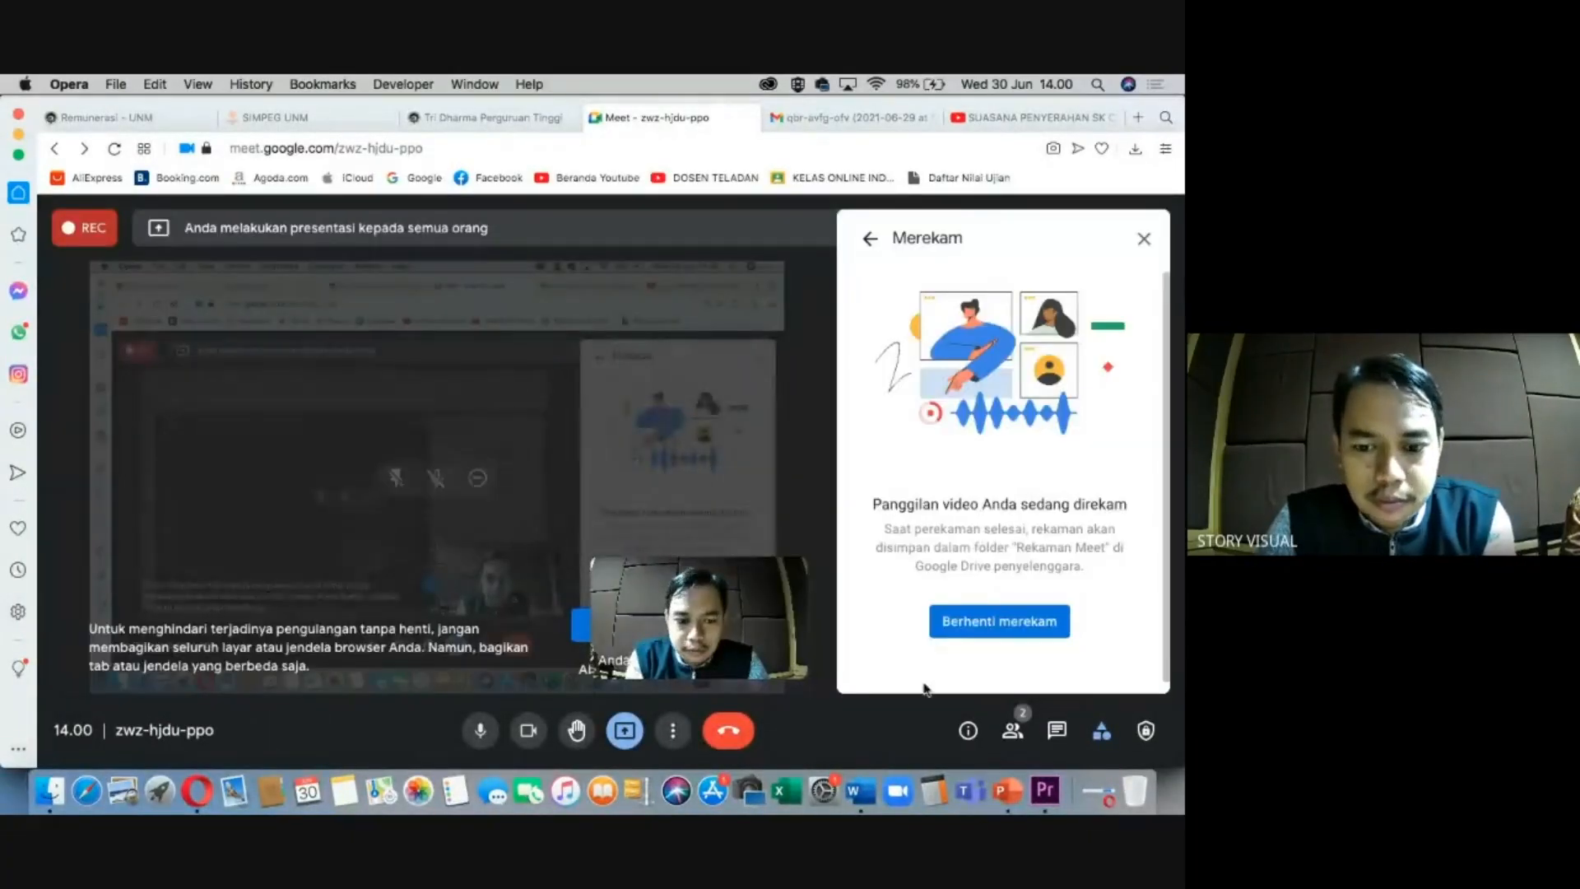
# In Finder, open Documents > VIDEO EDITOR TOT TANGERANG > Materi Editing > Footage.
pyautogui.click(49, 790)
pyautogui.click(323, 371)
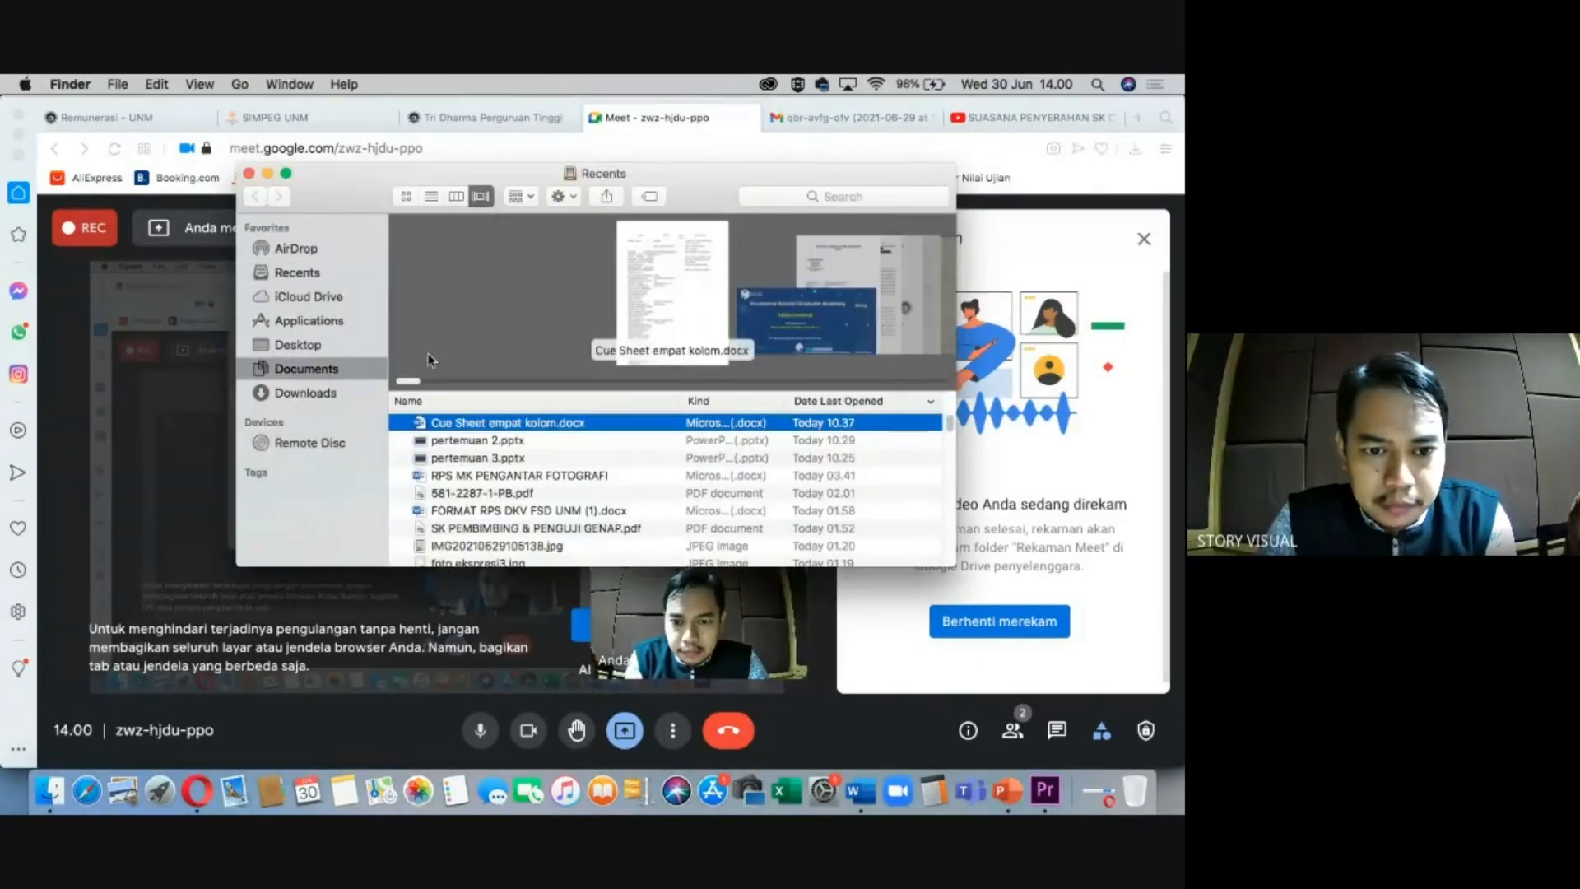
pyautogui.doubleClick(459, 388)
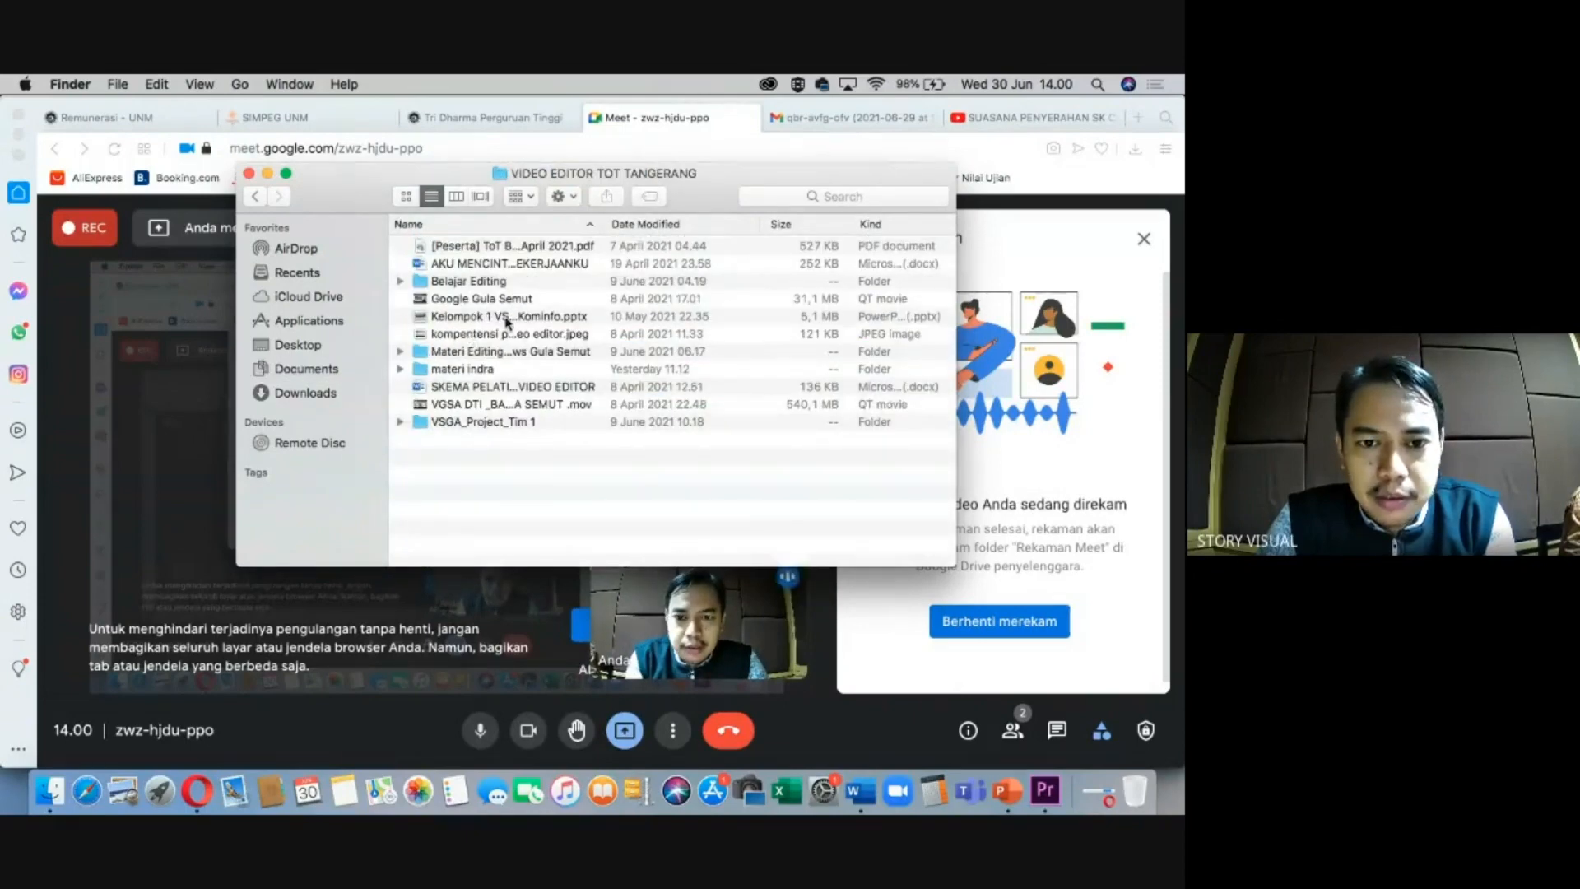
pyautogui.doubleClick(481, 354)
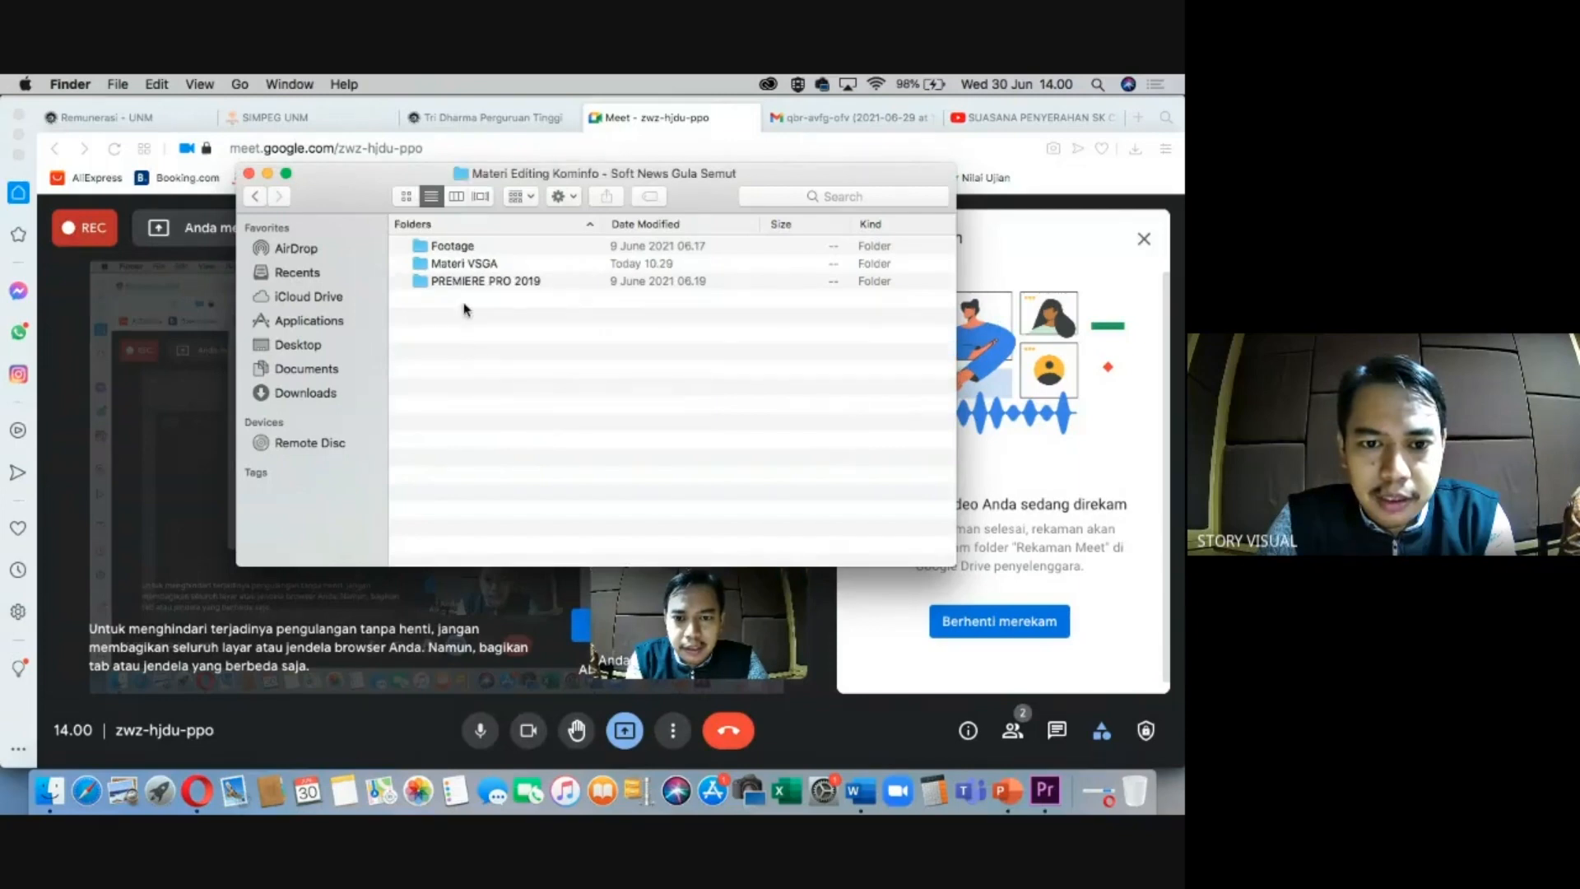
pyautogui.click(457, 247)
pyautogui.doubleClick(458, 247)
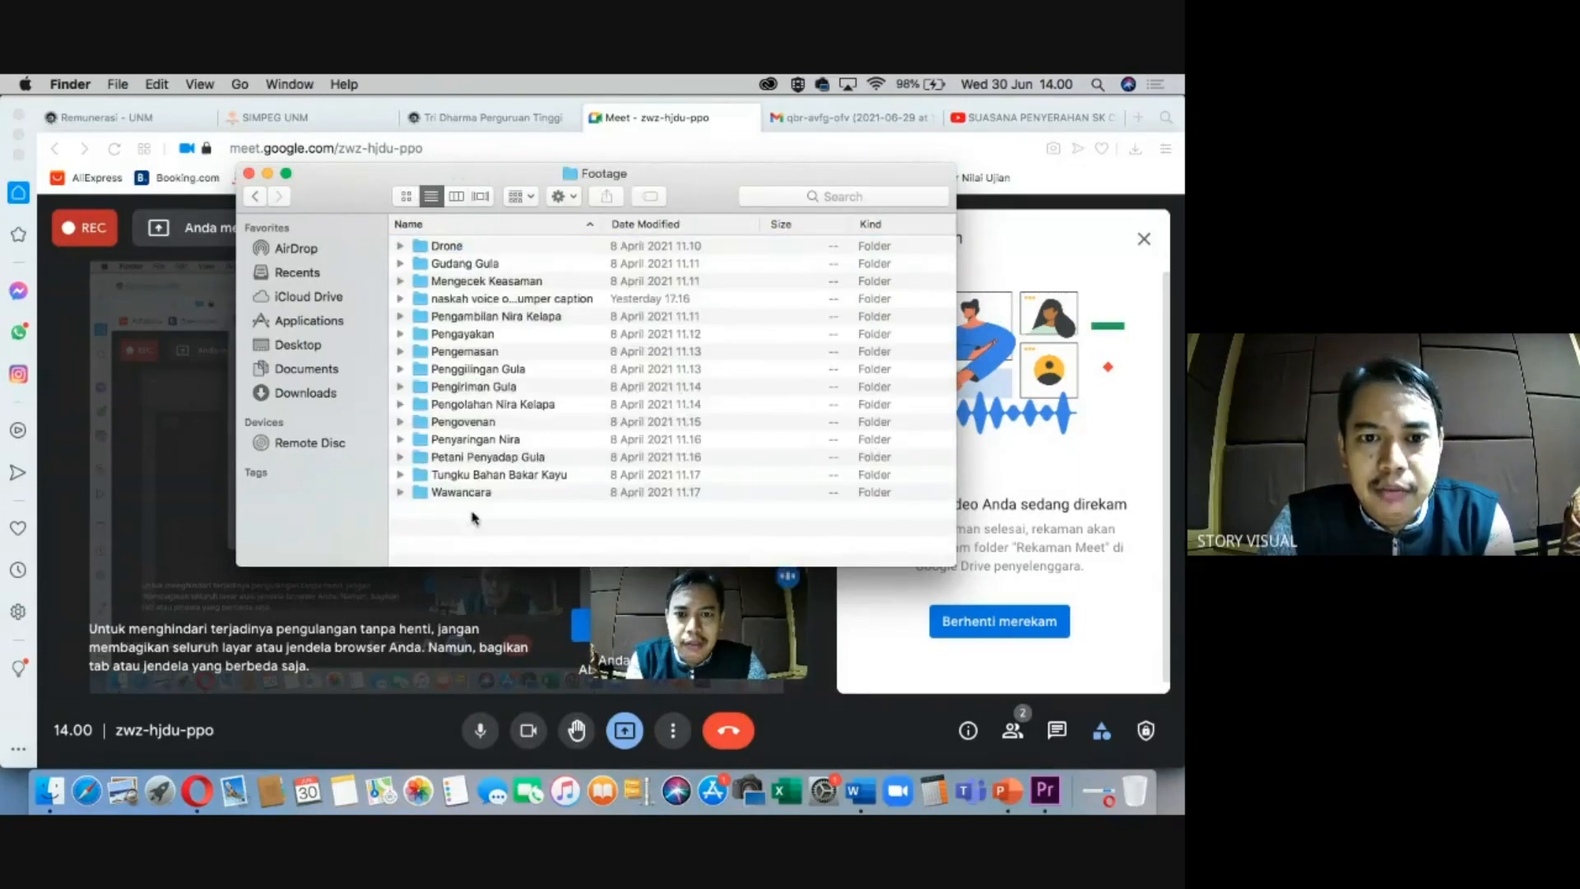
# Browse the Footage subfolders from Drone to Pengambilan Nira Kelapa, then close the window.
pyautogui.click(454, 252)
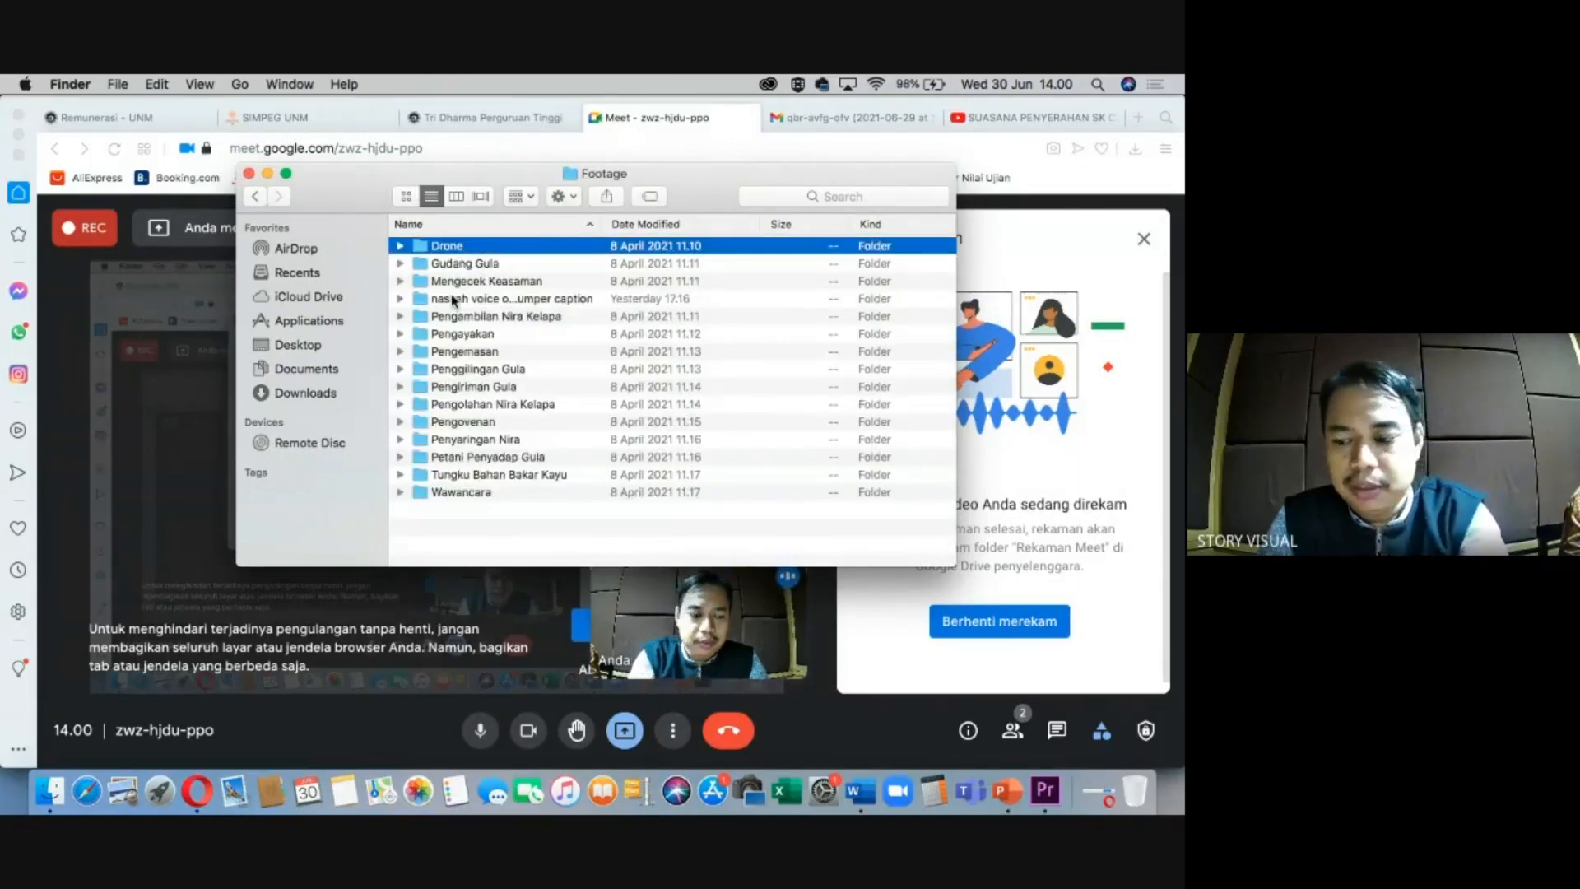
pyautogui.press('Down')
pyautogui.press('Down')
pyautogui.press('Down')
pyautogui.press('Down')
pyautogui.press('Down')
pyautogui.press('Down')
pyautogui.press('Down')
pyautogui.press('Down')
pyautogui.press('Down')
pyautogui.press('Down')
pyautogui.press('Down')
pyautogui.press('Down')
pyautogui.press('Down')
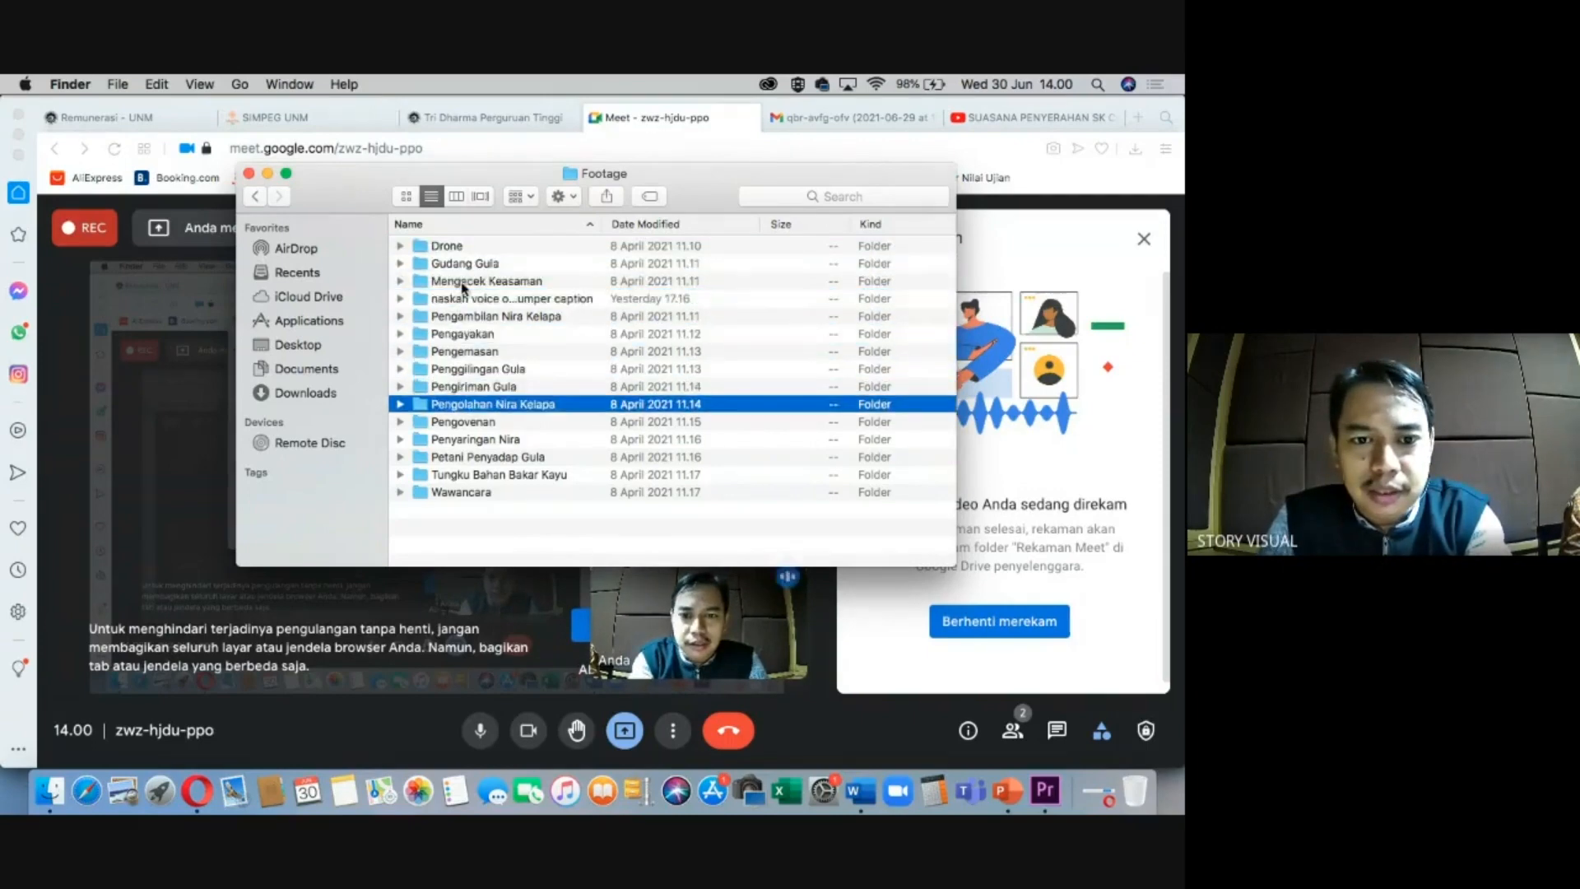
pyautogui.press('Down')
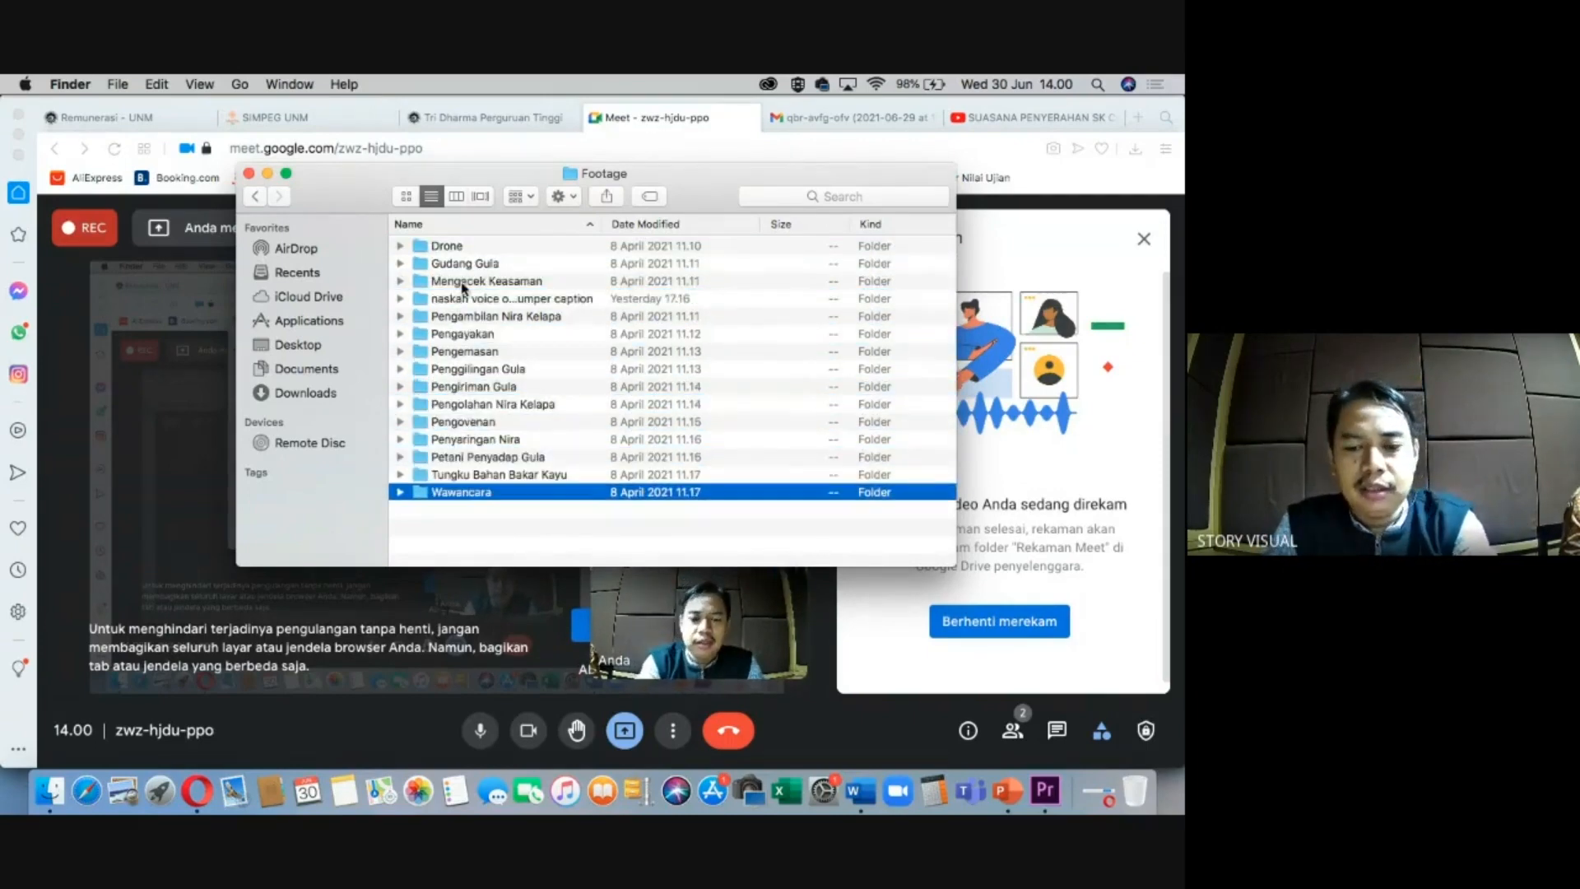
pyautogui.press('Up')
pyautogui.press('Up')
pyautogui.press('Up')
pyautogui.press('Up')
pyautogui.press('Up')
pyautogui.press('Up')
pyautogui.press('Up')
pyautogui.press('Up')
pyautogui.press('Up')
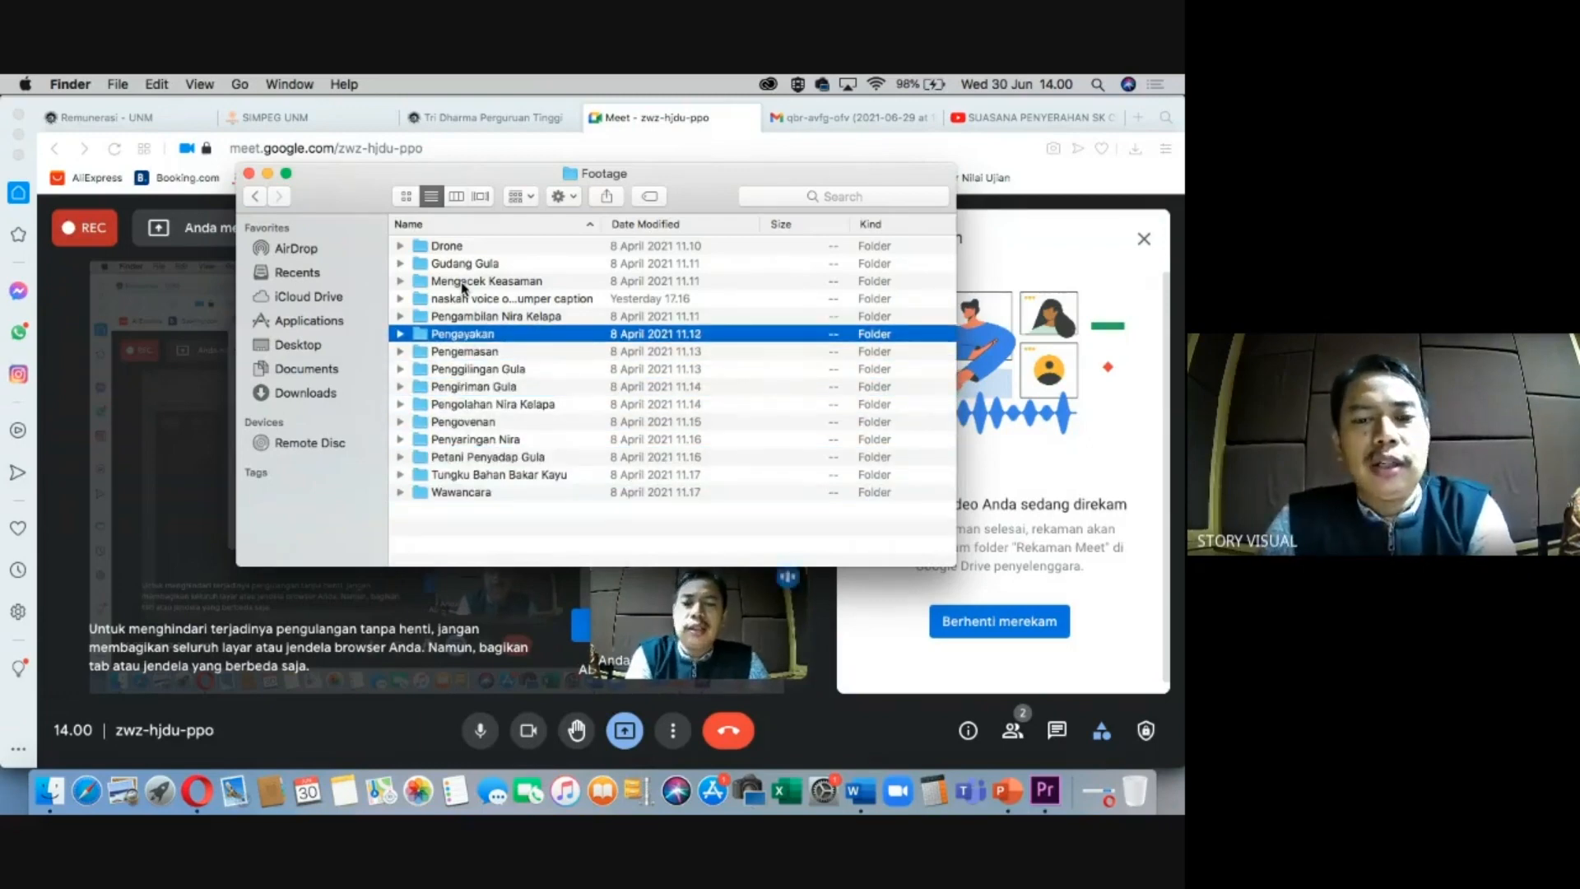
pyautogui.press('Down')
pyautogui.press('Up')
pyautogui.press('Up')
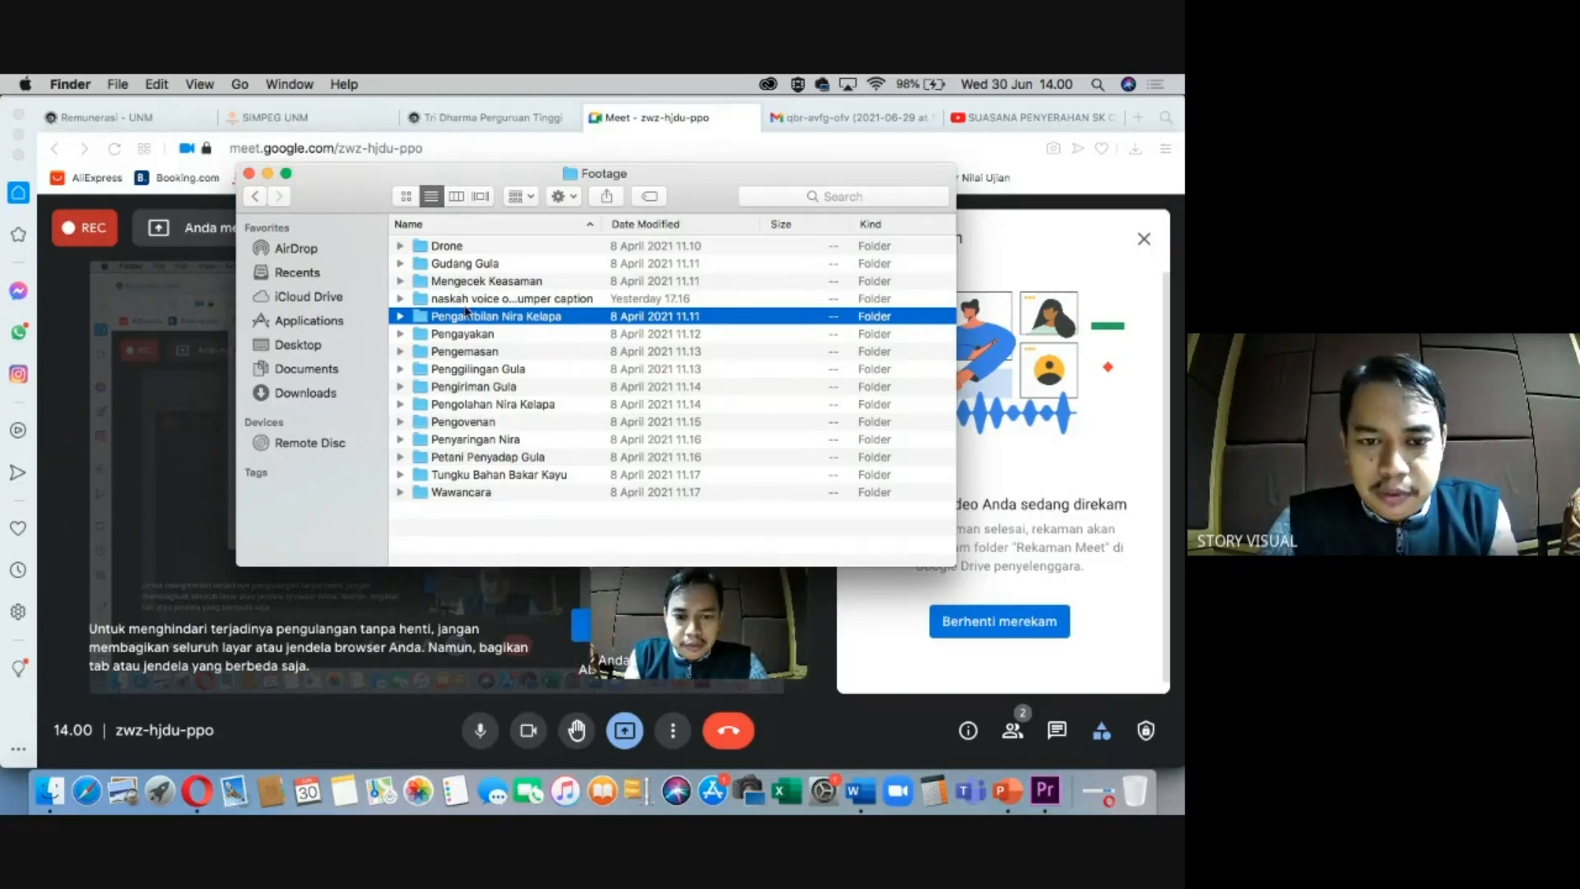
pyautogui.click(249, 173)
# Delete the DRONE bin from the Premiere Pro project.
pyautogui.click(1045, 792)
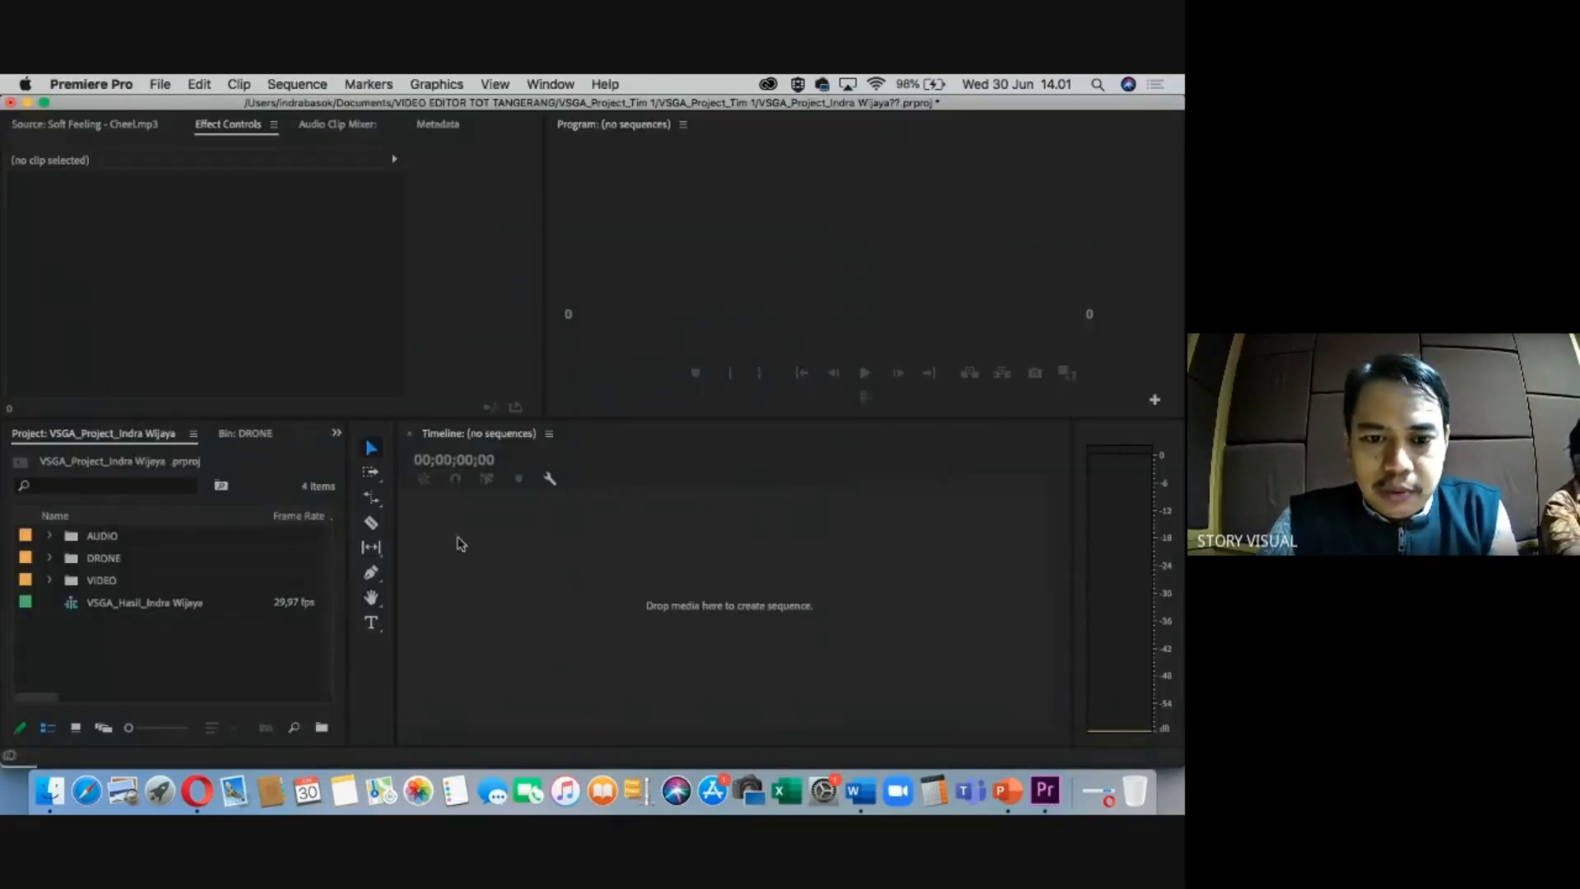
pyautogui.click(102, 558)
pyautogui.click(112, 581)
pyautogui.click(92, 560)
pyautogui.click(92, 545)
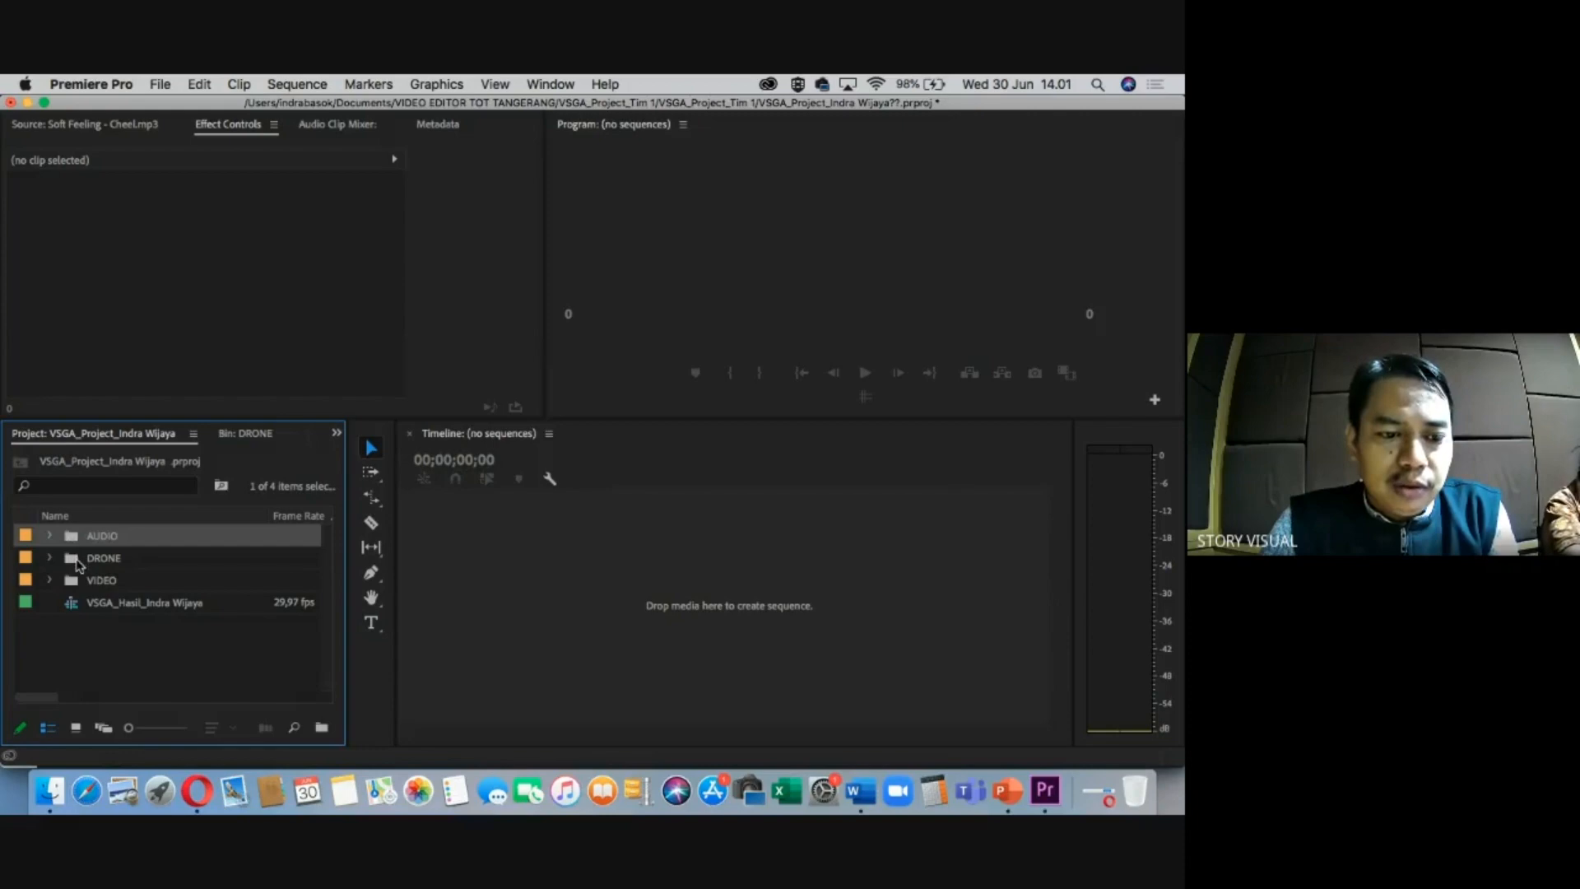
pyautogui.click(78, 563)
pyautogui.press('Delete')
# Check the remaining AUDIO and VIDEO bins and the sequence in the Project panel.
pyautogui.click(75, 541)
pyautogui.click(77, 566)
pyautogui.click(97, 606)
pyautogui.click(108, 590)
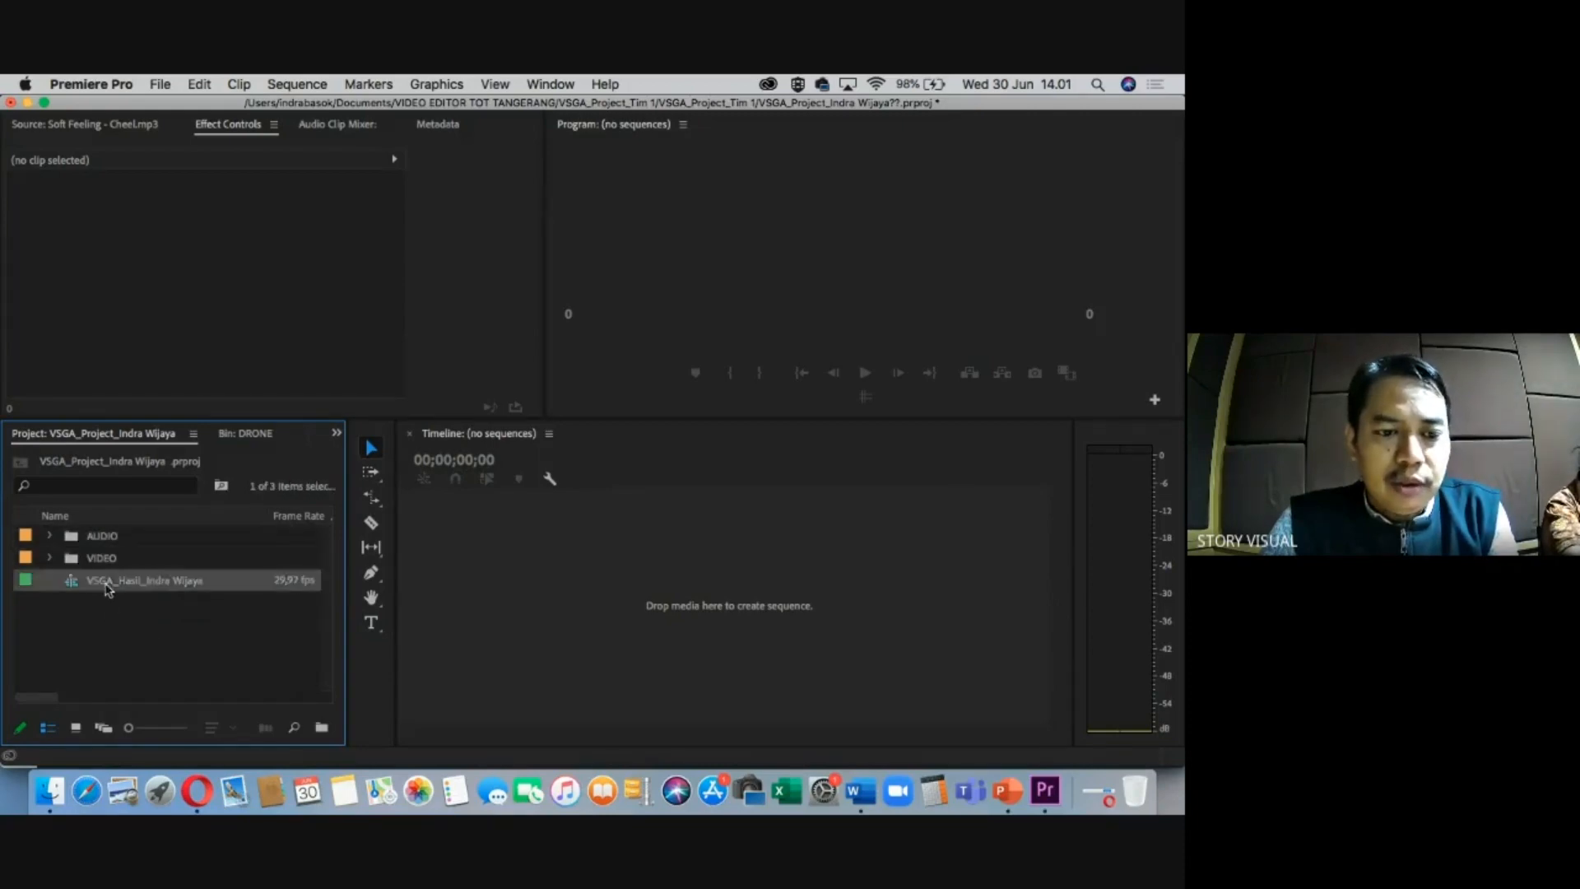
pyautogui.click(199, 623)
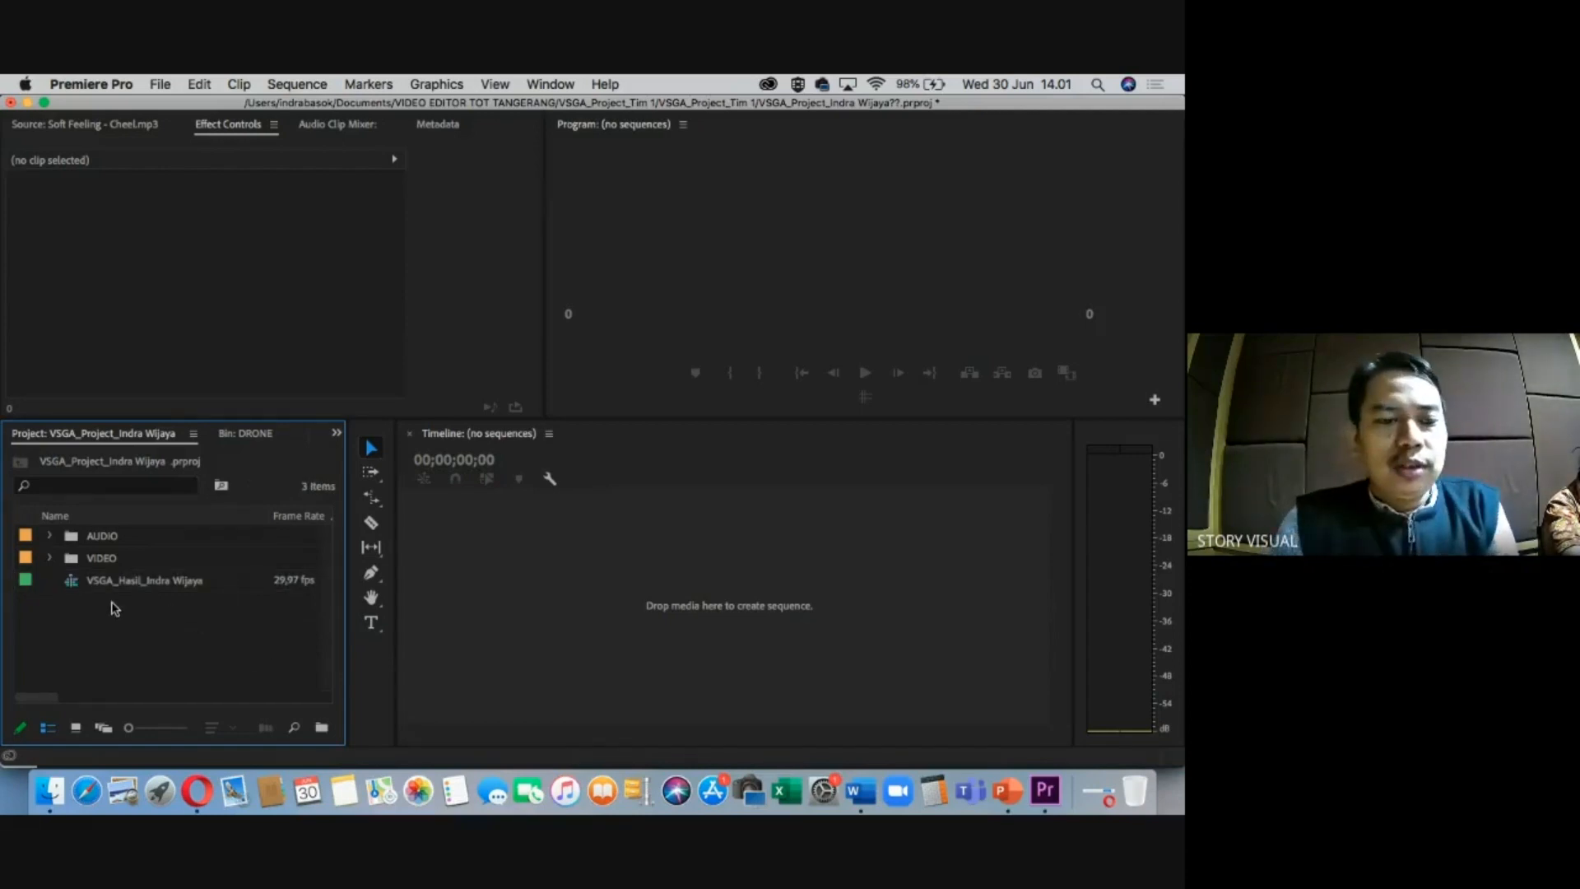
pyautogui.click(72, 559)
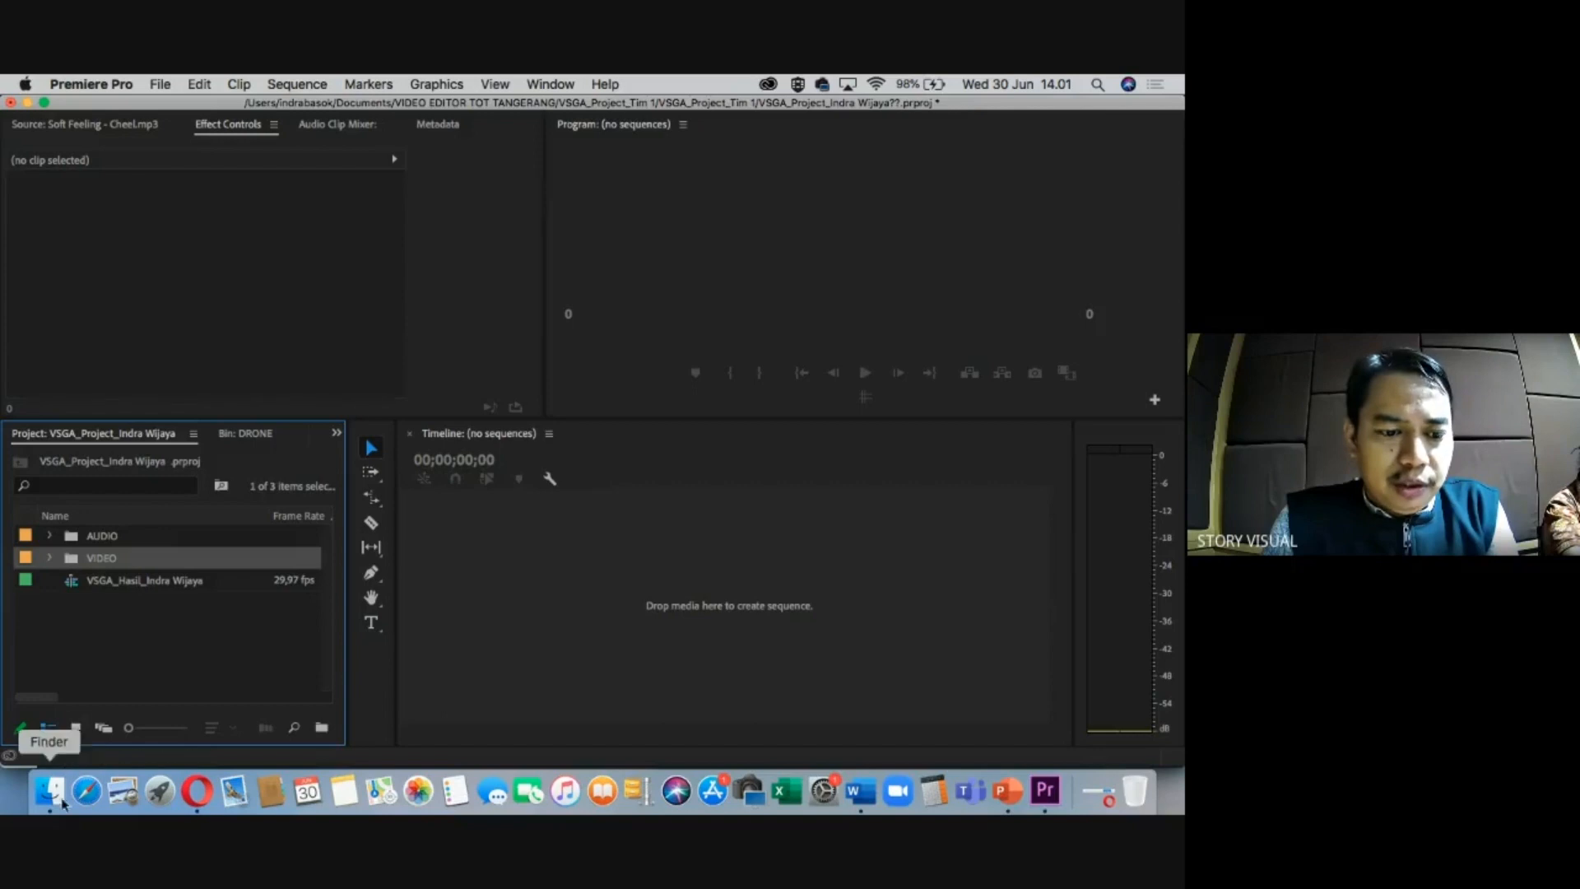
pyautogui.click(54, 795)
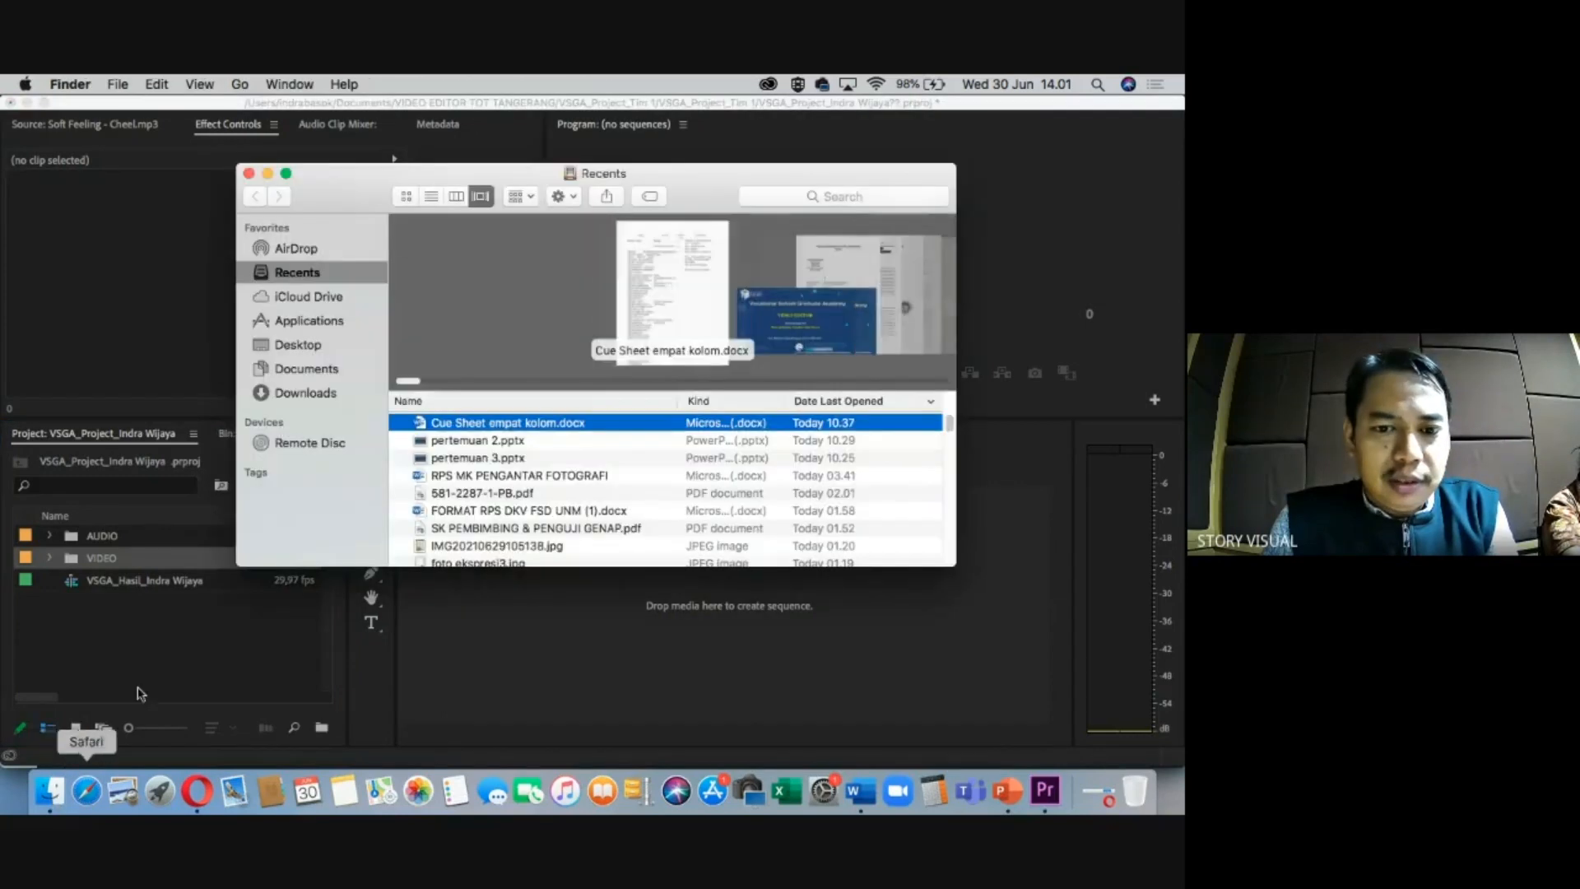
# Navigate to the Footage > Gudang Gula folder in Finder.
pyautogui.click(323, 372)
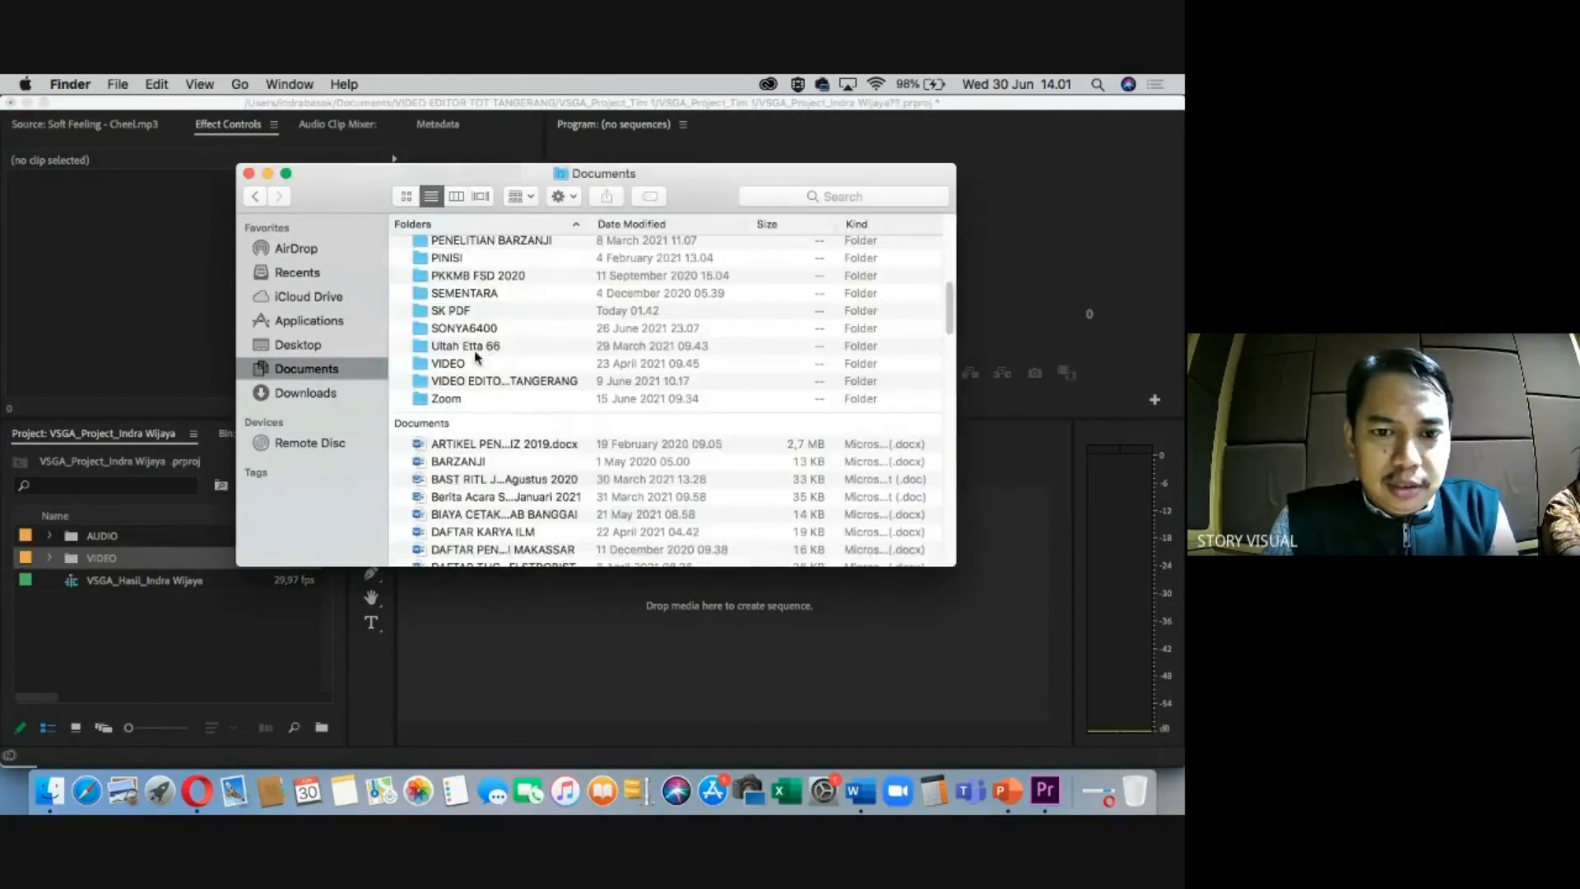
pyautogui.click(481, 381)
pyautogui.doubleClick(482, 382)
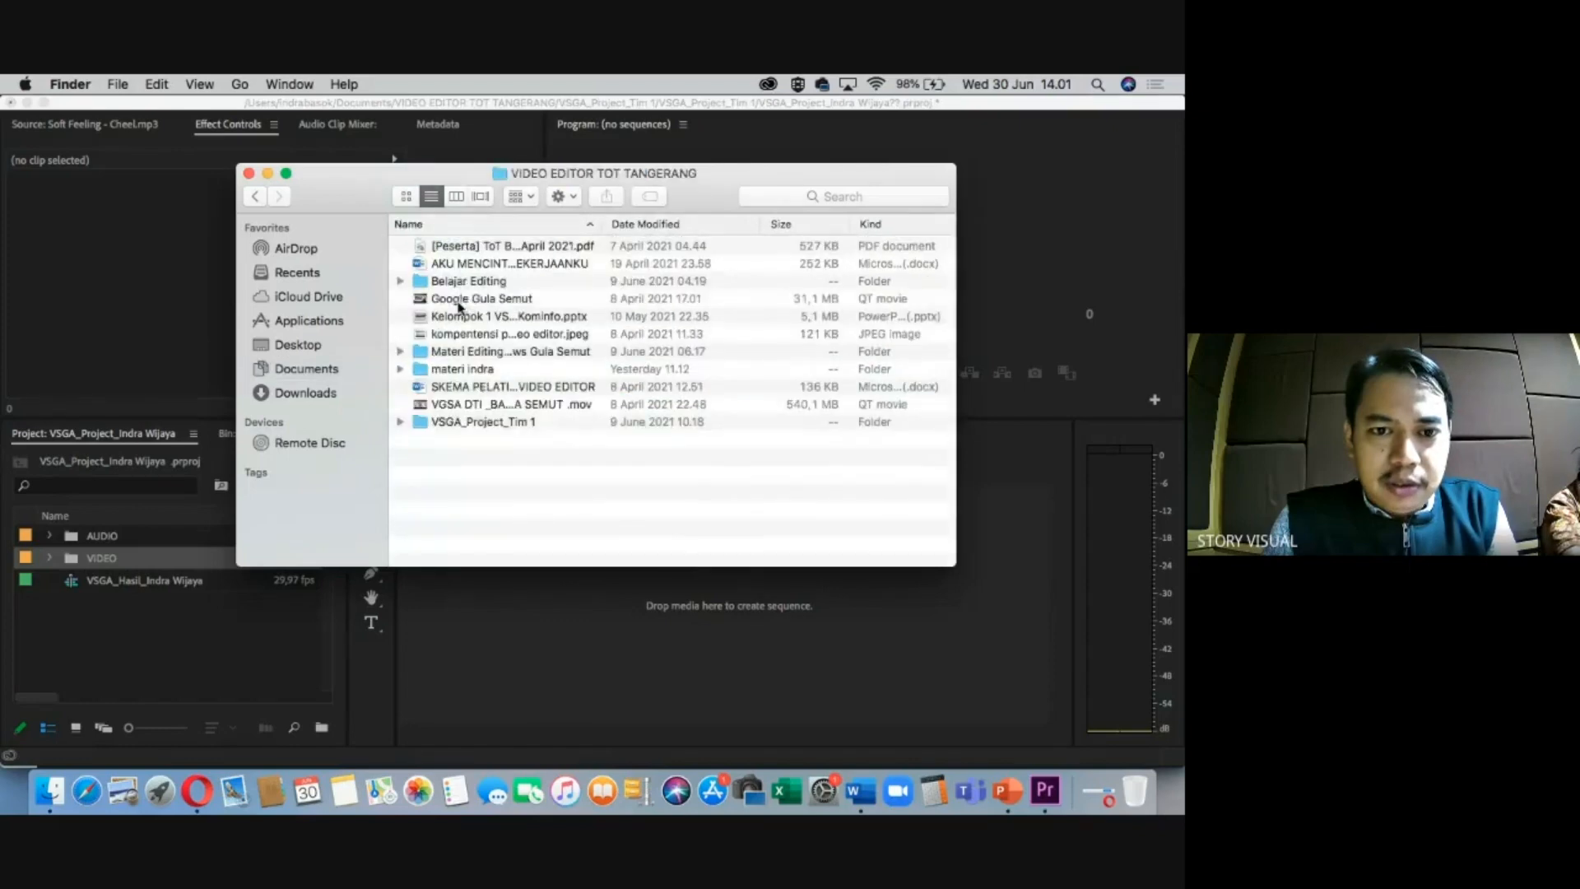
pyautogui.doubleClick(452, 352)
pyautogui.doubleClick(449, 247)
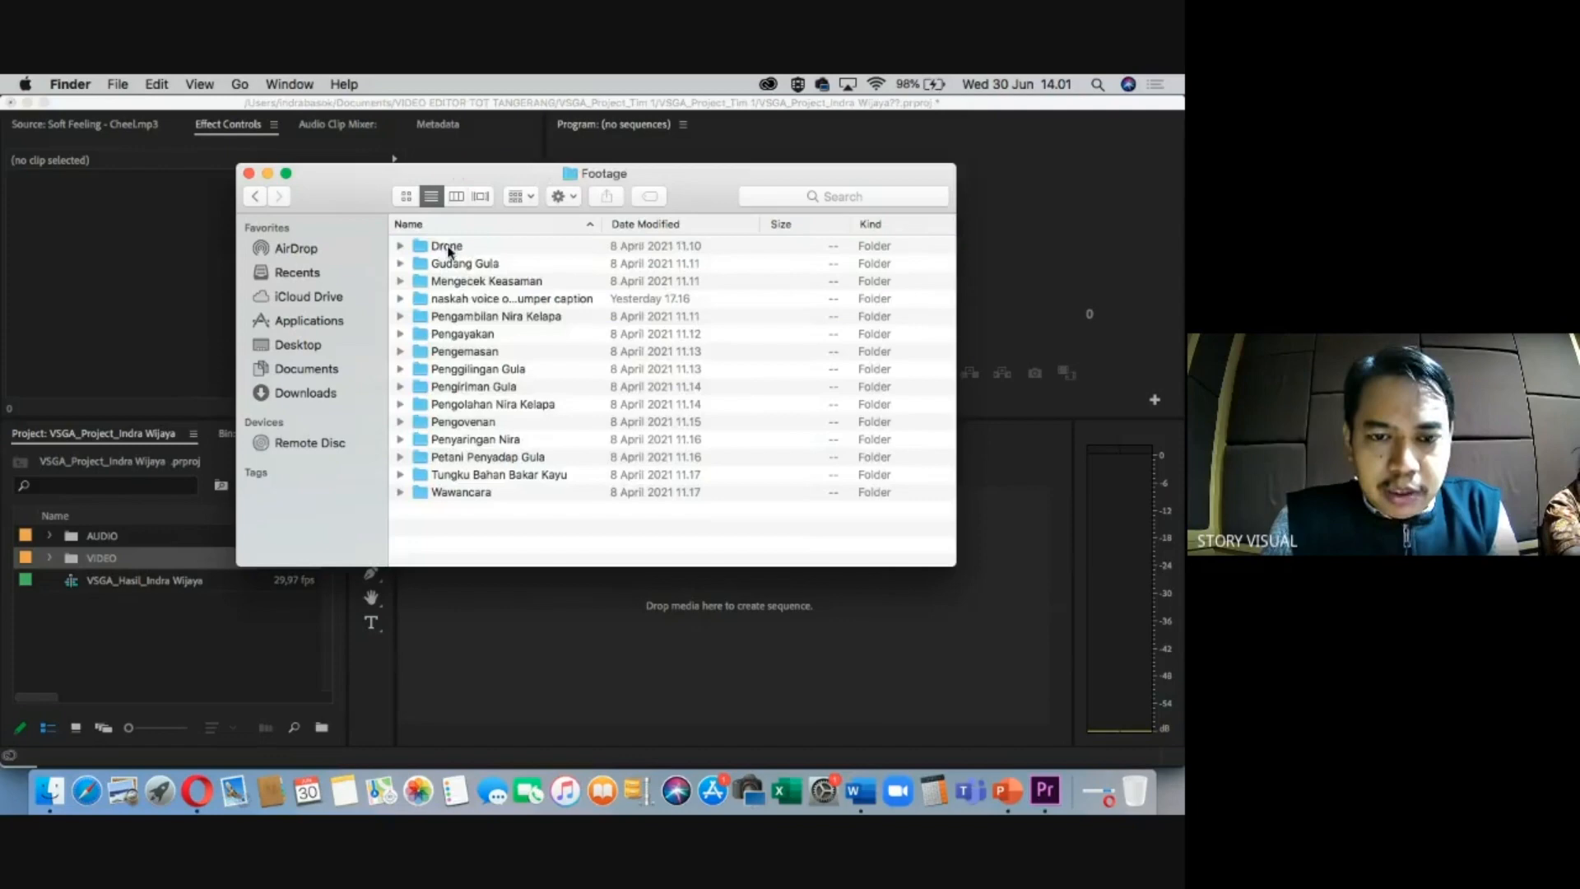
pyautogui.doubleClick(452, 265)
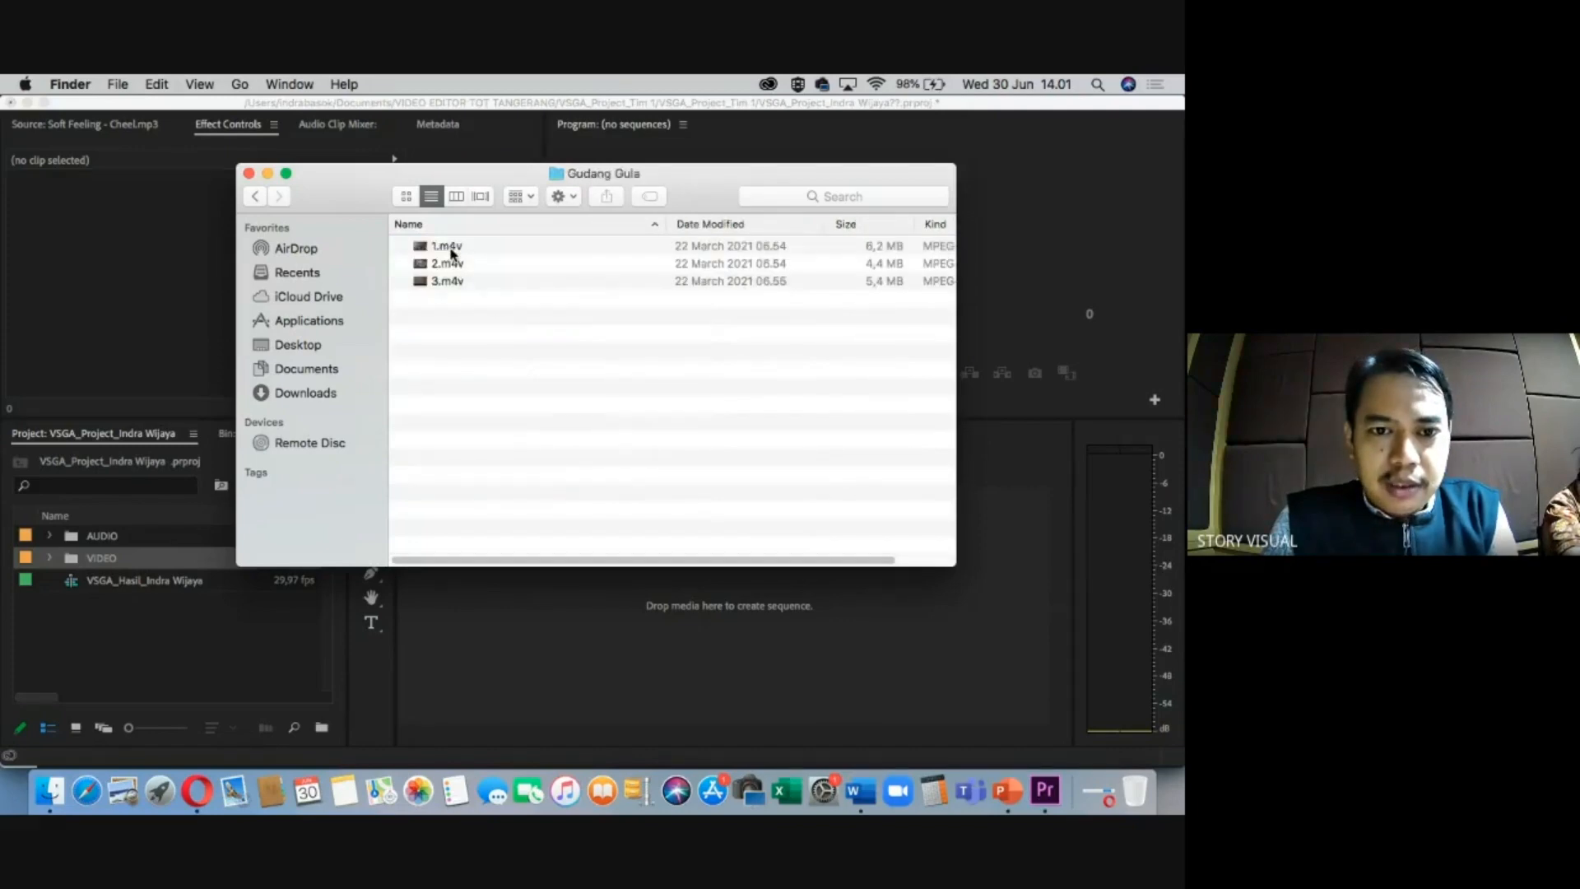
# Get Info on 1.m4v to confirm its 1920 × 1080 dimensions, then close it.
pyautogui.click(452, 249)
pyautogui.rightClick(452, 251)
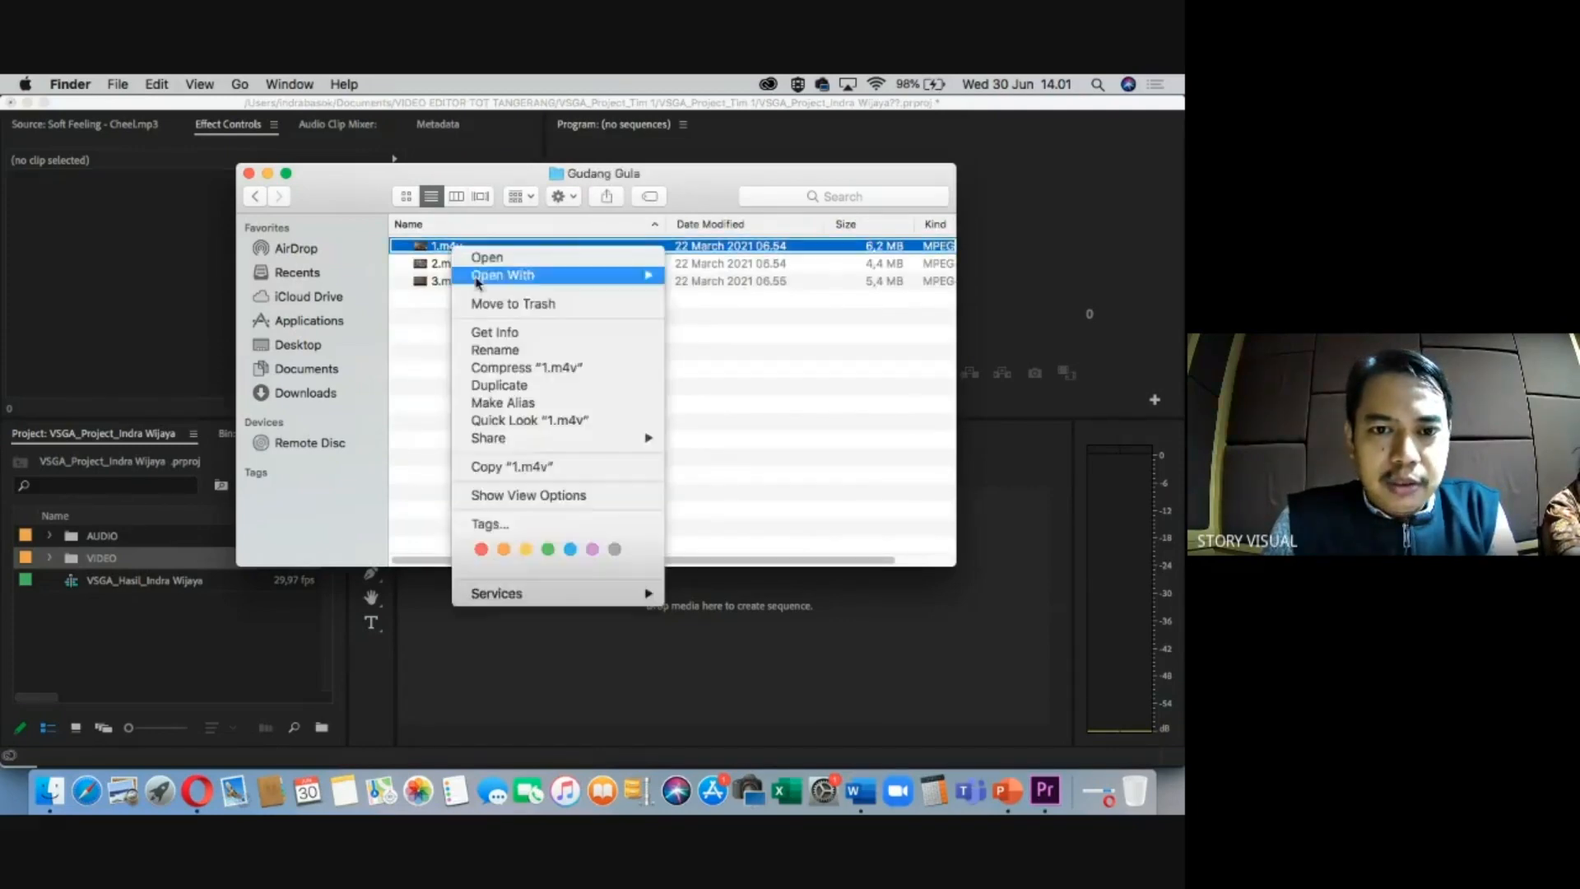
pyautogui.click(494, 333)
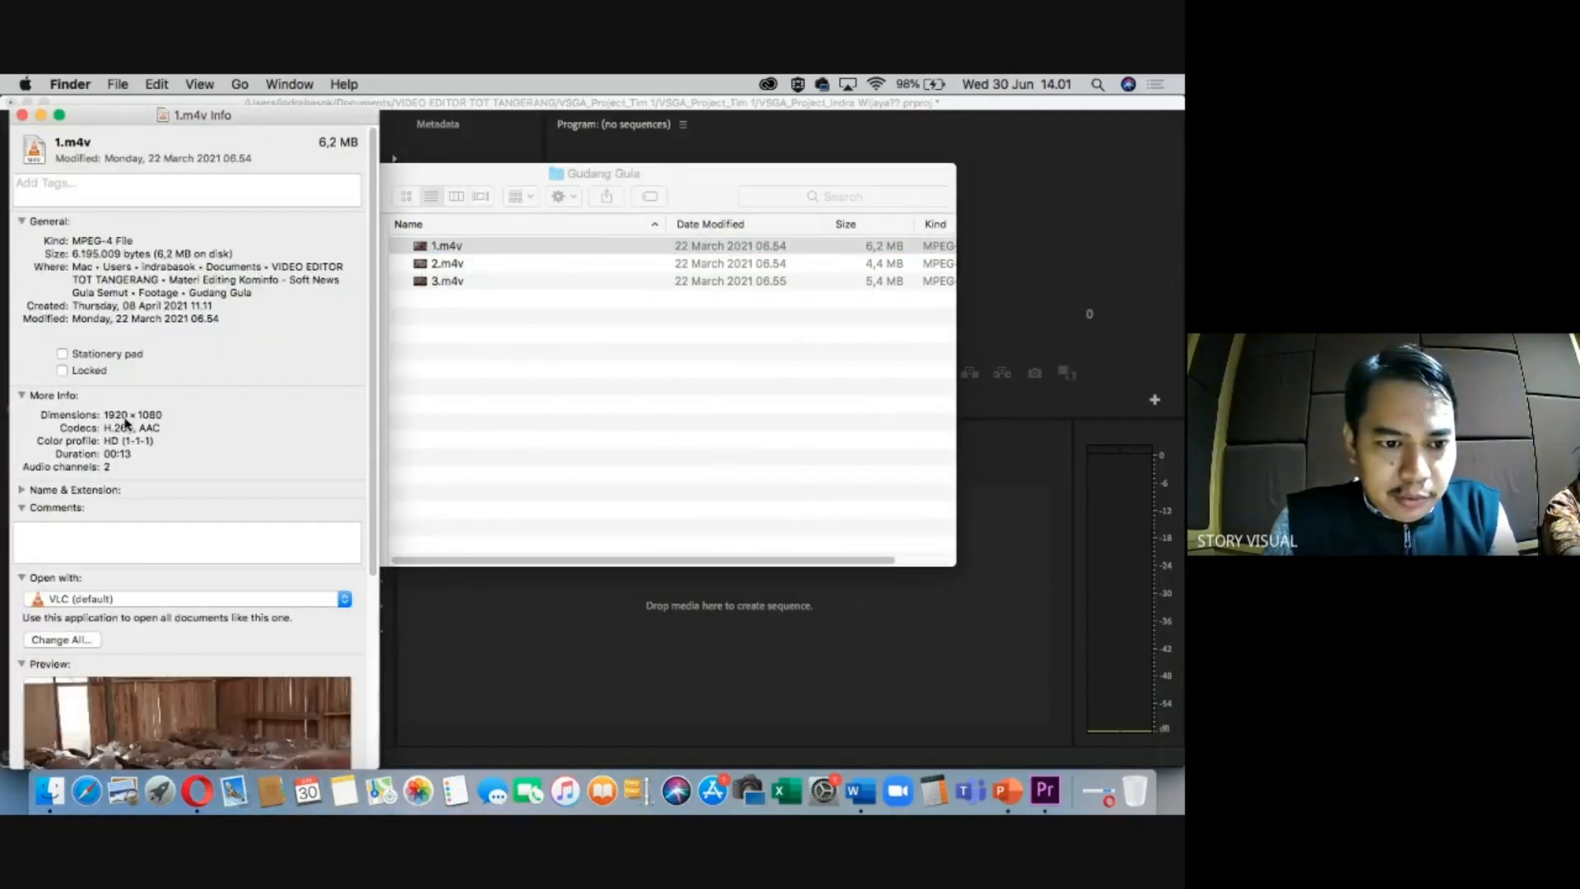
pyautogui.moveTo(116, 422); pyautogui.dragTo(169, 418)
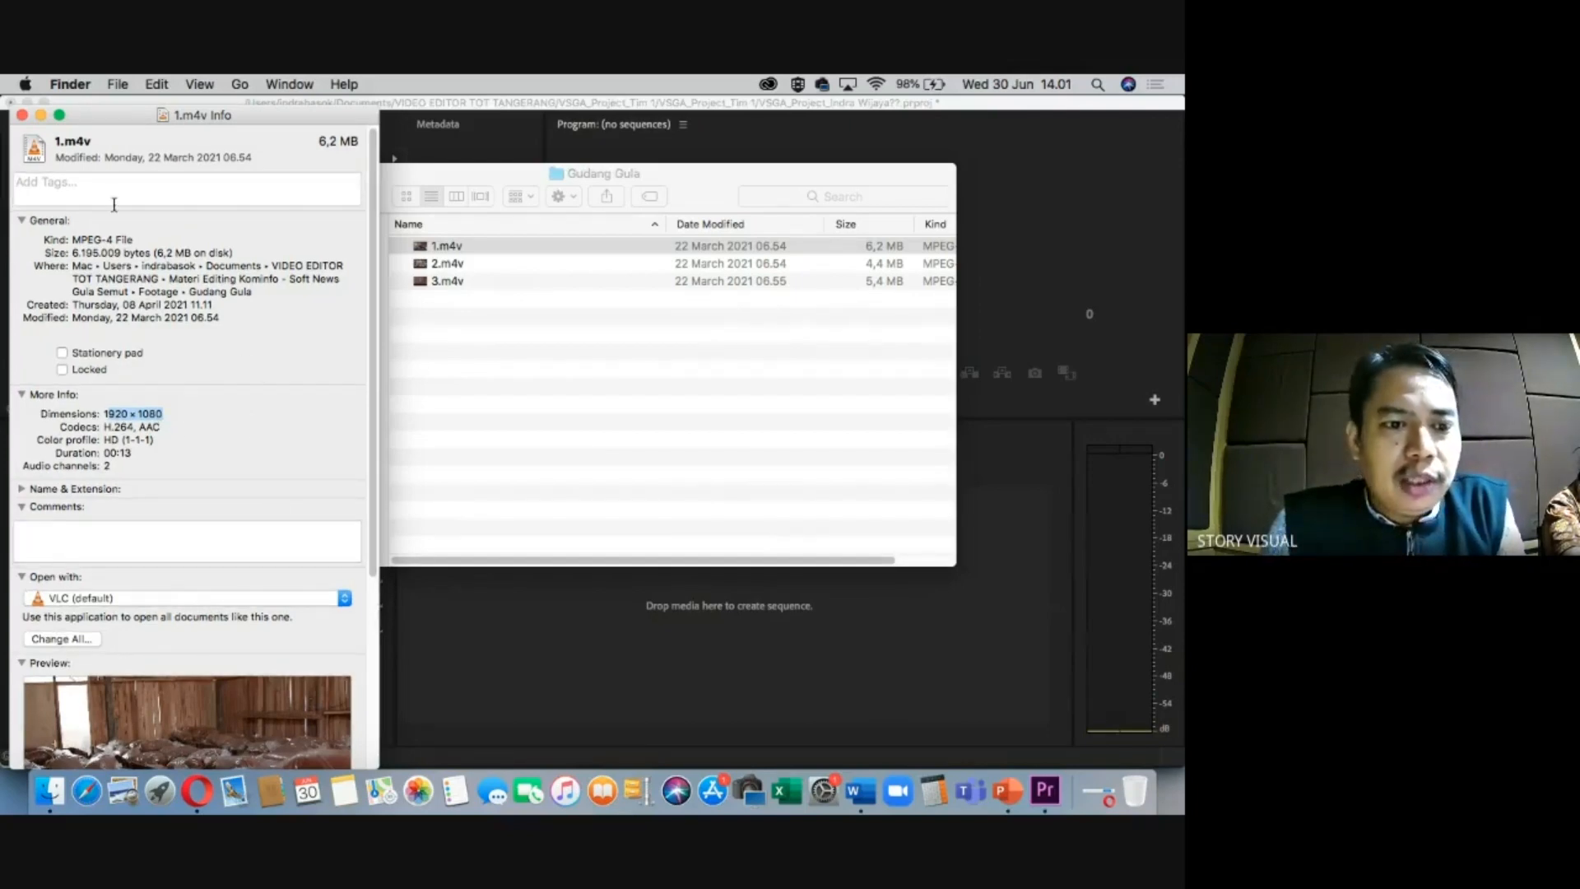
pyautogui.click(22, 116)
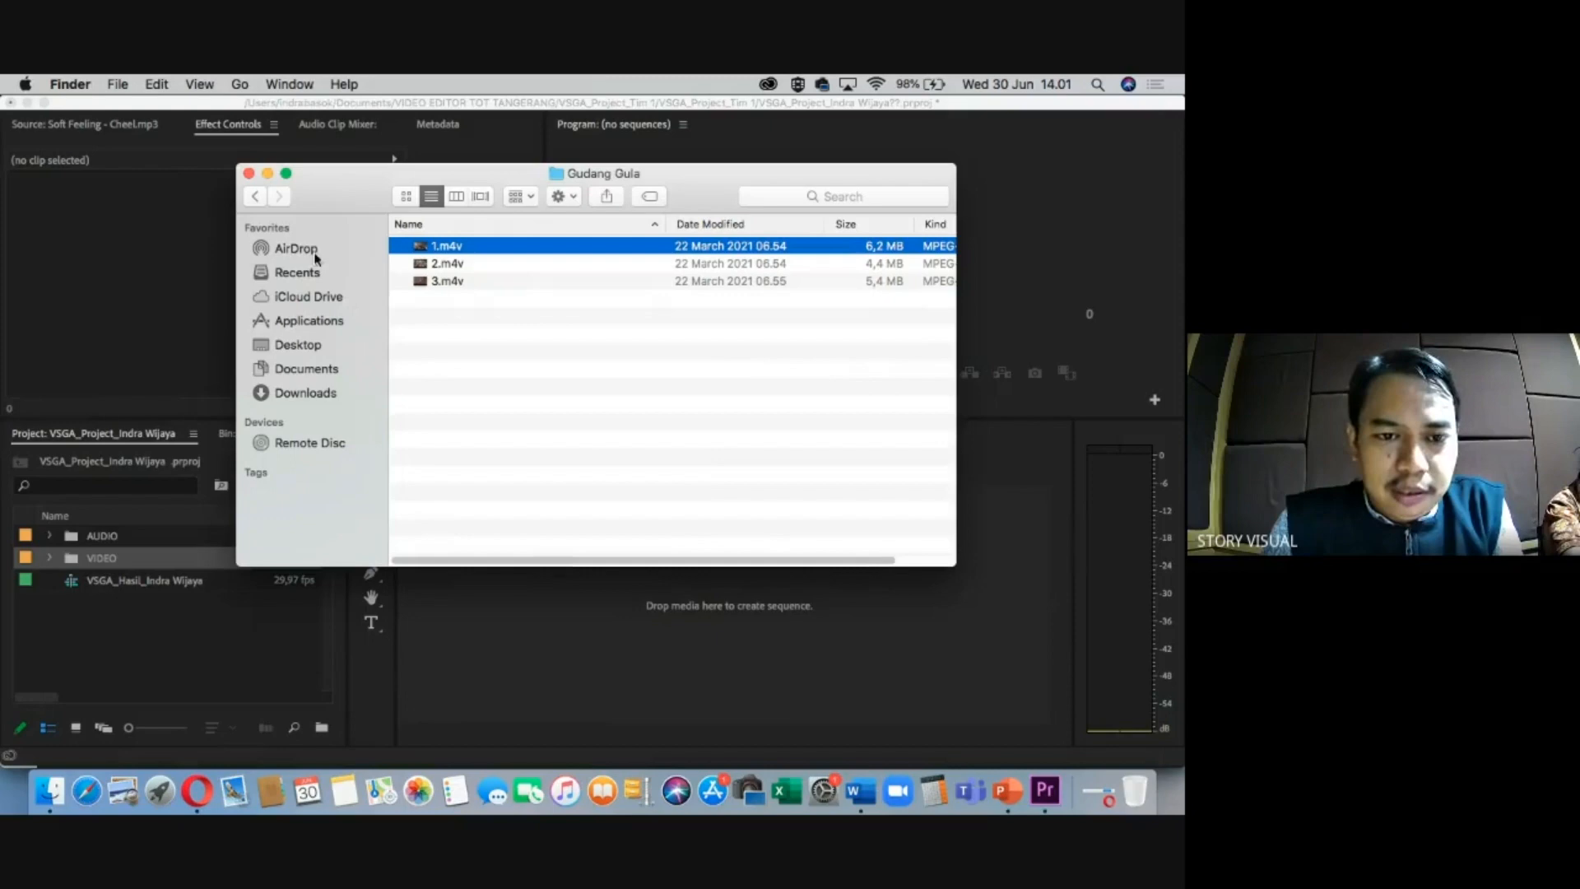
# Expand the VIDEO bin, peek into BUMPER, DRONE and GRAFIS, and open PENGAYAKAN.
pyautogui.click(249, 174)
pyautogui.click(79, 560)
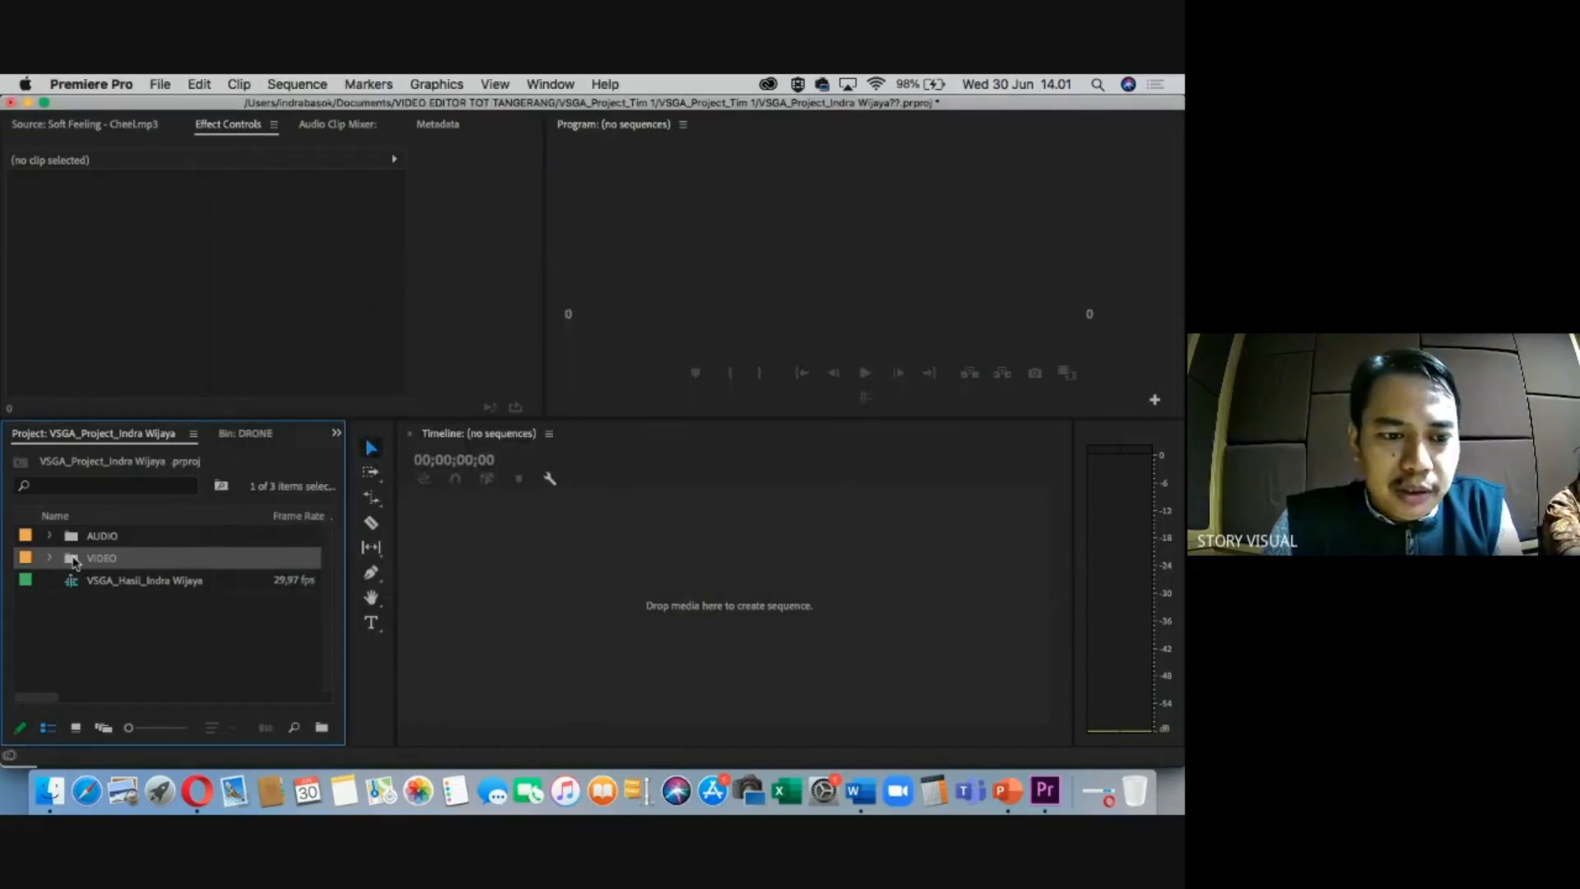
pyautogui.click(49, 557)
pyautogui.click(69, 580)
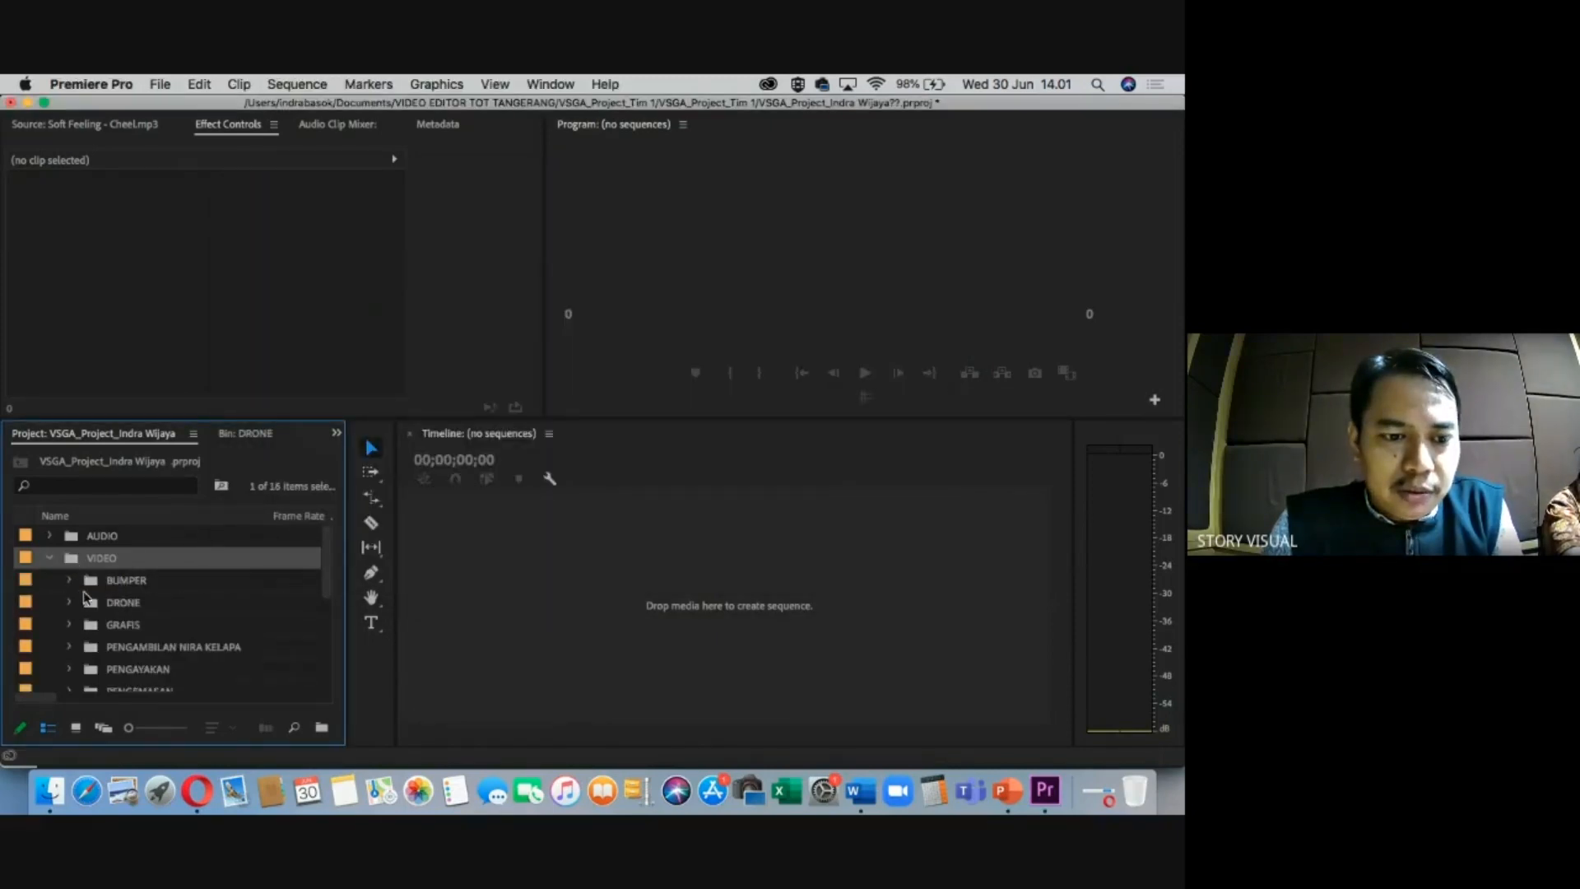
pyautogui.click(69, 601)
pyautogui.click(70, 602)
pyautogui.click(69, 624)
pyautogui.click(70, 623)
pyautogui.scroll(-1, 72, 663)
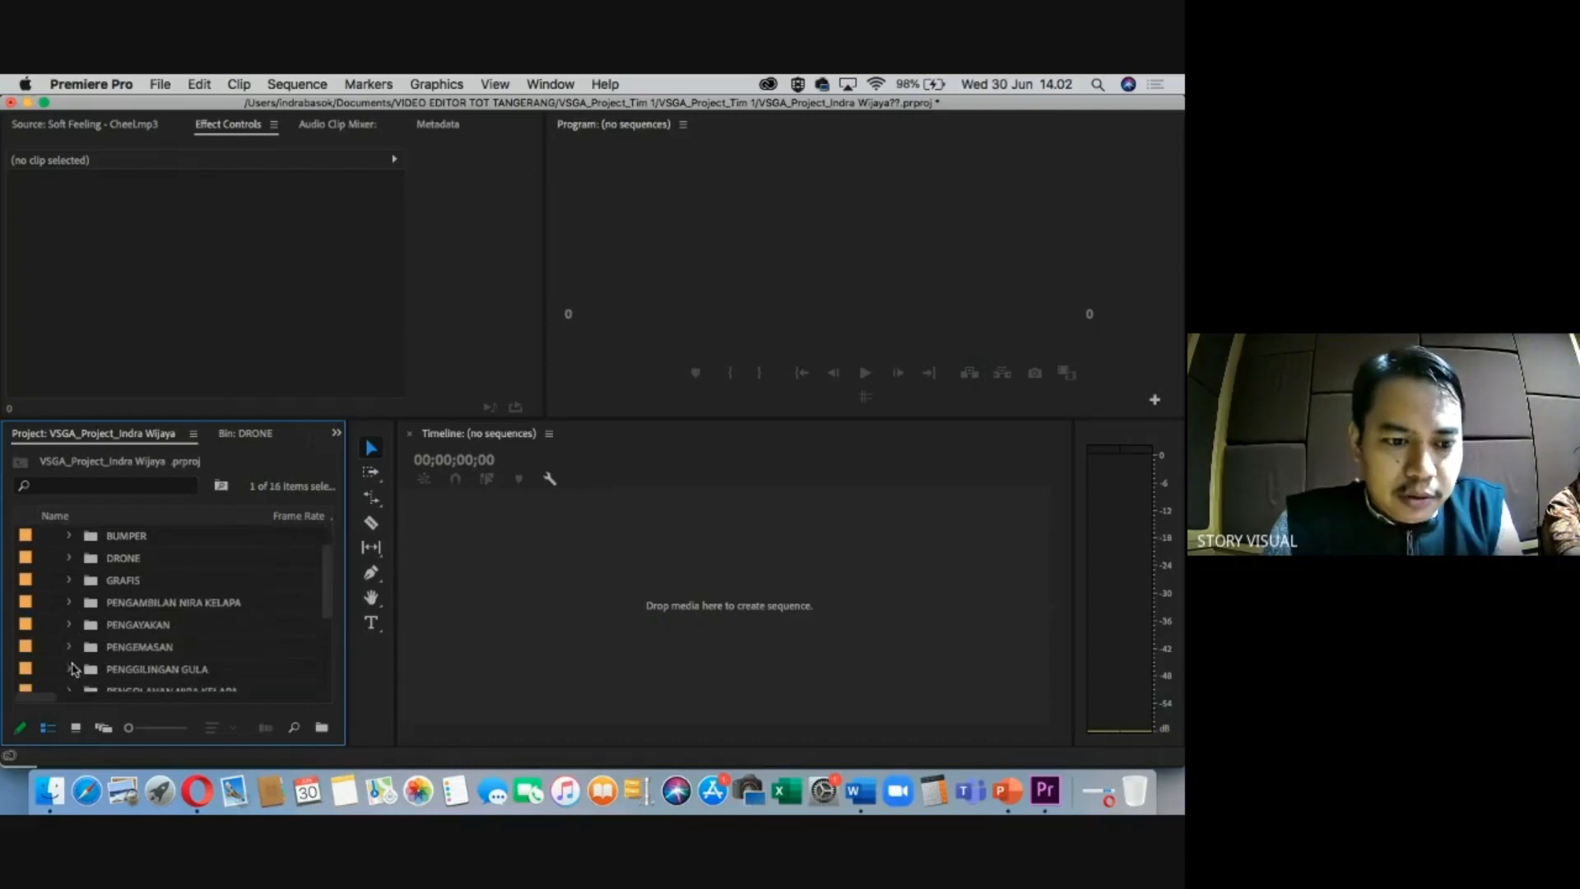
pyautogui.click(69, 624)
# View 15.m4v's Properties (1920 x 1080, 29,97 fps), then close the window.
pyautogui.click(153, 650)
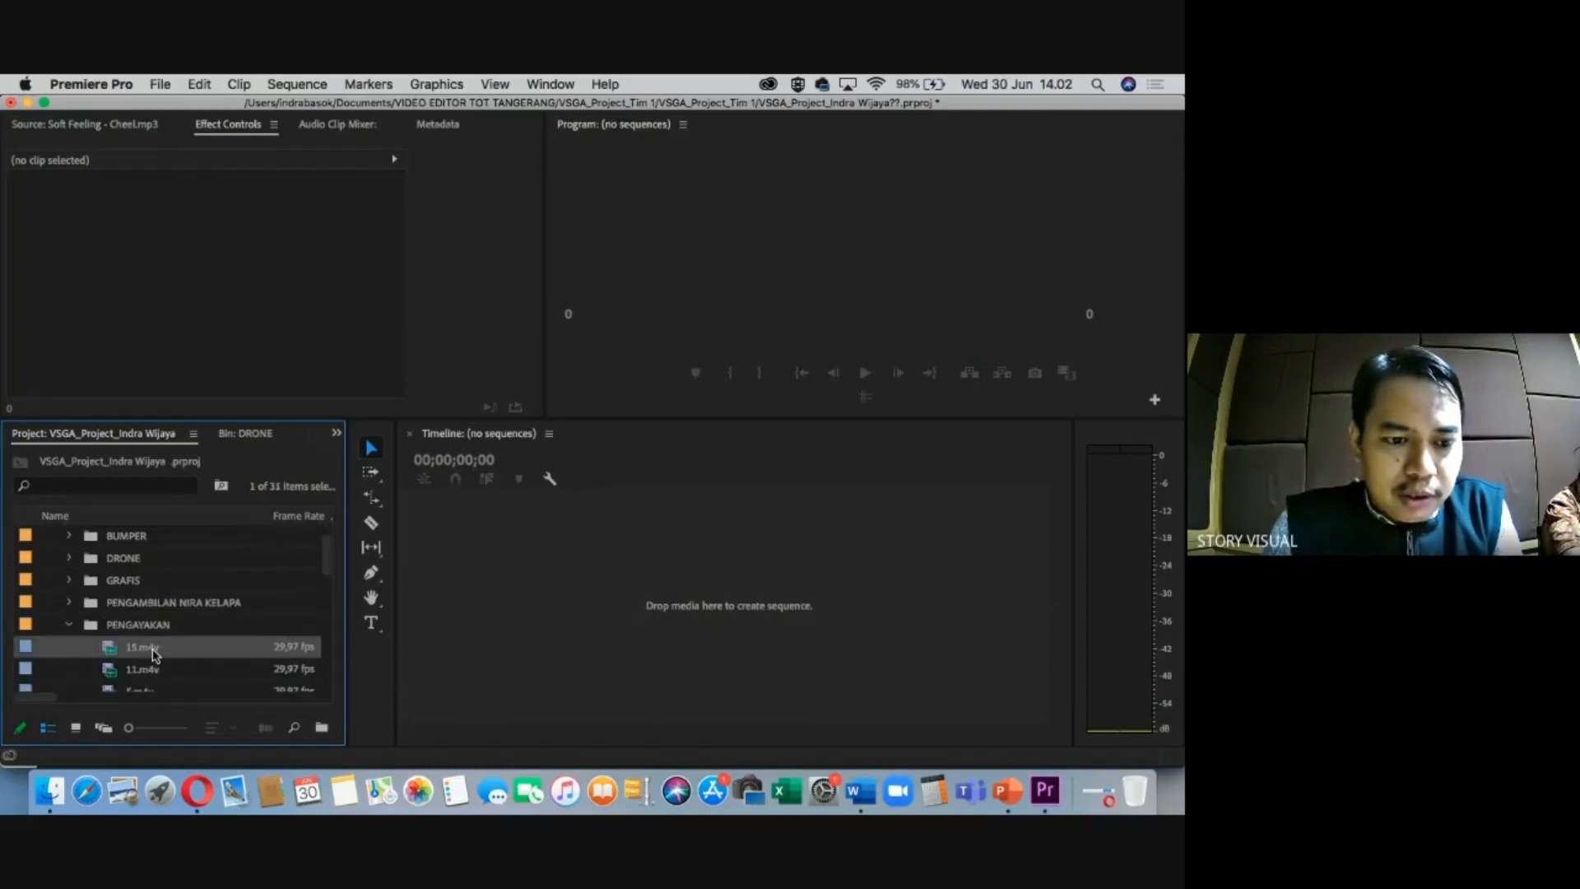
pyautogui.rightClick(154, 655)
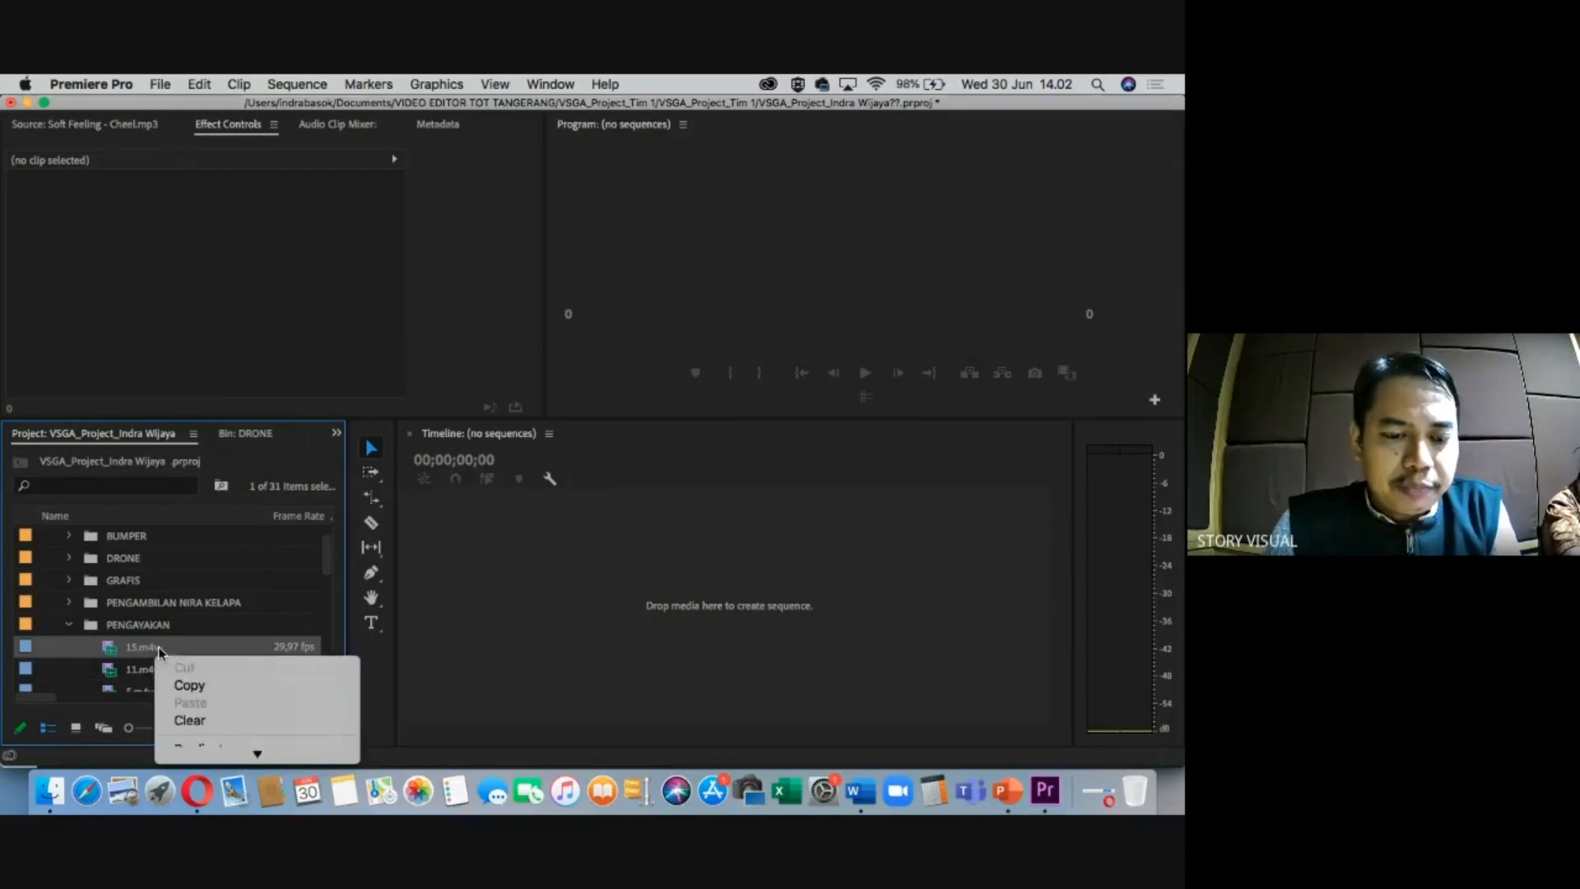
pyautogui.moveTo(253, 752)
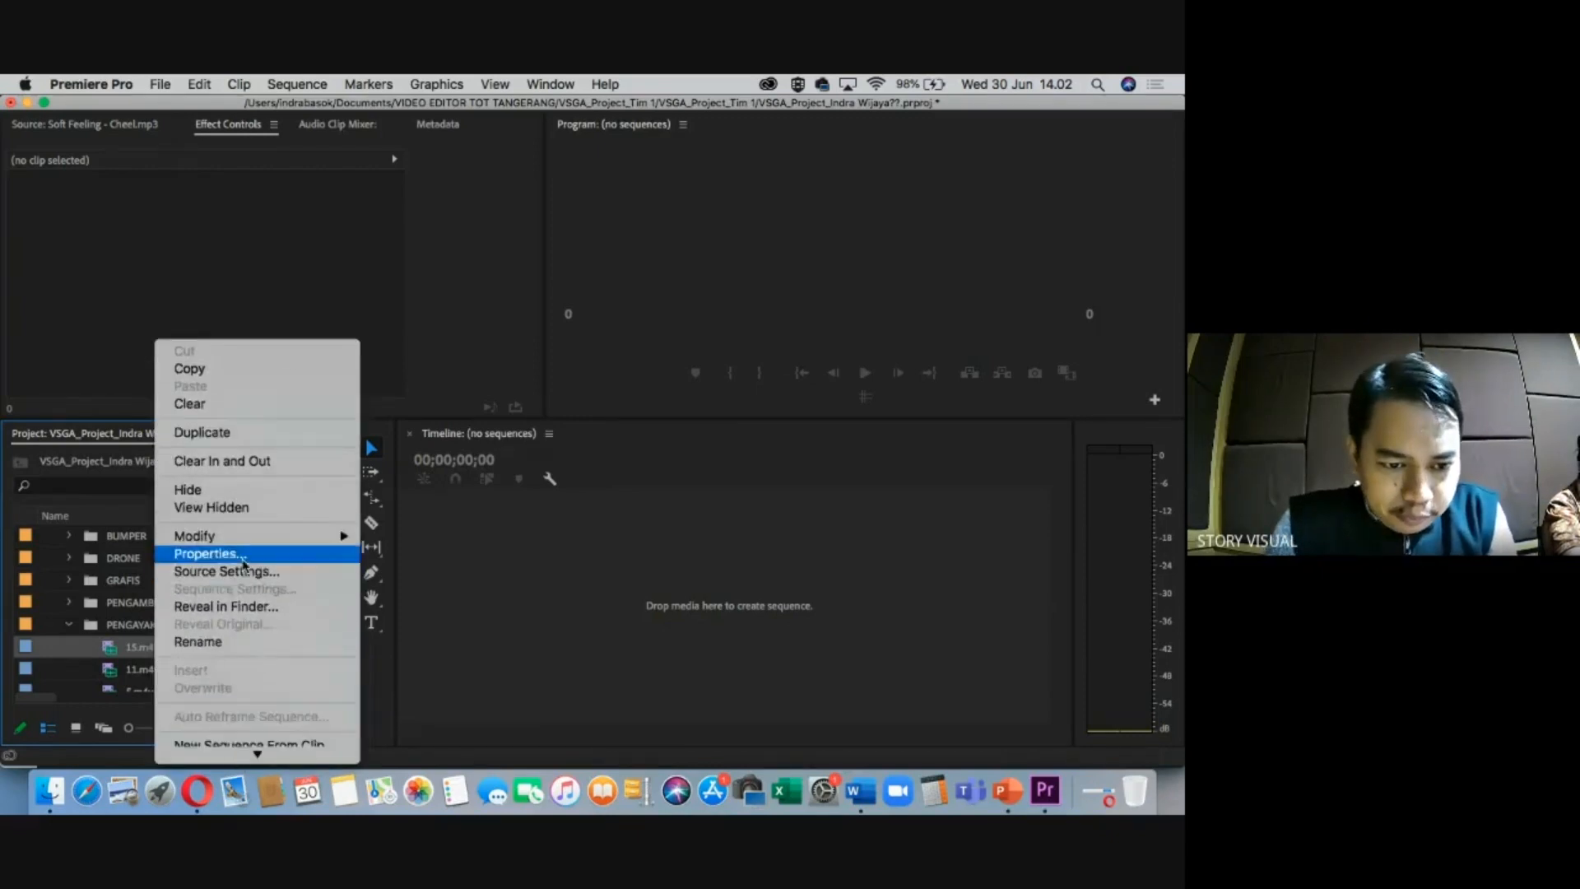
pyautogui.click(244, 562)
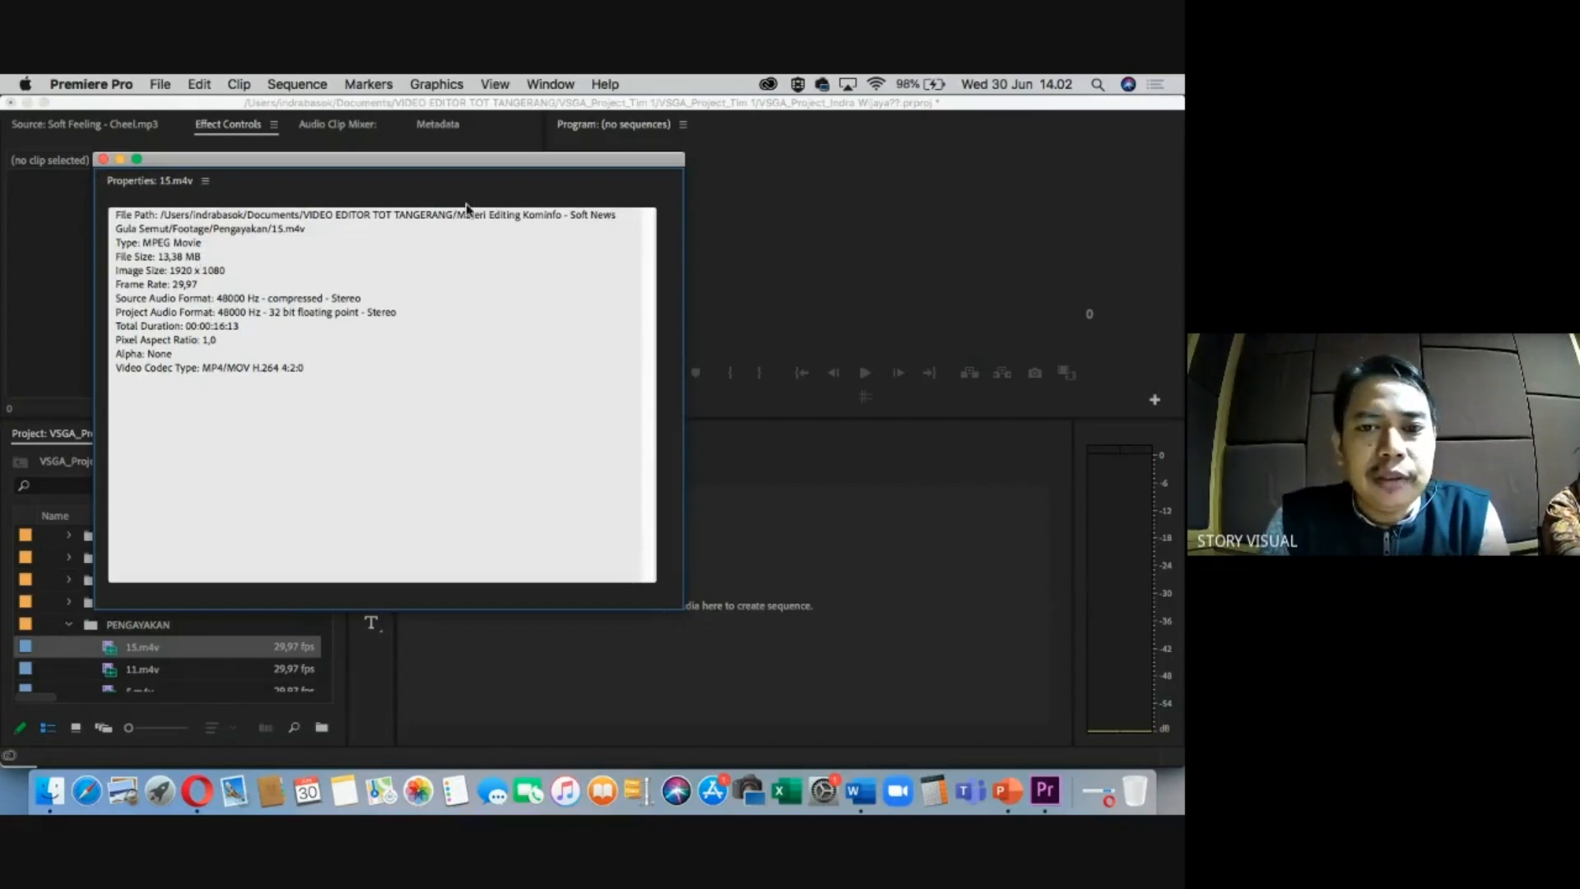
pyautogui.moveTo(278, 167); pyautogui.dragTo(382, 174)
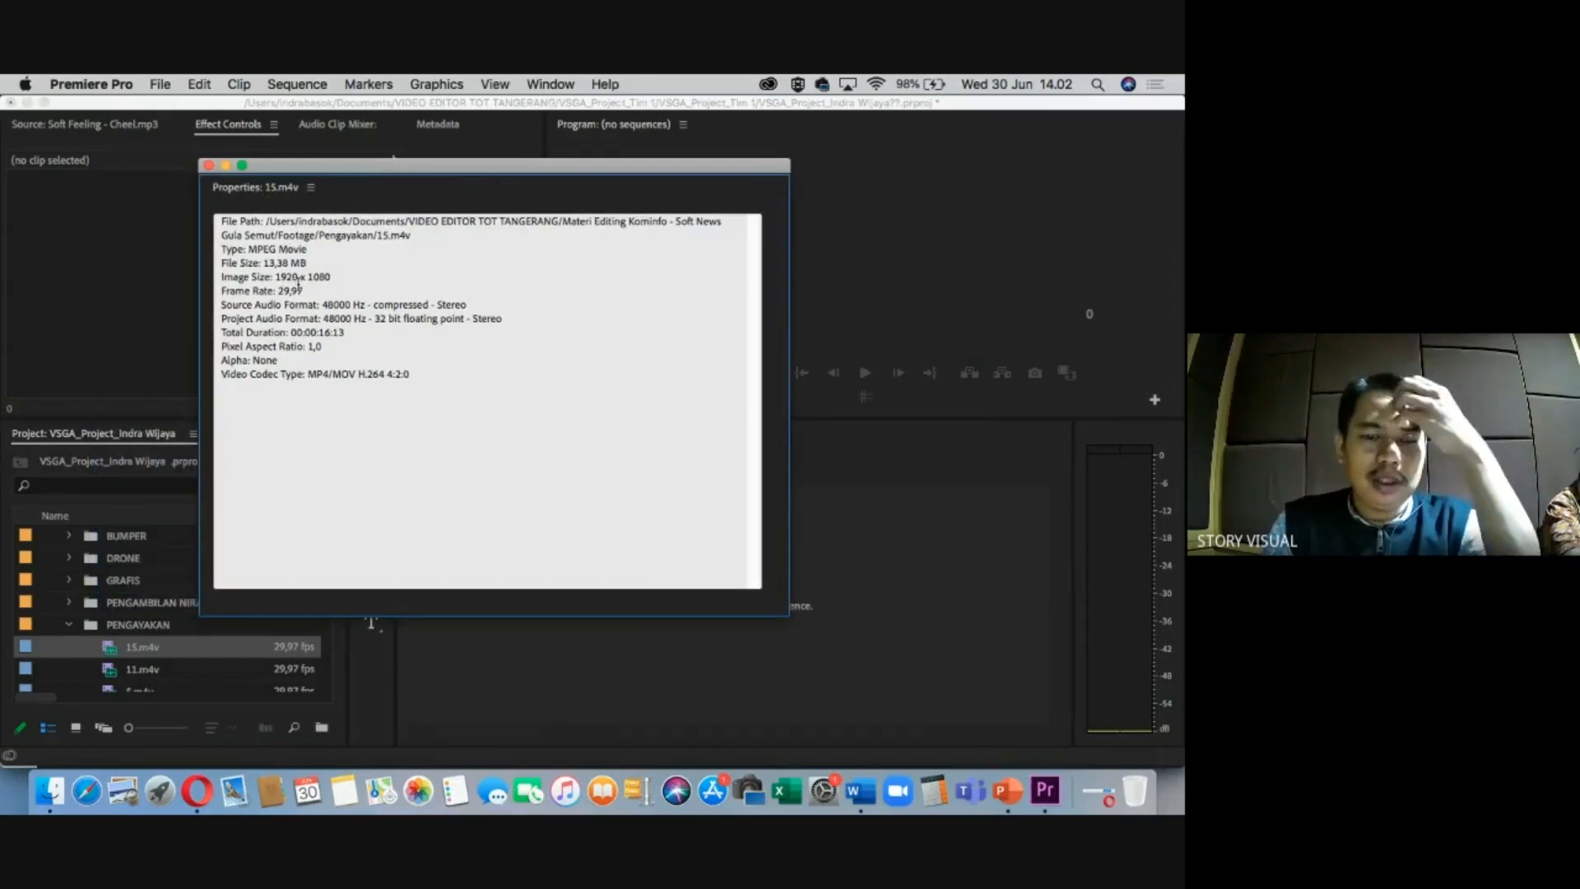
pyautogui.click(209, 167)
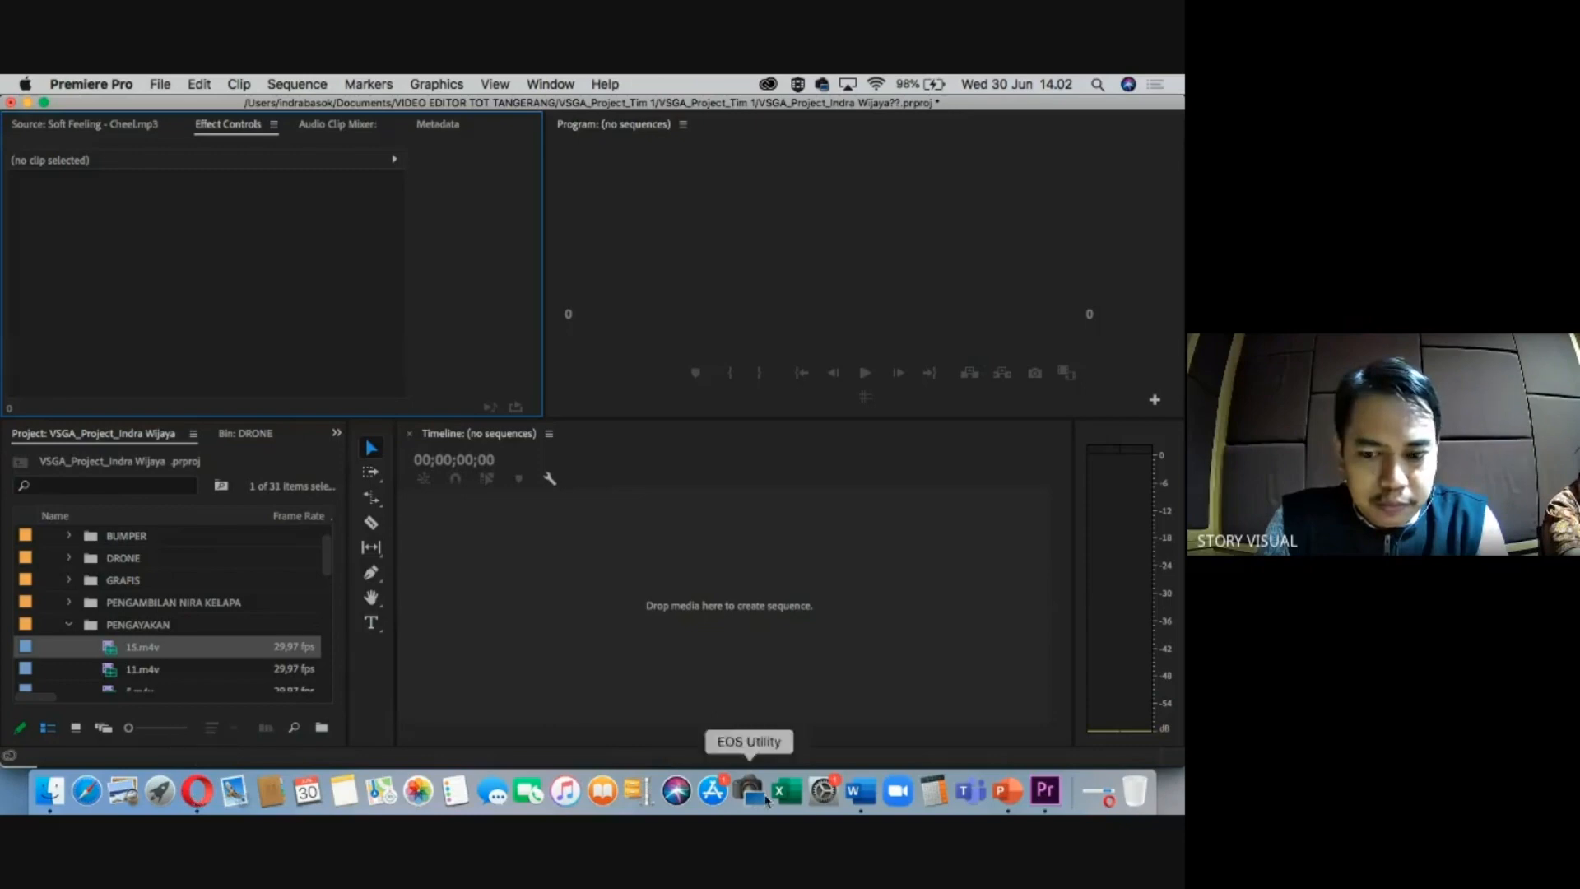
# Close the recording panel and review the Meet host security controls and full host settings.
pyautogui.click(198, 792)
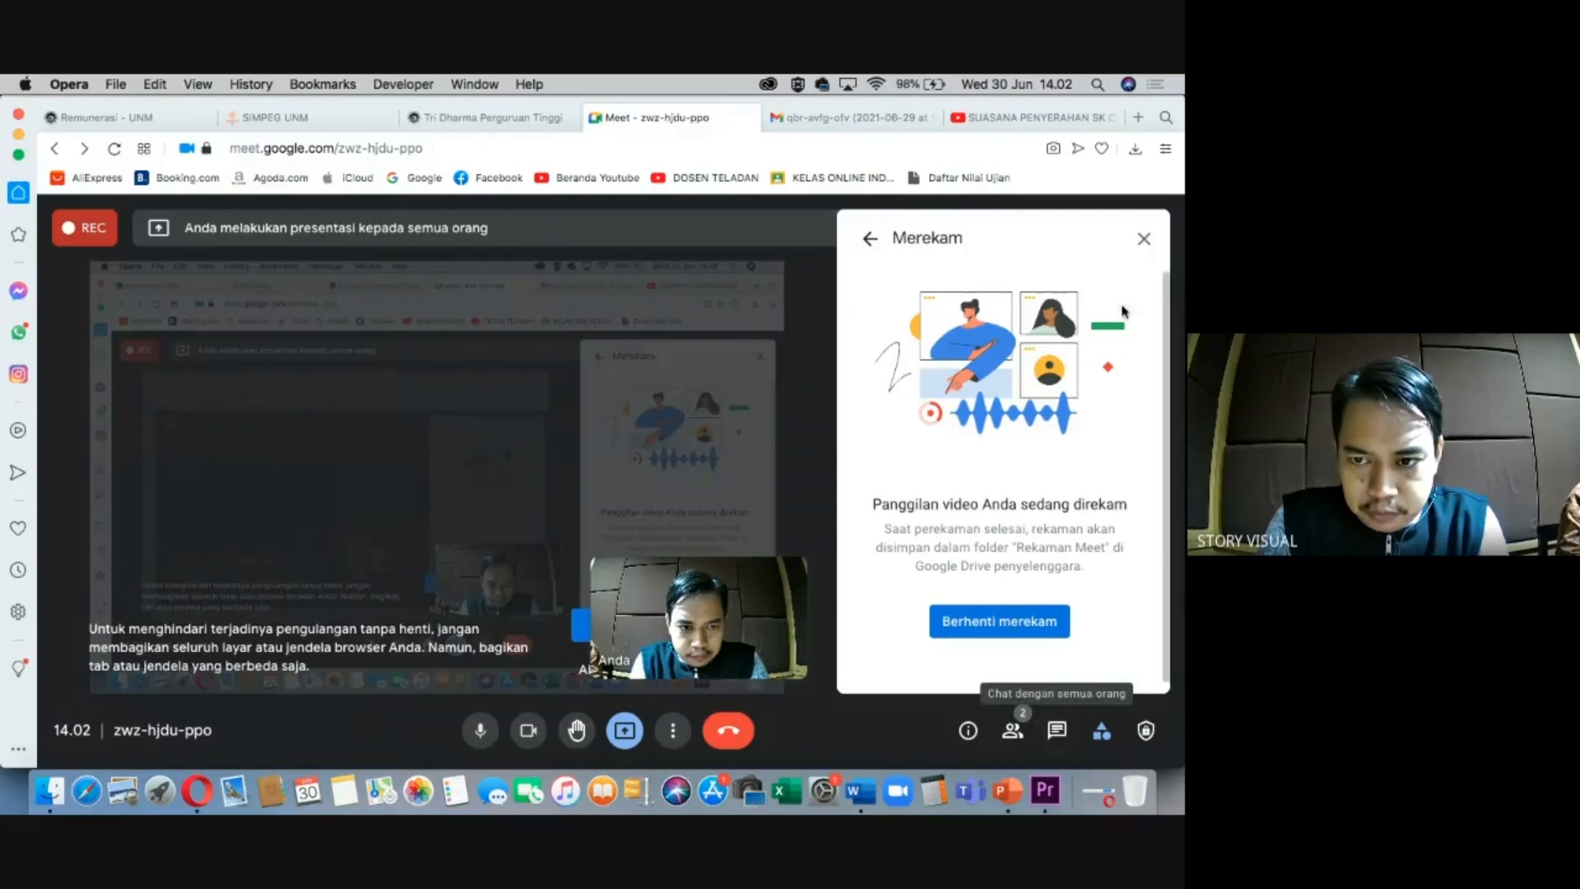
pyautogui.click(1145, 245)
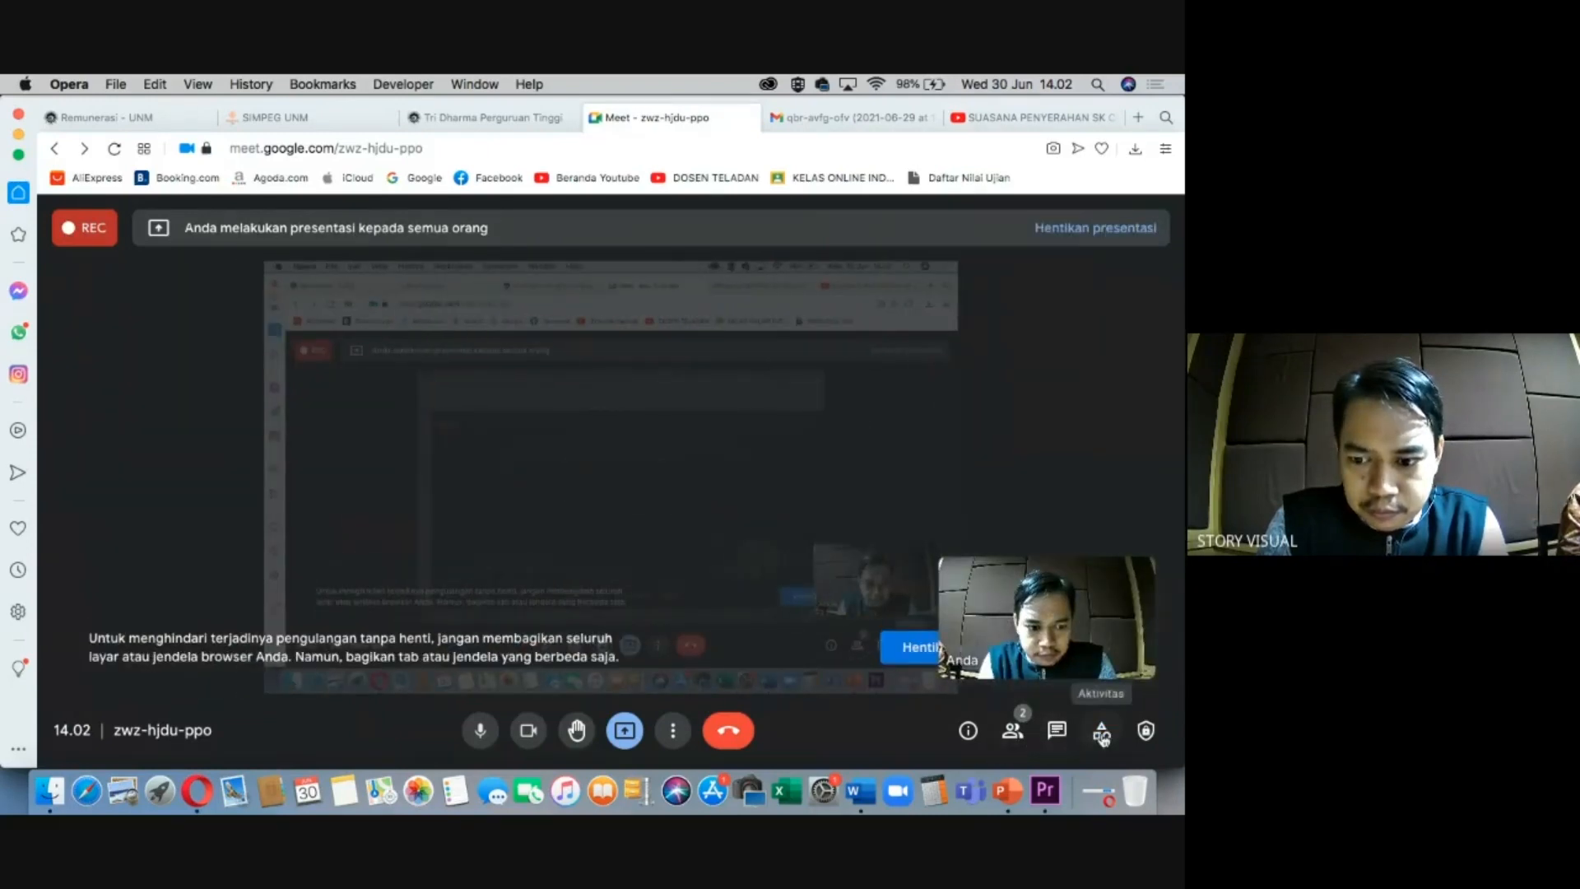
pyautogui.click(1146, 731)
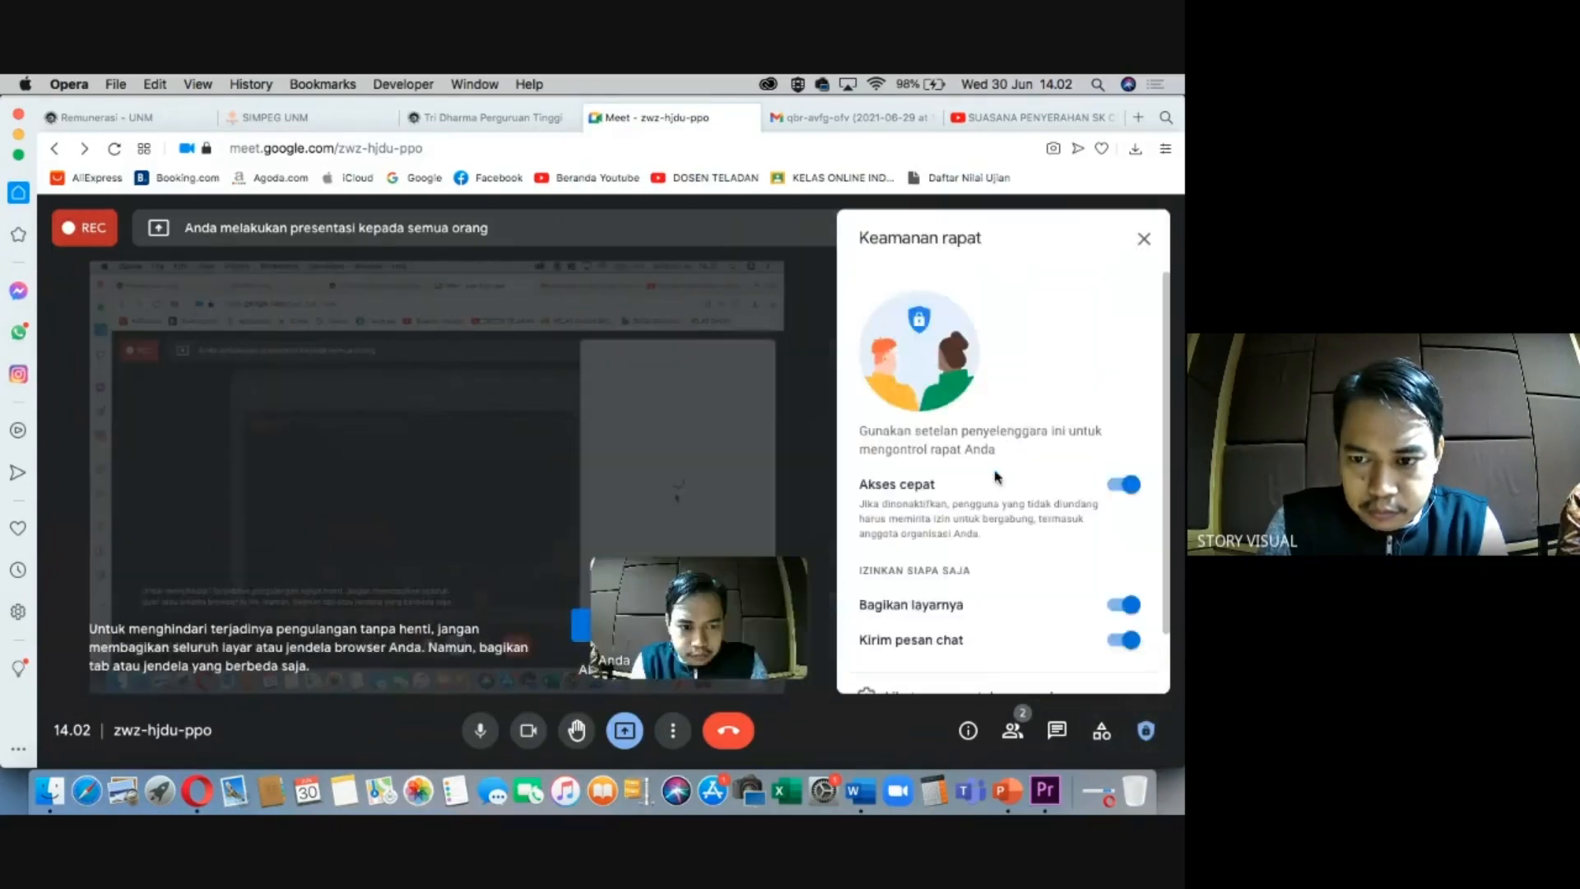
pyautogui.scroll(-2, 945, 487)
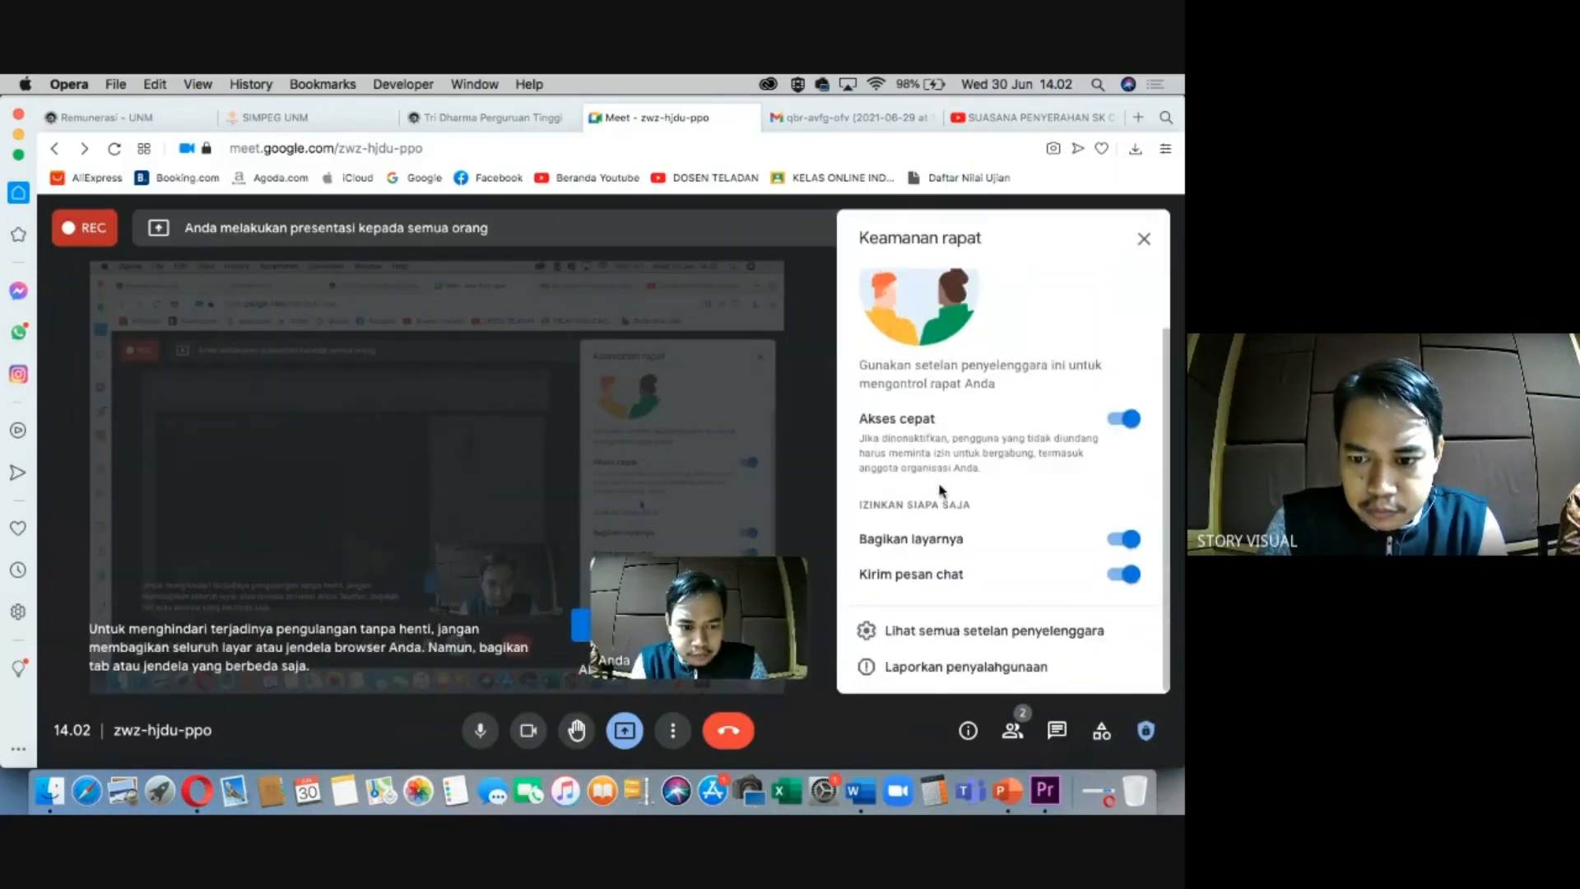
pyautogui.click(1144, 239)
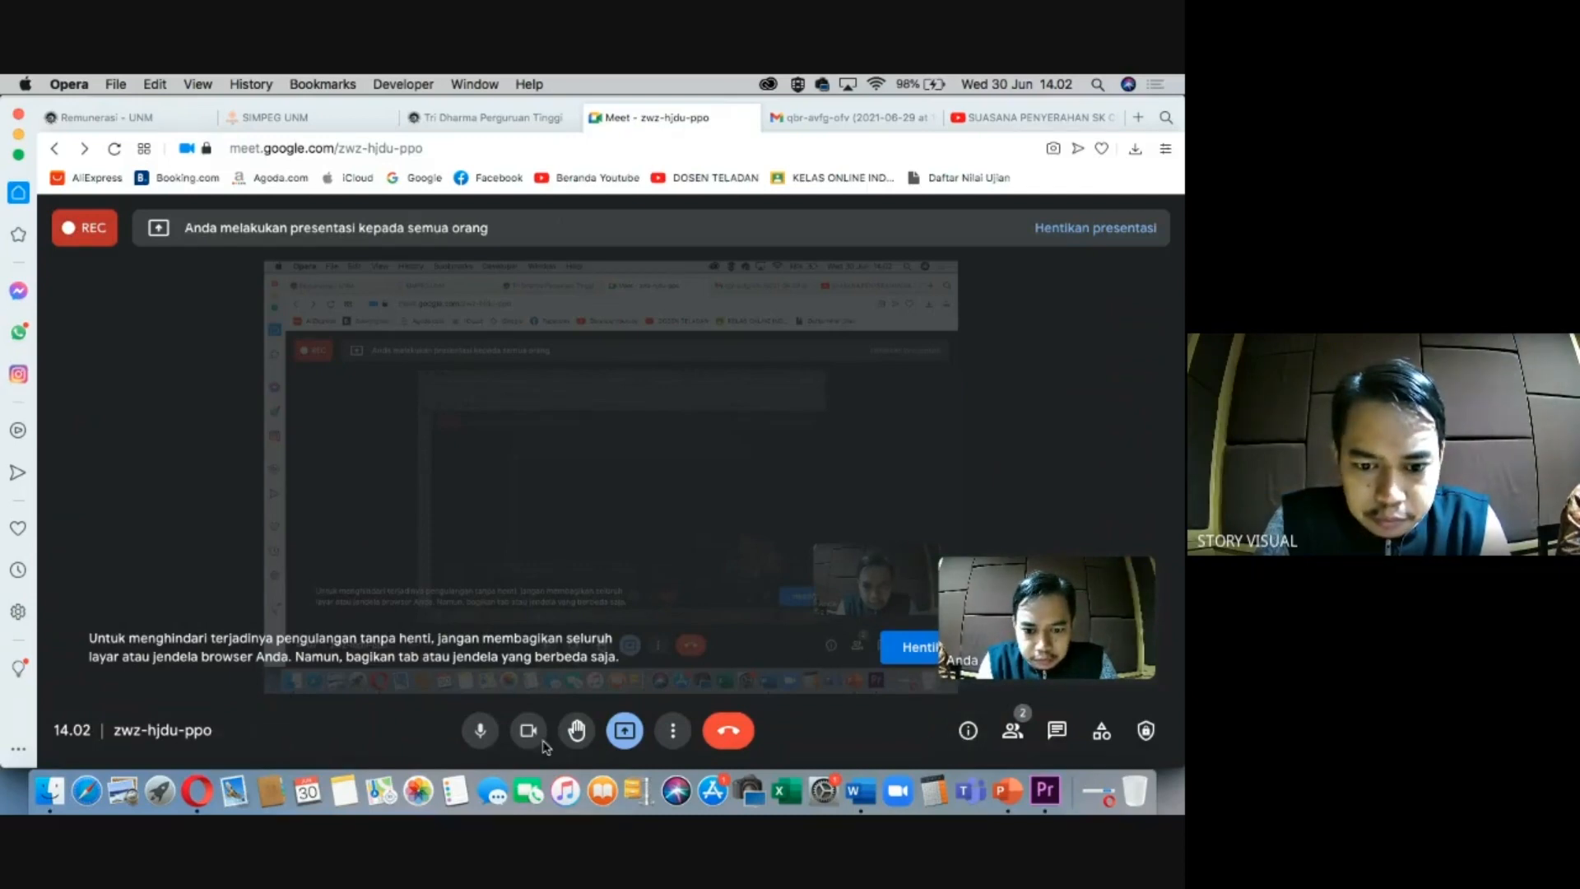
pyautogui.click(674, 730)
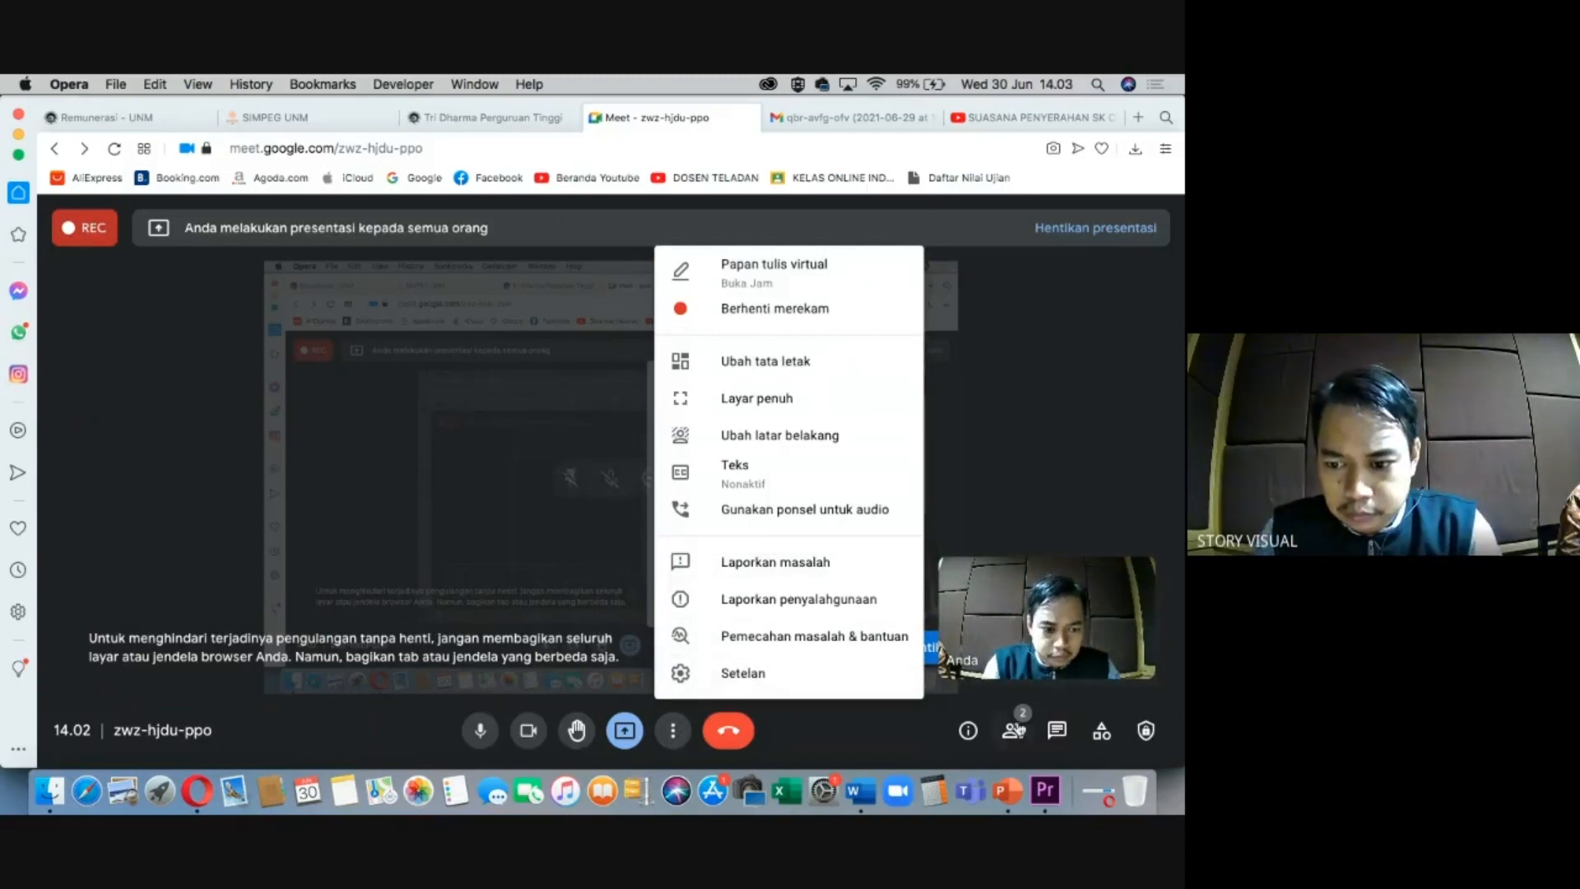
pyautogui.click(1100, 730)
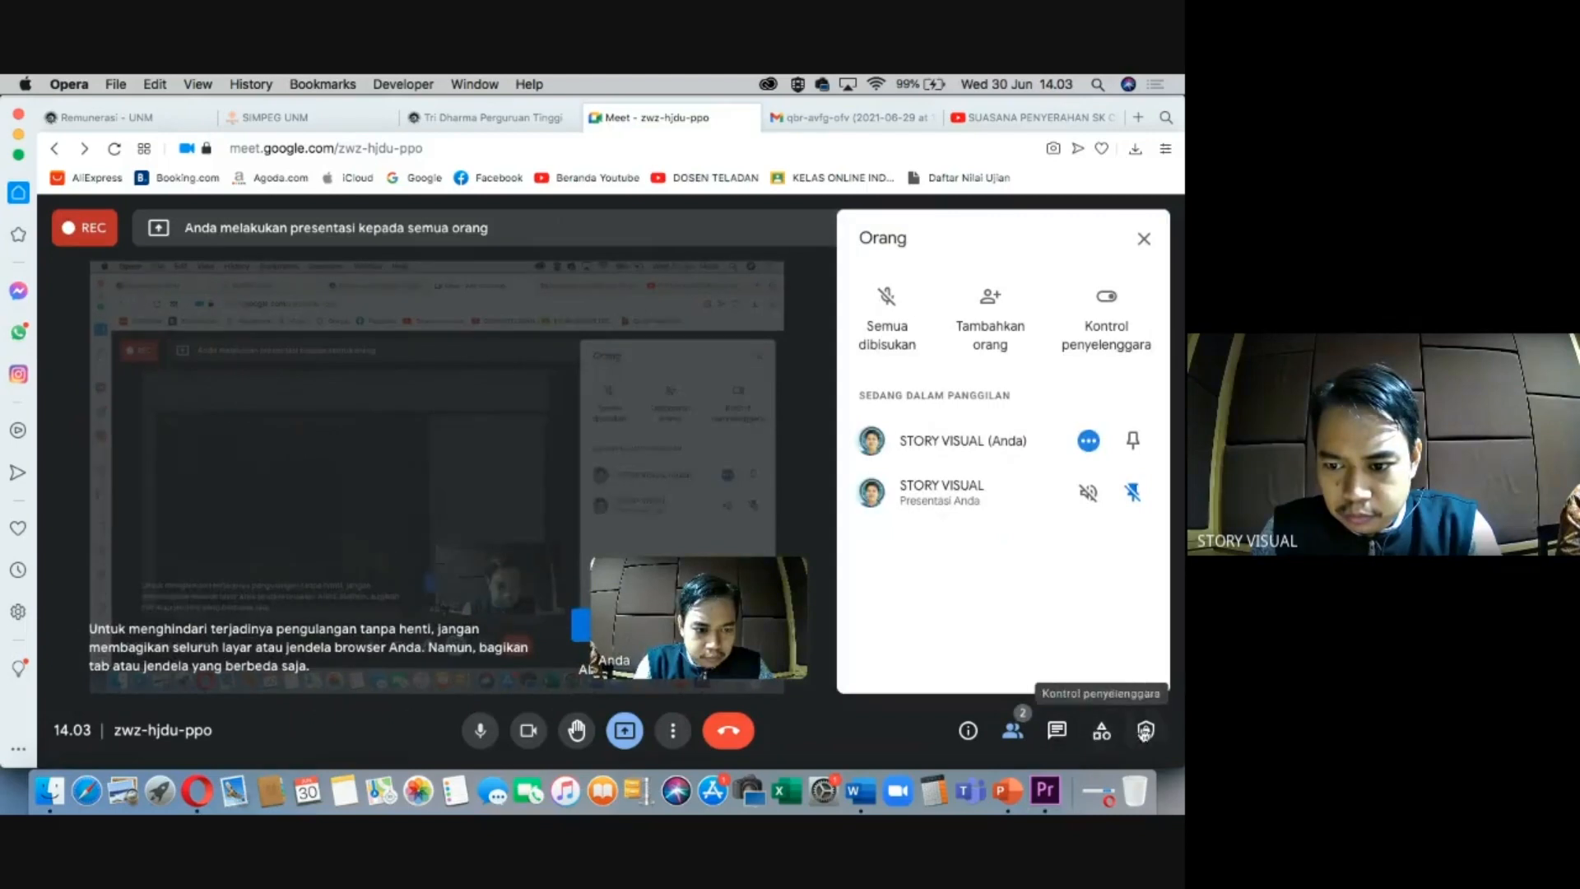
pyautogui.click(1146, 730)
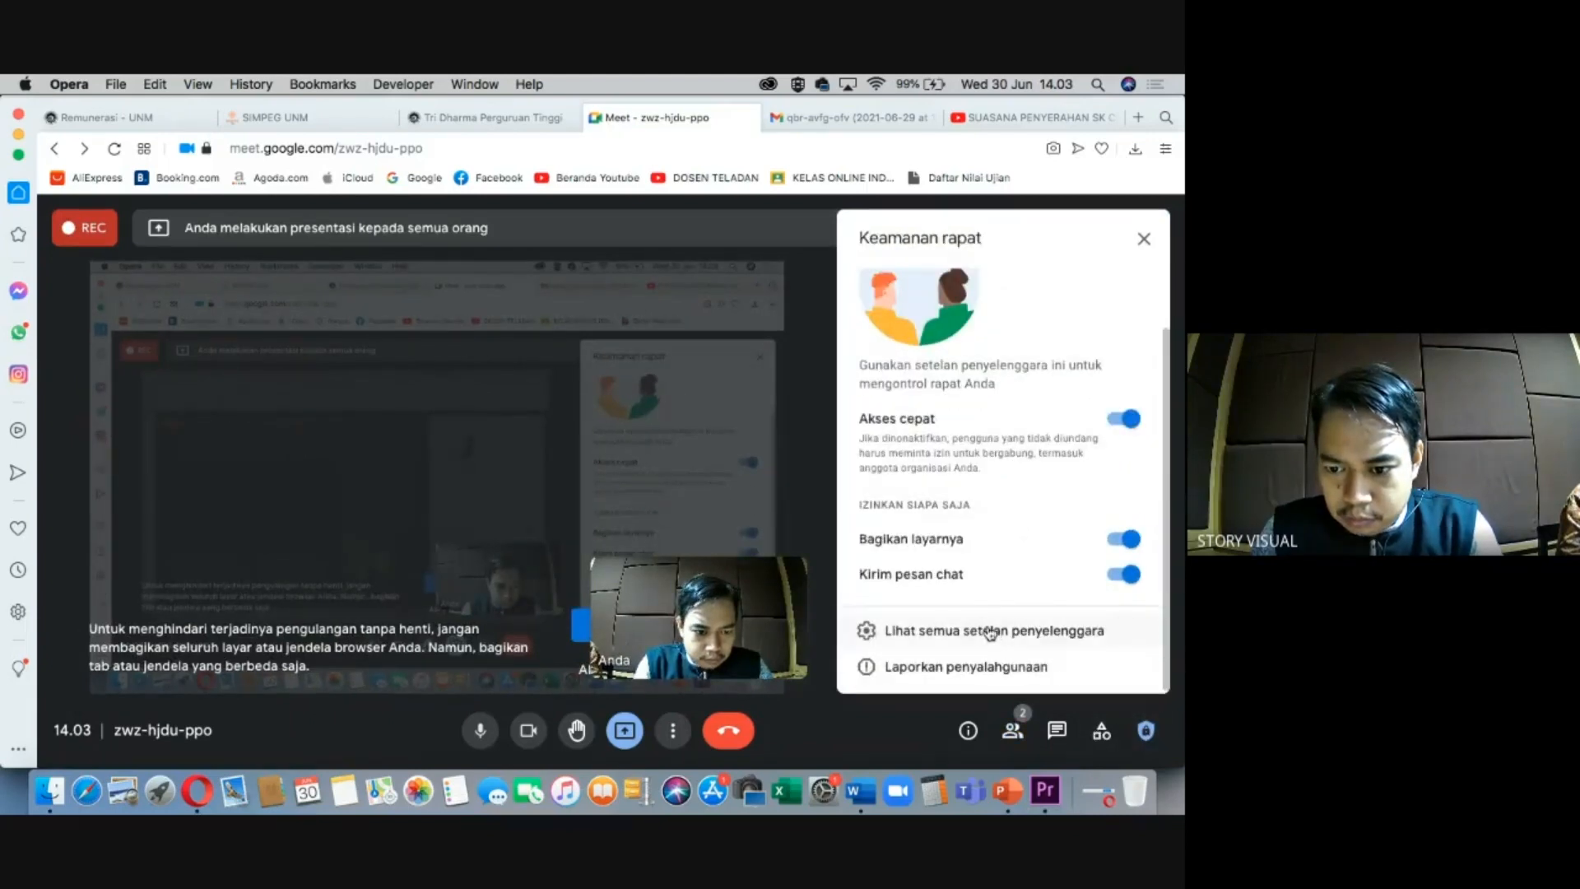
pyautogui.click(984, 634)
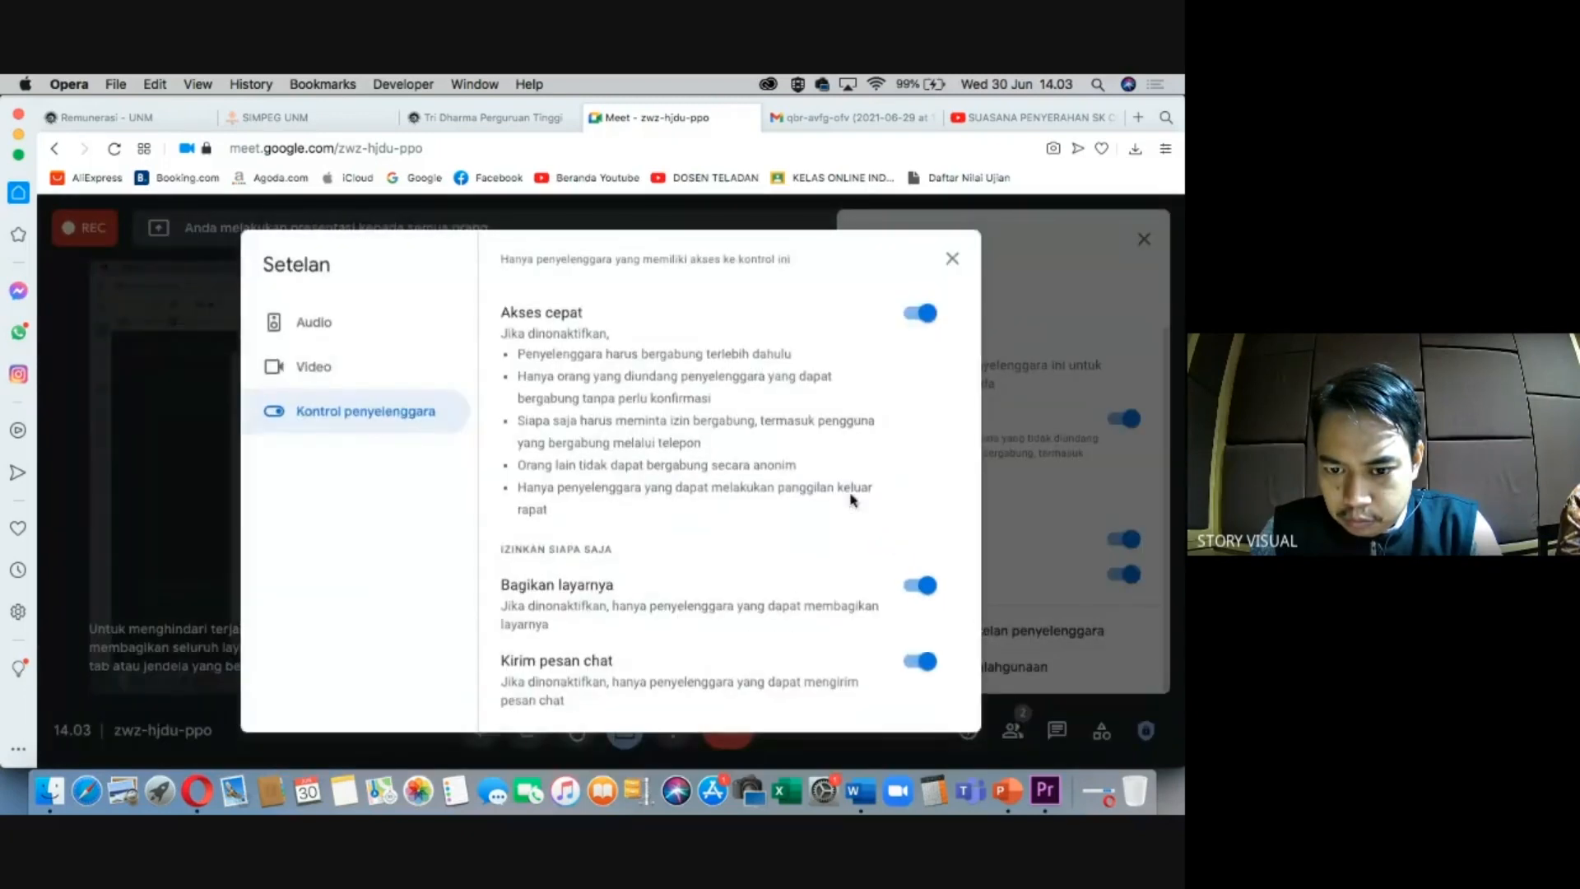
pyautogui.click(948, 262)
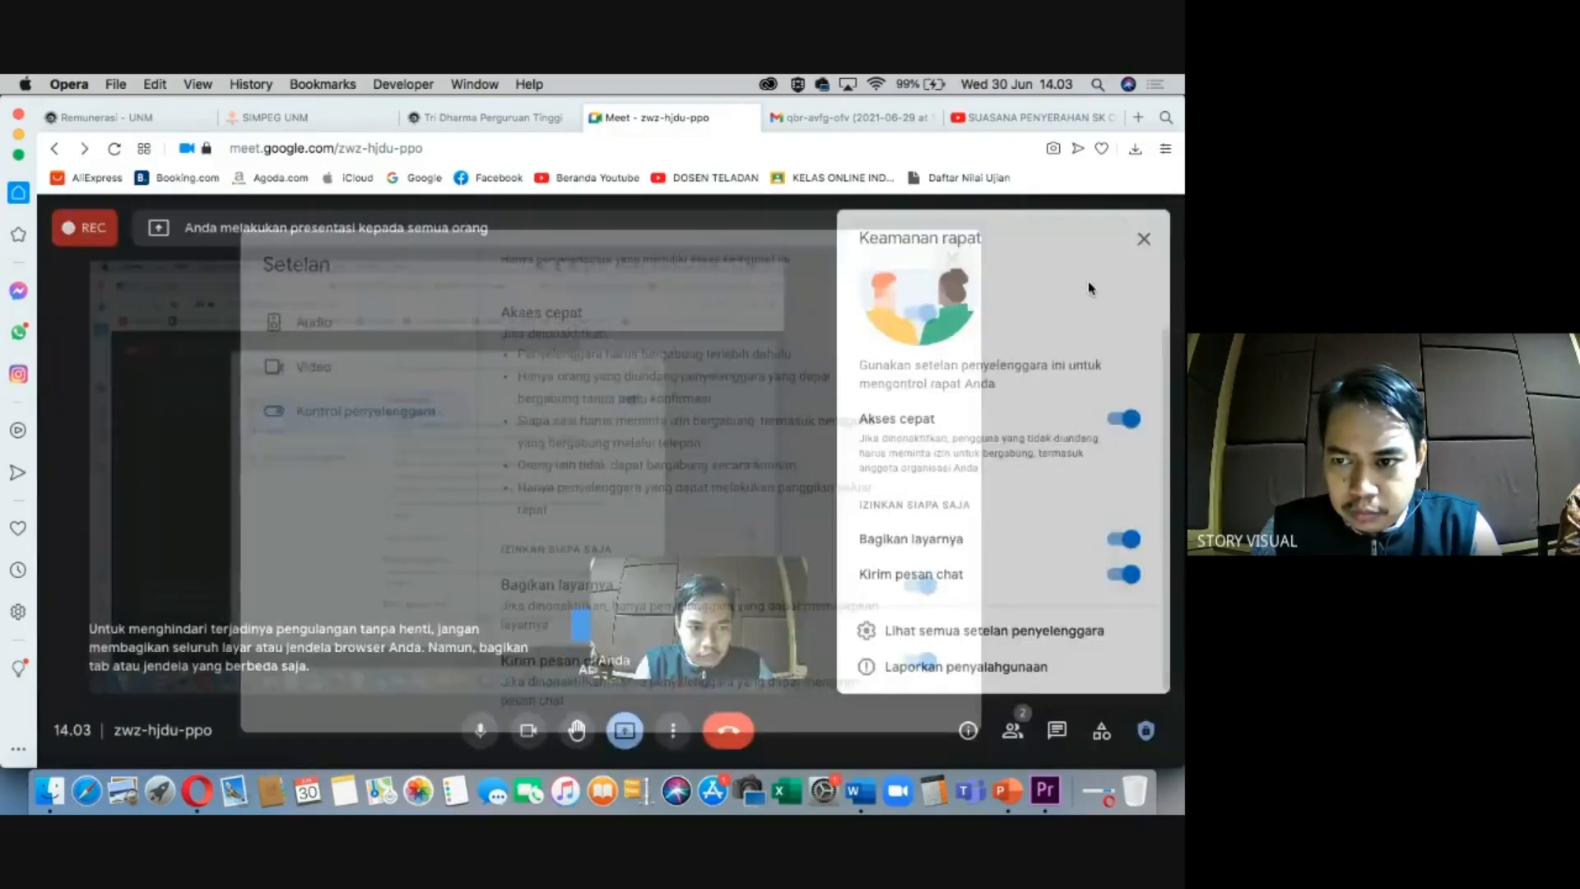
pyautogui.click(1142, 238)
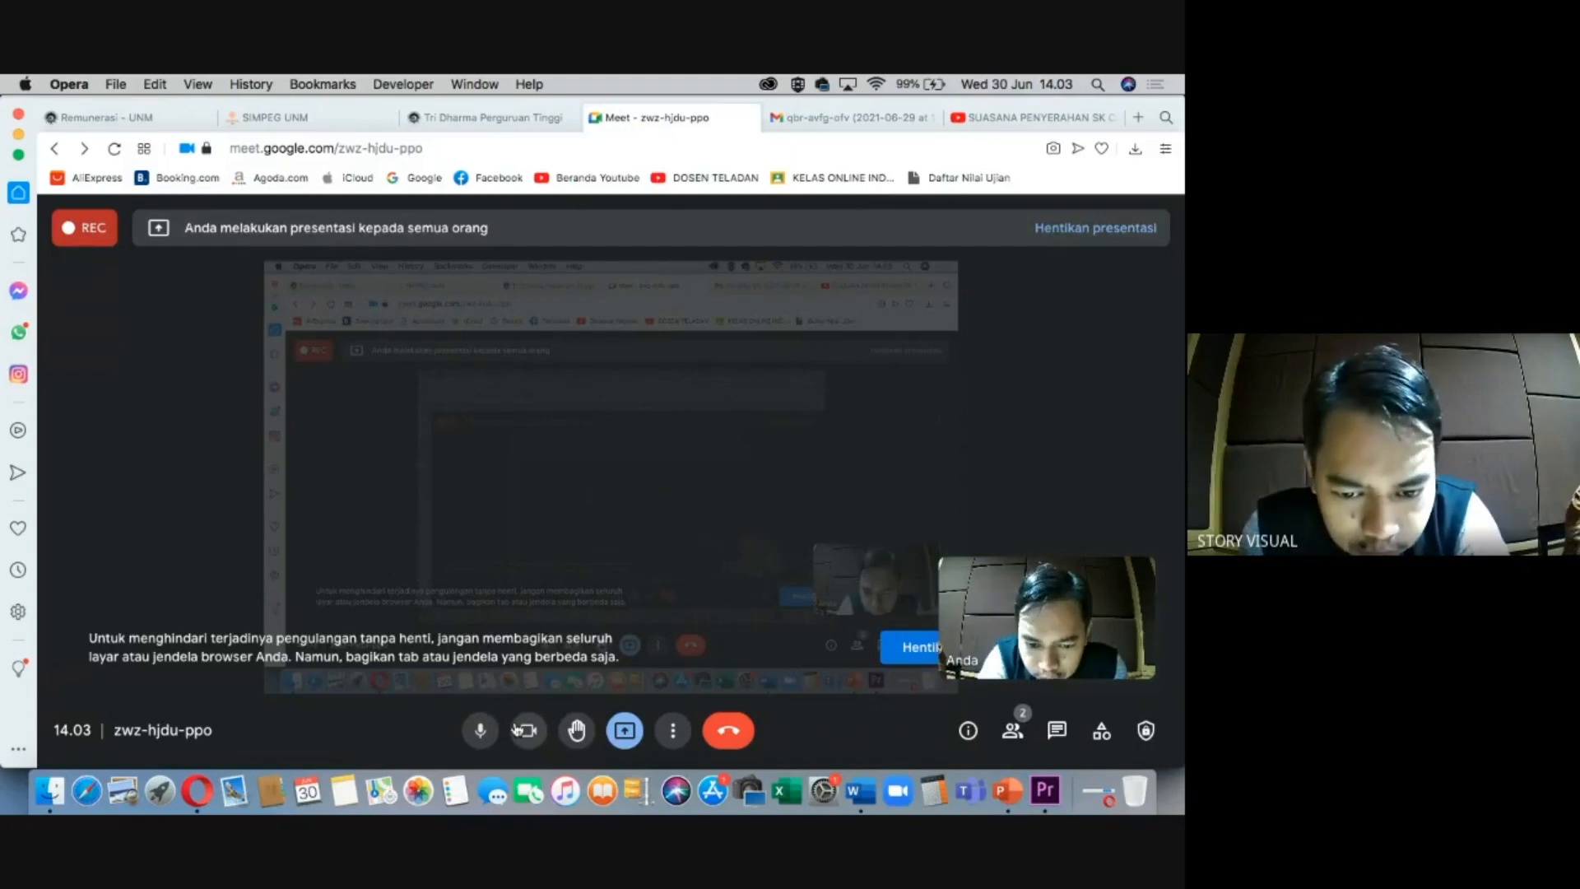
# Copy the meeting's joining link from Meeting details.
pyautogui.click(673, 731)
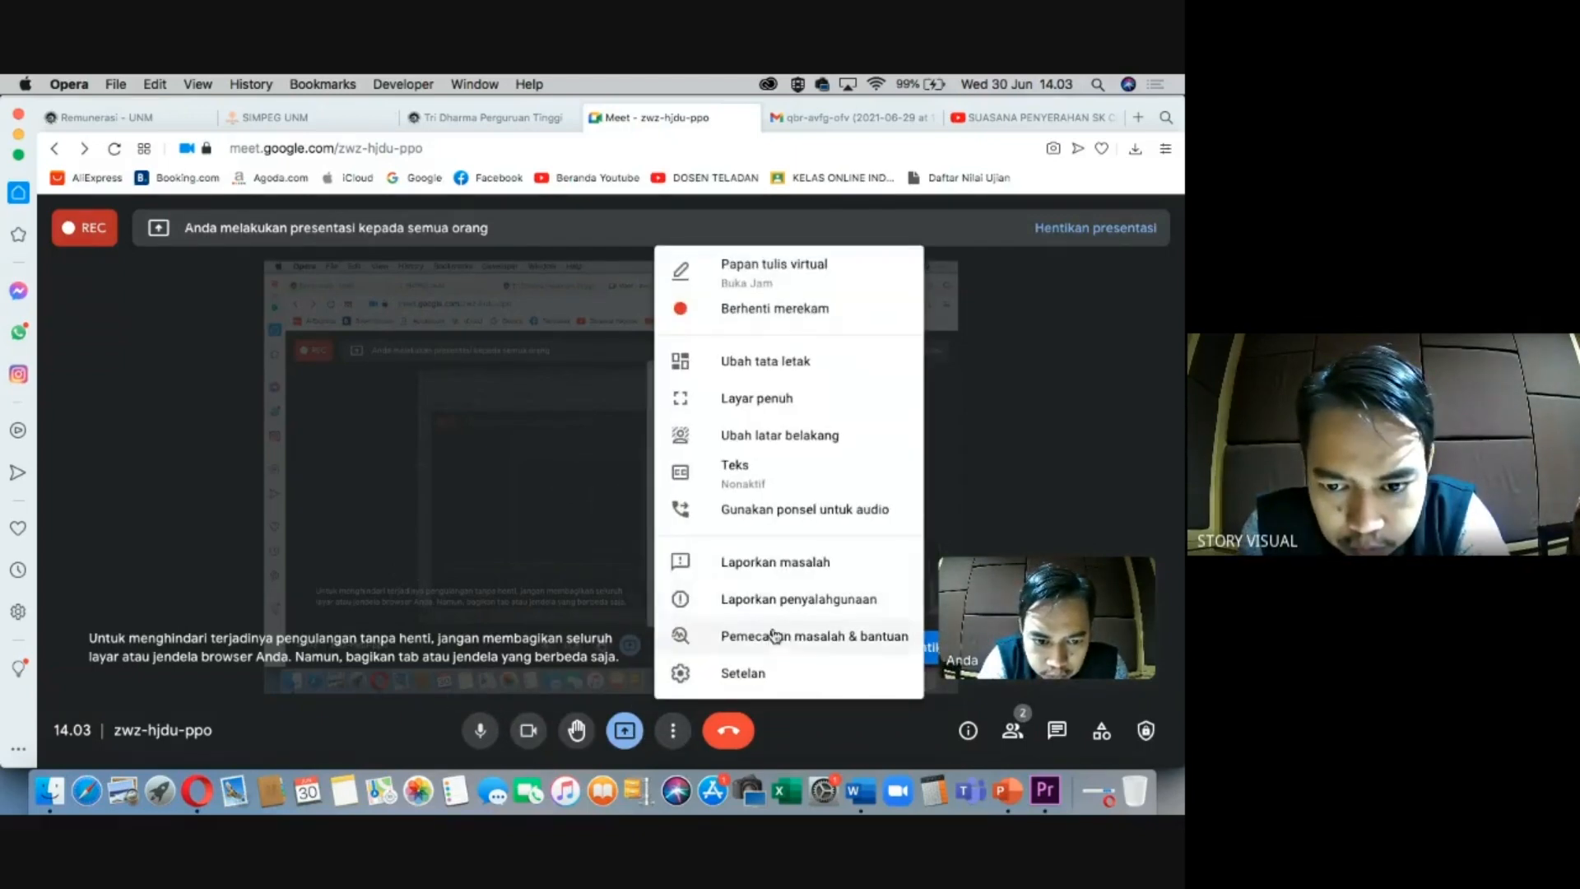
pyautogui.click(226, 550)
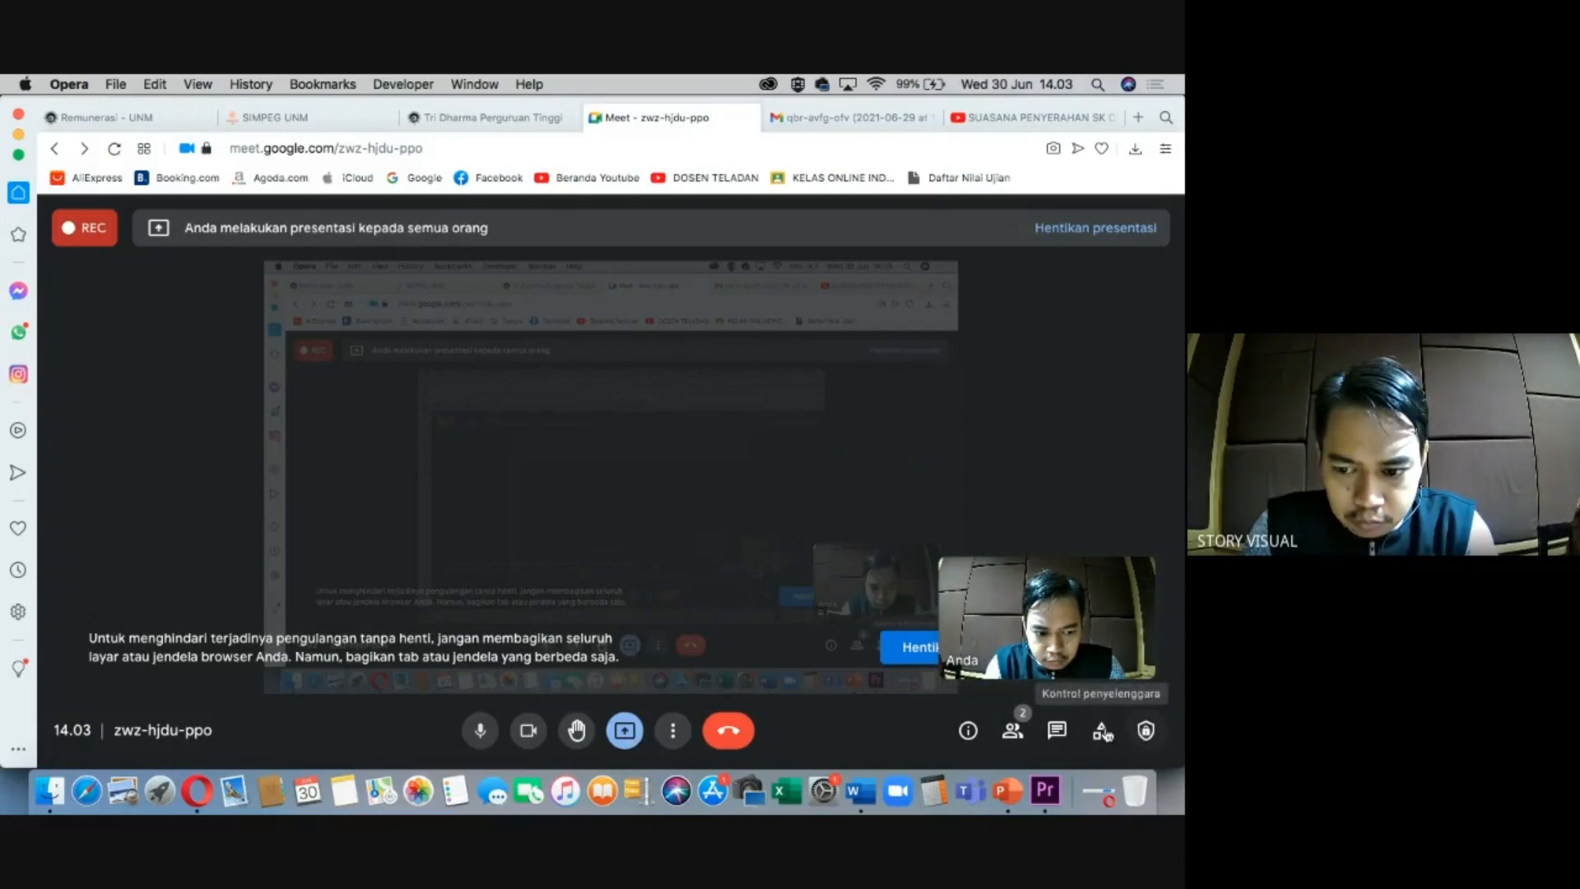
pyautogui.click(968, 730)
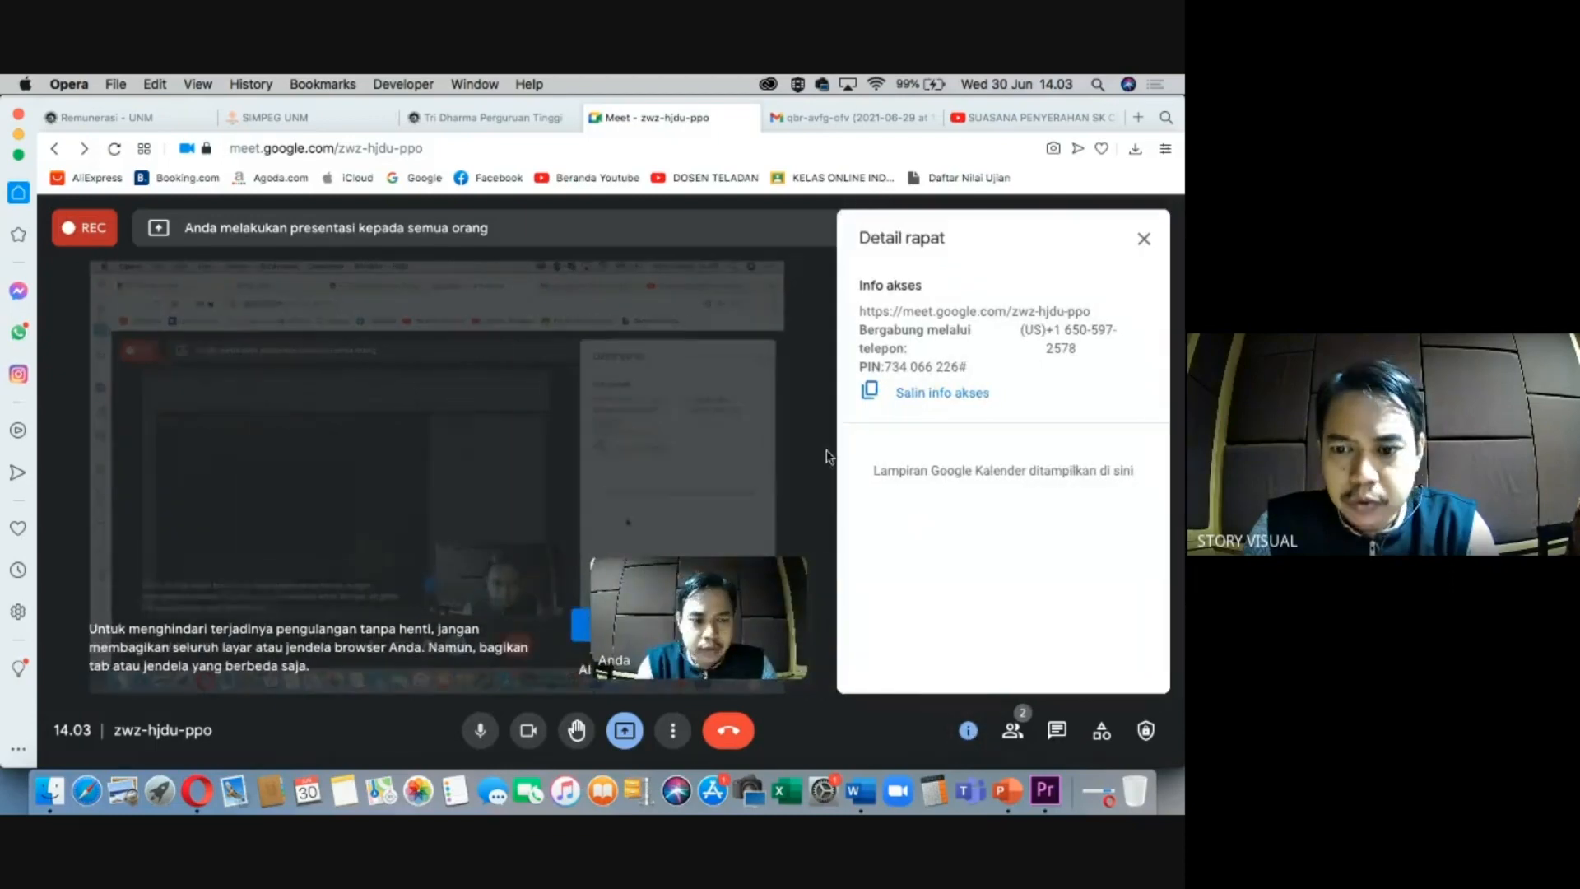
pyautogui.click(931, 392)
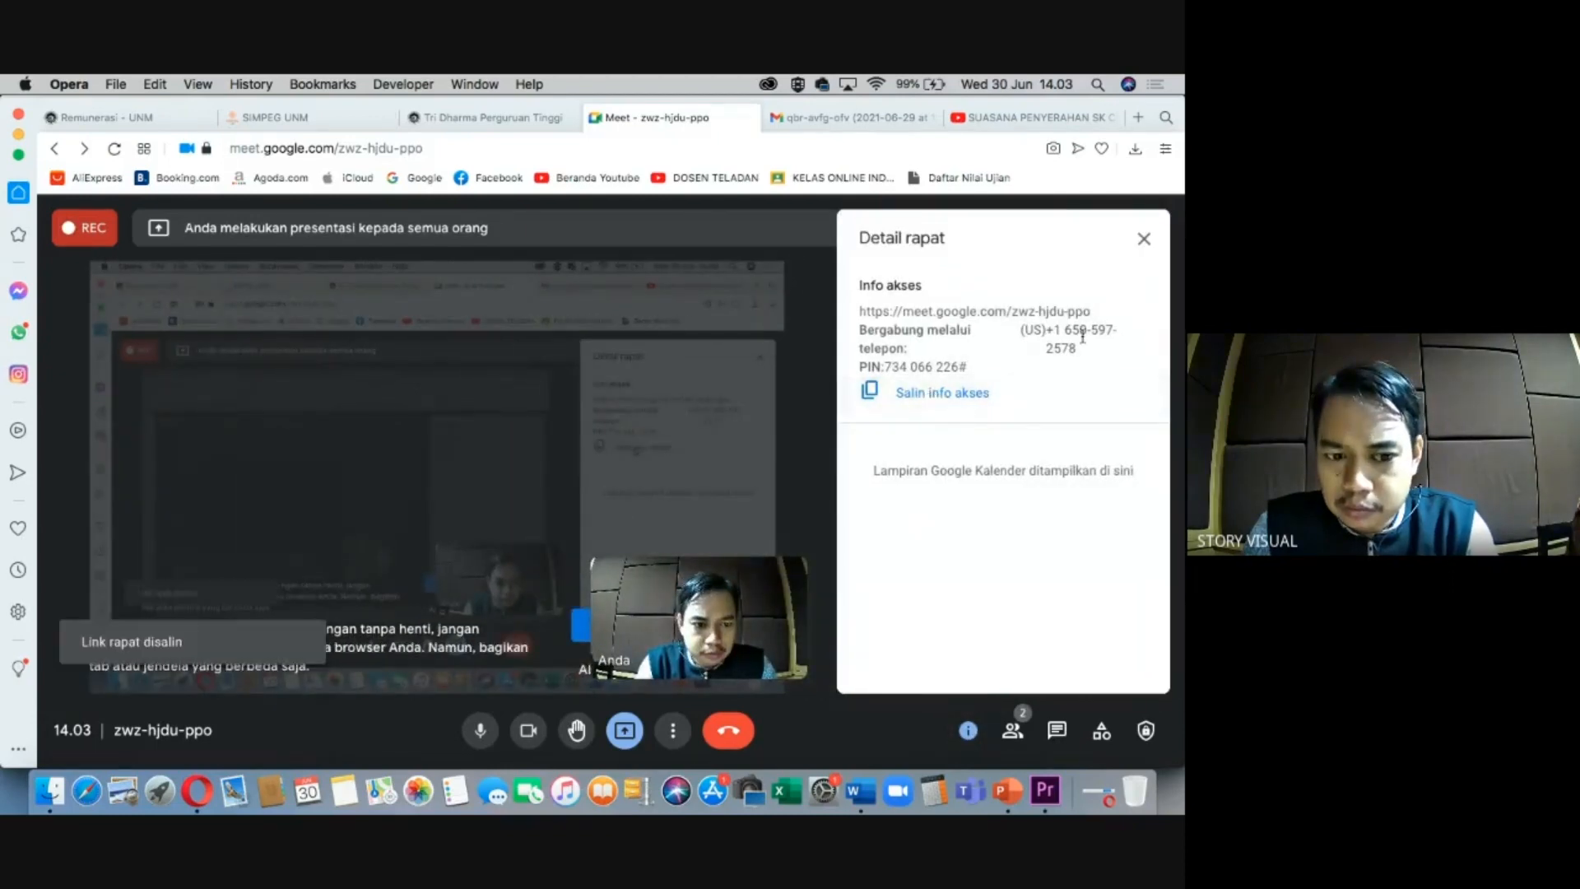
pyautogui.click(1144, 239)
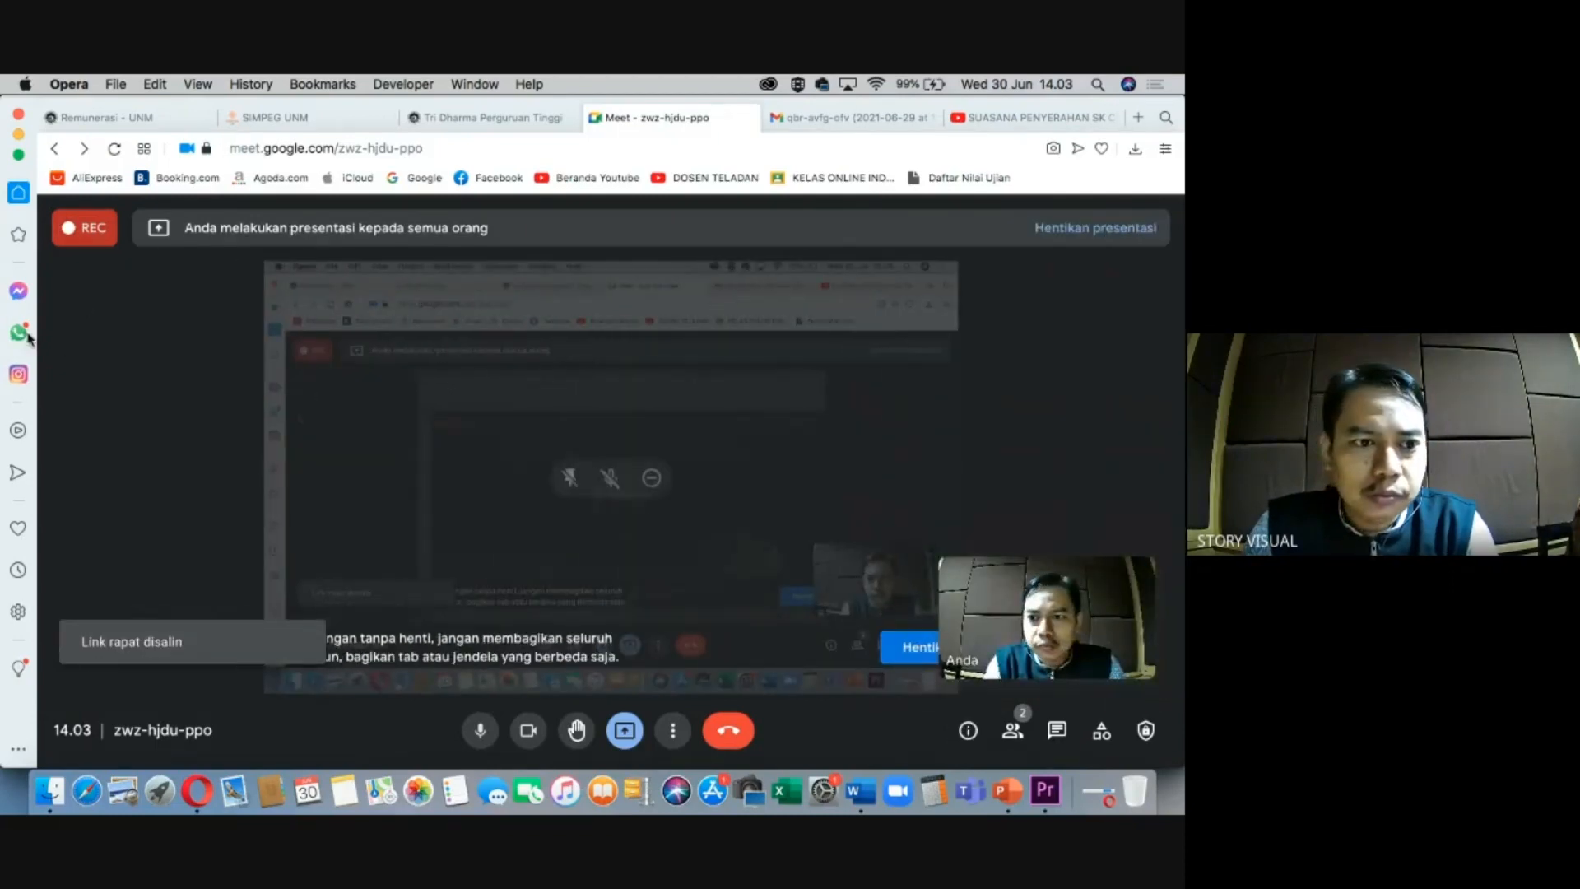
# Open WhatsApp in the sidebar and search 'vide' to find the Video Editor group.
pyautogui.click(19, 333)
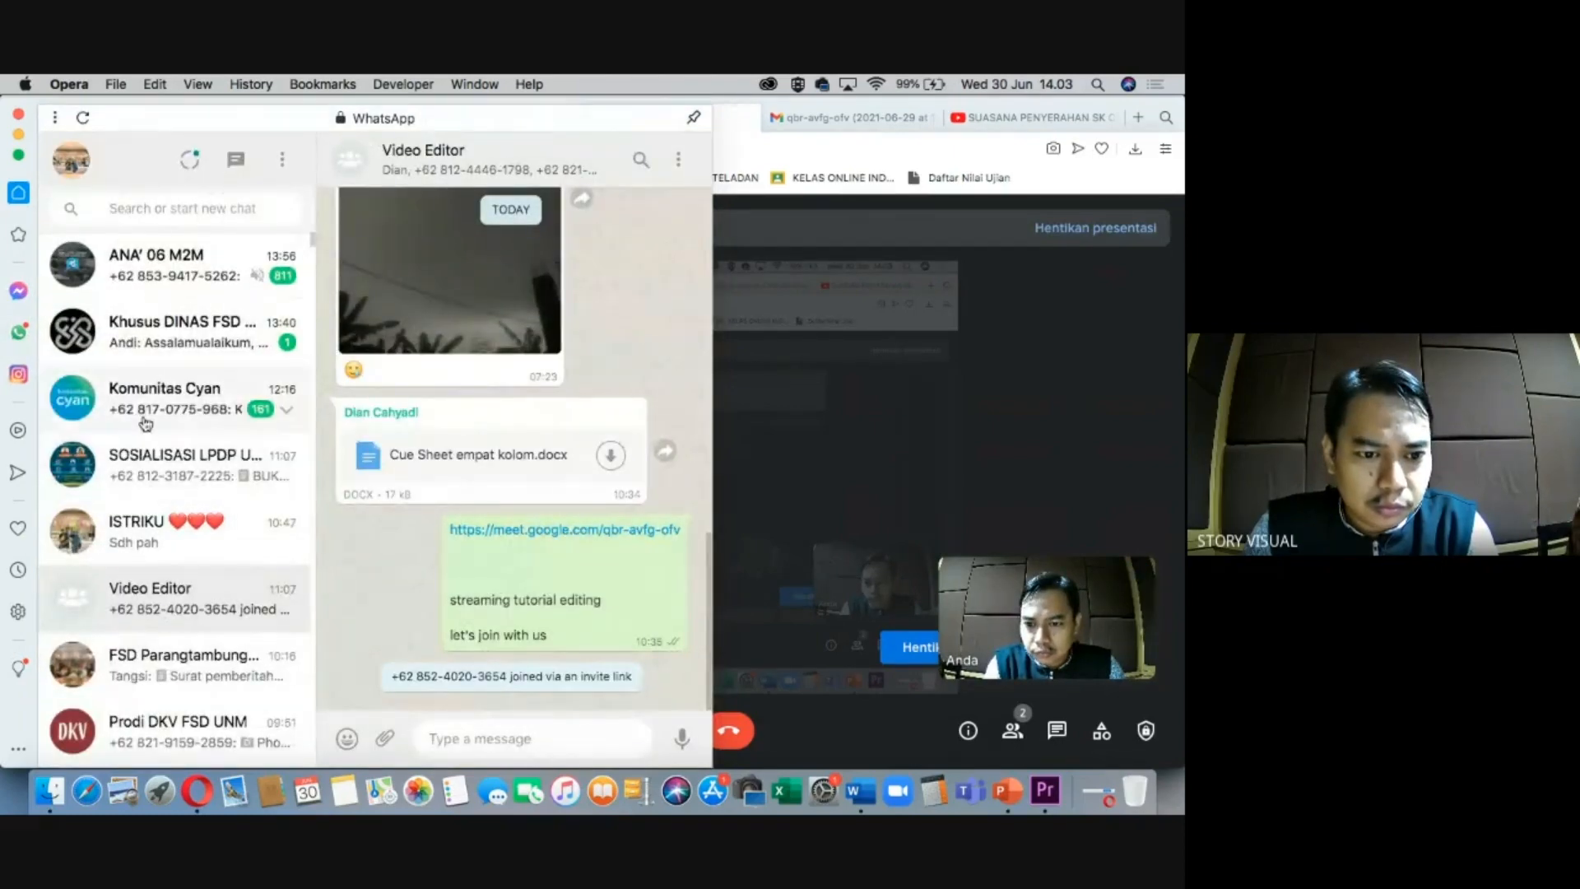
pyautogui.scroll(-3, 136, 465)
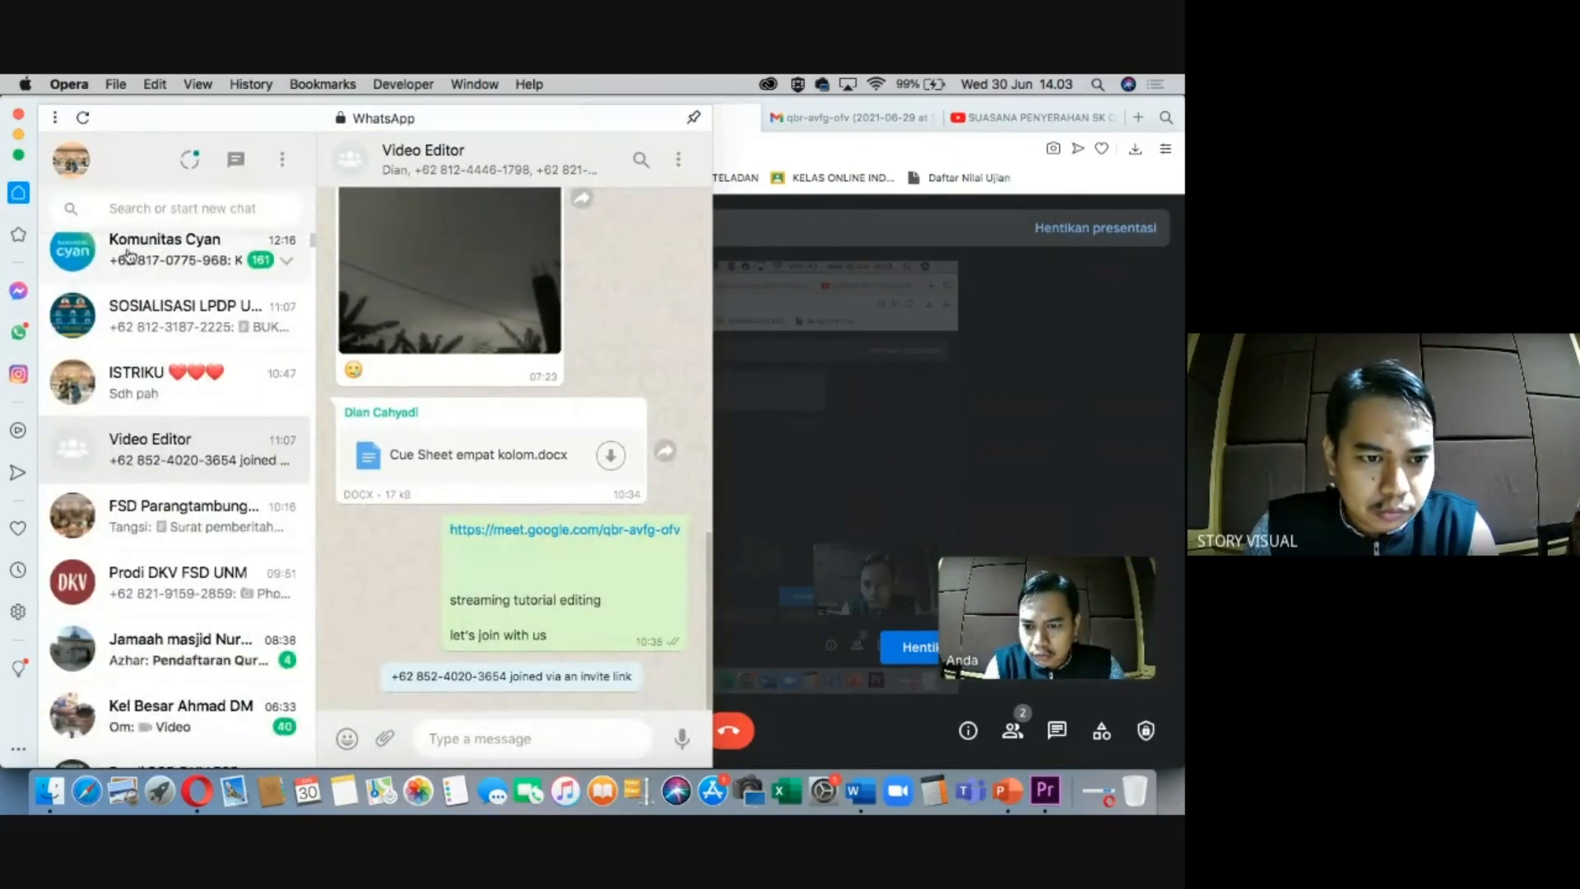
pyautogui.click(132, 206)
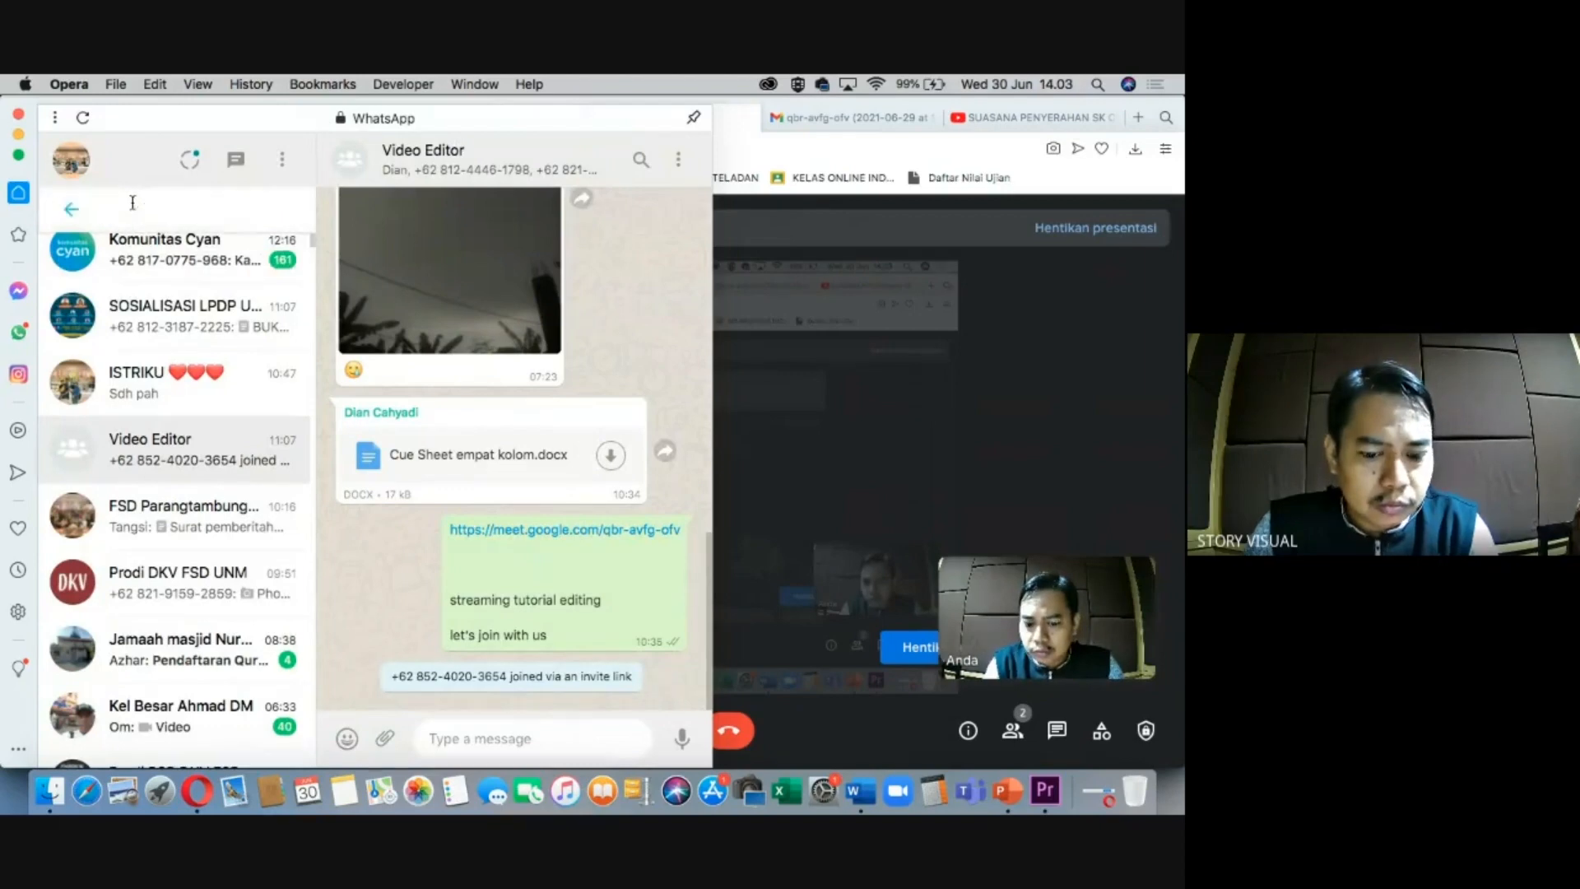
pyautogui.write('vide')
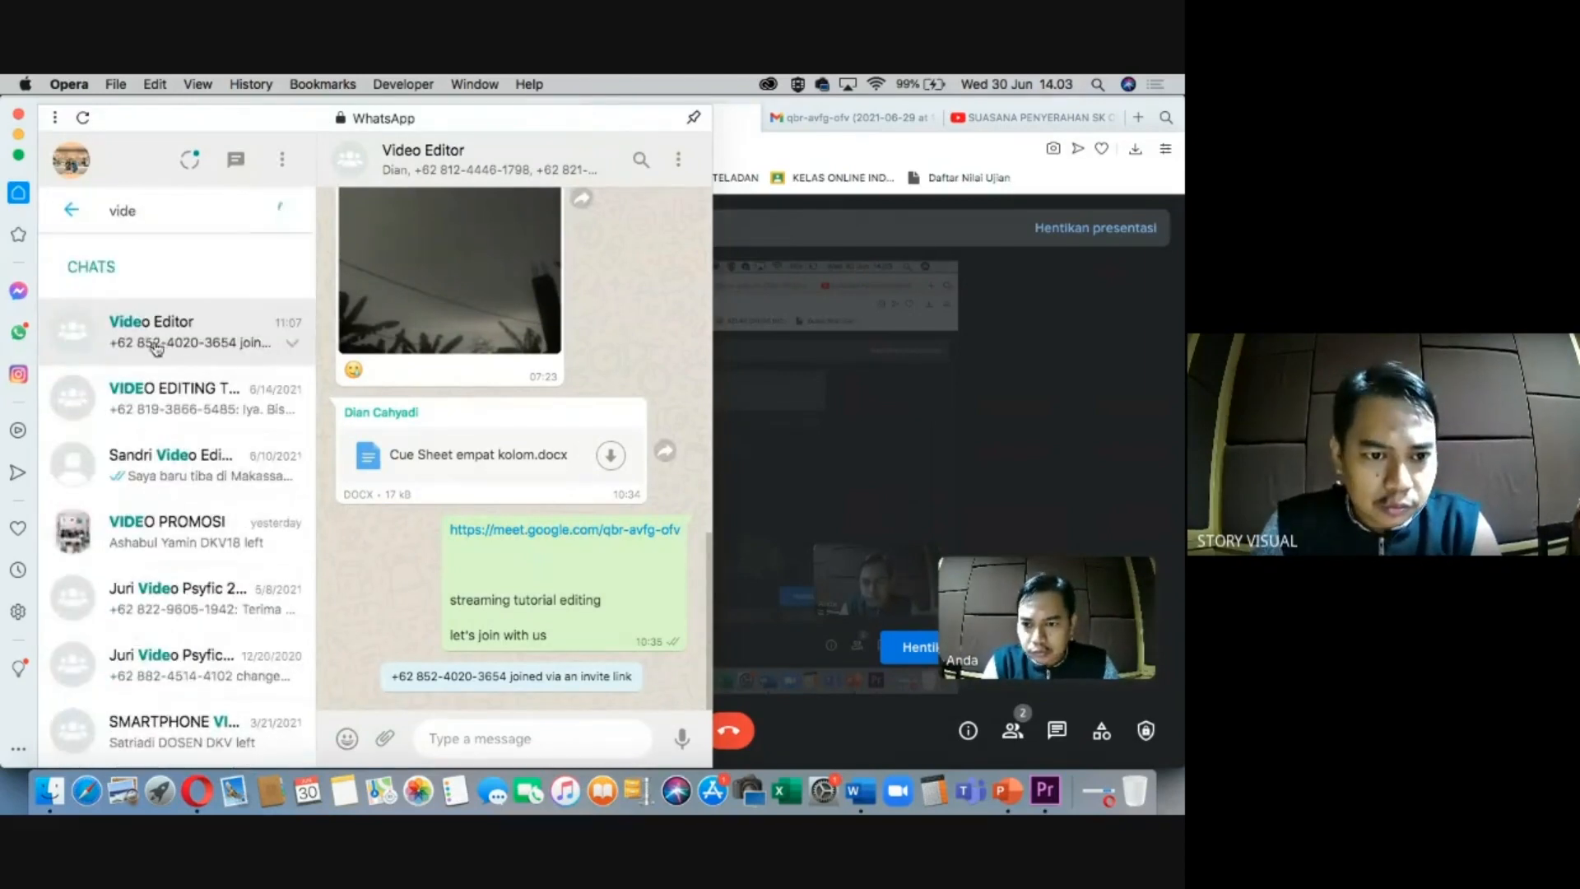
# Send the pasted Meet link with the note 'join tutorial video editing'.
pyautogui.click(446, 737)
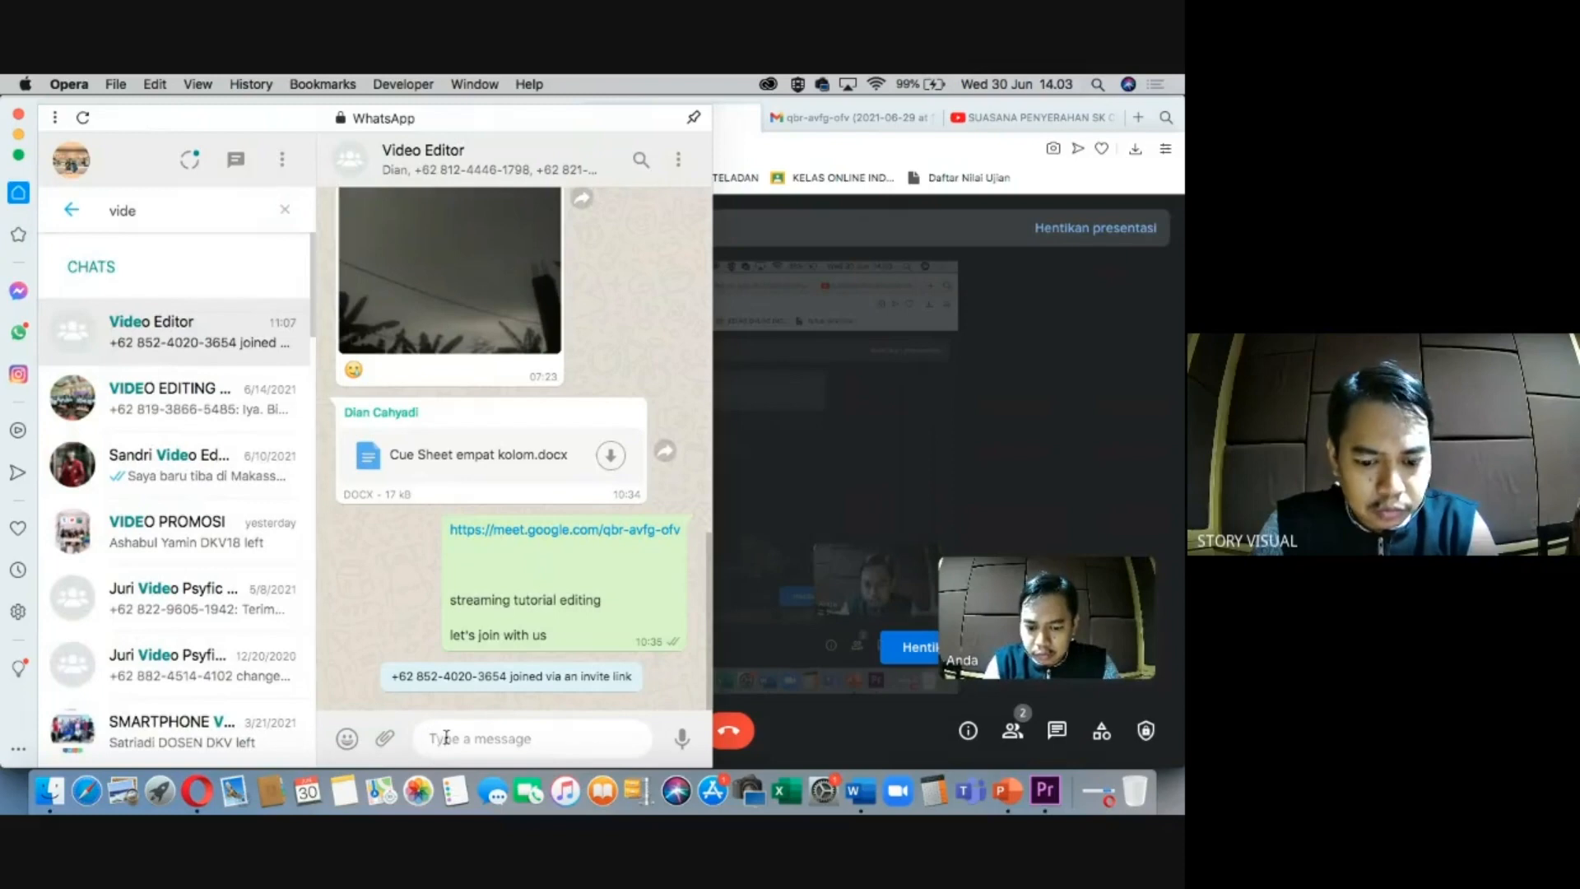
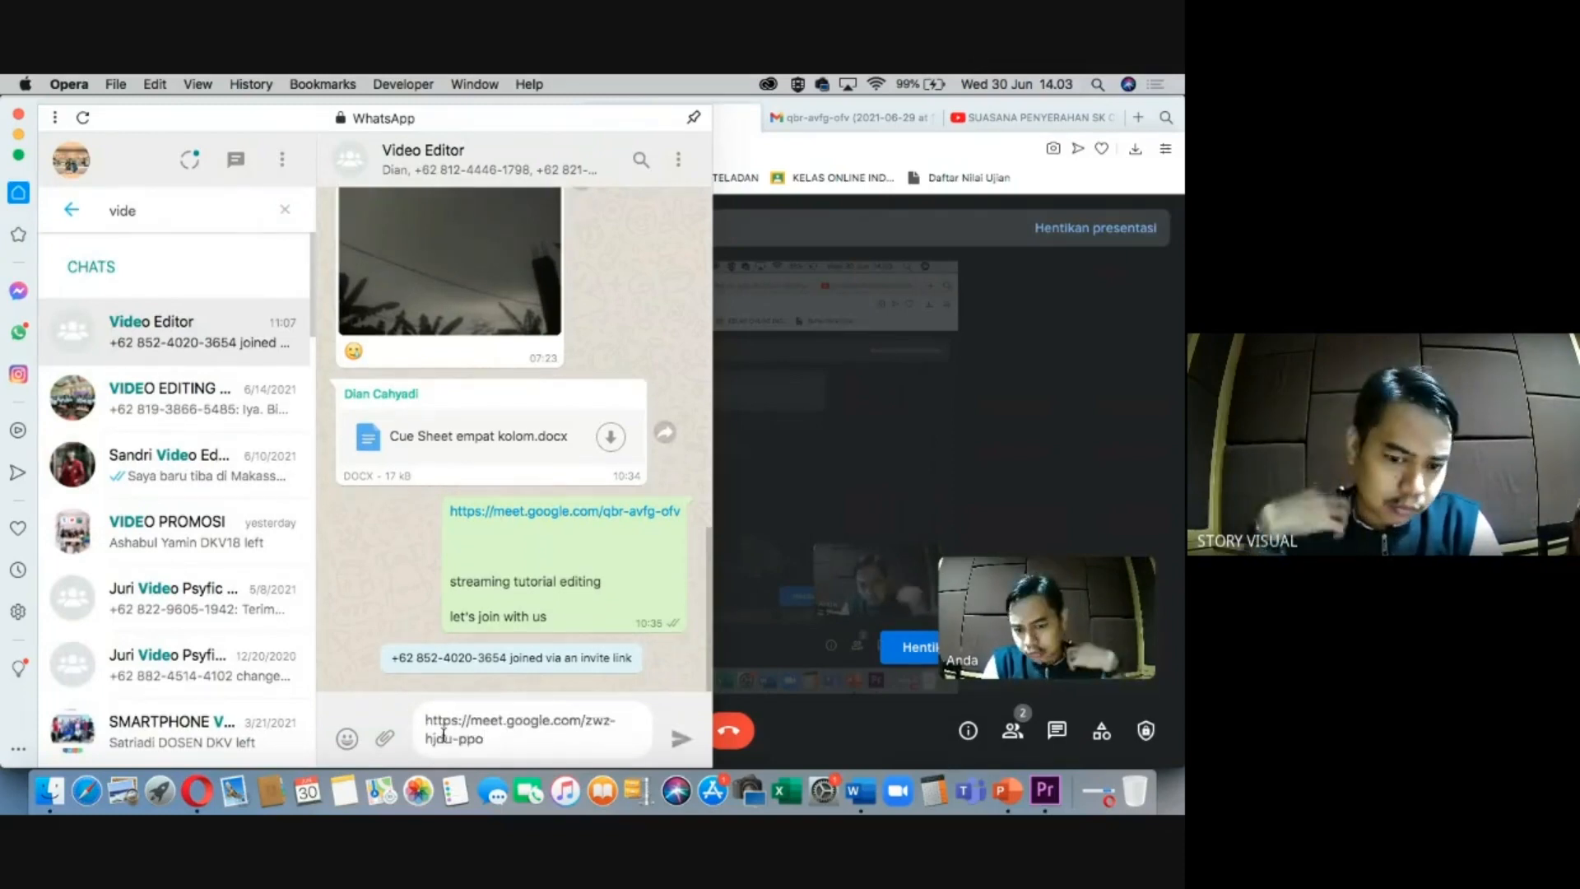
pyautogui.hotkey('shift', 'Return')
pyautogui.hotkey('shift', 'Return')
pyautogui.hotkey('shift', 'Return')
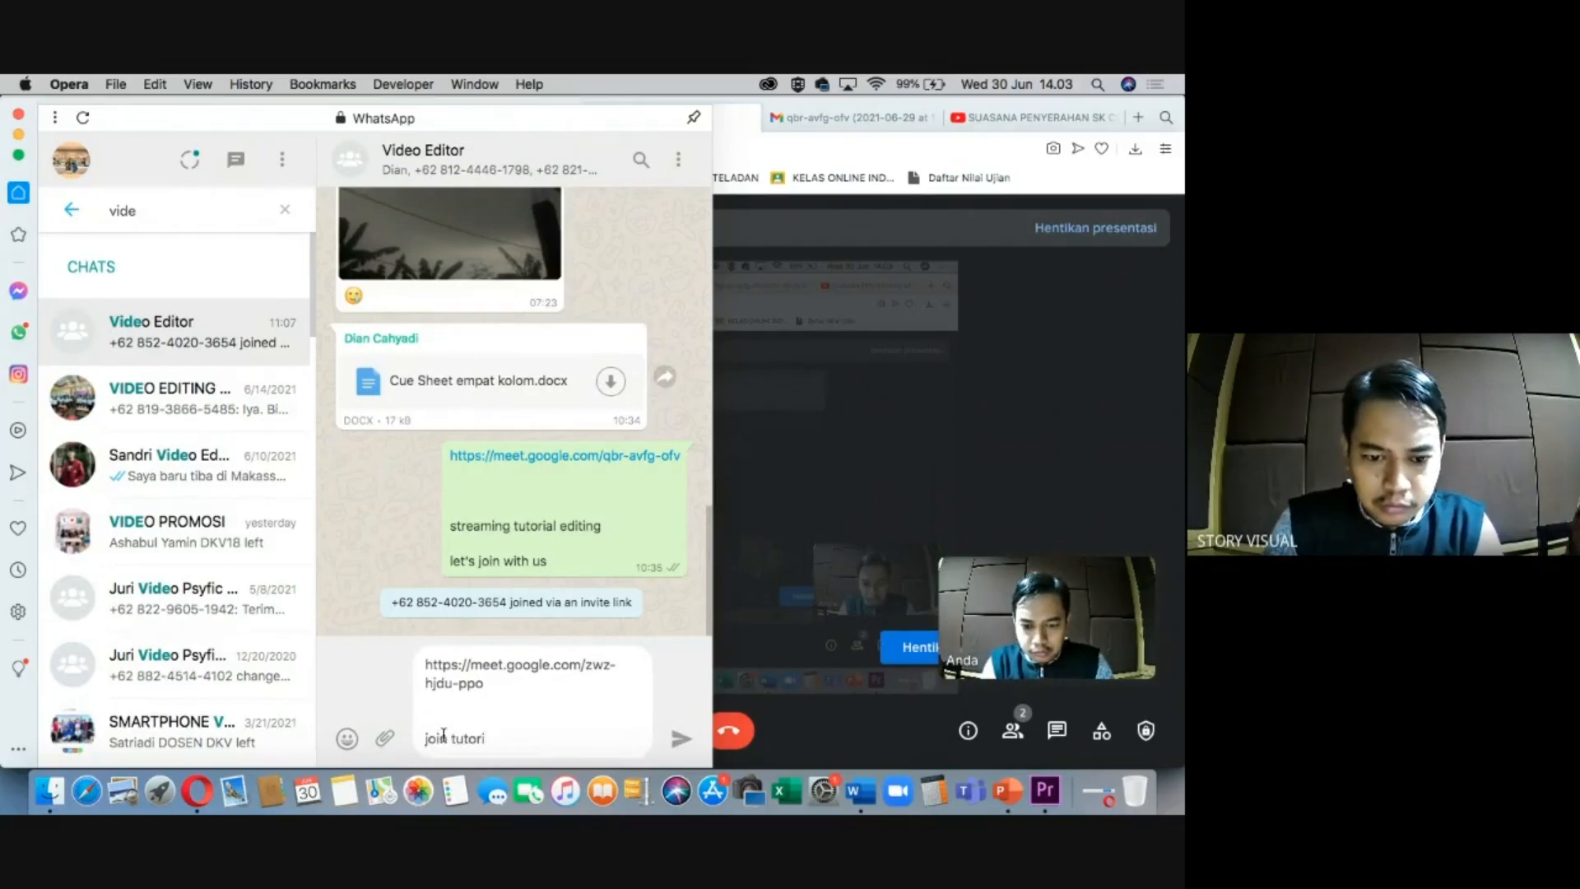
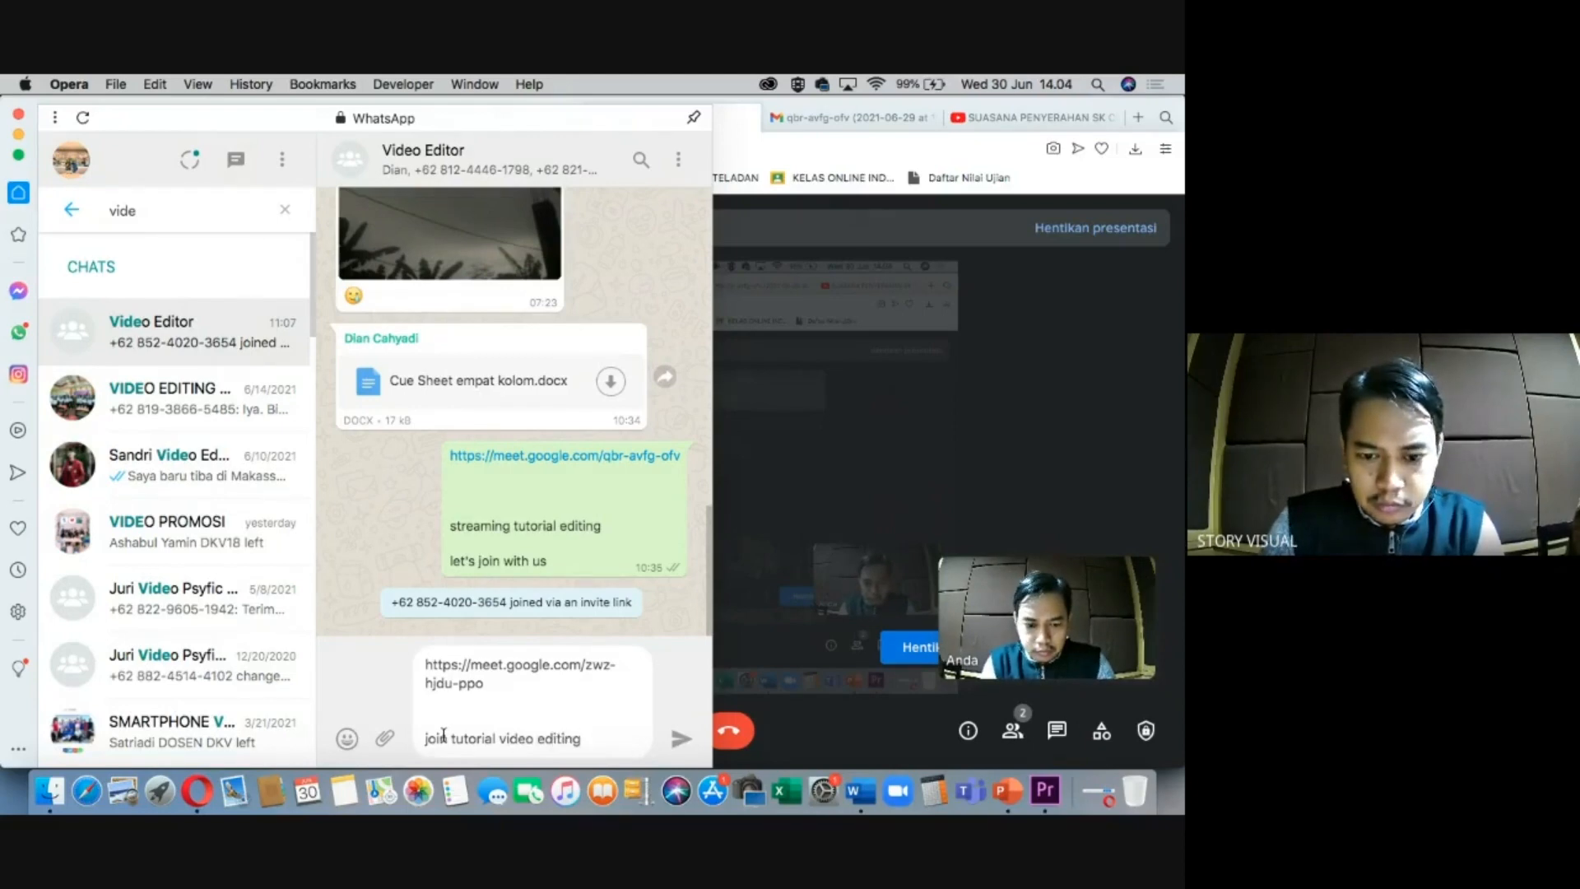
pyautogui.press('Return')
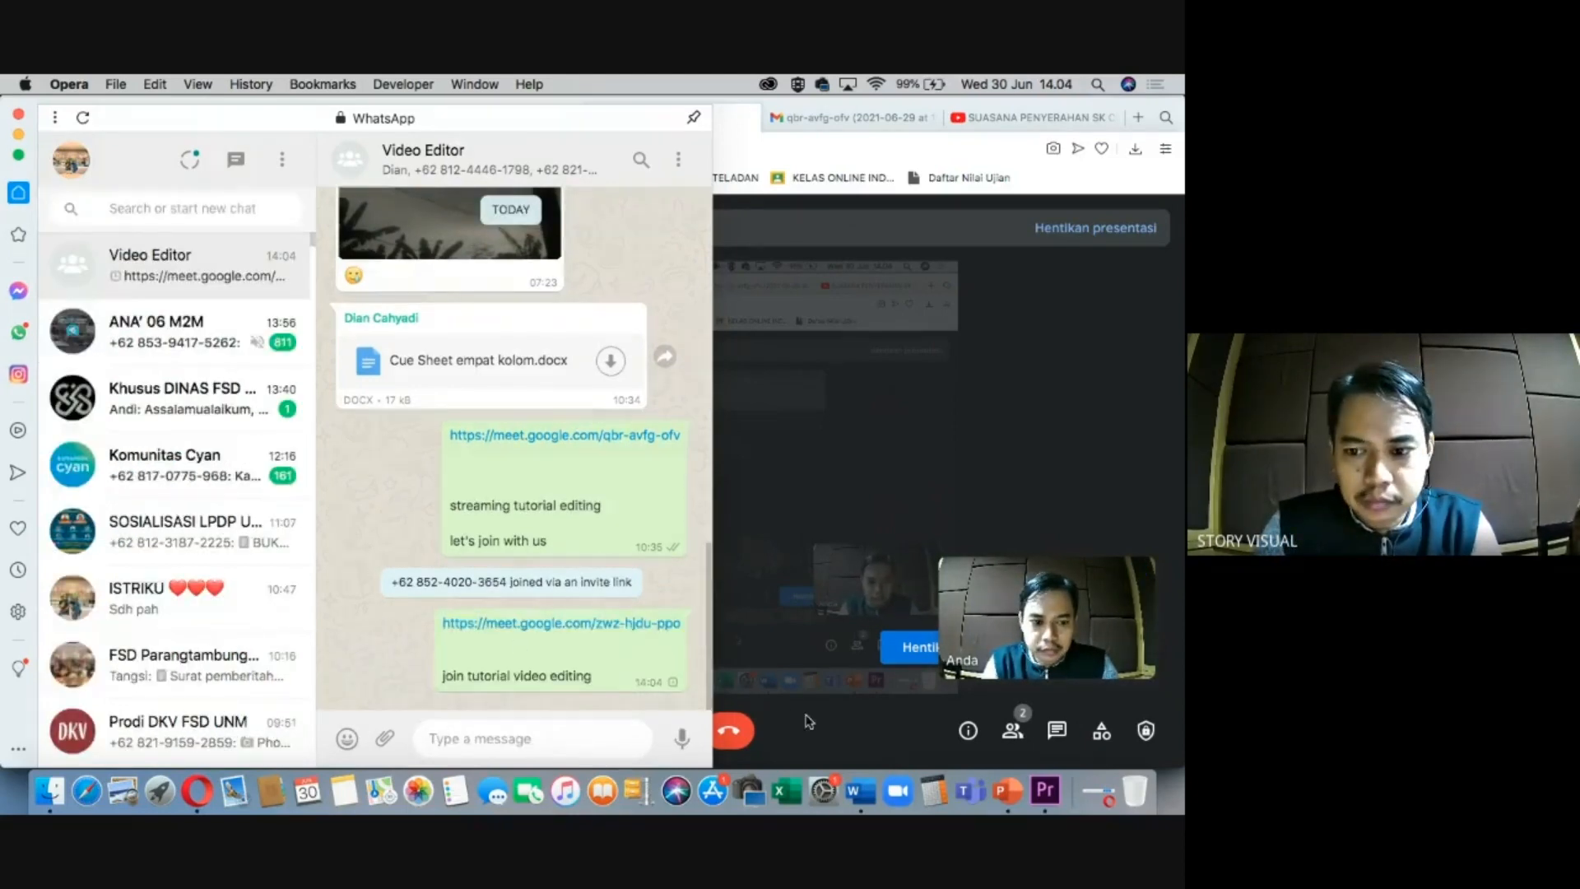
pyautogui.click(809, 722)
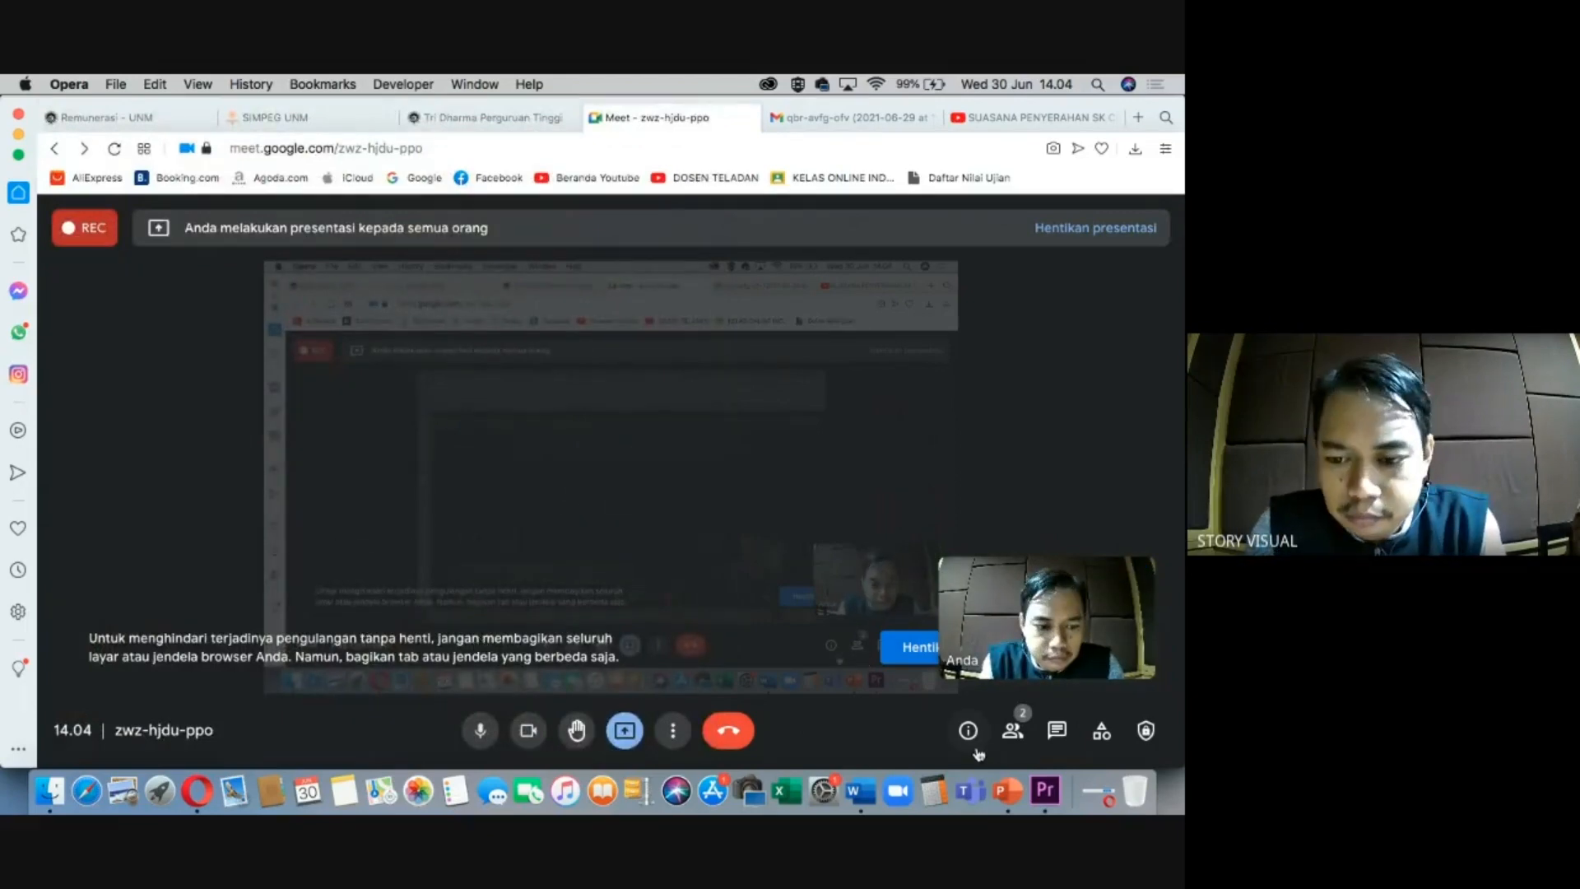
# Collapse the PENGAYAKAN and VIDEO bins in Premiere Pro's Project panel.
pyautogui.click(1045, 790)
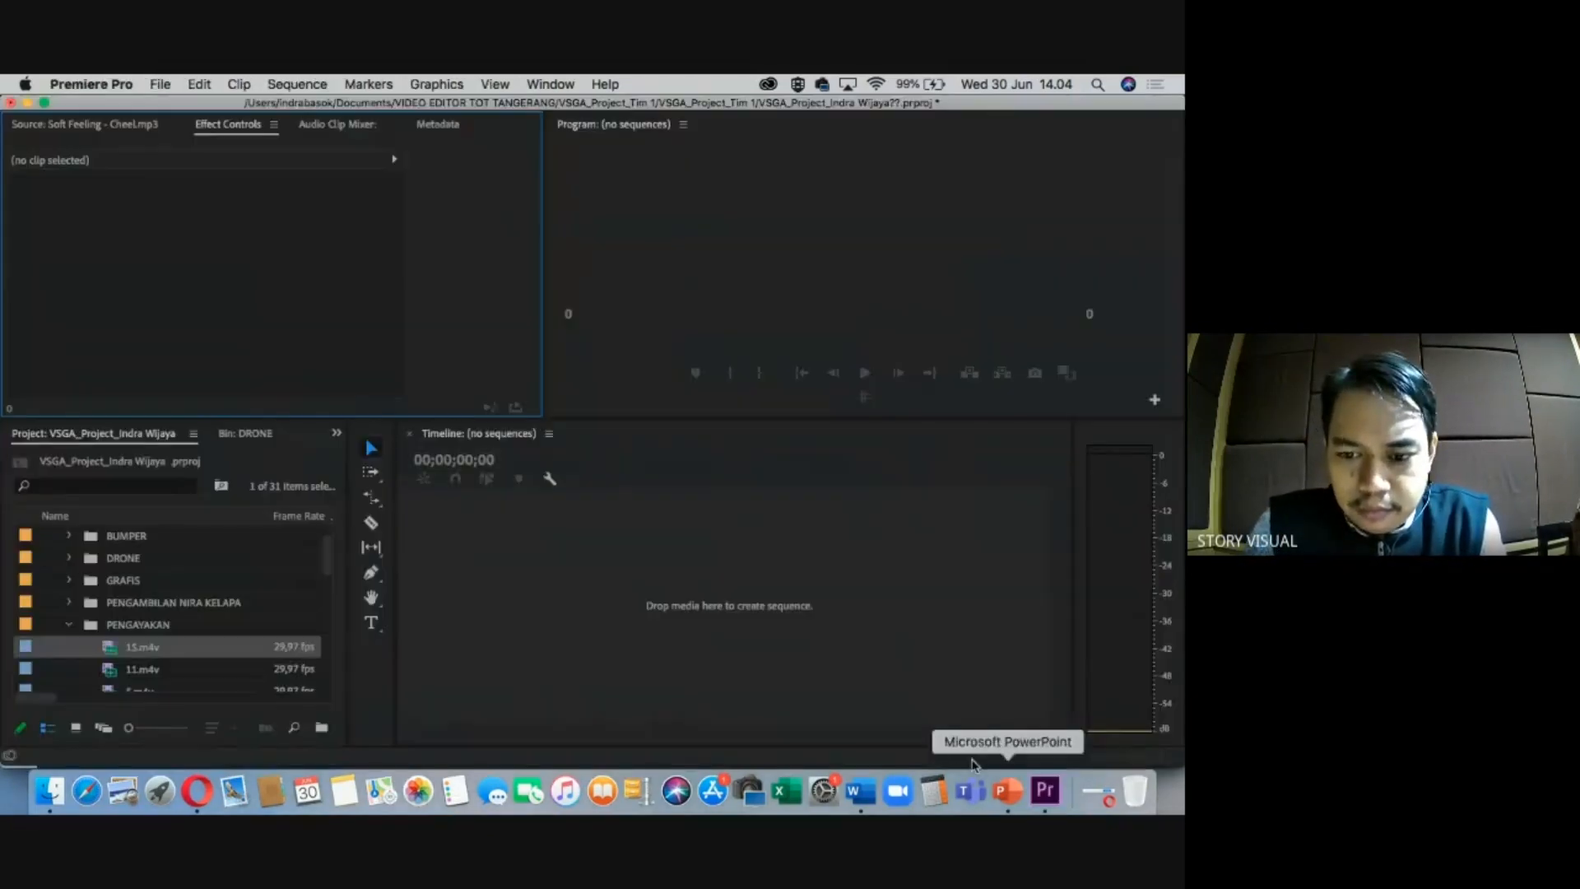
pyautogui.click(70, 624)
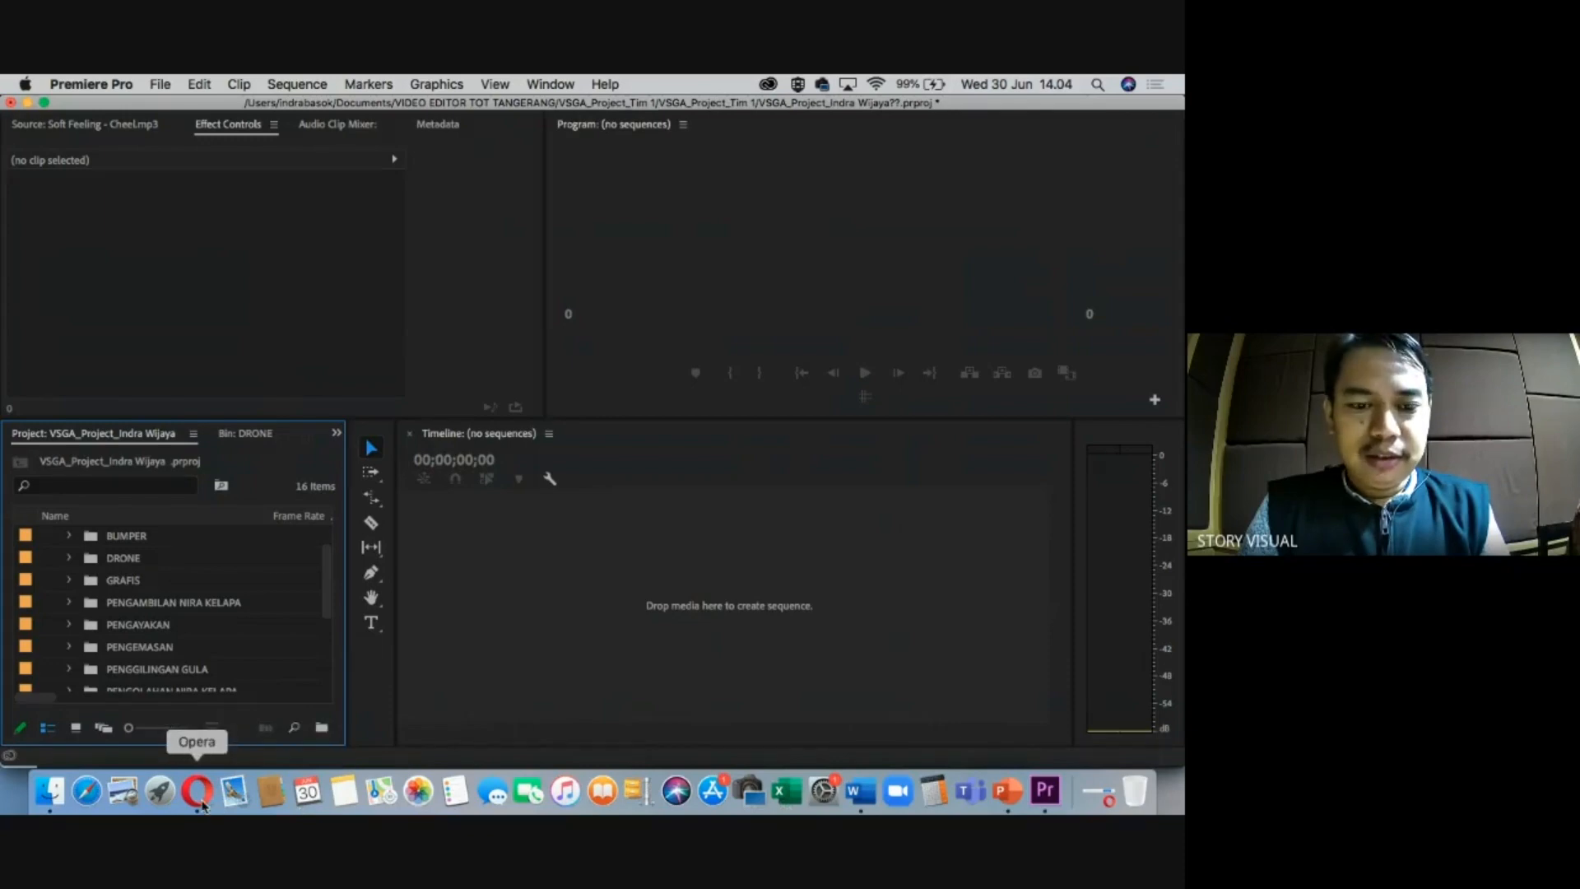
pyautogui.click(201, 804)
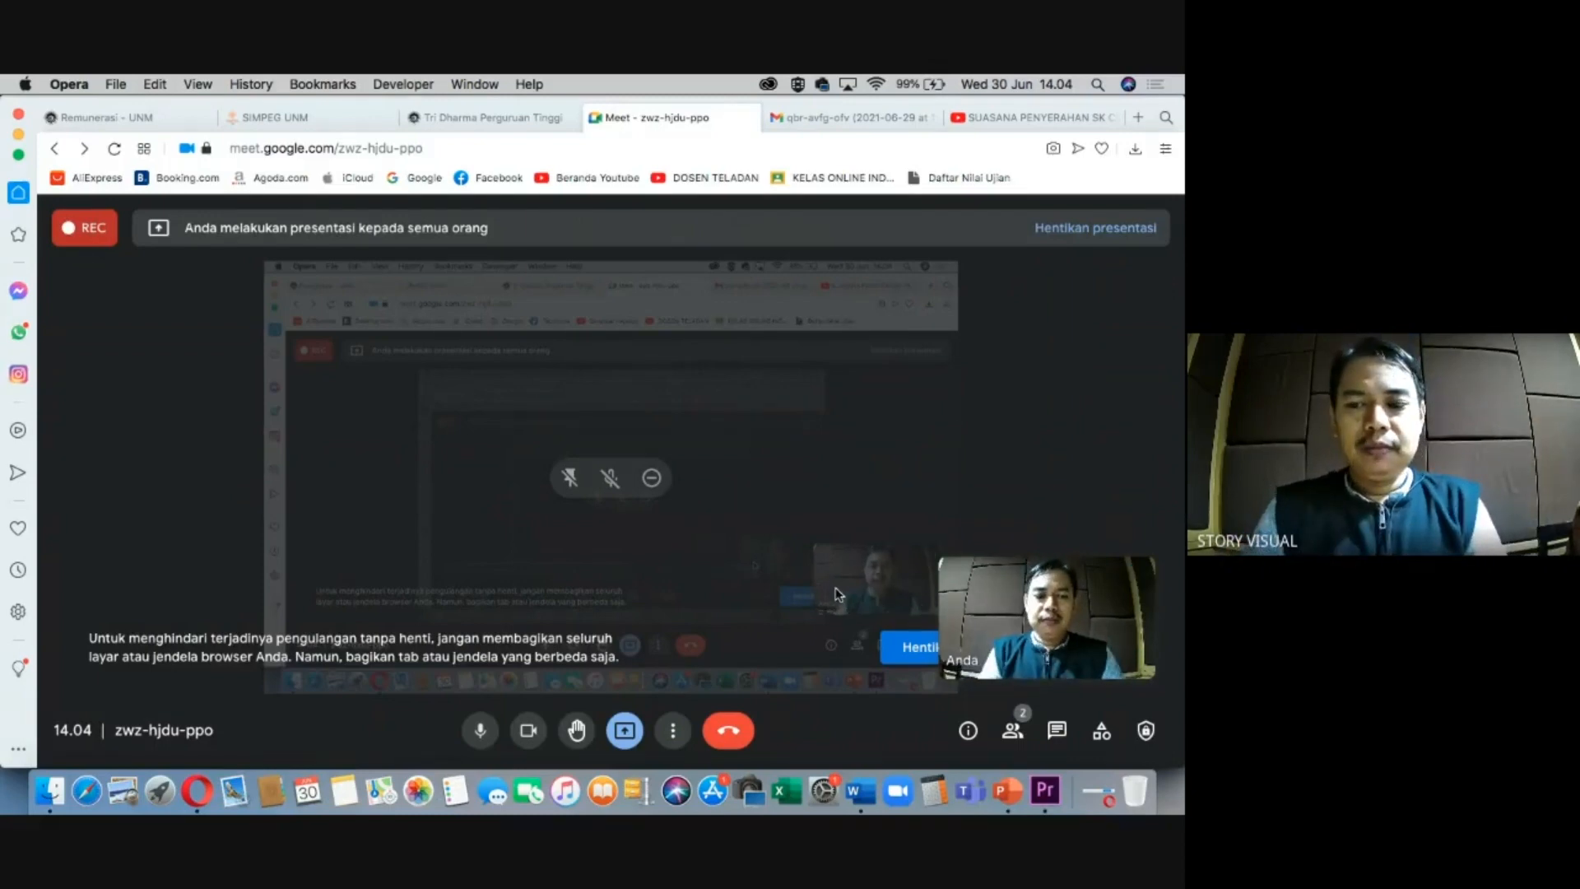
pyautogui.click(1044, 792)
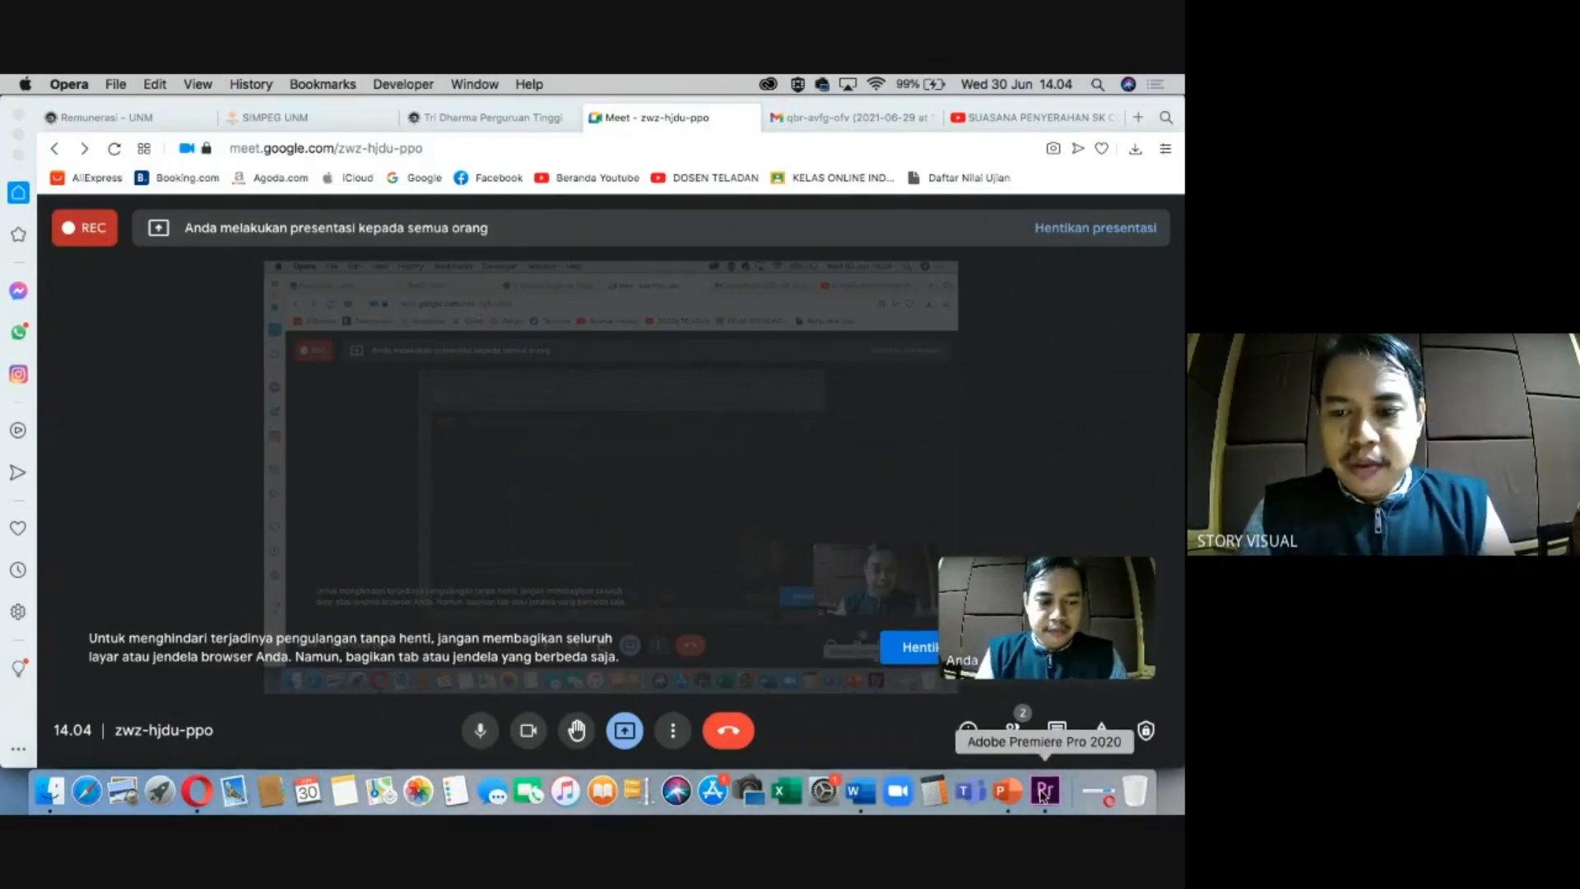
pyautogui.click(320, 563)
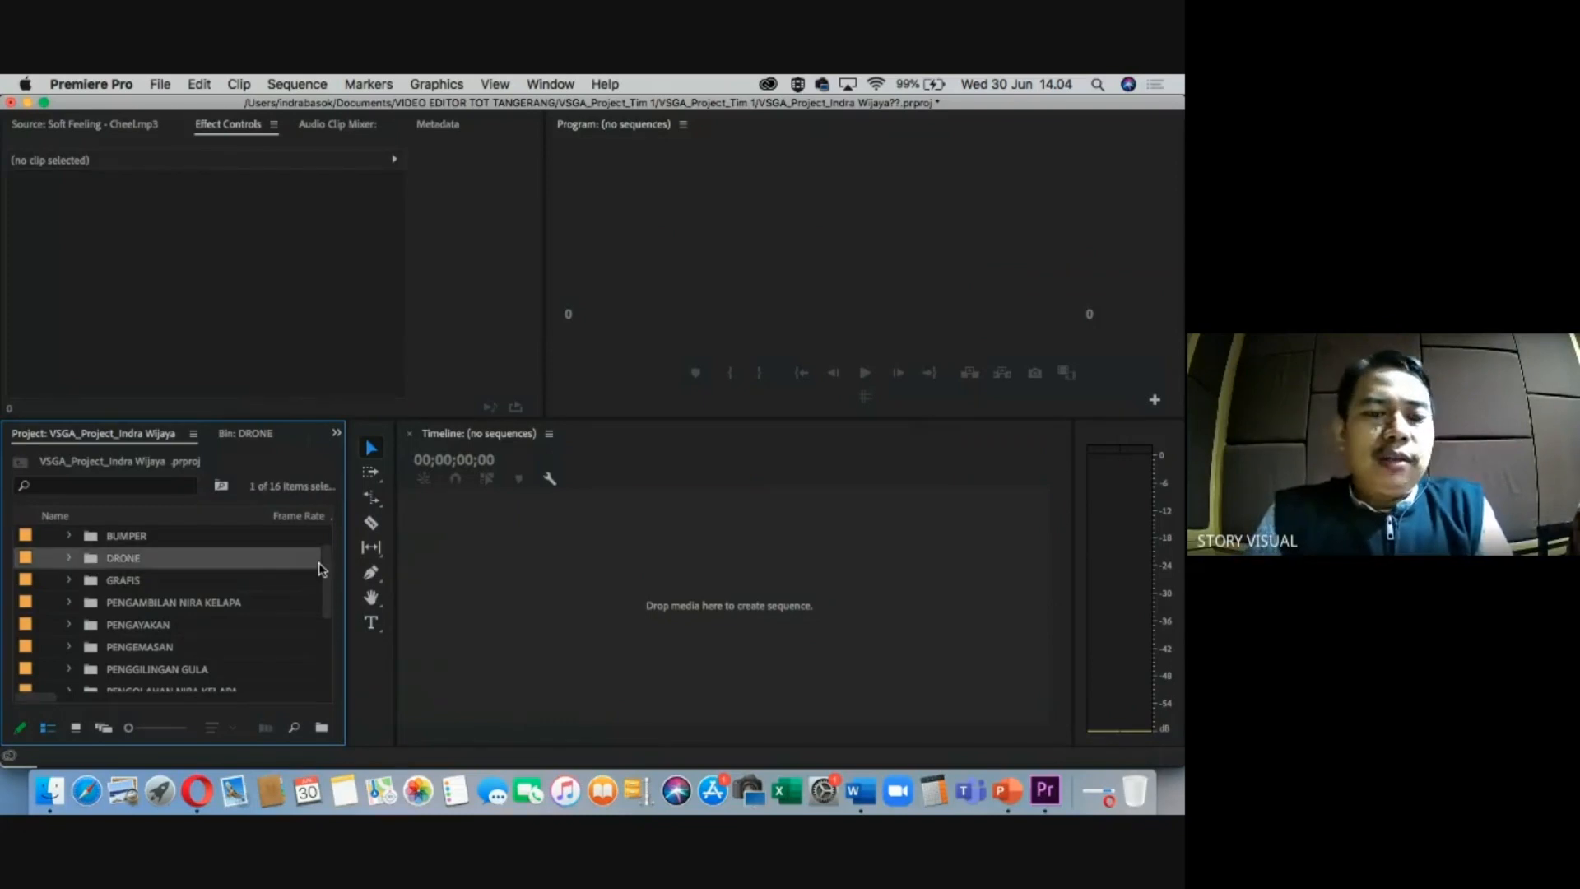
pyautogui.scroll(2, 319, 568)
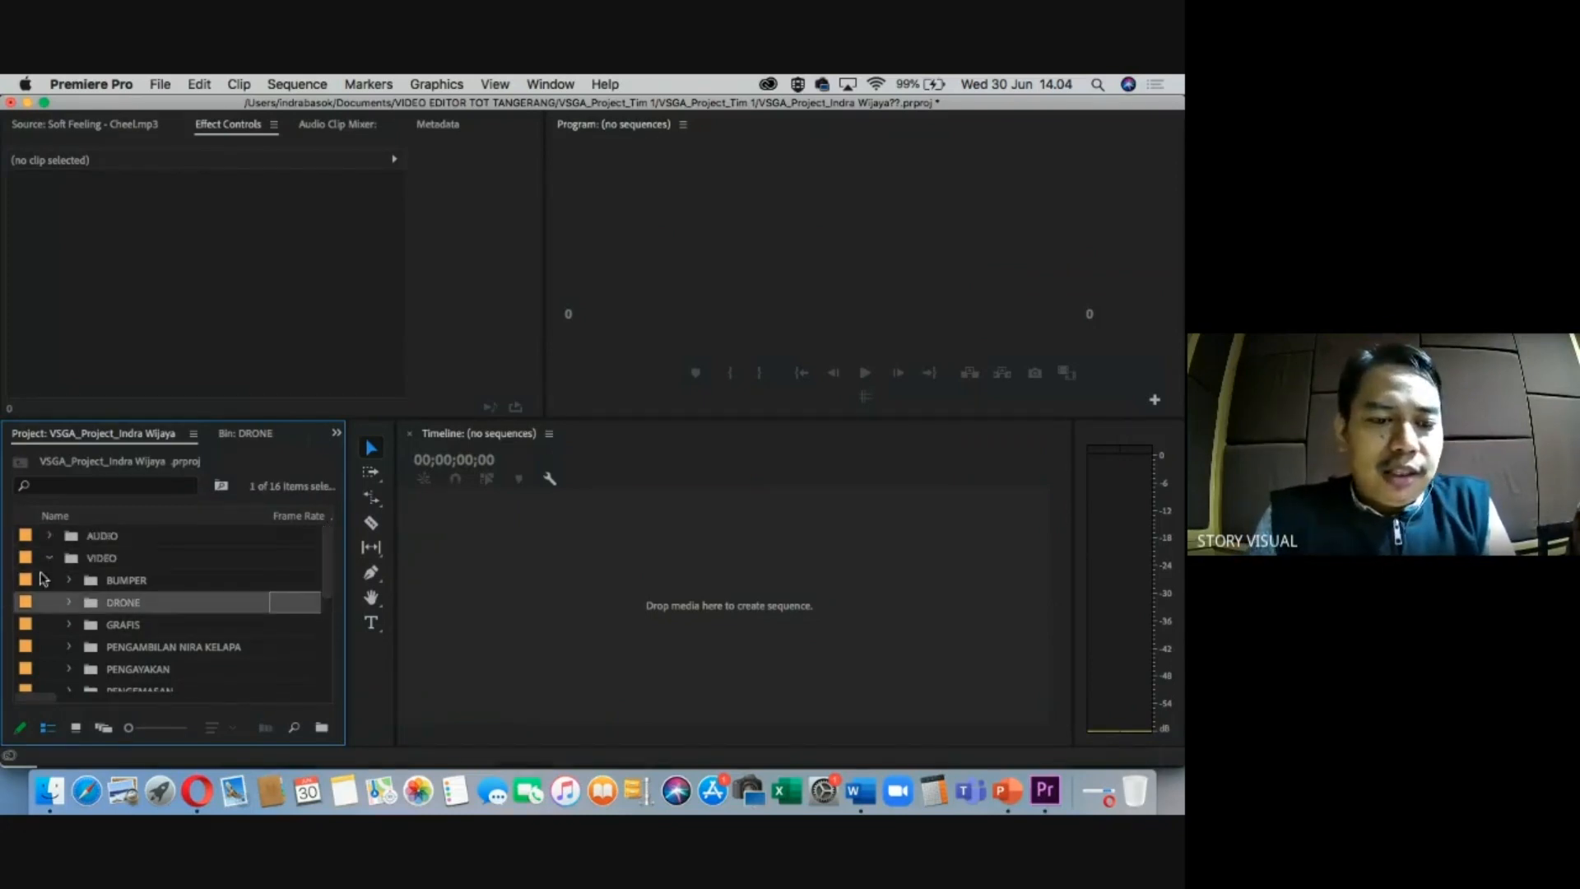
pyautogui.click(49, 558)
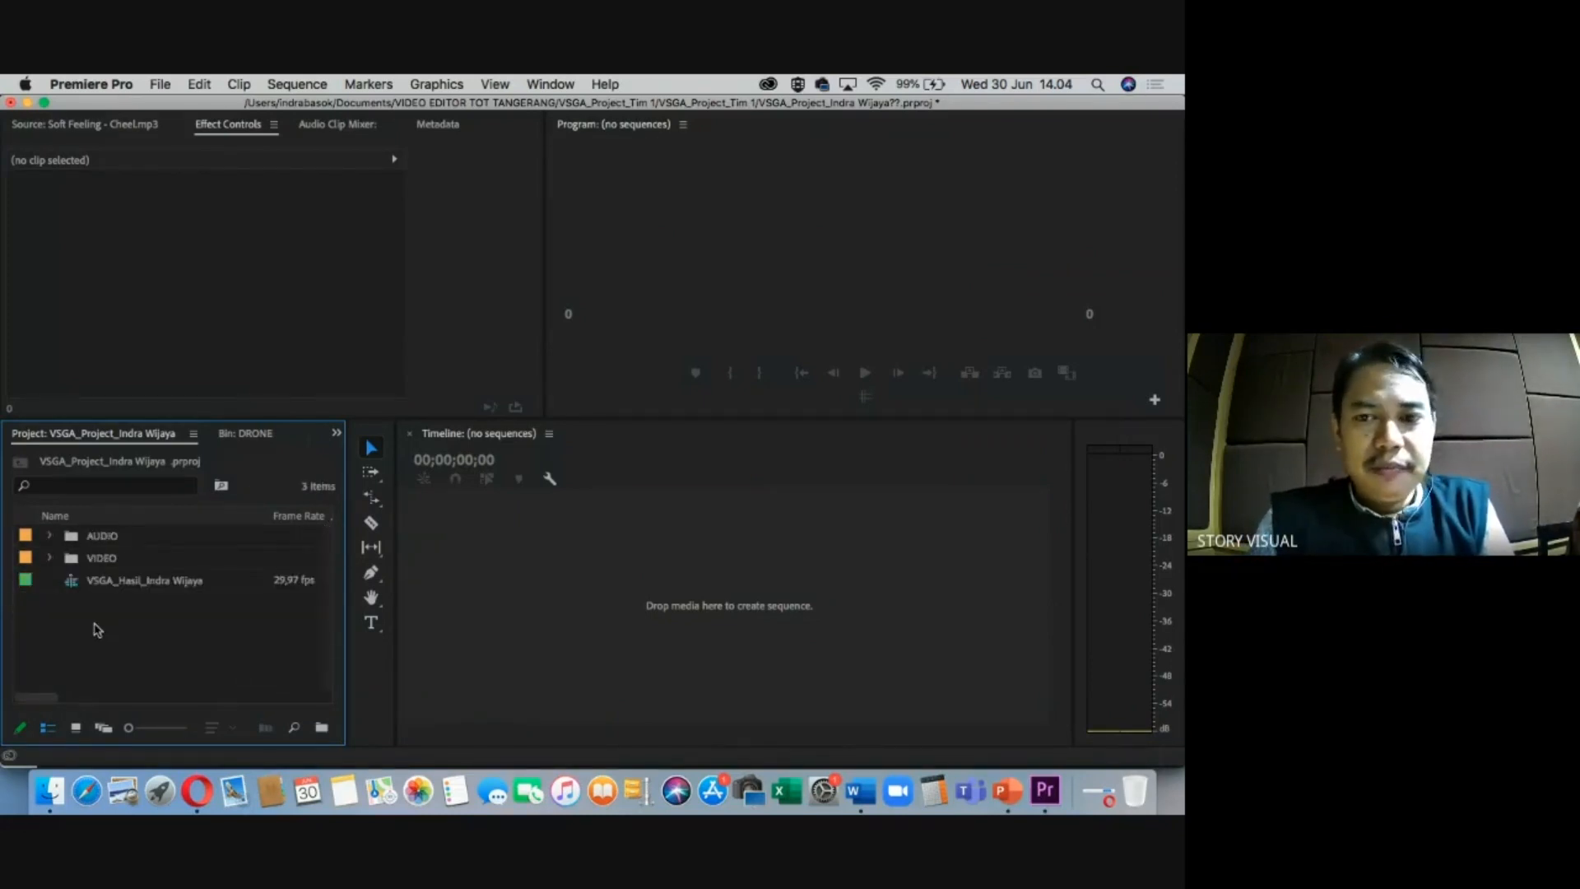
# Admit the waiting participant into the Meet call, then select the VIDEO bin.
pyautogui.click(198, 792)
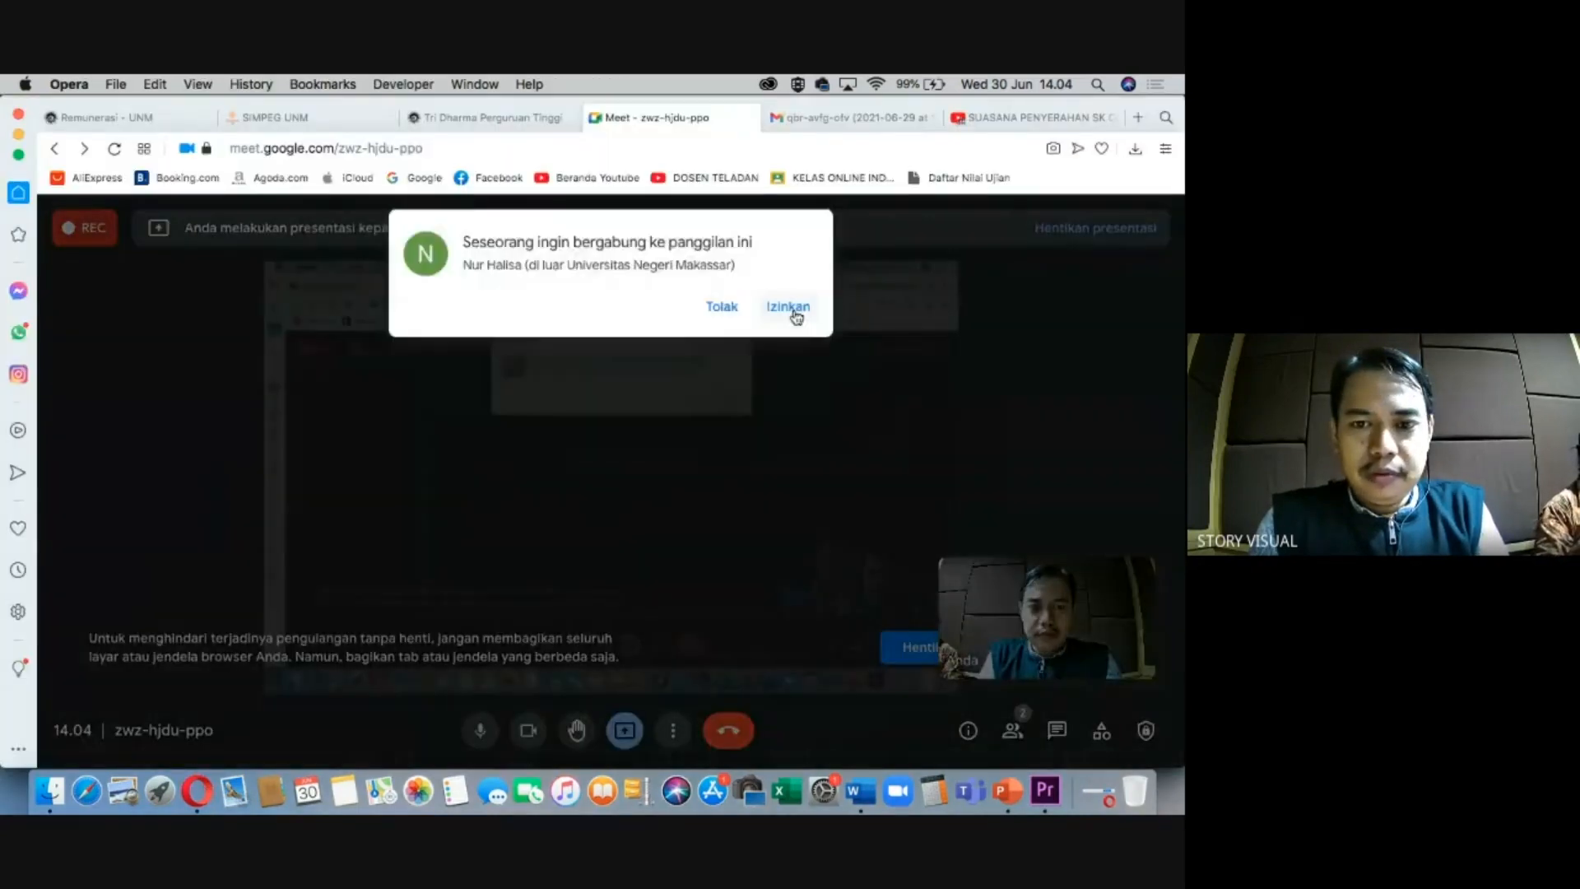
pyautogui.click(788, 308)
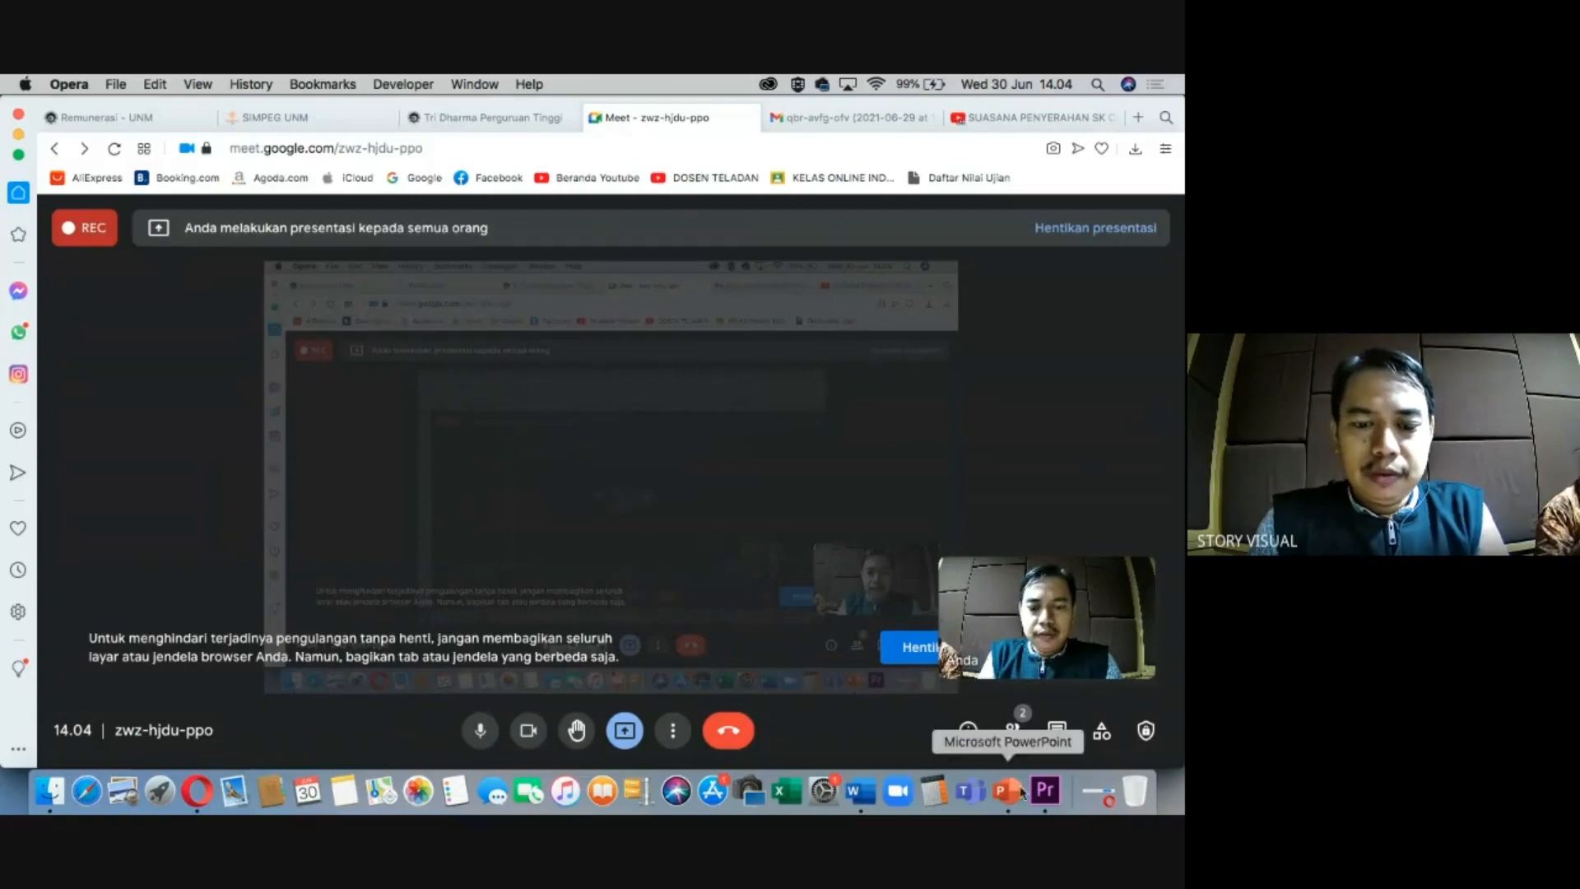
pyautogui.click(1045, 790)
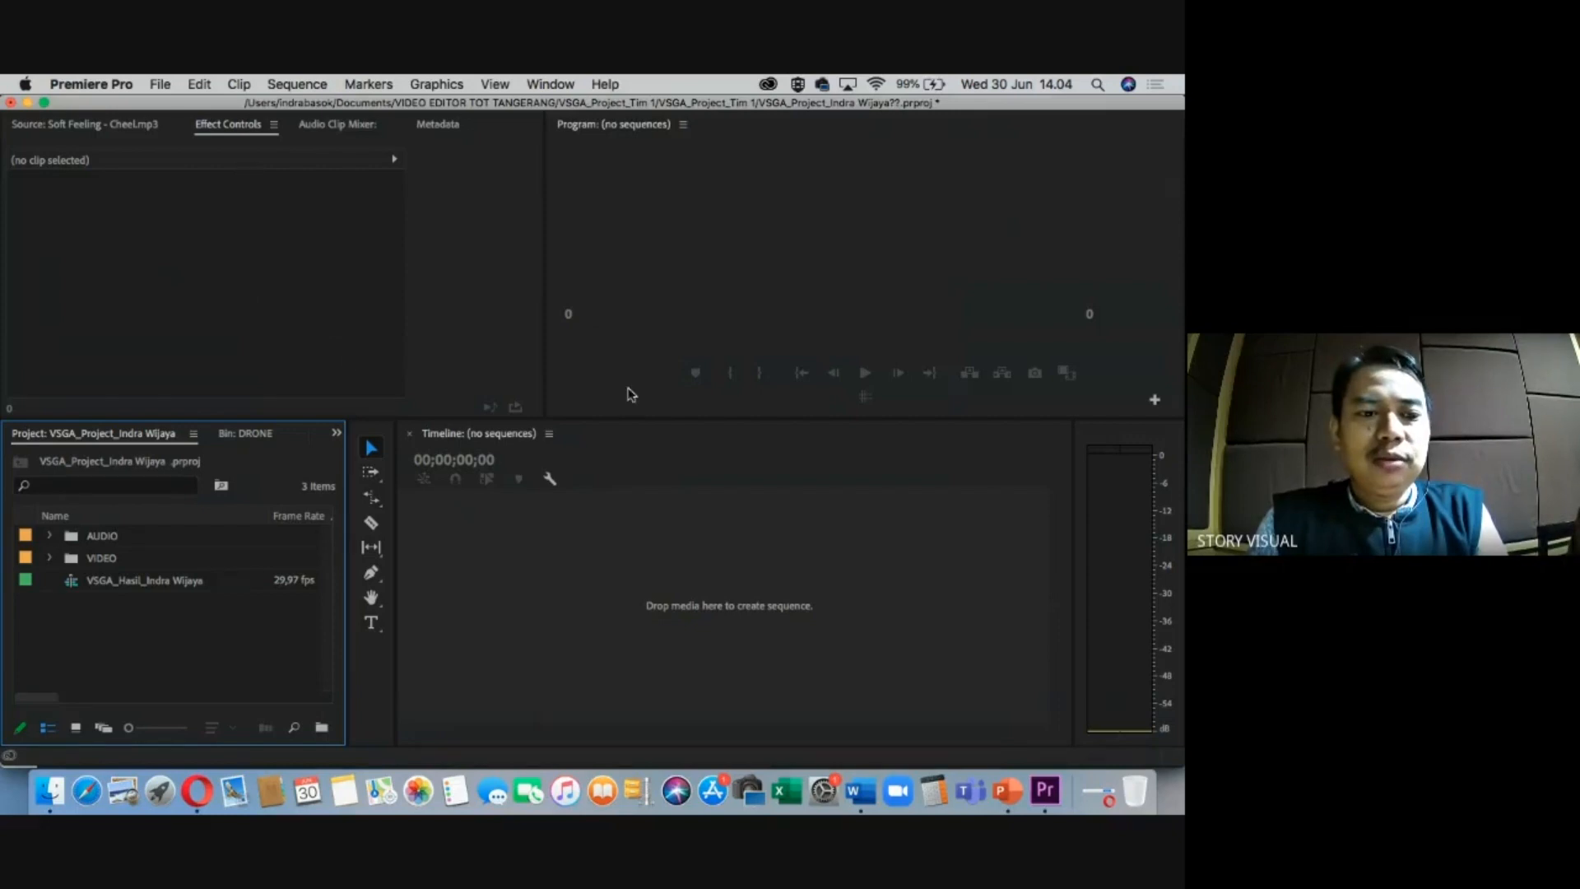
pyautogui.click(101, 559)
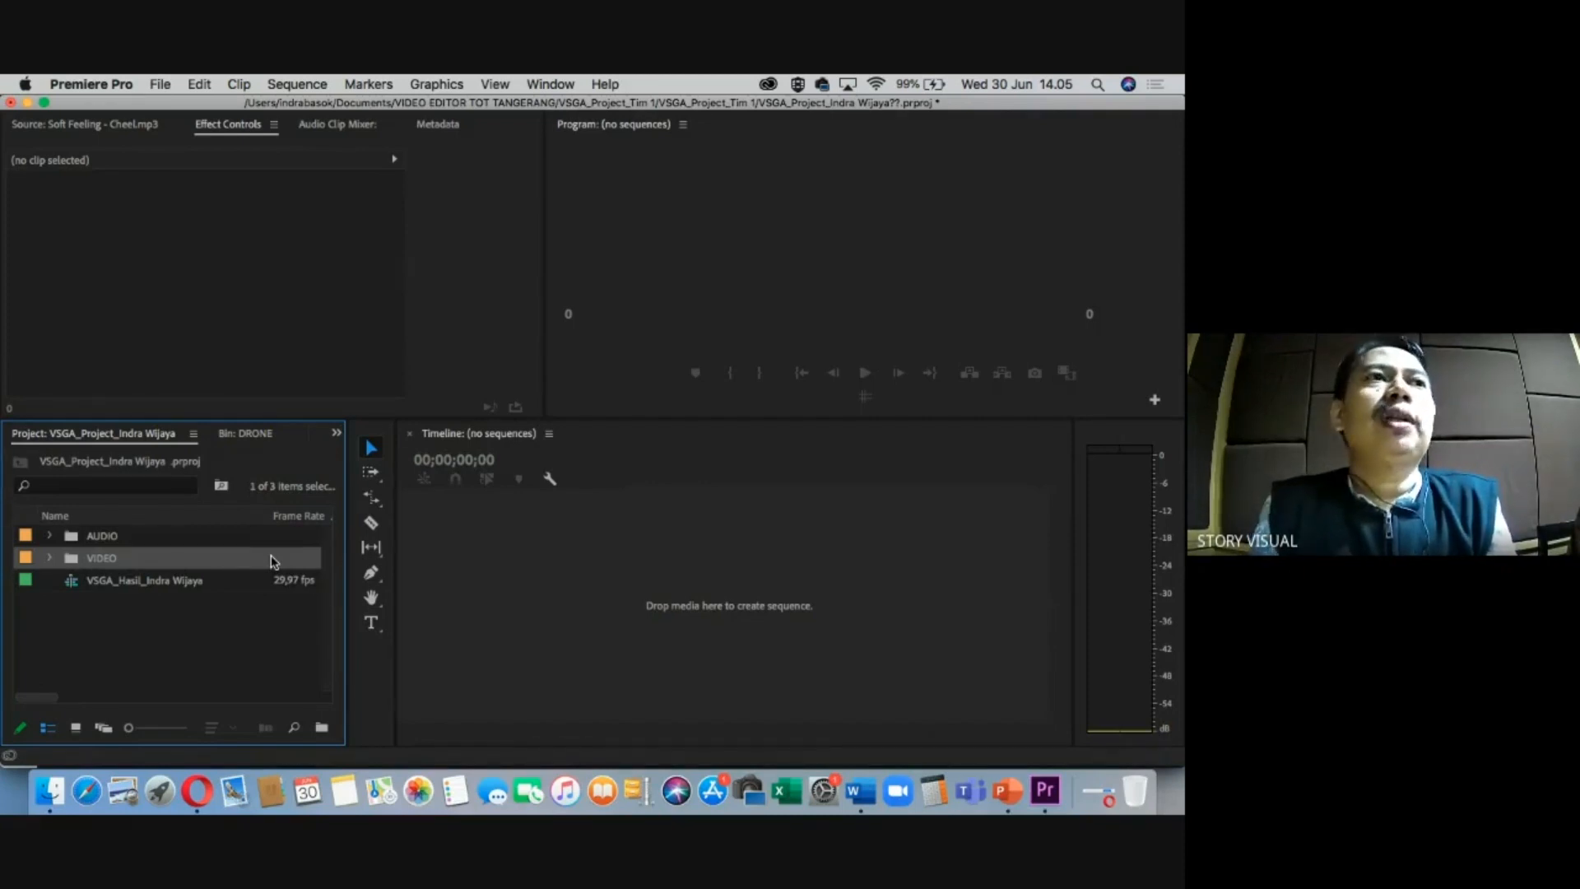
# Expand the VIDEO and AUDIO bins, checking Soft Feeling - Cheel.mp3 and VO Gula Semut.mp3.
pyautogui.click(140, 613)
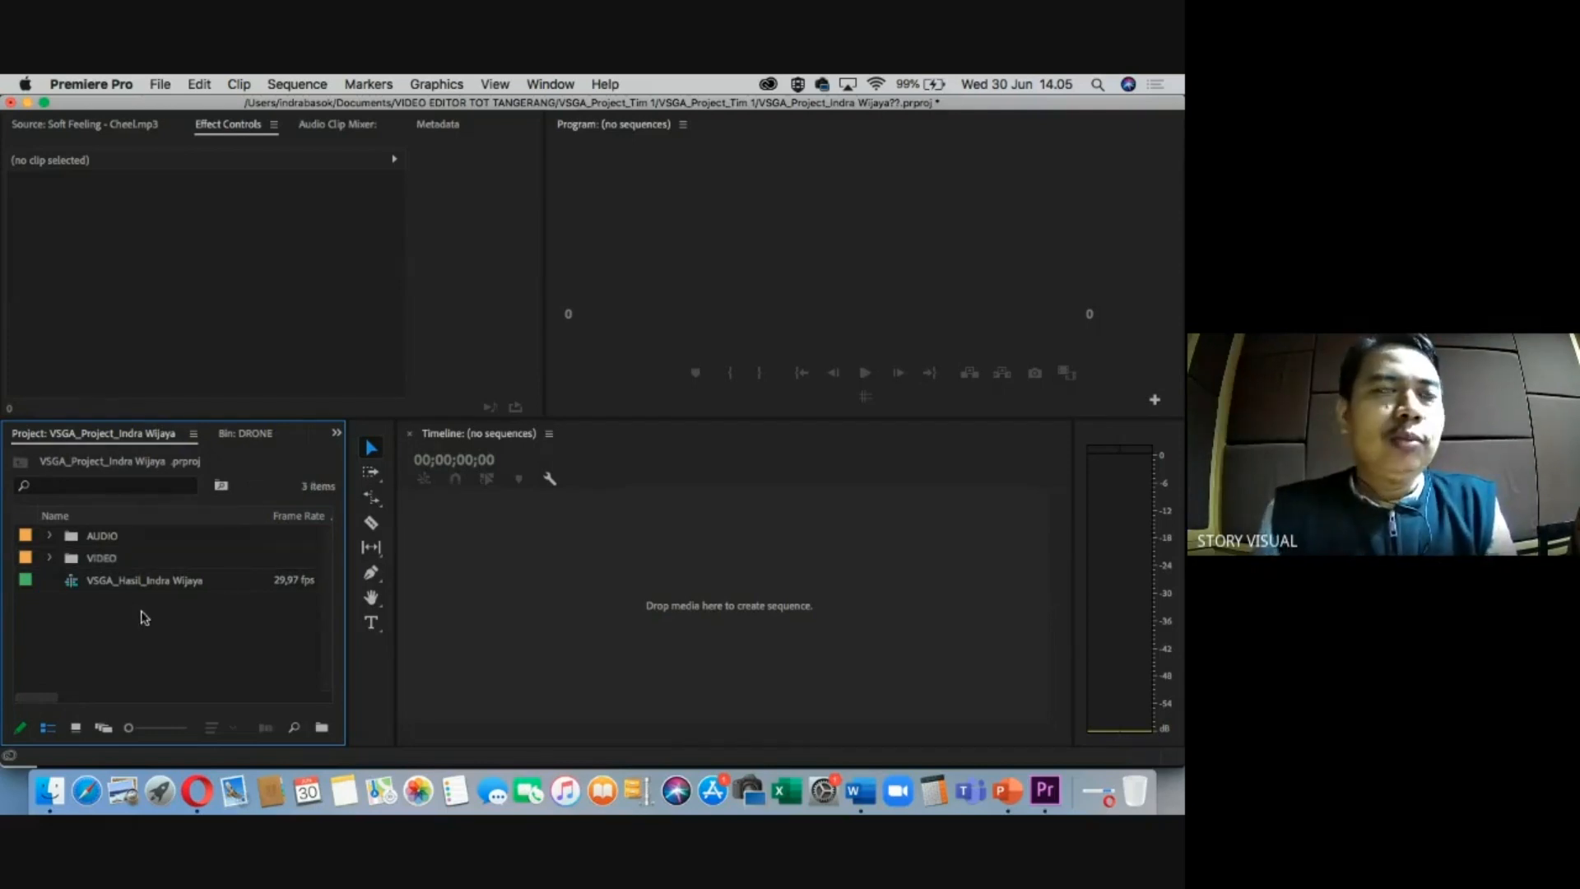
pyautogui.click(95, 558)
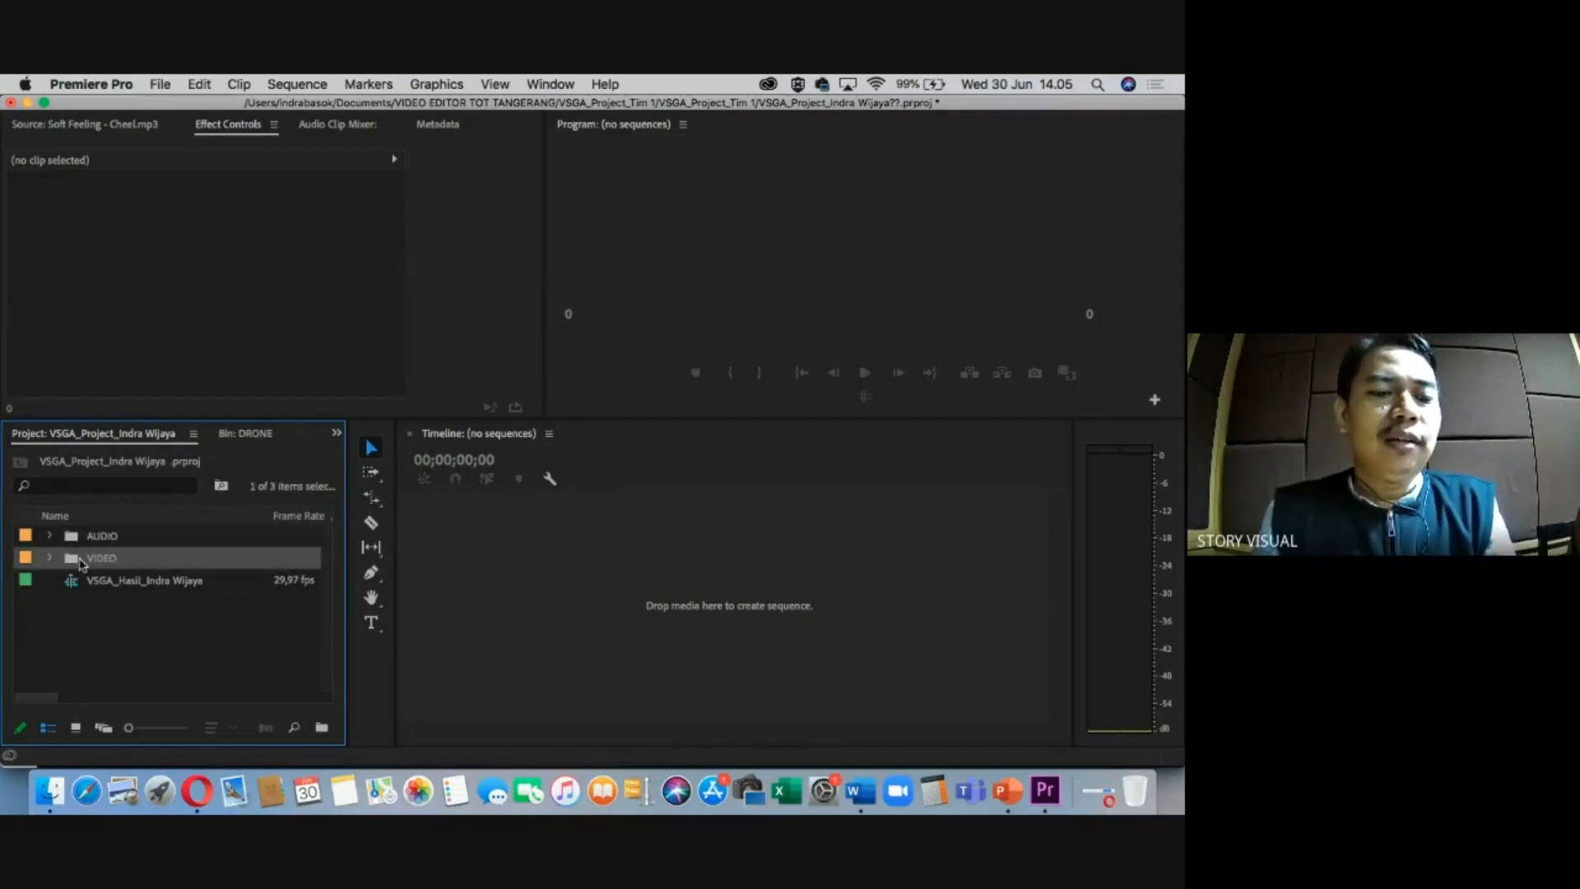
pyautogui.click(49, 558)
pyautogui.scroll(-5, 118, 609)
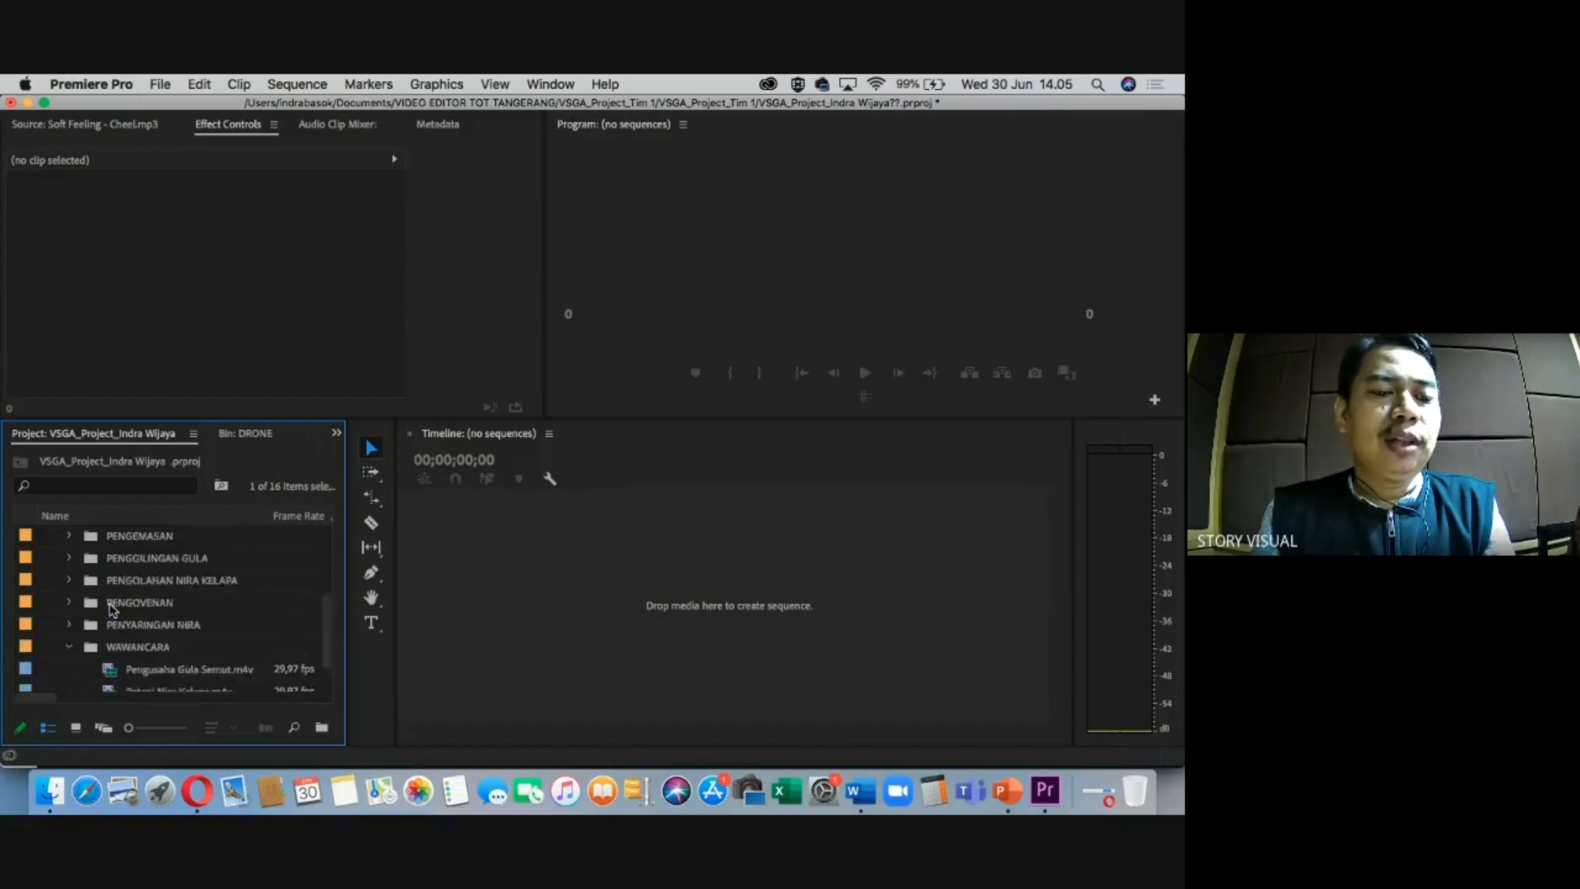
pyautogui.scroll(5, 107, 618)
pyautogui.click(49, 535)
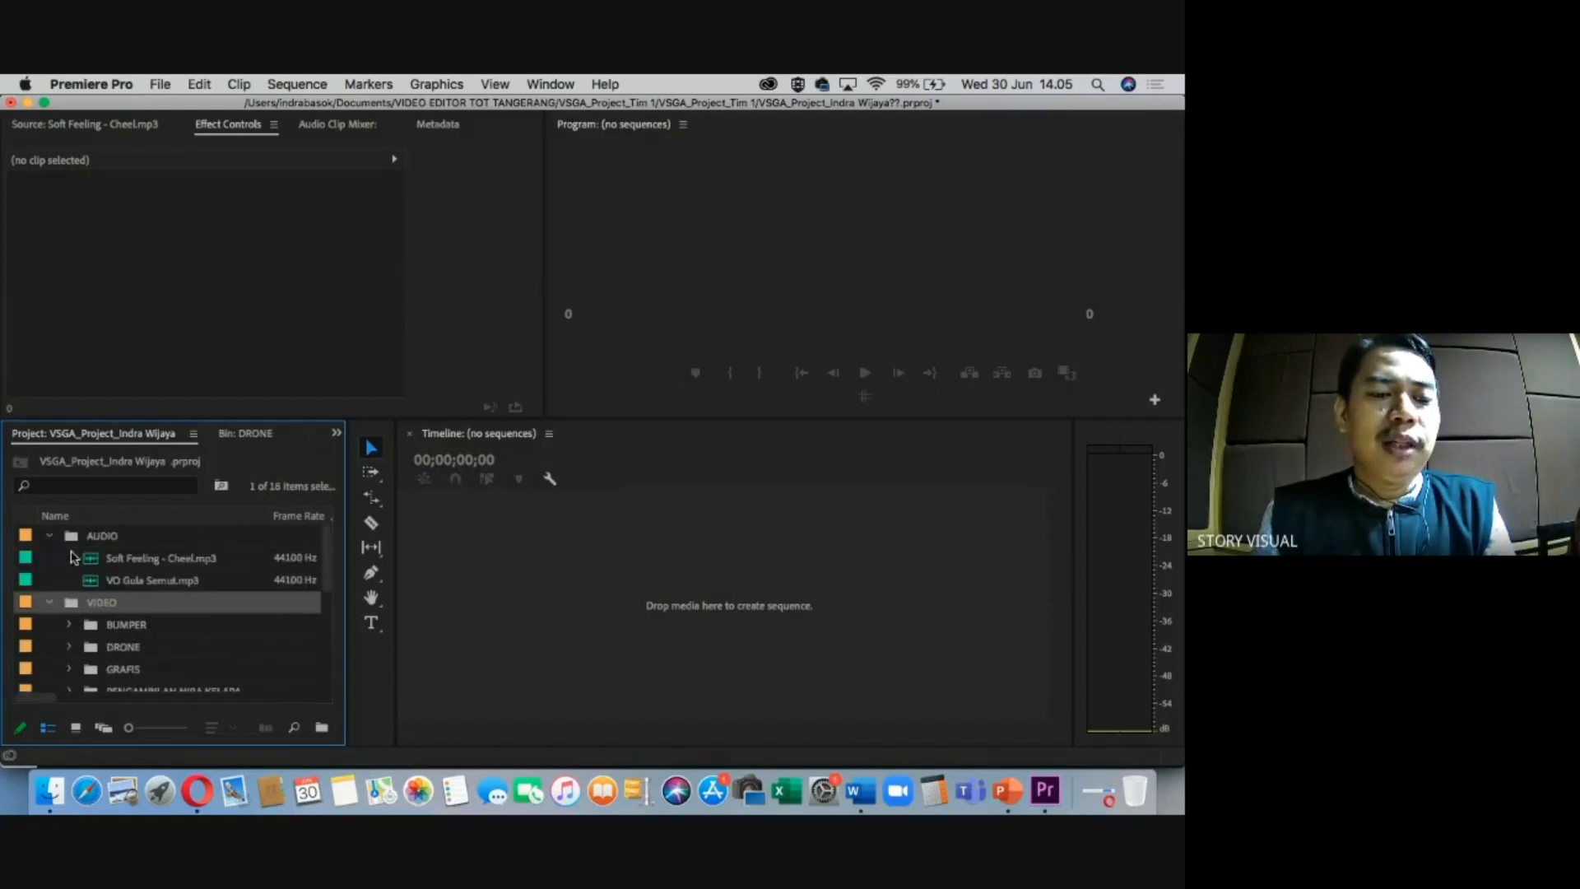
pyautogui.click(49, 535)
pyautogui.click(66, 544)
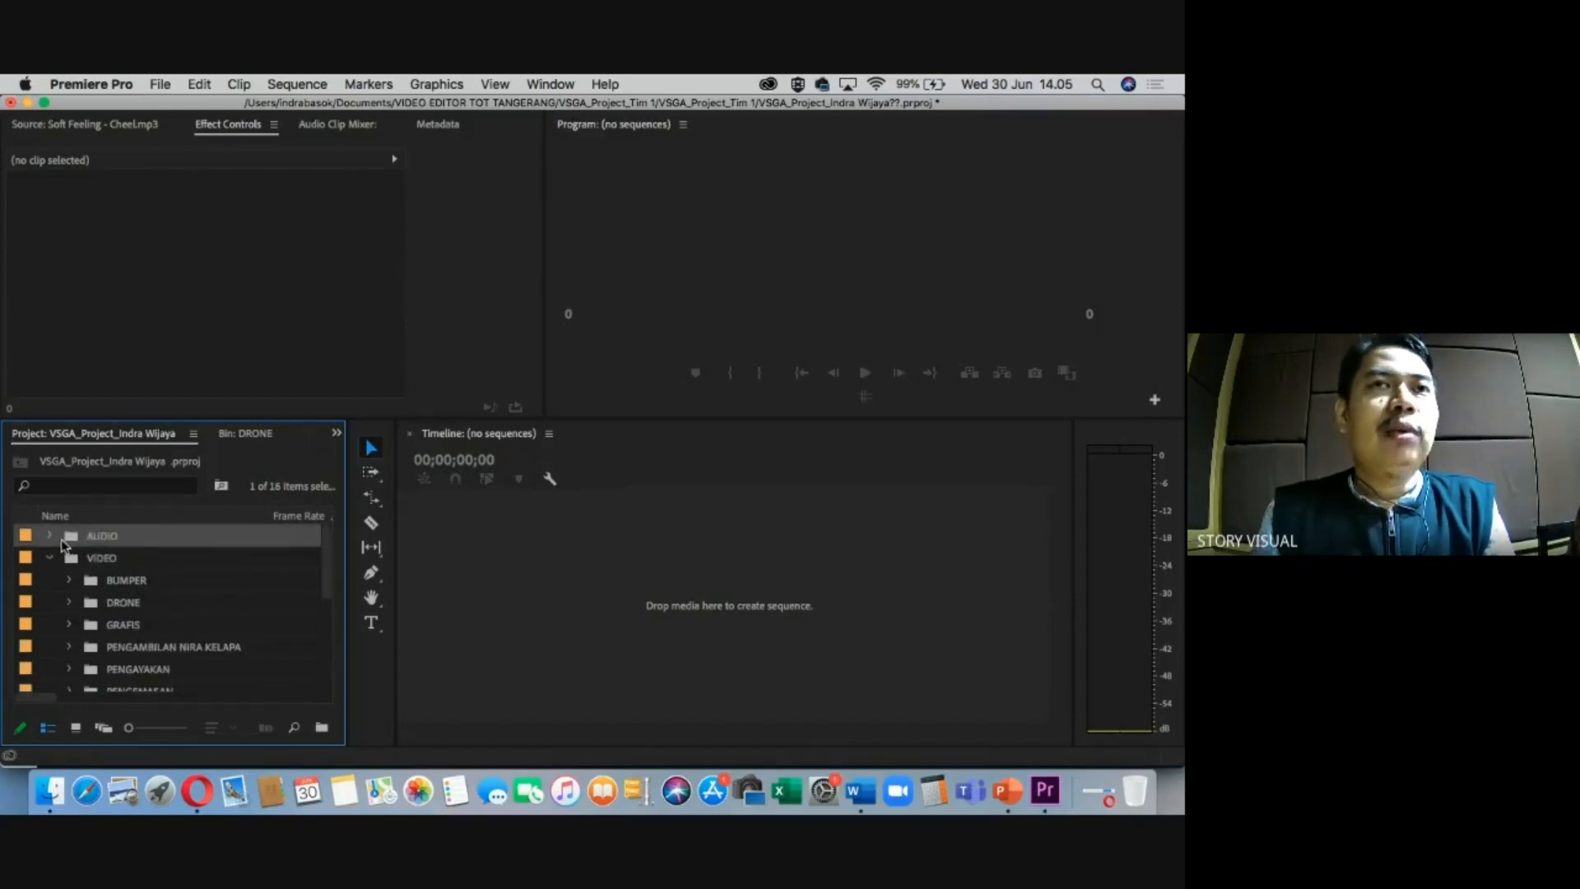
pyautogui.click(51, 536)
pyautogui.click(132, 564)
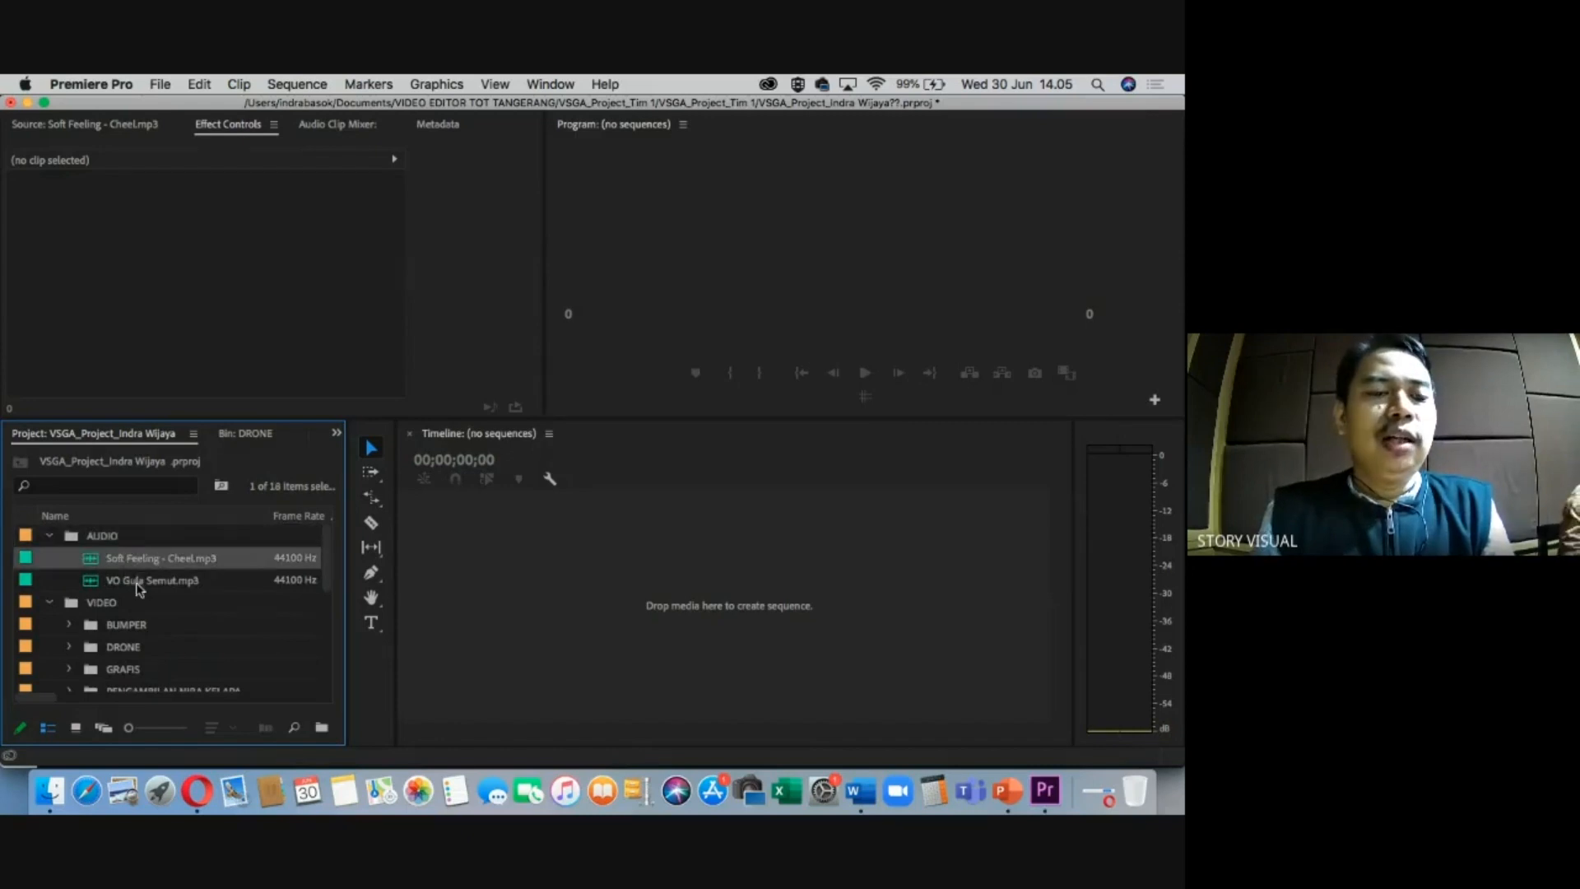
pyautogui.click(138, 583)
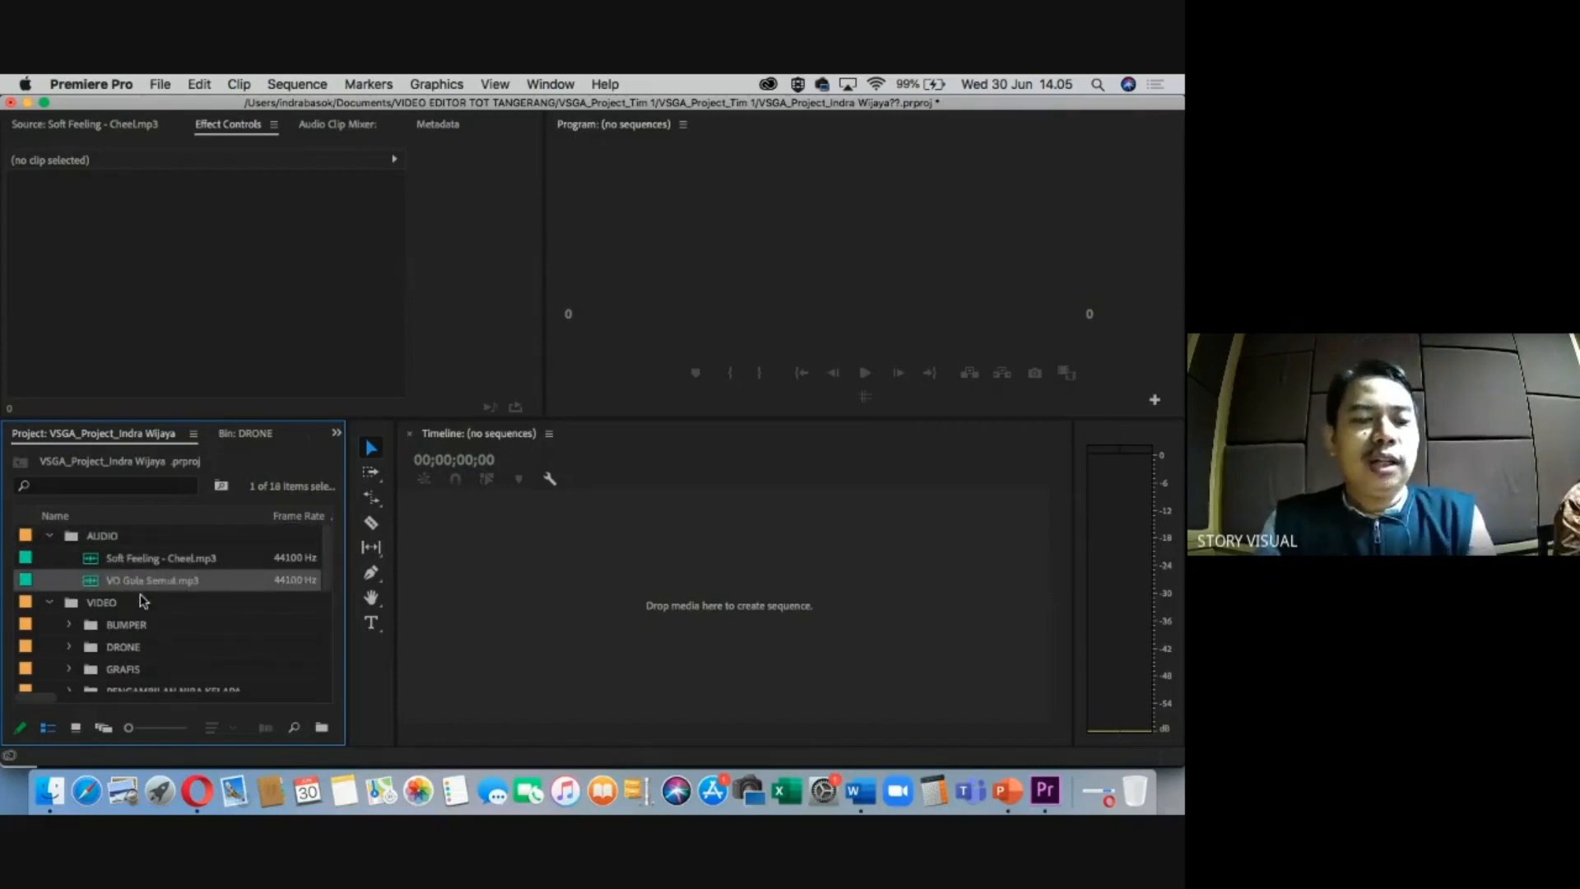
pyautogui.click(55, 537)
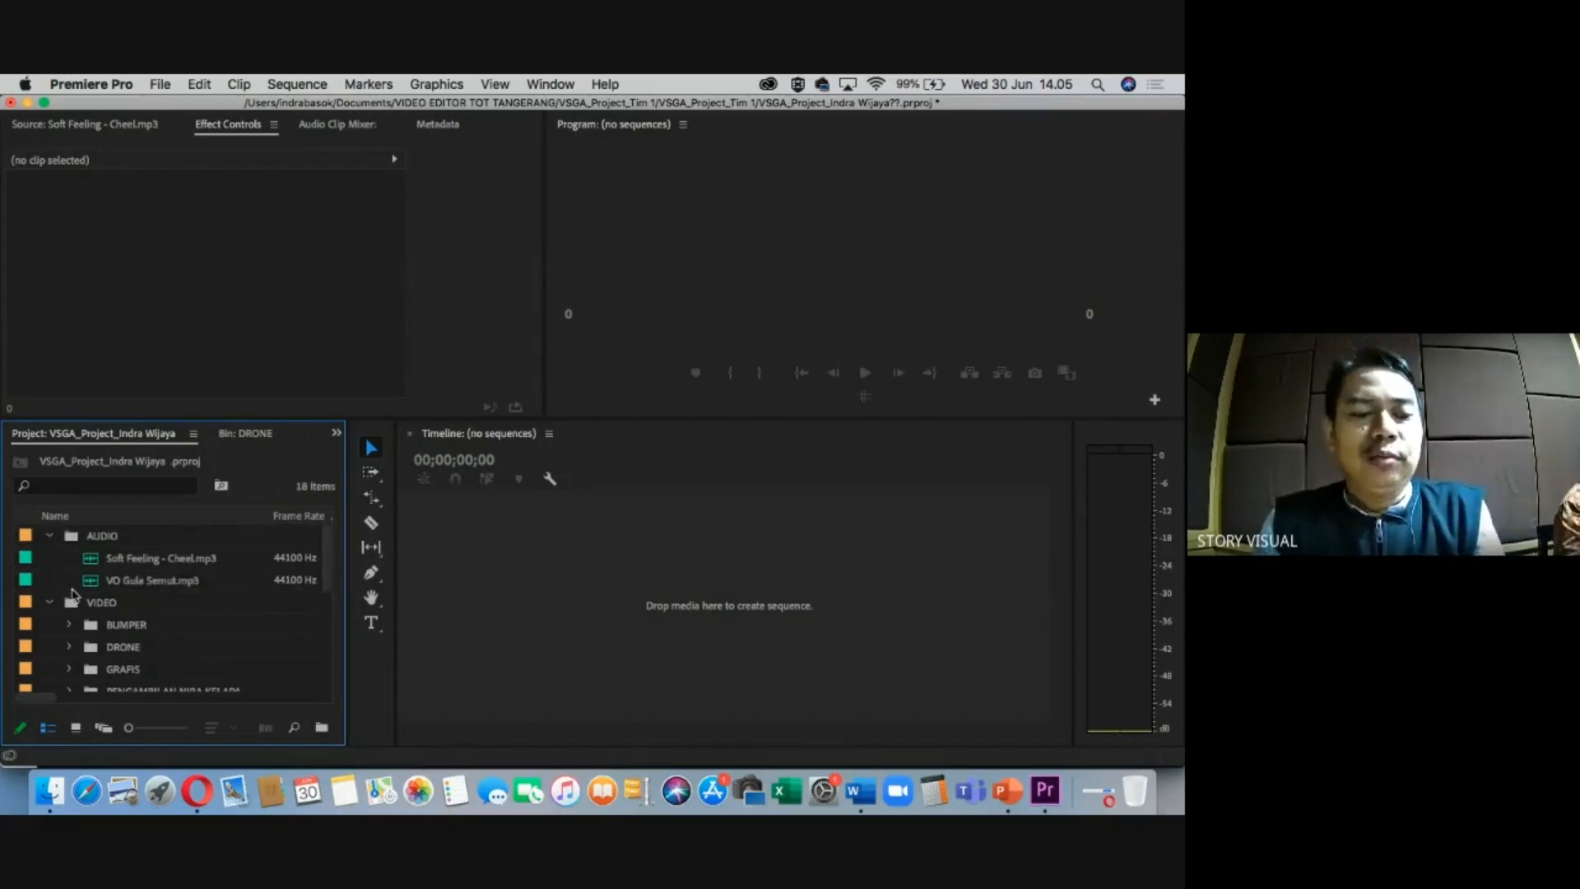
# Browse the VIDEO subfolders, expand PENGAYAKAN, and select clip 15.m4v.
pyautogui.click(81, 606)
pyautogui.scroll(-2, 95, 613)
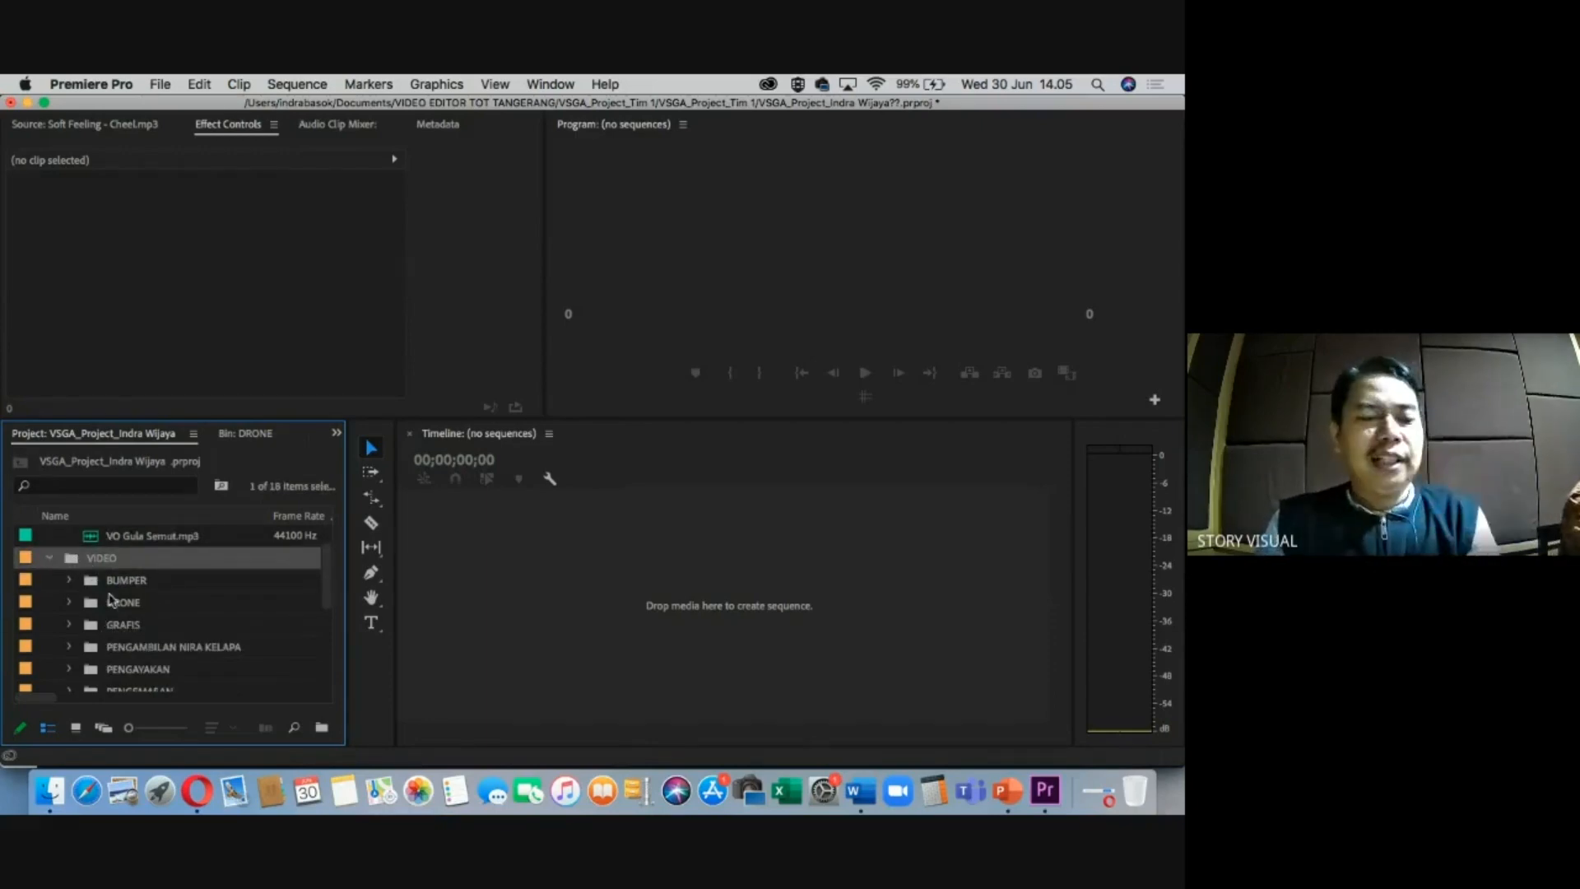
pyautogui.click(116, 586)
pyautogui.click(123, 607)
pyautogui.click(131, 628)
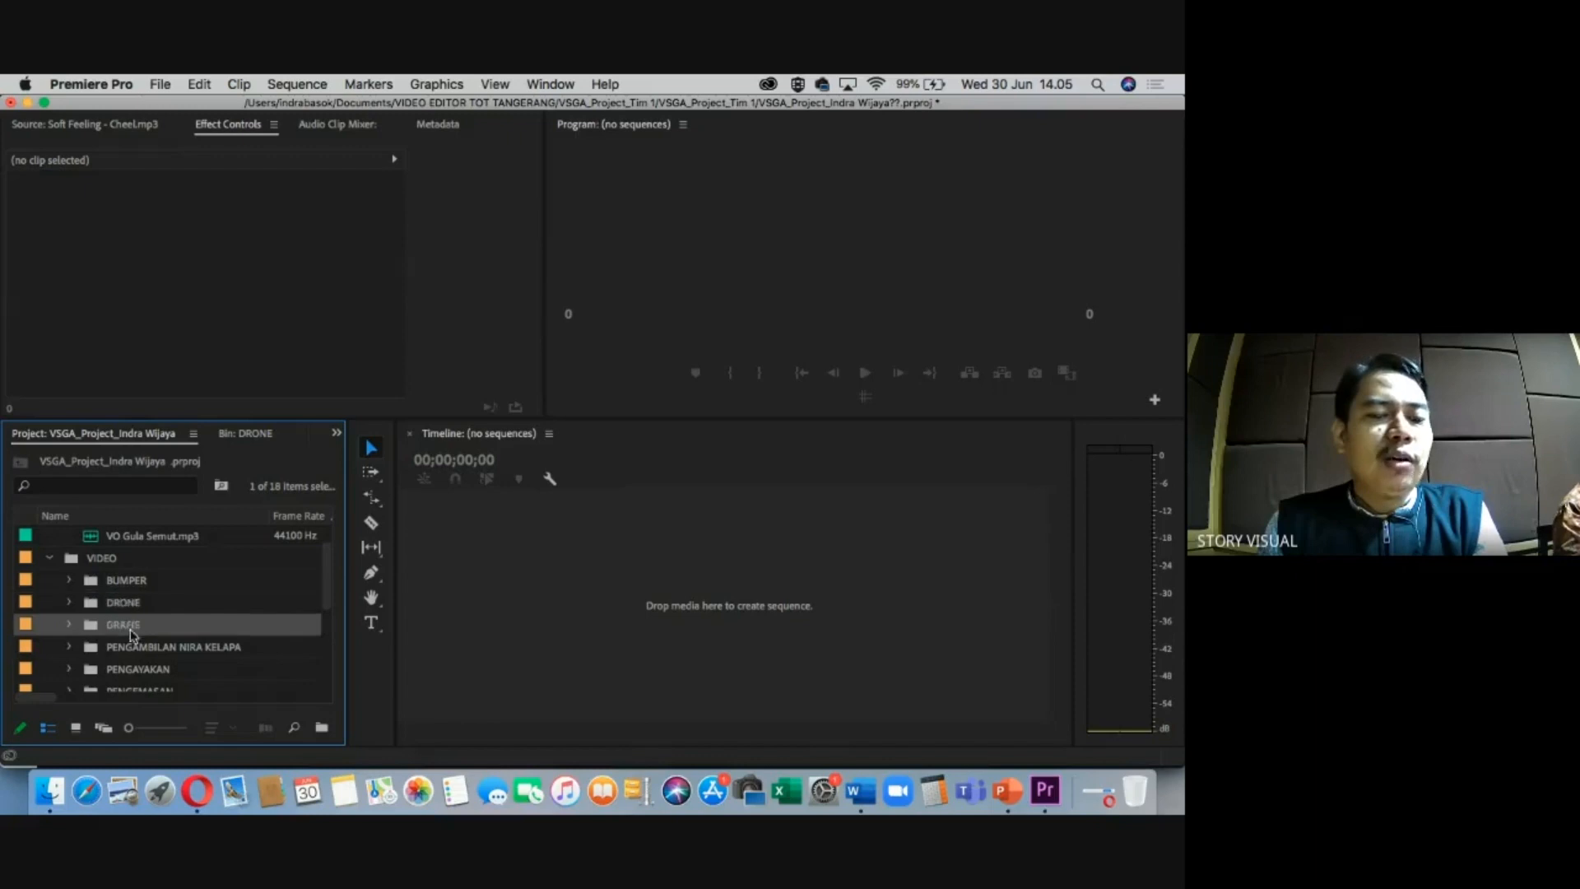
pyautogui.click(144, 651)
pyautogui.scroll(-5, 141, 650)
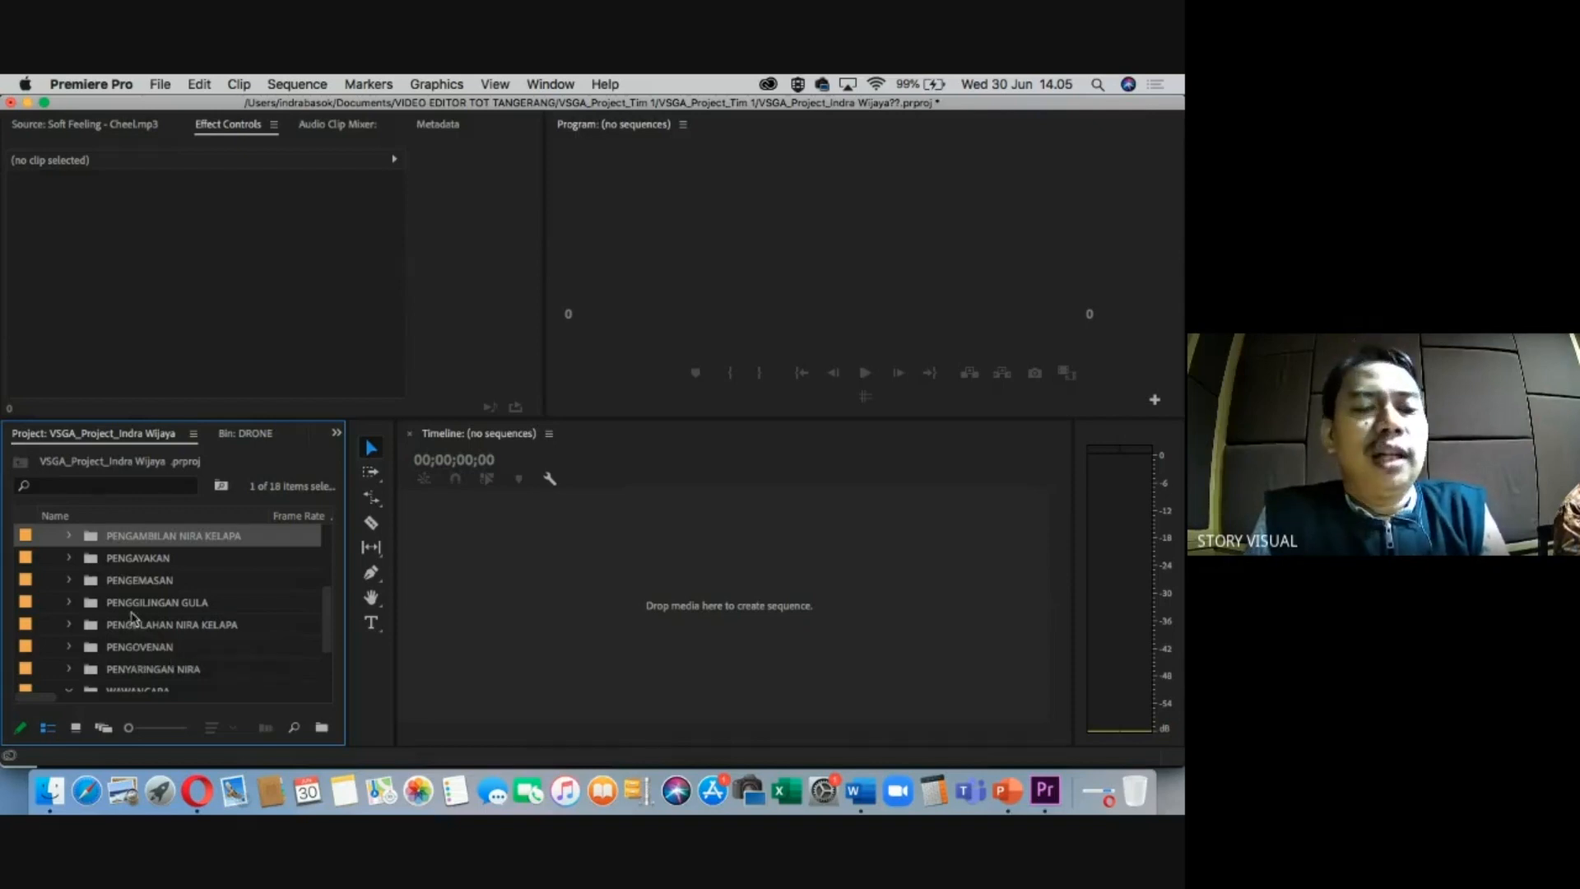
pyautogui.click(135, 560)
pyautogui.click(68, 558)
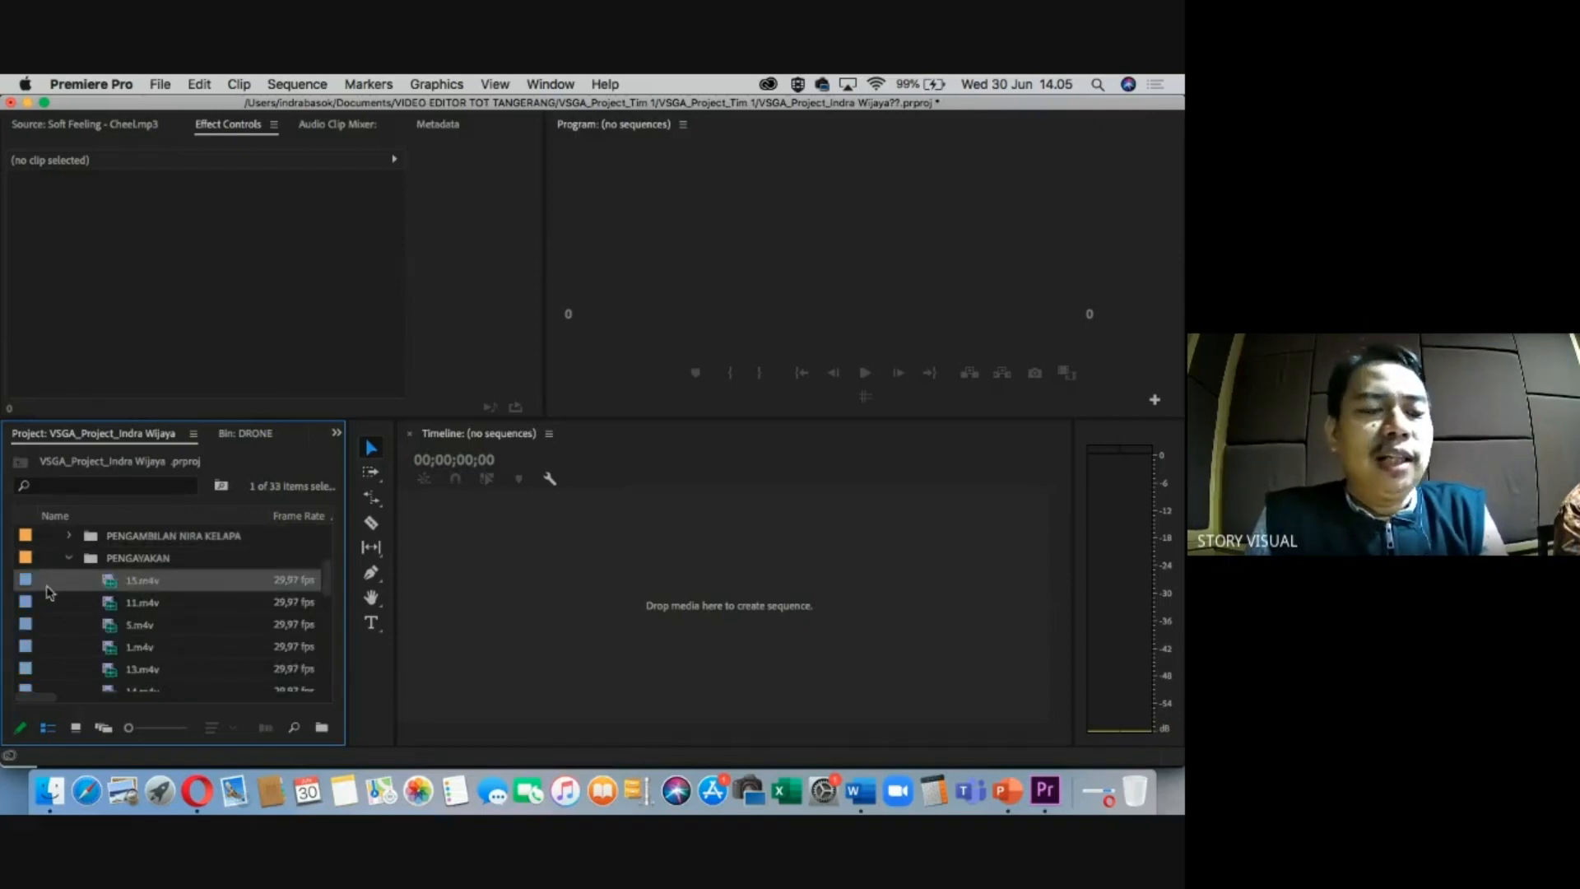
pyautogui.click(68, 558)
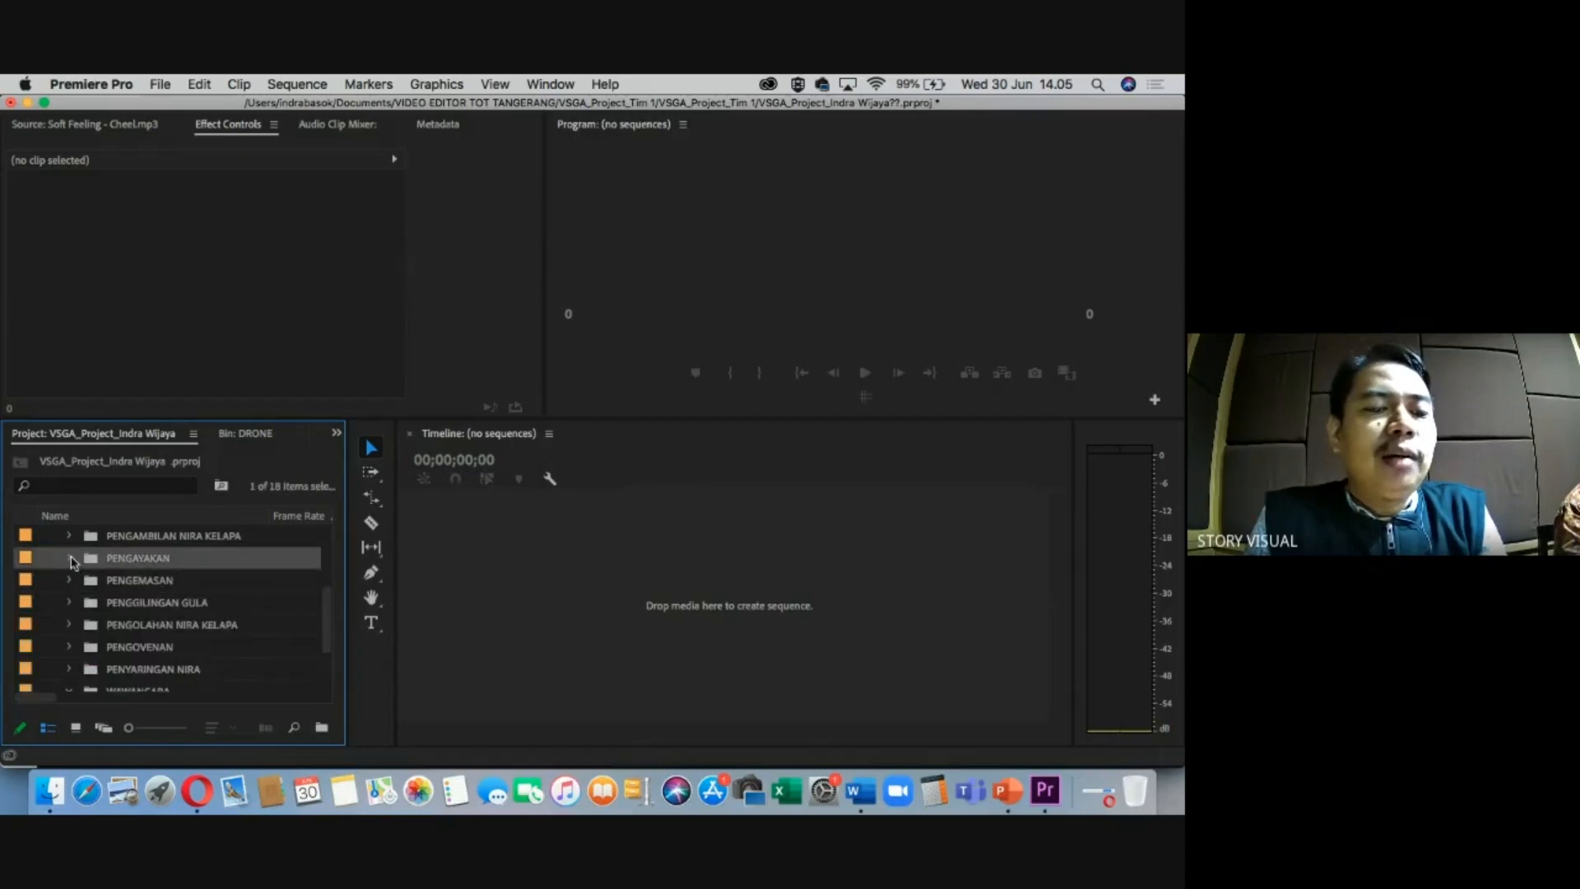
pyautogui.click(68, 559)
pyautogui.click(140, 583)
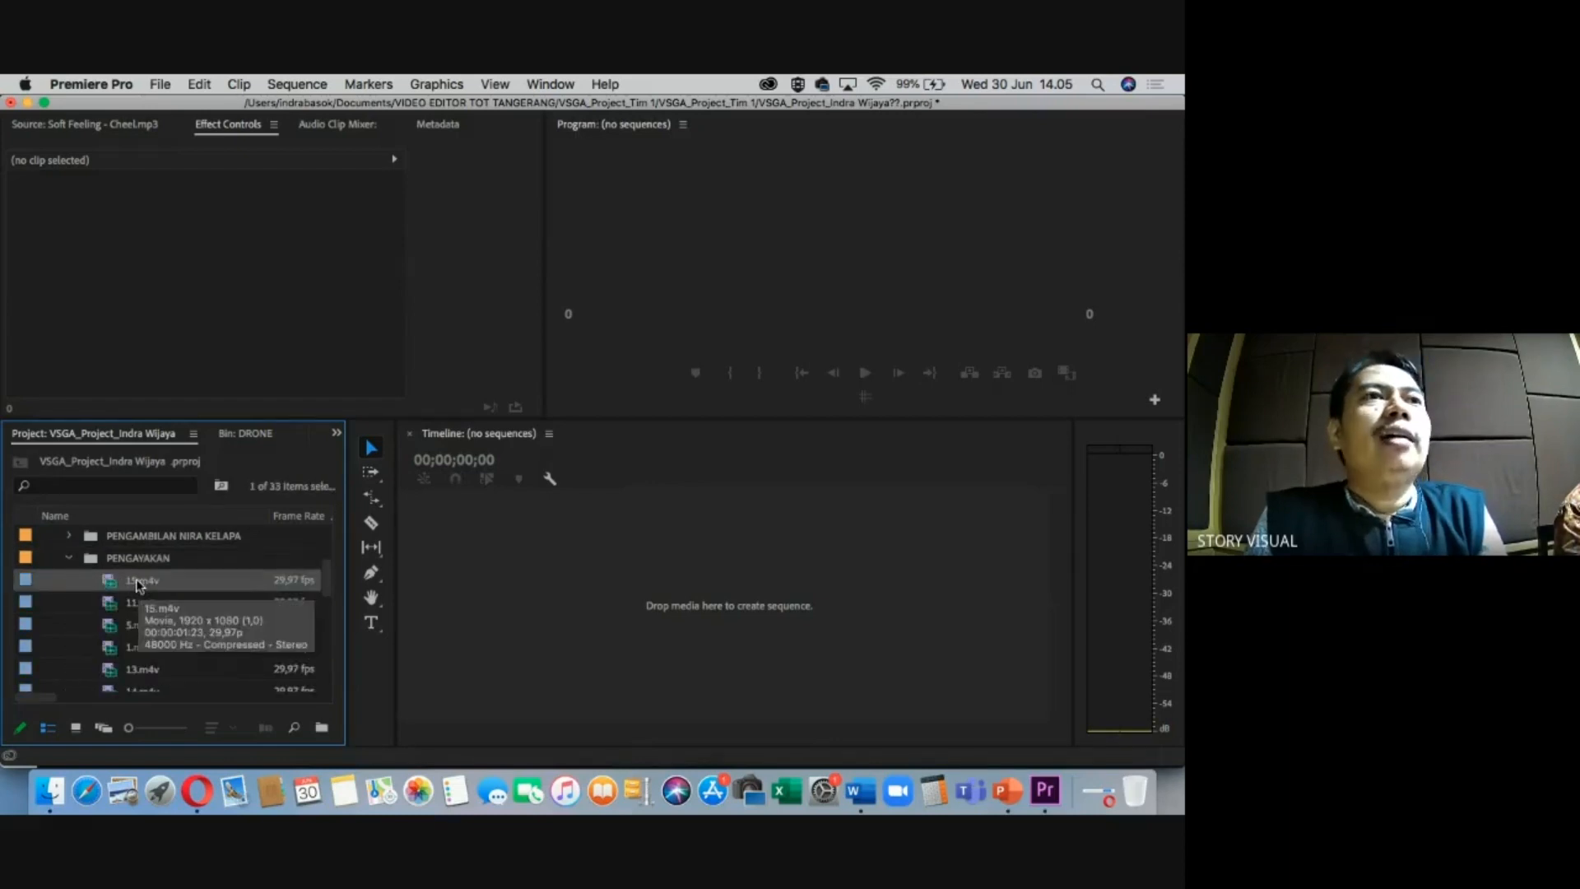
# Open 15.m4v's Properties, confirm 1920 x 1080 at 29,97 fps, and close it.
pyautogui.rightClick(141, 585)
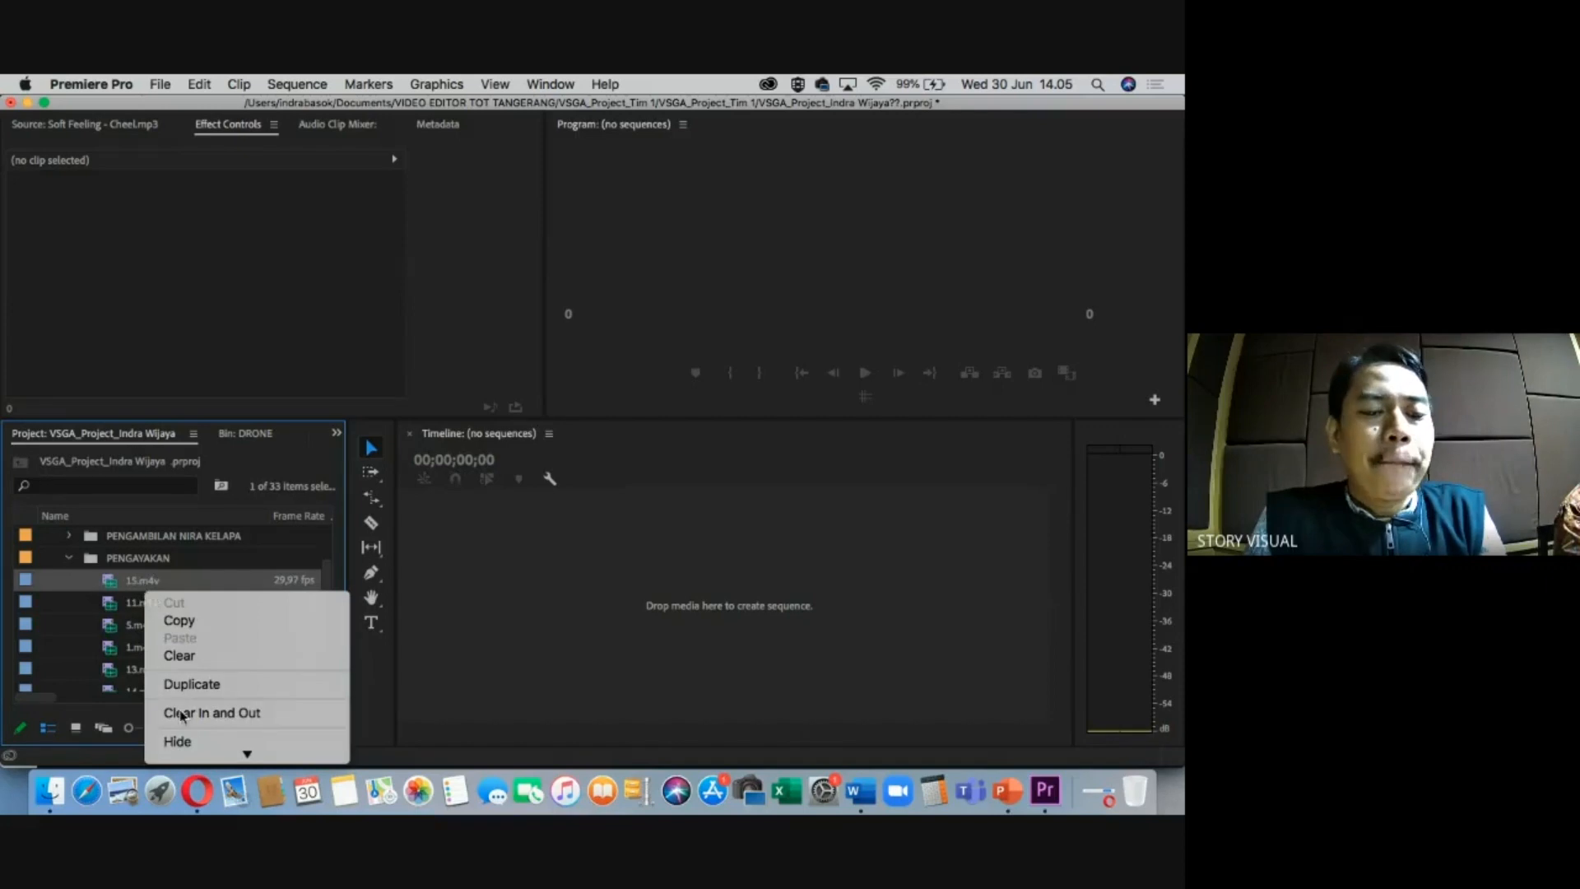
pyautogui.scroll(-5, 184, 736)
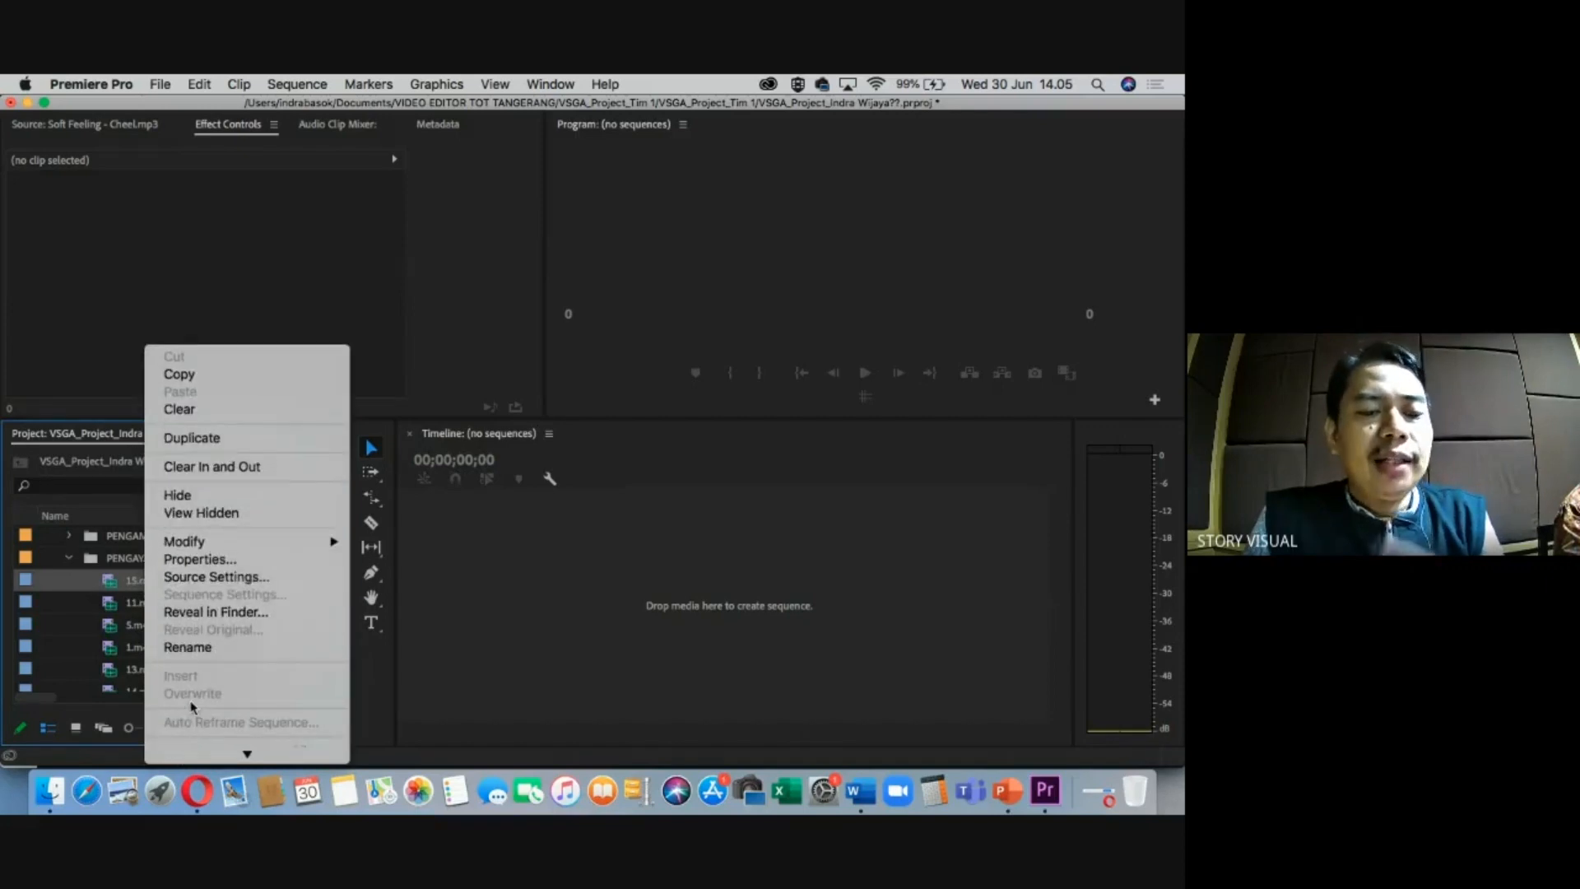
pyautogui.click(210, 566)
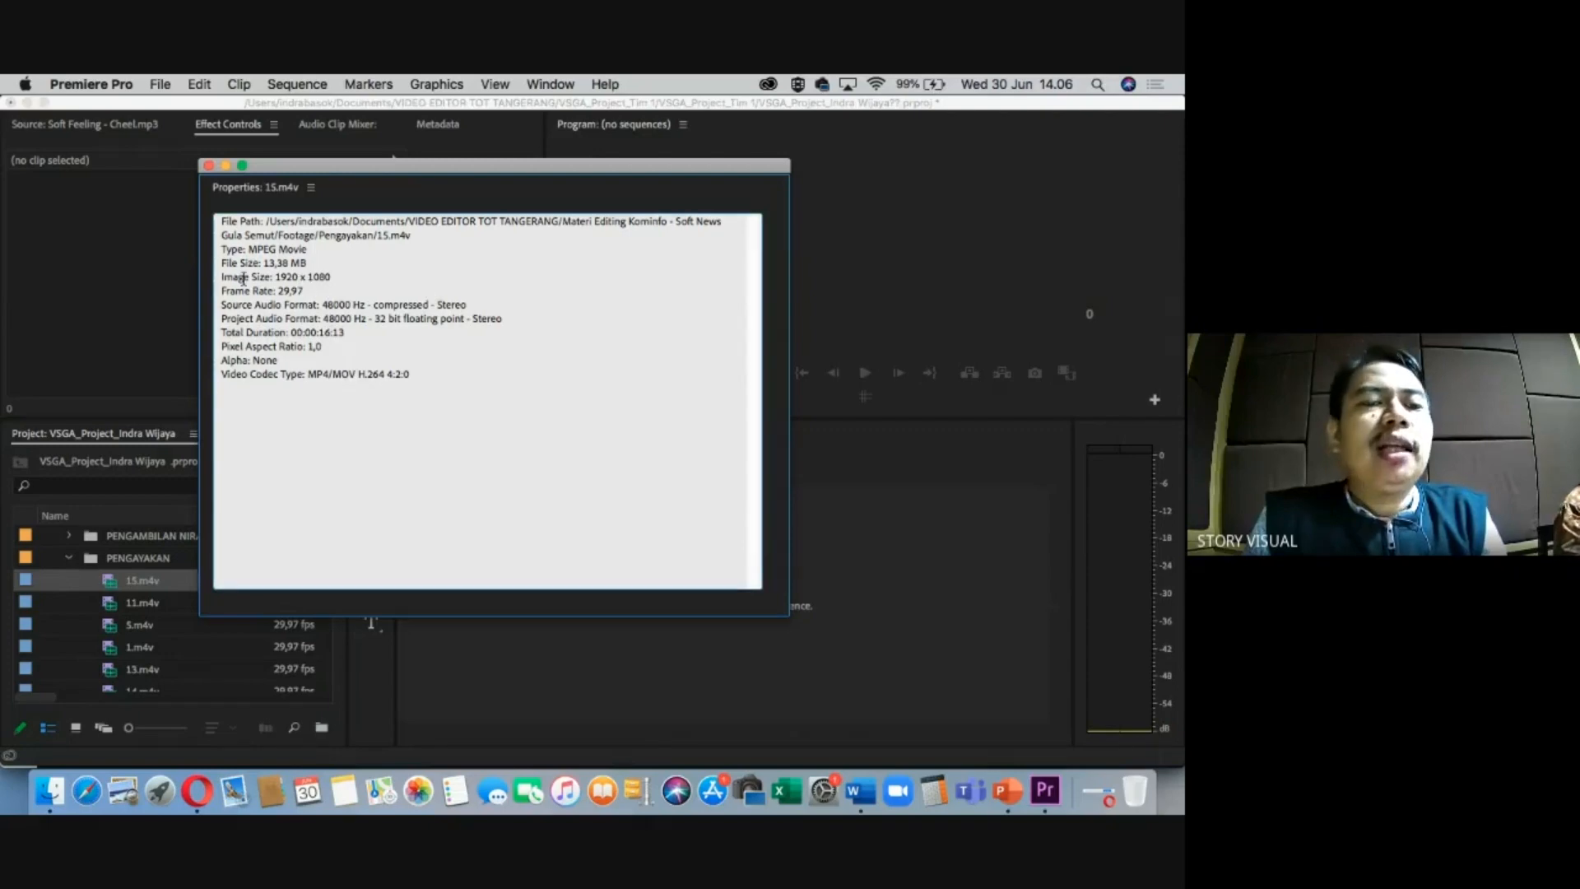
pyautogui.moveTo(278, 279); pyautogui.dragTo(334, 277)
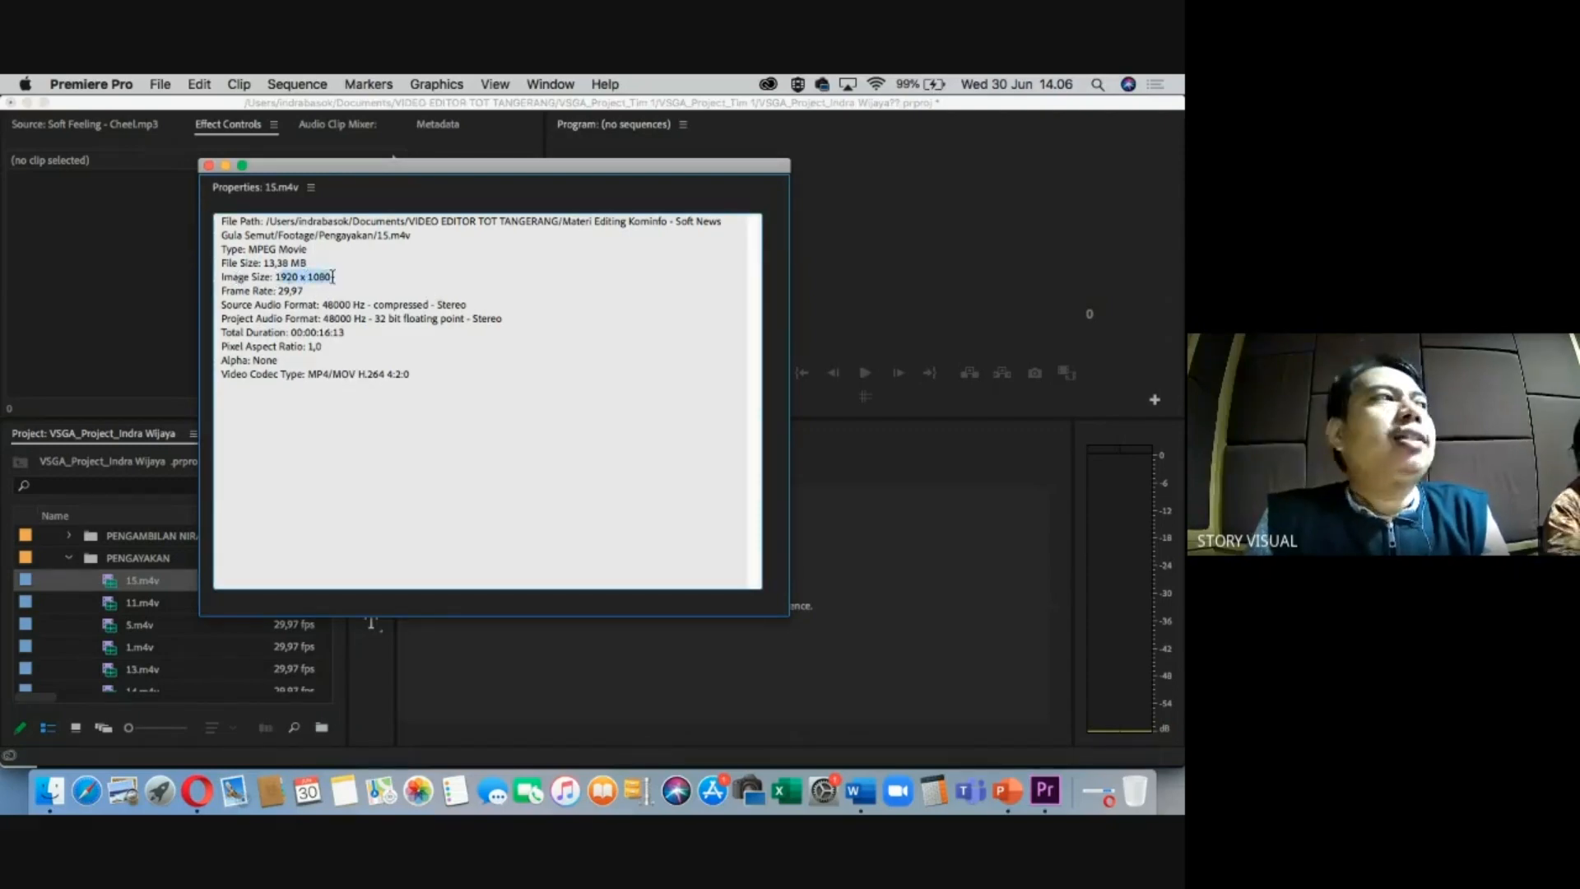
pyautogui.moveTo(278, 293); pyautogui.dragTo(308, 292)
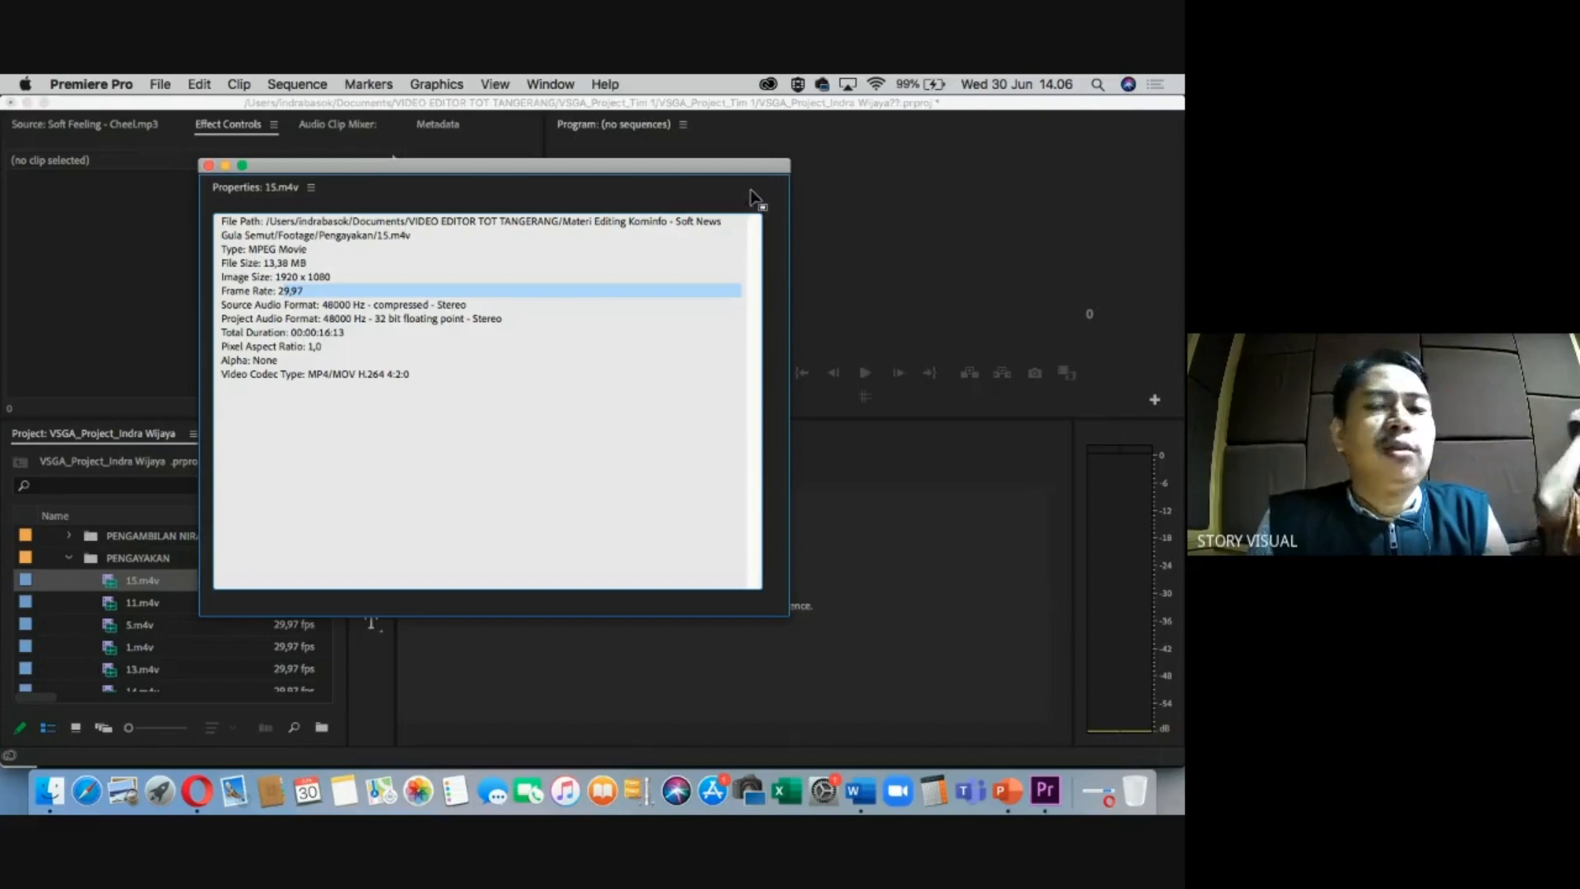
pyautogui.click(210, 165)
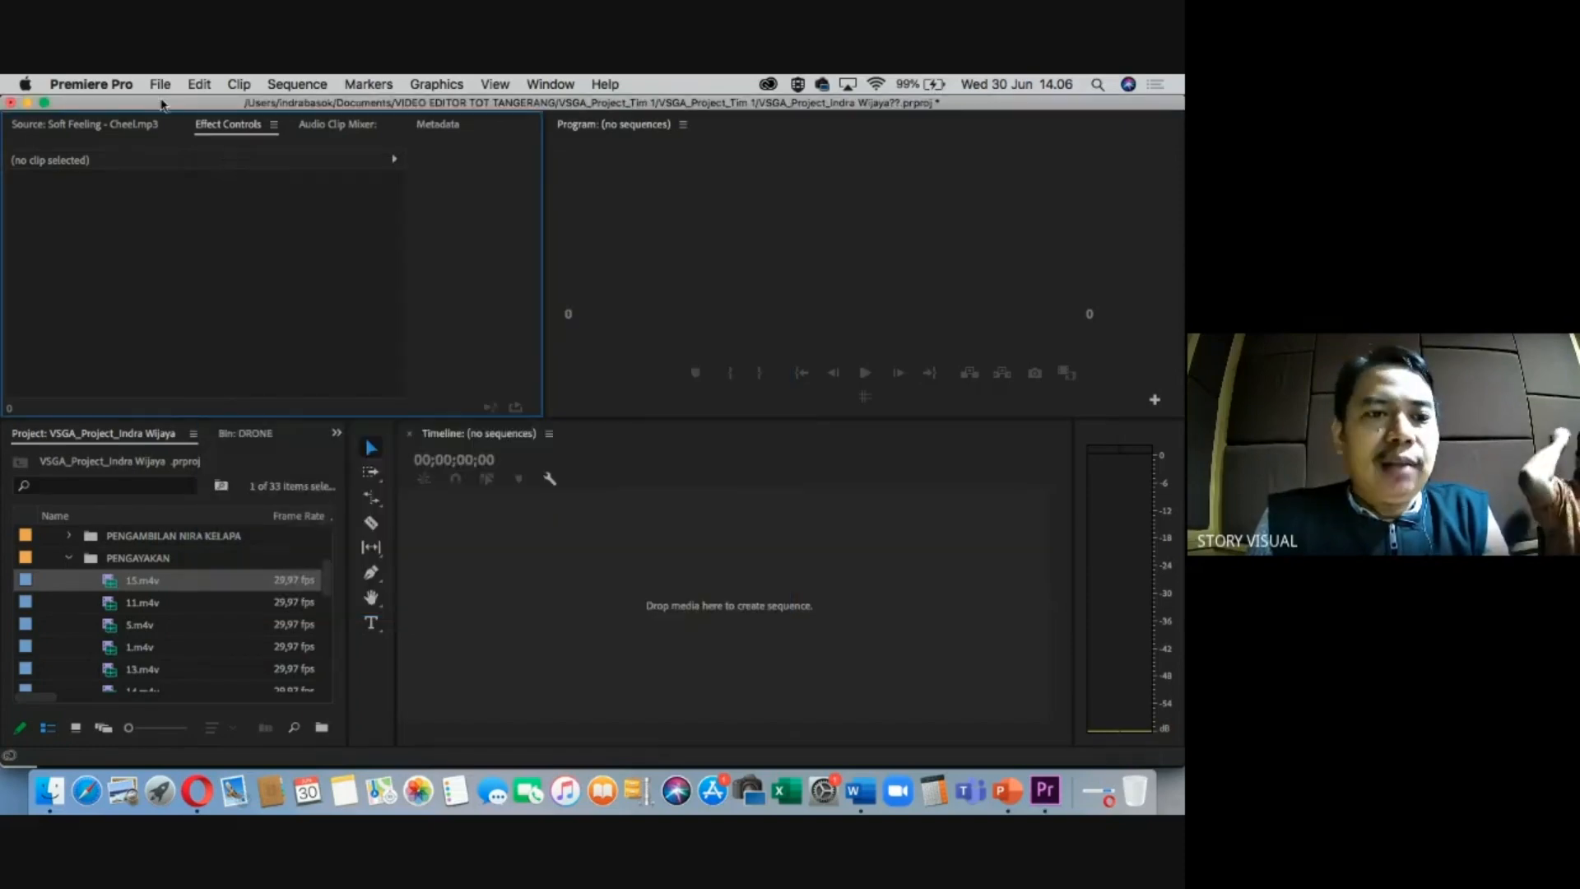
# Start a new sequence on the Digital SLR 1080p preset DSLR 1080p30 (1920x1080).
pyautogui.click(161, 85)
pyautogui.moveTo(167, 107)
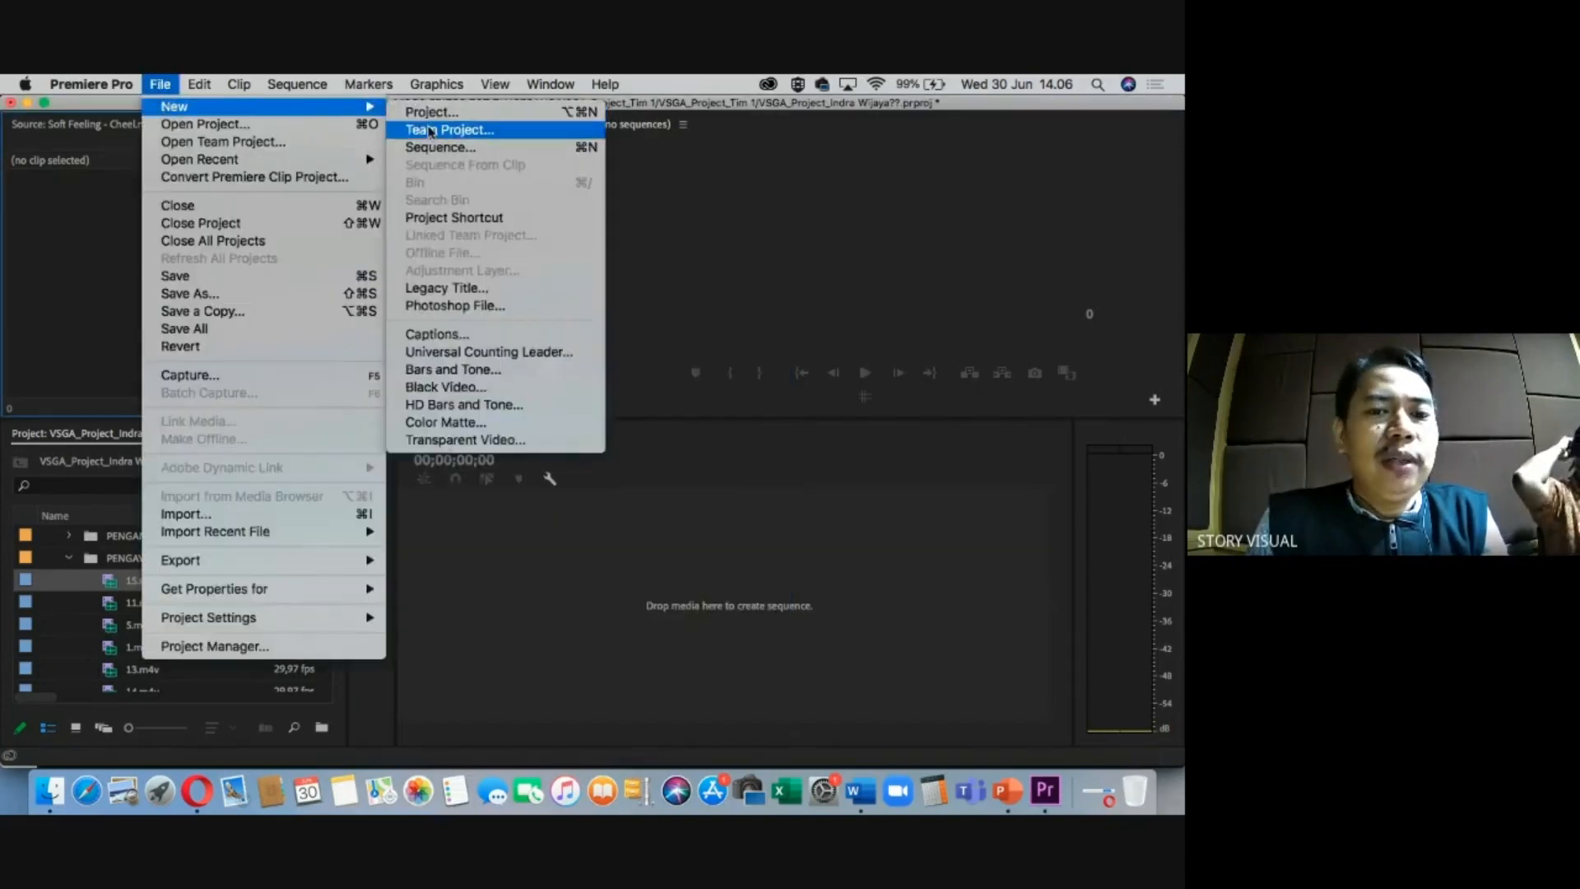
pyautogui.click(427, 153)
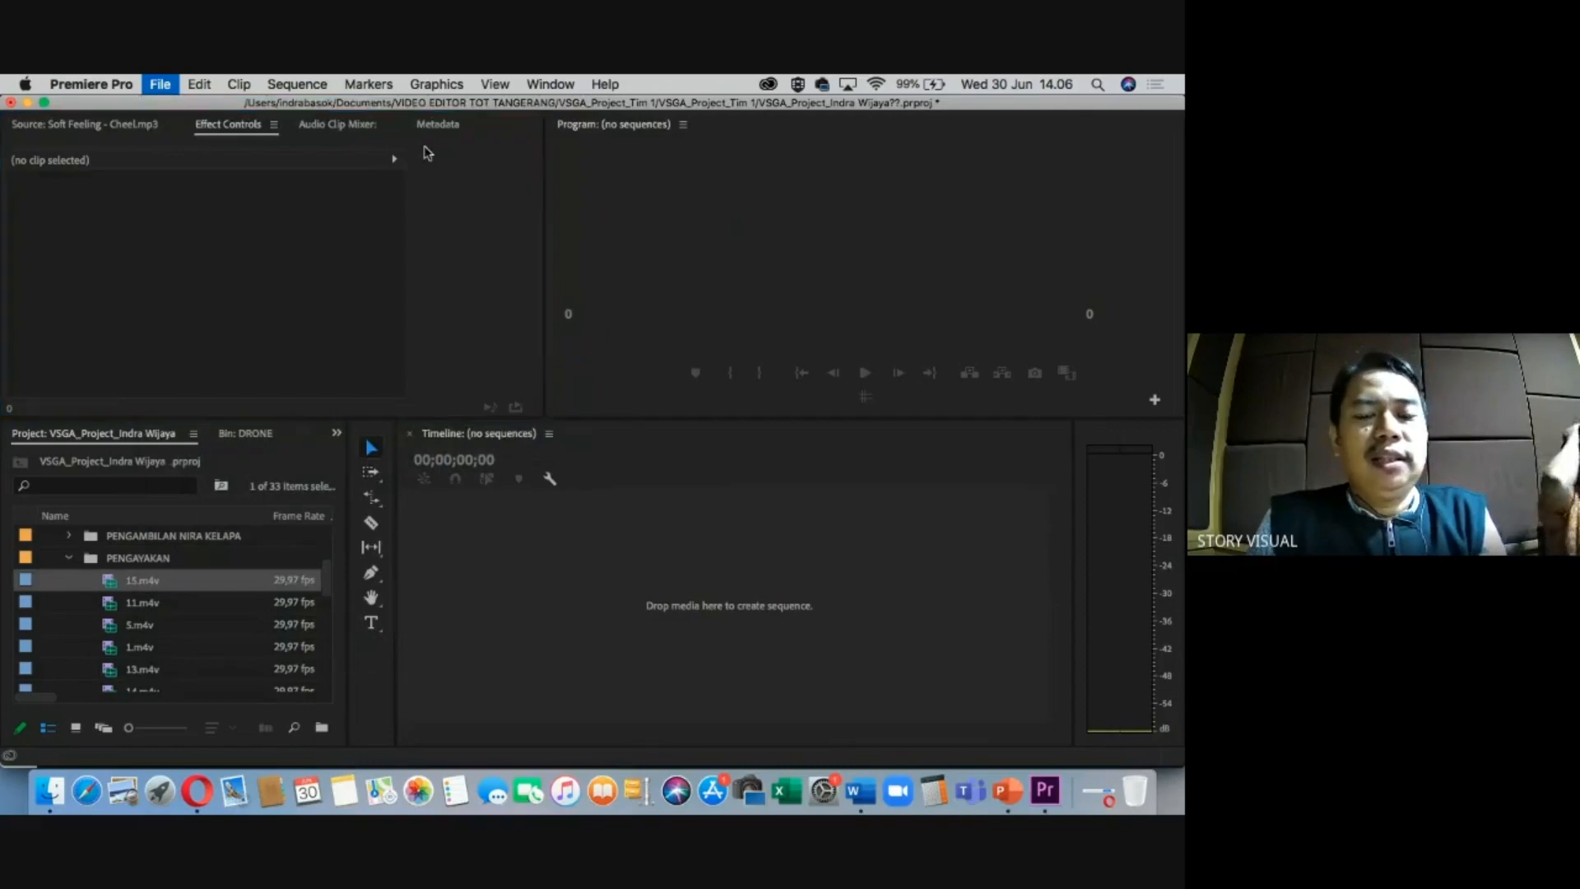
pyautogui.click(386, 321)
pyautogui.click(417, 339)
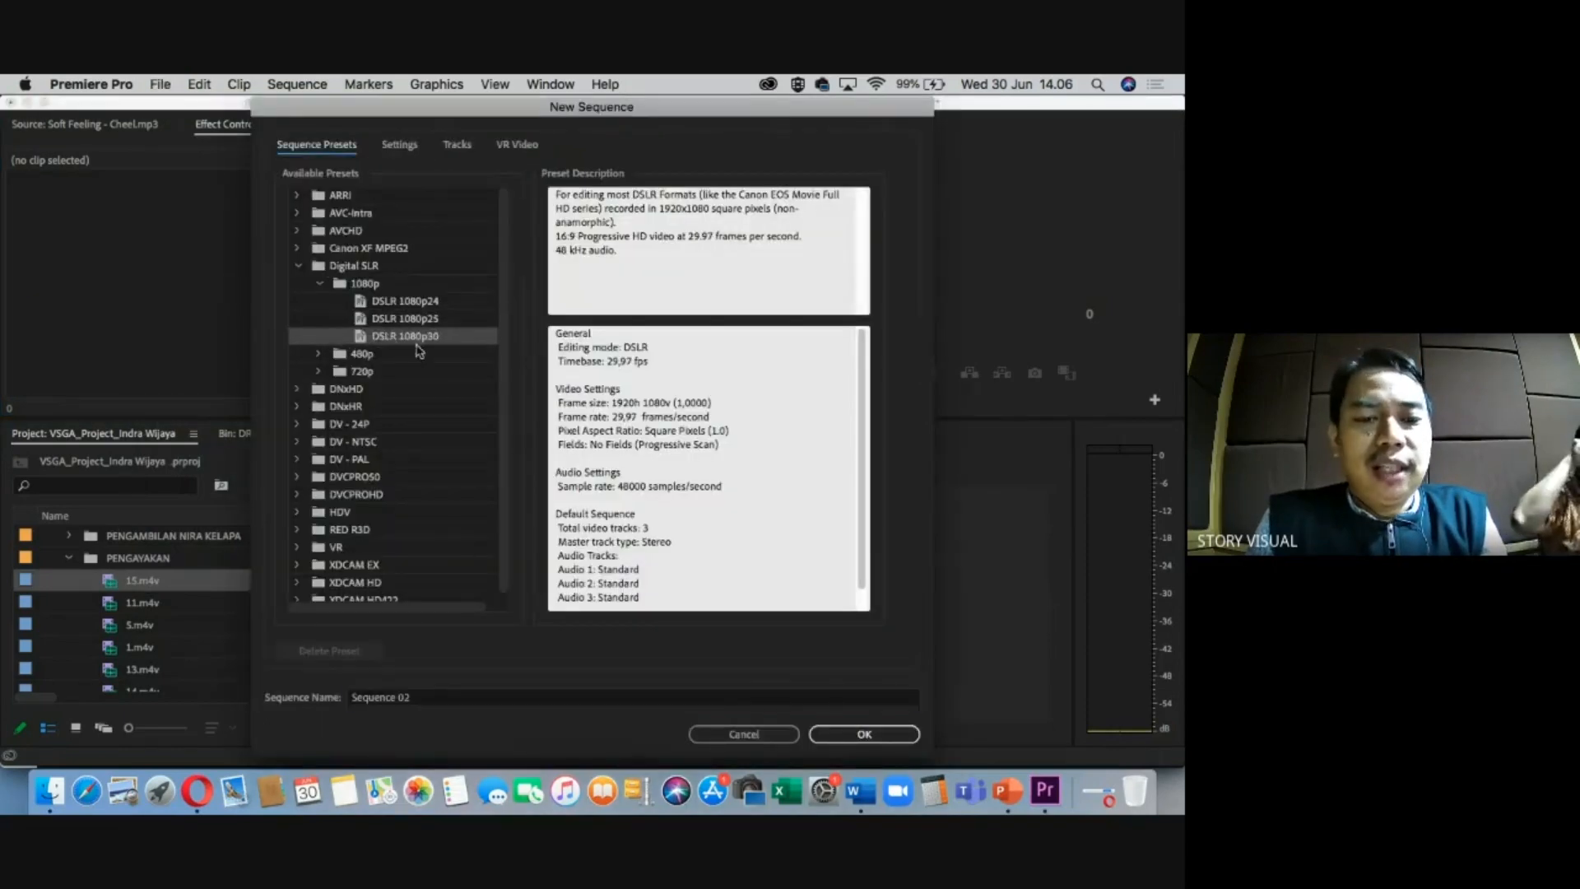
pyautogui.scroll(-1, 637, 443)
pyautogui.moveTo(612, 401); pyautogui.dragTo(643, 415)
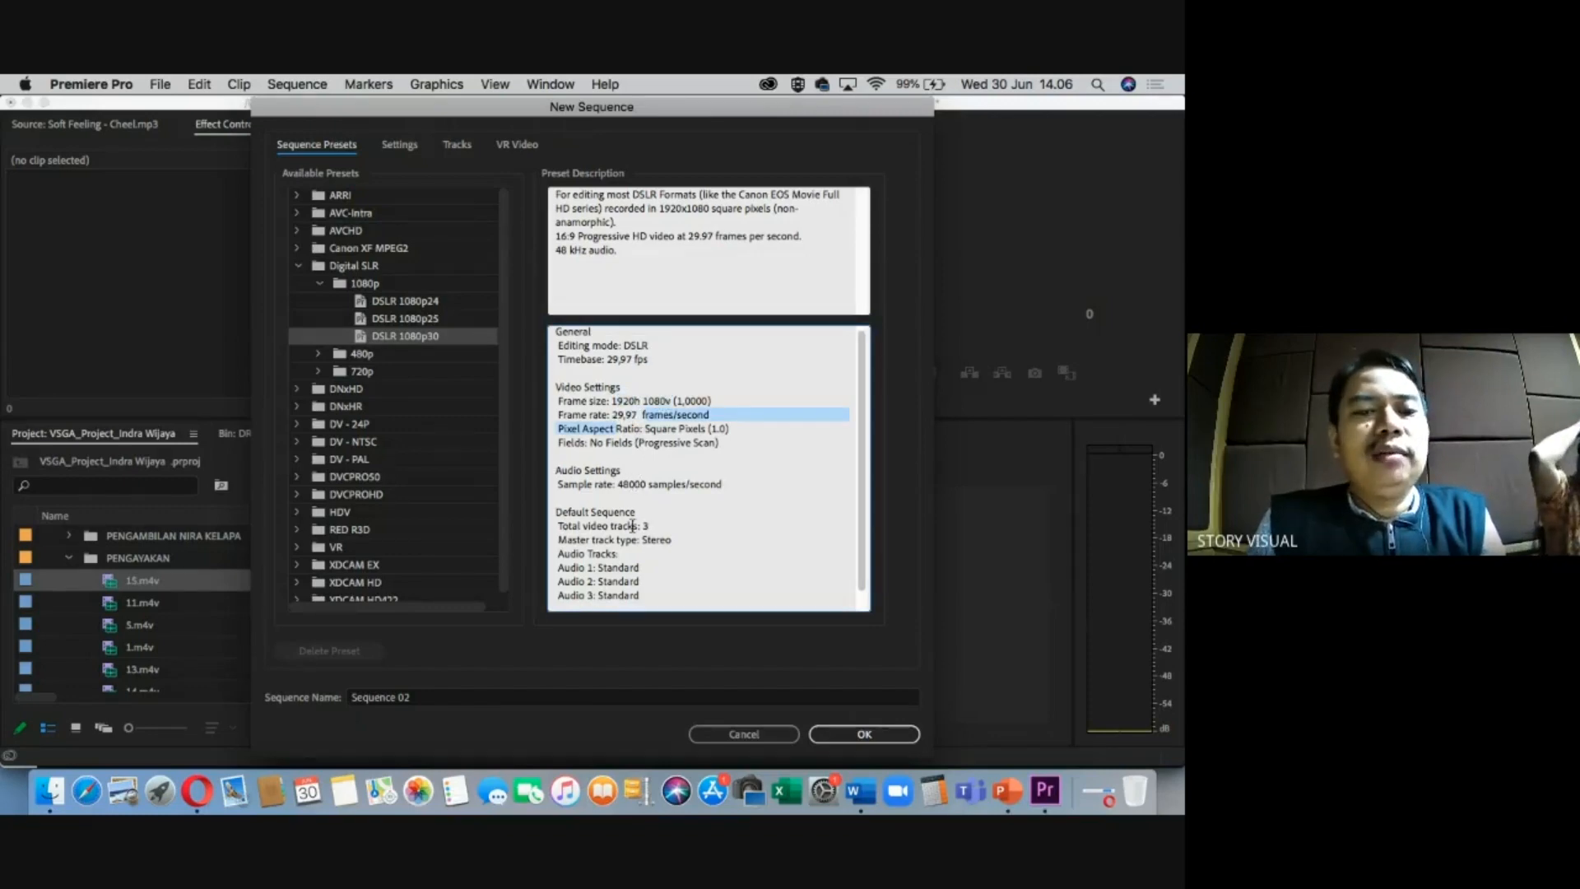
pyautogui.click(400, 339)
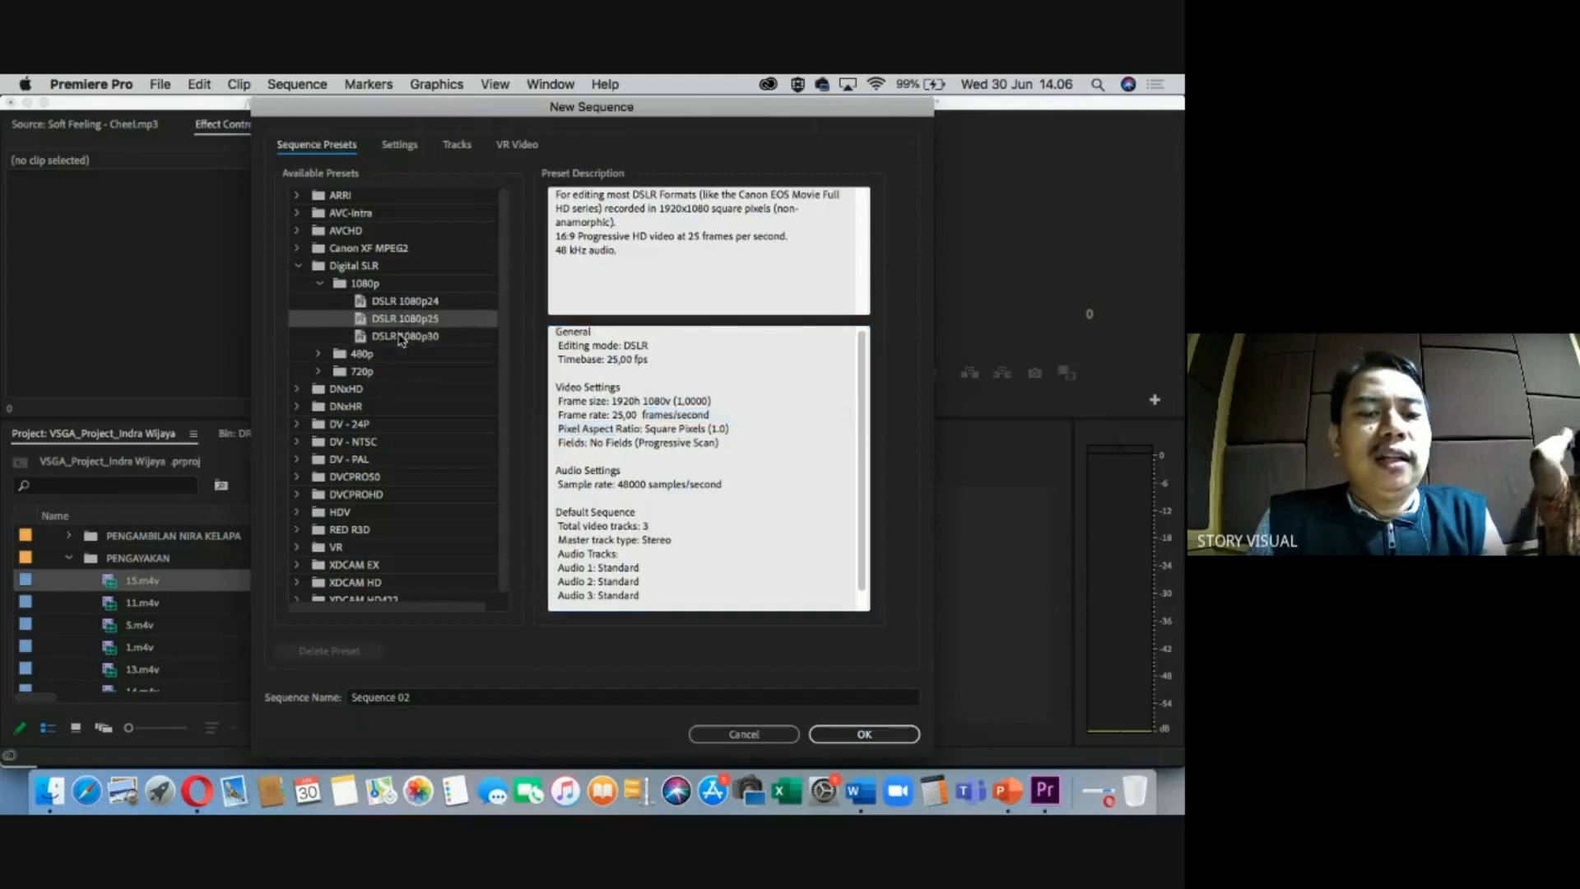
# Replace the default name Sequence 02 with VSGA_HASIL_.
pyautogui.click(428, 697)
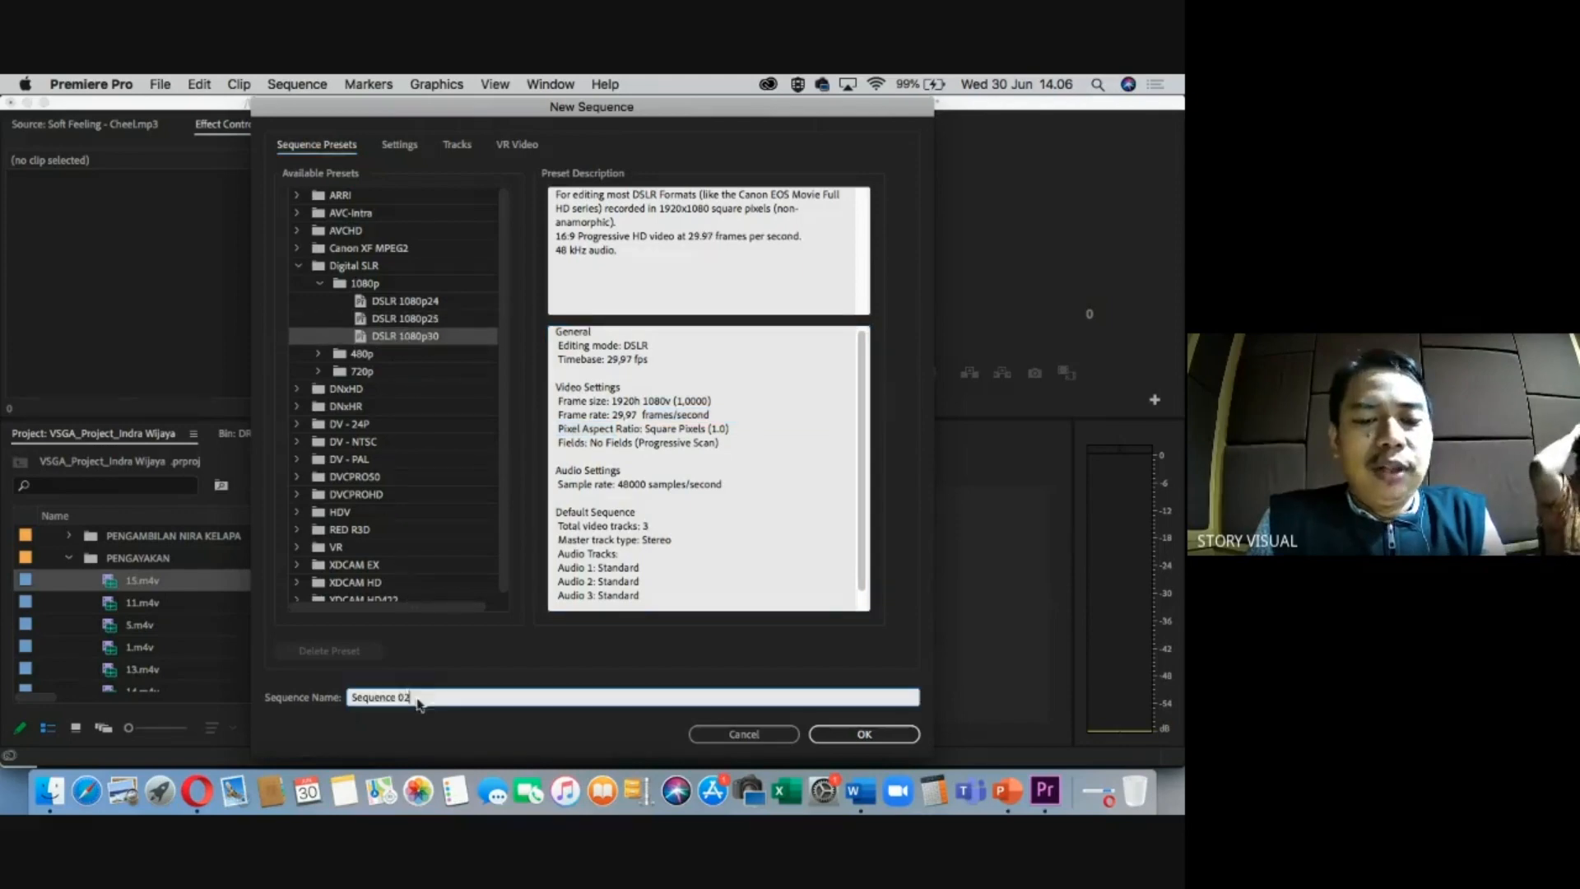
pyautogui.tripleClick(427, 697)
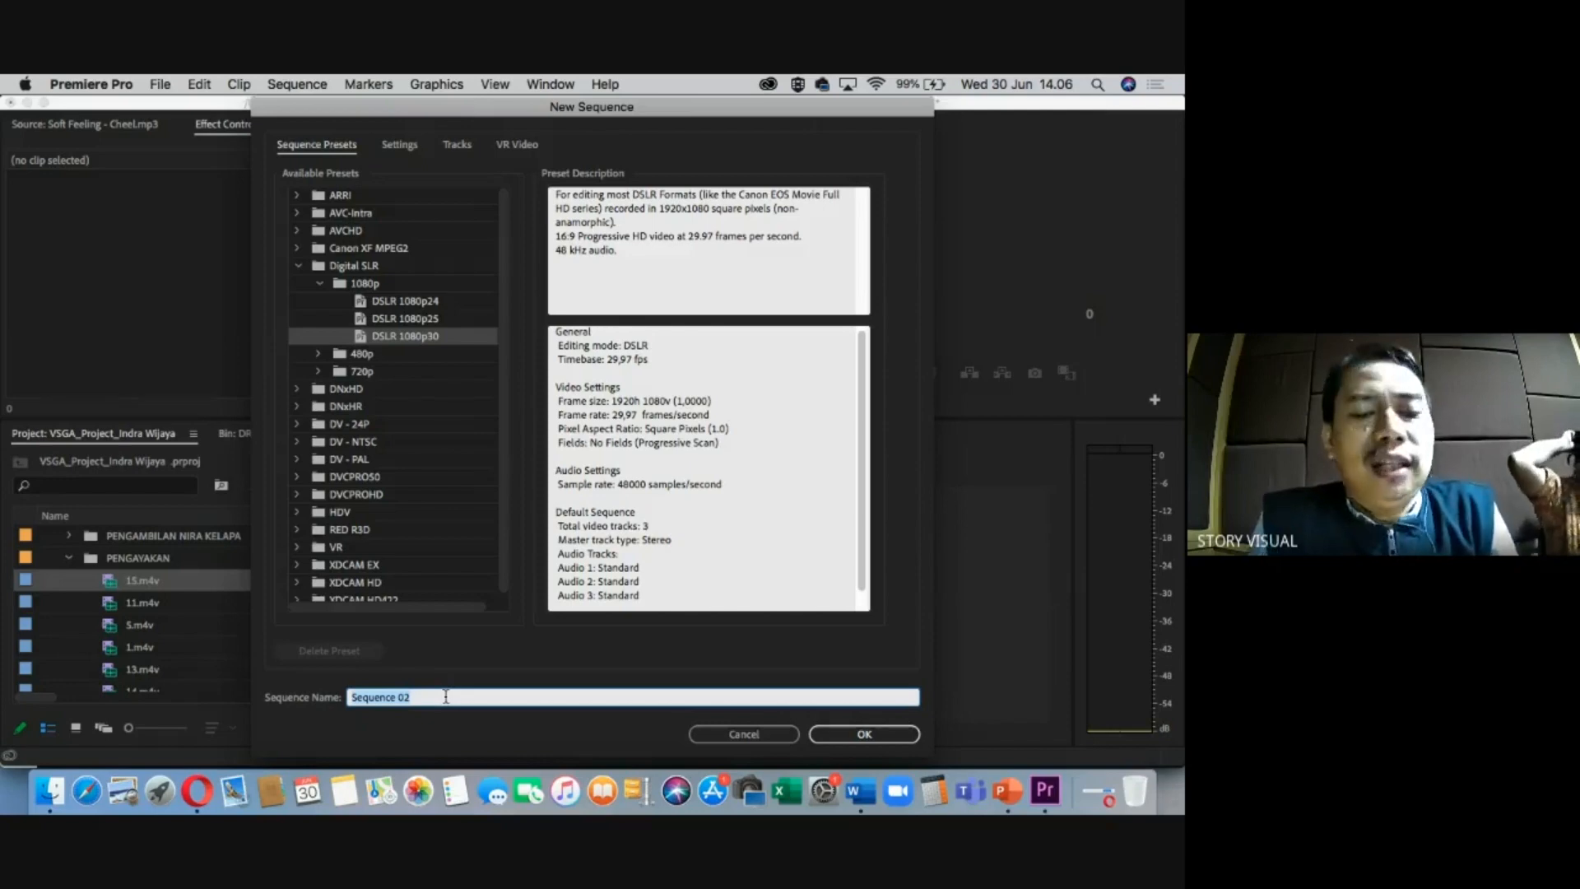
pyautogui.write('VSGA_HASIL_')
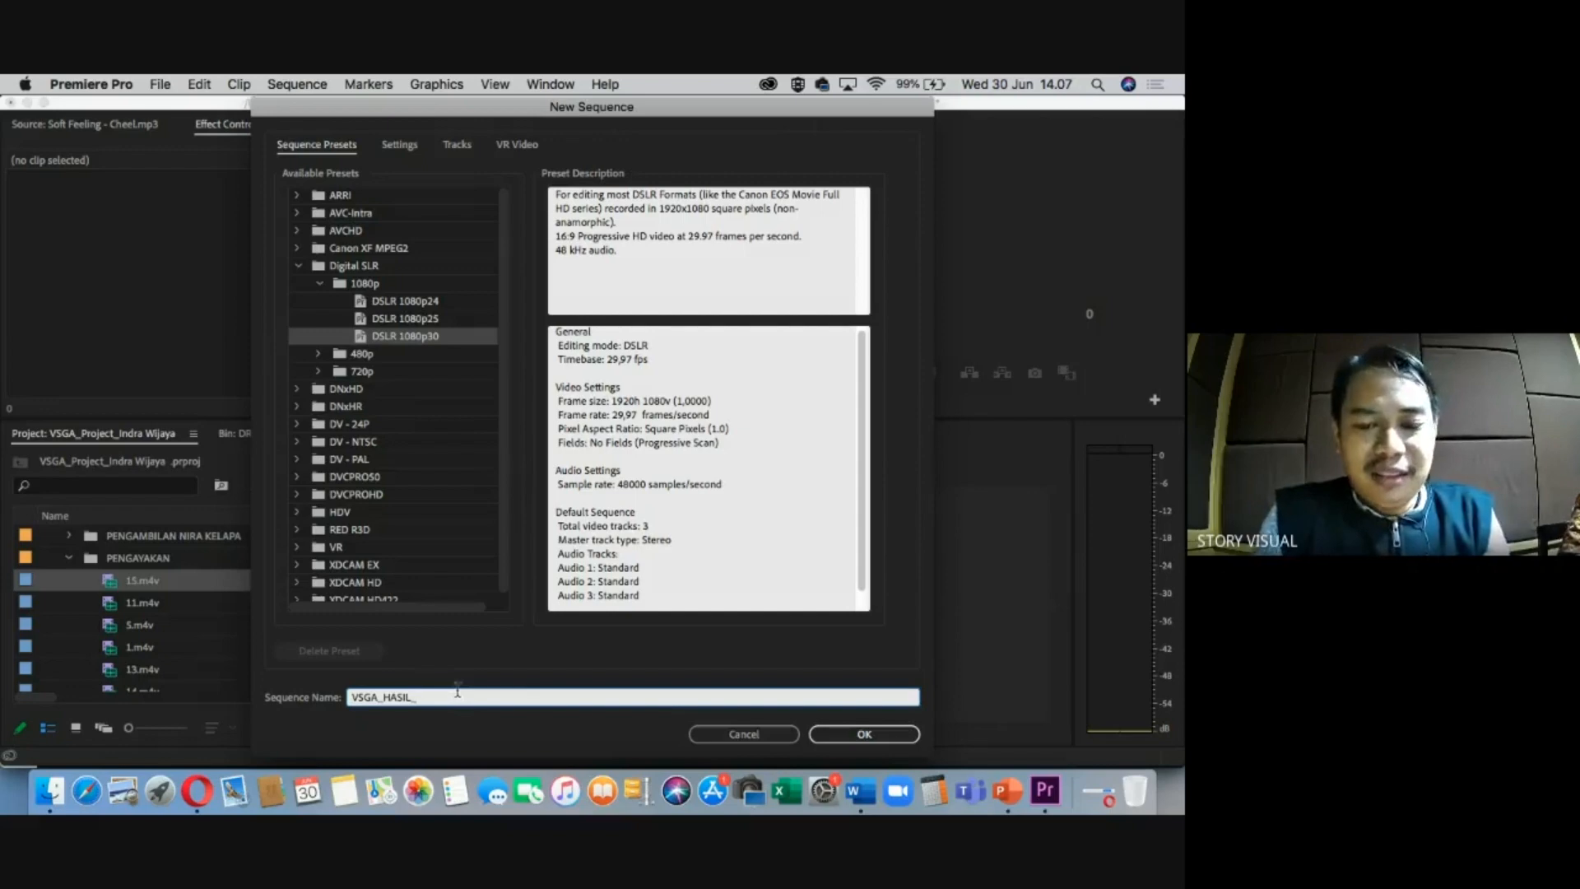
# Admit both people waiting to join the Meet call, then return to the sequence setup.
pyautogui.click(193, 796)
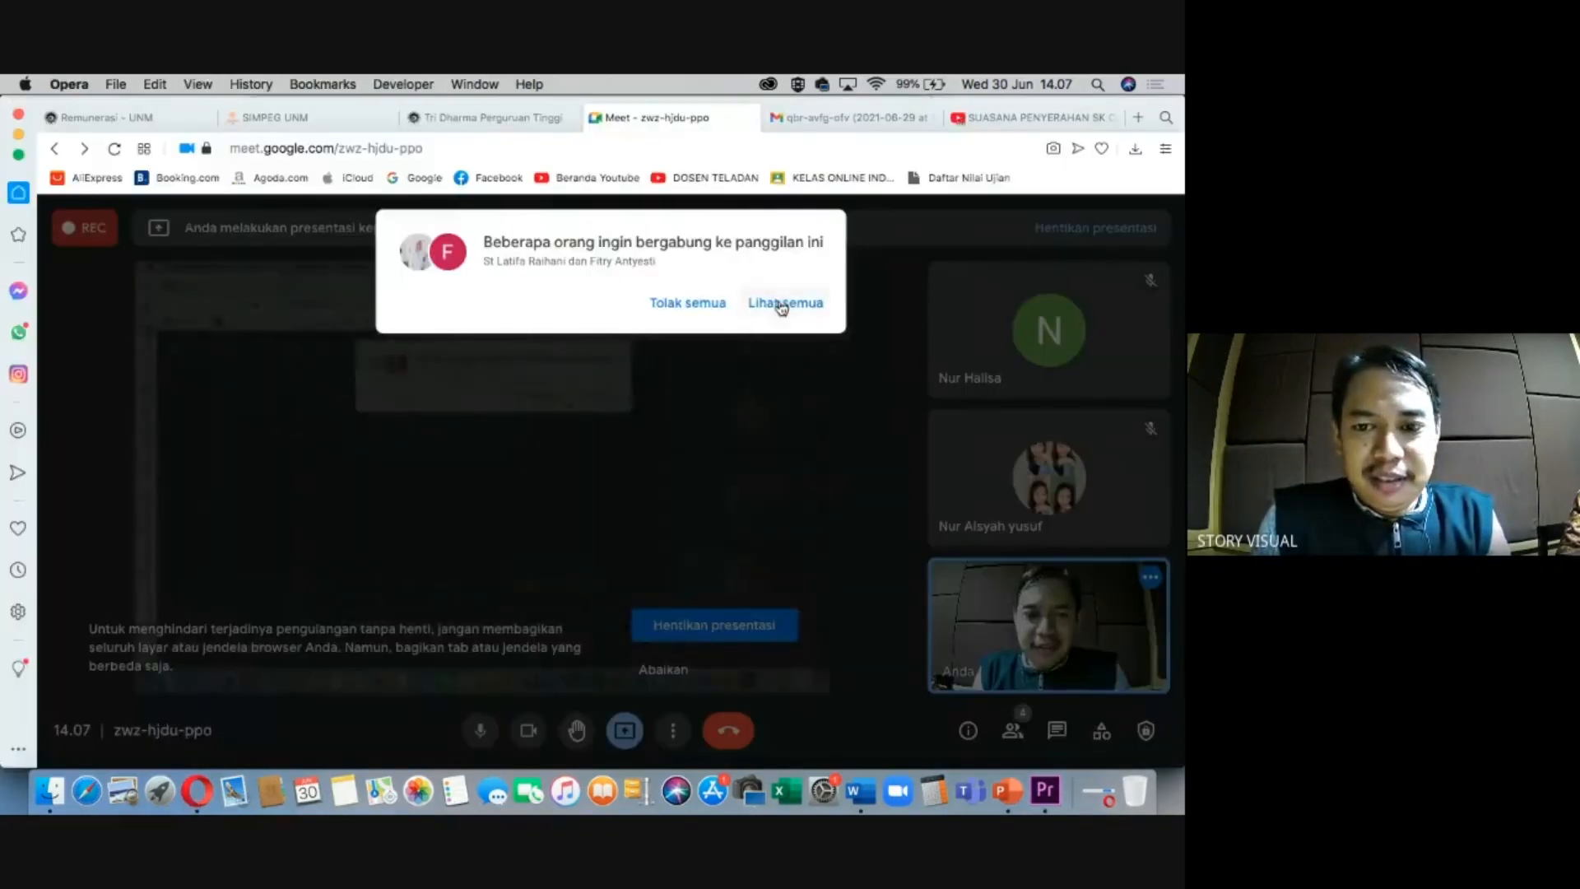
pyautogui.click(786, 305)
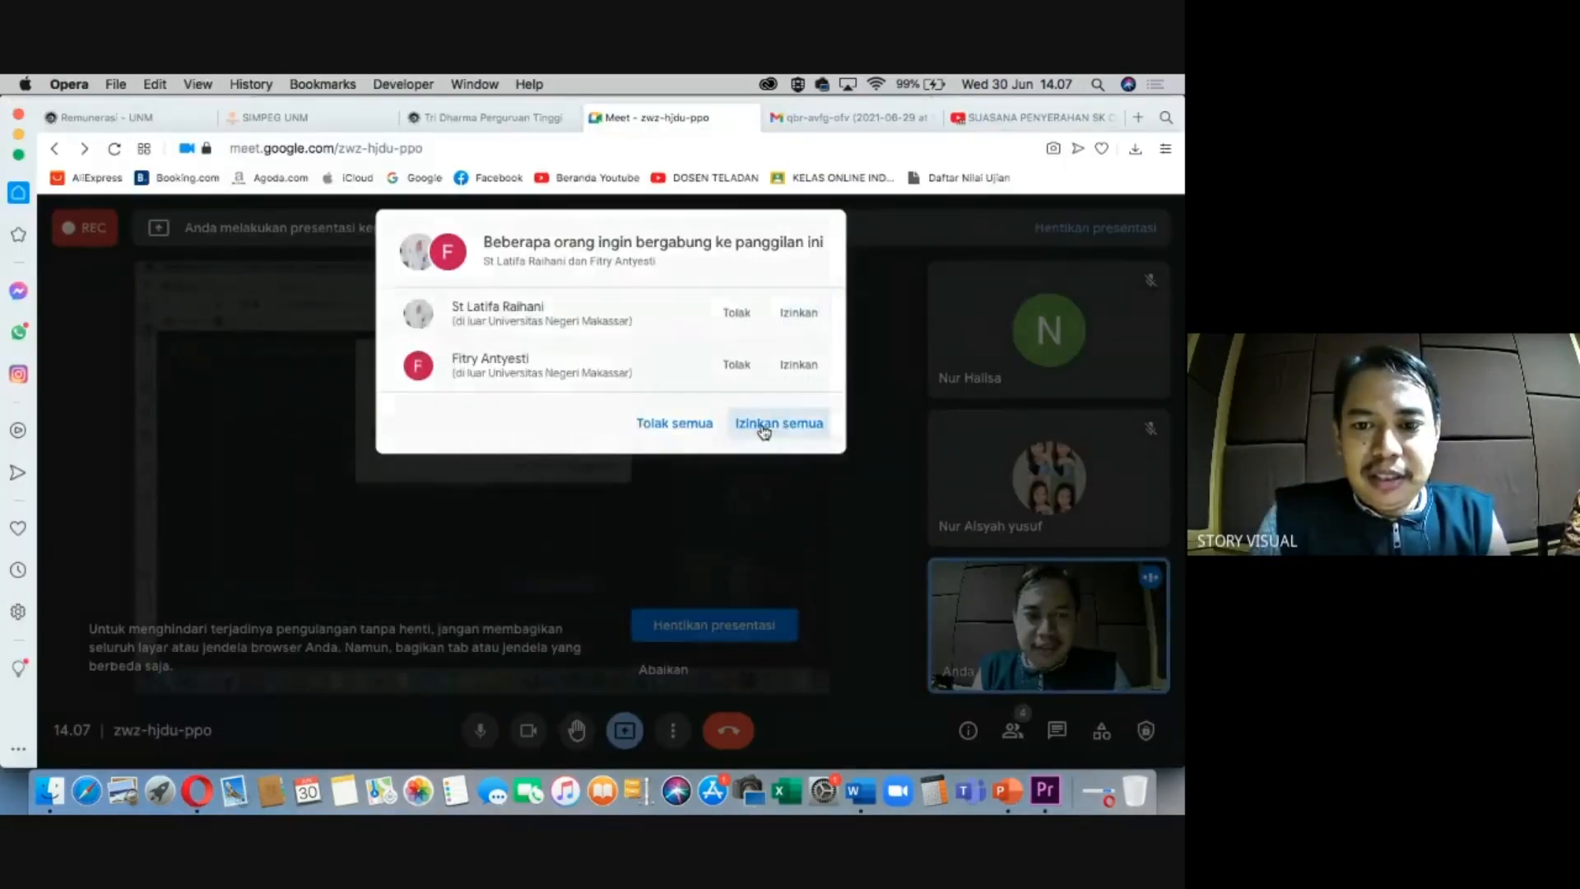
pyautogui.click(764, 428)
pyautogui.press('super+Tab')
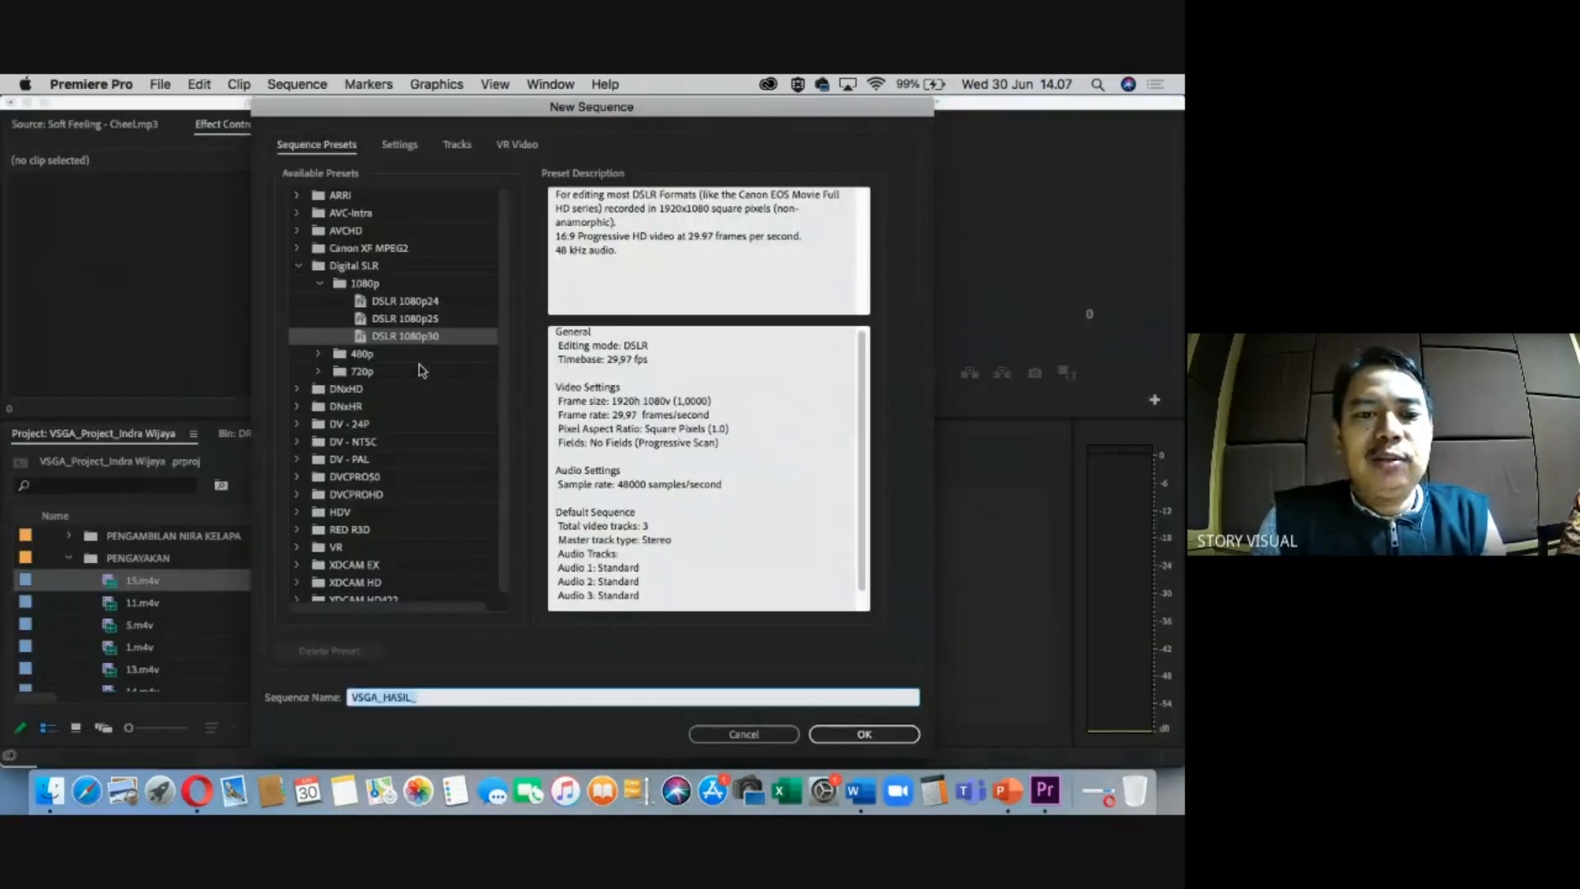
# Finish the sequence name by typing the editor's full name after VSGA_HASIL_.
pyautogui.click(440, 706)
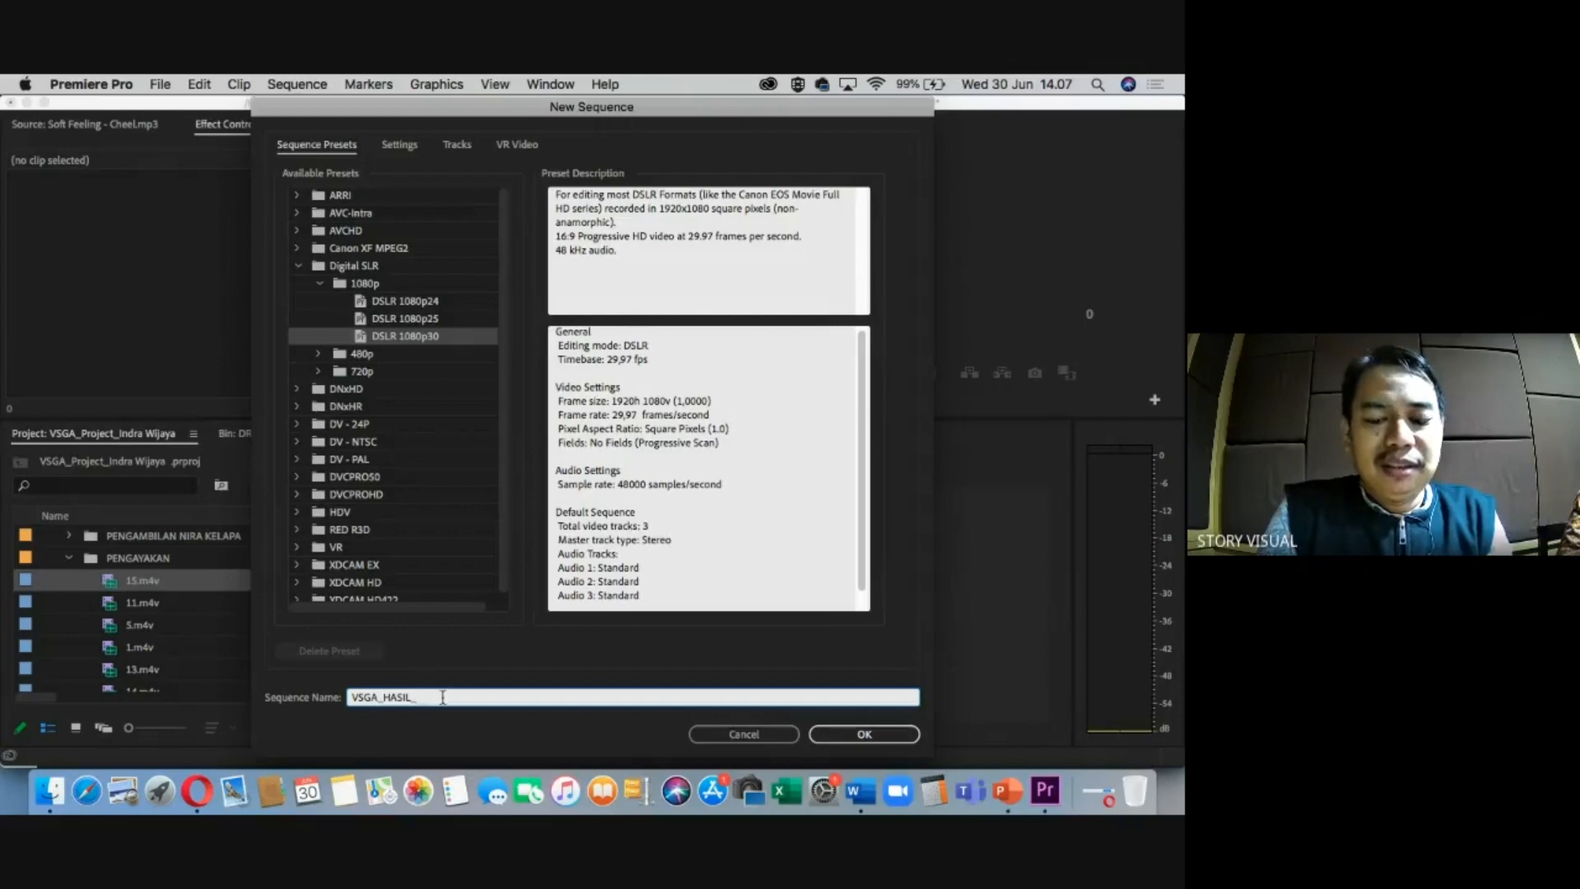
pyautogui.write('A')
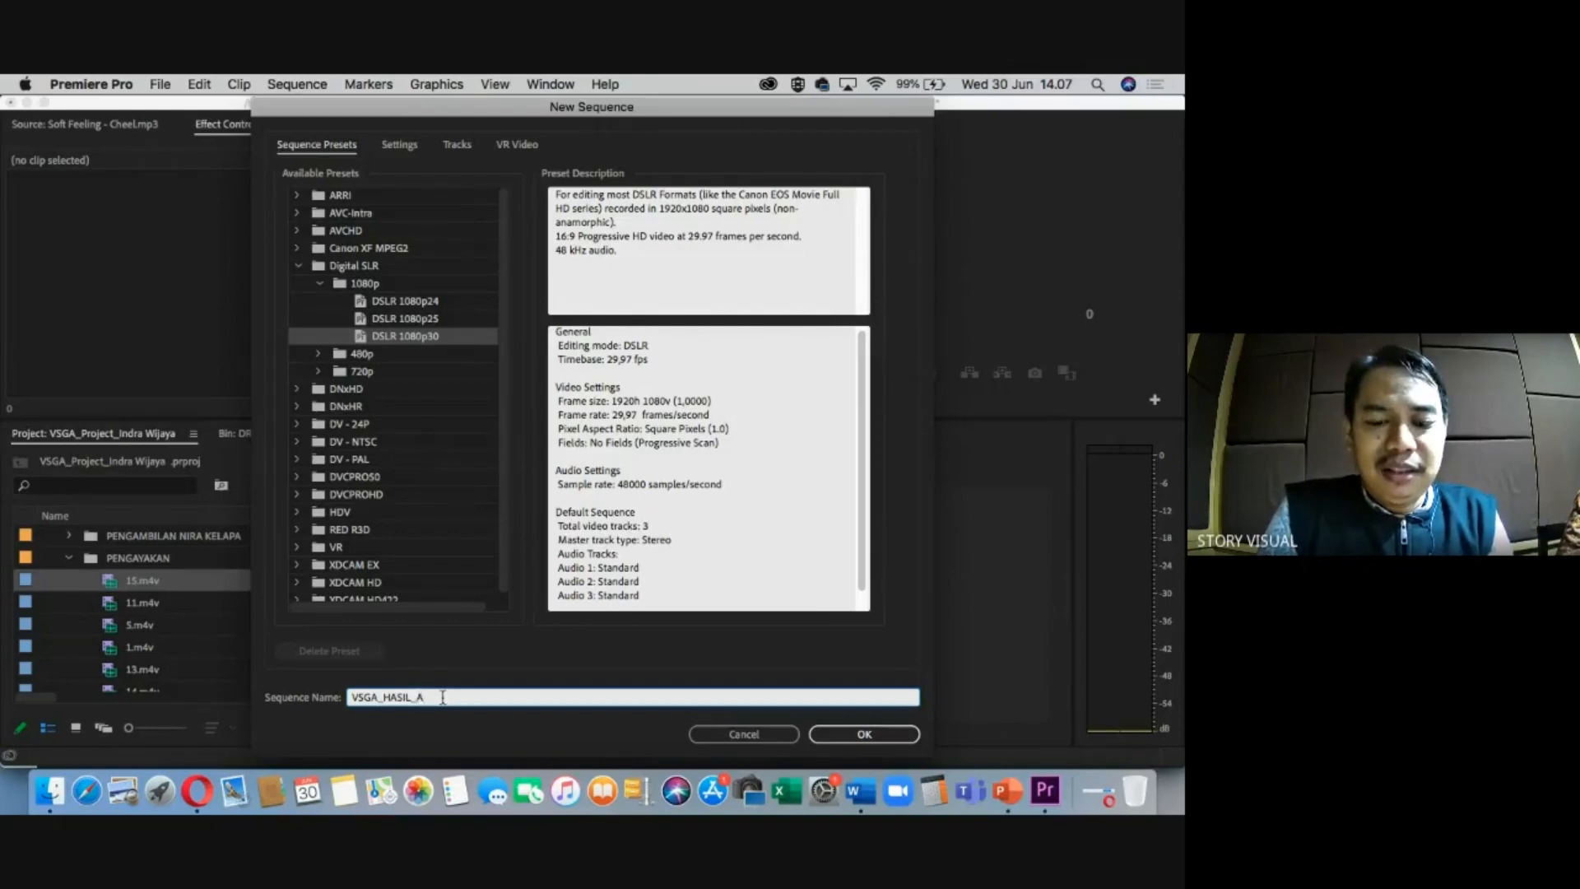
pyautogui.press('BackSpace')
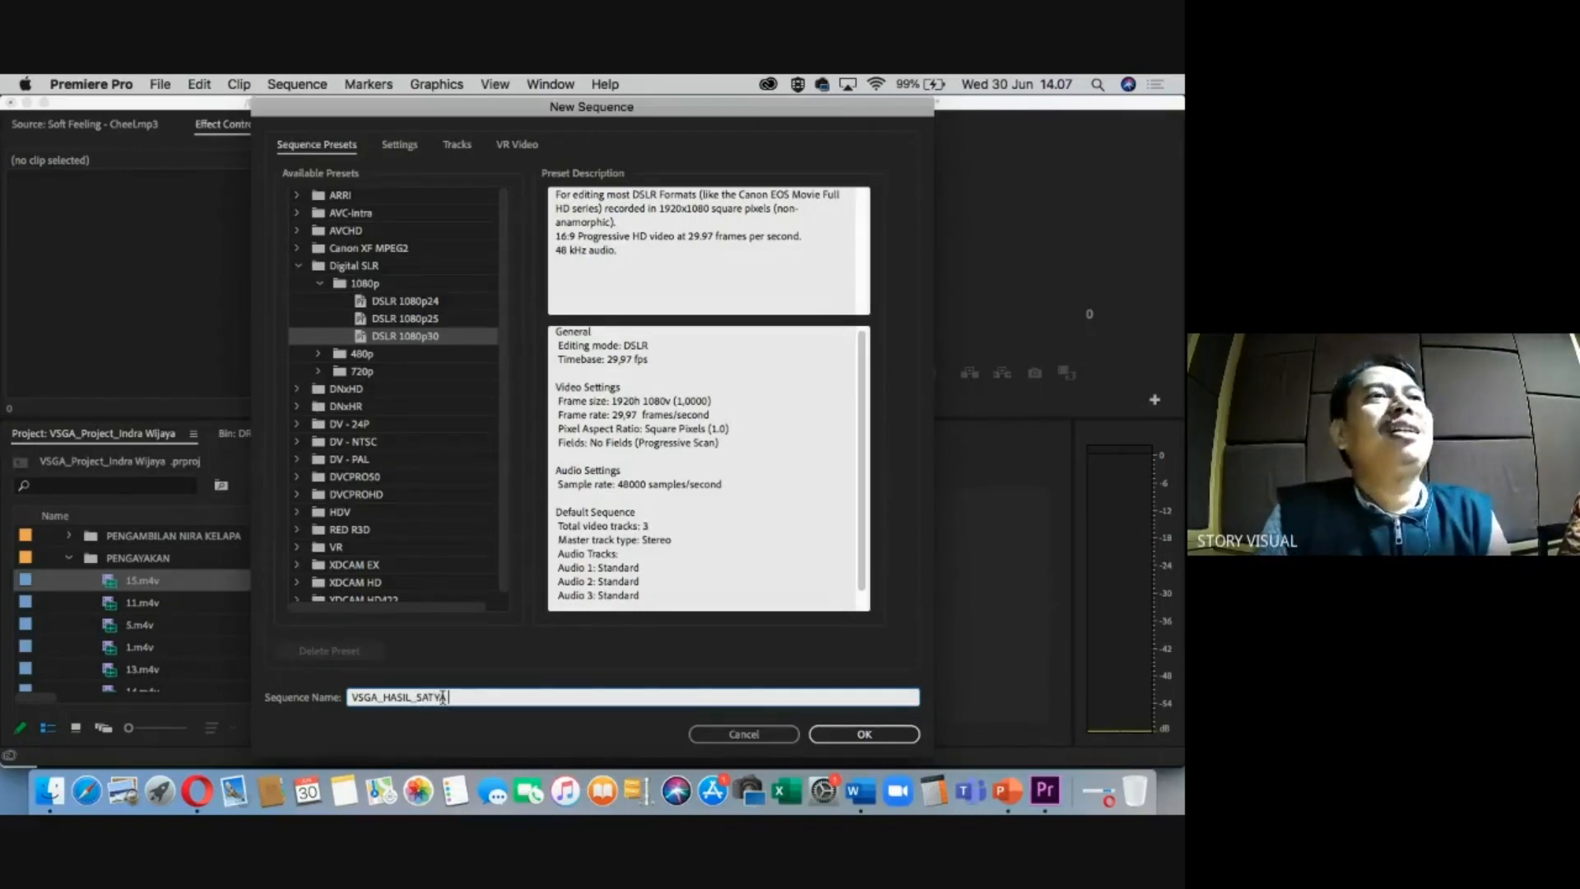
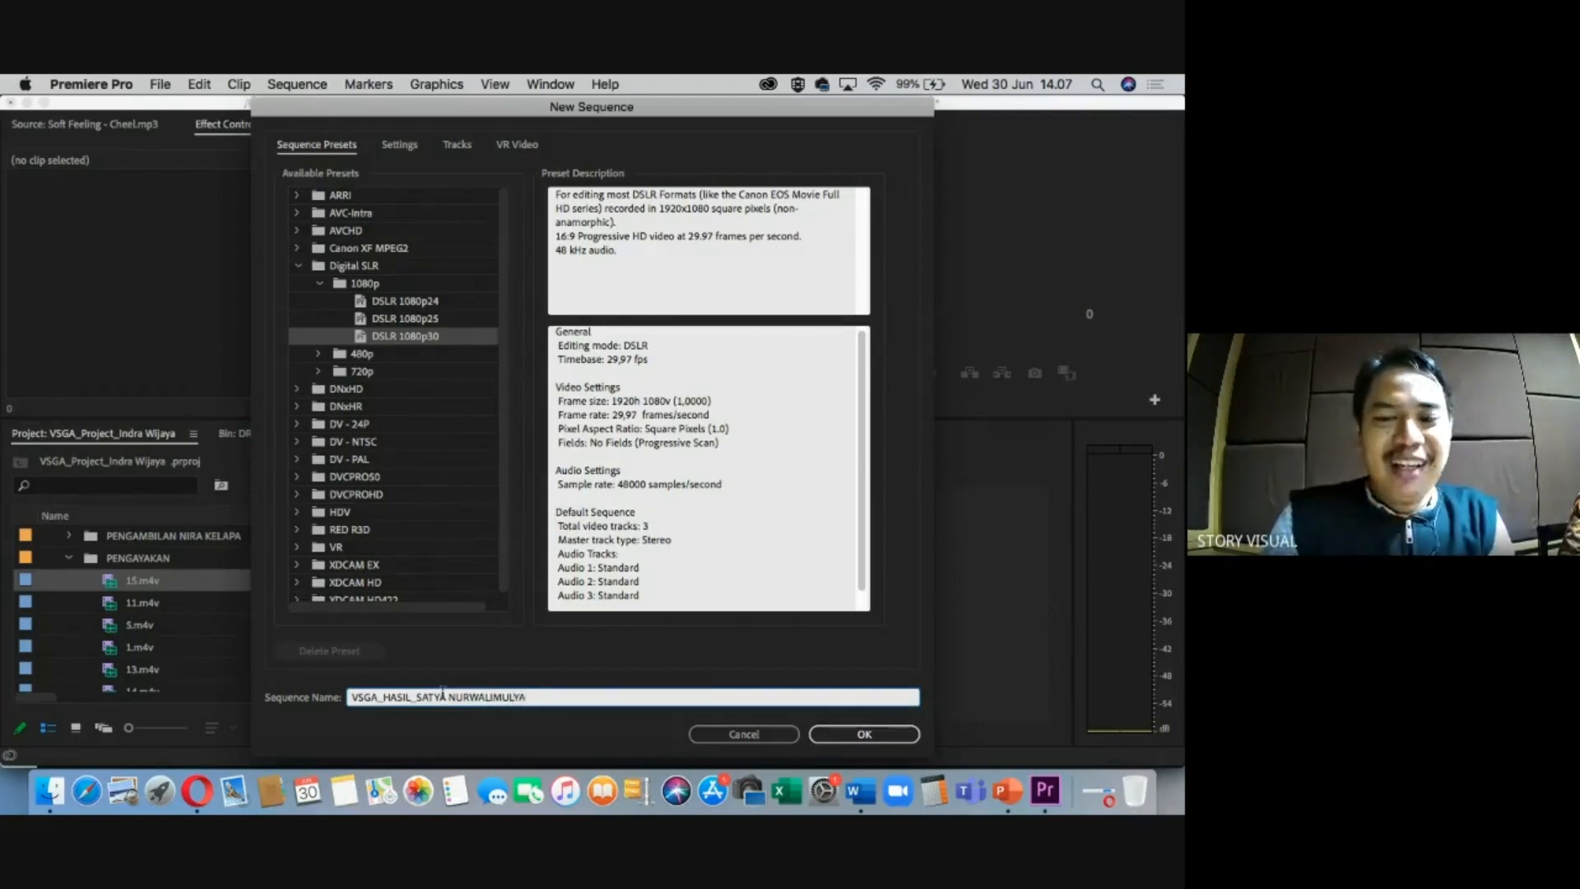
# Review the sequence's Settings and Tracks tabs and fix the spacing in its name.
pyautogui.click(420, 148)
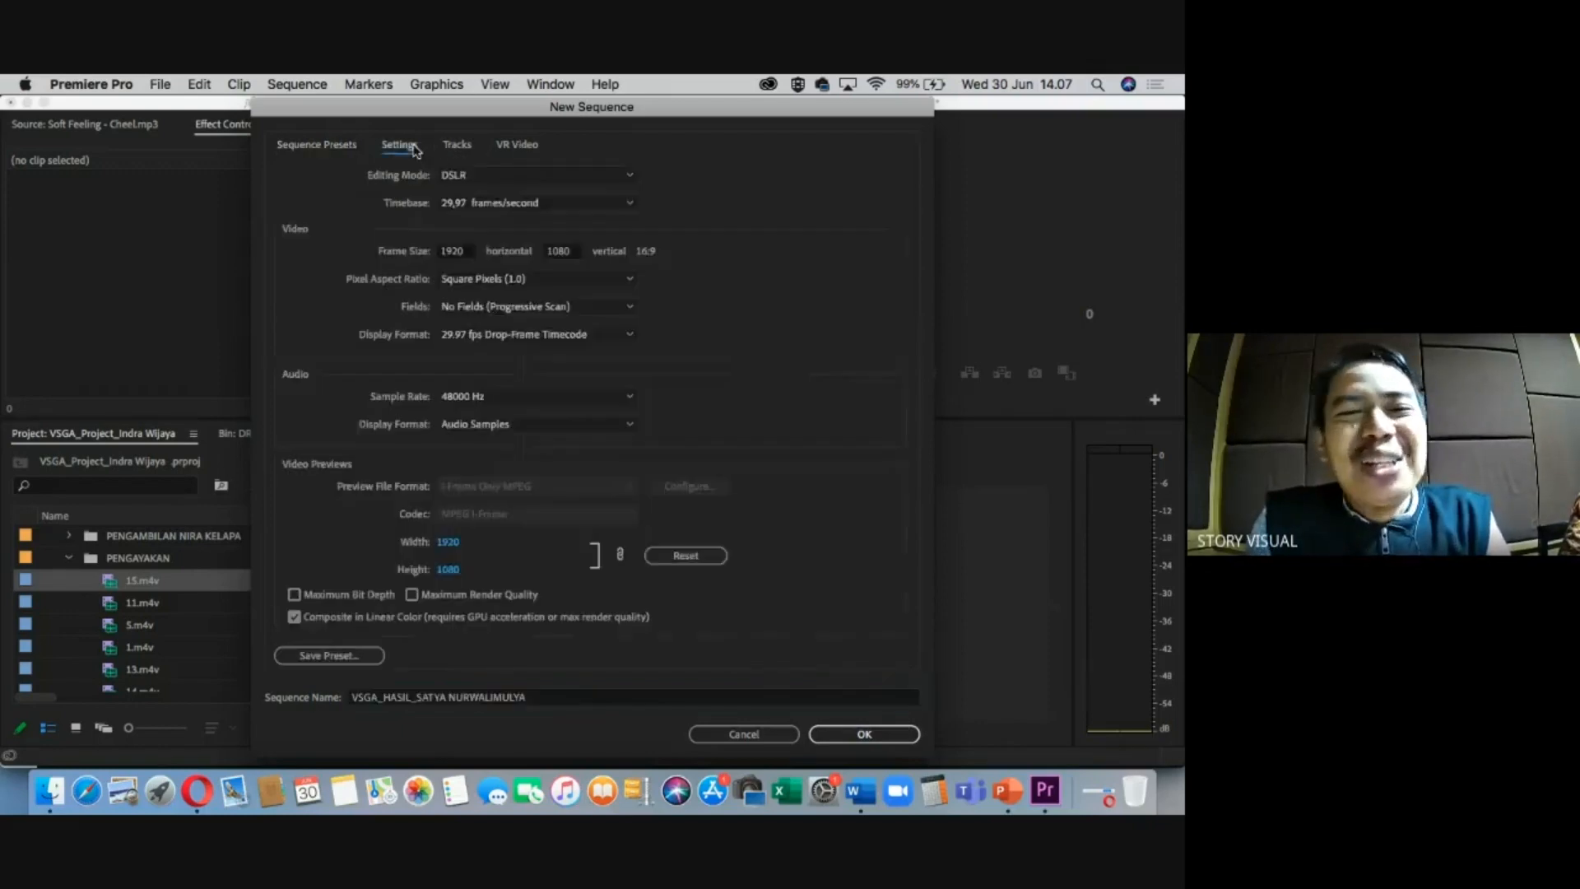
pyautogui.click(459, 147)
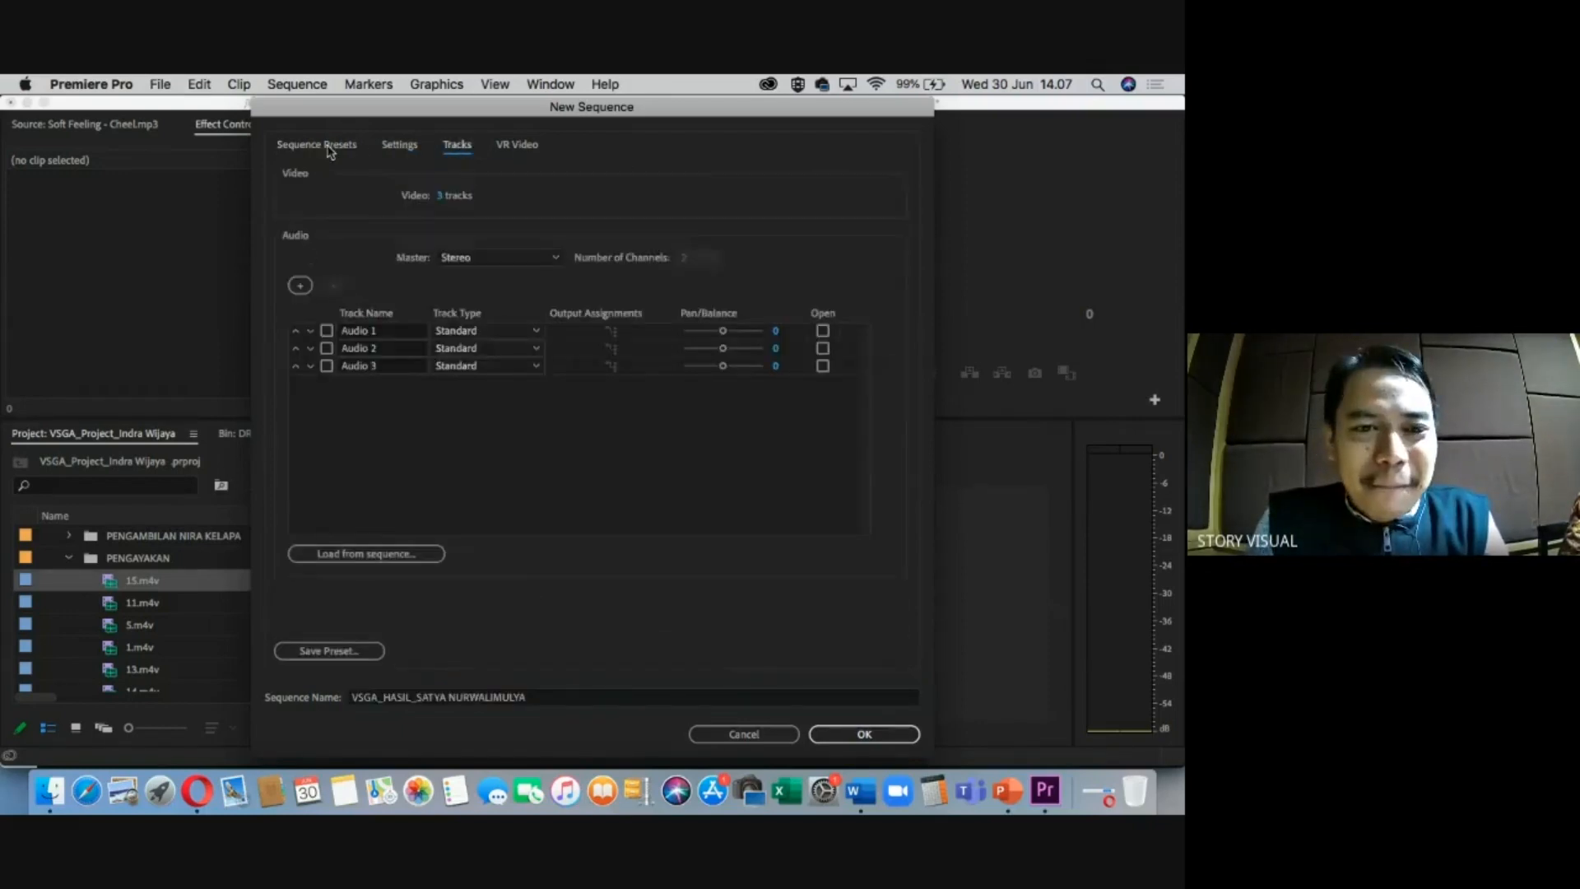
pyautogui.click(330, 151)
pyautogui.click(422, 698)
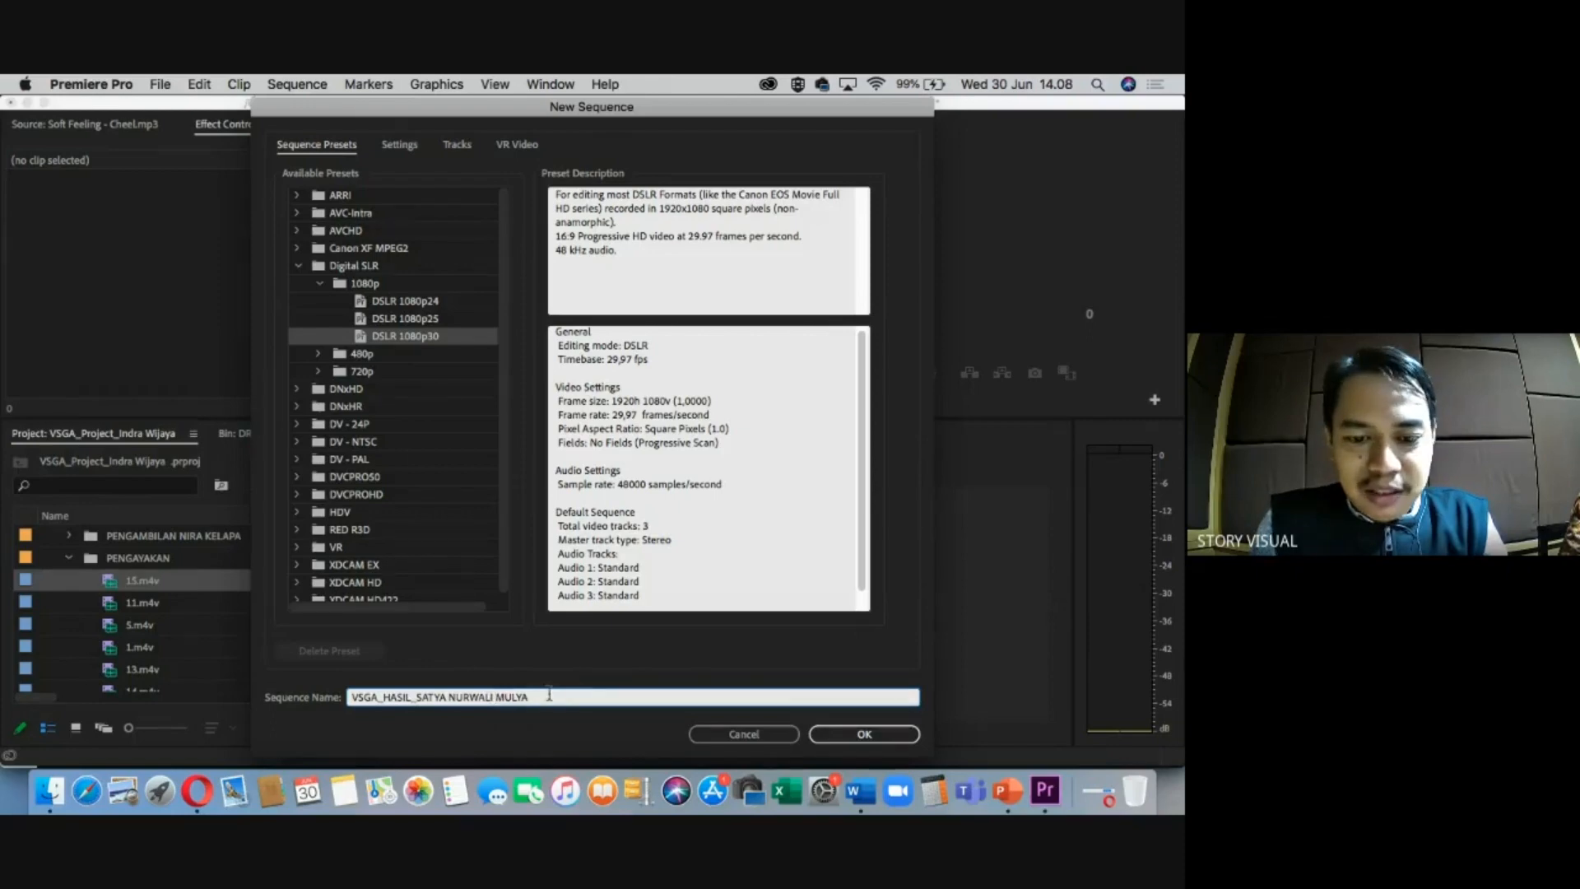
# Create the 1920x1080 29,97 fps sequence and move its playhead to 00;00;00;00.
pyautogui.click(831, 733)
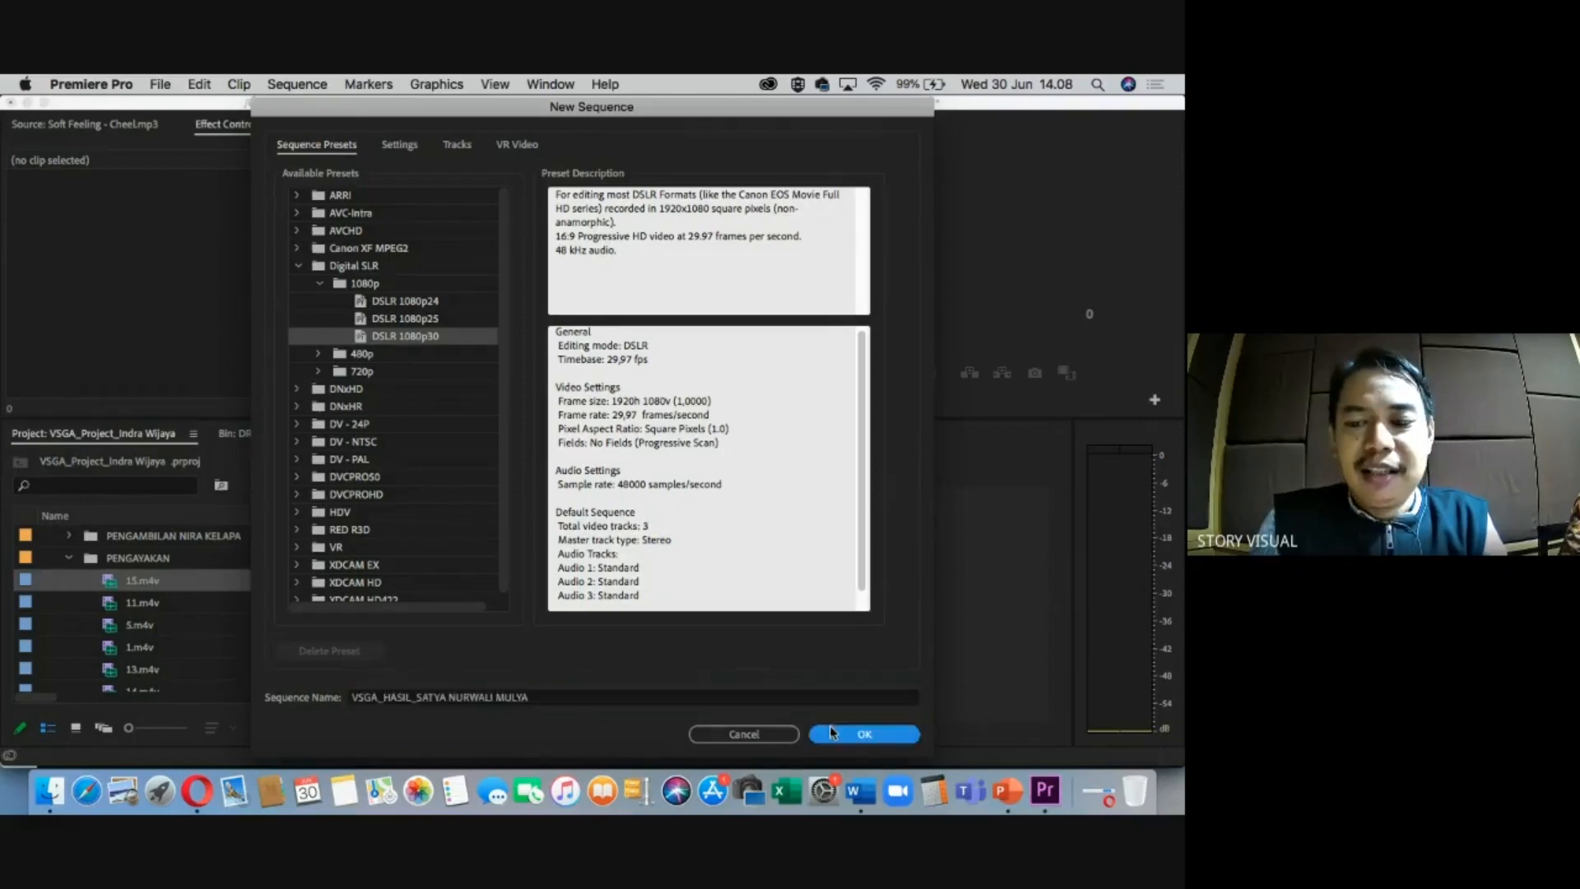
pyautogui.click(620, 484)
pyautogui.moveTo(621, 486); pyautogui.dragTo(608, 485)
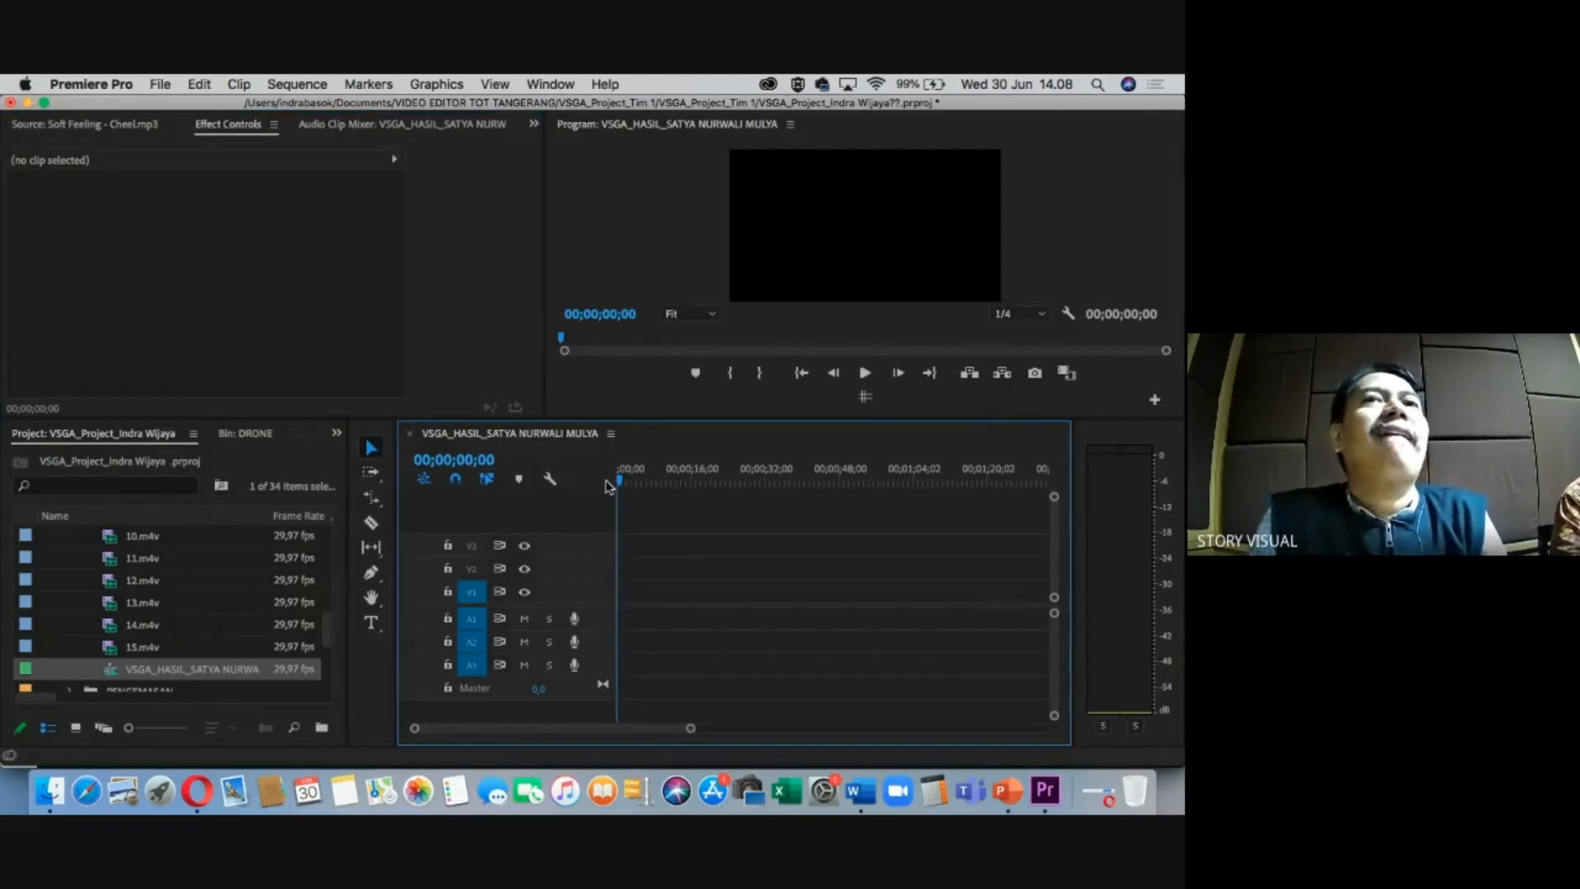
pyautogui.click(859, 790)
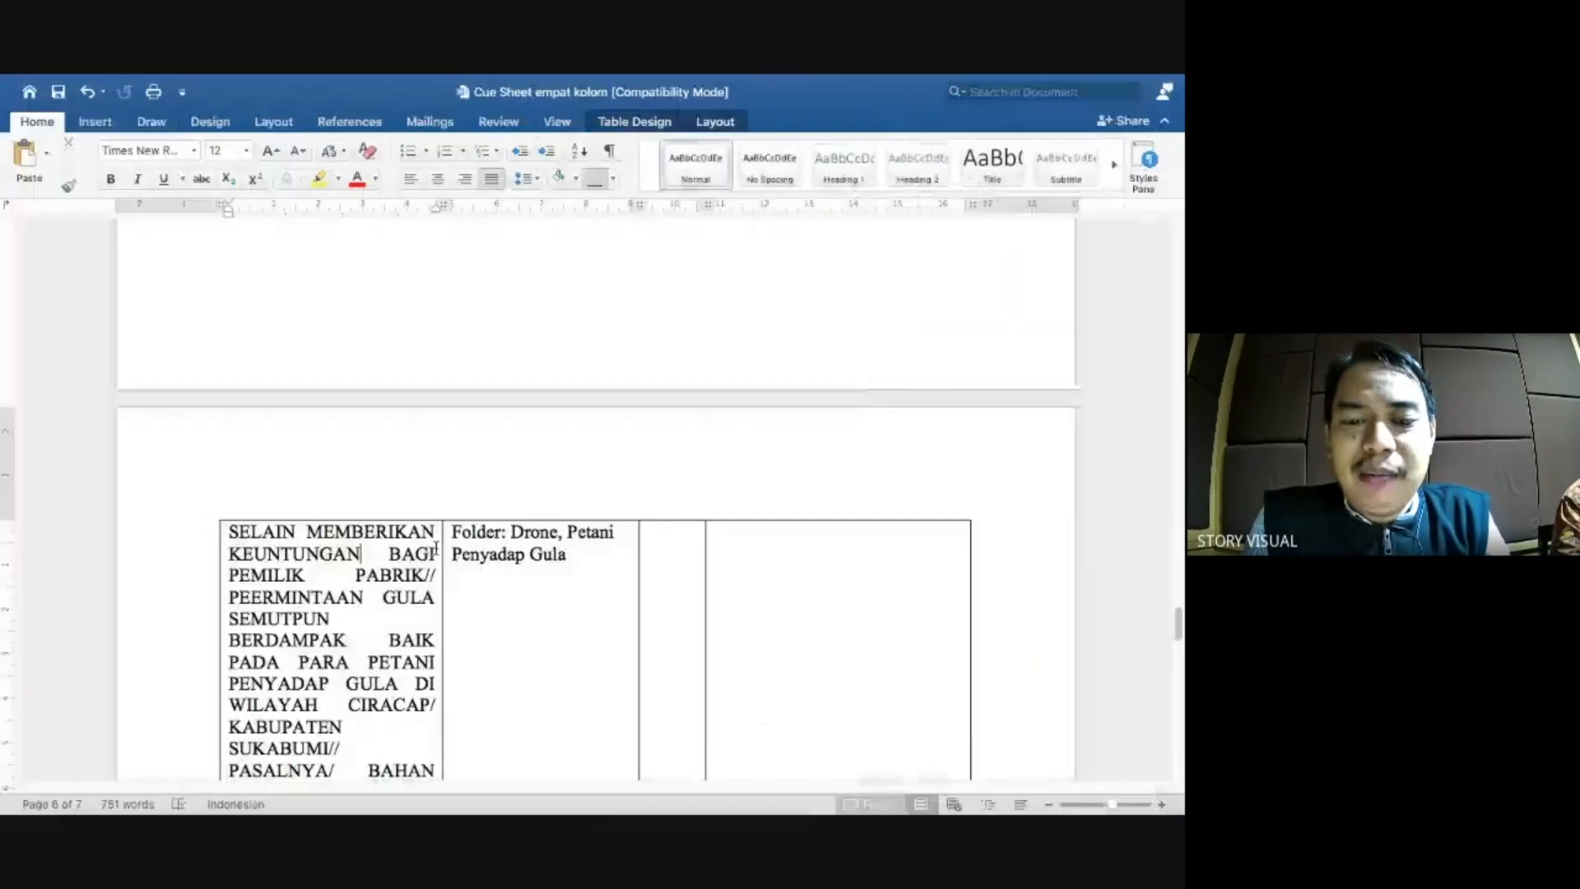
pyautogui.scroll(-10, 435, 522)
pyautogui.scroll(10, 435, 522)
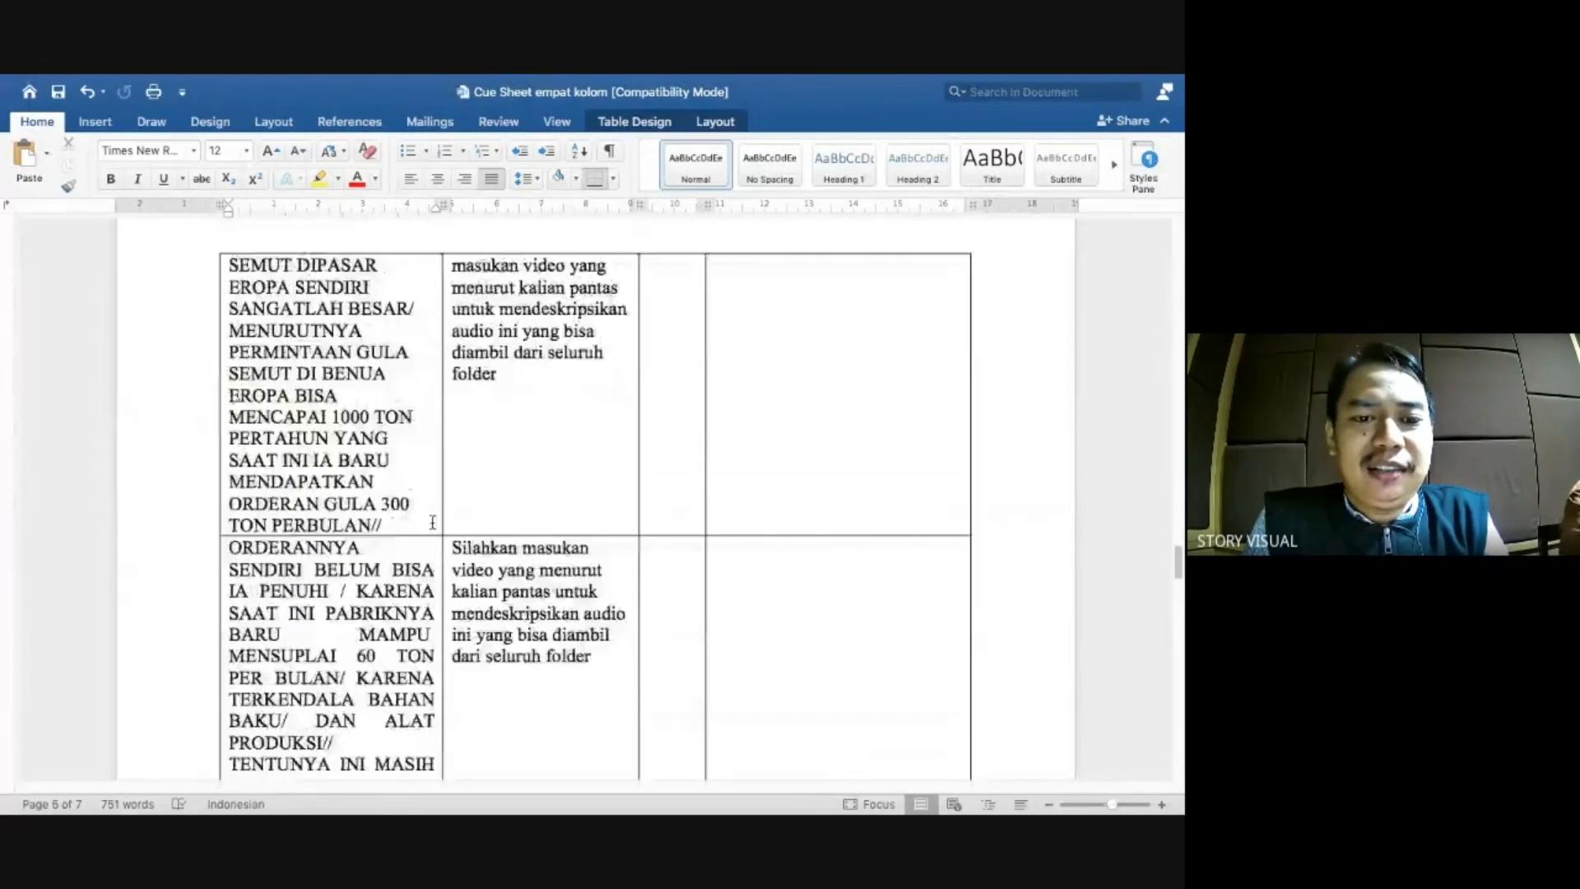
pyautogui.scroll(15, 429, 521)
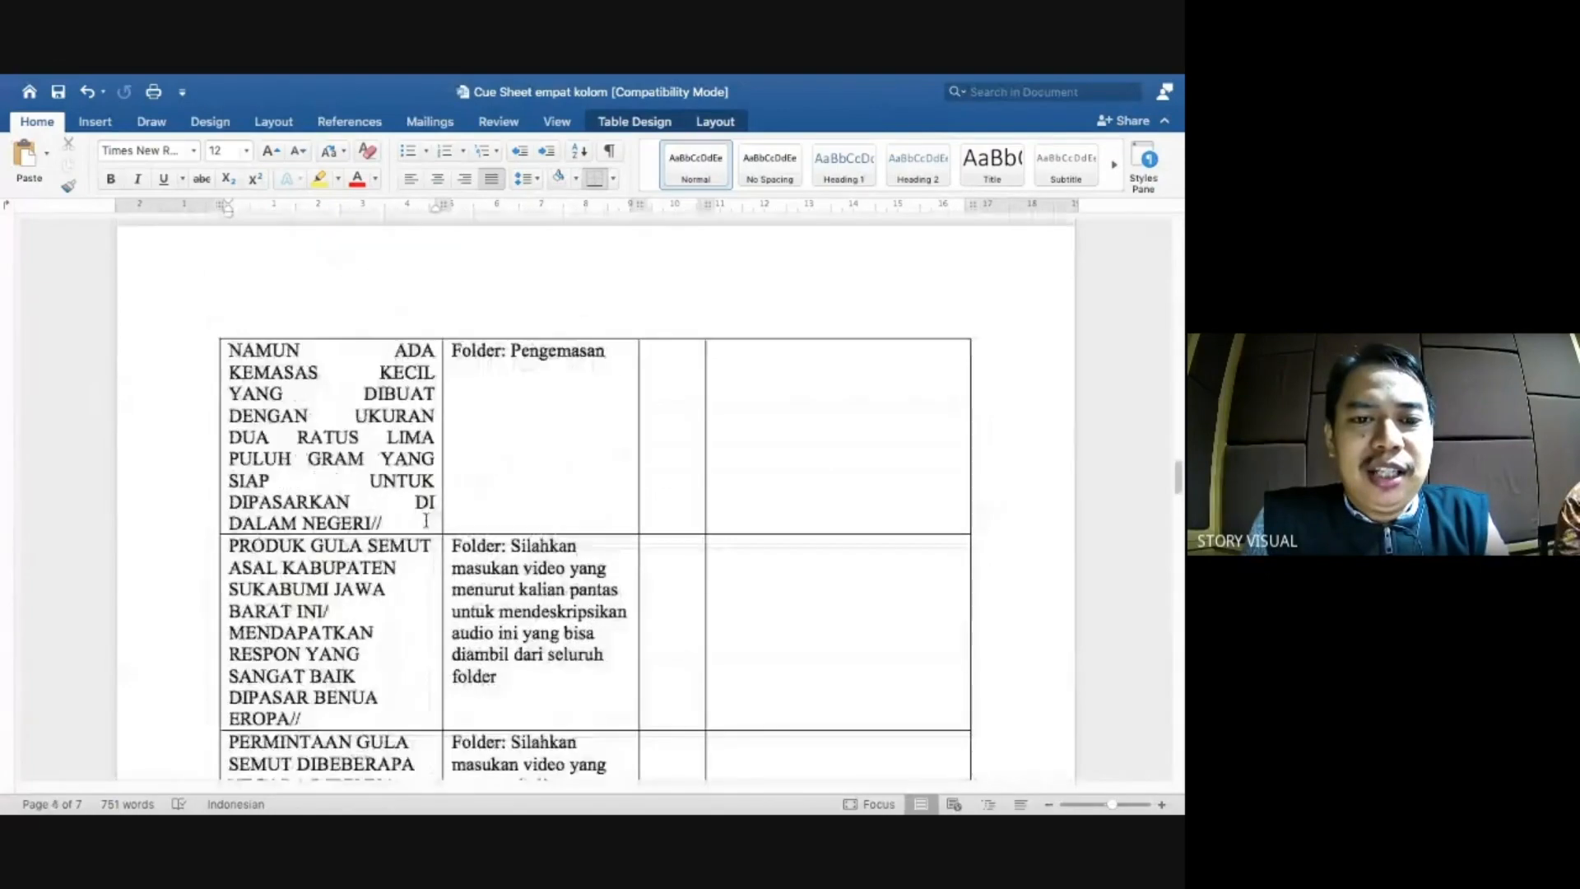
pyautogui.scroll(15, 424, 522)
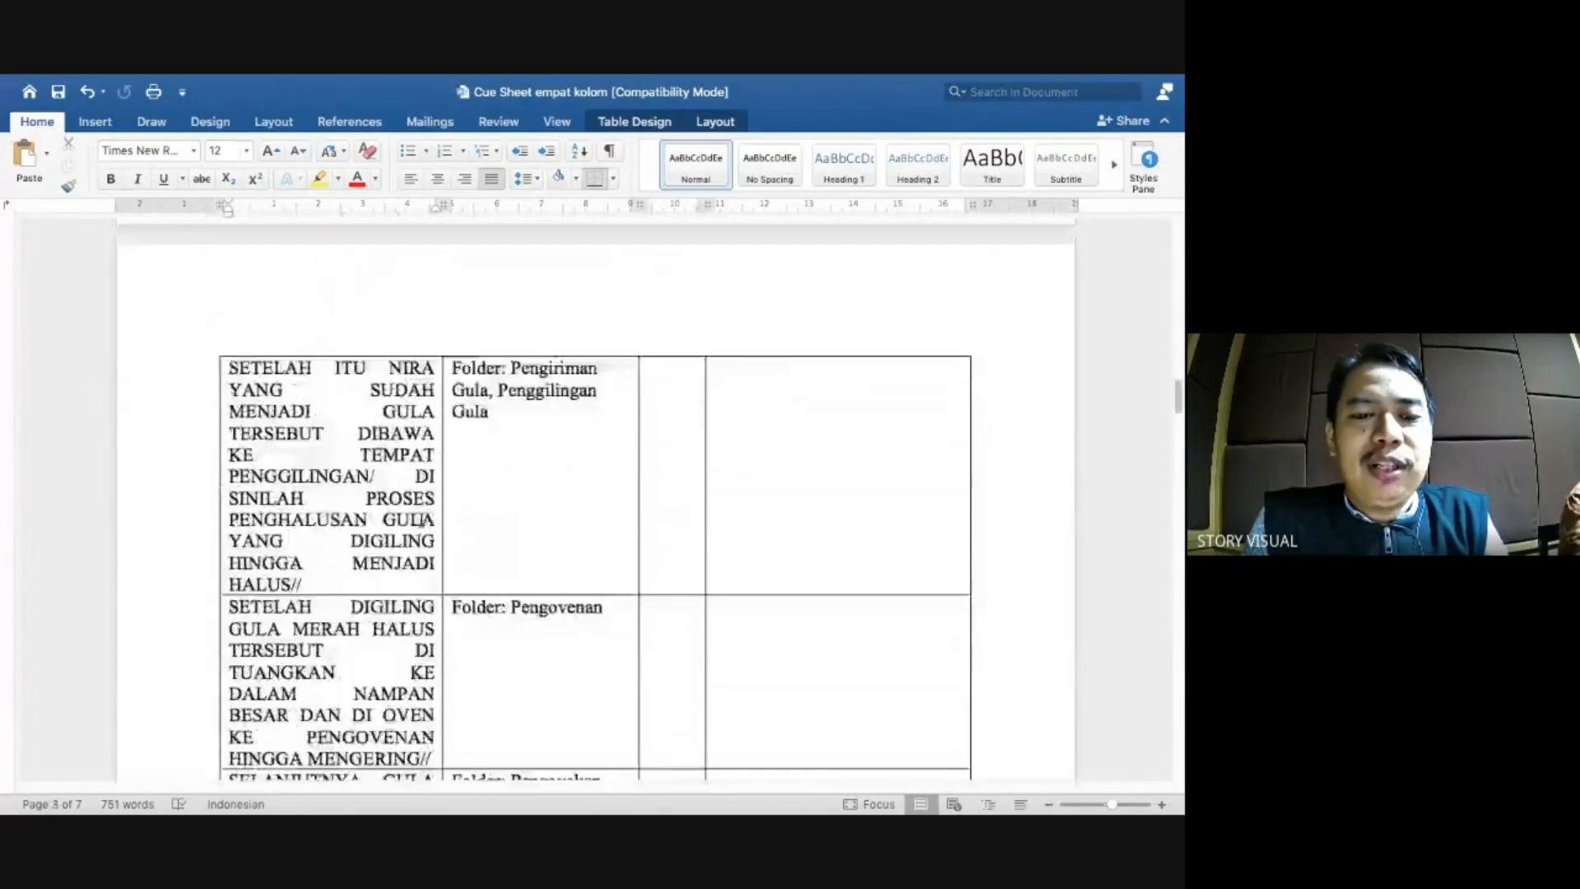
pyautogui.scroll(15, 421, 521)
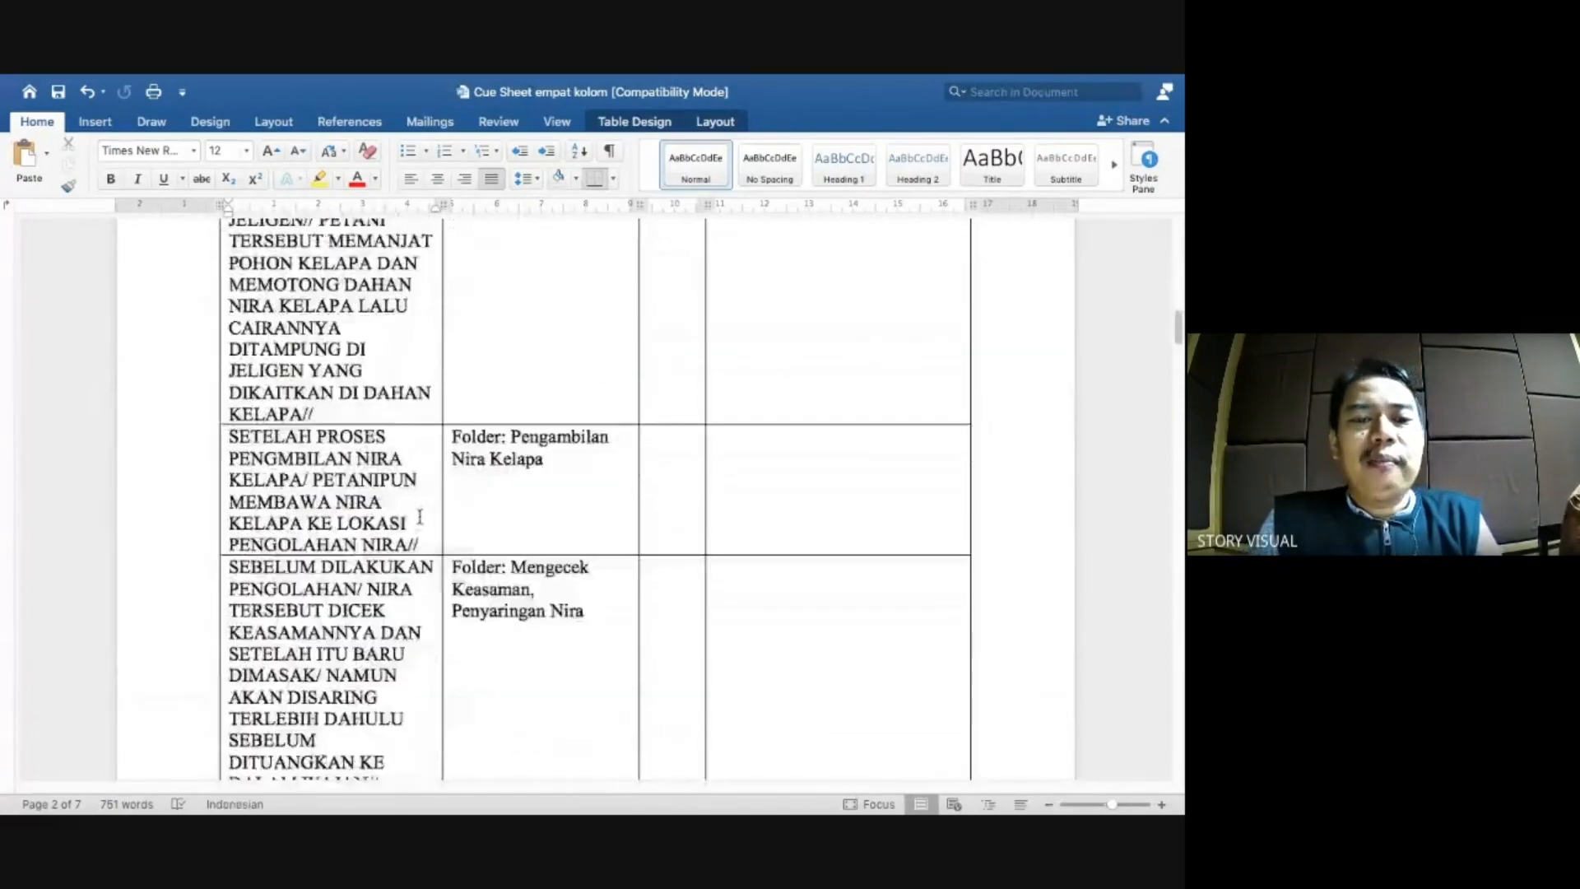
pyautogui.scroll(15, 420, 516)
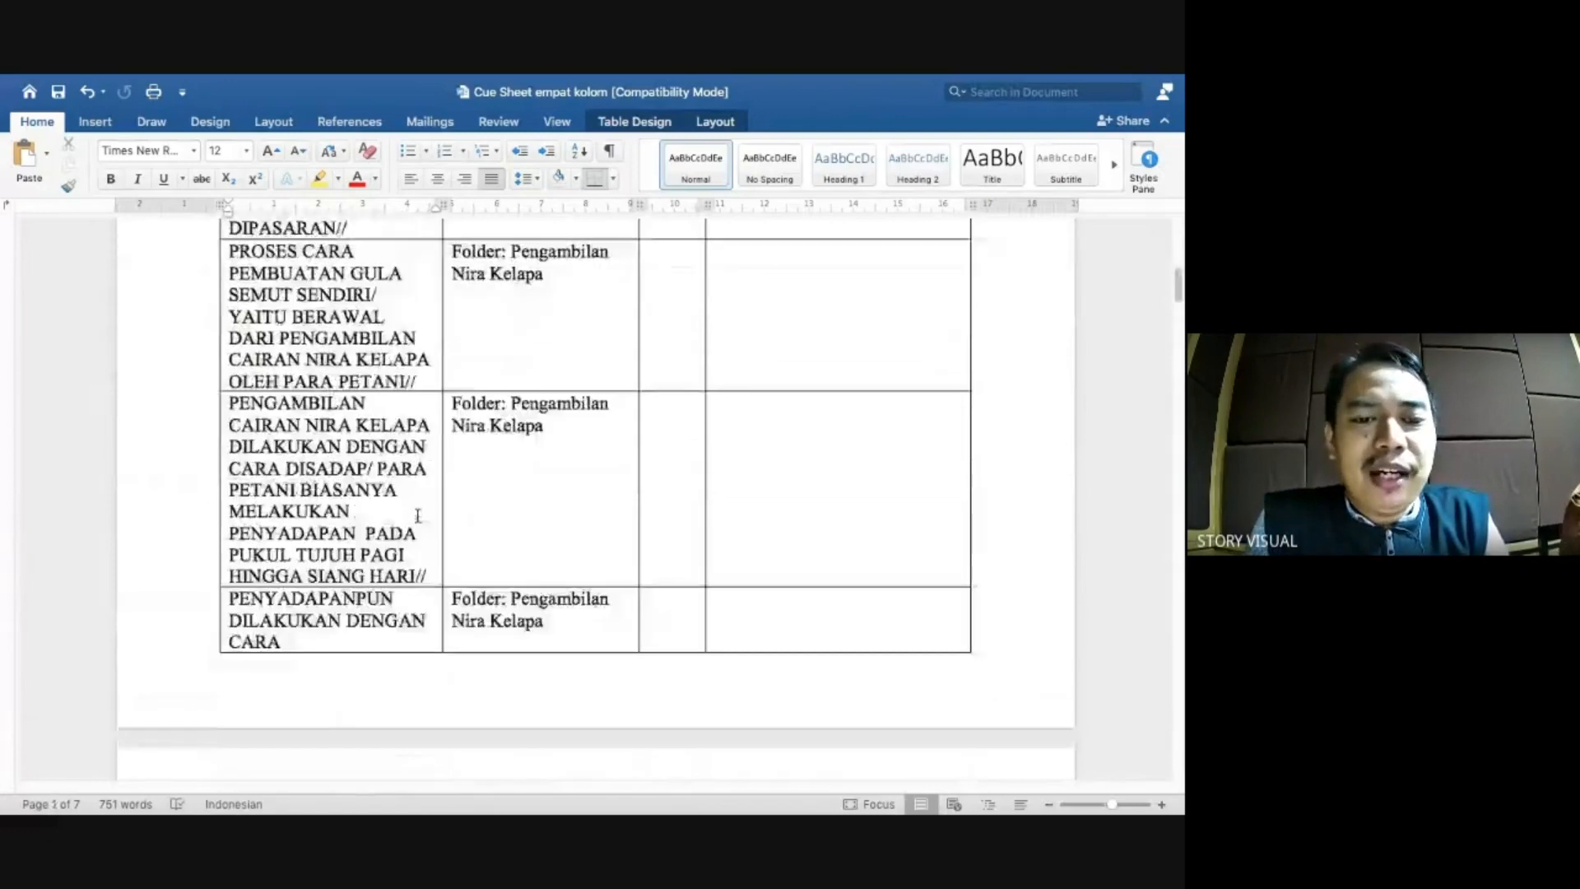
pyautogui.scroll(10, 417, 516)
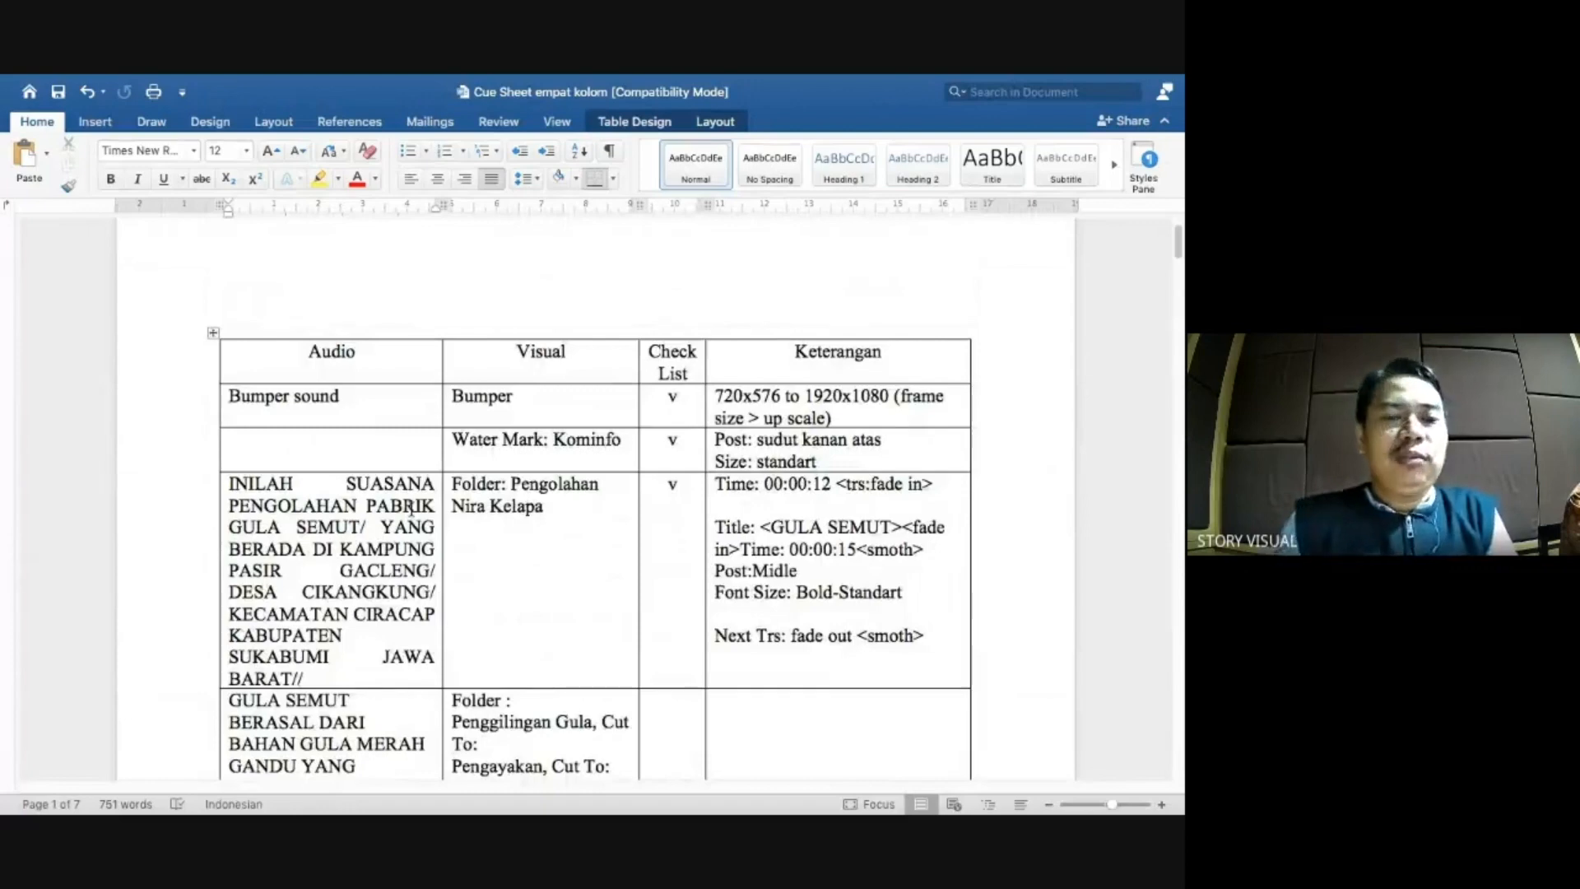
pyautogui.scroll(-1, 368, 389)
pyautogui.click(370, 361)
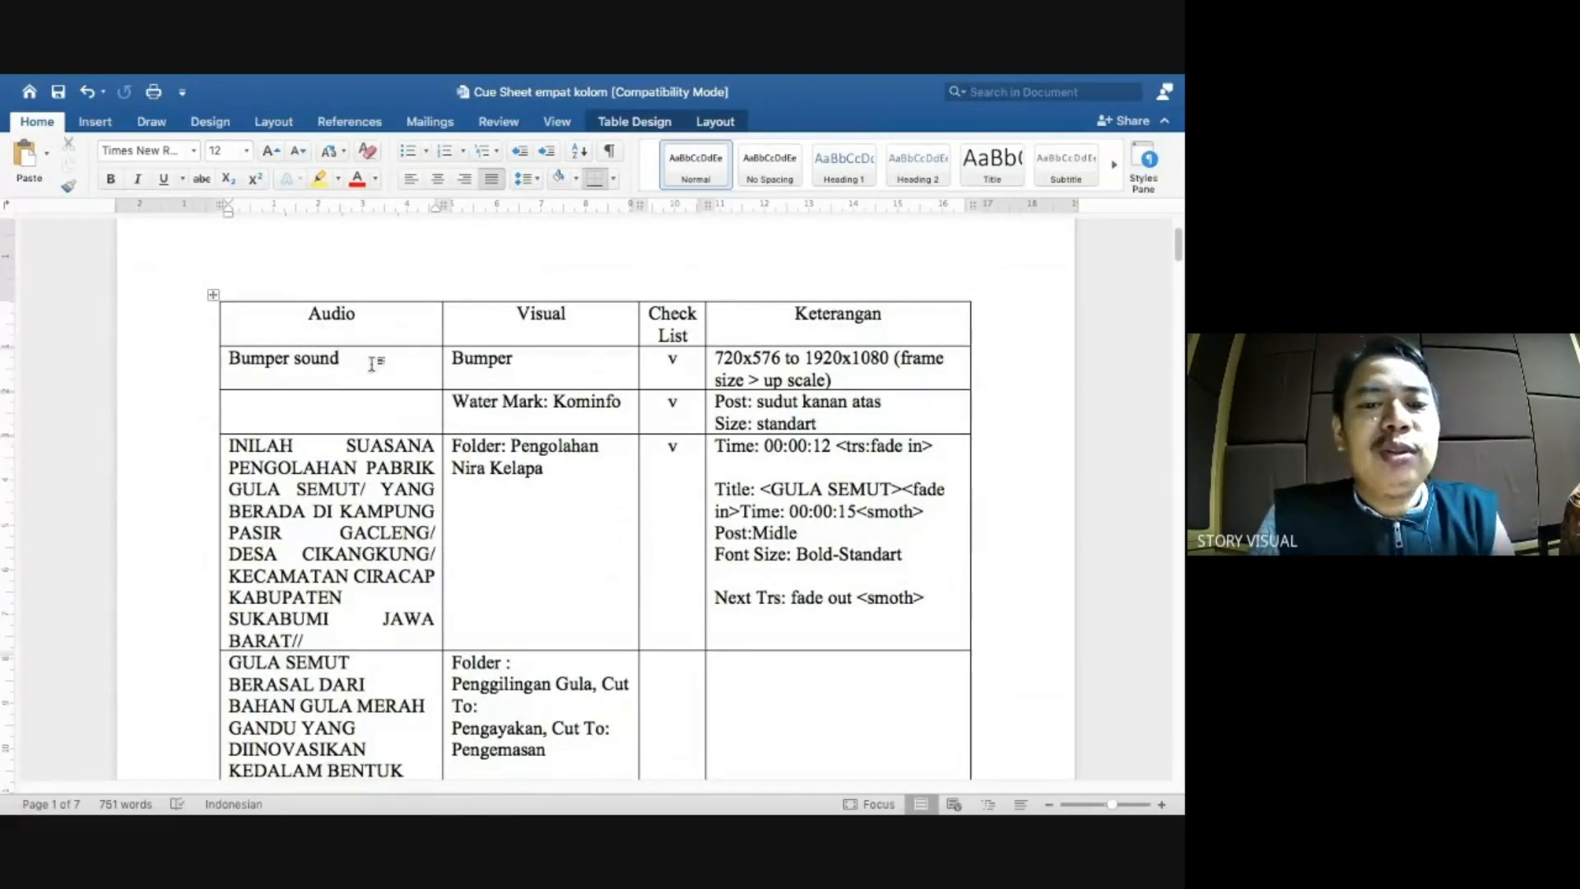
pyautogui.moveTo(515, 359); pyautogui.dragTo(455, 369)
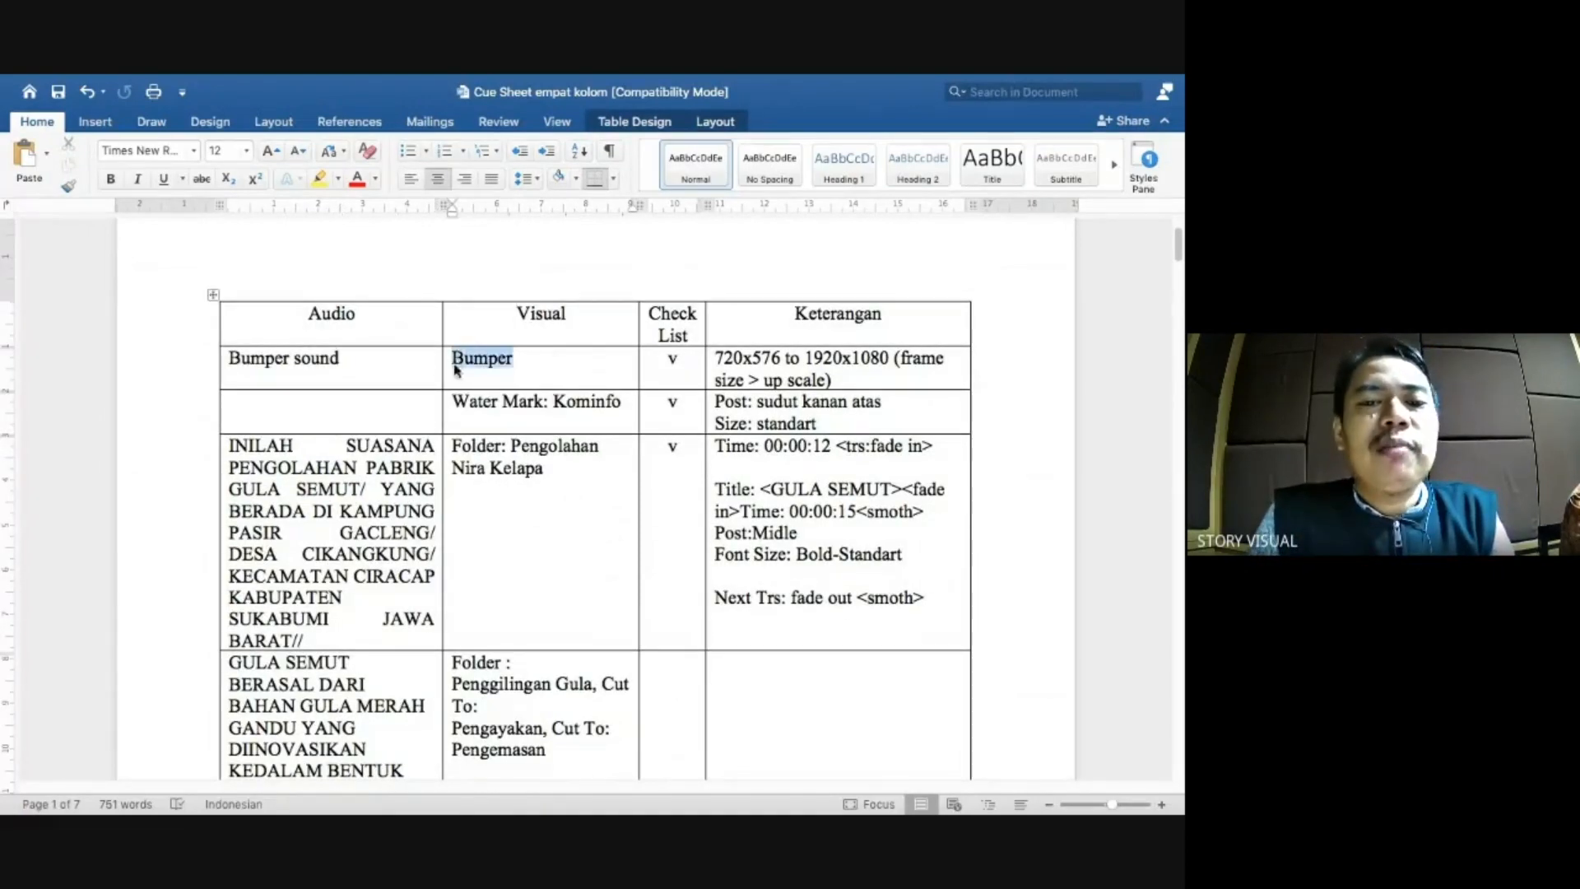
pyautogui.click(398, 360)
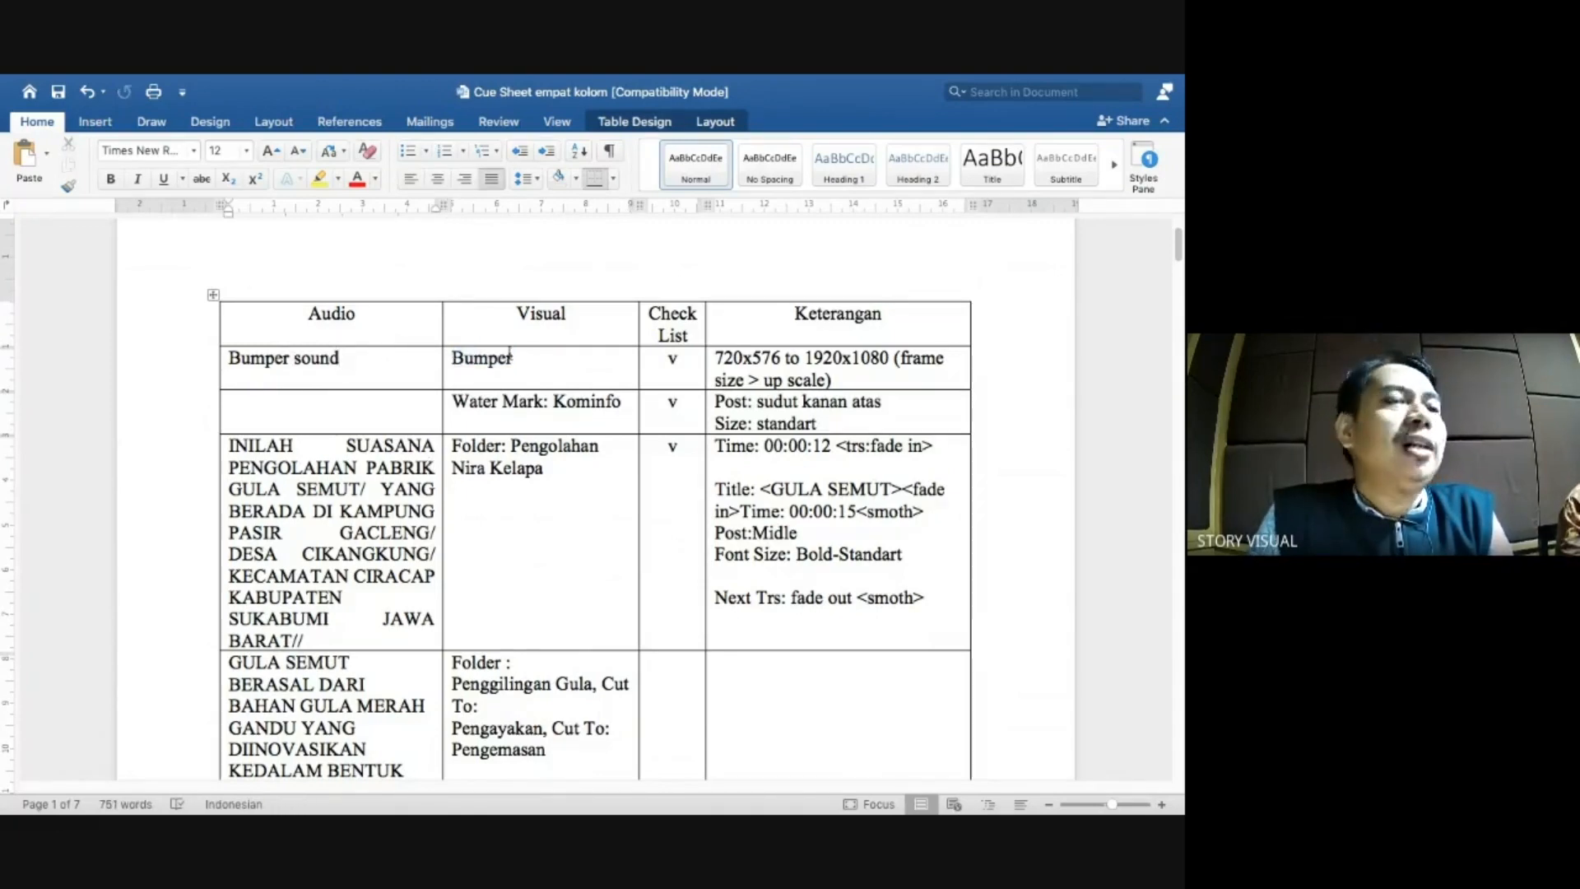
pyautogui.moveTo(465, 348); pyautogui.dragTo(306, 354)
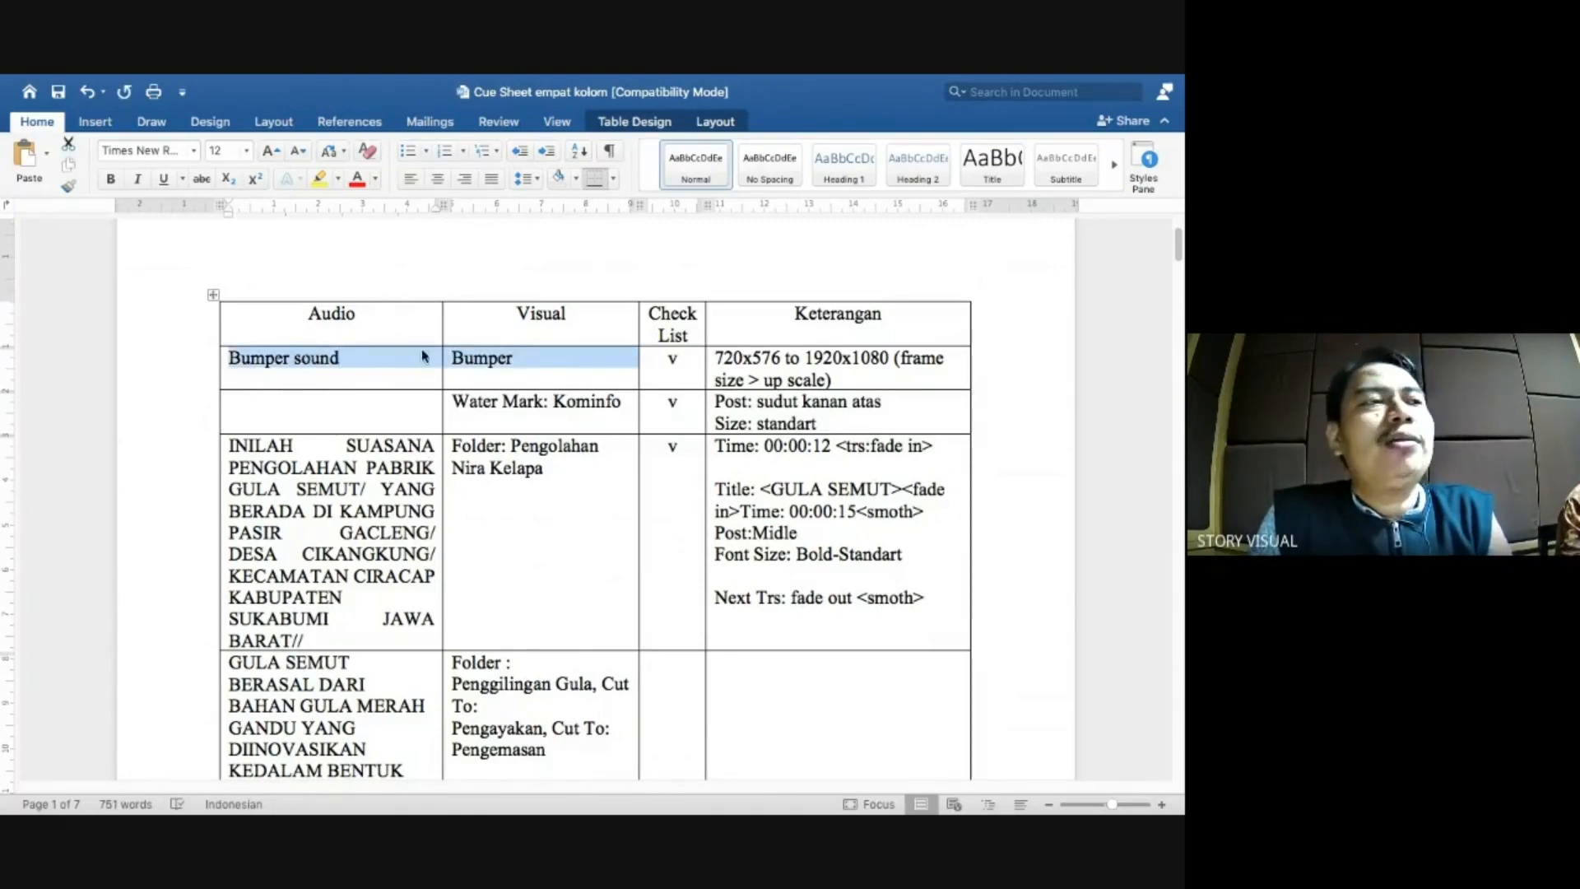
pyautogui.click(534, 357)
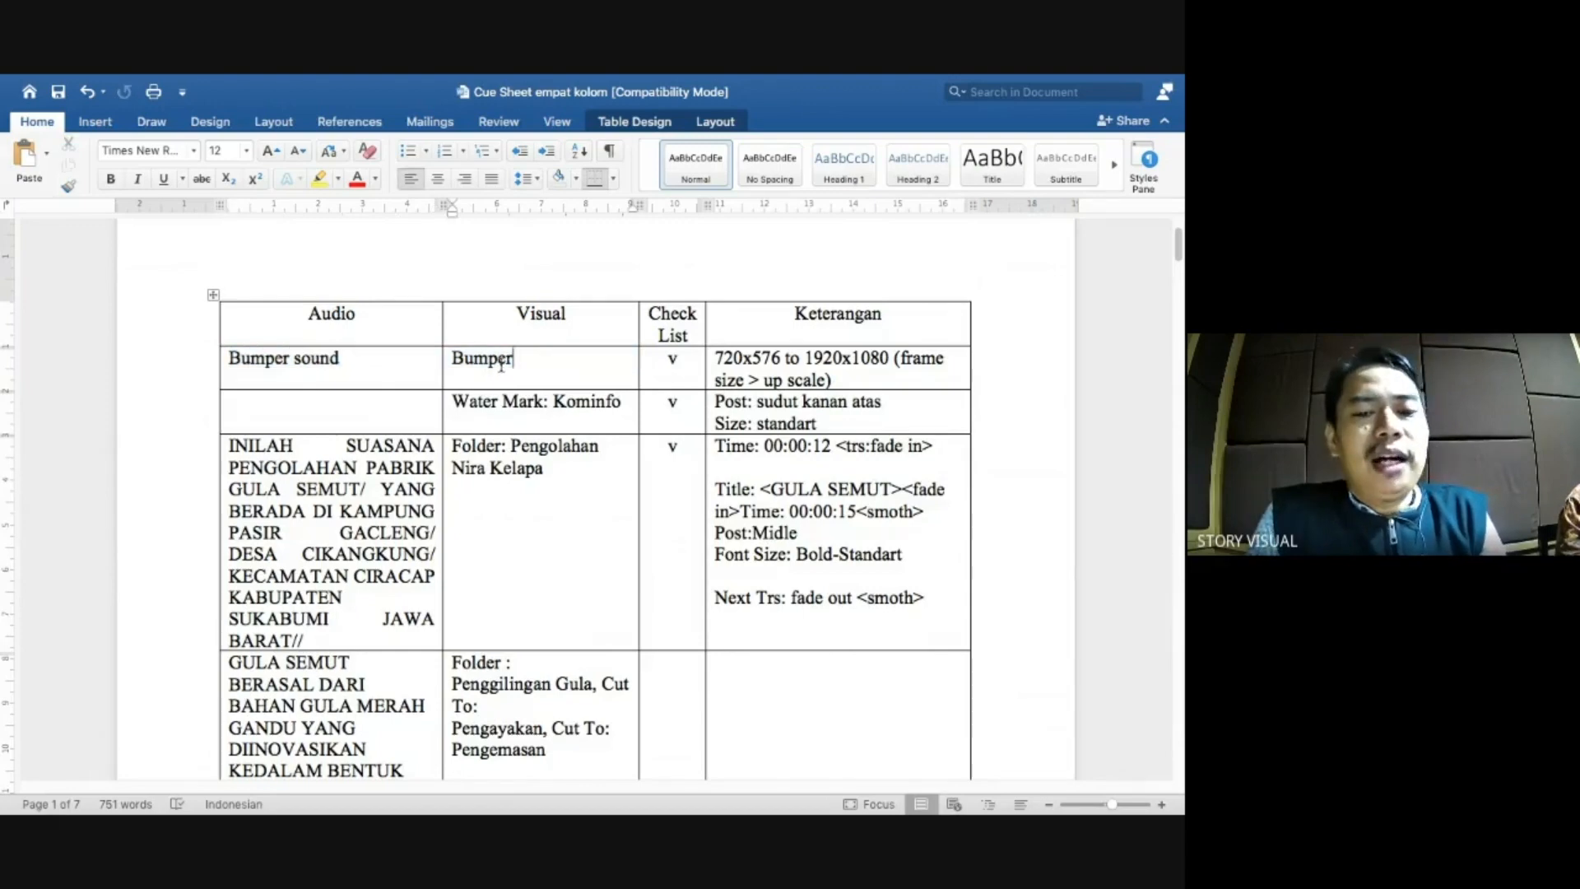
# Back in Premiere, collapse AUDIO and expand VIDEO > BUMPER to select the bumper clip.
pyautogui.press('super+Tab')
pyautogui.scroll(3, 102, 632)
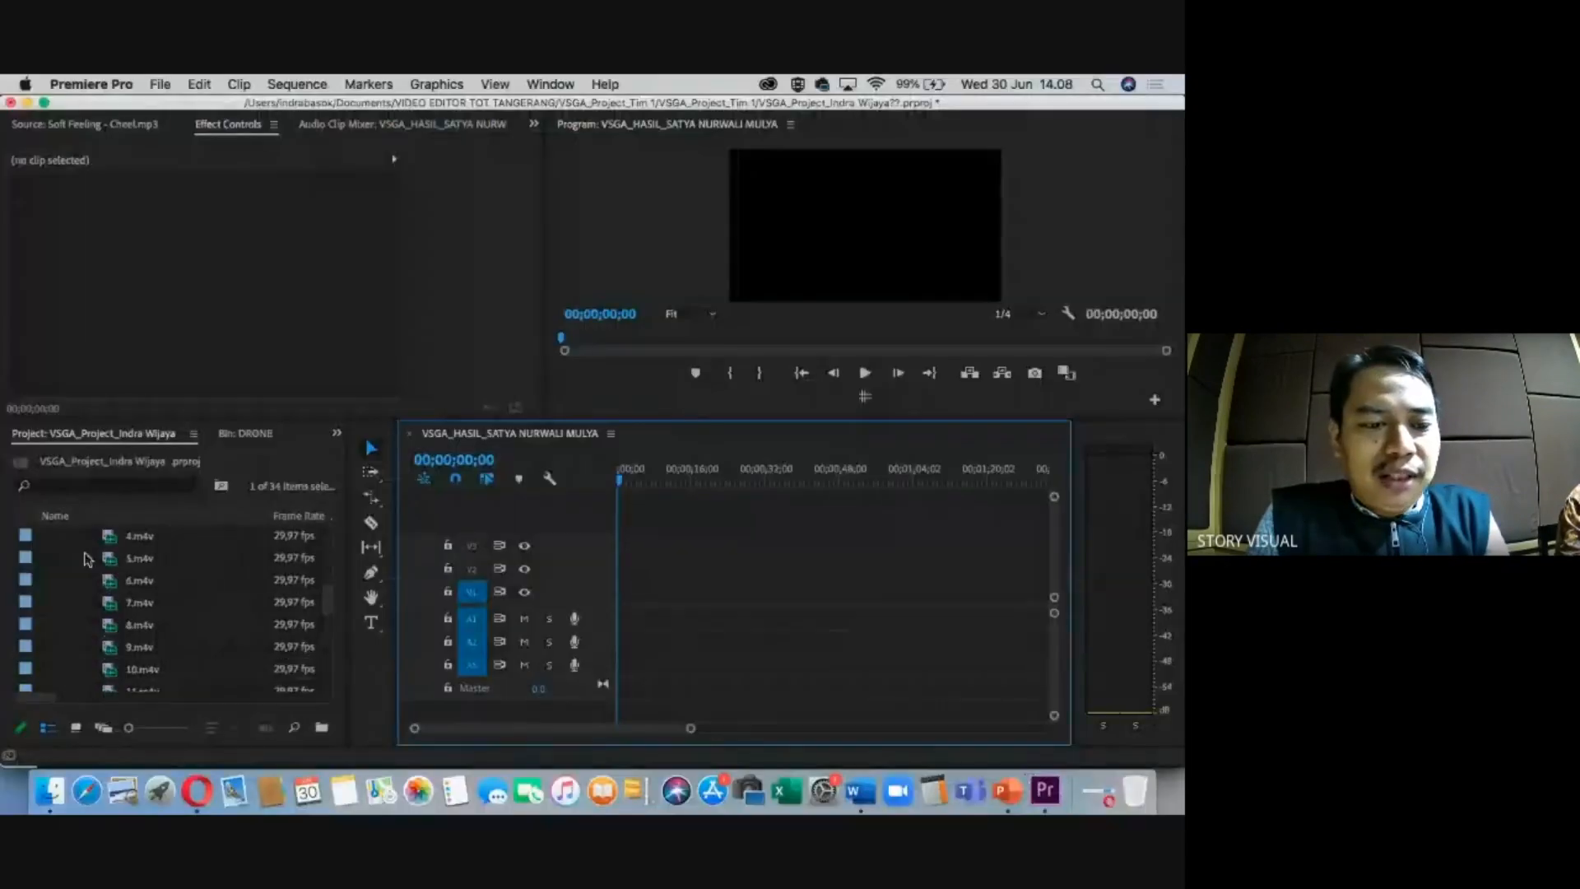
pyautogui.scroll(5, 65, 568)
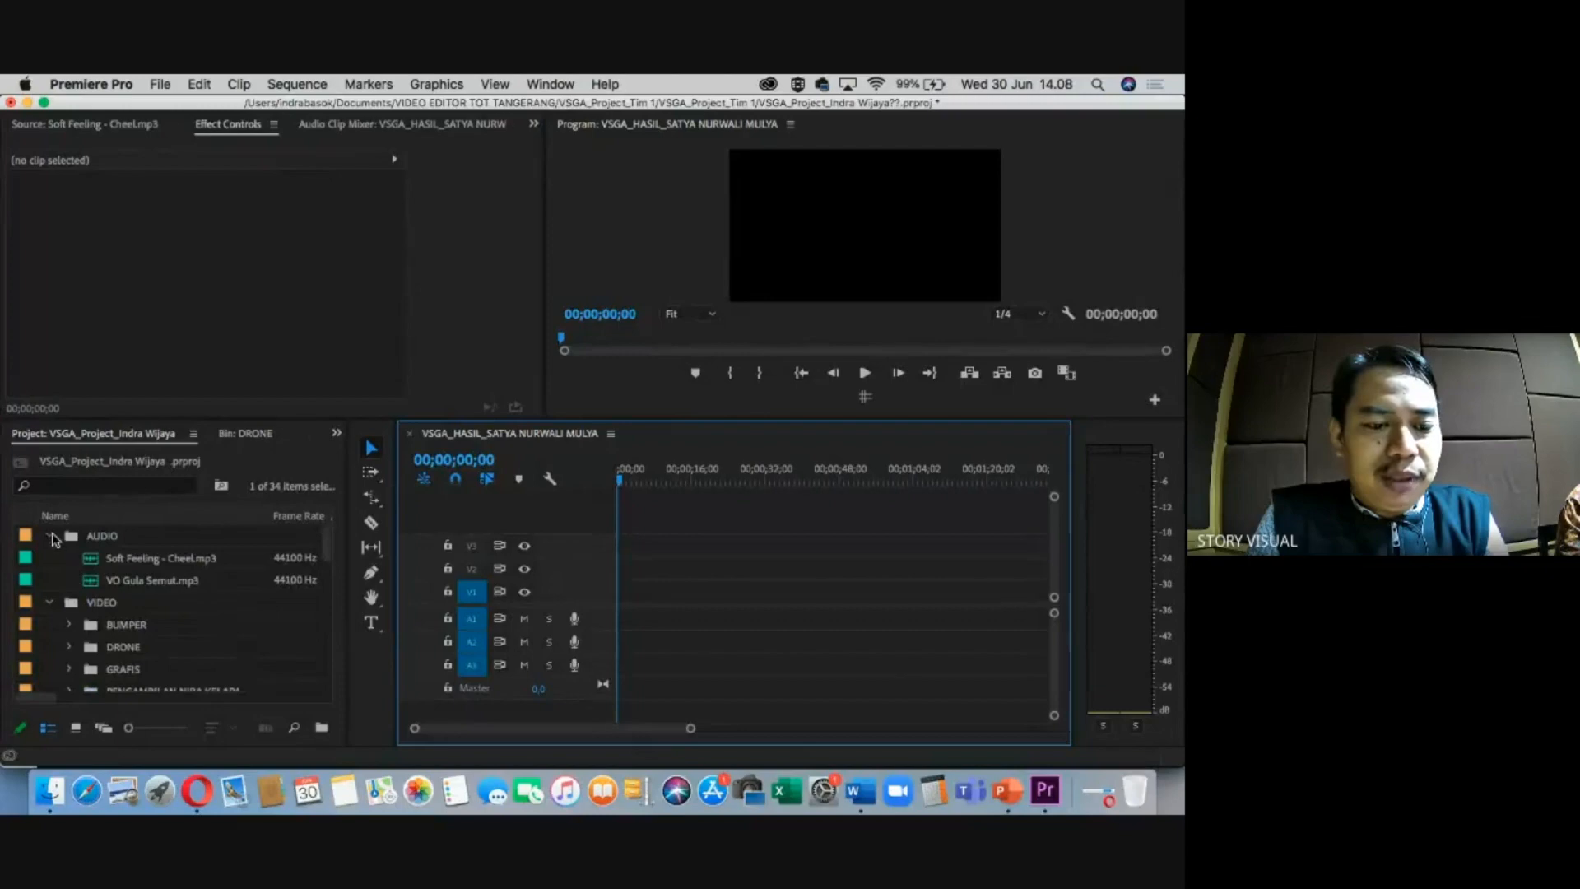
pyautogui.click(51, 536)
pyautogui.click(89, 580)
pyautogui.click(69, 581)
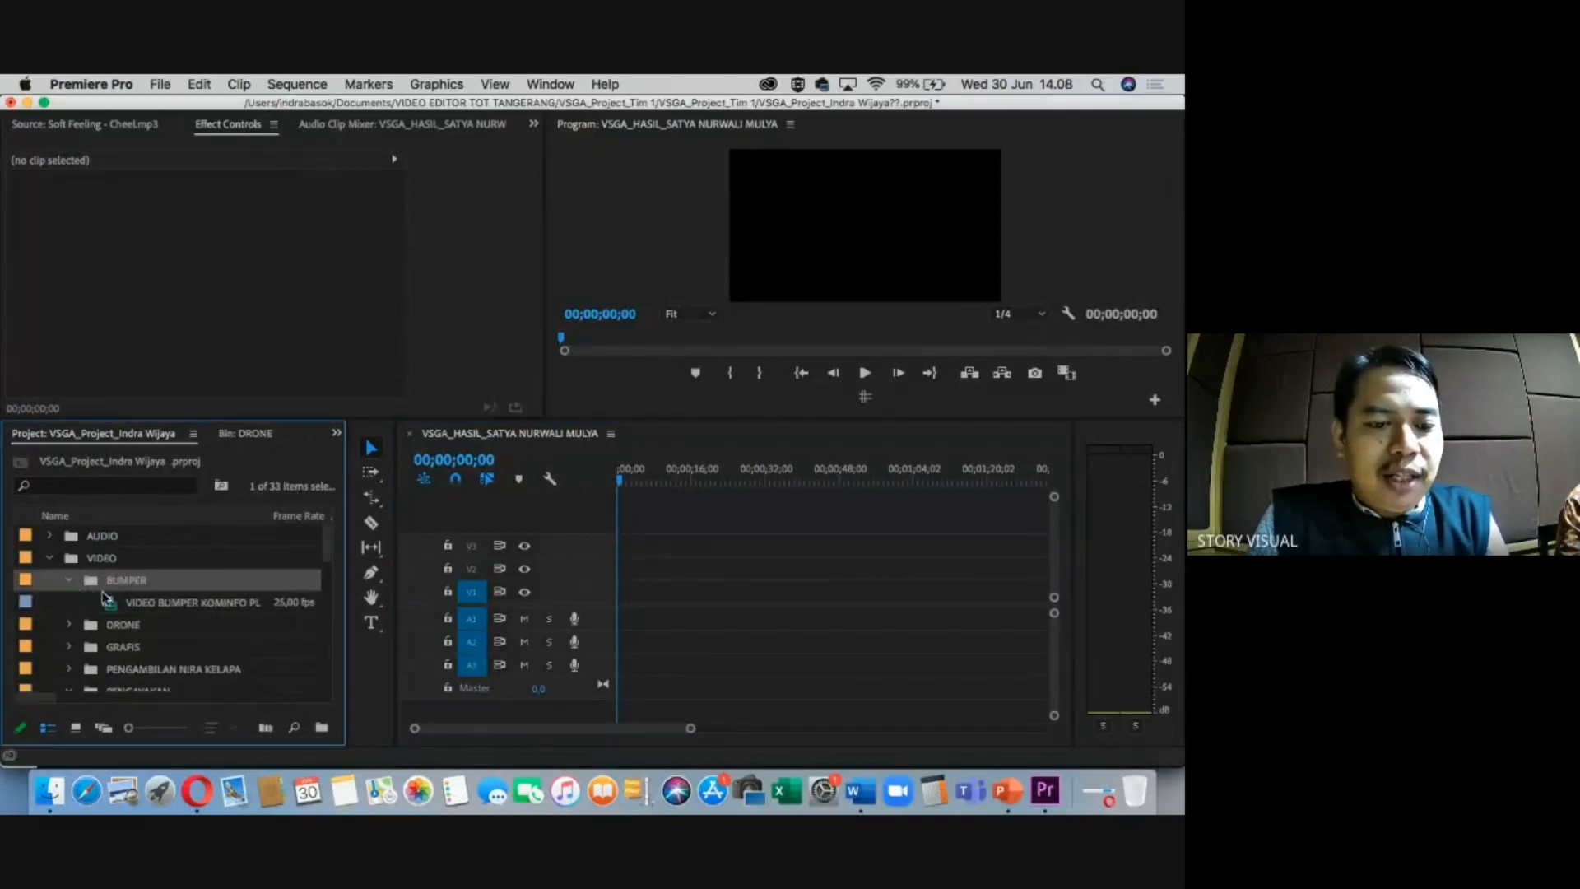
pyautogui.click(128, 607)
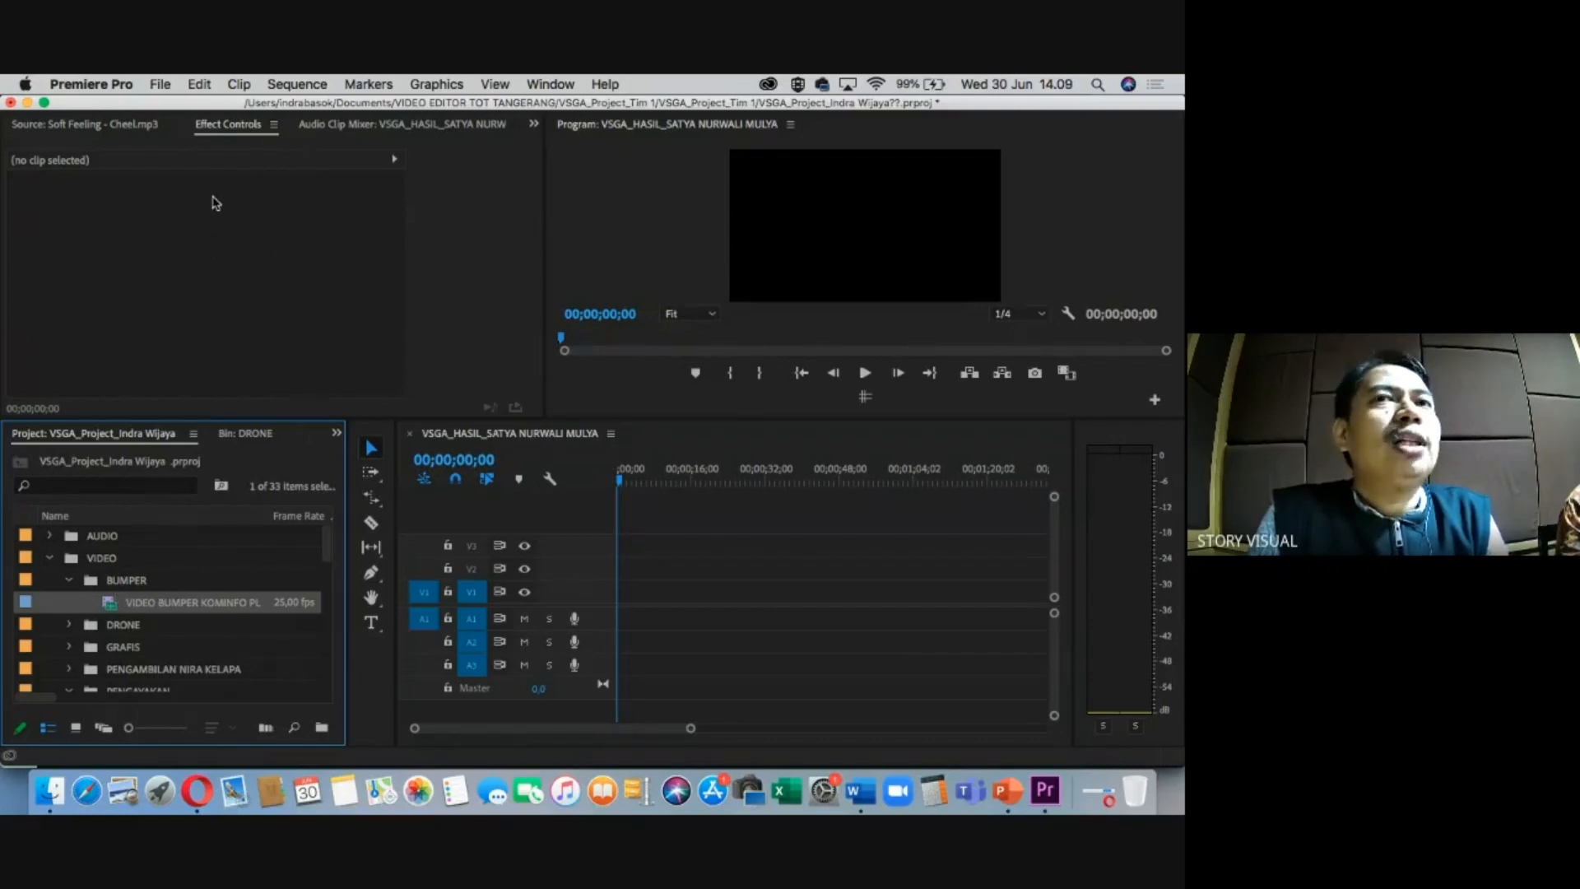
# Preview VIDEO BUMPER KOMINFO PLUS VSGA.mp4 at the KOMINFO logo, checking its waveform and picture.
pyautogui.click(208, 158)
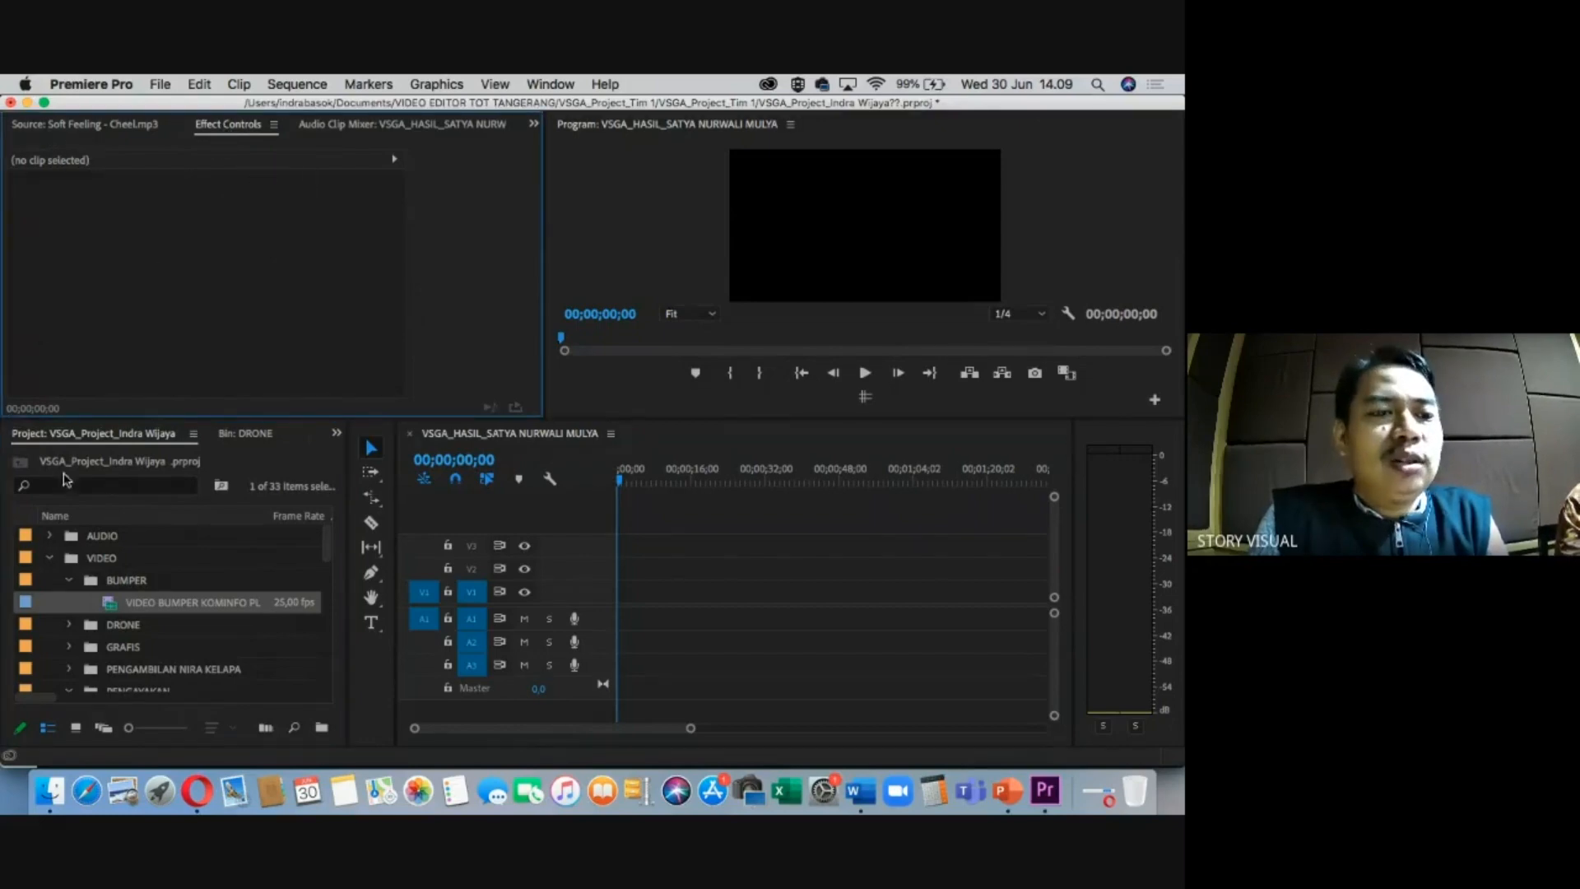
pyautogui.click(112, 605)
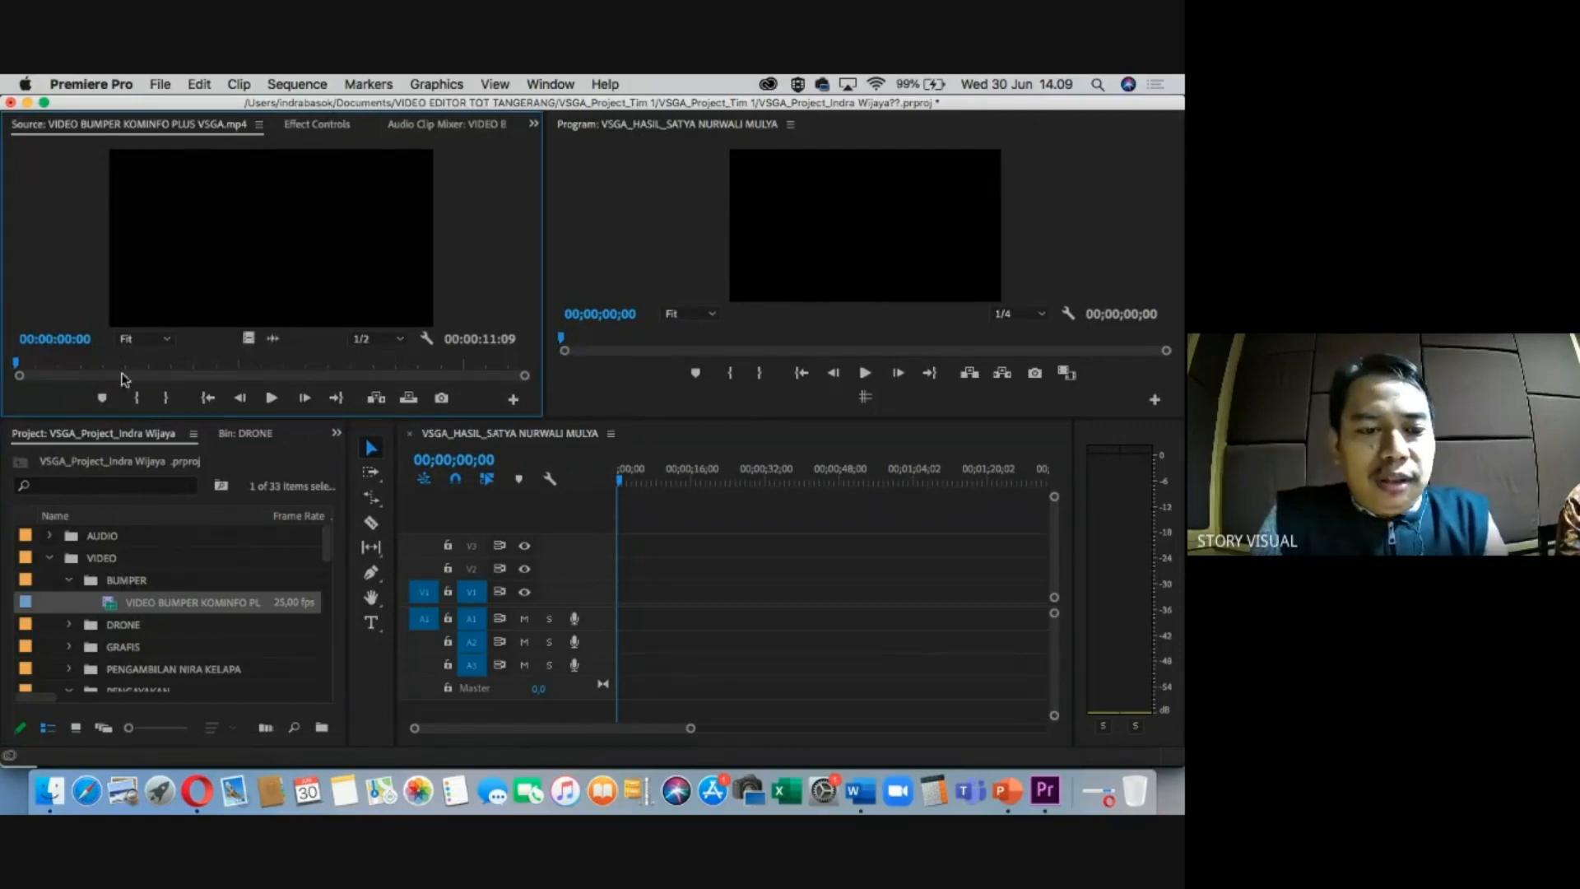
pyautogui.moveTo(126, 364); pyautogui.dragTo(216, 368)
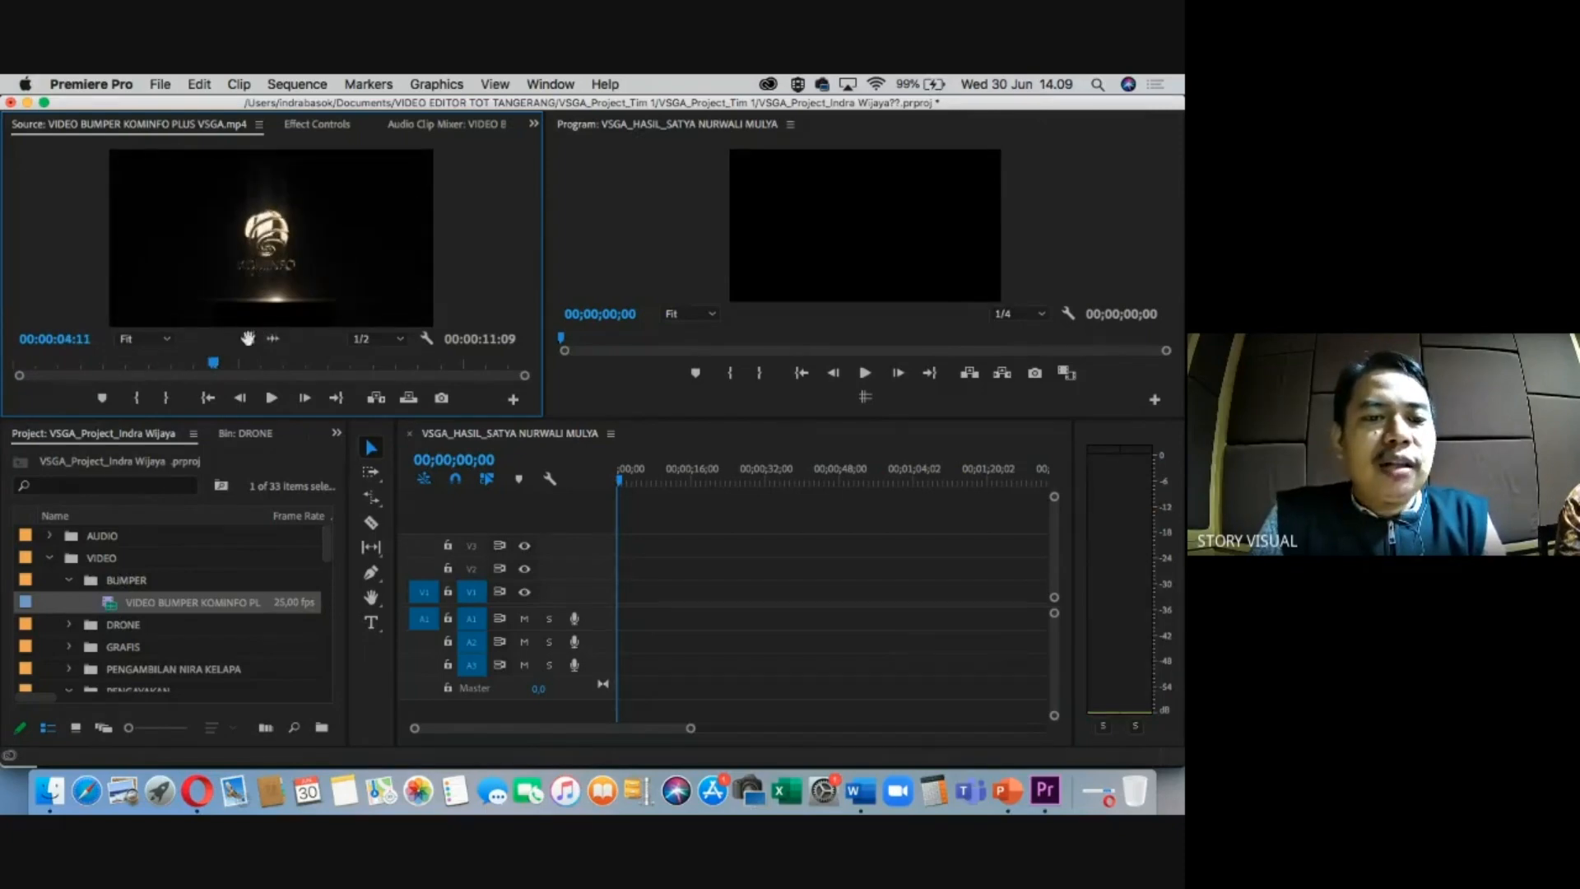
pyautogui.click(272, 339)
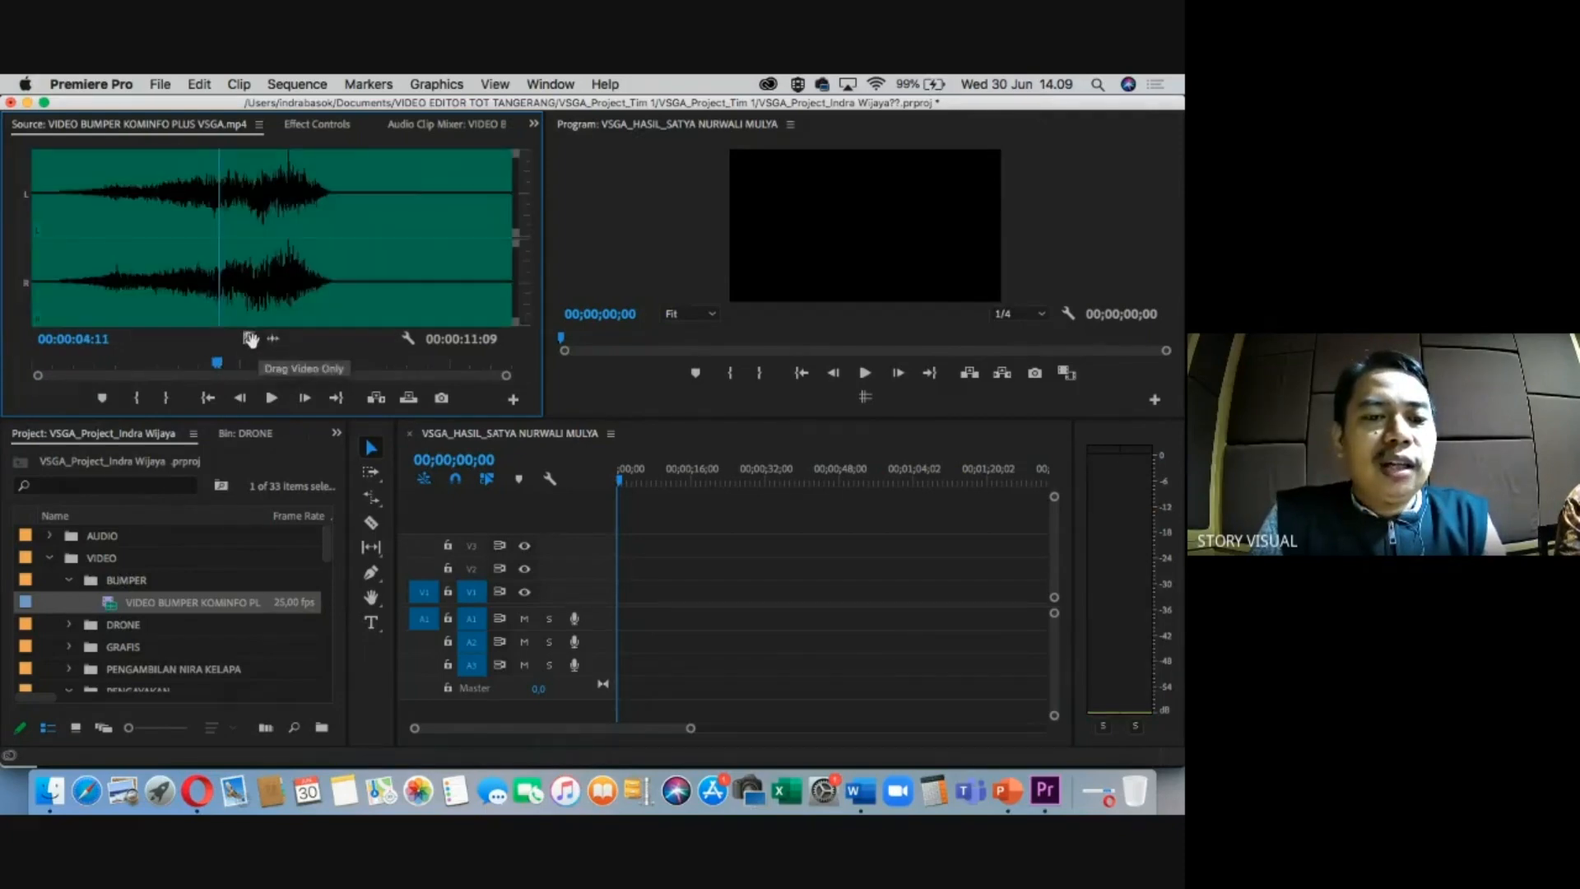
pyautogui.click(251, 339)
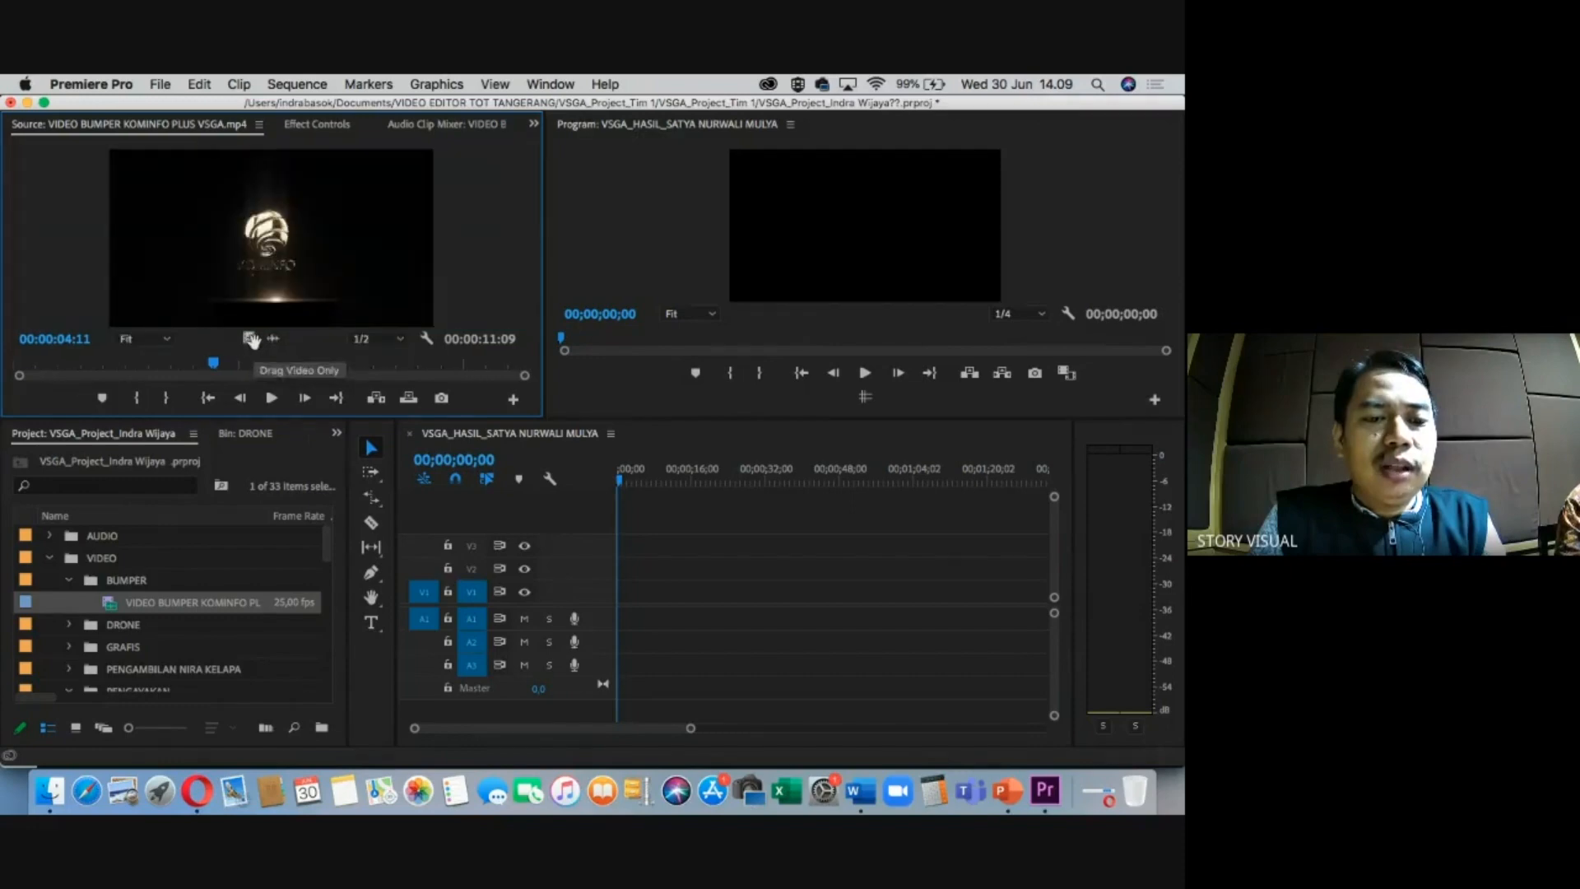
pyautogui.click(272, 339)
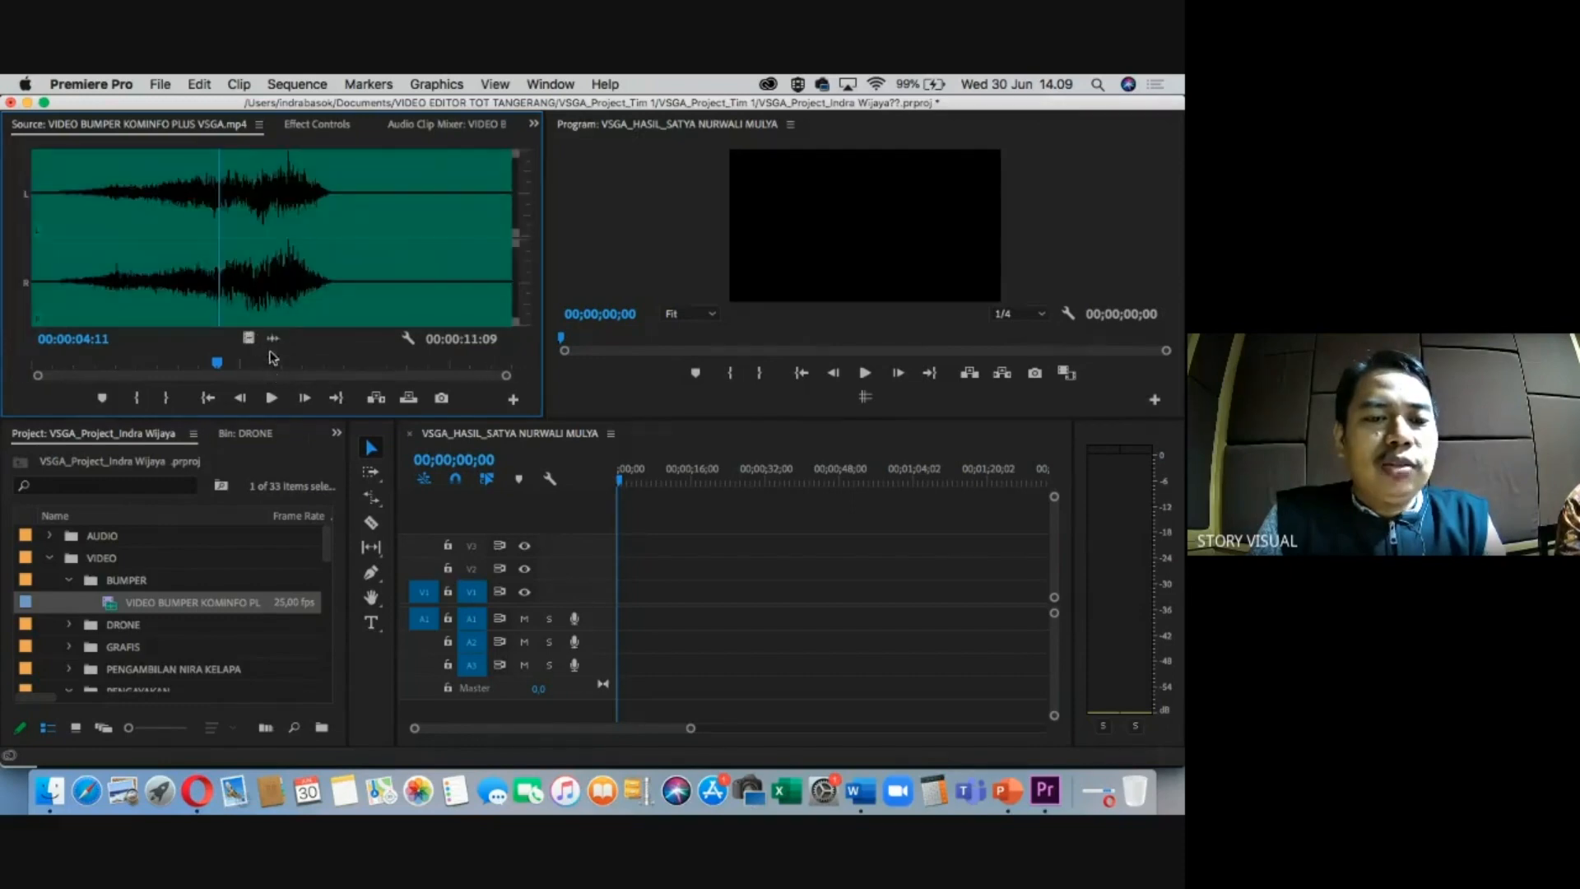
pyautogui.click(247, 338)
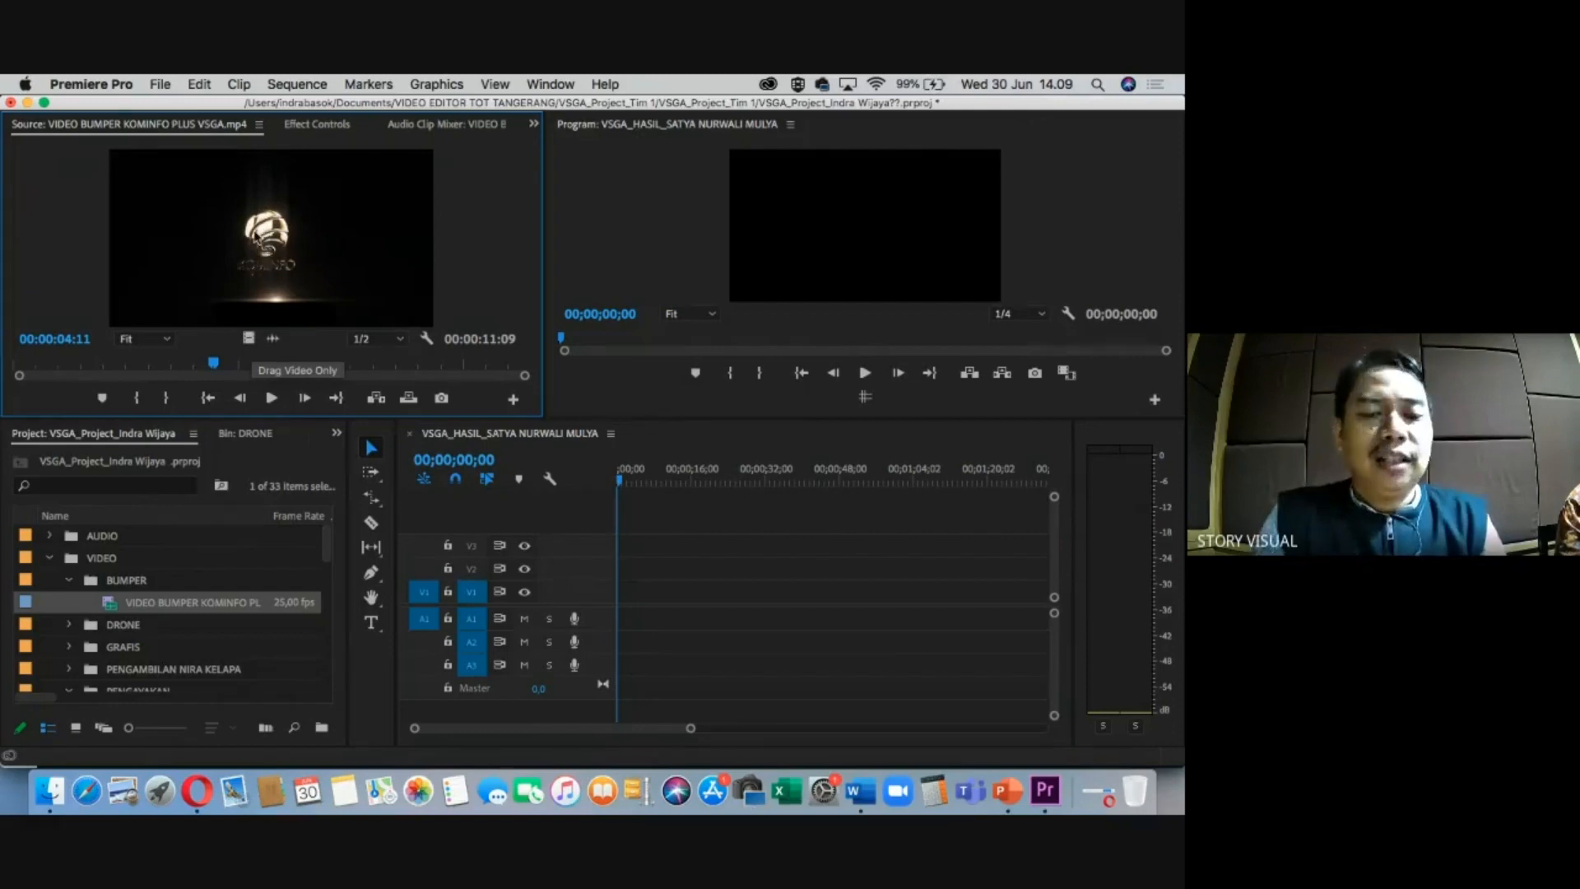
# Place the bumper at the sequence start on V1/A1, keeping the existing sequence settings.
pyautogui.moveTo(115, 602); pyautogui.dragTo(620, 592)
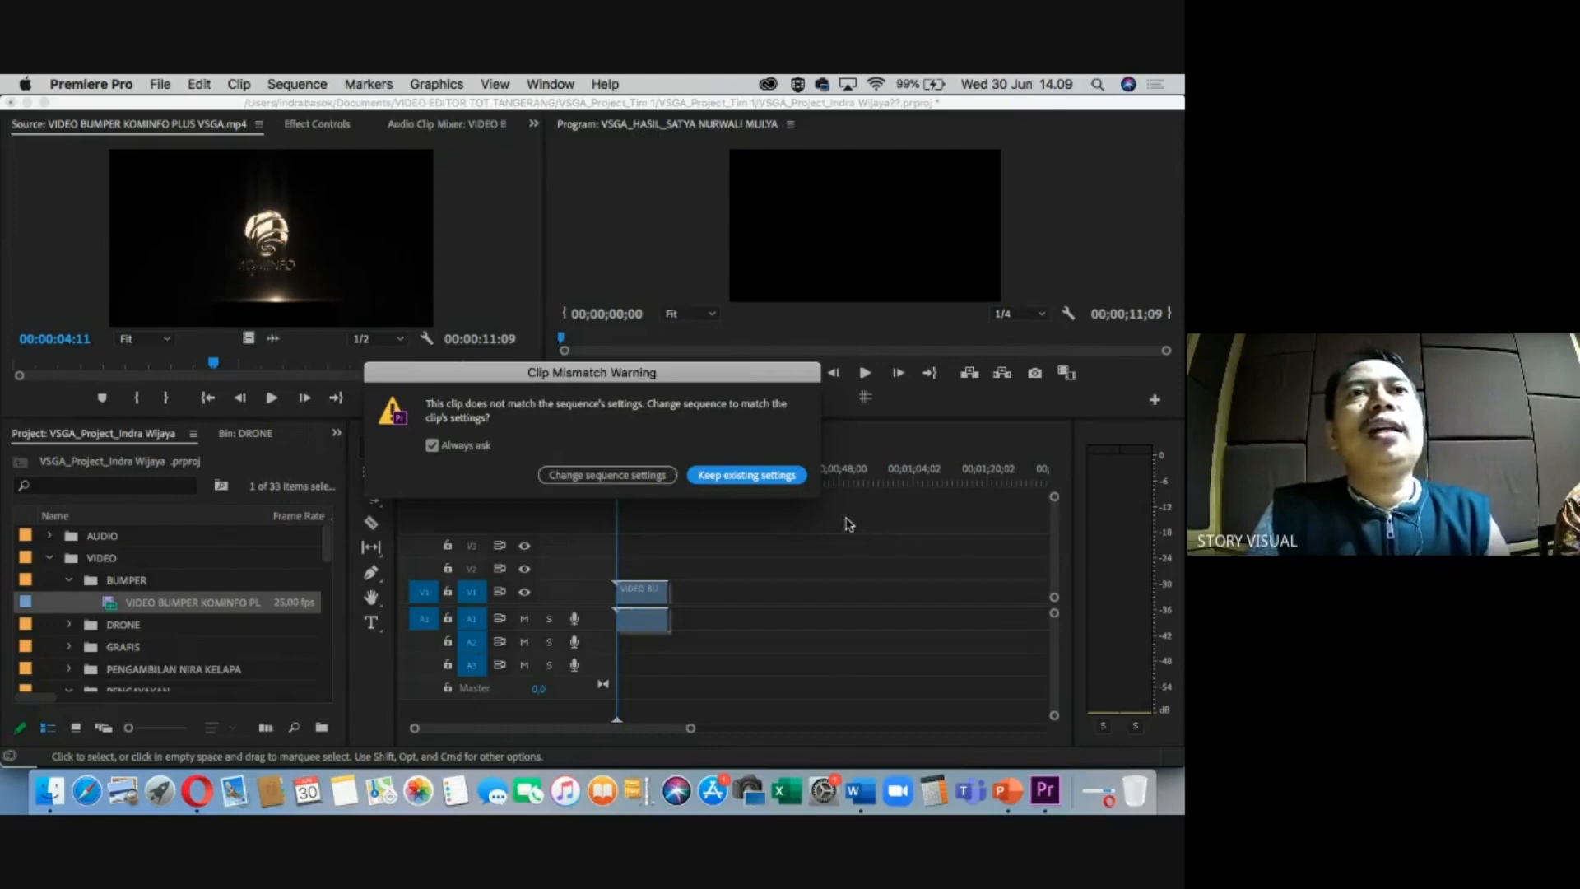
pyautogui.click(748, 475)
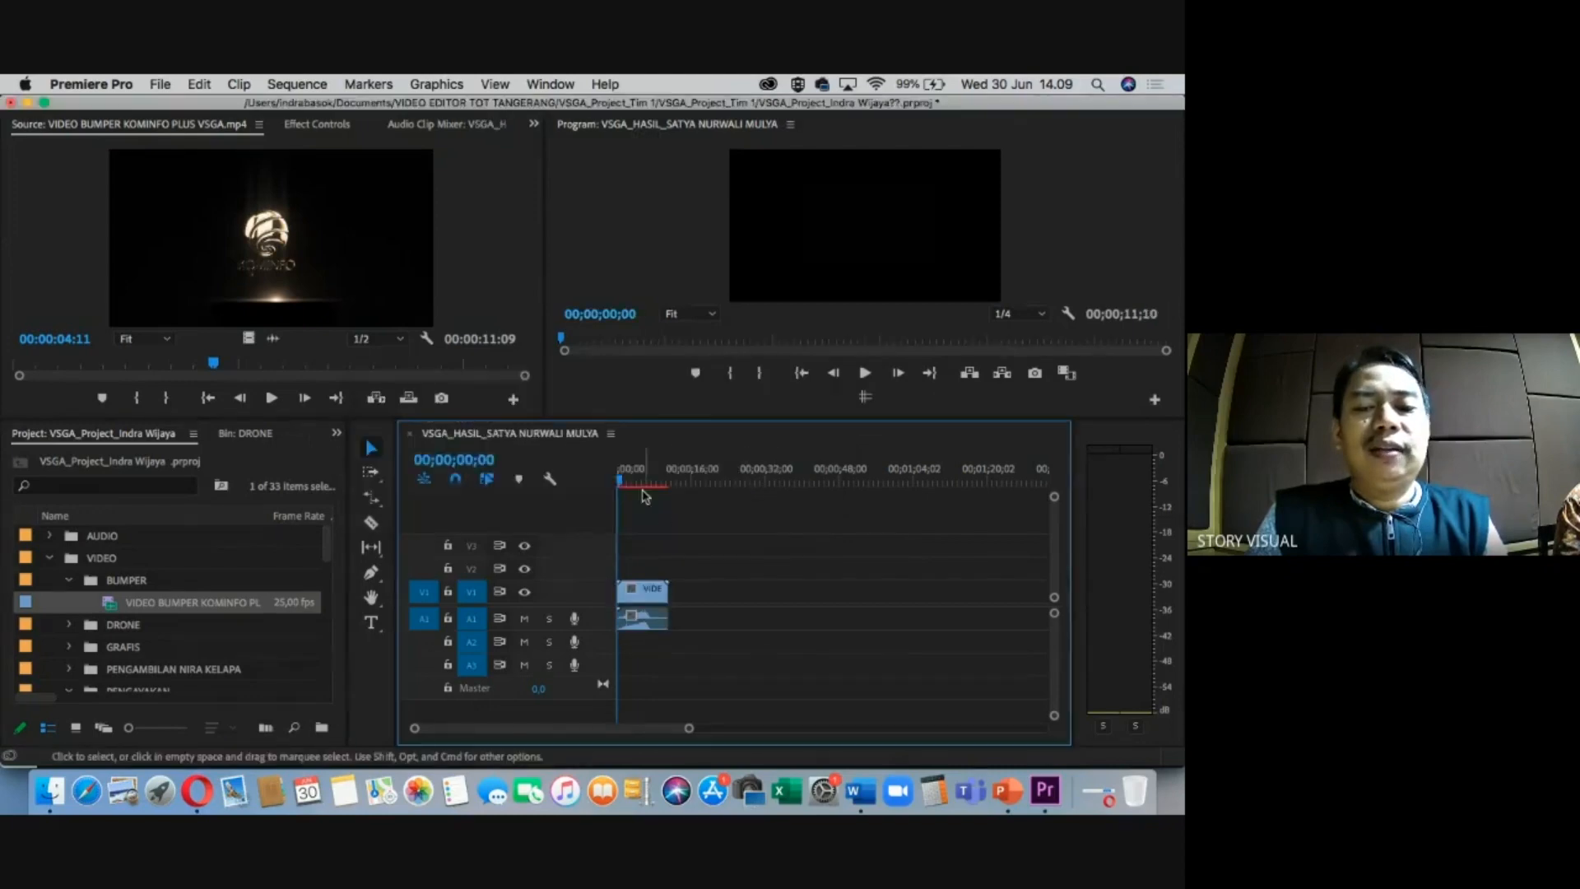
pyautogui.press('space')
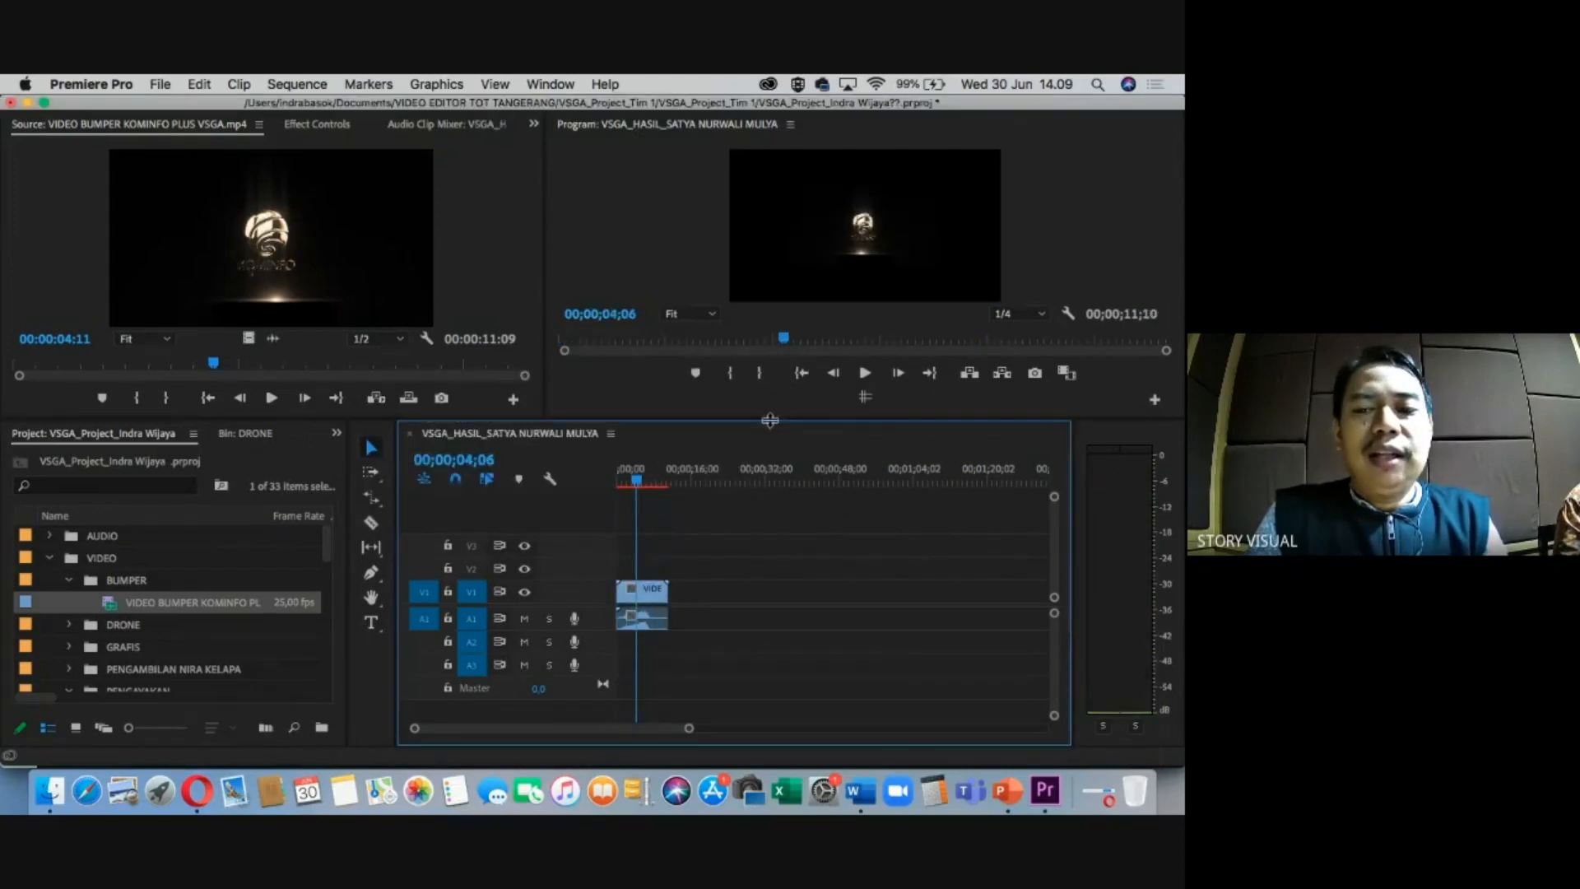
pyautogui.moveTo(761, 422); pyautogui.dragTo(761, 484)
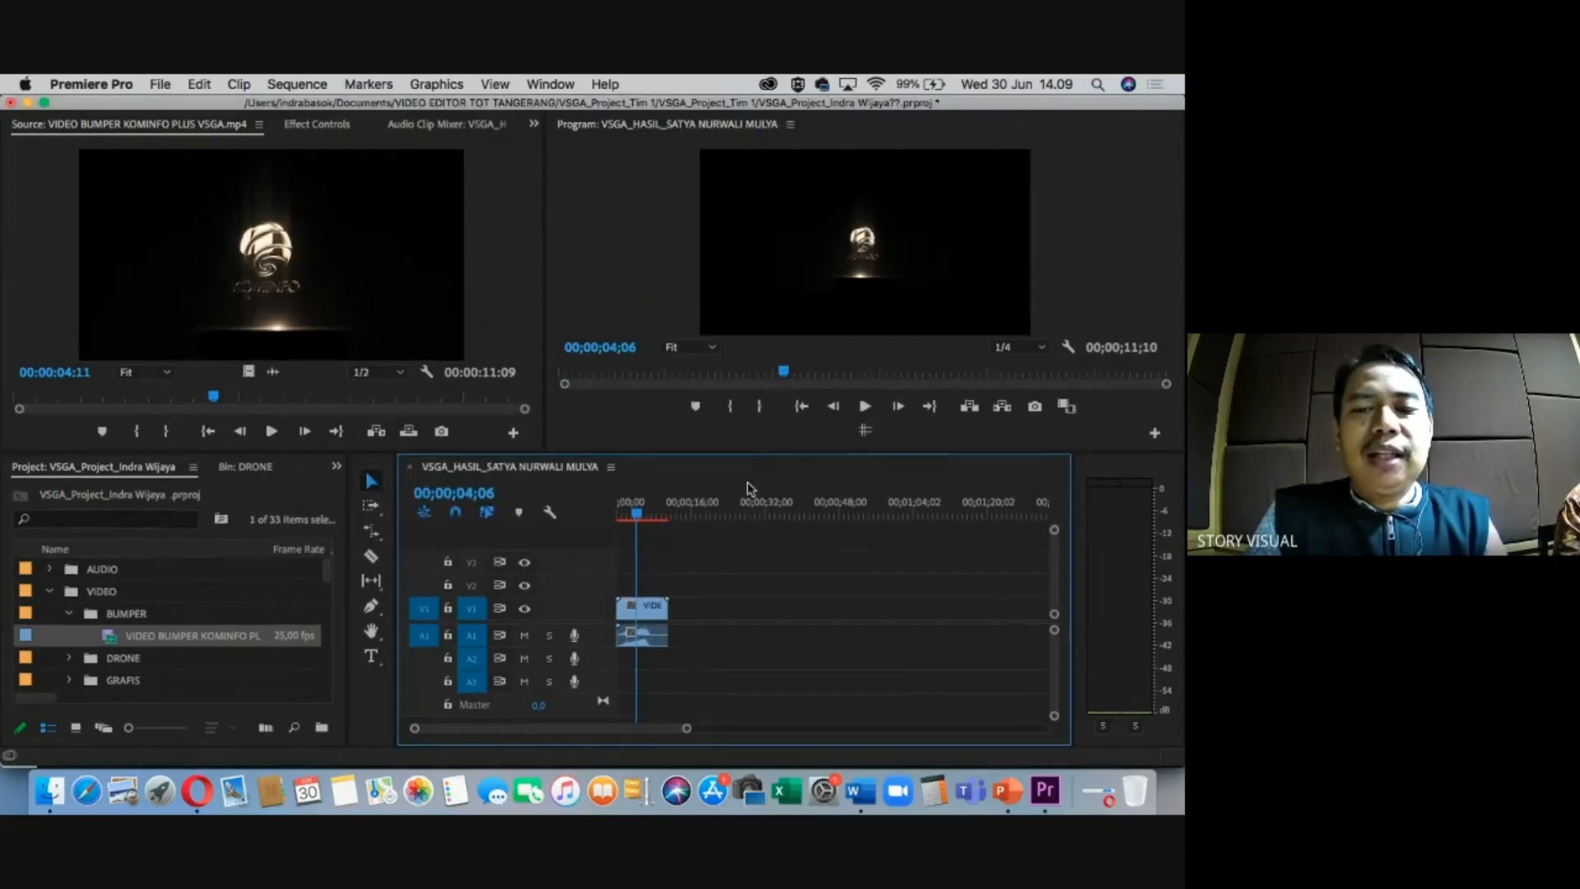
# Apply Scale to Frame Size to the bumper clip and scrub to check it.
pyautogui.rightClick(649, 621)
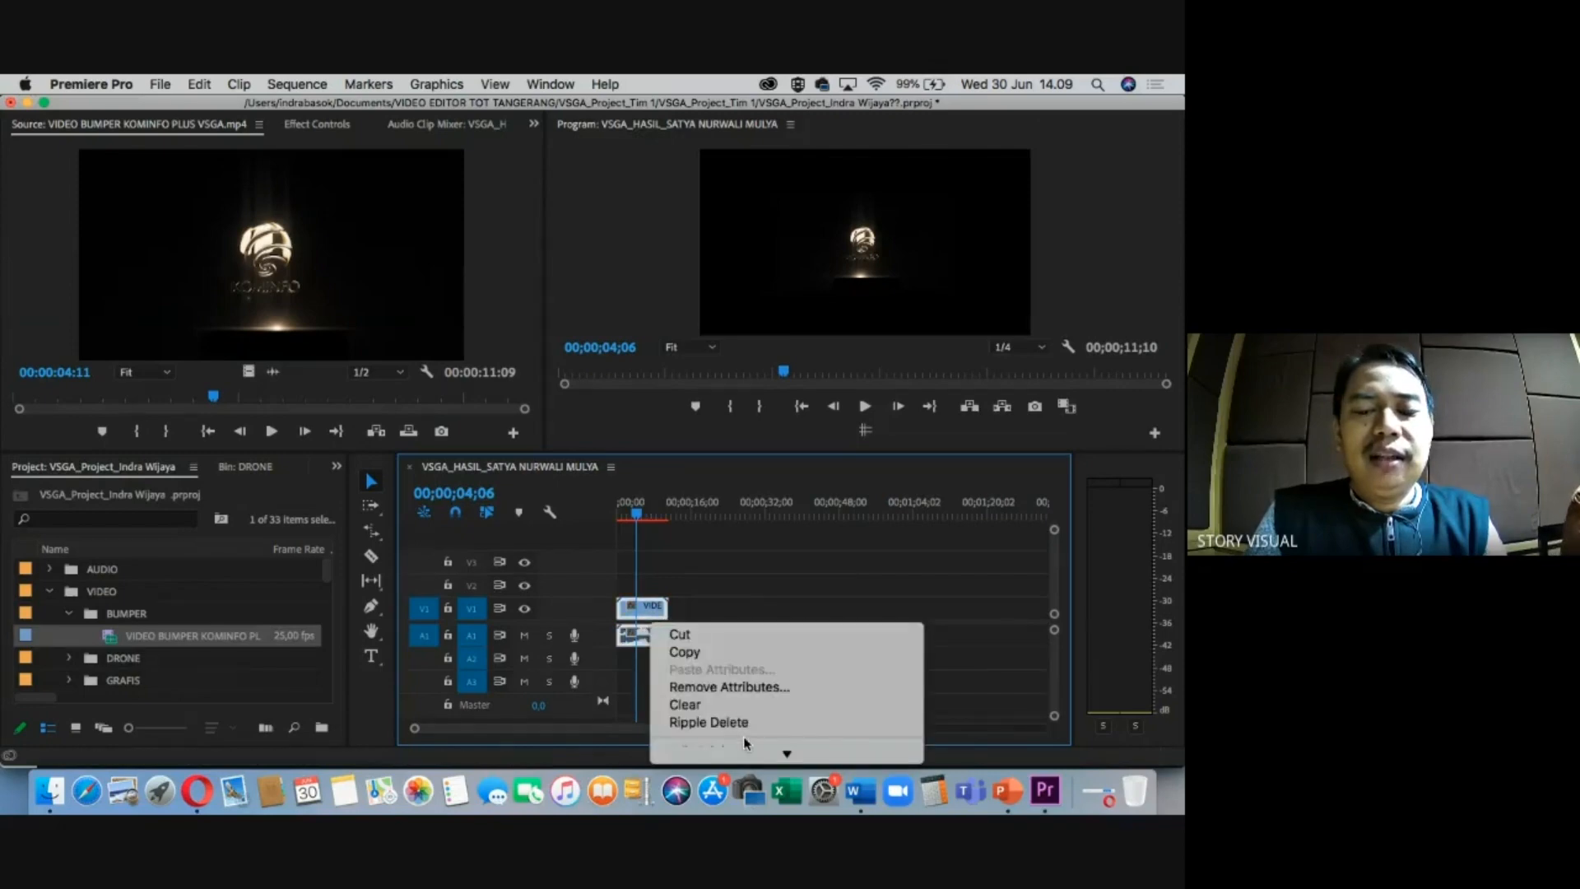
pyautogui.moveTo(745, 753)
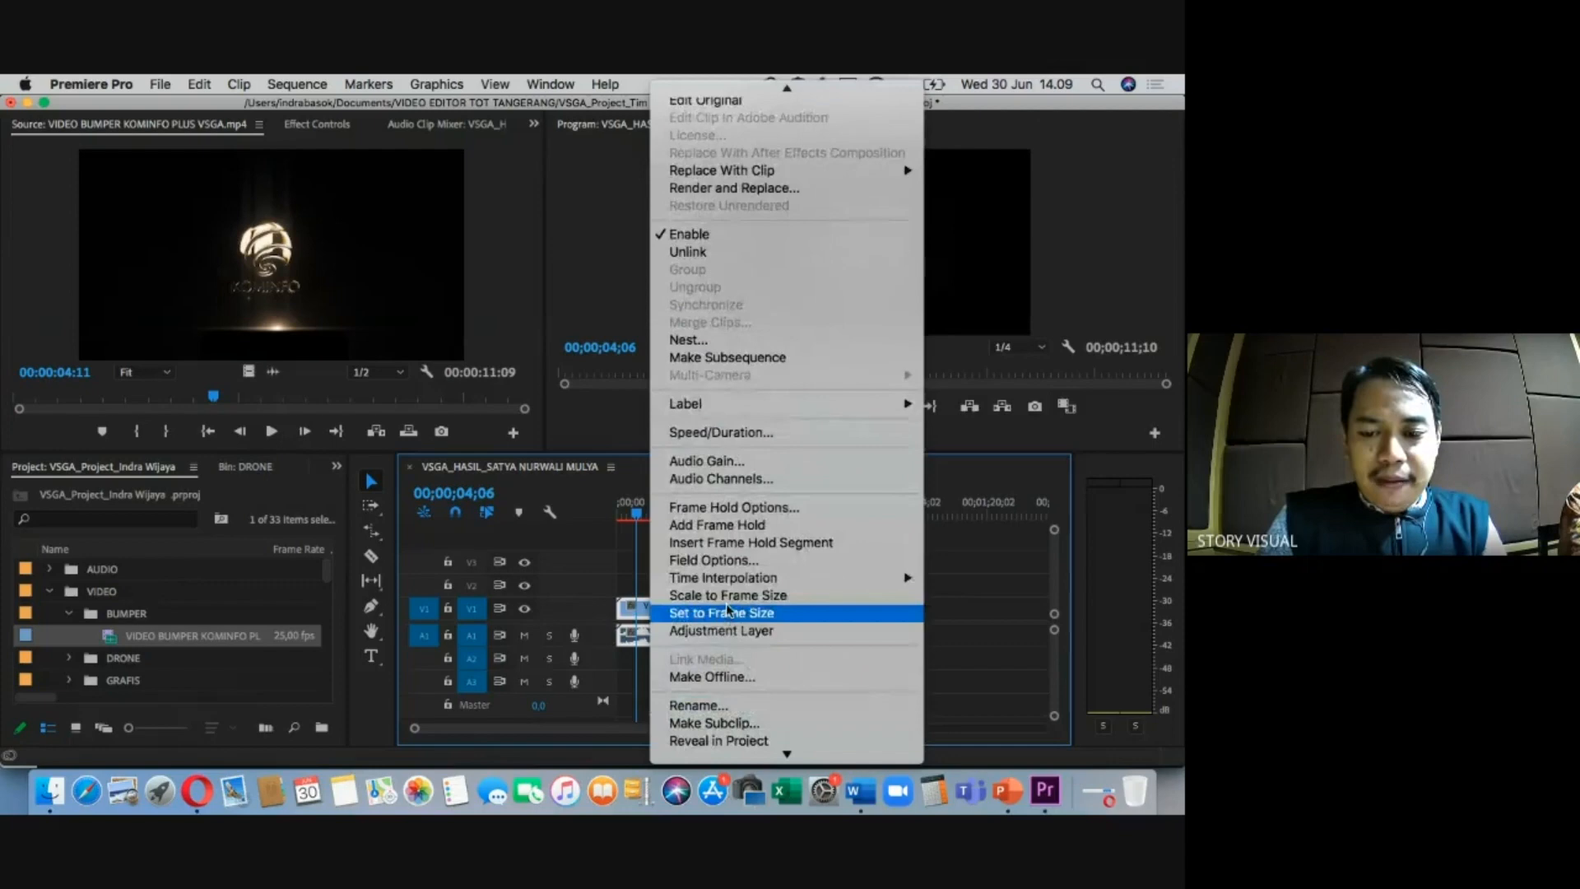
pyautogui.click(726, 595)
pyautogui.moveTo(645, 512); pyautogui.dragTo(638, 514)
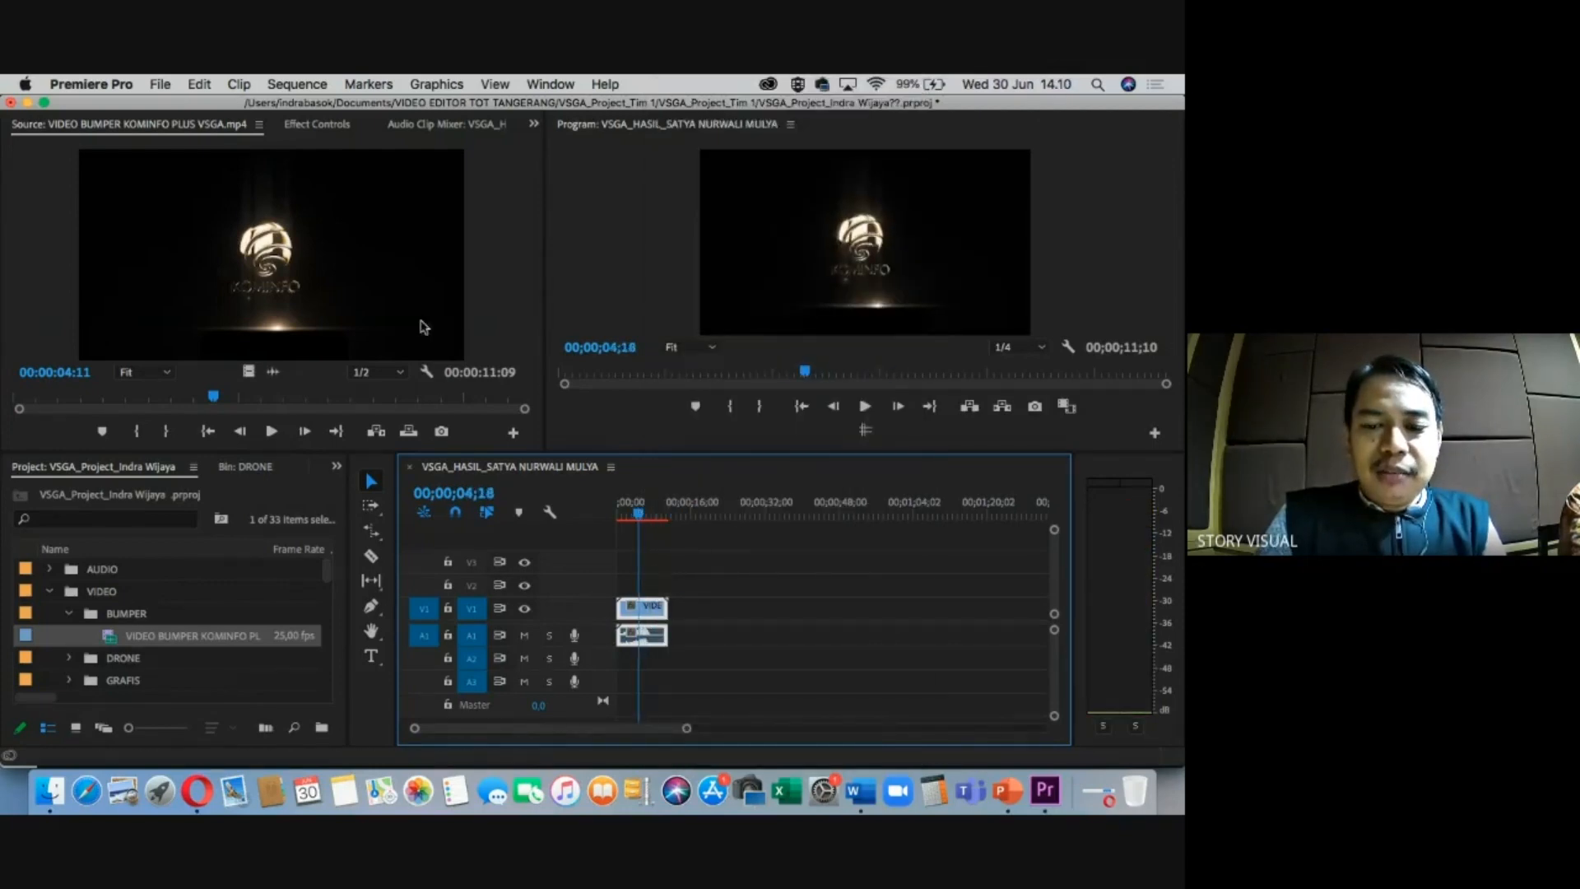
pyautogui.click(319, 130)
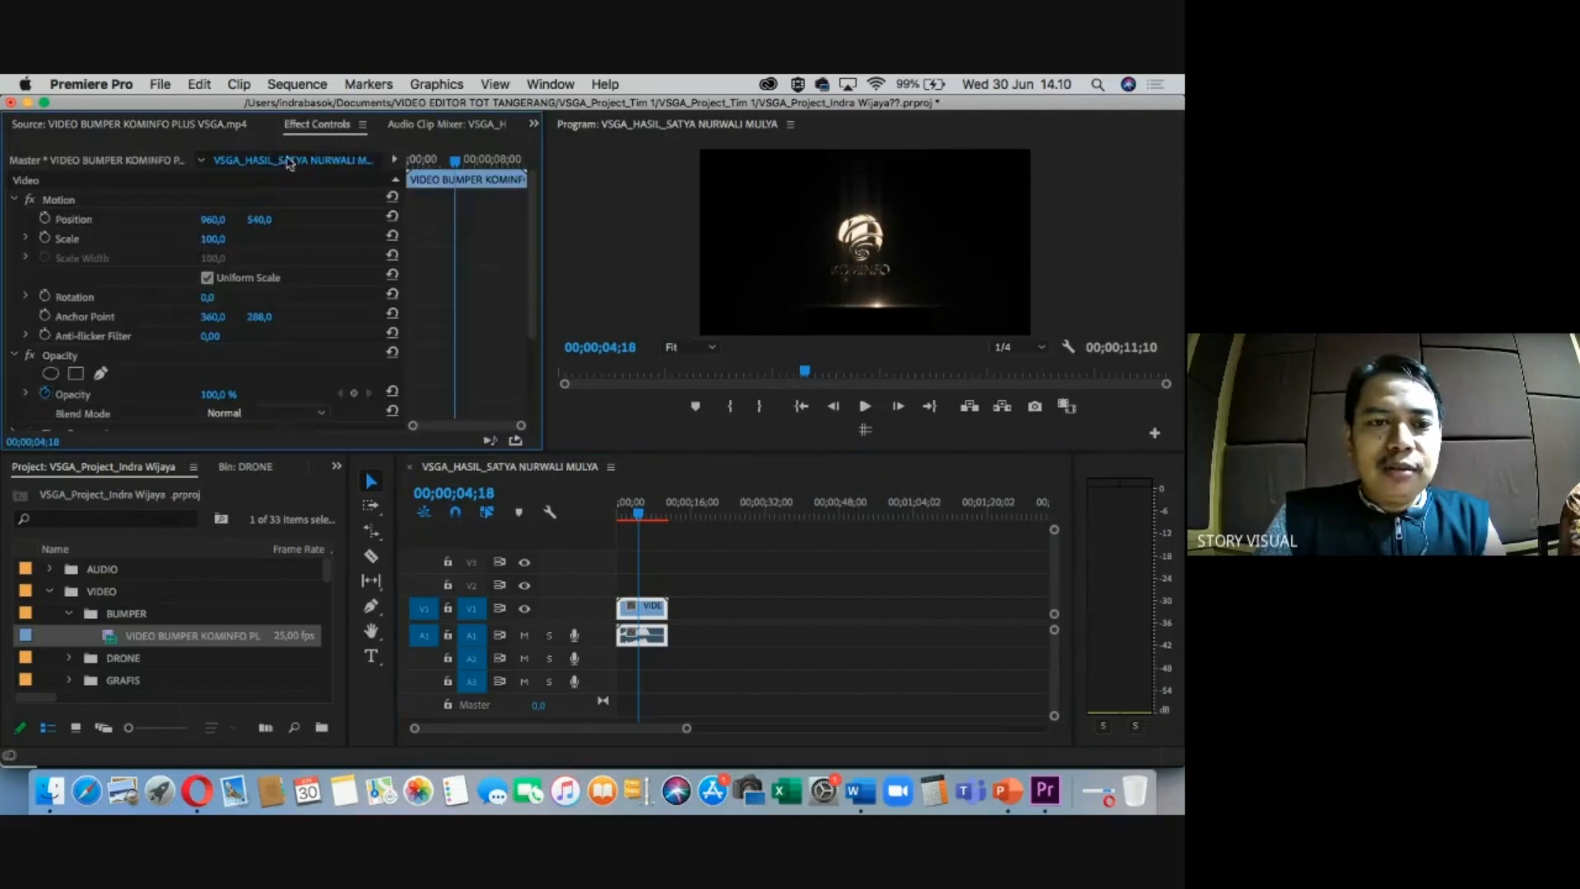
# Set the bumper's Motion Scale to 103.
pyautogui.click(211, 245)
pyautogui.click(216, 238)
pyautogui.write('103')
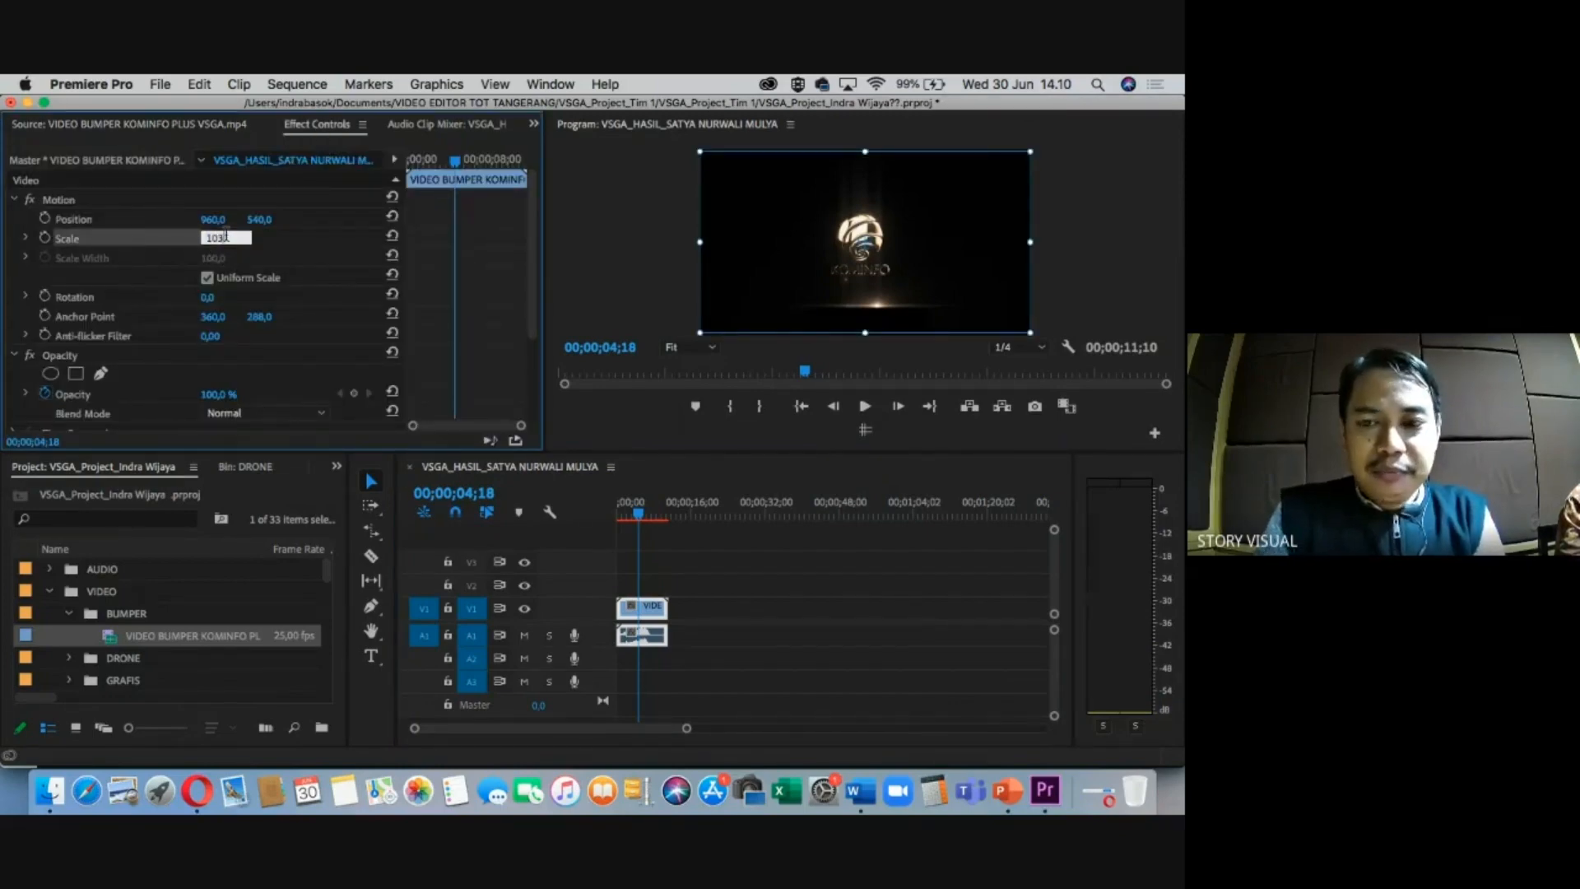
pyautogui.press('Return')
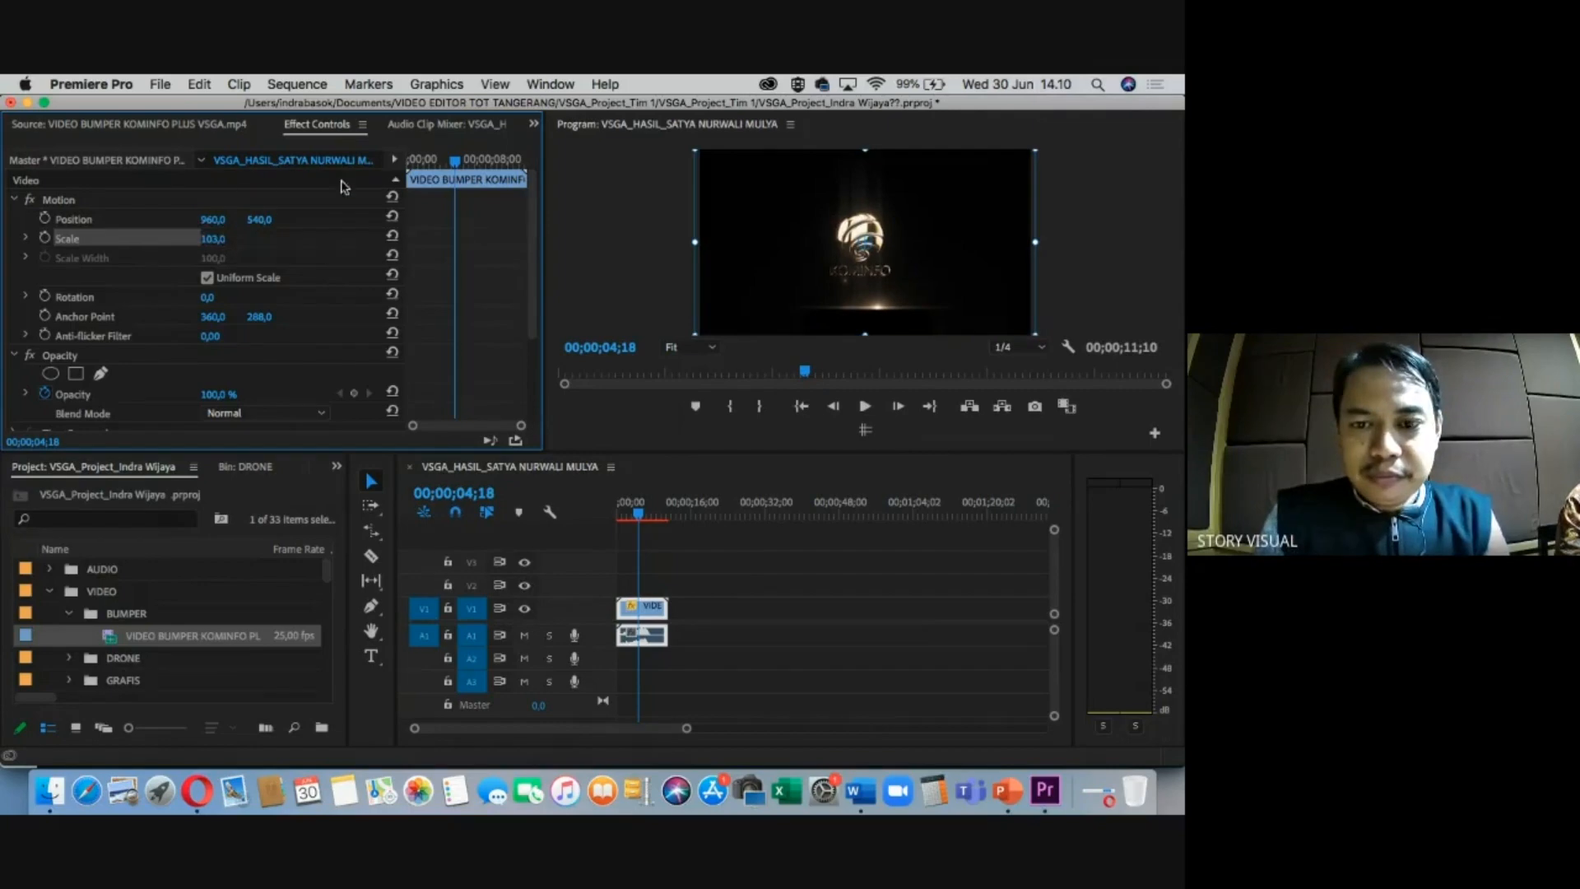
# Scrub and play the sequence from the start to review the scaled bumper.
pyautogui.click(643, 510)
pyautogui.moveTo(646, 506); pyautogui.dragTo(601, 507)
pyautogui.press('space')
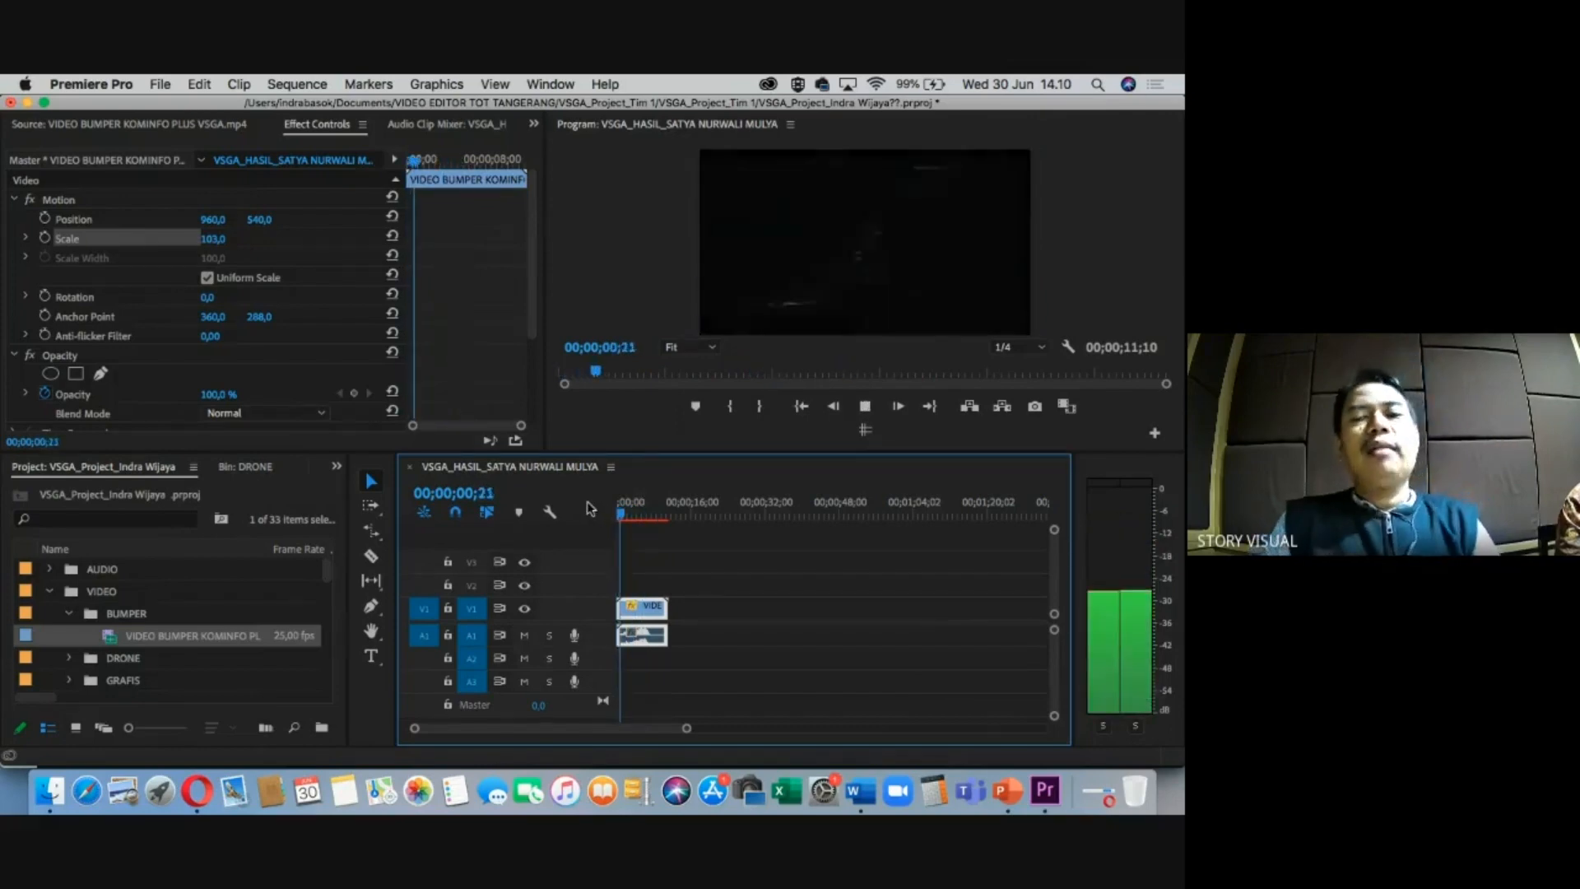
pyautogui.press('space')
pyautogui.hotkey('ctrl', 'Right')
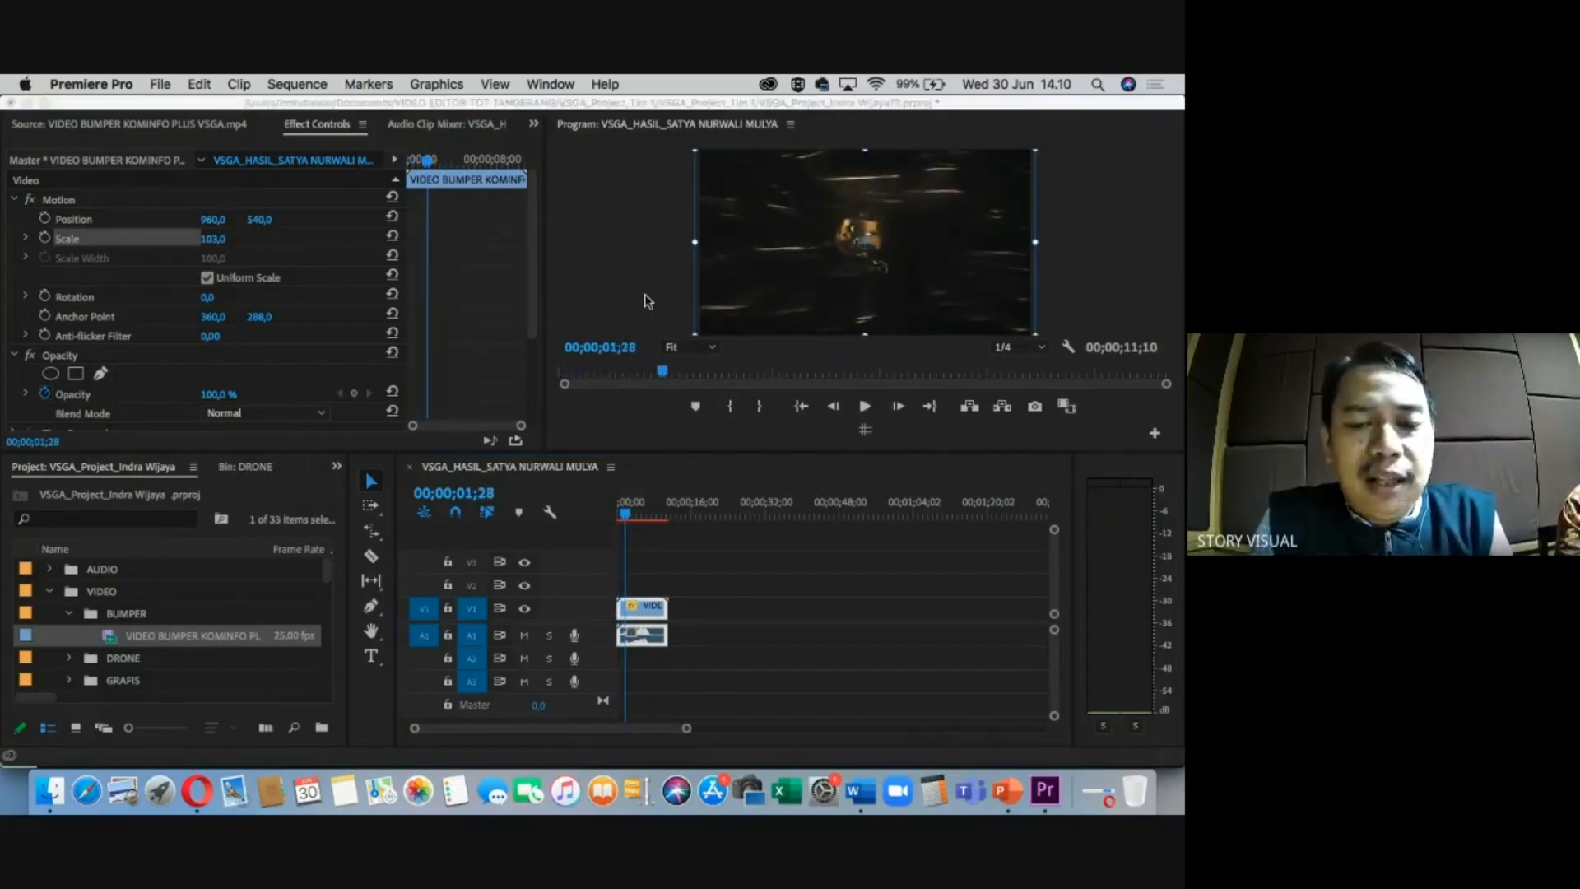
pyautogui.scroll(-3, 408, 436)
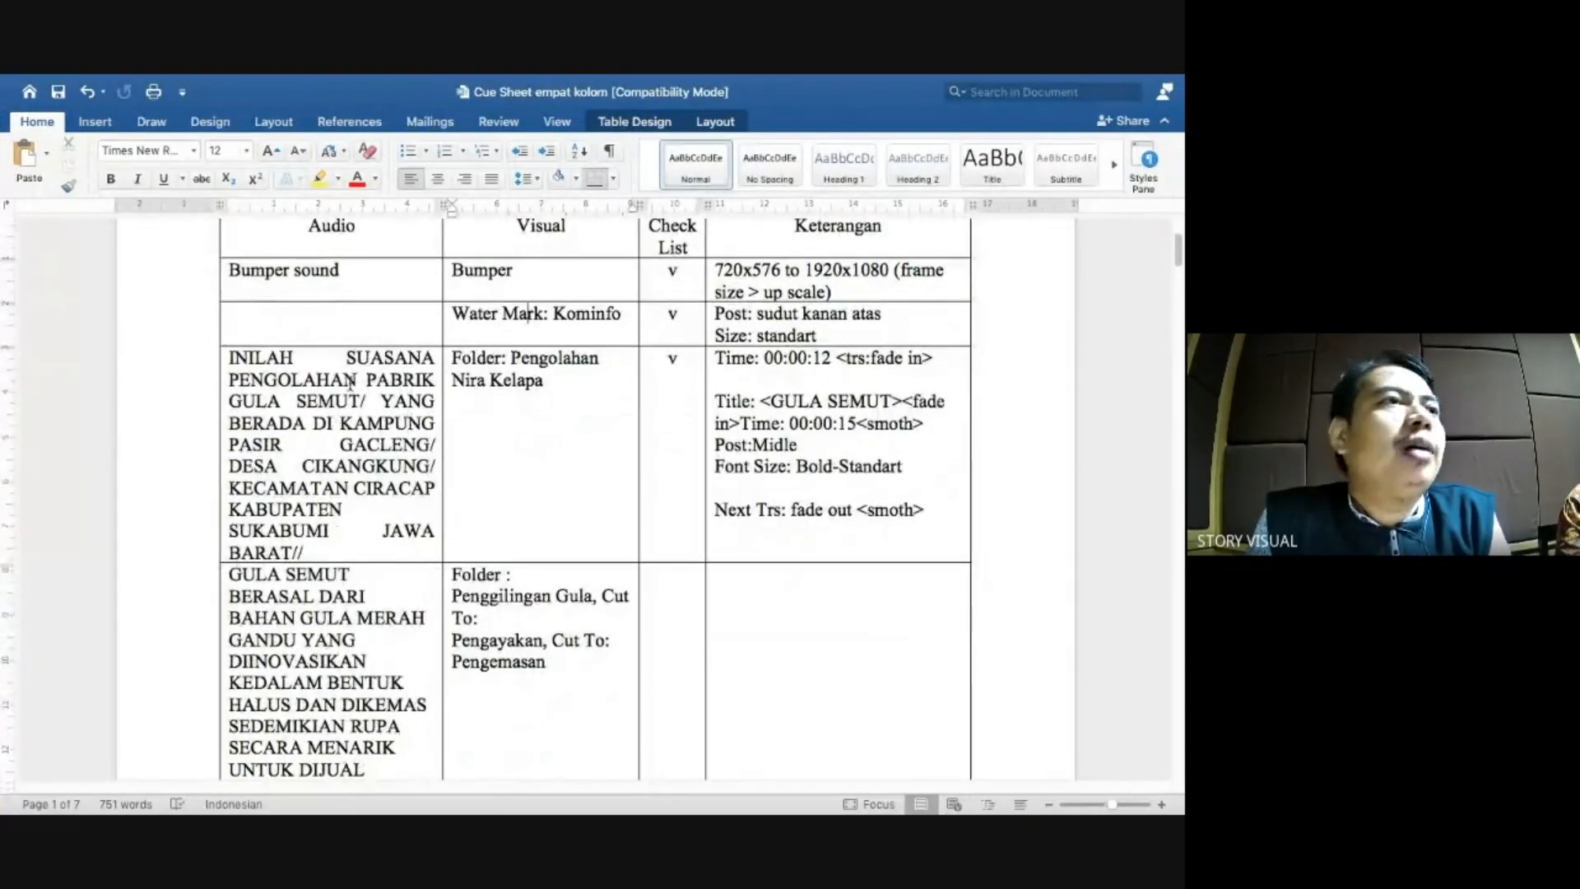
# Scroll down the Word cue sheet, highlighting the opening narration passages.
pyautogui.scroll(-1, 350, 383)
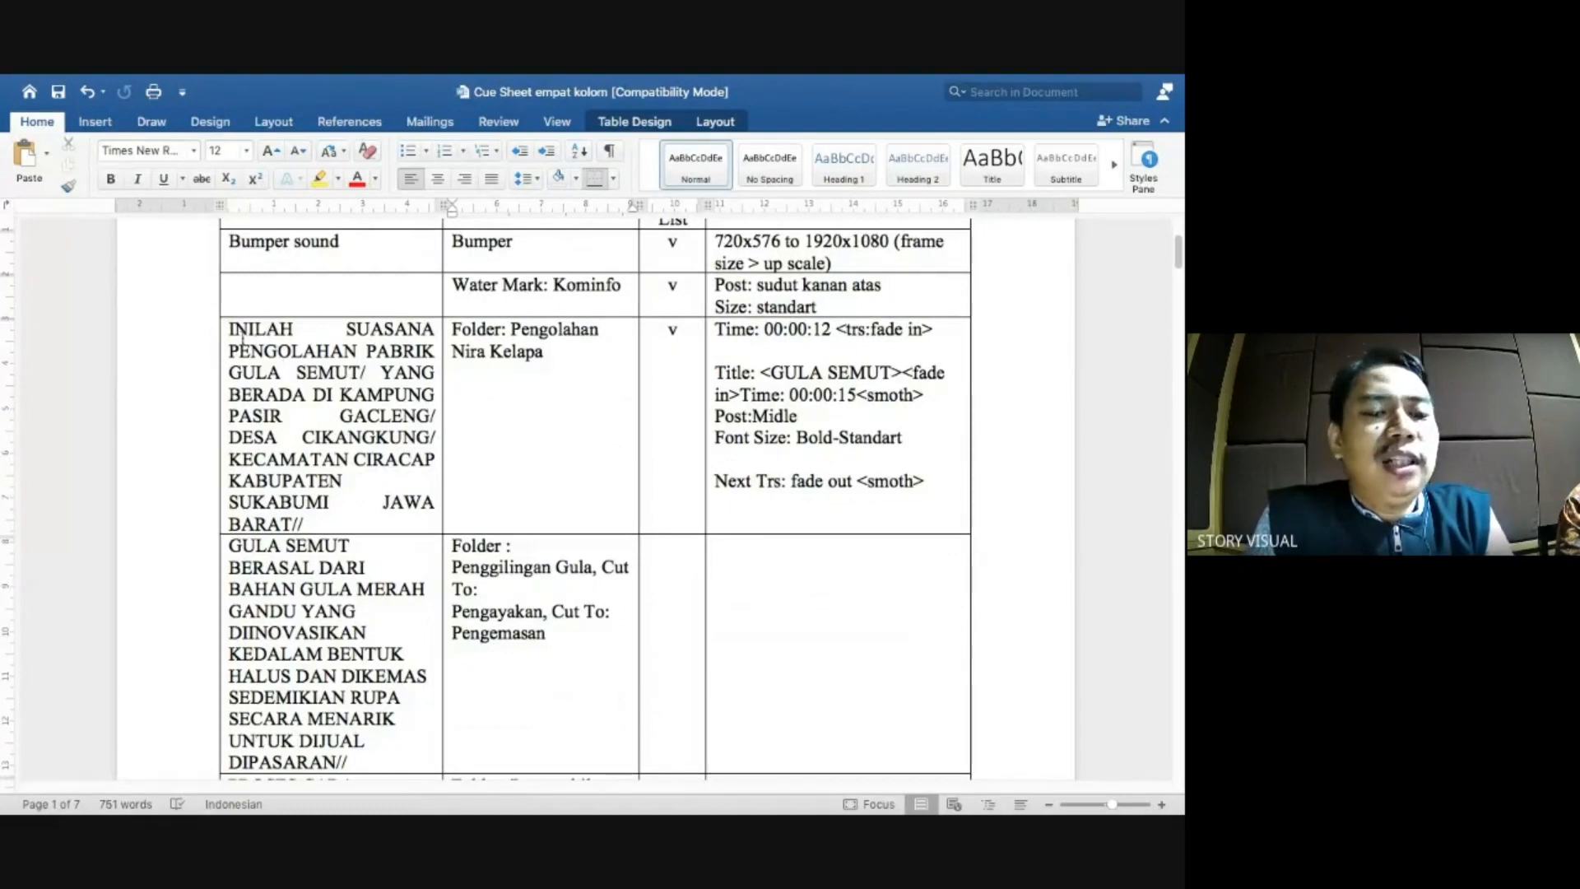
pyautogui.scroll(-1, 303, 446)
pyautogui.scroll(-2, 315, 458)
pyautogui.moveTo(229, 349); pyautogui.dragTo(350, 394)
pyautogui.moveTo(230, 544); pyautogui.dragTo(324, 581)
pyautogui.scroll(-2, 321, 576)
pyautogui.click(270, 684)
pyautogui.moveTo(270, 684); pyautogui.dragTo(386, 706)
# Scroll back up the cue sheet and return to Premiere Pro.
pyautogui.scroll(1, 333, 274)
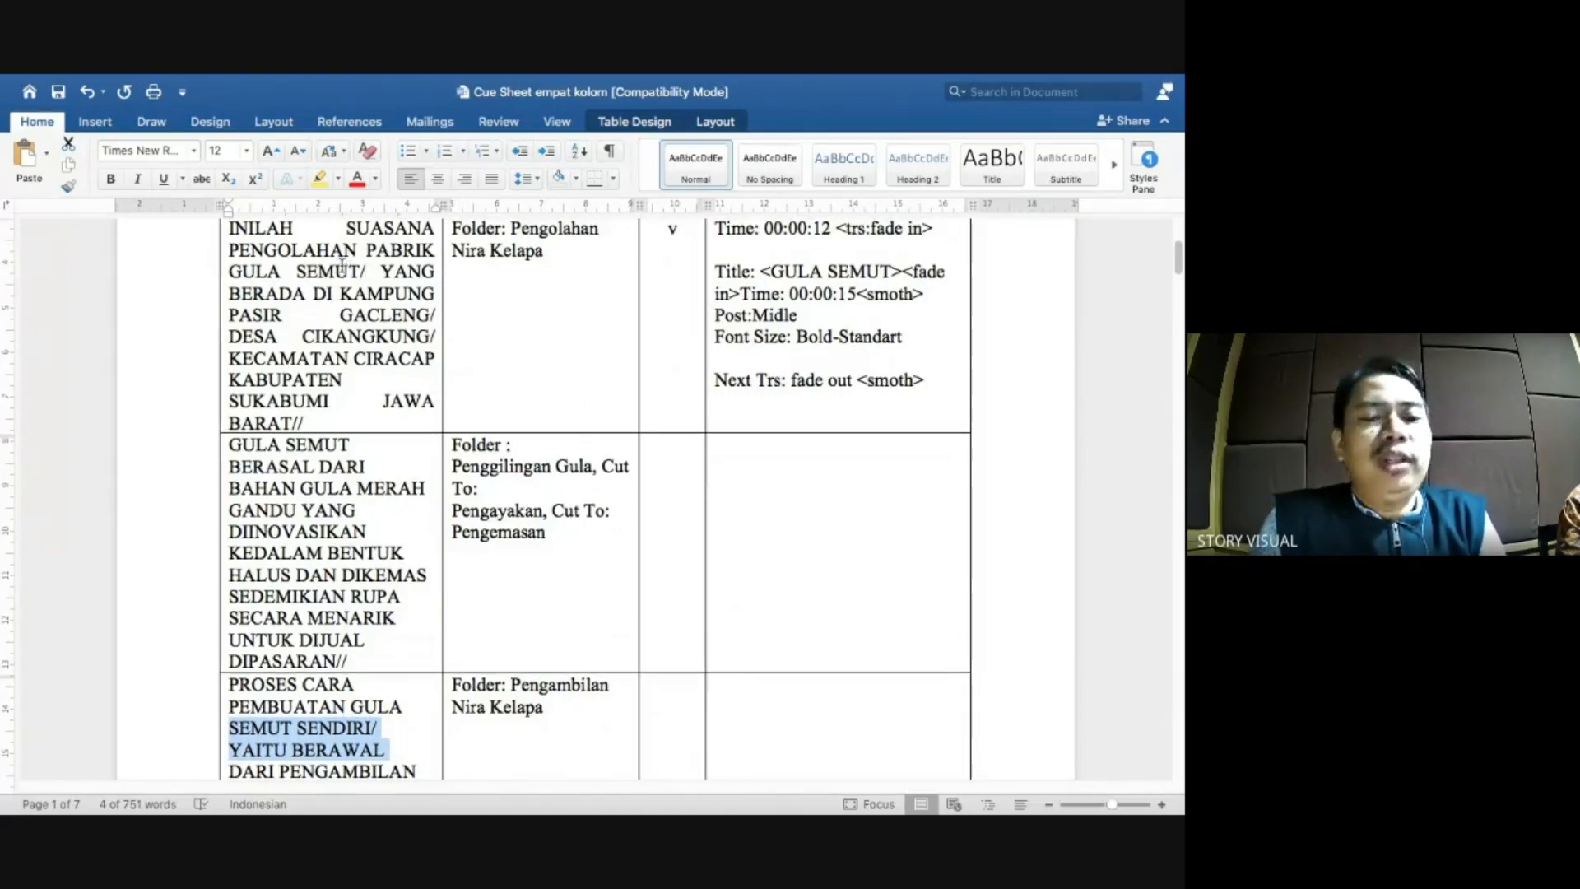
pyautogui.scroll(1, 345, 268)
pyautogui.click(280, 345)
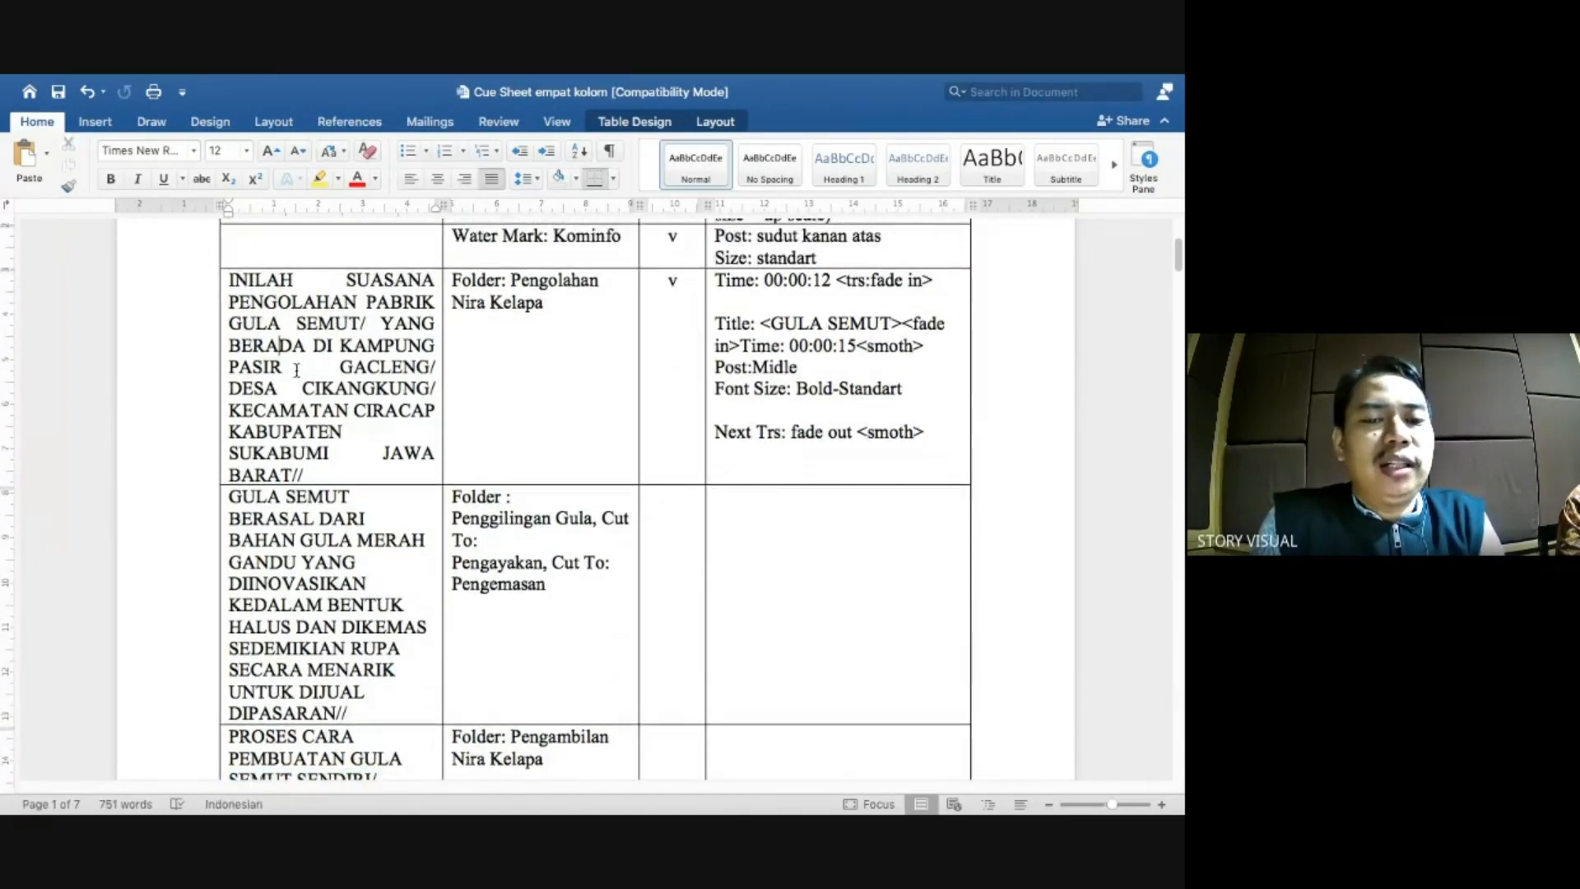
pyautogui.scroll(2, 285, 344)
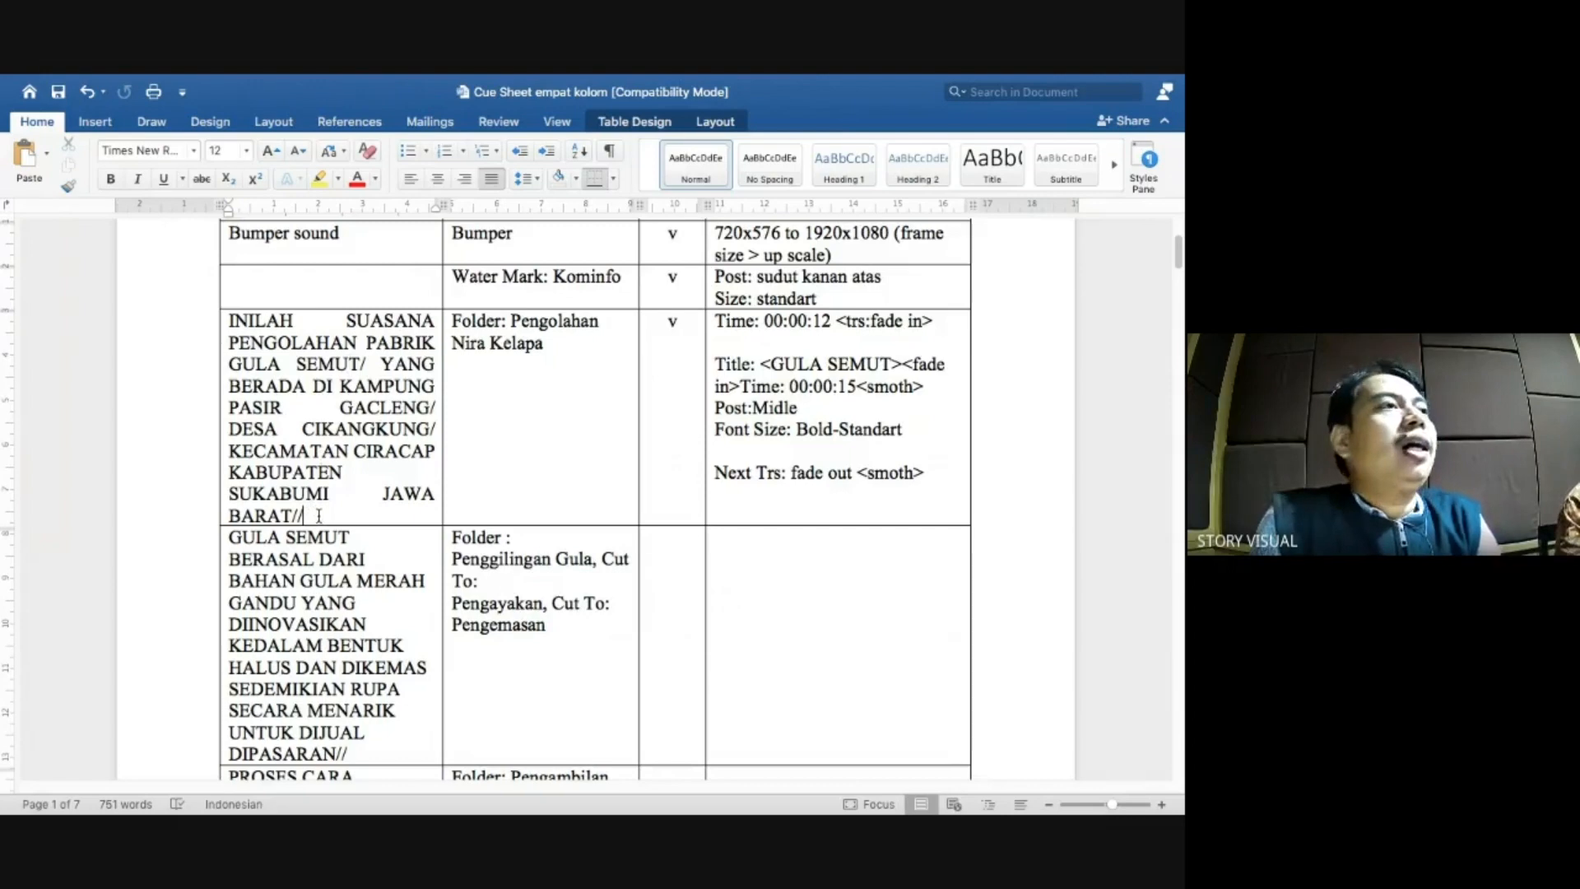
pyautogui.hotkey('ctrl', 'Left')
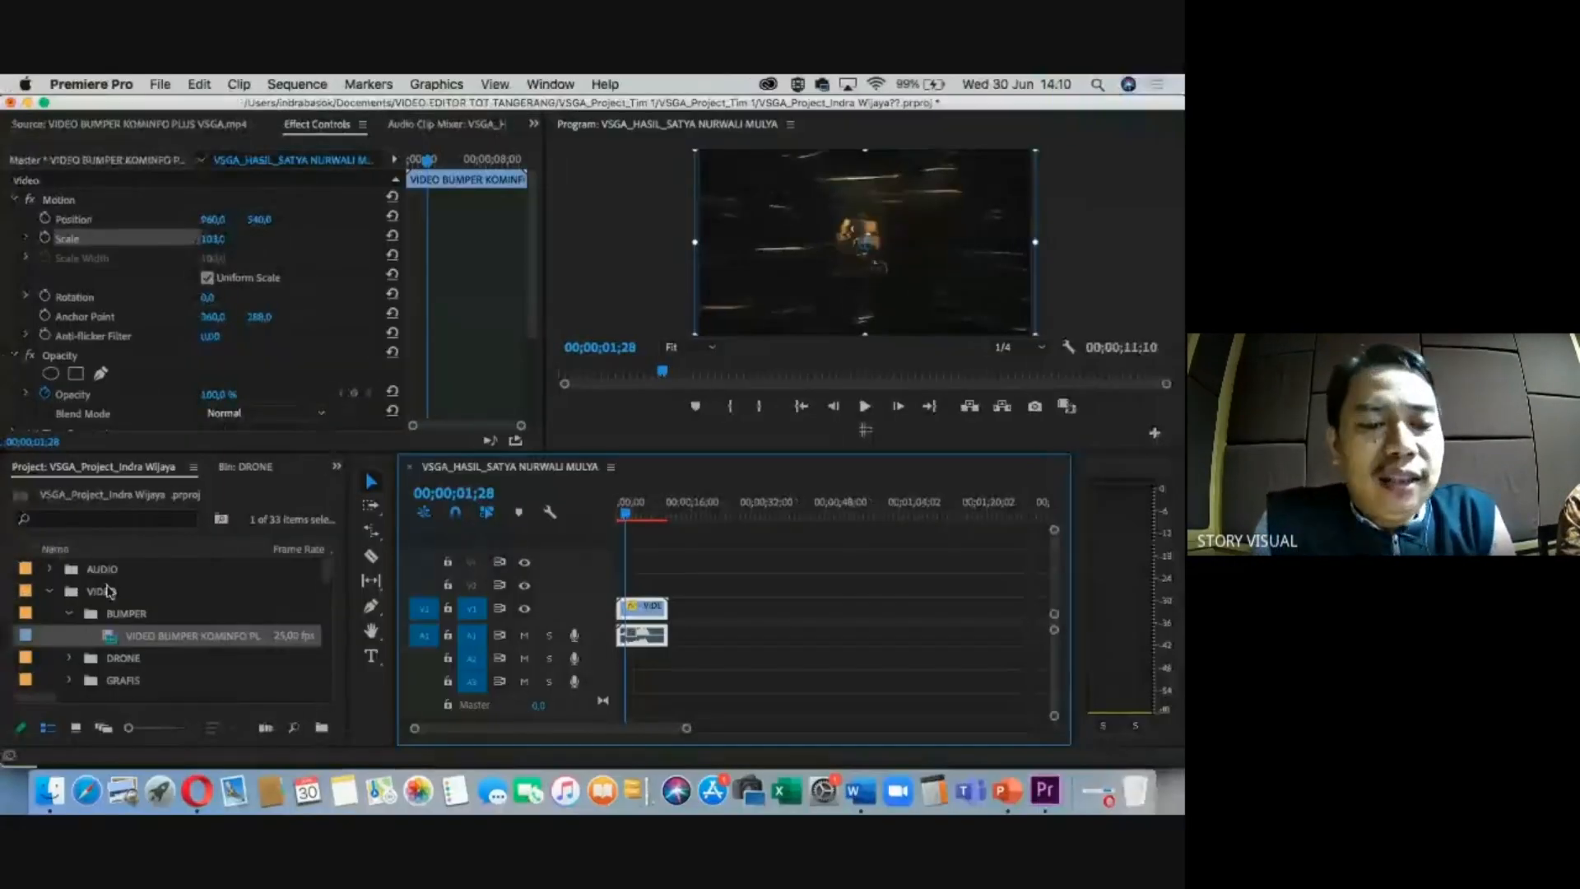
# Expand the AUDIO bin and load VO Gula Semut.mp3 into the Source Monitor.
pyautogui.click(51, 590)
pyautogui.click(49, 569)
pyautogui.click(128, 616)
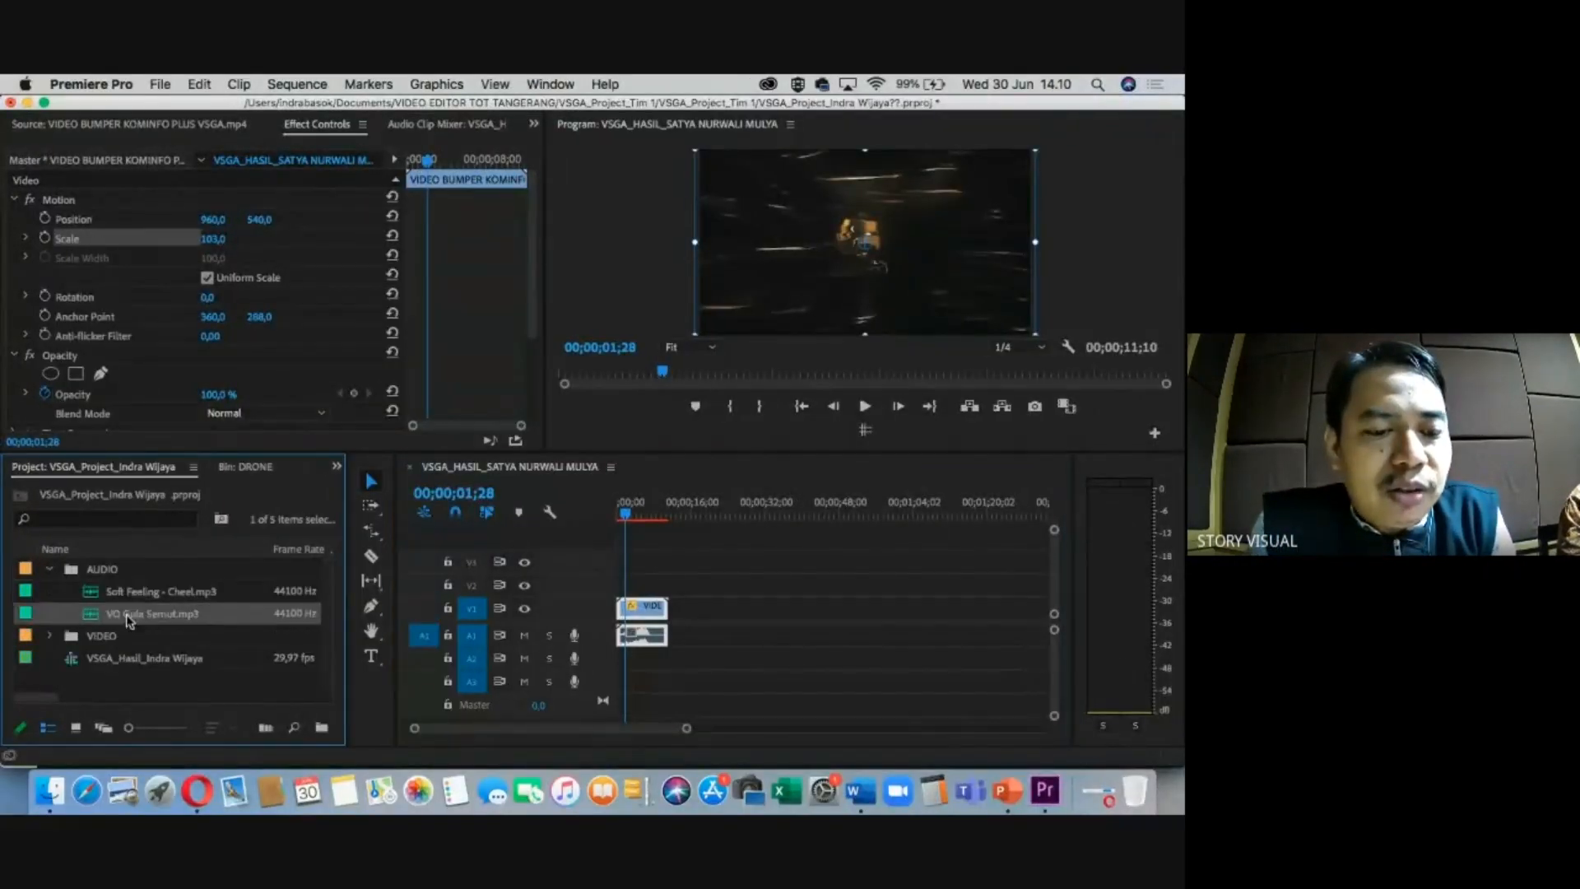
pyautogui.doubleClick(94, 616)
# Zoom the voice-over waveform to locate where speech begins, and set the sequence to 7 seconds.
pyautogui.click(114, 398)
pyautogui.press('-')
pyautogui.press('-')
pyautogui.press('-')
pyautogui.press('-')
pyautogui.moveTo(57, 397); pyautogui.dragTo(12, 393)
pyautogui.press('=')
pyautogui.press('=')
pyautogui.press('=')
pyautogui.press('=')
pyautogui.click(57, 393)
pyautogui.click(59, 397)
pyautogui.press('=')
pyautogui.press('=')
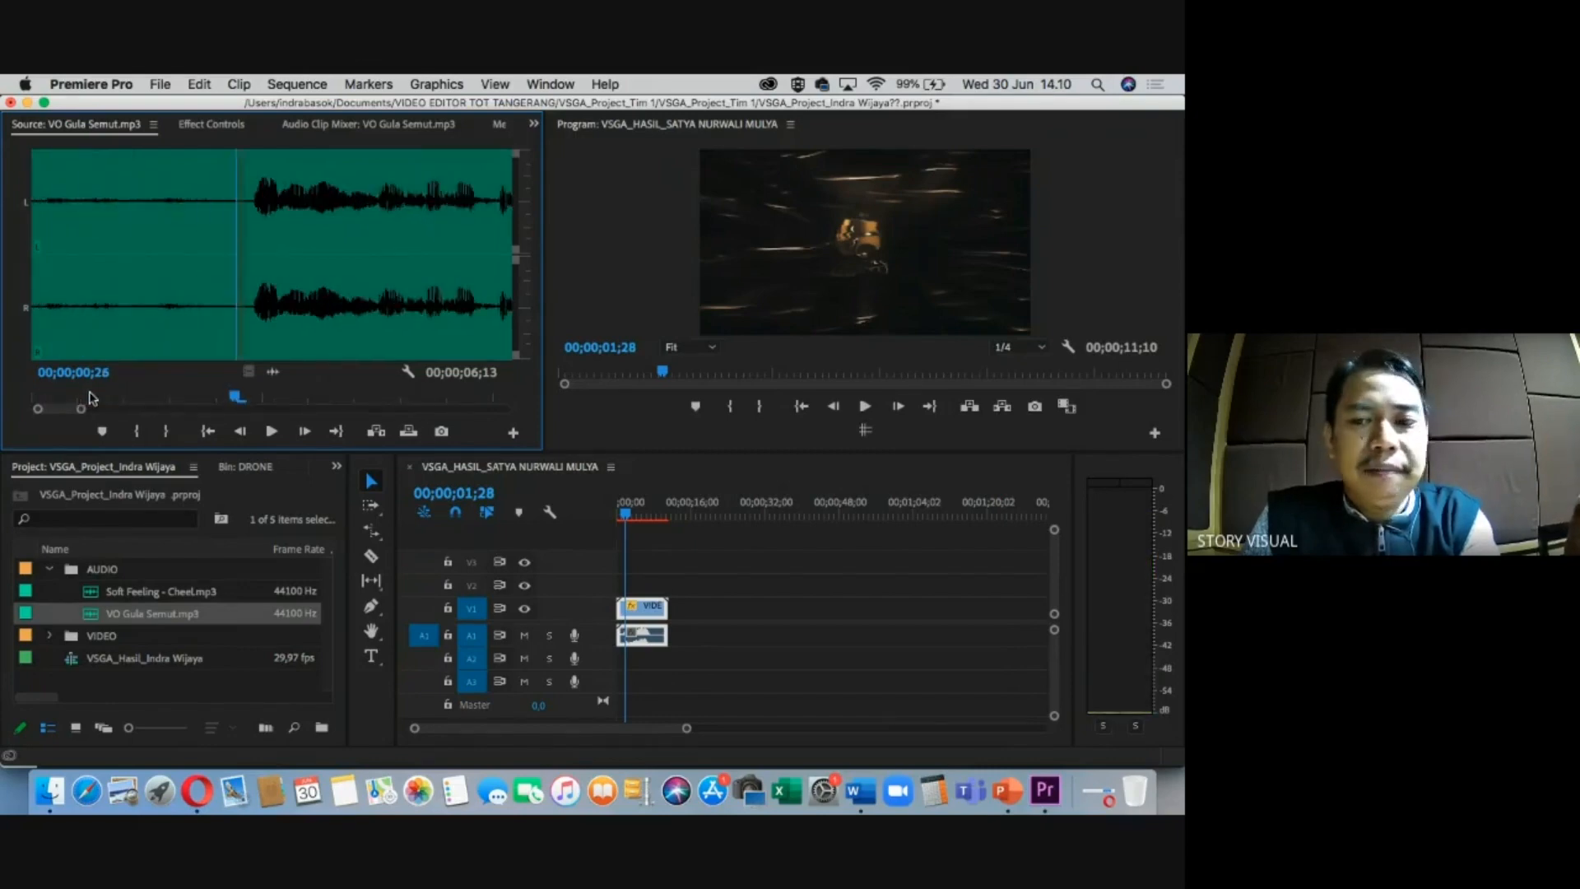
pyautogui.click(247, 400)
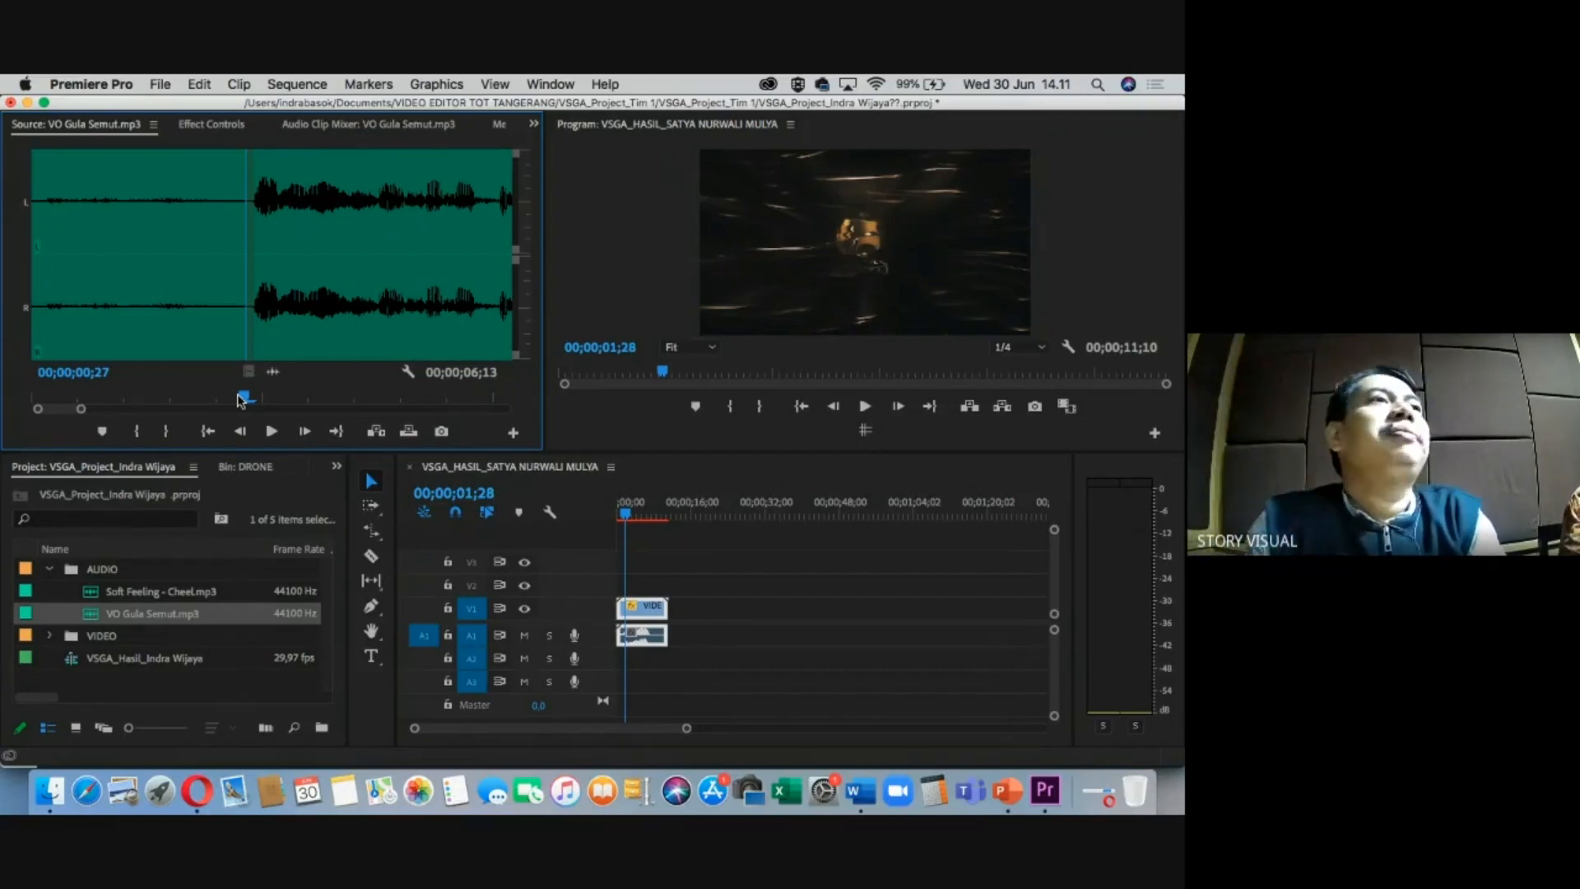
pyautogui.moveTo(259, 399); pyautogui.dragTo(331, 399)
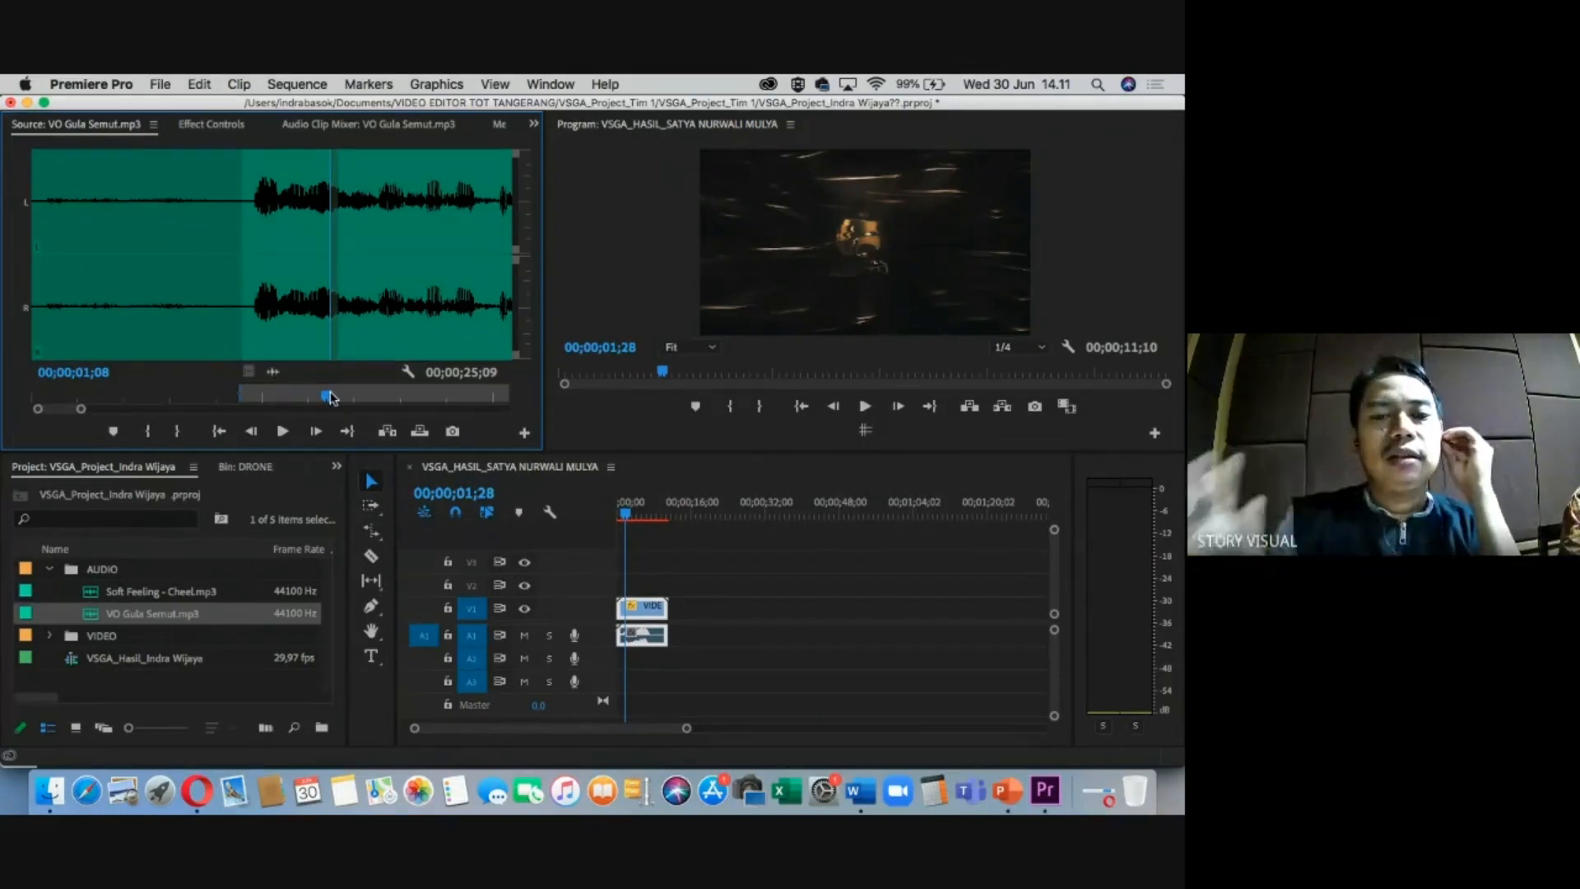
pyautogui.click(650, 511)
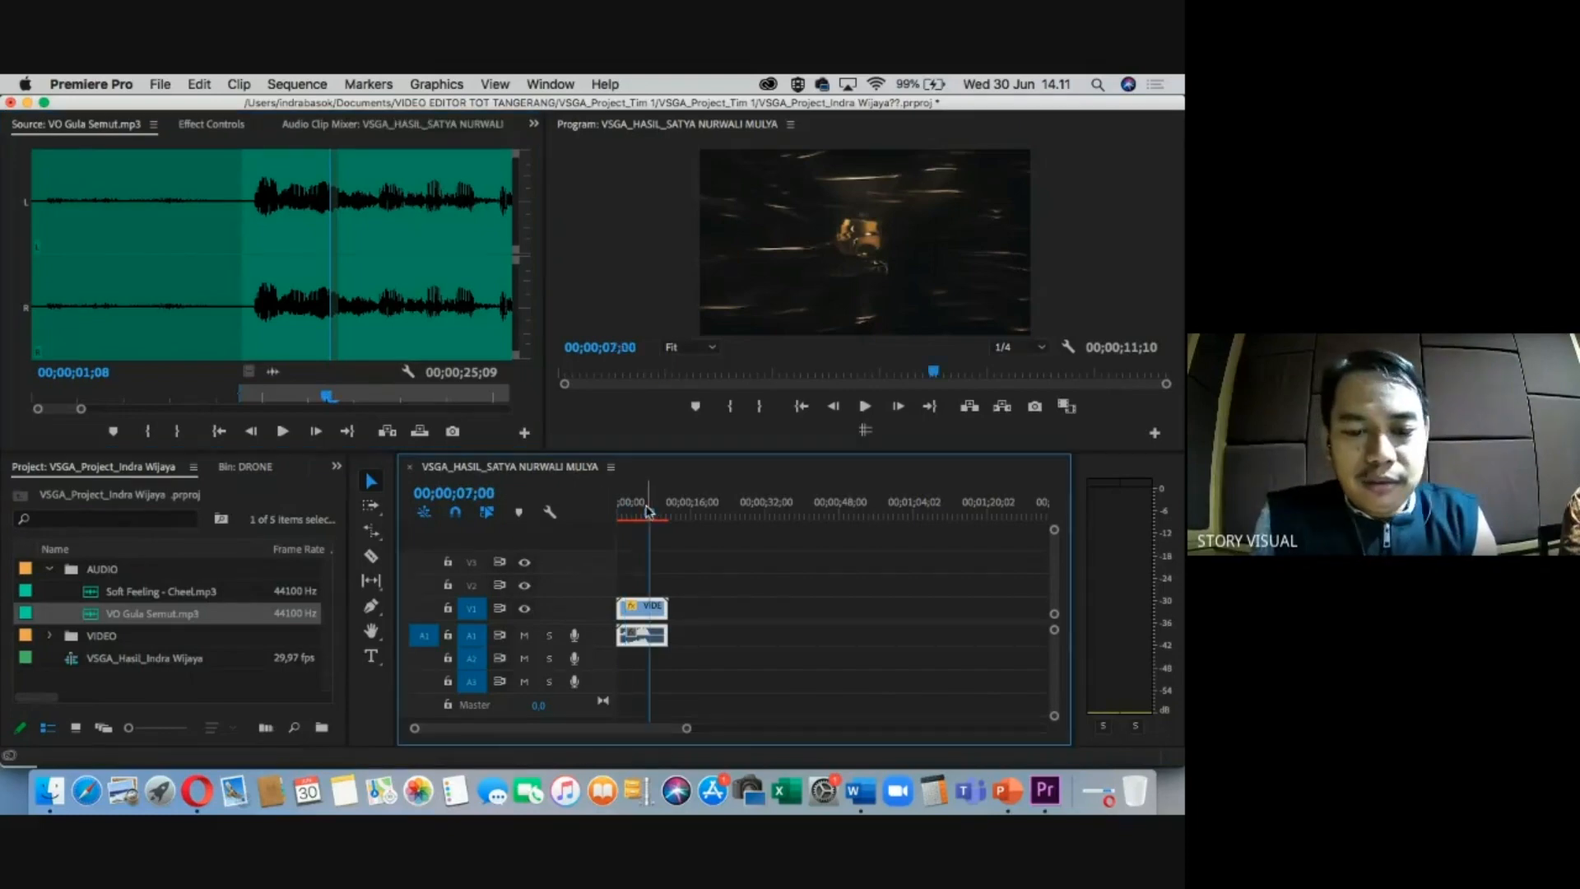
pyautogui.click(185, 795)
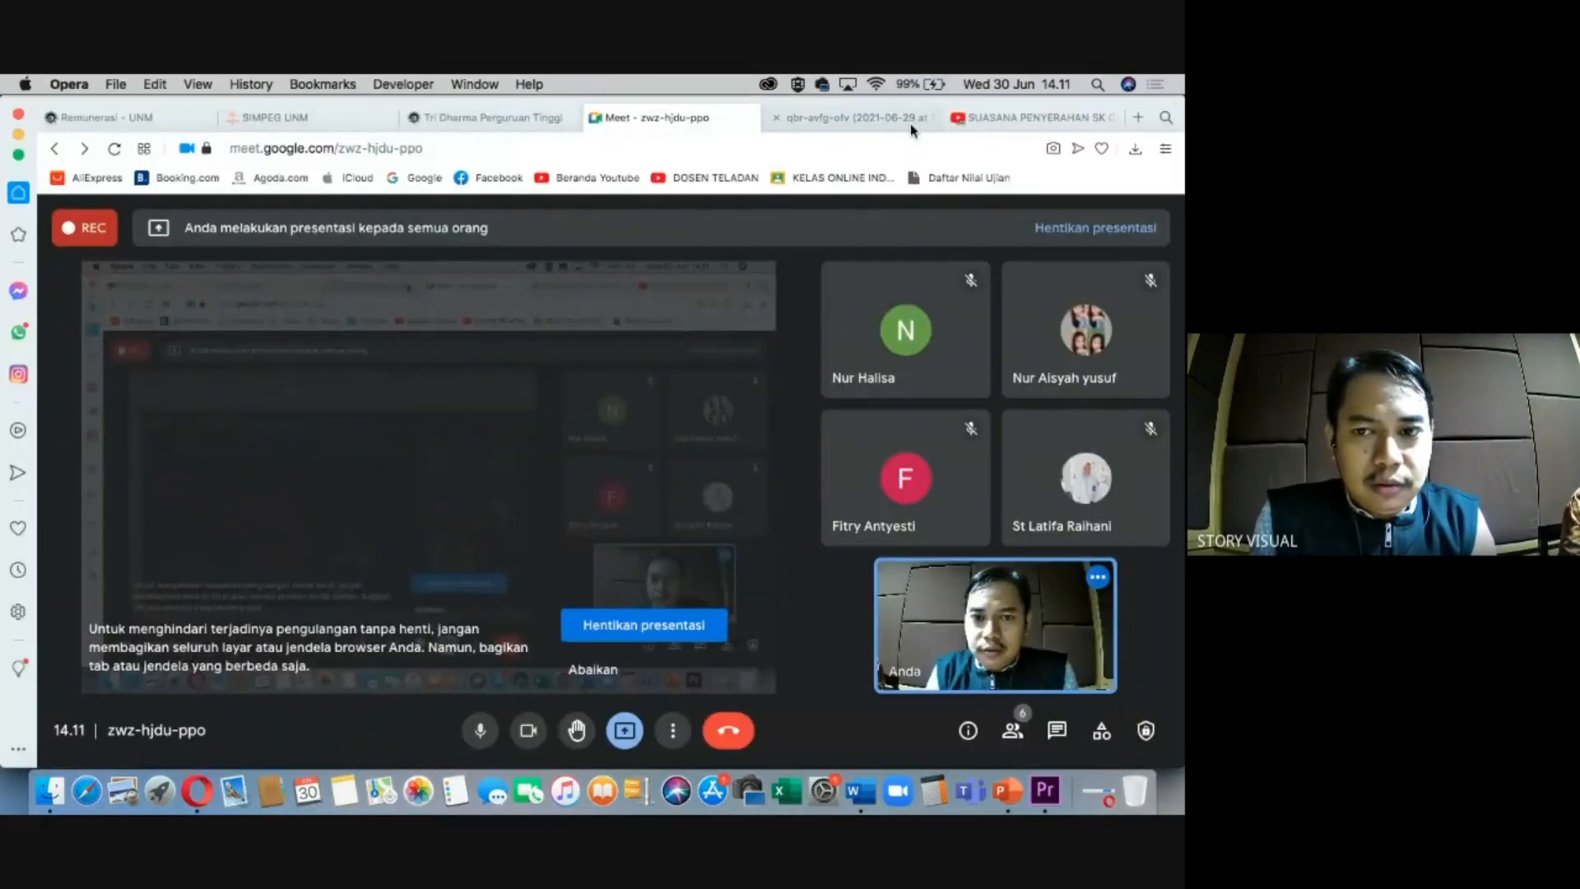
# Close Opera's YouTube tab and return to Premiere with the sequence at 00;00;05;00.
pyautogui.click(959, 122)
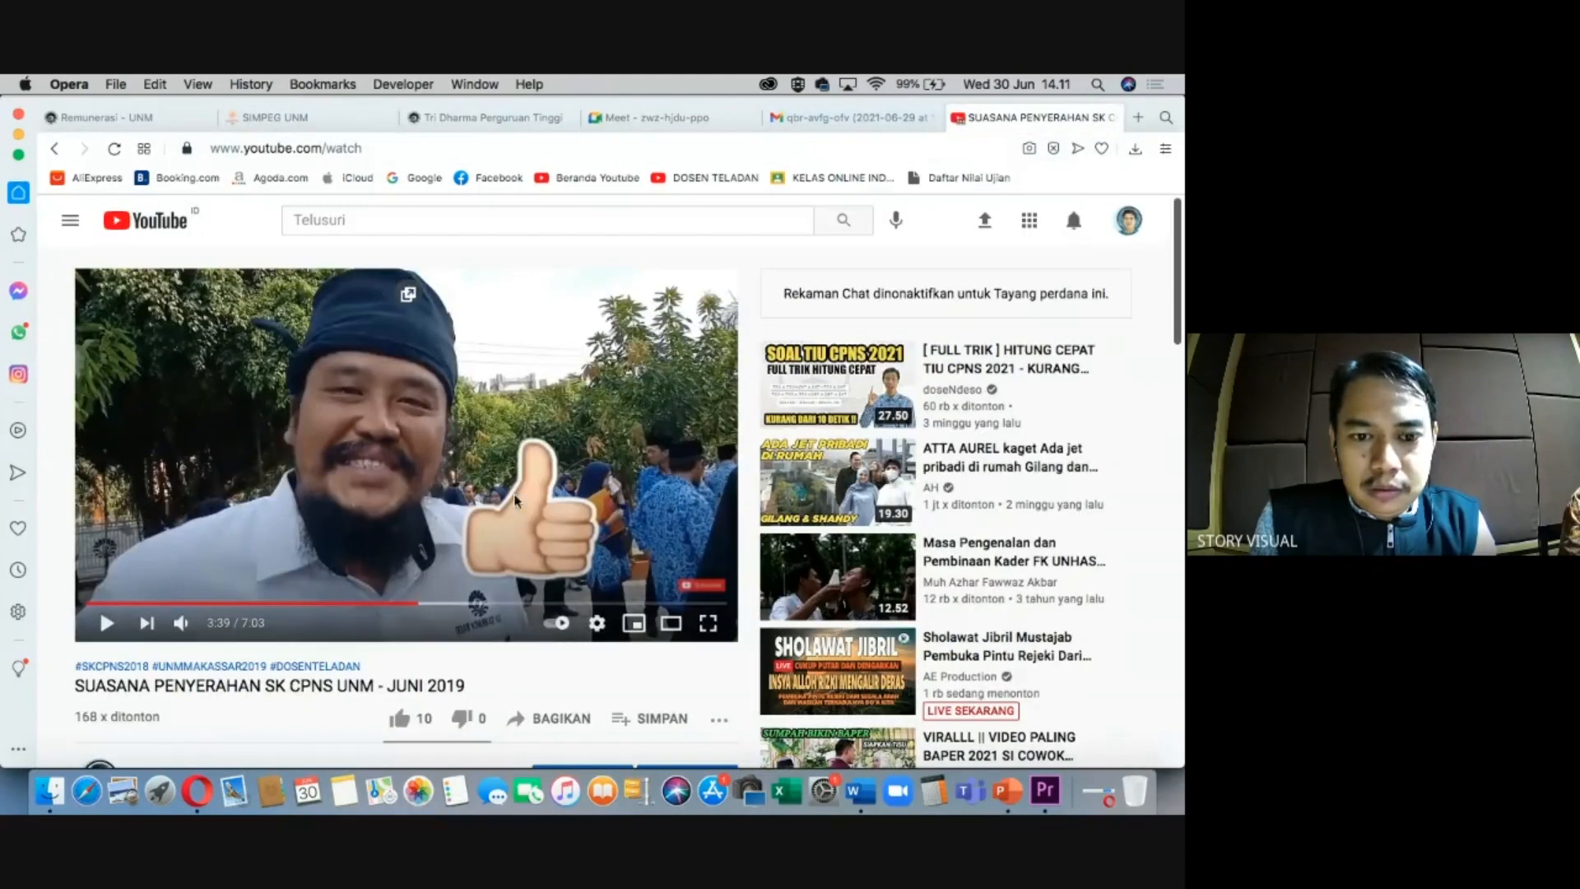
pyautogui.scroll(-10, 516, 499)
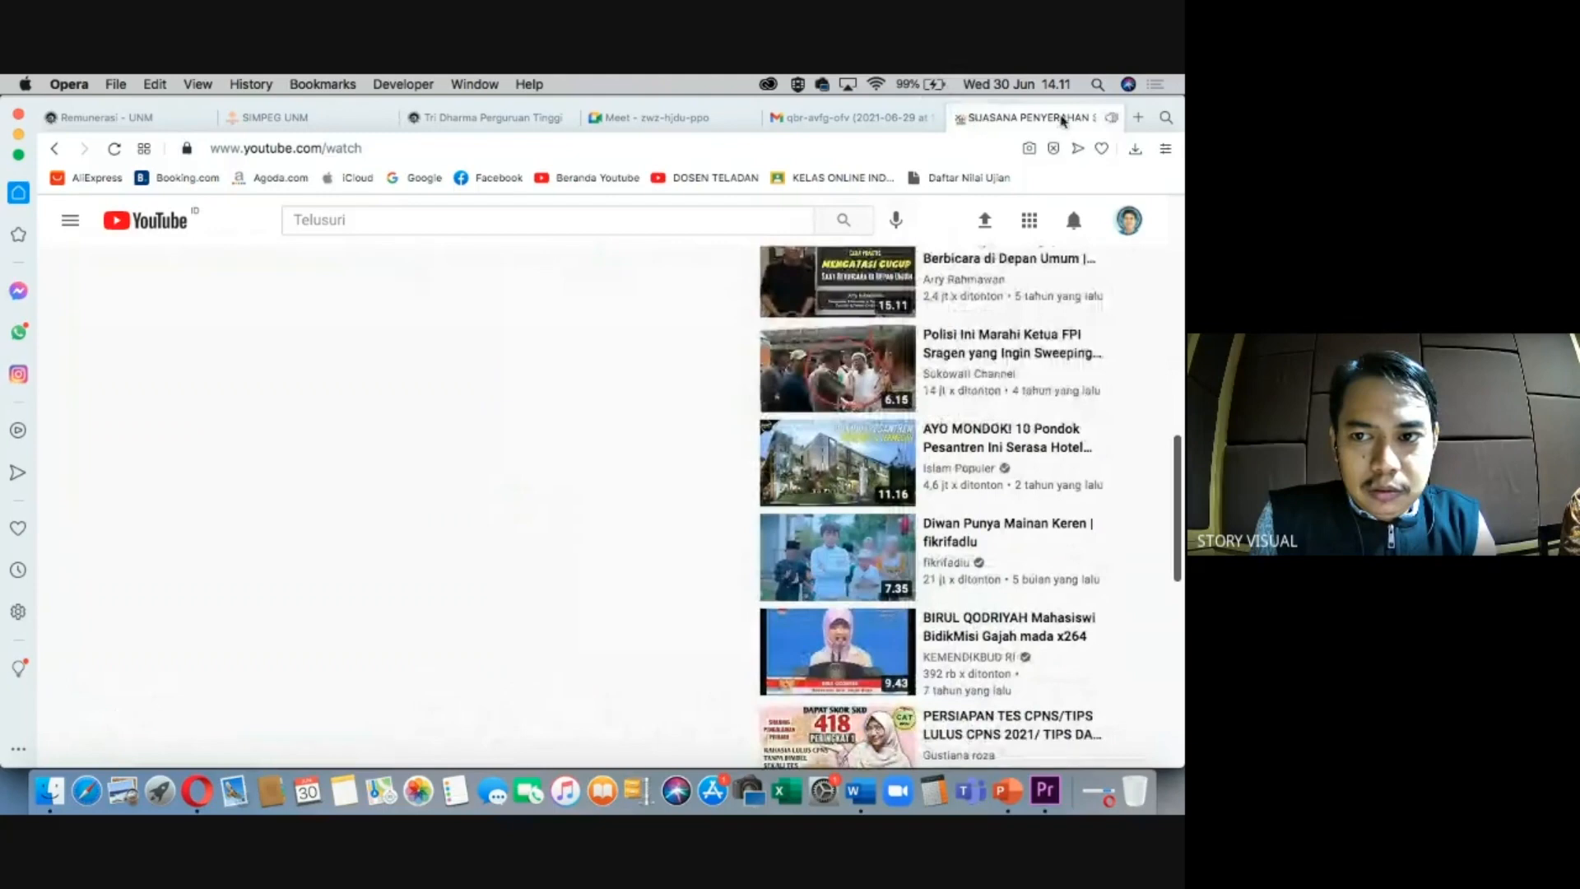
pyautogui.click(960, 118)
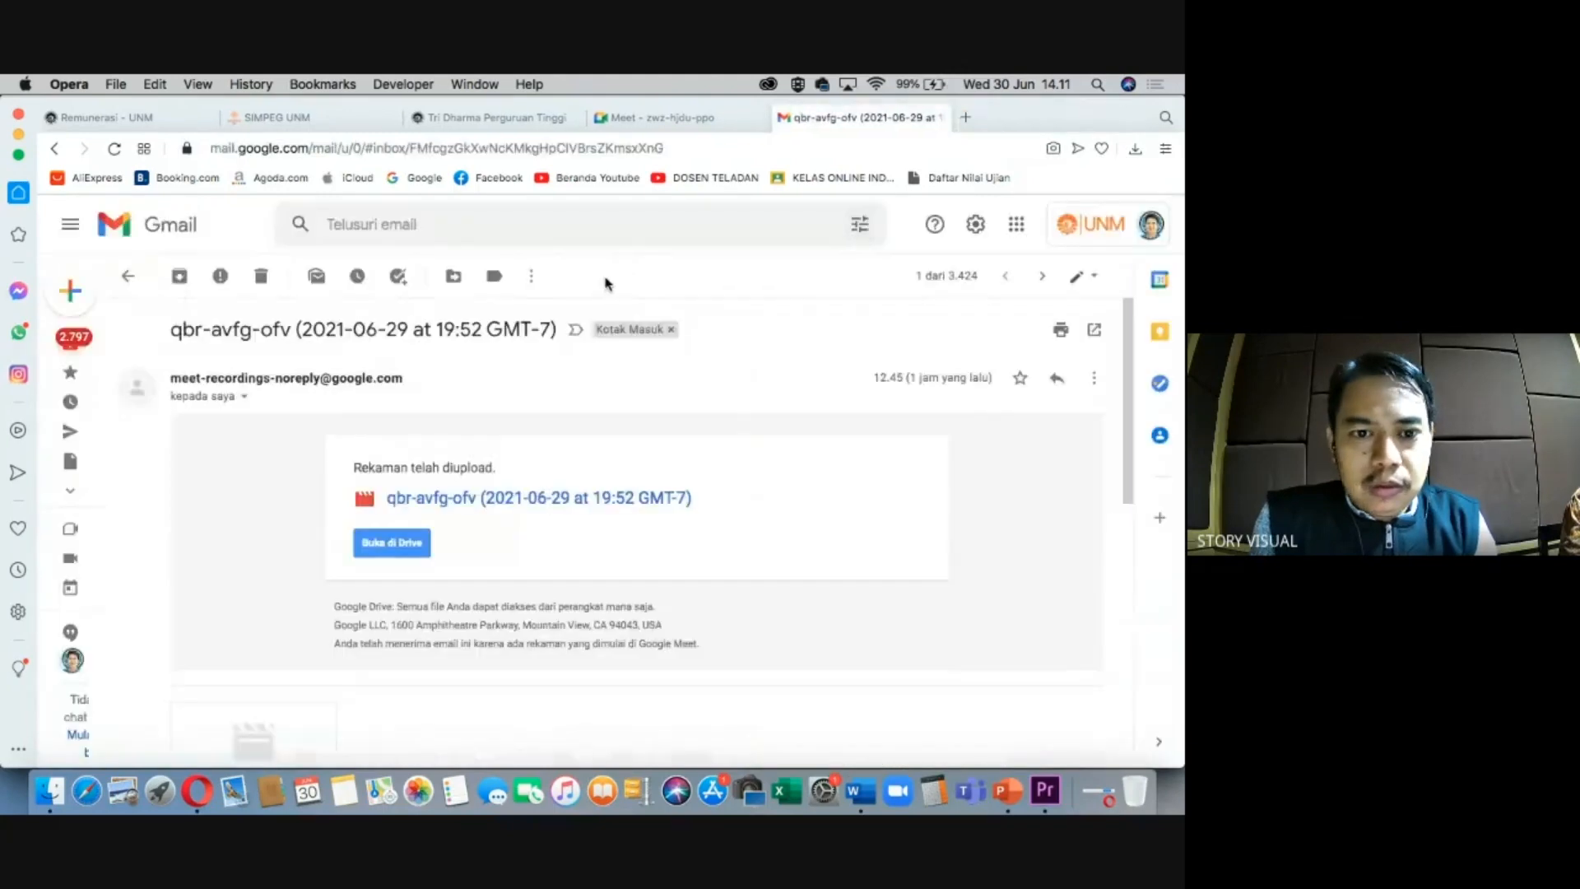
pyautogui.press('super+Tab')
pyautogui.moveTo(650, 512); pyautogui.dragTo(641, 512)
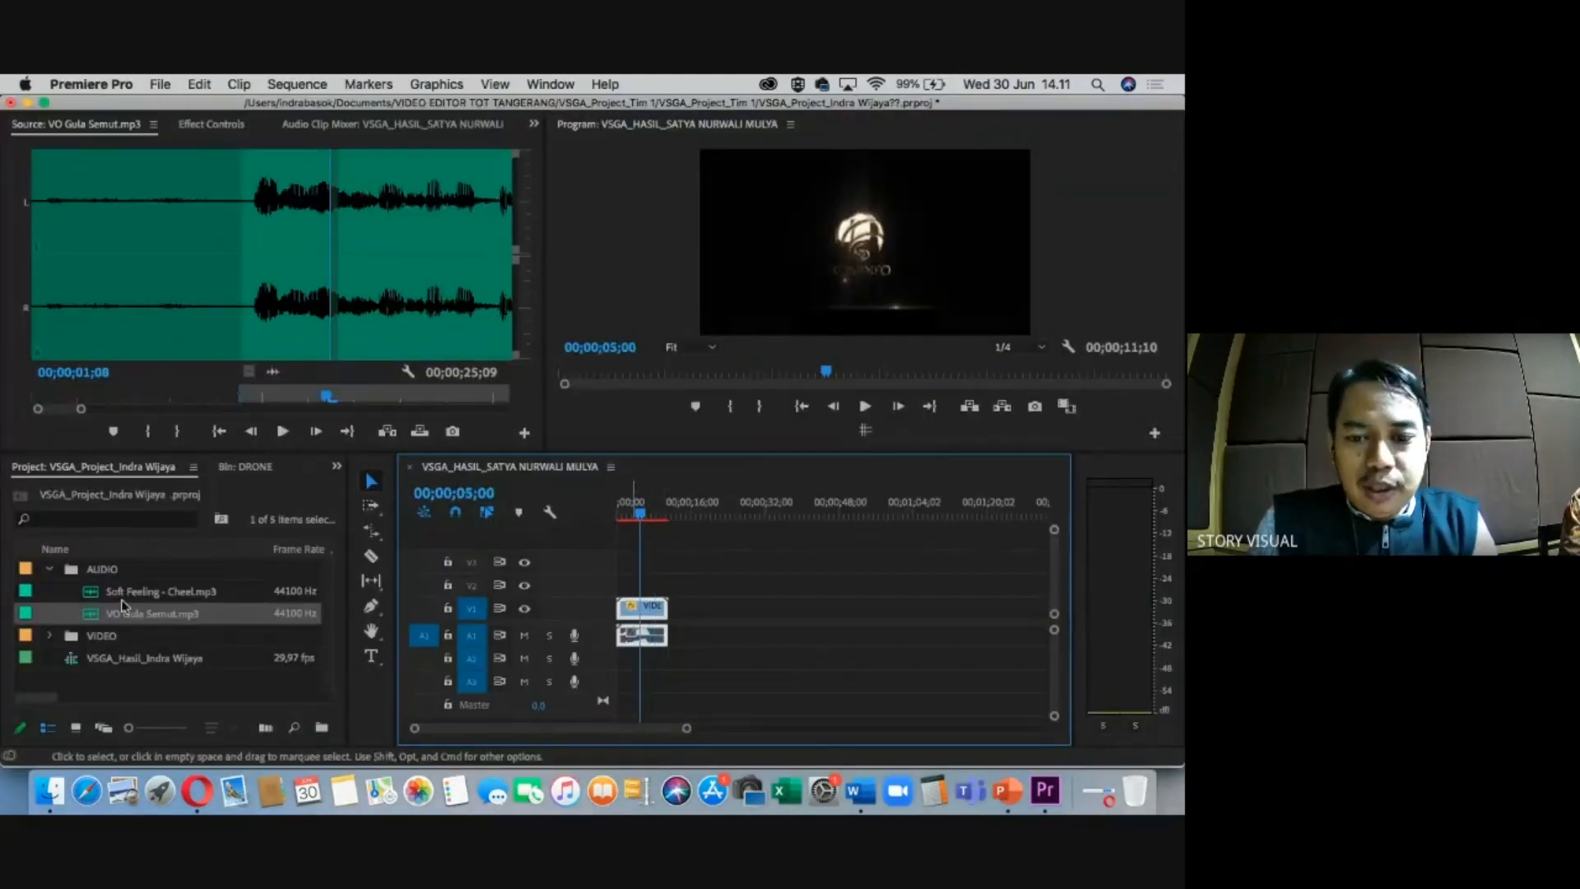
# Mark the voice-over's In point at 00;00;00;28 where speech begins and play it.
pyautogui.moveTo(264, 403); pyautogui.dragTo(251, 398)
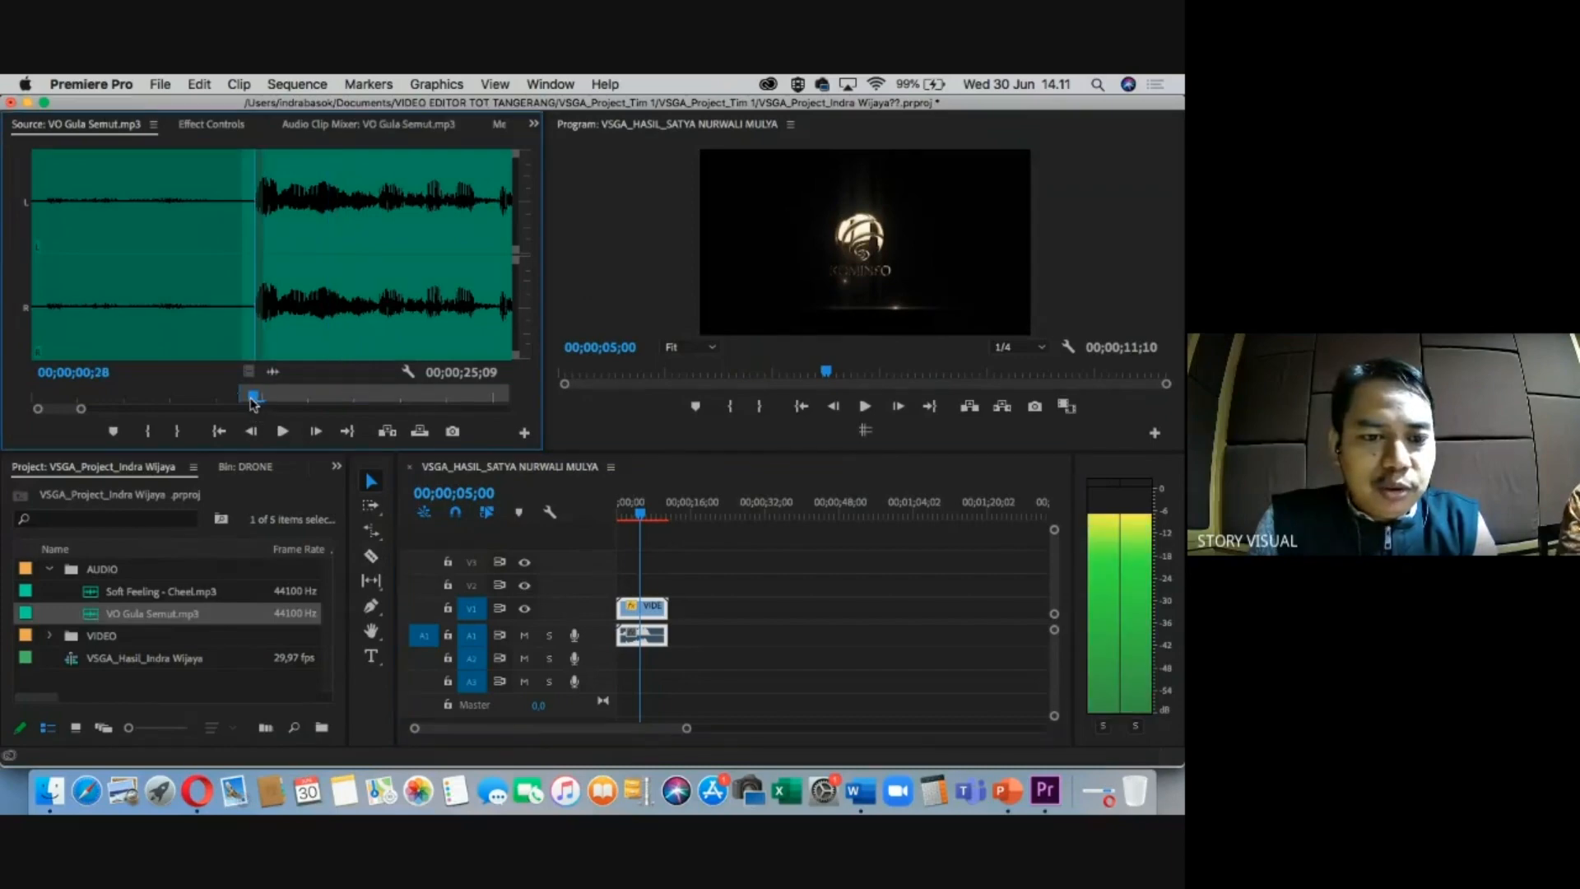
pyautogui.press('i')
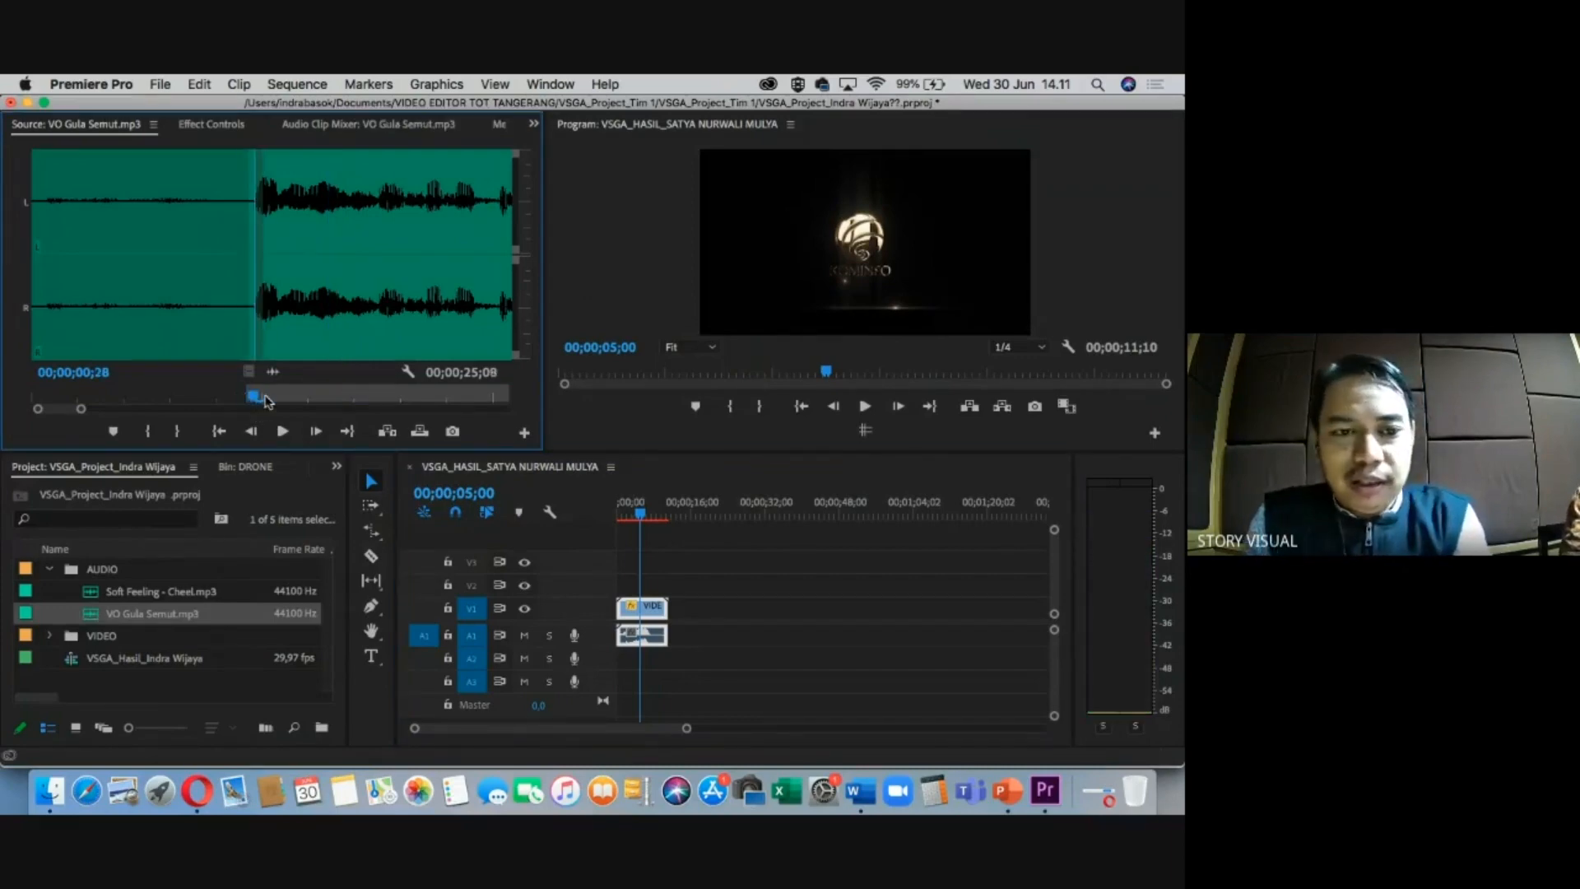
pyautogui.press('space')
pyautogui.press('-')
pyautogui.press('-')
pyautogui.press('-')
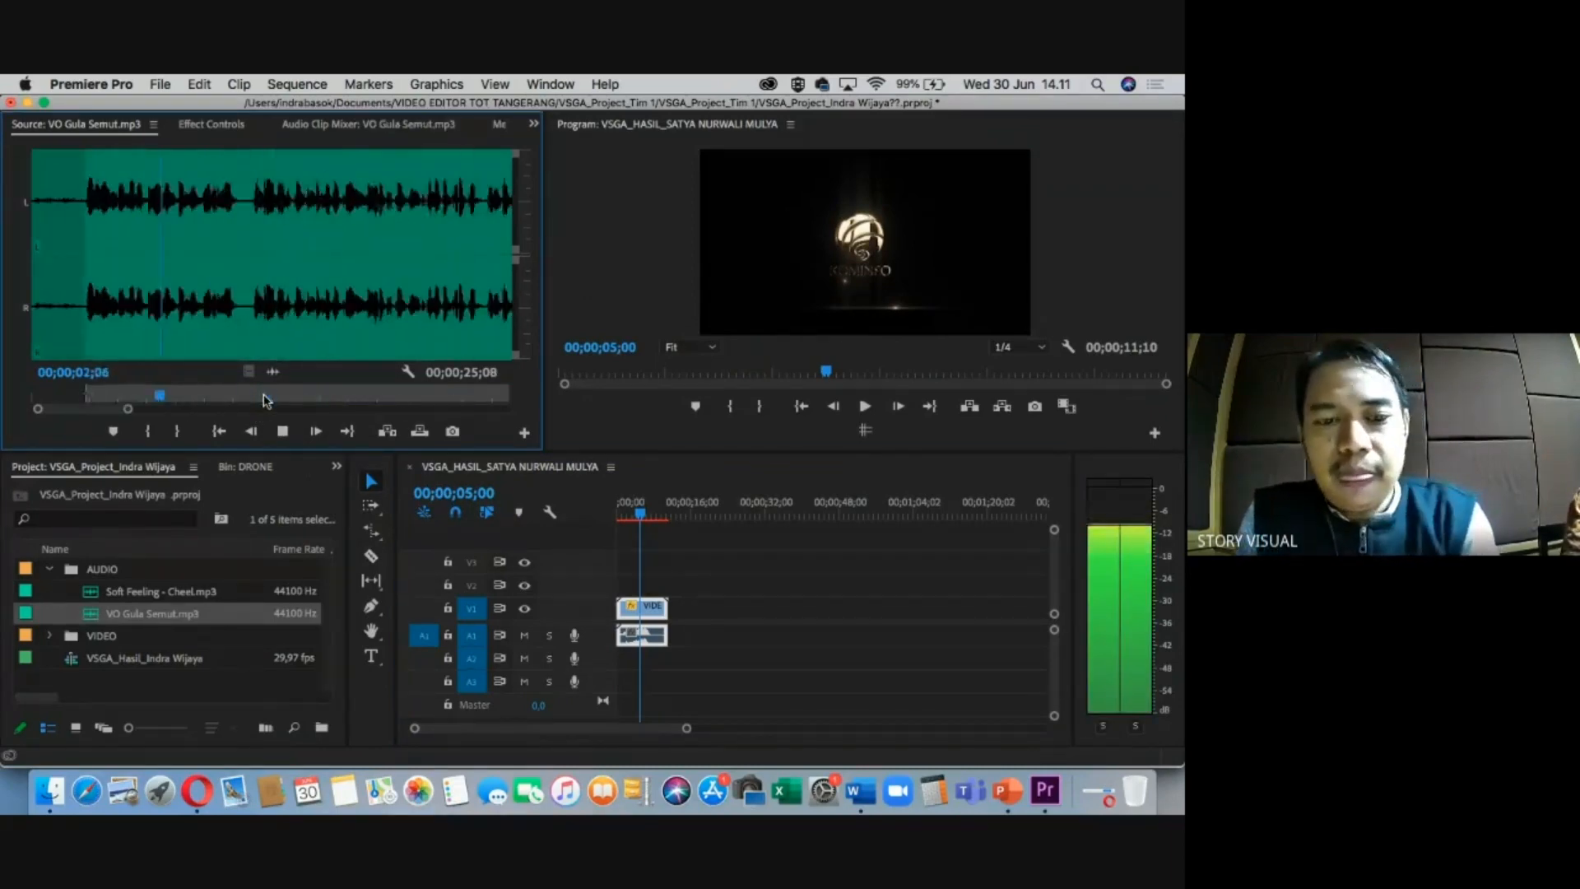
pyautogui.press('space')
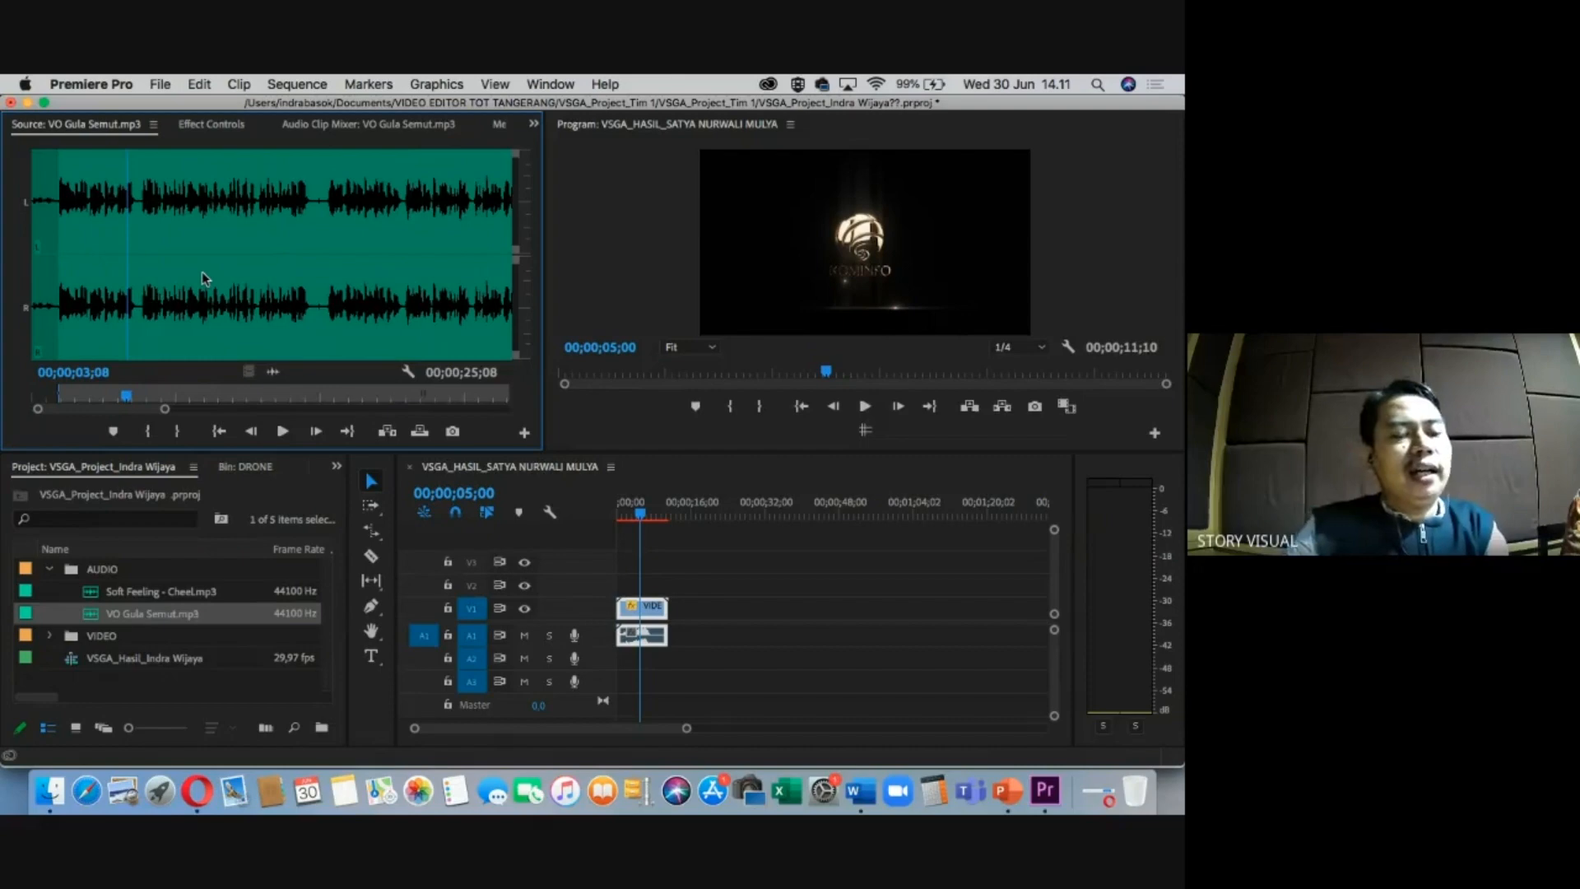
# Maximize the source panel and zoom in on the pause near 00;00;09;20.
pyautogui.press('`')
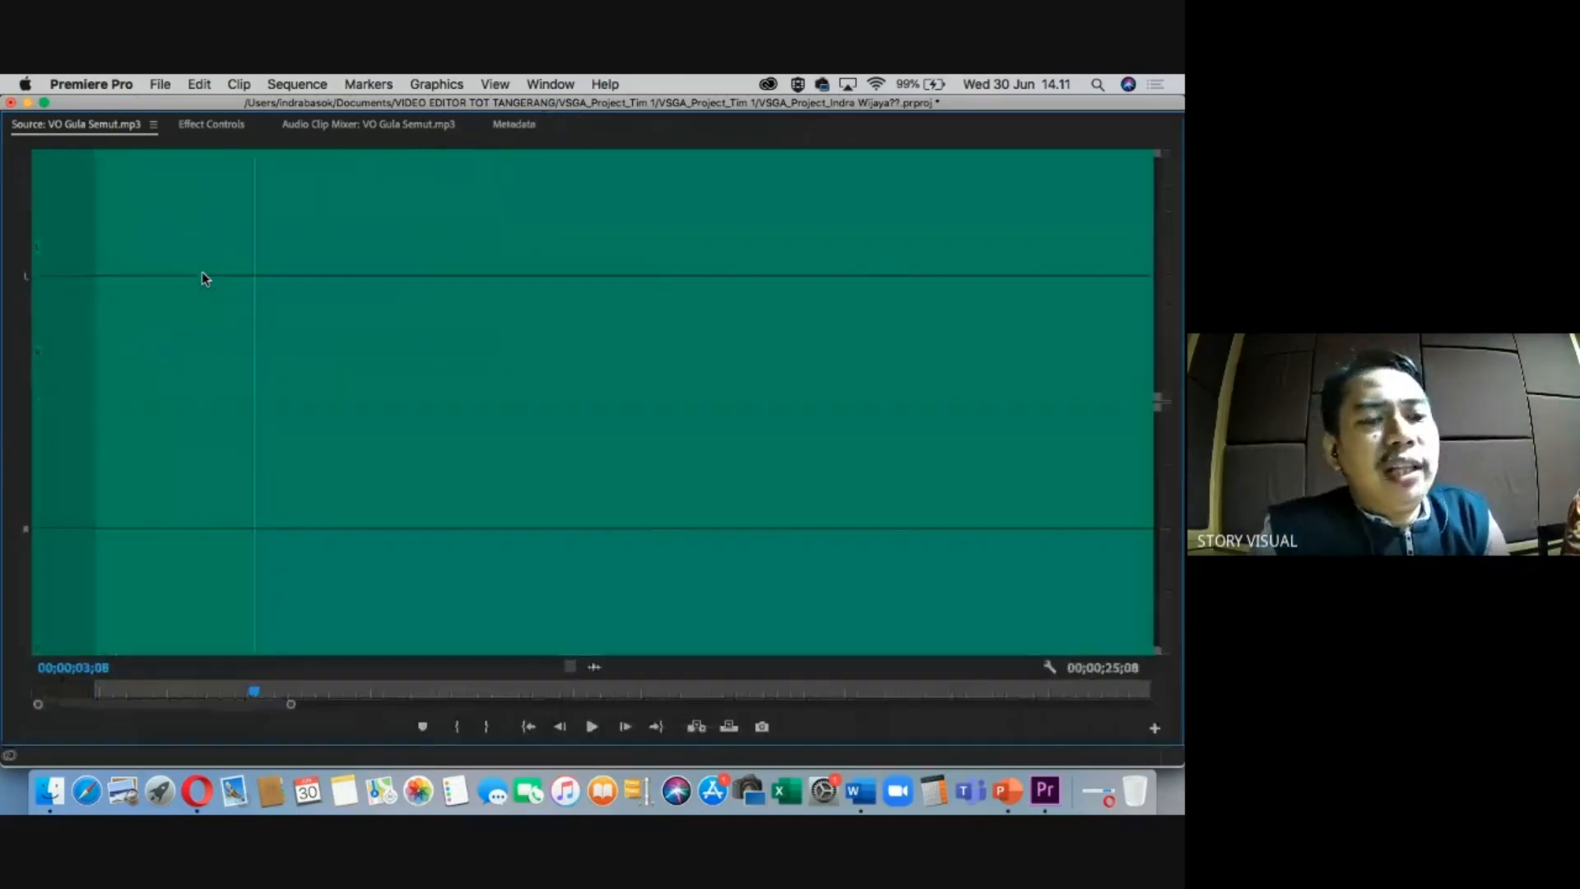
pyautogui.moveTo(110, 693); pyautogui.dragTo(88, 690)
pyautogui.press('space')
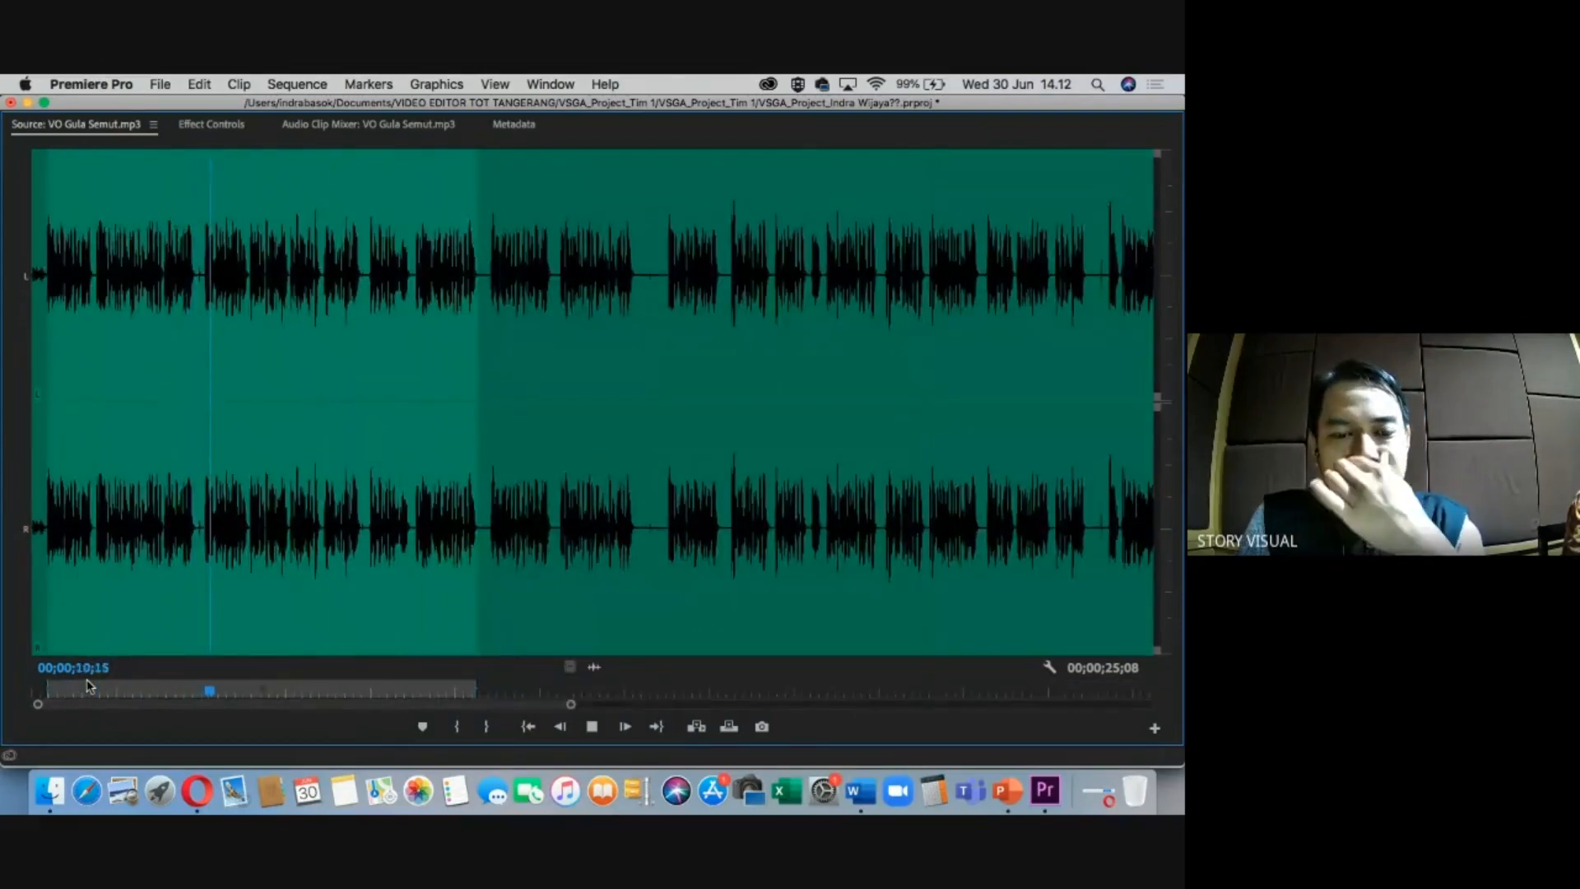
pyautogui.press('space')
pyautogui.moveTo(224, 697); pyautogui.dragTo(197, 694)
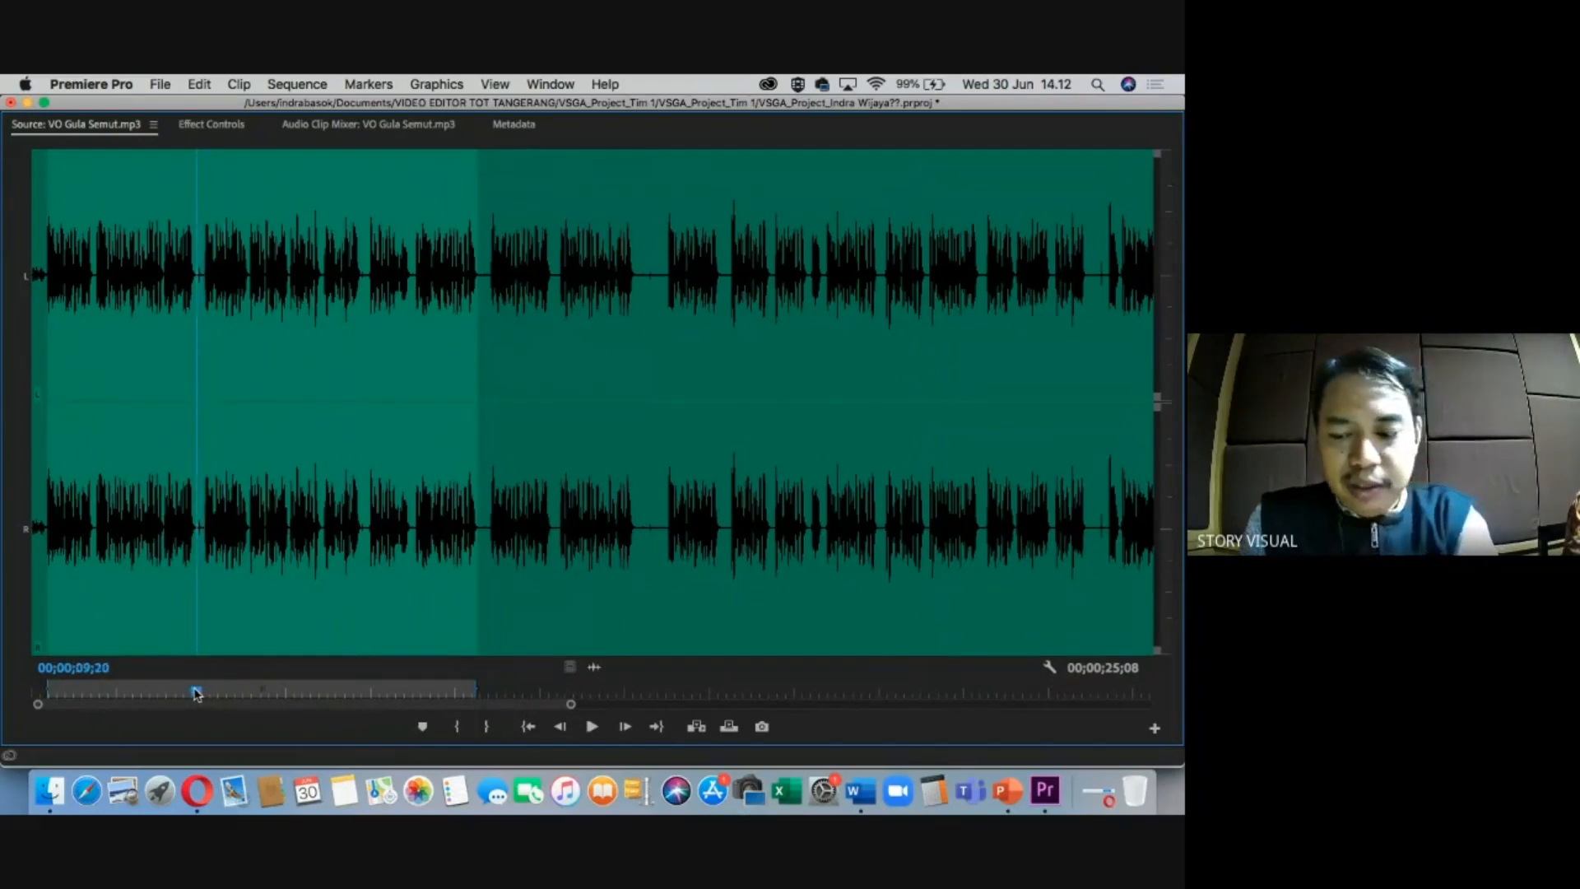
pyautogui.press('=')
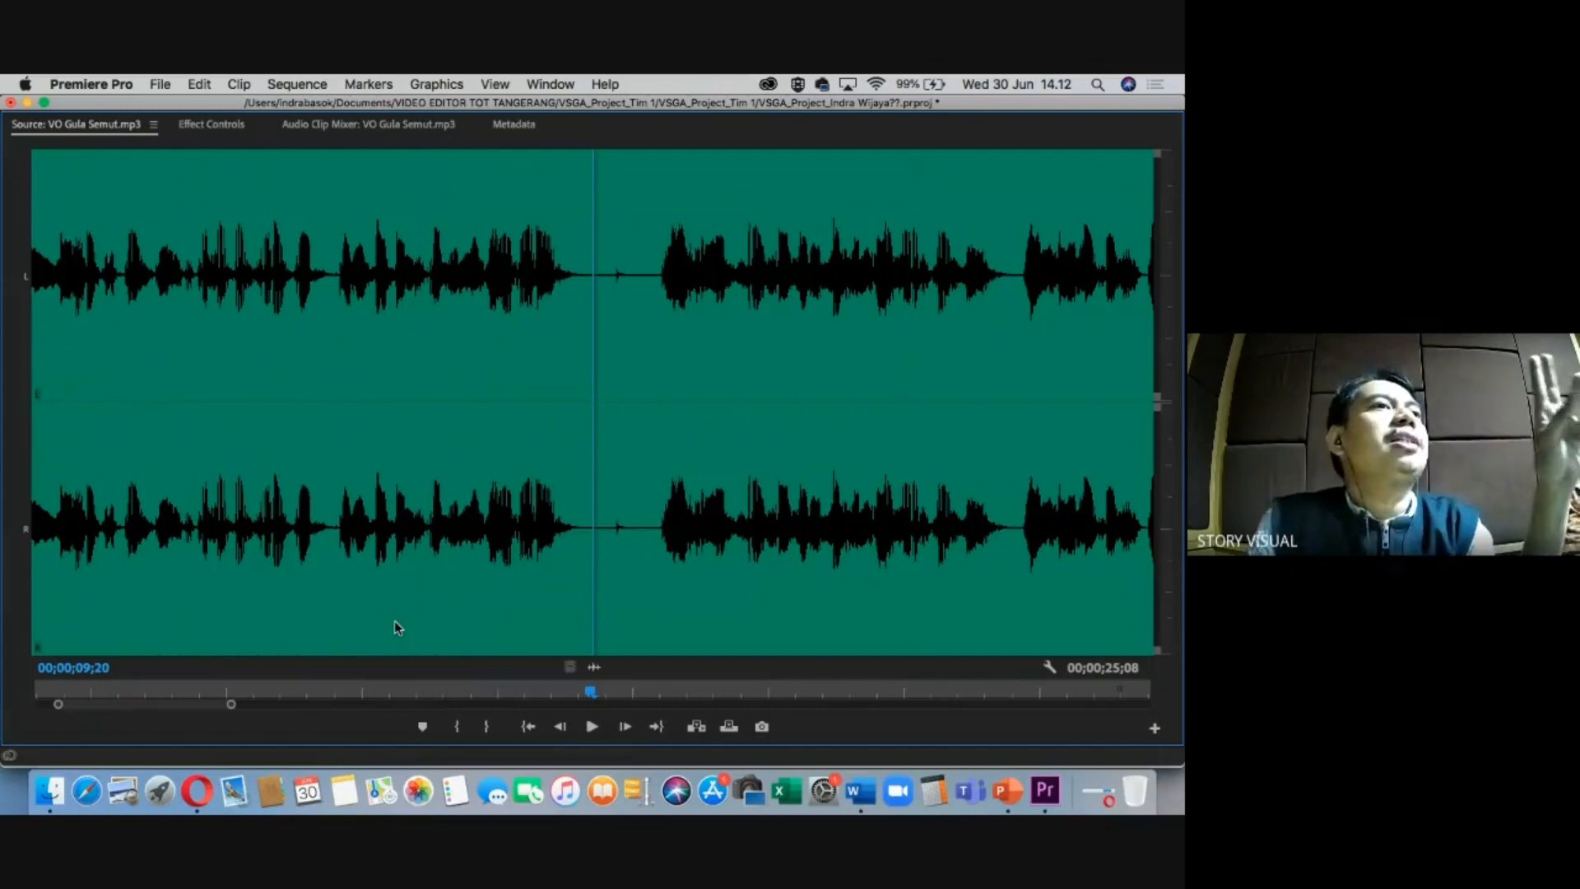
pyautogui.press('super+Tab')
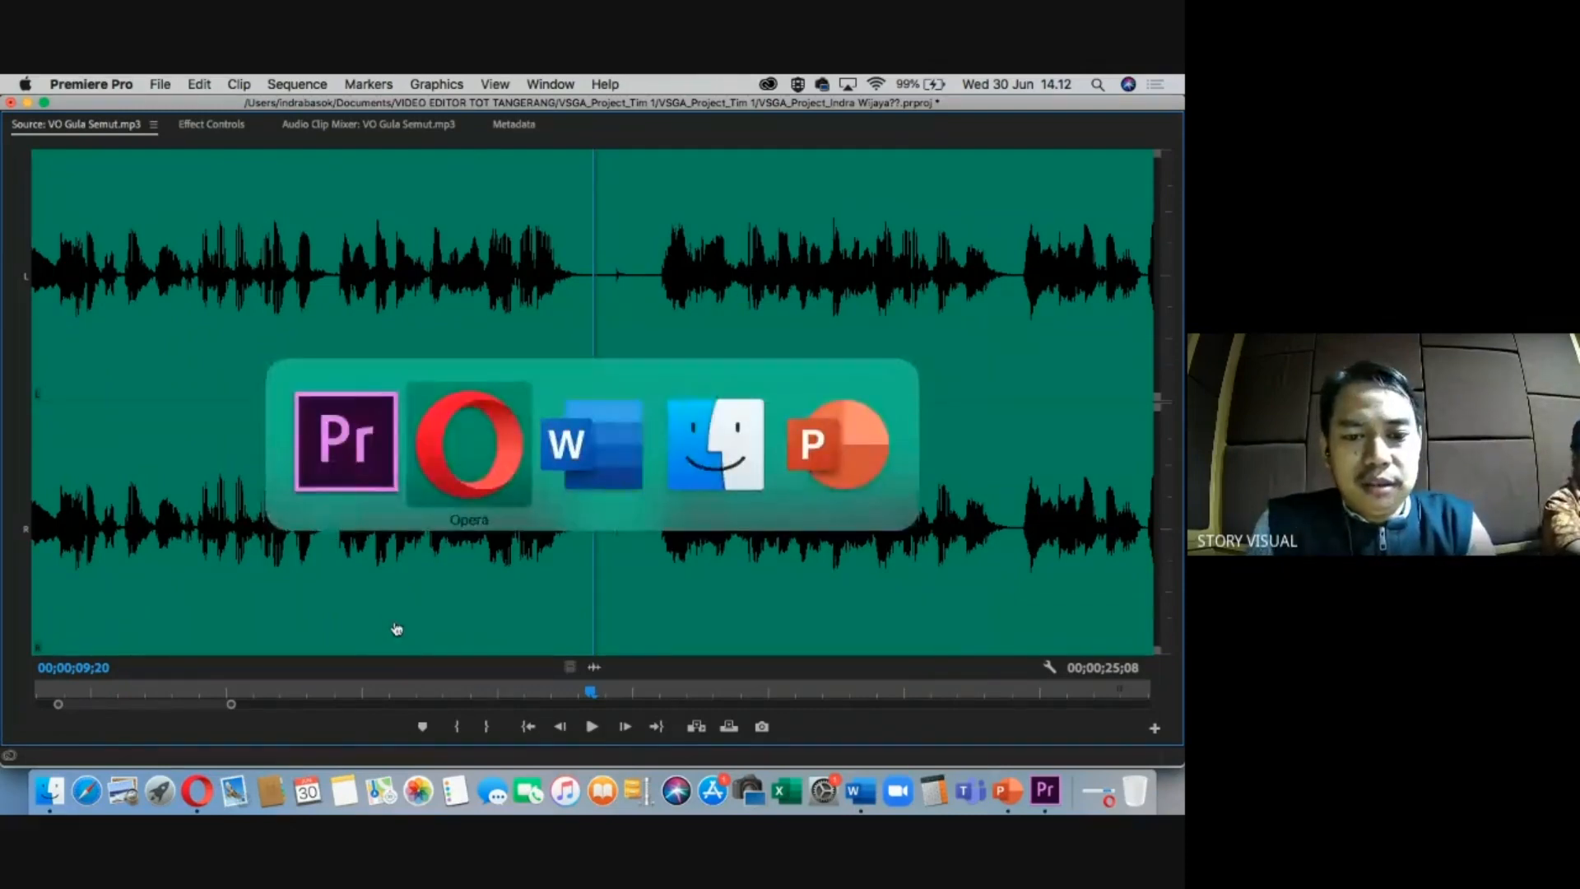
# Admit all waiting Meet participants, then return to the voice-over preview at 00;00;09;16.
pyautogui.press('super+Tab')
pyautogui.press('super+Tab')
pyautogui.press('super+Tab')
pyautogui.press('super+Tab')
pyautogui.press('super+Tab')
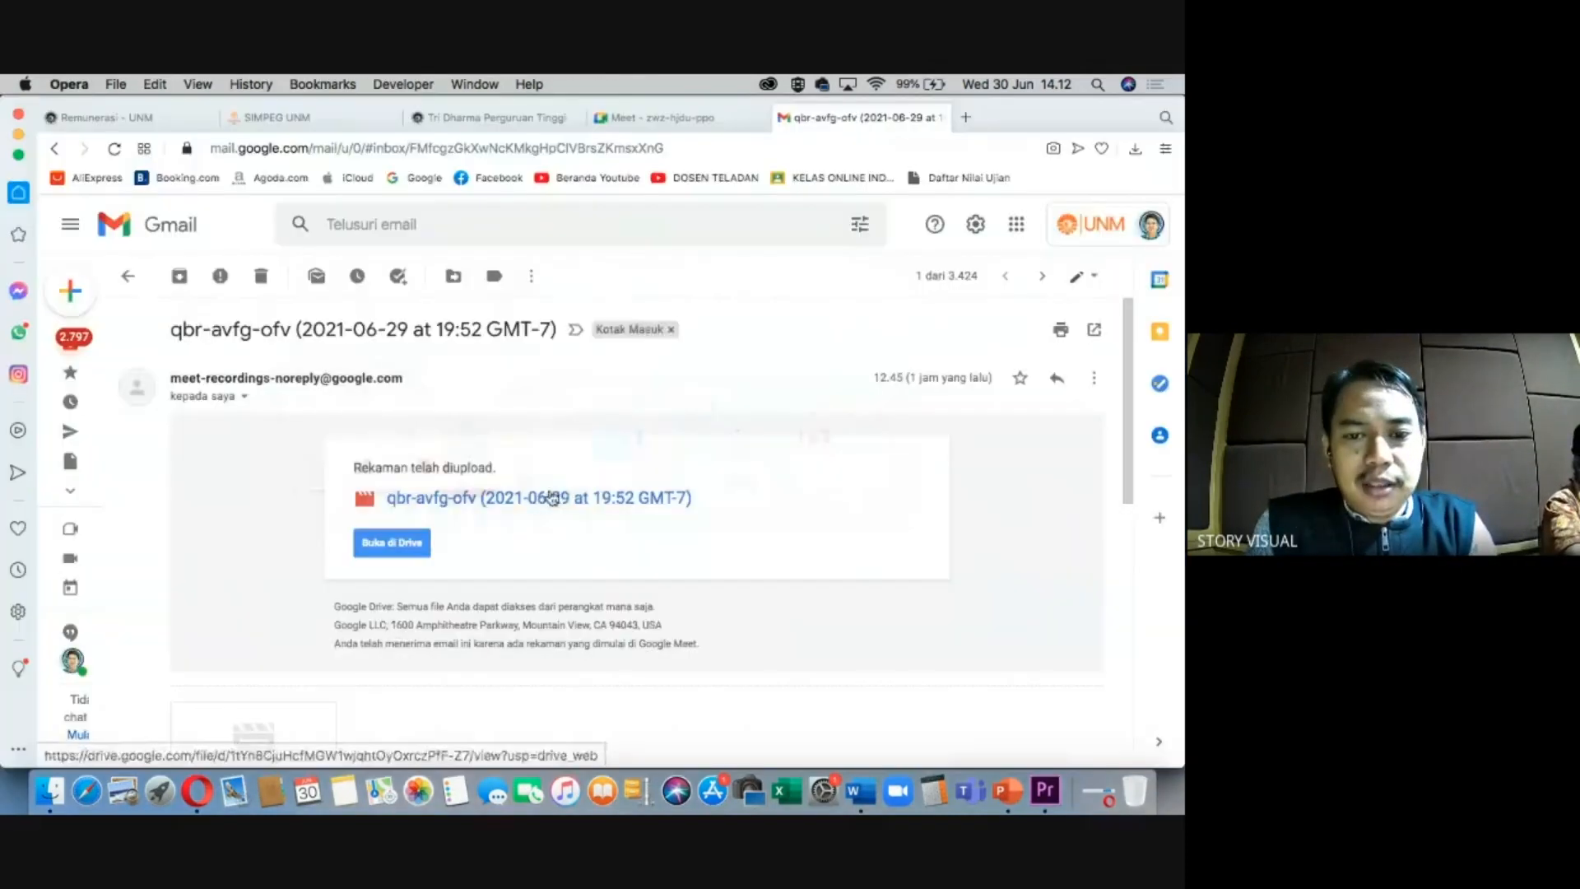
pyautogui.click(661, 118)
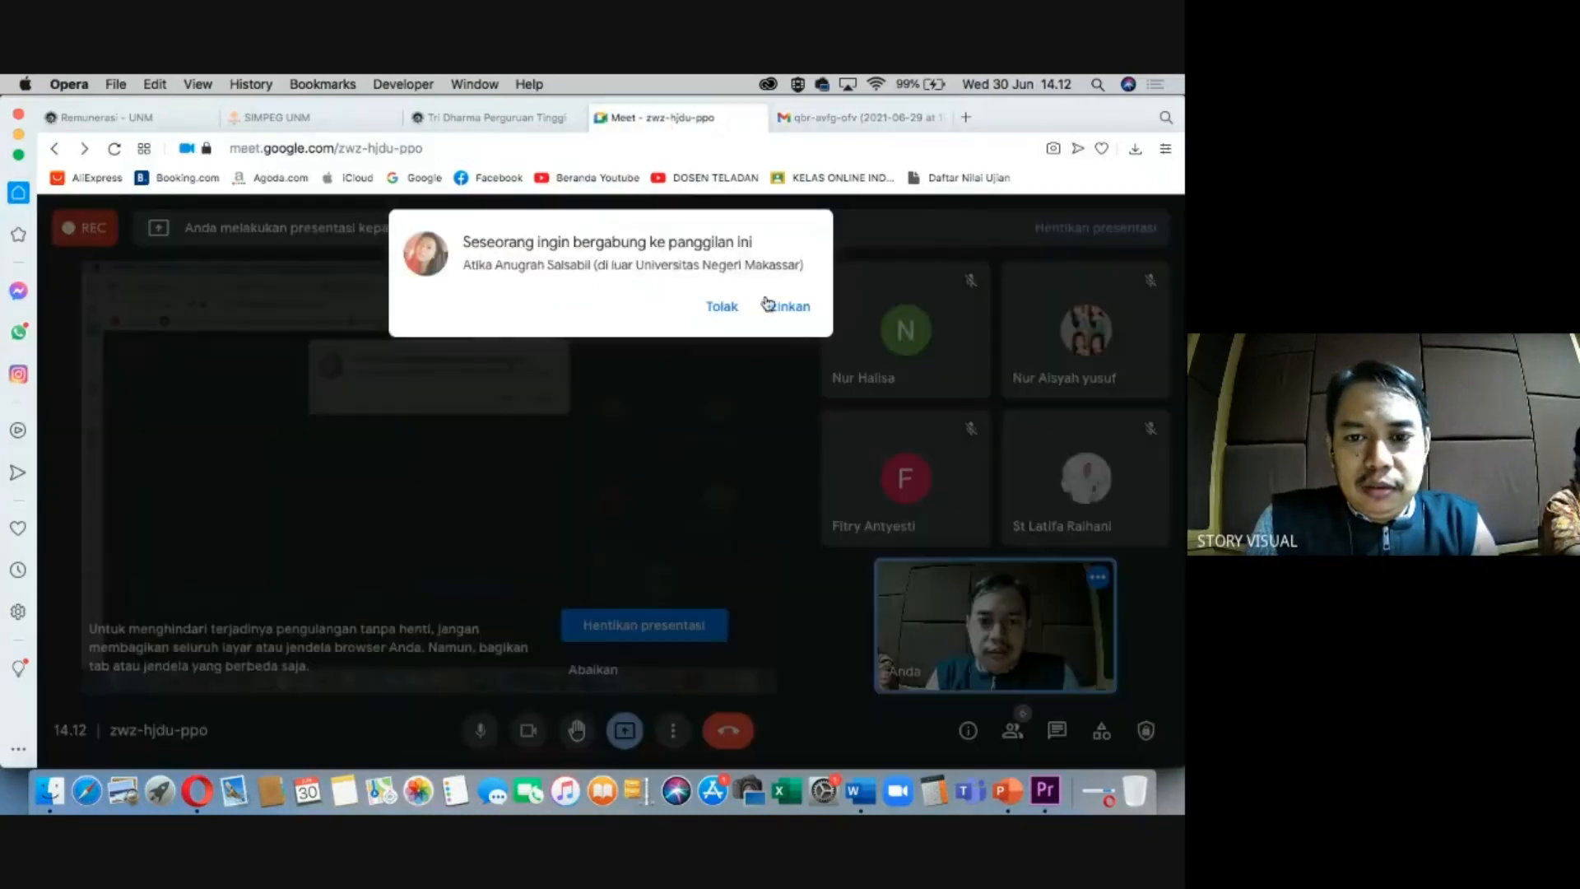
pyautogui.click(788, 307)
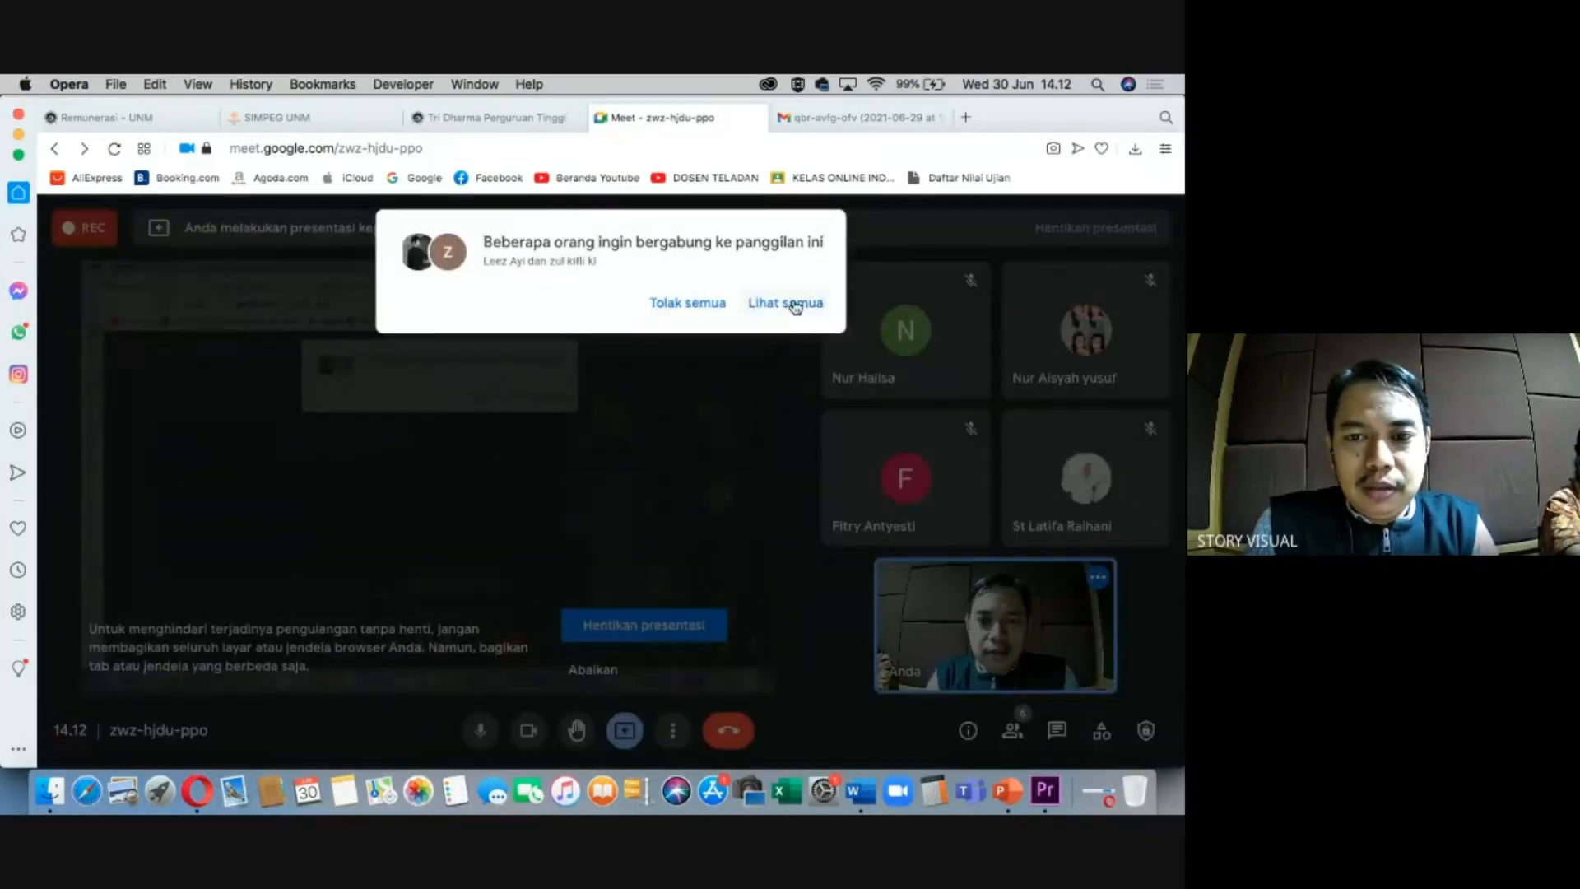
pyautogui.click(796, 307)
pyautogui.click(770, 424)
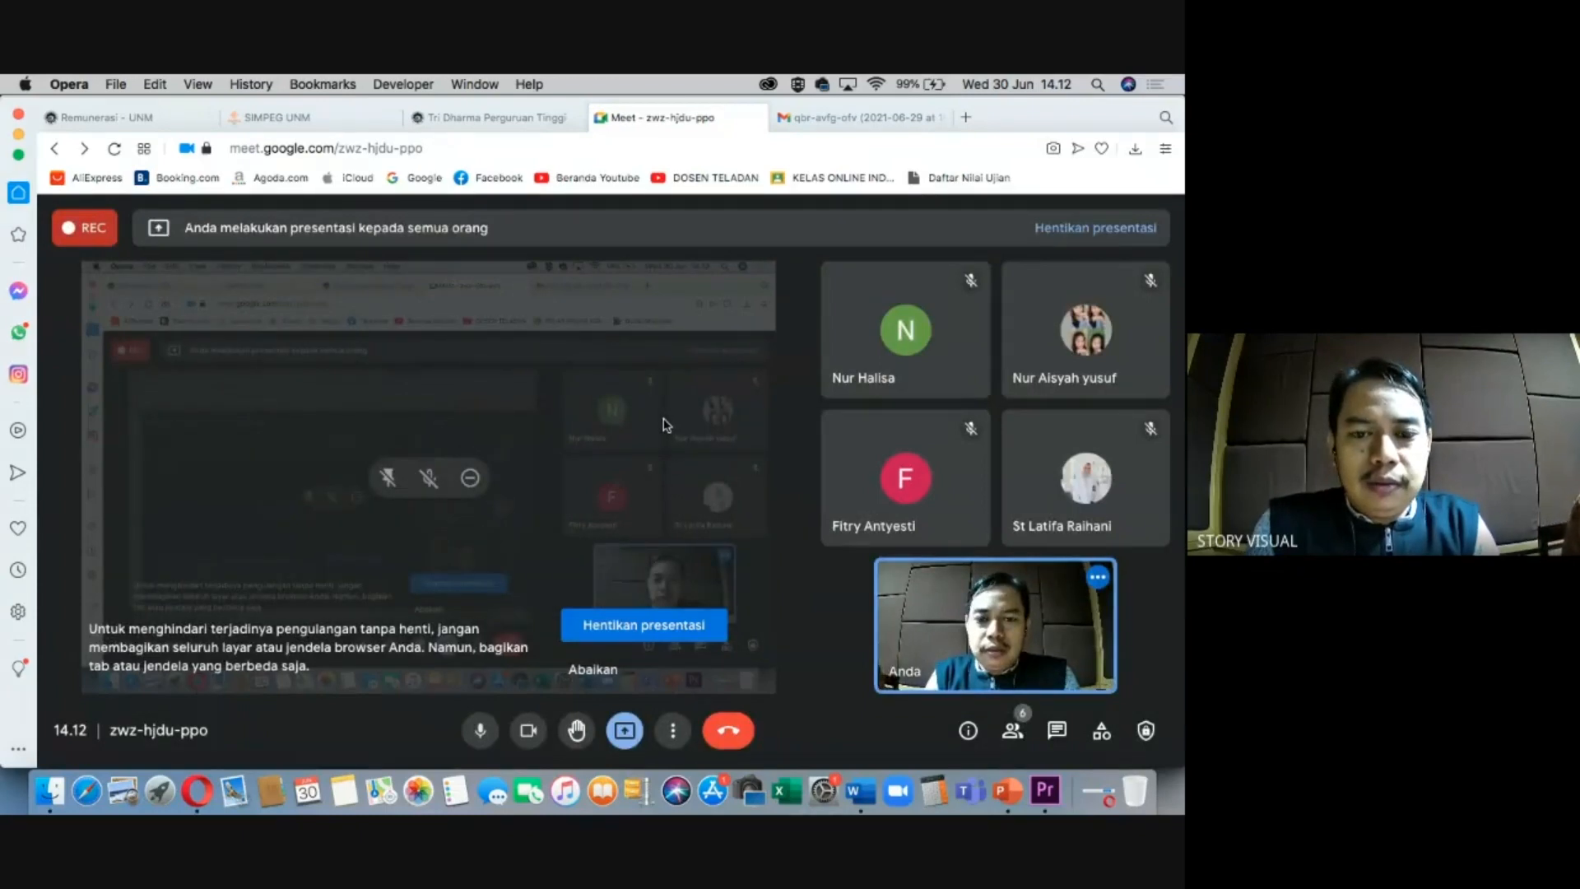
pyautogui.press('super+Tab')
pyautogui.moveTo(594, 698); pyautogui.dragTo(584, 694)
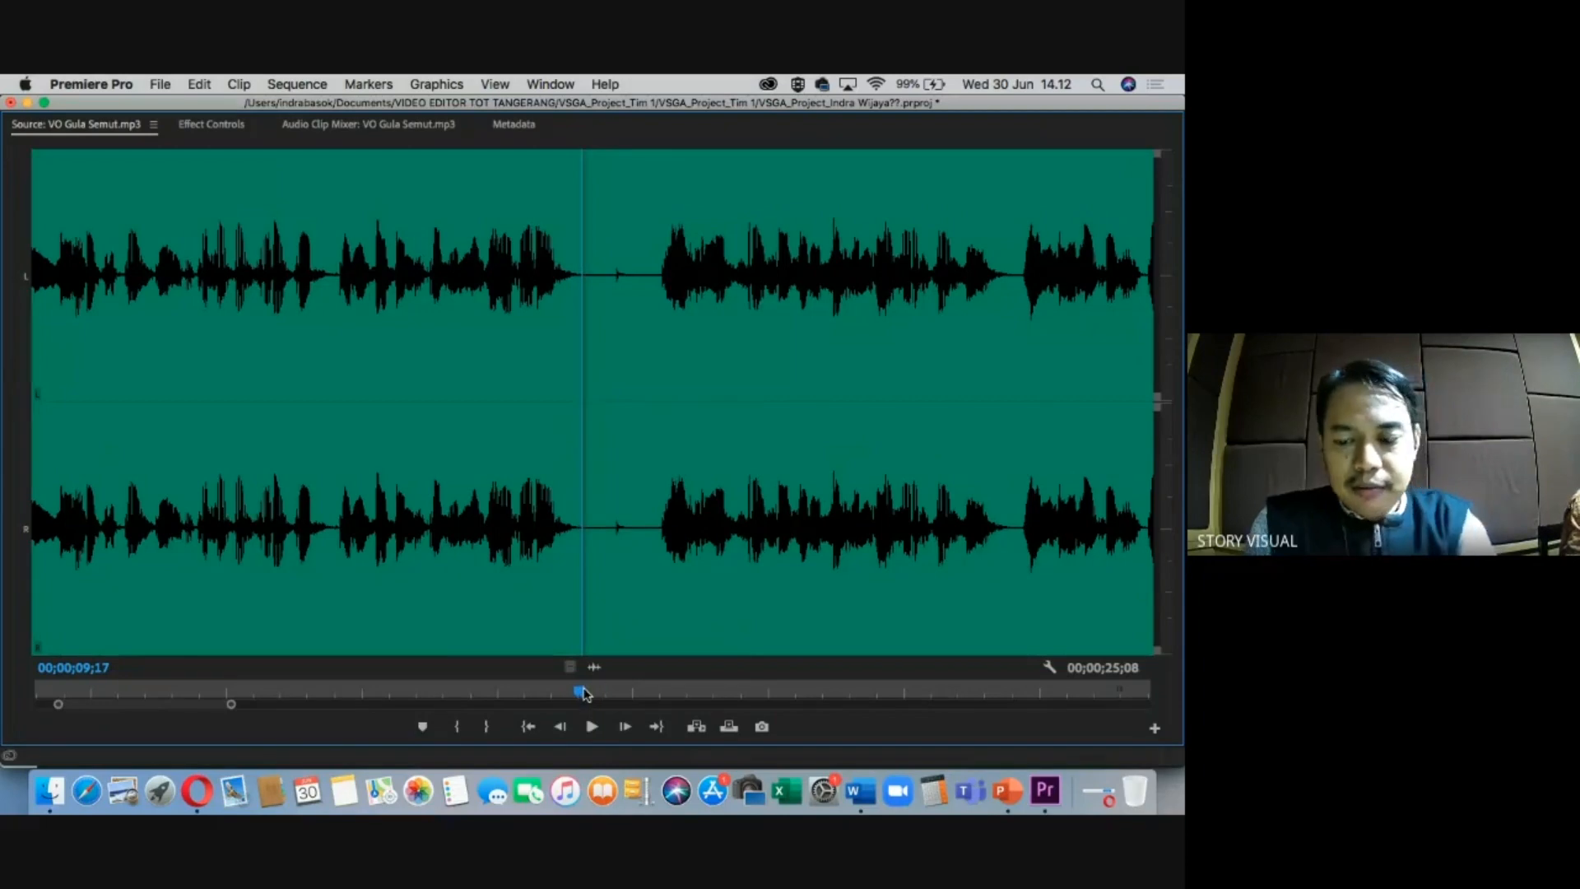
# Mark an Out at 09;20 and place the 8;23 VO Gula Semut section on A2 after the bumper.
pyautogui.moveTo(232, 704); pyautogui.dragTo(571, 704)
pyautogui.press('space')
pyautogui.moveTo(208, 698); pyautogui.dragTo(180, 696)
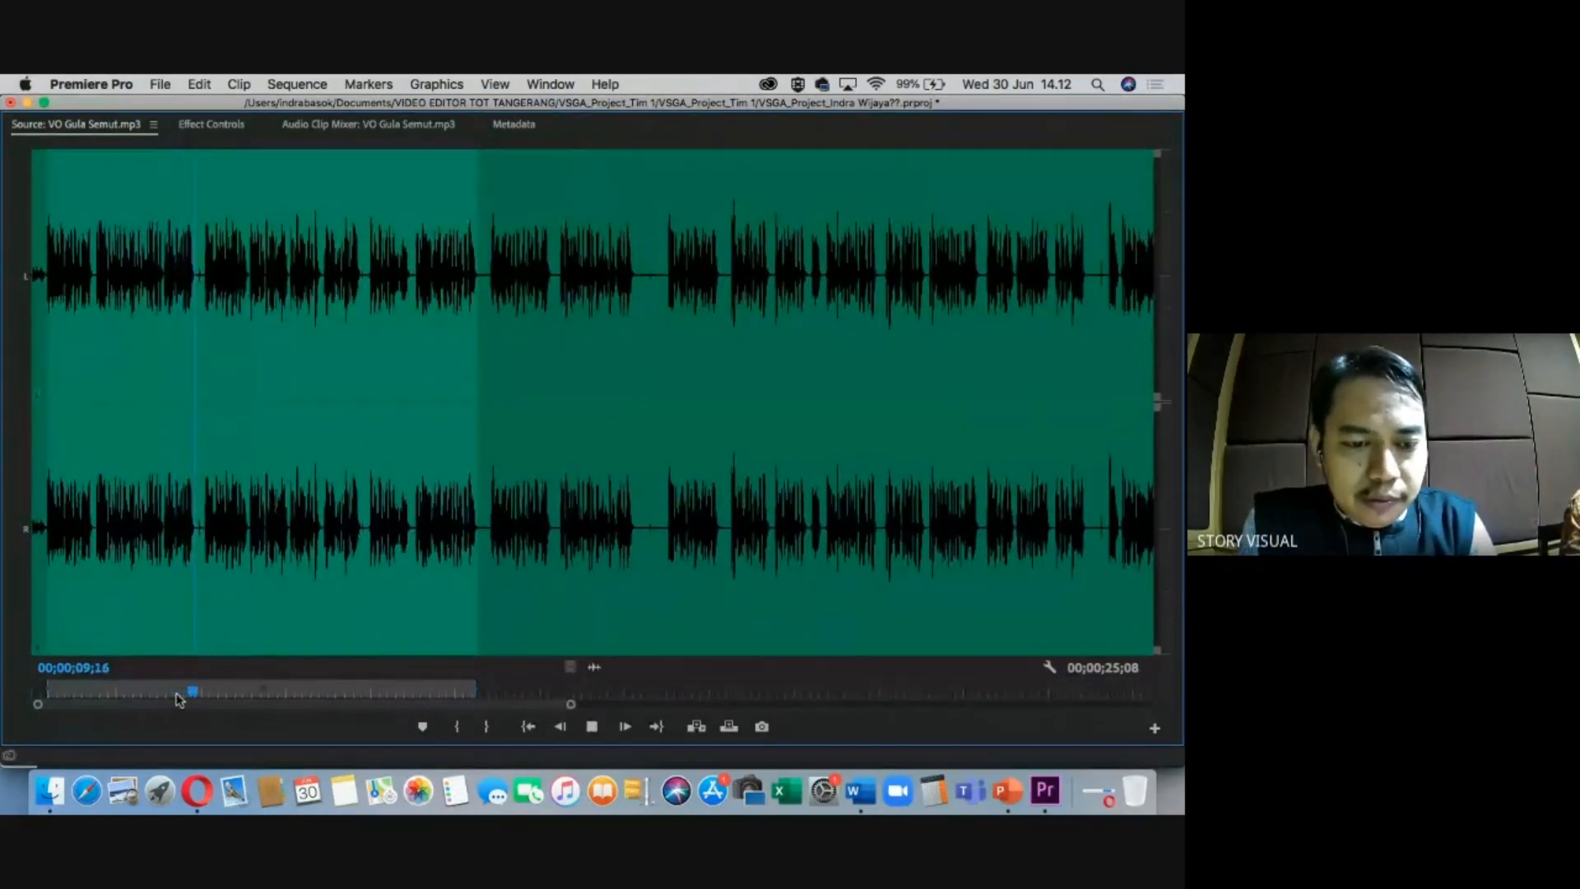
pyautogui.press('=')
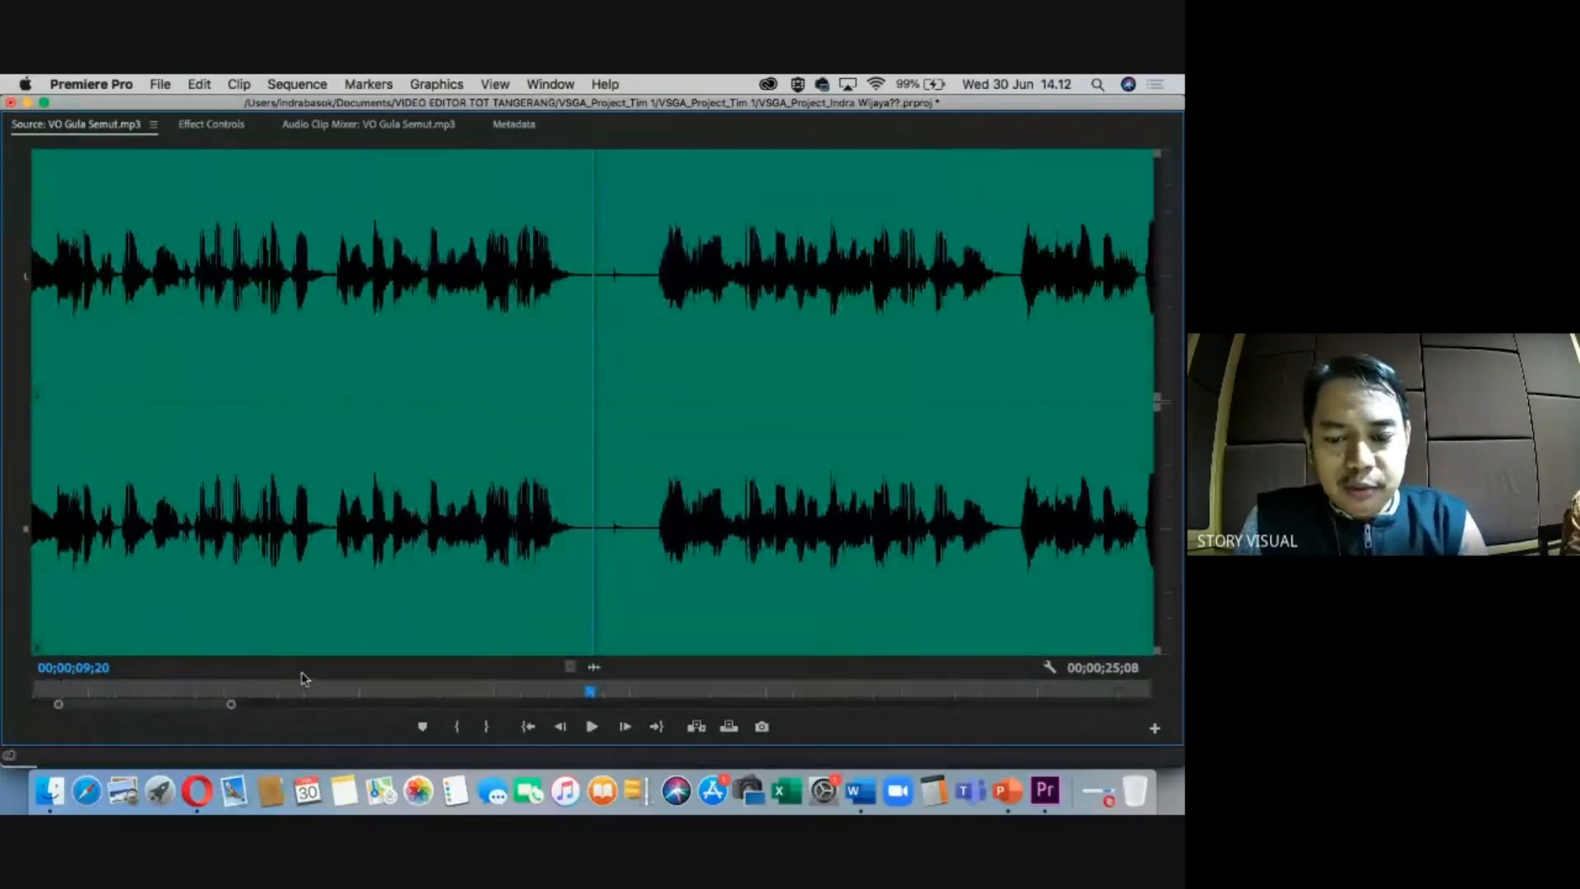
pyautogui.press('o')
pyautogui.press('`')
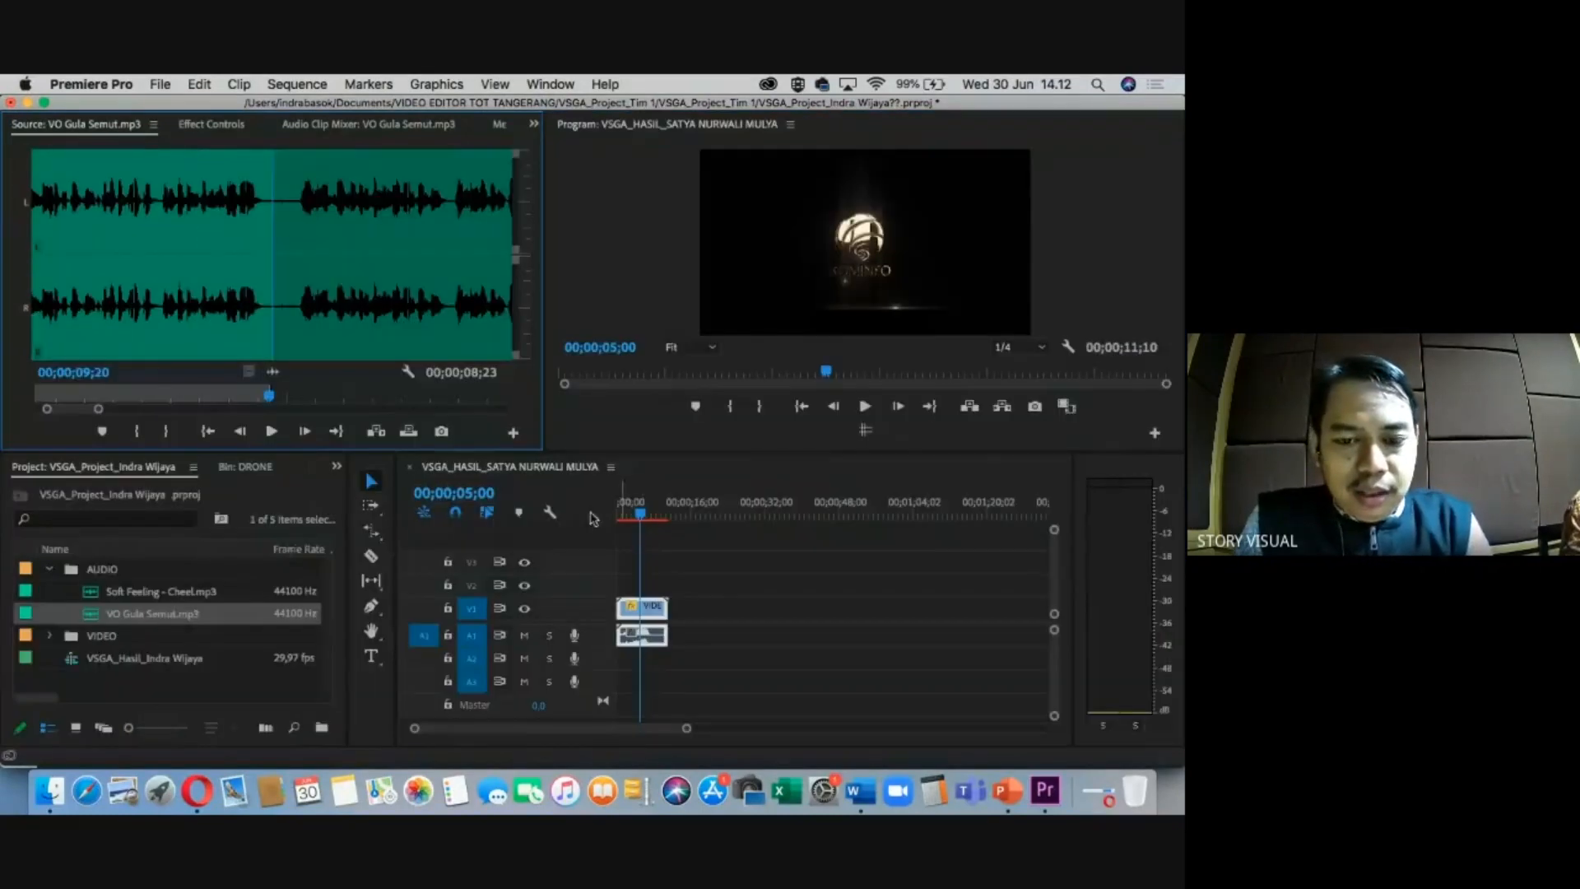
pyautogui.moveTo(275, 376); pyautogui.dragTo(683, 657)
pyautogui.press('space')
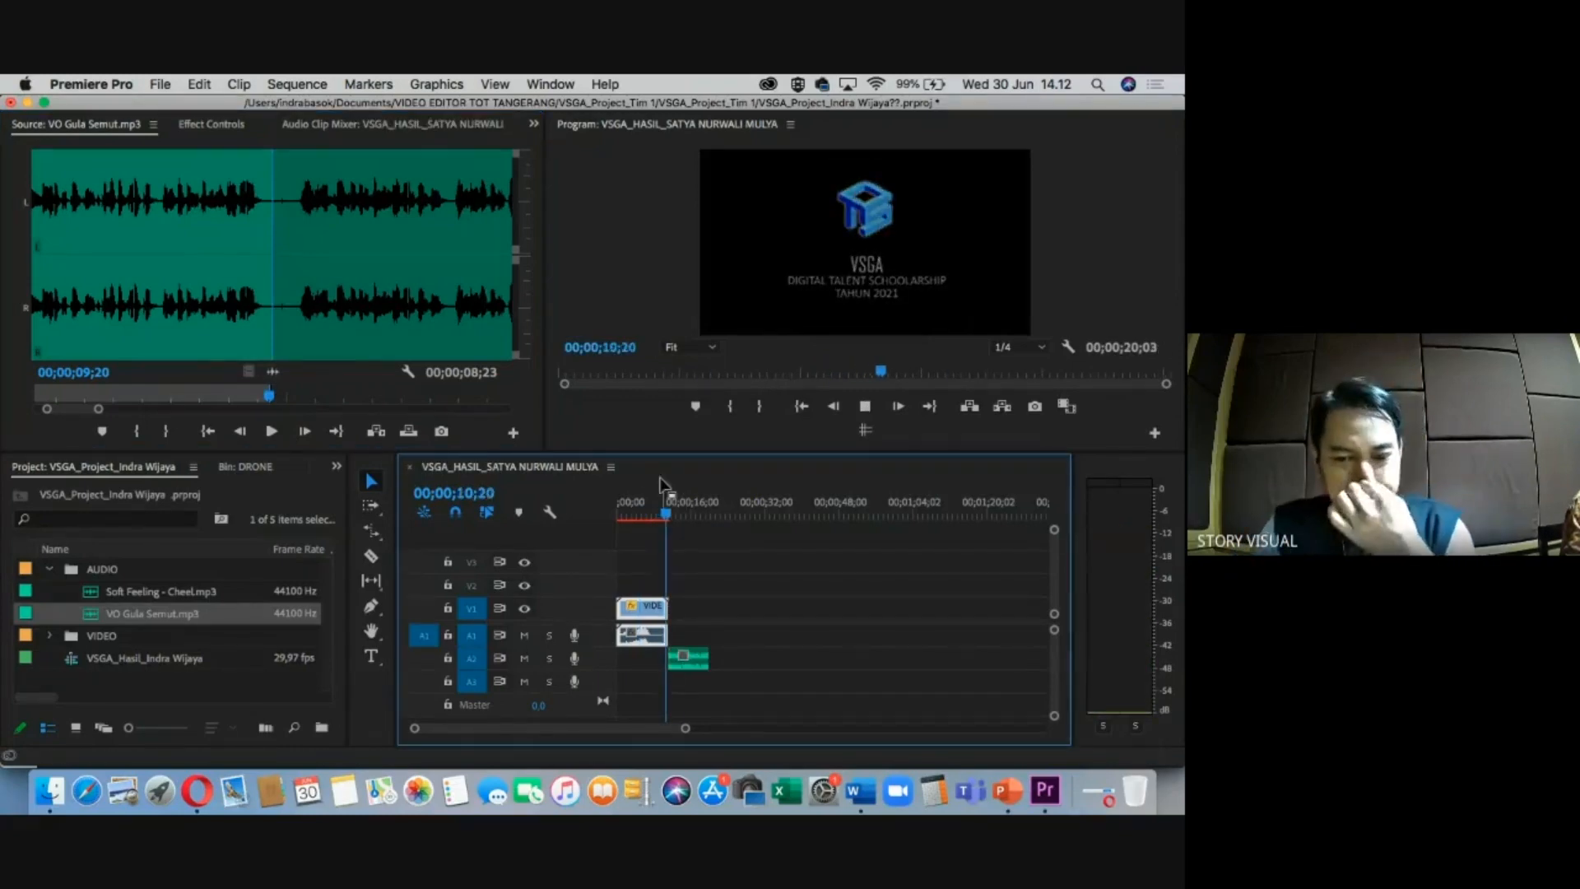
pyautogui.press('space')
pyautogui.click(694, 507)
# In the Word cue sheet, mark the GULA SEMUT narration paragraph and read further down.
pyautogui.click(856, 792)
pyautogui.click(289, 538)
pyautogui.scroll(-1, 293, 540)
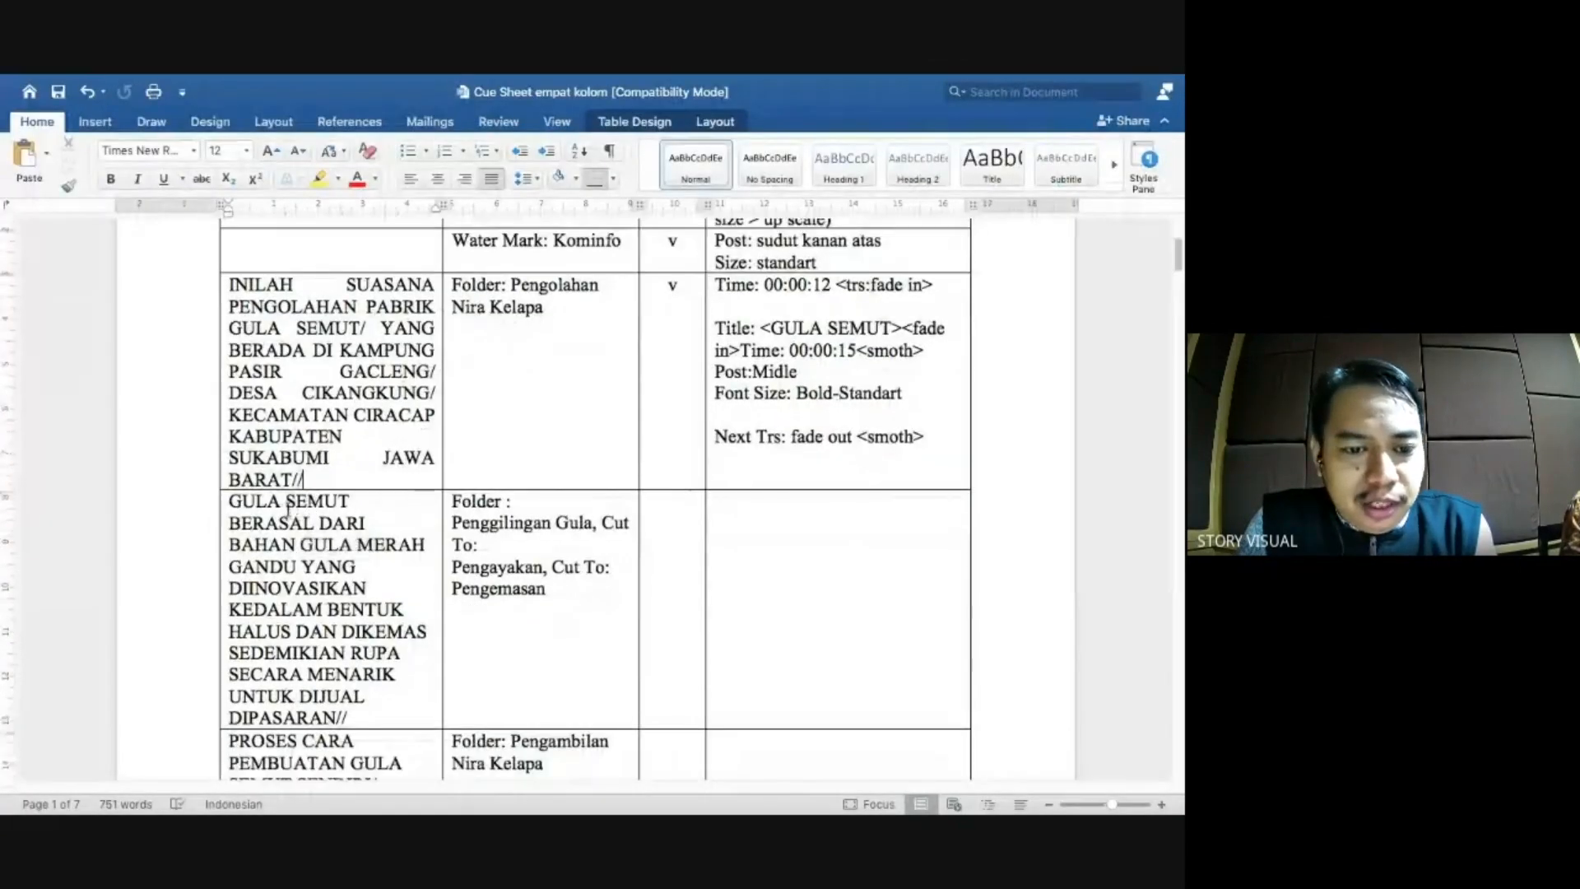
pyautogui.scroll(-1, 313, 568)
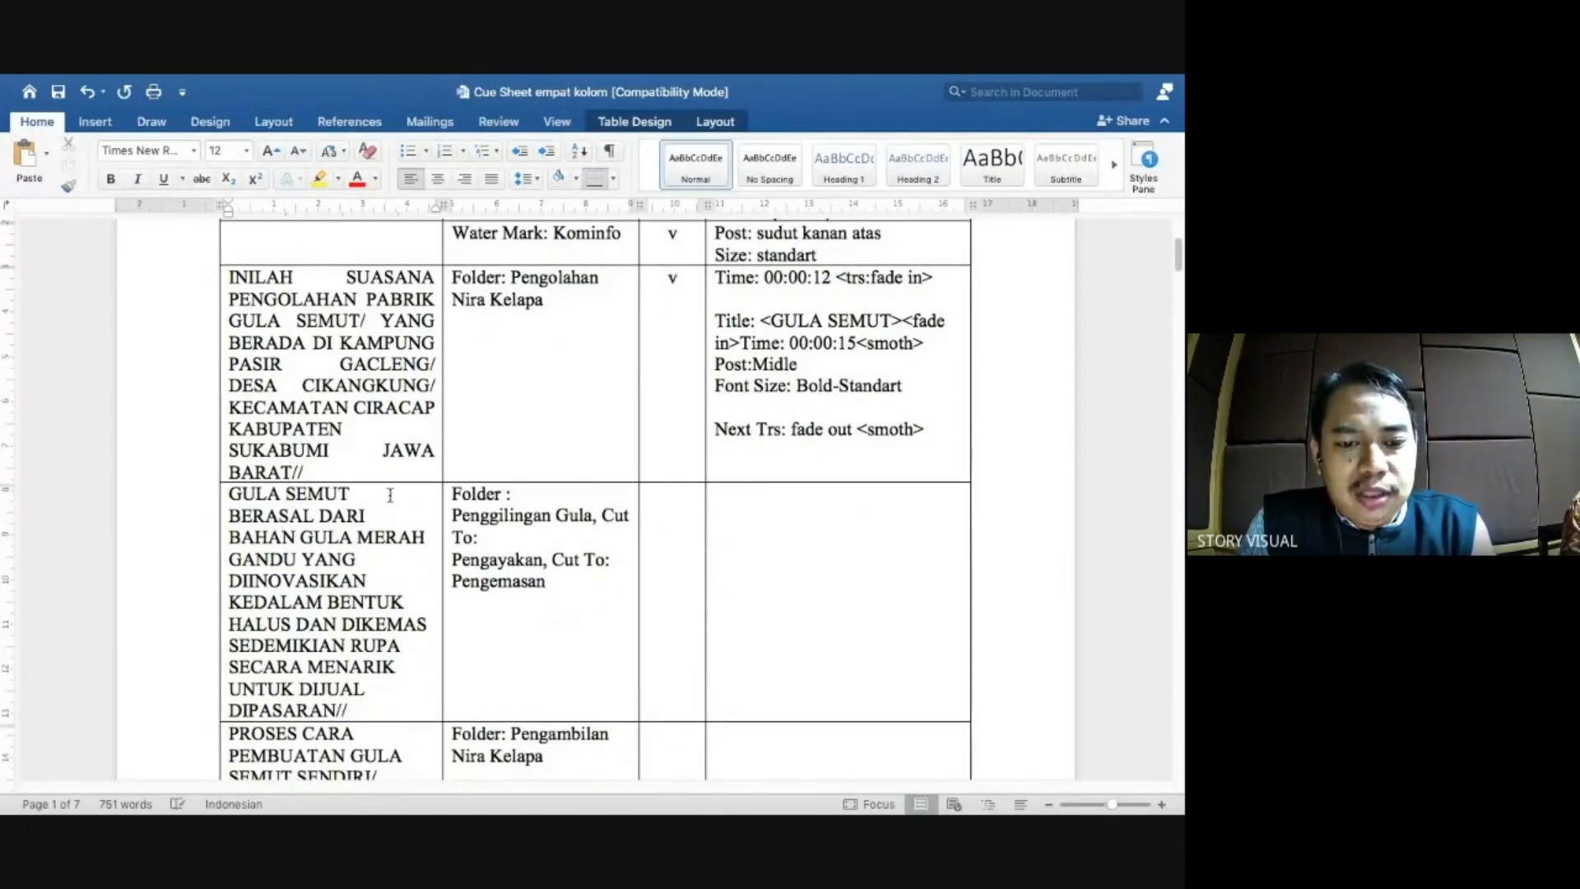
pyautogui.hotkey('ctrl', 'Left')
# Mark the second VO Gula Semut section with In at 10;03 and Out at 19;11.
pyautogui.moveTo(308, 401); pyautogui.dragTo(296, 398)
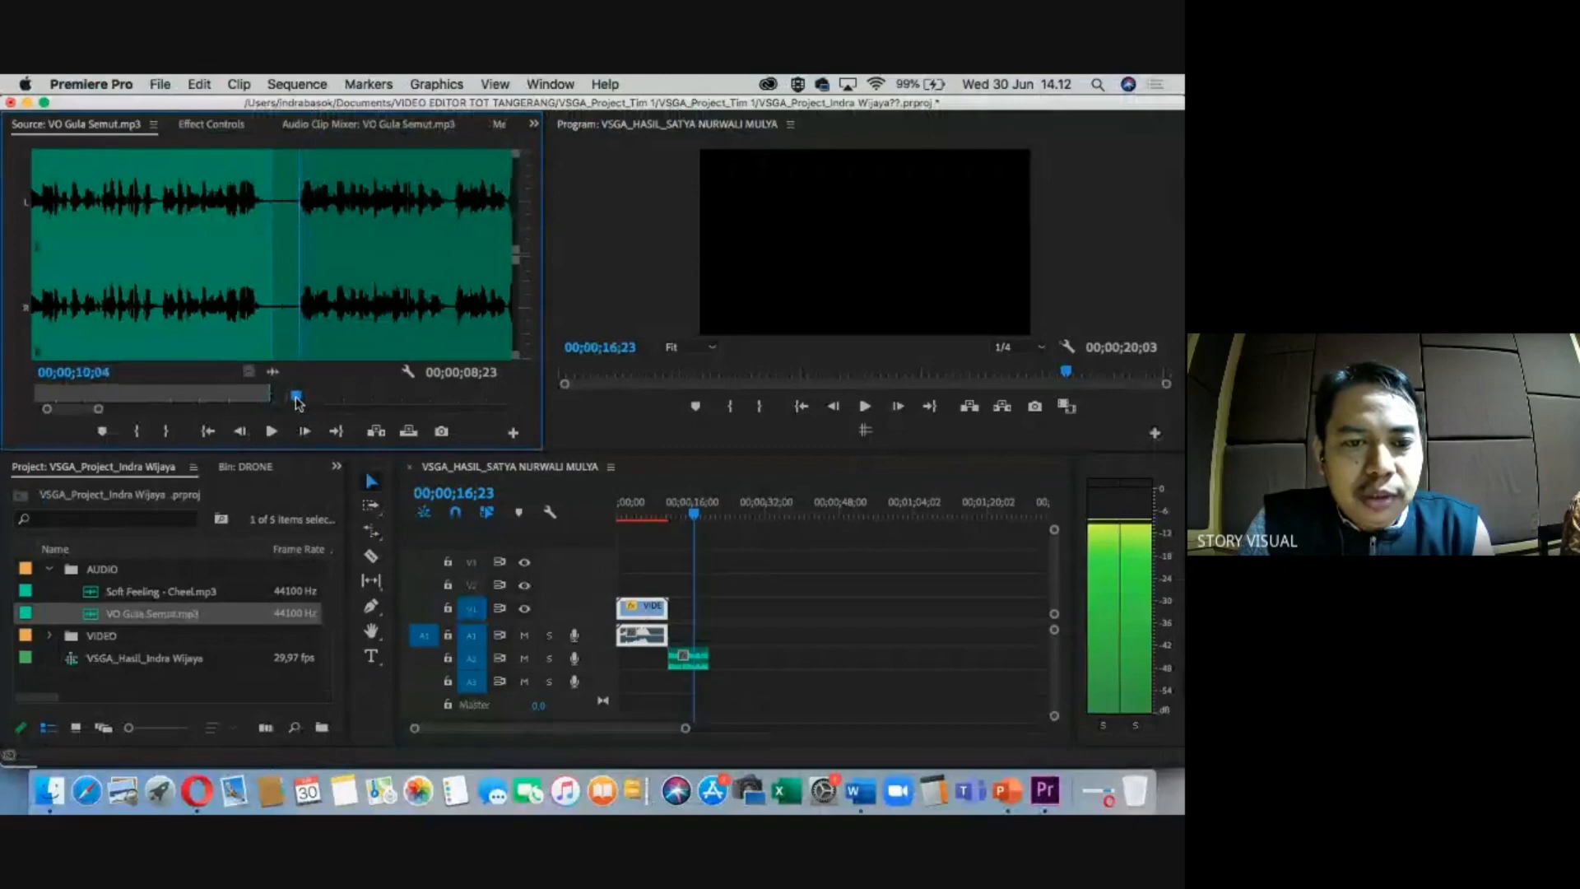
pyautogui.press('`')
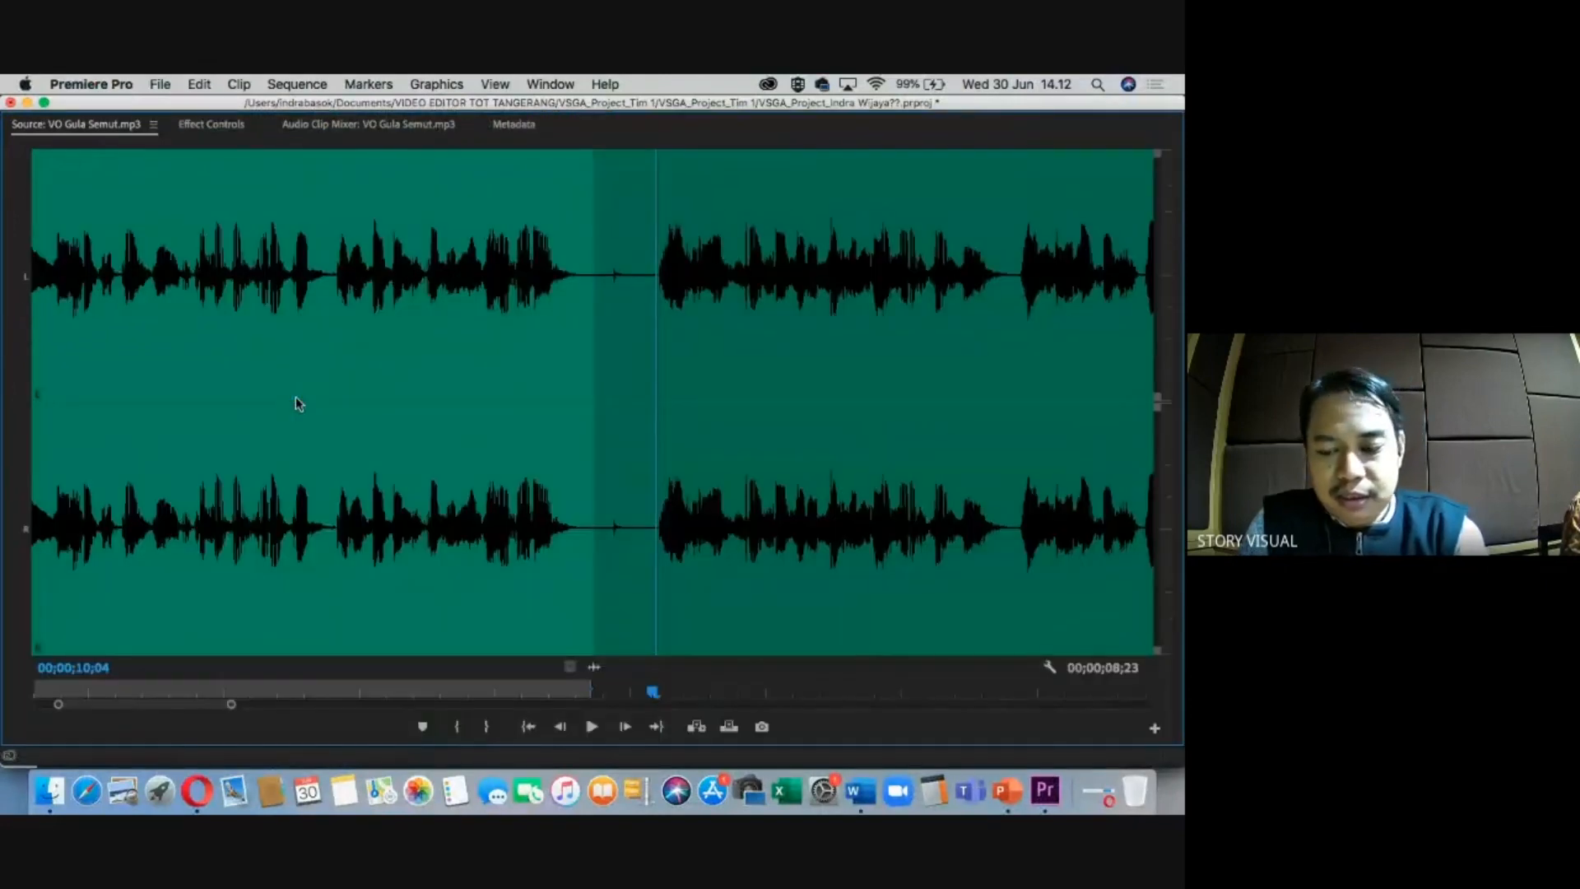
pyautogui.moveTo(655, 697); pyautogui.dragTo(651, 697)
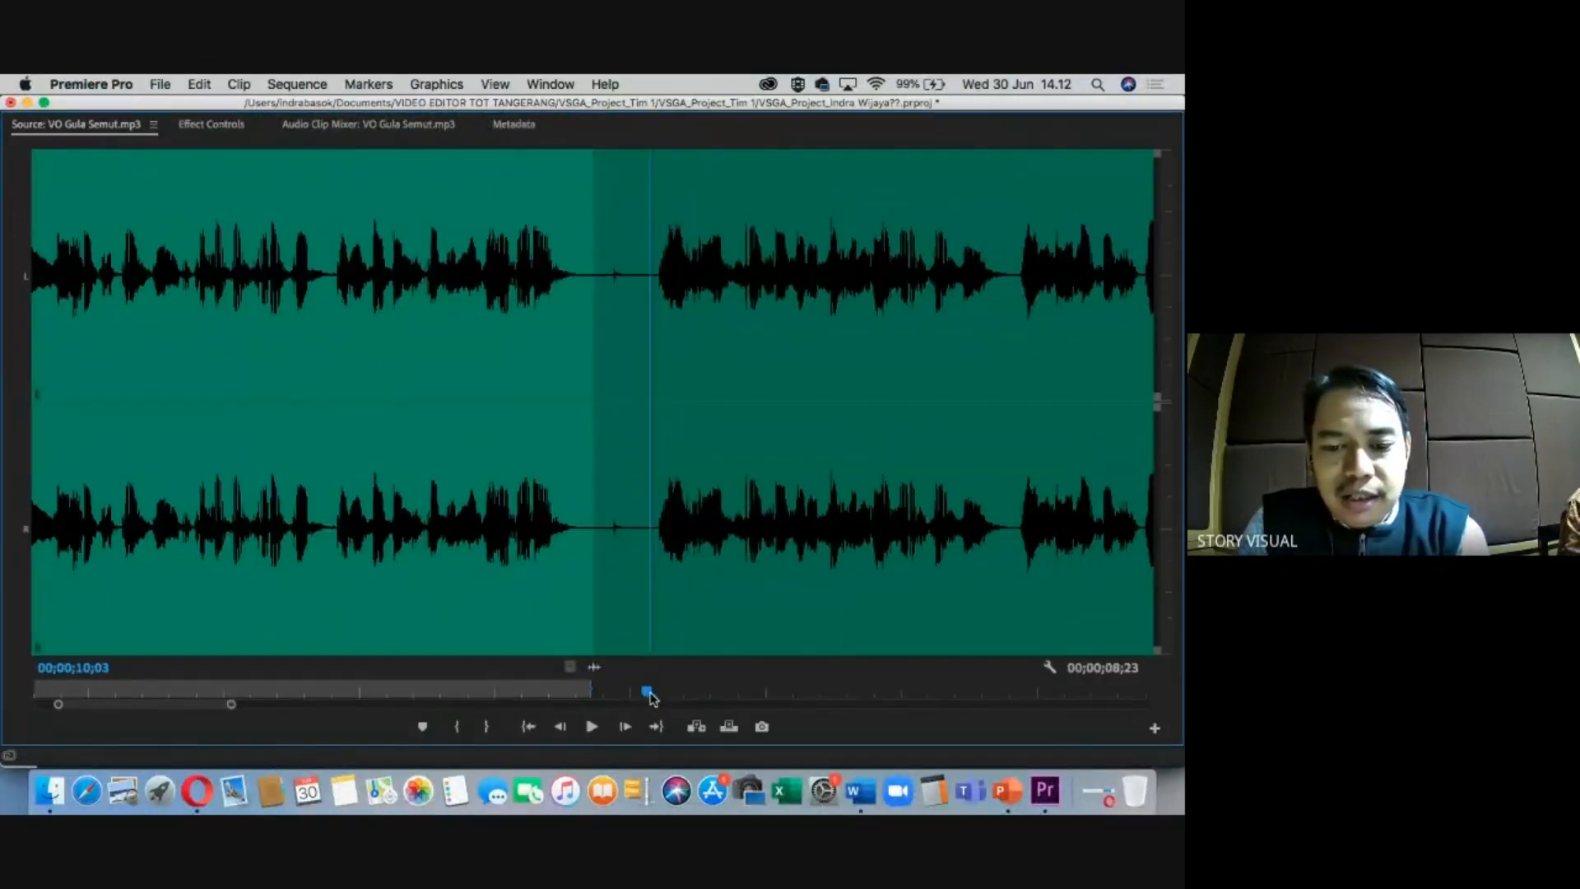
pyautogui.press('i')
pyautogui.press('space')
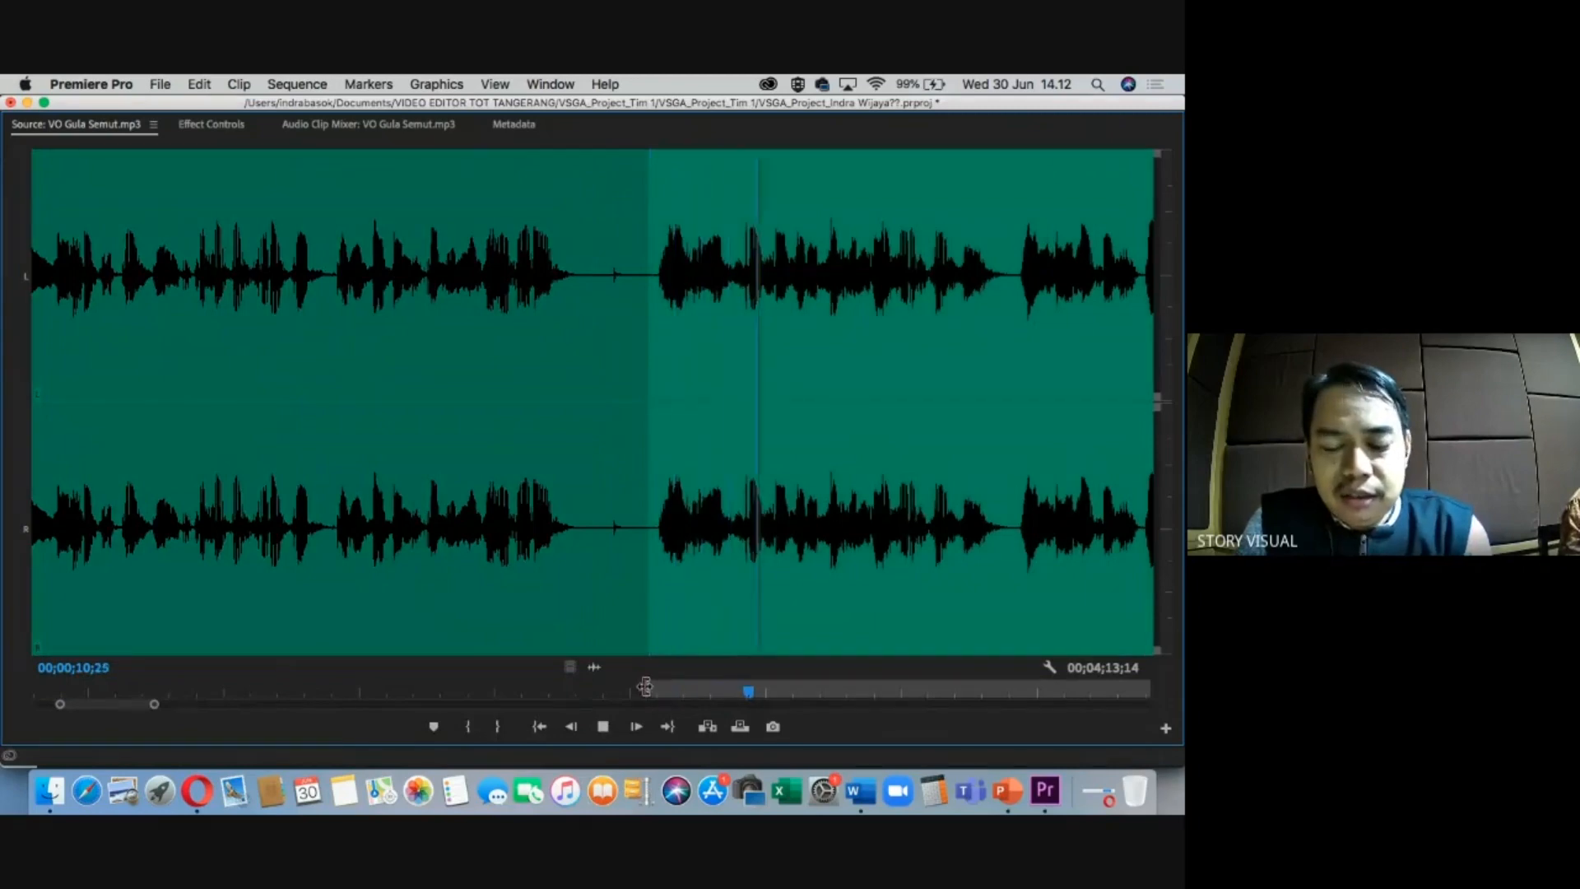
pyautogui.press('-')
pyautogui.press('-')
pyautogui.press('-')
pyautogui.press('=')
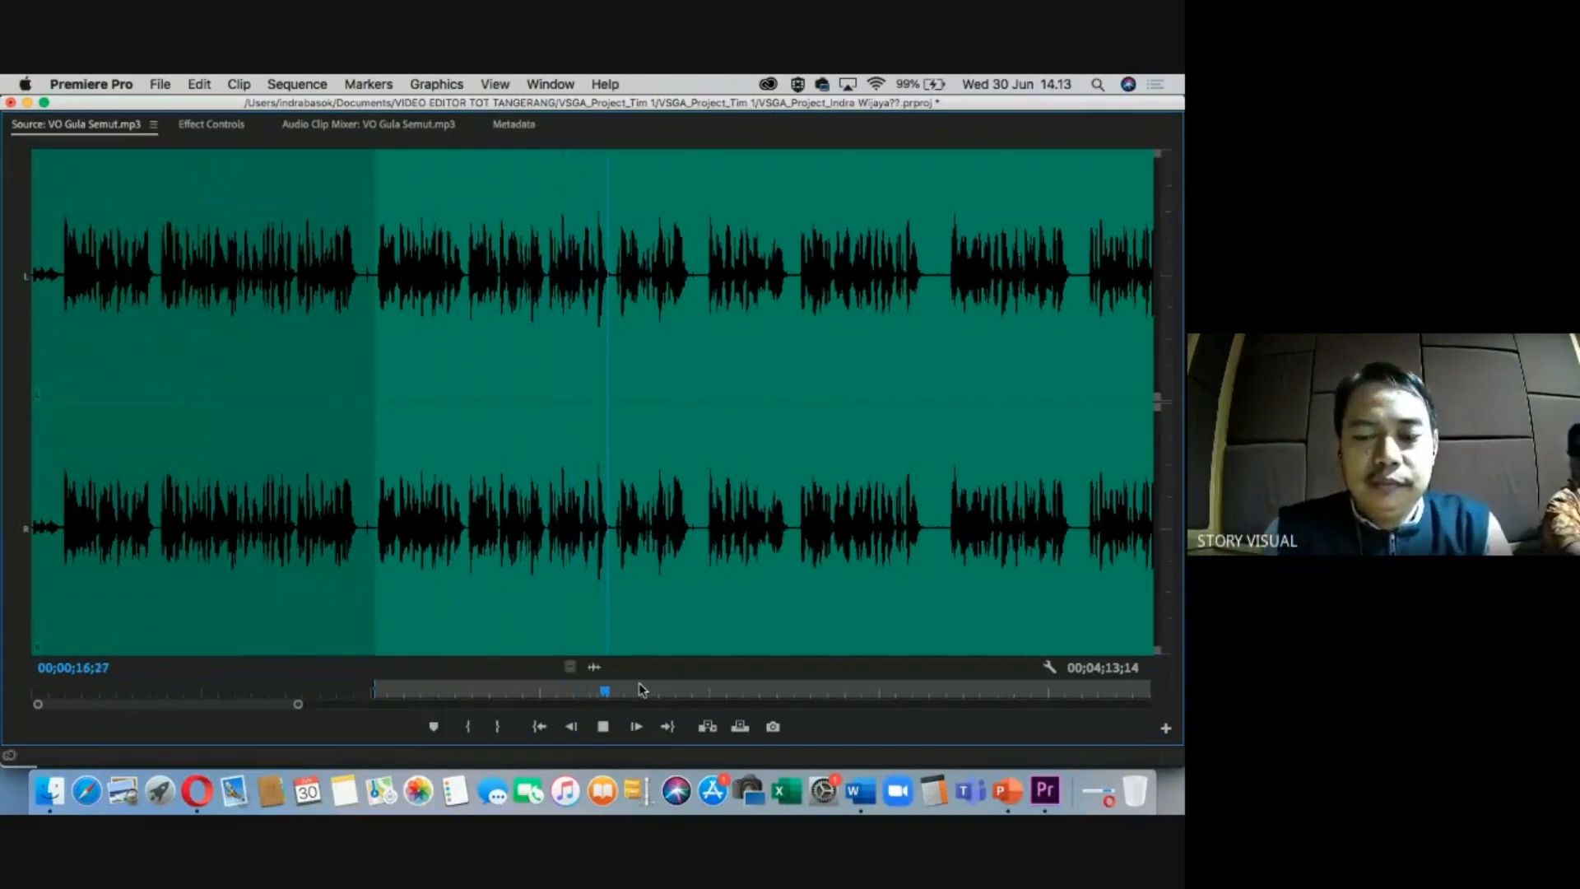
pyautogui.press('space')
pyautogui.press('=')
pyautogui.press('=')
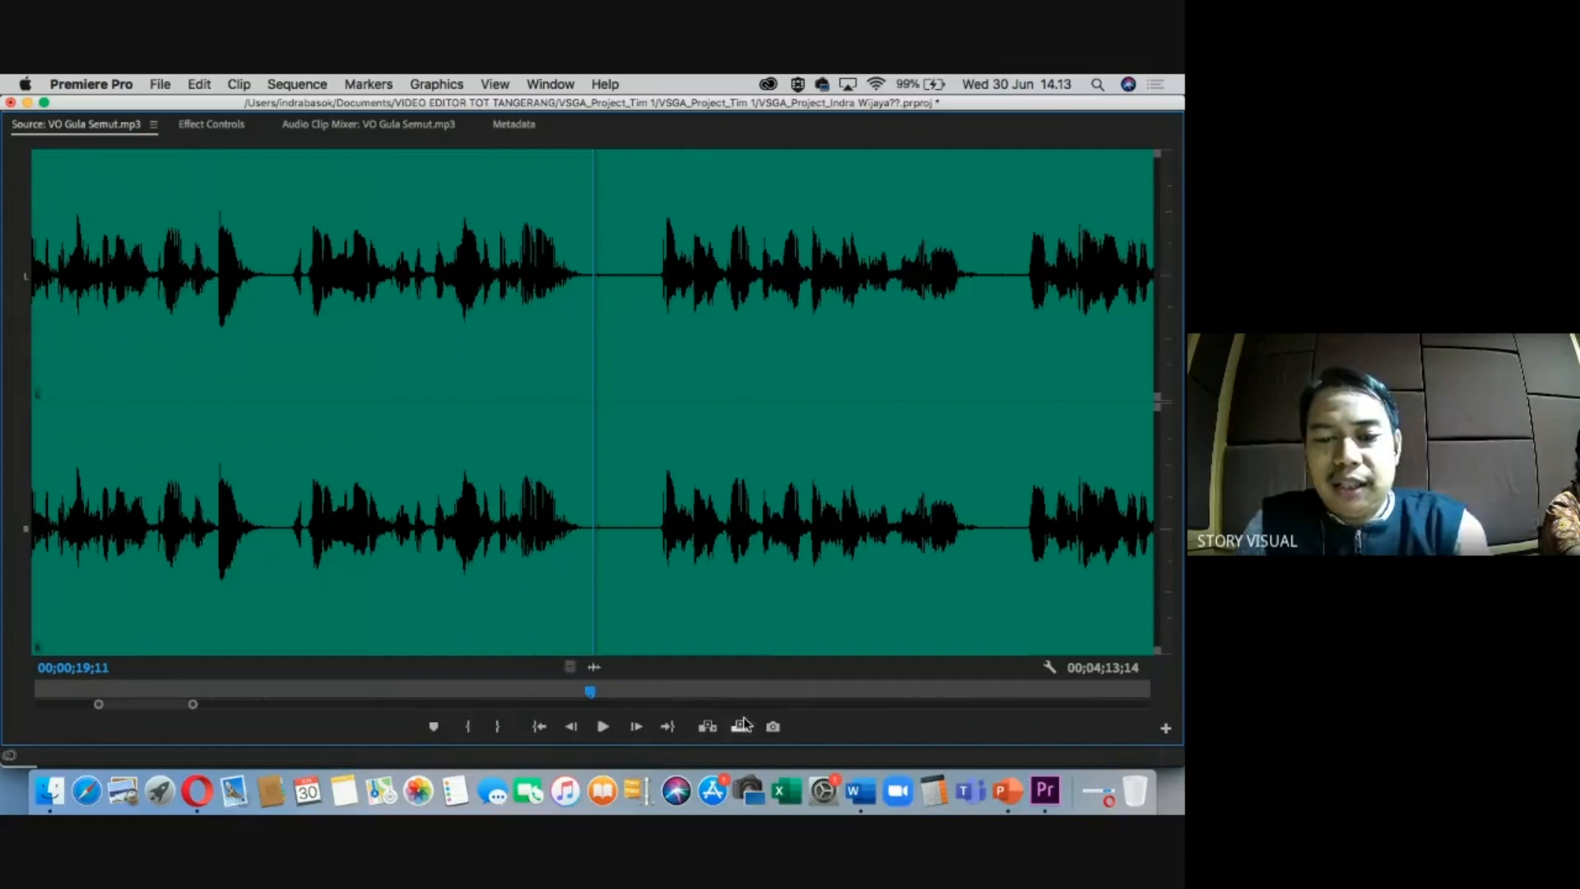
pyautogui.press('o')
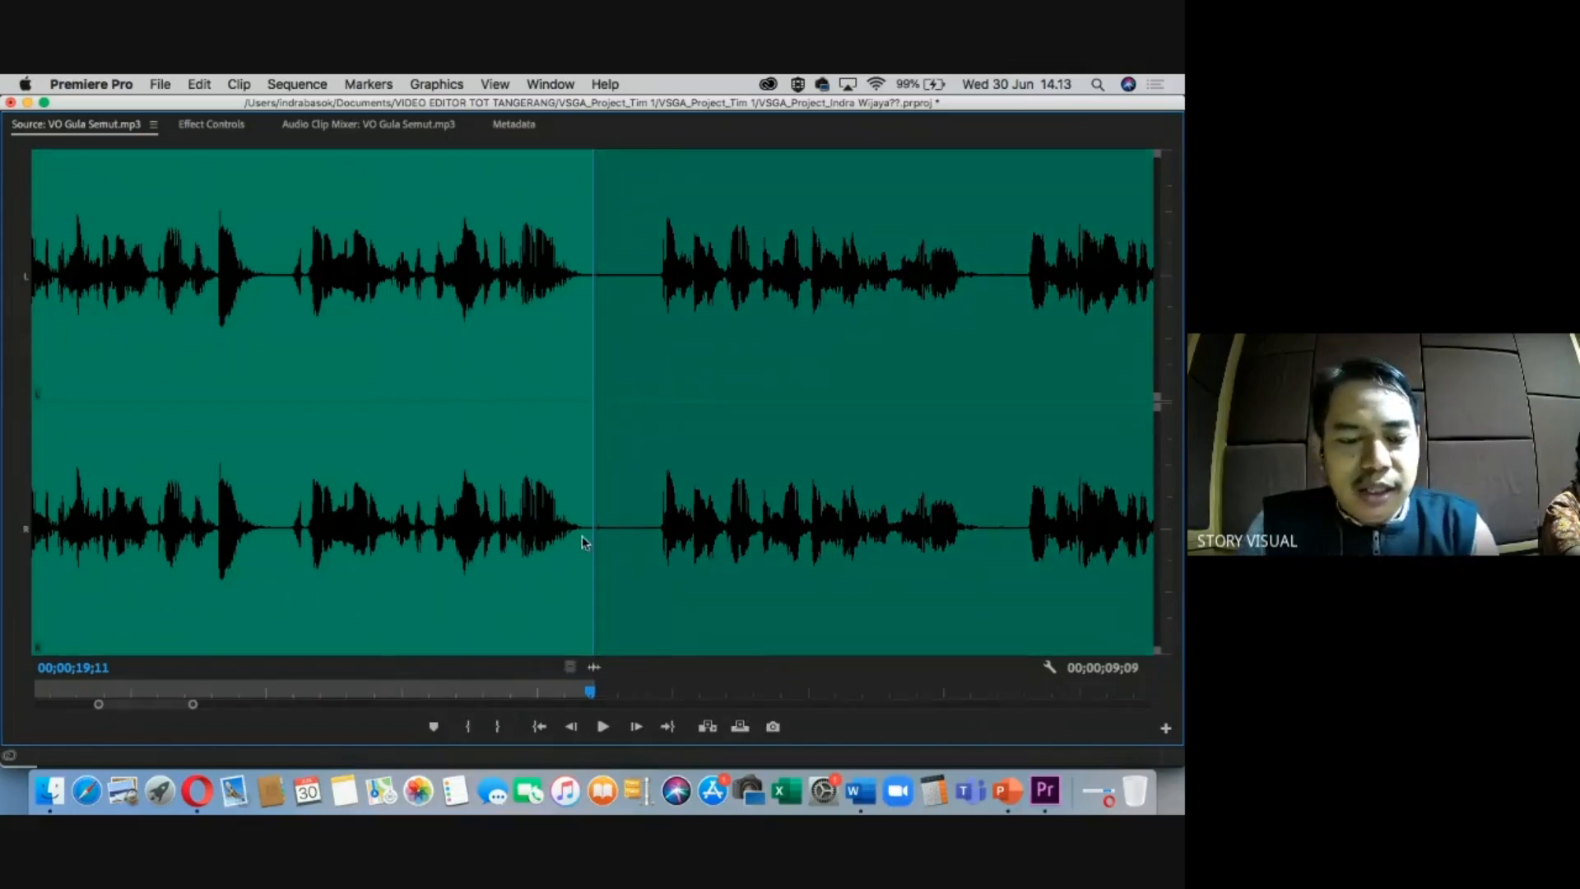
pyautogui.press('`')
# Place the 9;09 section on A2 after the first one, review it, and return to the cue sheet.
pyautogui.moveTo(274, 378); pyautogui.dragTo(723, 658)
pyautogui.click(713, 509)
pyautogui.press('=')
pyautogui.press('=')
pyautogui.press('-')
pyautogui.moveTo(811, 517); pyautogui.dragTo(928, 514)
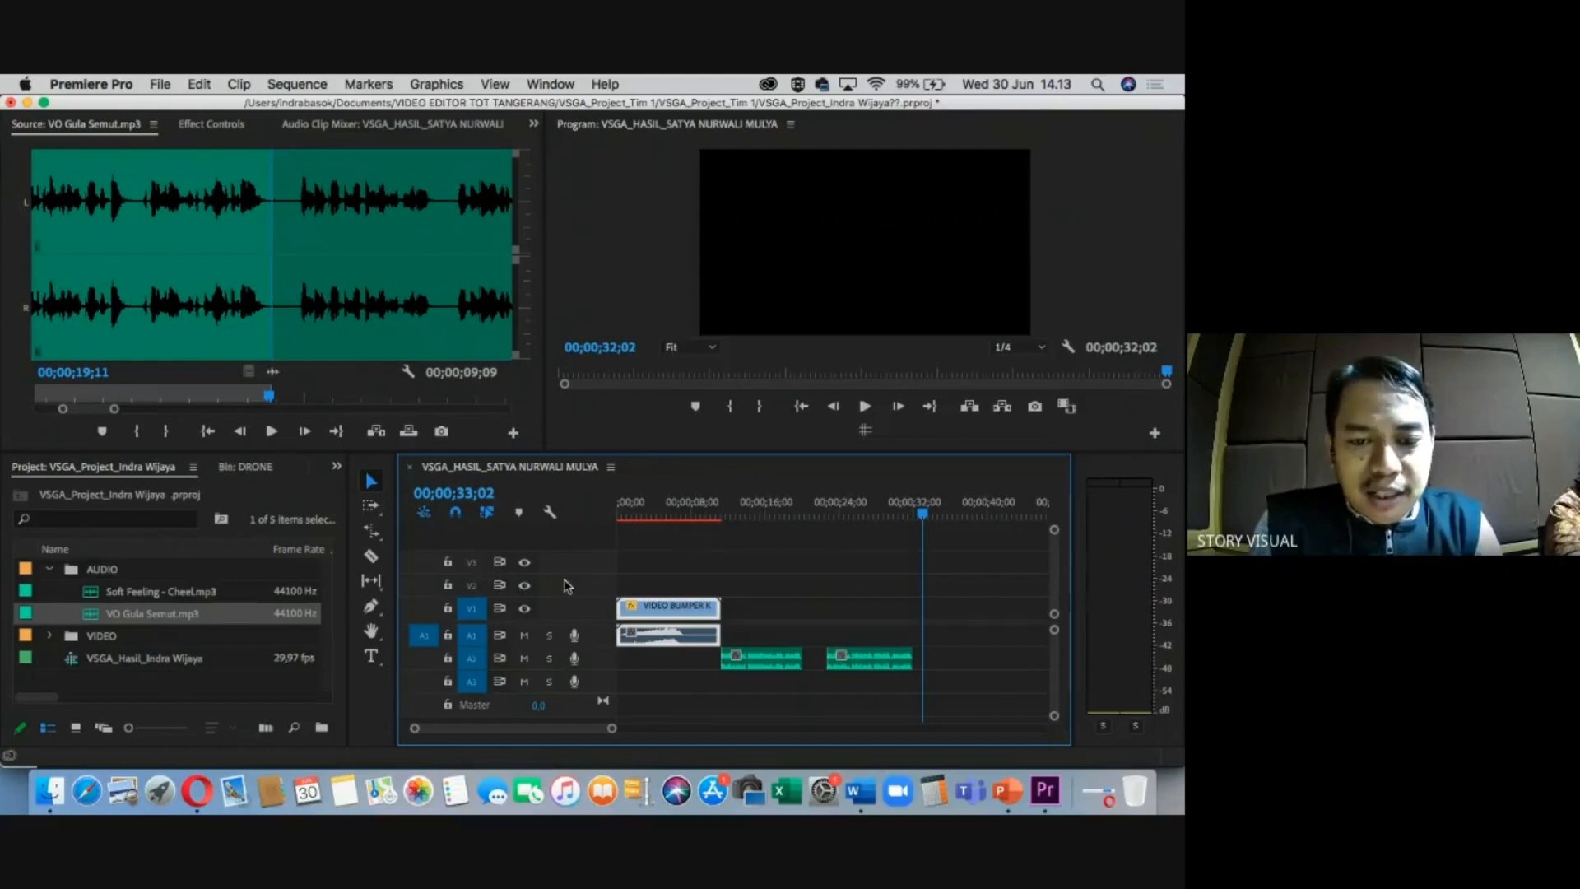
pyautogui.hotkey('ctrl', 'Right')
pyautogui.scroll(-5, 342, 539)
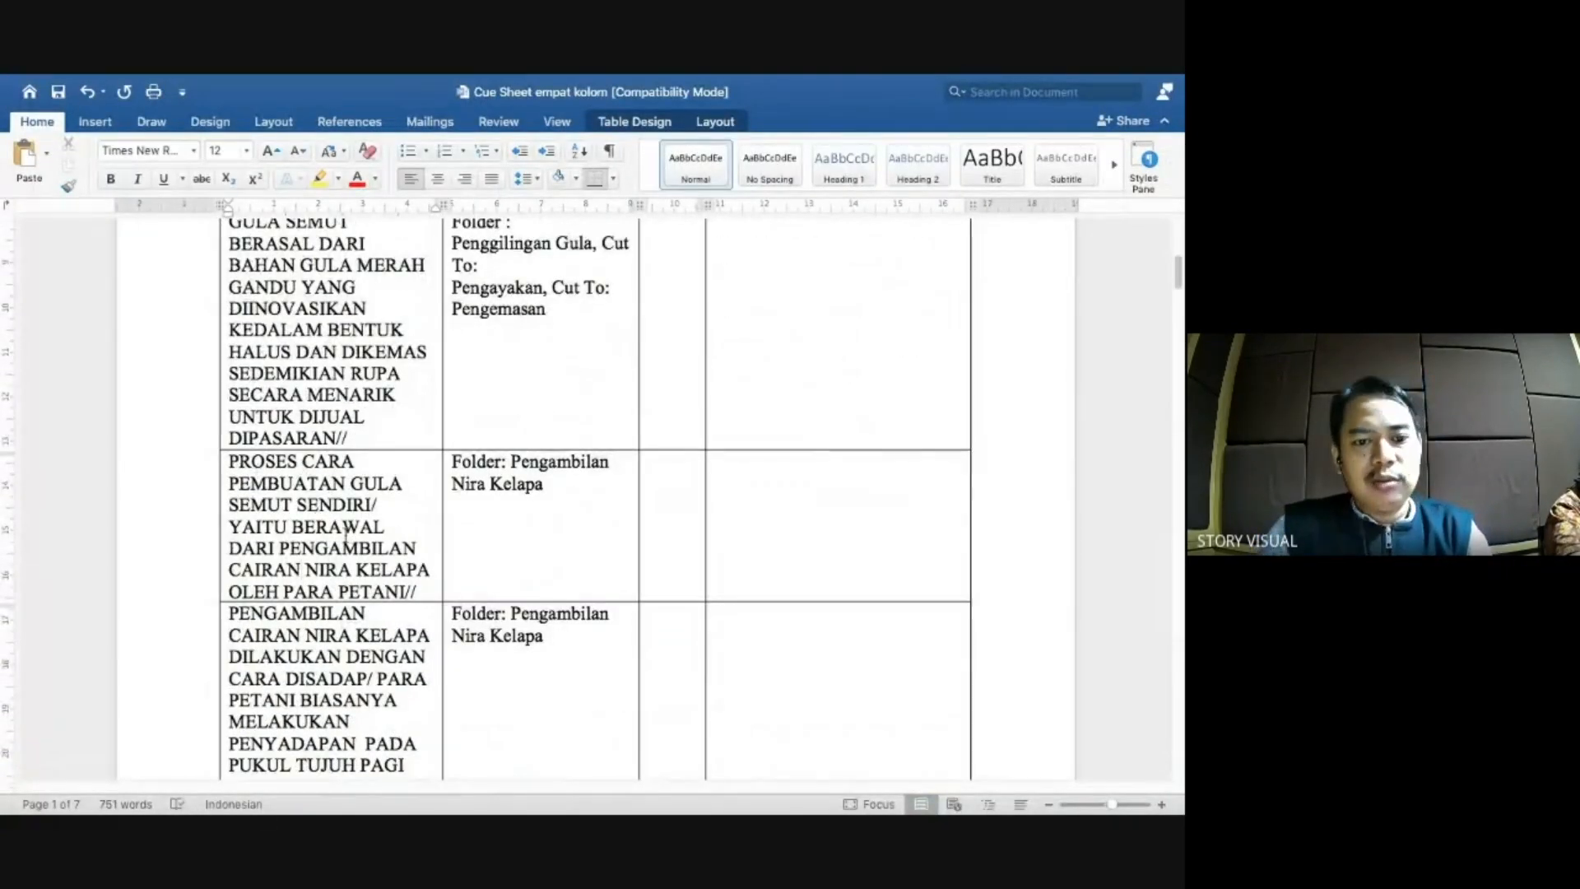
# Set the In point for the third VO Gula Semut section at the next sentence and play from it.
pyautogui.hotkey('ctrl', 'Left')
pyautogui.hotkey('ctrl', 'Right')
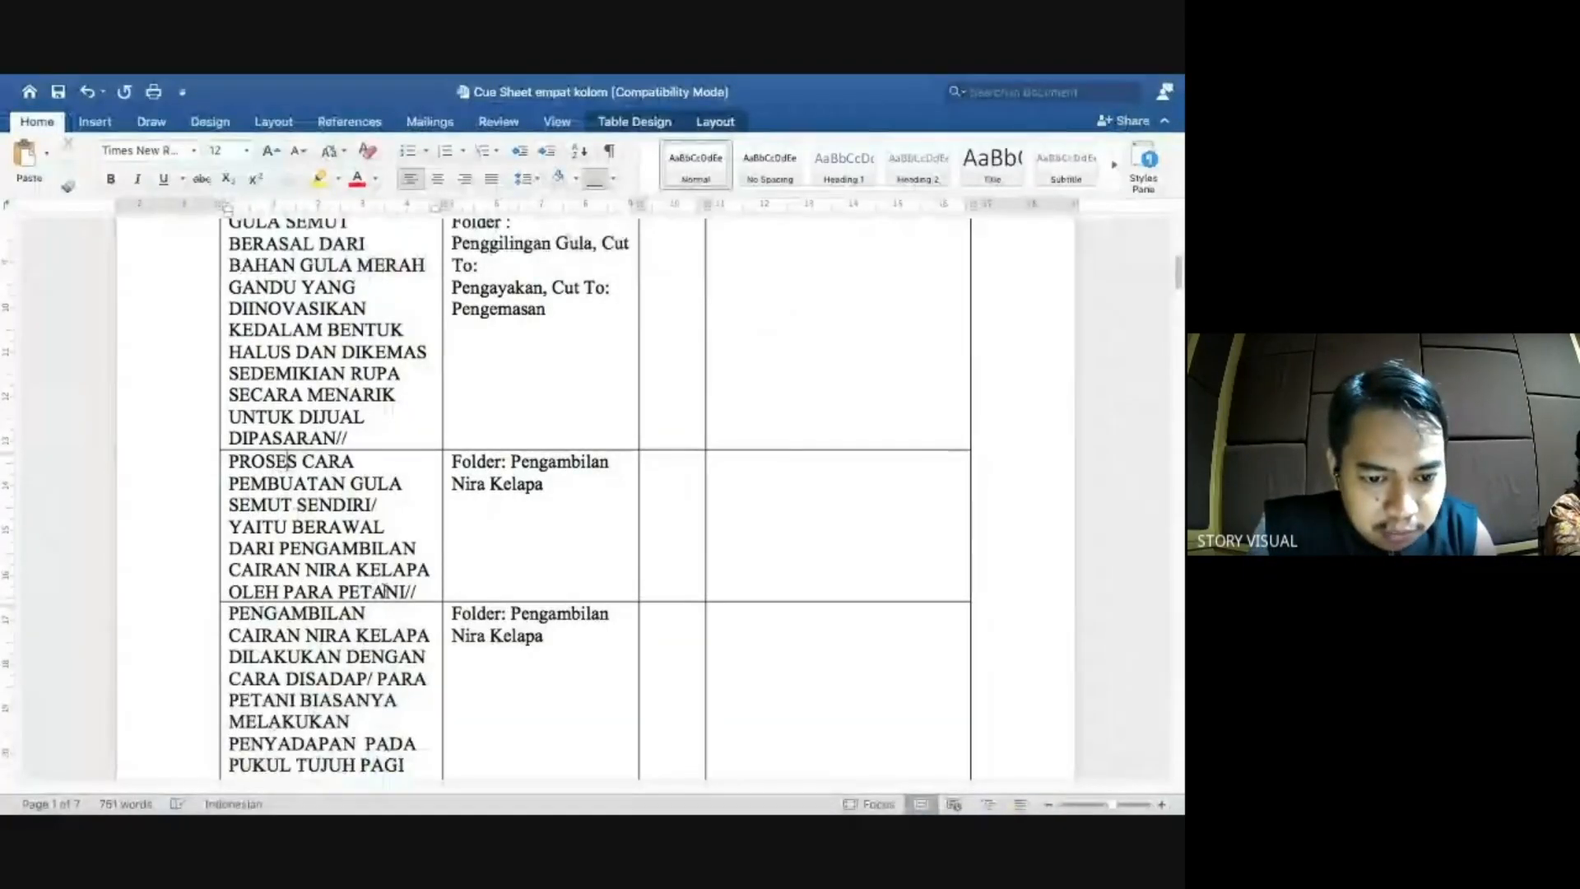
pyautogui.hotkey('ctrl', 'Left')
pyautogui.moveTo(312, 391); pyautogui.dragTo(296, 392)
pyautogui.press('i')
pyautogui.press('space')
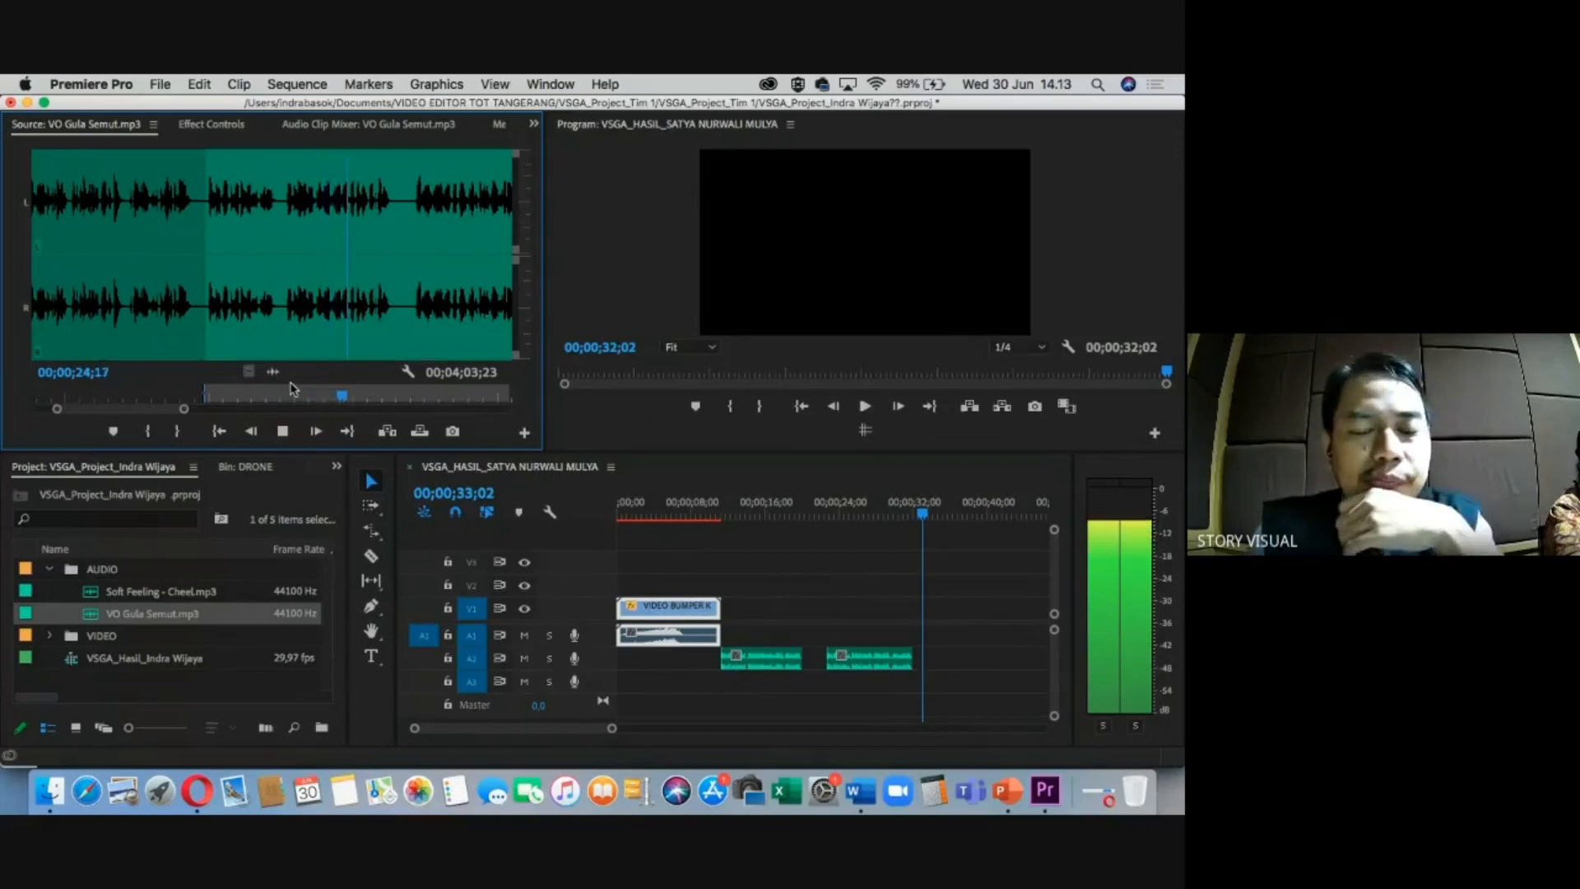
# Mark the Out at 26;08 and drop the 6;15 third section onto A2 after the second.
pyautogui.press('space')
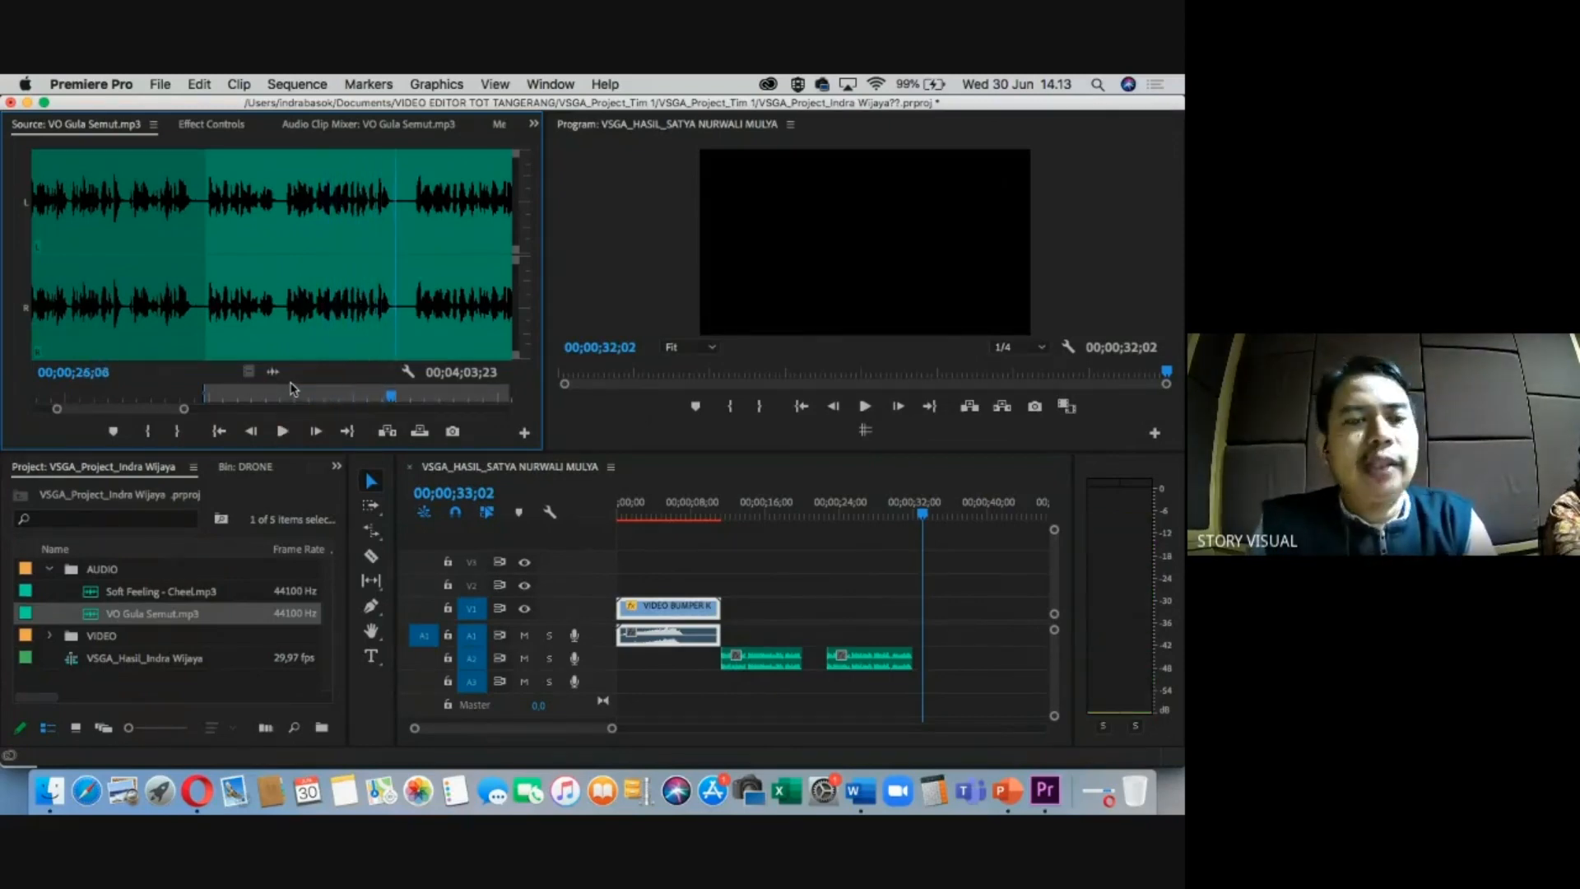
pyautogui.press('o')
pyautogui.moveTo(272, 372); pyautogui.dragTo(915, 665)
pyautogui.press('=')
pyautogui.press('-')
pyautogui.press('=')
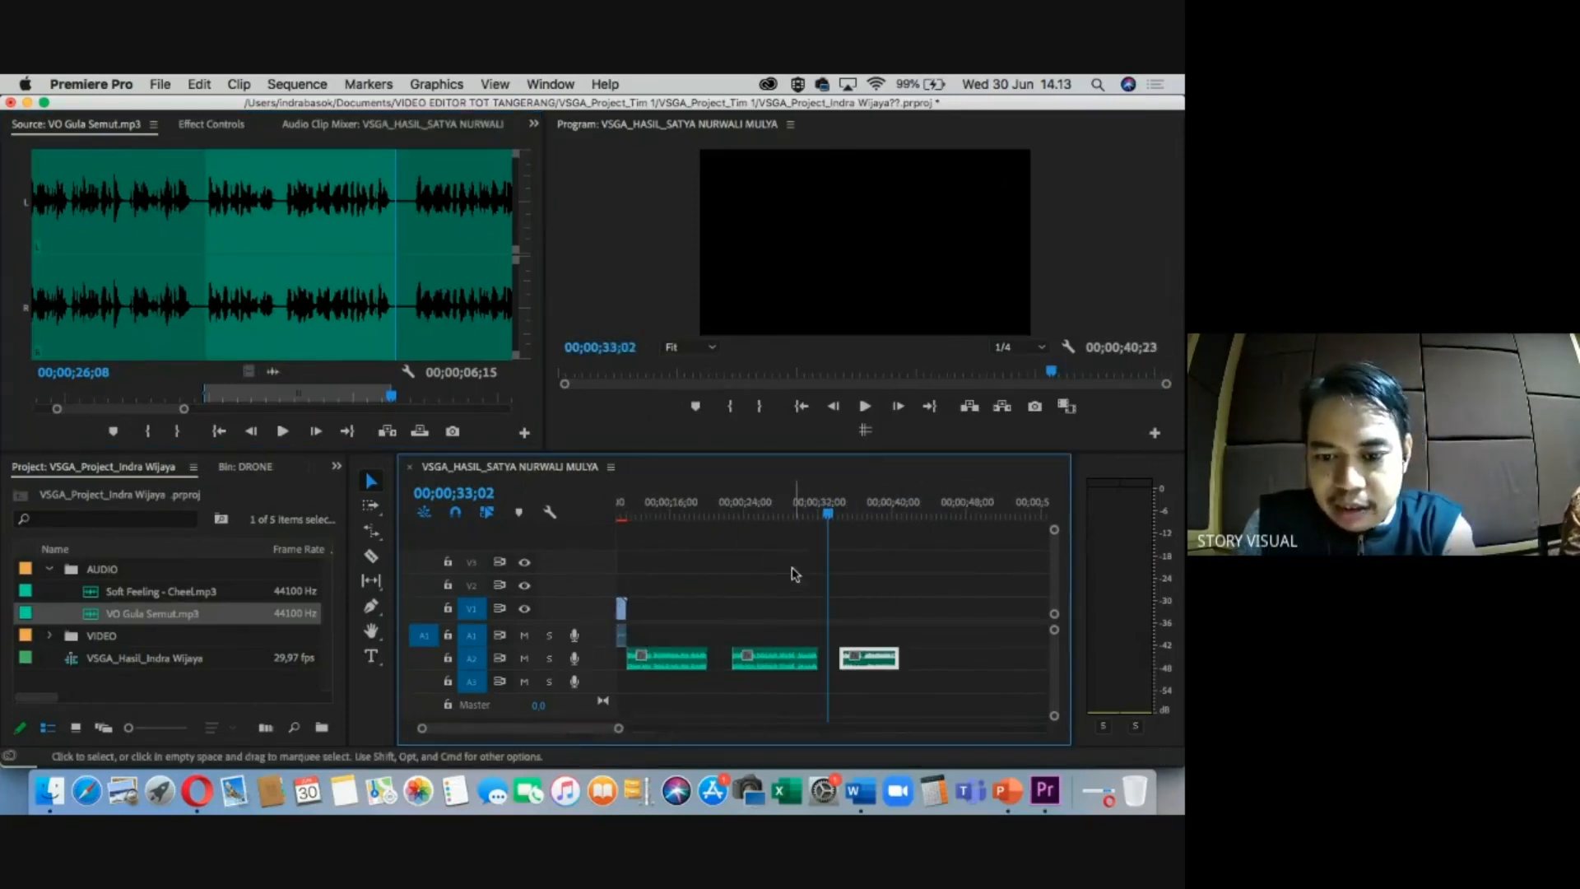
pyautogui.moveTo(806, 506); pyautogui.dragTo(867, 502)
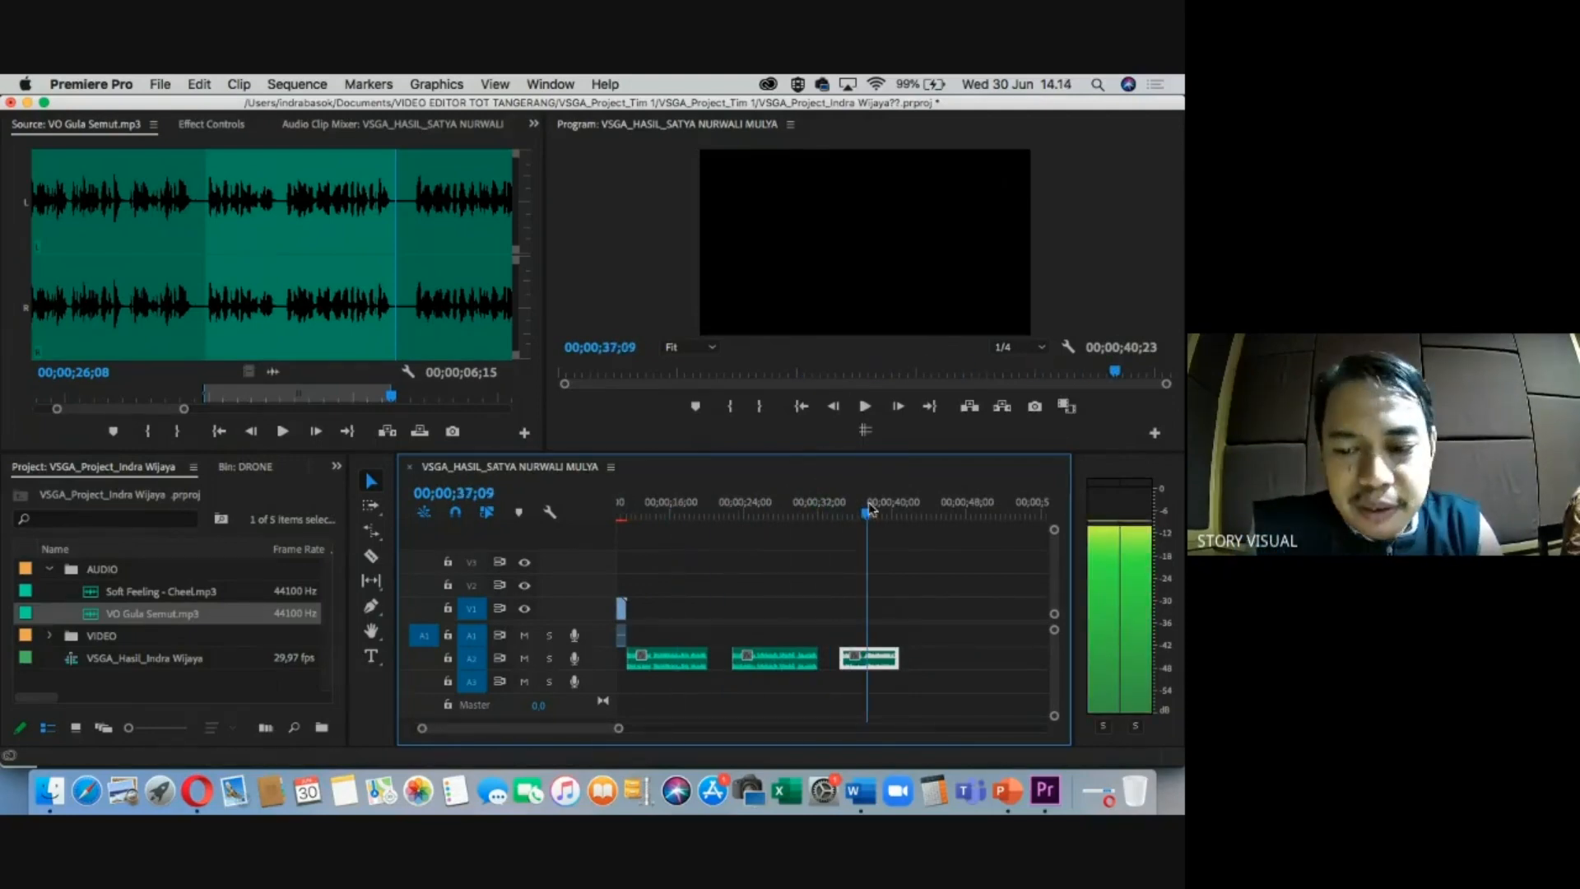
# Read down the Word cue sheet to the PENYADAPANPUN narration rows on collecting coconut sap.
pyautogui.press('super+Tab')
pyautogui.scroll(-2, 345, 559)
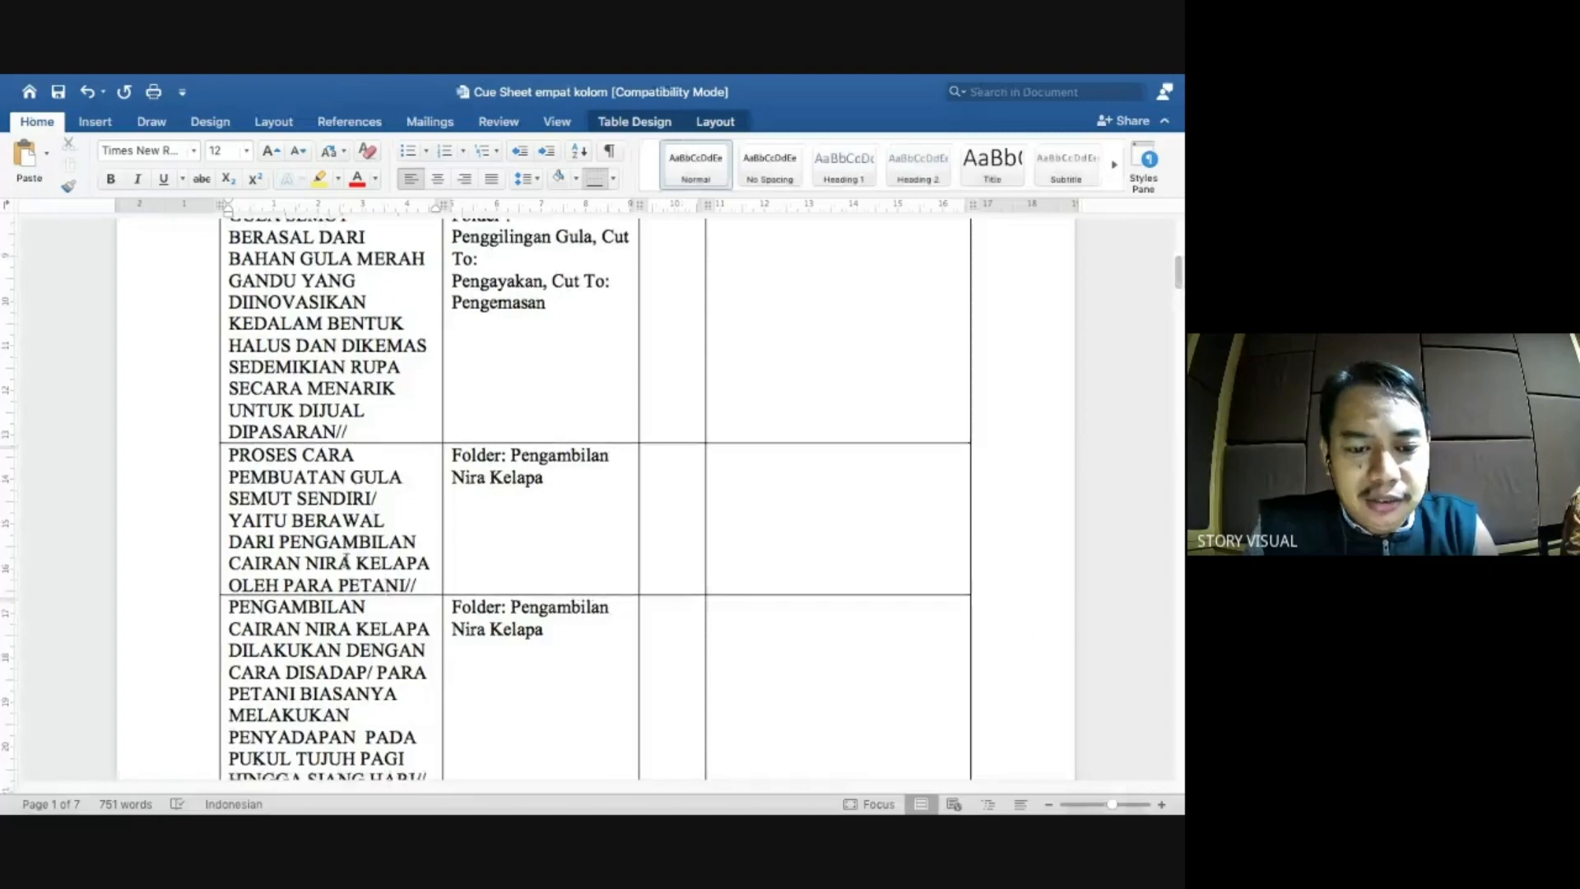
pyautogui.scroll(-1, 346, 559)
pyautogui.click(344, 581)
pyautogui.scroll(-2, 352, 568)
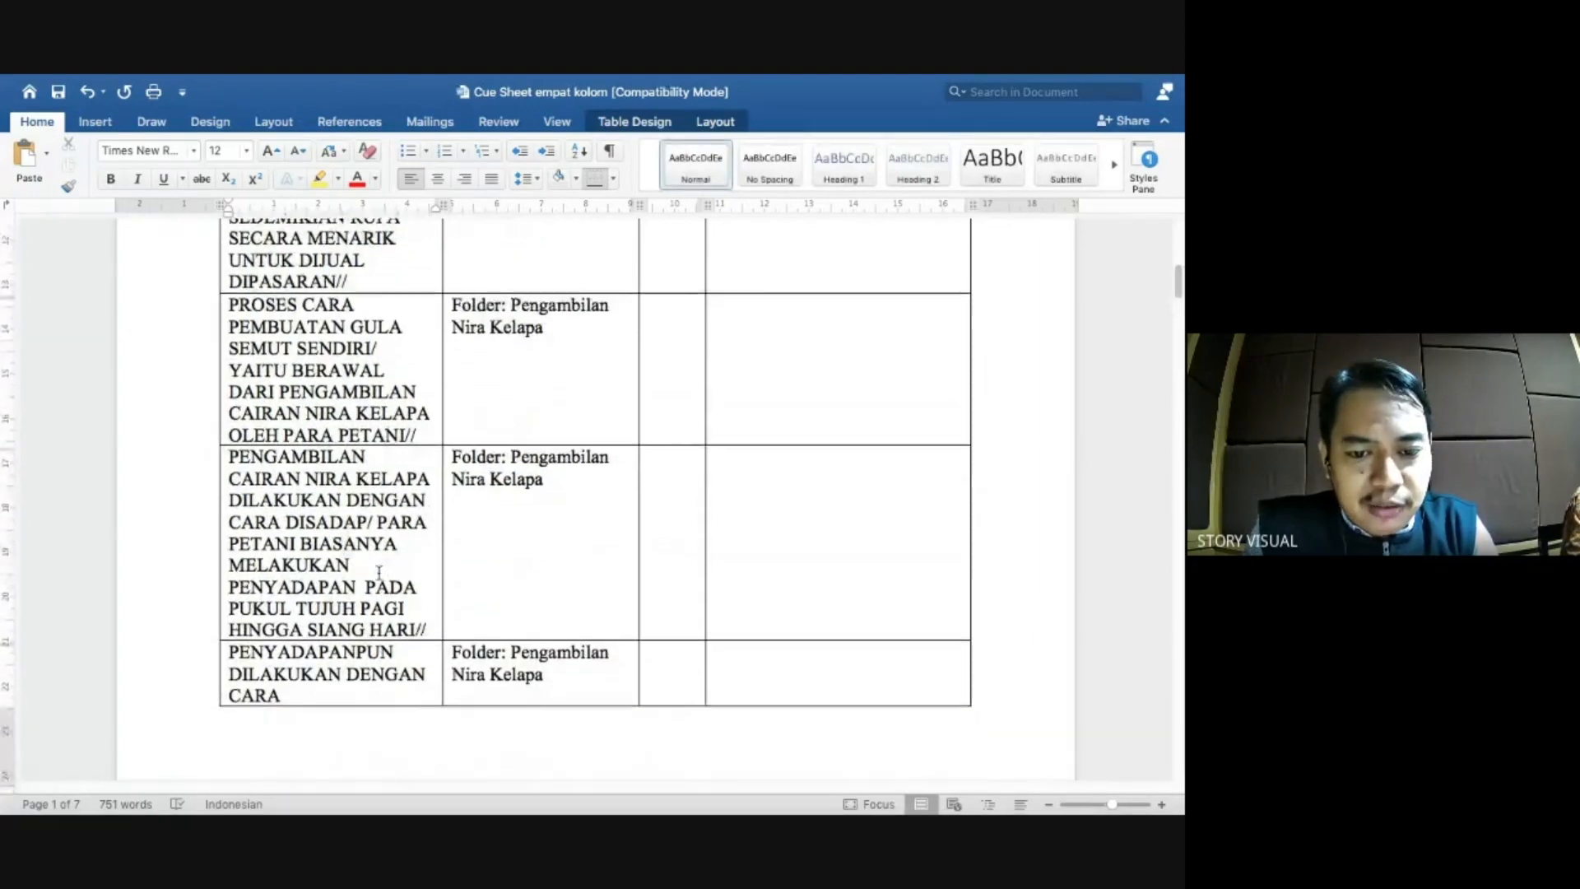
pyautogui.click(310, 446)
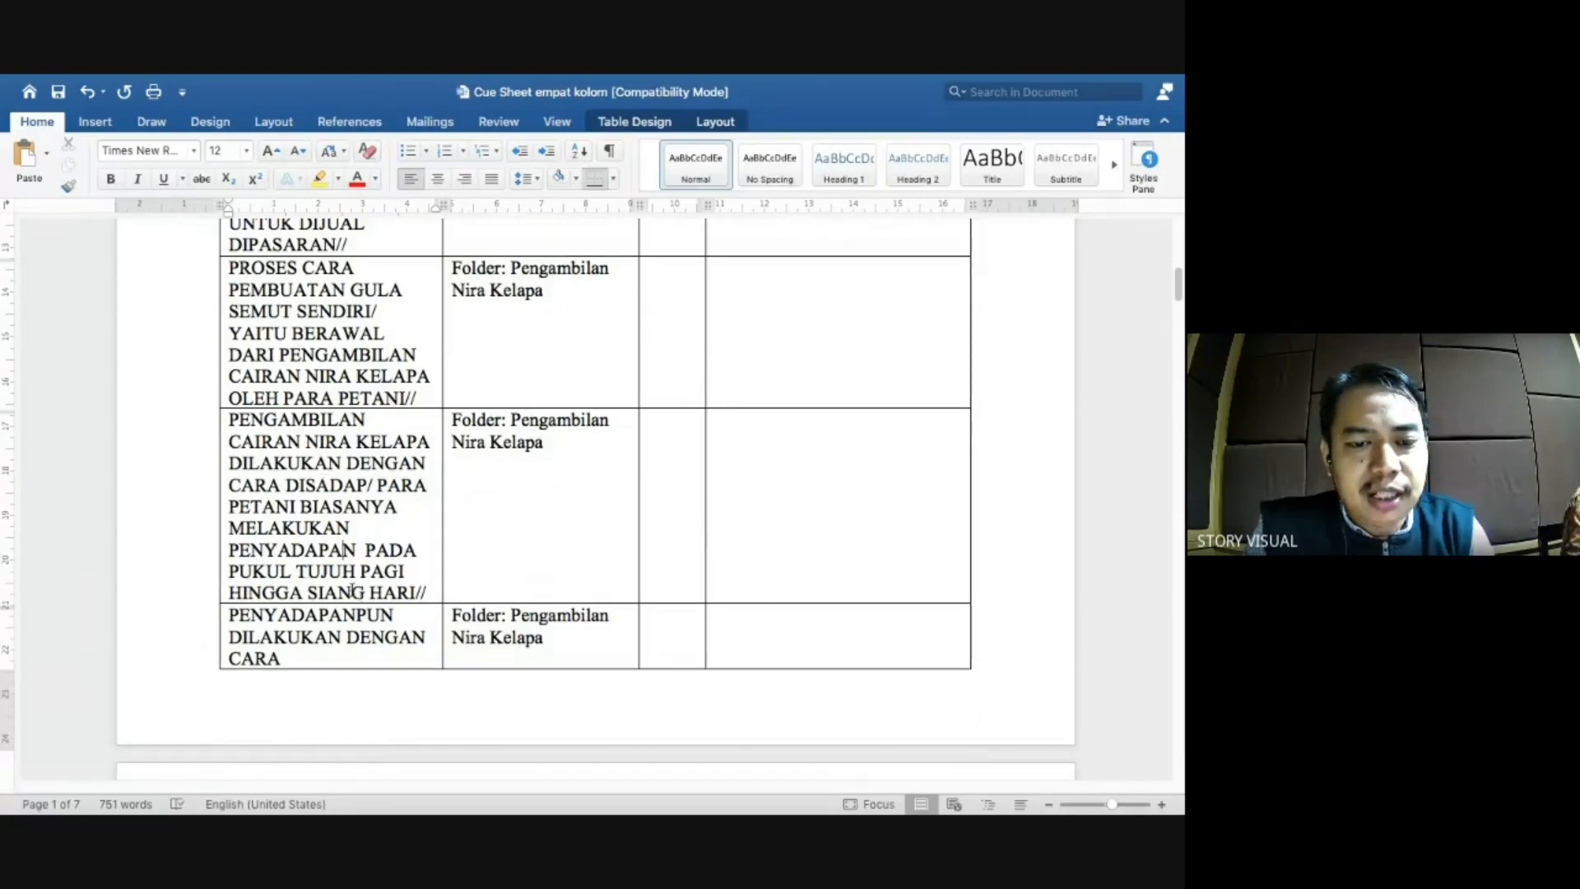
pyautogui.press('super+Tab')
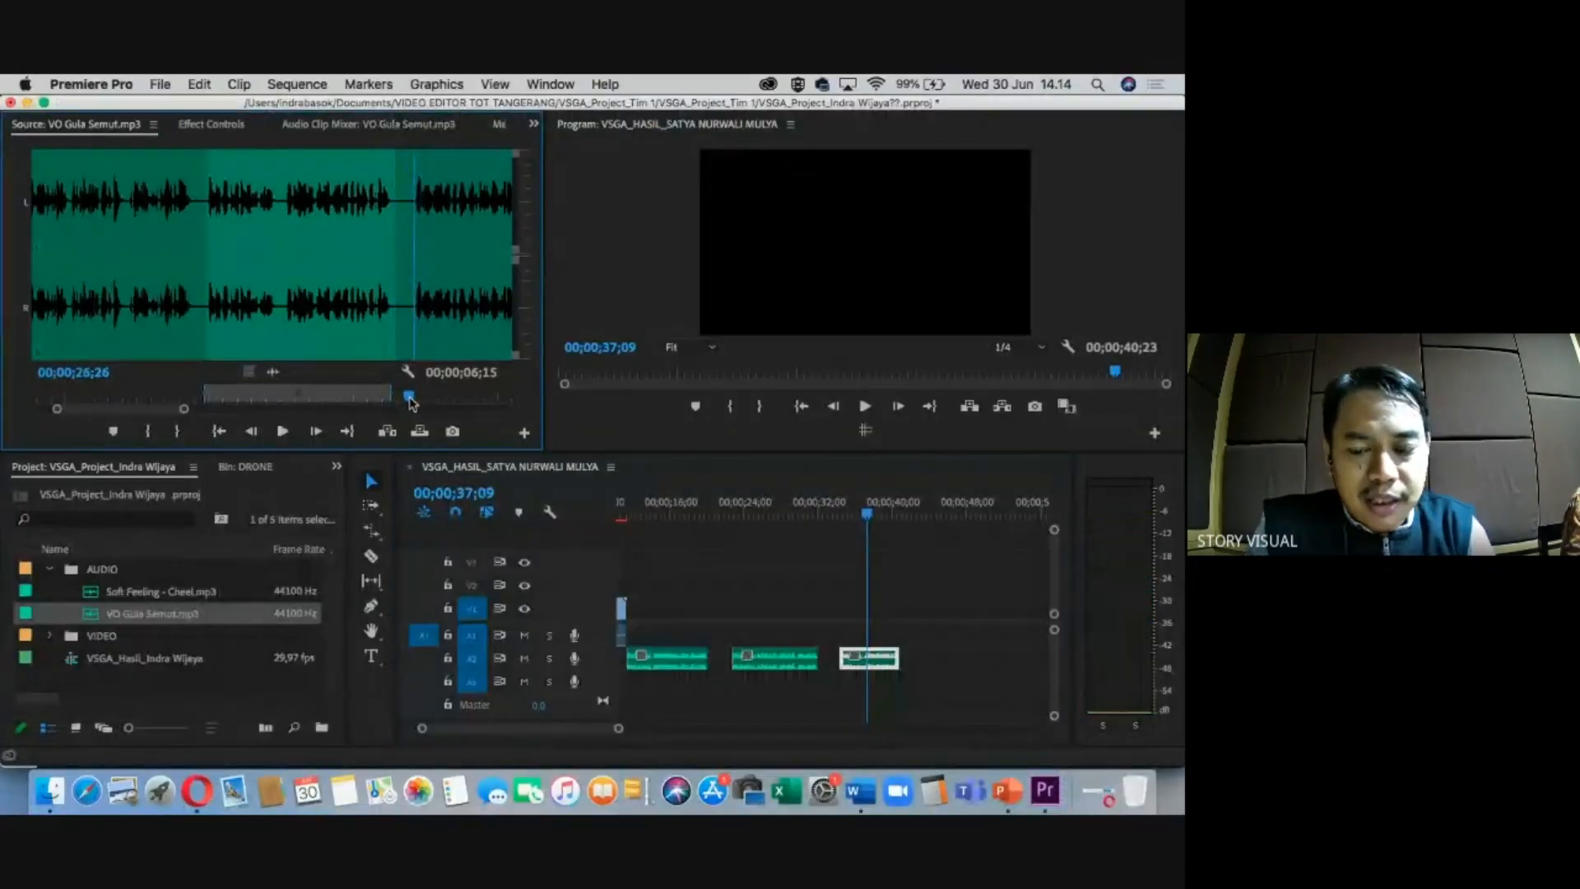
# Mark the Out at 35;15 and add the 8;20 fourth section to A2, extending the sequence to 52;05.
pyautogui.press('space')
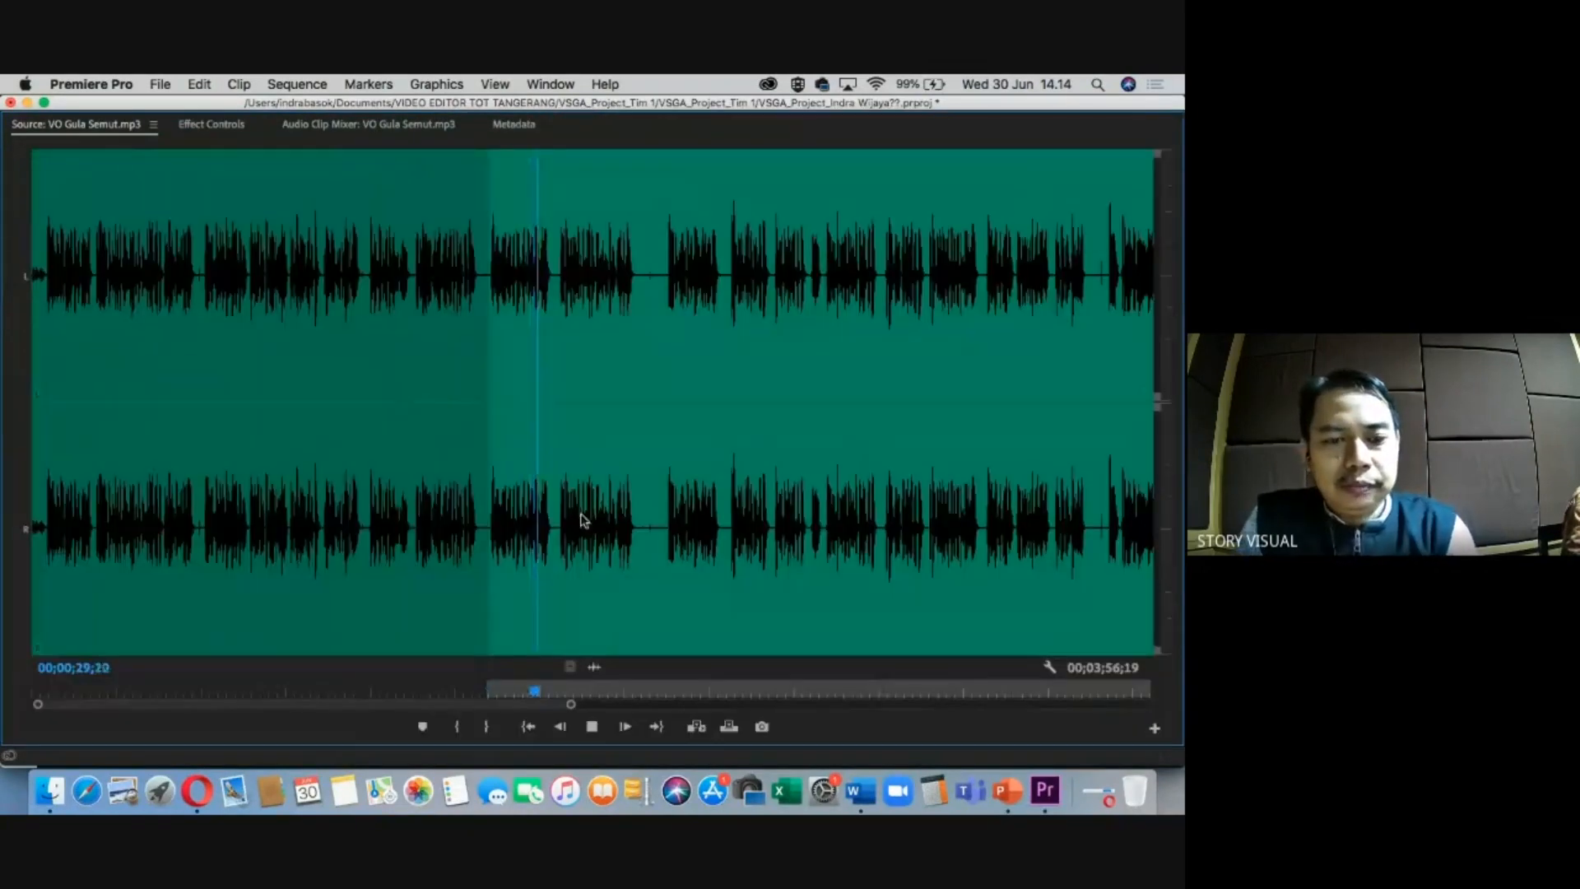
pyautogui.press('`')
pyautogui.press('=')
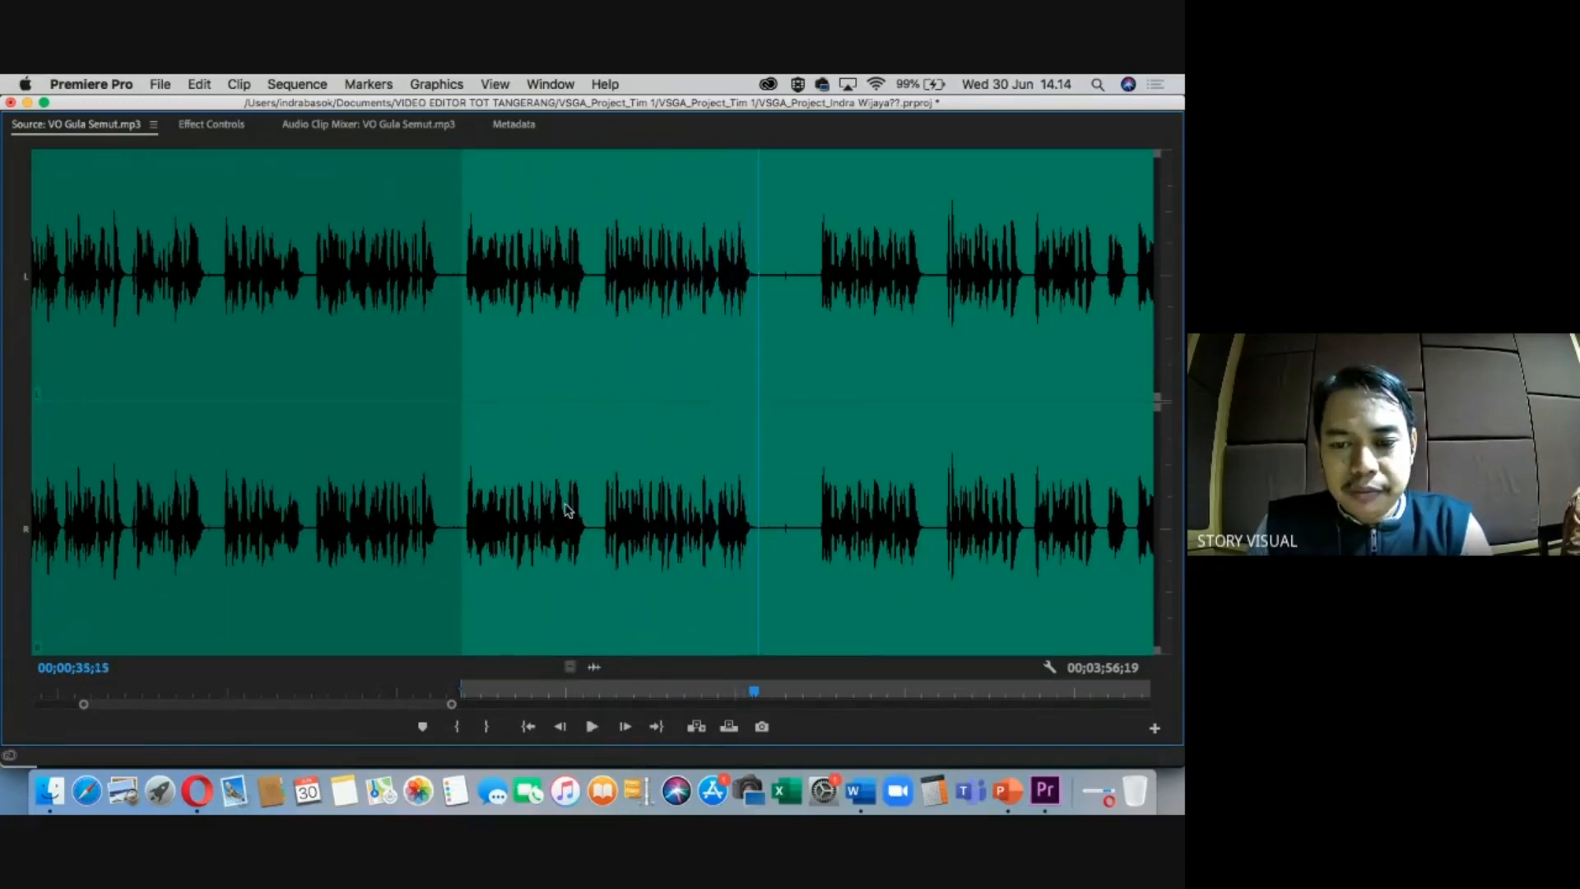
pyautogui.press('o')
pyautogui.press('`')
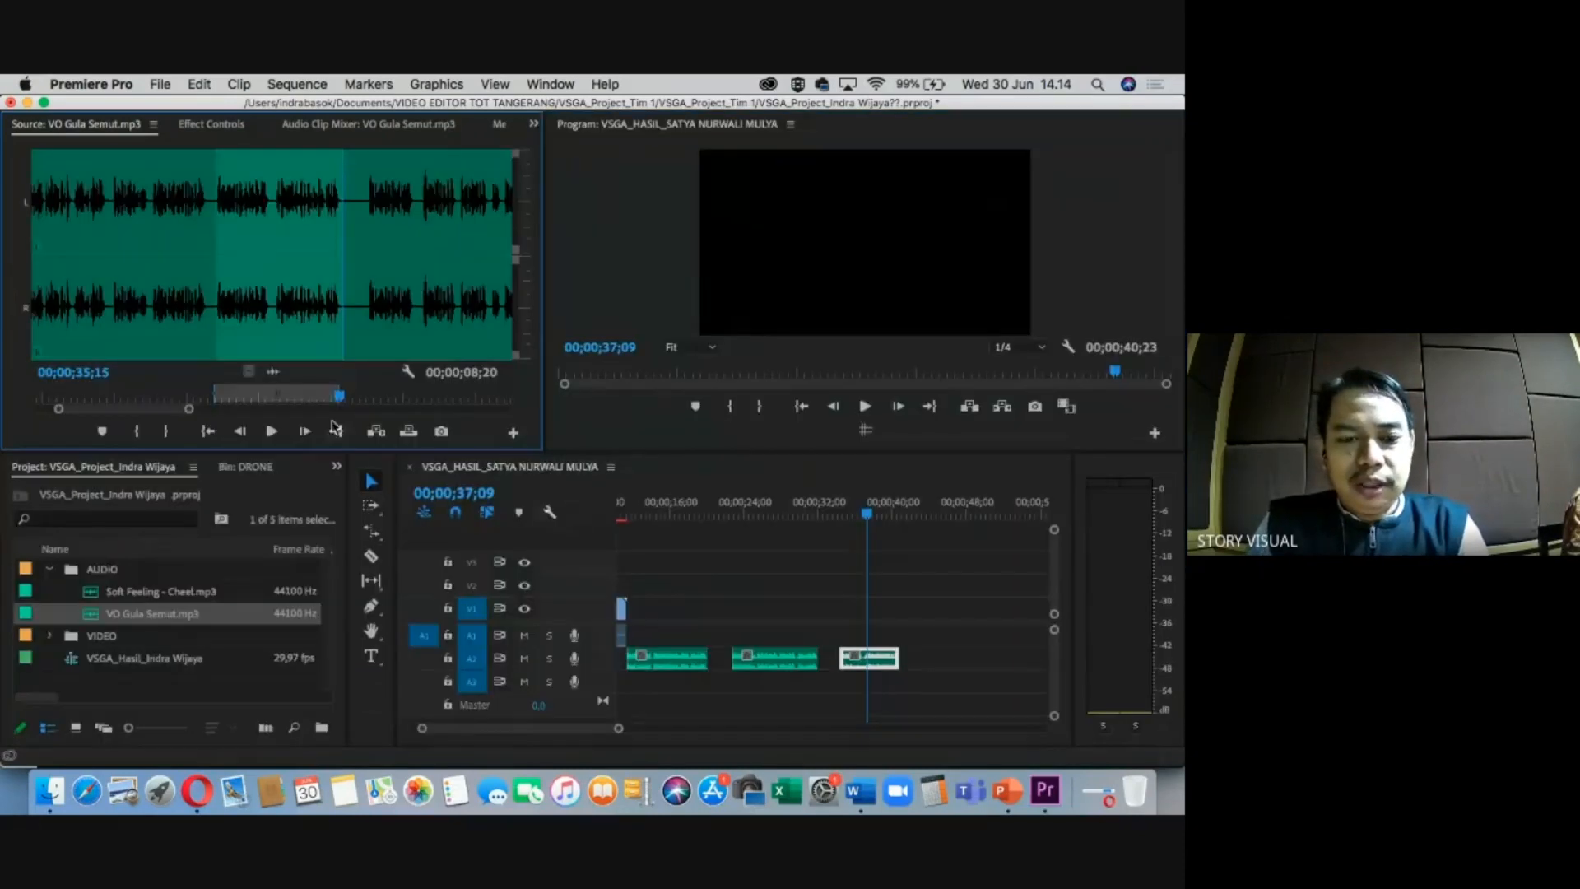
pyautogui.moveTo(281, 376); pyautogui.dragTo(925, 659)
pyautogui.moveTo(900, 513); pyautogui.dragTo(914, 514)
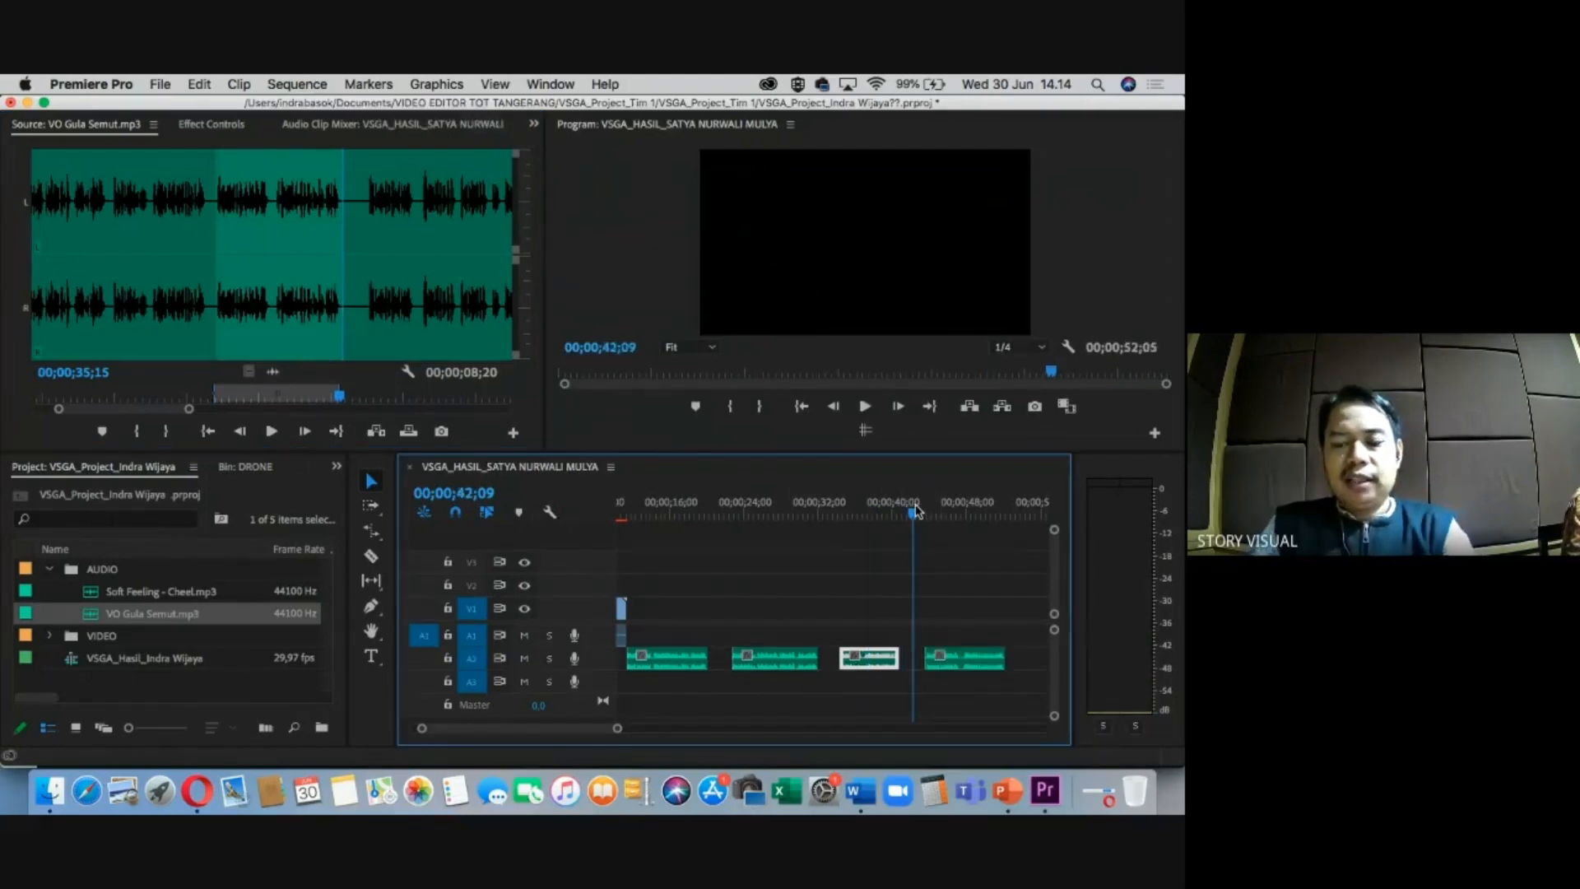
pyautogui.press('-')
pyautogui.press('-')
pyautogui.press('=')
pyautogui.moveTo(778, 516); pyautogui.dragTo(708, 516)
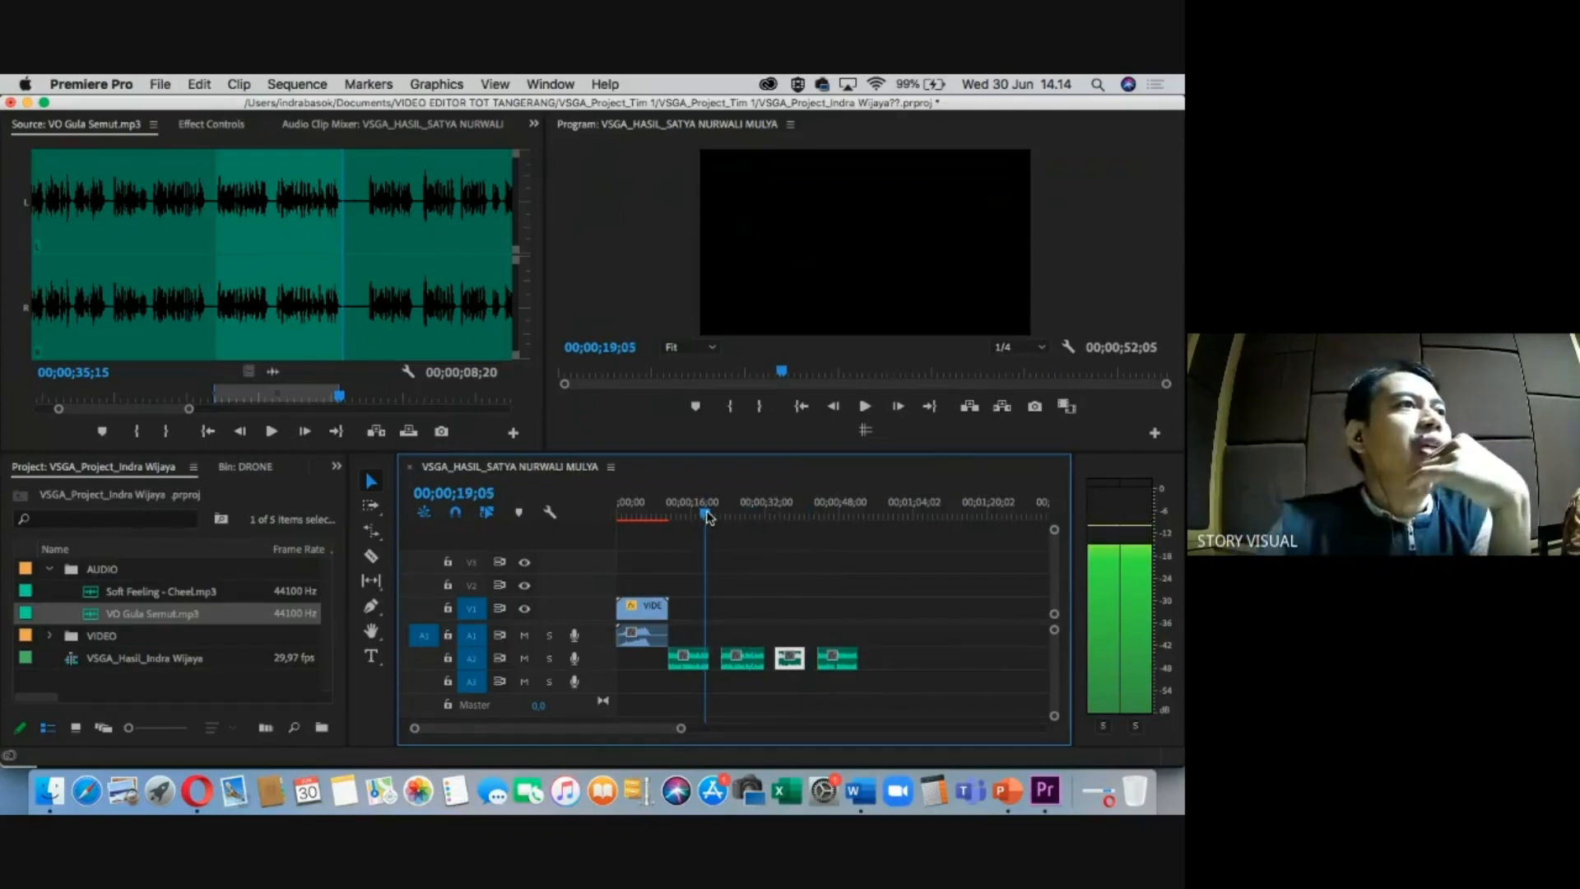
# Scrub back to 00;00;16;00 and marquee-select the four voice-over clips on A2.
pyautogui.moveTo(708, 516); pyautogui.dragTo(704, 517)
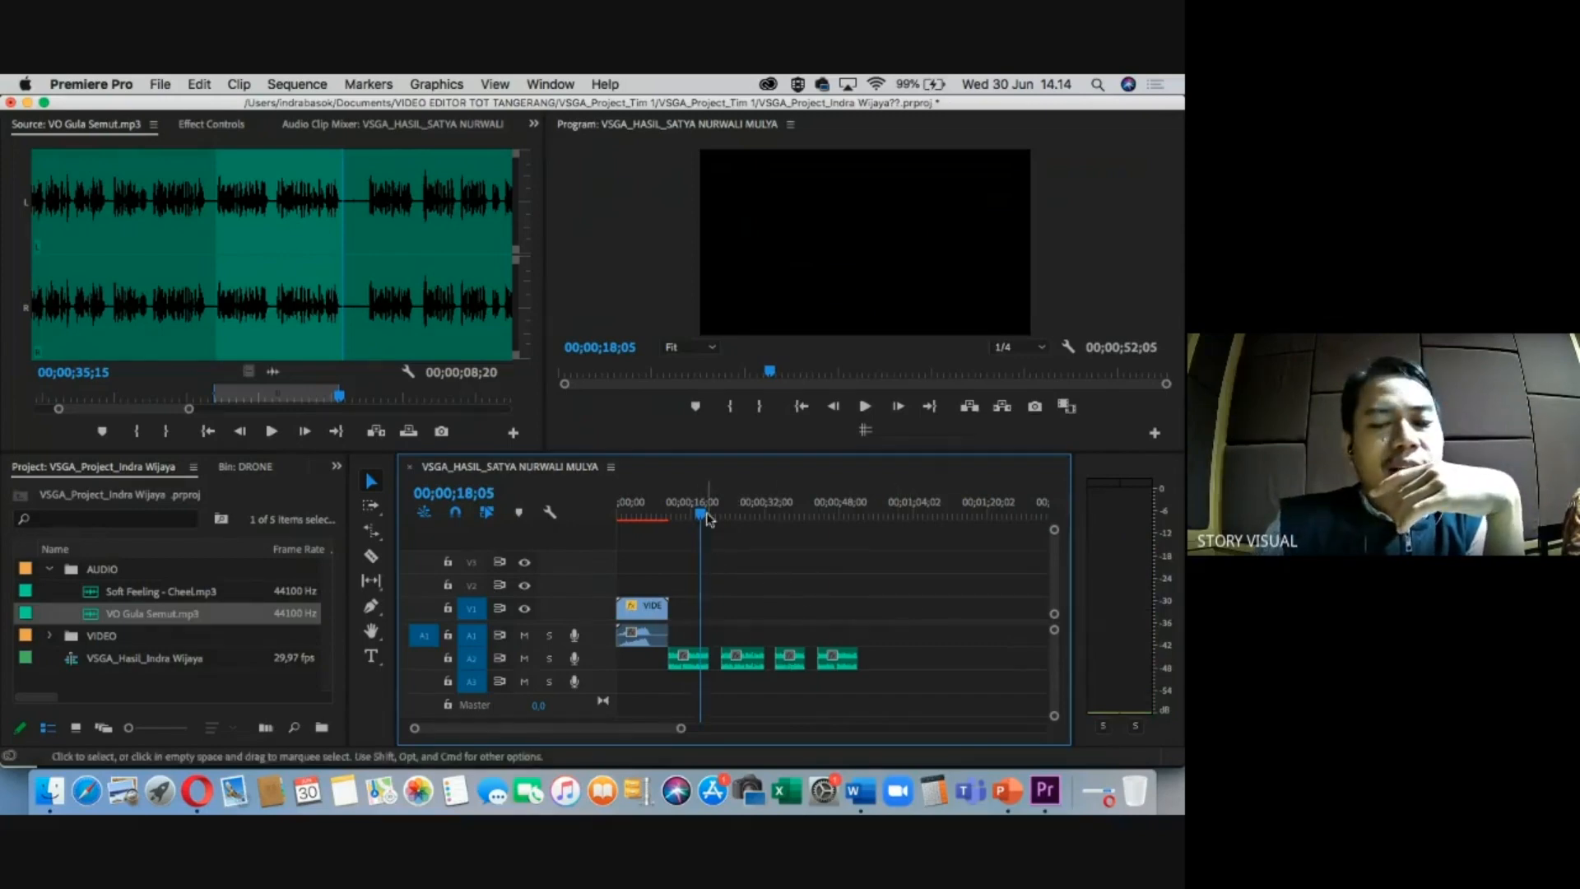
pyautogui.moveTo(707, 517); pyautogui.dragTo(695, 516)
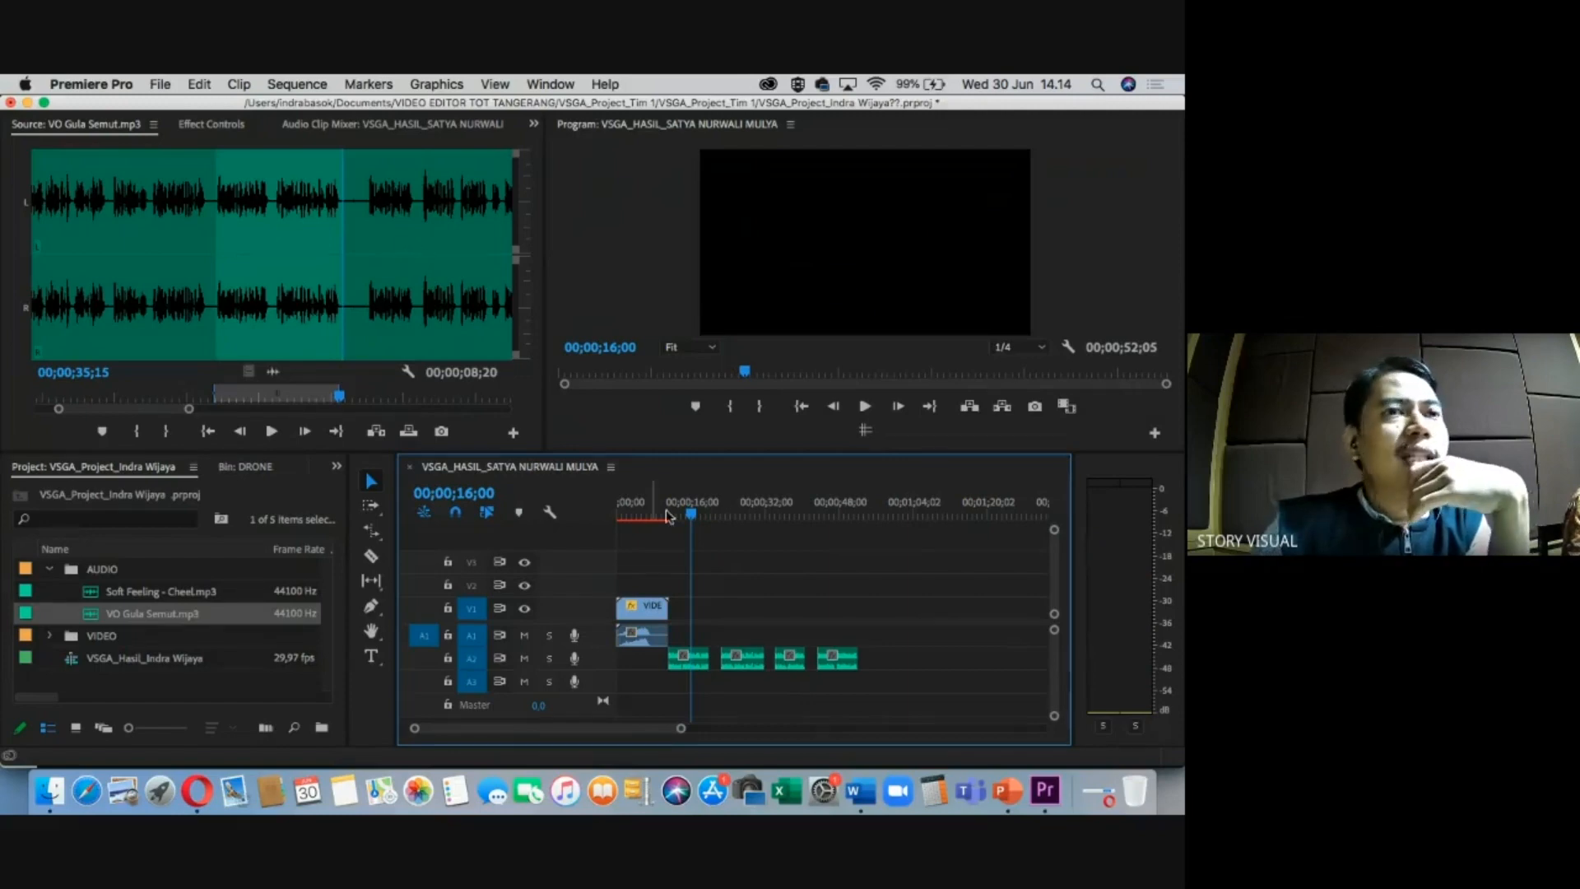
pyautogui.moveTo(860, 628); pyautogui.dragTo(687, 675)
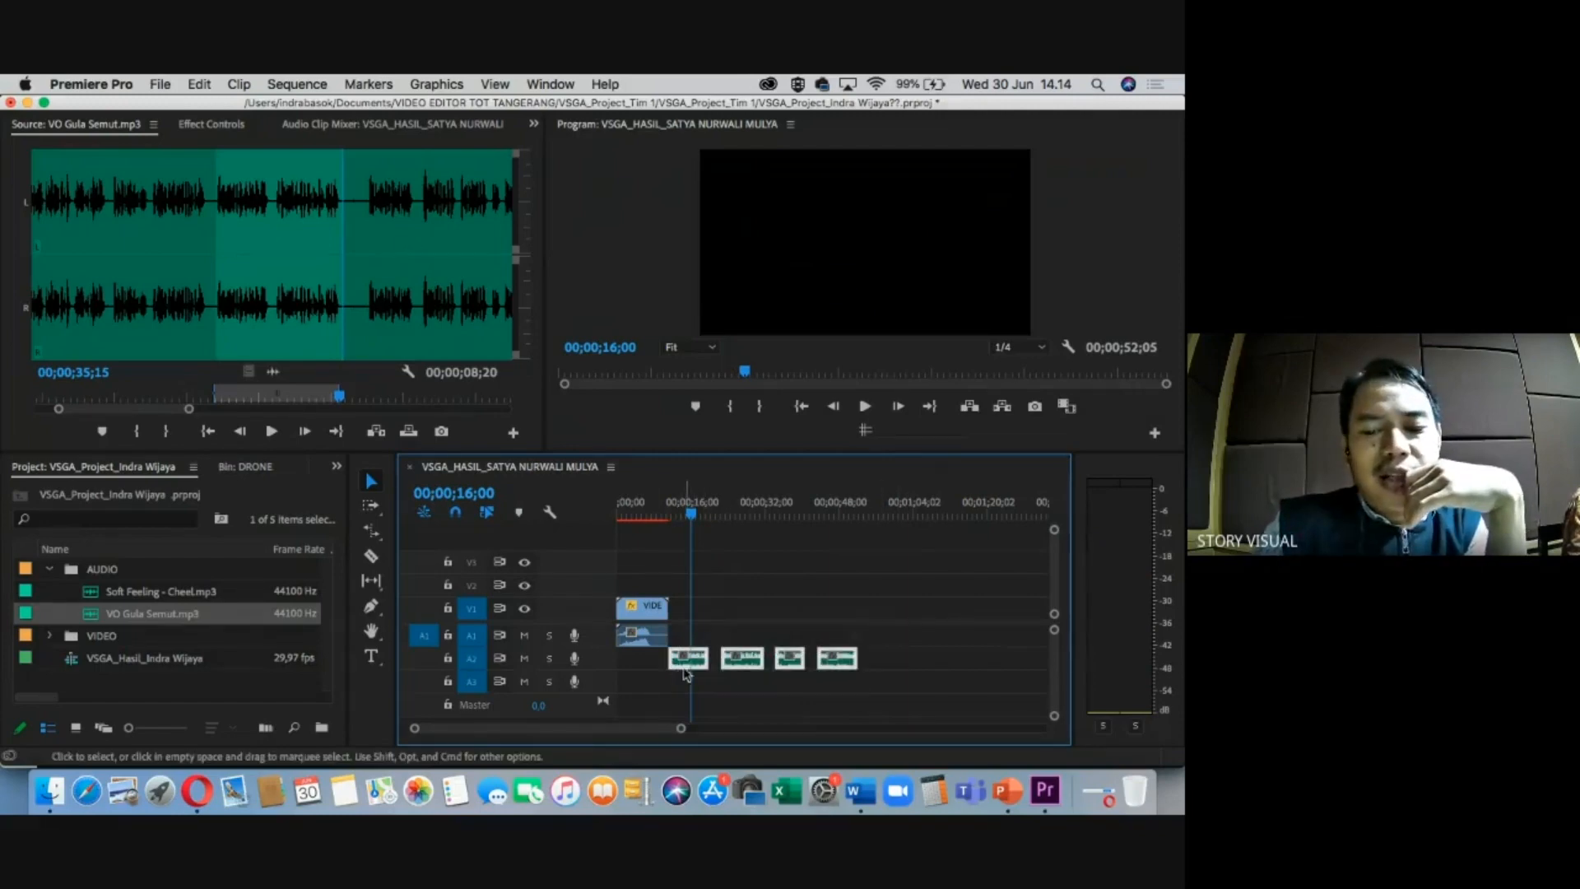
# Label the four A2 voice-over clips Mango orange, replacing an accidental Teal label.
pyautogui.rightClick(700, 667)
pyautogui.moveTo(763, 550)
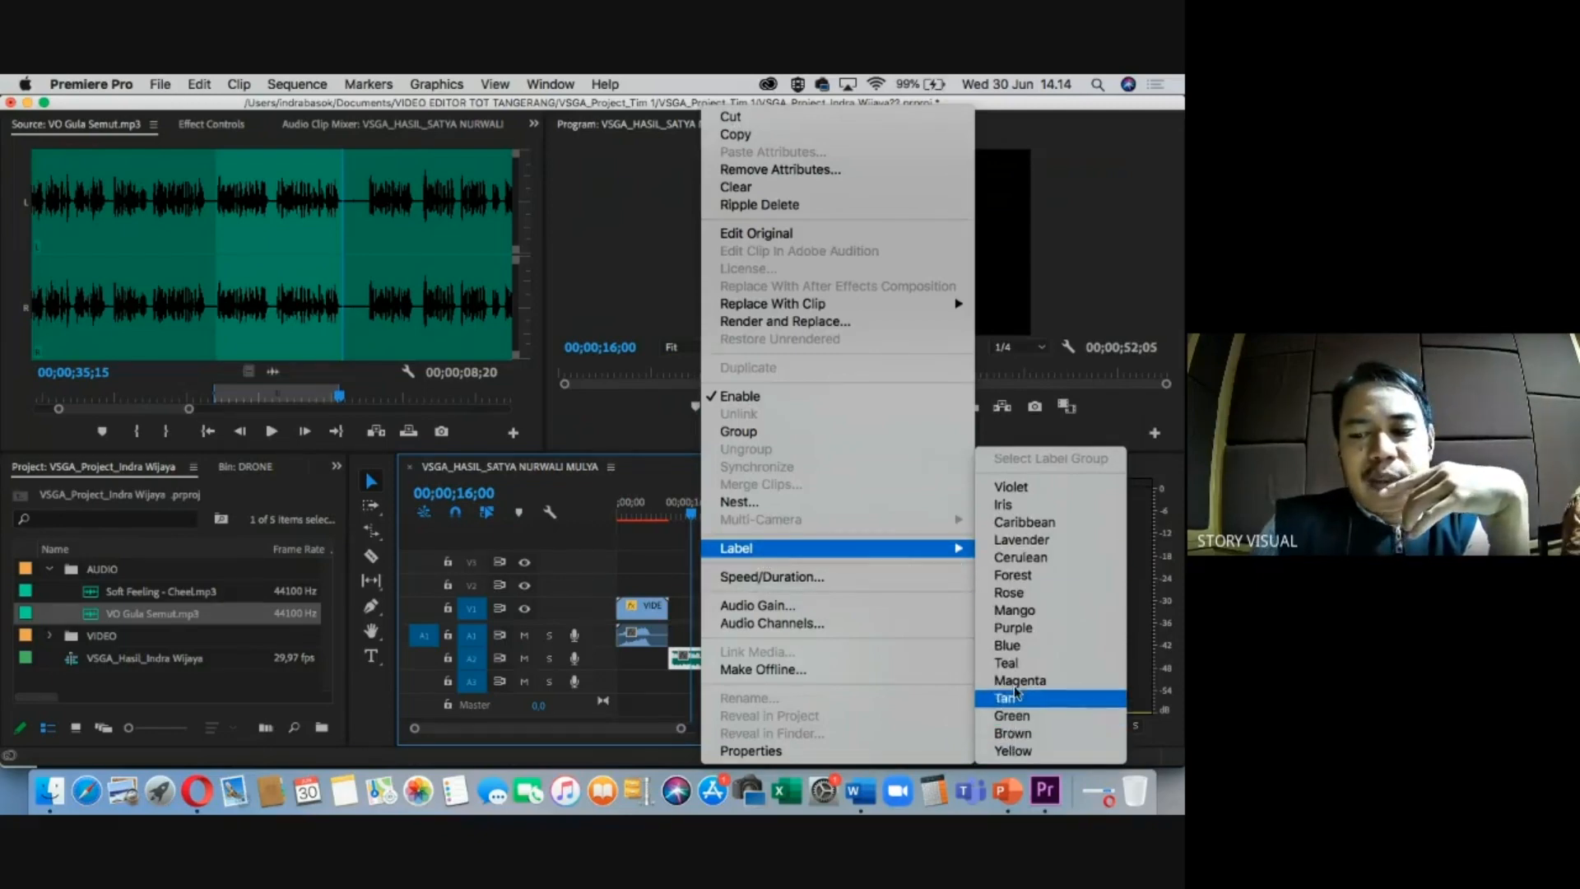
pyautogui.click(1016, 665)
pyautogui.click(779, 613)
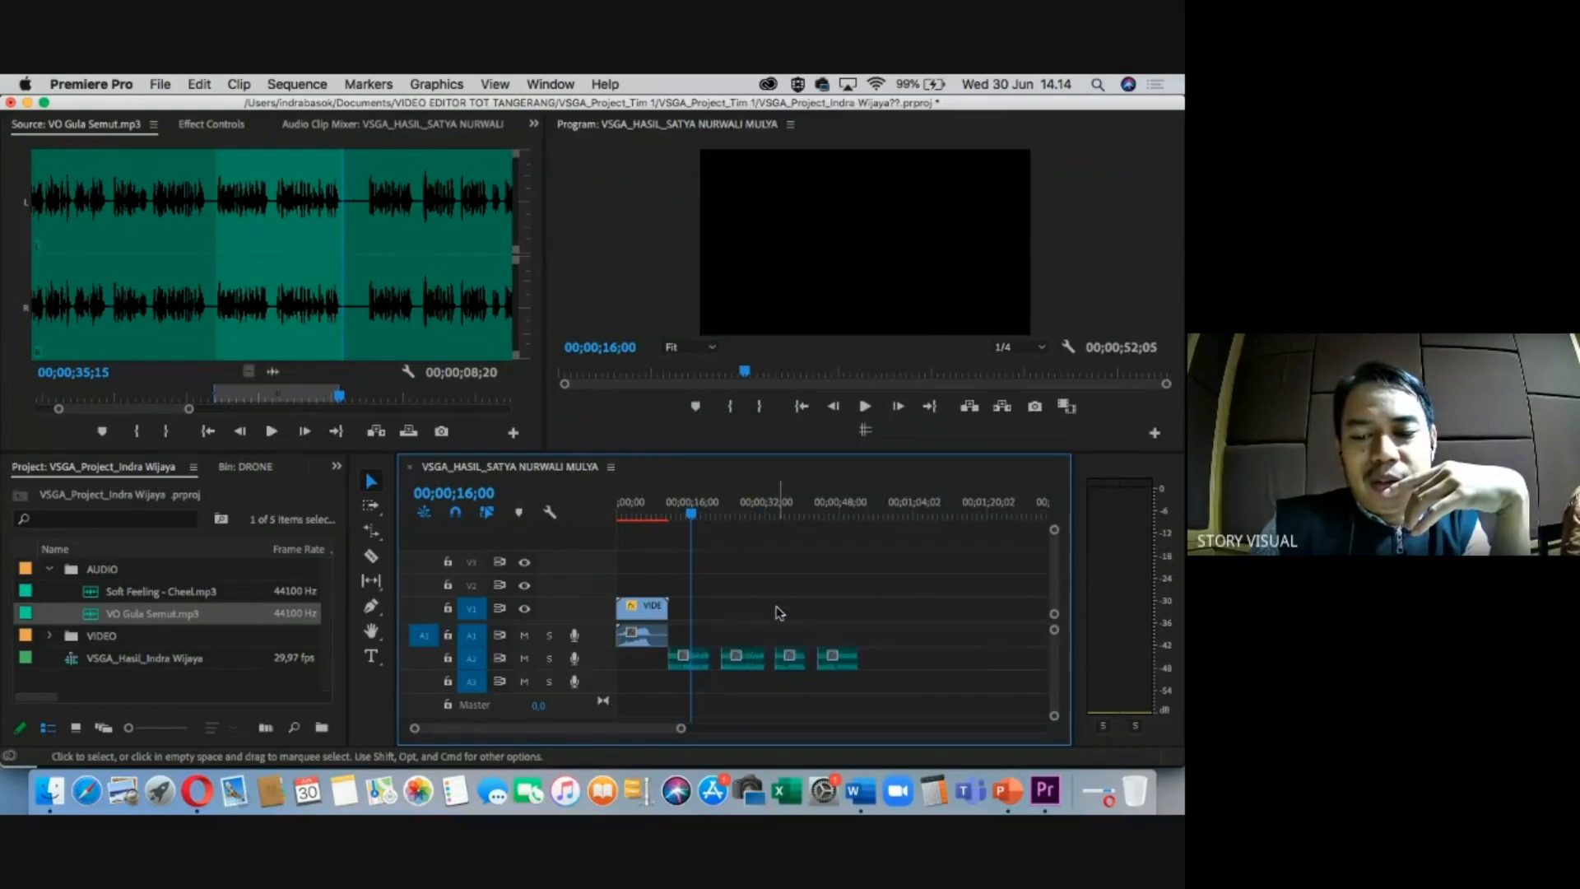
pyautogui.moveTo(905, 631); pyautogui.dragTo(668, 675)
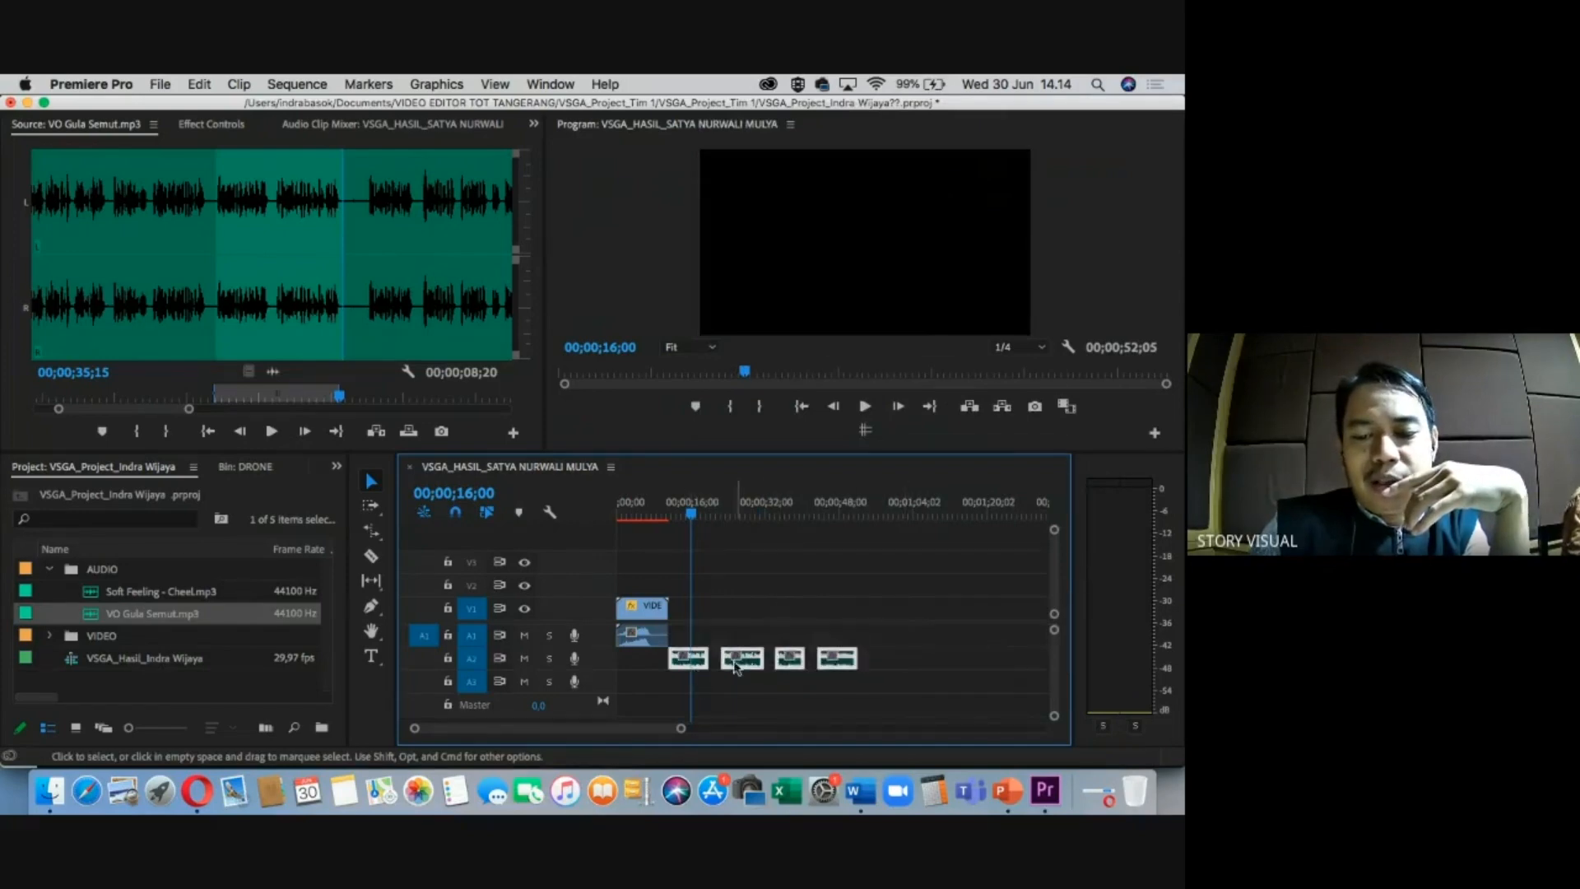
pyautogui.rightClick(748, 665)
pyautogui.moveTo(863, 549)
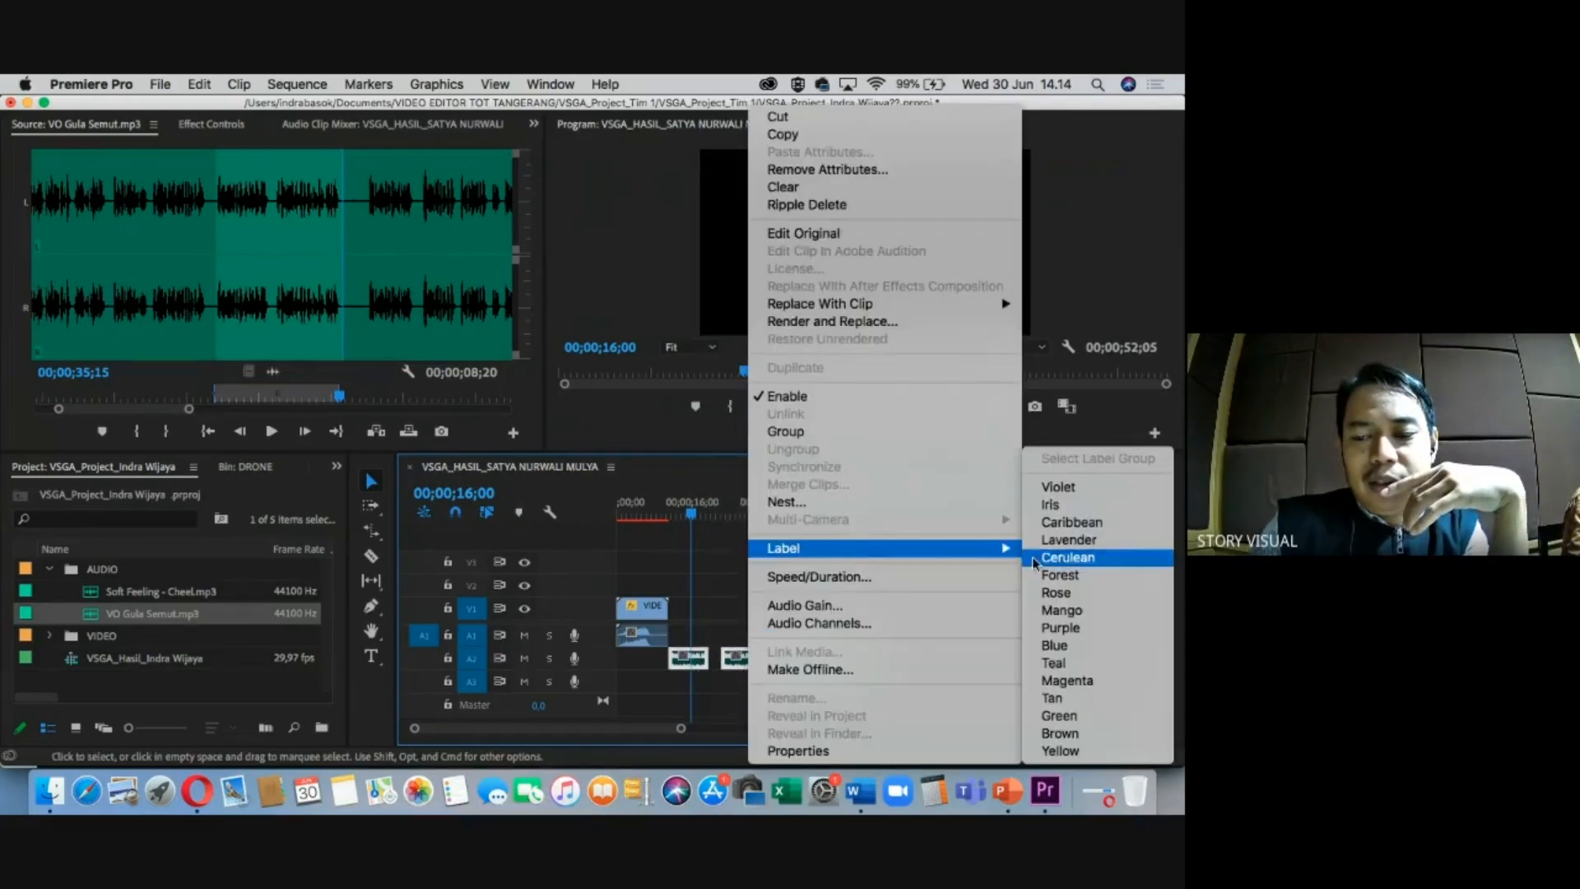
pyautogui.click(1062, 610)
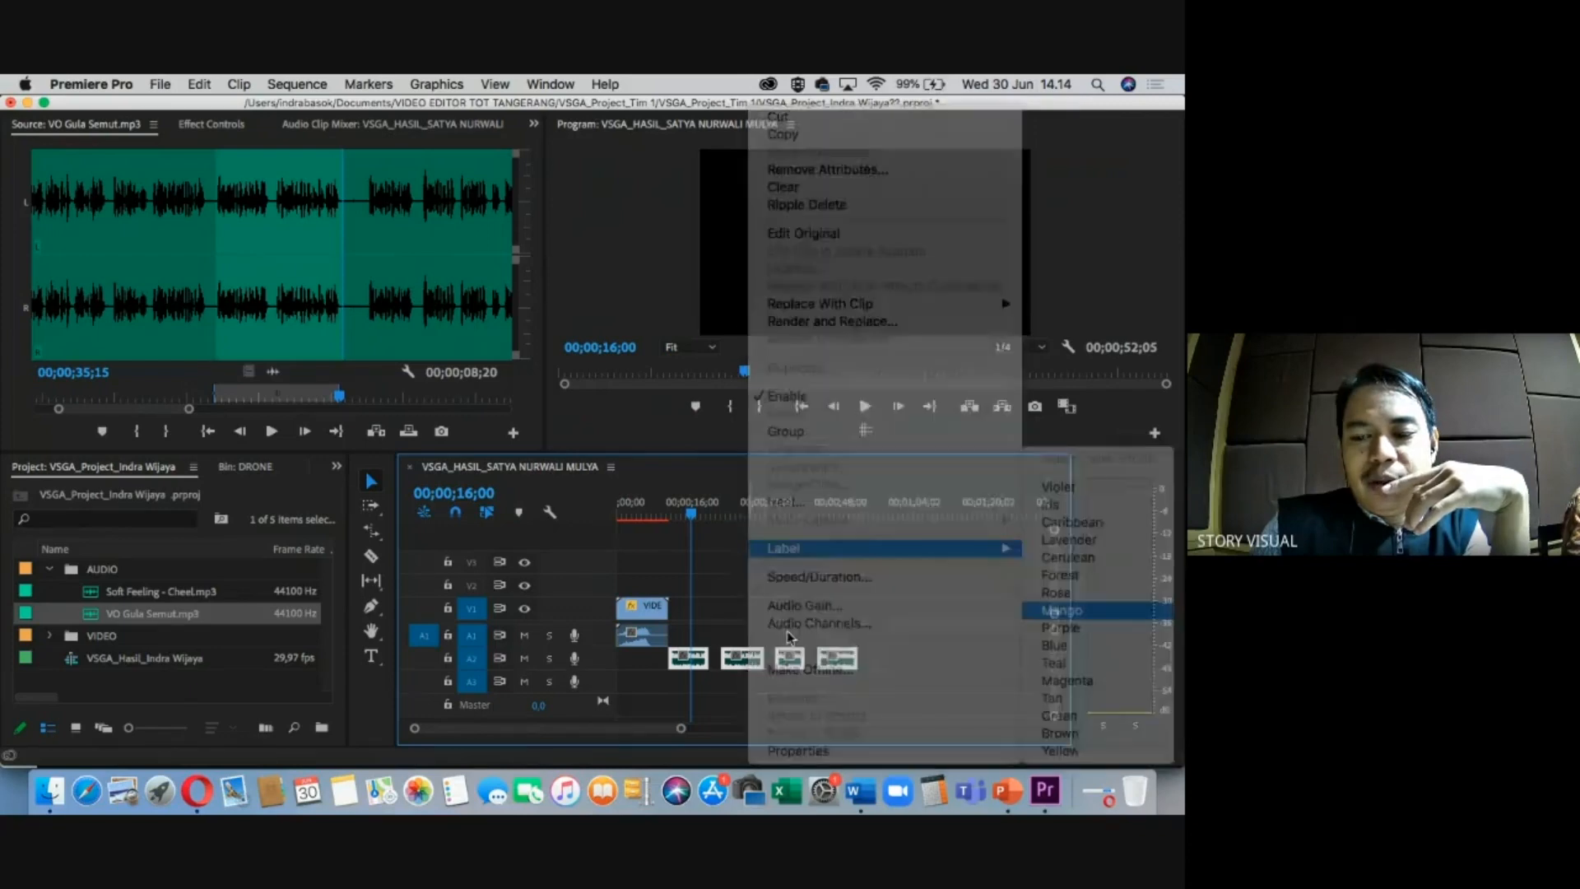
# Zoom and scrub the timeline from about 26 to 46 seconds to check the orange clips.
pyautogui.press('=')
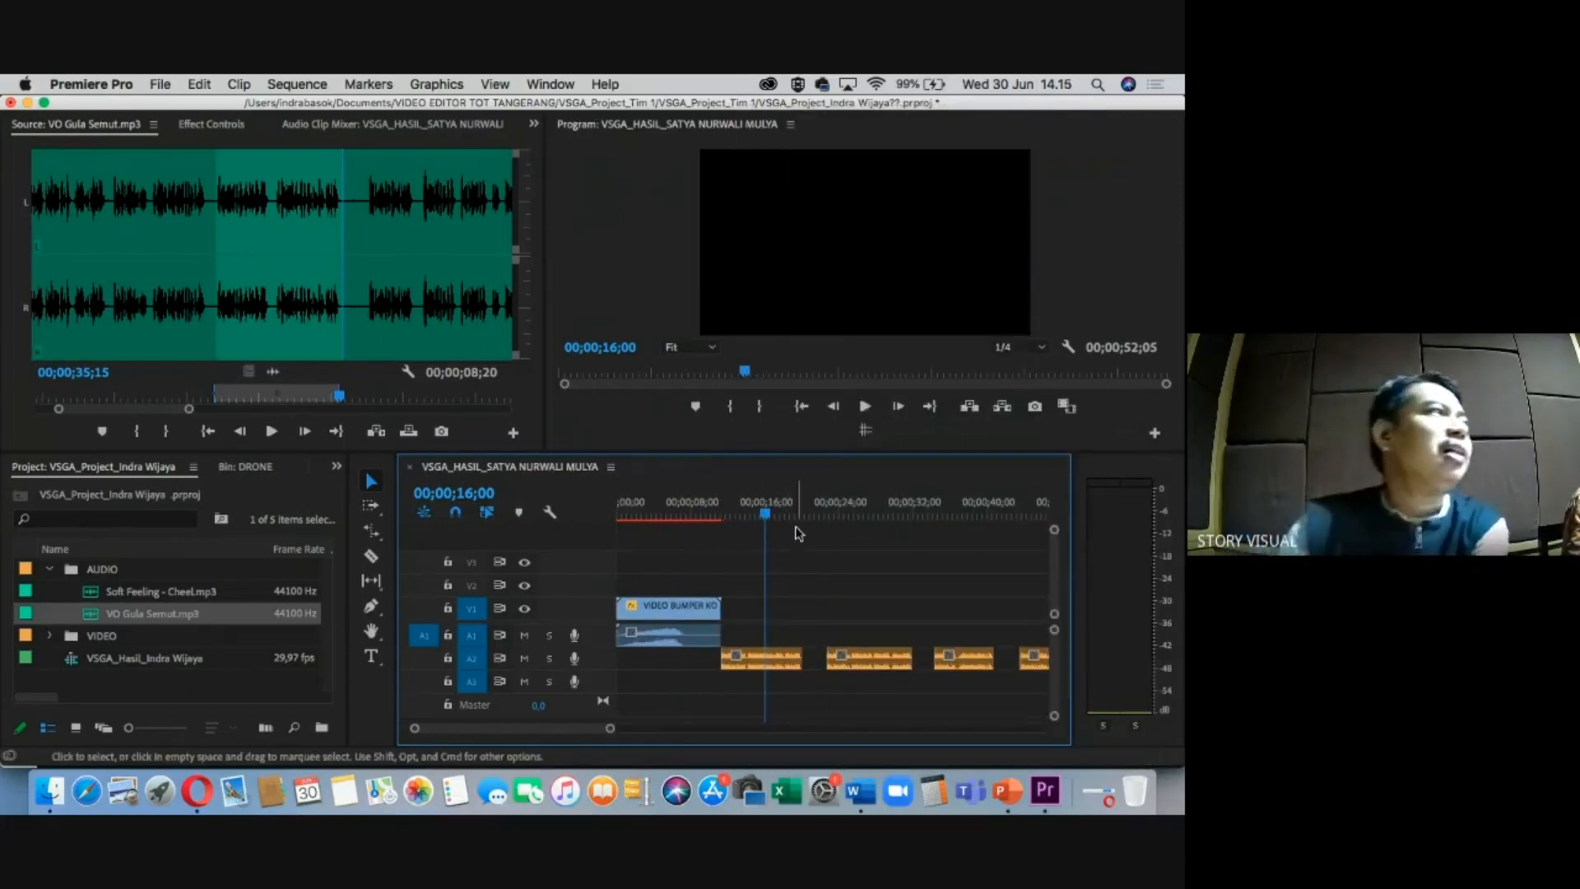
pyautogui.moveTo(799, 512)
pyautogui.mouseDown()
pyautogui.moveTo(864, 512)
pyautogui.moveTo(713, 514)
pyautogui.moveTo(740, 516)
pyautogui.mouseUp()
pyautogui.press('-')
pyautogui.press('=')
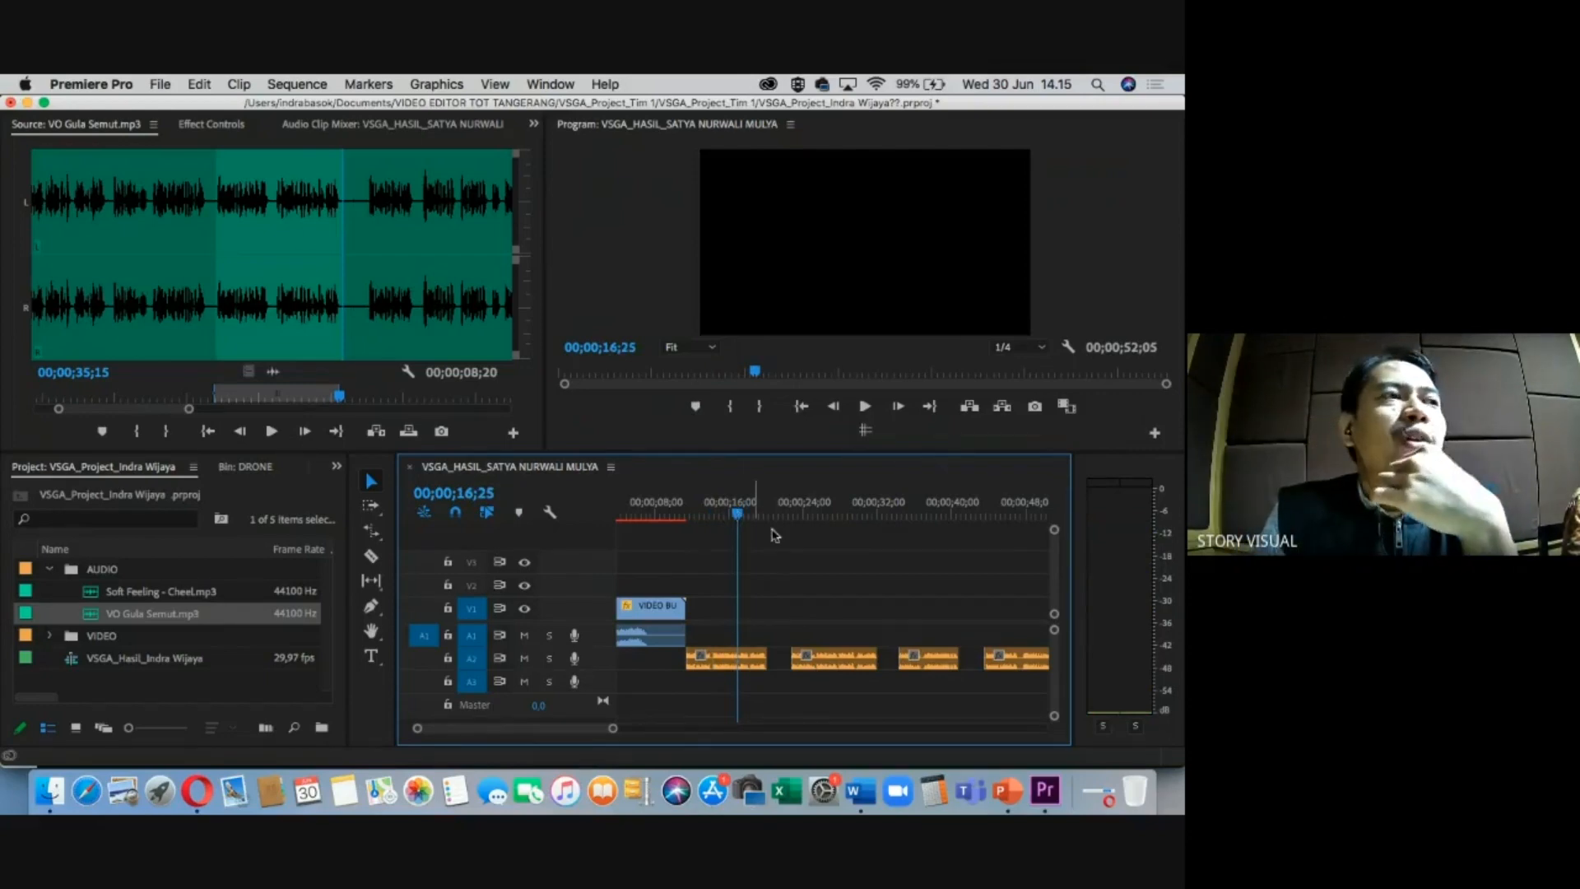
pyautogui.moveTo(753, 514); pyautogui.dragTo(856, 517)
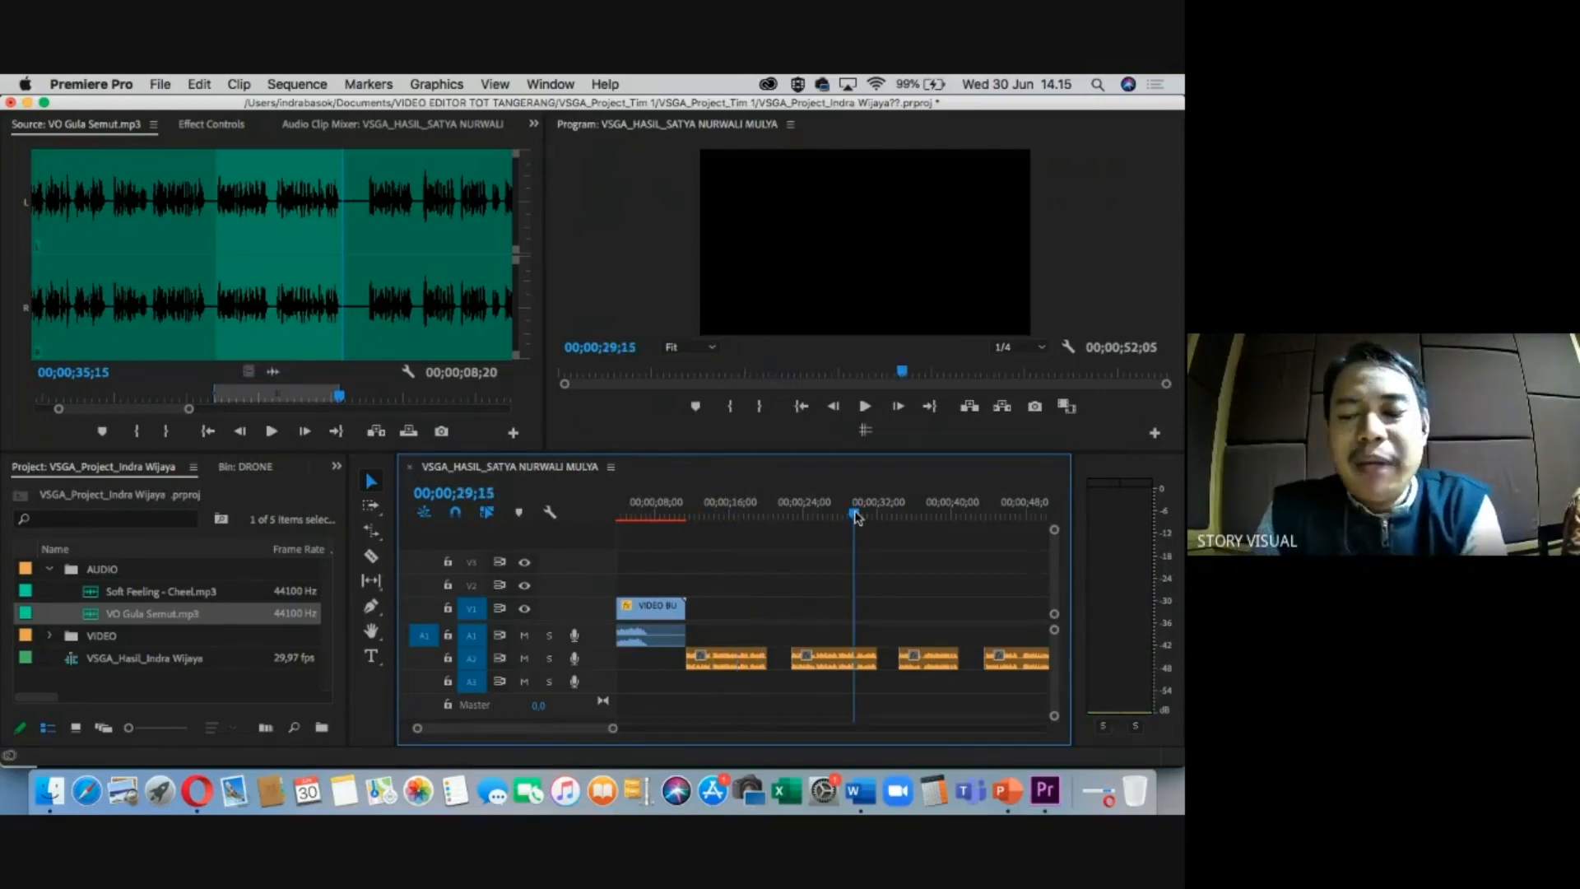
pyautogui.press('-')
pyautogui.press('-')
pyautogui.press('=')
pyautogui.moveTo(754, 515); pyautogui.dragTo(829, 513)
pyautogui.press('-')
# Move the sequence playhead to the end of the sequence, just past 50 seconds.
pyautogui.press('=')
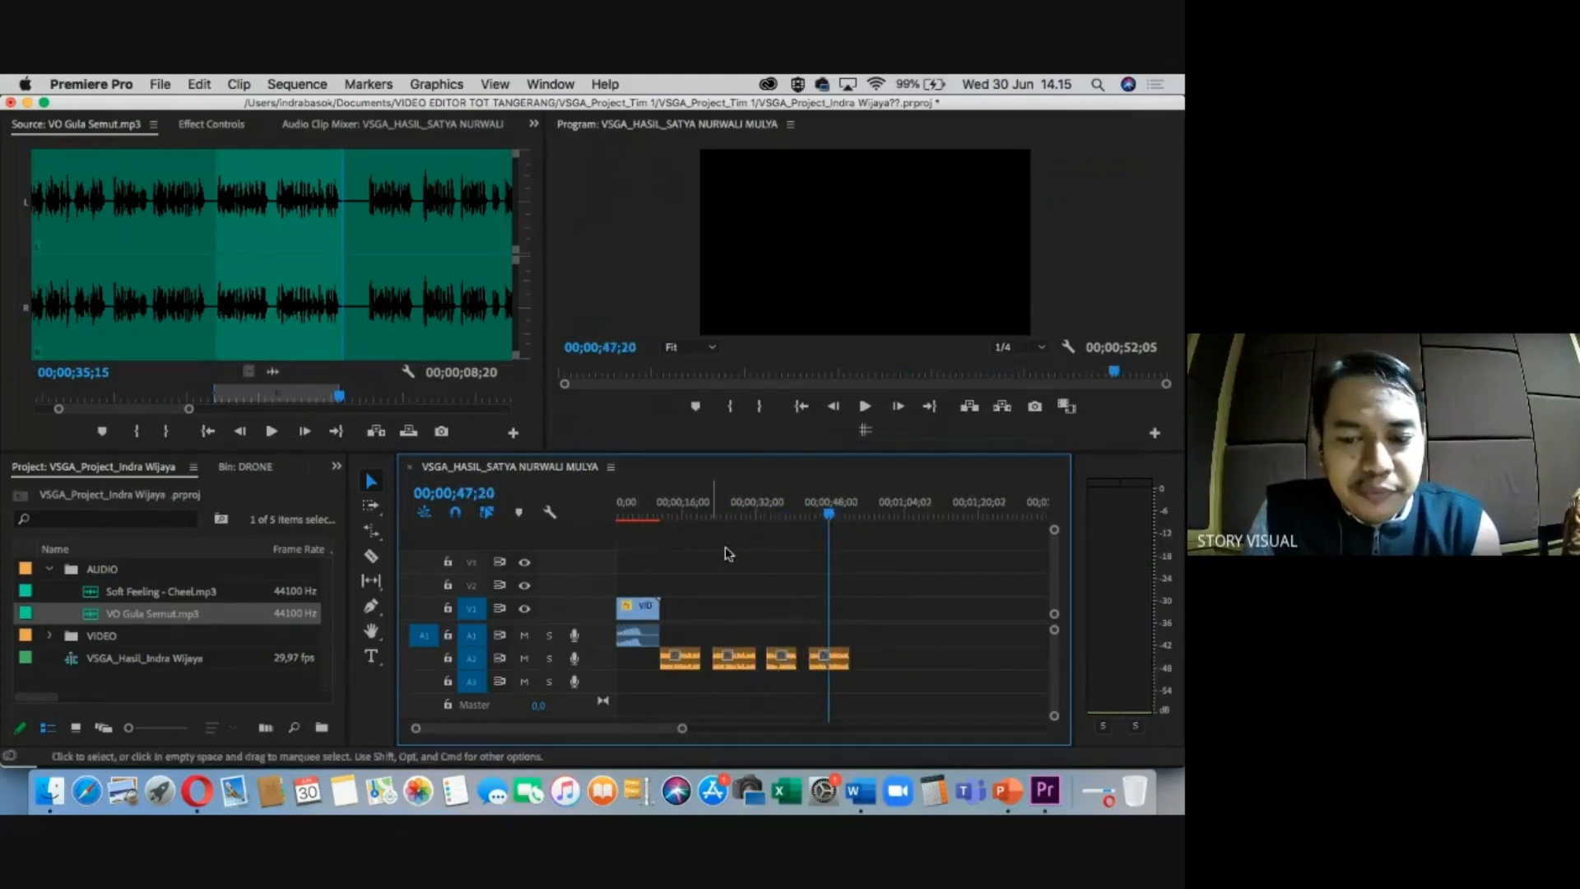
pyautogui.click(841, 512)
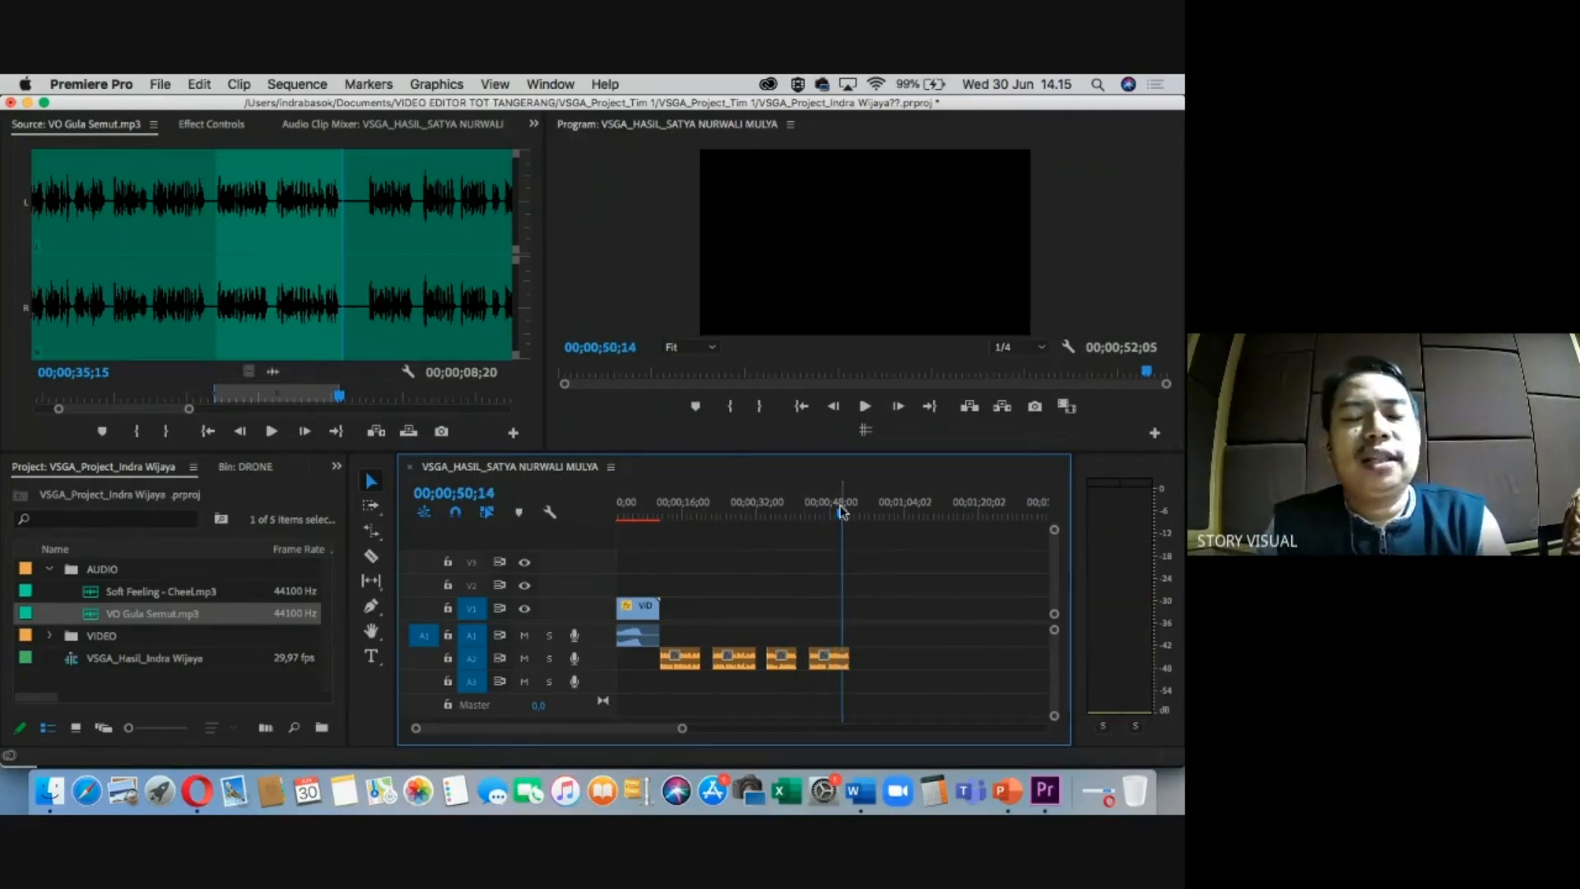
pyautogui.moveTo(839, 506); pyautogui.dragTo(866, 502)
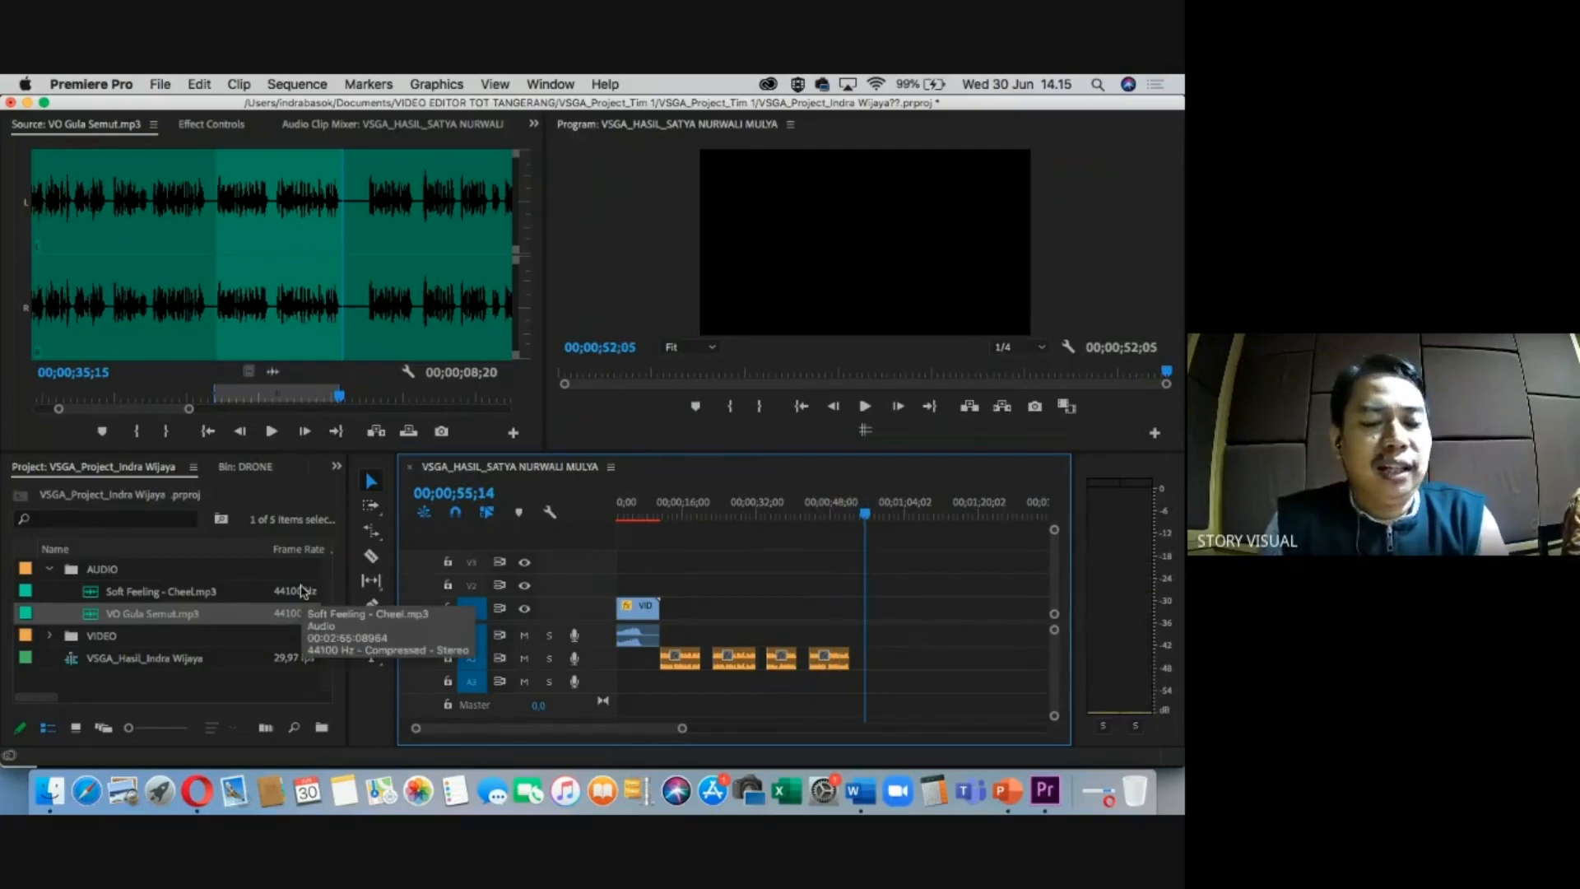
# Load Pengusaha Gula Semut.m4v from the WAWANCARA bin into the source viewer, collapsing the other bins.
pyautogui.click(51, 568)
pyautogui.click(51, 591)
pyautogui.click(69, 614)
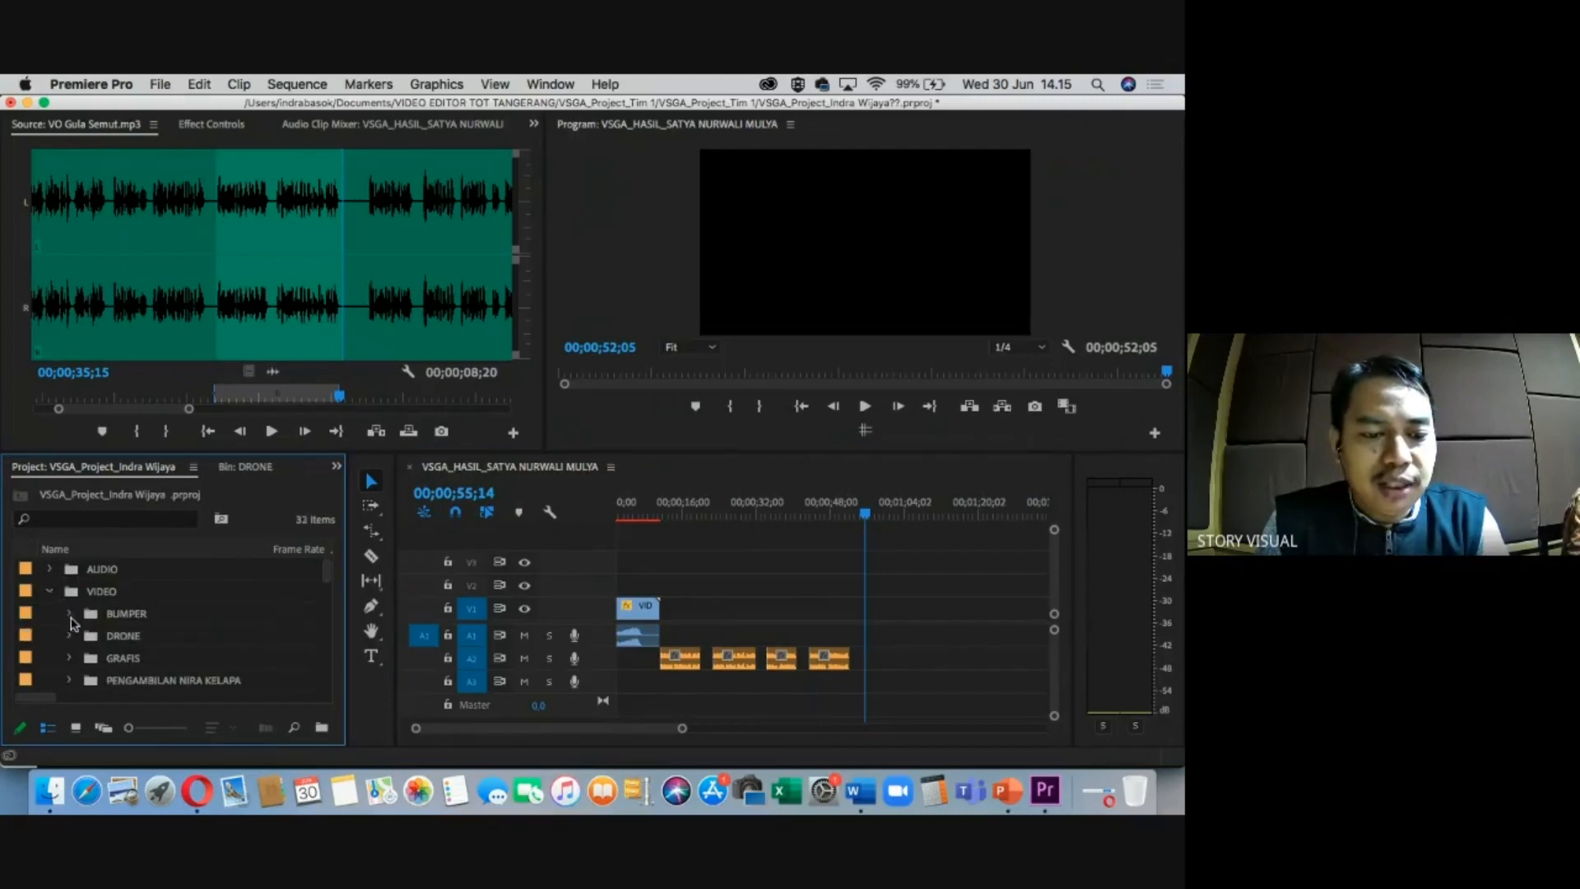
pyautogui.scroll(-3, 86, 647)
pyautogui.click(69, 635)
pyautogui.scroll(-4, 106, 649)
pyautogui.click(141, 650)
pyautogui.scroll(-1, 167, 669)
pyautogui.doubleClick(113, 648)
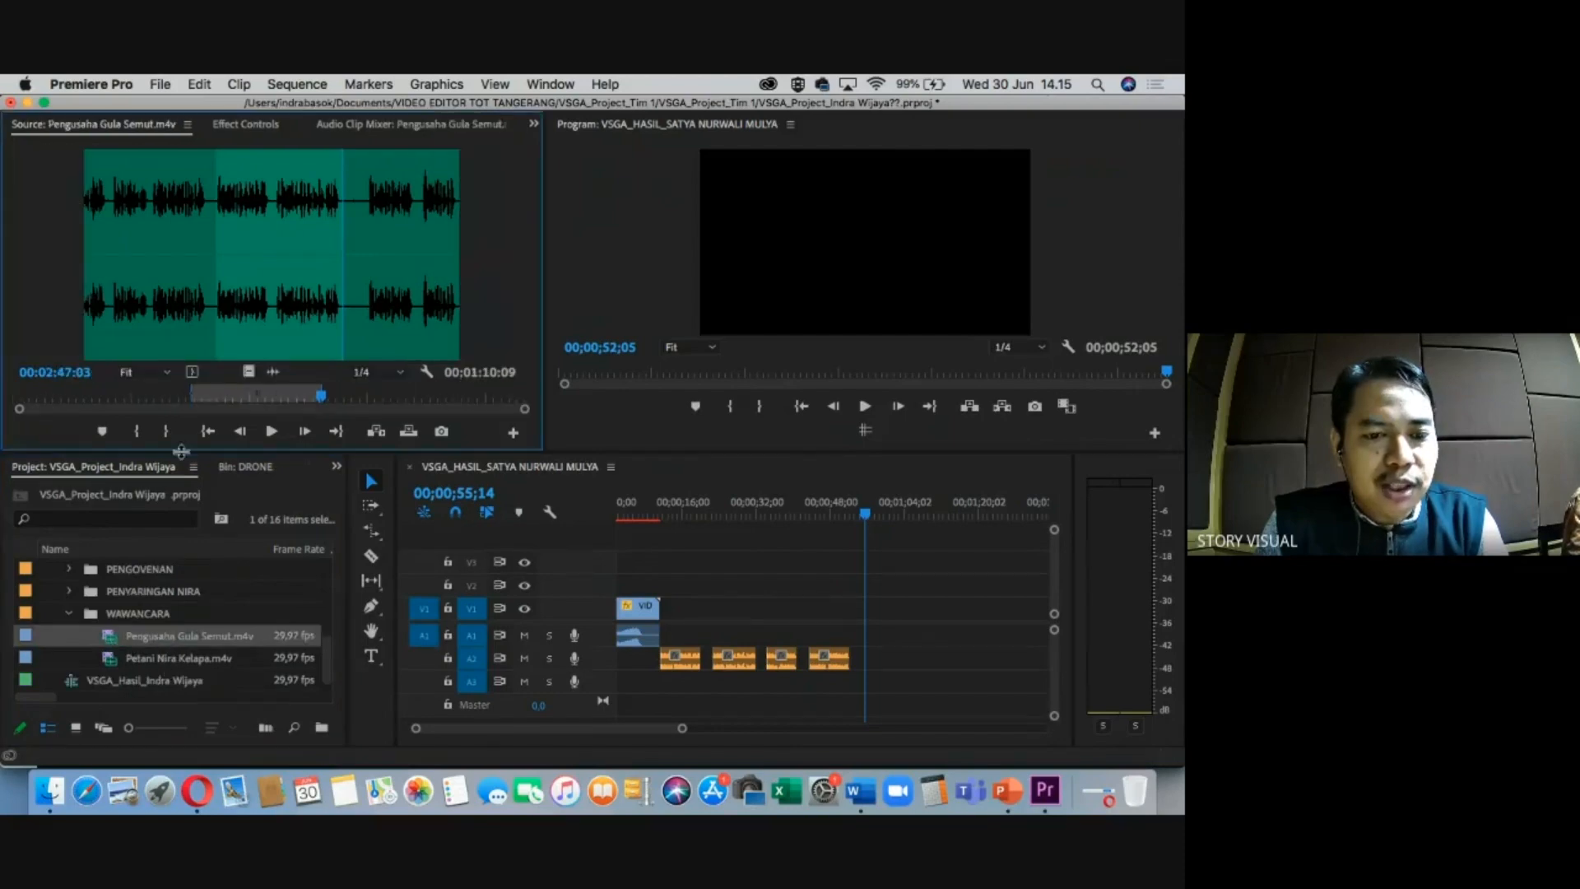
# Mark In near 1:57 and an Out point for a 39;05 section of the Pengusaha Gula Semut interview.
pyautogui.moveTo(247, 401); pyautogui.dragTo(276, 399)
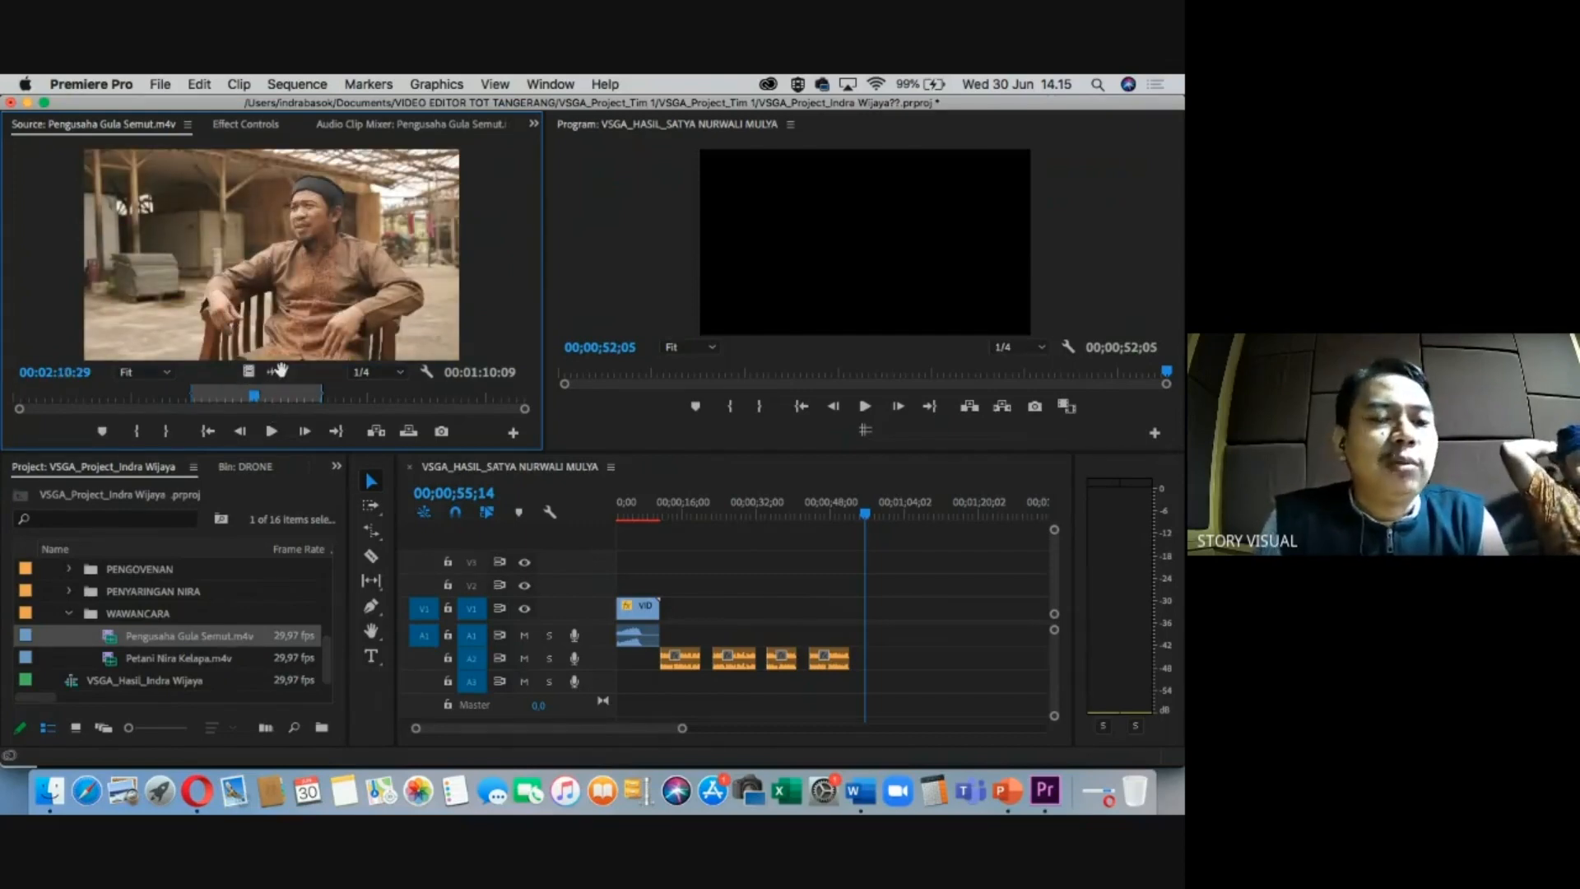
pyautogui.moveTo(234, 402); pyautogui.dragTo(227, 401)
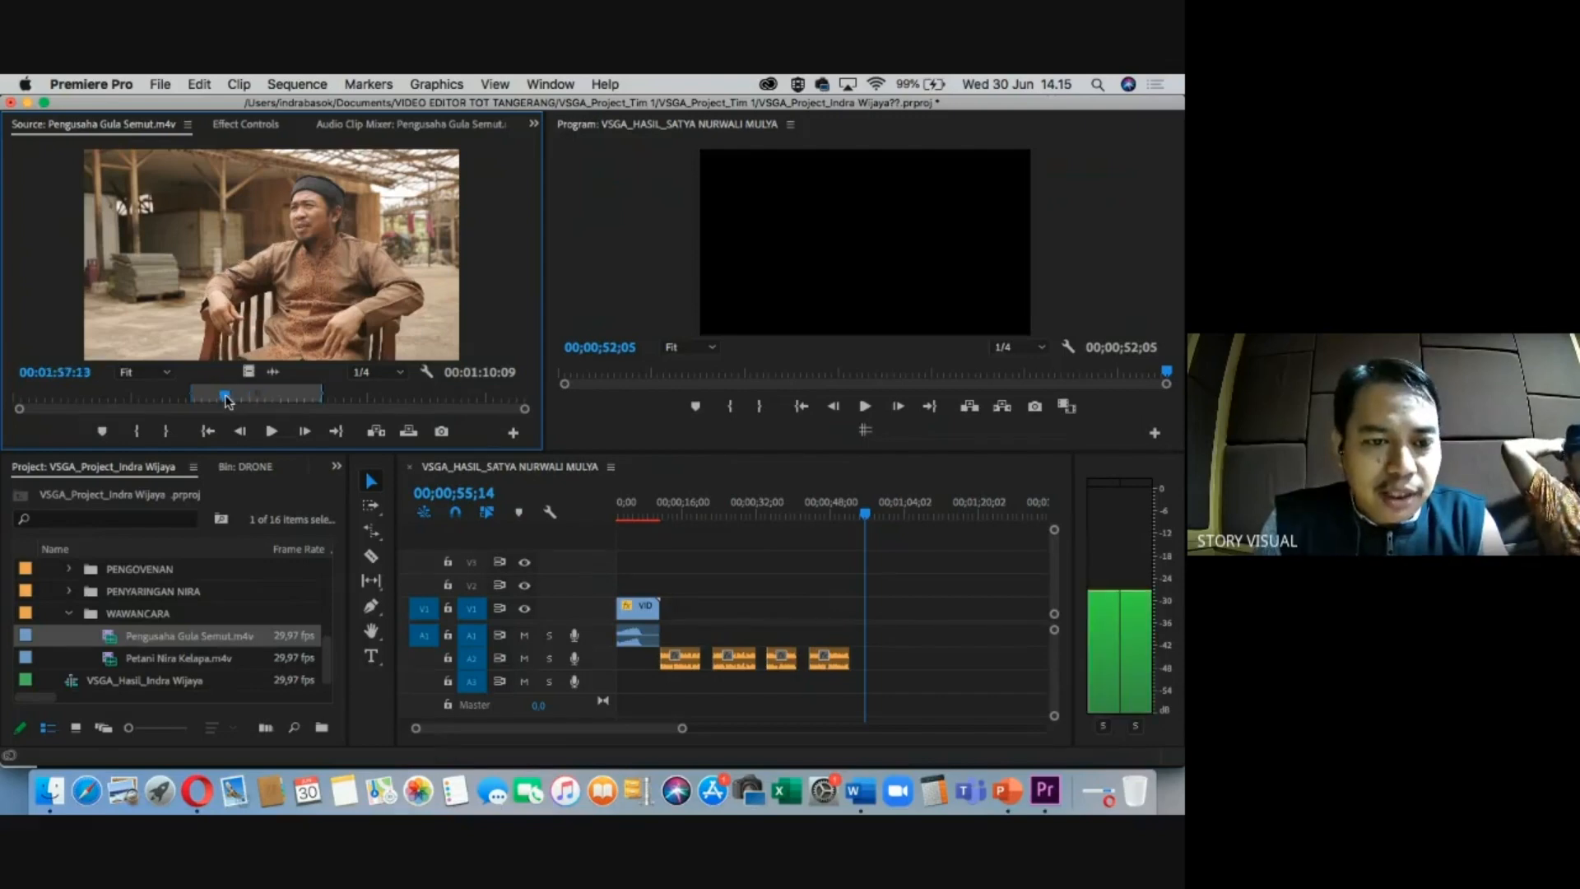
pyautogui.press('i')
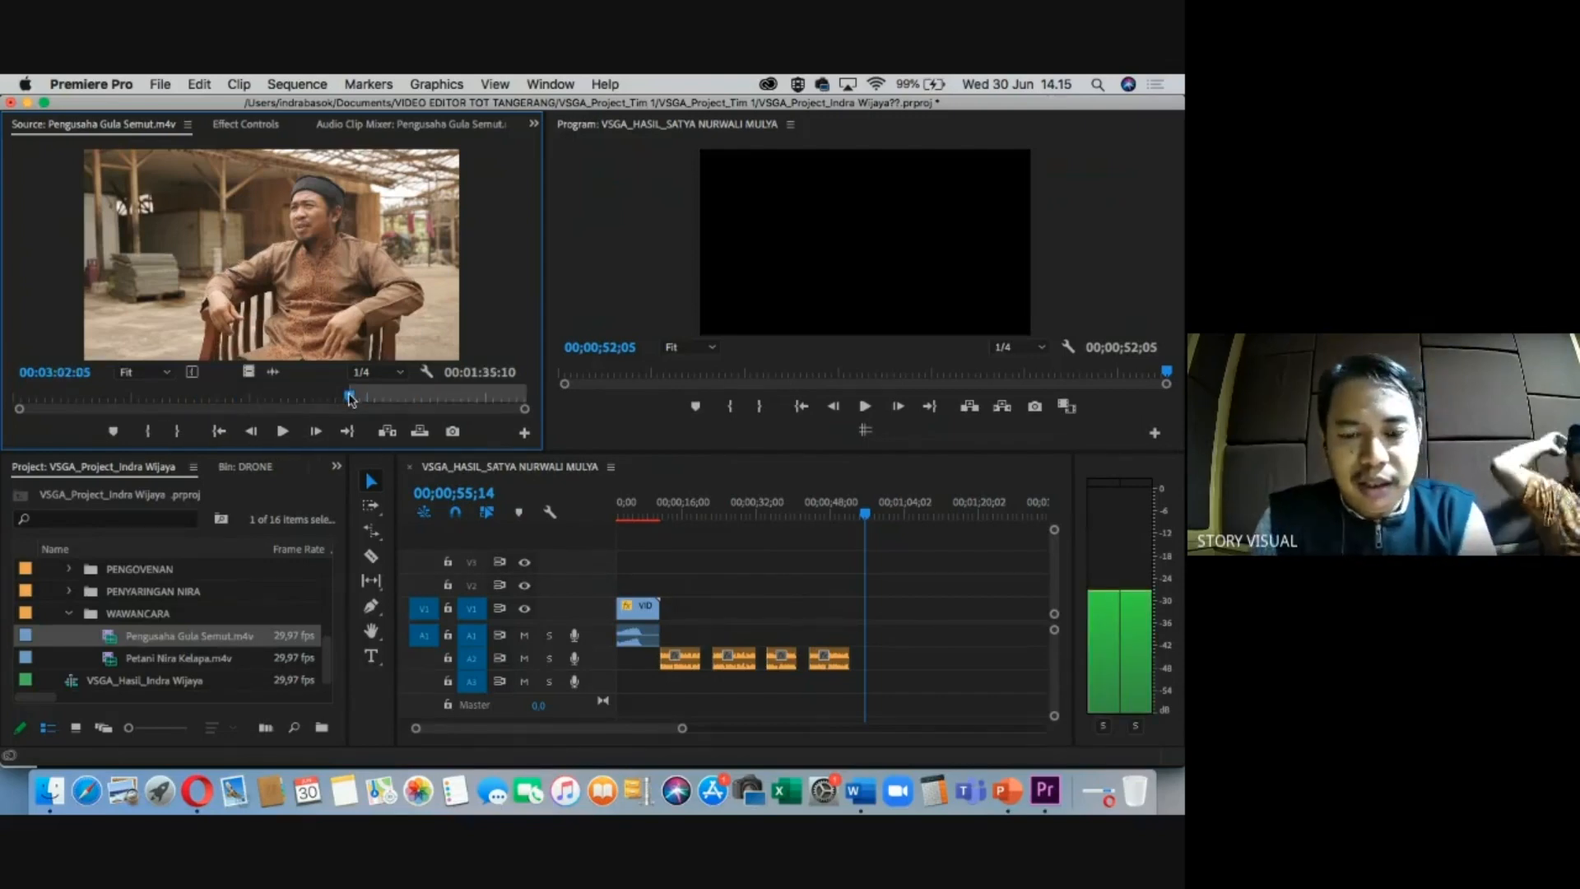
pyautogui.moveTo(351, 397); pyautogui.dragTo(422, 397)
pyautogui.press('o')
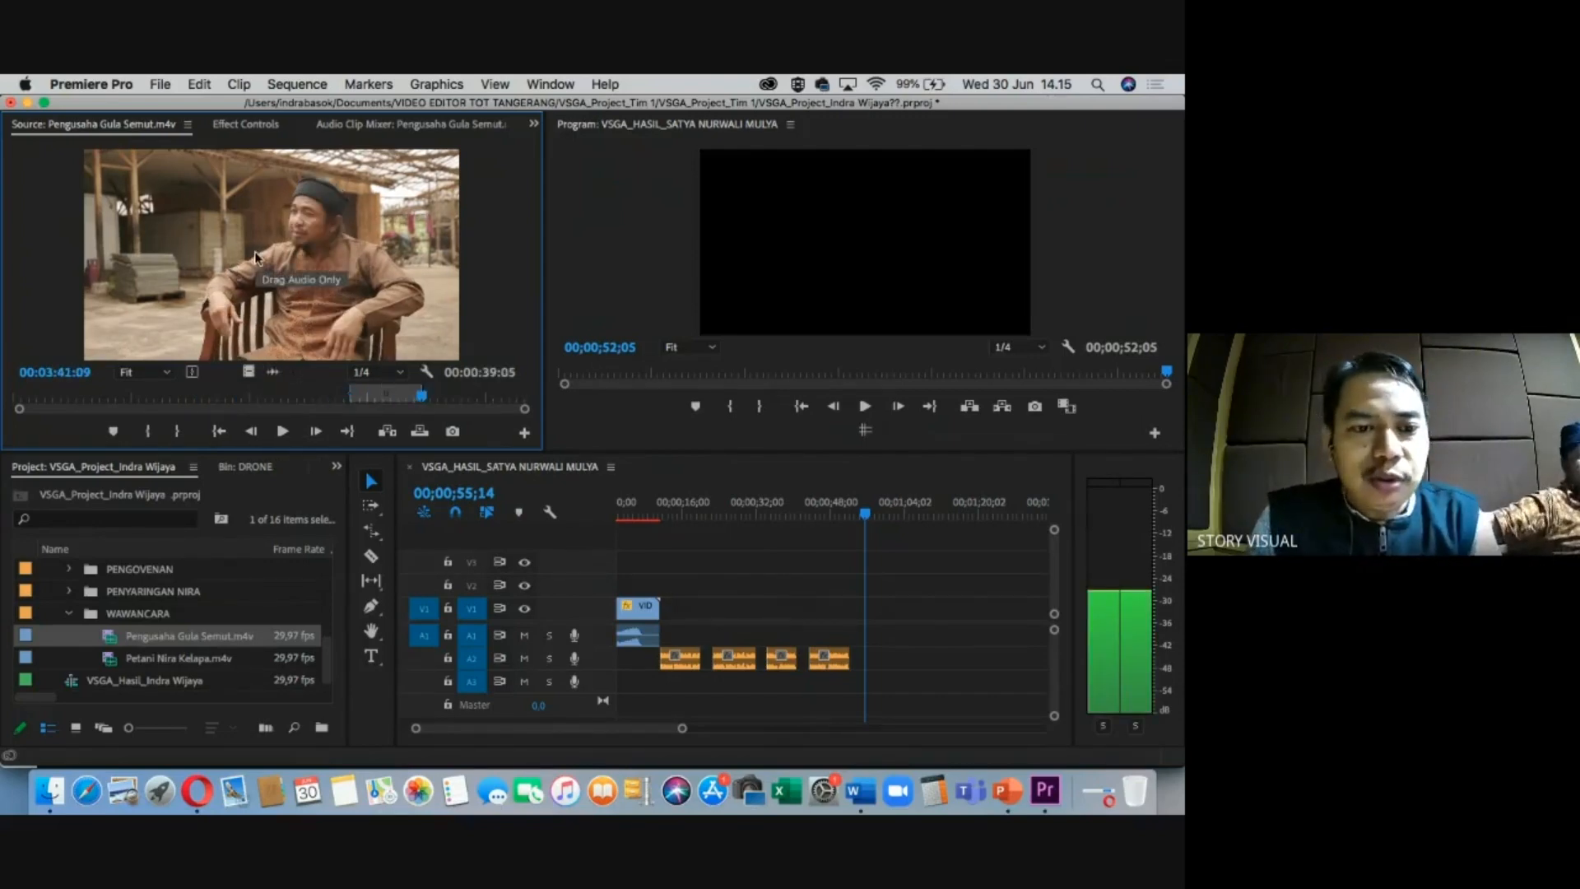
# Drop the interview section onto V1/A1 after the voice-over, select it and maximize the timeline.
pyautogui.moveTo(255, 255); pyautogui.dragTo(864, 624)
pyautogui.moveTo(893, 502); pyautogui.dragTo(913, 498)
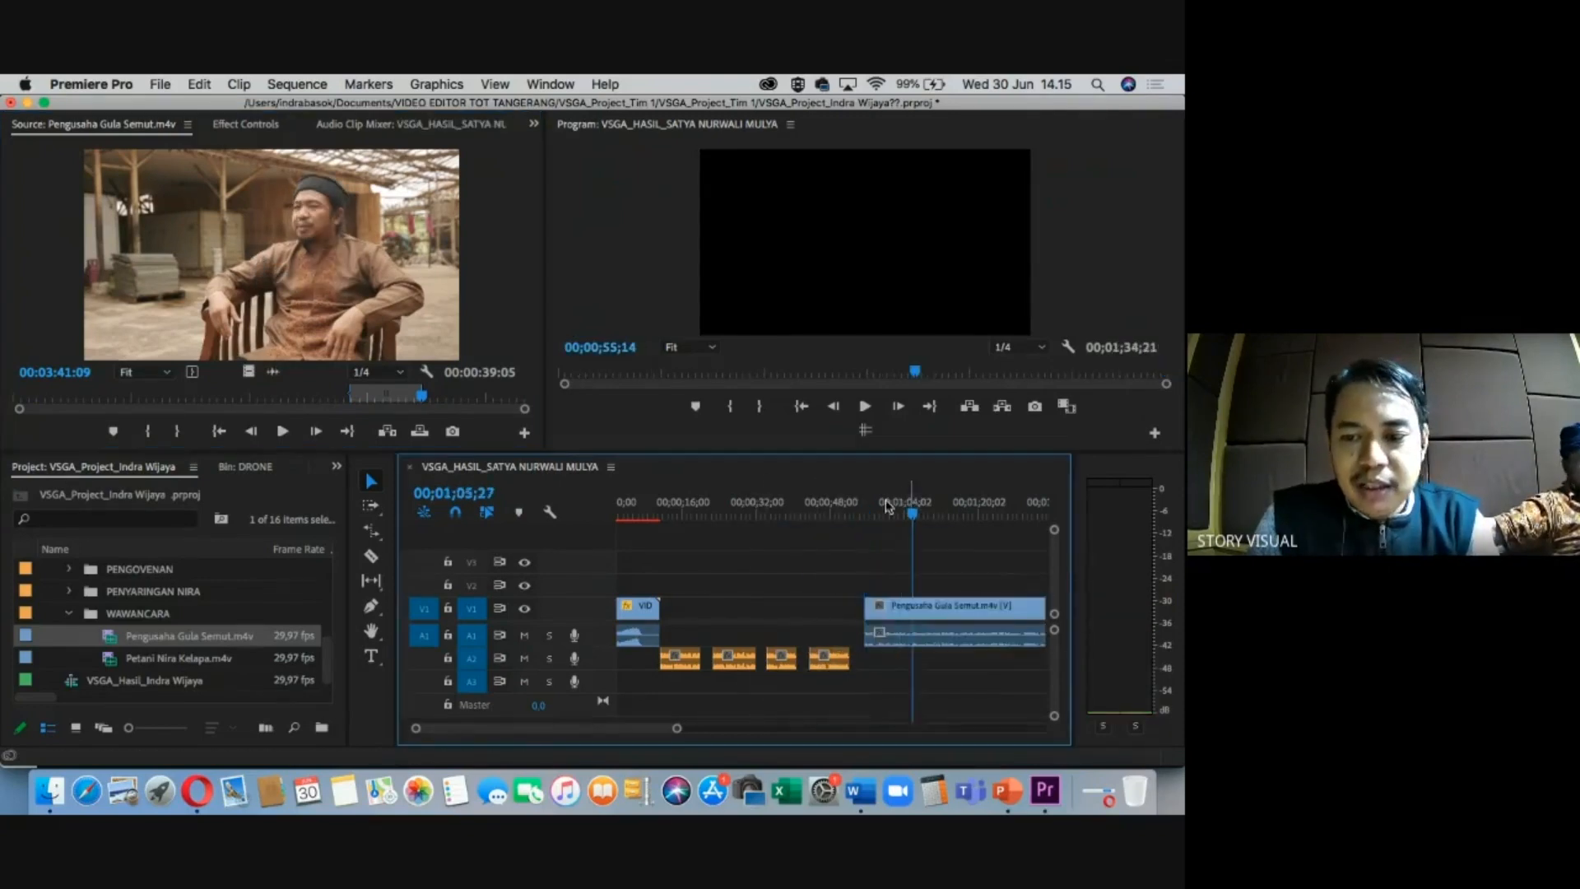
pyautogui.press('-')
pyautogui.press('-')
pyautogui.press('=')
pyautogui.press('=')
pyautogui.click(834, 511)
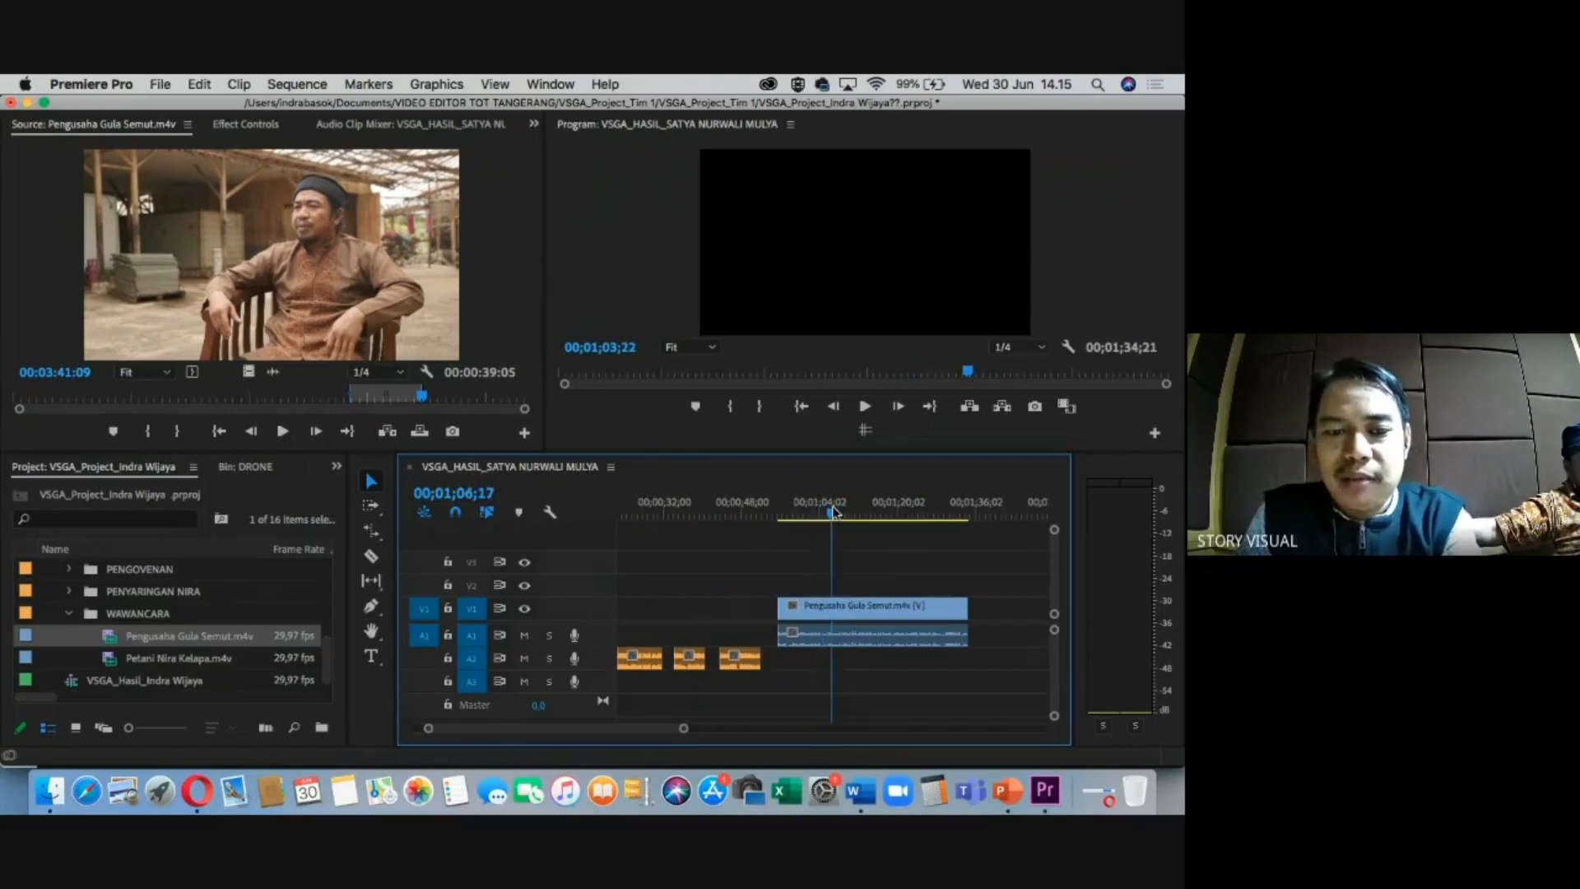
pyautogui.click(858, 611)
pyautogui.press('`')
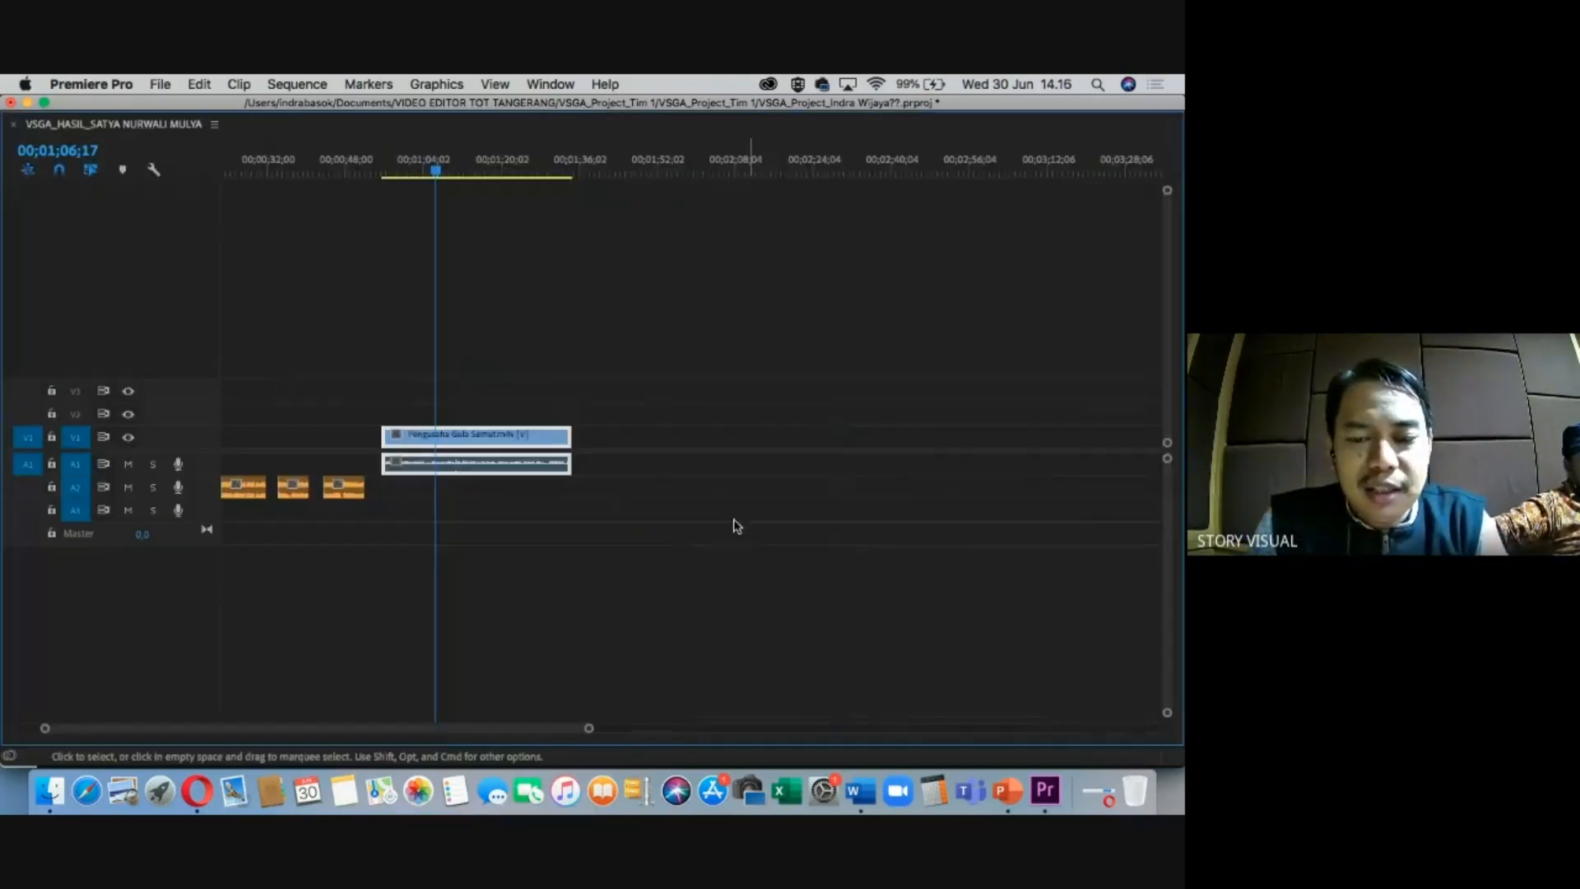
# Zoom in on the Pengusaha Gula Semut clip's end and trim it back.
pyautogui.press('=')
pyautogui.press('=')
pyautogui.press('-')
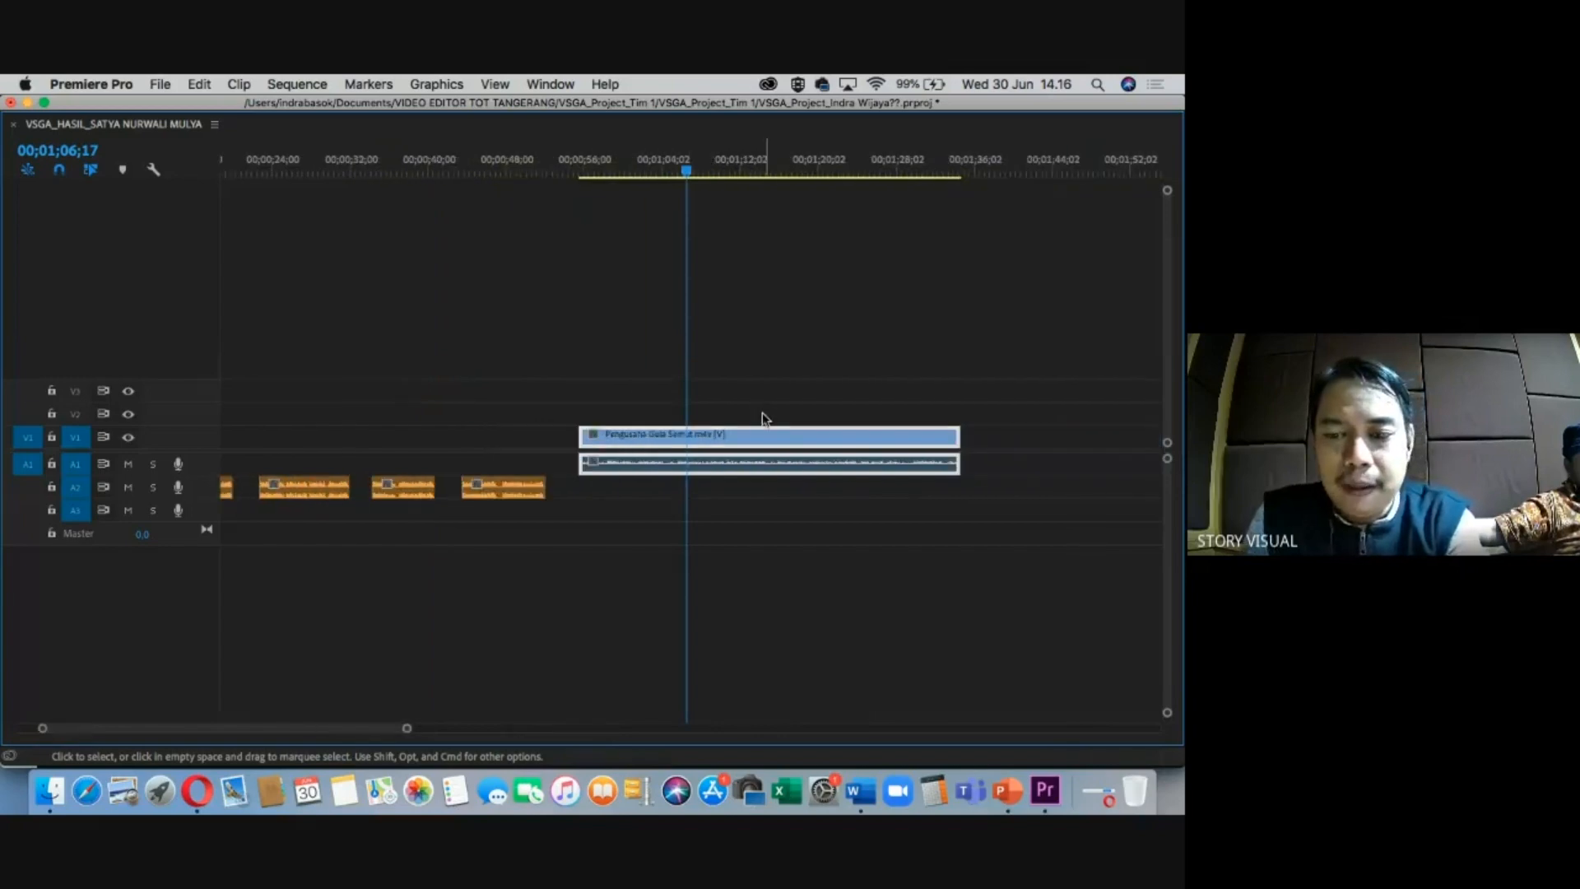
pyautogui.click(875, 156)
pyautogui.press('=')
pyautogui.press('-')
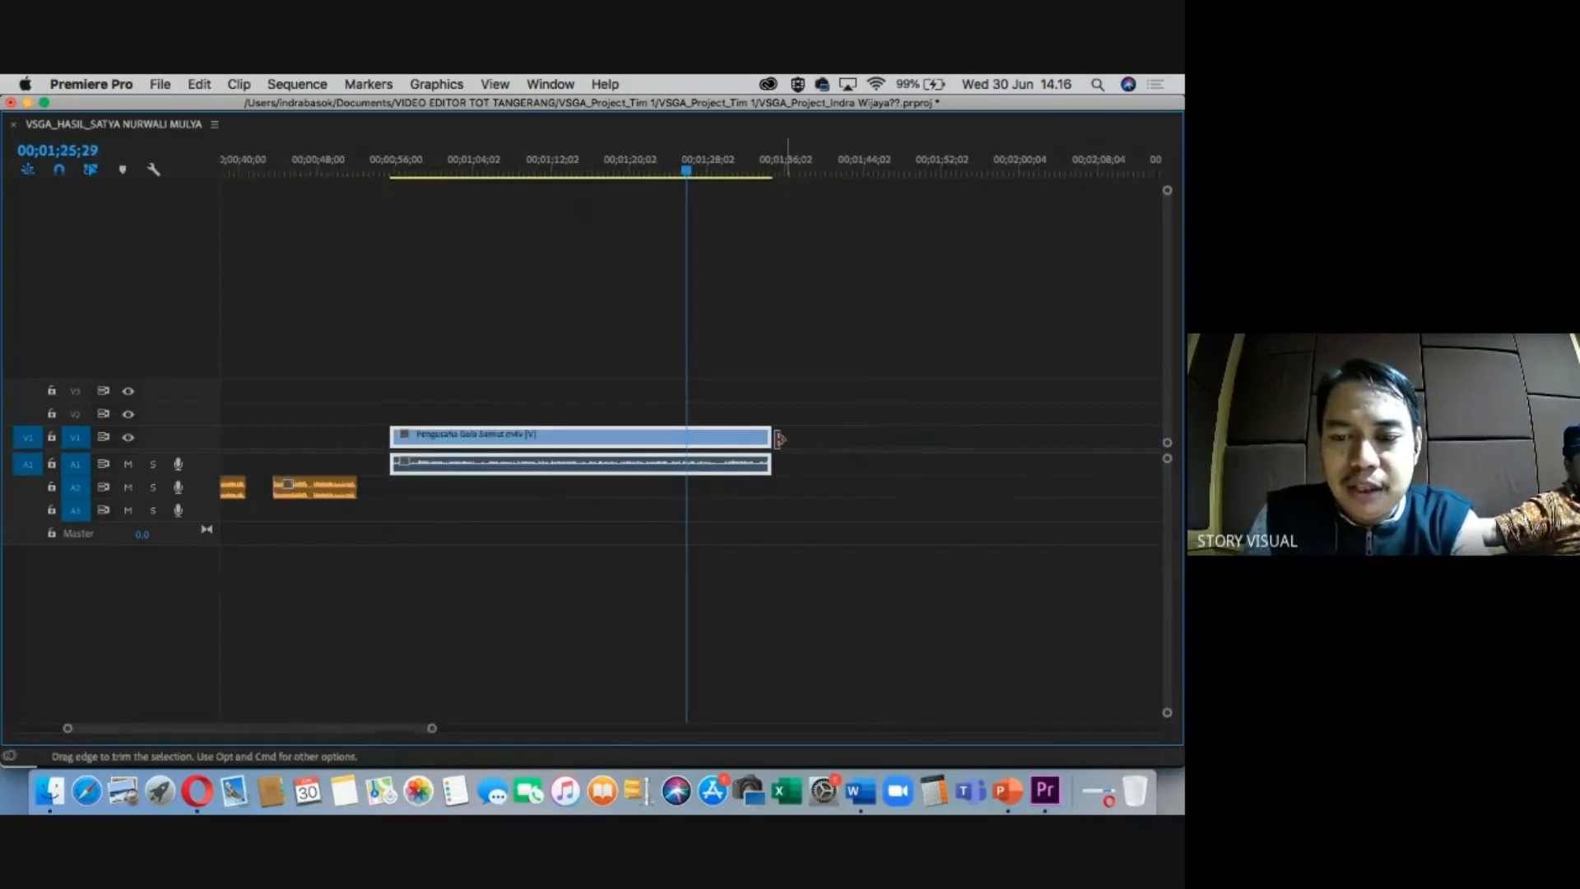
pyautogui.moveTo(764, 438); pyautogui.dragTo(488, 435)
pyautogui.click(445, 168)
pyautogui.press('=')
pyautogui.moveTo(874, 436); pyautogui.dragTo(560, 434)
# Rework the interview clip's end and trim its start slightly.
pyautogui.click(542, 170)
pyautogui.press('=')
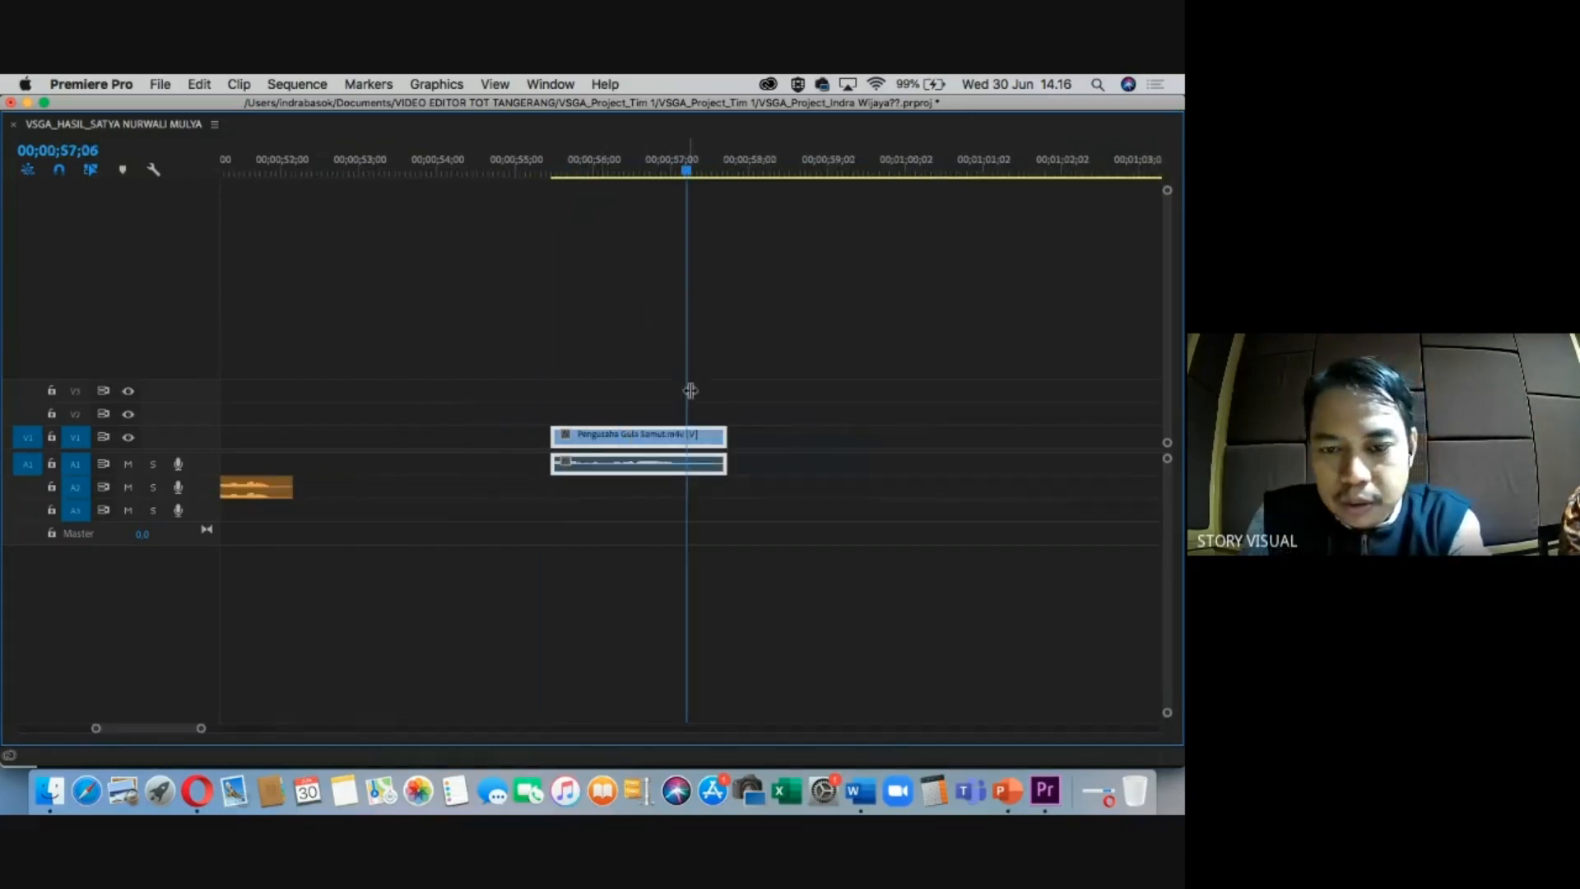
pyautogui.moveTo(724, 436); pyautogui.dragTo(1003, 430)
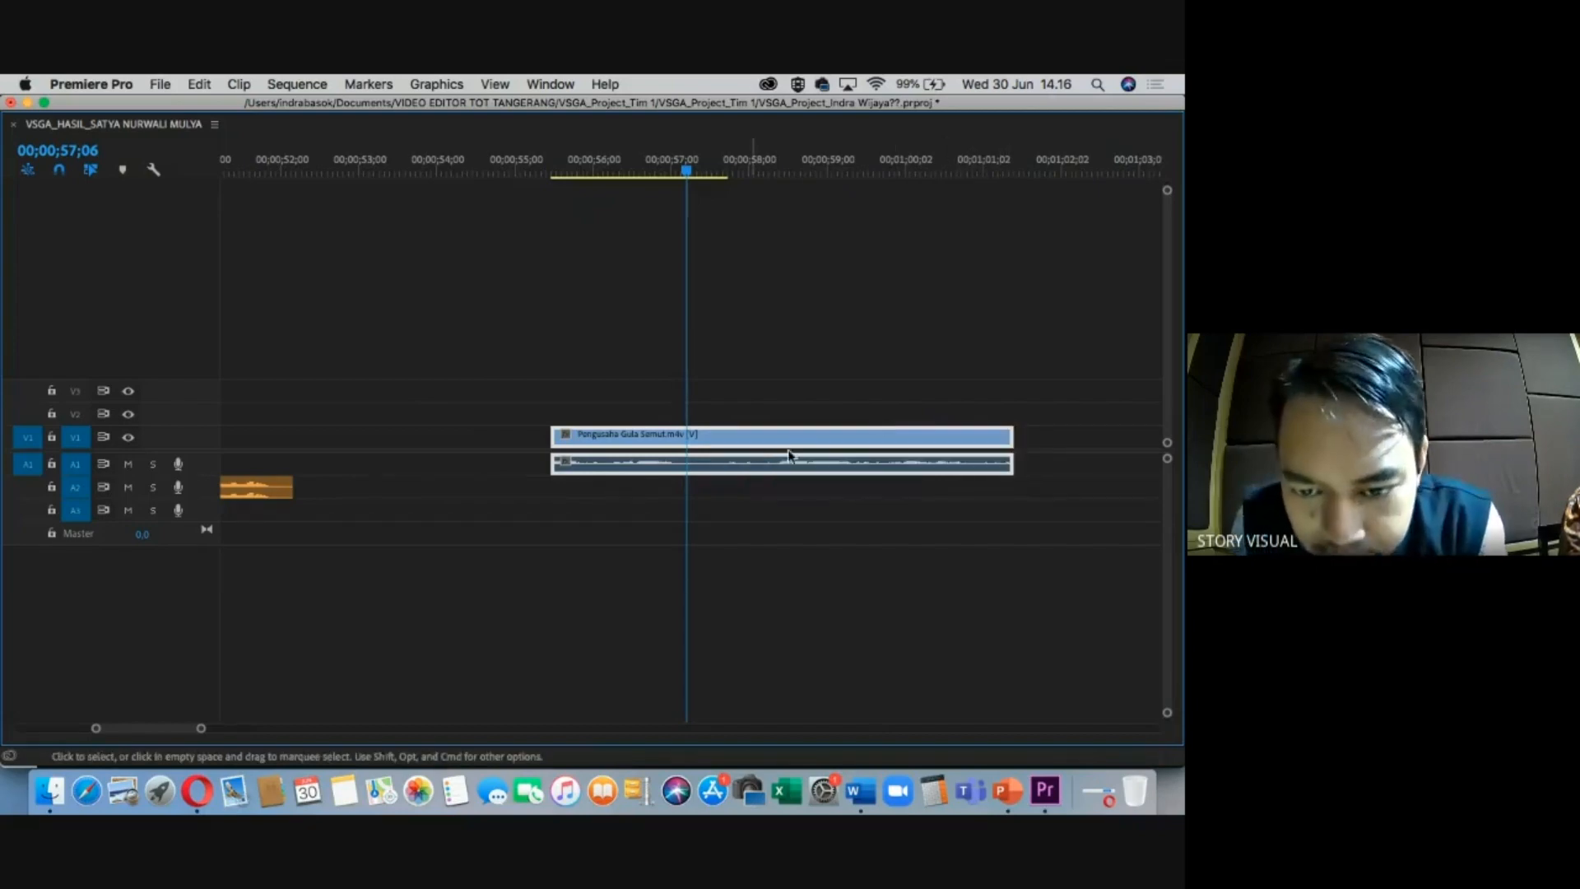
pyautogui.moveTo(1010, 436); pyautogui.dragTo(840, 431)
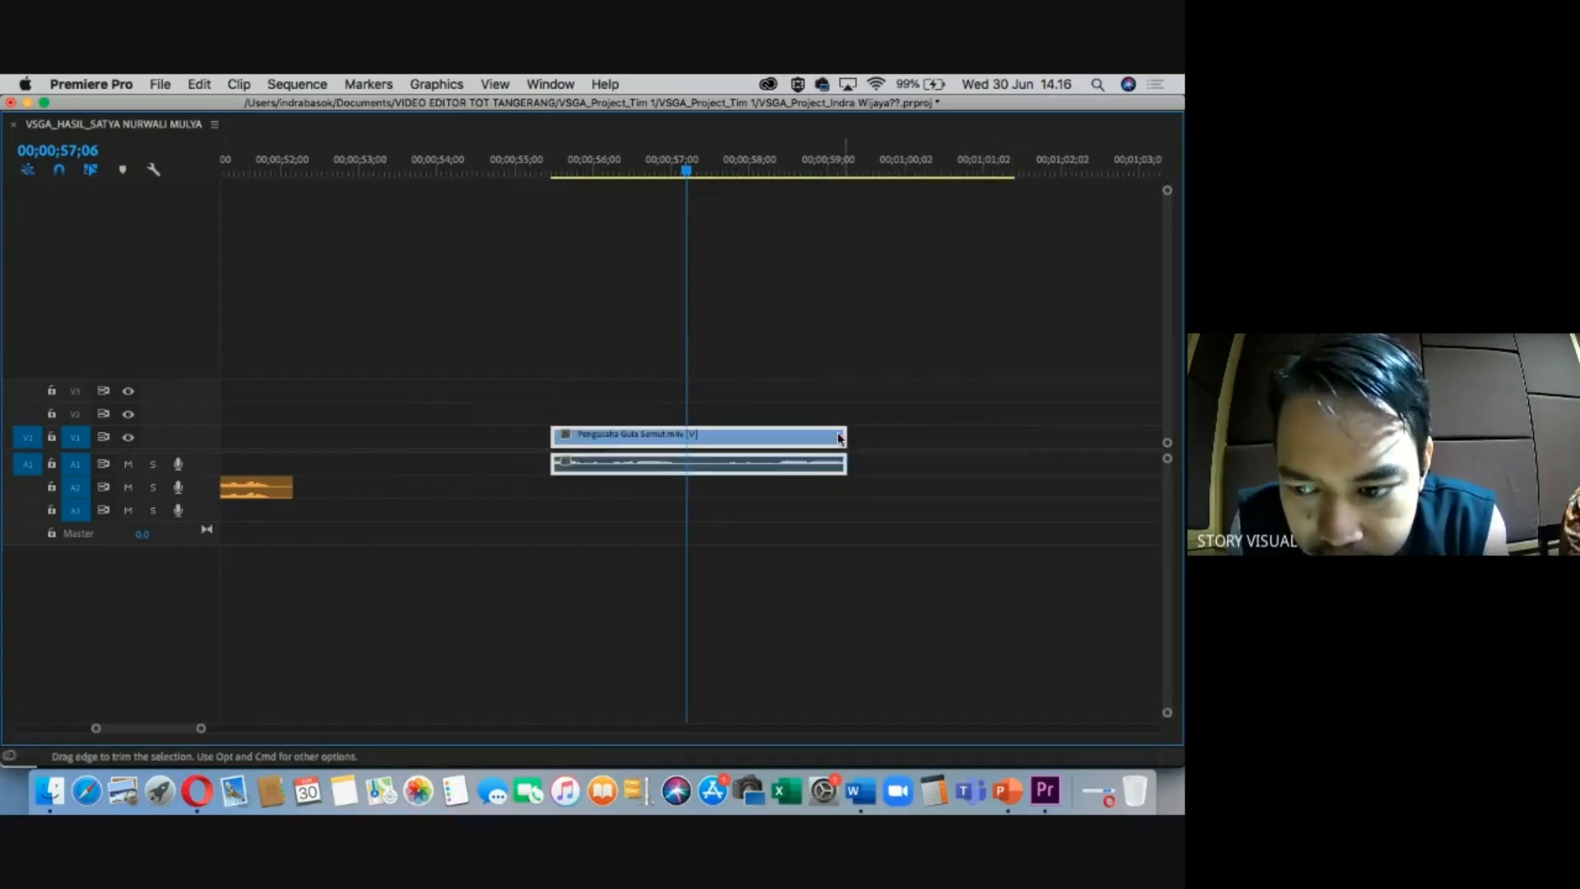
pyautogui.moveTo(554, 434)
pyautogui.mouseDown()
pyautogui.moveTo(391, 428)
pyautogui.moveTo(543, 436)
pyautogui.mouseUp()
pyautogui.moveTo(845, 436); pyautogui.dragTo(1023, 436)
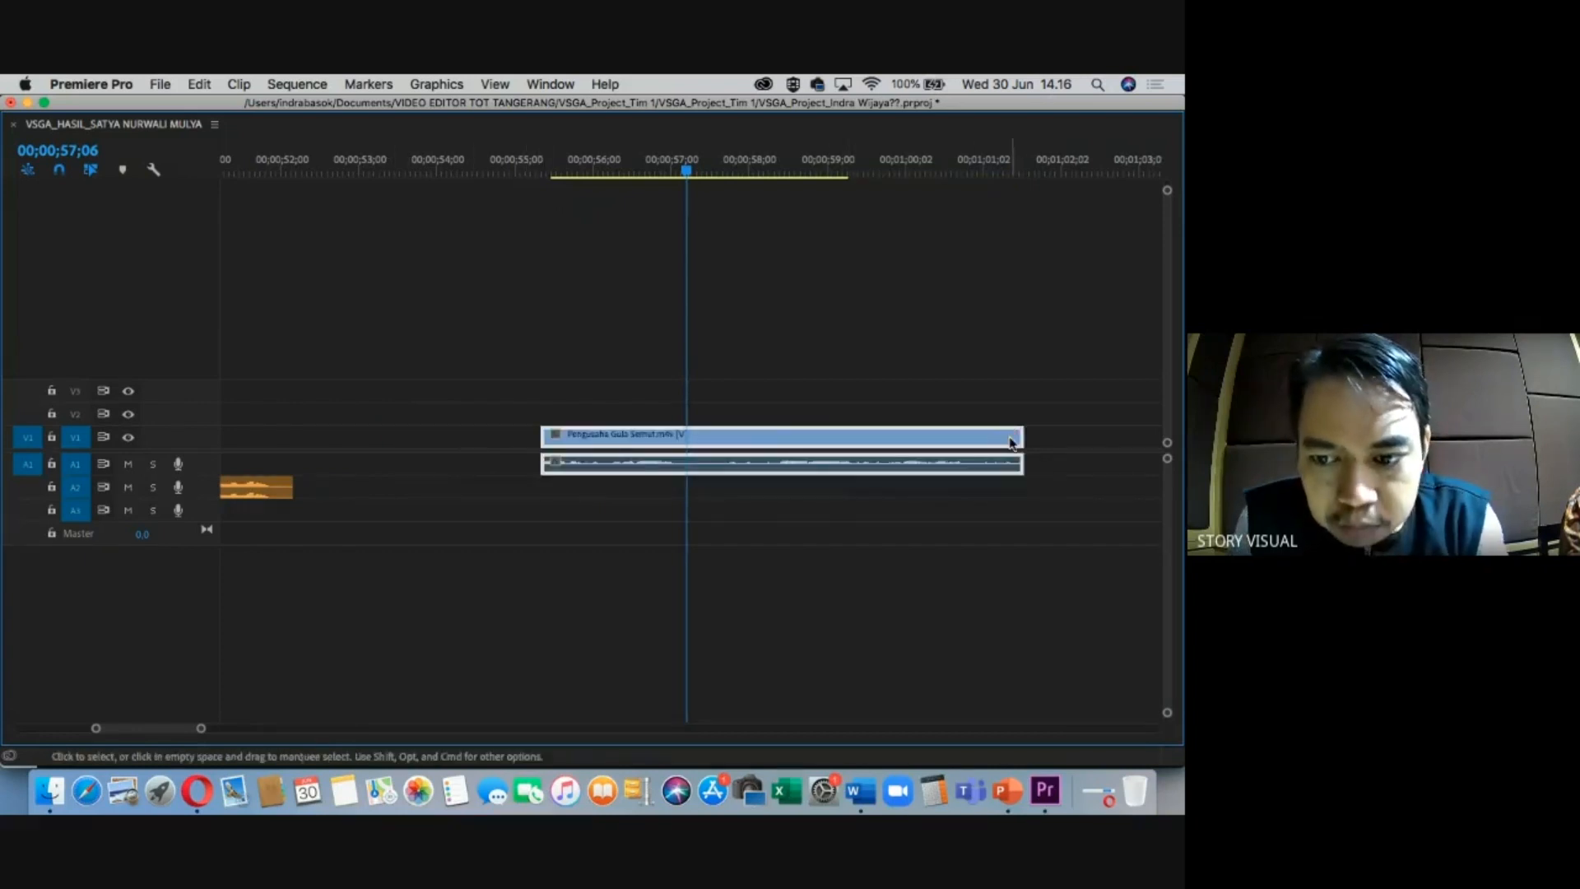
# Extend the clip's end to a 00;00;16;29 duration, ending near 00;01;10.
pyautogui.click(928, 173)
pyautogui.press('-')
pyautogui.press('-')
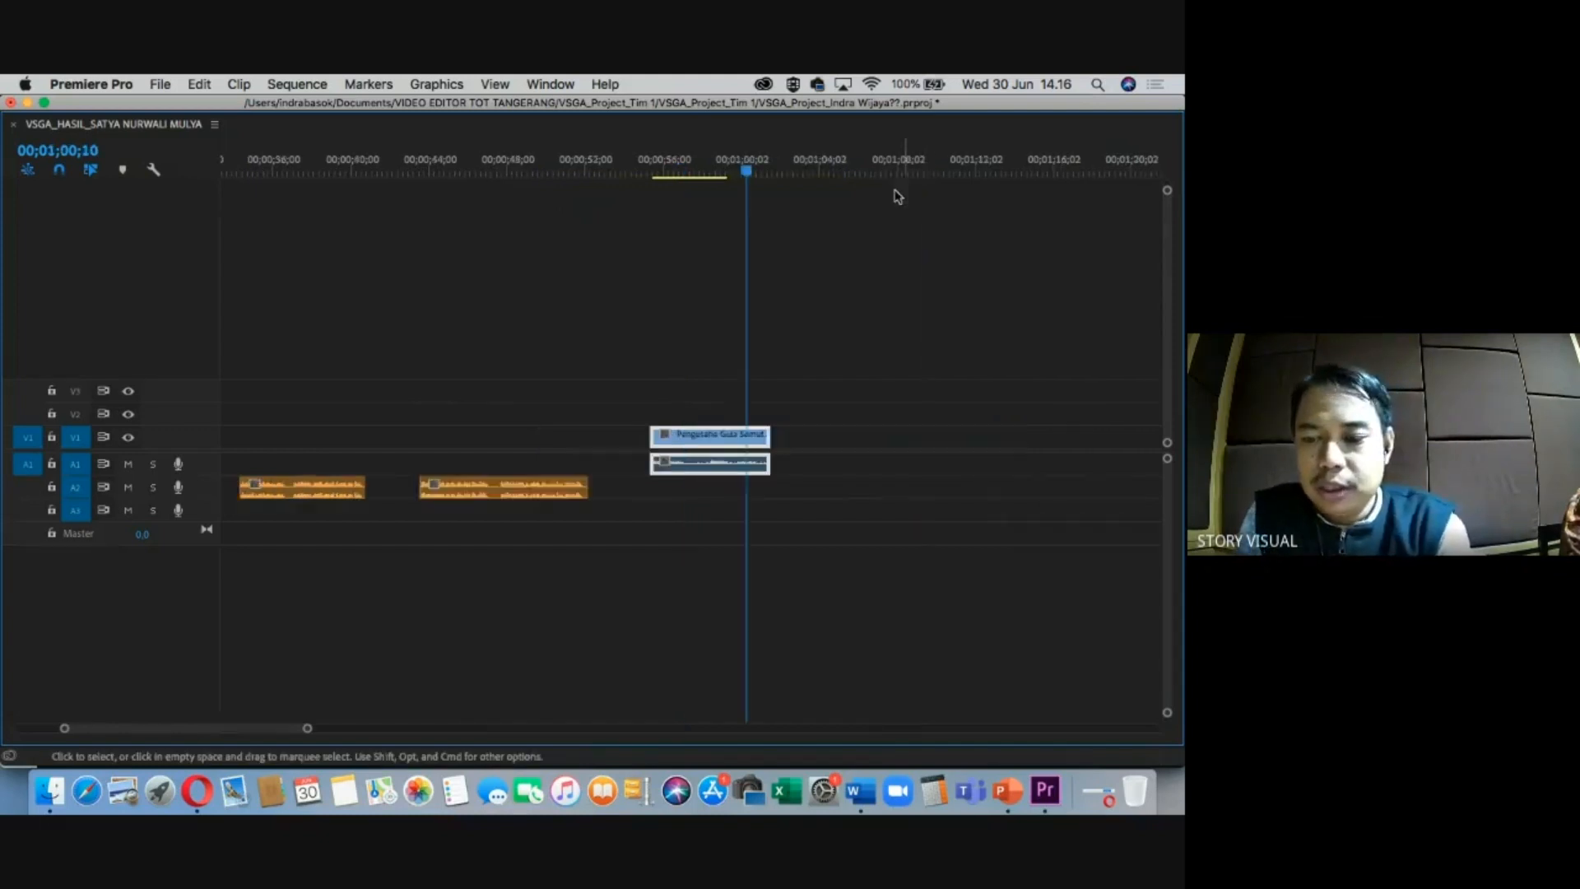
pyautogui.press('=')
pyautogui.press('=')
pyautogui.moveTo(782, 436); pyautogui.dragTo(1058, 433)
pyautogui.press('-')
pyautogui.moveTo(875, 434); pyautogui.dragTo(1077, 426)
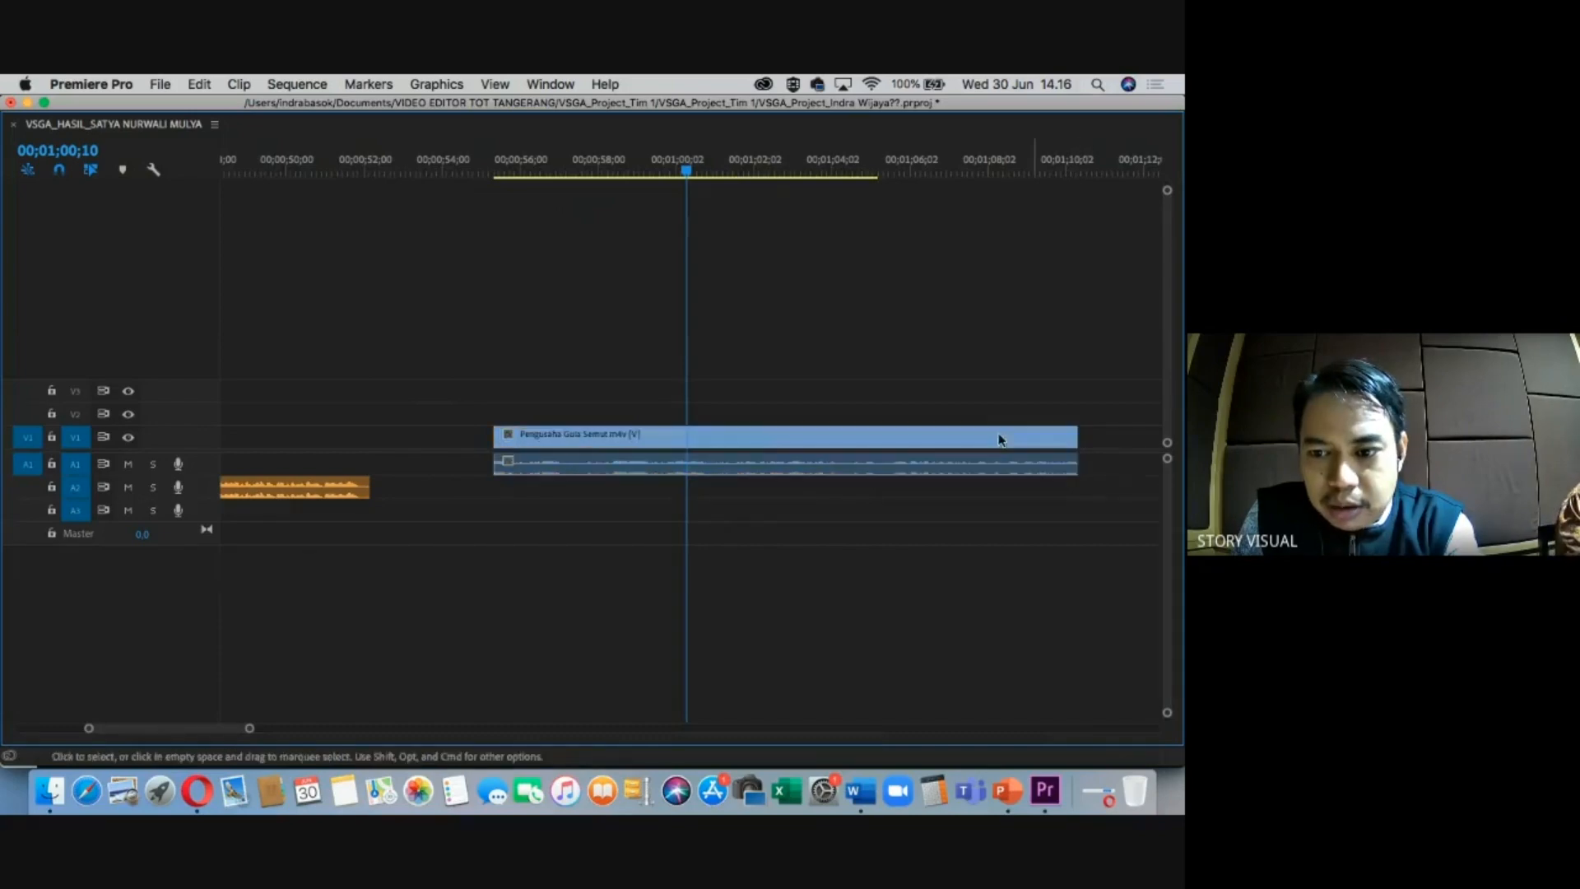
pyautogui.moveTo(721, 172); pyautogui.dragTo(724, 173)
# Set the Pengusaha Gula Semut clip's duration to 00;00;15;00 via Speed/Duration.
pyautogui.rightClick(809, 440)
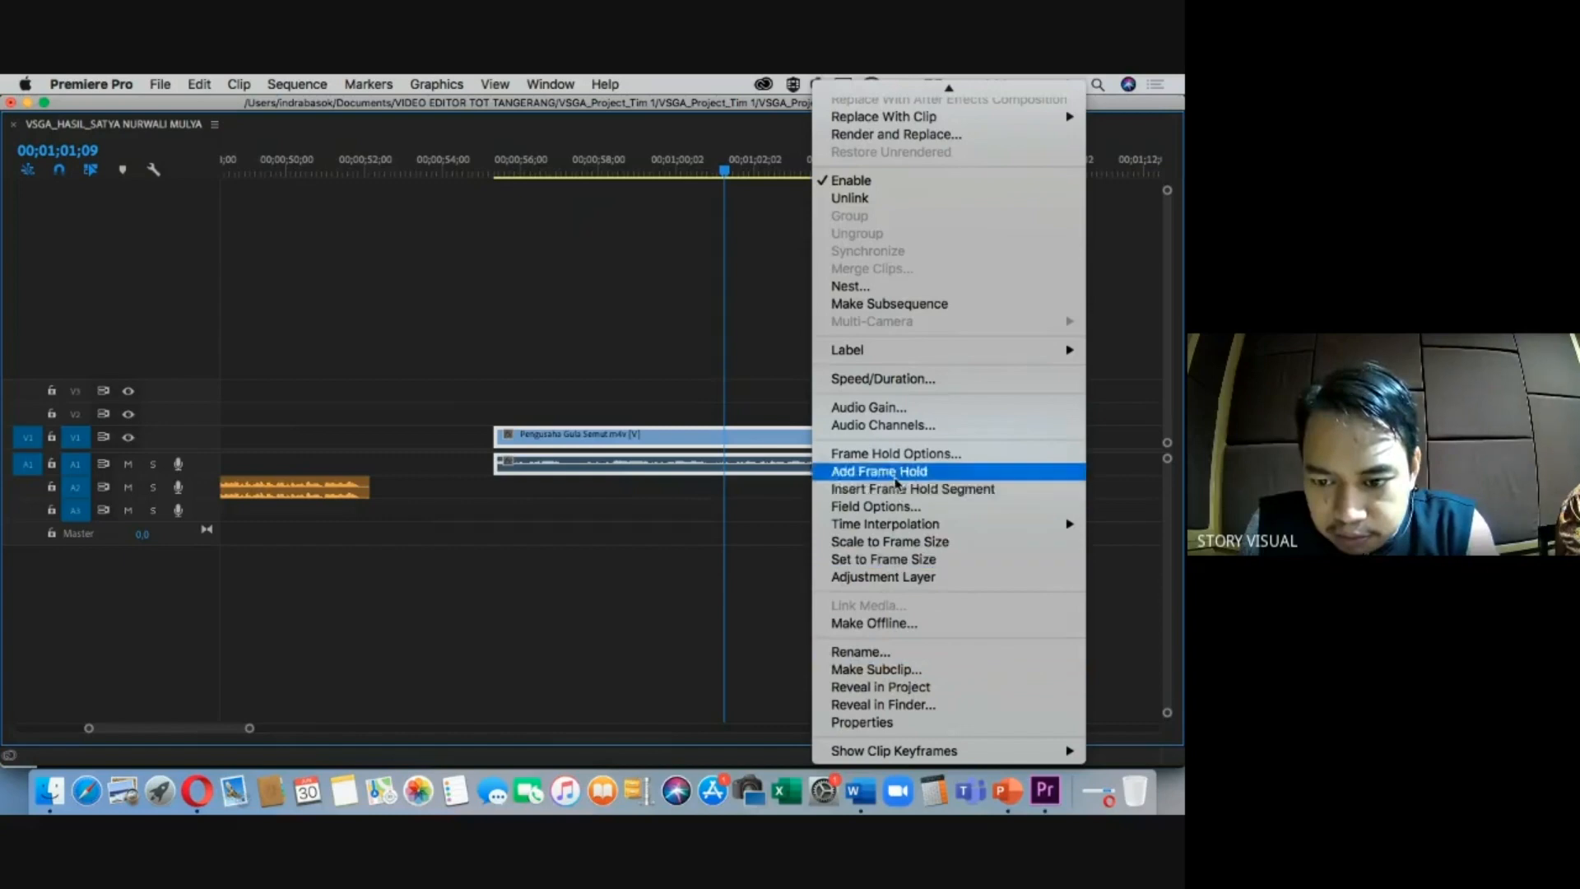
pyautogui.press('super+r')
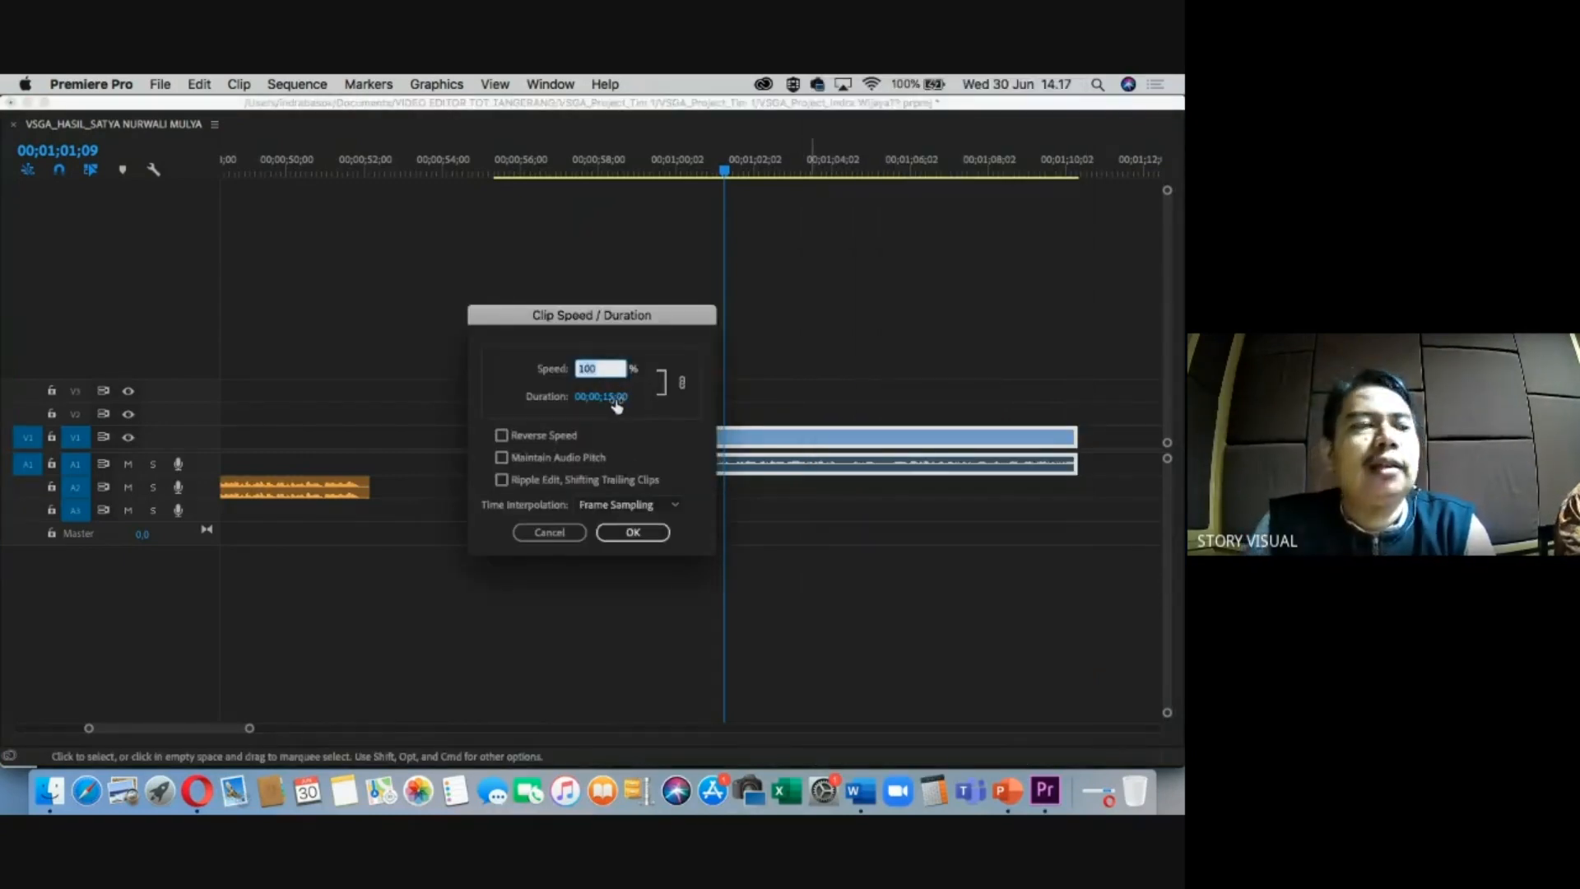
pyautogui.click(633, 532)
# Shift the interview clip earlier so it starts near 00;00;54.
pyautogui.moveTo(721, 177); pyautogui.dragTo(548, 201)
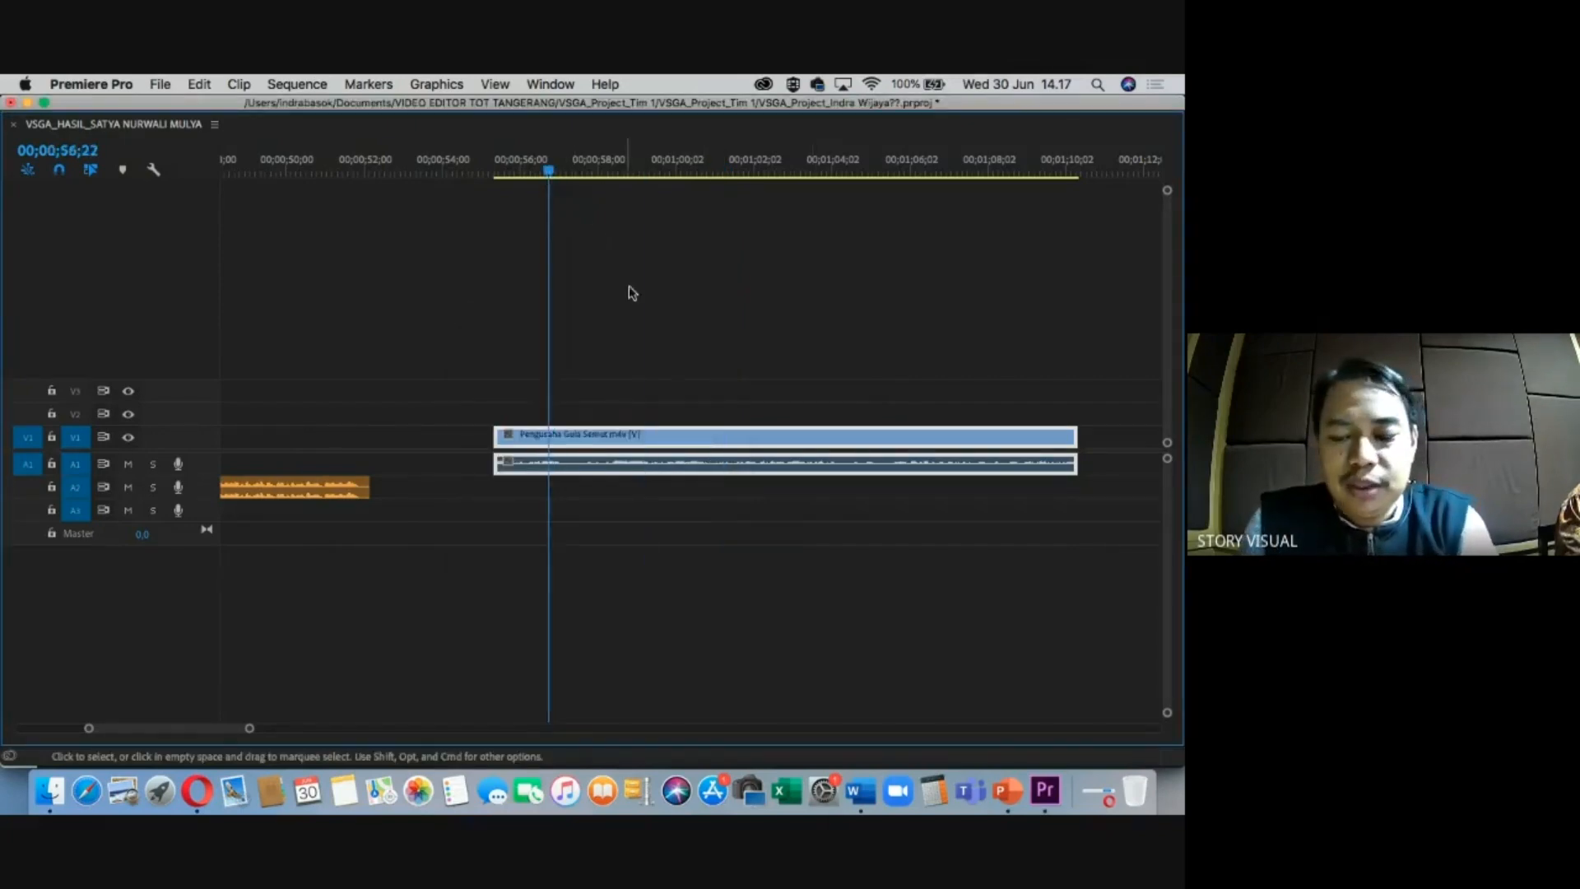
pyautogui.press('-')
pyautogui.press('-')
pyautogui.moveTo(657, 194); pyautogui.dragTo(598, 184)
pyautogui.press('=')
pyautogui.moveTo(672, 442); pyautogui.dragTo(642, 442)
# Restore the full workspace layout and select Petani Nira Kelapa.m4v in the Project panel.
pyautogui.moveTo(596, 174); pyautogui.dragTo(926, 251)
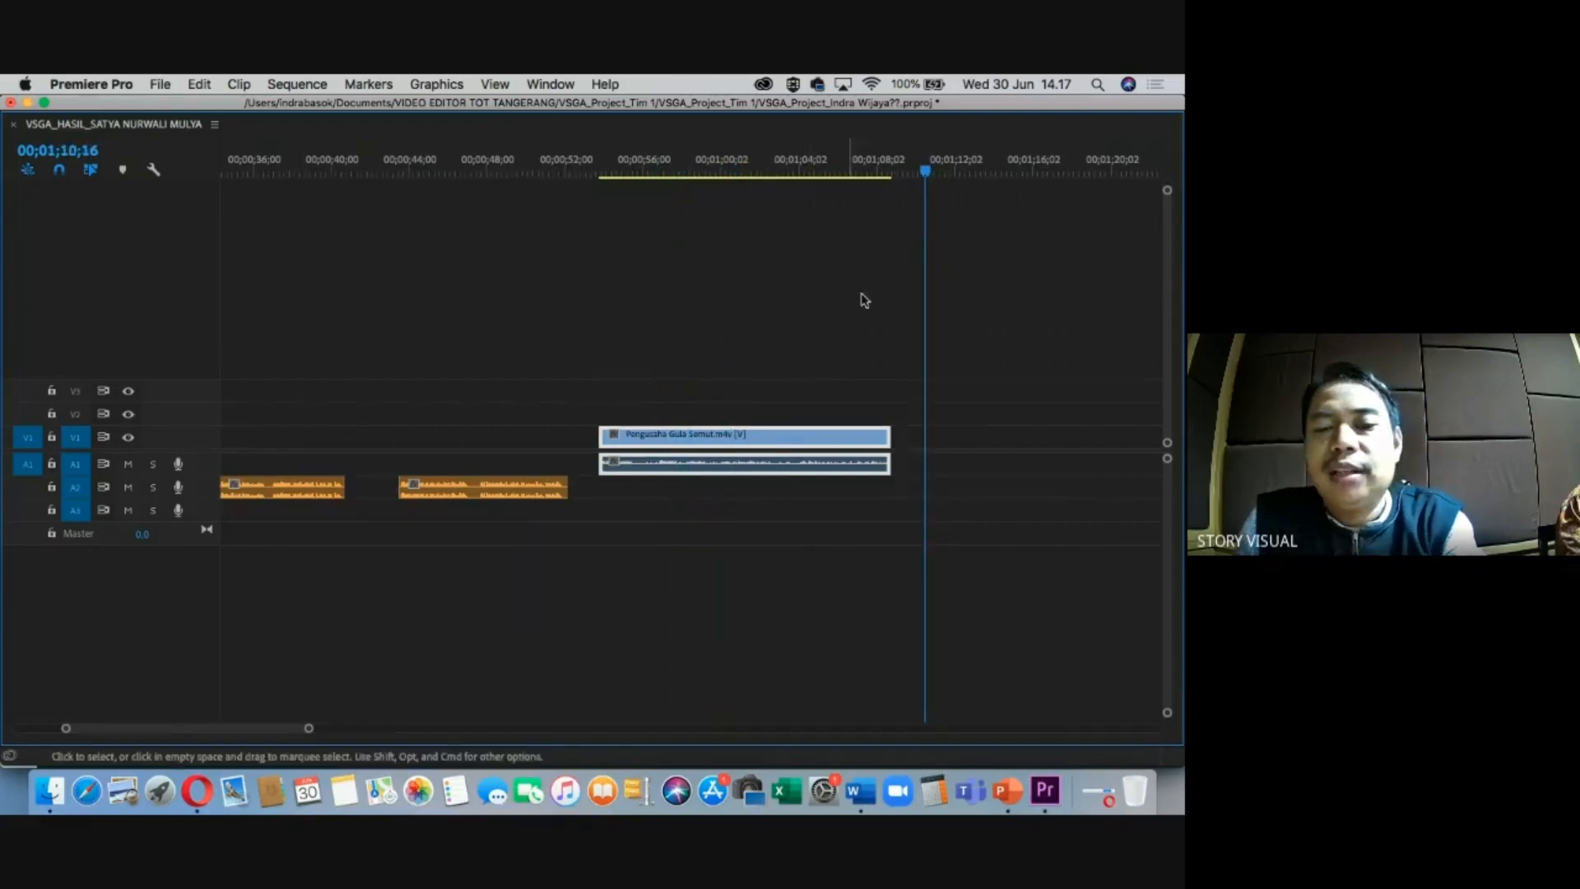
pyautogui.hscroll(5, 860, 296)
pyautogui.click(698, 169)
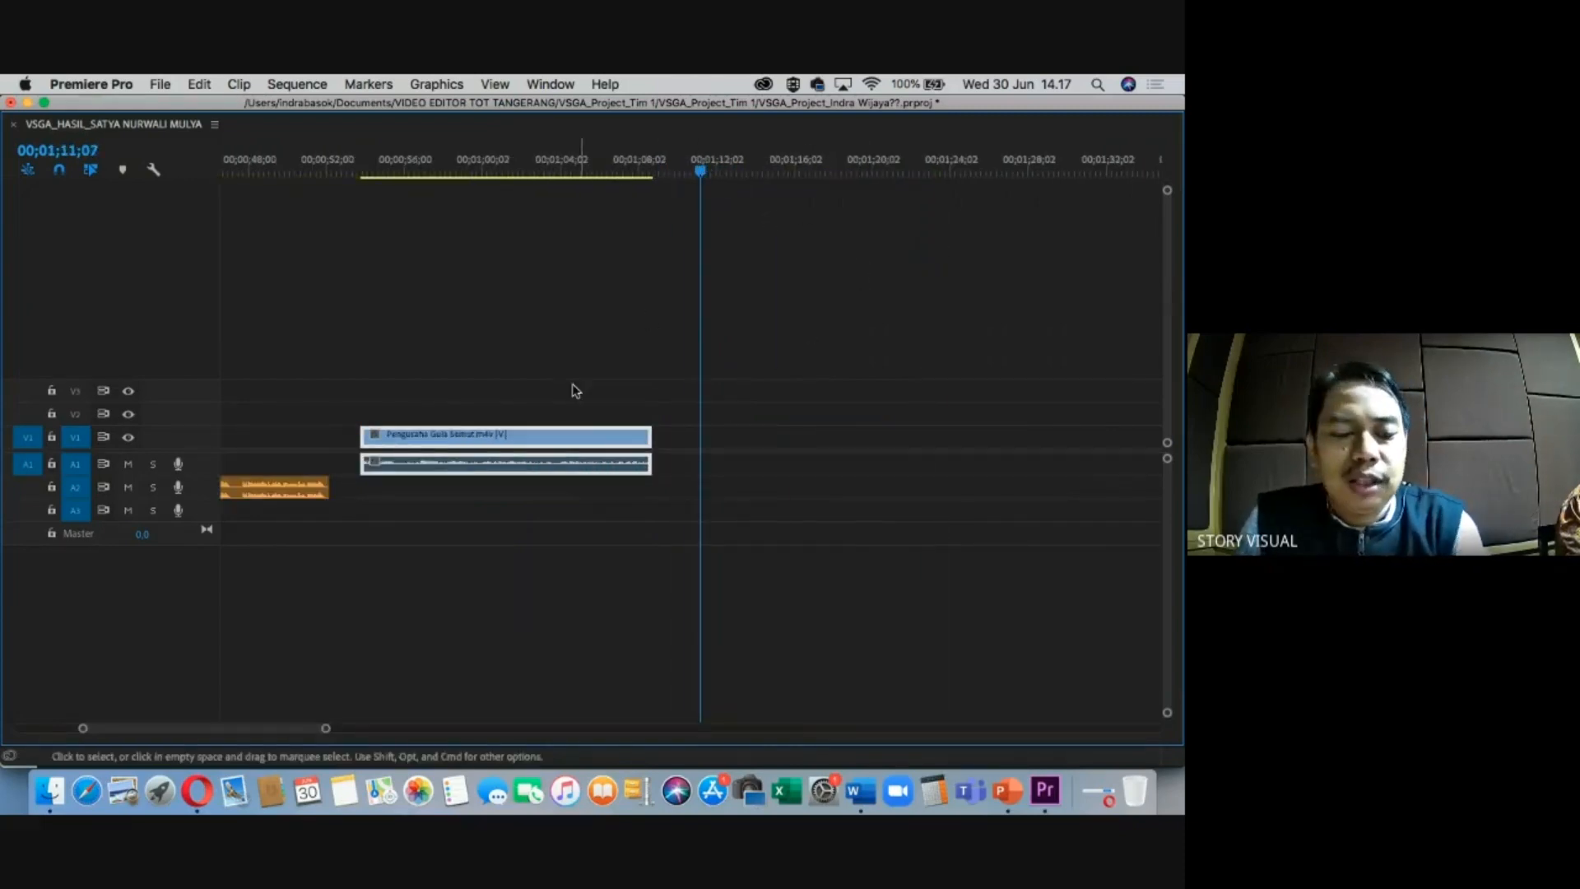
pyautogui.press('`')
pyautogui.click(115, 663)
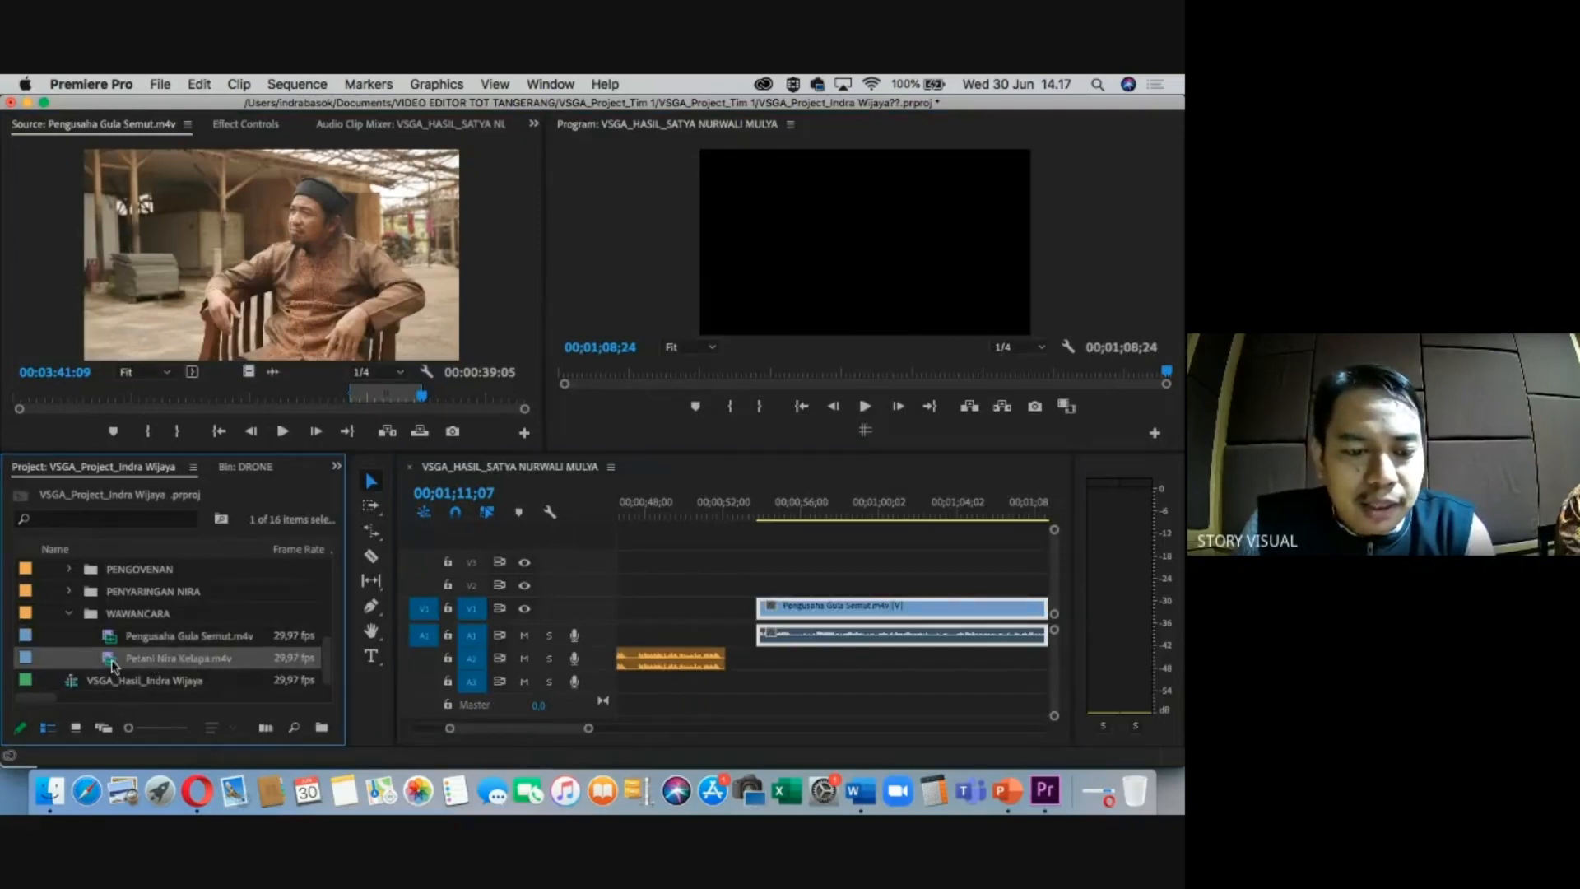
# Load Petani Nira Kelapa.m4v in the Source monitor and mark In/Out, ending at 00:00:47:04.
pyautogui.doubleClick(115, 663)
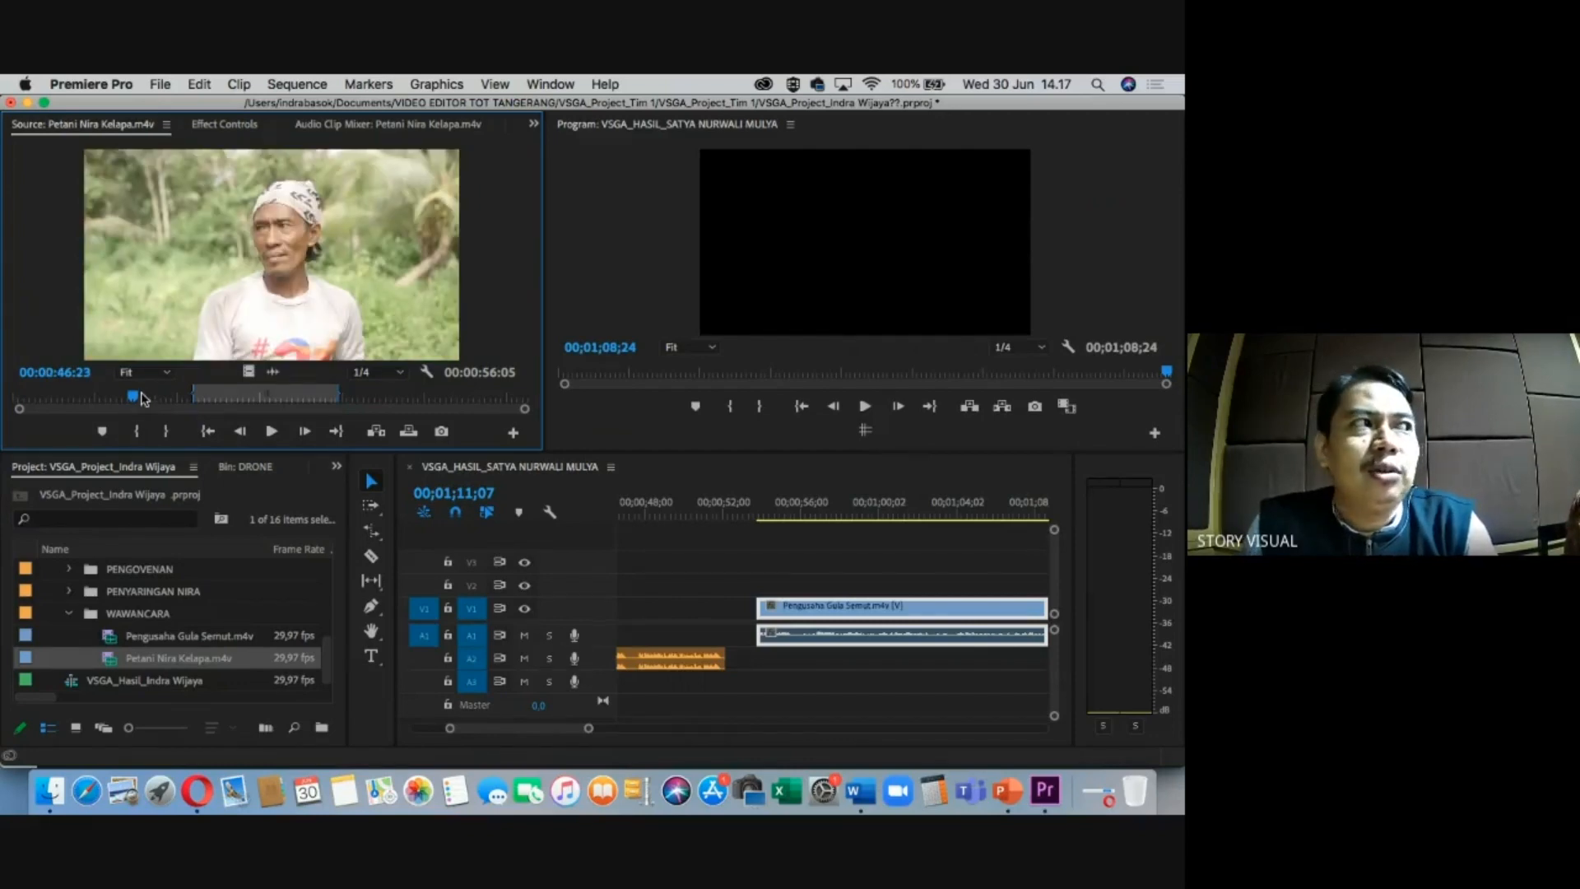
pyautogui.moveTo(147, 399); pyautogui.dragTo(117, 396)
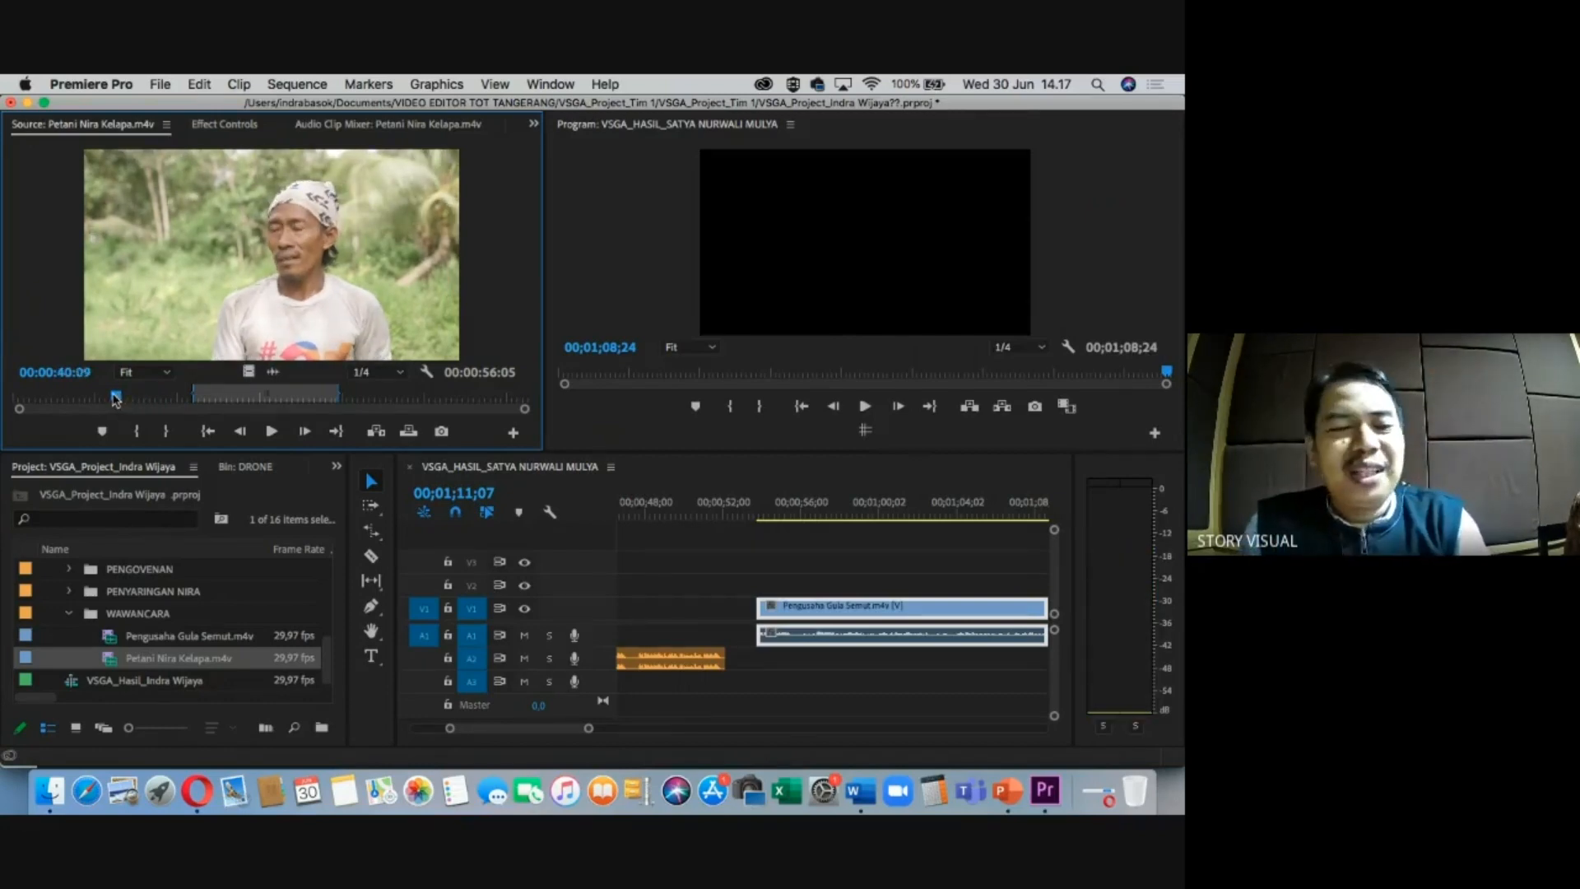
pyautogui.moveTo(116, 399)
pyautogui.mouseDown()
pyautogui.moveTo(55, 397)
pyautogui.moveTo(133, 395)
pyautogui.mouseUp()
pyautogui.press('i')
pyautogui.press('o')
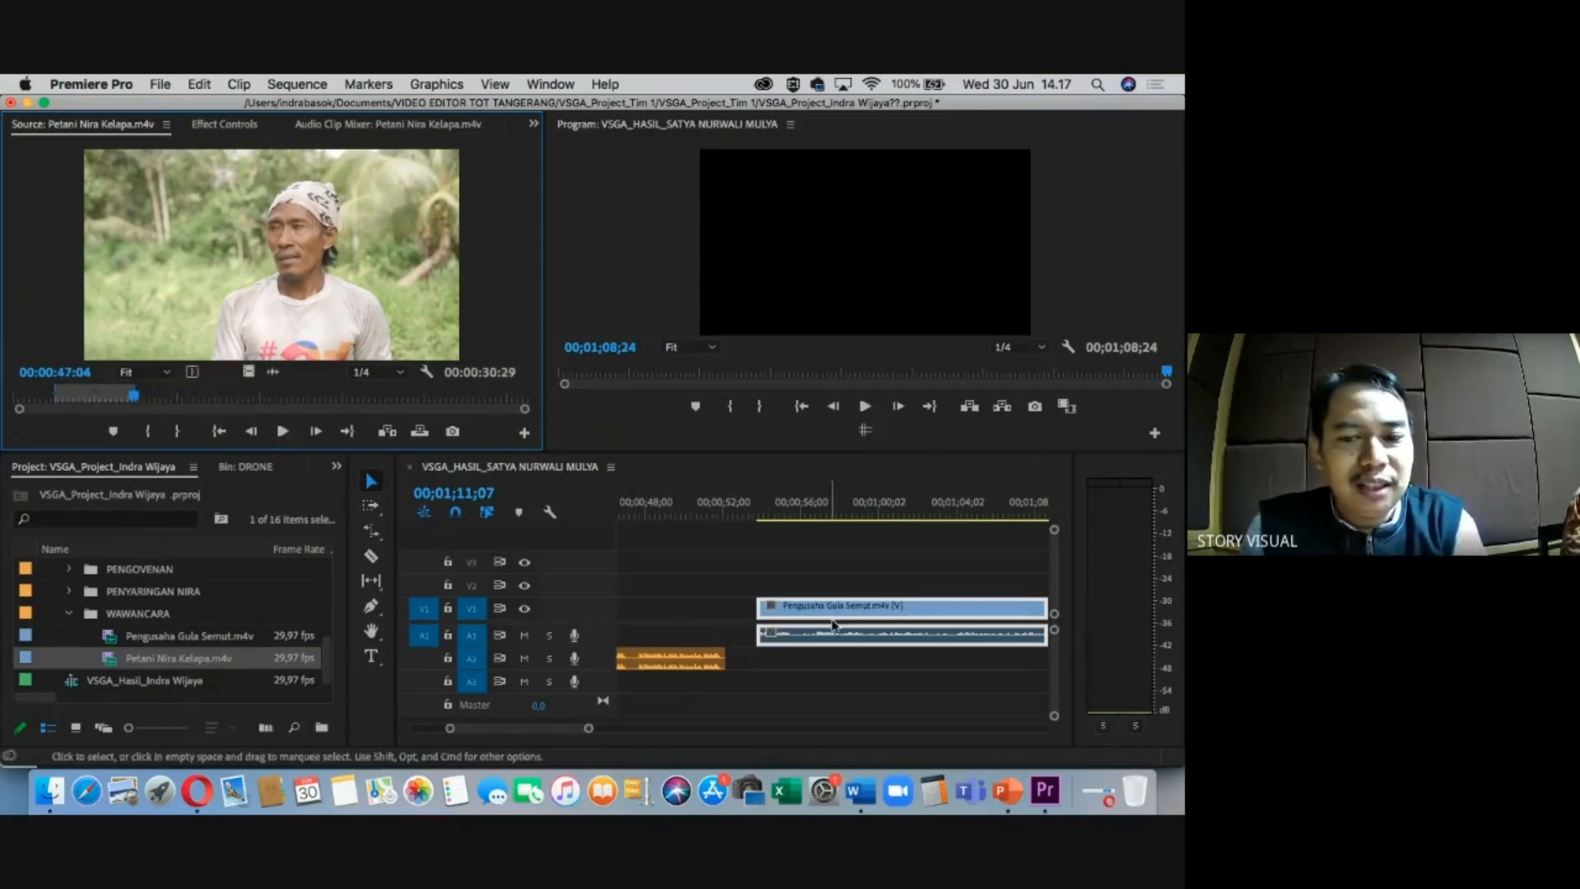
# Place the marked Petani section on V1/A1 after the first interview.
pyautogui.click(852, 504)
pyautogui.moveTo(852, 501); pyautogui.dragTo(856, 499)
pyautogui.press('-')
pyautogui.press('-')
pyautogui.press('-')
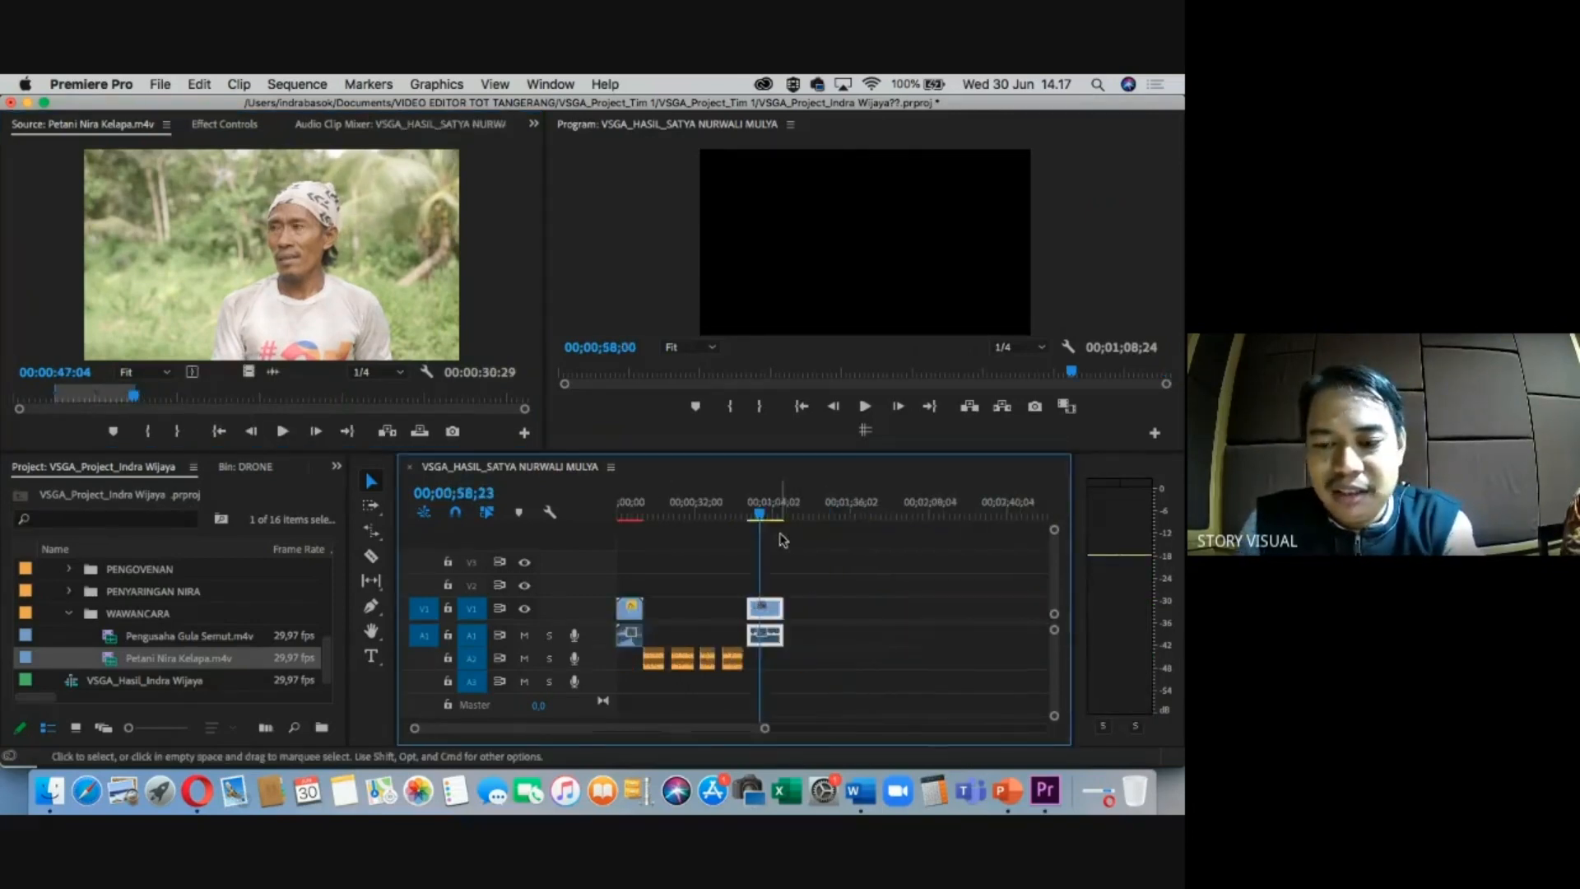
pyautogui.press('=')
pyautogui.moveTo(248, 365); pyautogui.dragTo(899, 610)
# Shorten the new Petani clip's end to about 16 seconds and maximize the timeline.
pyautogui.click(939, 508)
pyautogui.press('=')
pyautogui.press('-')
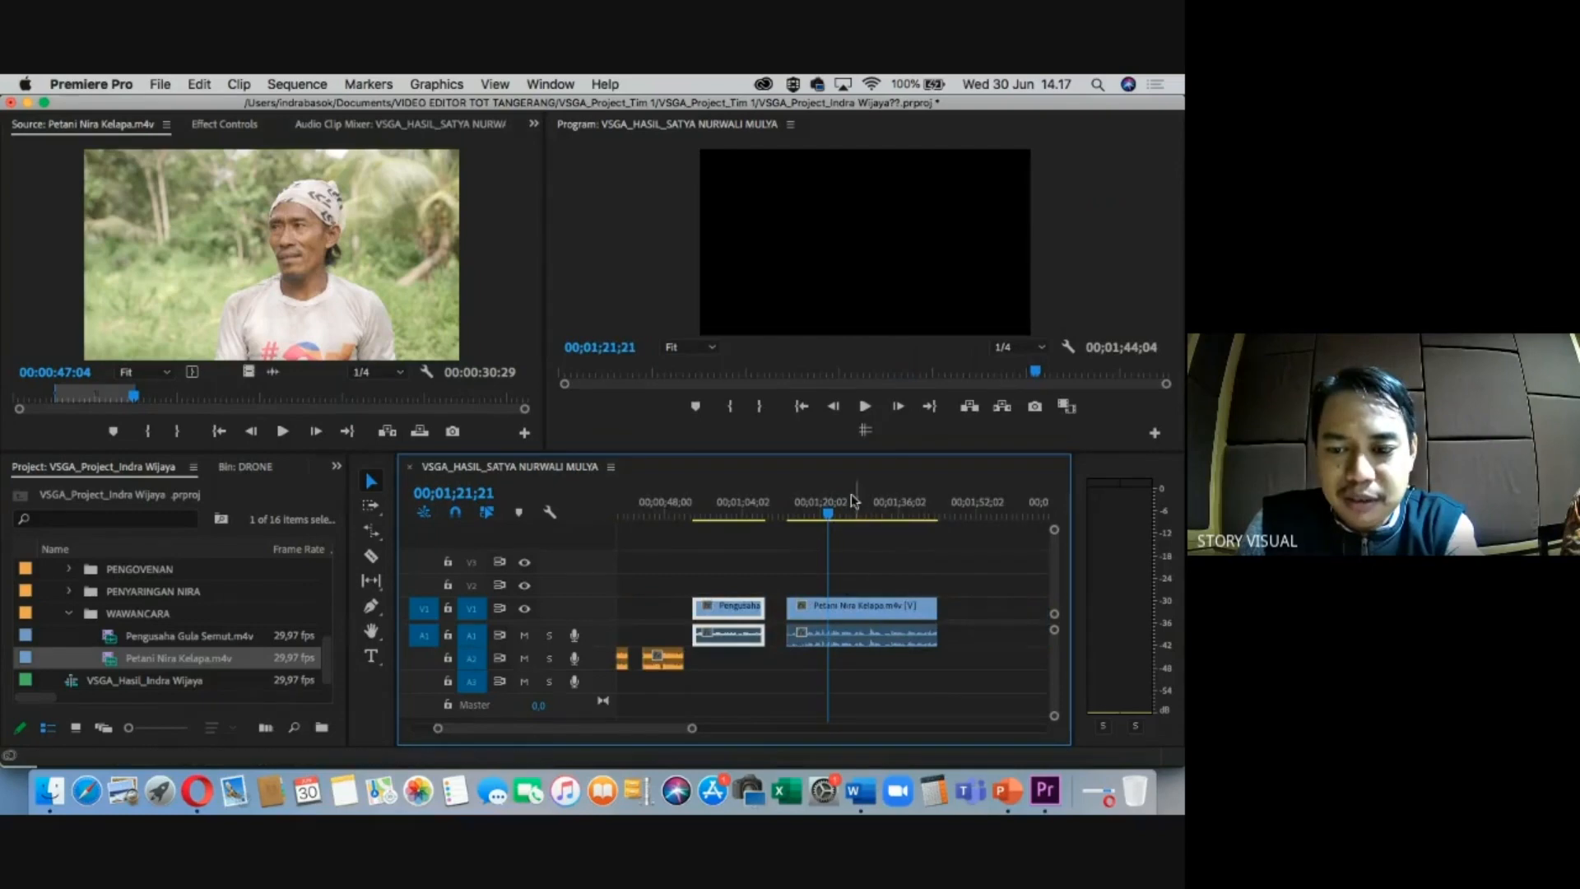
pyautogui.moveTo(936, 610); pyautogui.dragTo(864, 607)
pyautogui.press('`')
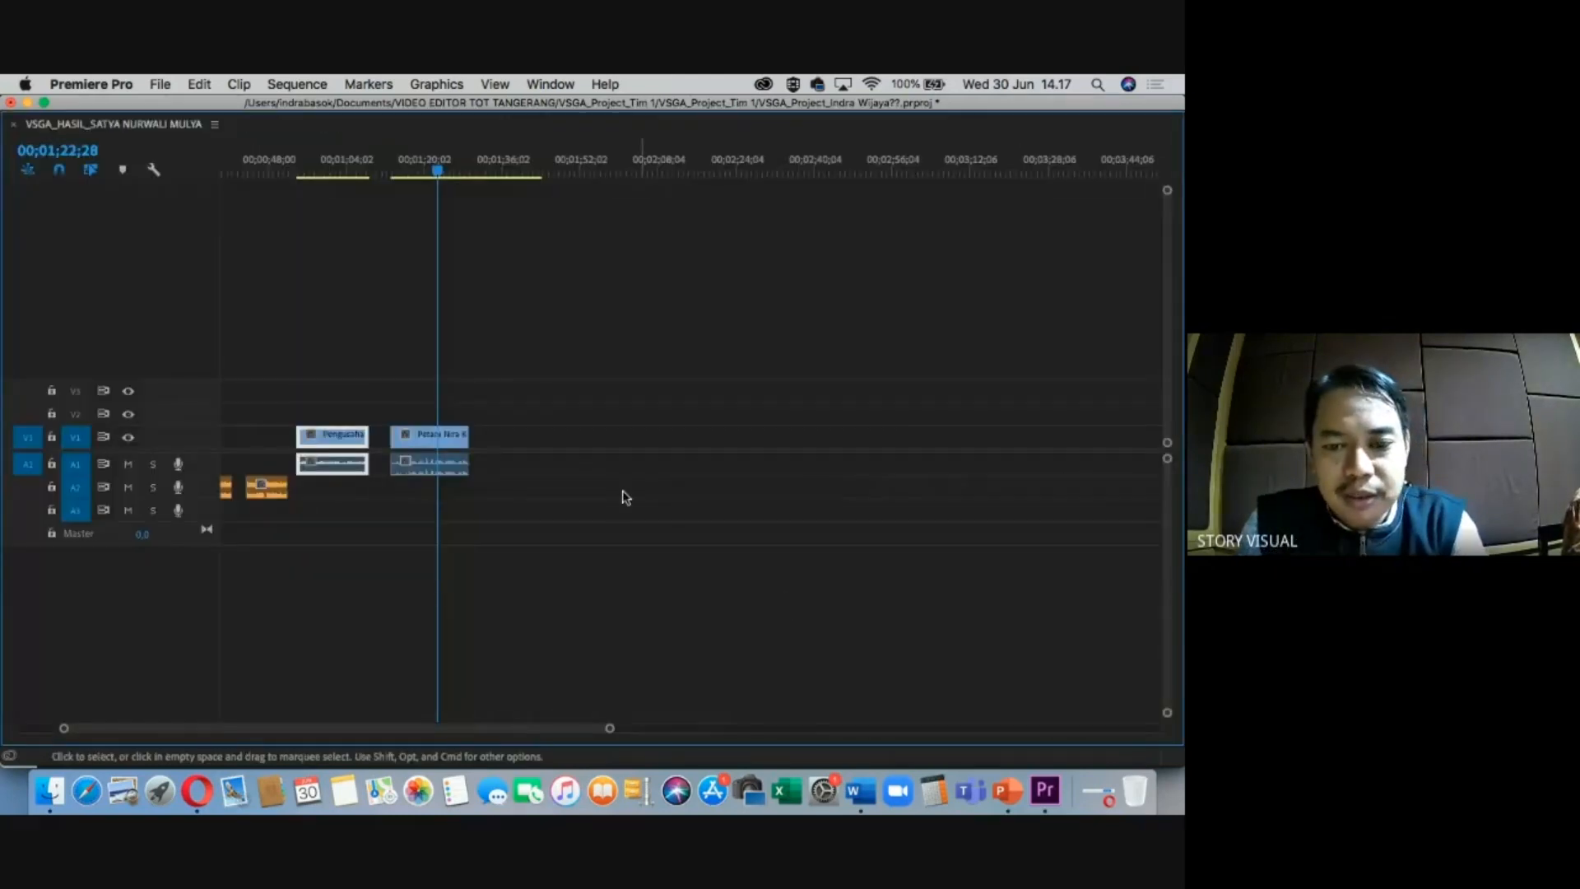
# Trim the Petani clip's end down toward 15 seconds.
pyautogui.press('=')
pyautogui.press('=')
pyautogui.press('=')
pyautogui.moveTo(930, 436); pyautogui.dragTo(898, 434)
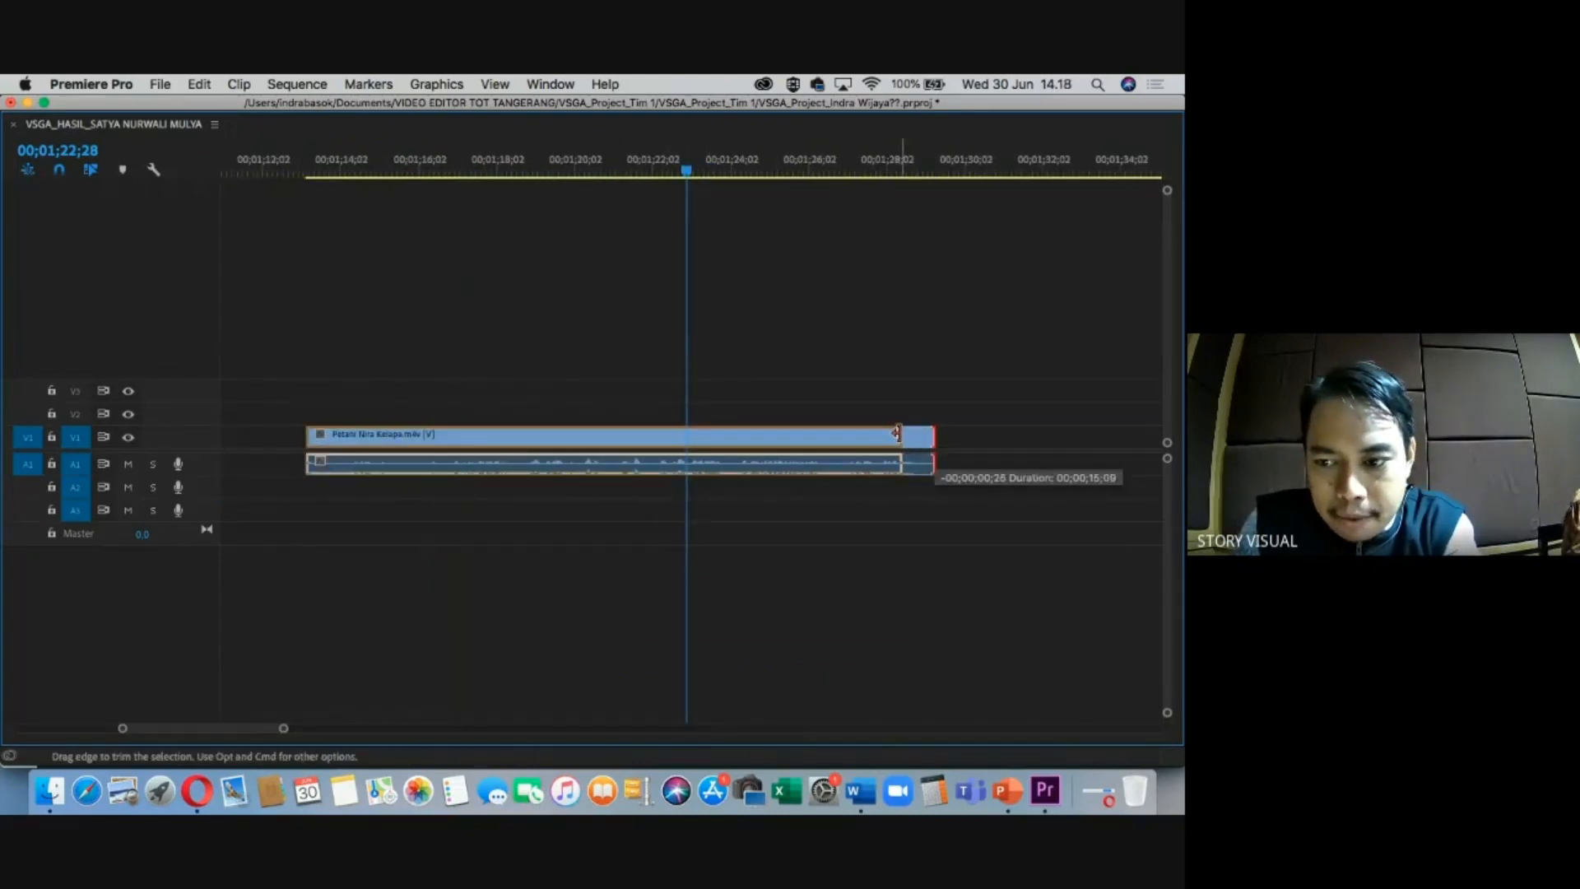
pyautogui.moveTo(895, 434); pyautogui.dragTo(891, 433)
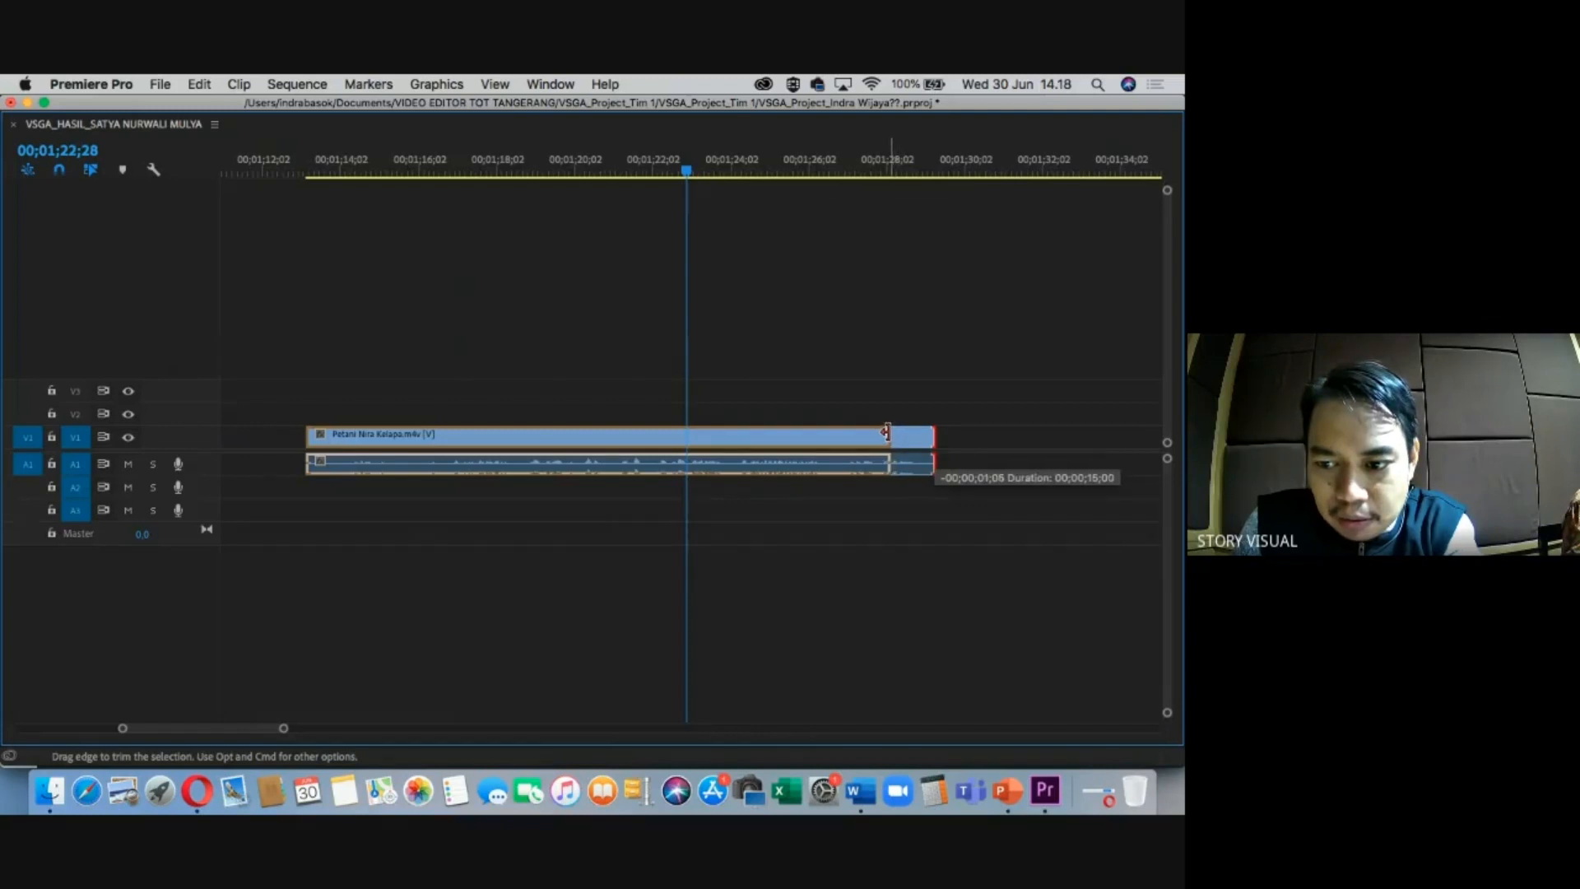
pyautogui.moveTo(888, 432); pyautogui.dragTo(888, 432)
pyautogui.press('-')
pyautogui.press('-')
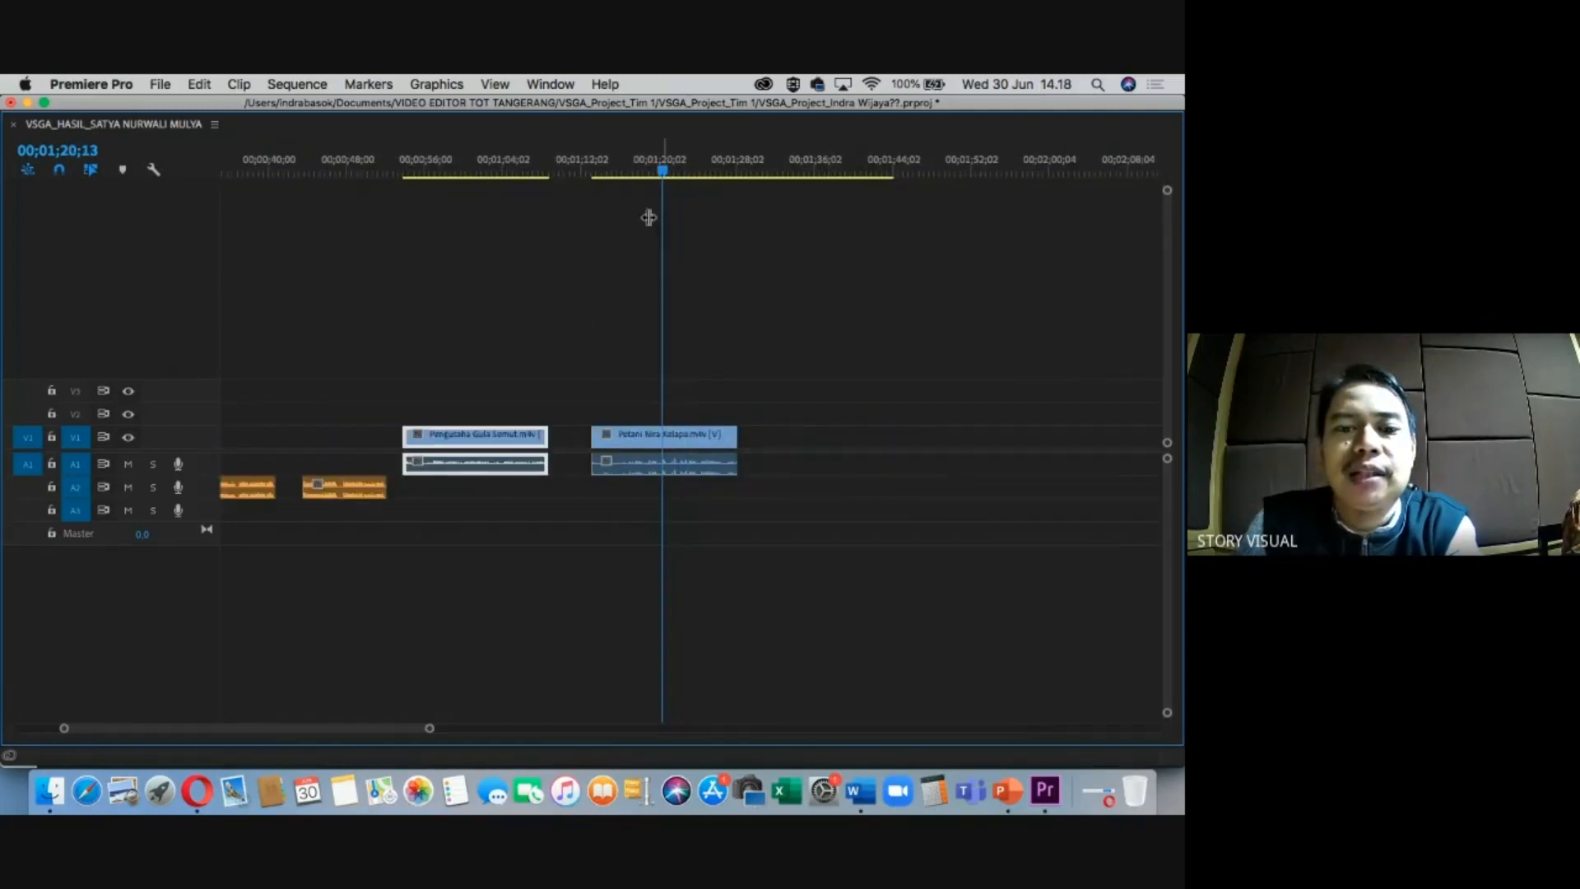
# Confirm the Petani clip's 00;00;15;00 duration in Speed/Duration.
pyautogui.rightClick(696, 450)
pyautogui.moveTo(725, 767)
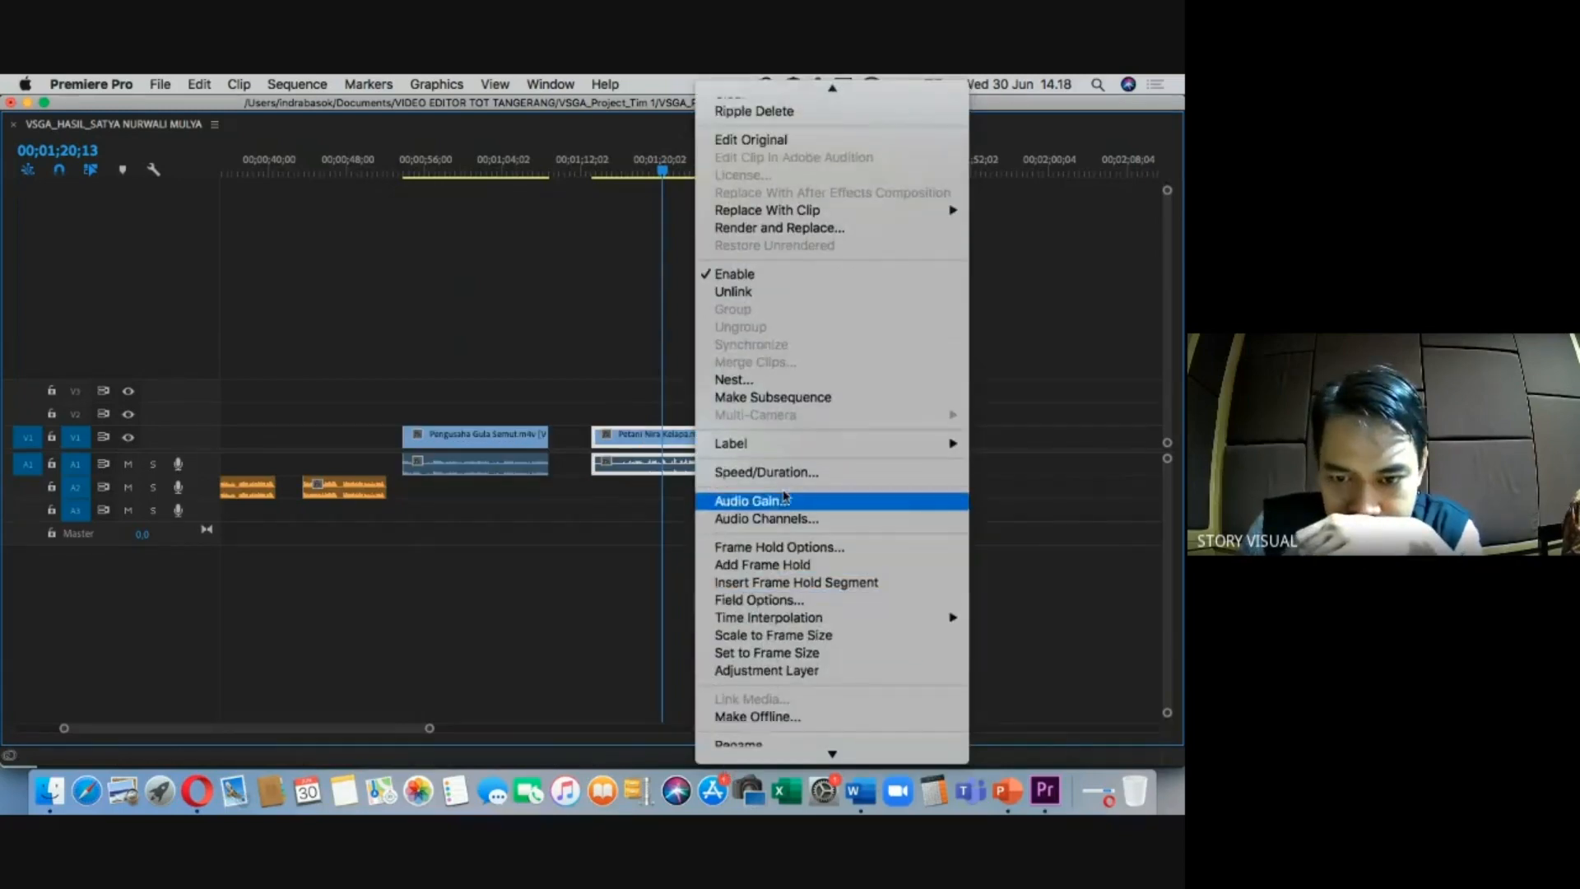
pyautogui.click(788, 474)
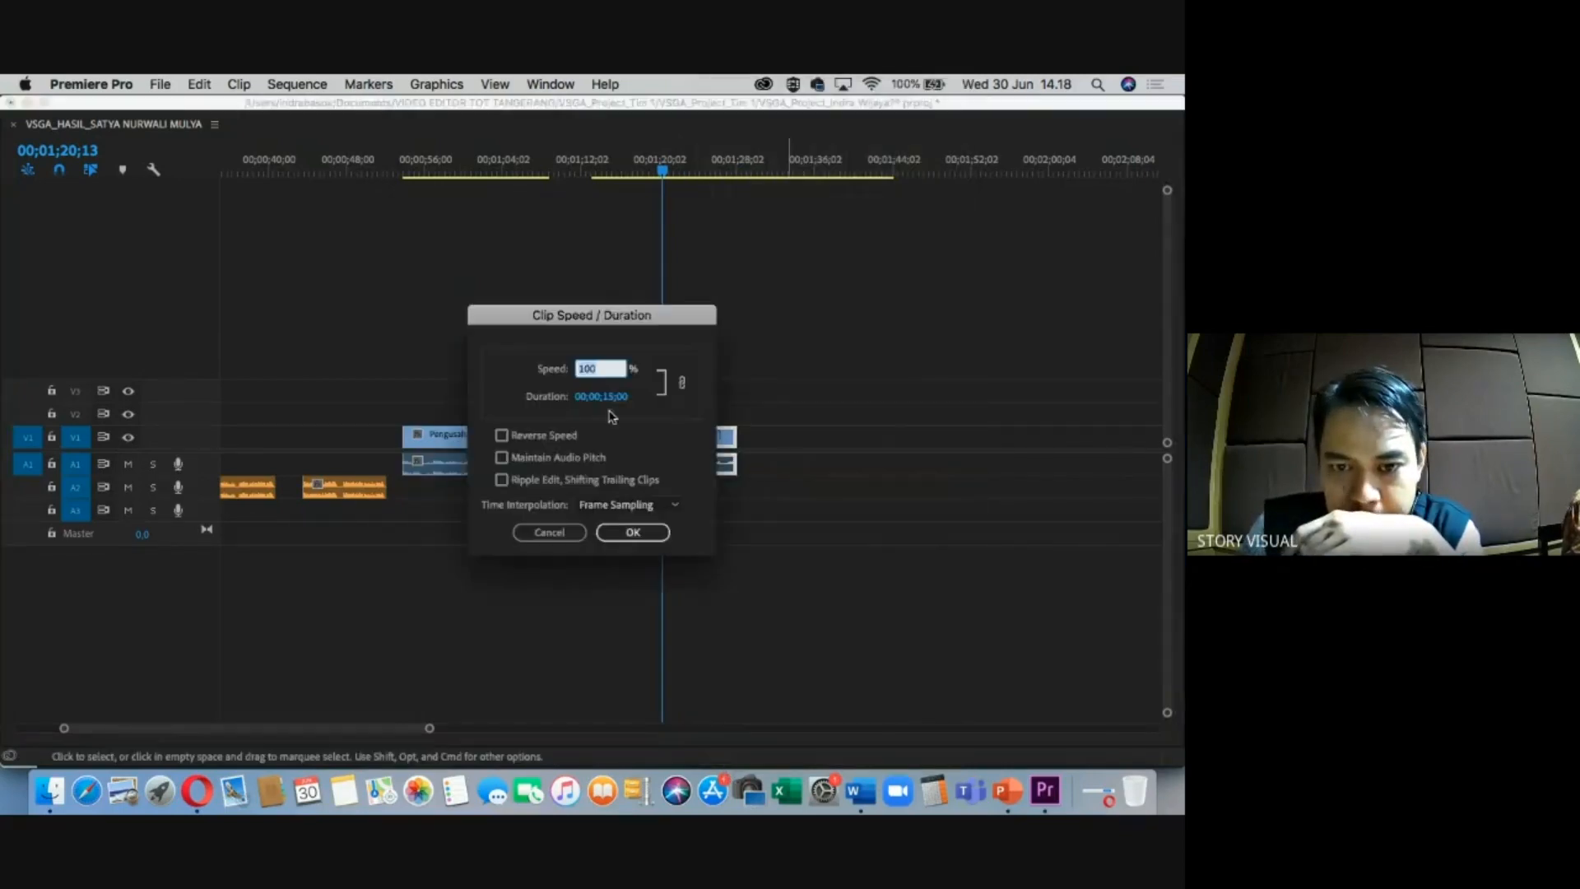
pyautogui.click(632, 532)
# Scrub through the whole sequence, restore the workspace and collapse the WAWANCARA bin.
pyautogui.click(680, 168)
pyautogui.press('-')
pyautogui.press('-')
pyautogui.moveTo(364, 169); pyautogui.dragTo(234, 220)
pyautogui.press('=')
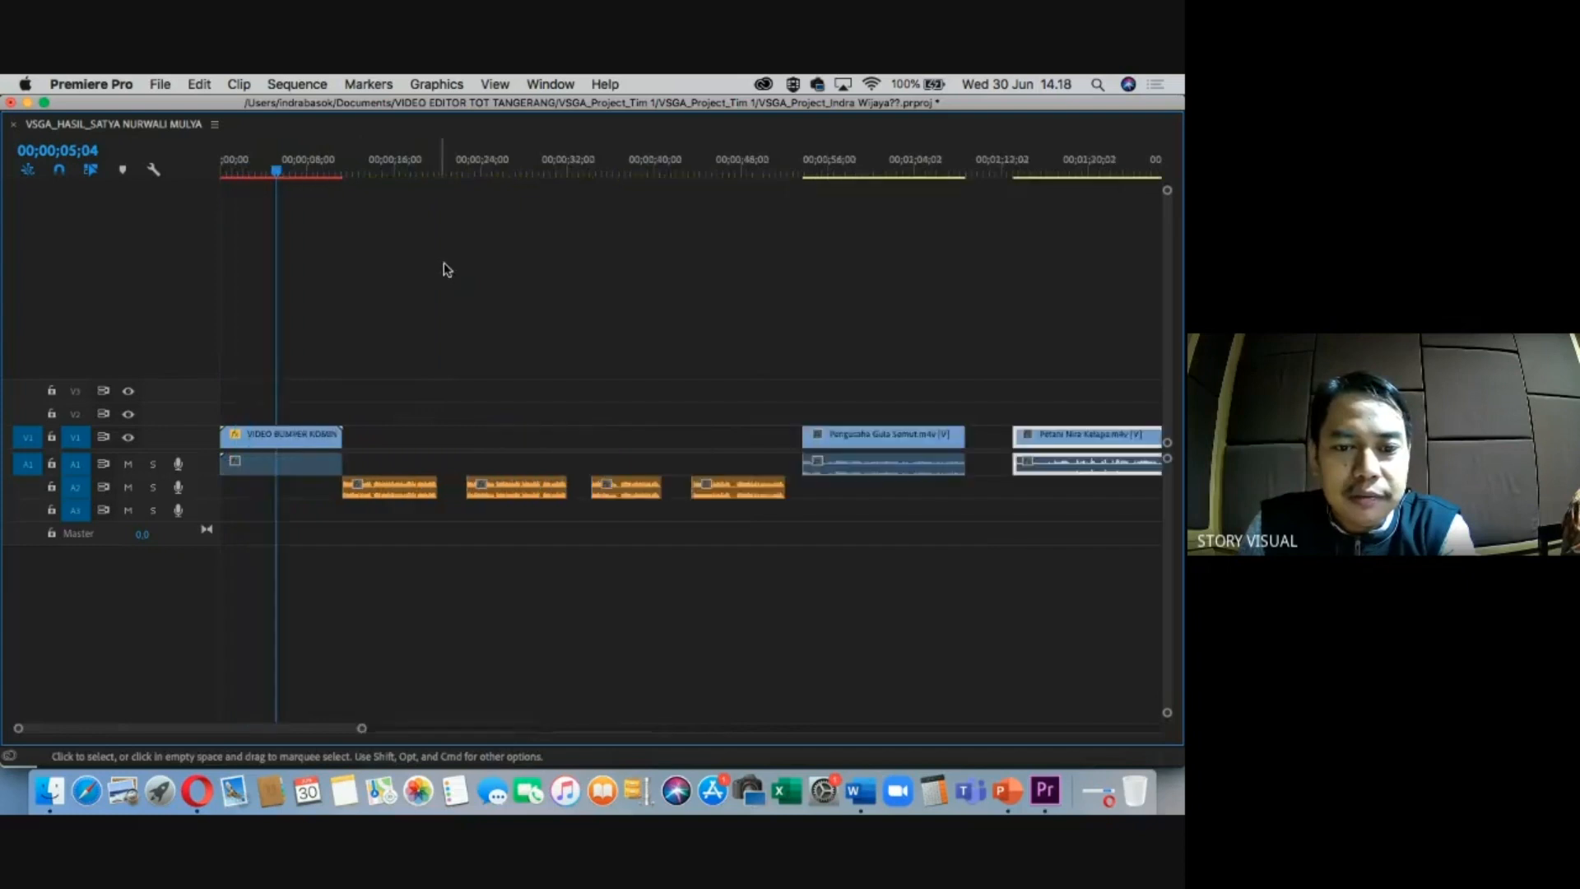
pyautogui.moveTo(527, 171); pyautogui.dragTo(719, 172)
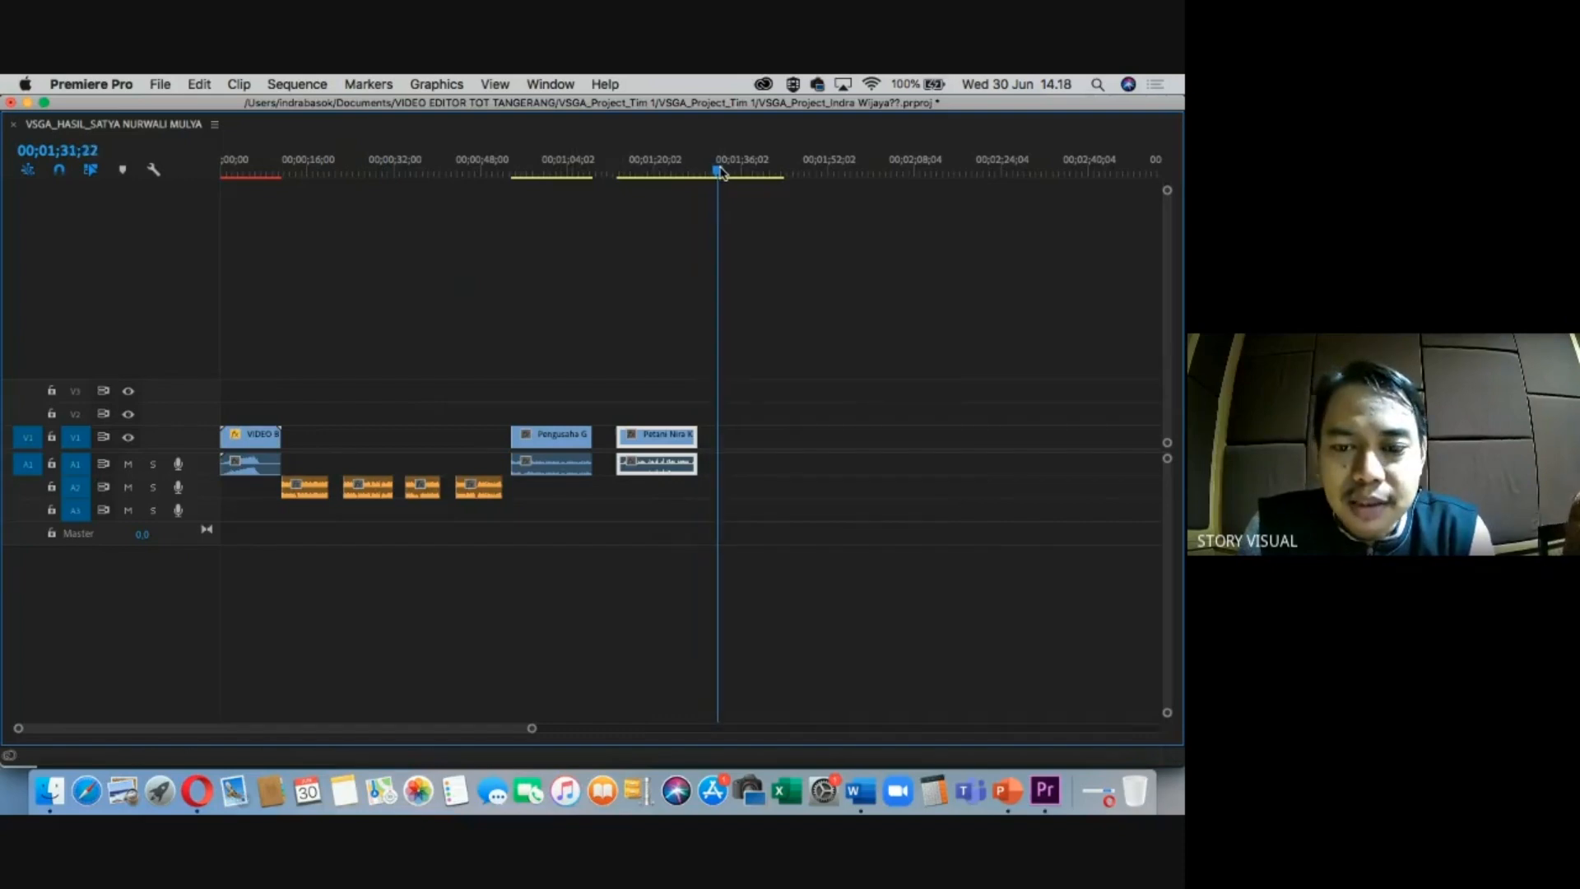
pyautogui.press('`')
pyautogui.click(69, 613)
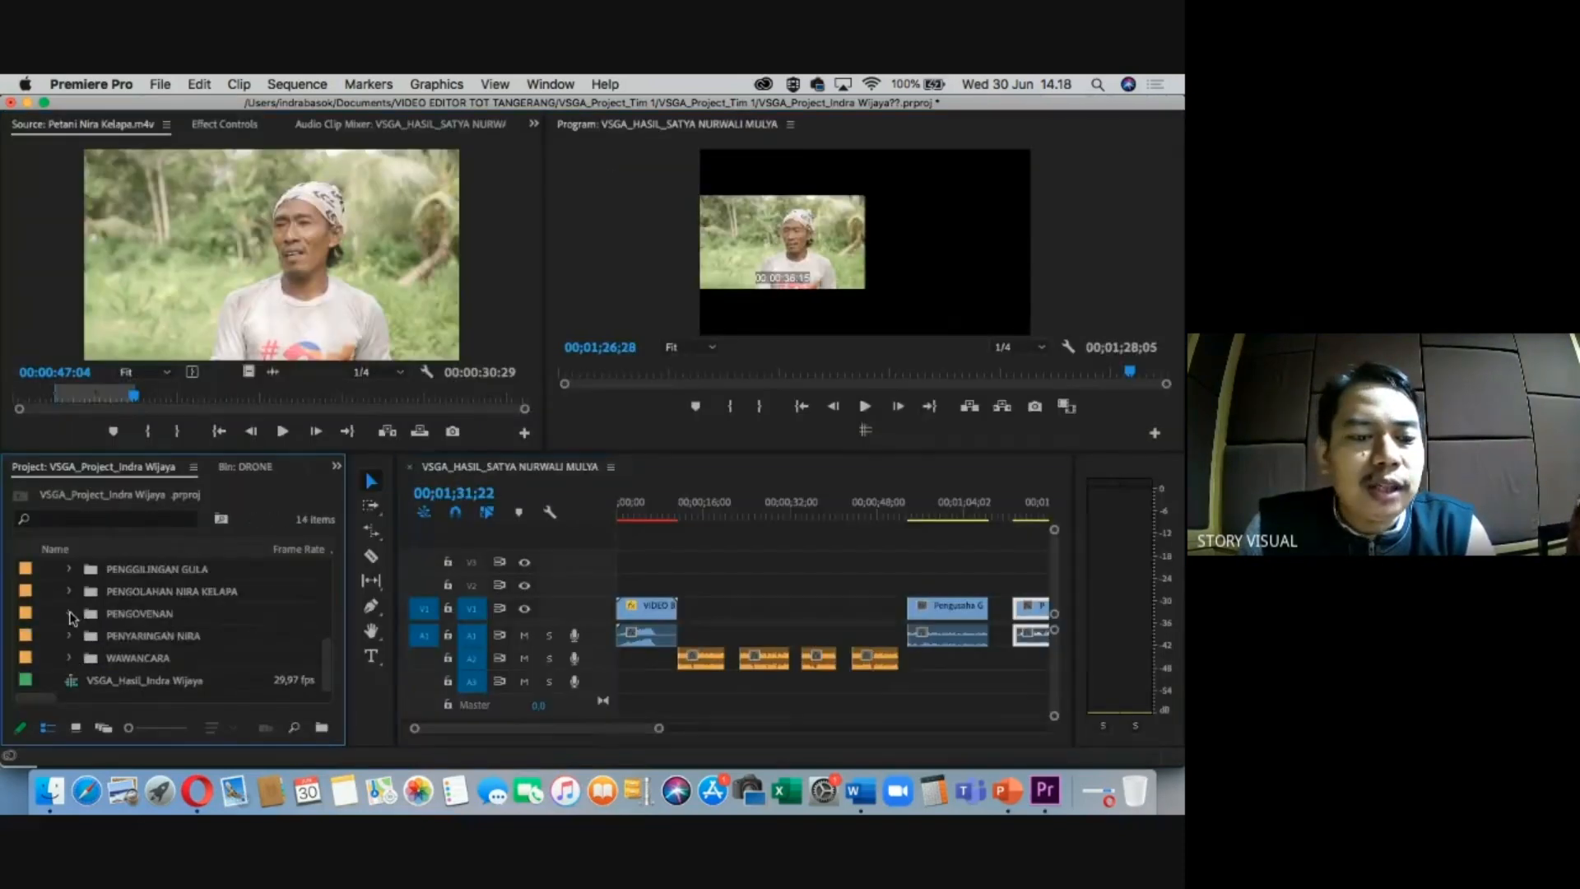
# Expand the DRONE bin and load 1.m4v (00:00:29:25) into the Source monitor.
pyautogui.scroll(5, 107, 617)
pyautogui.scroll(2, 107, 619)
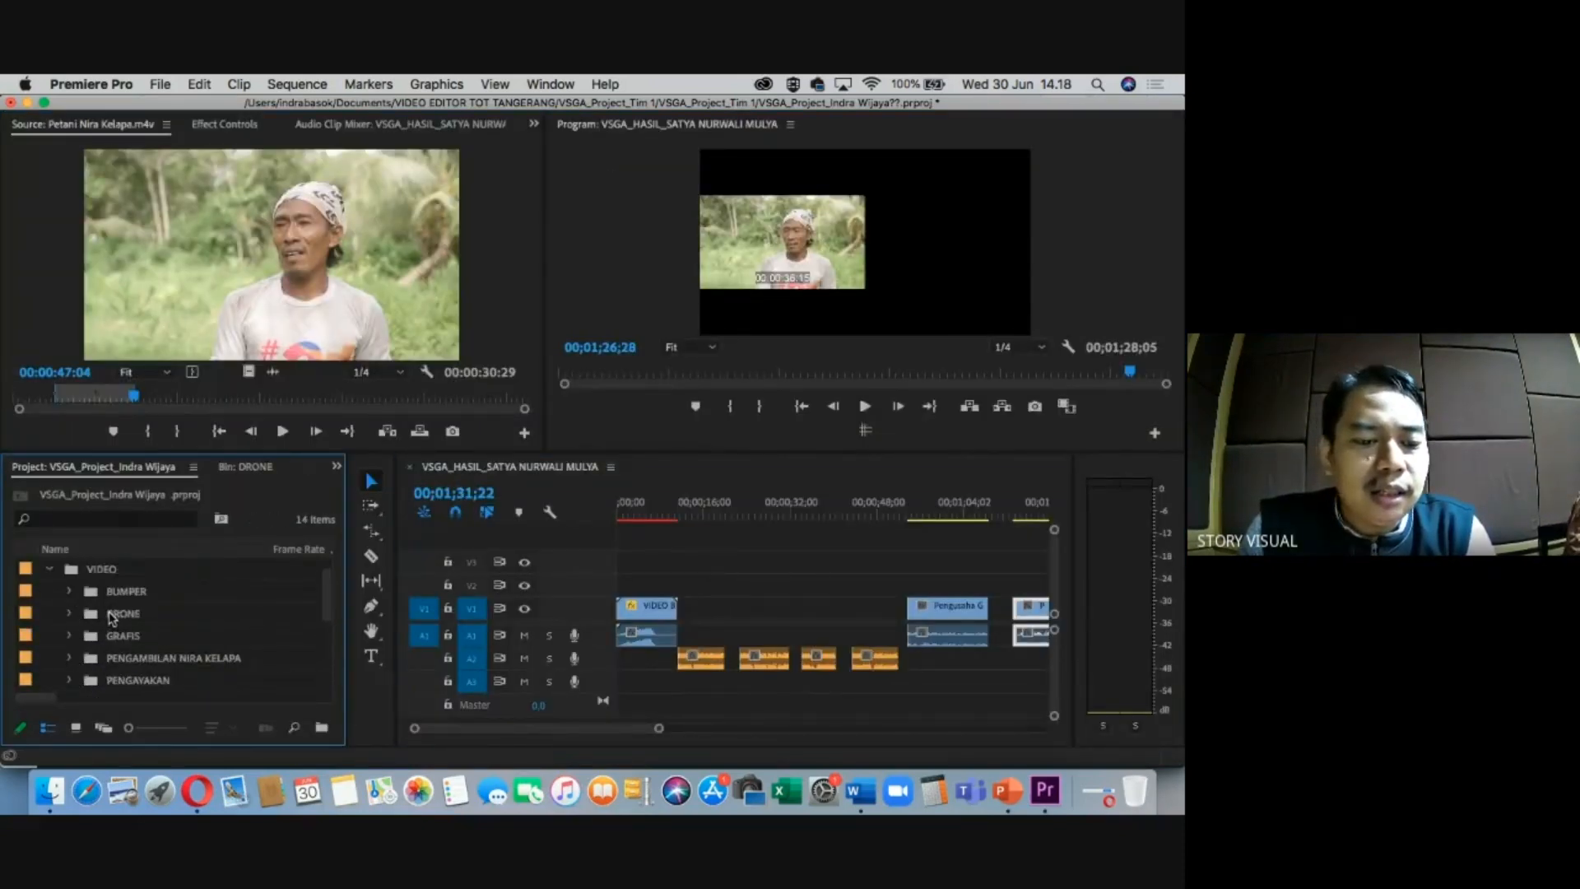
pyautogui.click(69, 636)
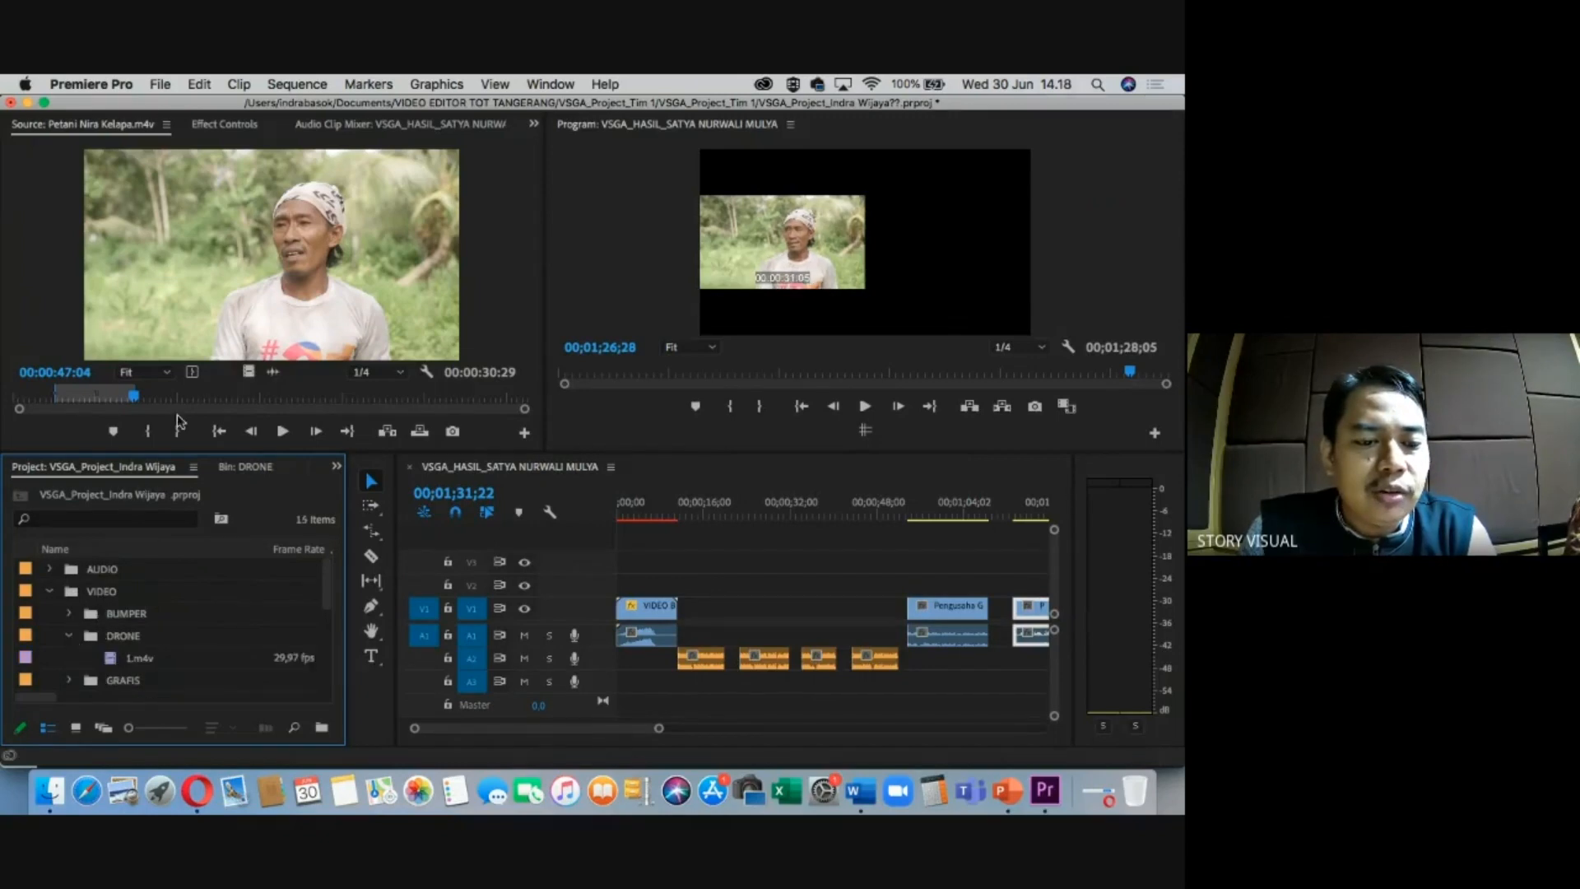
pyautogui.doubleClick(111, 665)
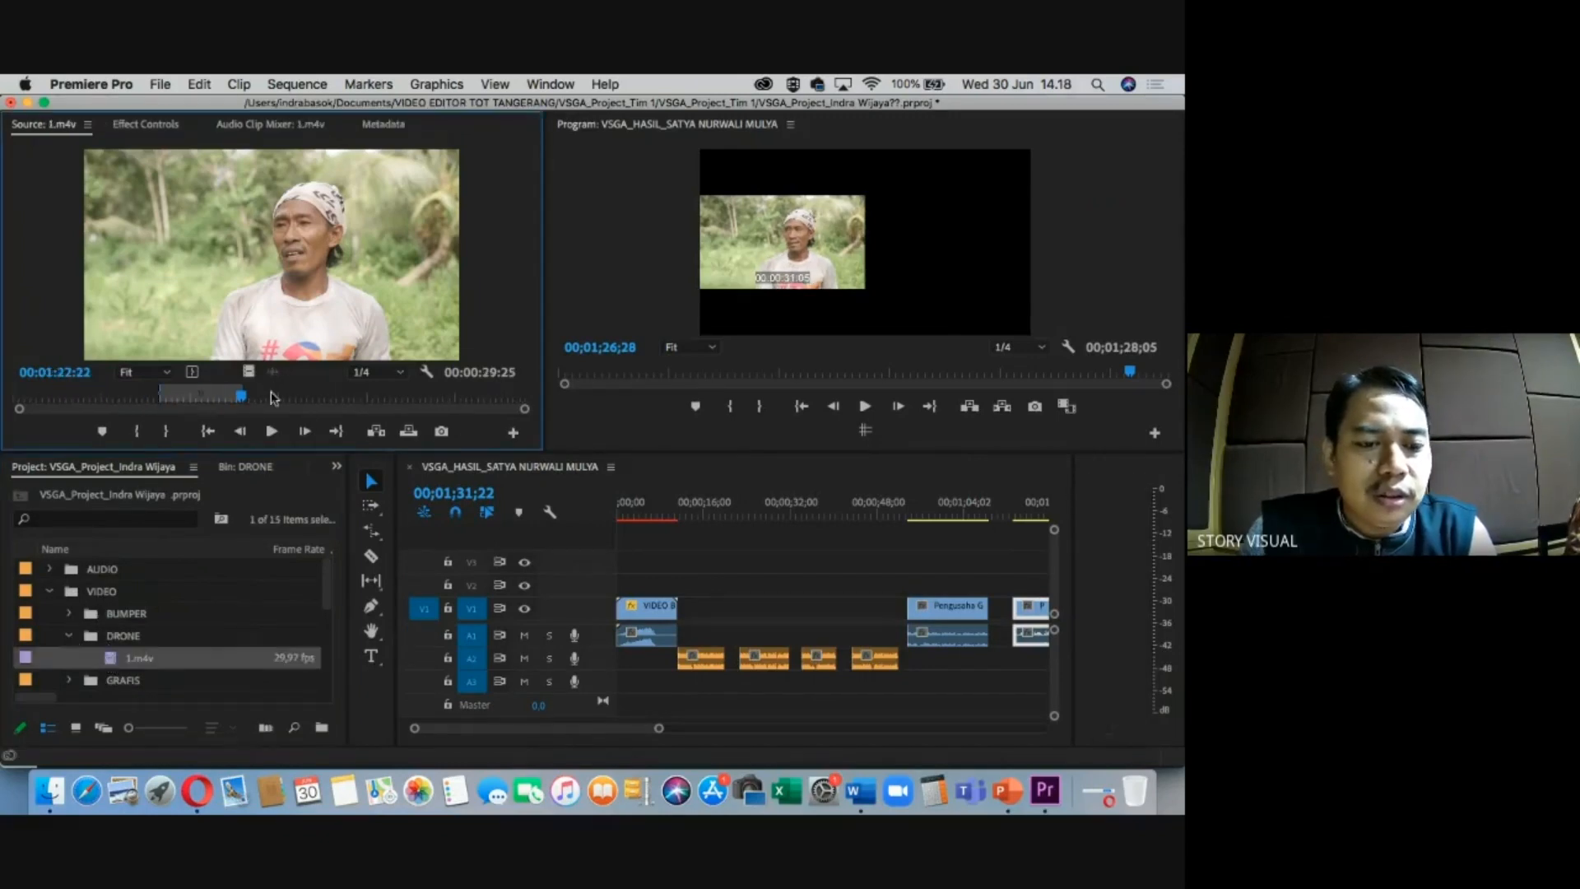
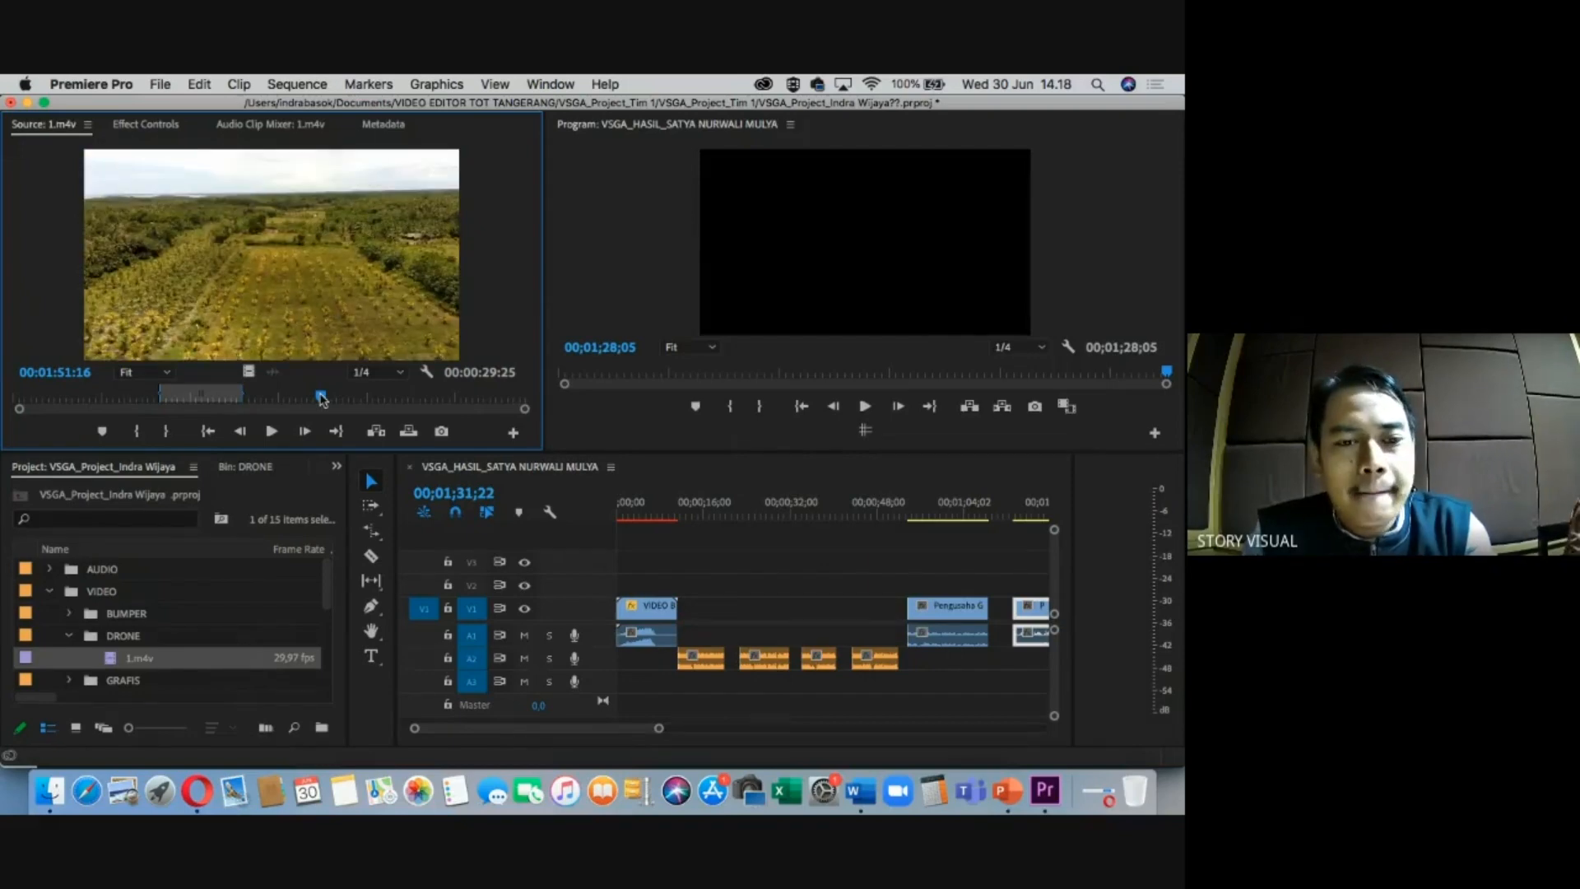
# Mark a 00;00;23;15 In/Out range on the drone shot 1.m4v.
pyautogui.press('i')
pyautogui.moveTo(321, 399); pyautogui.dragTo(357, 398)
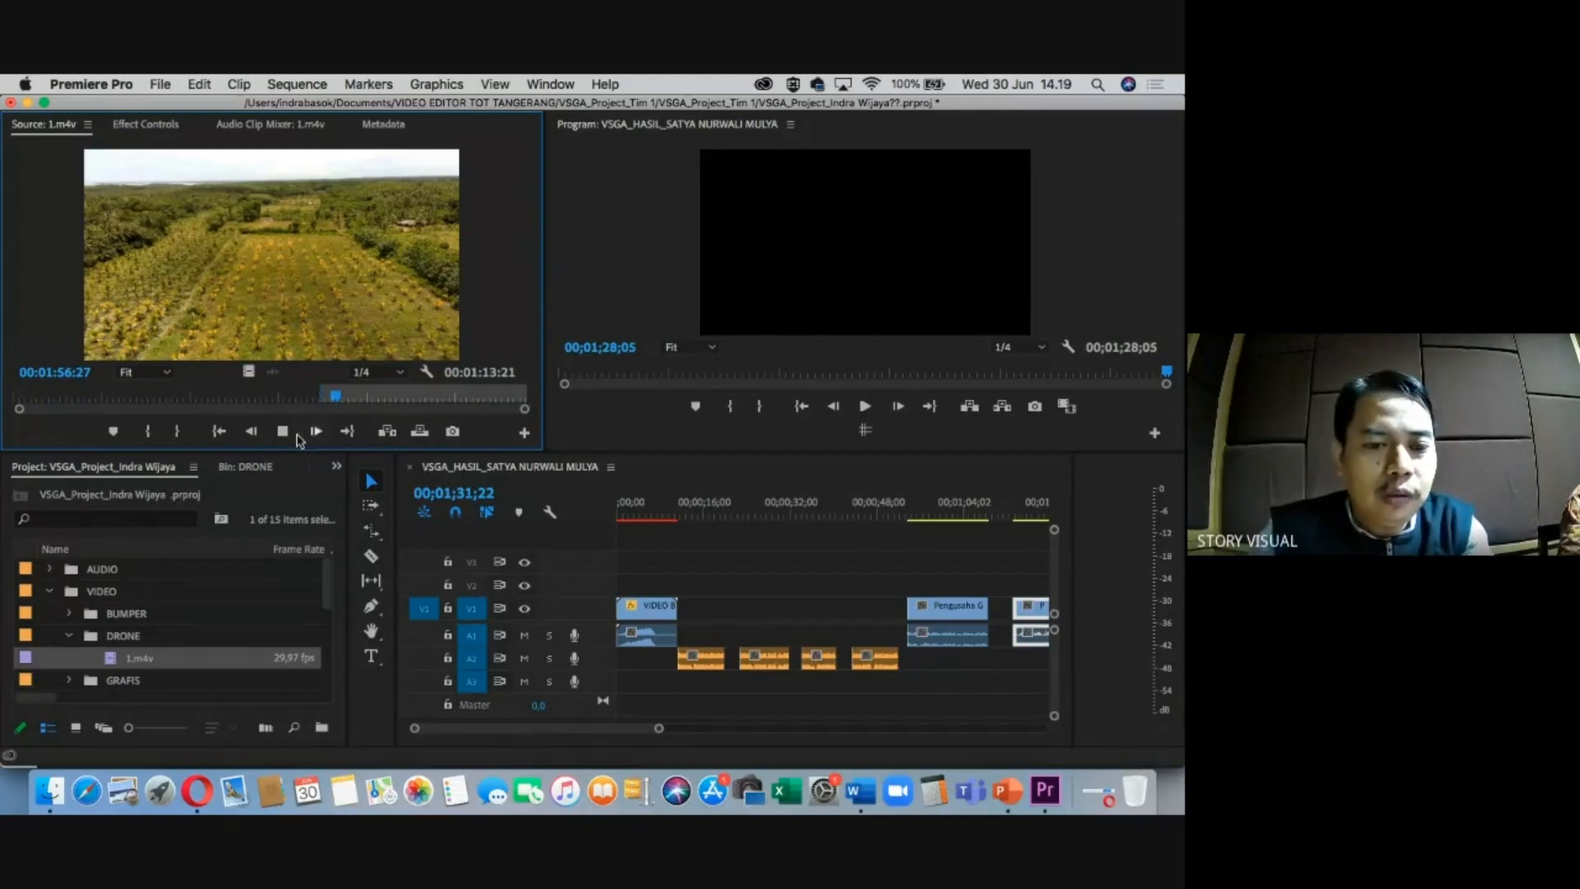
pyautogui.moveTo(335, 400); pyautogui.dragTo(385, 402)
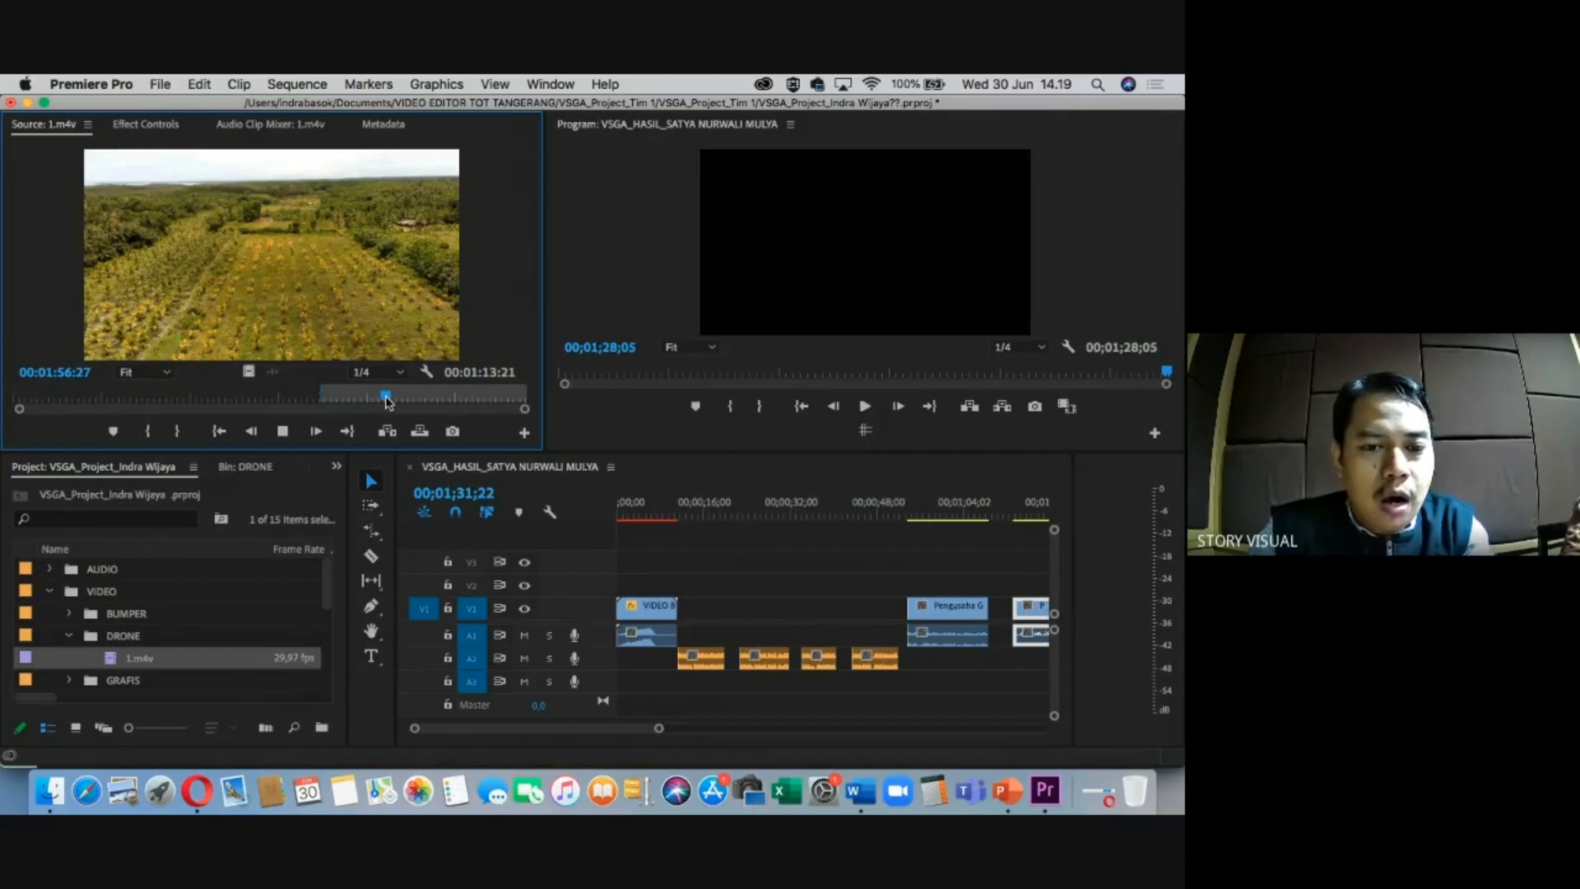
pyautogui.press('o')
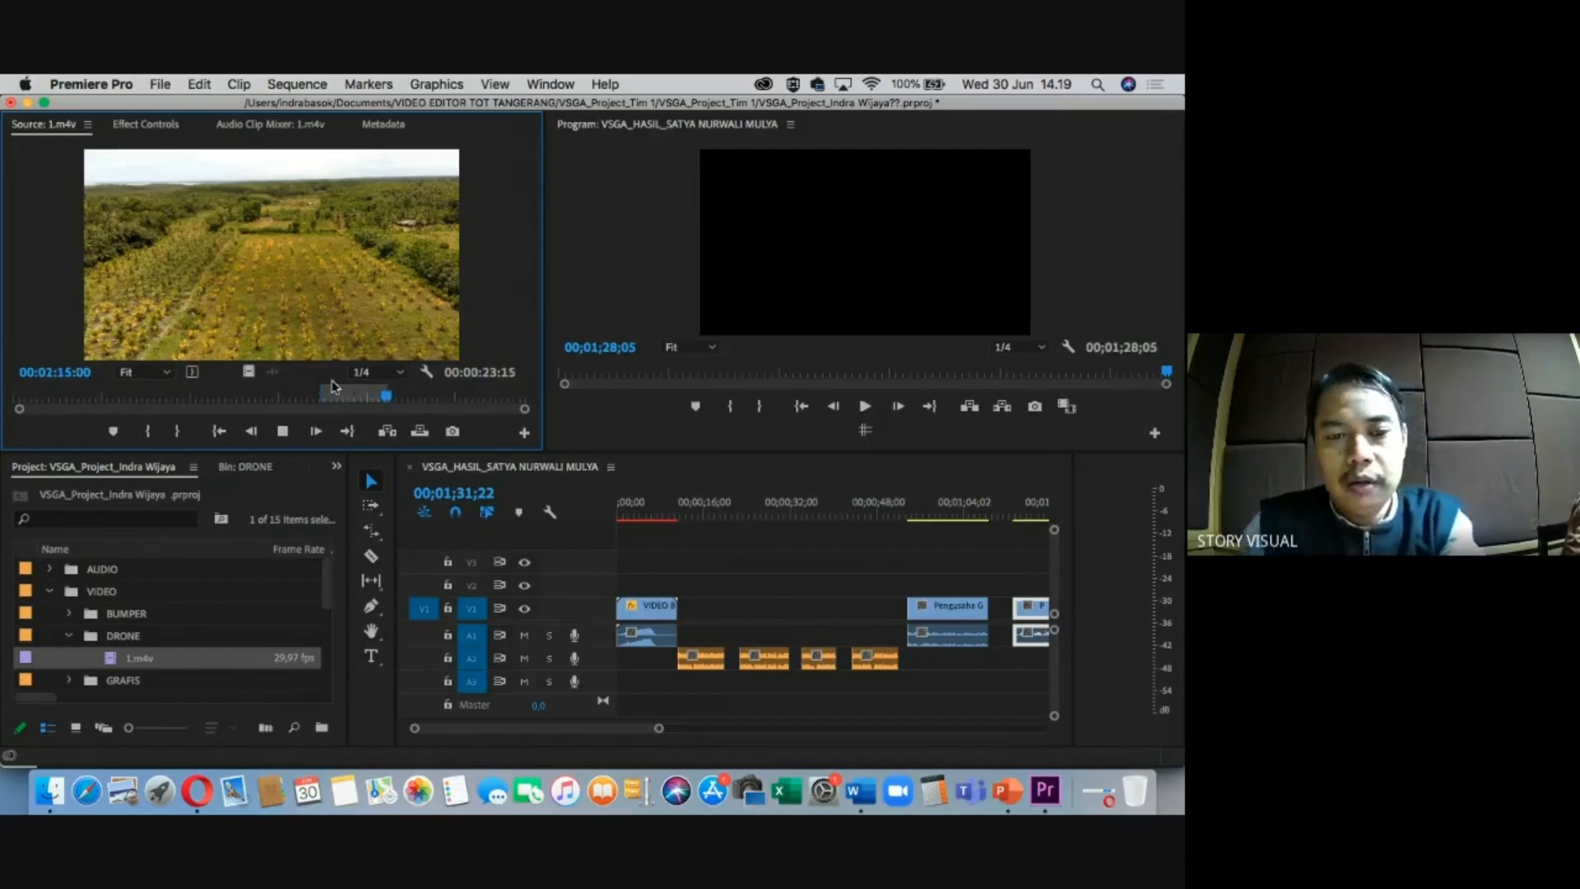
# Set the sequence playhead near 00;00;57;10 and begin dragging the drone shot into the sequence.
pyautogui.click(922, 506)
pyautogui.press('-')
pyautogui.press('-')
pyautogui.moveTo(305, 263); pyautogui.dragTo(258, 243)
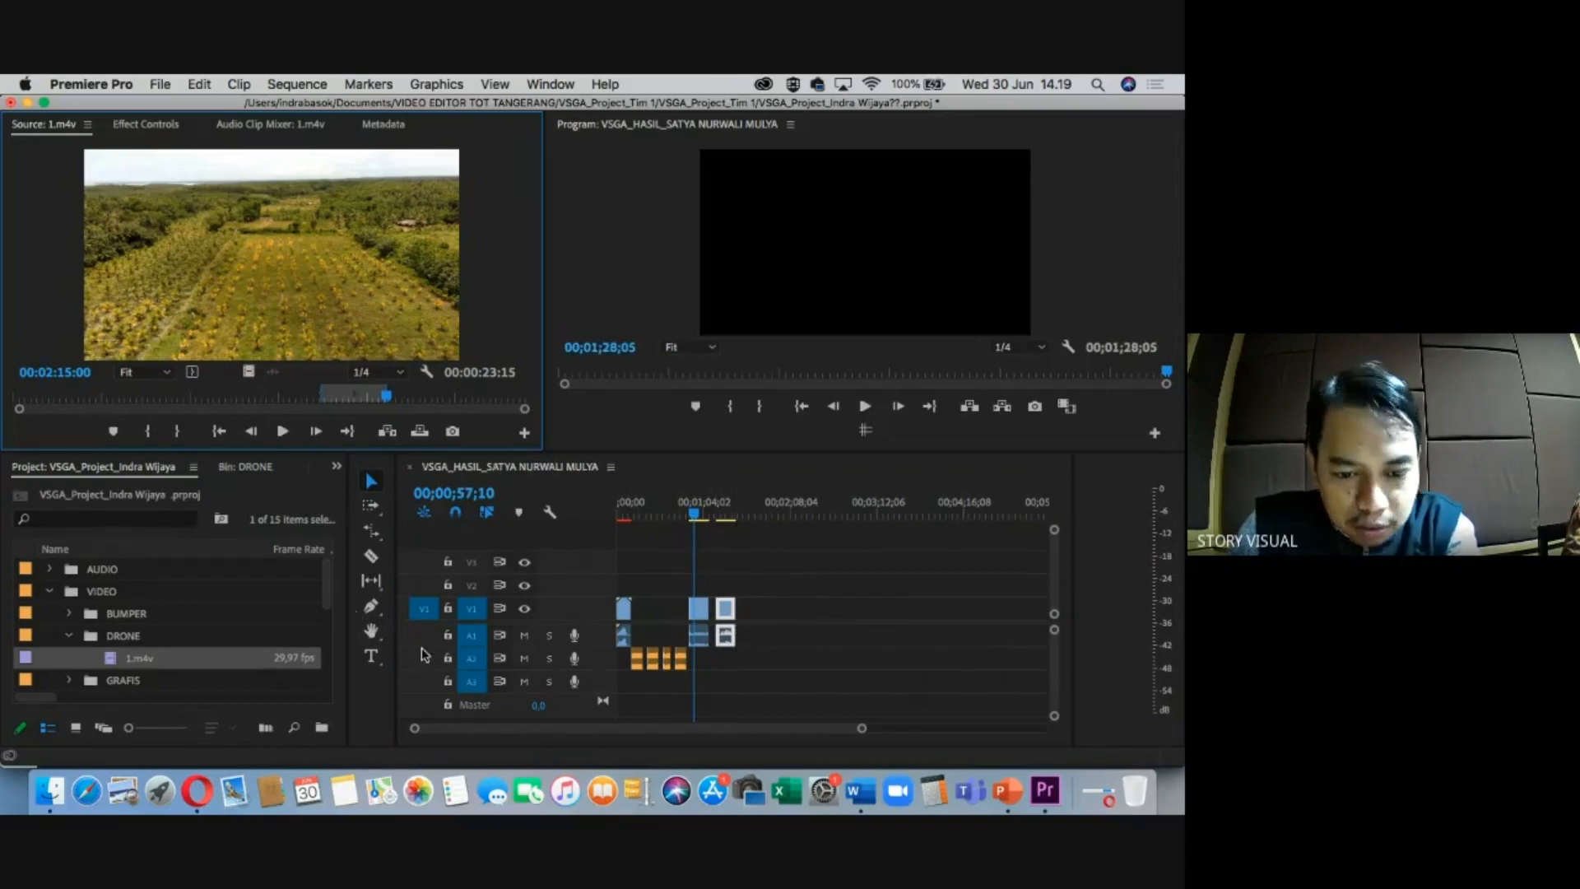
pyautogui.moveTo(277, 278); pyautogui.dragTo(473, 325)
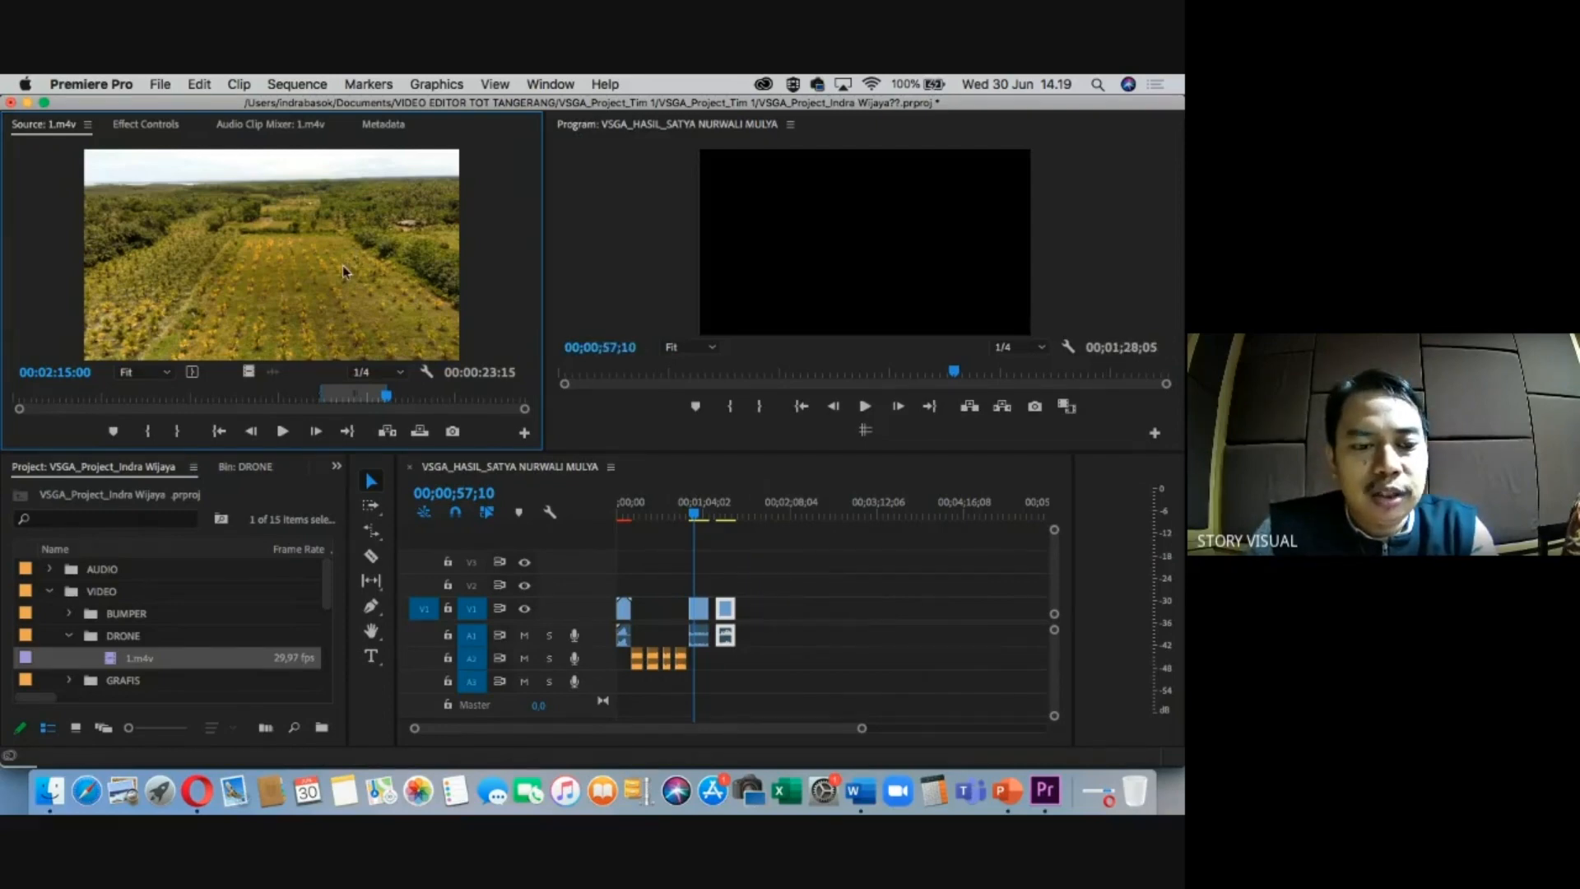
pyautogui.click(422, 640)
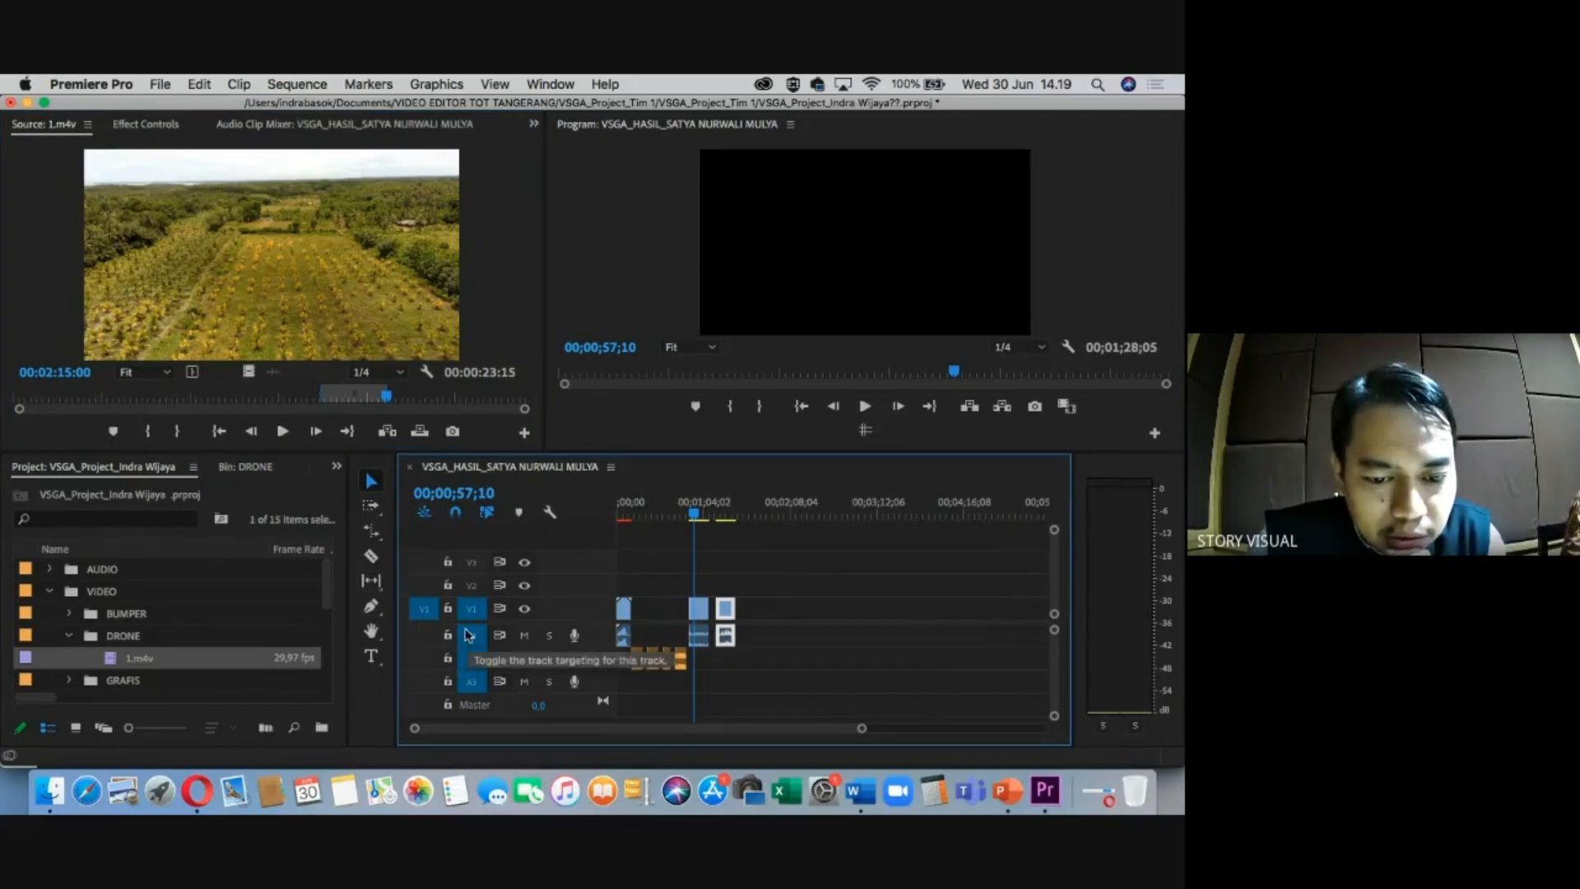
# Untarget A1 and drop 1.m4v as a video-only clip onto V1.
pyautogui.click(427, 611)
pyautogui.moveTo(281, 268); pyautogui.dragTo(341, 355)
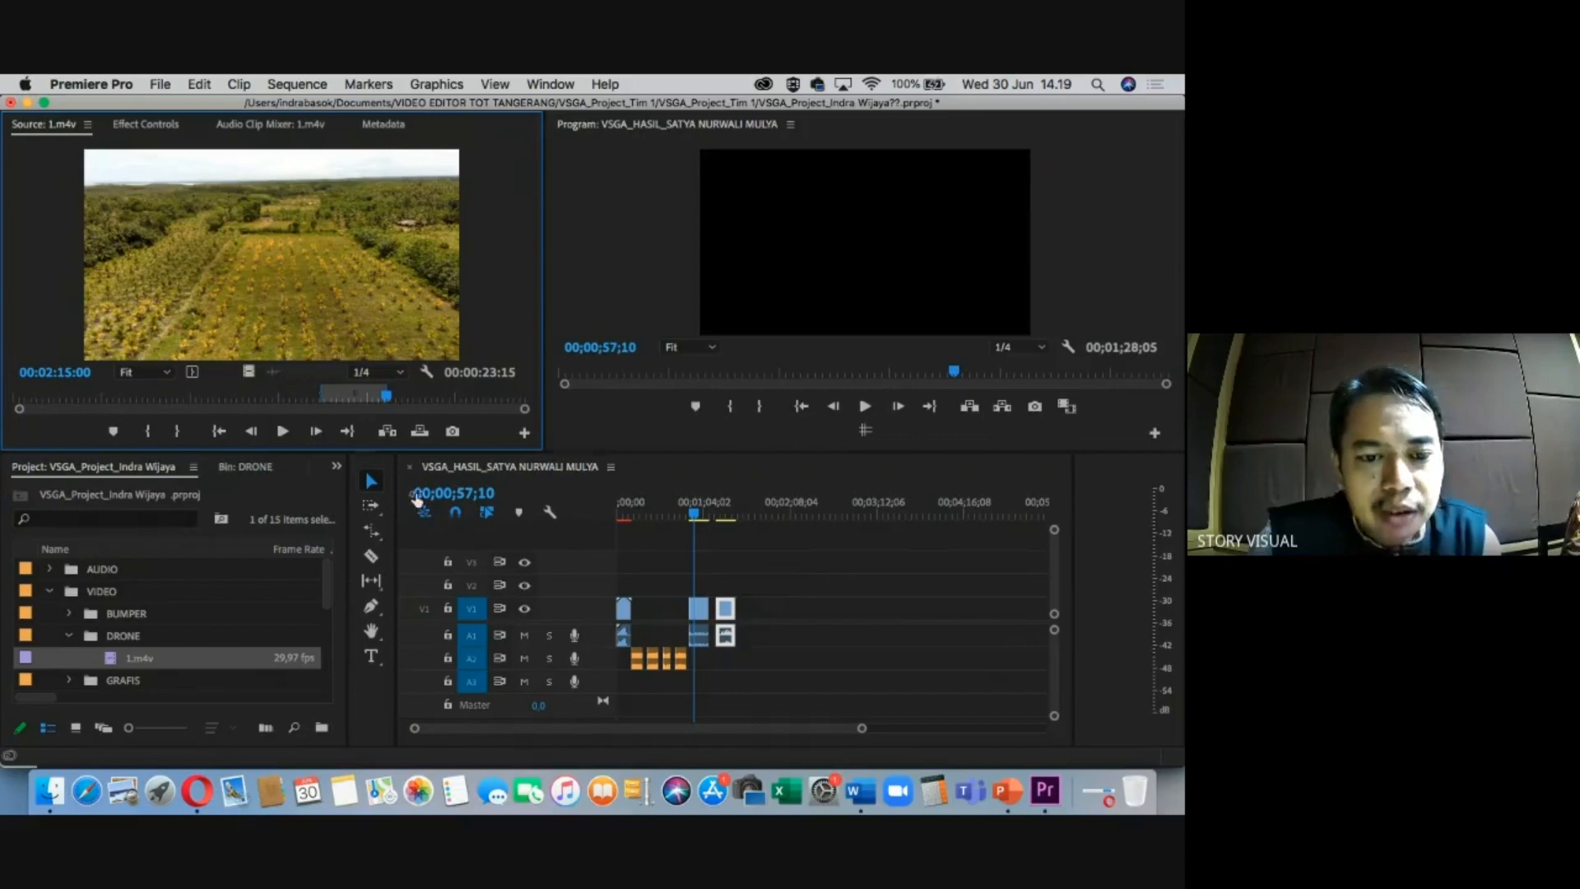
pyautogui.click(426, 611)
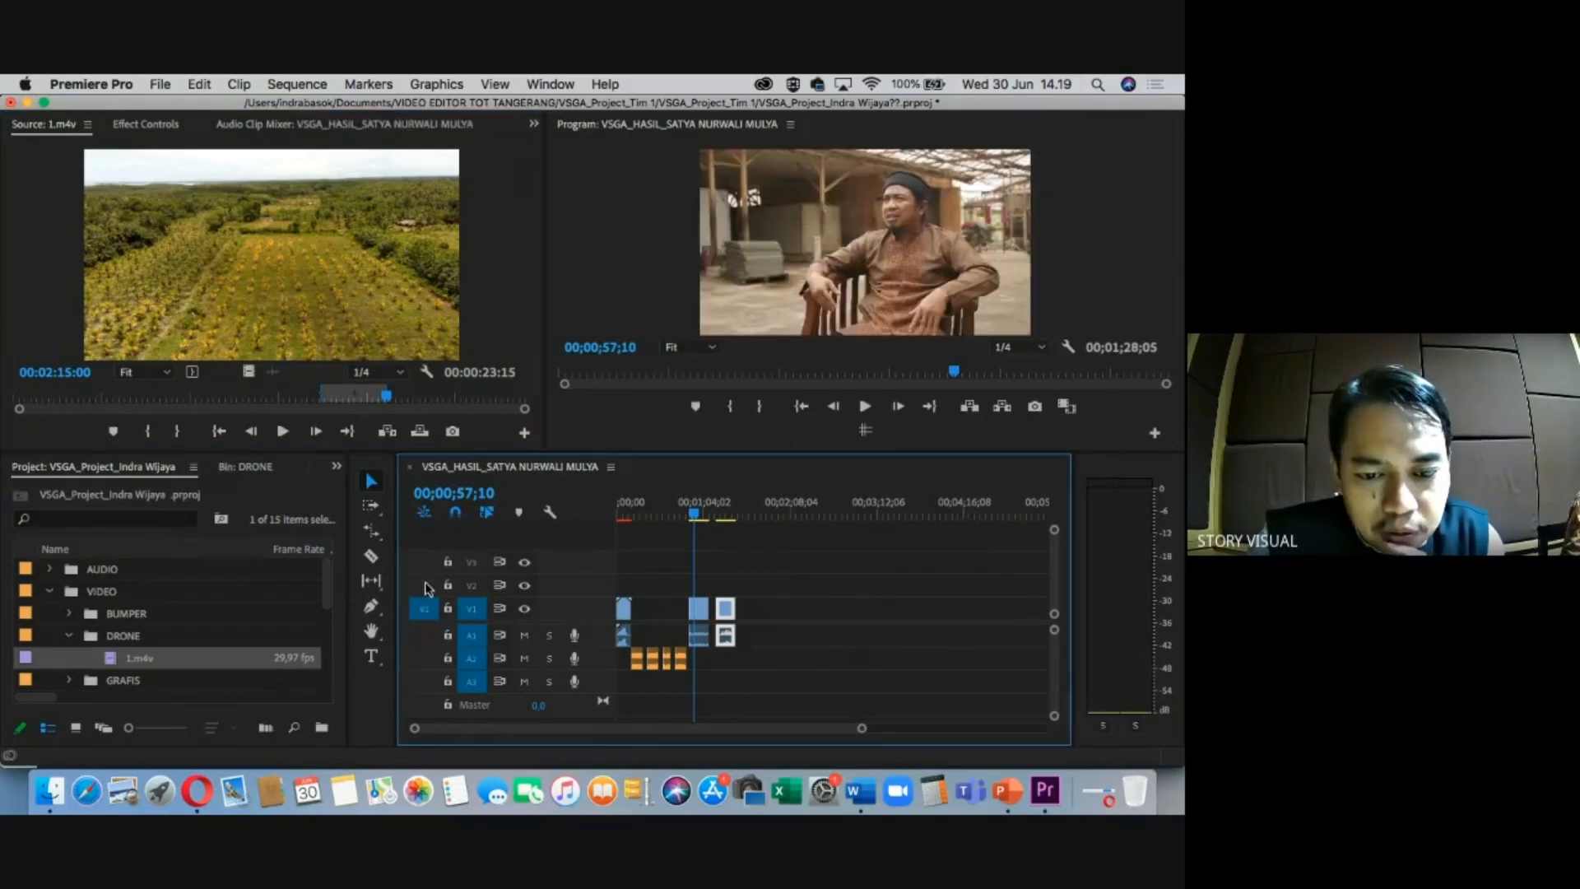
pyautogui.click(474, 641)
pyautogui.moveTo(293, 263); pyautogui.dragTo(375, 384)
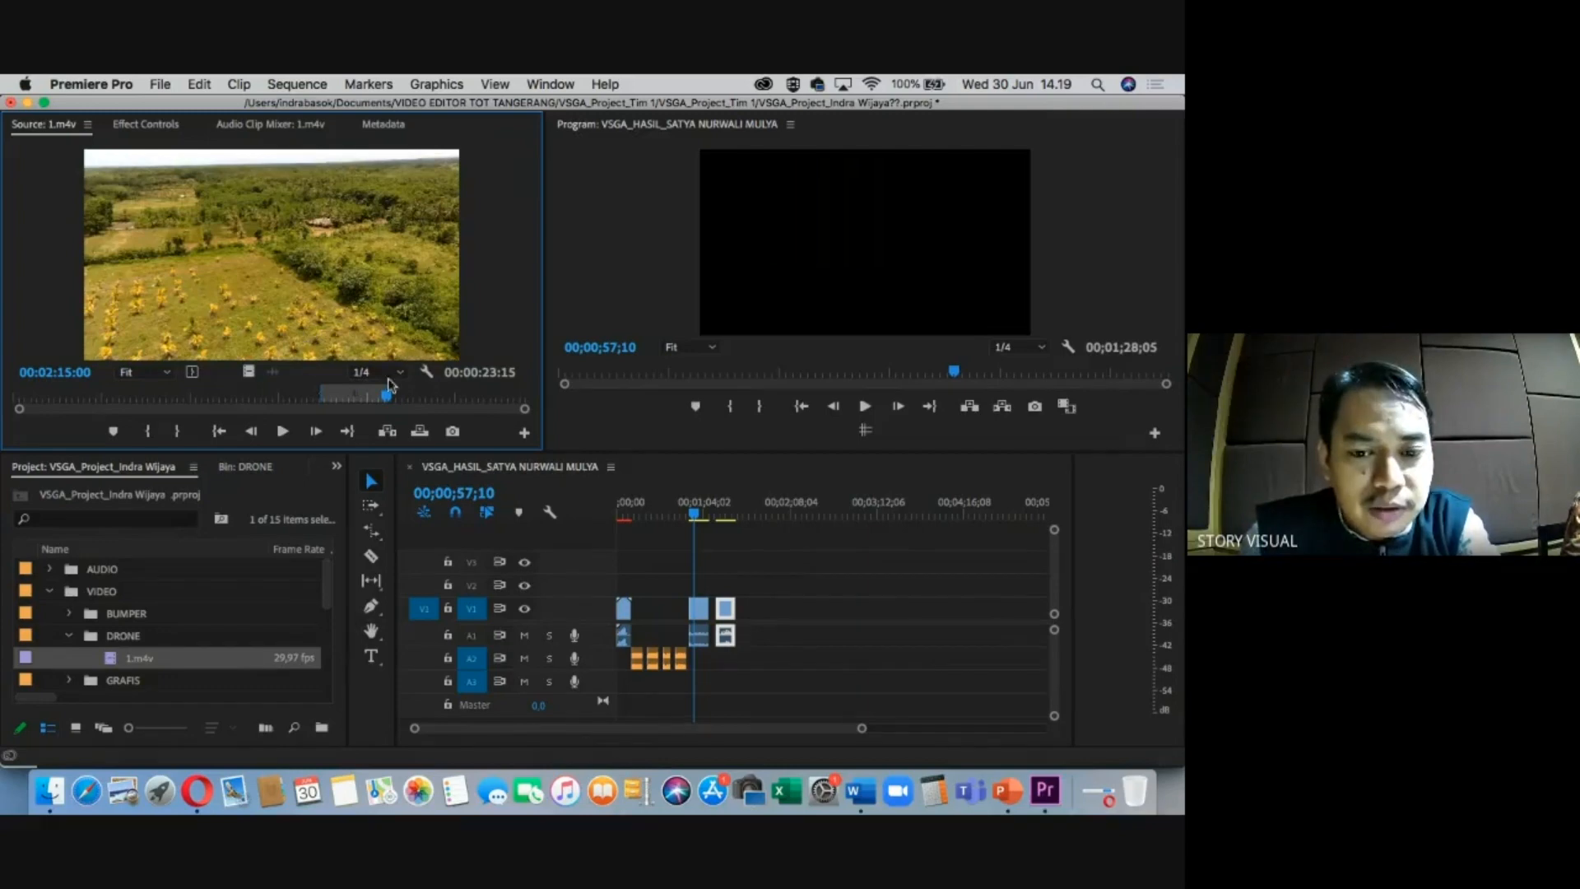
pyautogui.moveTo(669, 505); pyautogui.dragTo(764, 608)
# Check 1.m4v's Speed/Duration, keeping speed at 100%.
pyautogui.click(762, 504)
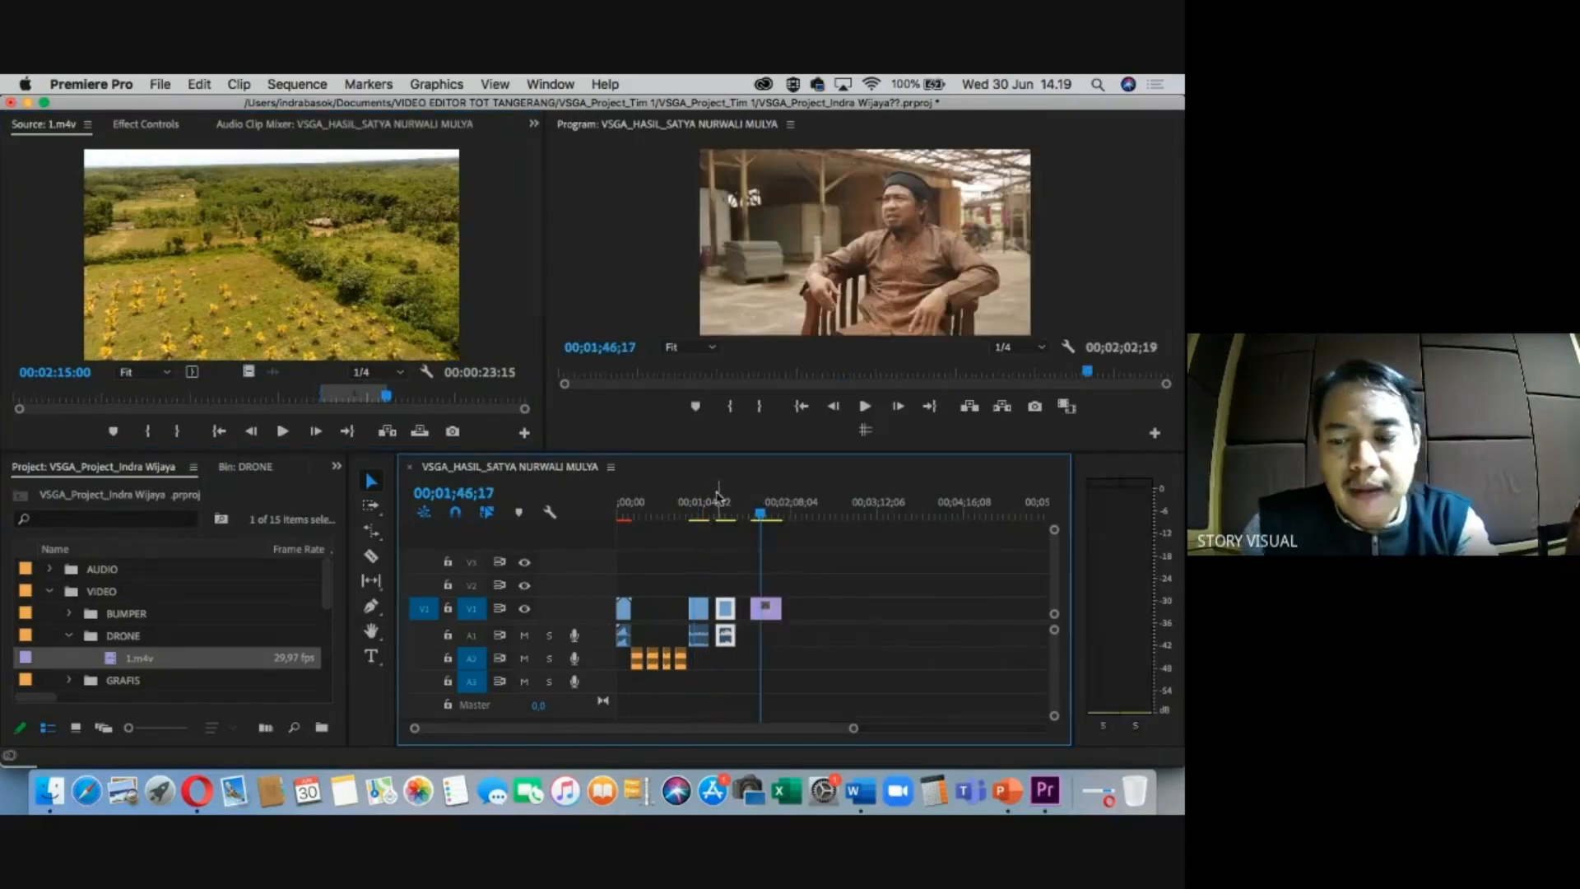
pyautogui.press('=')
pyautogui.press('=')
pyautogui.click(812, 514)
pyautogui.rightClick(858, 607)
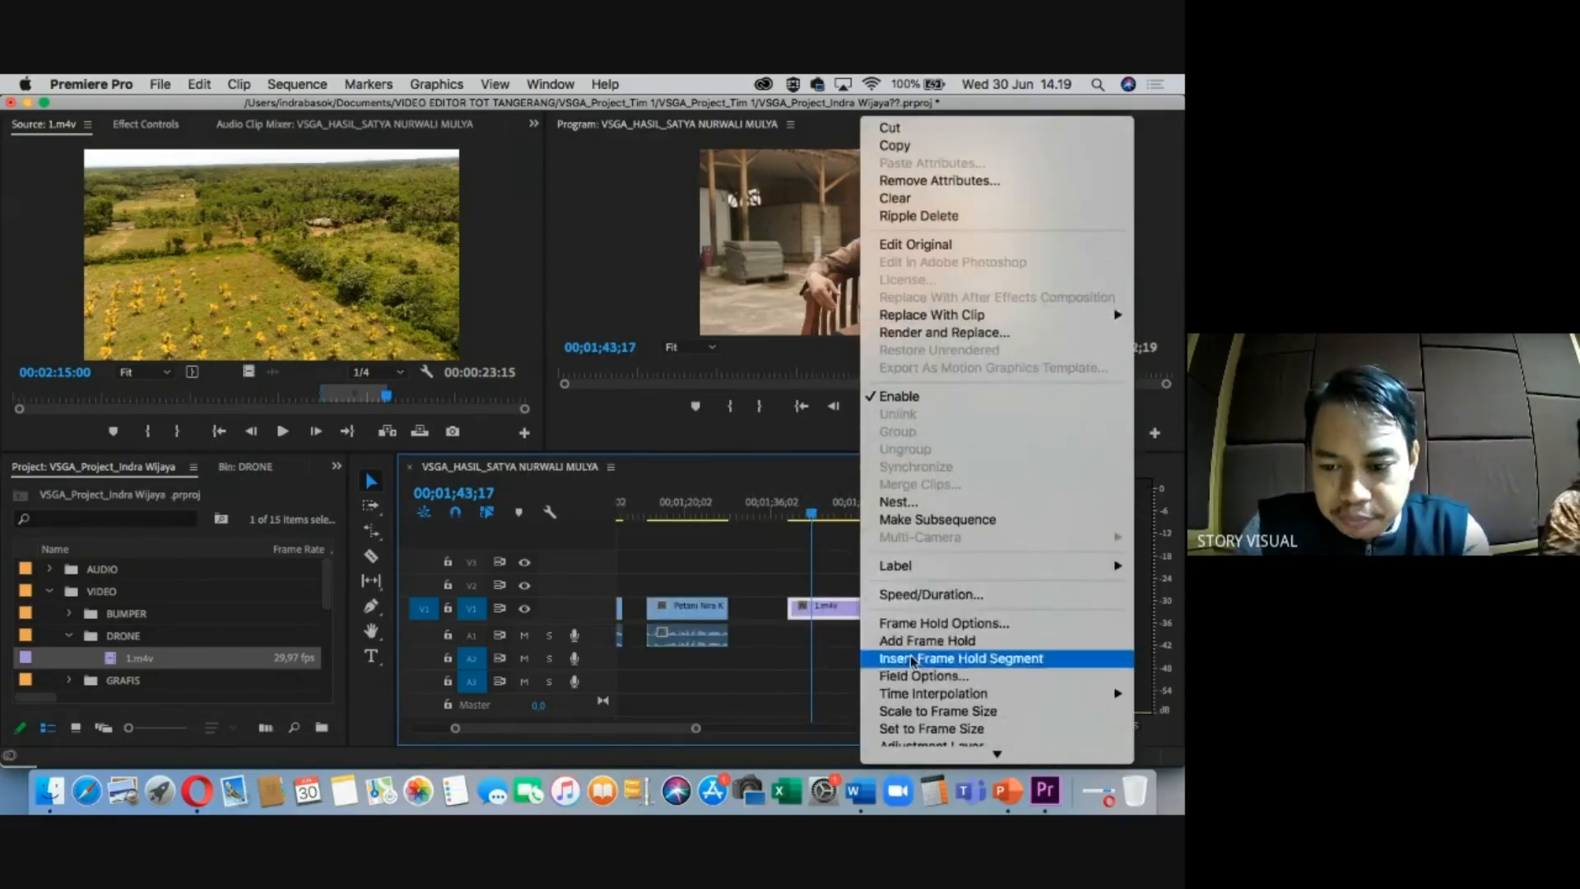
pyautogui.click(916, 595)
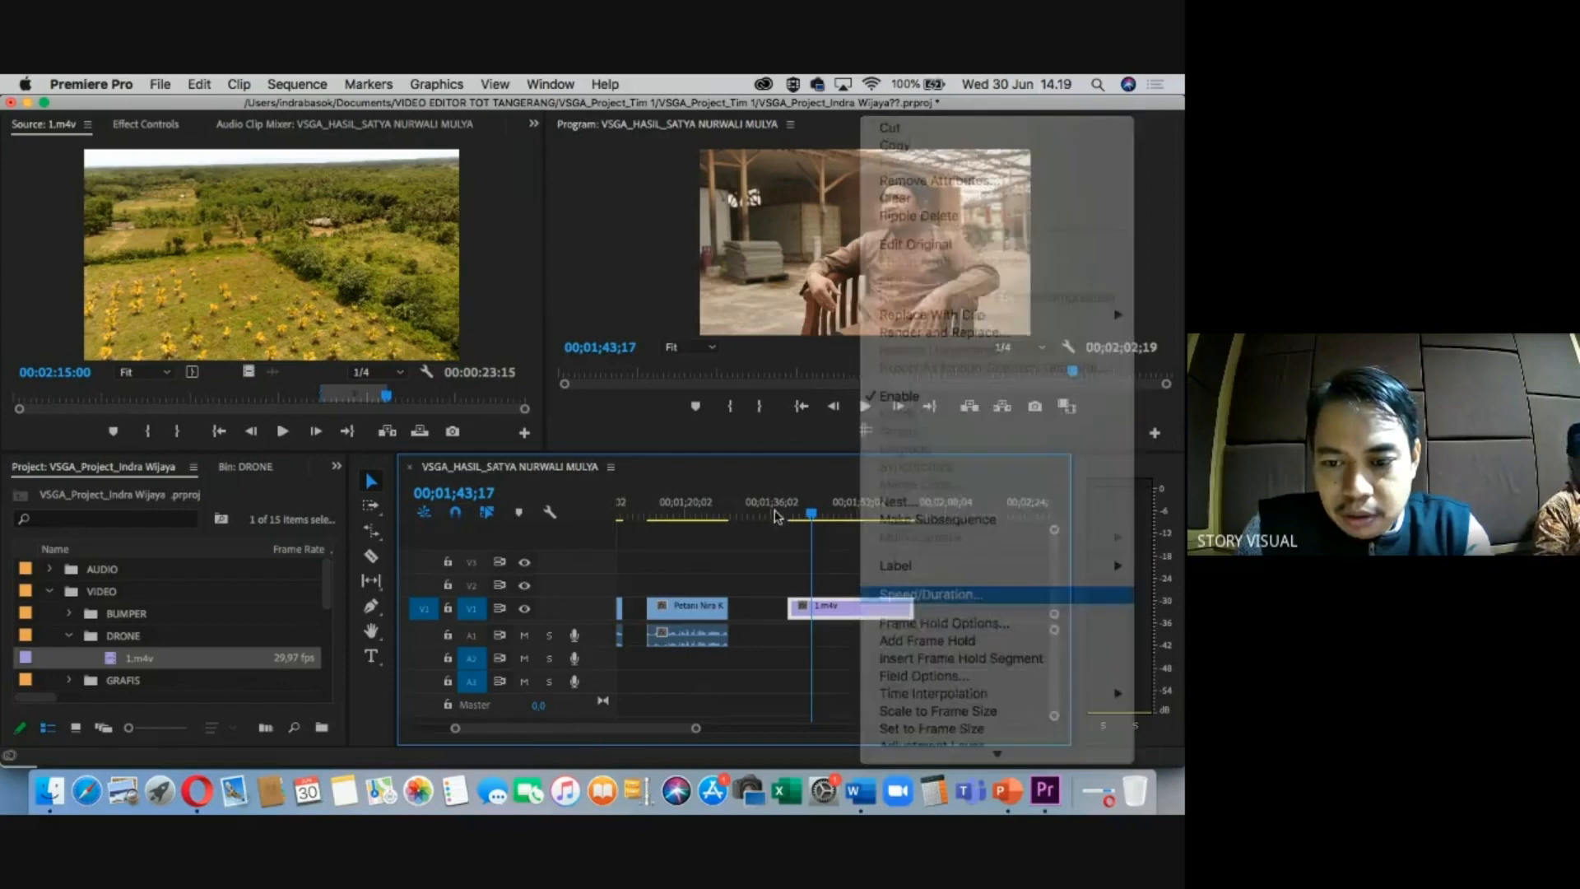
pyautogui.click(642, 534)
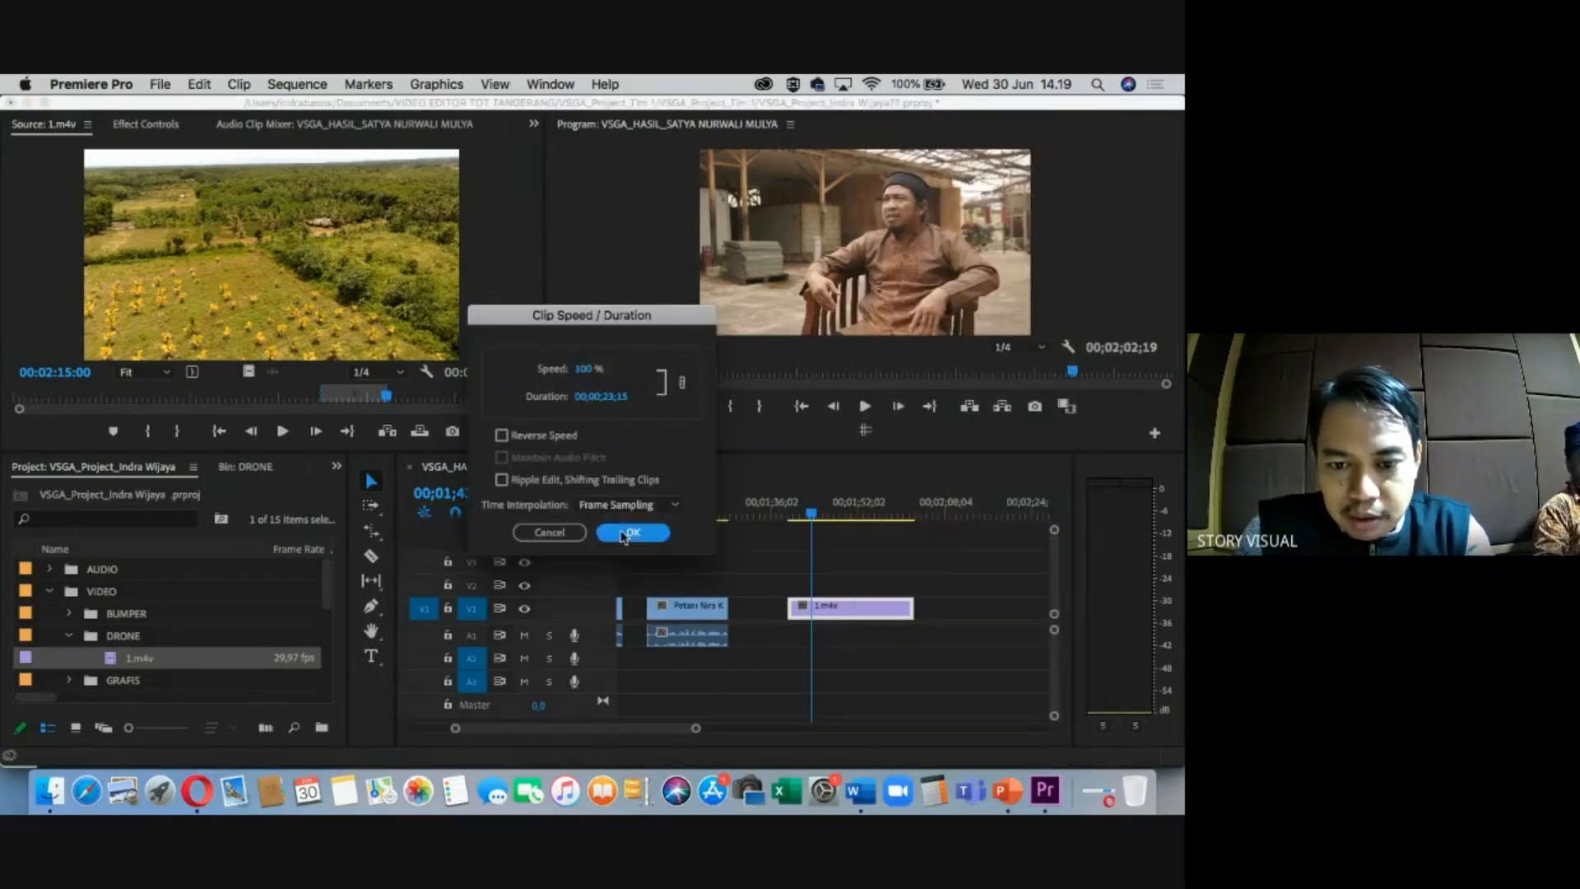
# Enlarge the timeline and trim the drone clip's end shorter.
pyautogui.click(897, 512)
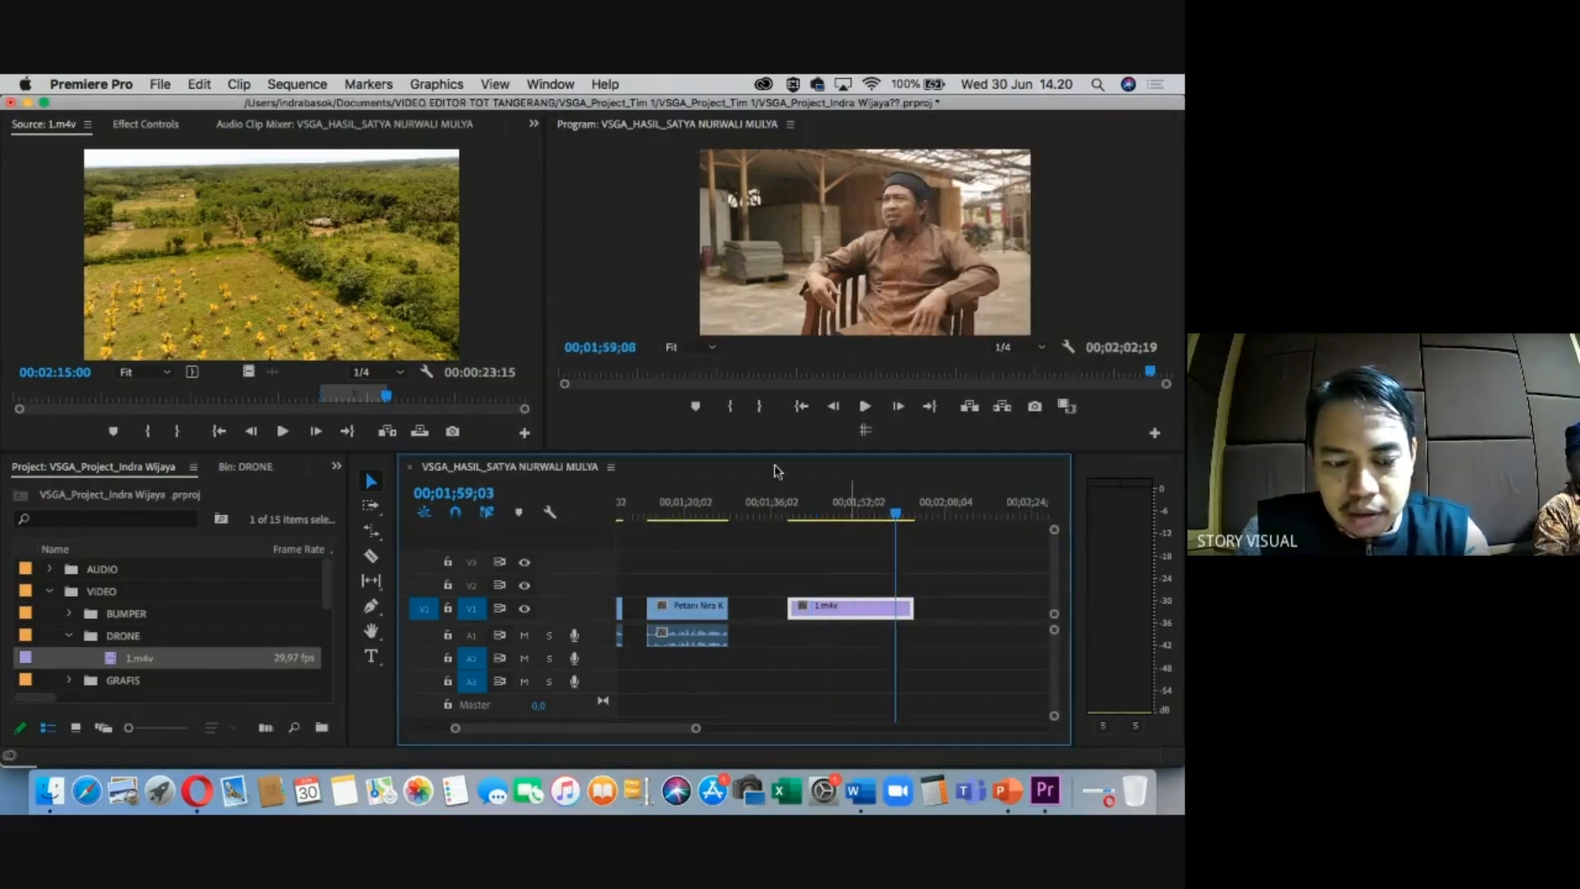
pyautogui.press('`')
pyautogui.moveTo(722, 436); pyautogui.dragTo(623, 432)
# Fine-tune the drone clip's end point and move it earlier, nearer the interview clip.
pyautogui.press('=')
pyautogui.press('=')
pyautogui.press('=')
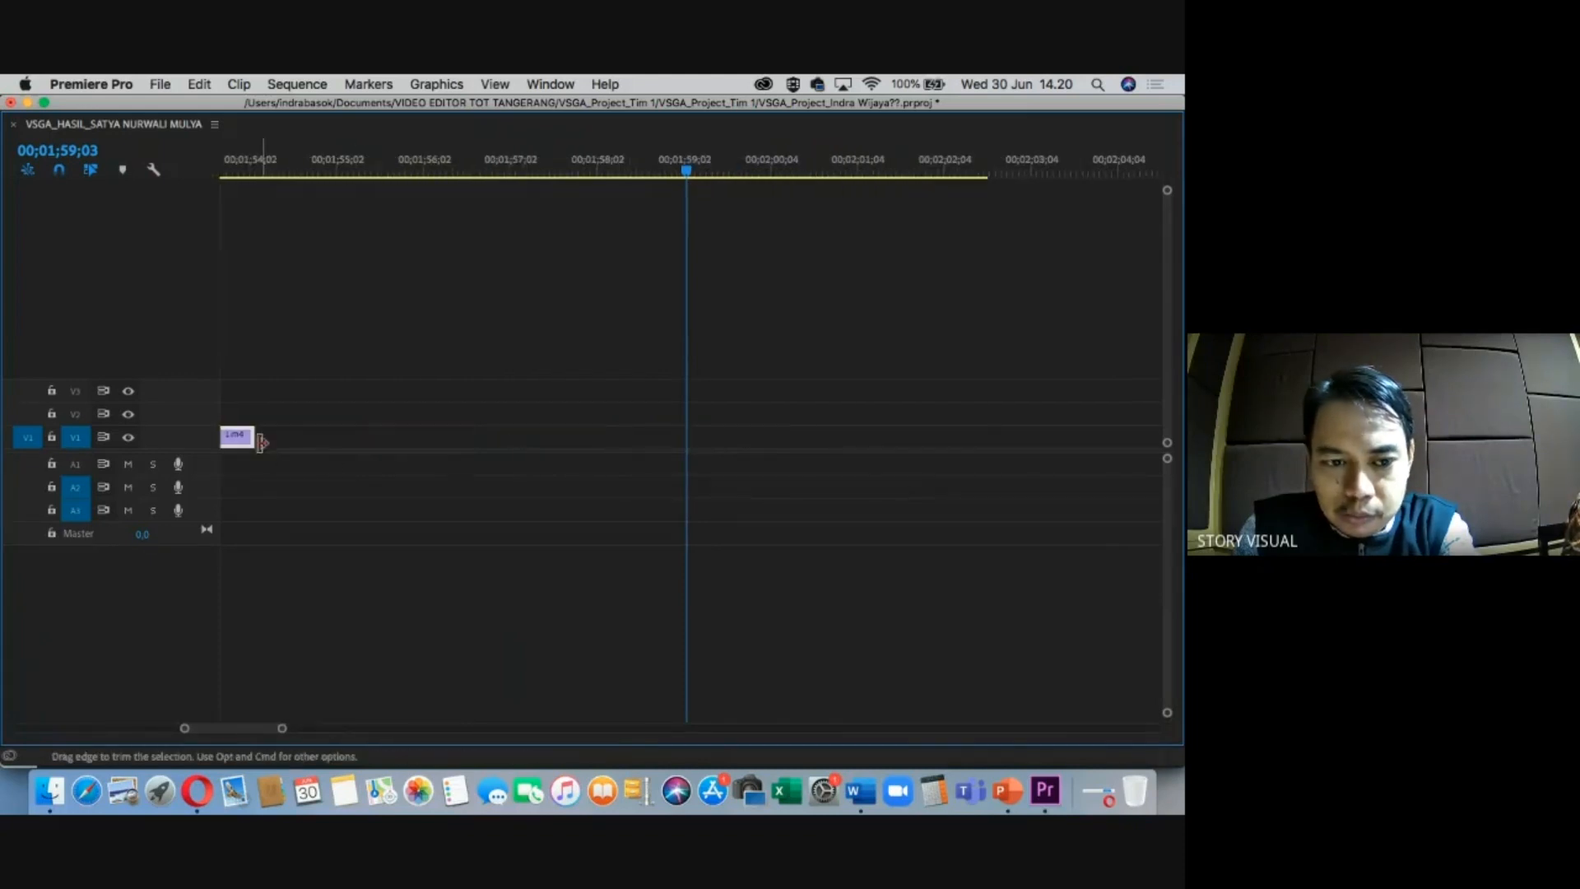
pyautogui.moveTo(260, 438); pyautogui.dragTo(257, 437)
pyautogui.press('-')
pyautogui.press('-')
pyautogui.press('-')
pyautogui.click(536, 171)
pyautogui.moveTo(518, 438); pyautogui.dragTo(435, 448)
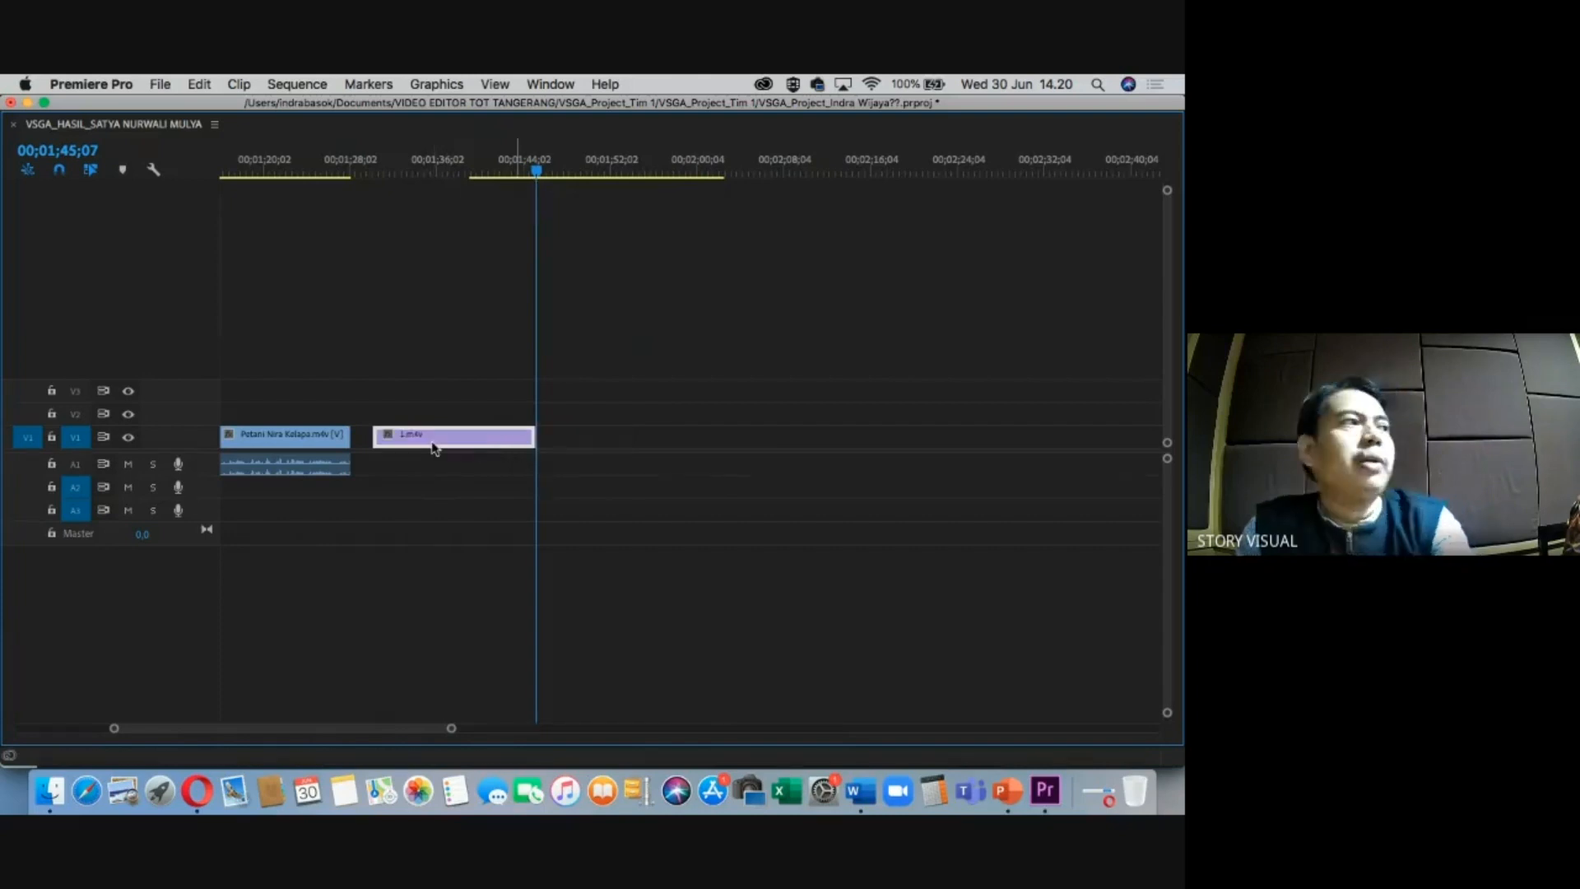
pyautogui.click(499, 171)
pyautogui.moveTo(507, 170); pyautogui.dragTo(517, 171)
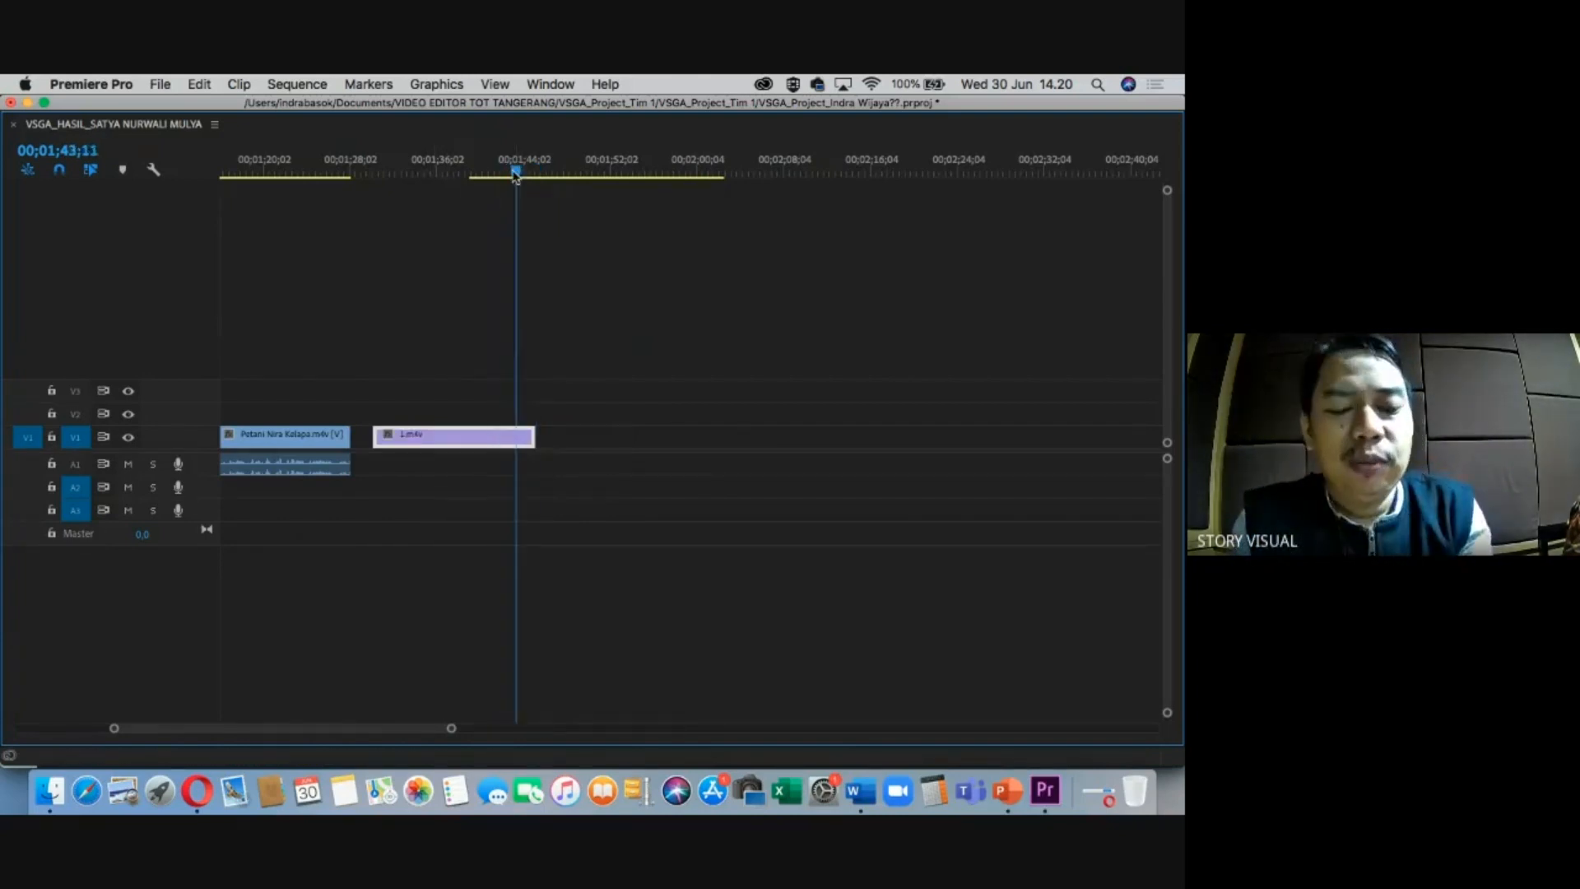
# Place the VIDEO BUMPER KOMINFO clip from the BUMPER bin on V1 right after the drone clip.
pyautogui.press('`')
pyautogui.click(70, 614)
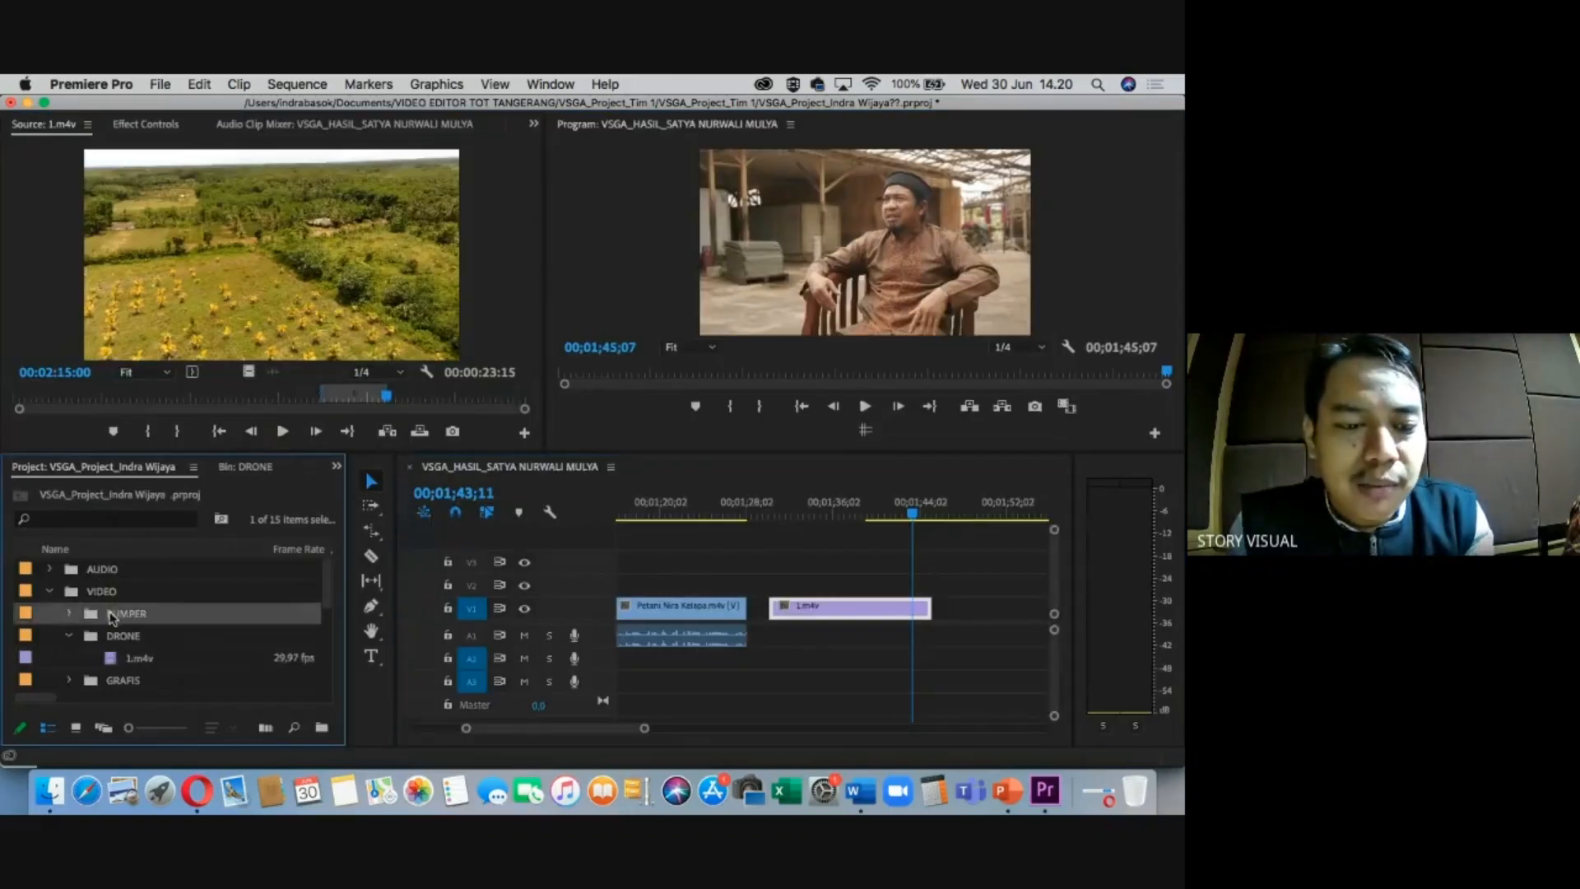
pyautogui.moveTo(108, 641); pyautogui.dragTo(938, 609)
pyautogui.click(941, 504)
pyautogui.moveTo(942, 502); pyautogui.dragTo(977, 507)
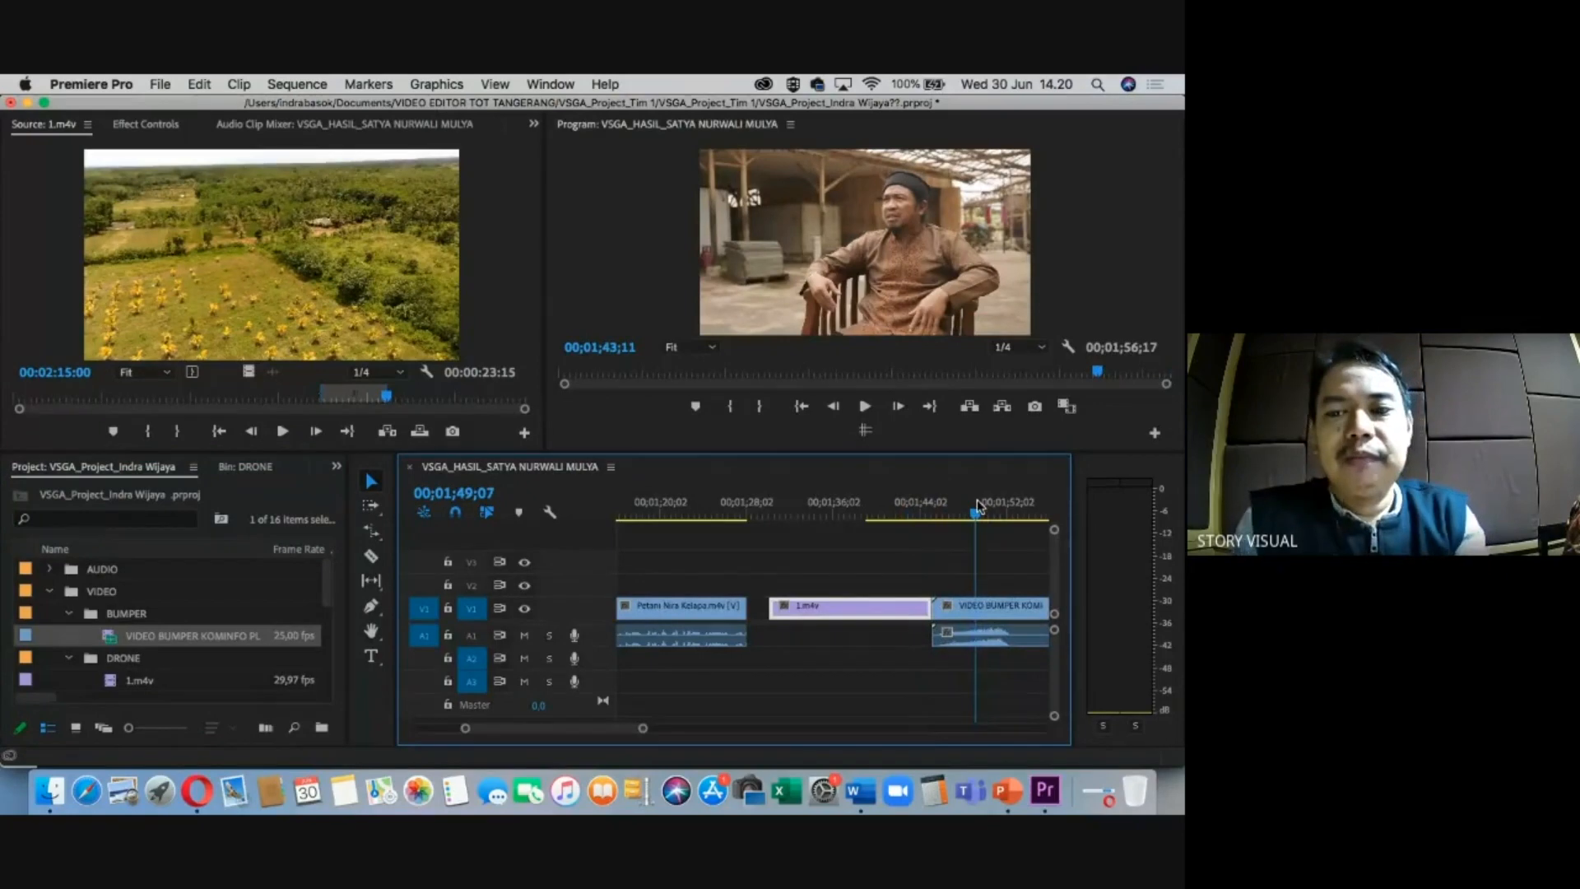
# Return the playhead to about 15 seconds into the sequence and bring up the Word cue sheet.
pyautogui.press('-')
pyautogui.press('-')
pyautogui.moveTo(842, 510); pyautogui.dragTo(579, 505)
pyautogui.press('-')
pyautogui.press('=')
pyautogui.press('=')
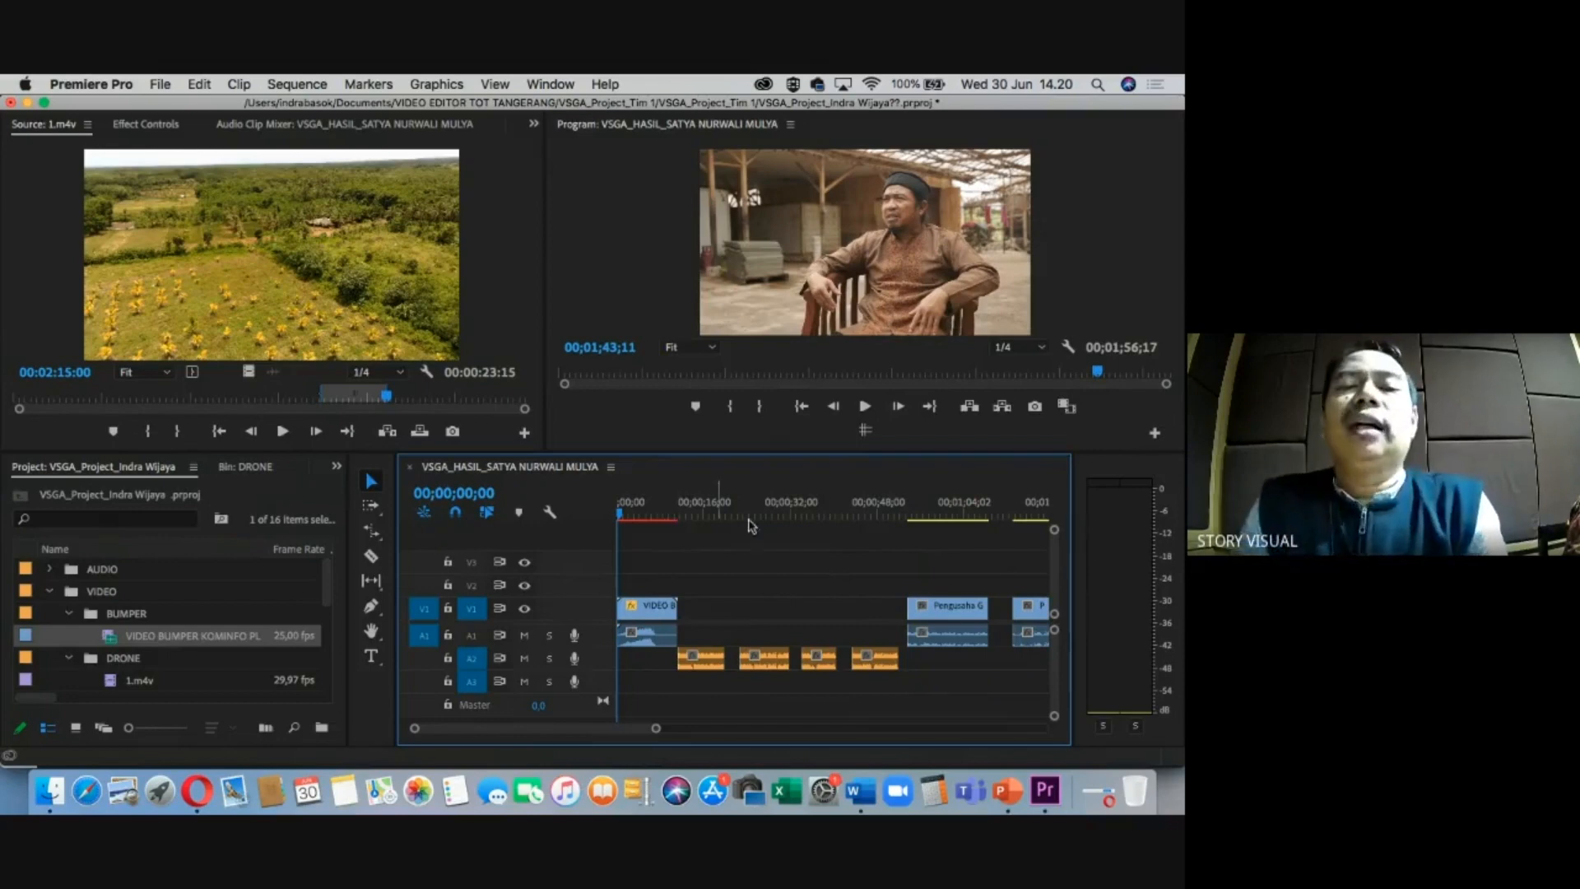
pyautogui.moveTo(700, 506)
pyautogui.mouseDown()
pyautogui.moveTo(716, 500)
pyautogui.moveTo(698, 500)
pyautogui.mouseUp()
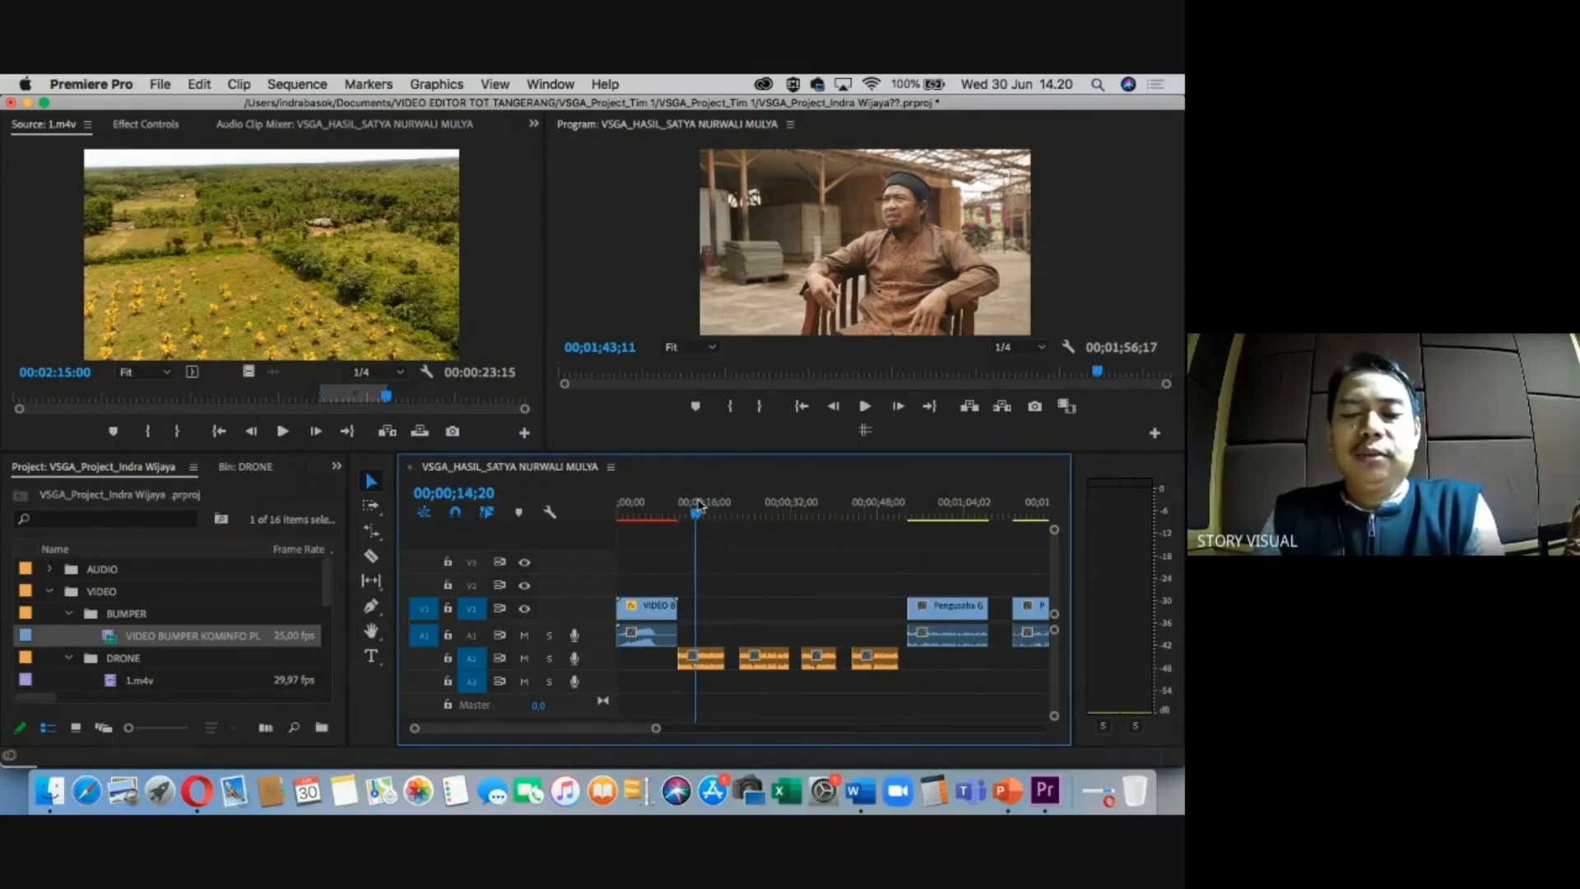
pyautogui.click(859, 791)
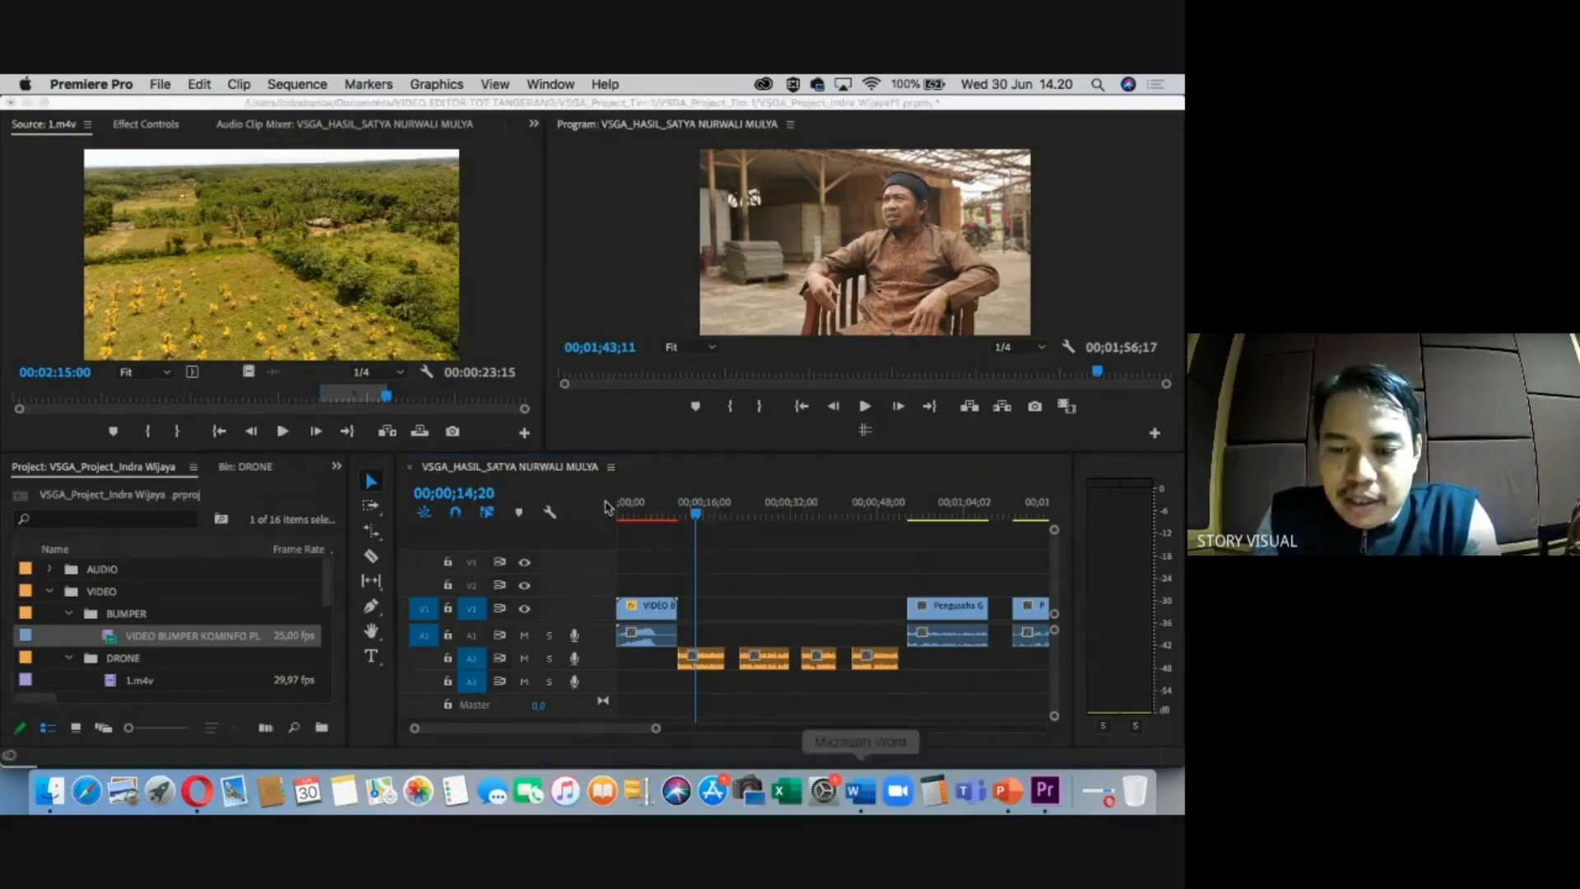
pyautogui.scroll(5, 354, 375)
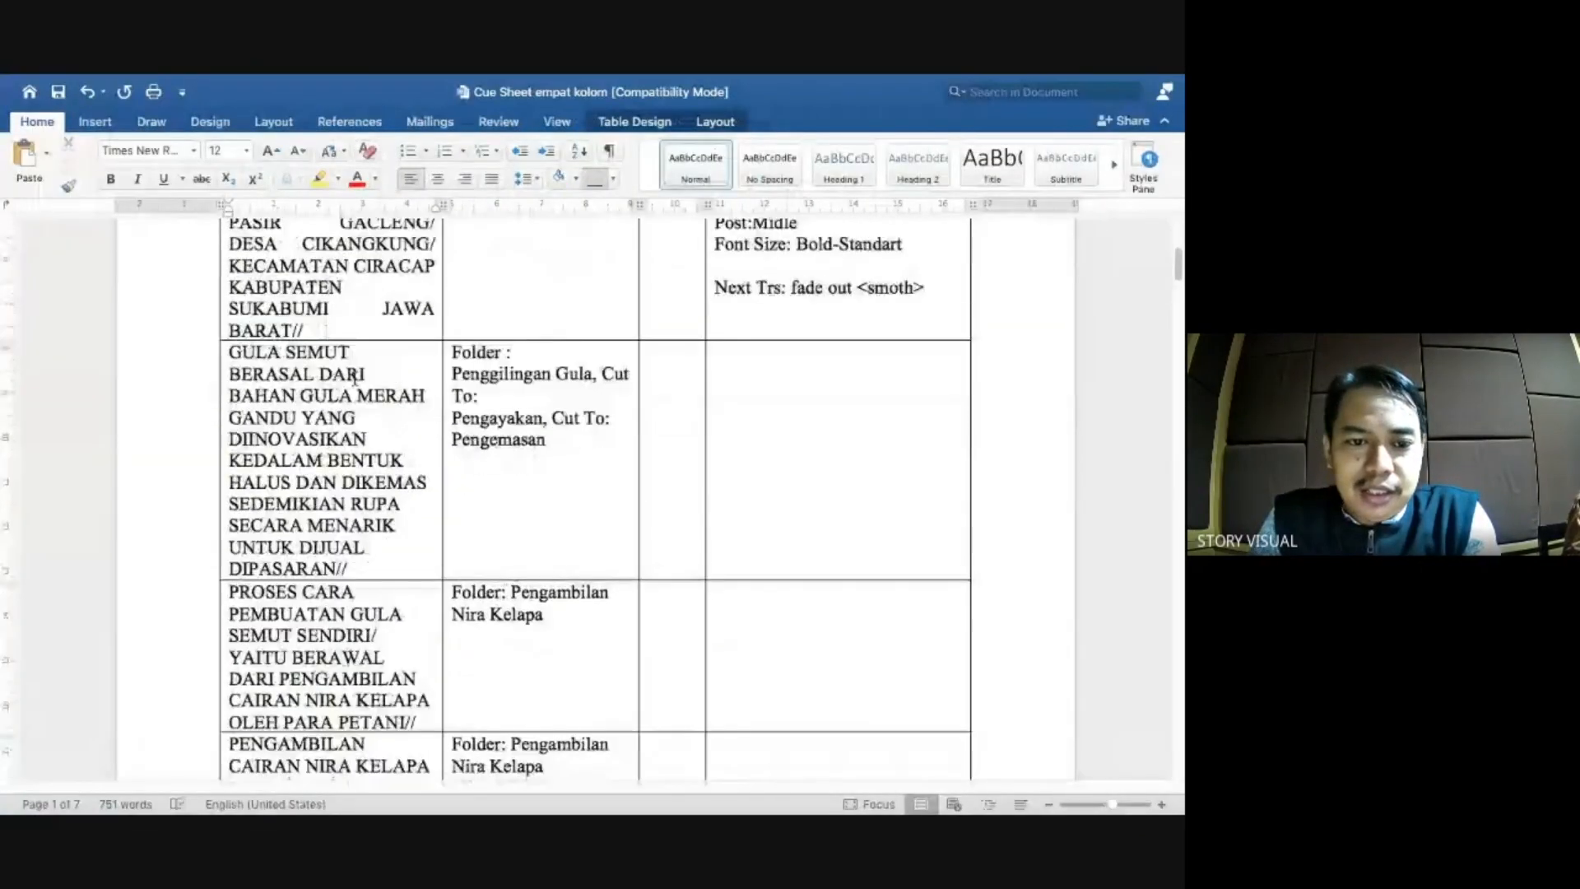
pyautogui.scroll(3, 354, 374)
pyautogui.scroll(-1, 505, 415)
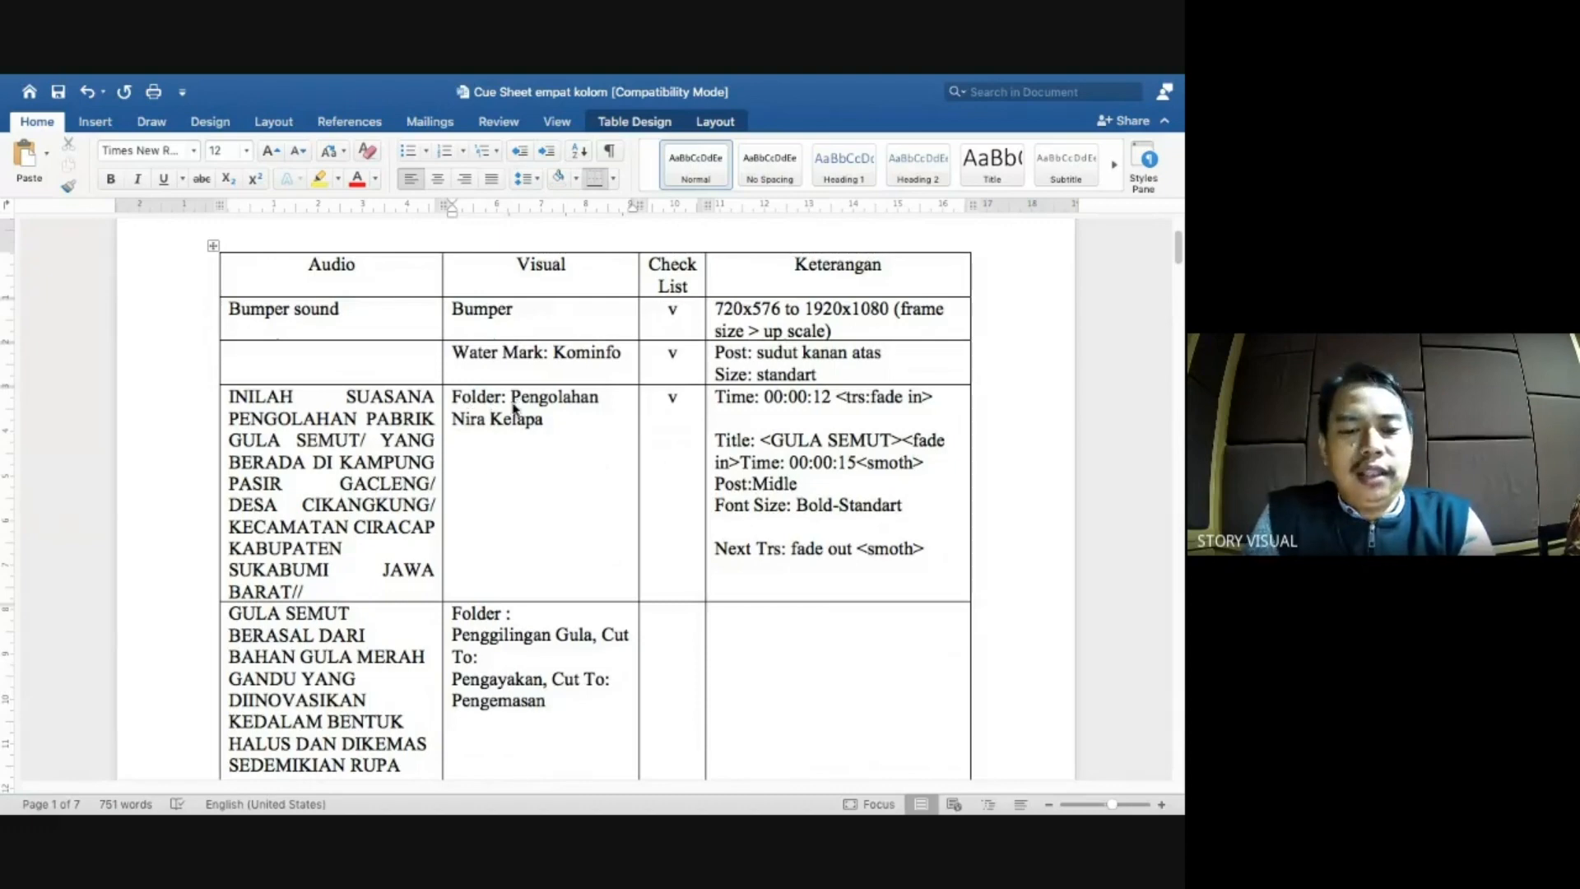
pyautogui.press('super+Tab')
pyautogui.click(69, 614)
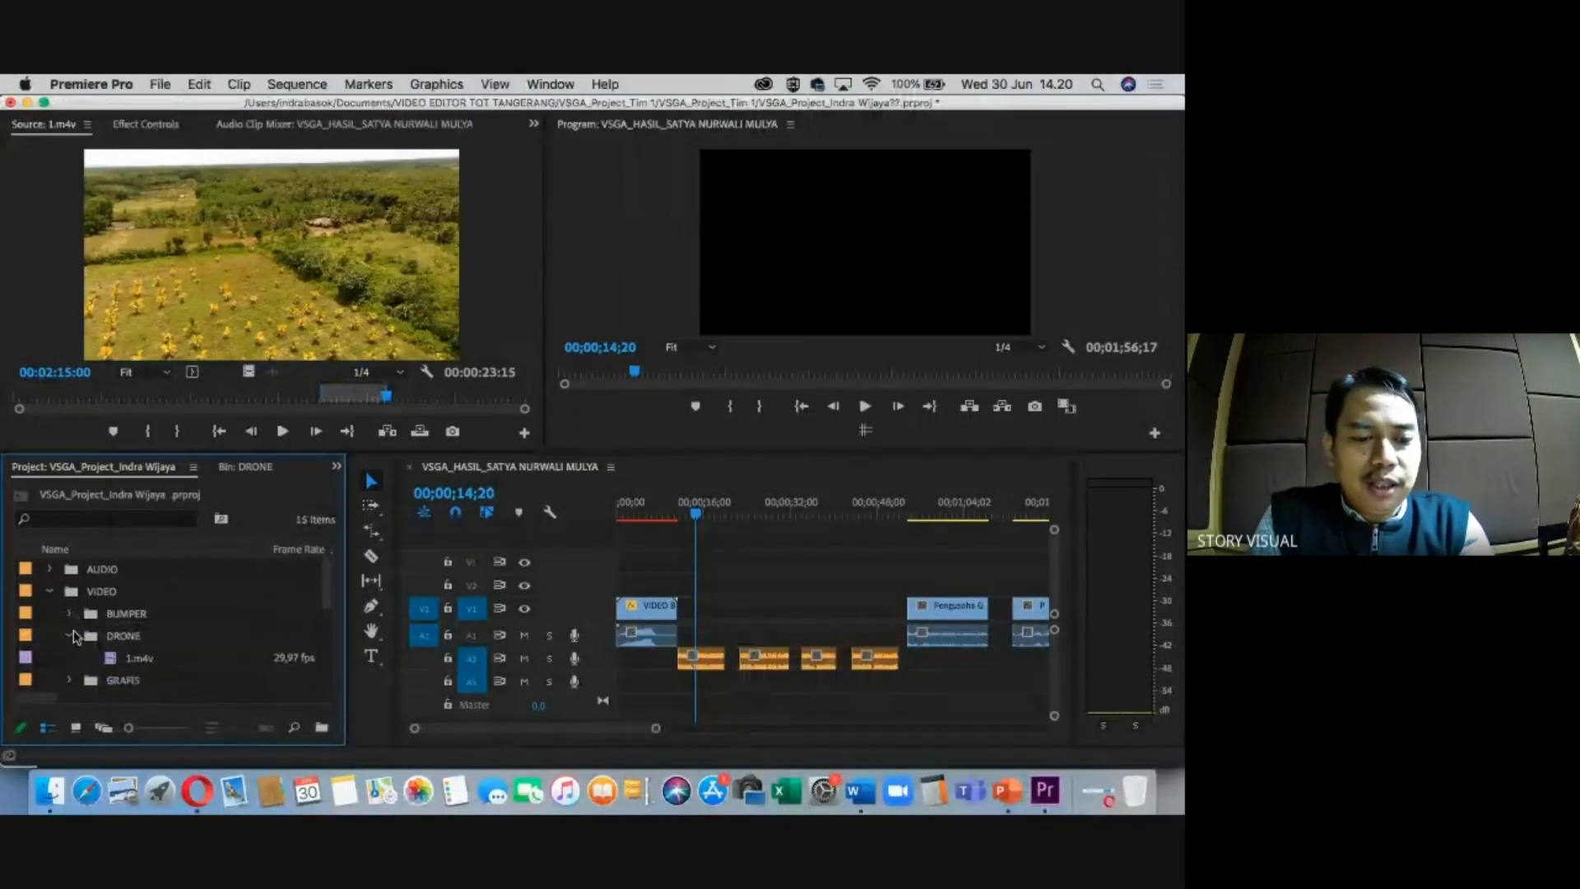
# Open the PENGOLAHAN NIRA KELAPA bin and park the playhead at 00;00;15;16.
pyautogui.click(71, 637)
pyautogui.scroll(-5, 140, 655)
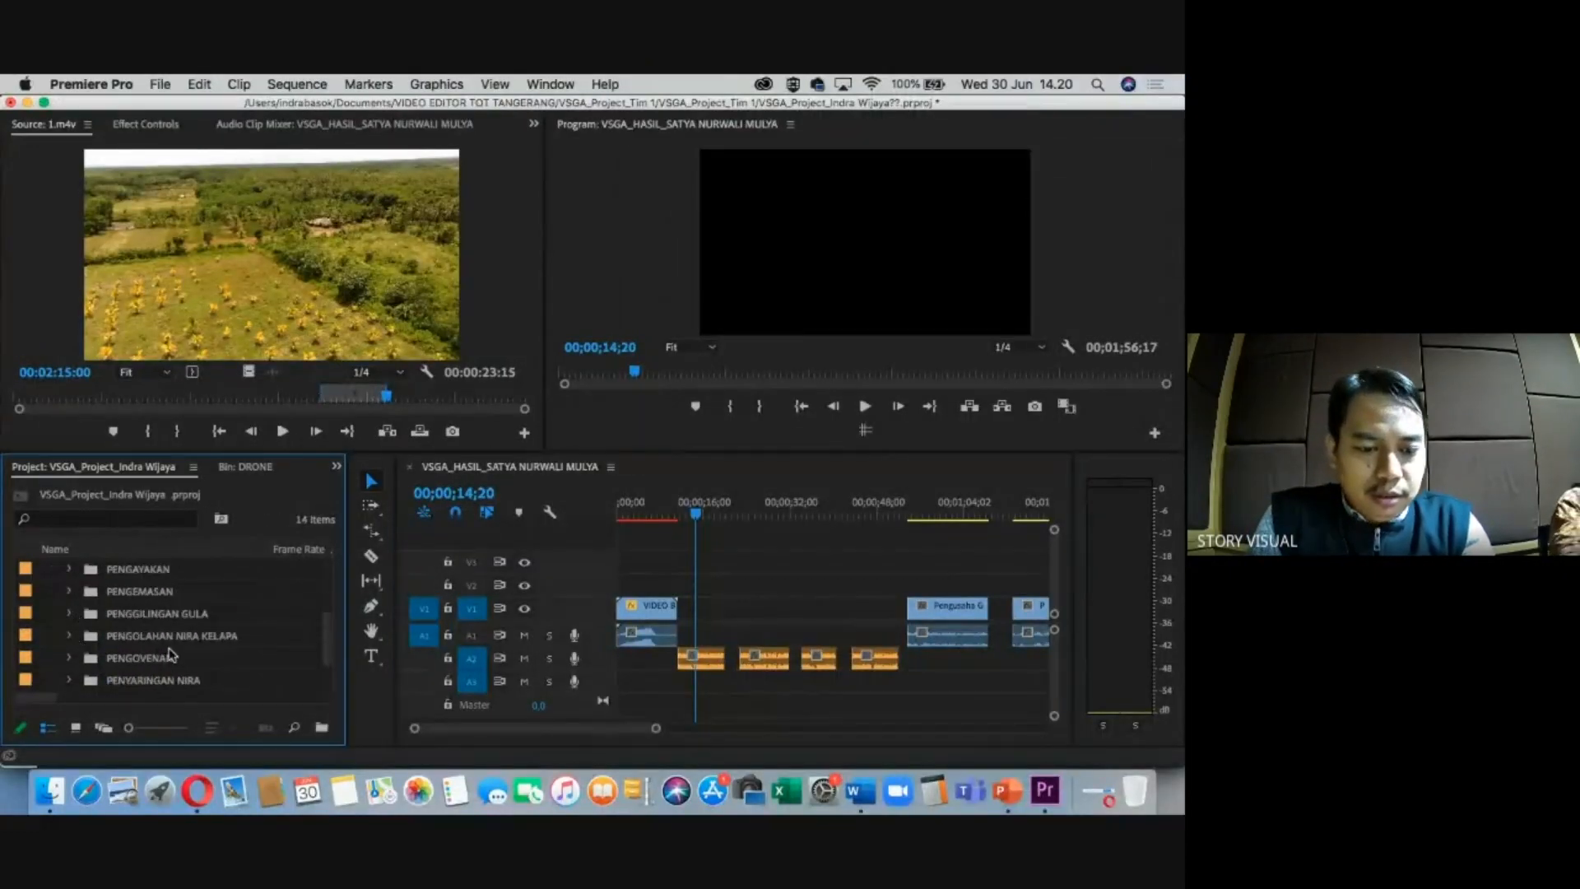
pyautogui.click(165, 636)
pyautogui.click(69, 635)
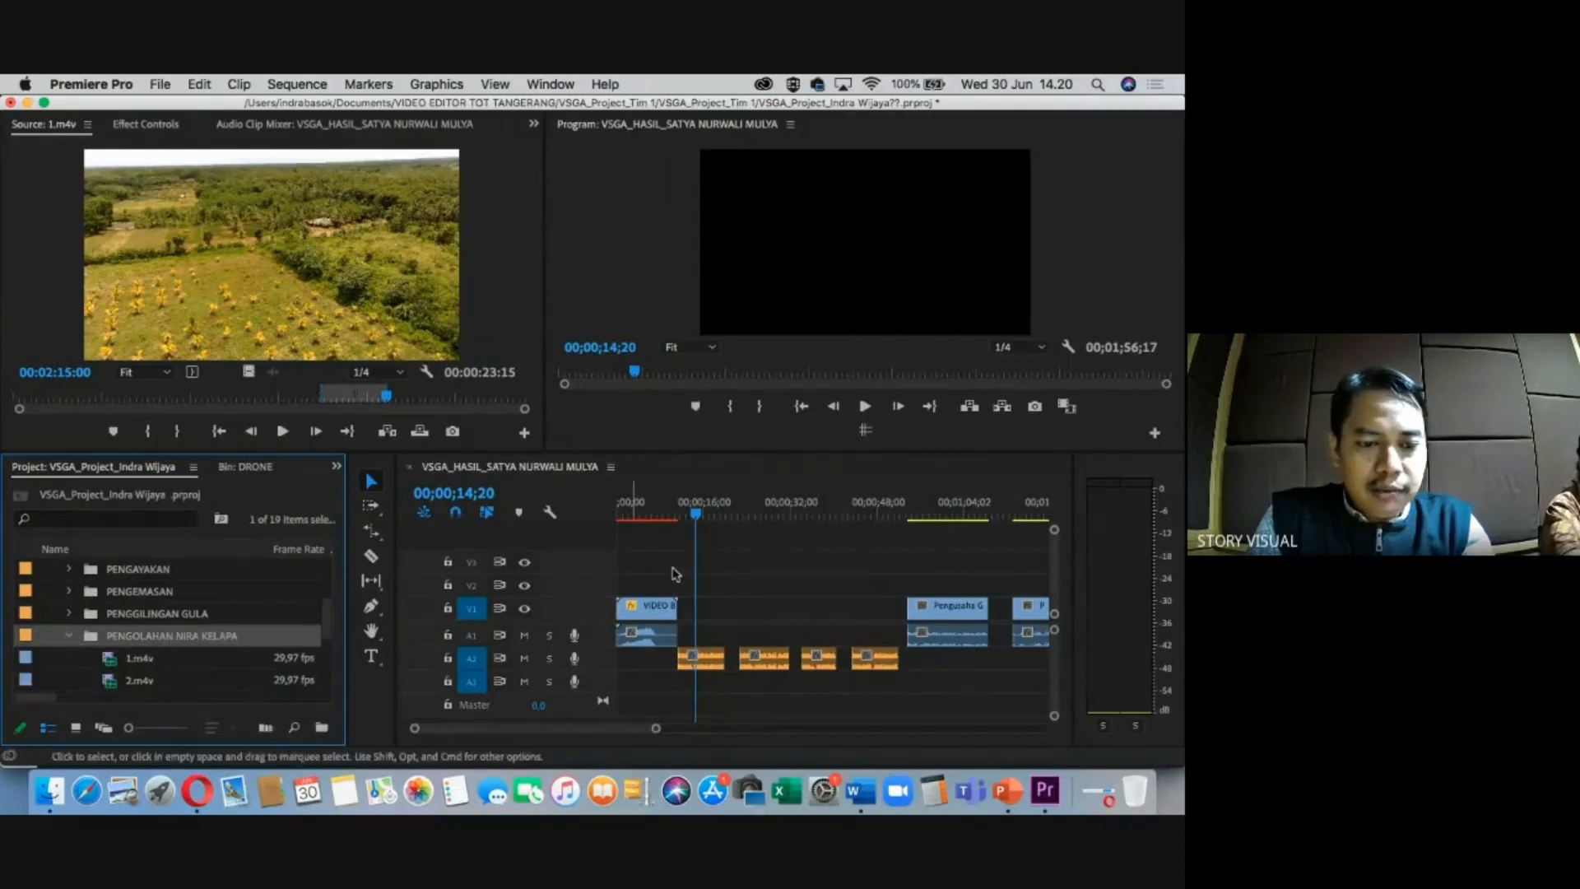
pyautogui.moveTo(697, 517); pyautogui.dragTo(703, 516)
pyautogui.press('=')
pyautogui.press('=')
pyautogui.press('-')
pyautogui.press('-')
pyautogui.press('-')
pyautogui.press('=')
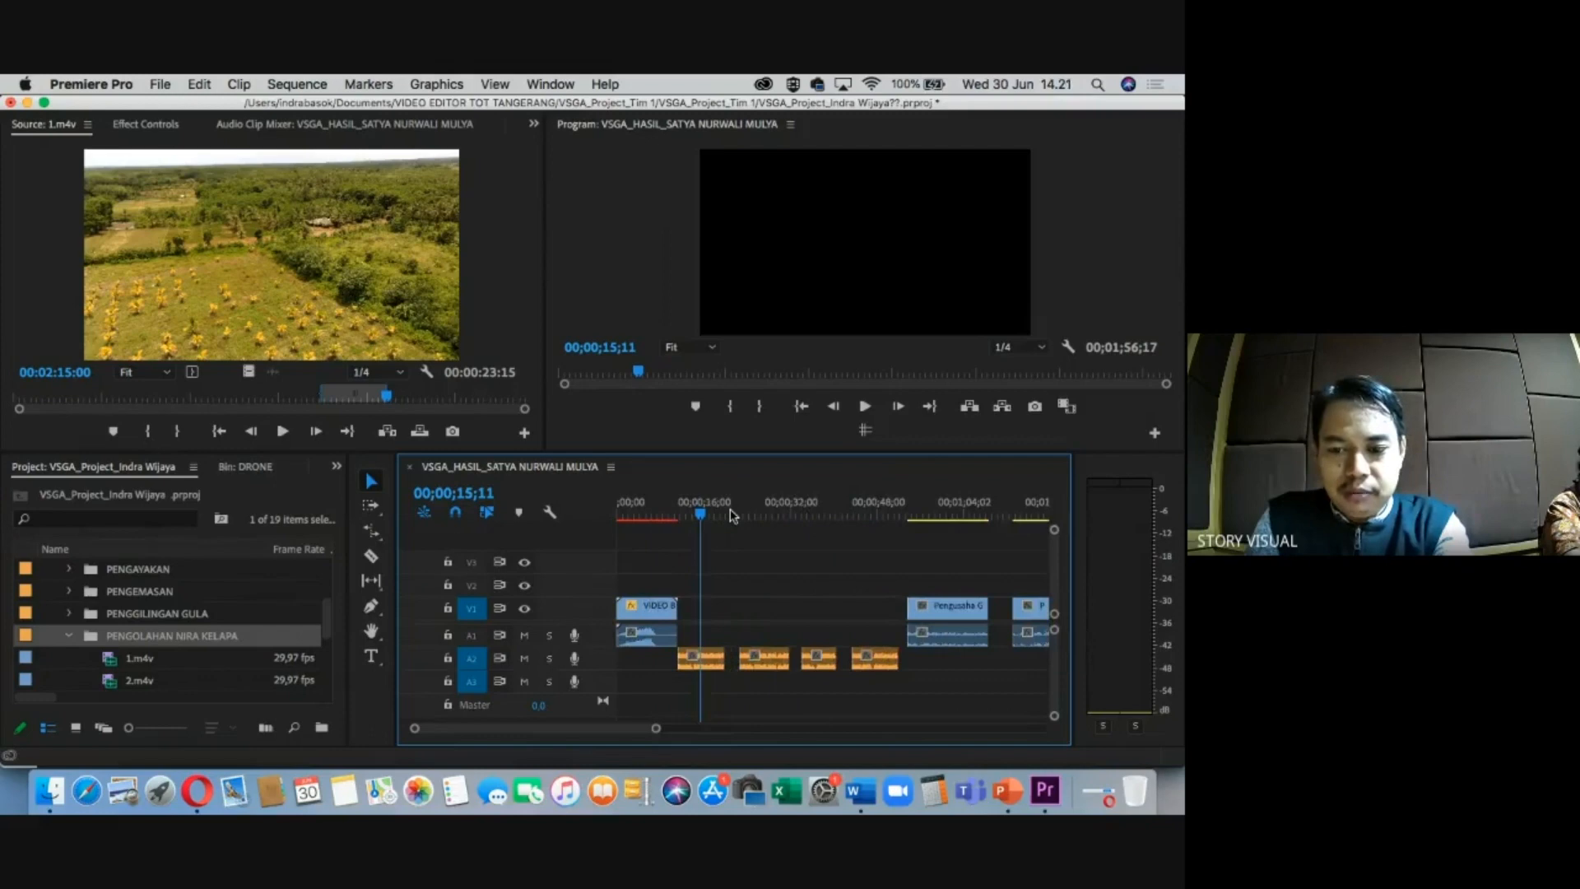
pyautogui.press('=')
pyautogui.moveTo(788, 517)
pyautogui.mouseDown()
pyautogui.moveTo(755, 517)
pyautogui.moveTo(788, 517)
pyautogui.mouseUp()
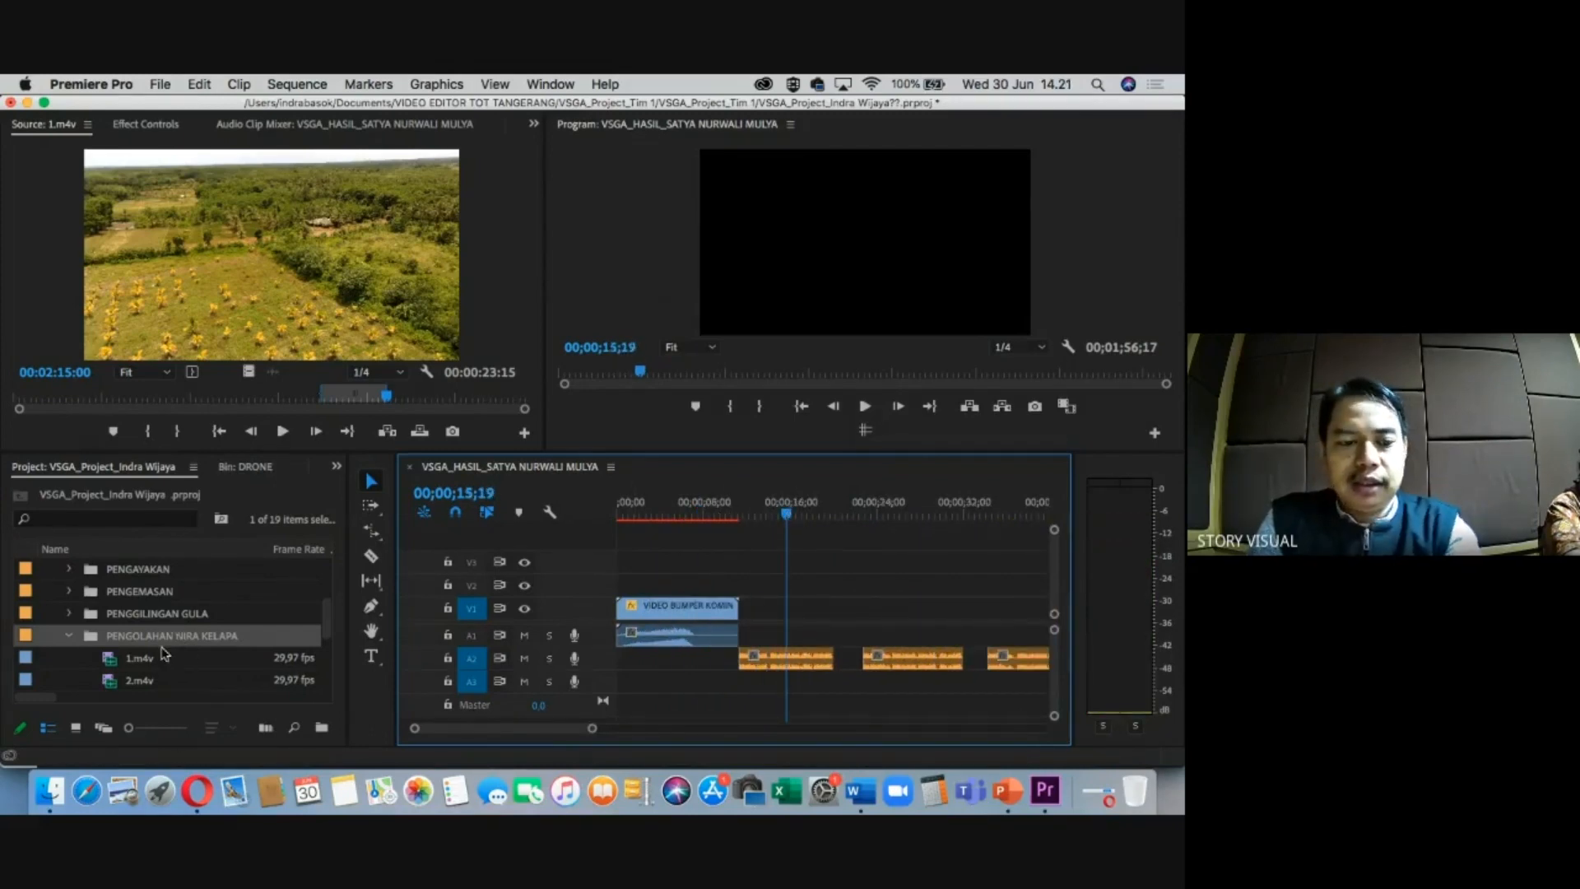
# Mark a roughly 2-second range of 1.m4v and drag it into the sequence after the bumper.
pyautogui.doubleClick(110, 662)
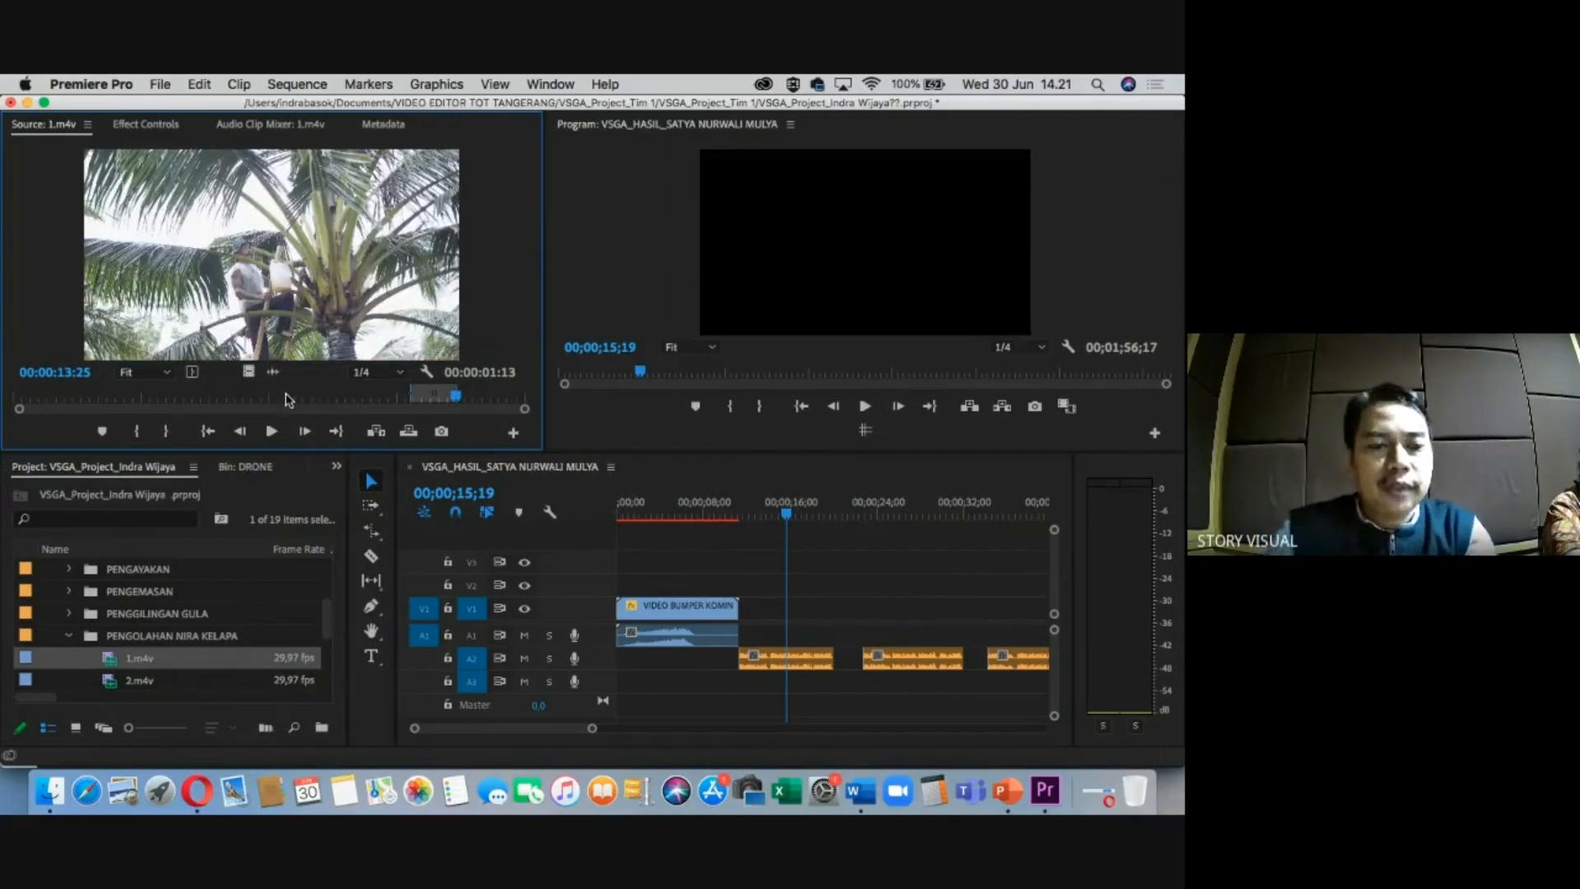
pyautogui.click(83, 396)
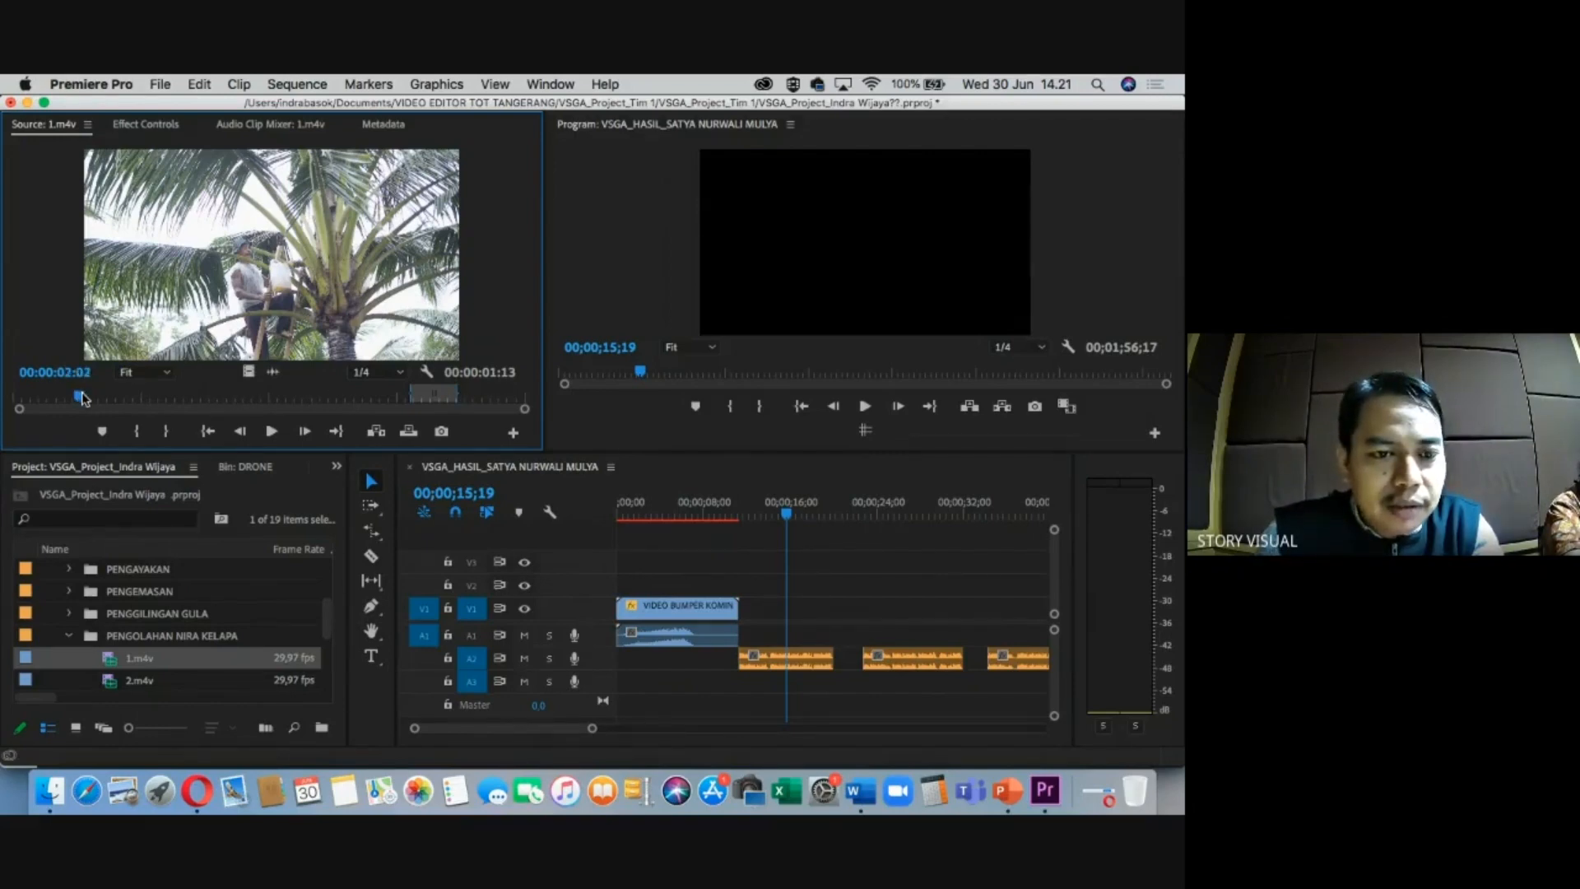
pyautogui.press('i')
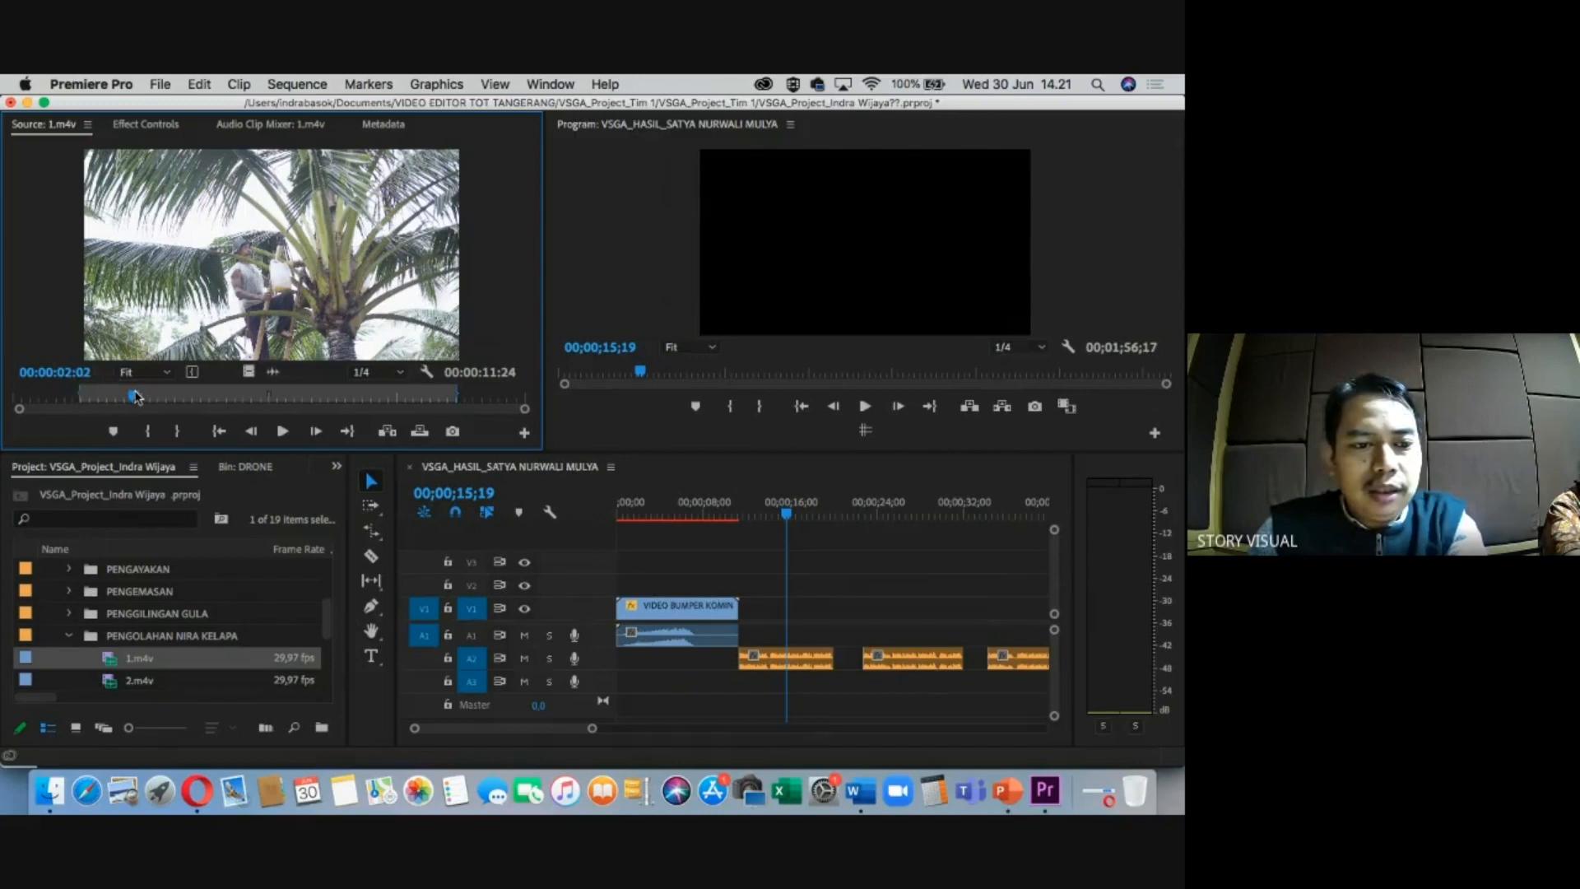
pyautogui.press('o')
pyautogui.moveTo(255, 373); pyautogui.dragTo(745, 617)
pyautogui.click(751, 511)
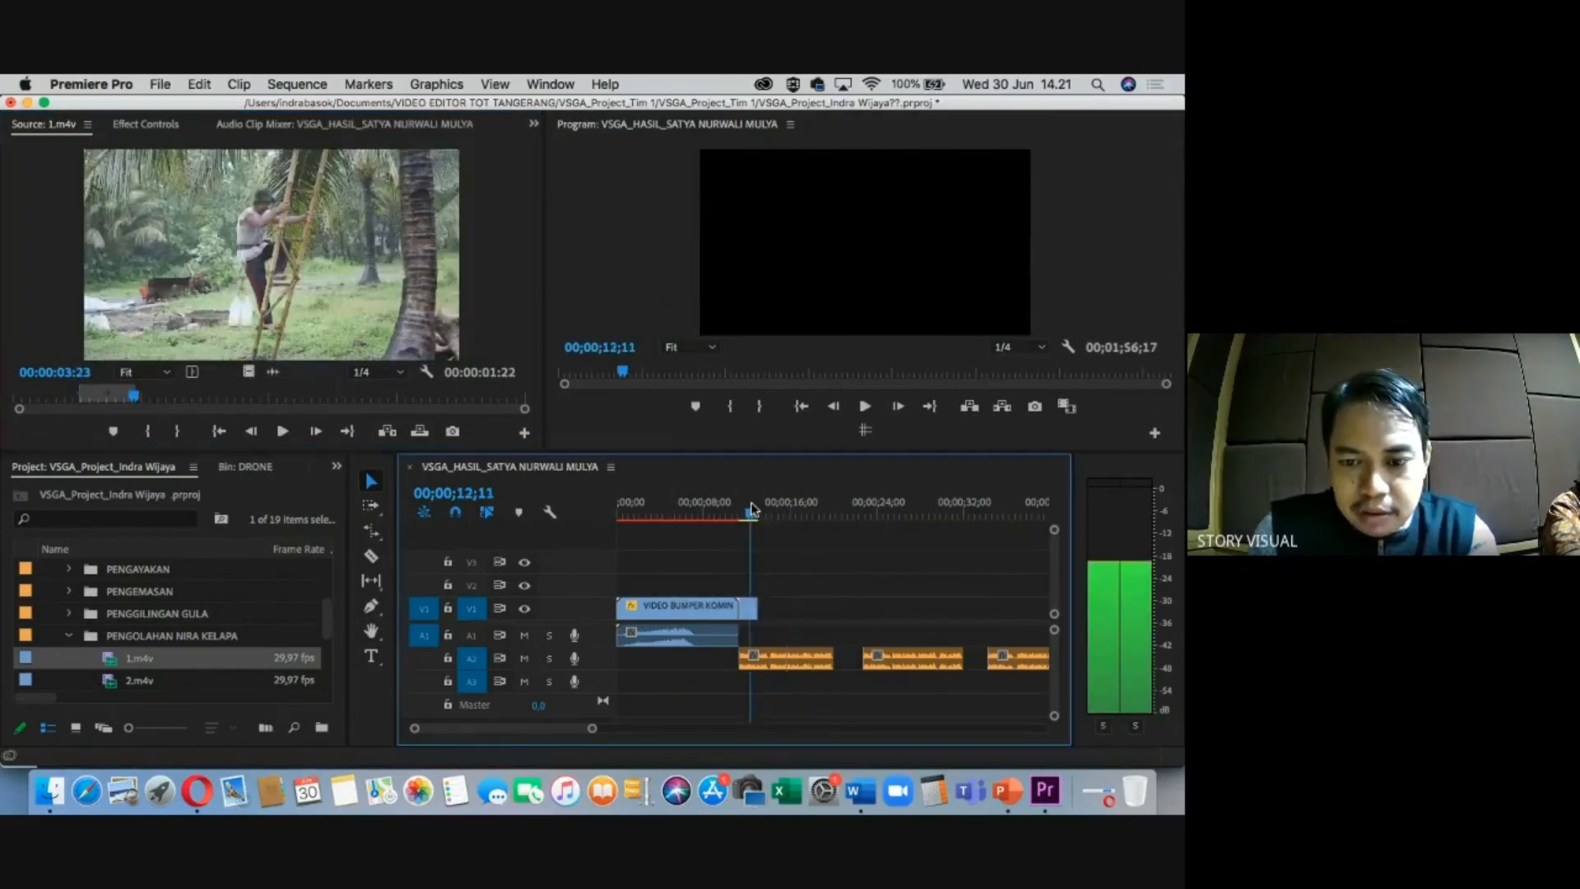
# Check the 1.m4v clip's Speed/Duration, leaving speed unchanged.
pyautogui.press('=')
pyautogui.press('=')
pyautogui.click(822, 613)
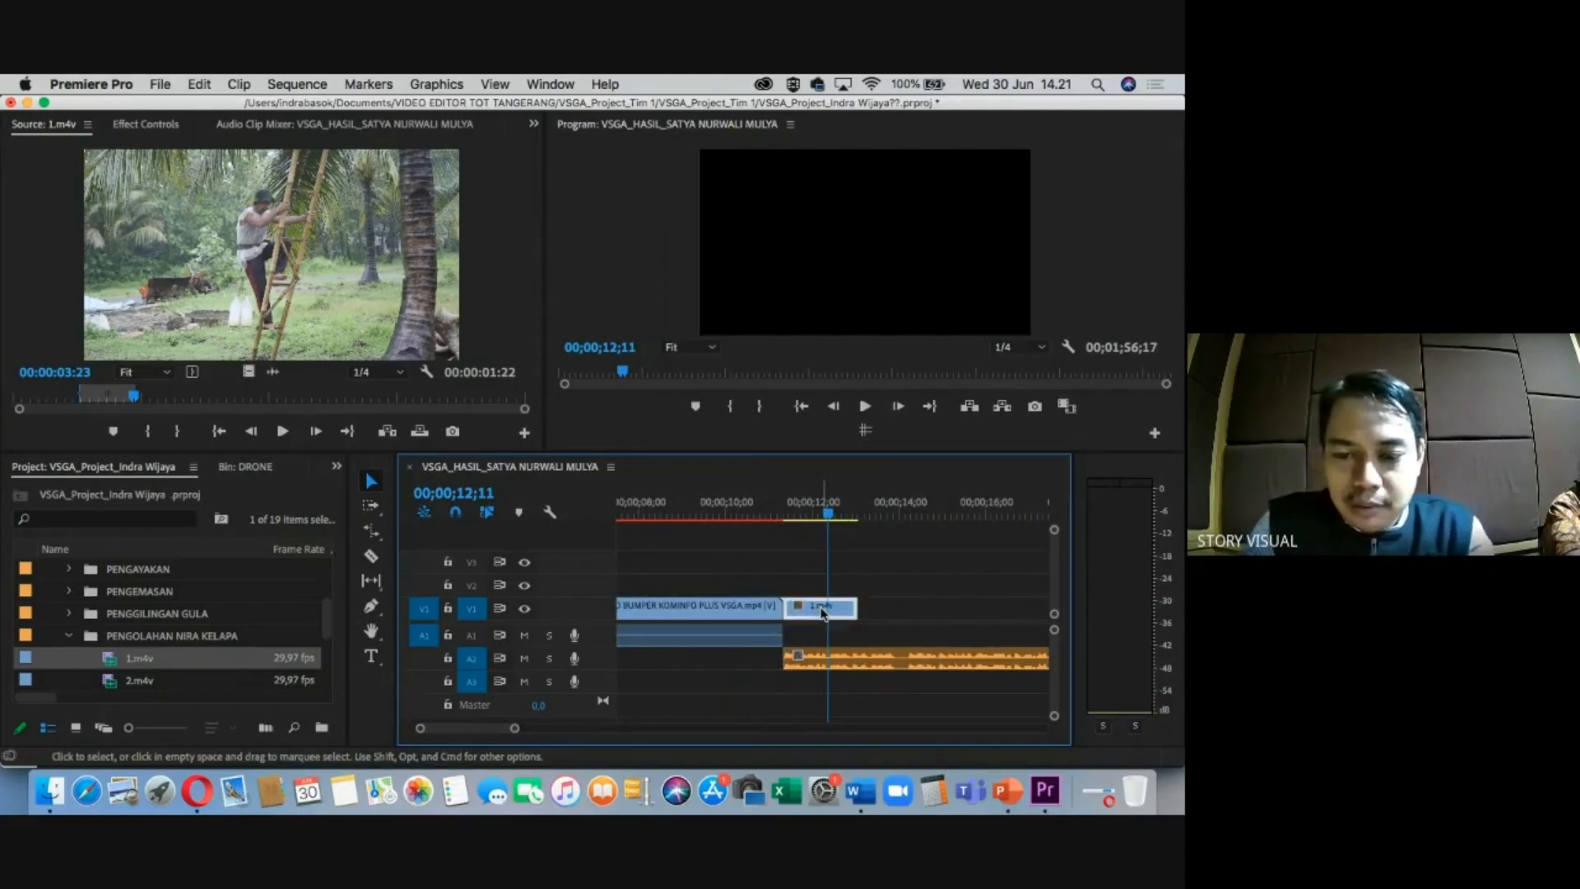
pyautogui.rightClick(822, 613)
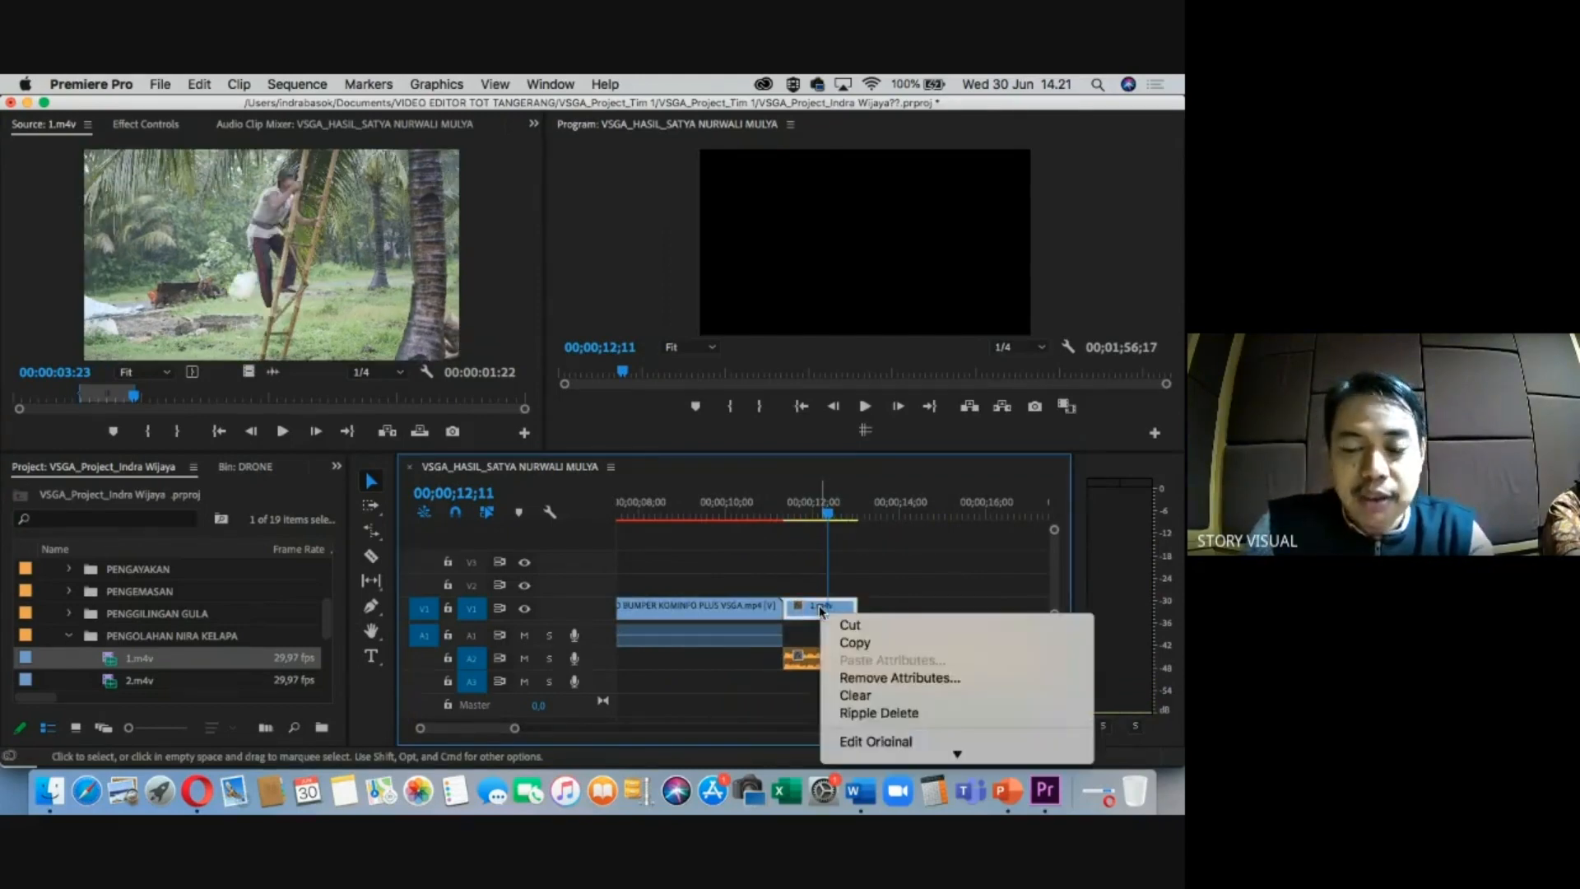
pyautogui.moveTo(883, 757)
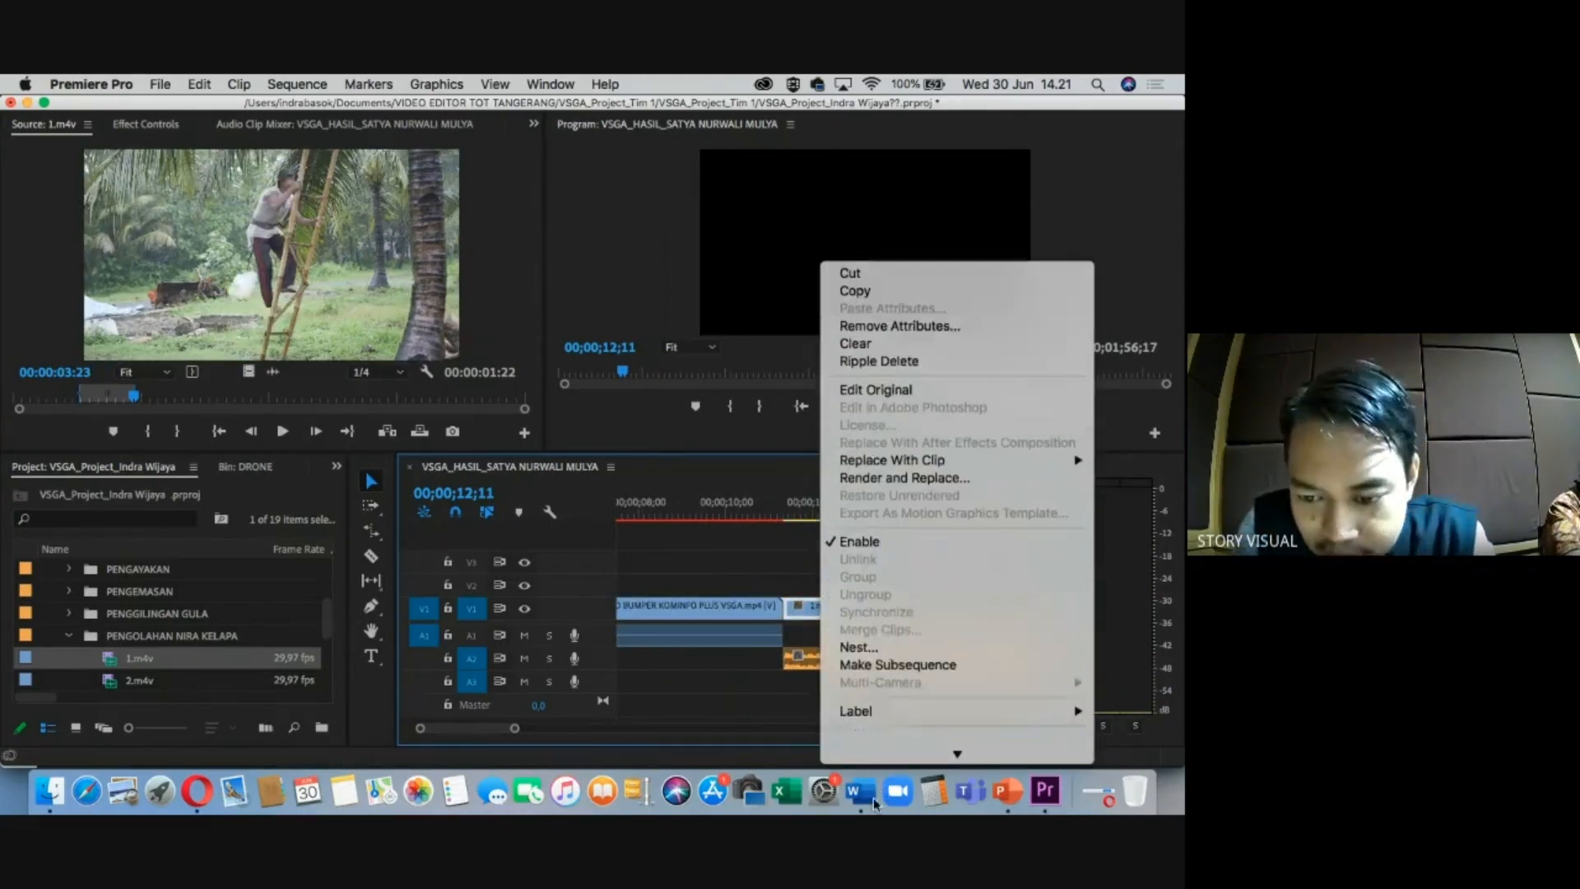
pyautogui.click(892, 619)
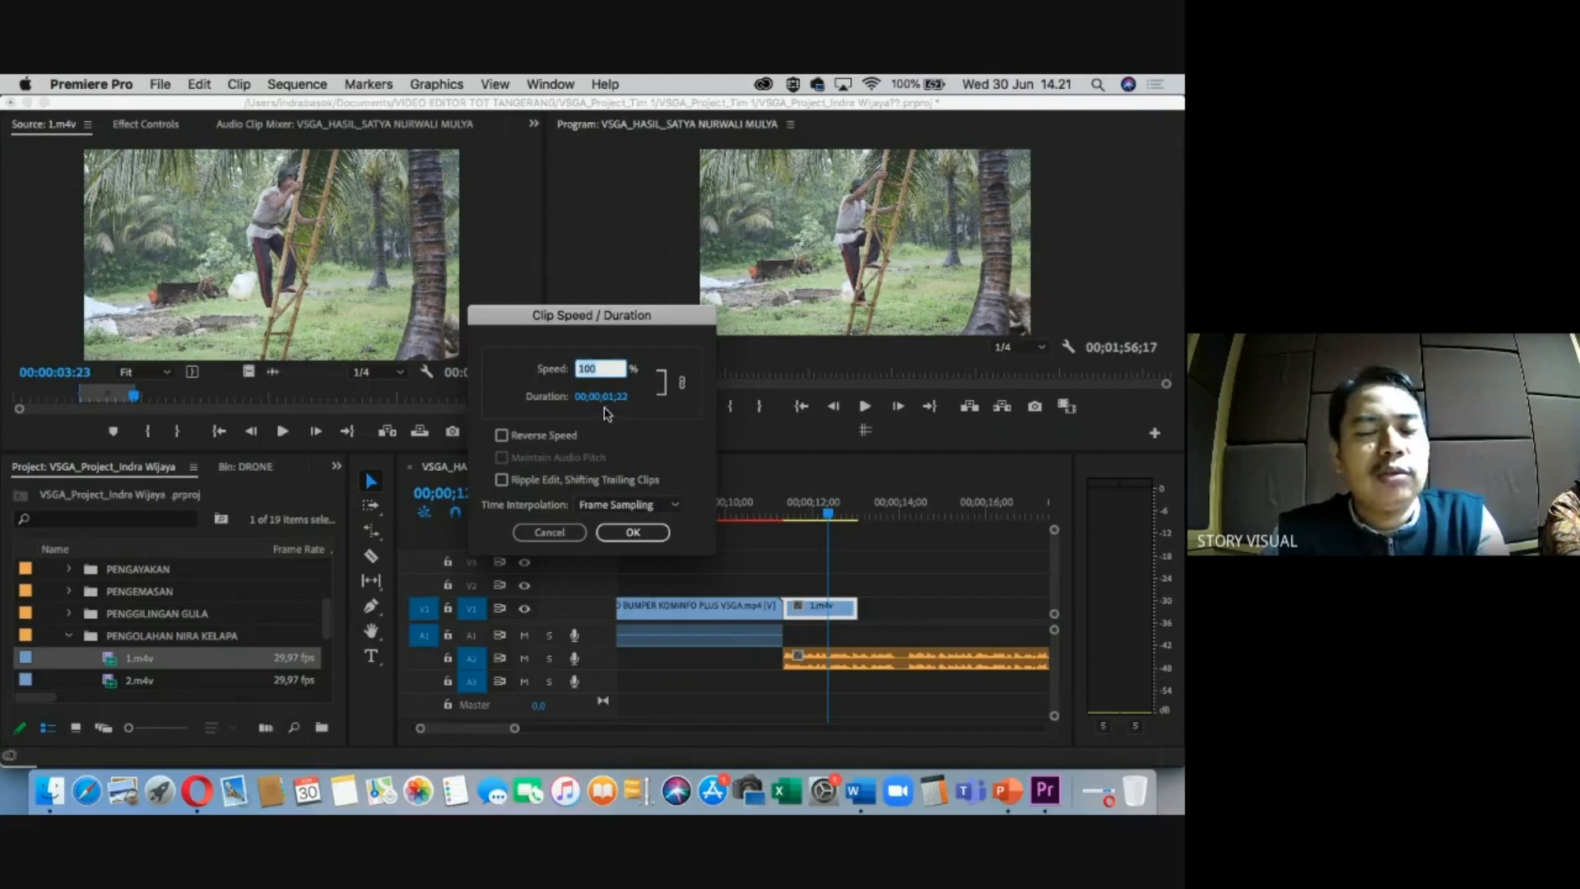
pyautogui.click(629, 533)
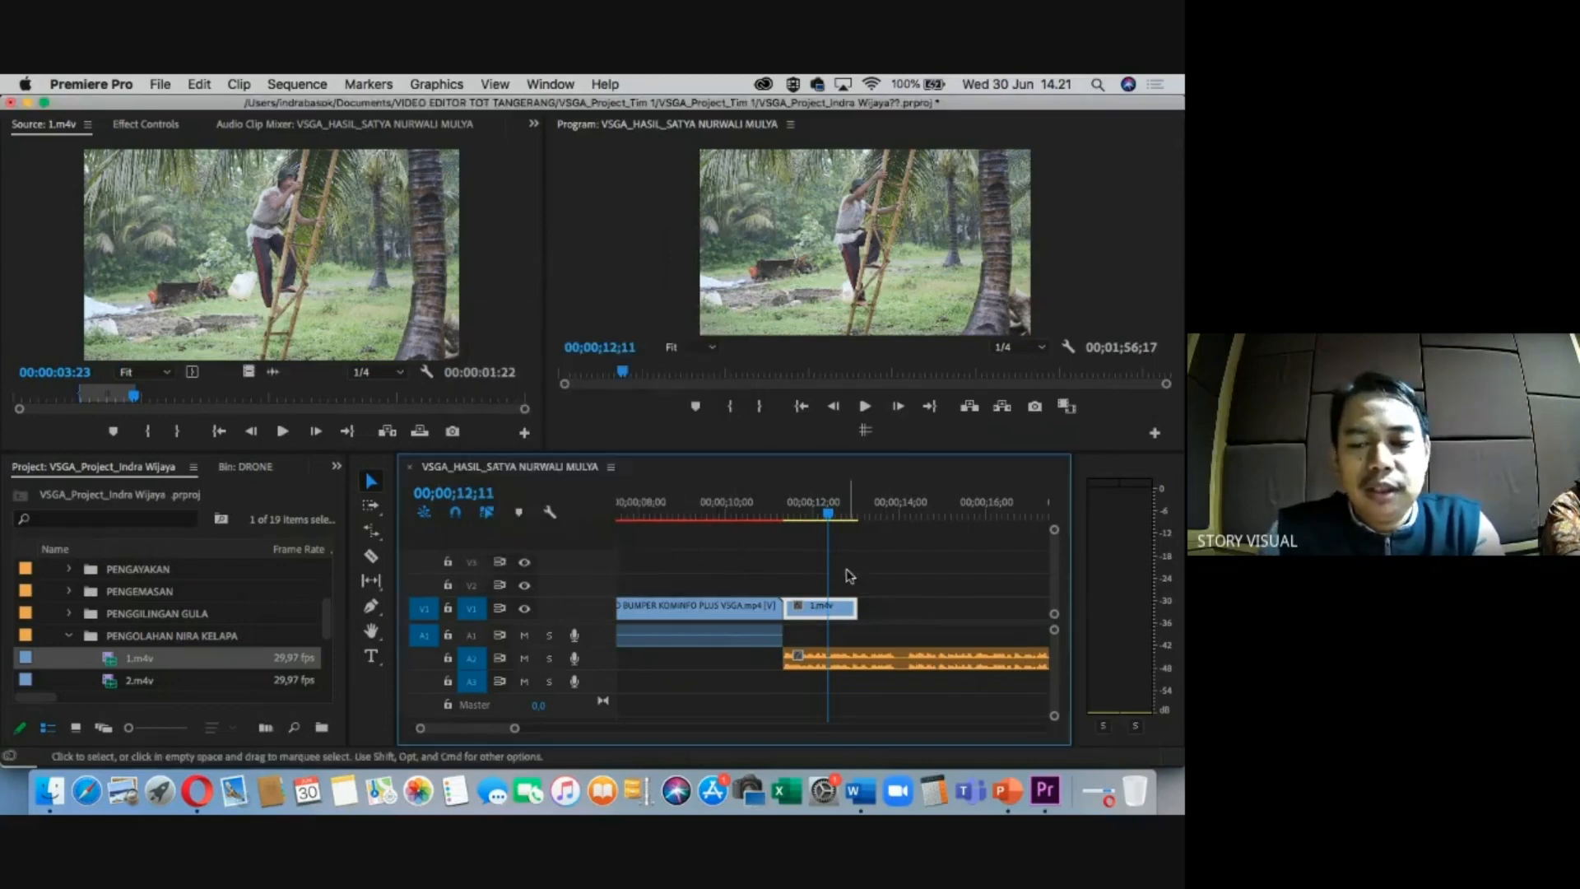
# Extend 1.m4v's end to a little over two seconds and shift it slightly later.
pyautogui.moveTo(855, 607); pyautogui.dragTo(862, 608)
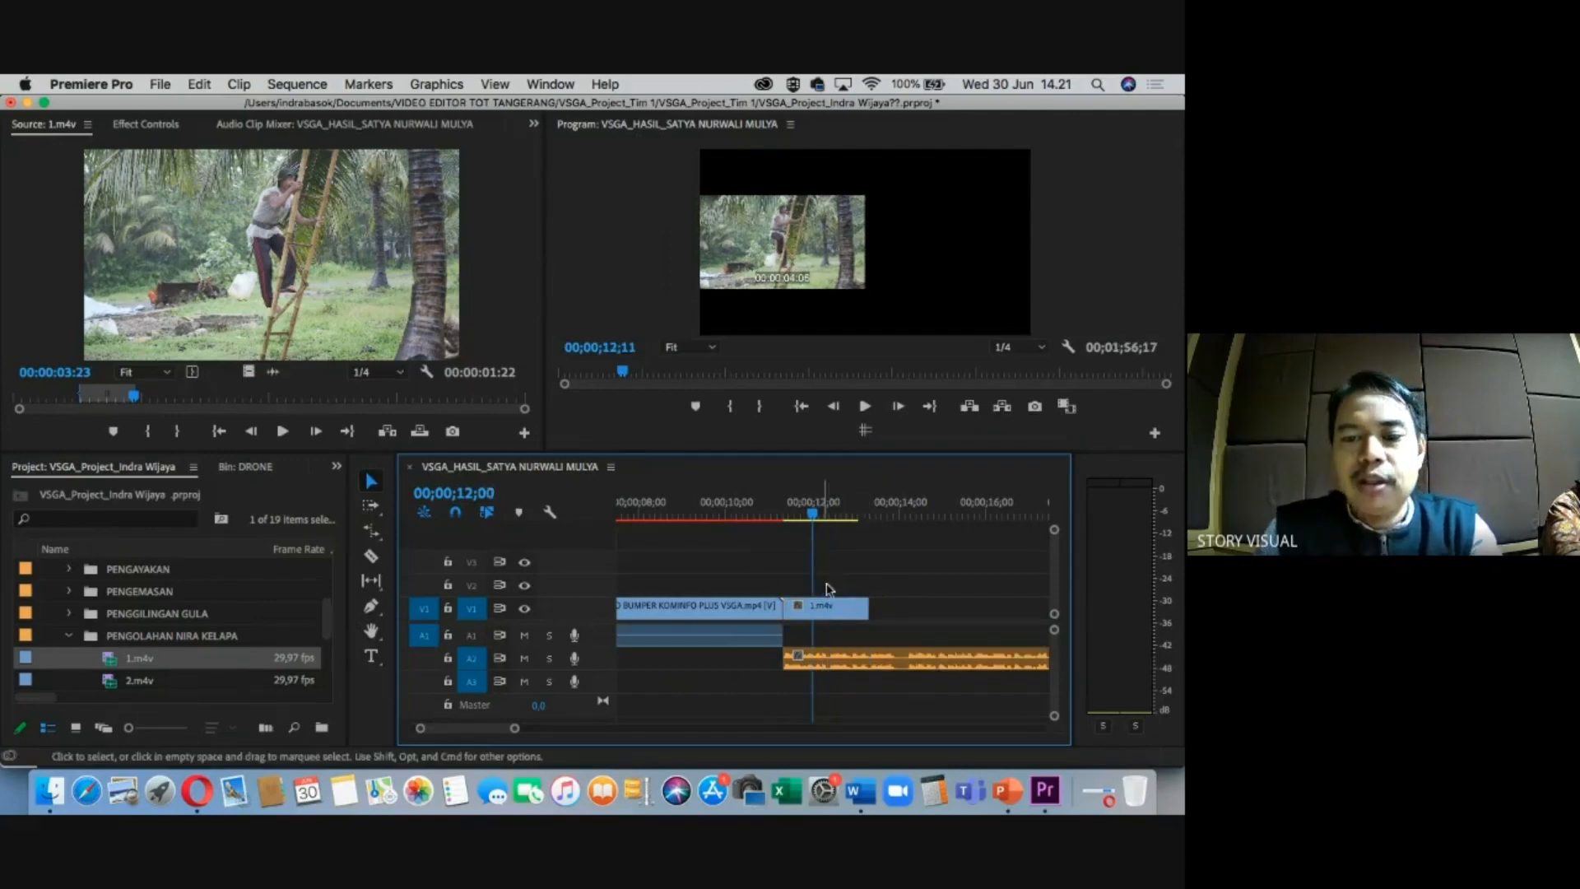
pyautogui.moveTo(833, 608); pyautogui.dragTo(814, 609)
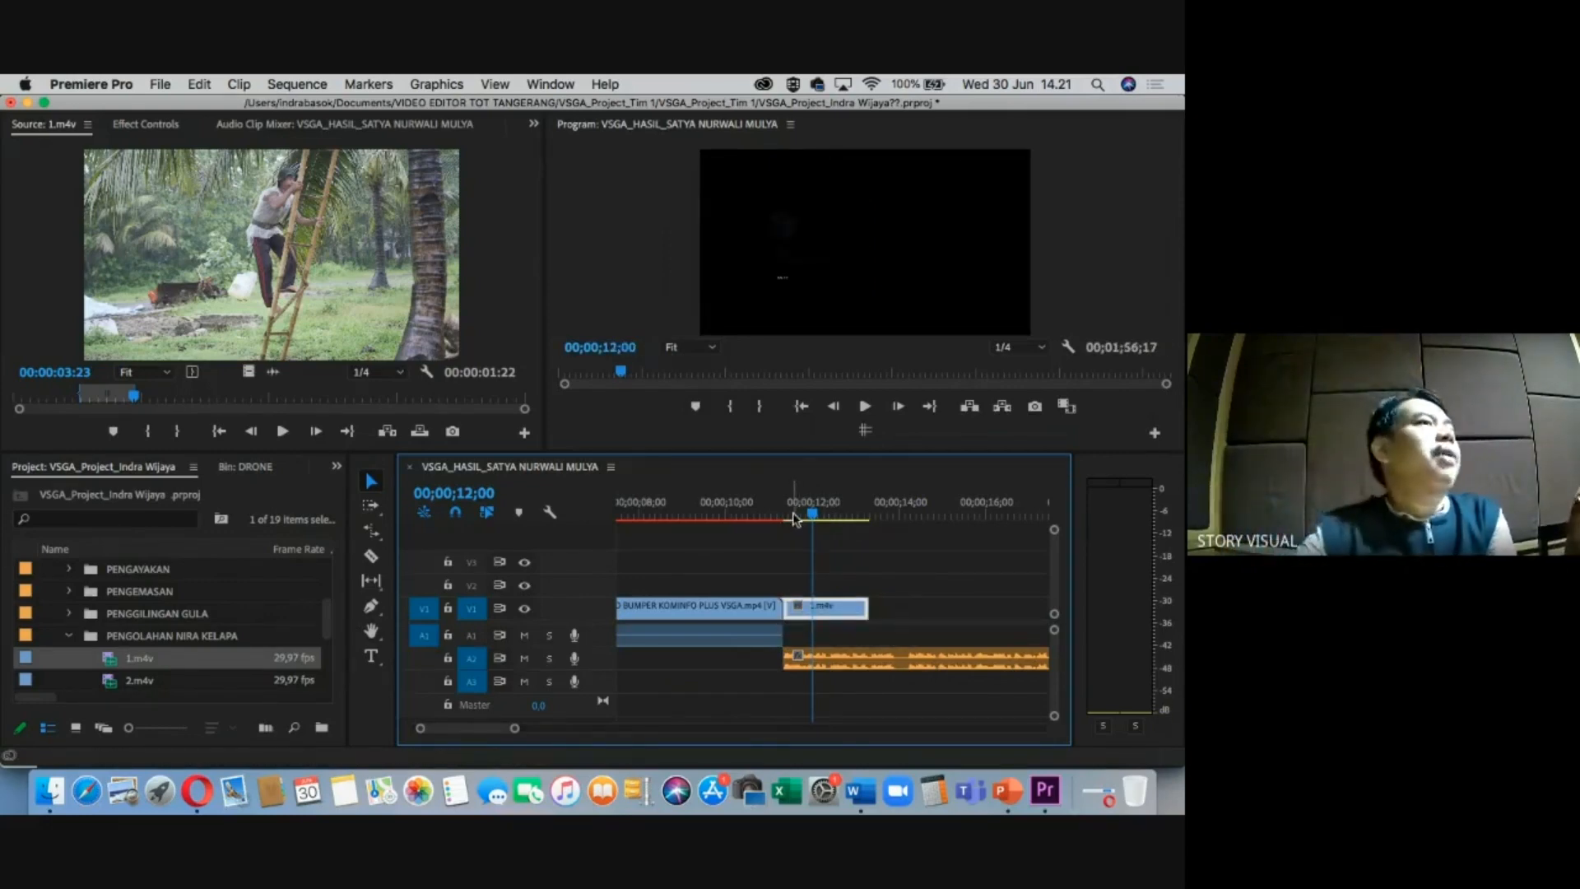
pyautogui.moveTo(813, 515); pyautogui.dragTo(827, 515)
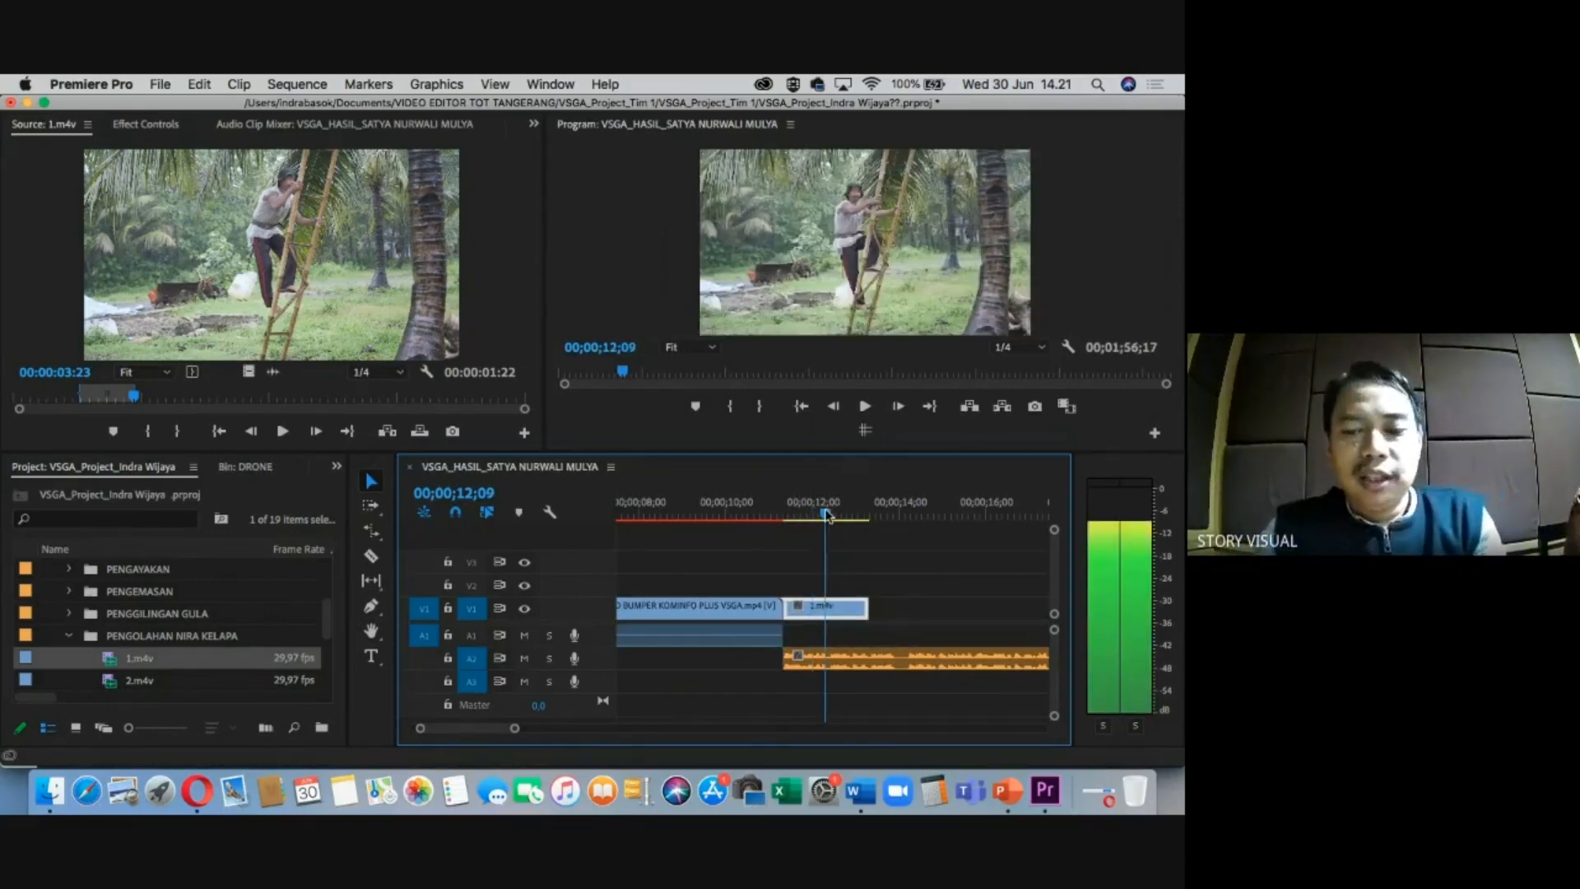
# Mark a section of 2.m4v, razor off the extra parts, and move it to V1 after 1.m4v.
pyautogui.scroll(-1, 116, 653)
pyautogui.doubleClick(122, 658)
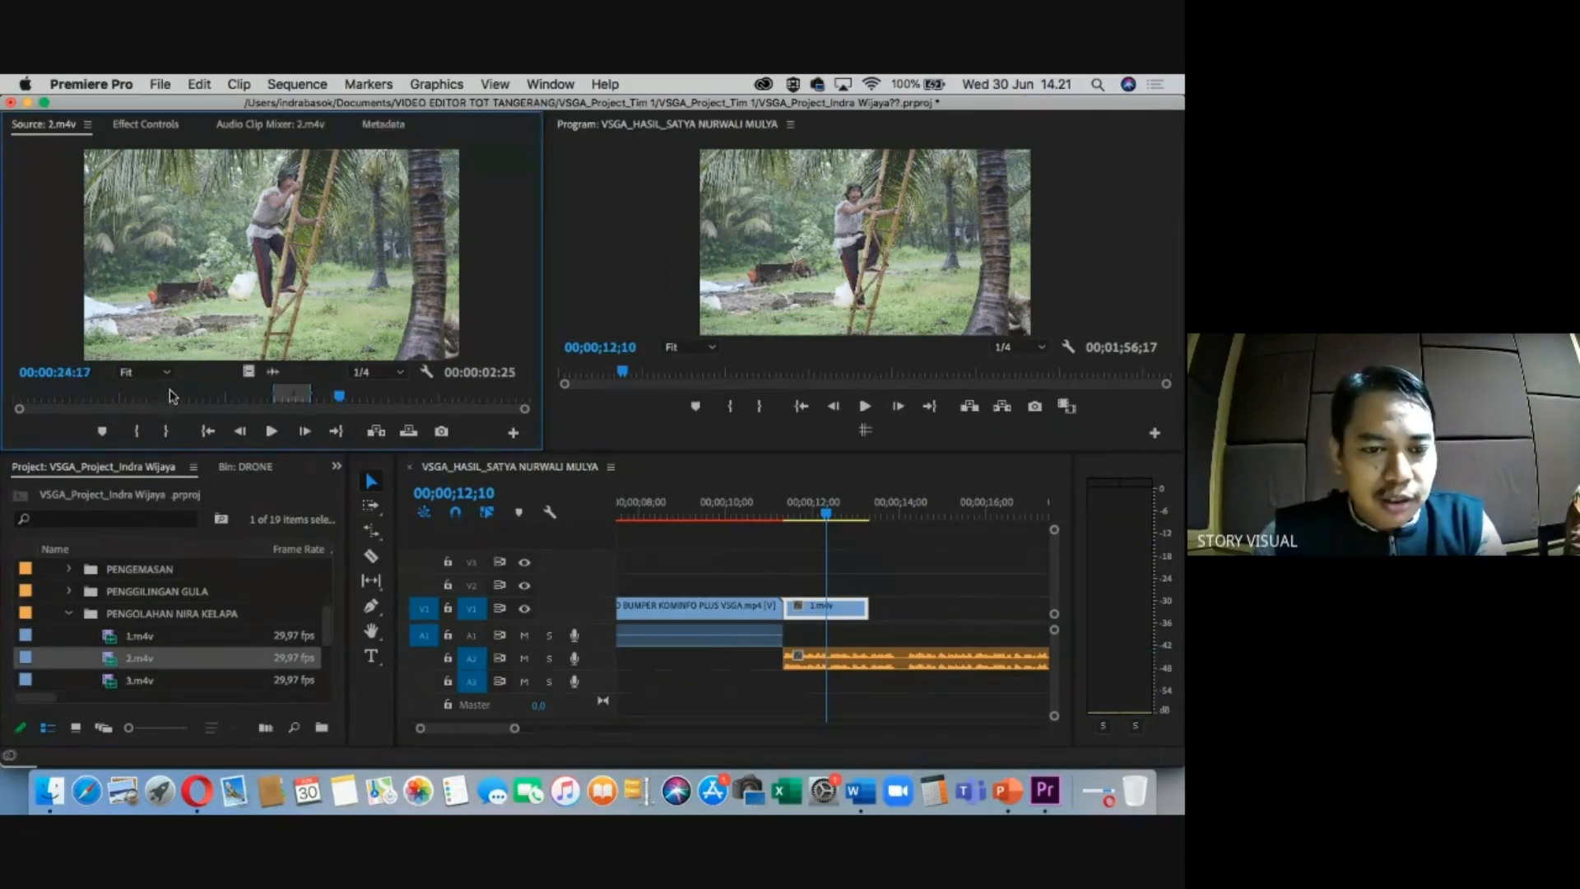
pyautogui.moveTo(152, 392); pyautogui.dragTo(751, 588)
pyautogui.press('i')
pyautogui.press('o')
pyautogui.press('c')
pyautogui.click(872, 582)
pyautogui.press('v')
pyautogui.click(884, 586)
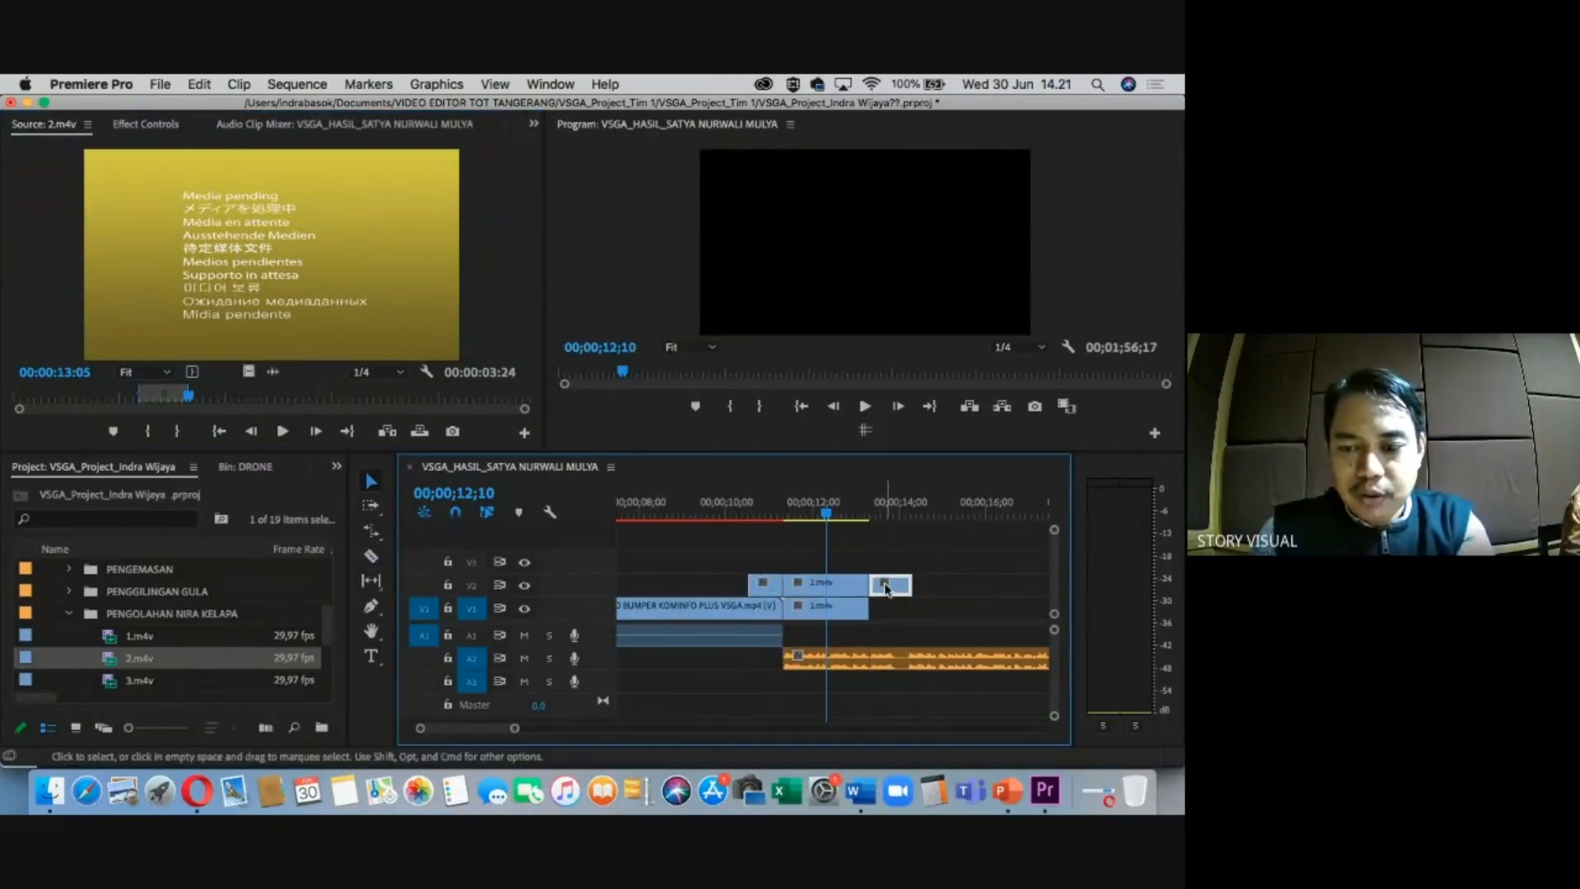
pyautogui.press('Delete')
pyautogui.click(774, 589)
pyautogui.press('Delete')
pyautogui.moveTo(819, 589); pyautogui.dragTo(911, 611)
# Place a marked section of 3.m4v after 2.m4v and clear the sequence in/out range.
pyautogui.scroll(-1, 125, 635)
pyautogui.doubleClick(136, 658)
pyautogui.click(290, 398)
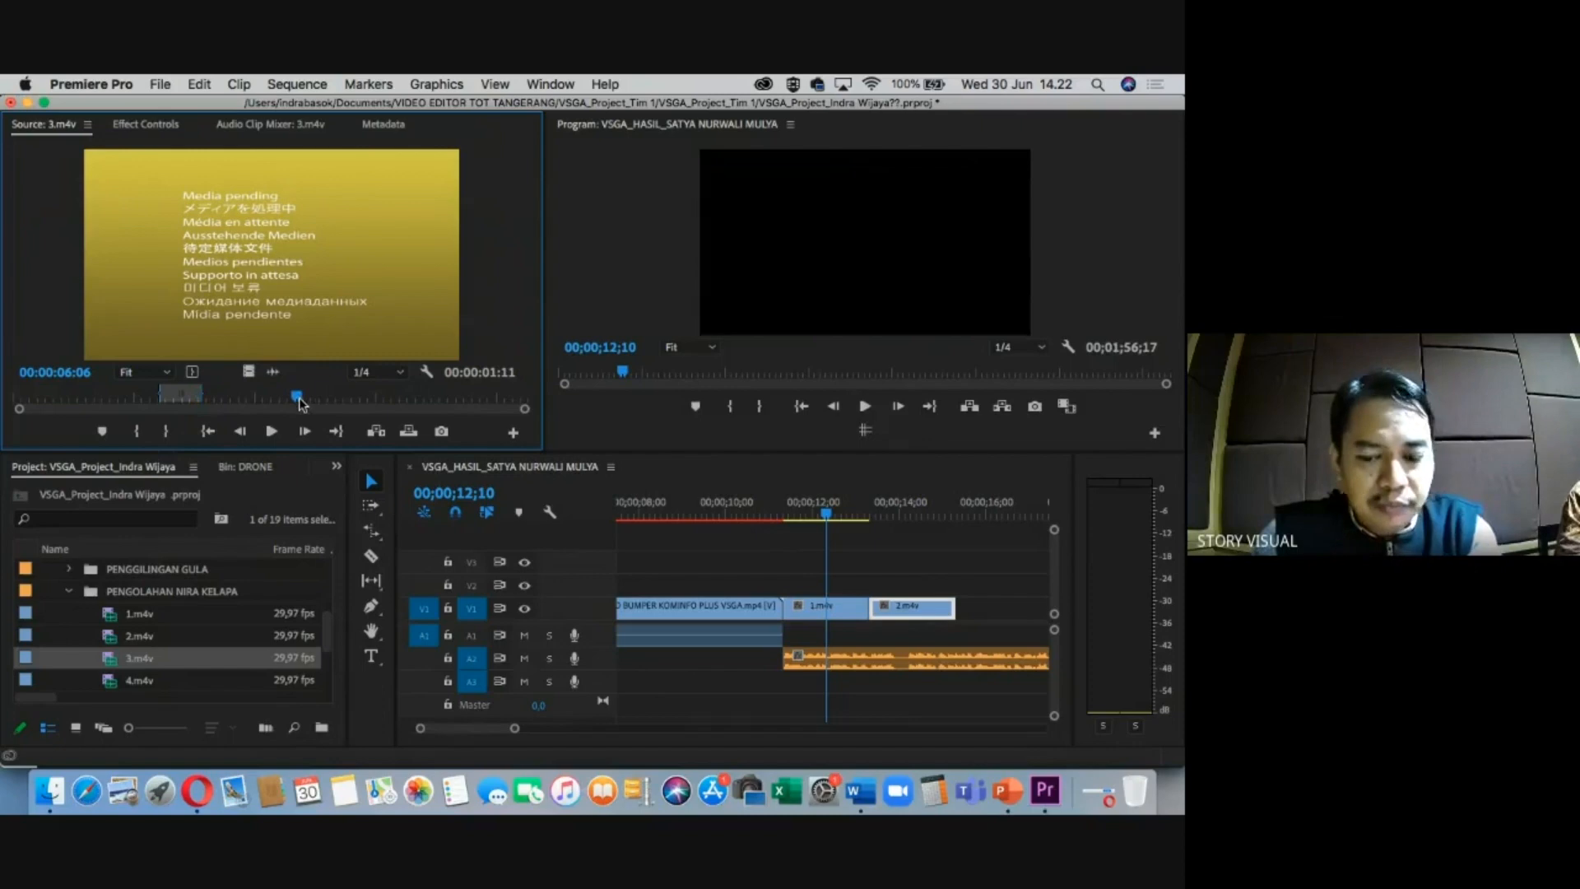
pyautogui.press('i')
pyautogui.click(352, 398)
pyautogui.press('o')
pyautogui.moveTo(452, 434); pyautogui.dragTo(1008, 609)
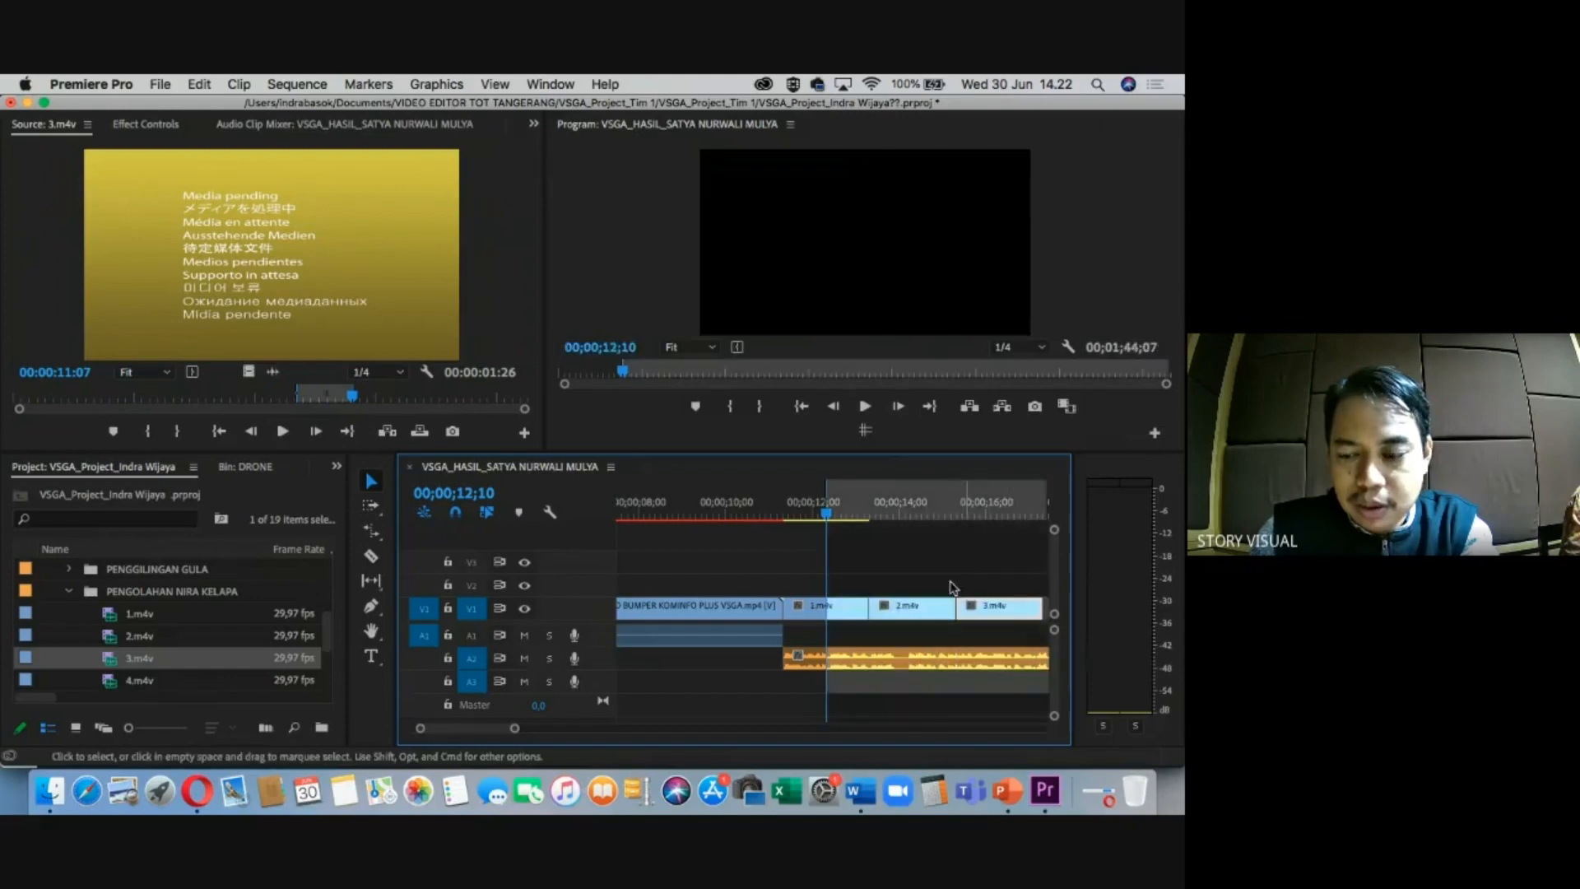
pyautogui.rightClick(912, 504)
pyautogui.click(940, 521)
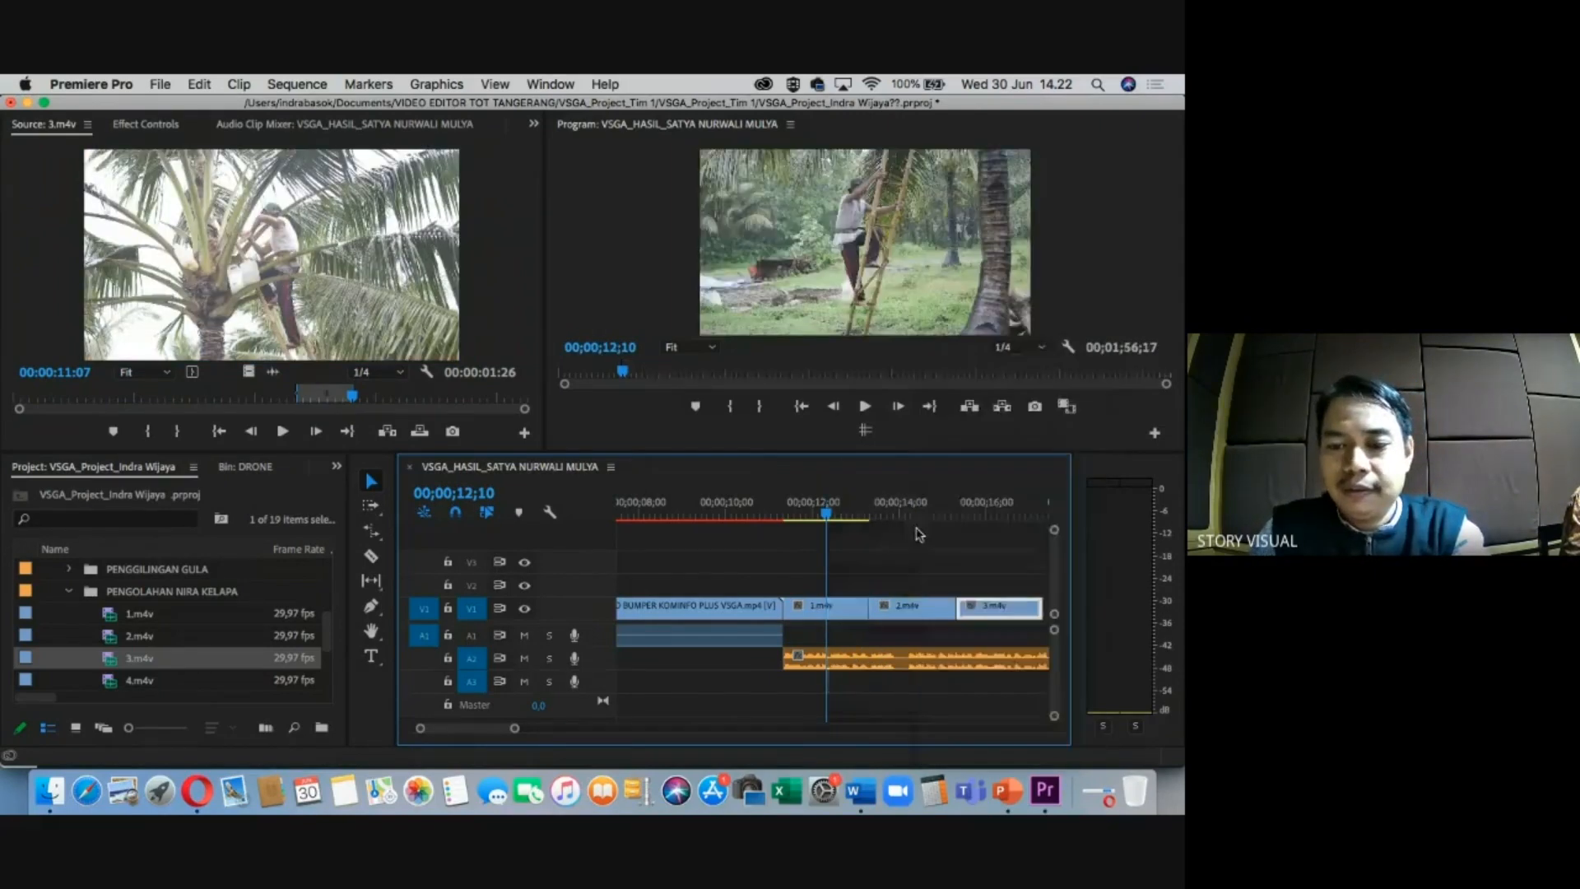
pyautogui.press('-')
pyautogui.moveTo(899, 502); pyautogui.dragTo(935, 501)
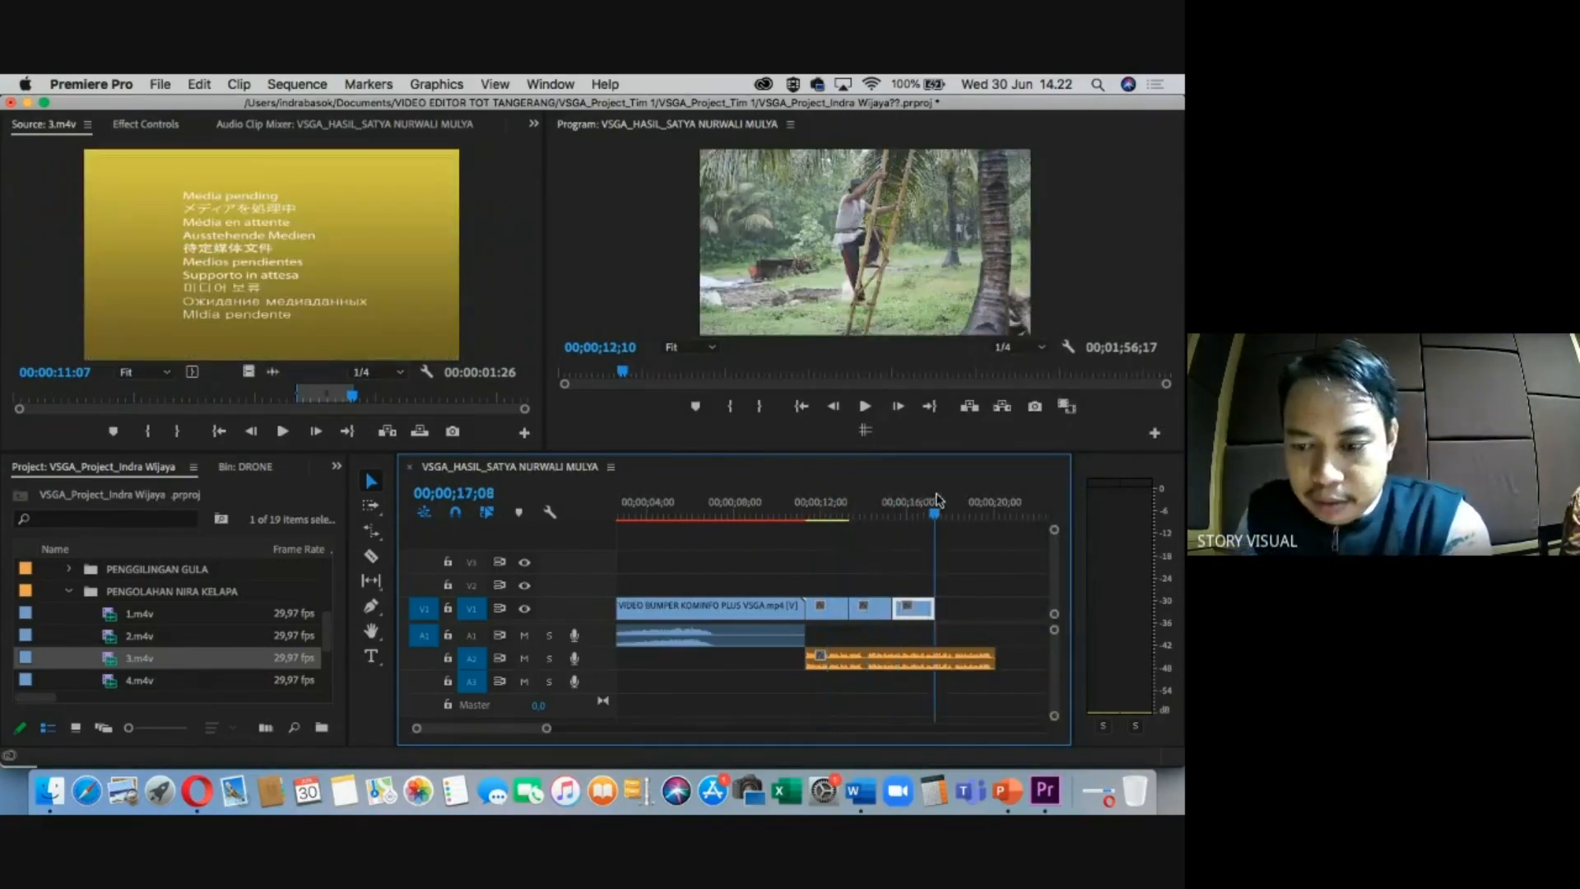
pyautogui.press('=')
# Place a marked section of 4.m4v on V2.
pyautogui.scroll(-1, 121, 665)
pyautogui.doubleClick(123, 658)
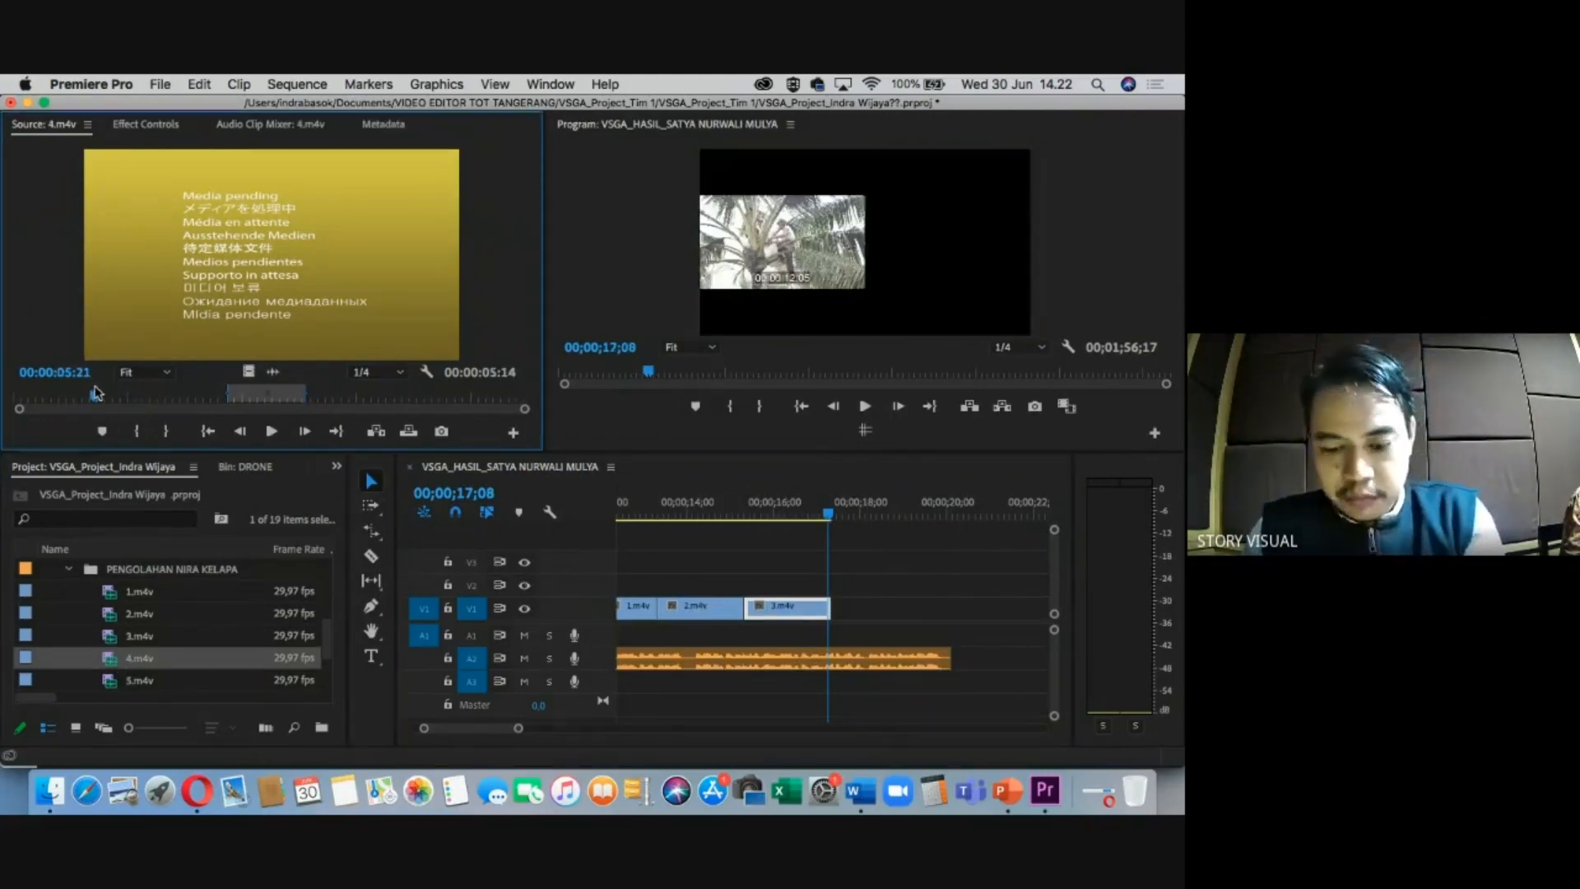
pyautogui.press('i')
pyautogui.click(144, 393)
pyautogui.press('o')
pyautogui.moveTo(248, 372); pyautogui.dragTo(782, 586)
# Cut 4.m4v down to its middle piece and move it to V1 after 3.m4v.
pyautogui.press('c')
pyautogui.click(744, 586)
pyautogui.click(831, 586)
pyautogui.press('v')
pyautogui.click(843, 586)
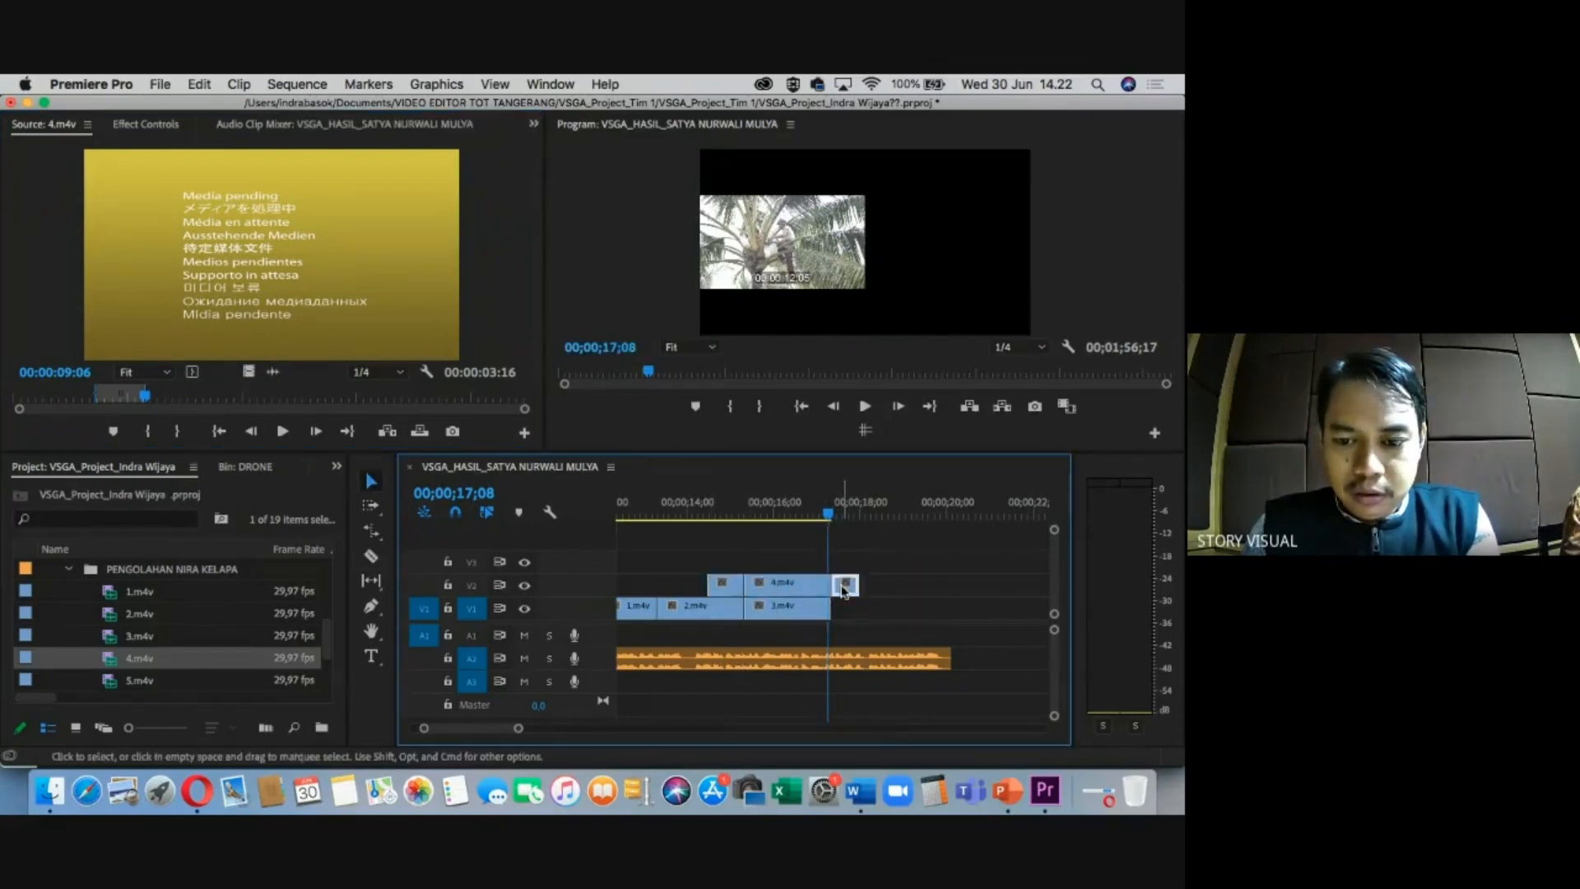
pyautogui.press('Delete')
pyautogui.click(723, 588)
pyautogui.press('Delete')
pyautogui.moveTo(773, 586); pyautogui.dragTo(856, 610)
pyautogui.click(861, 512)
pyautogui.scroll(-2, 128, 638)
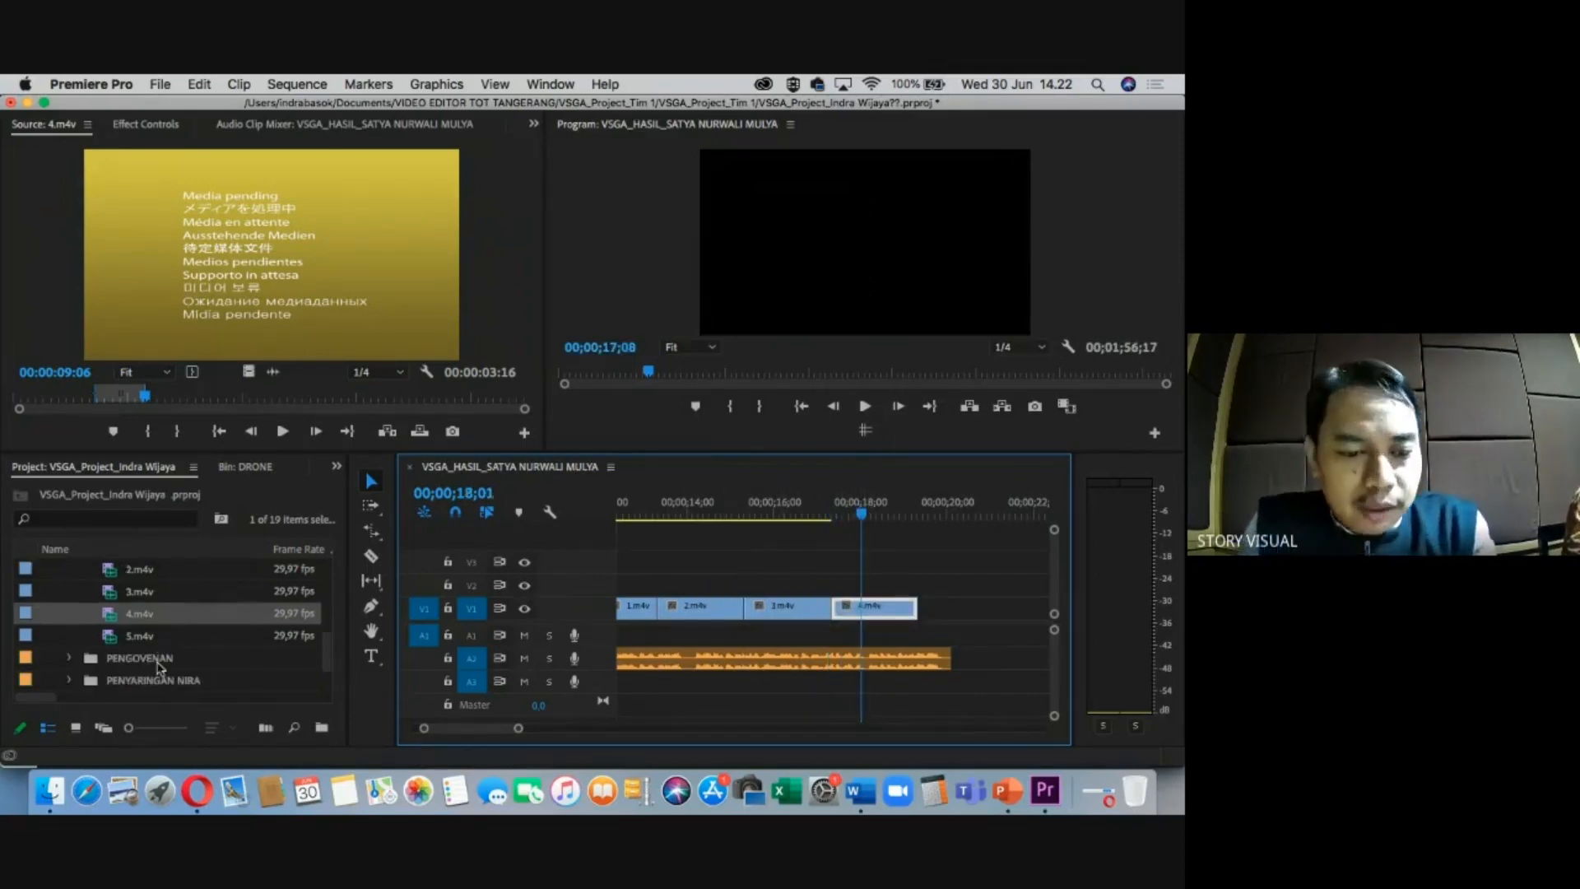
pyautogui.click(128, 638)
# Attempt dragging 5.m4v into the sequence, then reload it in the Source monitor.
pyautogui.doubleClick(115, 640)
pyautogui.moveTo(259, 406); pyautogui.dragTo(953, 610)
pyautogui.click(150, 639)
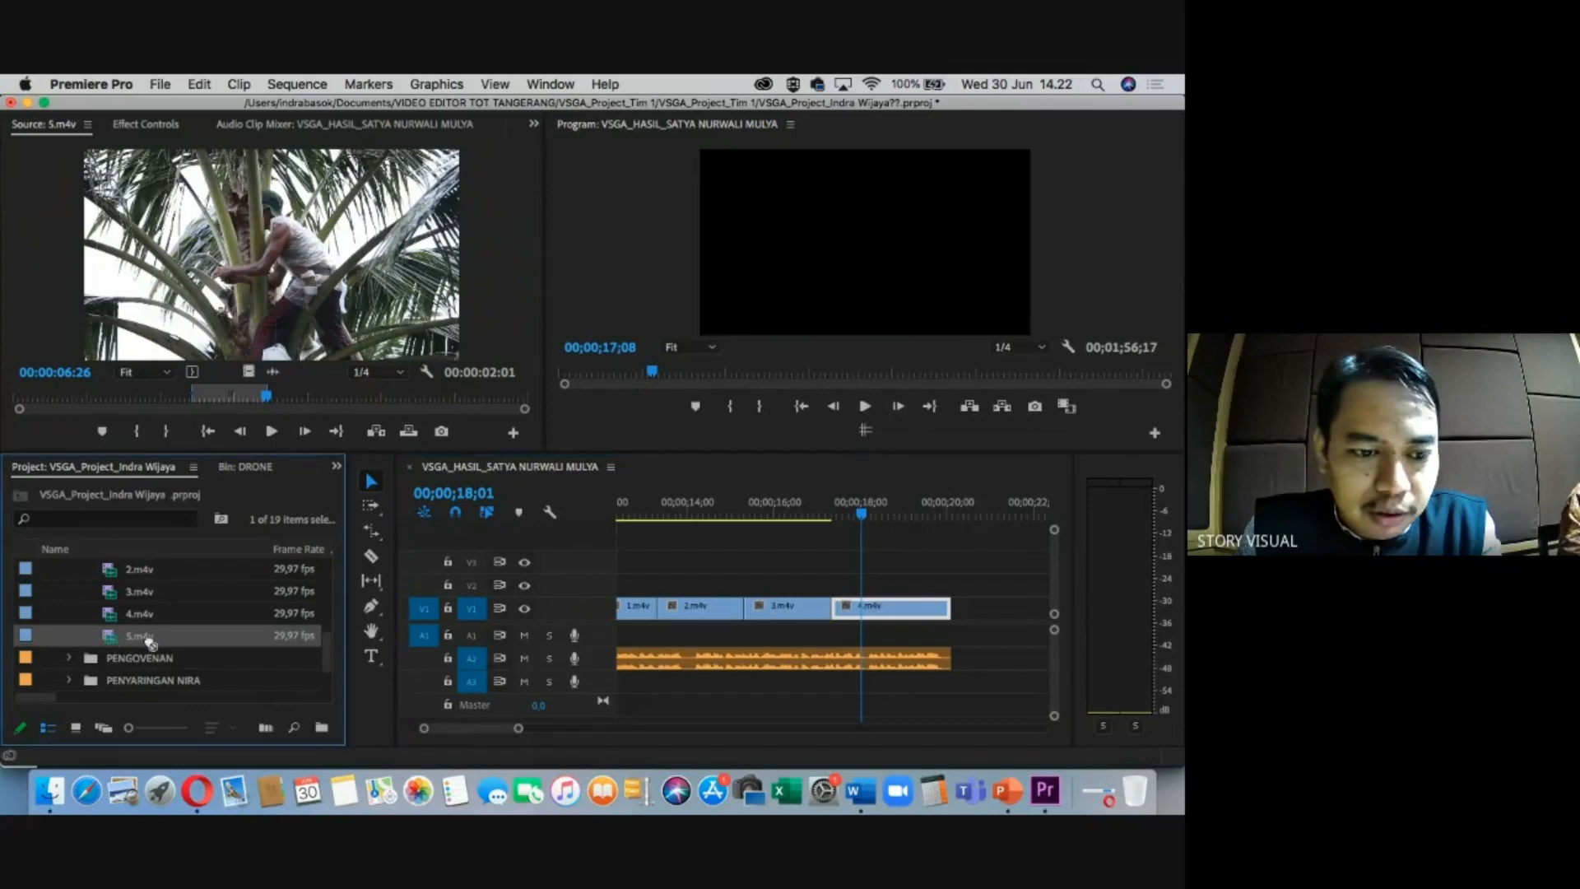
pyautogui.moveTo(220, 637); pyautogui.dragTo(159, 682)
pyautogui.moveTo(165, 596); pyautogui.dragTo(168, 591)
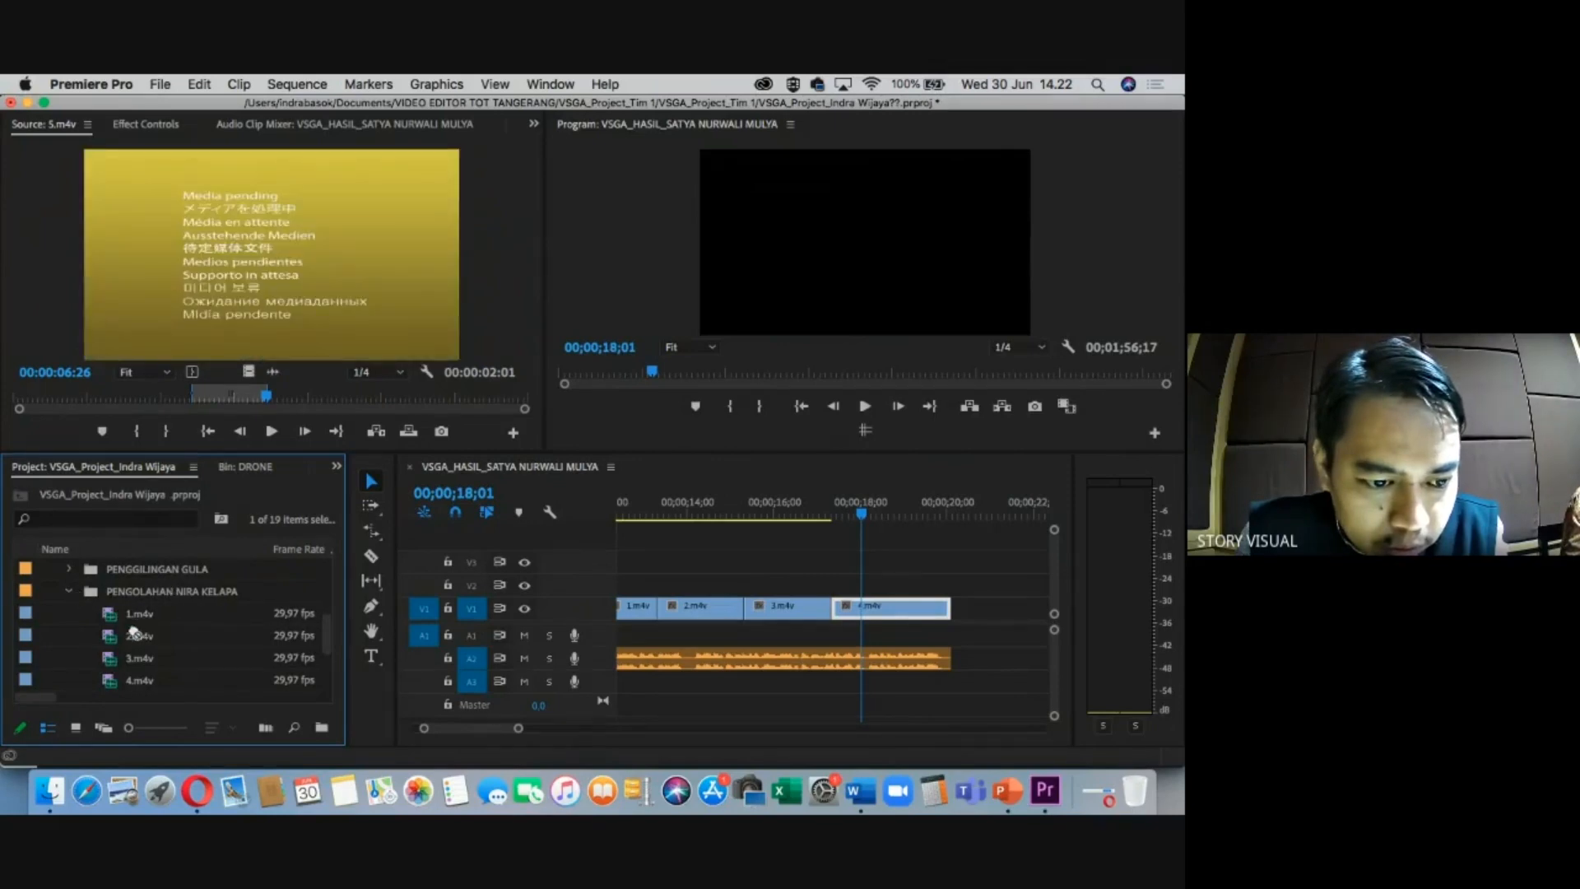
pyautogui.scroll(-2, 89, 580)
pyautogui.doubleClick(113, 659)
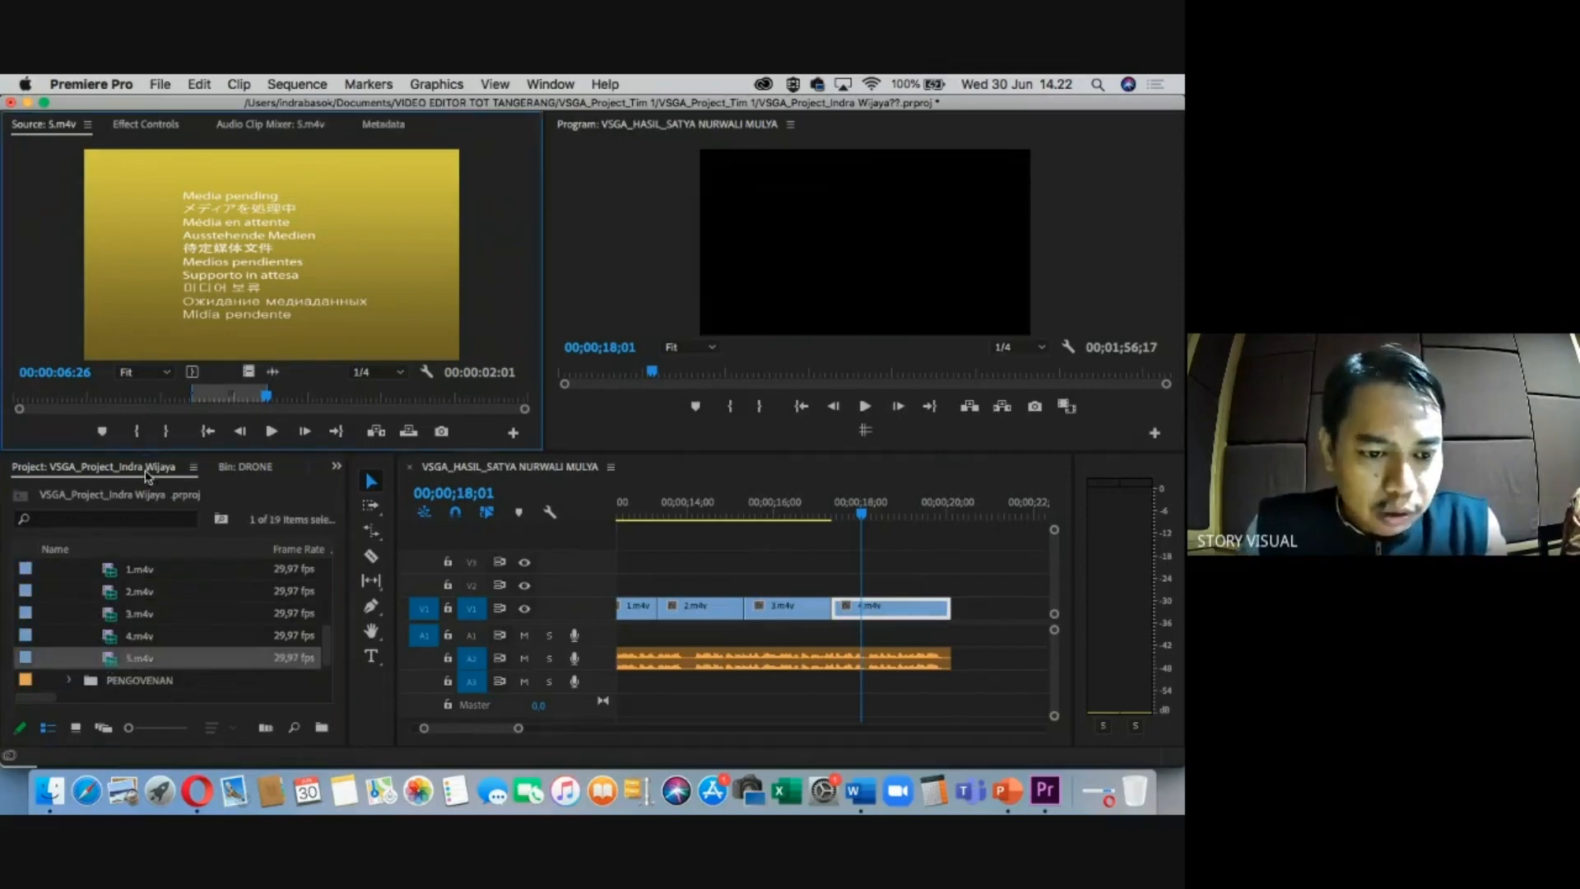
# Place a marked section of 5.m4v on V1 after 4.m4v and clear the sequence range.
pyautogui.press('i')
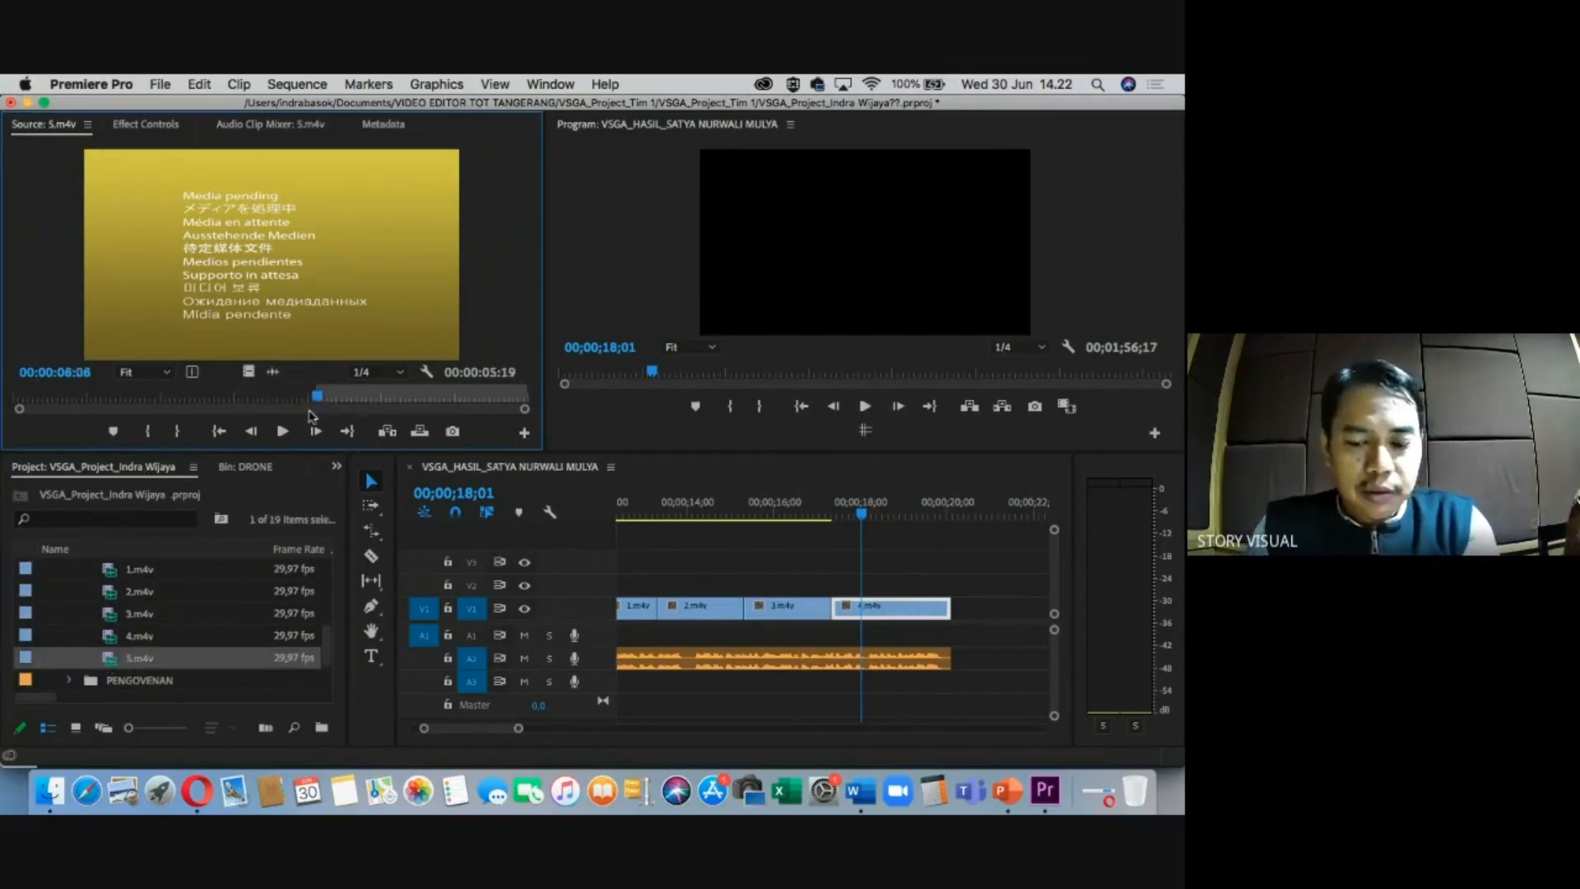
pyautogui.press('o')
pyautogui.moveTo(248, 371); pyautogui.dragTo(819, 585)
pyautogui.moveTo(807, 584); pyautogui.dragTo(1012, 610)
pyautogui.press('i')
pyautogui.rightClick(901, 511)
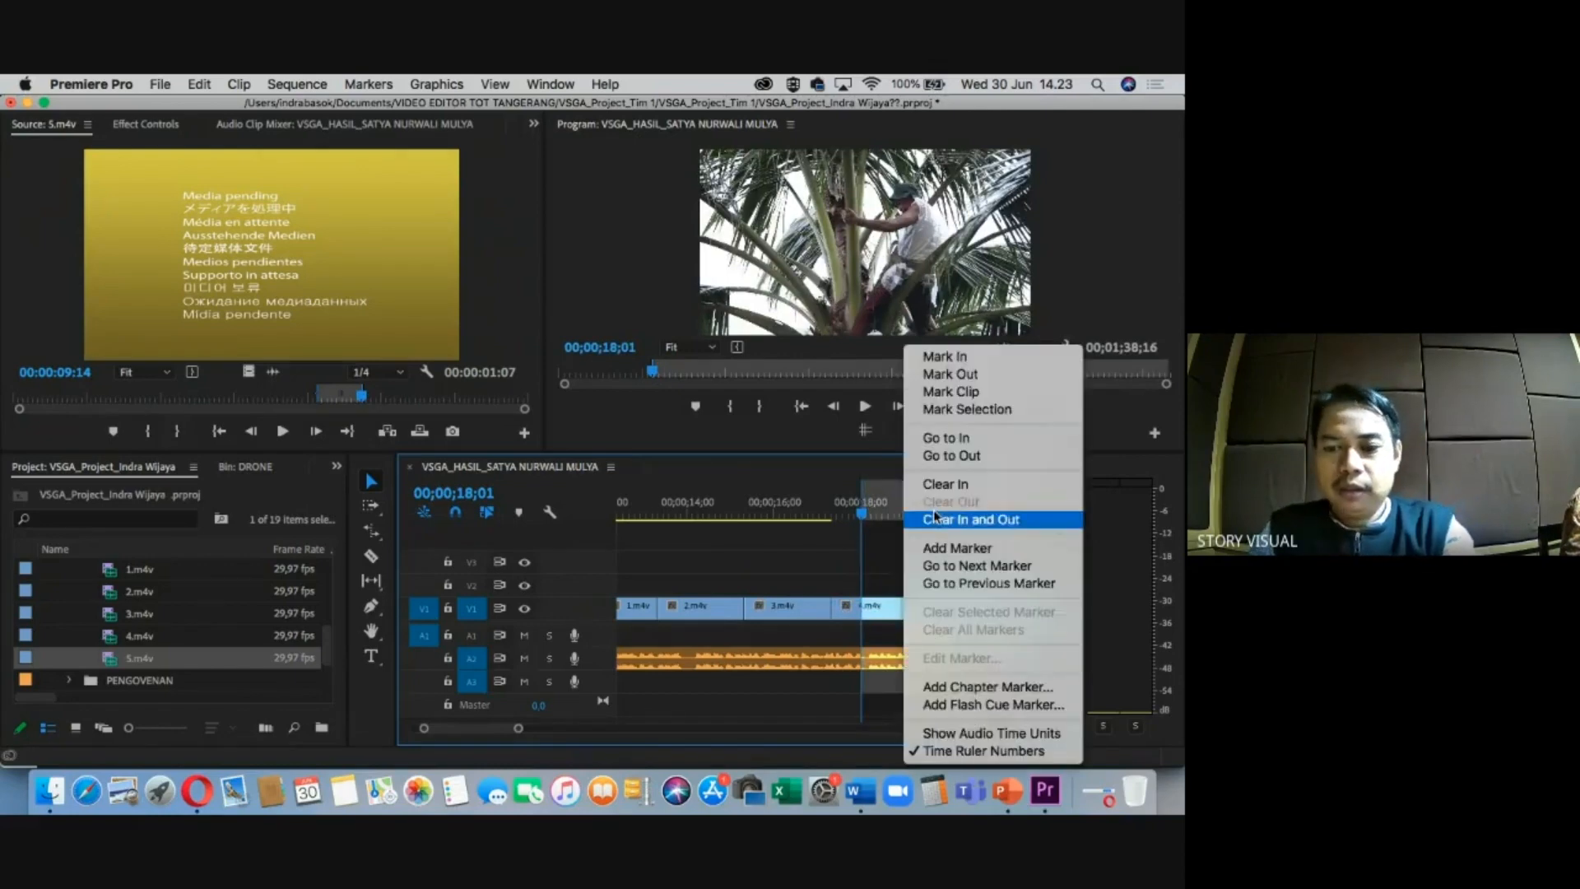
pyautogui.click(996, 520)
# Lengthen 5.m4v's end, save the project, and switch to the Word cue sheet.
pyautogui.moveTo(863, 512); pyautogui.dragTo(922, 511)
pyautogui.press('-')
pyautogui.press('-')
pyautogui.press('=')
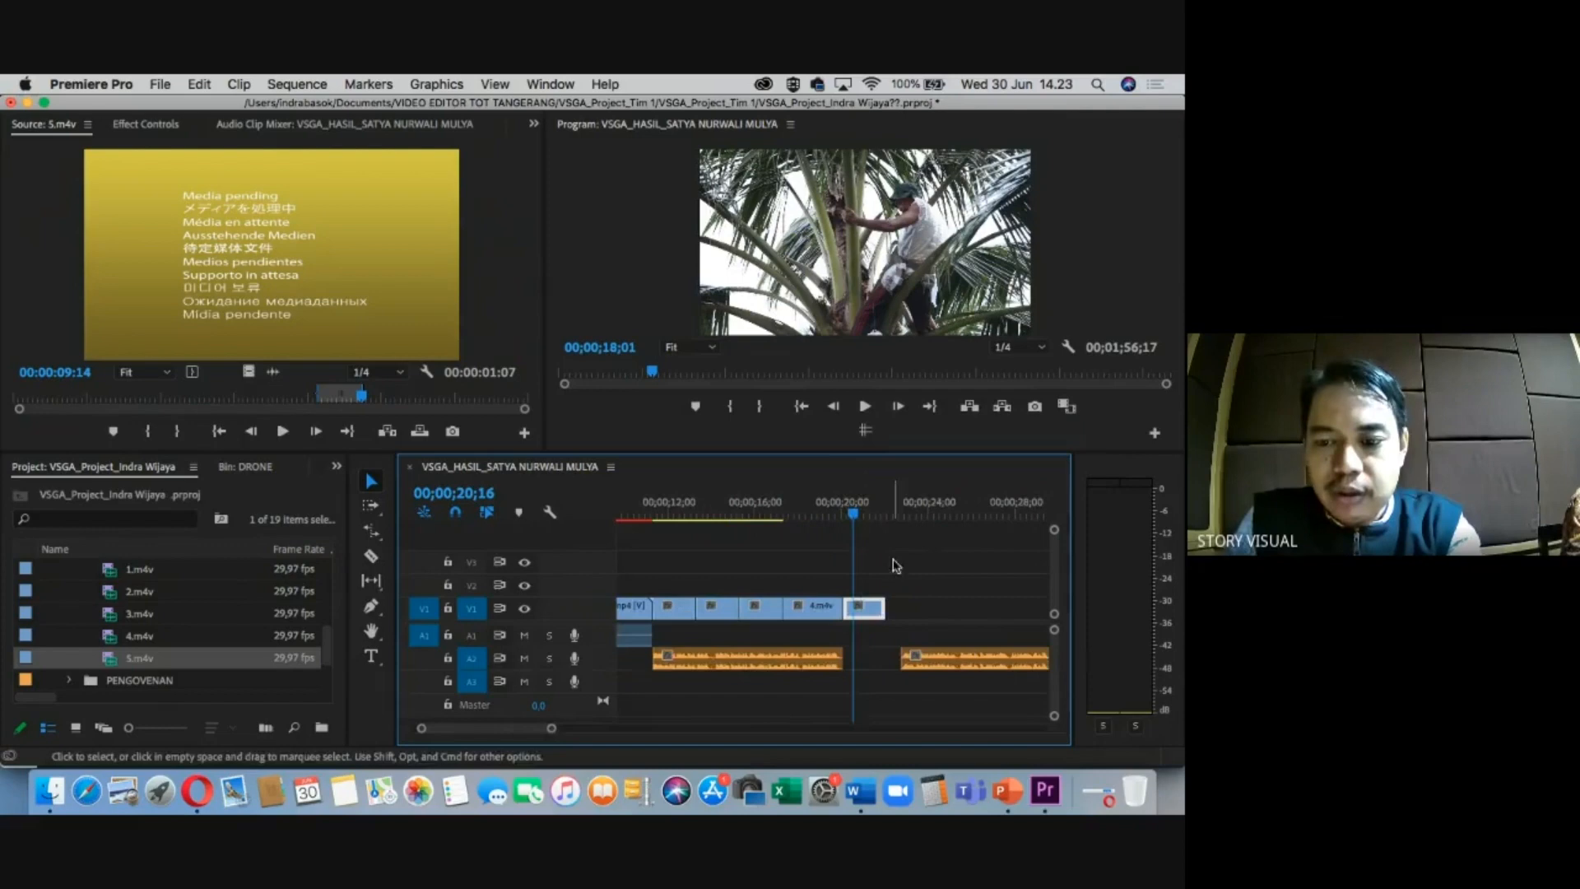
pyautogui.moveTo(885, 606); pyautogui.dragTo(889, 605)
pyautogui.click(864, 513)
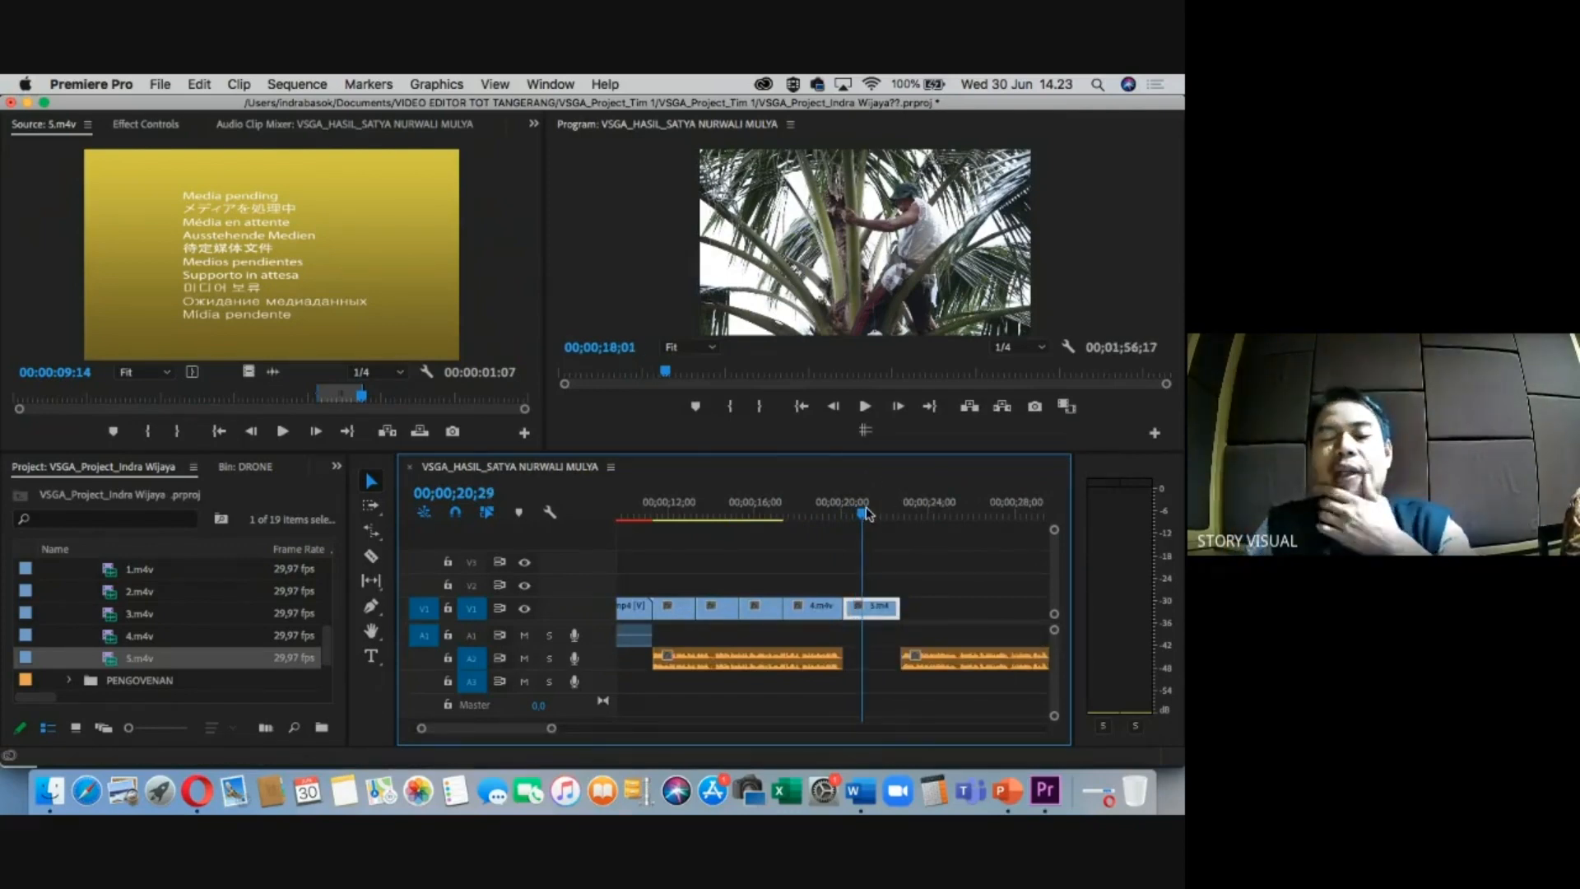
pyautogui.moveTo(857, 502); pyautogui.dragTo(927, 504)
pyautogui.press('super+s')
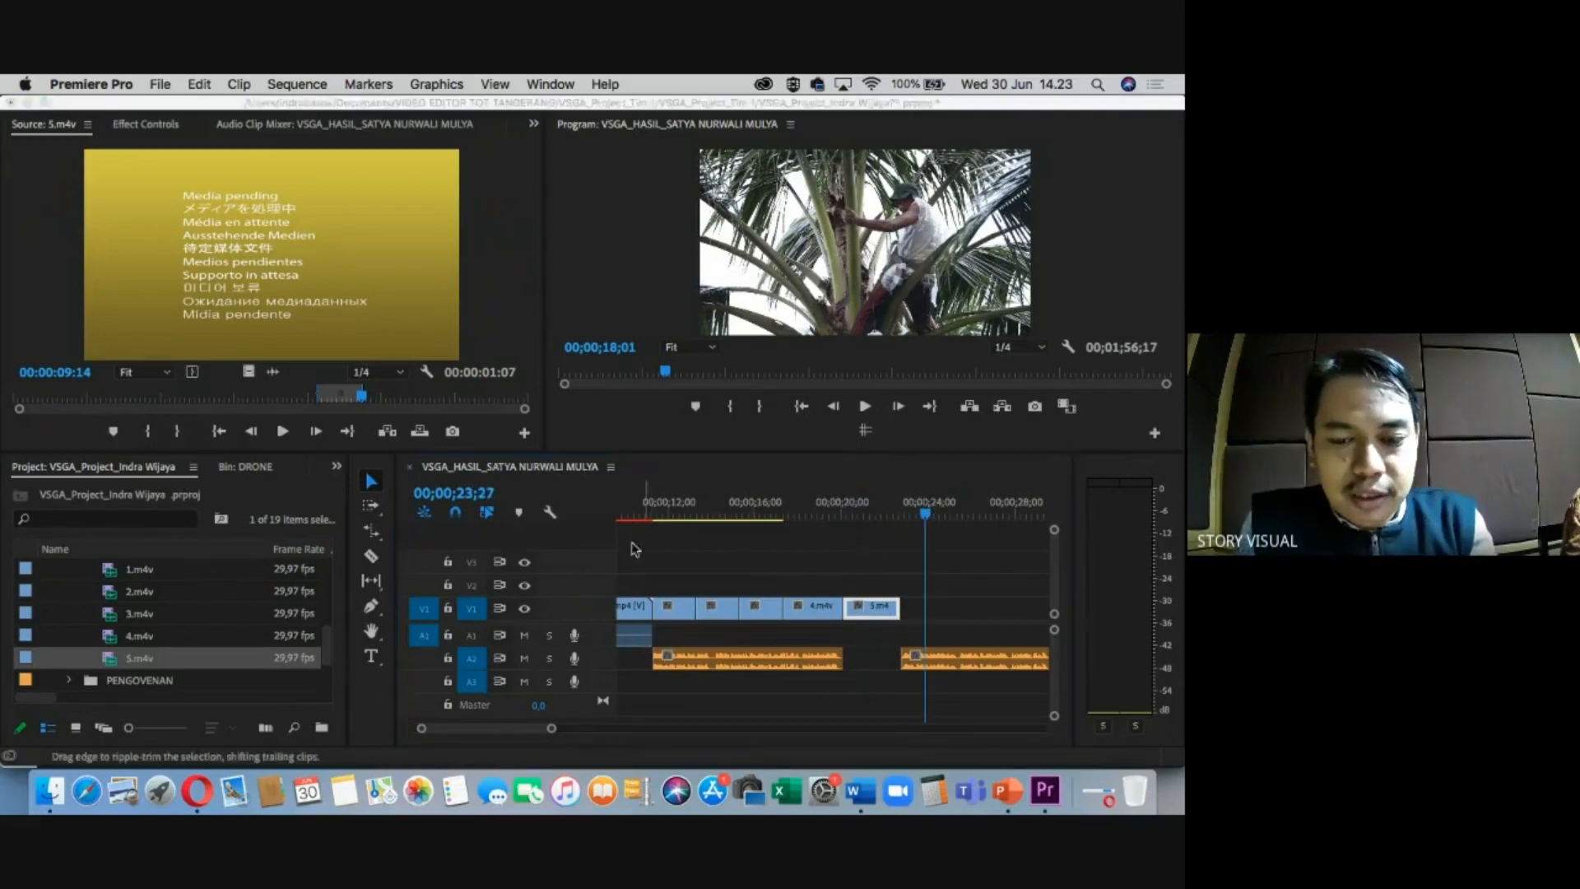
pyautogui.press('super+Tab')
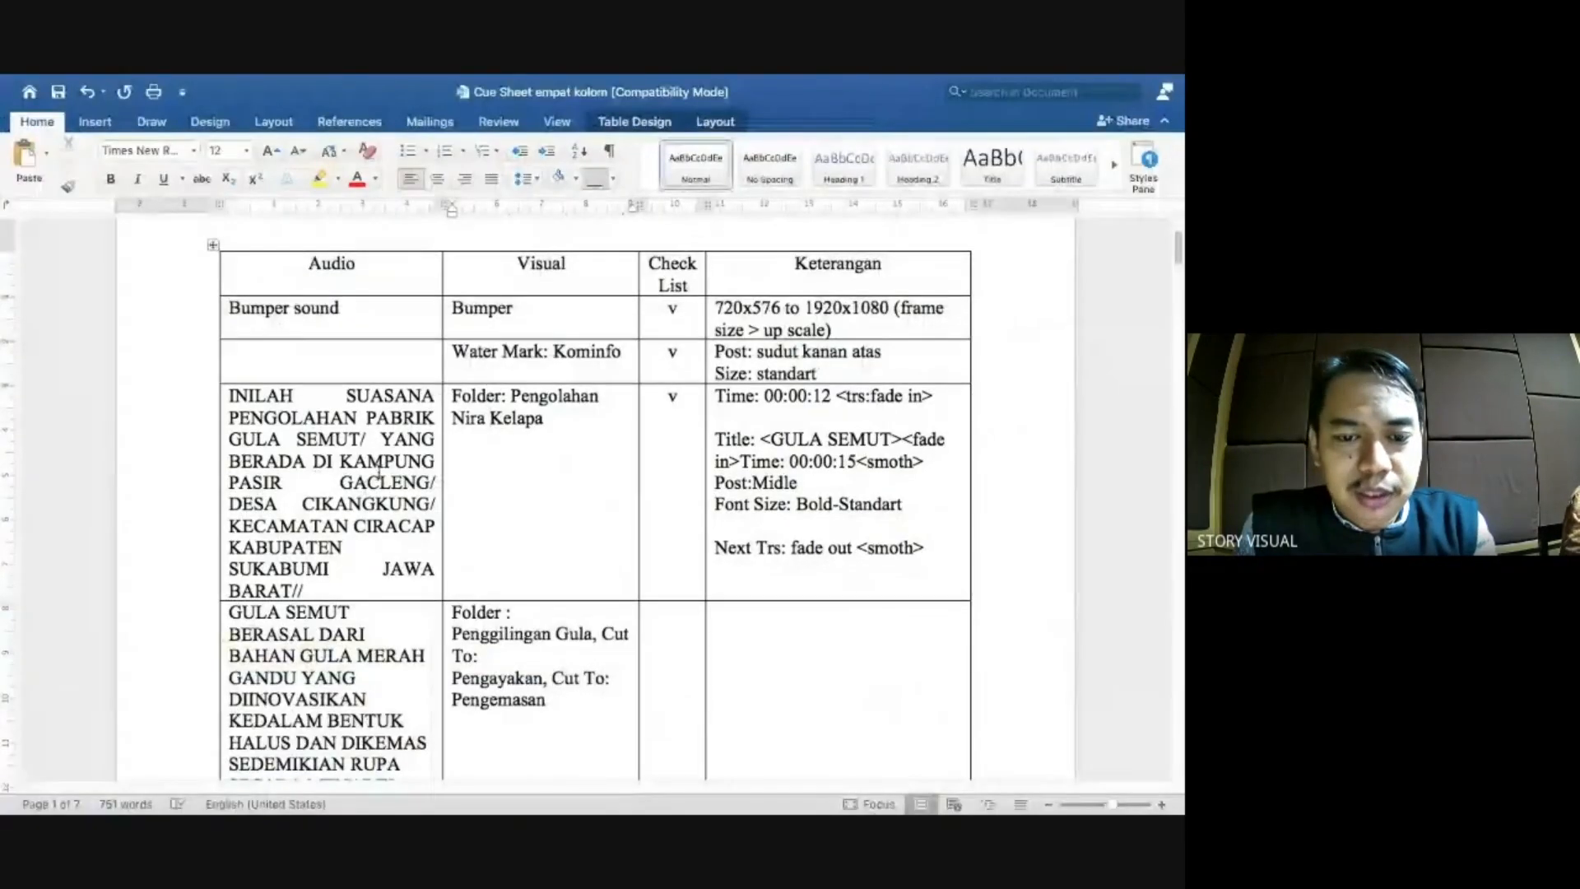
# Select the later A2 audio clip, then centre the existing v in the Word cue sheet.
pyautogui.press('super+Tab')
pyautogui.click(942, 664)
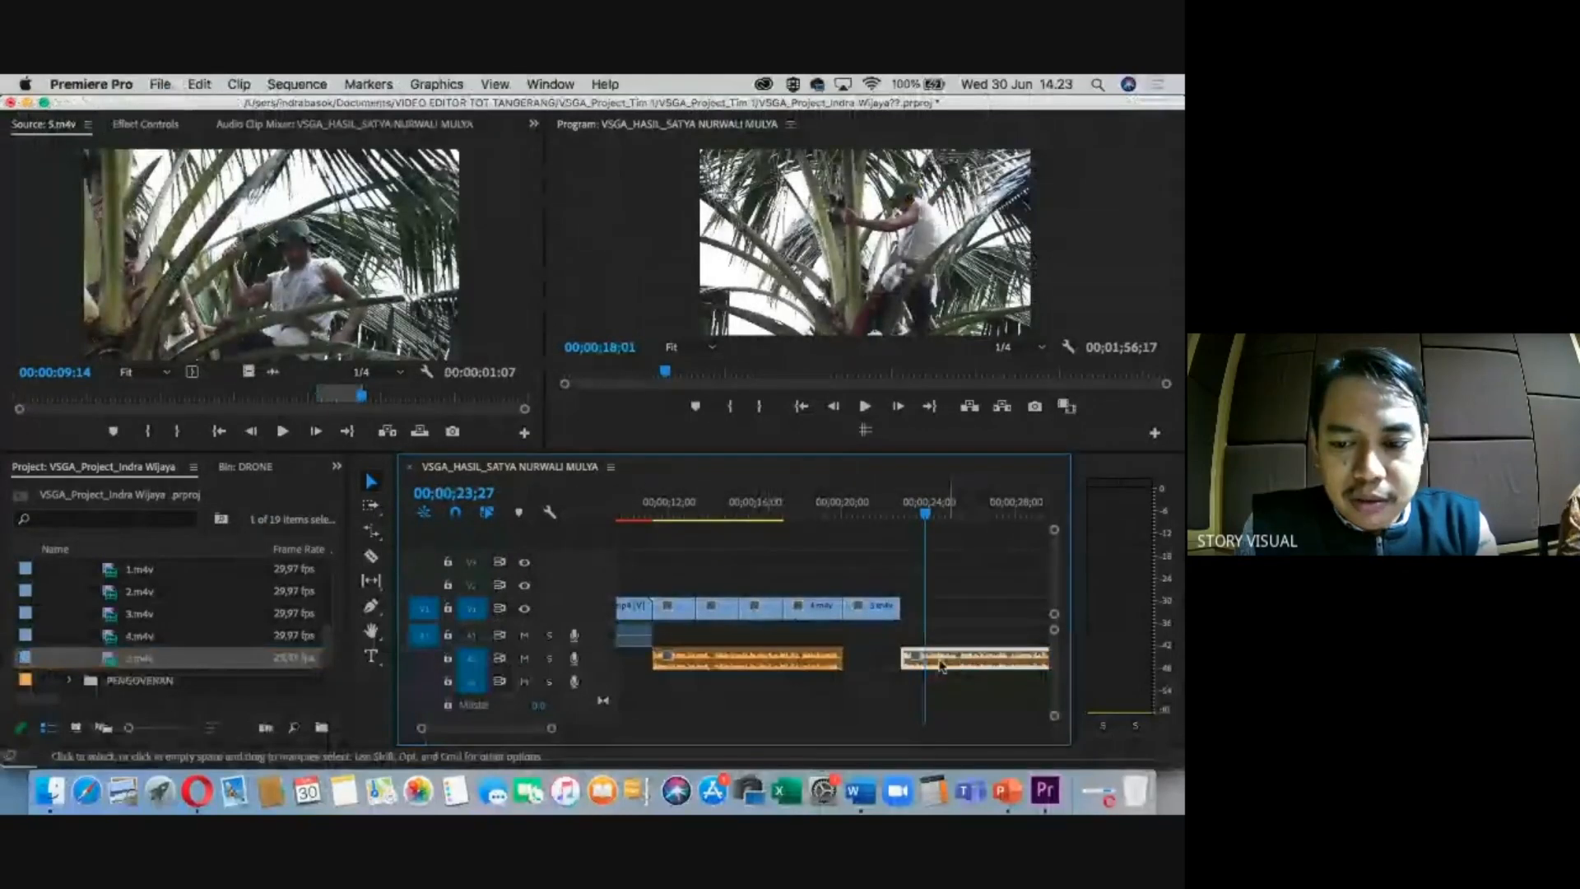
pyautogui.press('super+Tab')
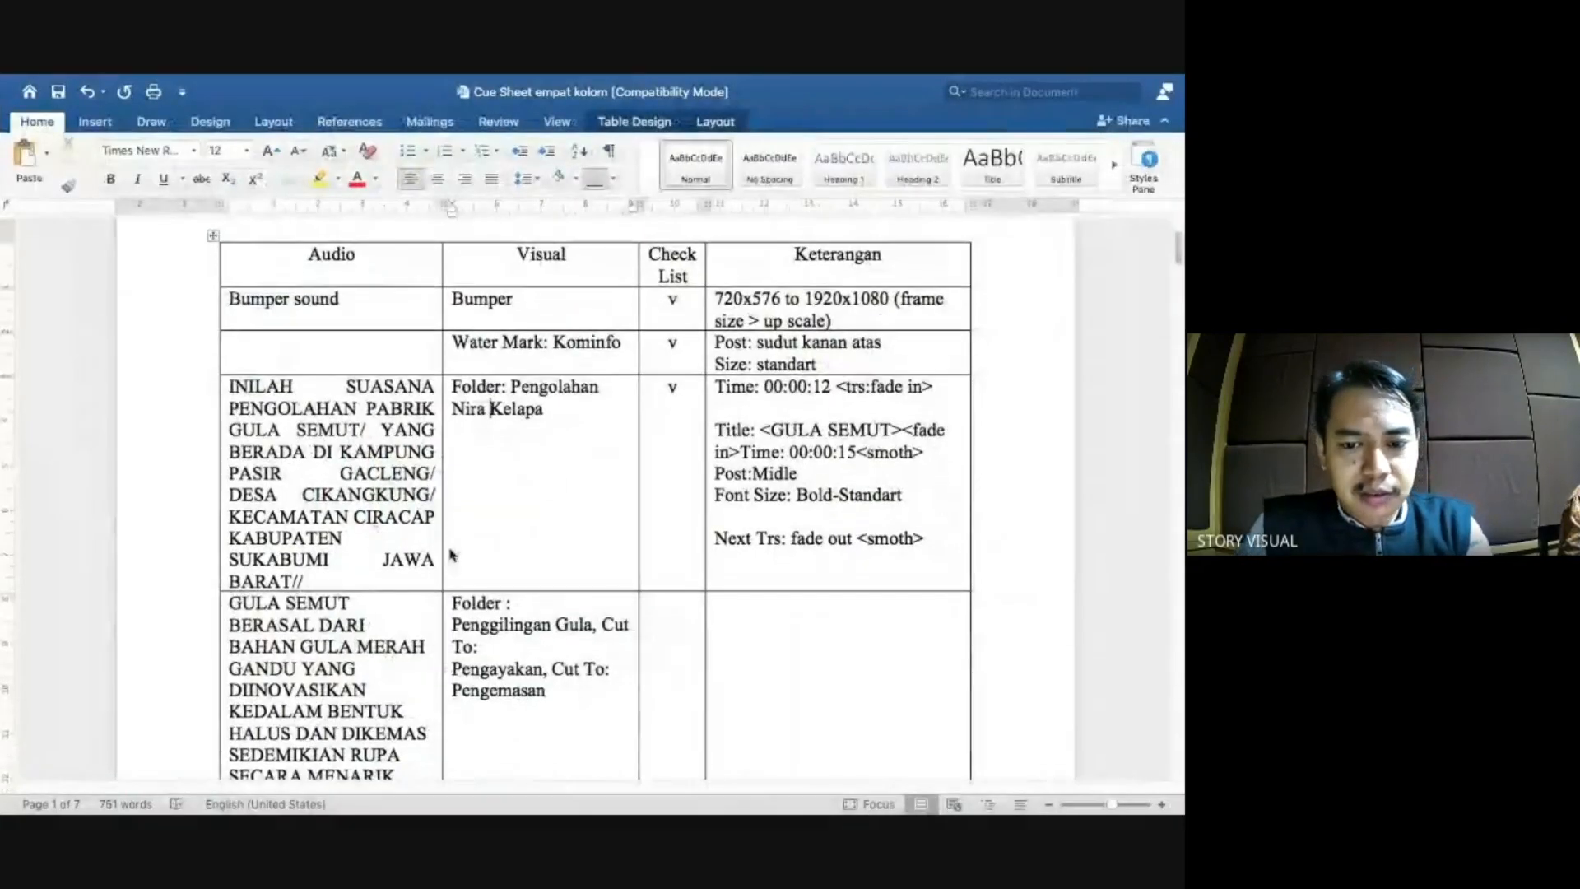
pyautogui.scroll(-1, 419, 596)
pyautogui.click(347, 610)
pyautogui.scroll(-2, 476, 582)
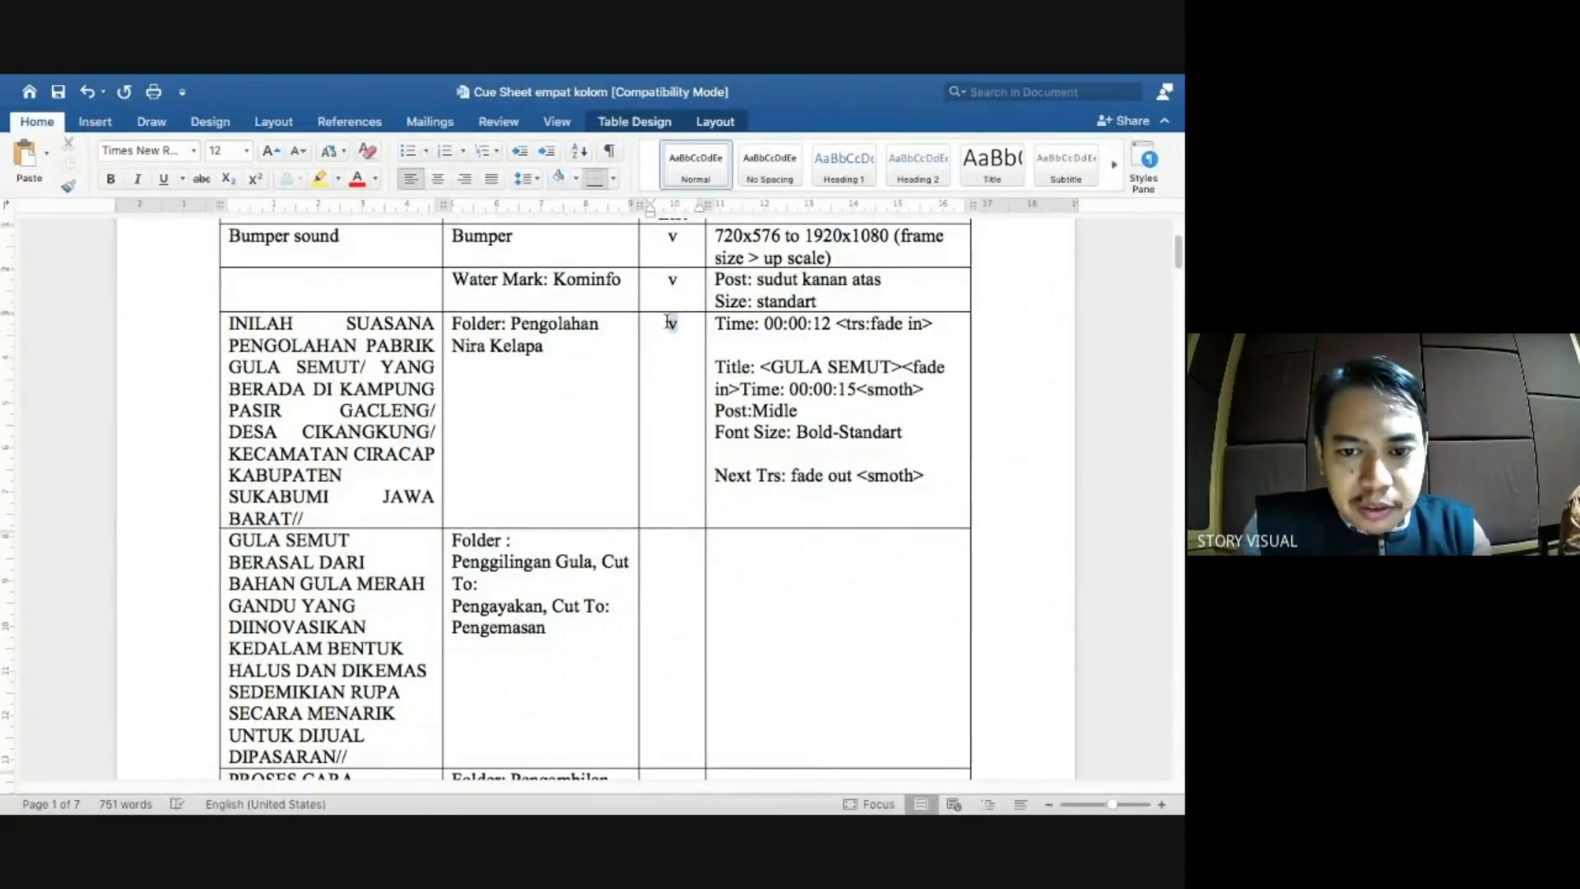
pyautogui.press('super+e')
# Add a centred v to the next row's Check List cell and return to Premiere Pro.
pyautogui.click(680, 565)
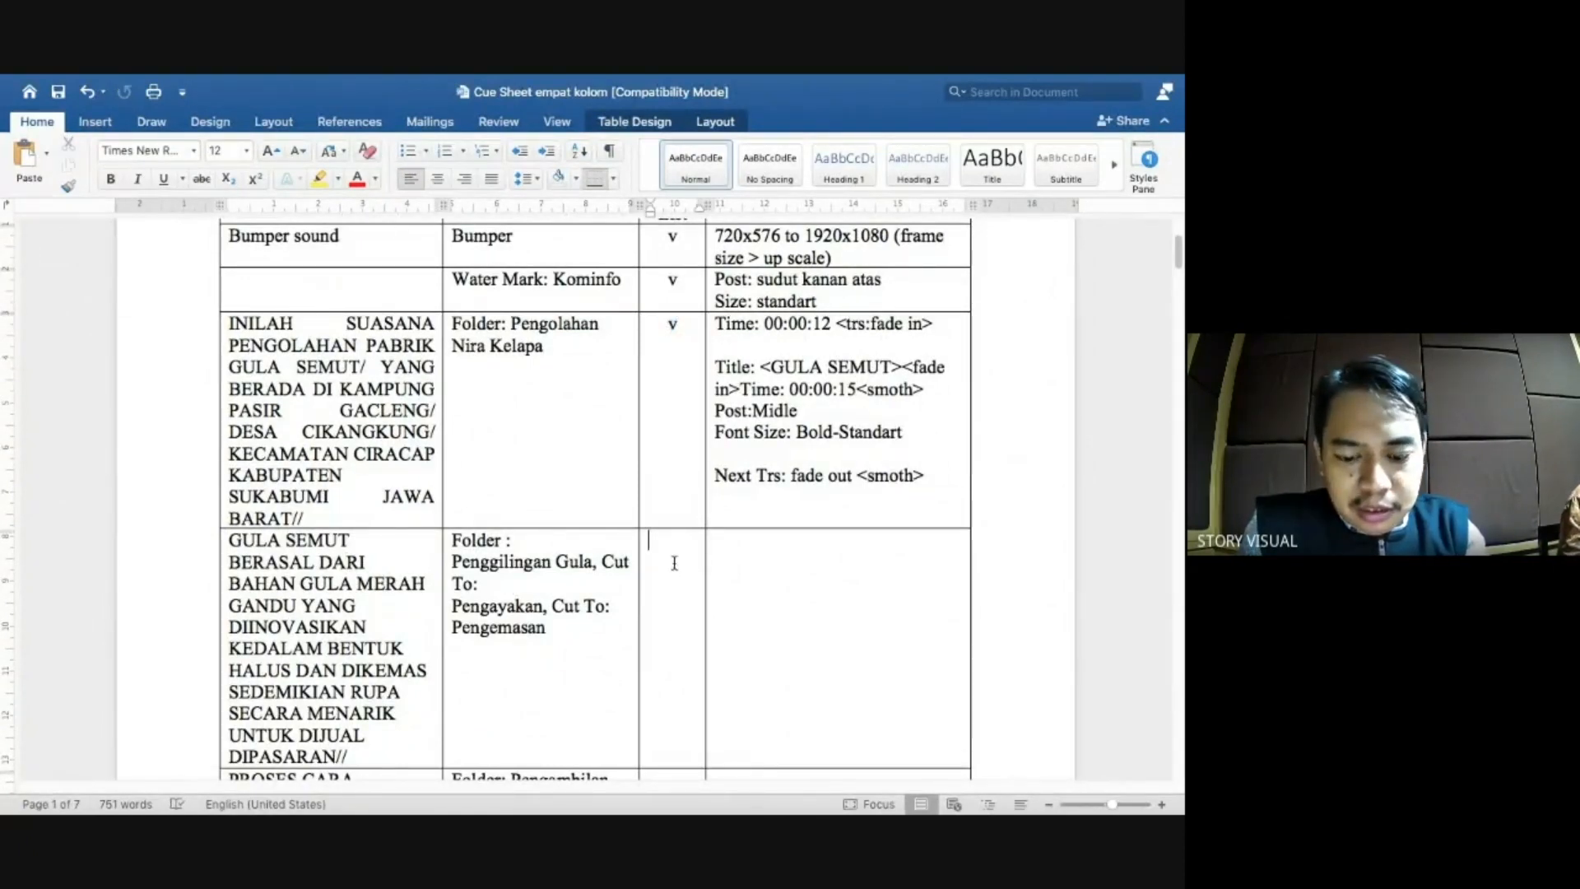
pyautogui.write('v')
pyautogui.press('super+e')
pyautogui.click(474, 601)
pyautogui.click(499, 576)
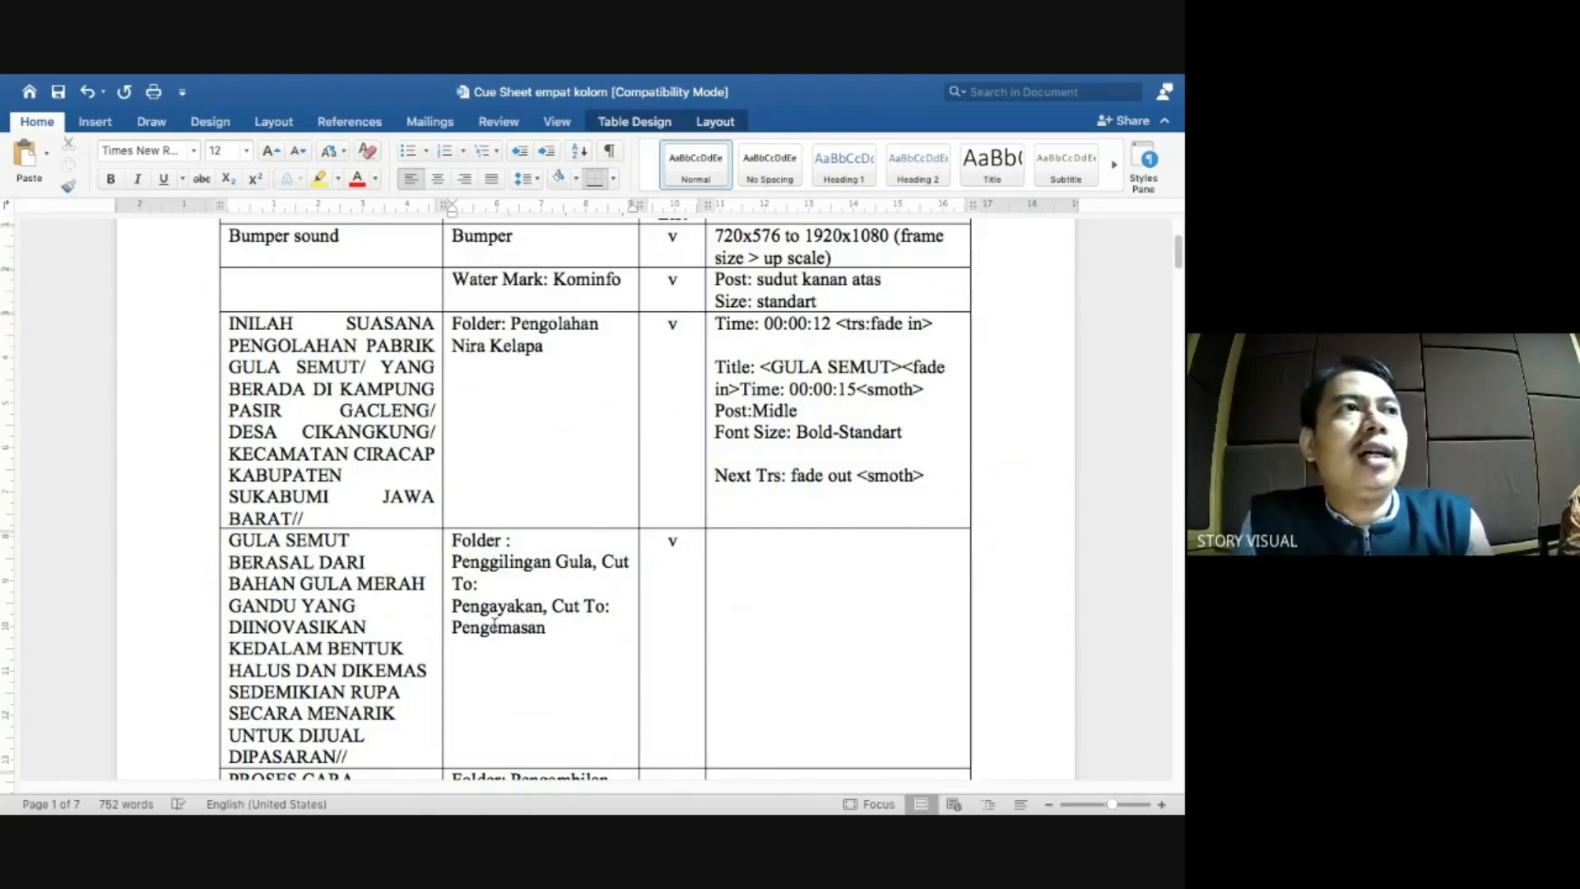
pyautogui.hotkey('ctrl', 'Left')
pyautogui.scroll(2, 165, 621)
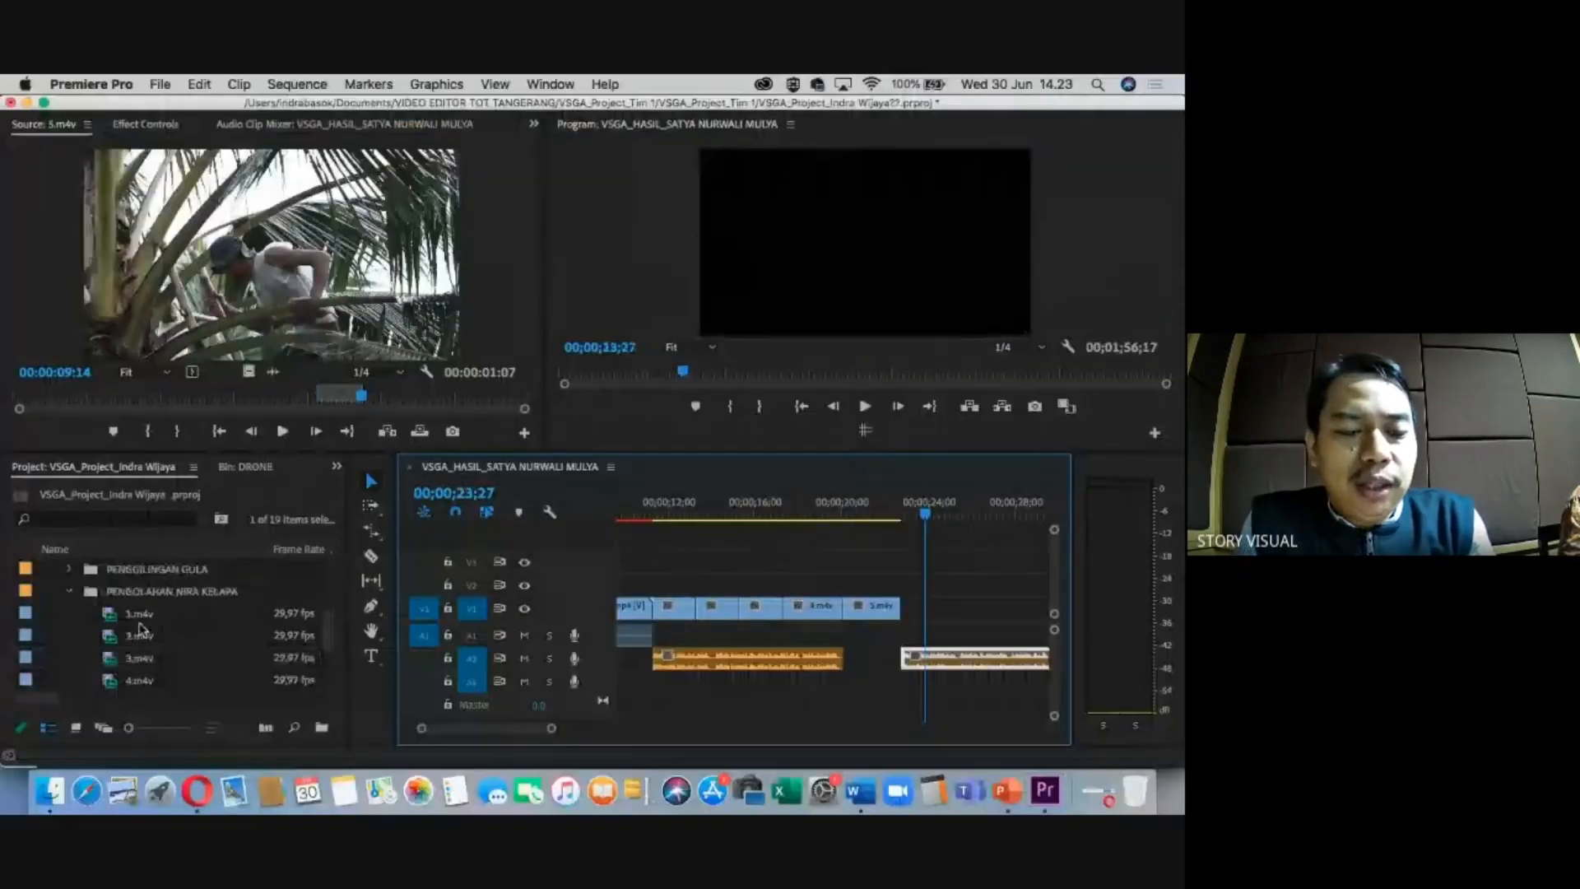
# Expand the PENGGILINGAN GULA bin and mark 1.m4v from 00:00:03:28 to 00:00:05:24.
pyautogui.click(130, 569)
pyautogui.click(70, 569)
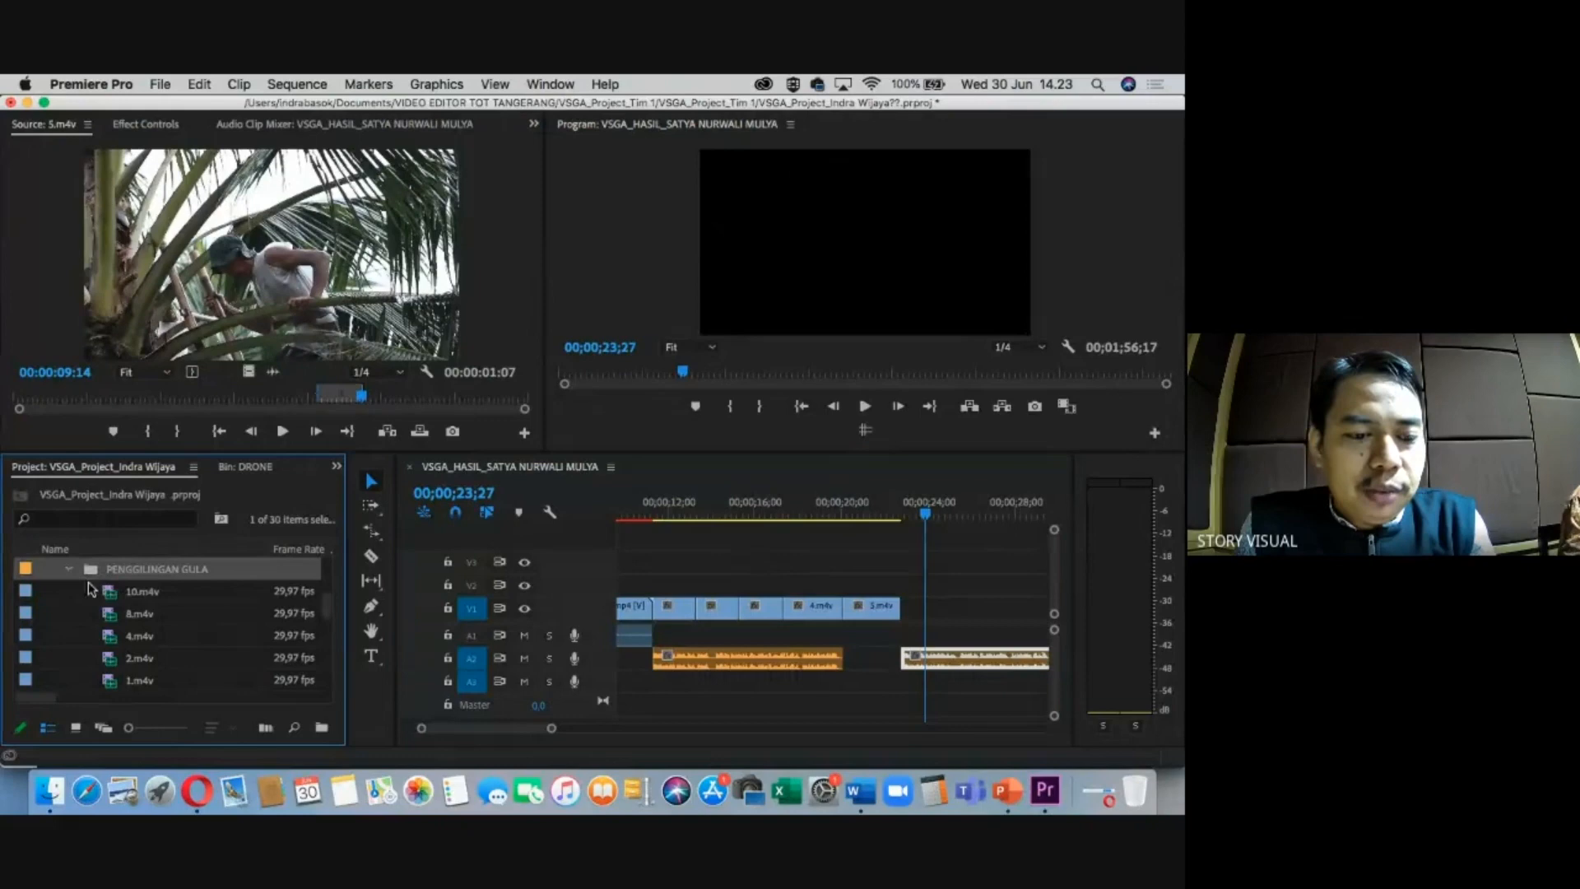
pyautogui.doubleClick(111, 660)
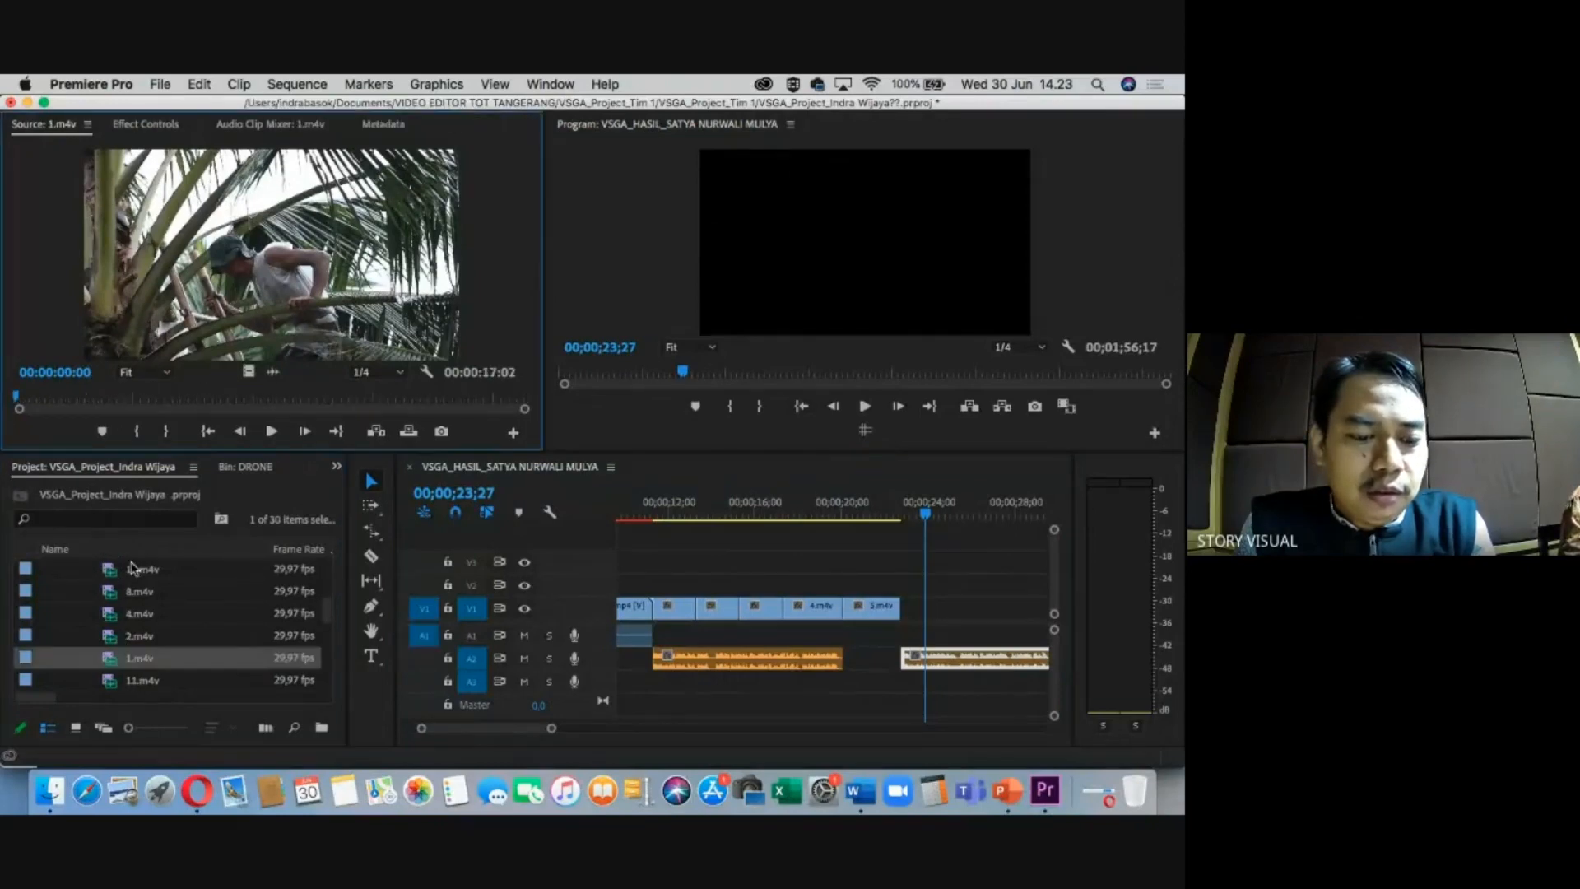
pyautogui.click(131, 400)
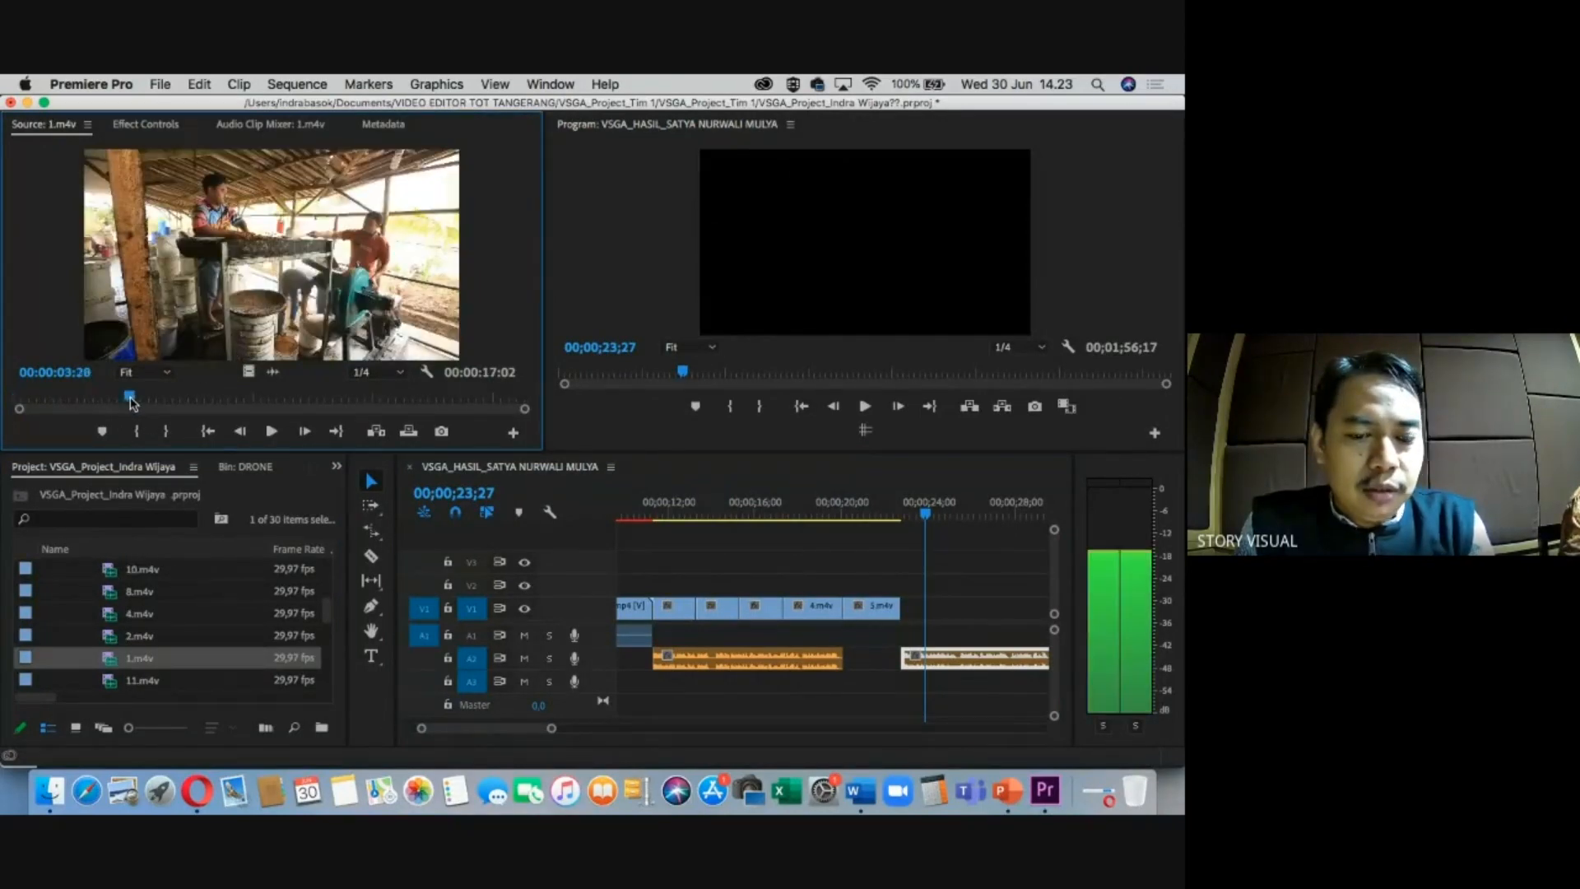
pyautogui.press('i')
pyautogui.moveTo(132, 401); pyautogui.dragTo(945, 614)
pyautogui.press('o')
# Load 2.m4v and mark In and Out points around the chosen shot.
pyautogui.doubleClick(138, 635)
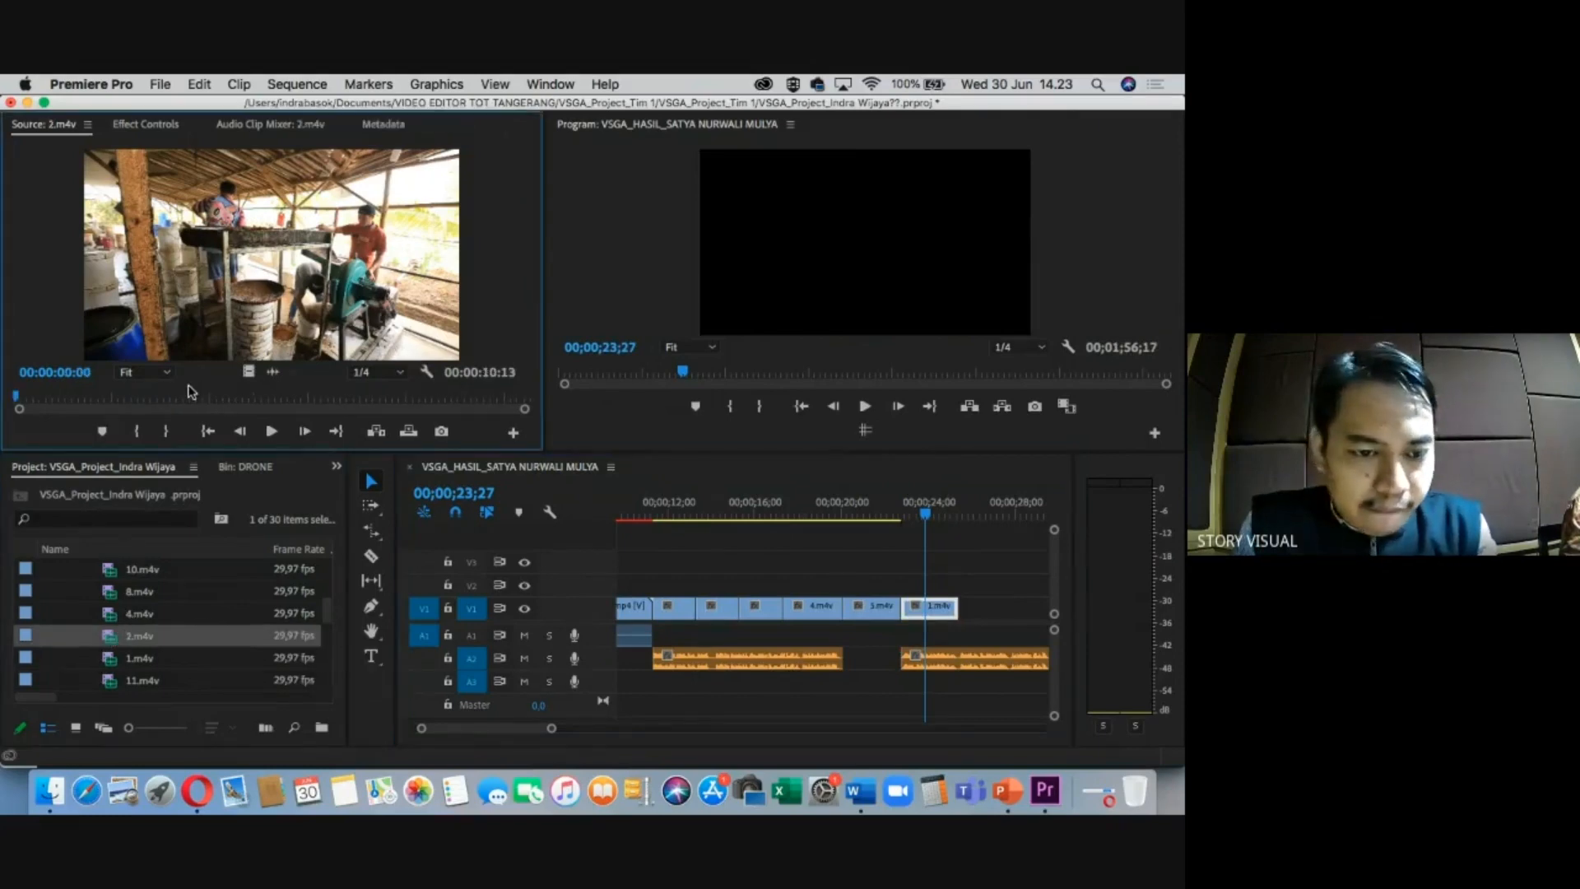
pyautogui.click(144, 403)
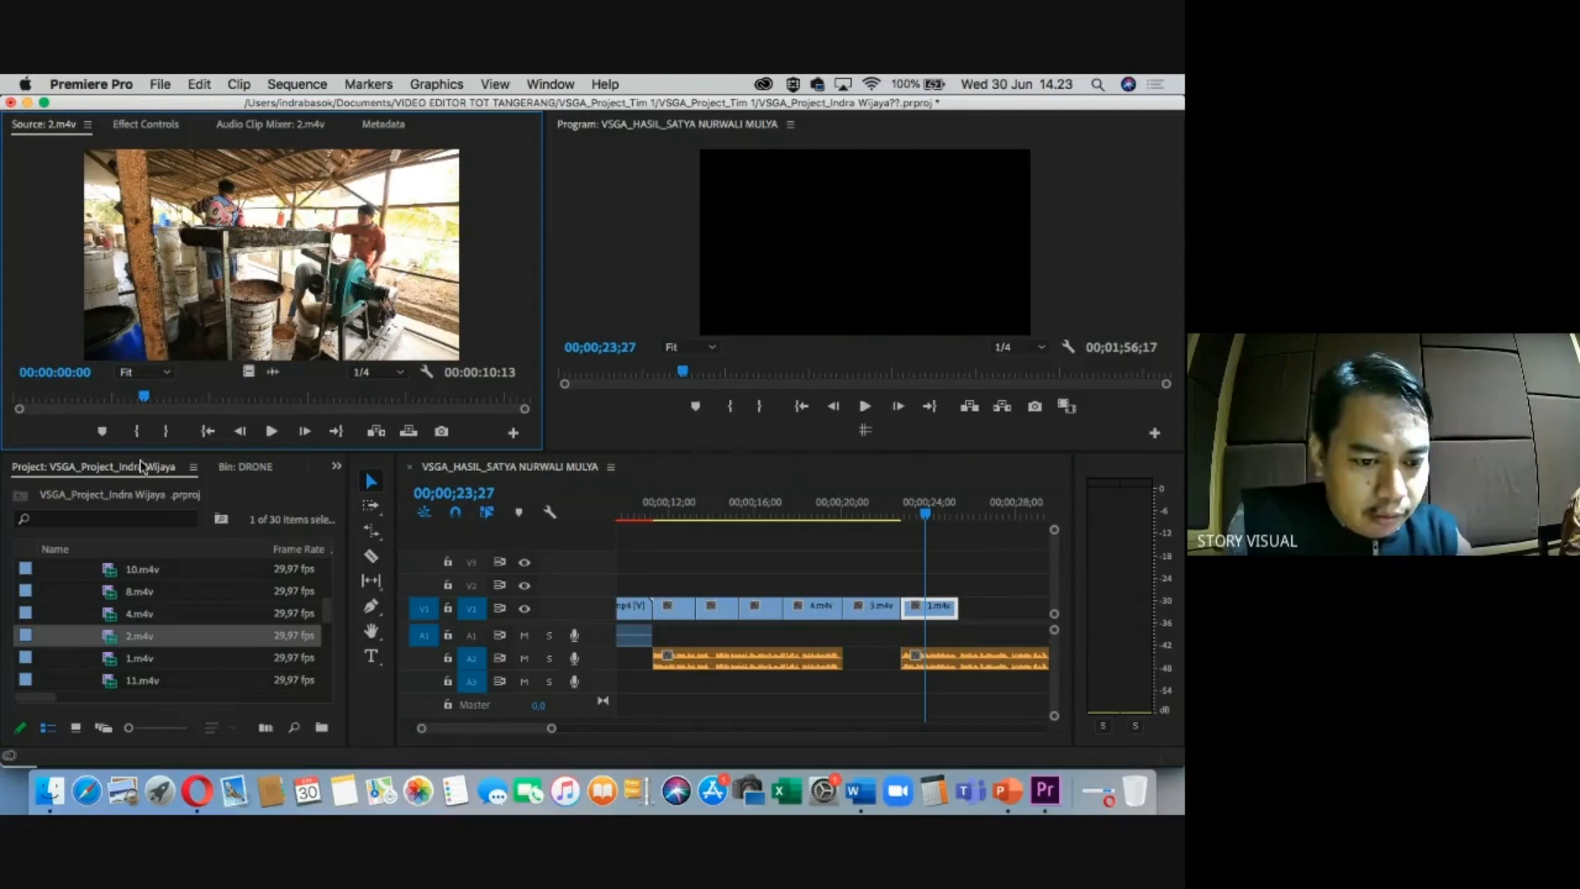
pyautogui.moveTo(173, 409); pyautogui.dragTo(212, 404)
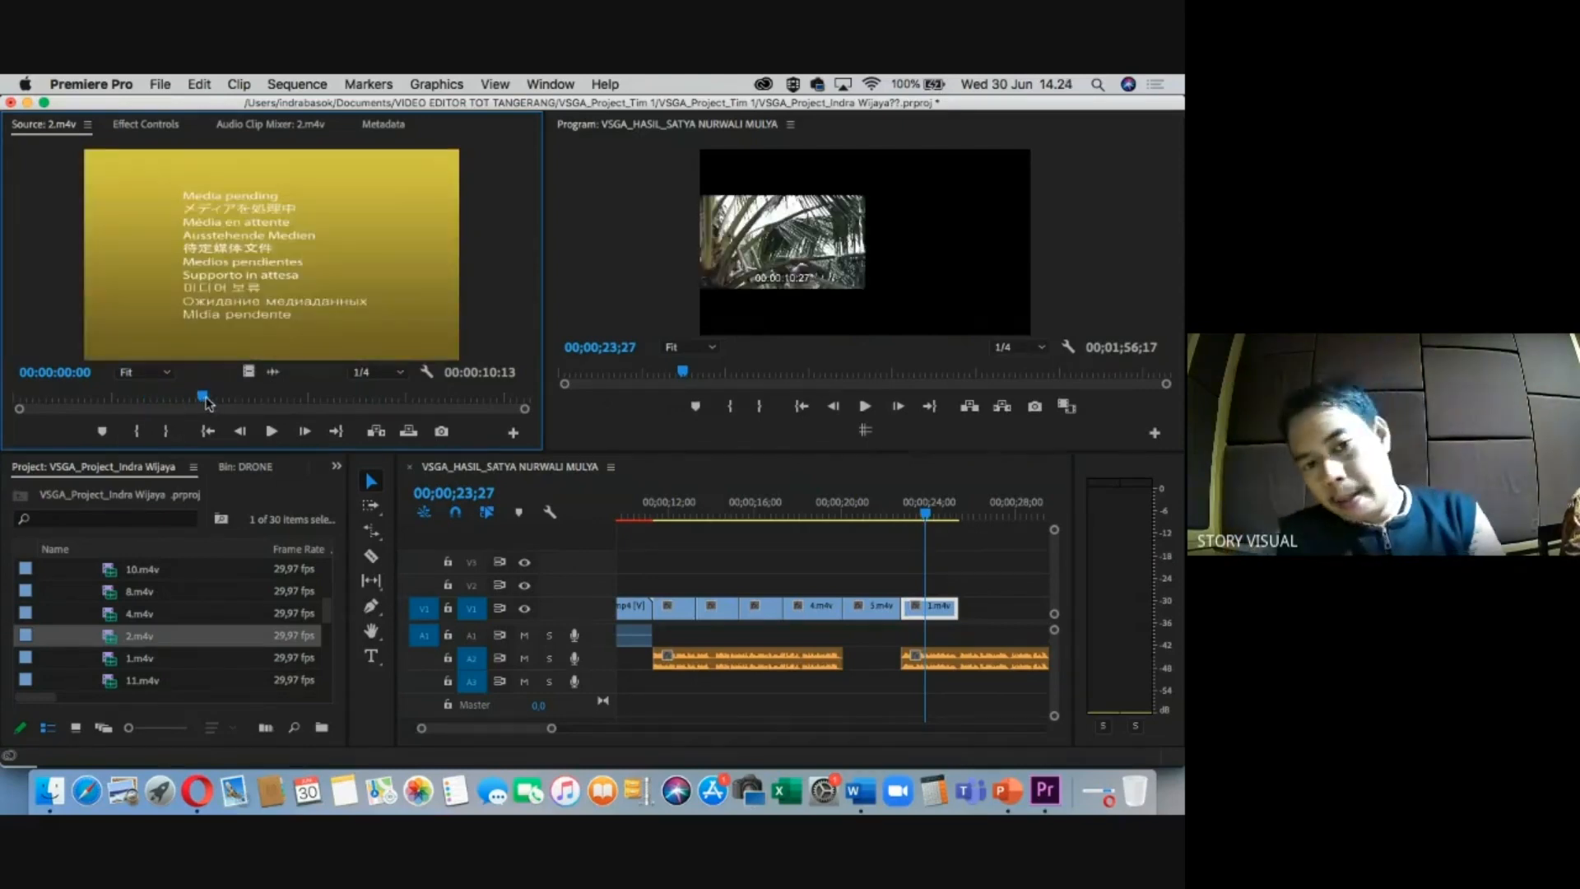
pyautogui.press('i')
pyautogui.moveTo(208, 403); pyautogui.dragTo(1000, 608)
pyautogui.press('o')
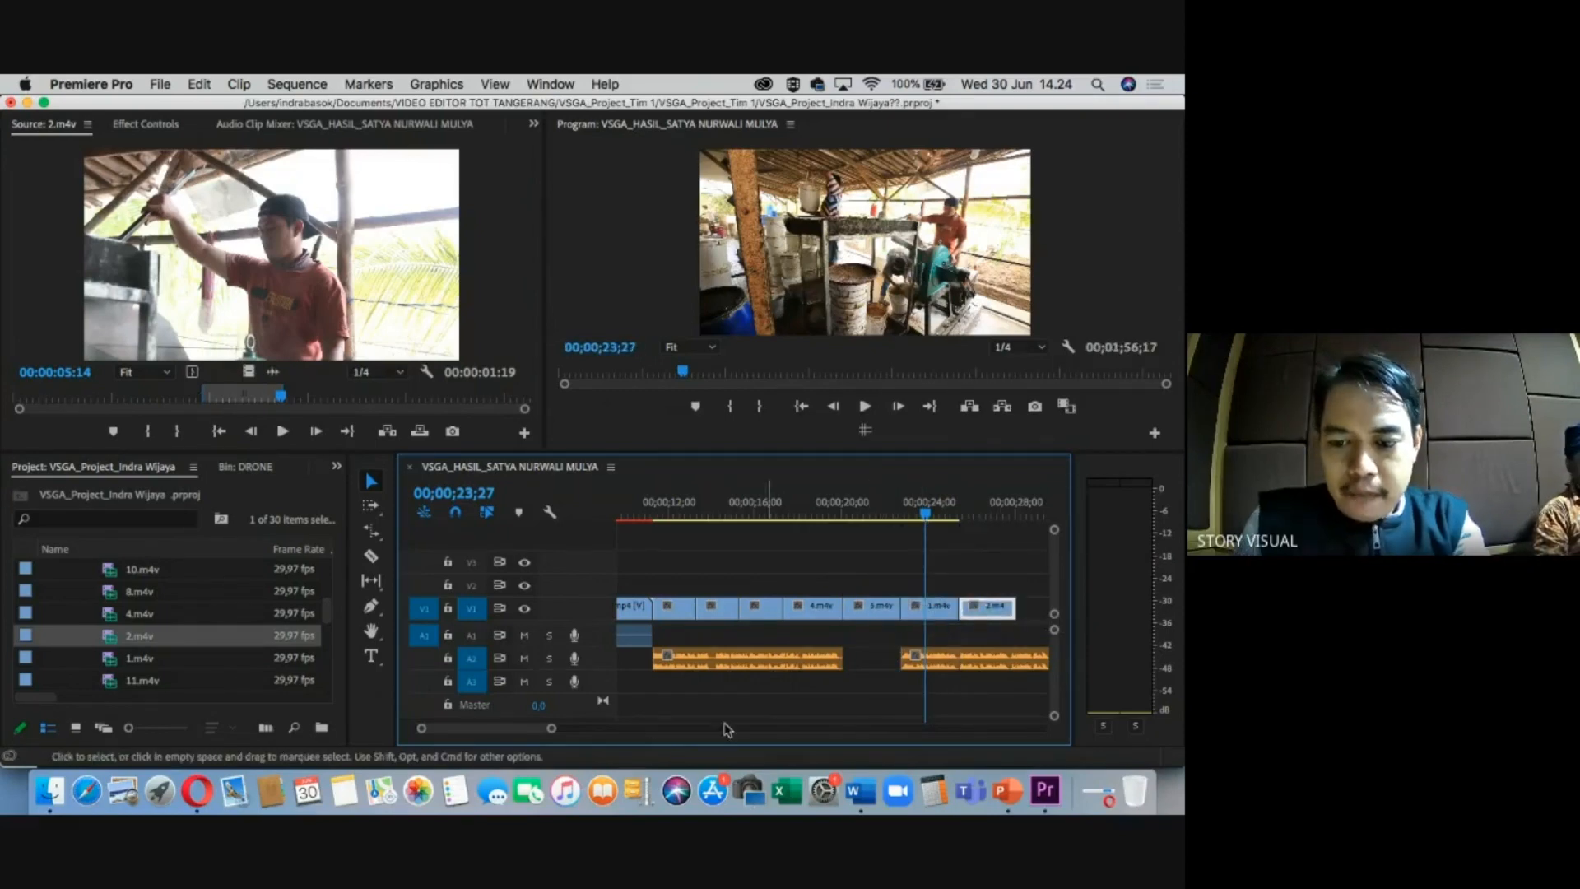
pyautogui.moveTo(522, 728); pyautogui.dragTo(528, 730)
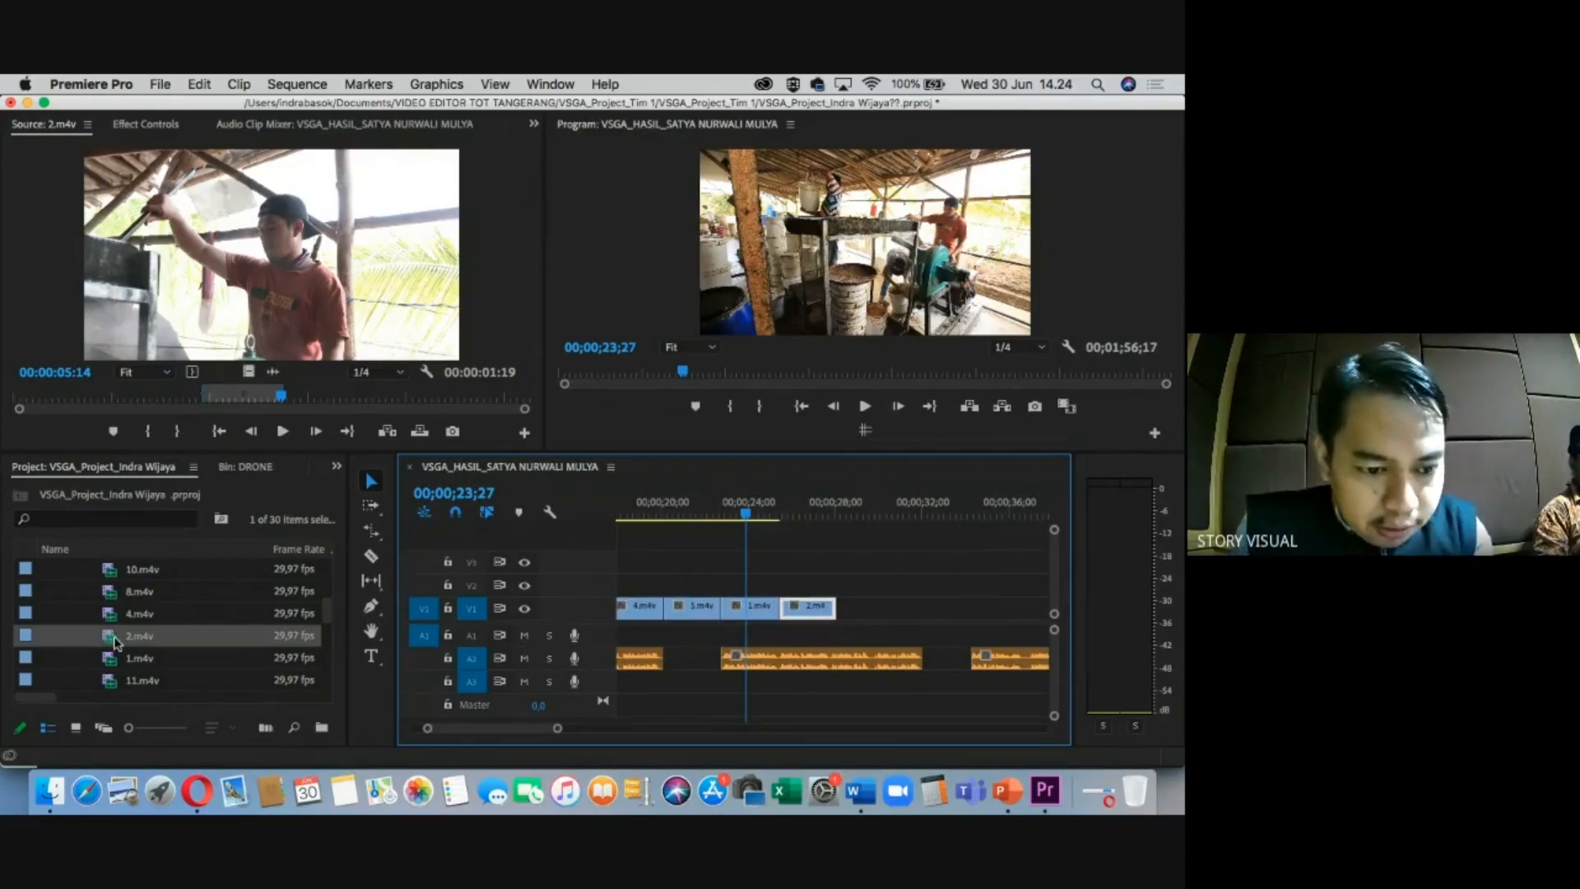
pyautogui.scroll(-1, 114, 638)
pyautogui.scroll(4, 114, 638)
# Collapse the open bins and load PENGAYAKAN's 1.m4v into the Source monitor.
pyautogui.click(70, 614)
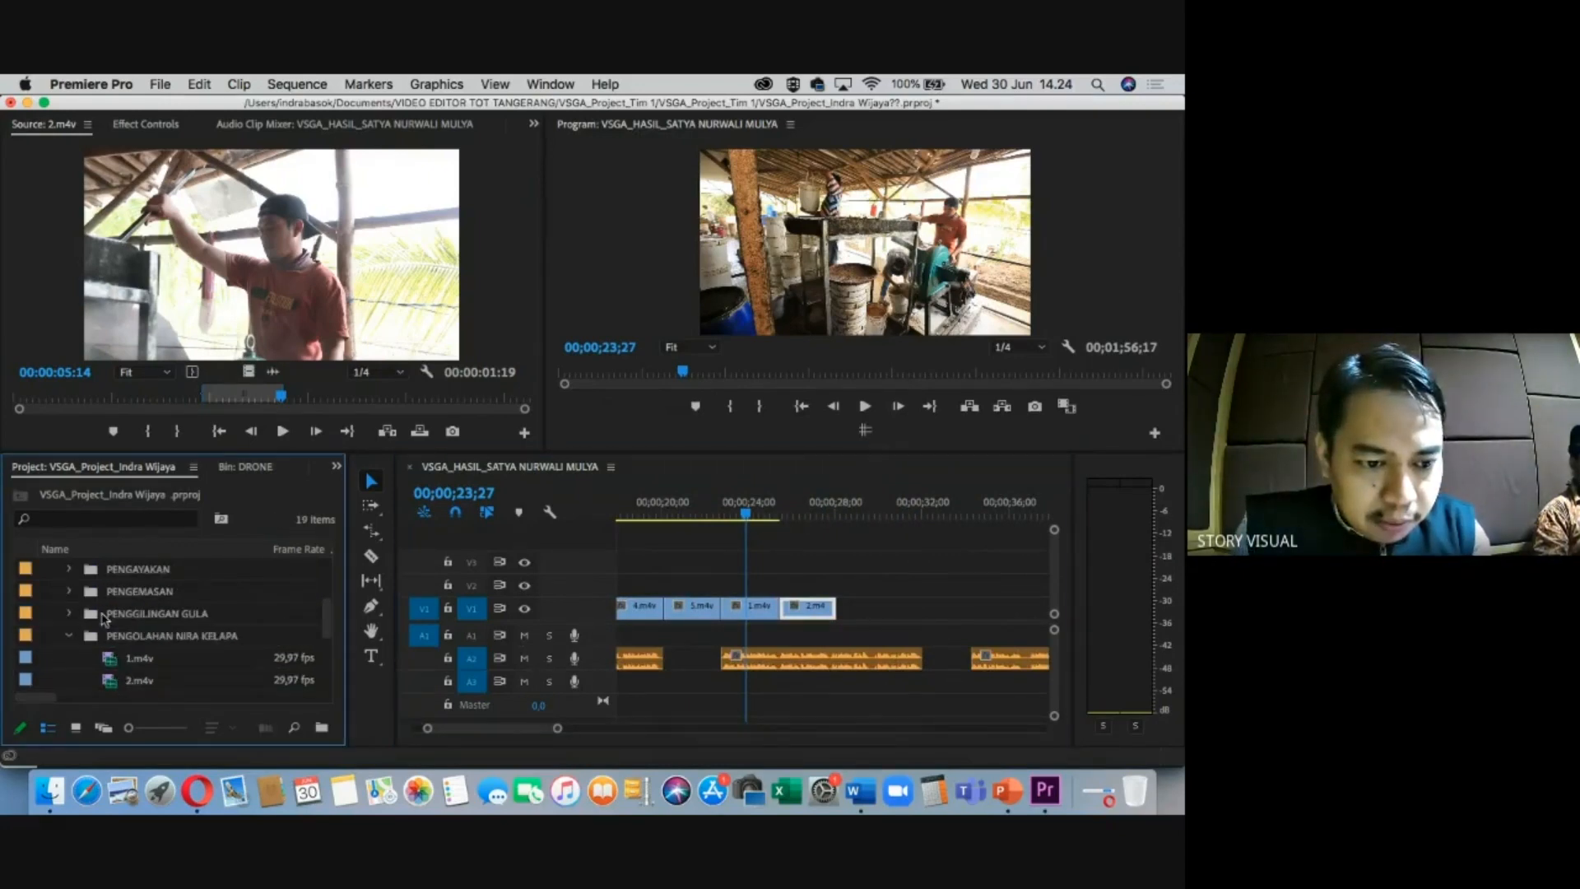
pyautogui.click(69, 635)
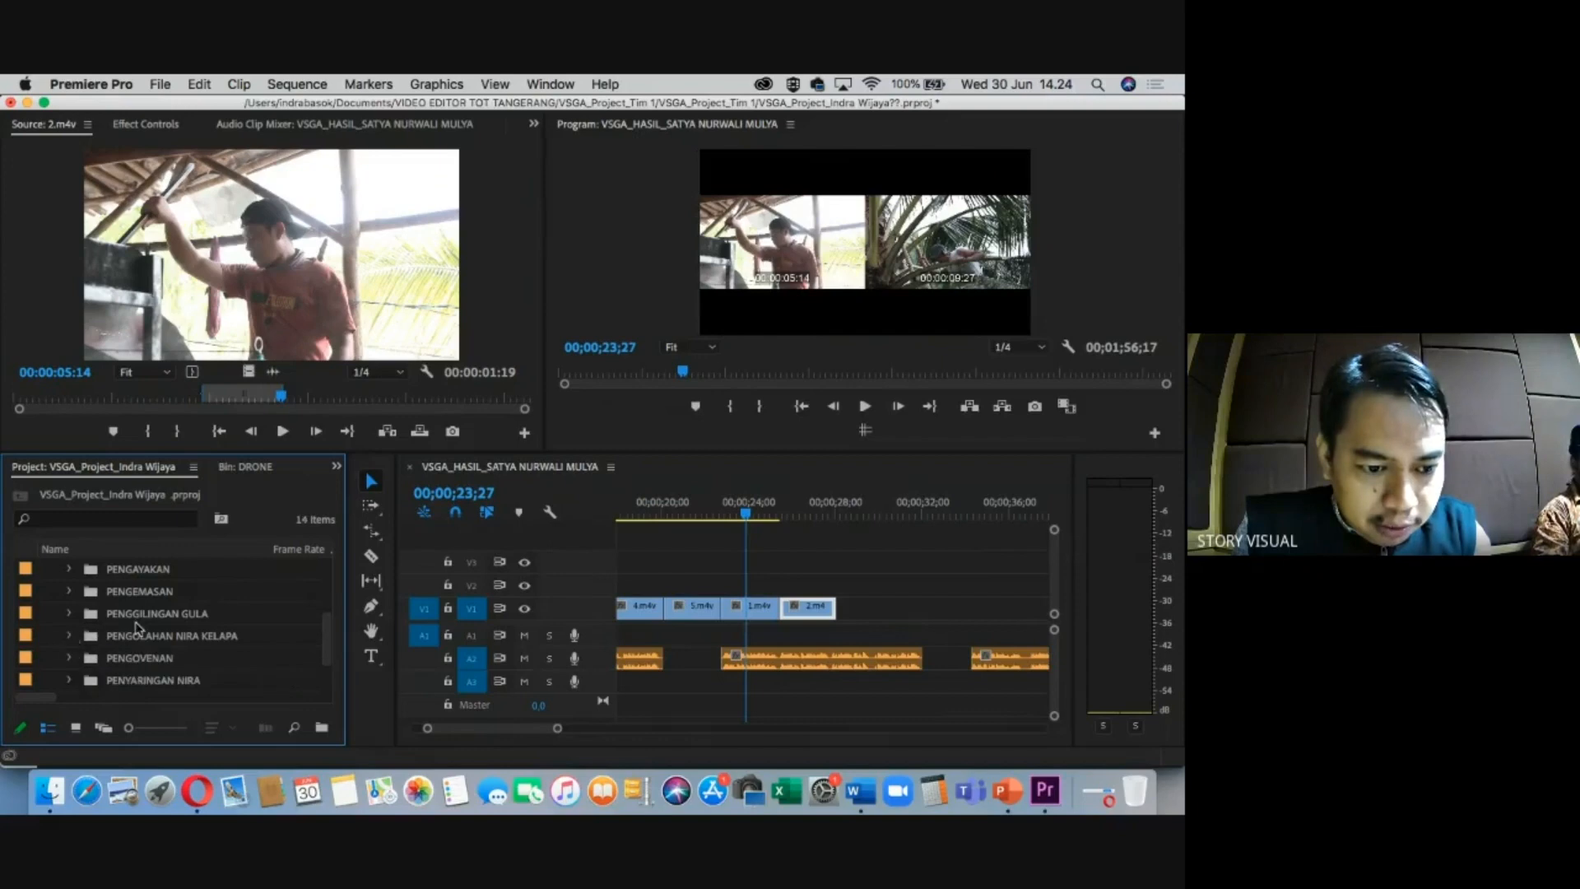
pyautogui.click(127, 579)
pyautogui.click(69, 569)
pyautogui.doubleClick(114, 592)
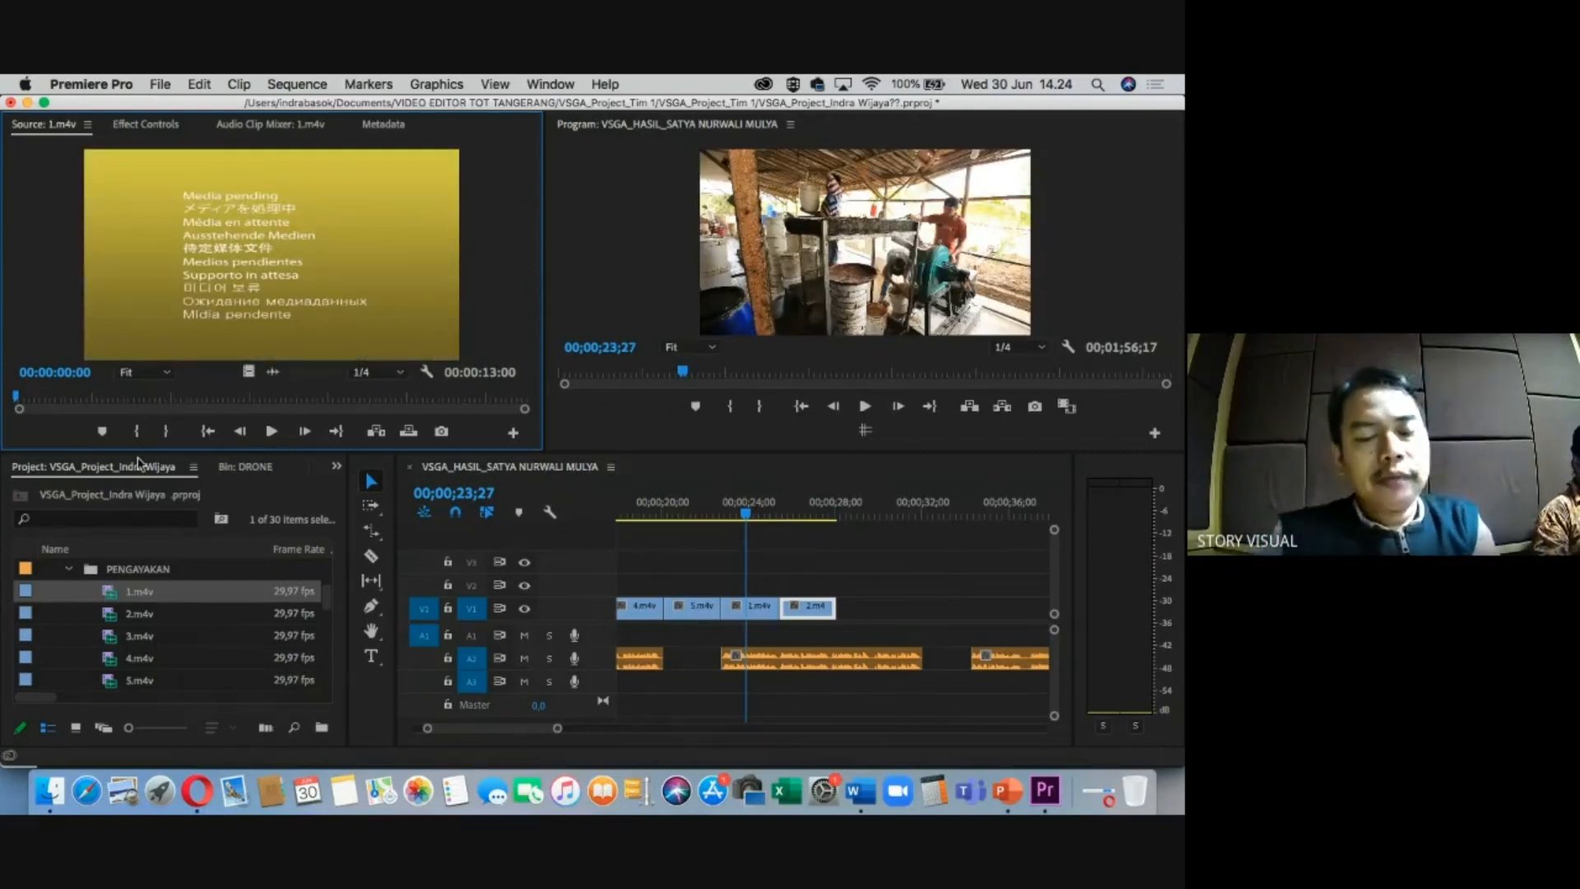
# Mark 1.m4v from 5:11 to 7:21 and place it after 2.m4v on V1.
pyautogui.click(228, 400)
pyautogui.press('i')
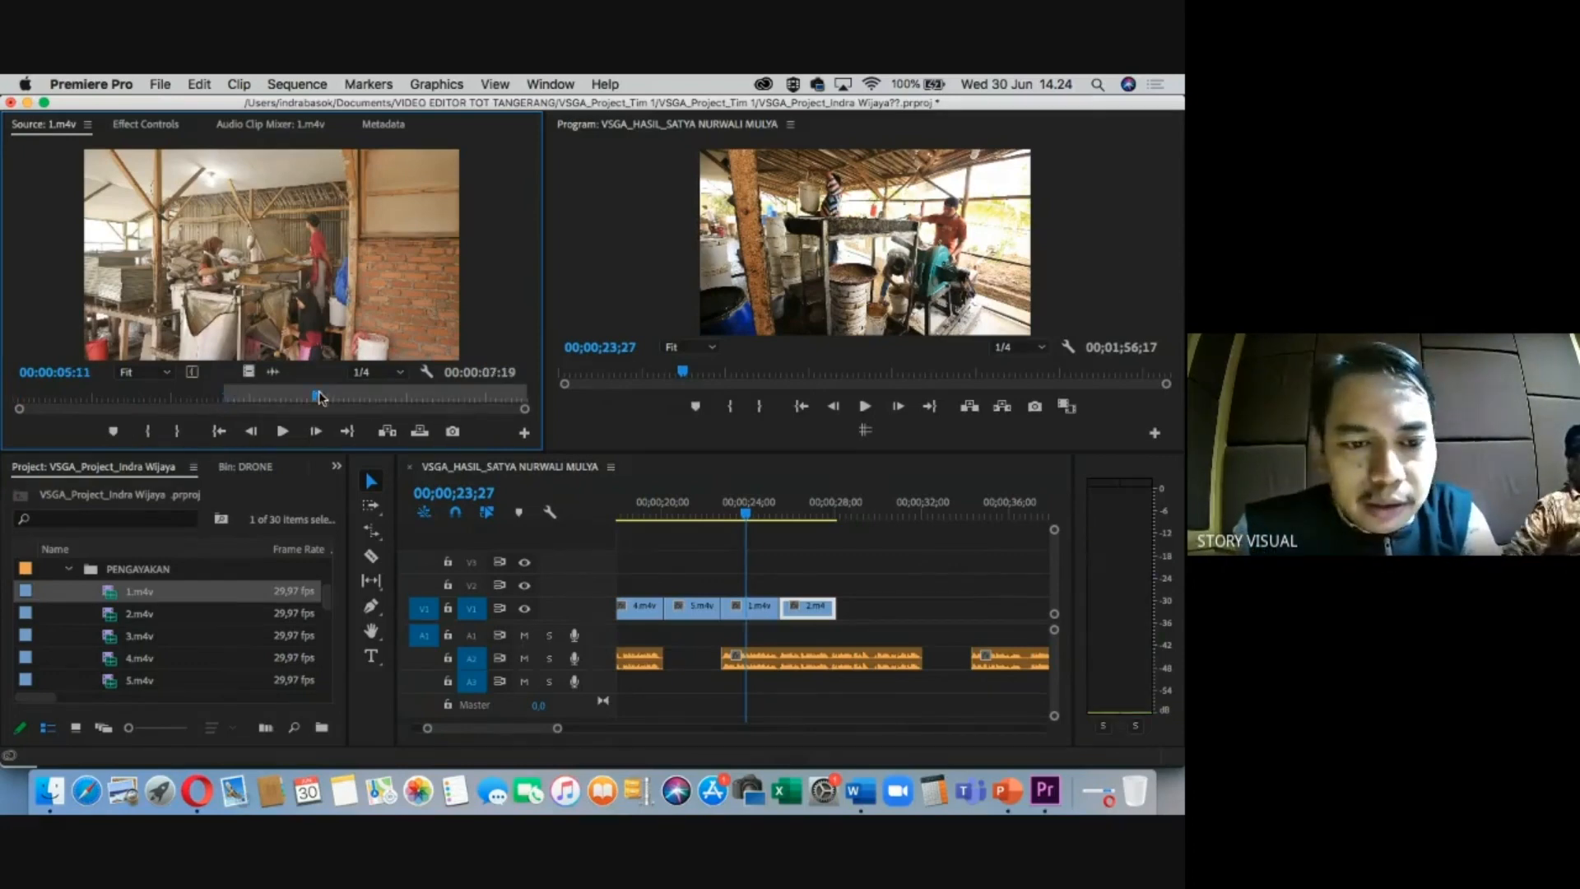
pyautogui.press('o')
pyautogui.moveTo(248, 372); pyautogui.dragTo(874, 607)
pyautogui.scroll(-1, 121, 656)
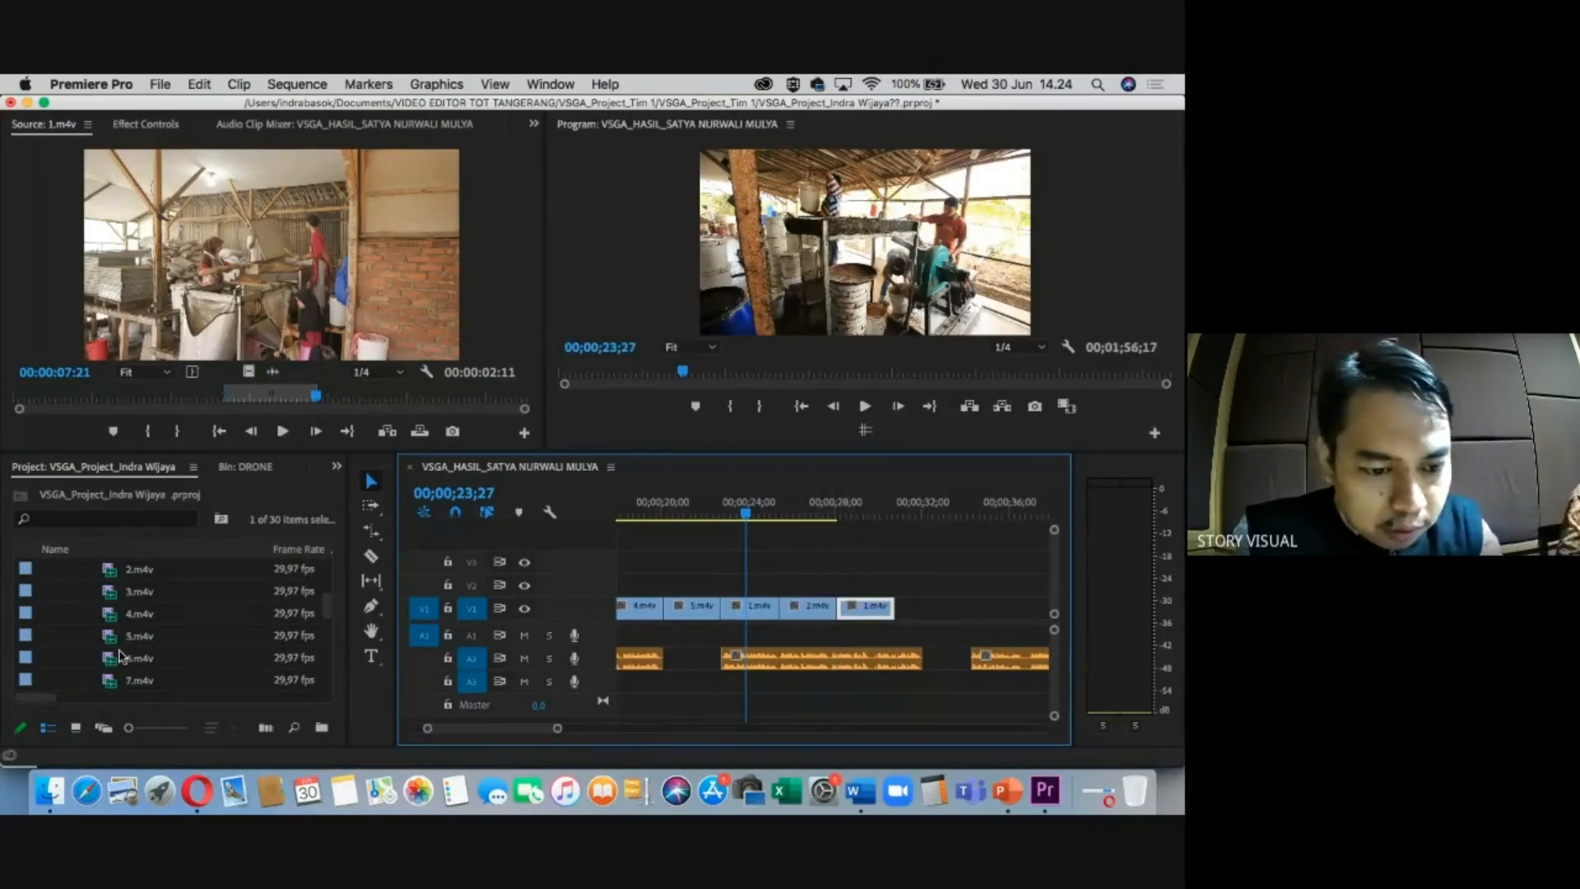
# Mark 6.m4v from about 5 to 7 seconds and place it after 1.m4v.
pyautogui.doubleClick(121, 656)
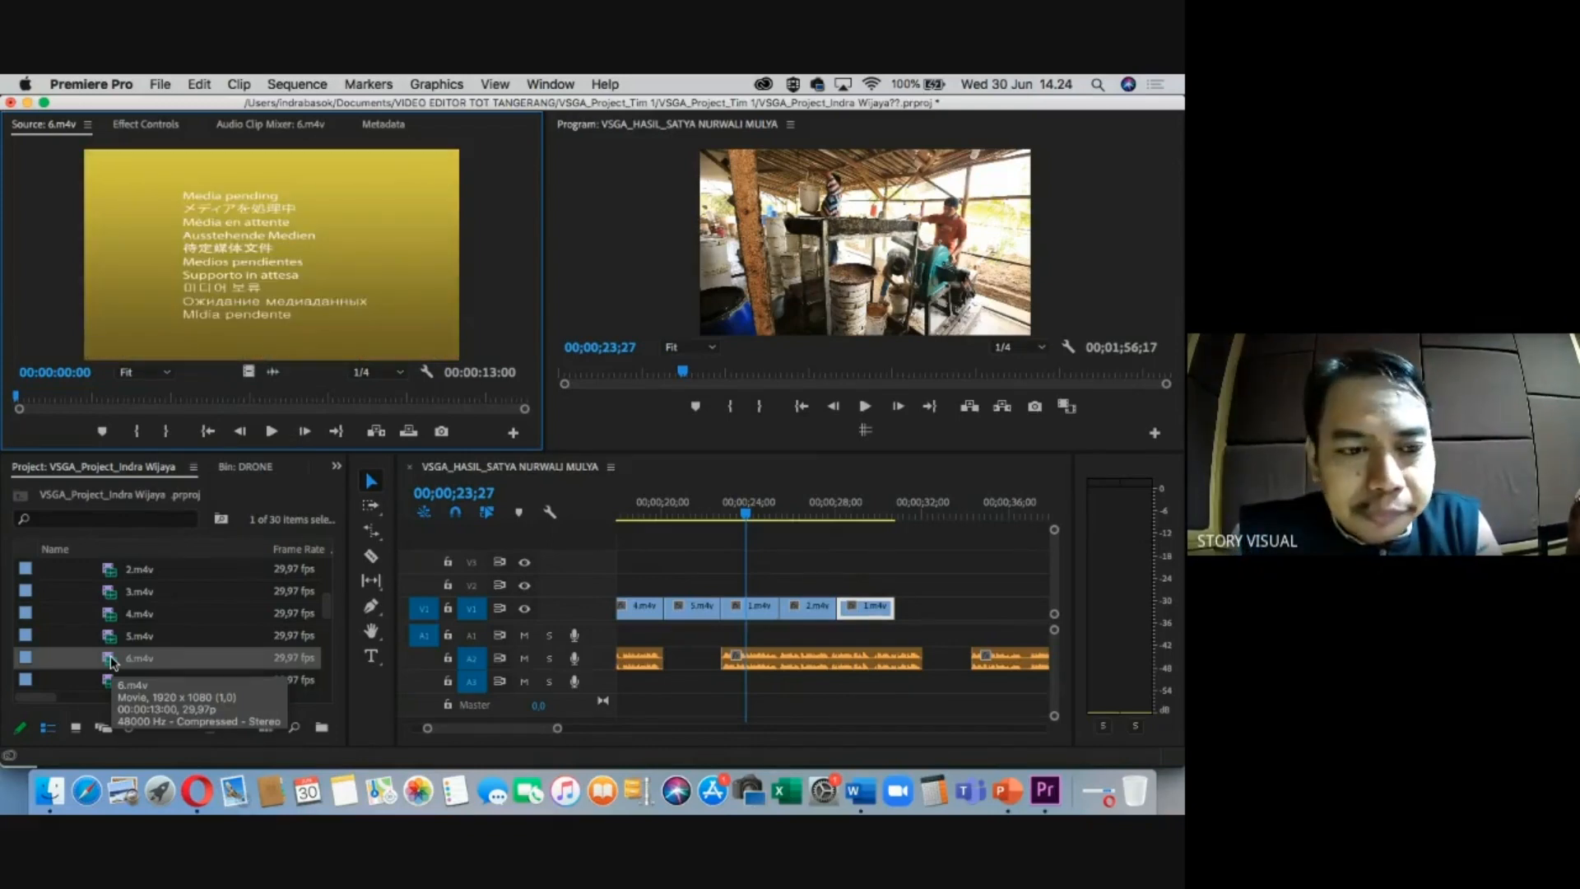
pyautogui.click(225, 395)
pyautogui.press('i')
pyautogui.click(288, 393)
pyautogui.press('o')
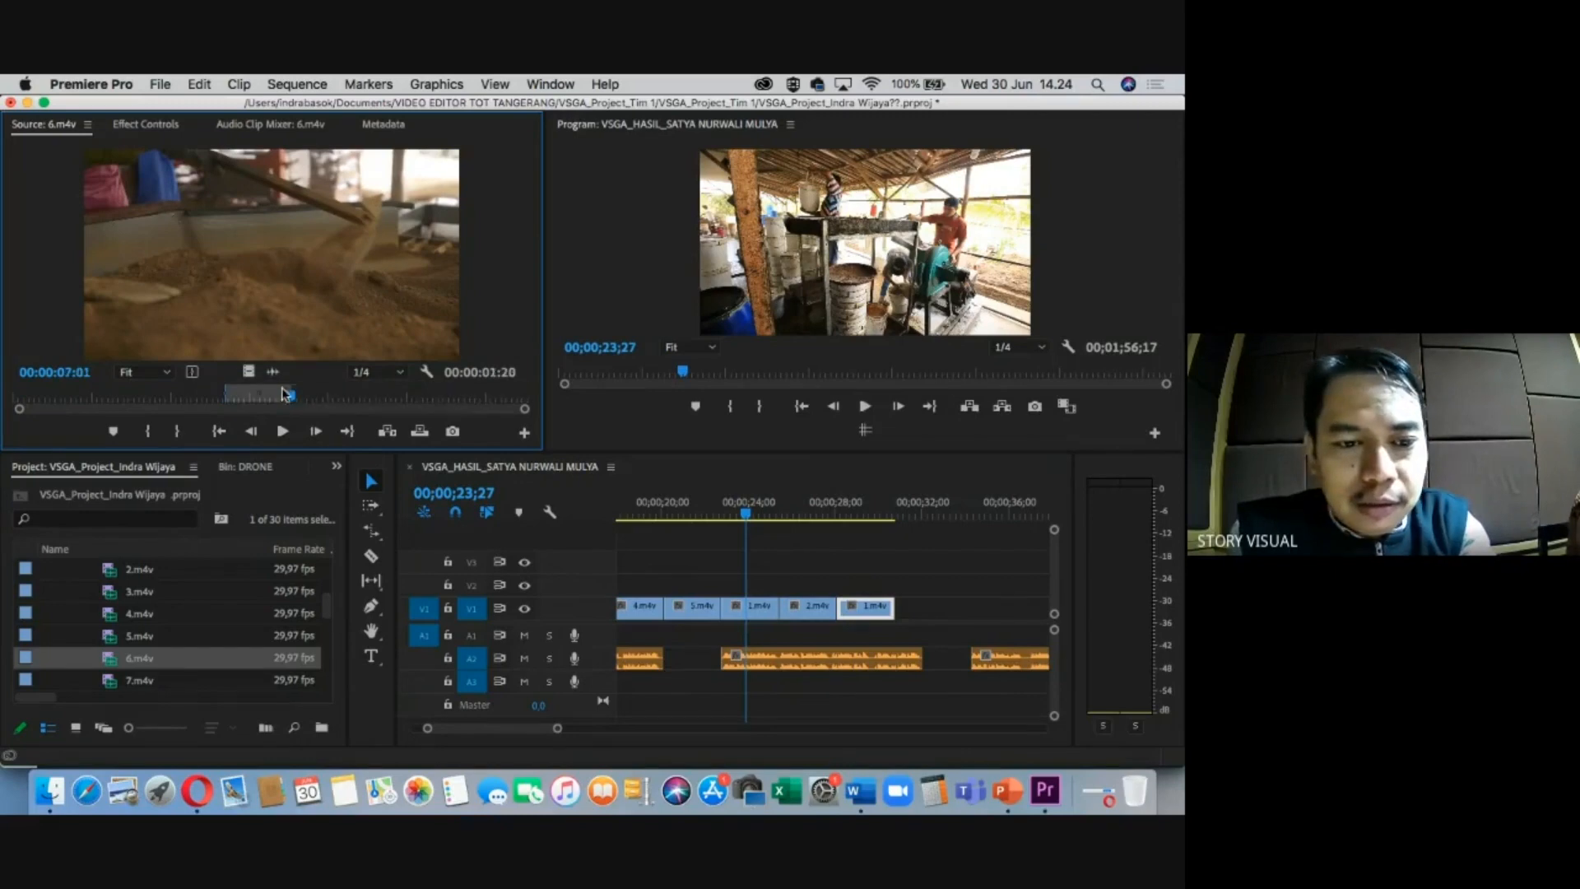
pyautogui.moveTo(248, 371); pyautogui.dragTo(931, 608)
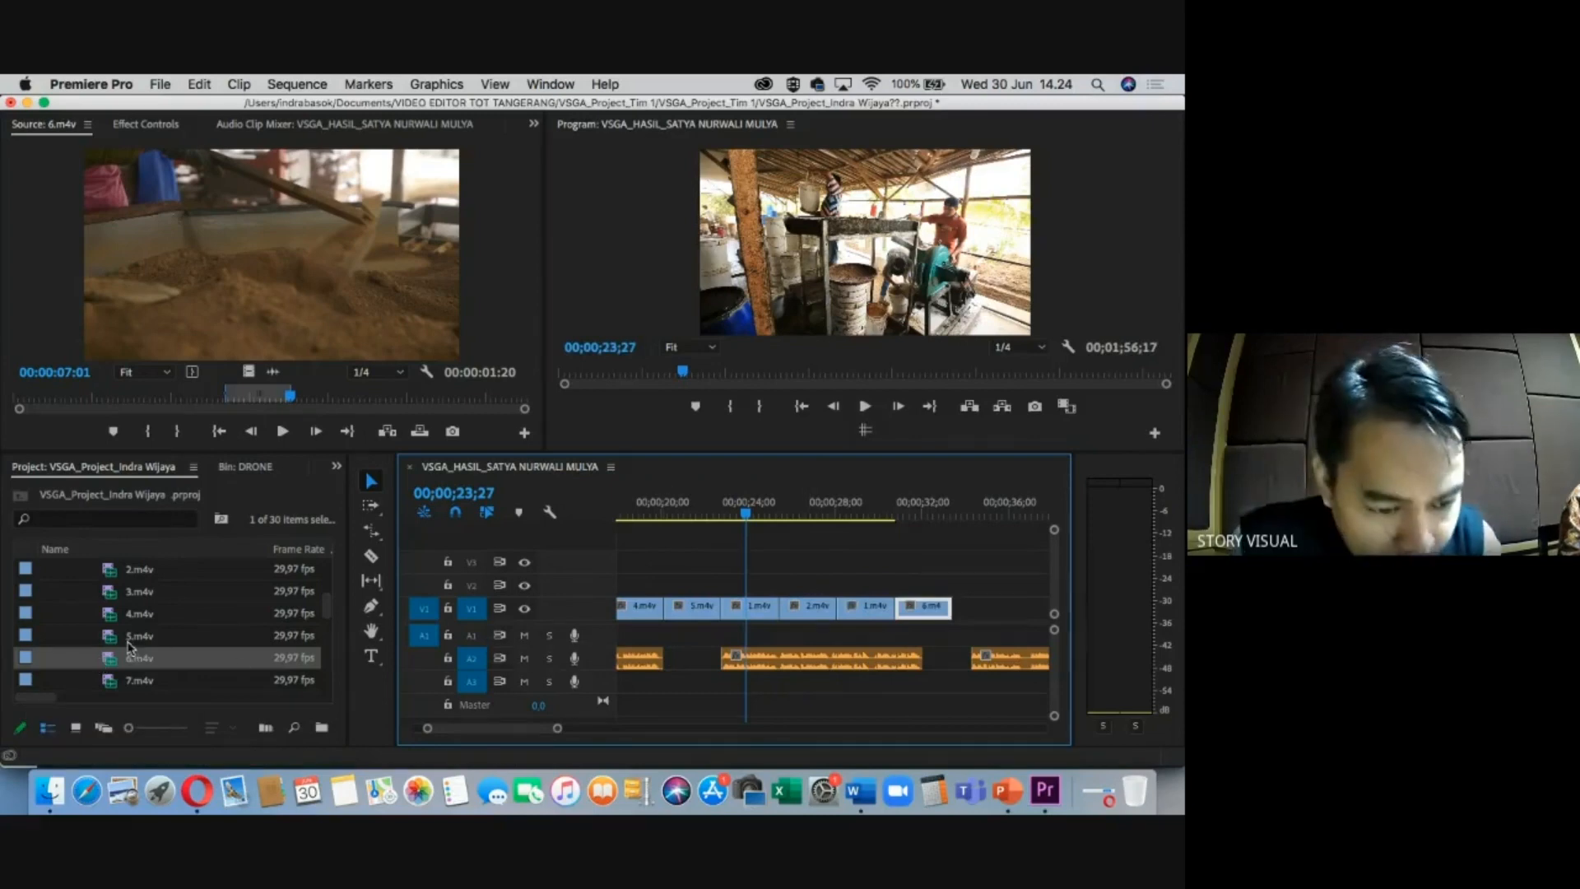
pyautogui.scroll(3, 90, 601)
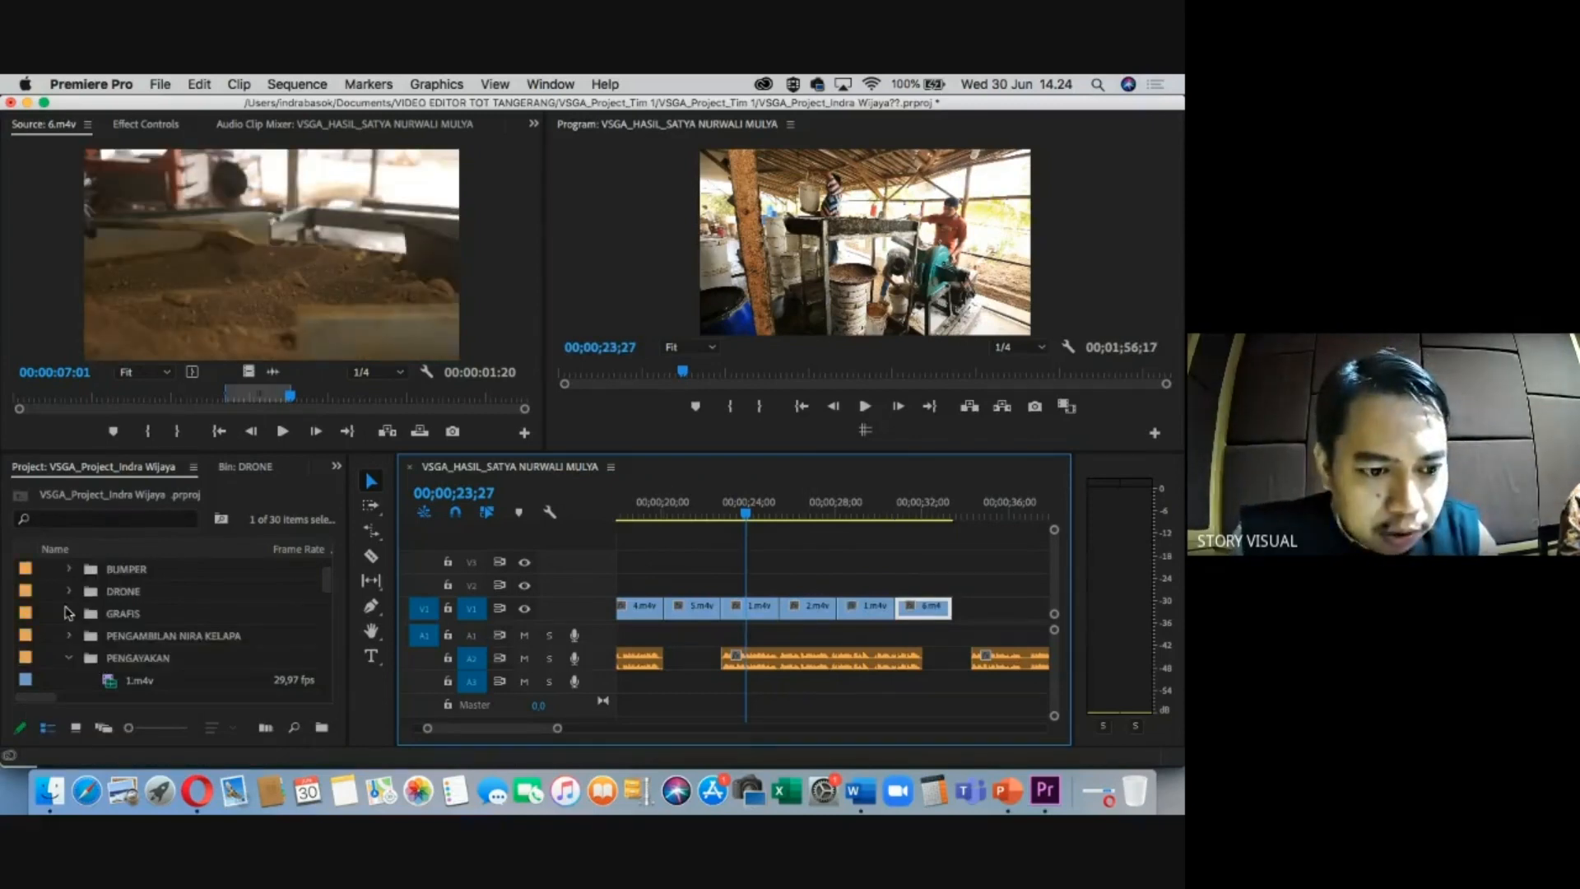
# Open the PENGEMASAN bin and mark 16.m4v from 3:26 to 5:03.
pyautogui.click(70, 657)
pyautogui.click(129, 680)
pyautogui.click(71, 680)
pyautogui.scroll(-5, 185, 654)
pyautogui.doubleClick(138, 636)
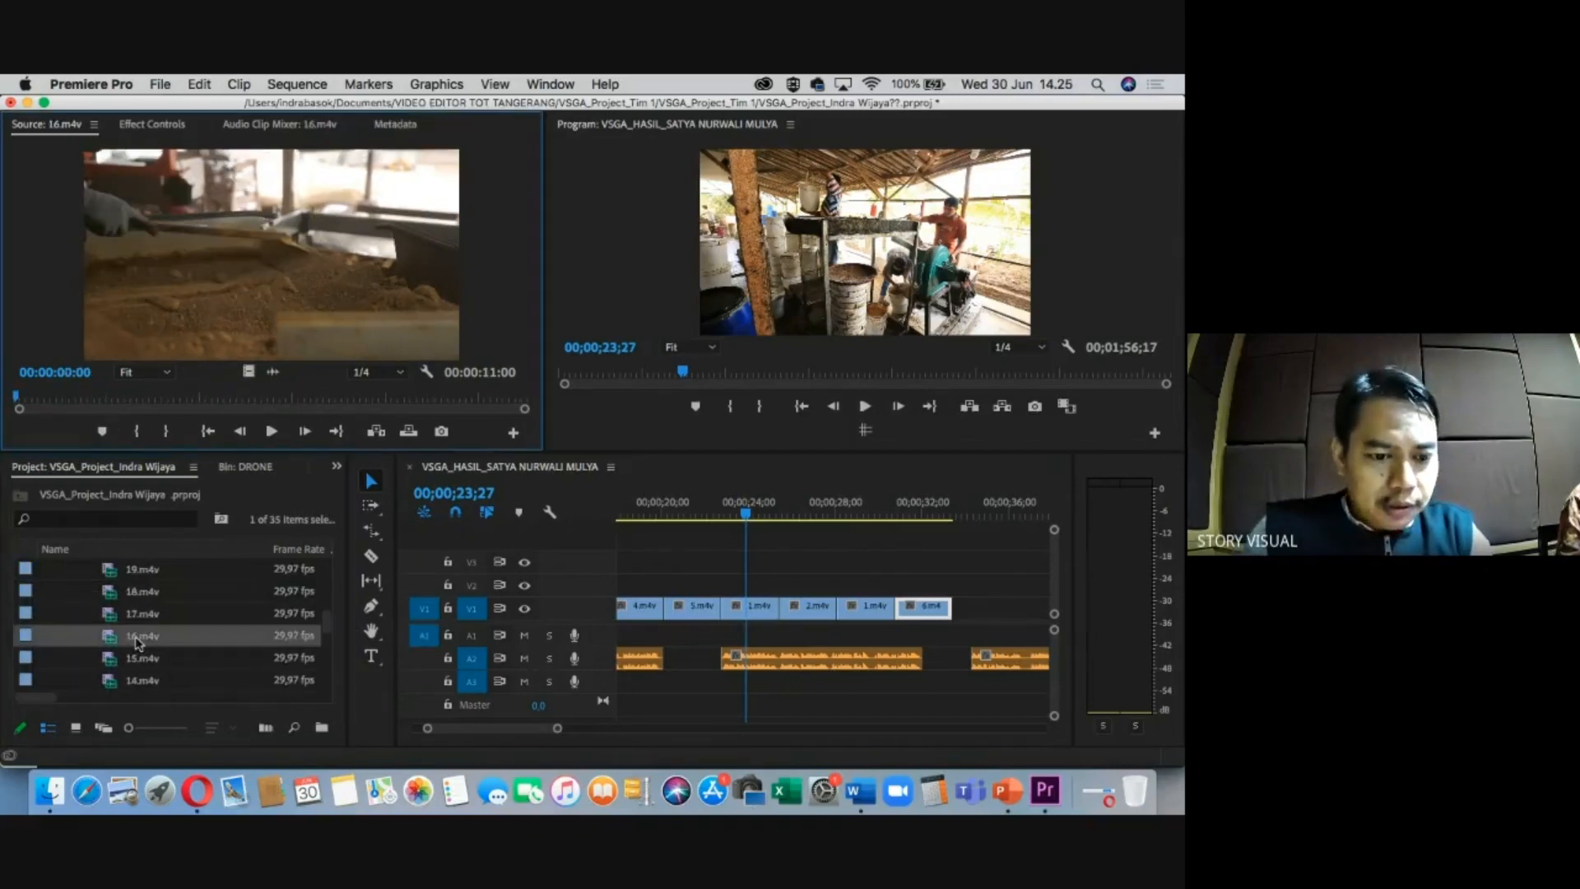
pyautogui.click(195, 400)
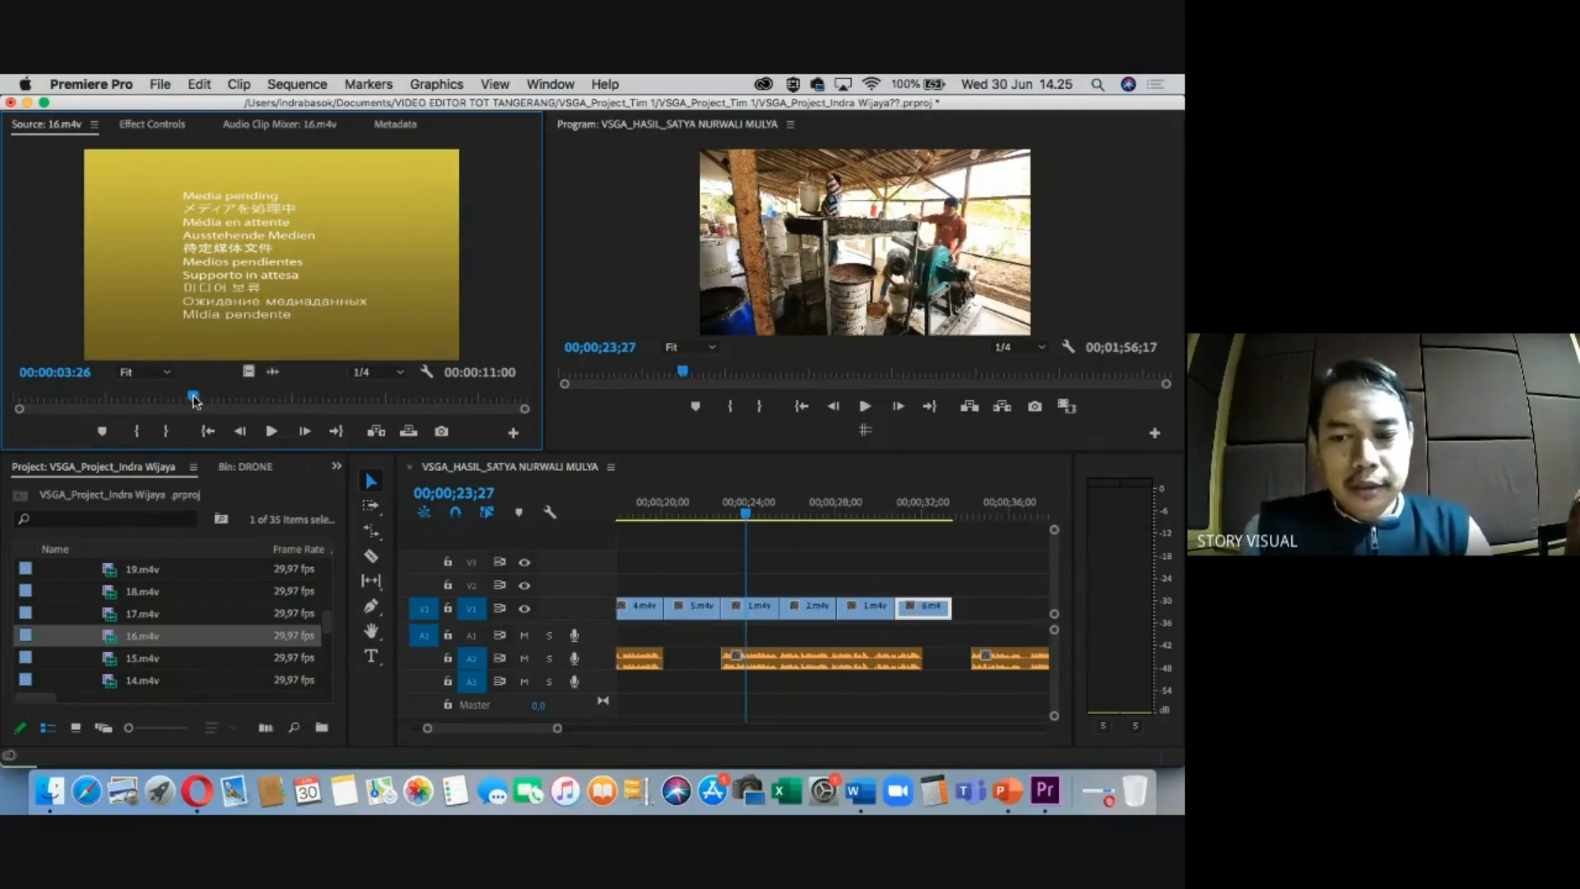
pyautogui.press('i')
pyautogui.moveTo(195, 399); pyautogui.dragTo(960, 620)
pyautogui.press('o')
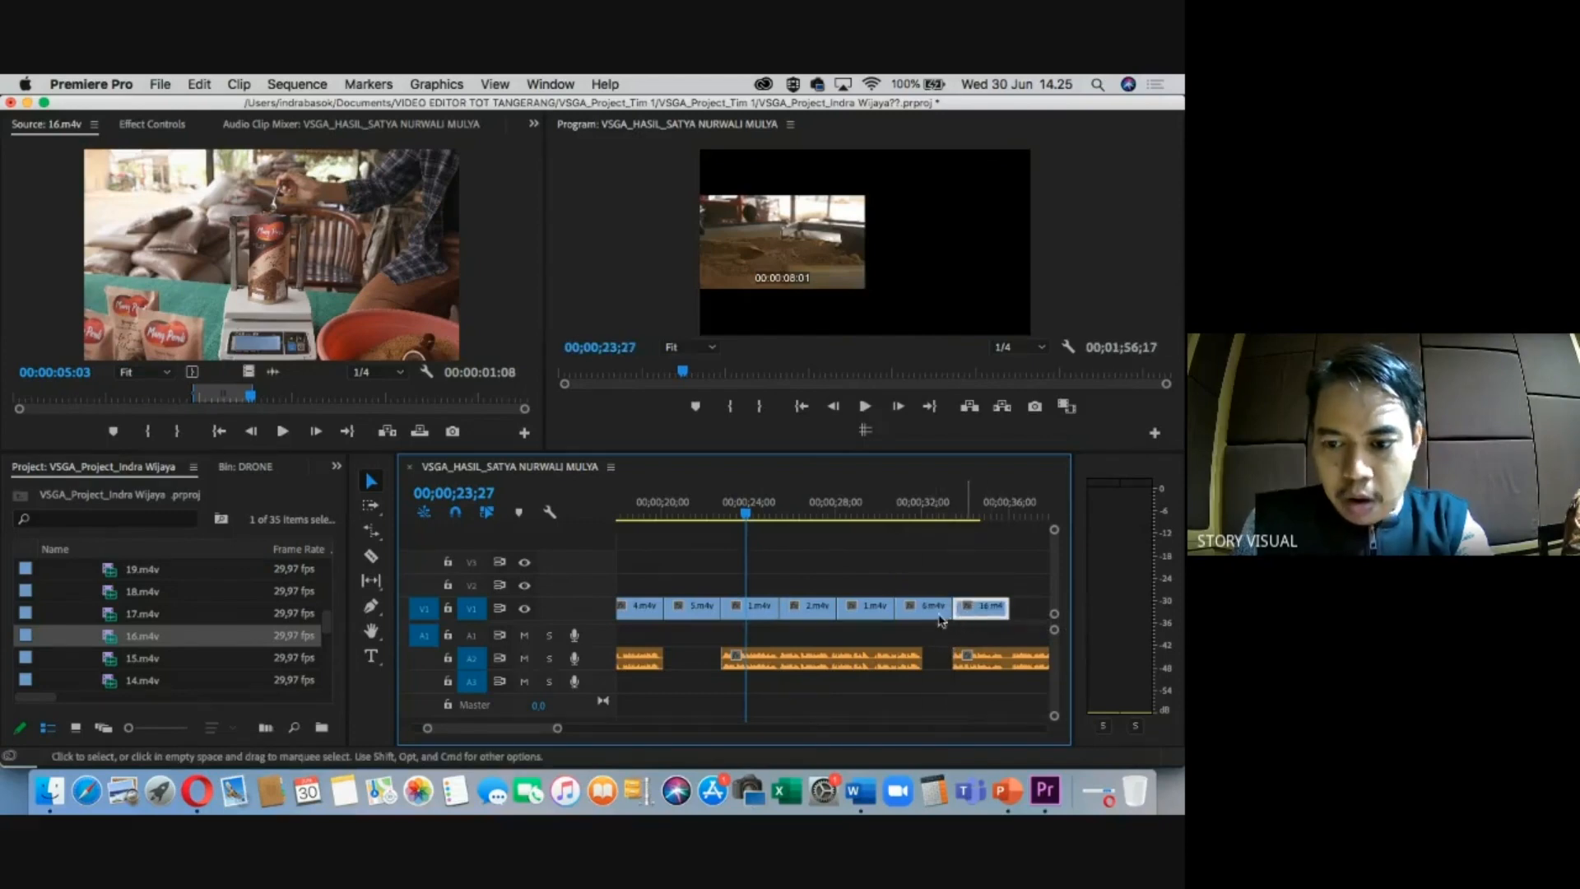
# Clear the sequence In/Out marks and review the timeline around 00;00;31;21–00;00;35;25.
pyautogui.rightClick(911, 517)
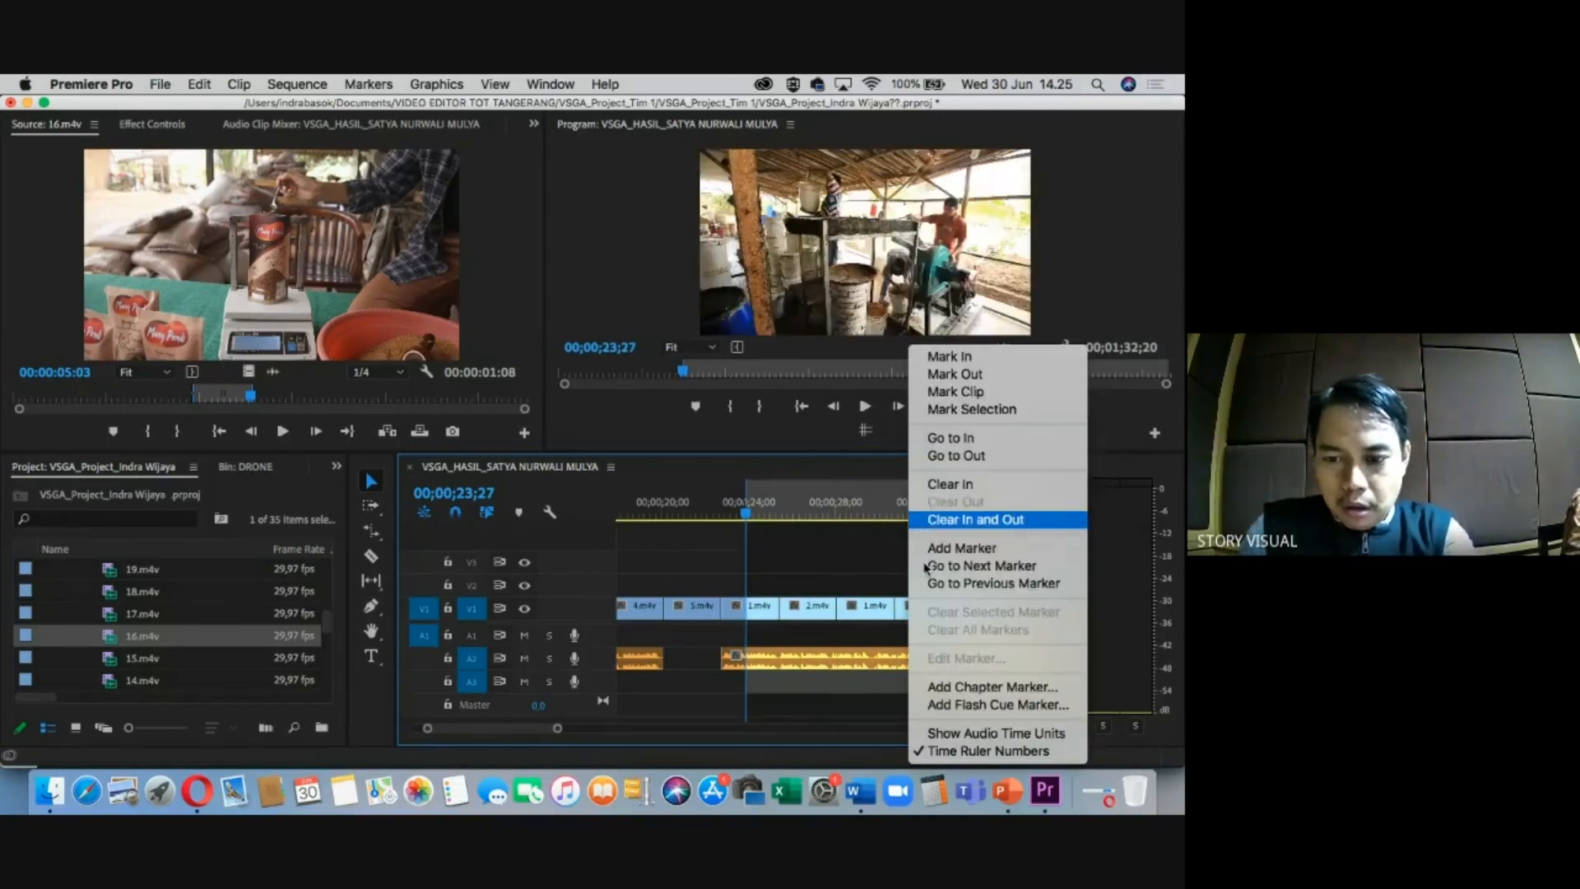
pyautogui.click(946, 519)
pyautogui.click(968, 515)
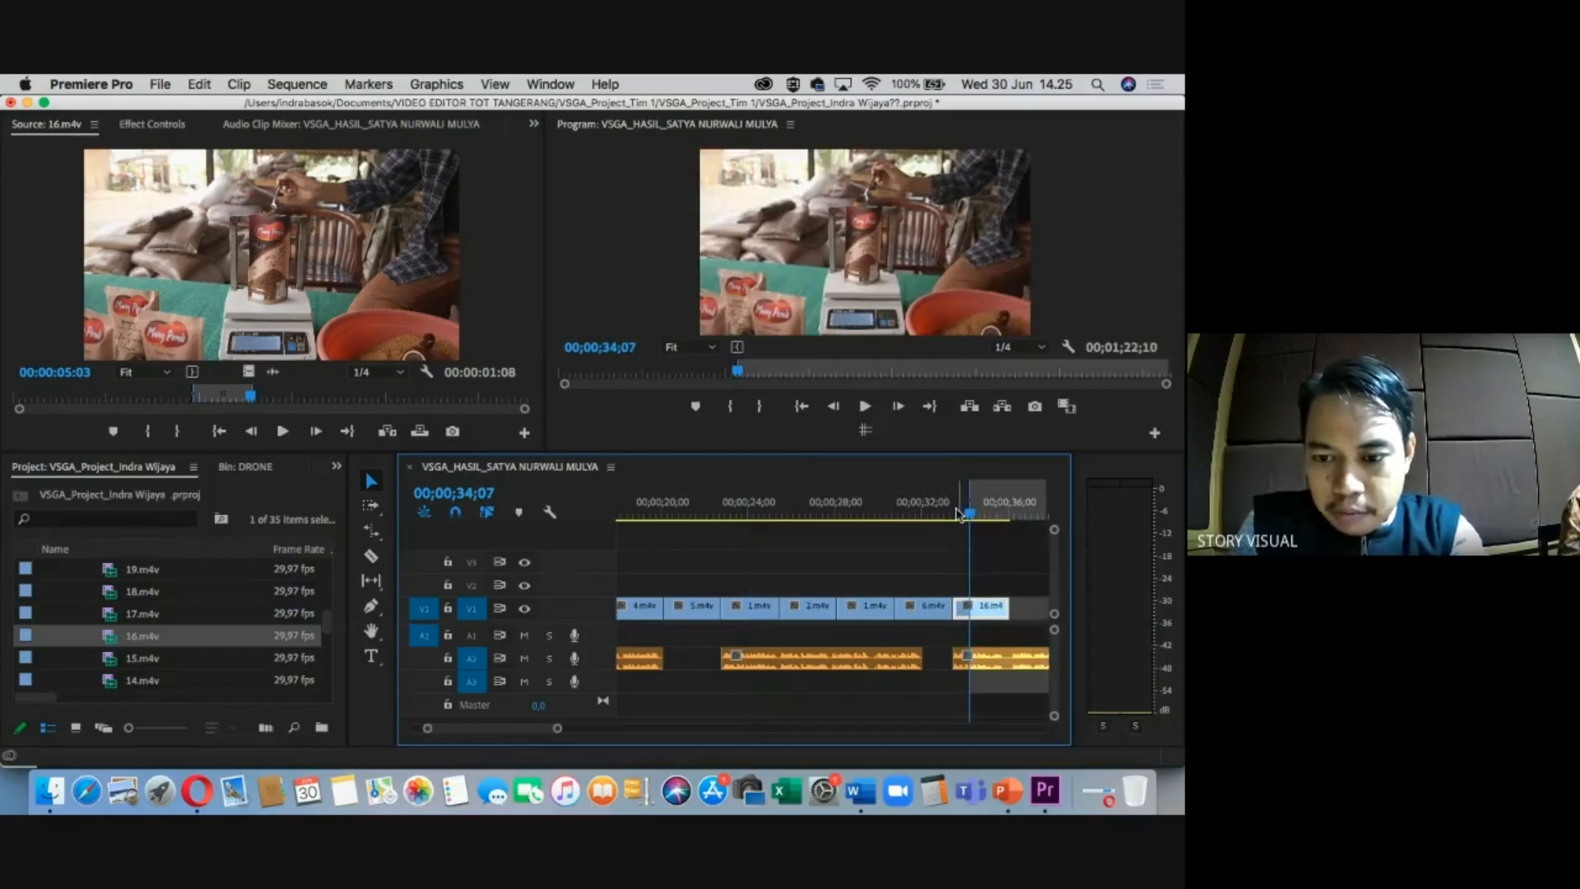
pyautogui.rightClick(991, 513)
pyautogui.click(1021, 520)
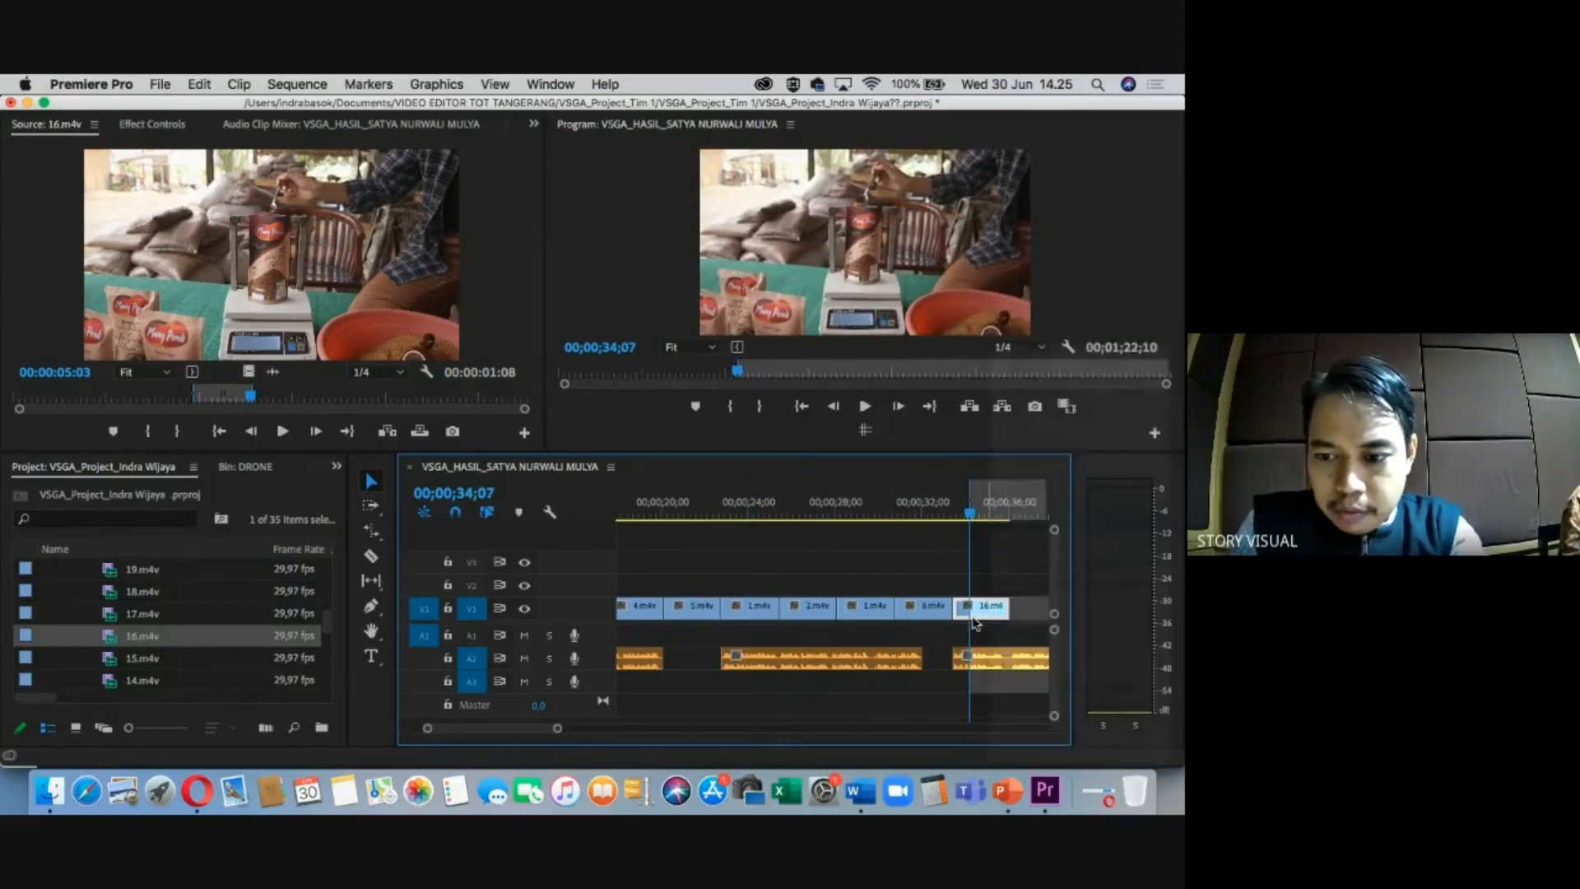
pyautogui.moveTo(558, 729); pyautogui.dragTo(580, 729)
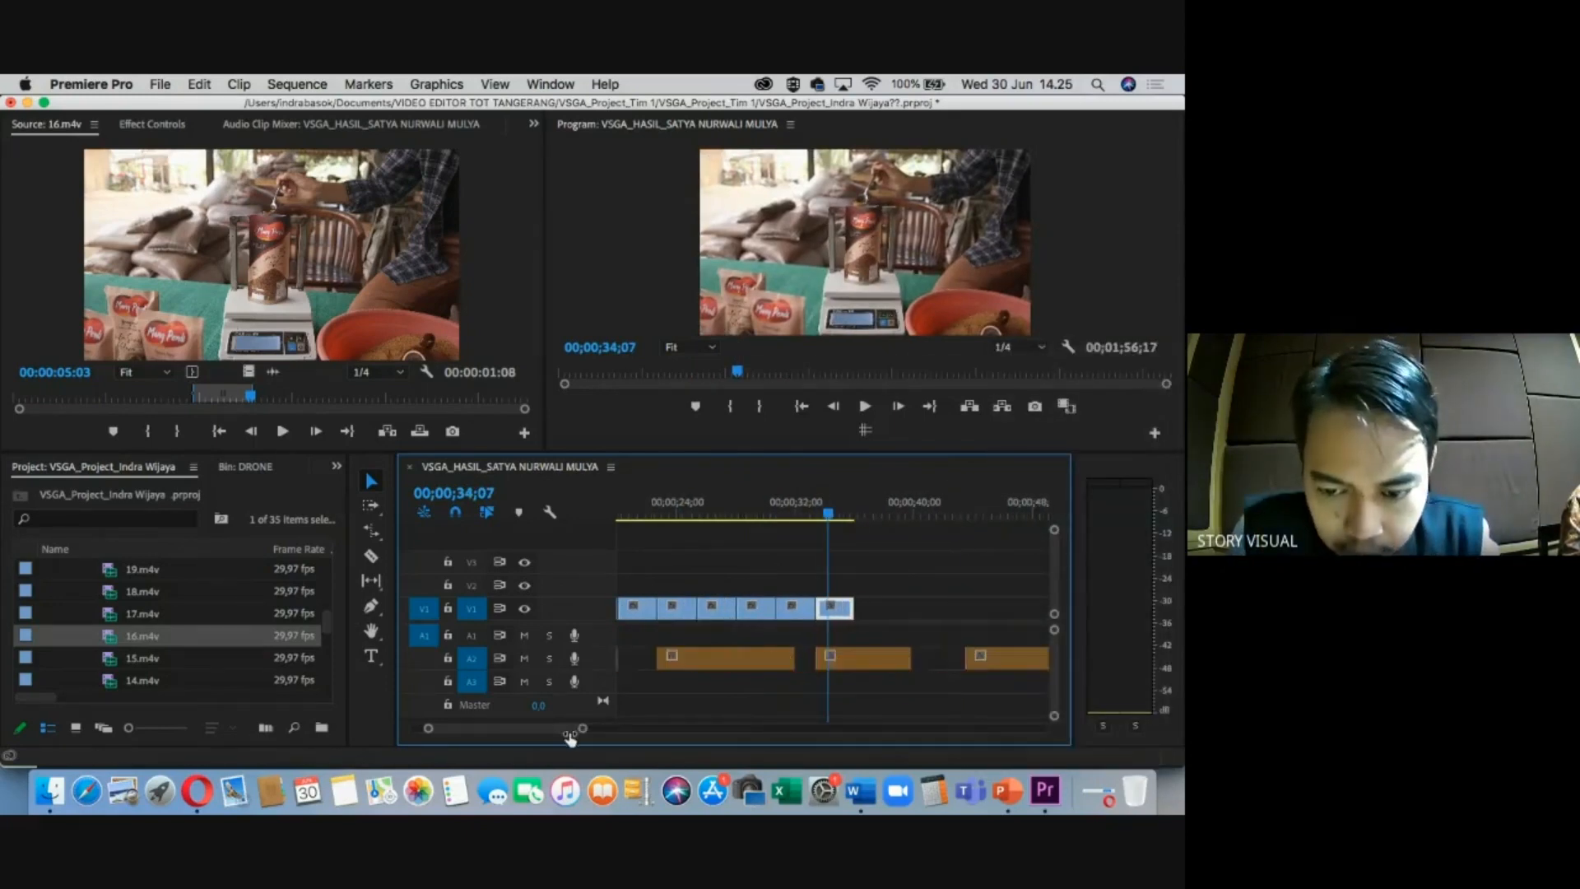
pyautogui.click(787, 514)
pyautogui.moveTo(788, 515); pyautogui.dragTo(852, 514)
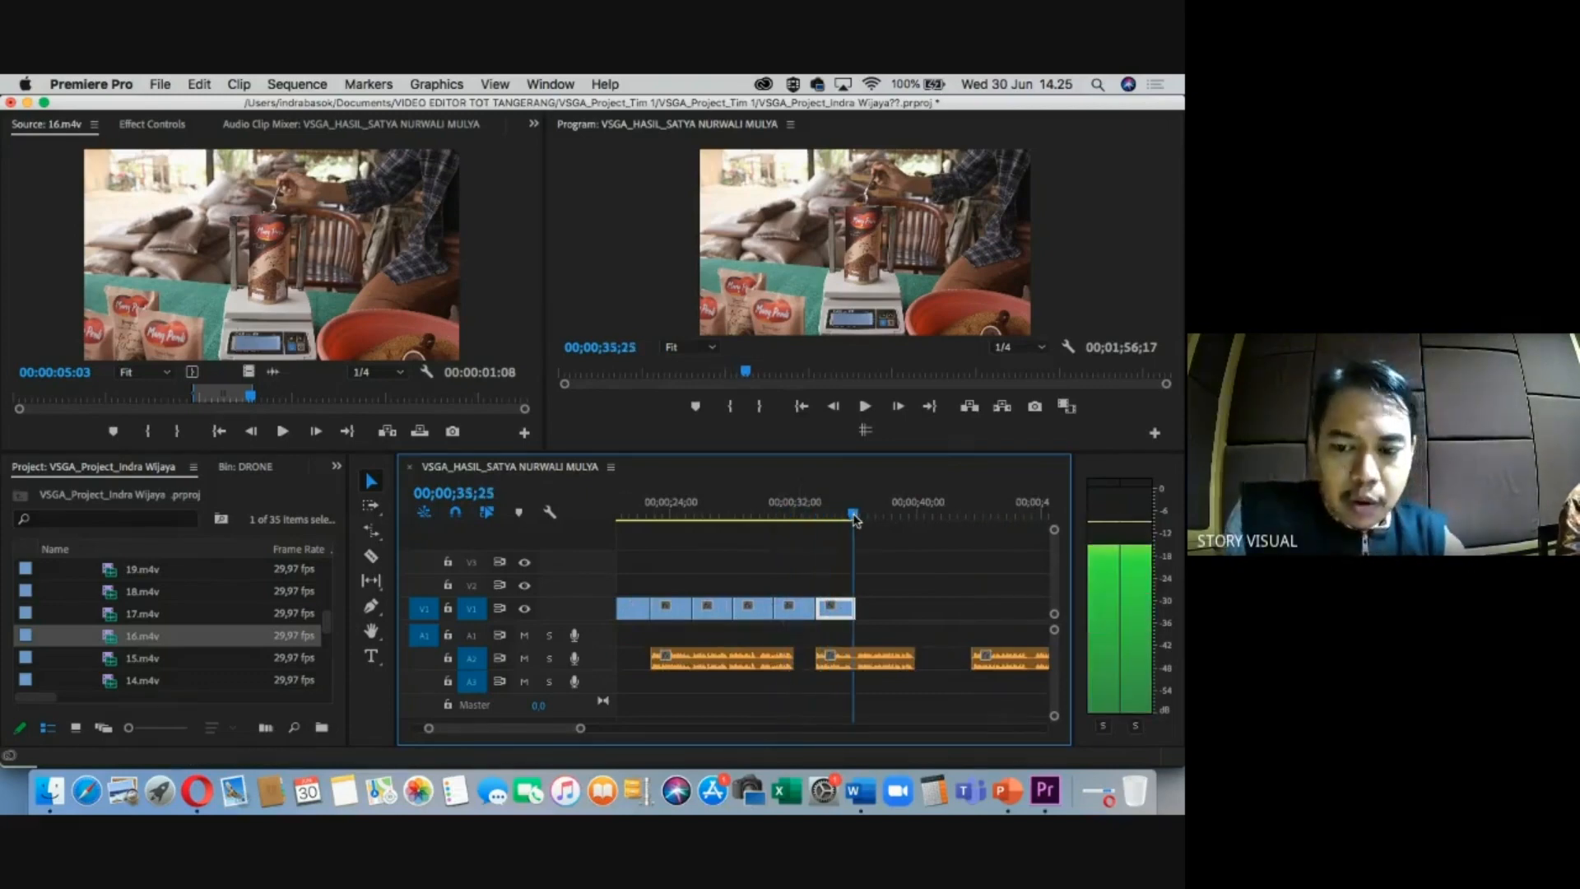
pyautogui.press('super+Tab')
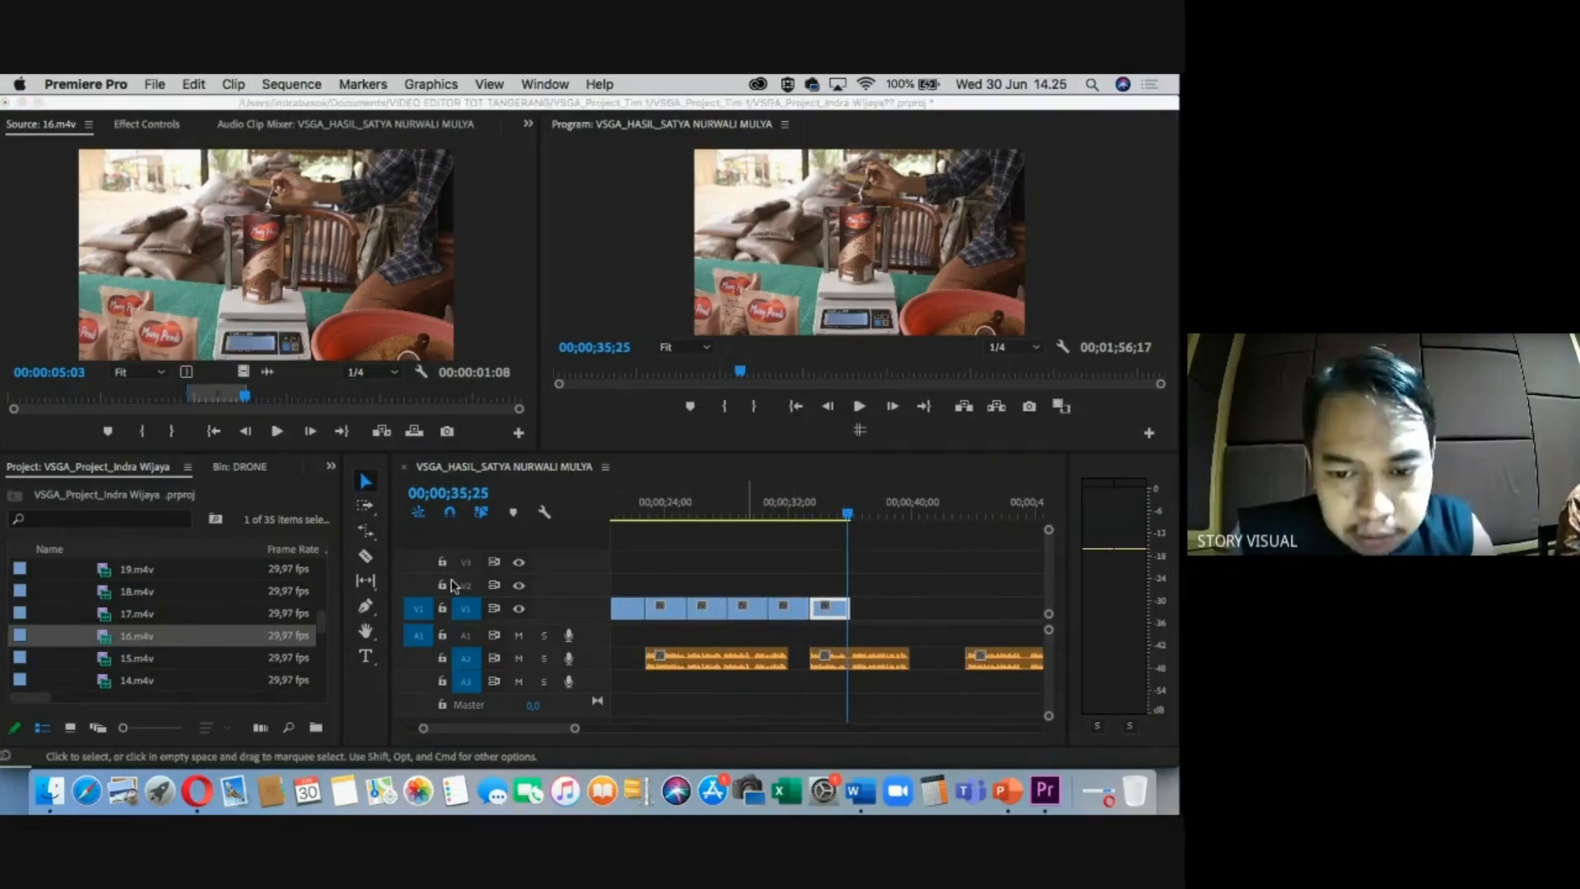
pyautogui.press('super+Tab')
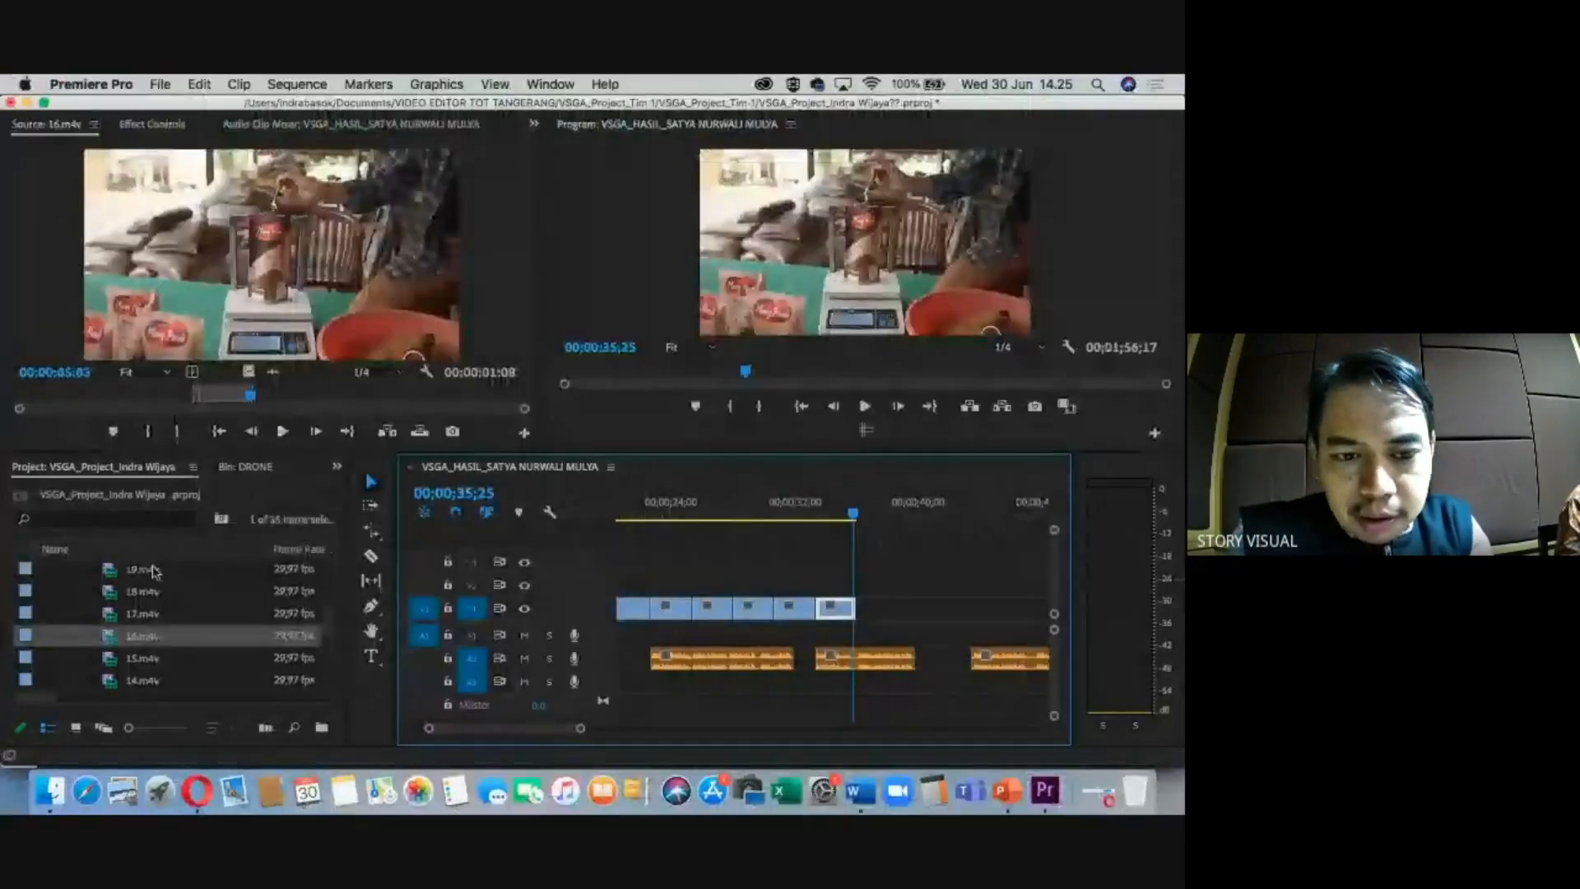
pyautogui.scroll(-3, 113, 671)
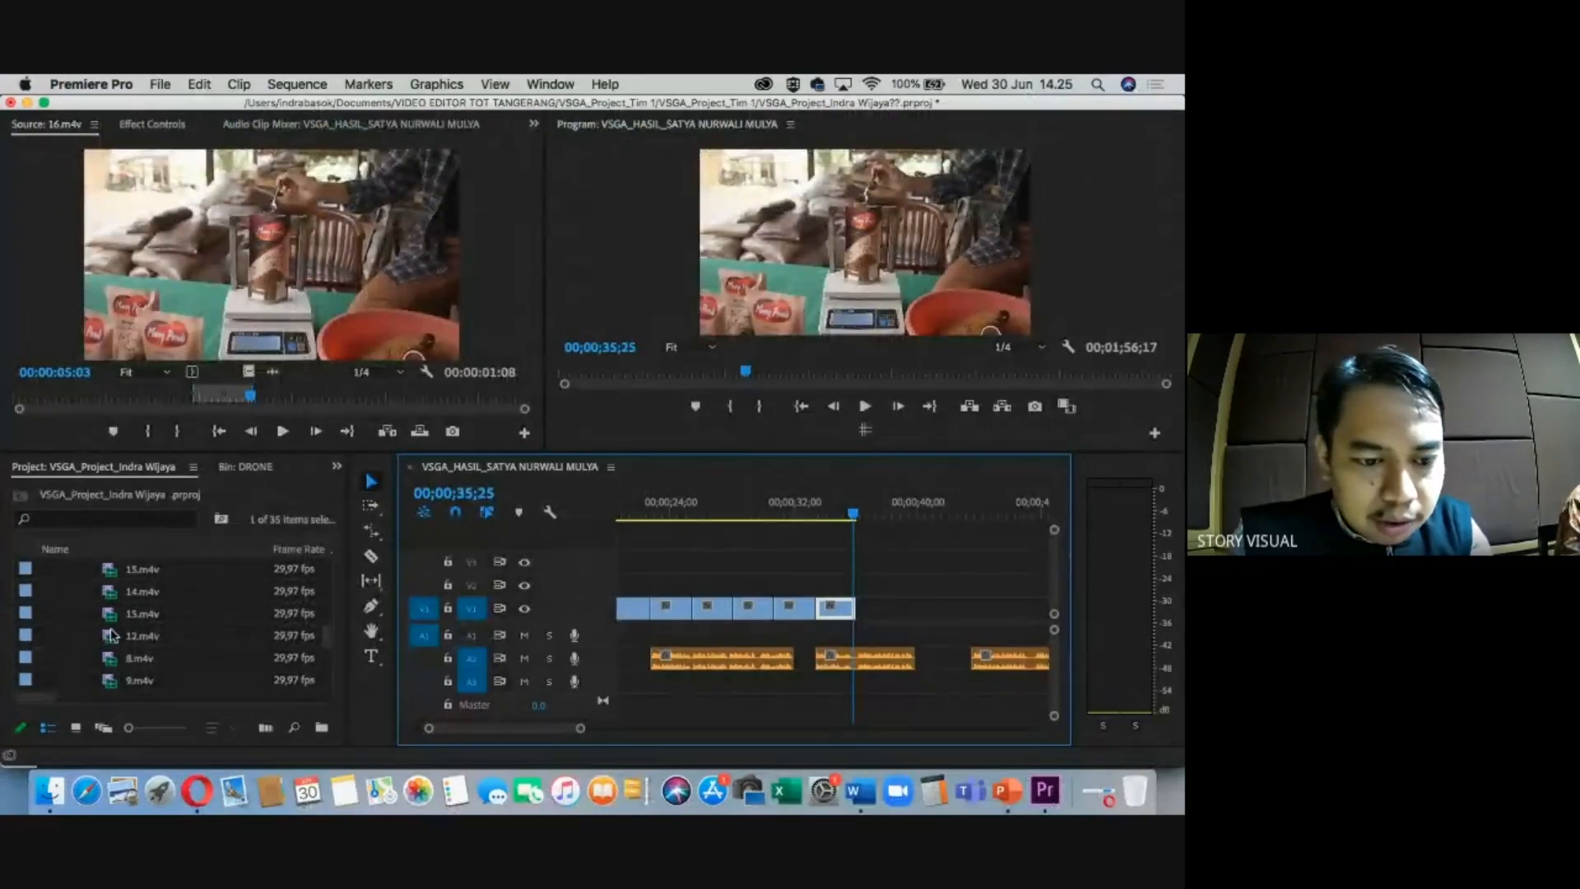
pyautogui.scroll(3, 113, 634)
# Mark 18.m4v from 02:25 to 03:28 and place it at the end of V1.
pyautogui.doubleClick(110, 616)
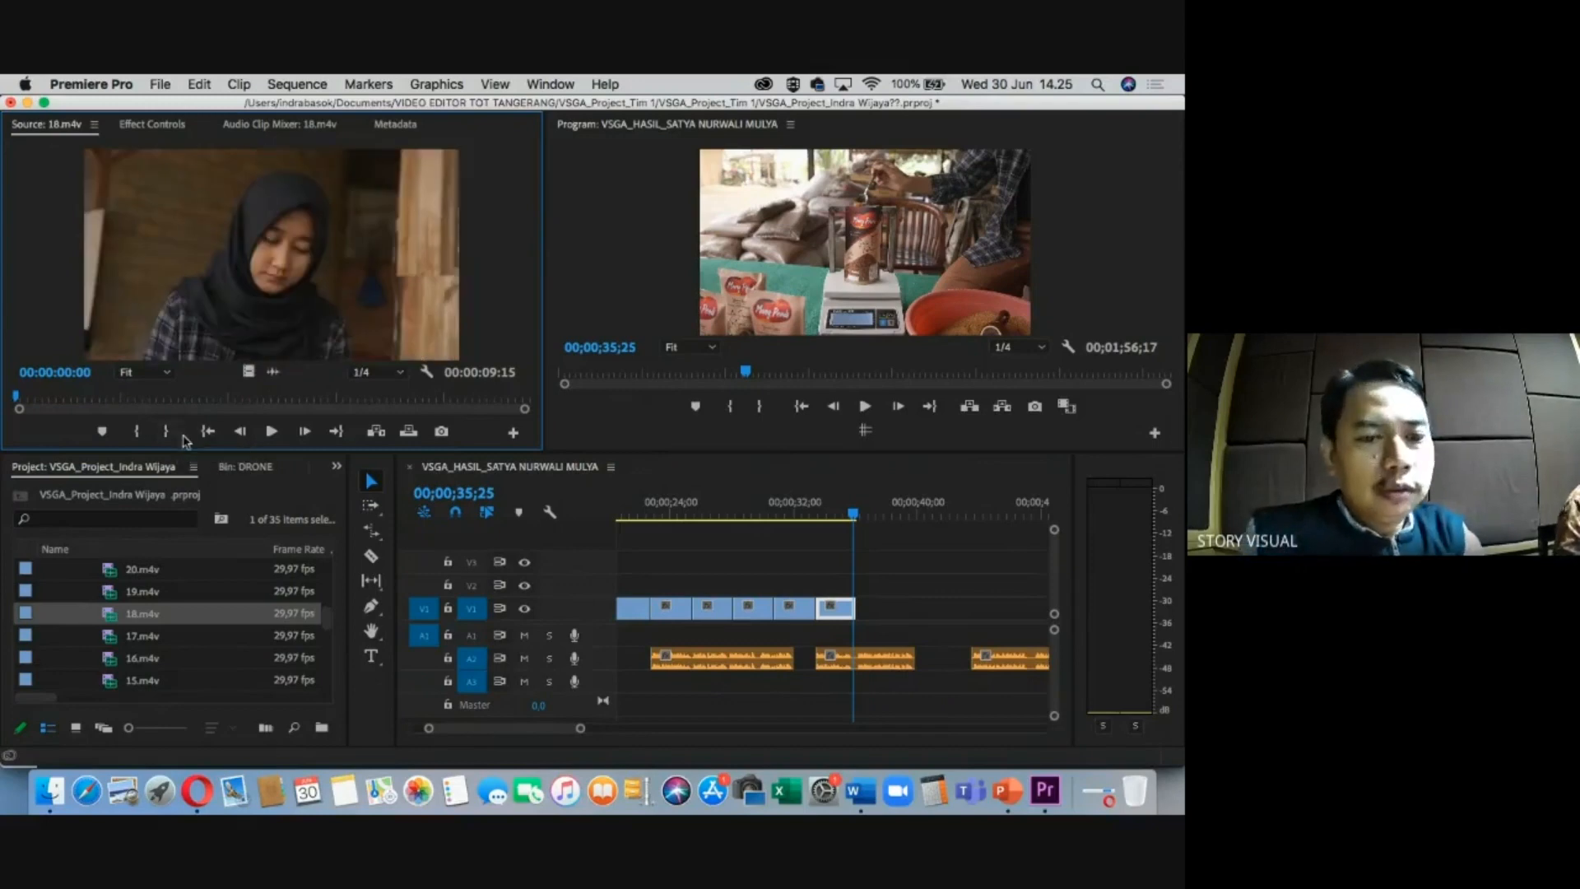
pyautogui.click(166, 399)
pyautogui.press('i')
pyautogui.moveTo(182, 396); pyautogui.dragTo(878, 610)
pyautogui.press('o')
pyautogui.click(877, 512)
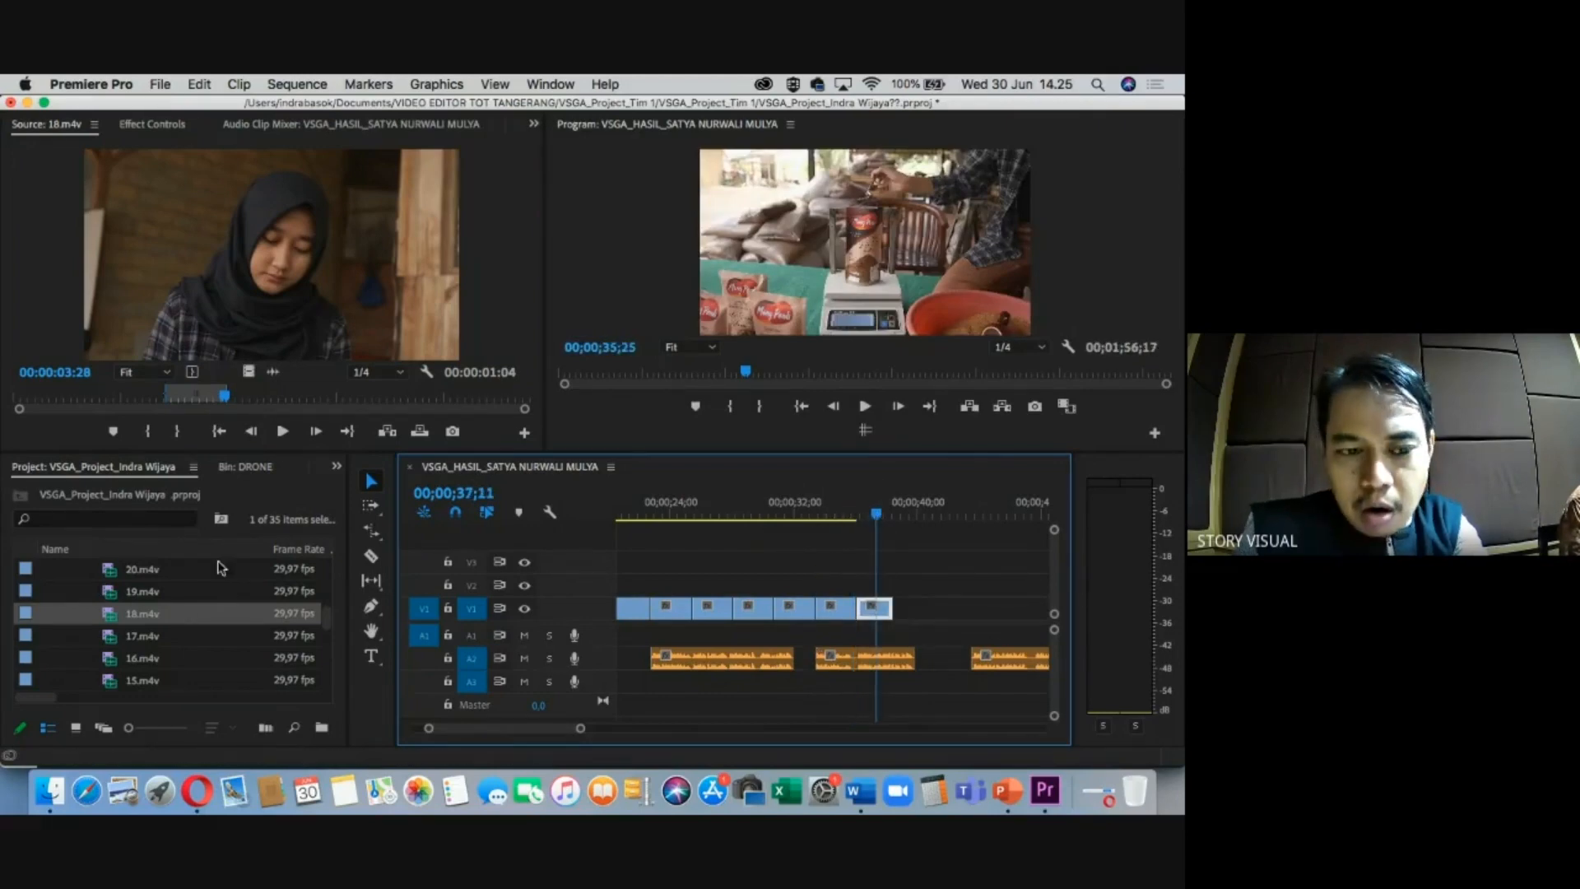
# Mark 20.m4v from 05:06 to 06:22 and bring it onto V1.
pyautogui.doubleClick(122, 568)
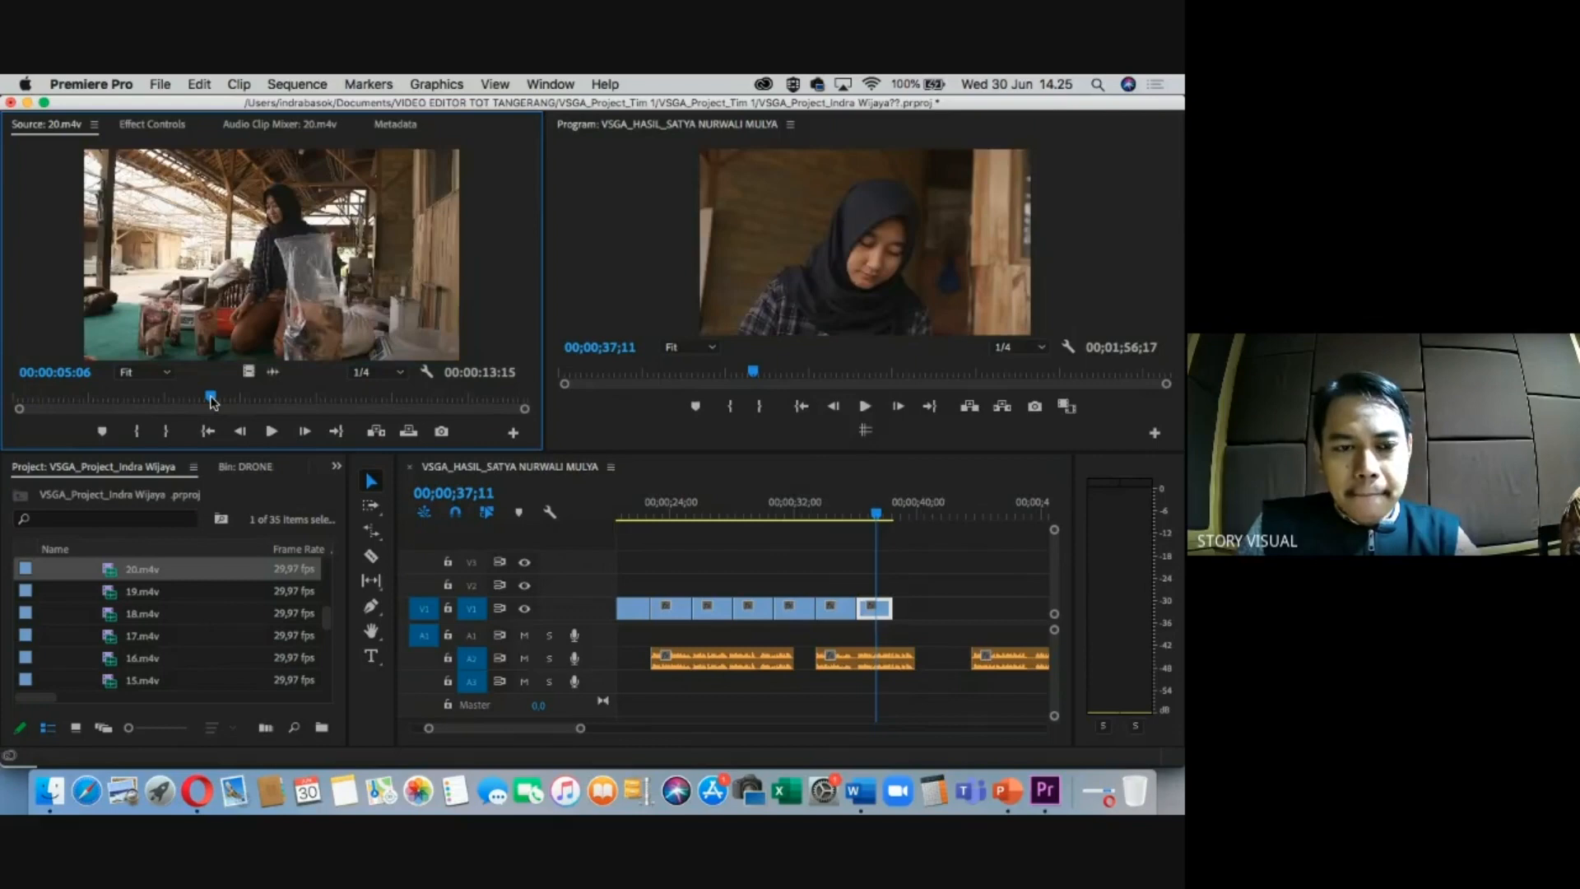
pyautogui.press('i')
pyautogui.press('o')
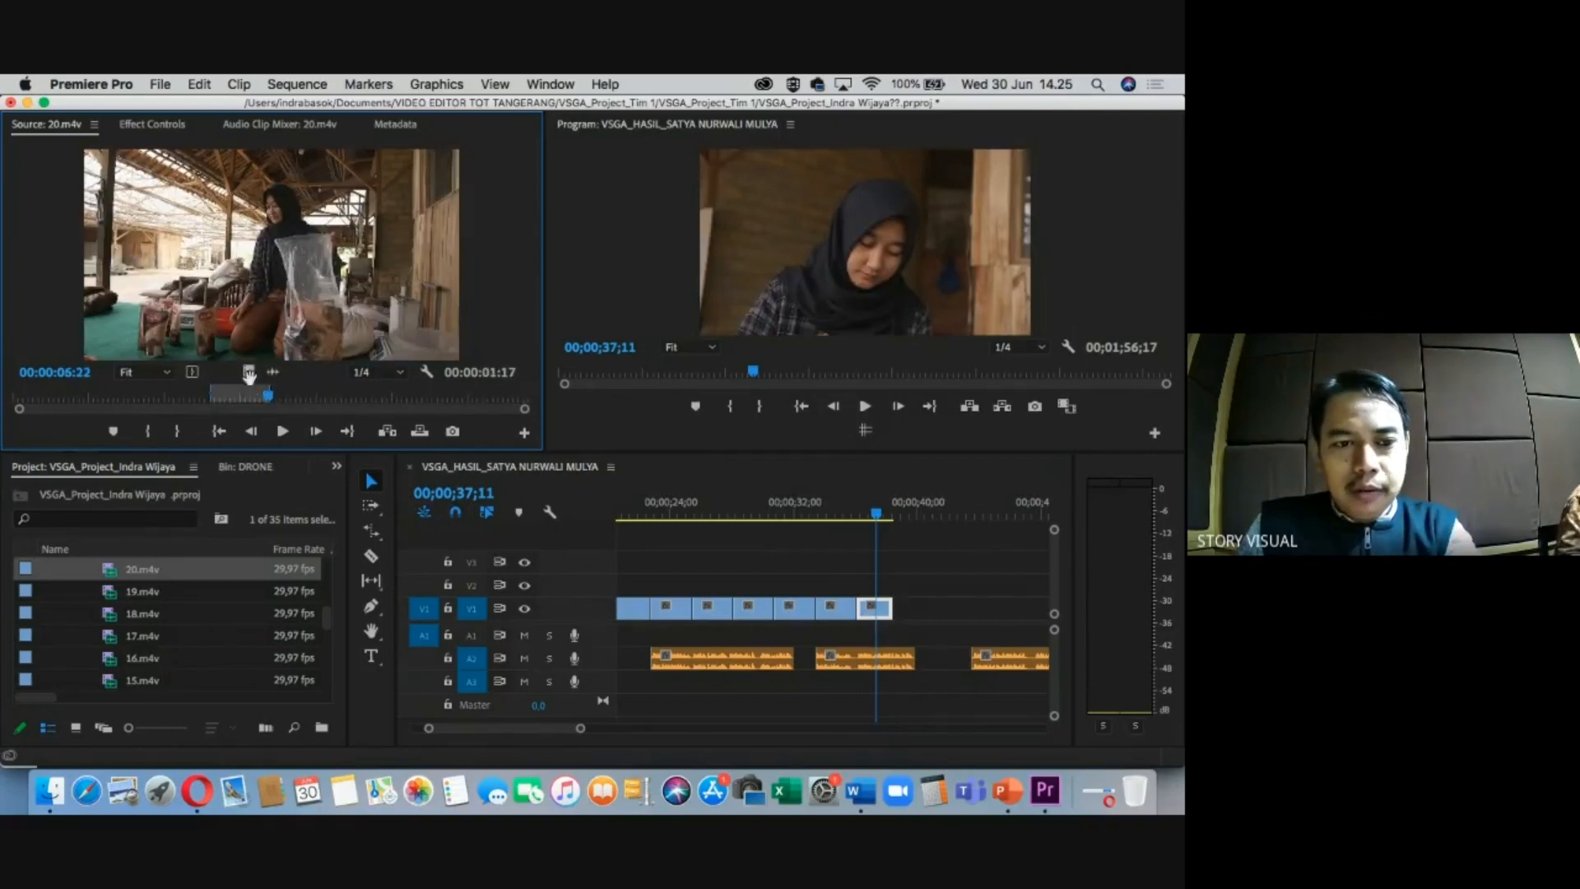
pyautogui.moveTo(248, 372); pyautogui.dragTo(931, 610)
# Clear the sequence marks and park the playhead past the last clip near 00;00;41;05.
pyautogui.click(904, 514)
pyautogui.press('i')
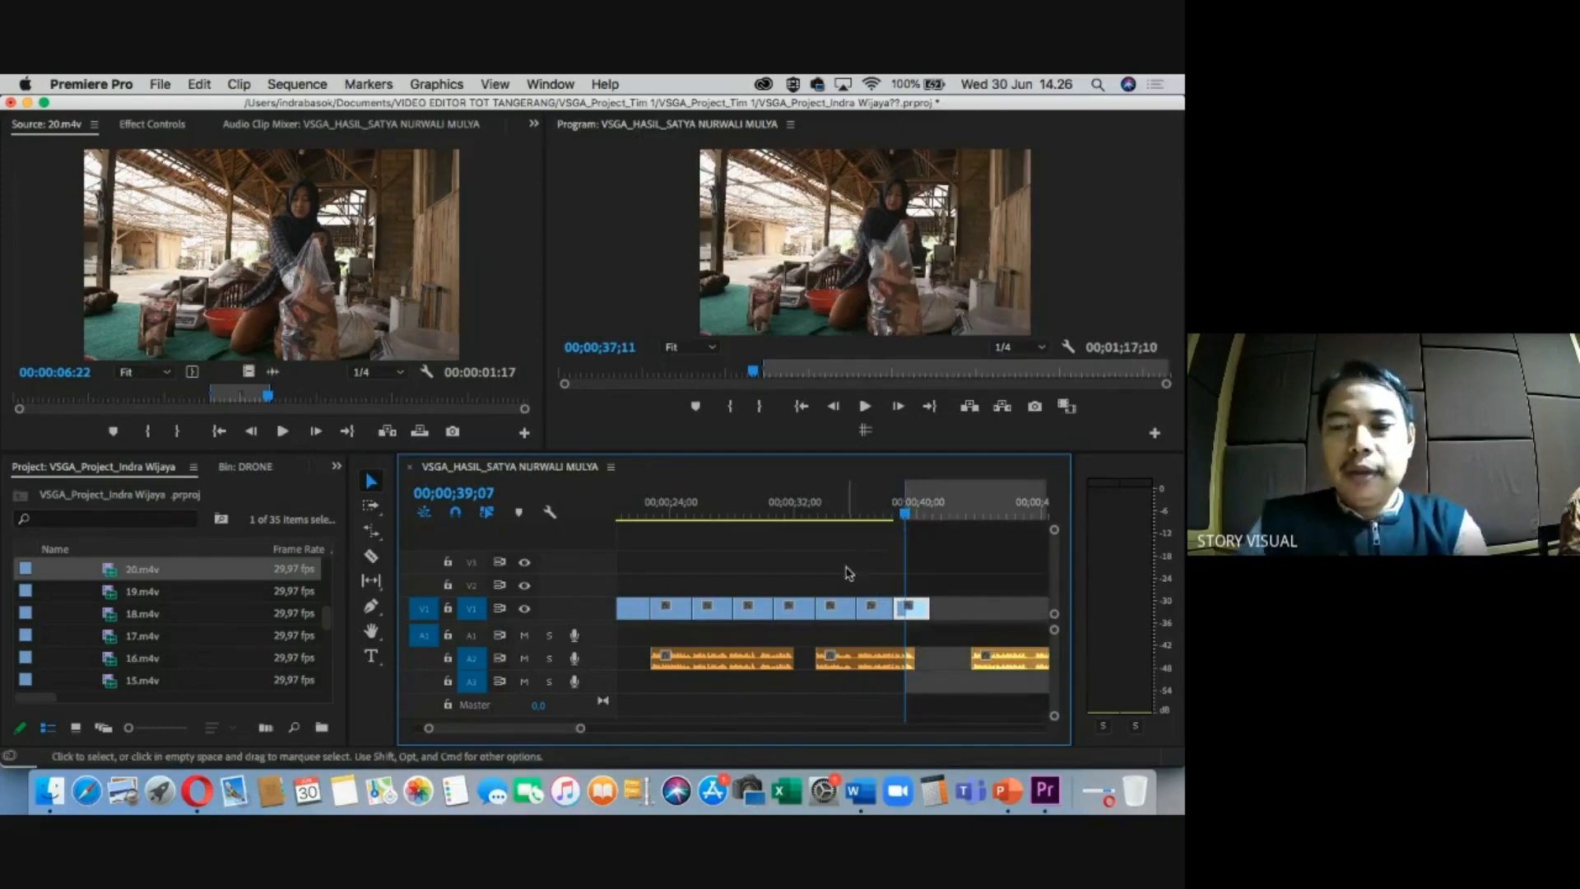
pyautogui.rightClick(930, 515)
pyautogui.click(946, 518)
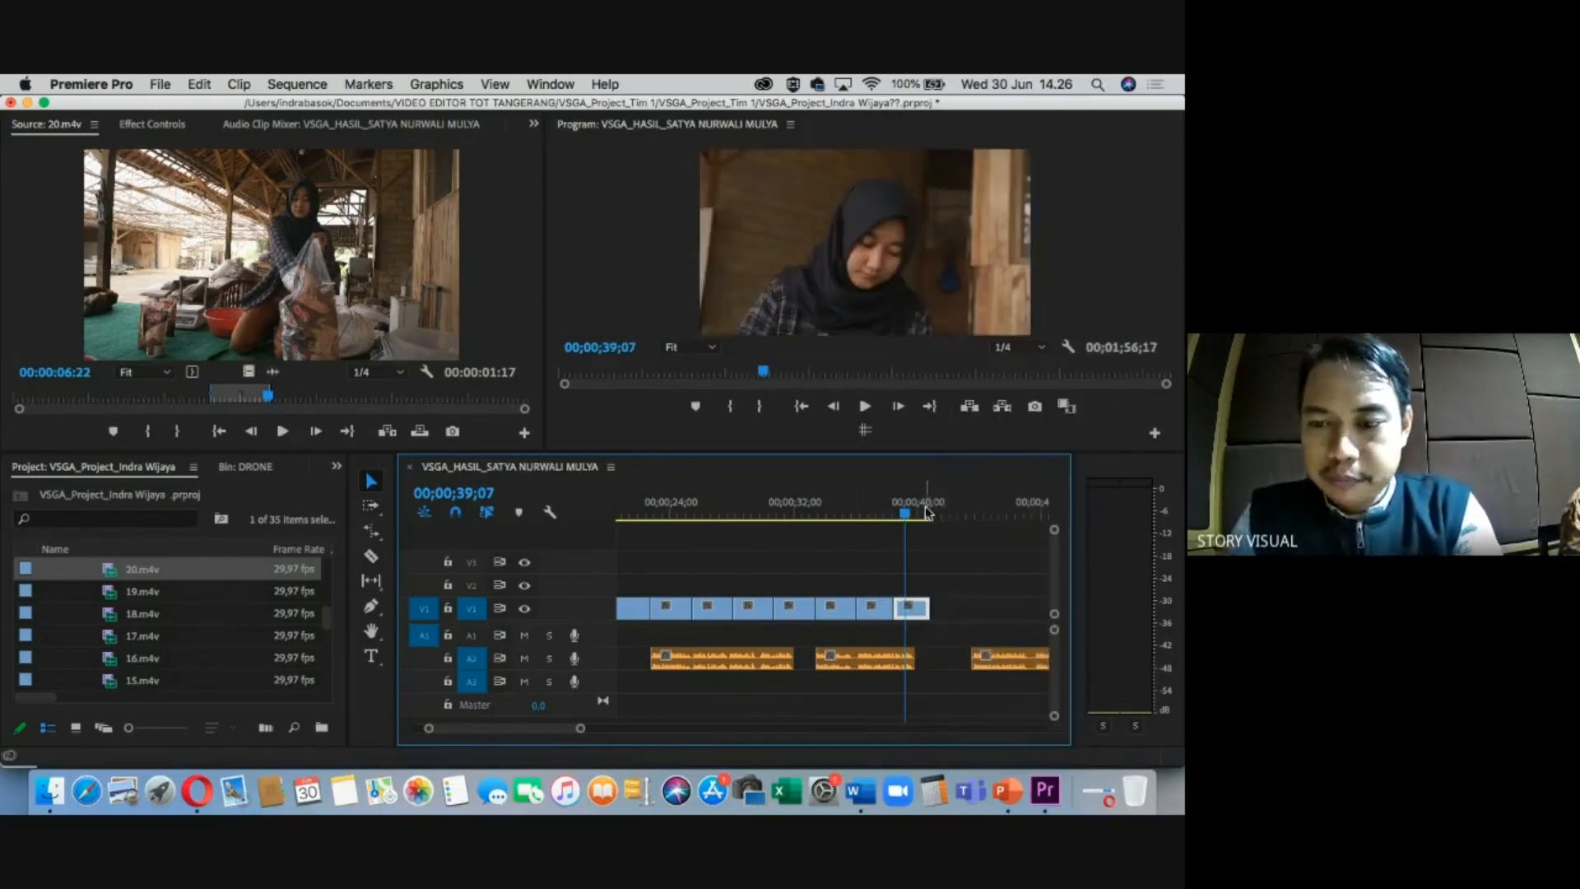
pyautogui.click(938, 513)
pyautogui.moveTo(936, 514); pyautogui.dragTo(945, 515)
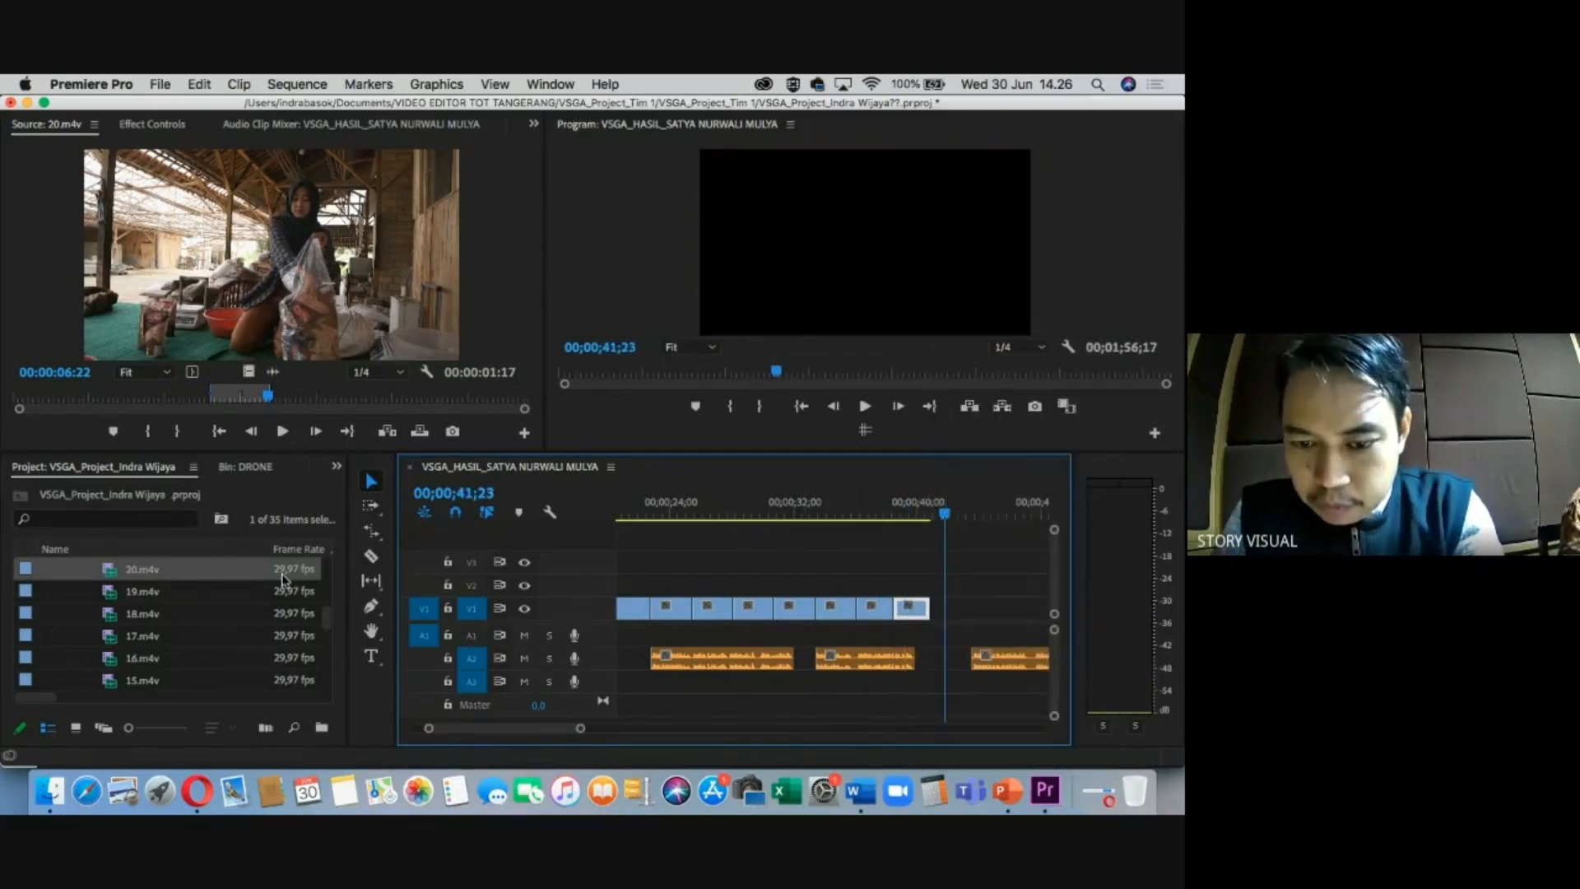
# Mark 14.m4v from 08:08 to 10:02 and check the sequence end around 00;00;44;11.
pyautogui.scroll(-2, 125, 642)
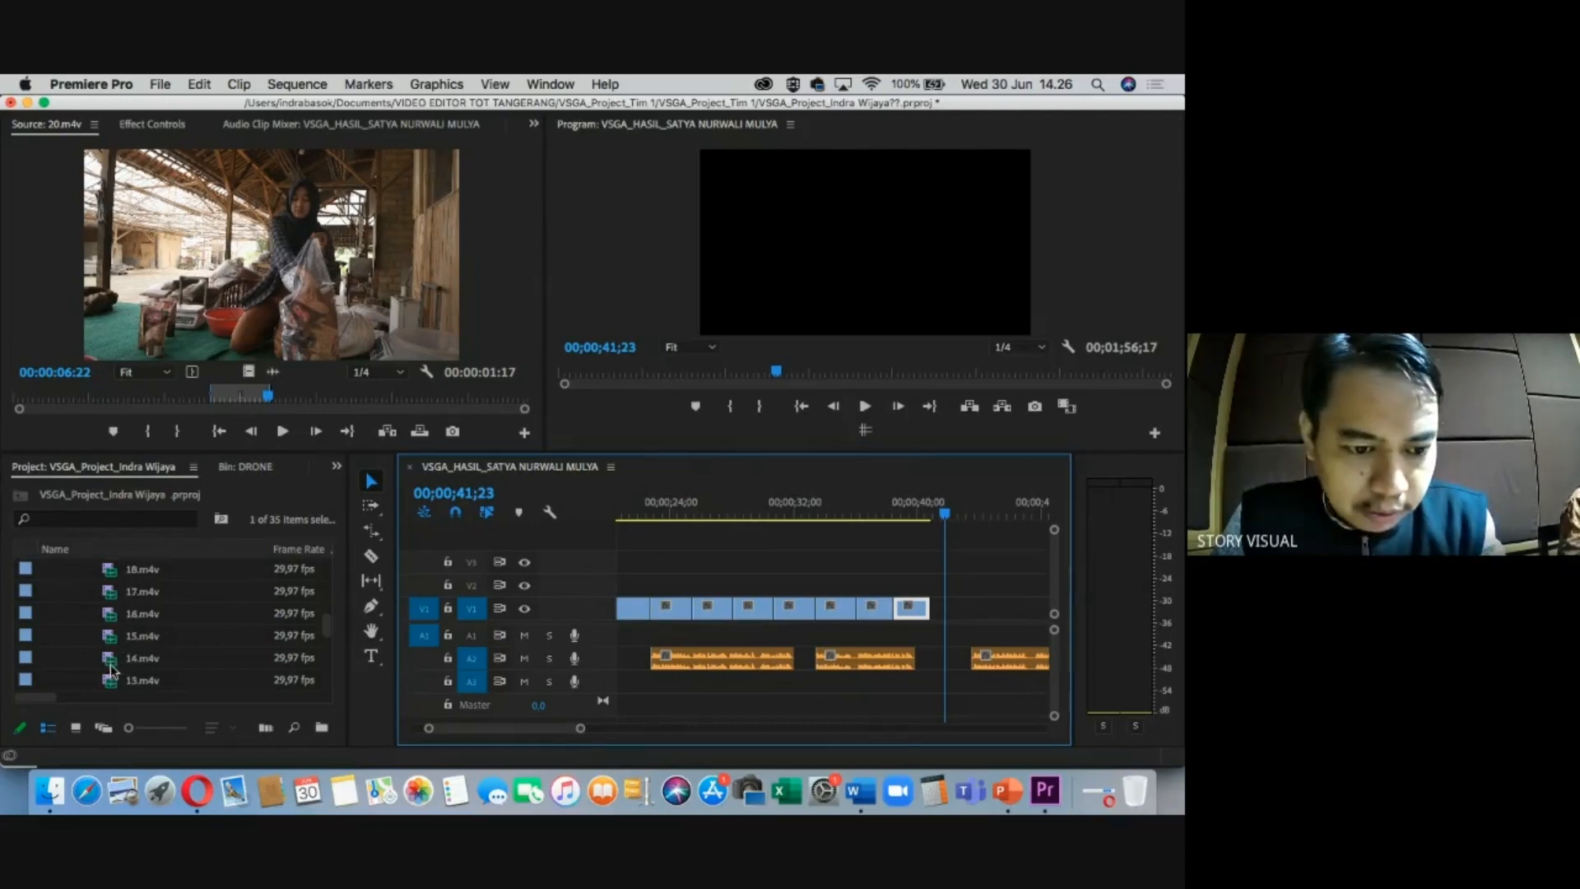
pyautogui.doubleClick(110, 663)
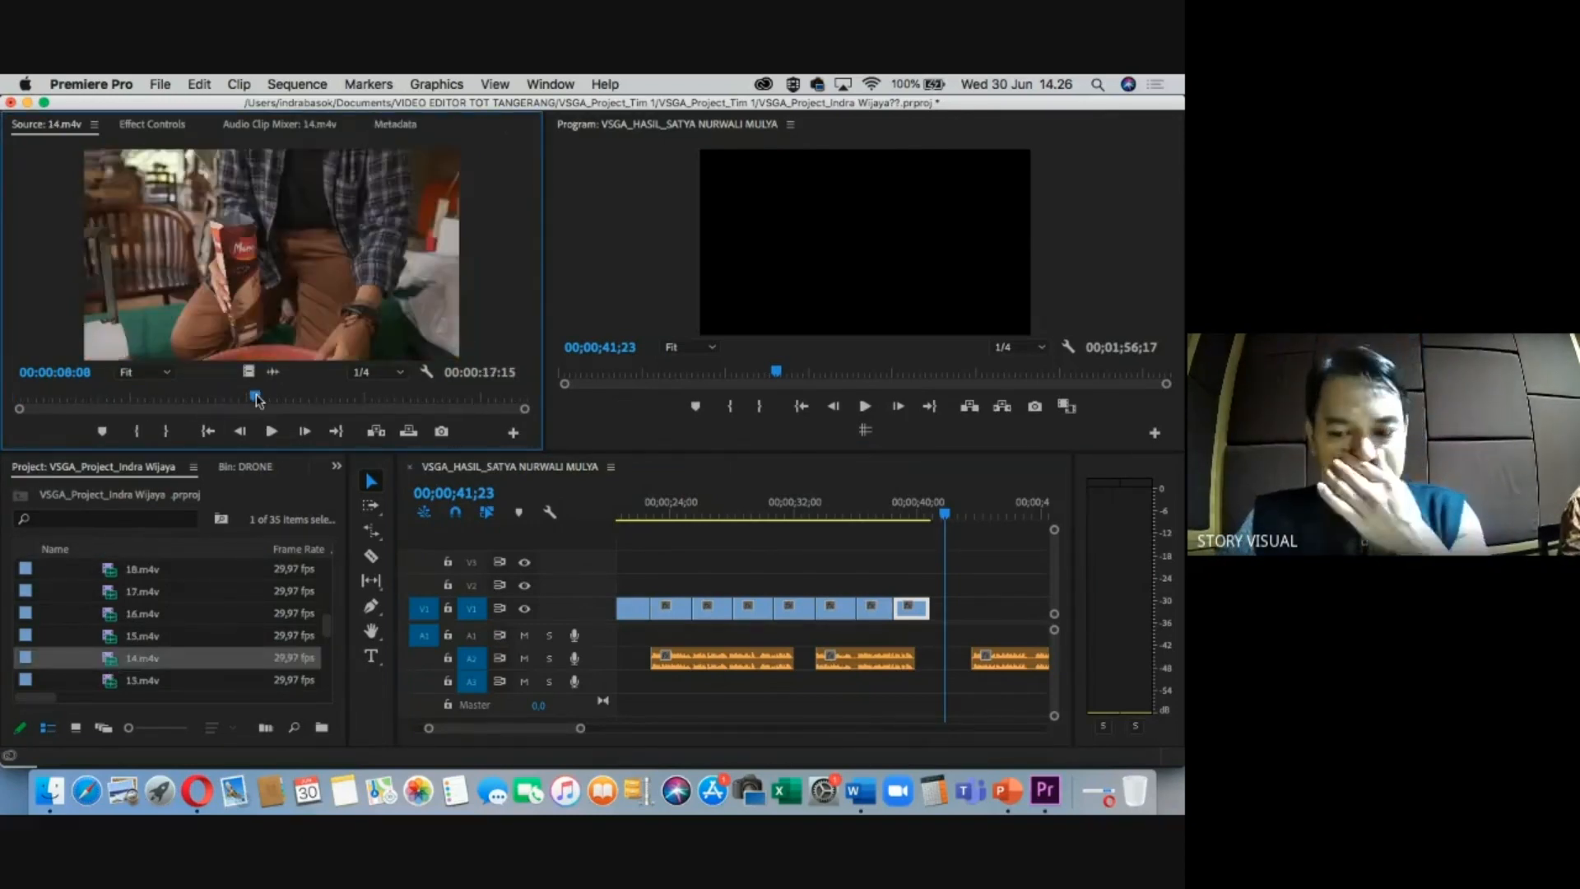
pyautogui.press('i')
pyautogui.moveTo(256, 399); pyautogui.dragTo(838, 616)
pyautogui.press('o')
pyautogui.press('=')
pyautogui.press('-')
pyautogui.press('-')
pyautogui.moveTo(852, 513); pyautogui.dragTo(867, 511)
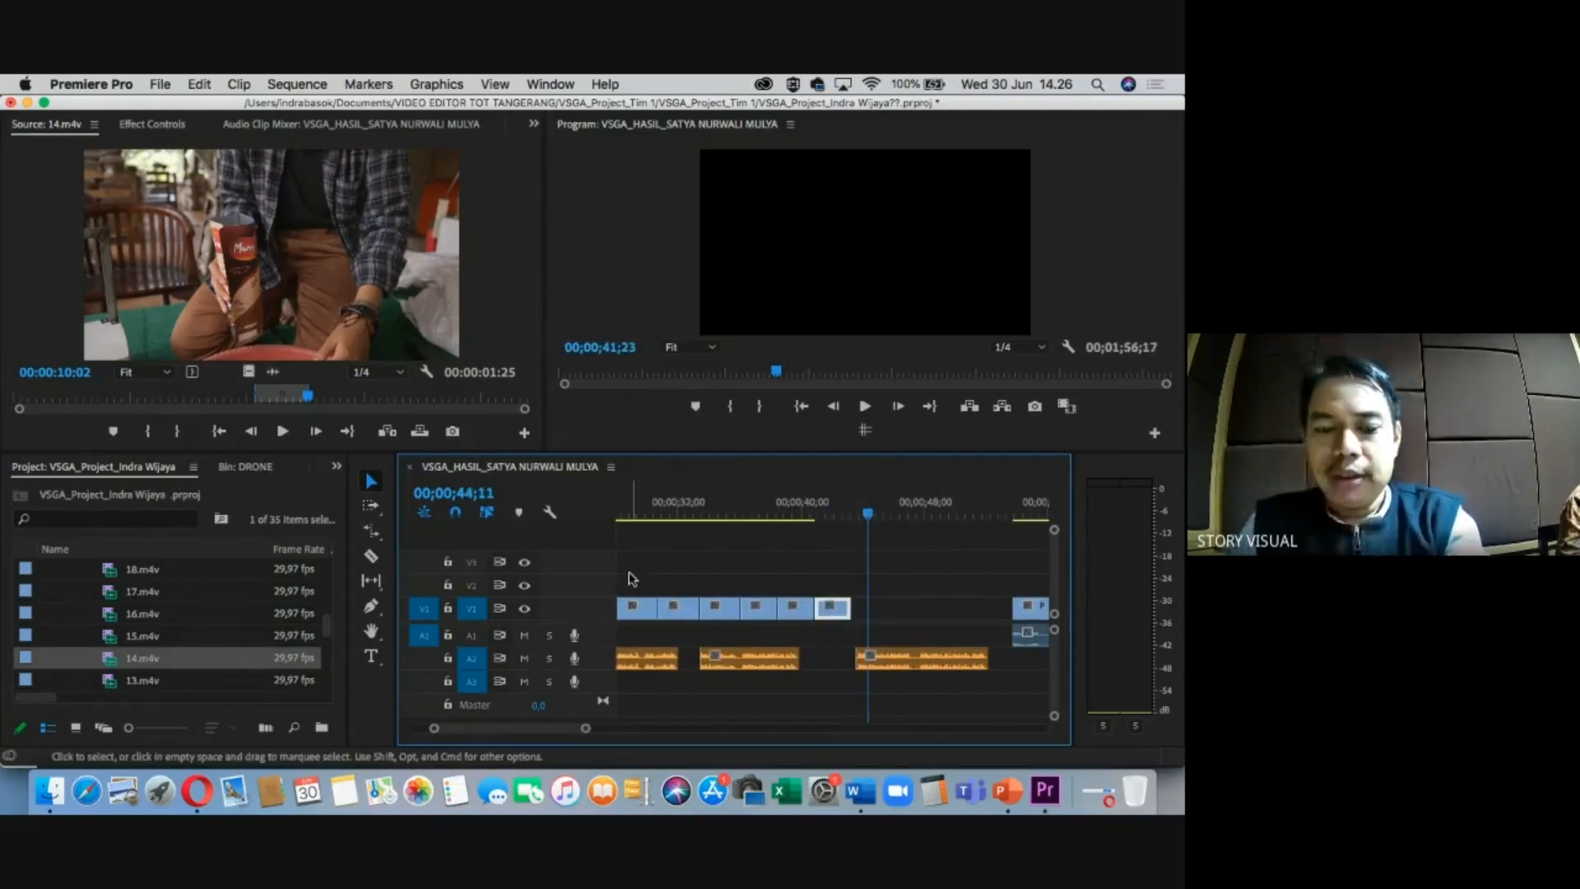
pyautogui.press('super+Tab')
# Scroll the cue sheet down to the Pengambilan Nira Kelapa rows, then return to Premiere Pro.
pyautogui.scroll(-4, 477, 567)
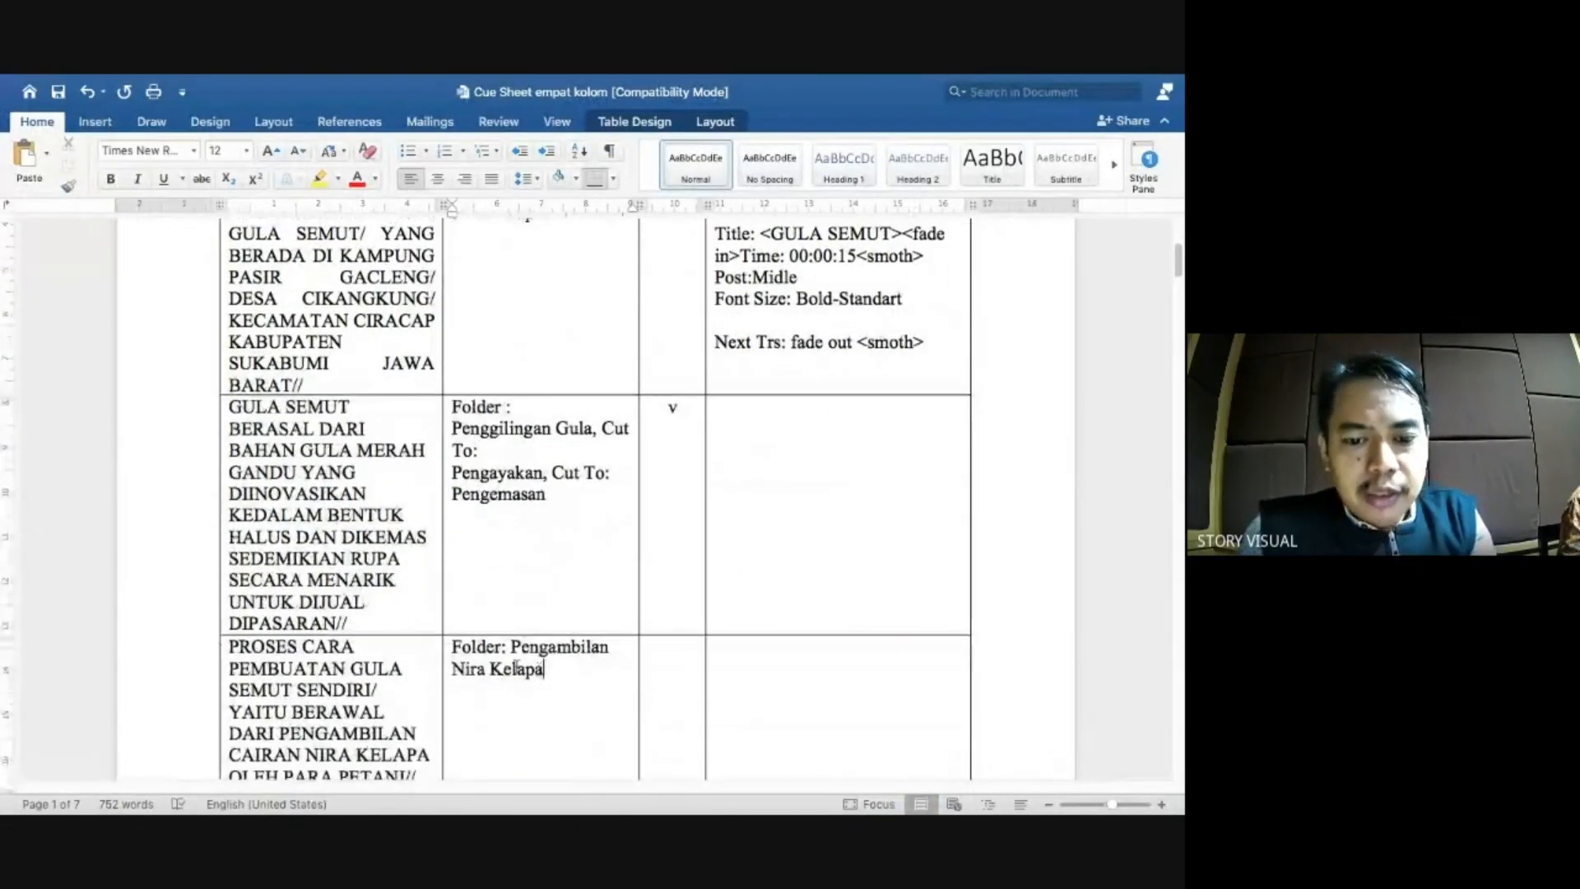
pyautogui.scroll(-4, 517, 668)
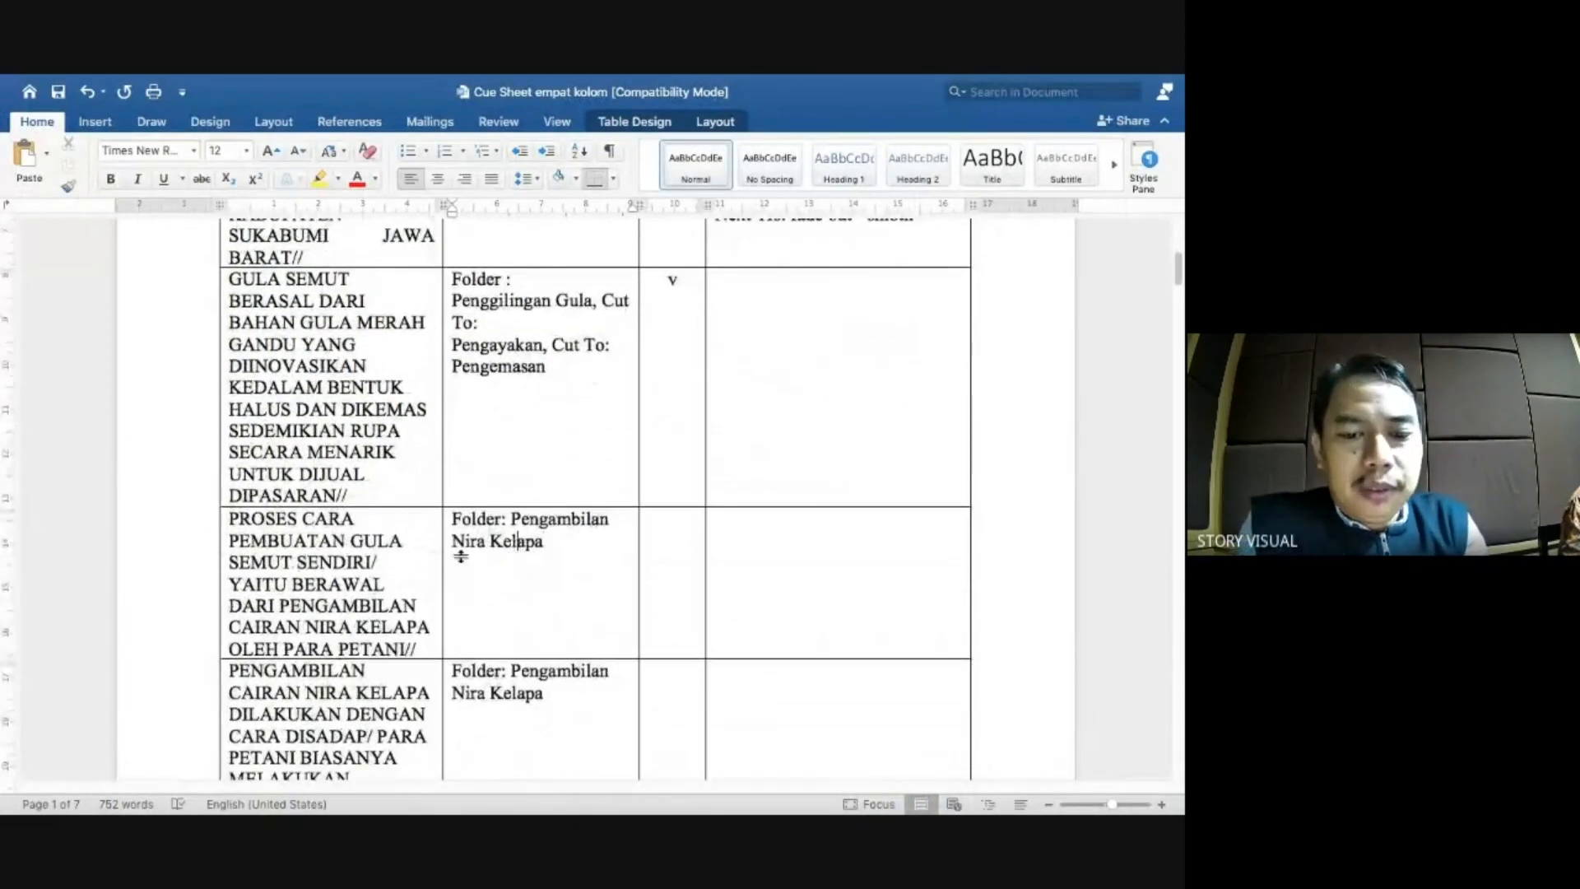
pyautogui.press('super+Tab')
pyautogui.scroll(2, 112, 584)
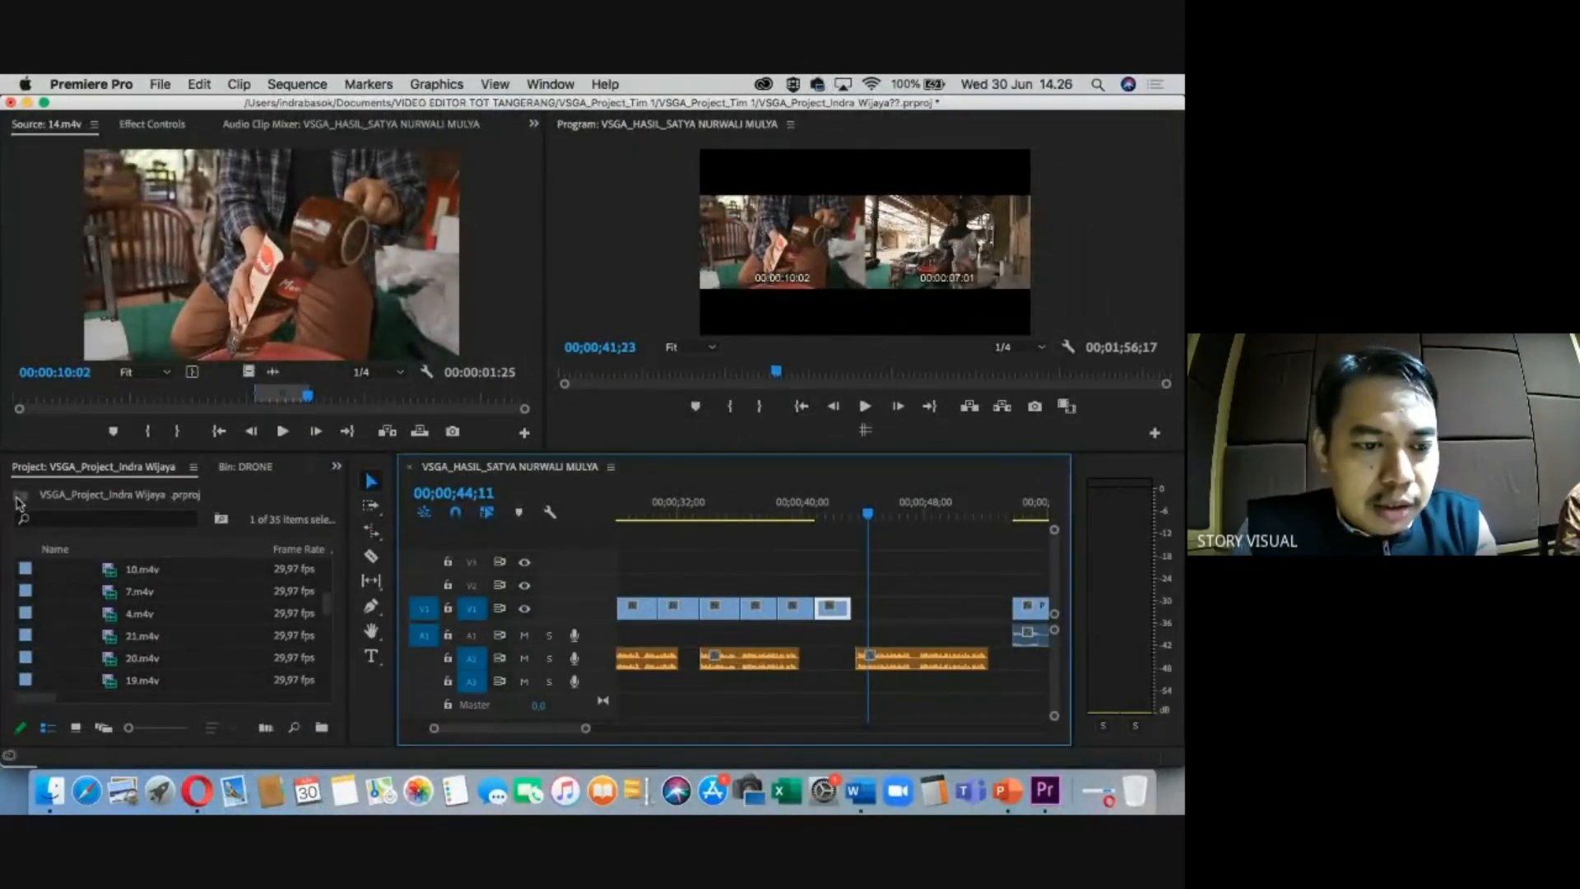
# Open the PENGAMBILAN NIRA KELAPA bin and place 1.m4v's 11:07–13:14 excerpt near 42 seconds.
pyautogui.click(19, 497)
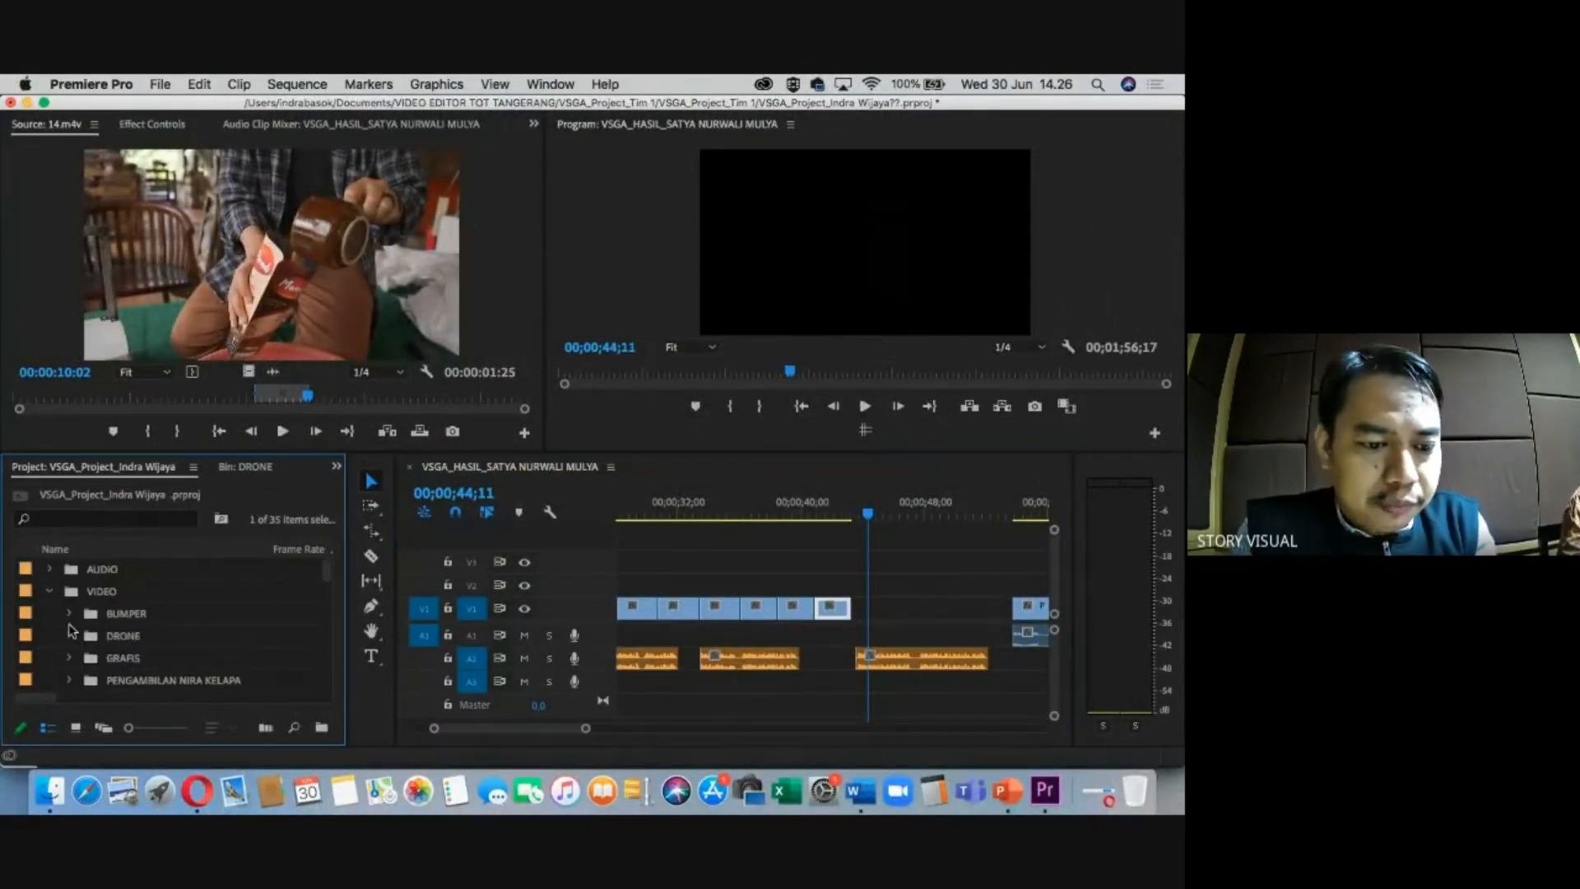
pyautogui.doubleClick(110, 681)
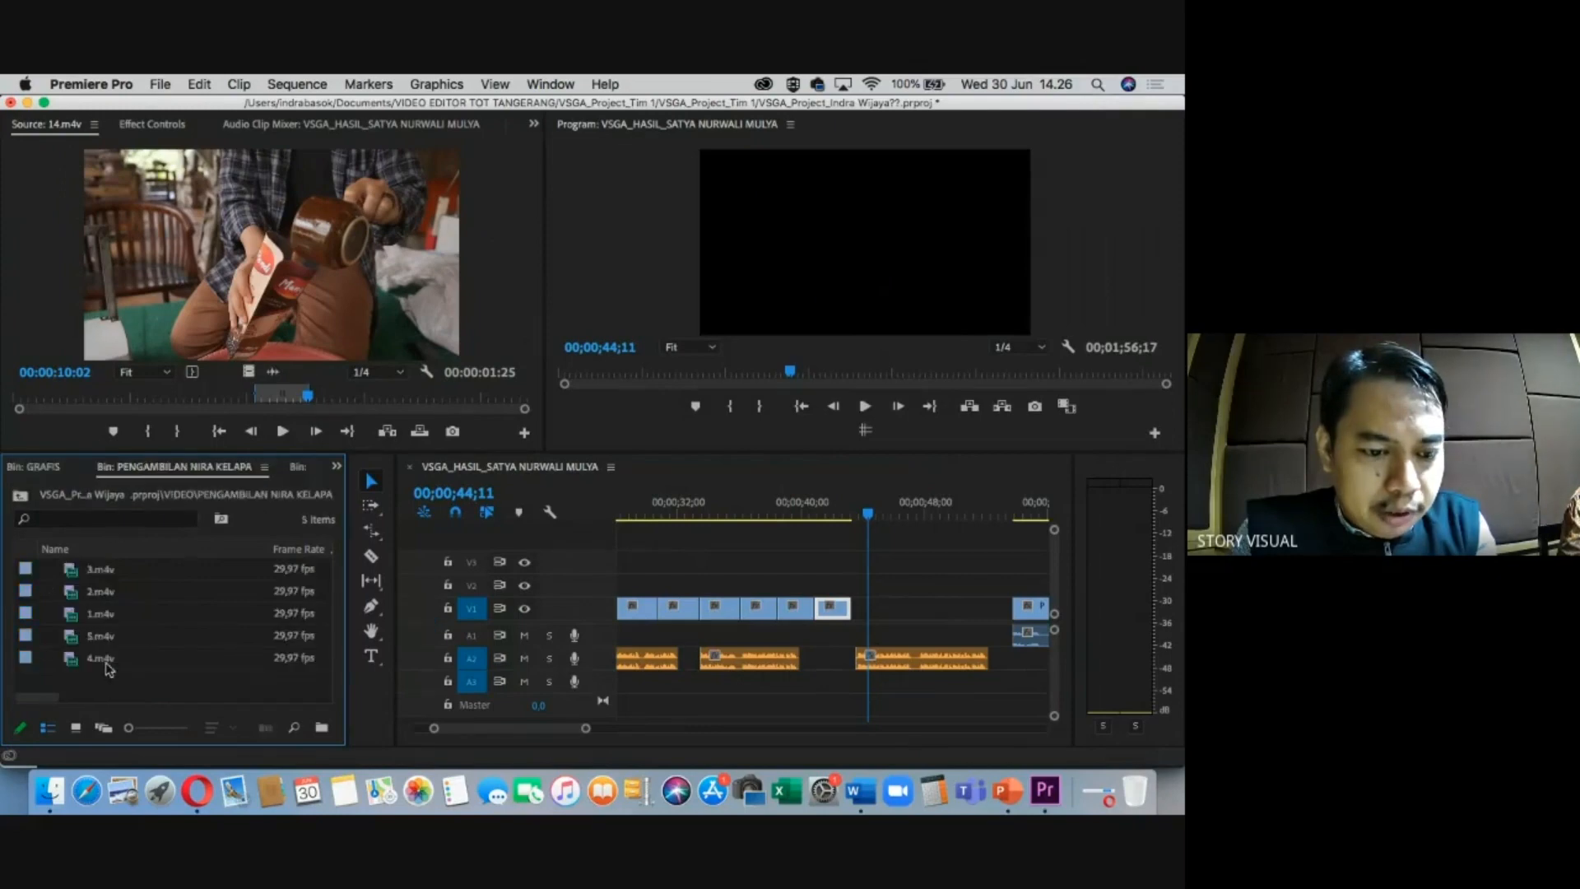
pyautogui.click(95, 571)
pyautogui.doubleClick(100, 614)
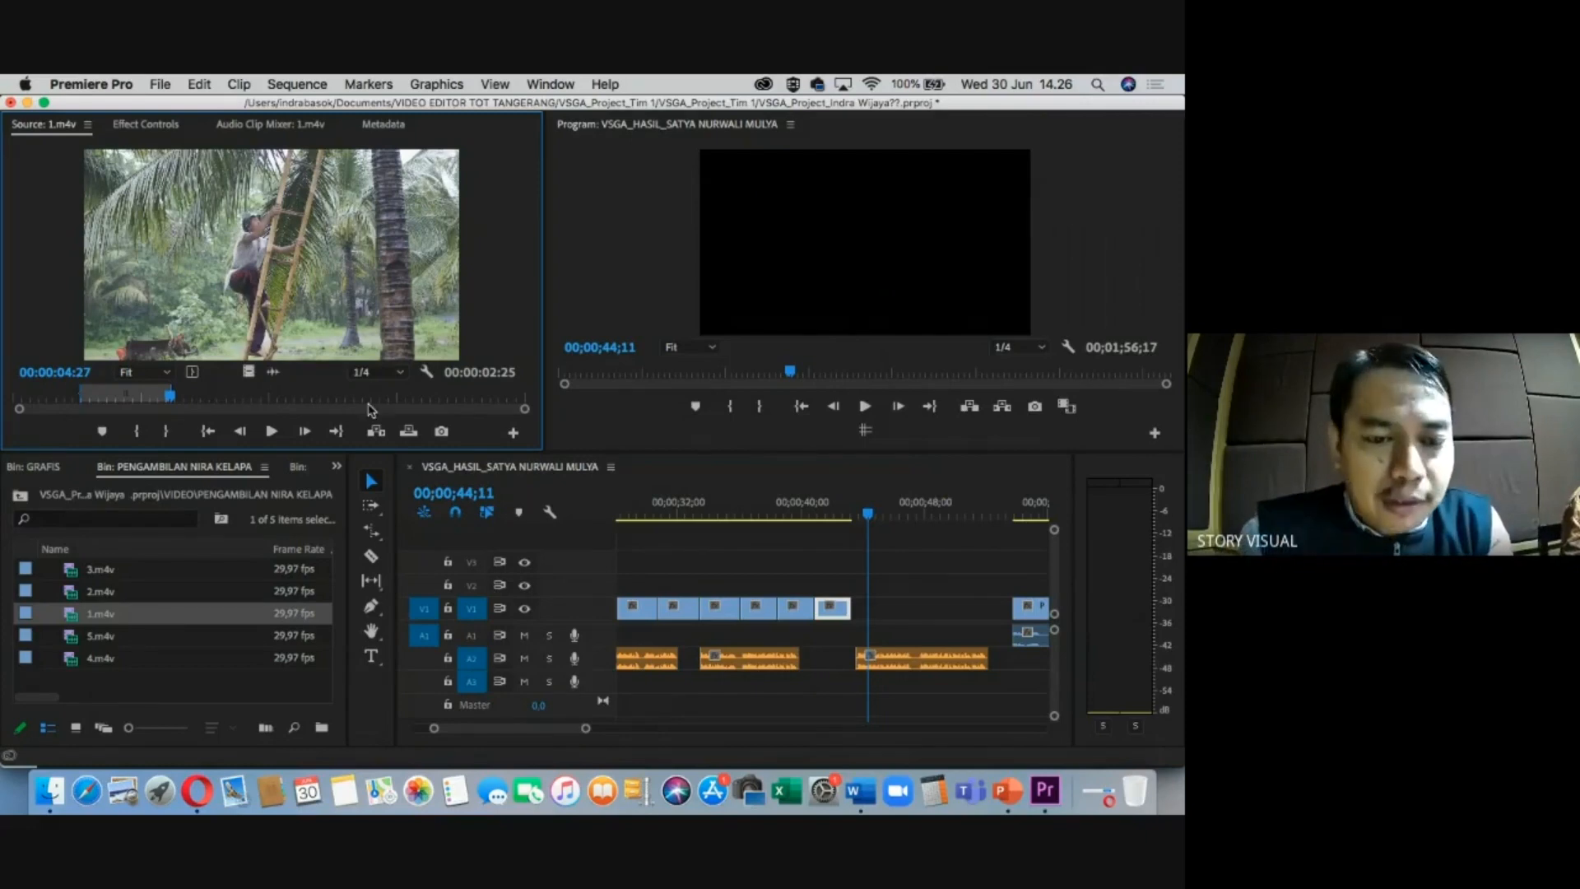
pyautogui.press('i')
pyautogui.click(444, 396)
pyautogui.press('o')
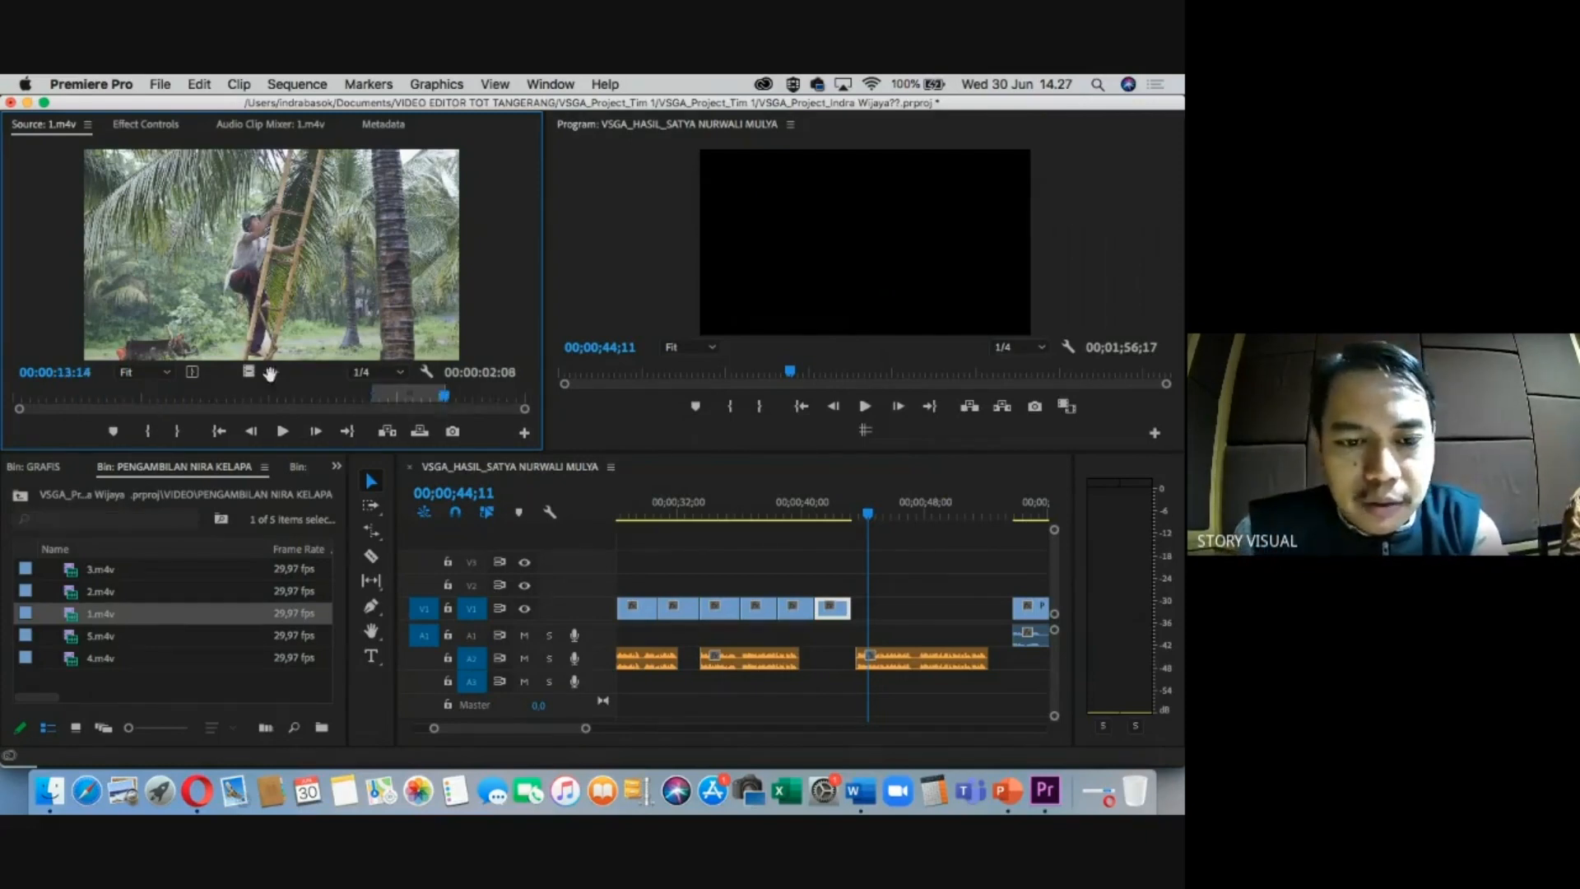
pyautogui.moveTo(249, 374); pyautogui.dragTo(853, 593)
pyautogui.moveTo(829, 599); pyautogui.dragTo(833, 600)
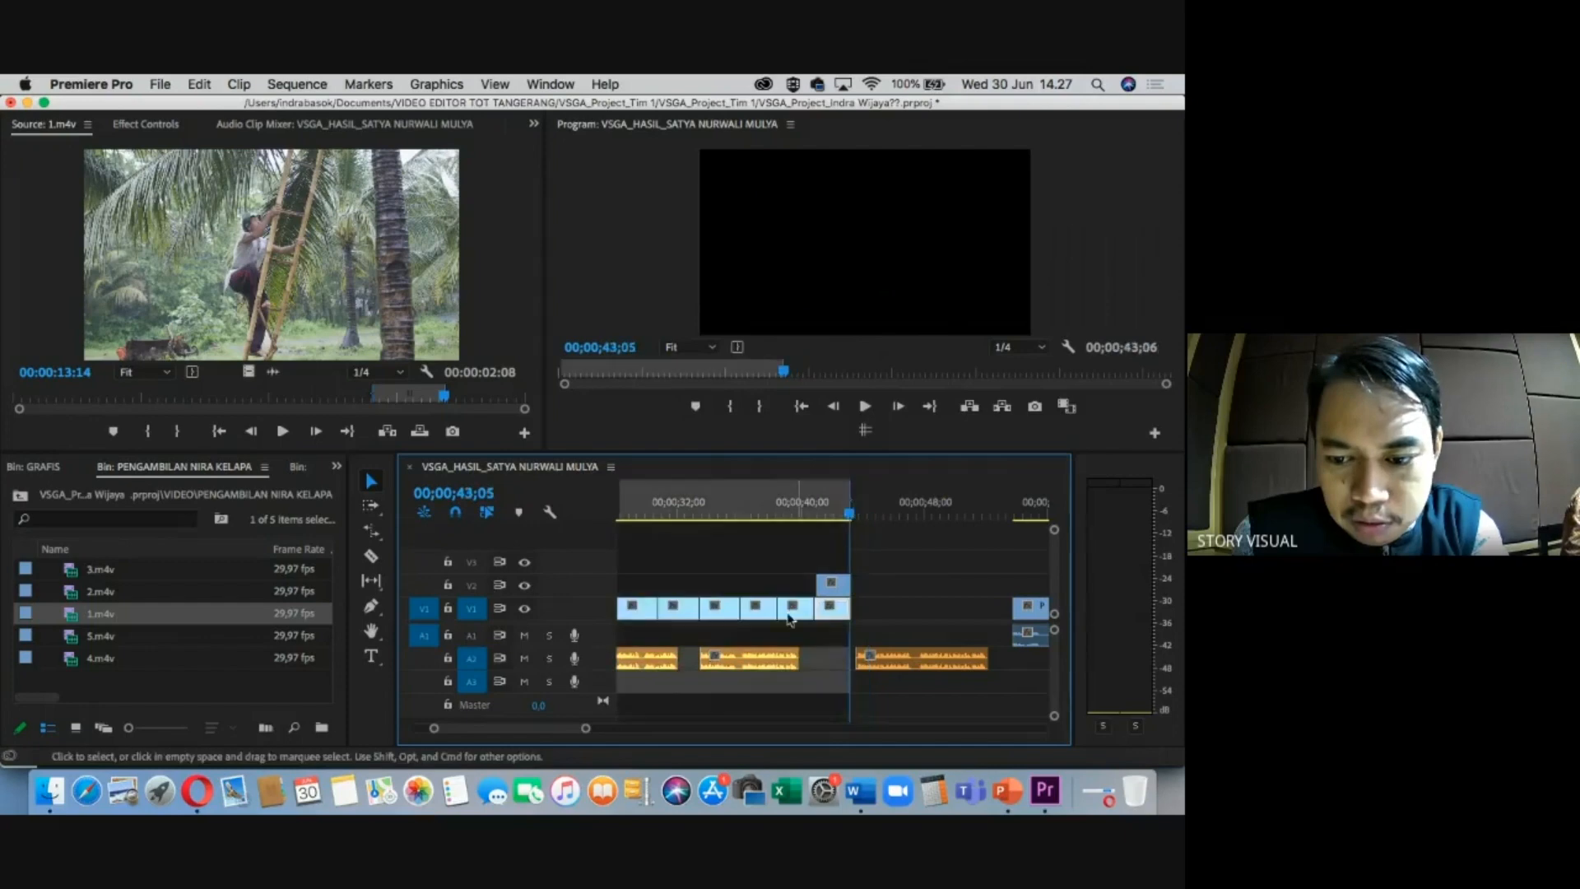
# Clear the sequence marks and trim 1.m4v's start to line up with 14.m4v.
pyautogui.rightClick(819, 518)
pyautogui.click(837, 524)
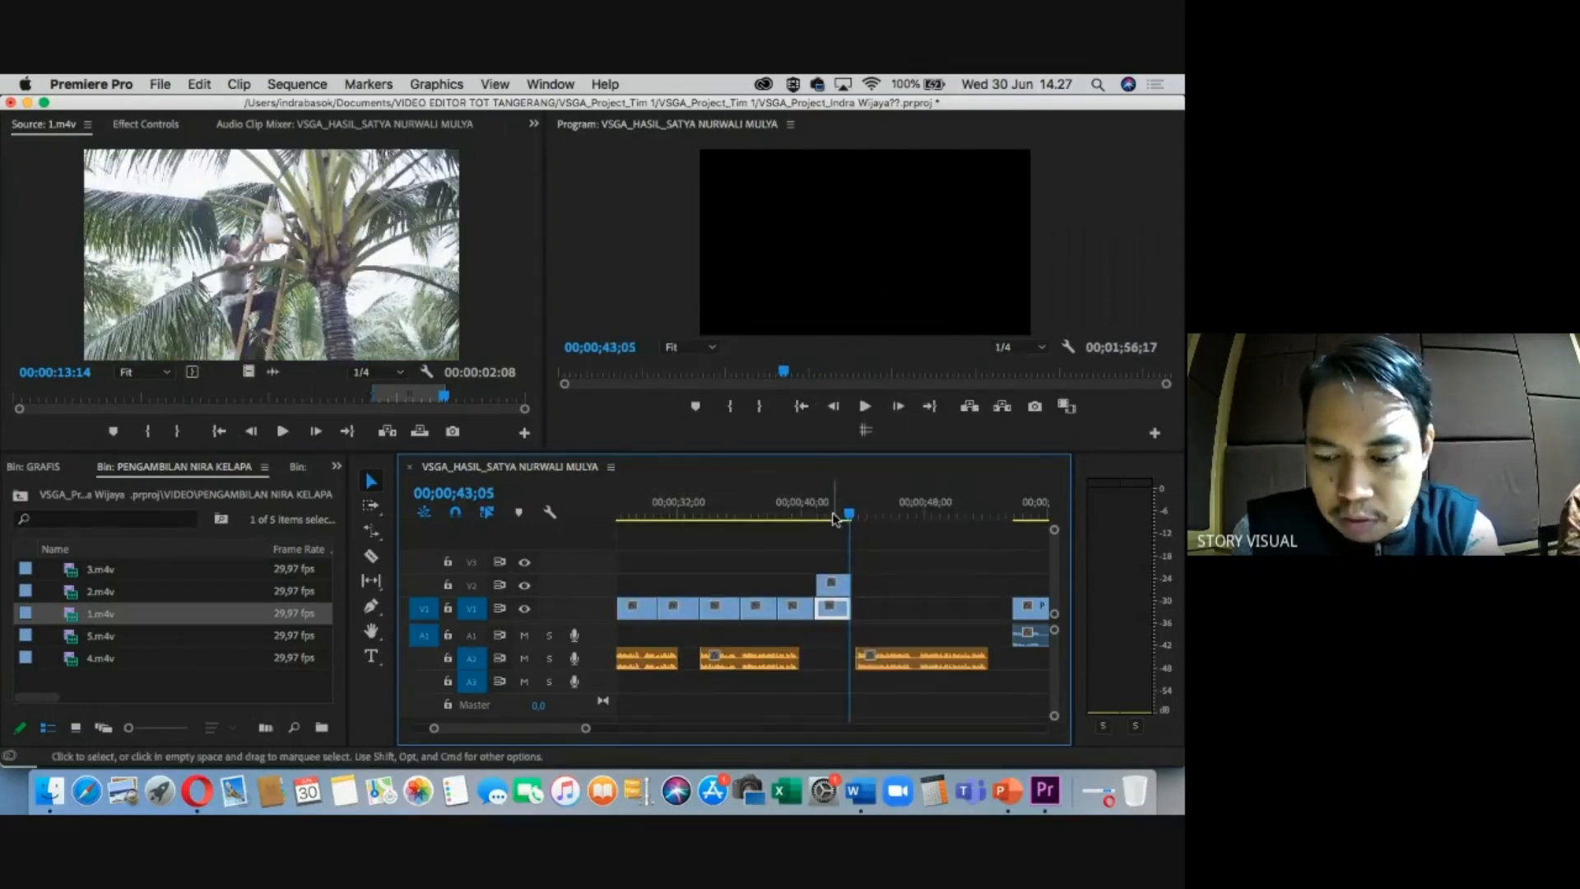
pyautogui.click(832, 515)
pyautogui.press('=')
pyautogui.press('=')
pyautogui.moveTo(778, 586); pyautogui.dragTo(928, 608)
pyautogui.press('-')
pyautogui.press('-')
pyautogui.press('=')
pyautogui.press('-')
pyautogui.press('-')
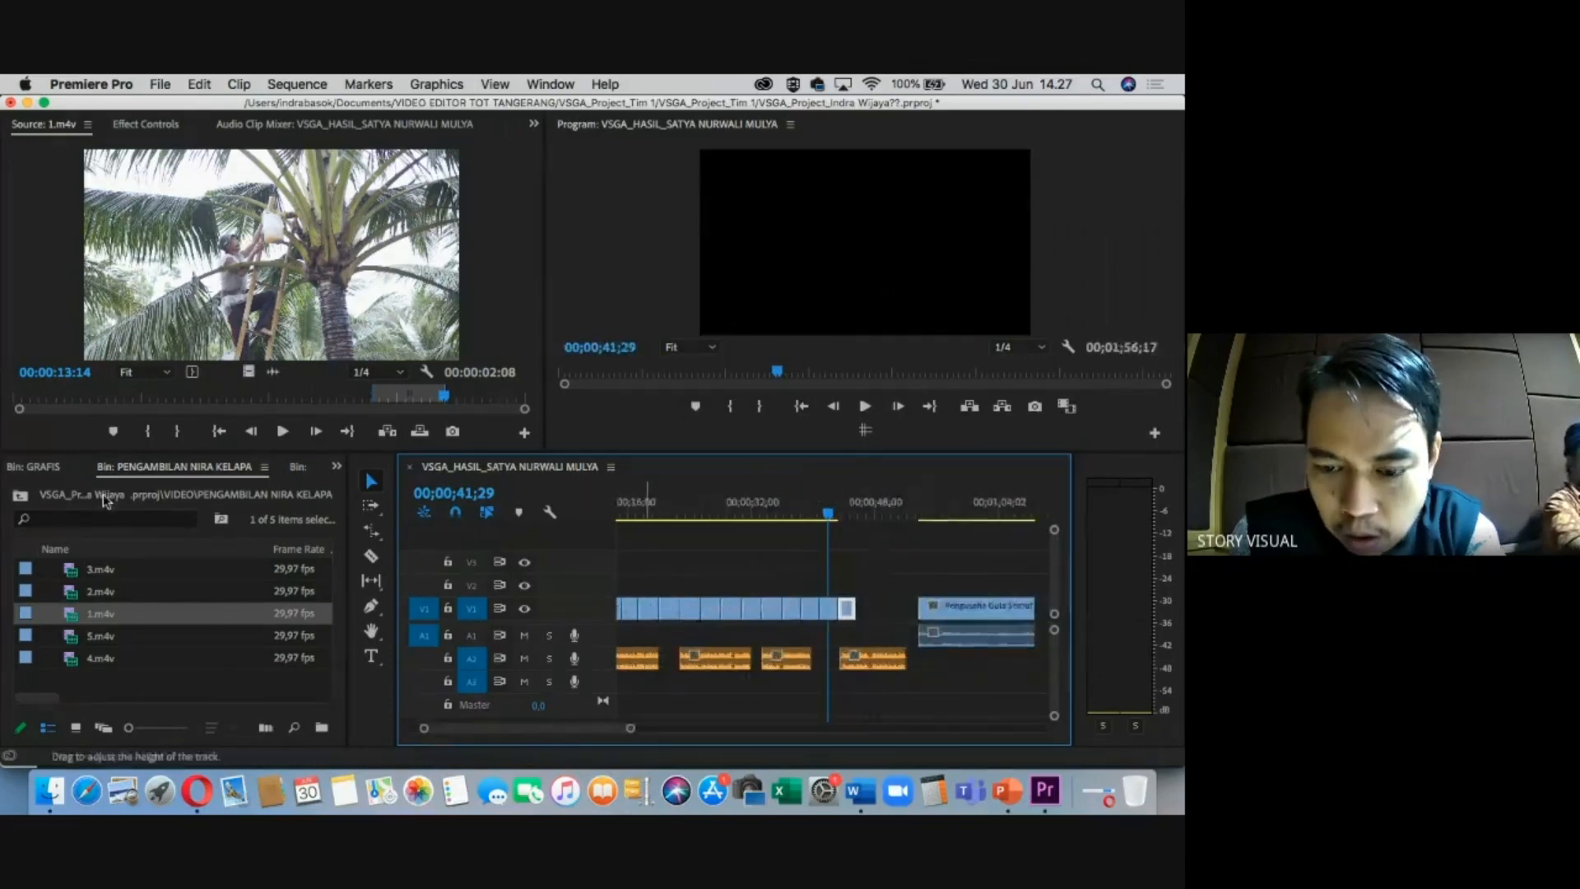
# Mark an excerpt of 2.m4v and place it on V2.
pyautogui.doubleClick(59, 591)
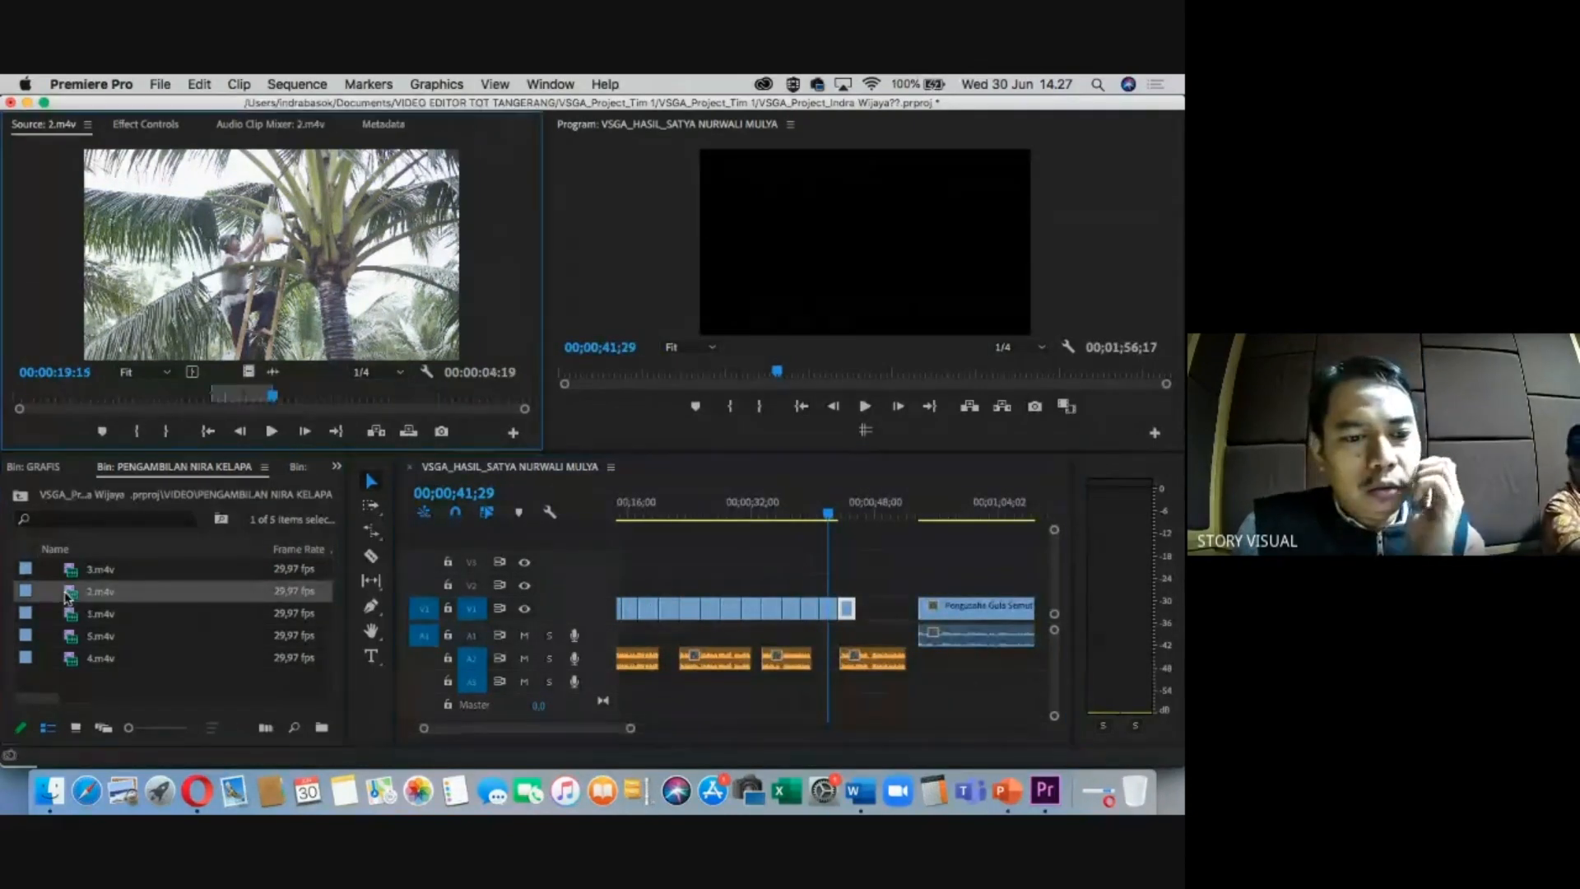
pyautogui.click(334, 398)
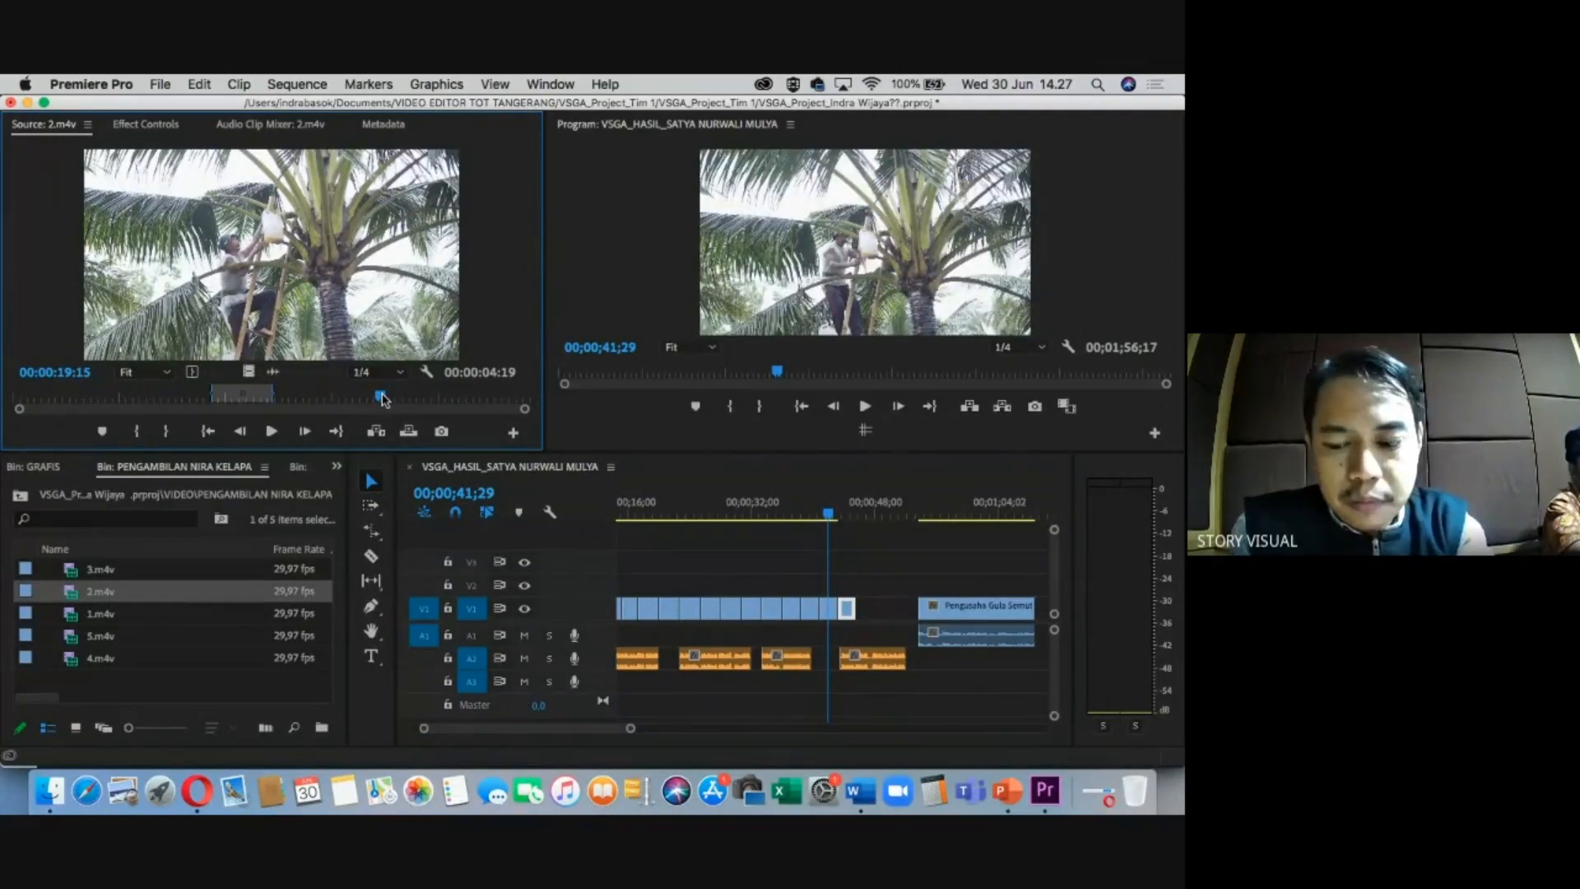
pyautogui.press('i')
pyautogui.click(448, 397)
pyautogui.press('o')
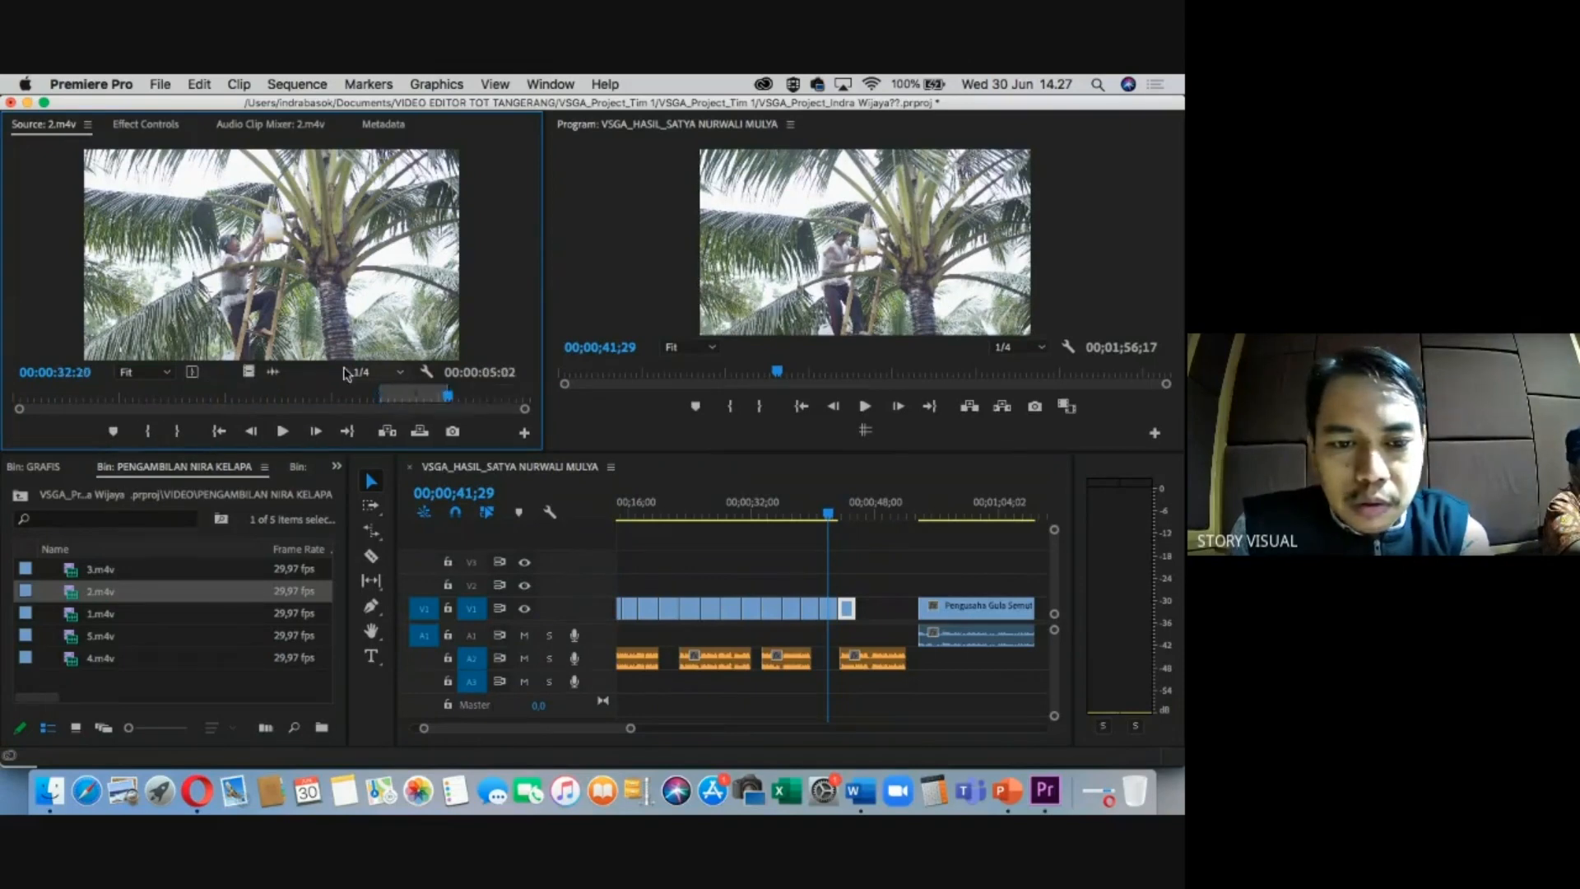
pyautogui.moveTo(701, 469); pyautogui.dragTo(846, 585)
# Cut 2.m4v with the Razor at 00;00;45;08 and at a second point.
pyautogui.click(854, 511)
pyautogui.press('o')
pyautogui.rightClick(853, 507)
pyautogui.click(854, 506)
pyautogui.press('=')
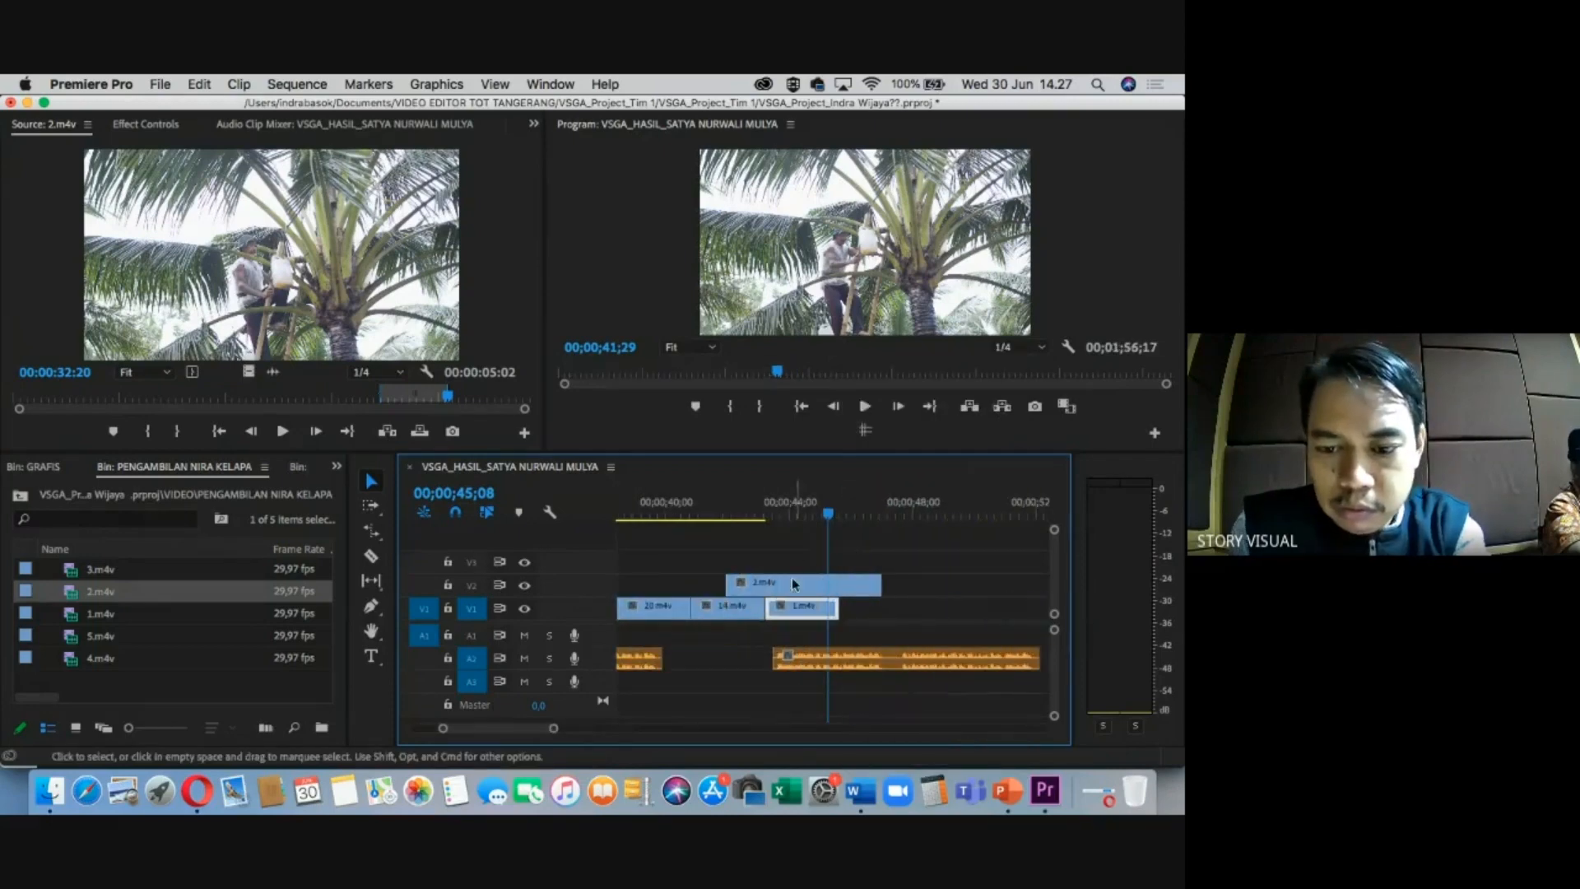
pyautogui.press('c')
pyautogui.click(765, 582)
pyautogui.click(841, 583)
# Delete the leftover 2.m4v pieces and move it onto V1 right after 1.m4v.
pyautogui.press('v')
pyautogui.click(859, 584)
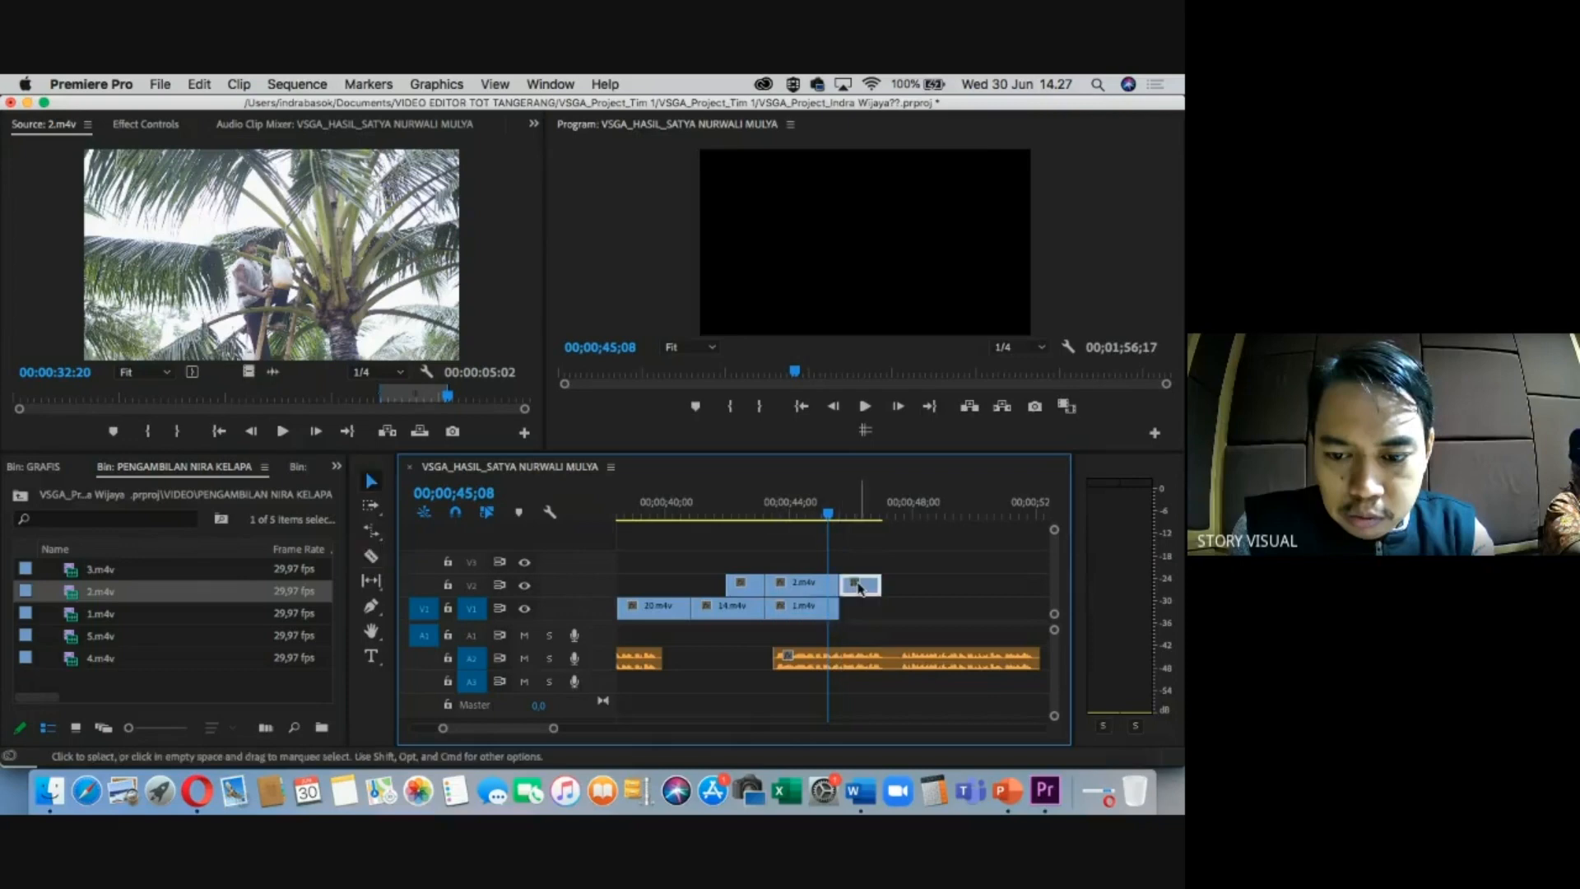
pyautogui.press('Delete')
pyautogui.click(750, 586)
pyautogui.press('Delete')
pyautogui.moveTo(799, 588); pyautogui.dragTo(879, 606)
pyautogui.click(875, 514)
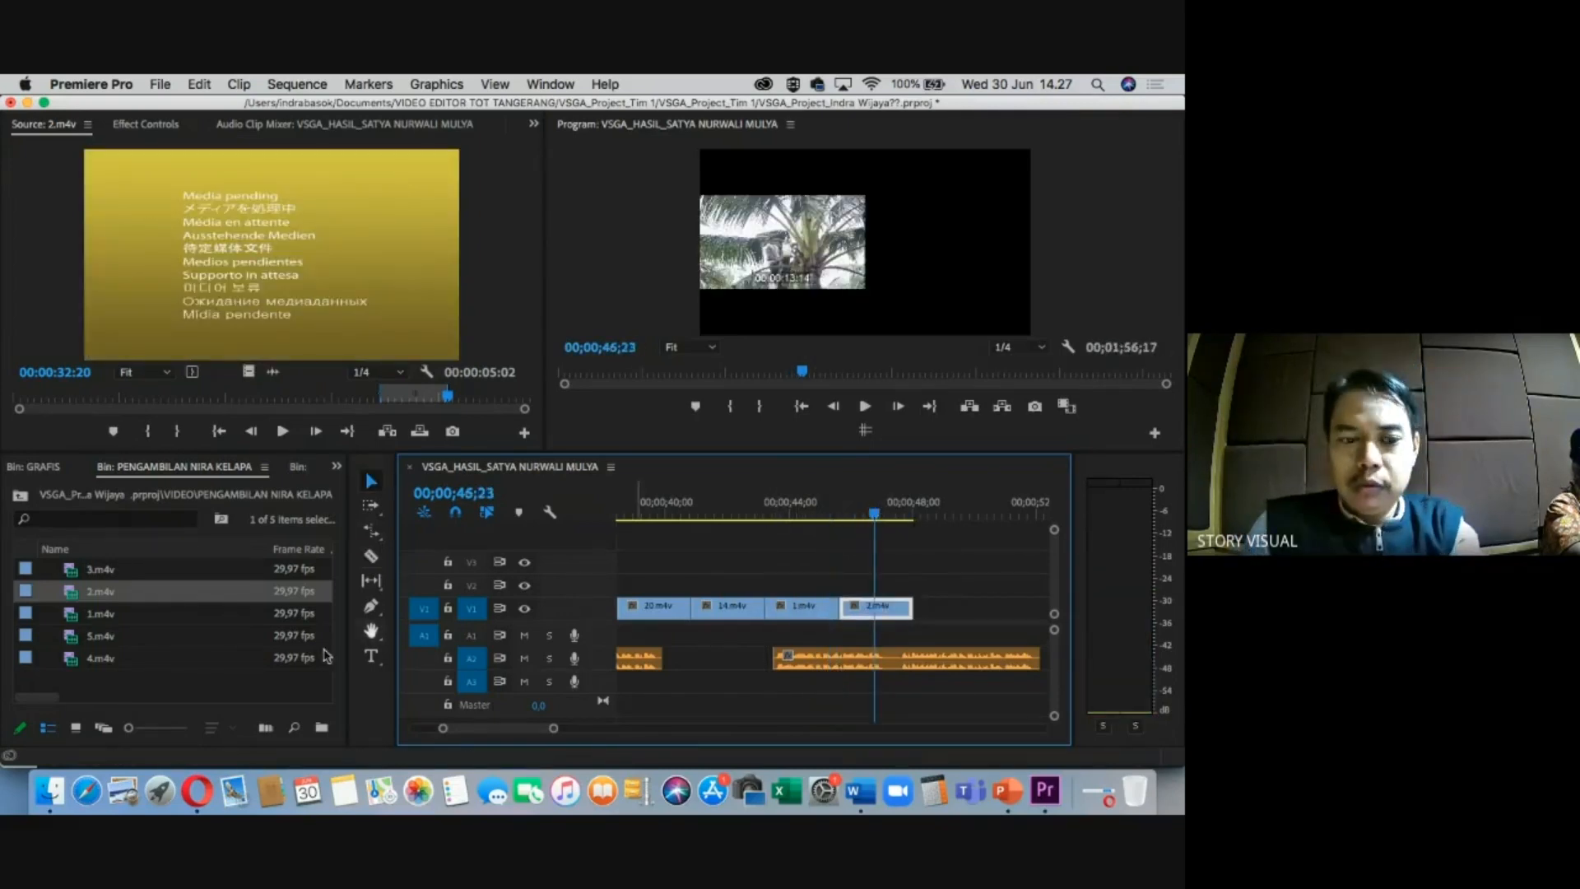
# Mark 3.m4v from about 10 seconds to 12:09 and place it above 2.m4v.
pyautogui.doubleClick(71, 571)
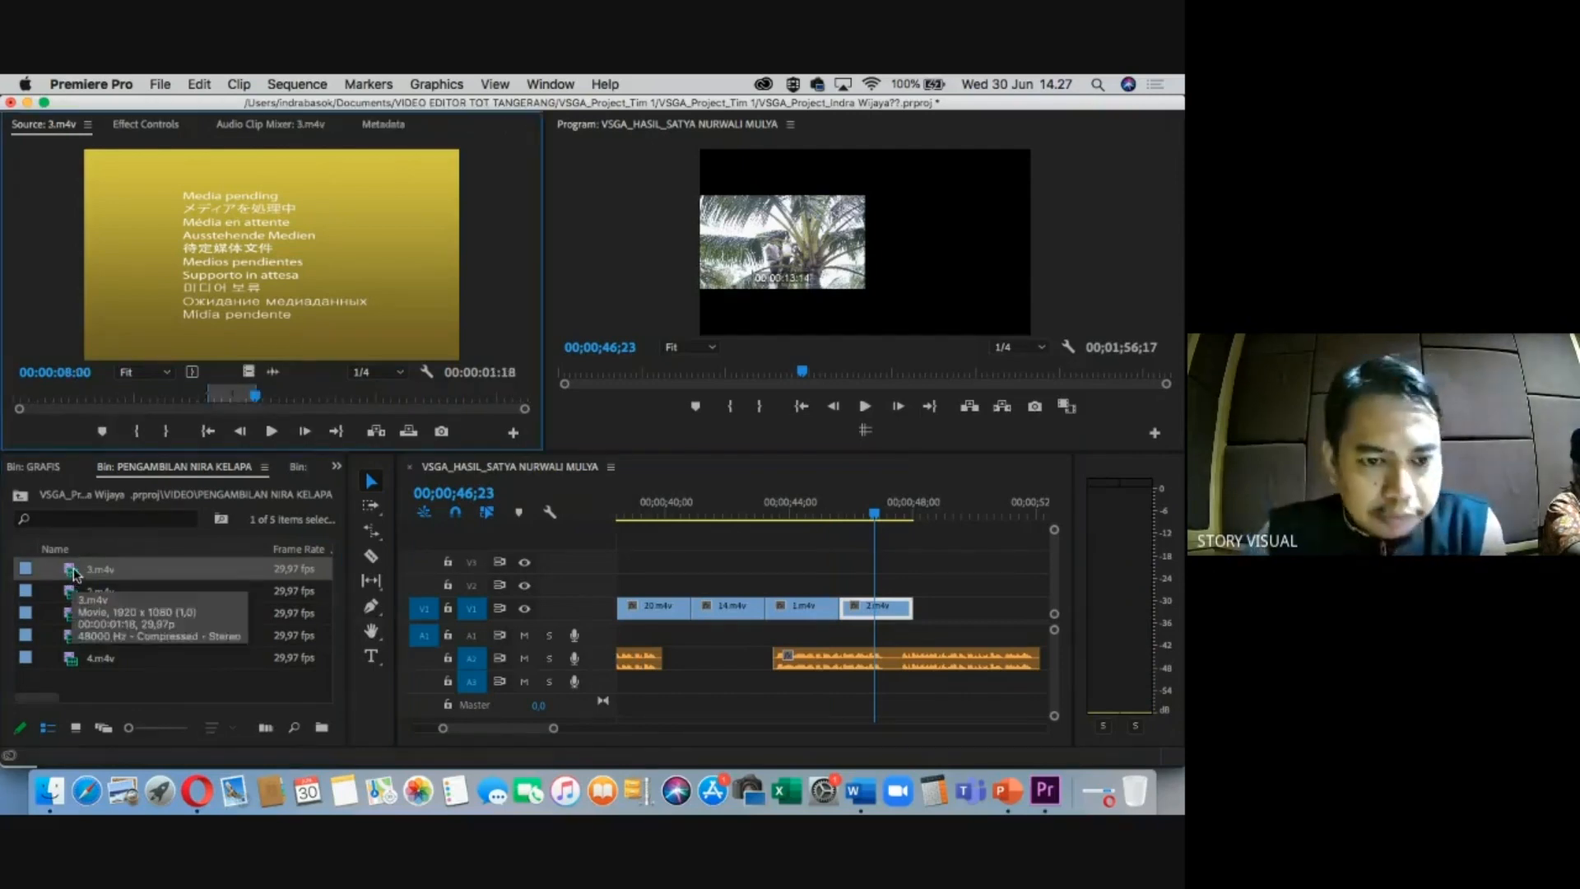
pyautogui.click(318, 396)
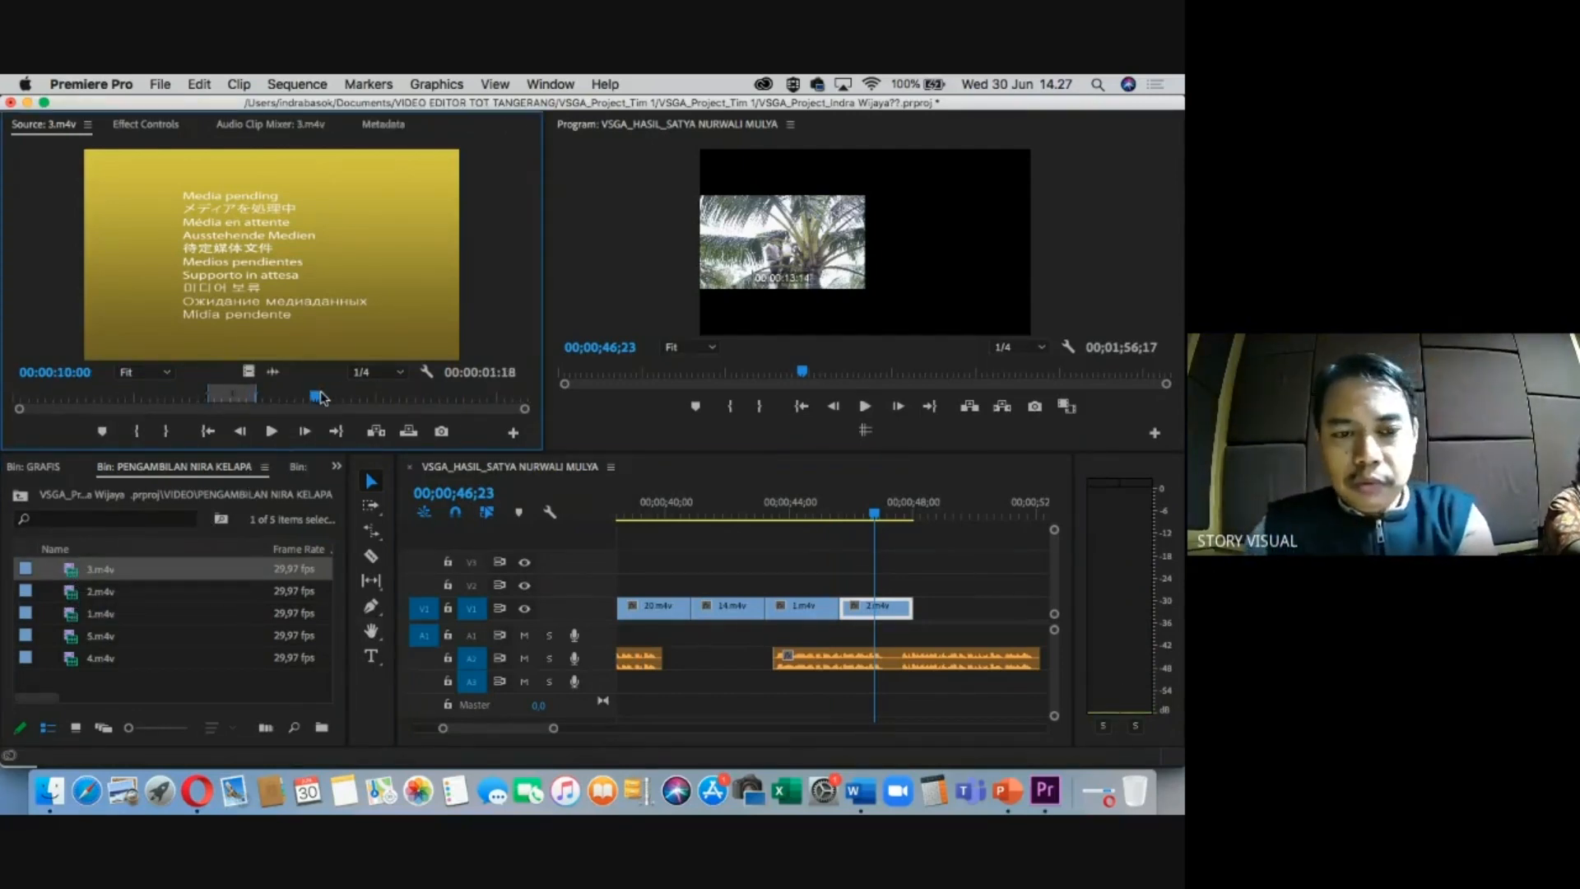
pyautogui.press('i')
pyautogui.click(385, 396)
pyautogui.press('o')
pyautogui.moveTo(877, 609); pyautogui.dragTo(949, 609)
# Clear the sequence in and out points at 49;05 and zoom the timeline out.
pyautogui.click(947, 512)
pyautogui.press('i')
pyautogui.rightClick(981, 502)
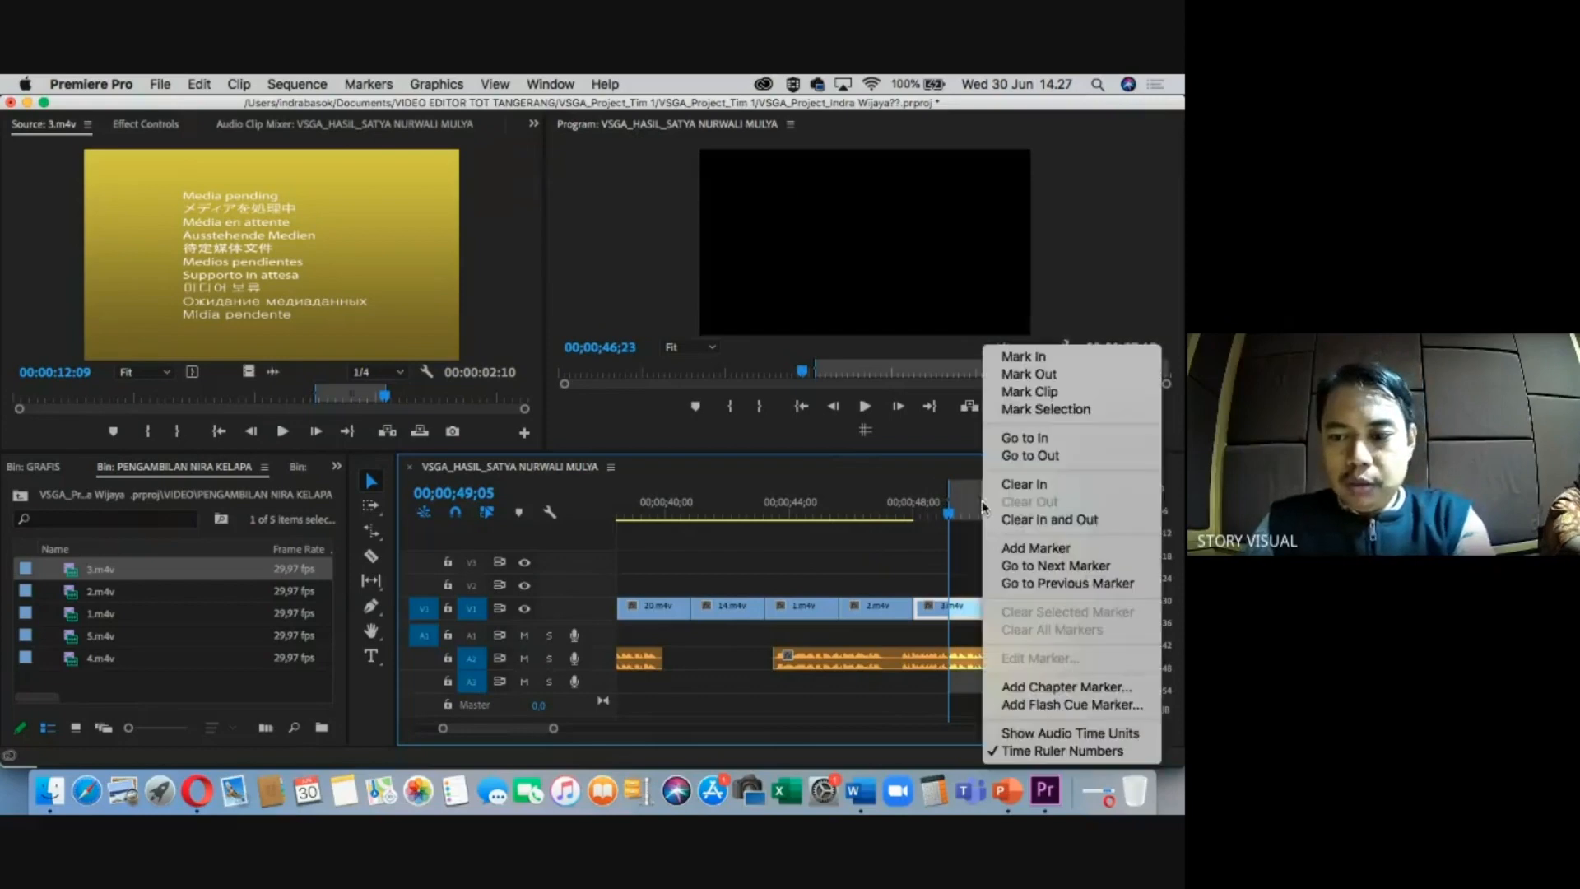
pyautogui.click(1037, 521)
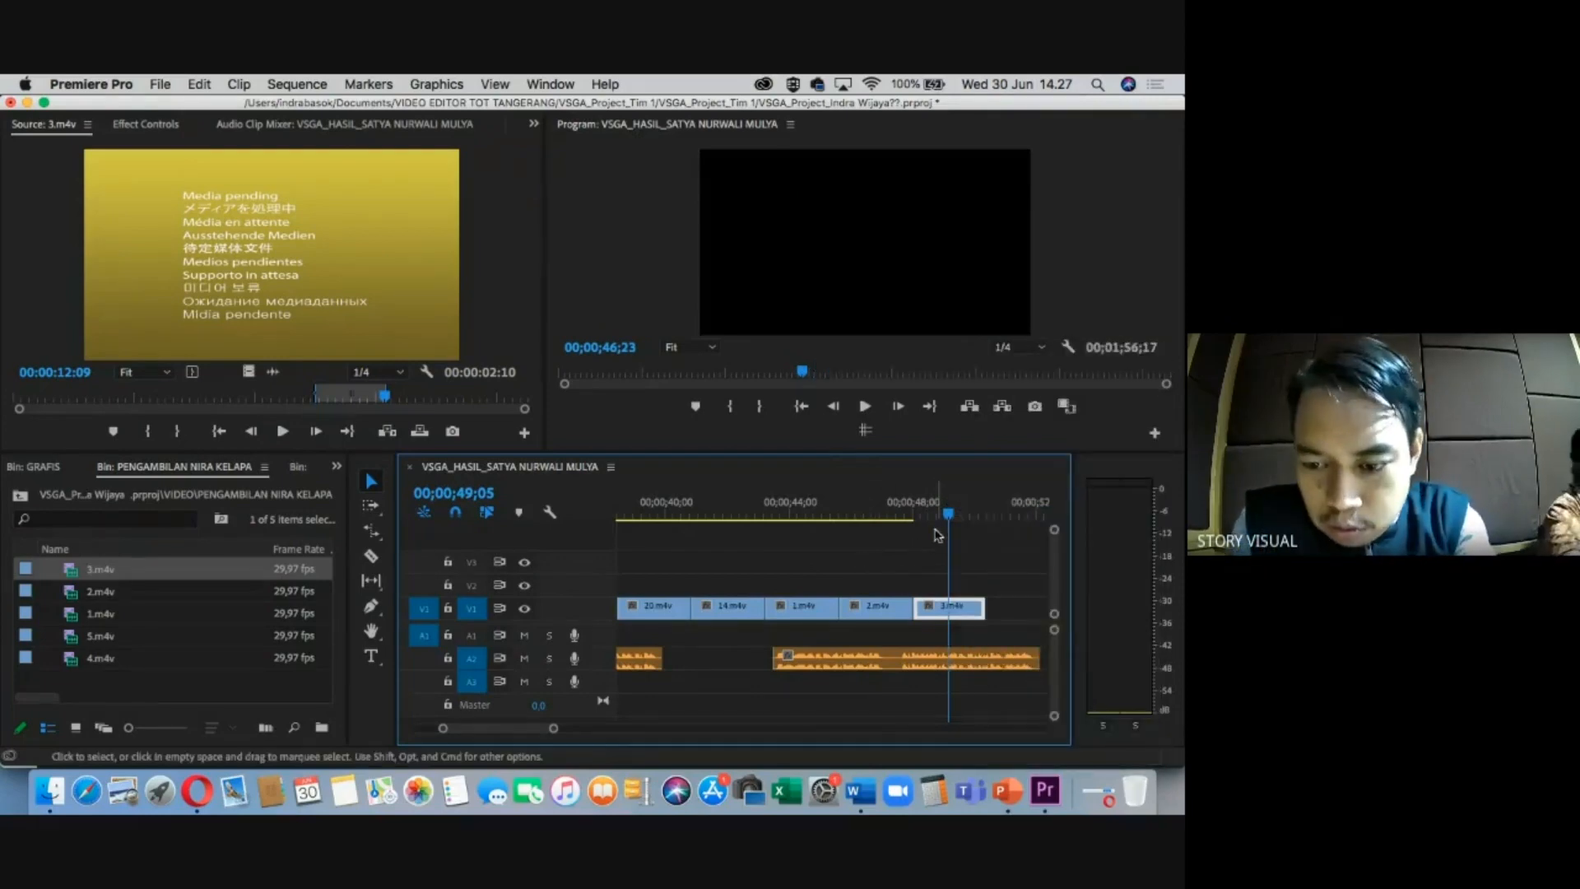
pyautogui.press('-')
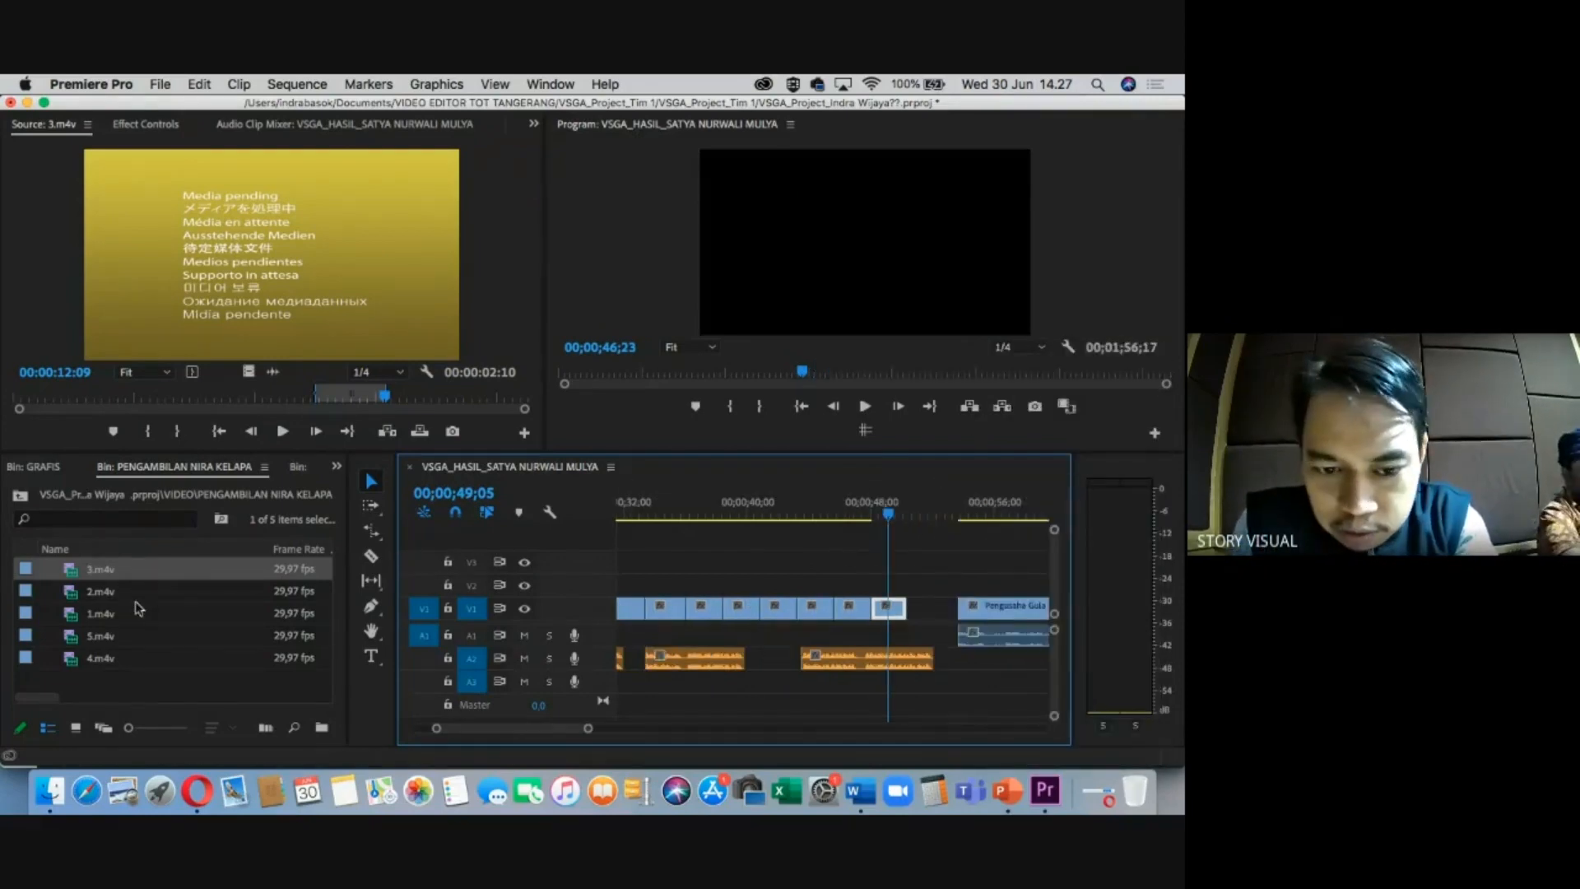
# Add a 4.m4v portion ending at 22:04, trim its start, and move it to V1 after 3.m4v.
pyautogui.click(89, 640)
pyautogui.doubleClick(78, 656)
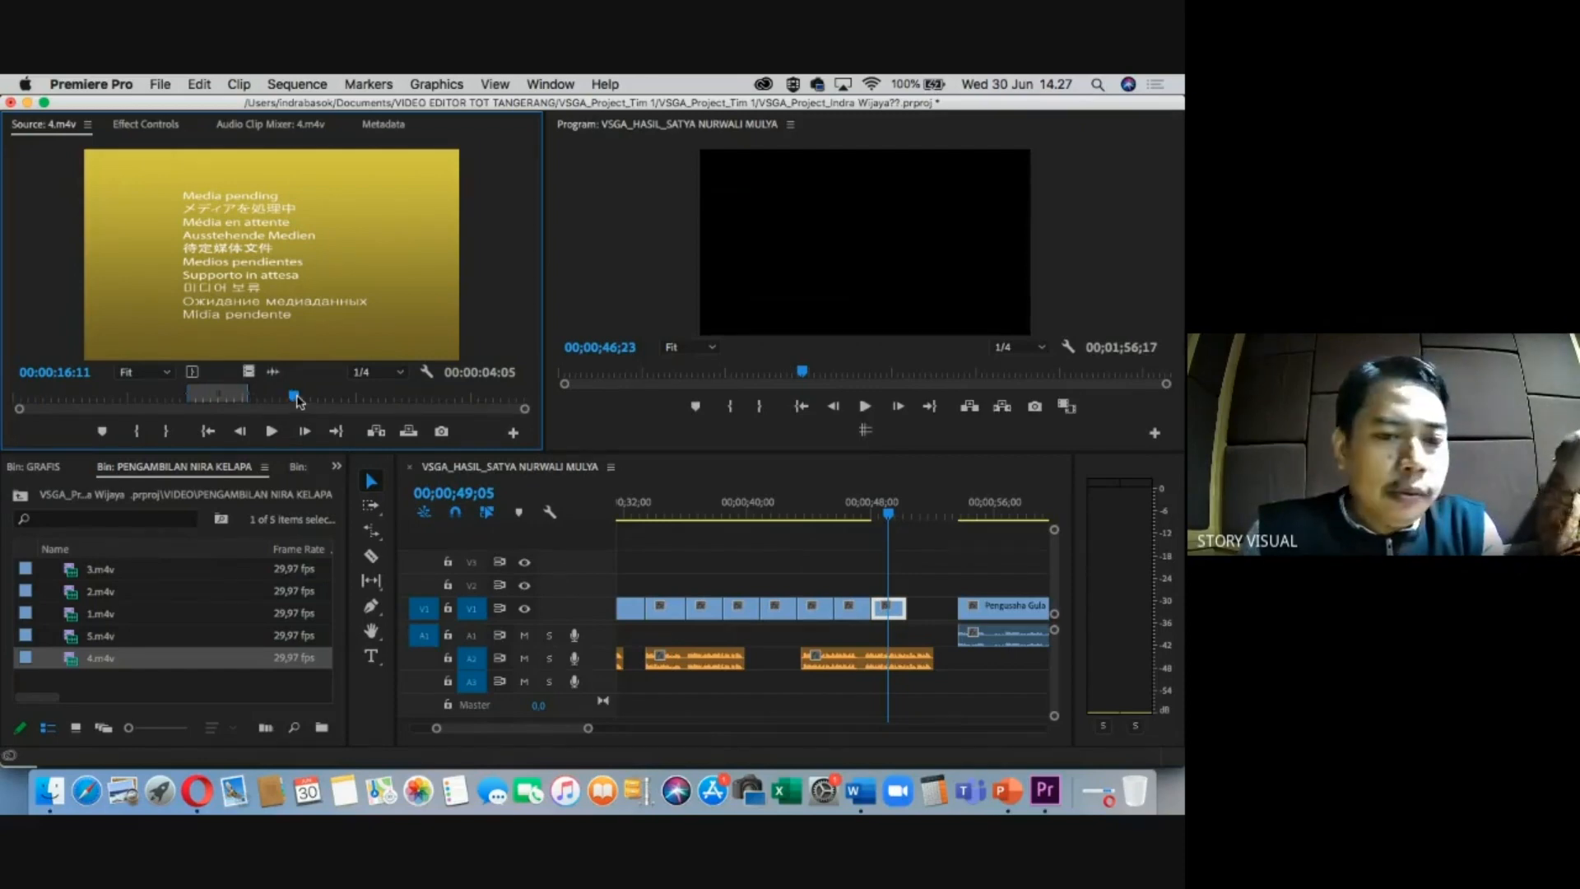
pyautogui.press('i')
pyautogui.press('o')
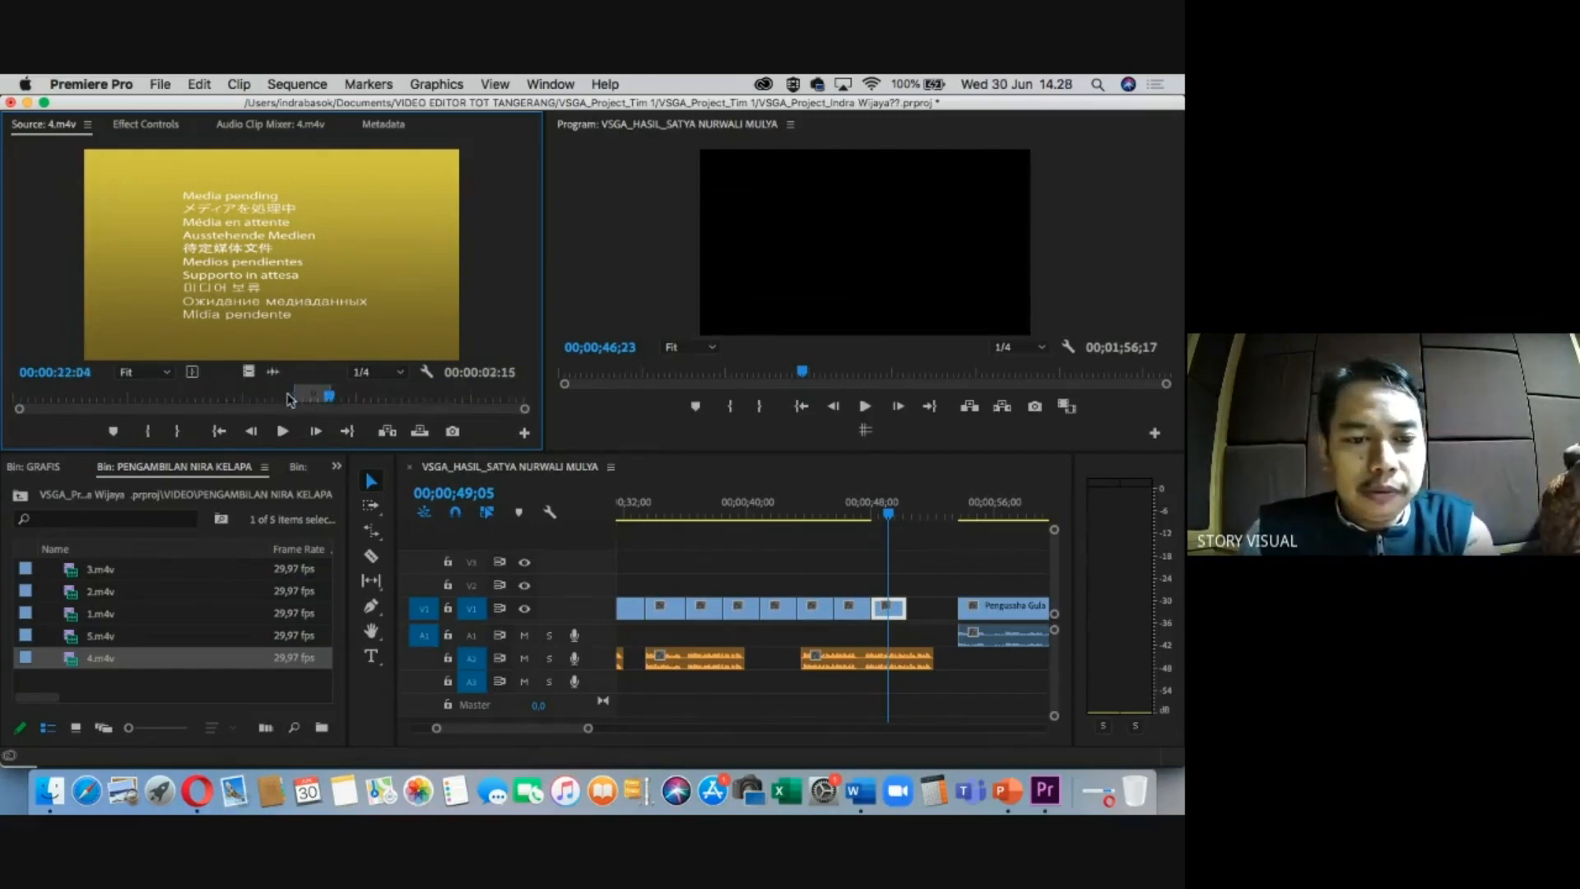
pyautogui.moveTo(248, 372); pyautogui.dragTo(888, 584)
pyautogui.click(894, 503)
pyautogui.press('=')
pyautogui.press('=')
pyautogui.press('=')
pyautogui.moveTo(732, 585); pyautogui.dragTo(741, 585)
pyautogui.moveTo(851, 584); pyautogui.dragTo(928, 607)
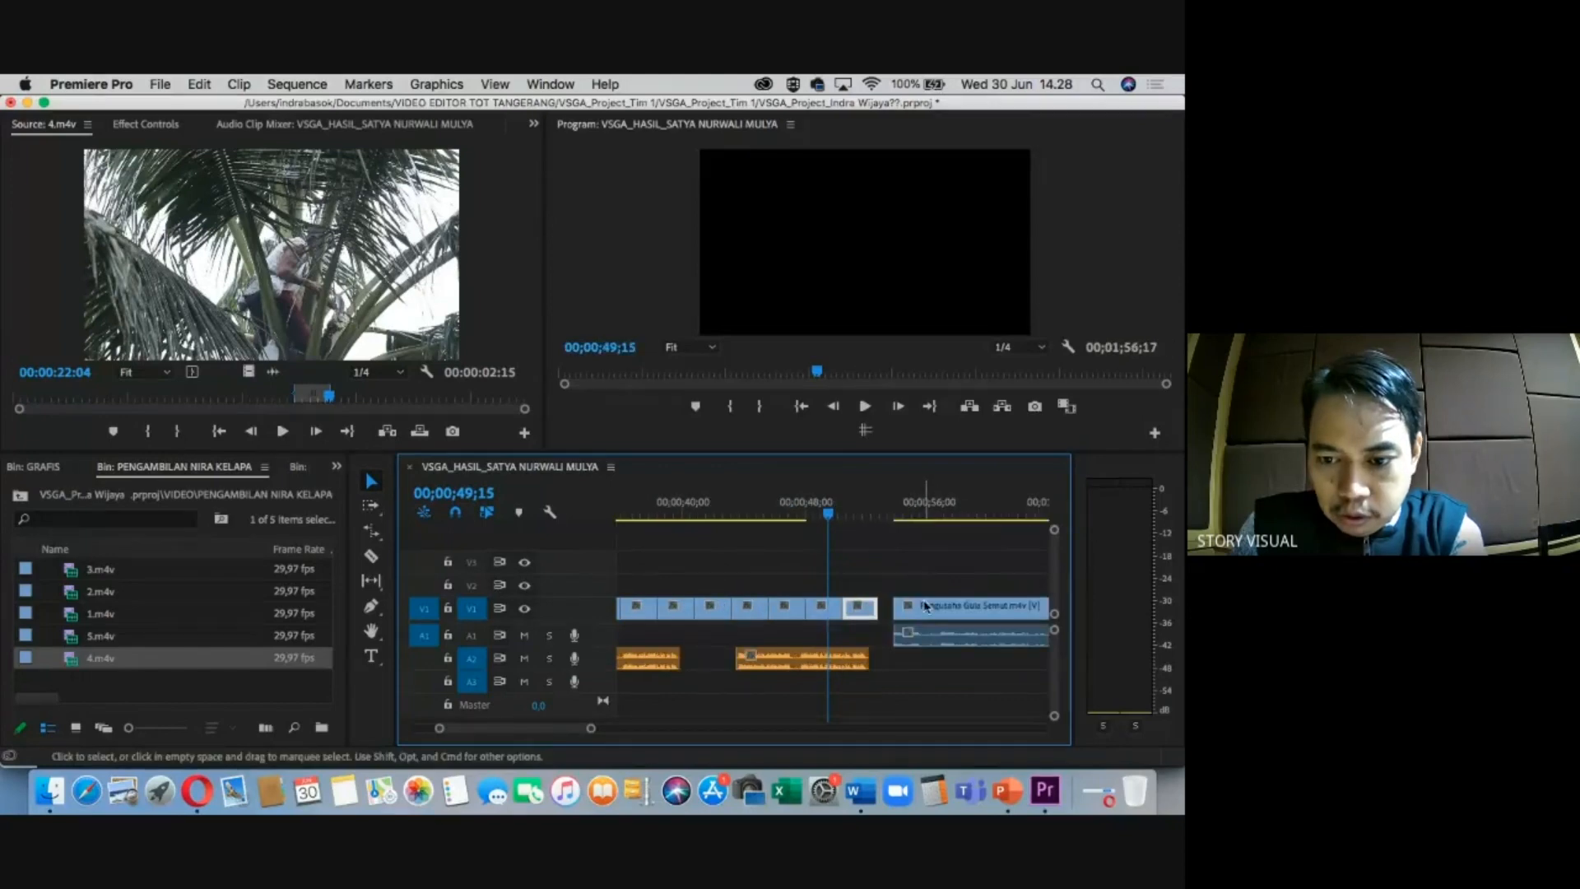
# Mark a portion of 5.m4v and place it video-only after 4.m4v.
pyautogui.click(925, 607)
pyautogui.press('-')
pyautogui.press('-')
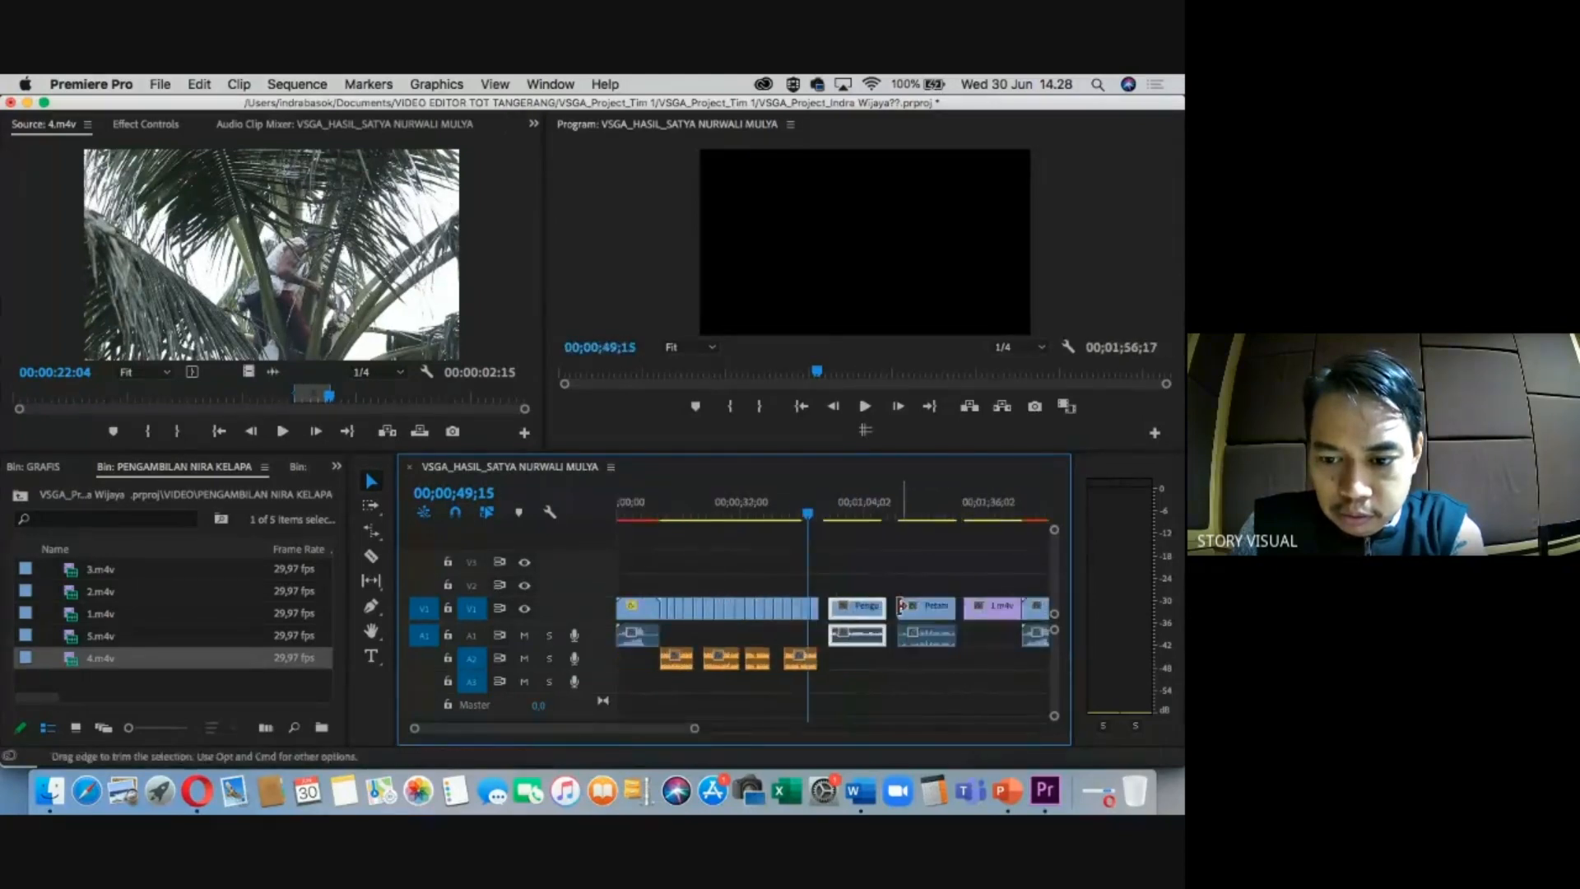
pyautogui.press('=')
pyautogui.press('=')
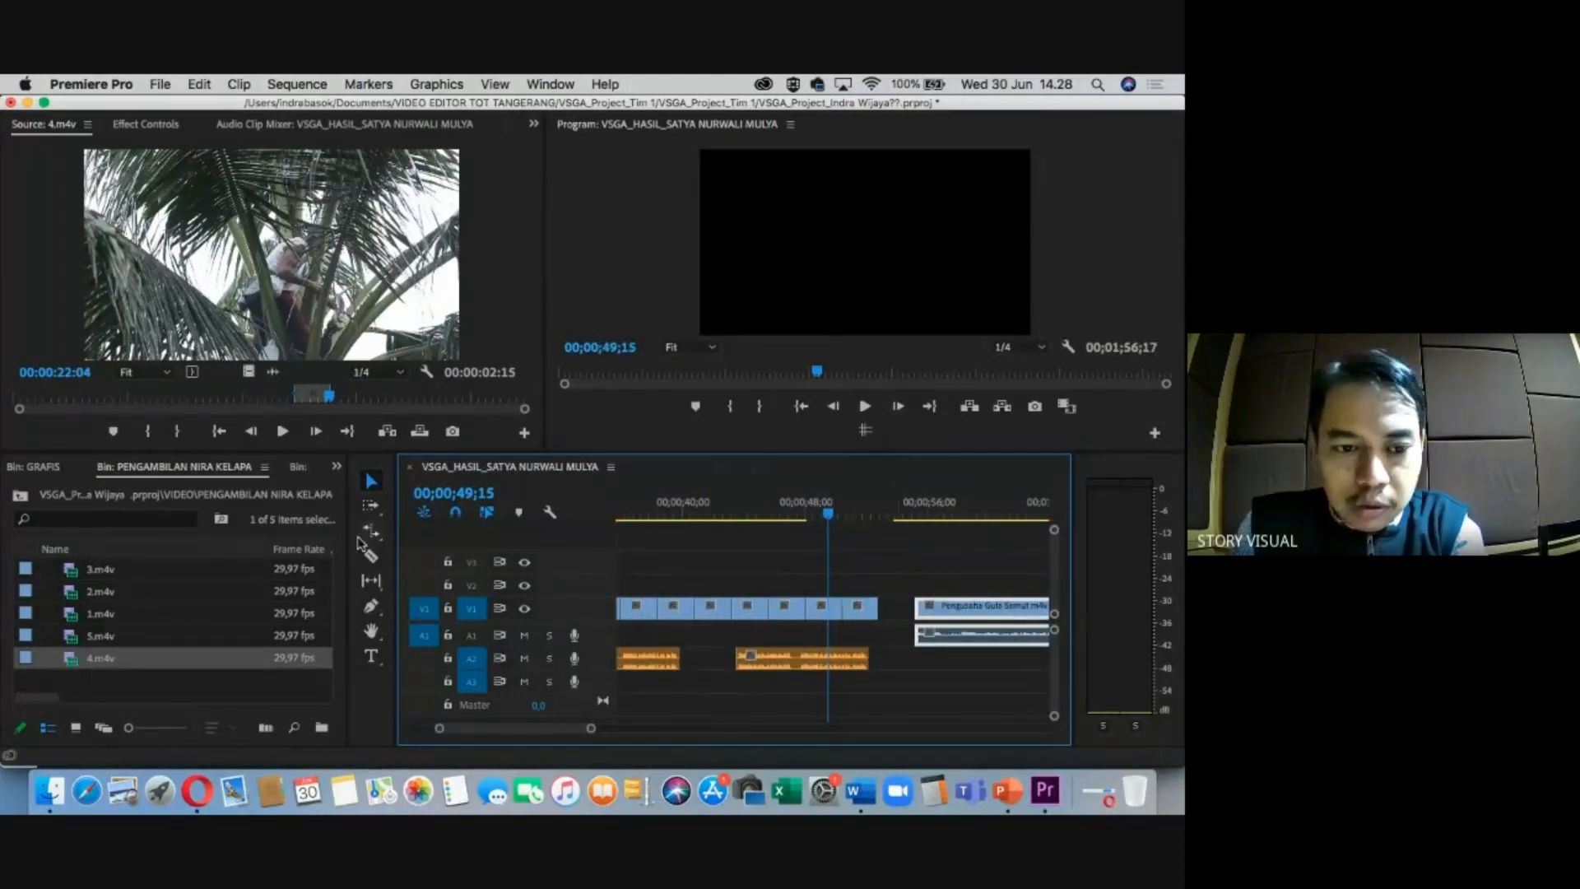
pyautogui.doubleClick(84, 638)
pyautogui.moveTo(293, 398); pyautogui.dragTo(370, 395)
pyautogui.press('i')
pyautogui.press('o')
pyautogui.moveTo(248, 372); pyautogui.dragTo(850, 599)
# Clear the sequence marks and lengthen 5.m4v on V2 to roughly 2 seconds.
pyautogui.click(872, 501)
pyautogui.rightClick(852, 509)
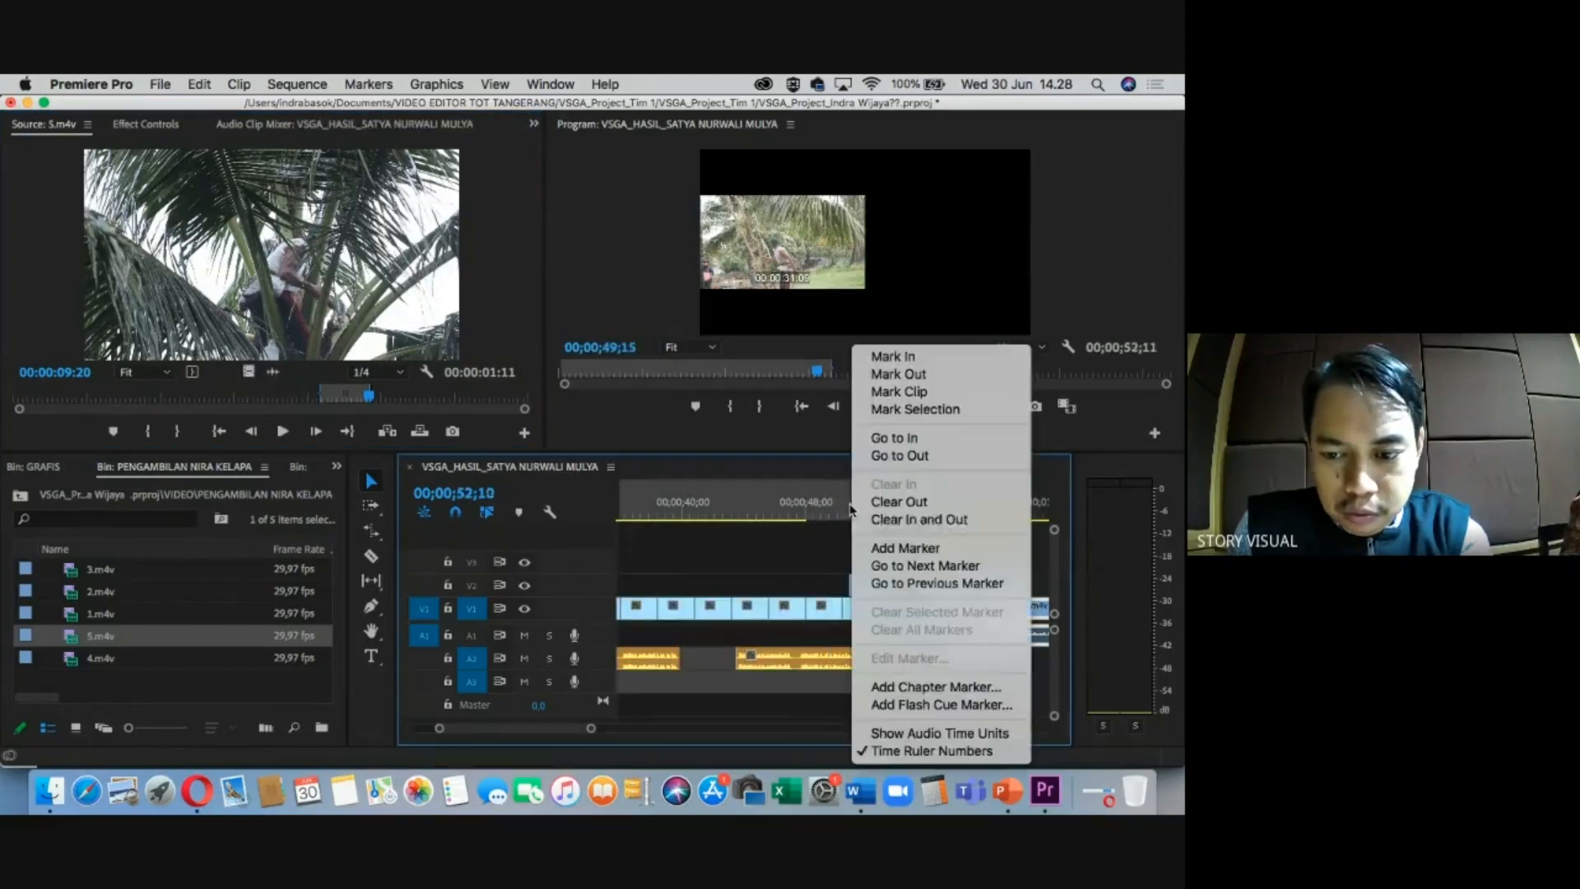
pyautogui.click(919, 518)
pyautogui.press('=')
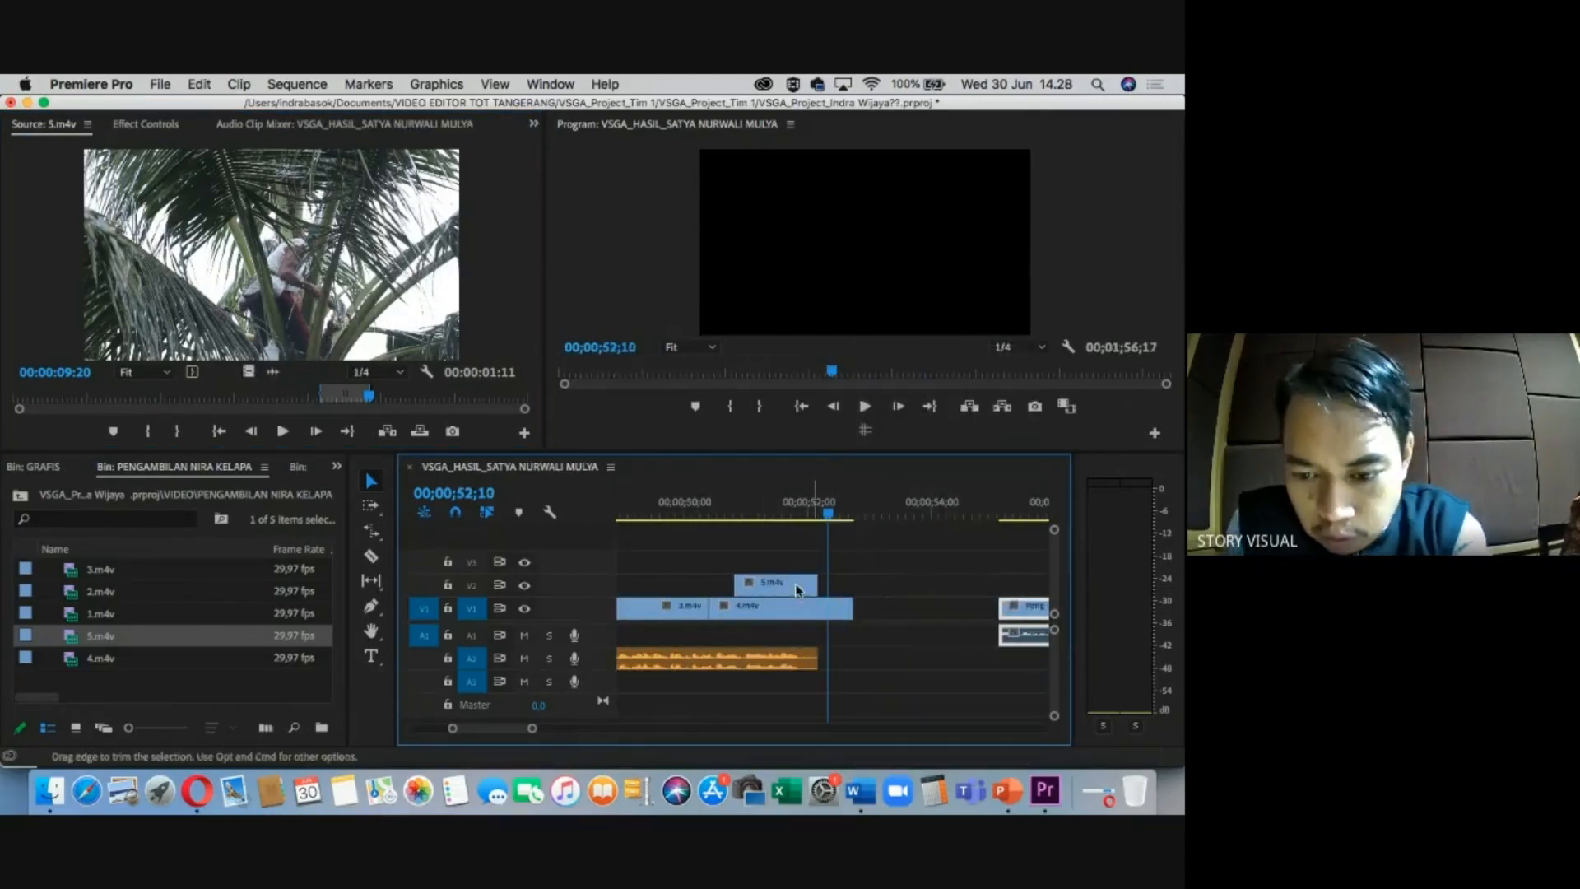
pyautogui.moveTo(742, 582); pyautogui.dragTo(709, 582)
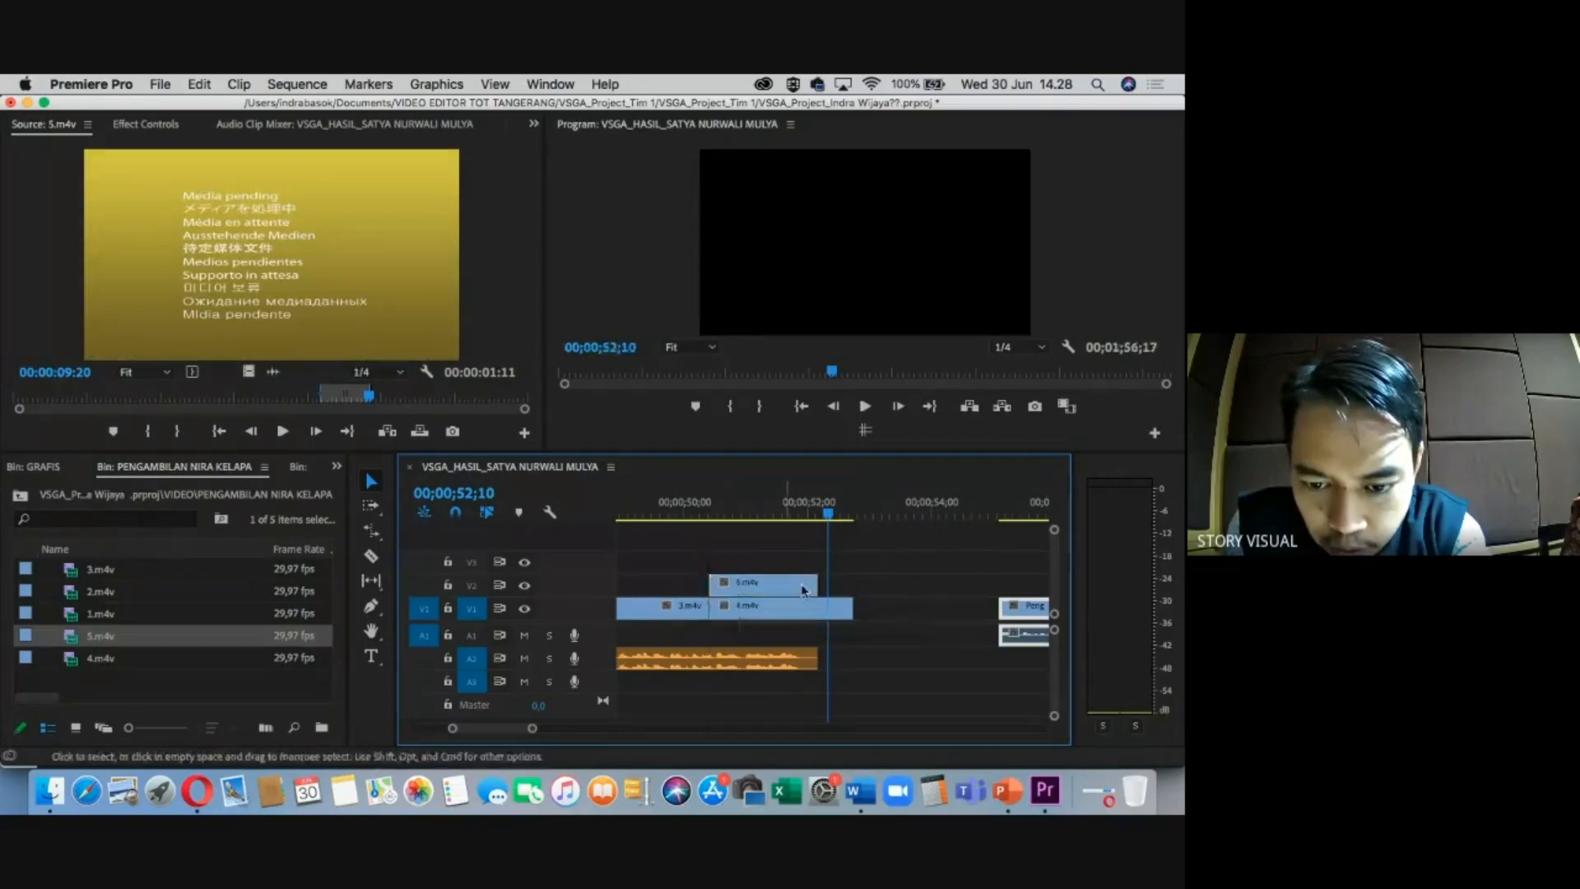
pyautogui.moveTo(812, 582); pyautogui.dragTo(947, 586)
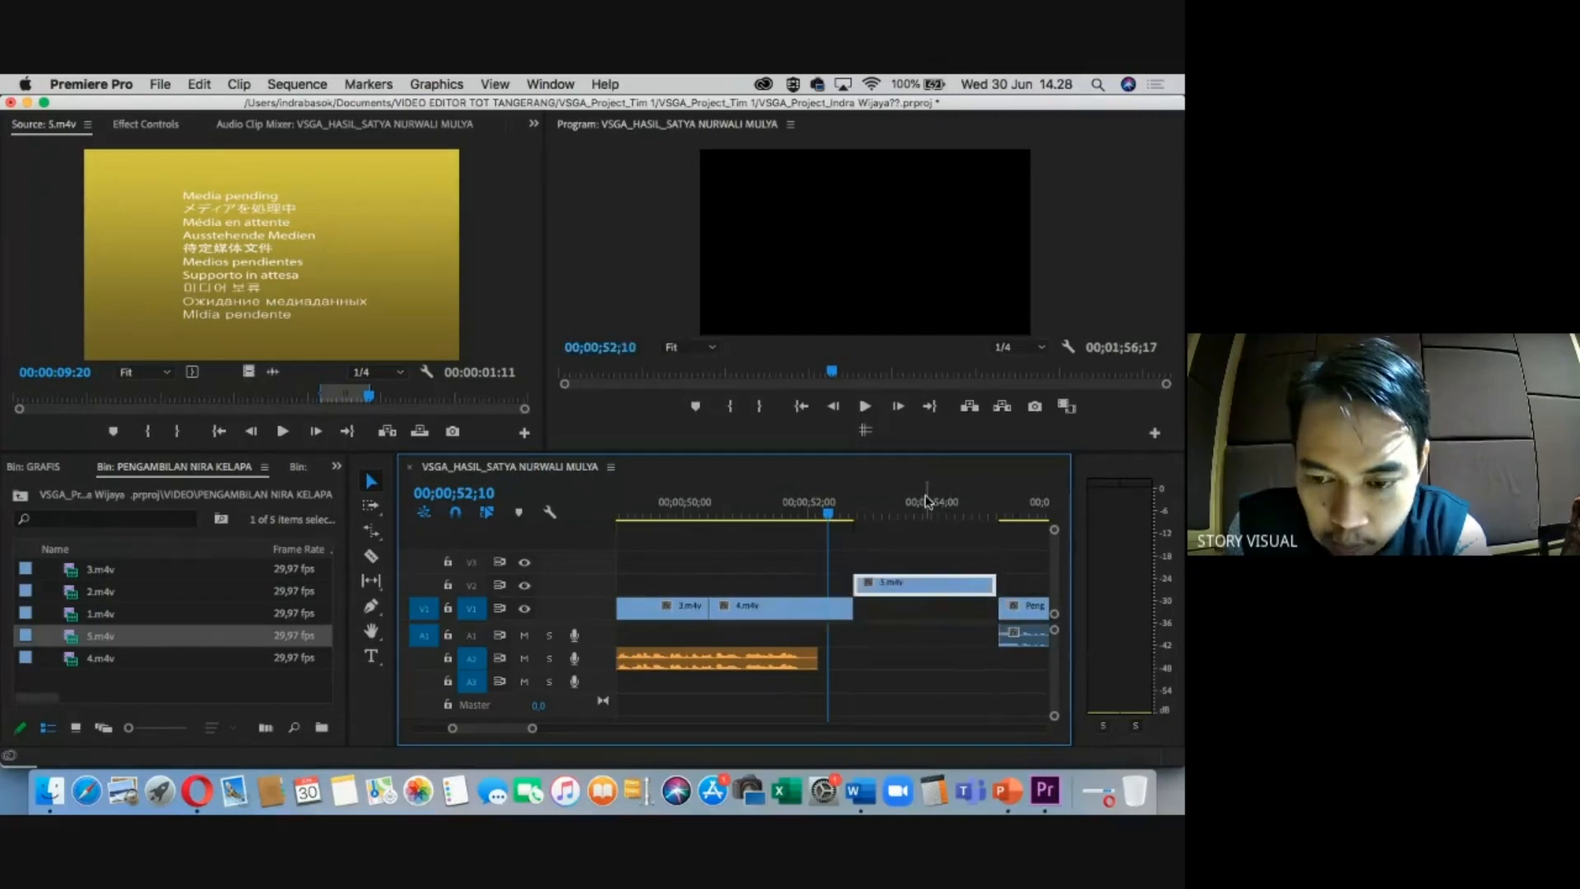
pyautogui.press('-')
pyautogui.press('-')
pyautogui.press('-')
pyautogui.press('-')
pyautogui.press('-')
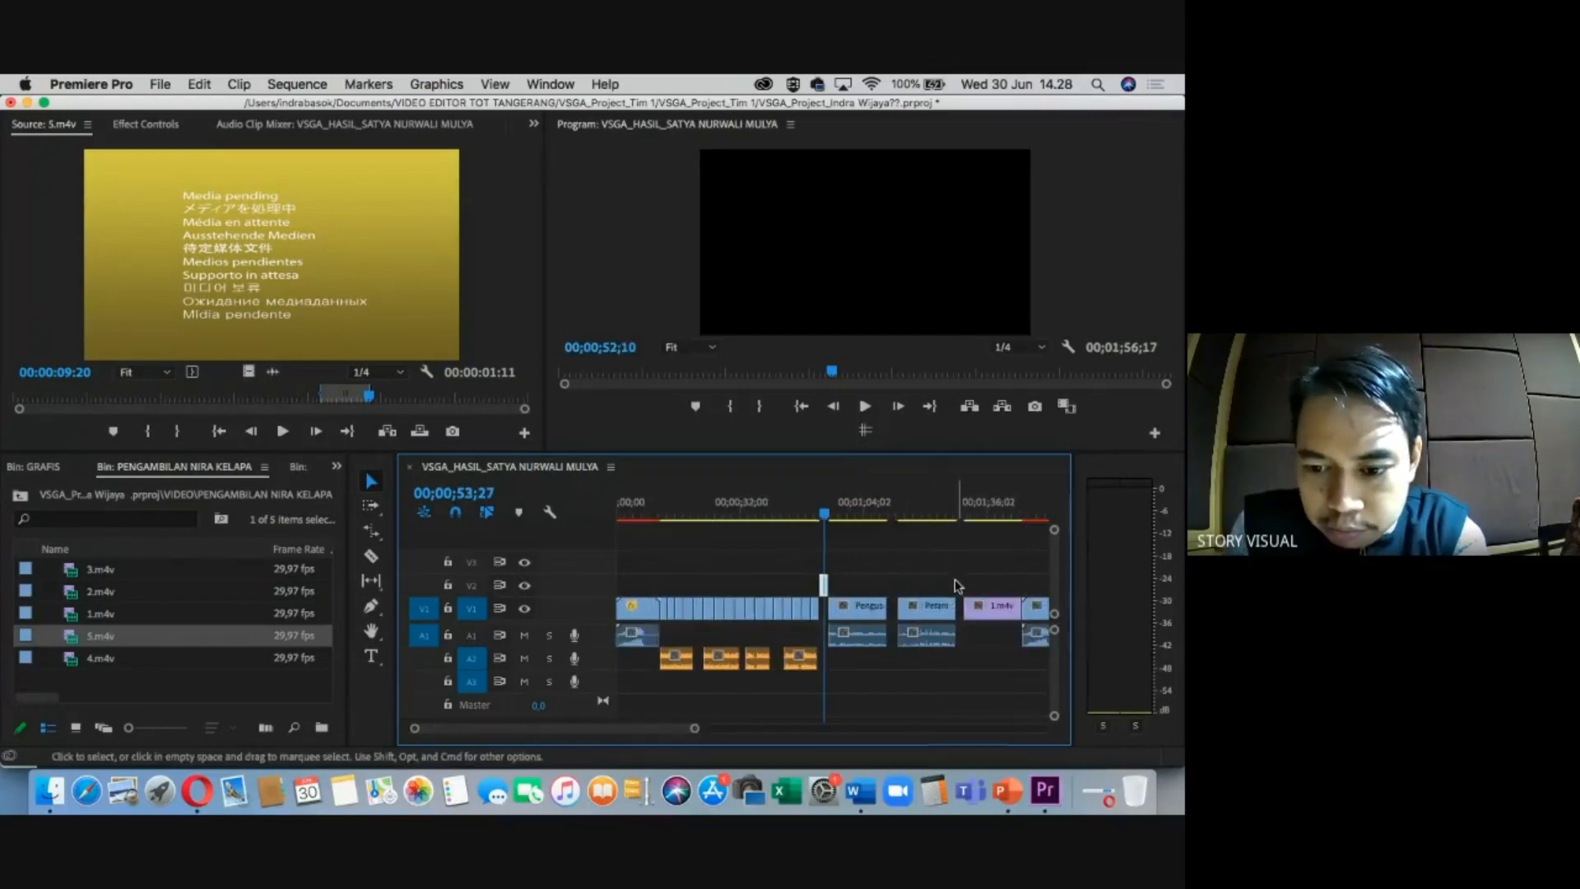
pyautogui.click(809, 499)
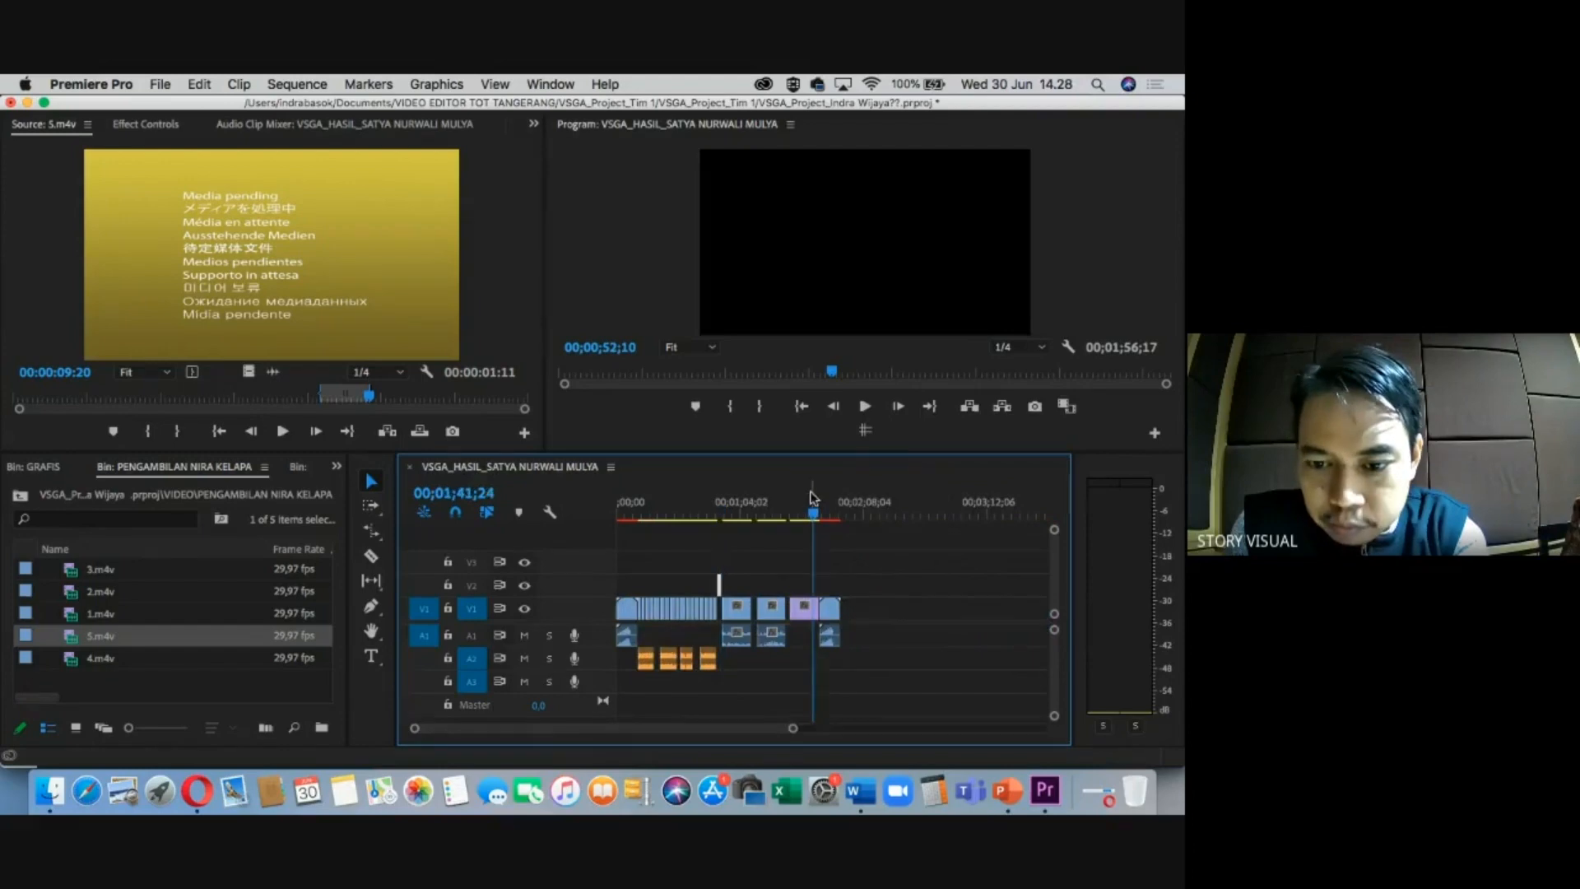
pyautogui.press('=')
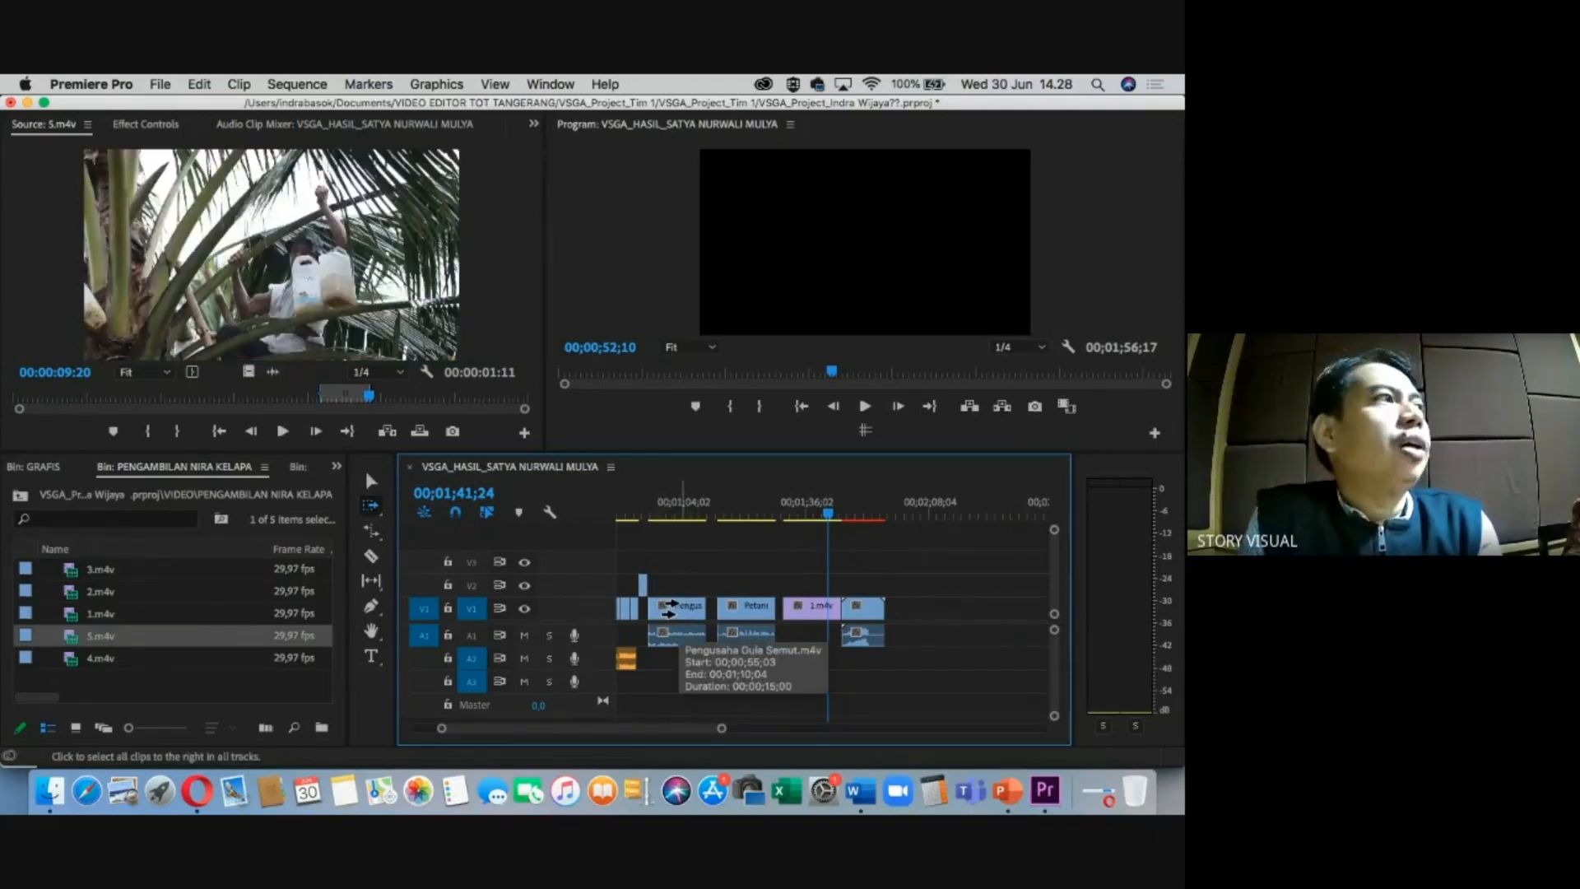
# Shift the Pengusaha interview and all following clips a few seconds right, leaving a gap.
pyautogui.click(674, 609)
pyautogui.moveTo(673, 609); pyautogui.dragTo(738, 619)
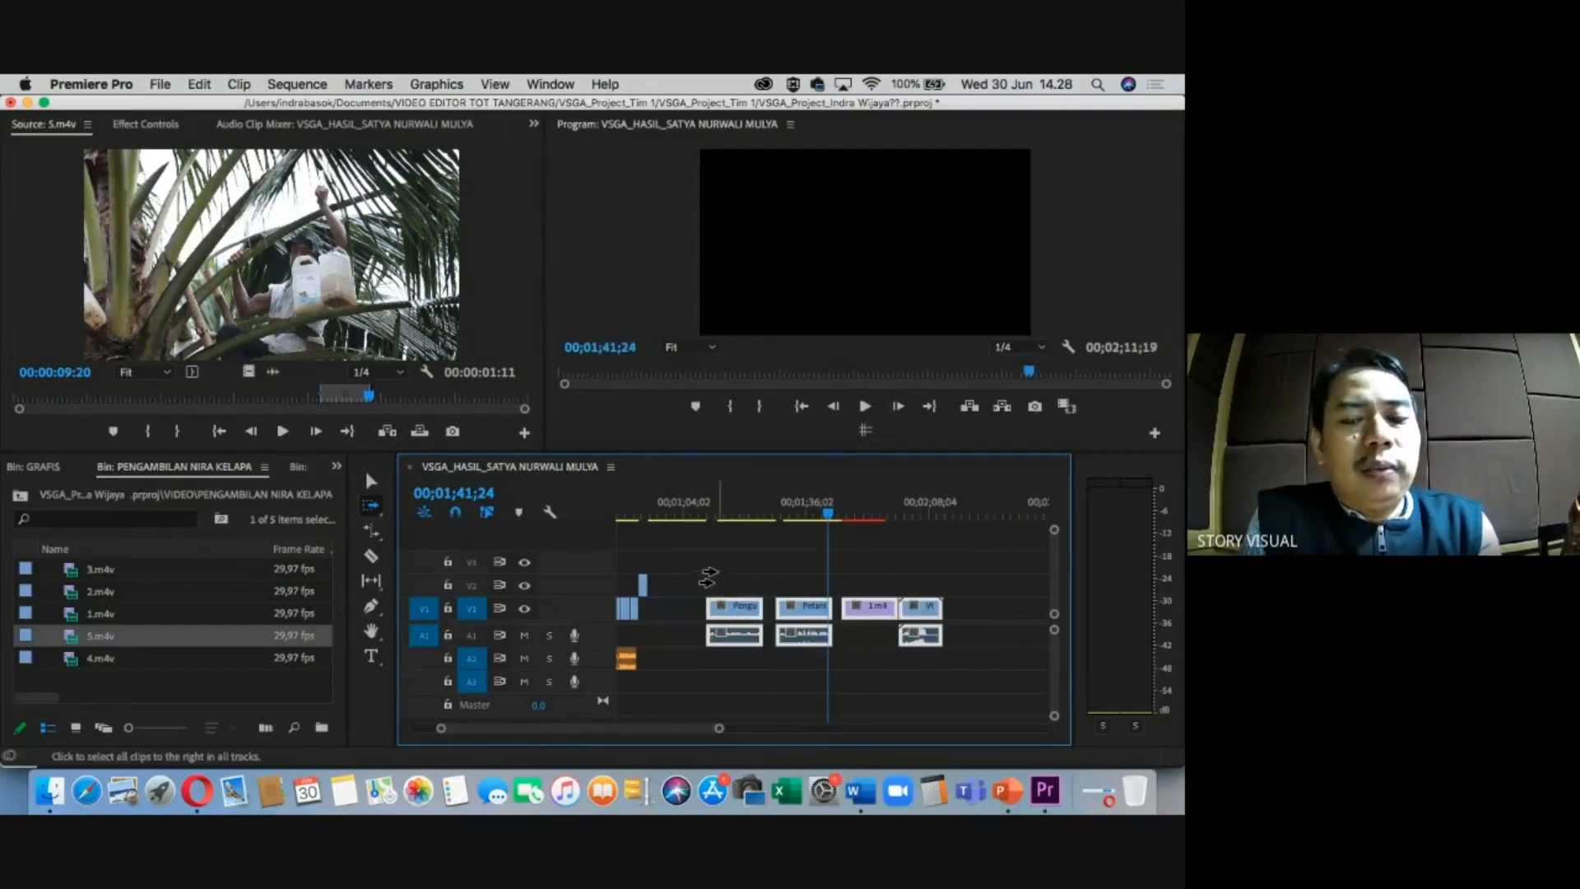
pyautogui.press('v')
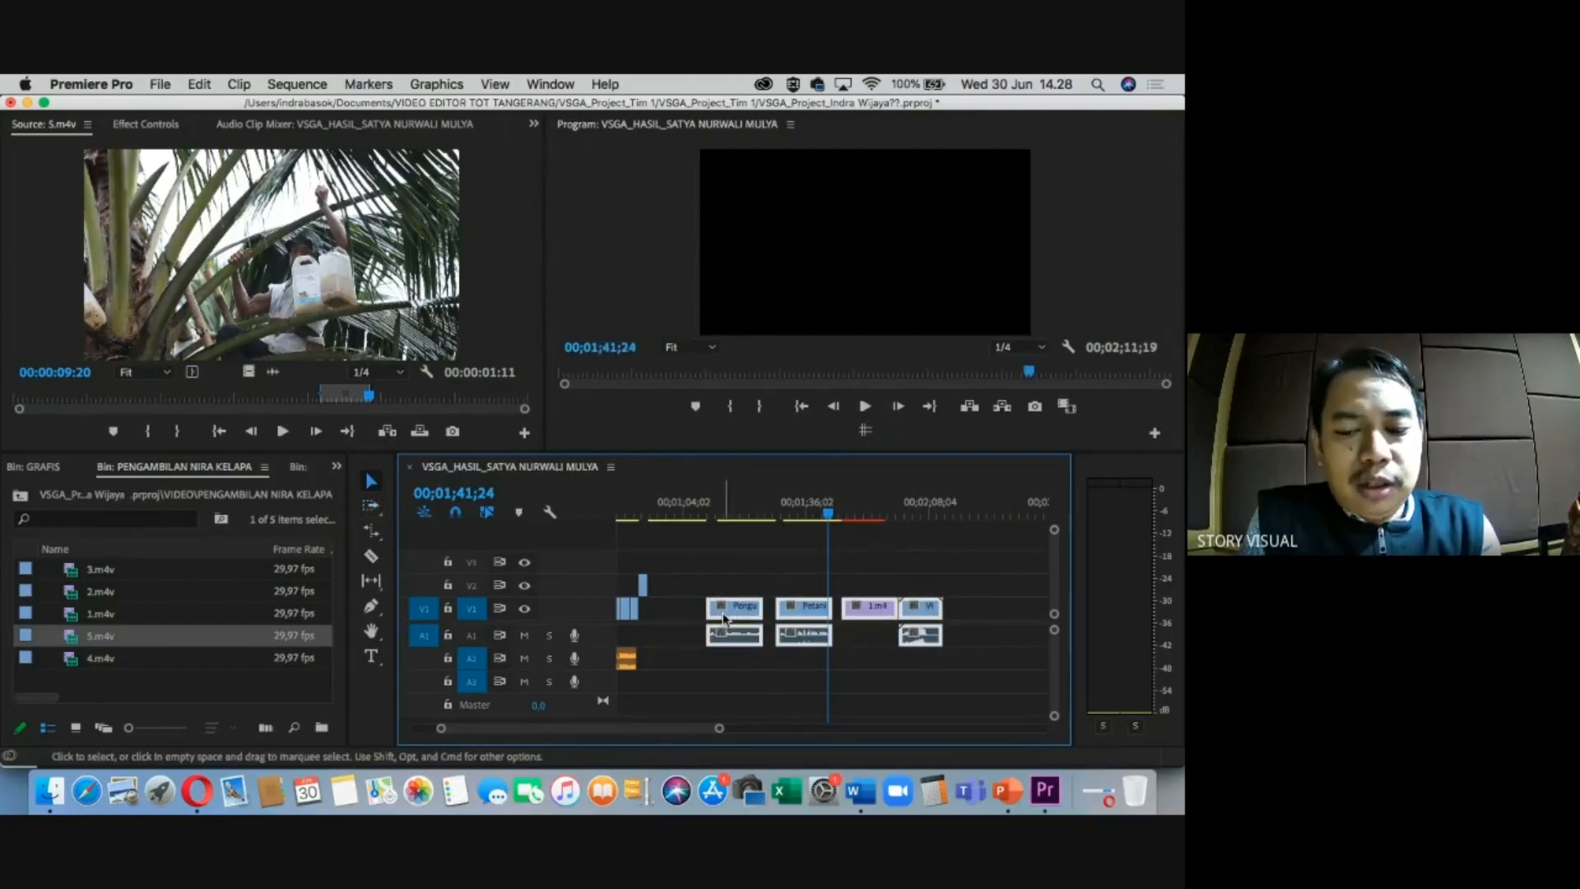
pyautogui.click(724, 618)
pyautogui.moveTo(727, 617)
pyautogui.mouseDown()
pyautogui.moveTo(707, 618)
pyautogui.moveTo(751, 619)
pyautogui.moveTo(731, 616)
pyautogui.mouseUp()
pyautogui.press('a')
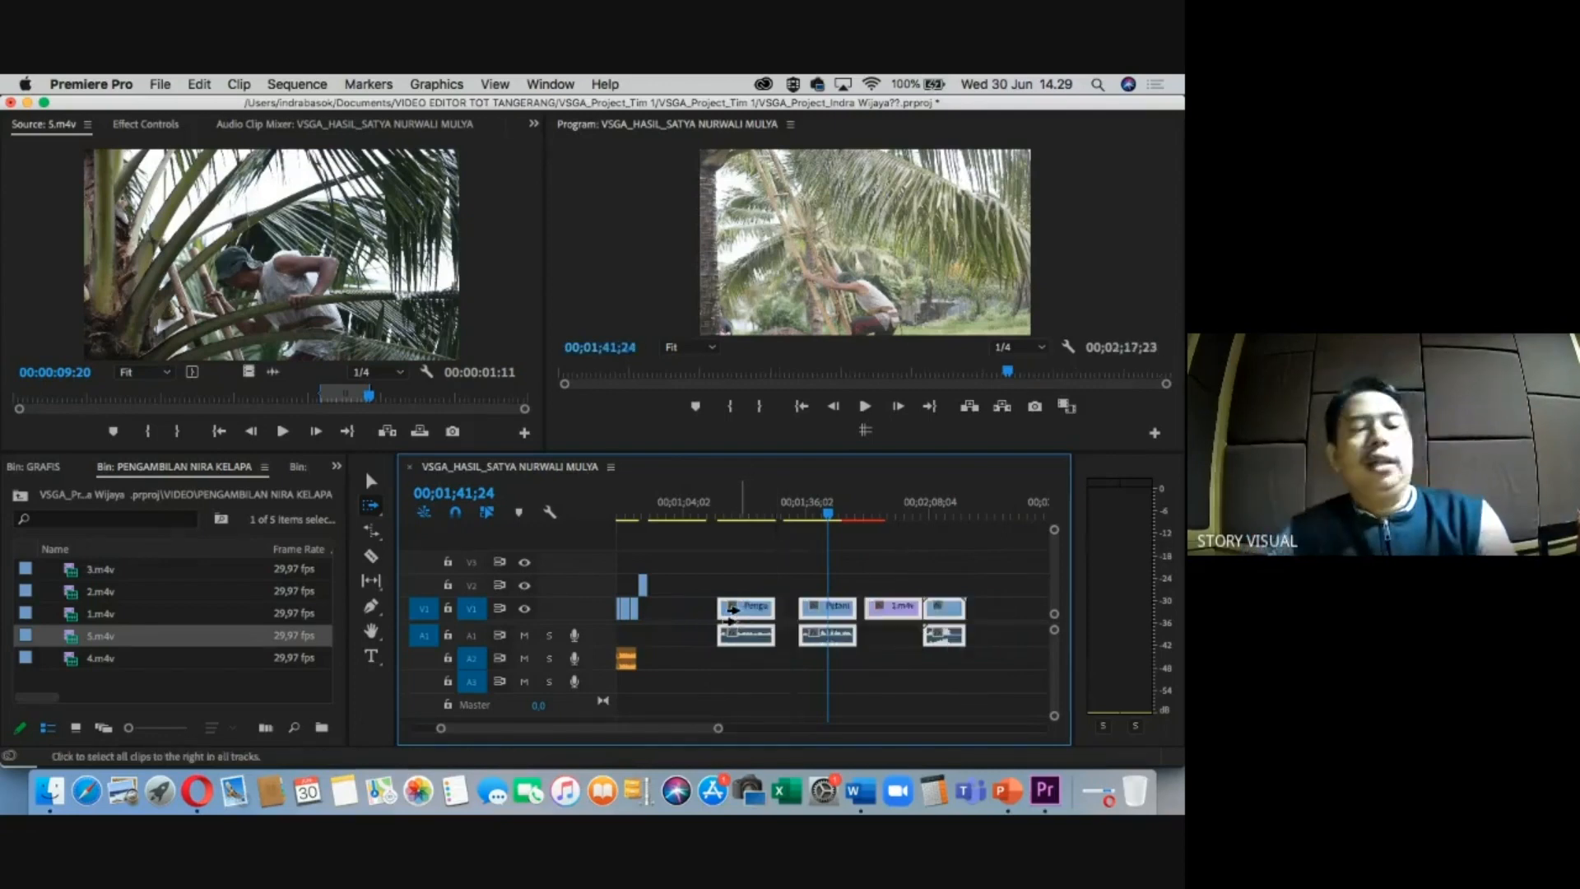
pyautogui.press('v')
pyautogui.click(681, 617)
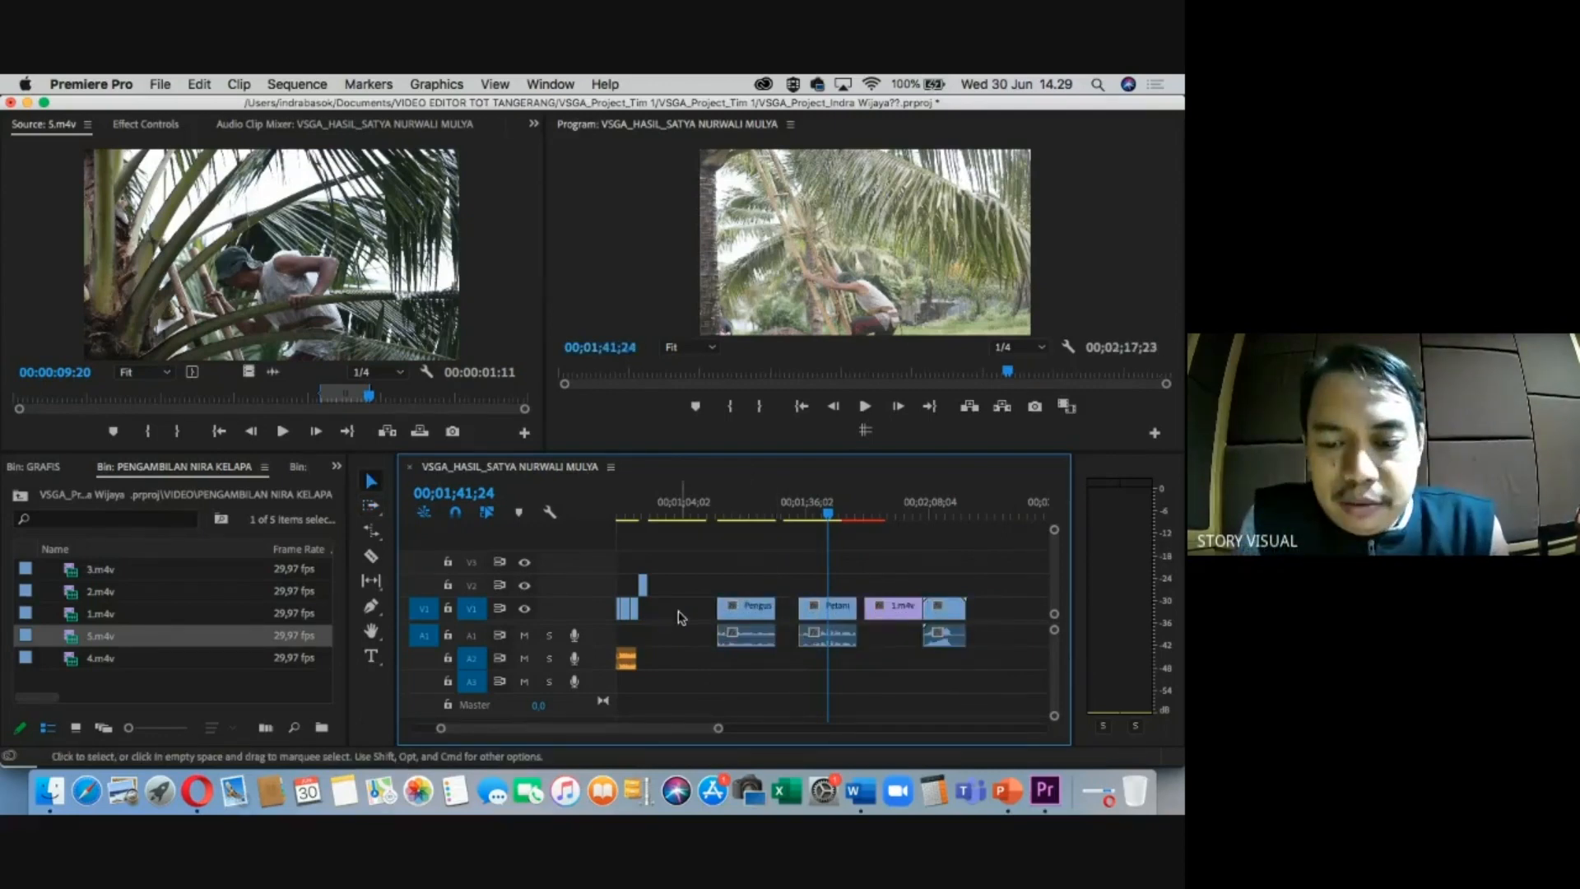
pyautogui.click(685, 504)
pyautogui.press('-')
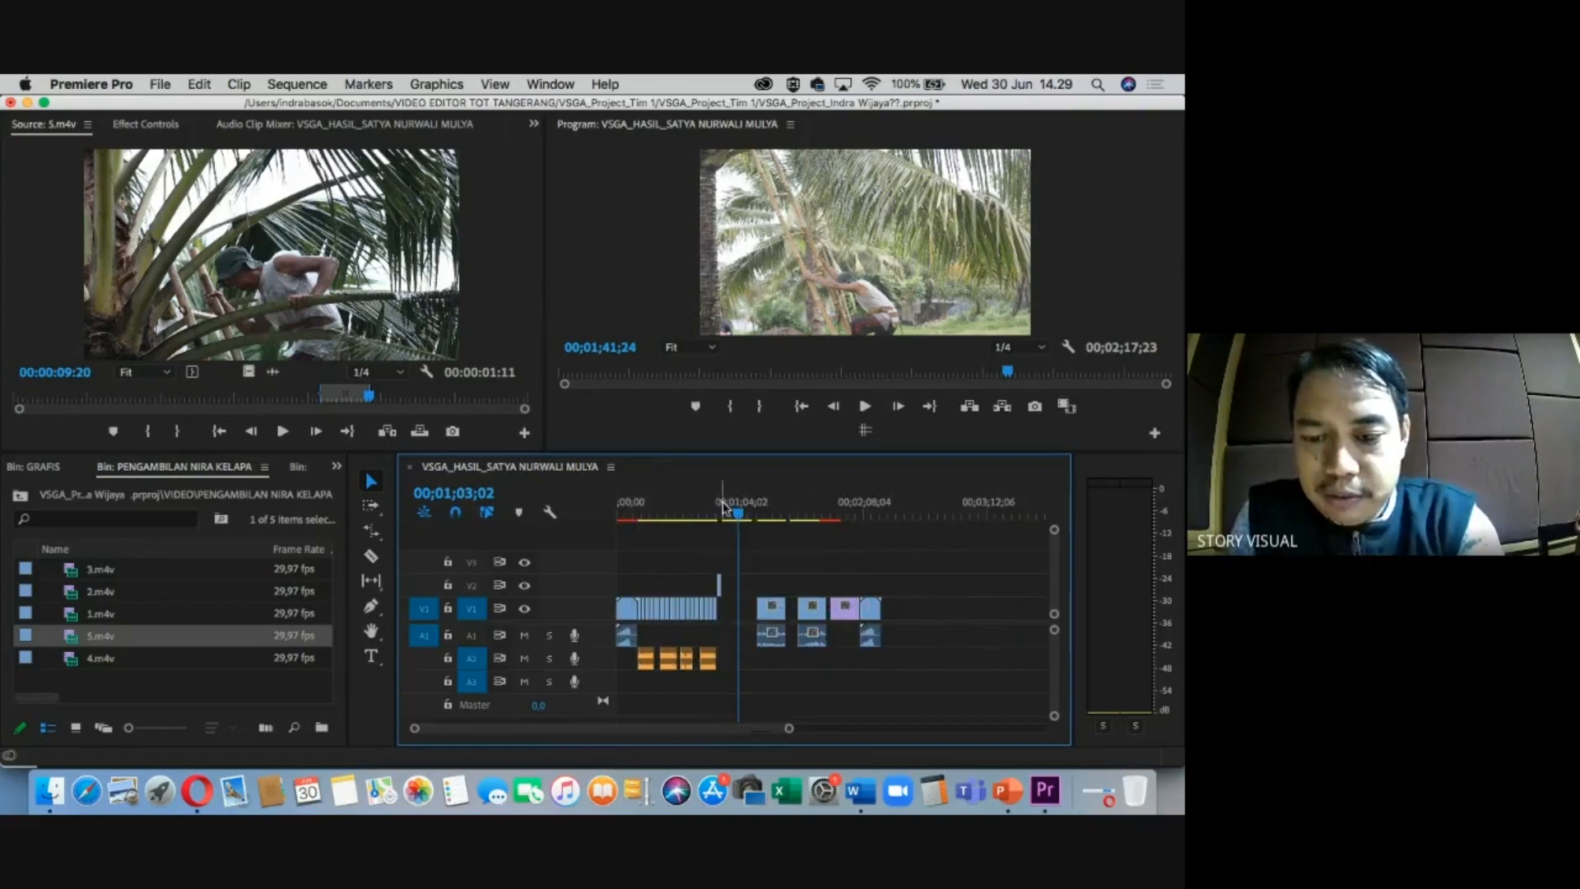
# Move 5.m4v down from V2 onto V1 directly after 4.m4v.
pyautogui.press('=')
pyautogui.click(769, 511)
pyautogui.press('=')
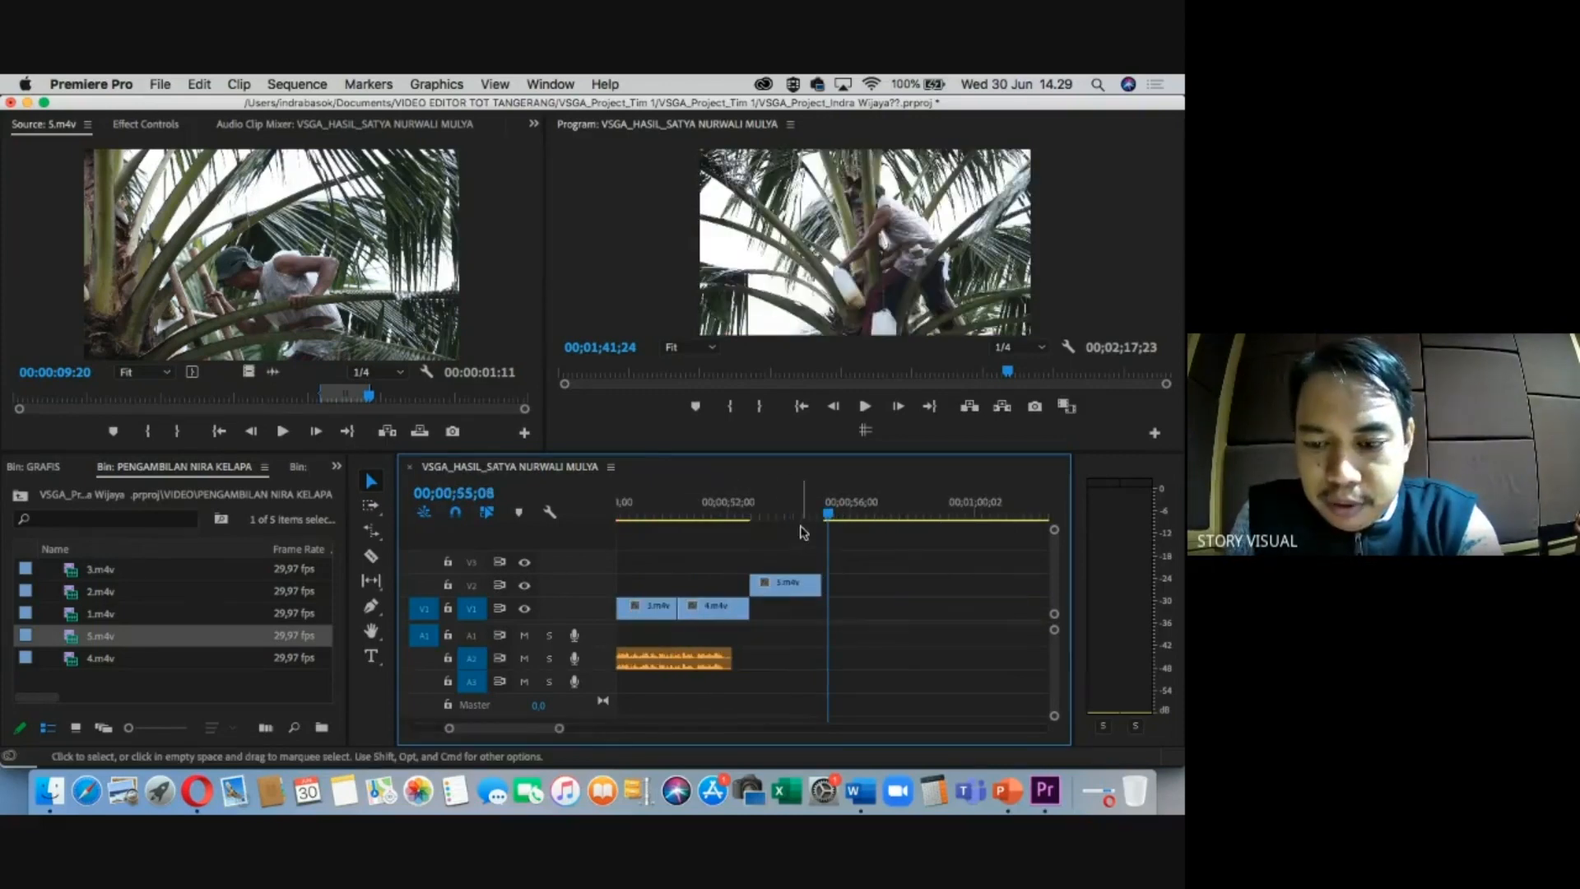
pyautogui.moveTo(784, 584); pyautogui.dragTo(782, 609)
pyautogui.press('-')
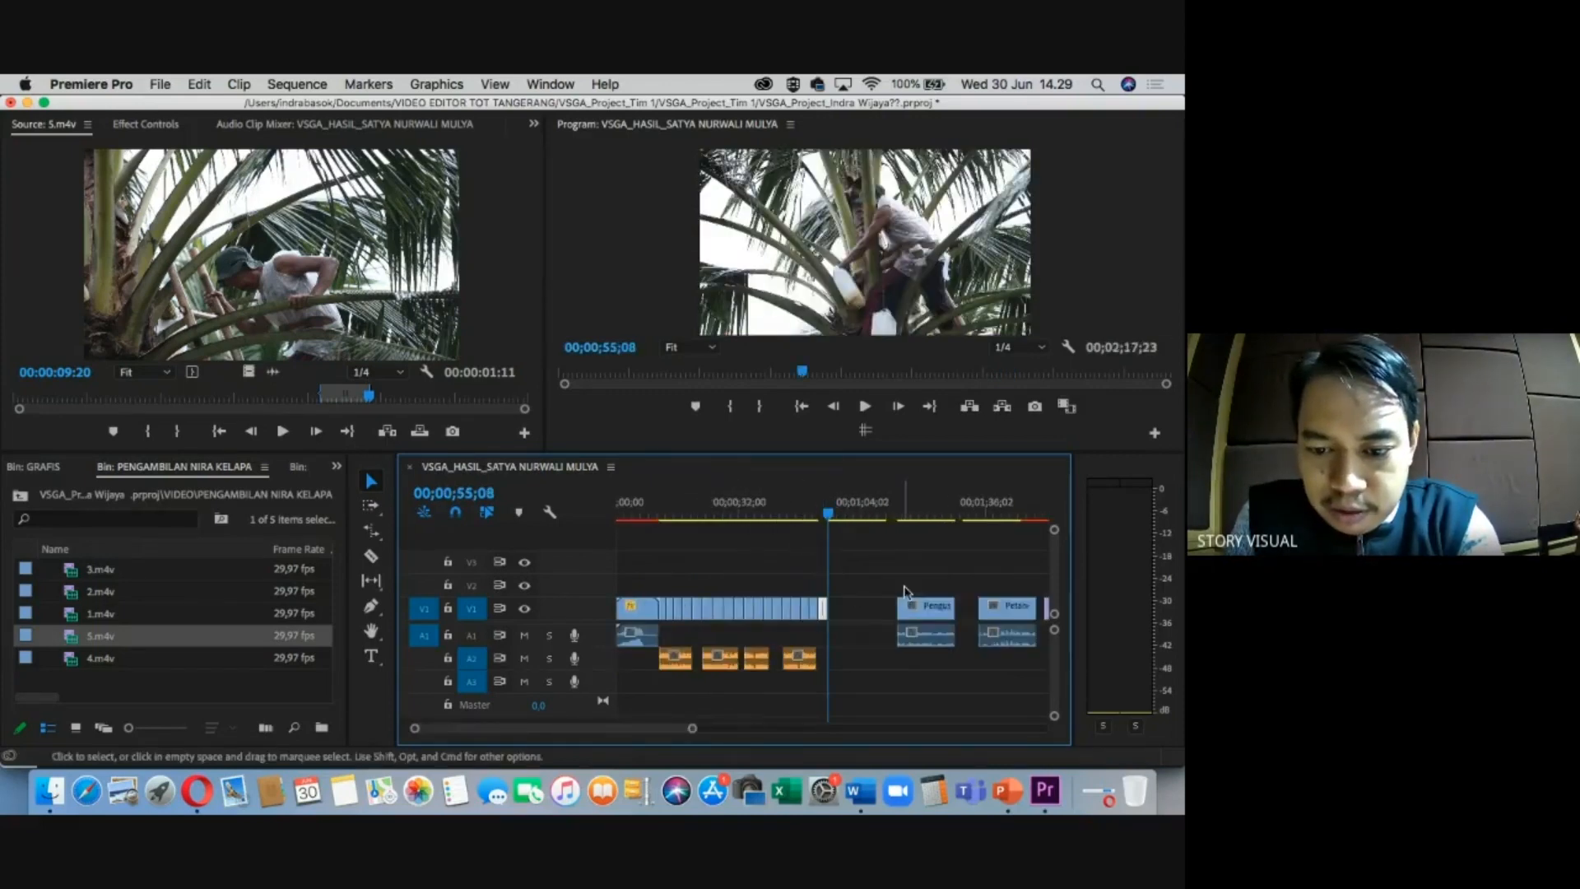
# Ripple Delete the gap after 5.m4v and review the cut around 56;15.
pyautogui.rightClick(864, 616)
pyautogui.click(898, 628)
pyautogui.moveTo(831, 517); pyautogui.dragTo(852, 521)
pyautogui.press('=')
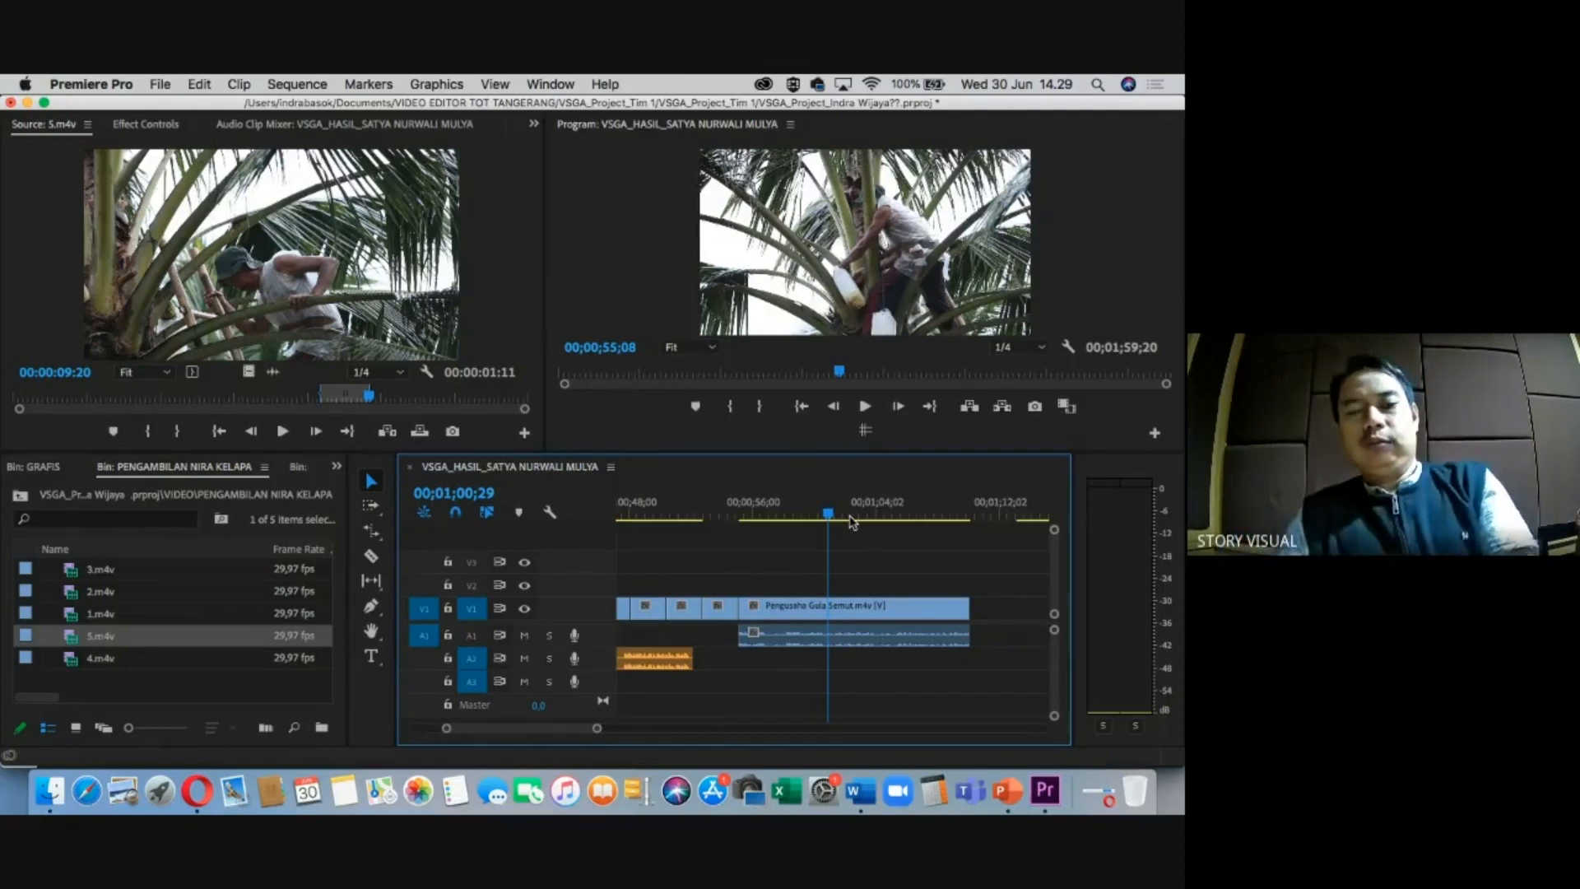
pyautogui.moveTo(851, 521); pyautogui.dragTo(763, 524)
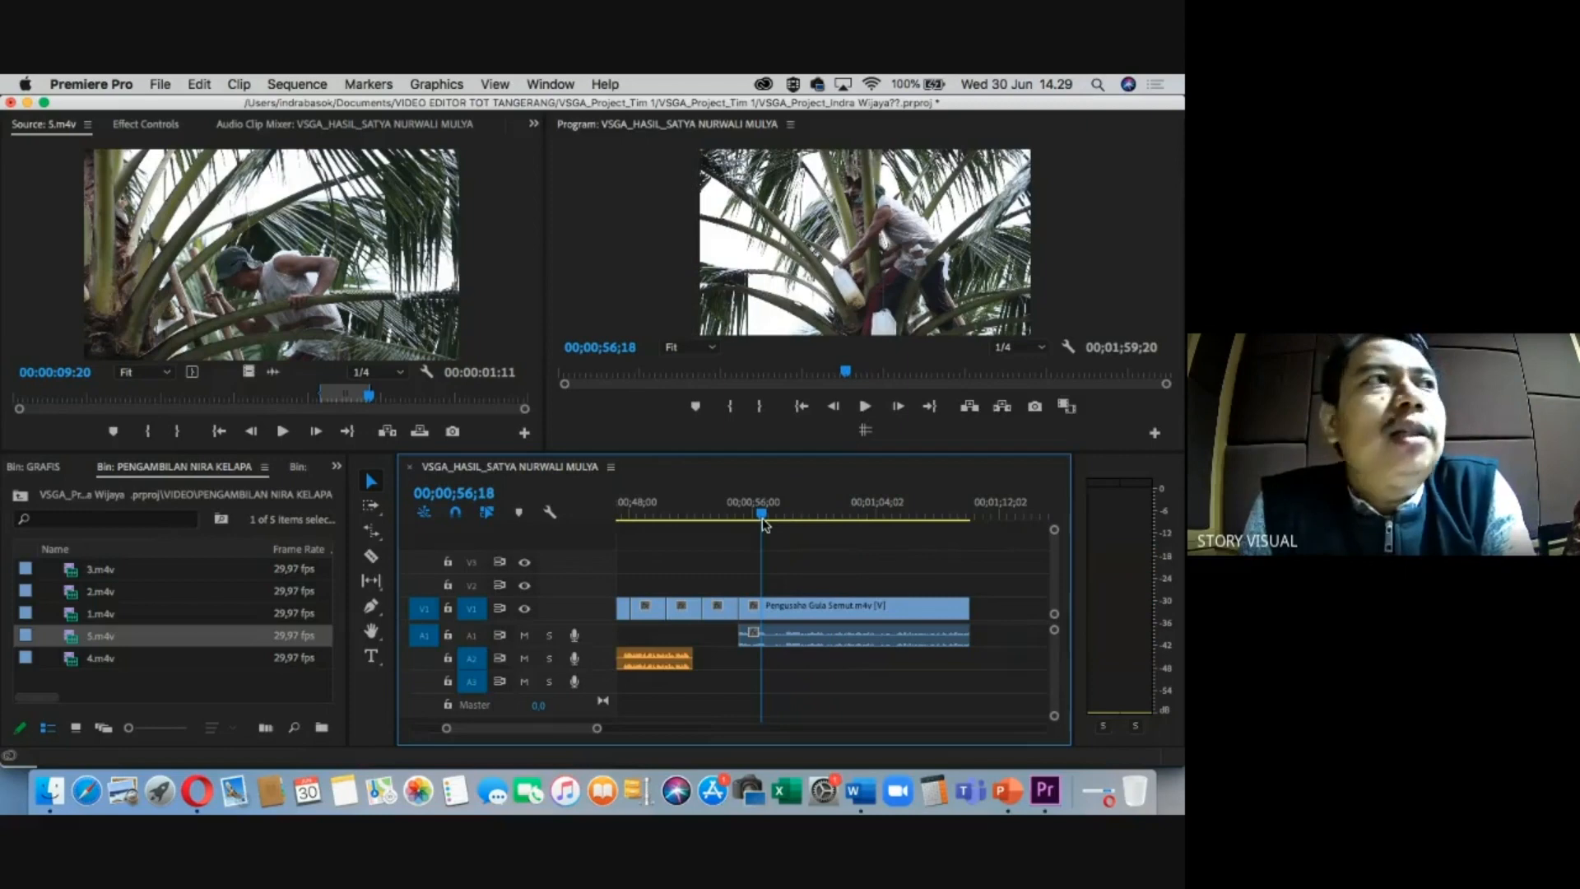
pyautogui.moveTo(763, 519); pyautogui.dragTo(761, 519)
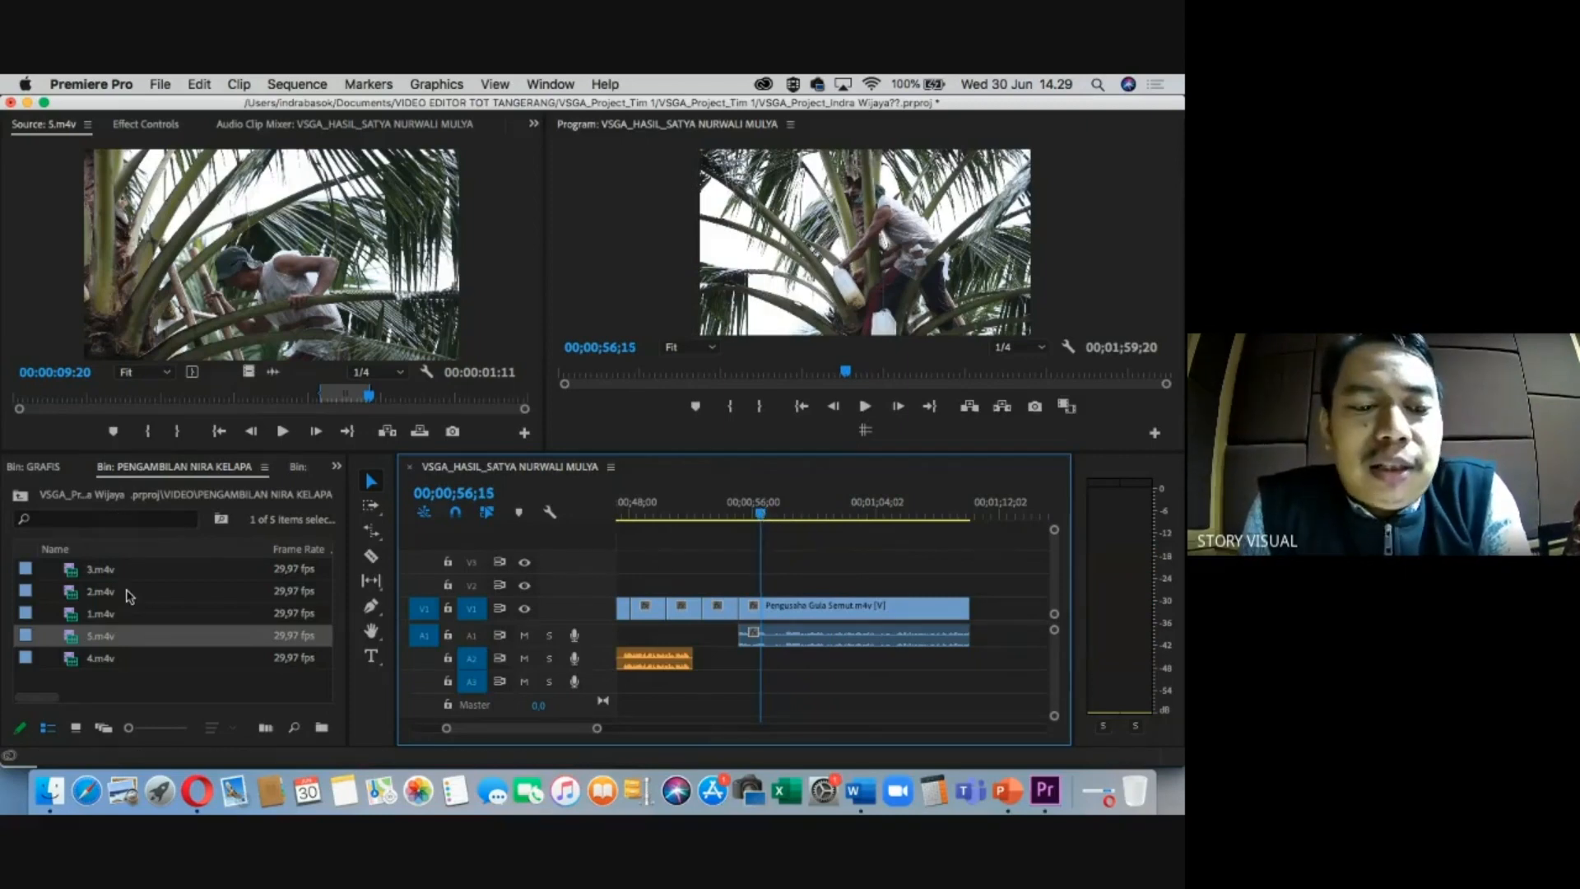
# Return to the VIDEO bin and expand the GRAFIS folder to browse its graphics.
pyautogui.click(20, 495)
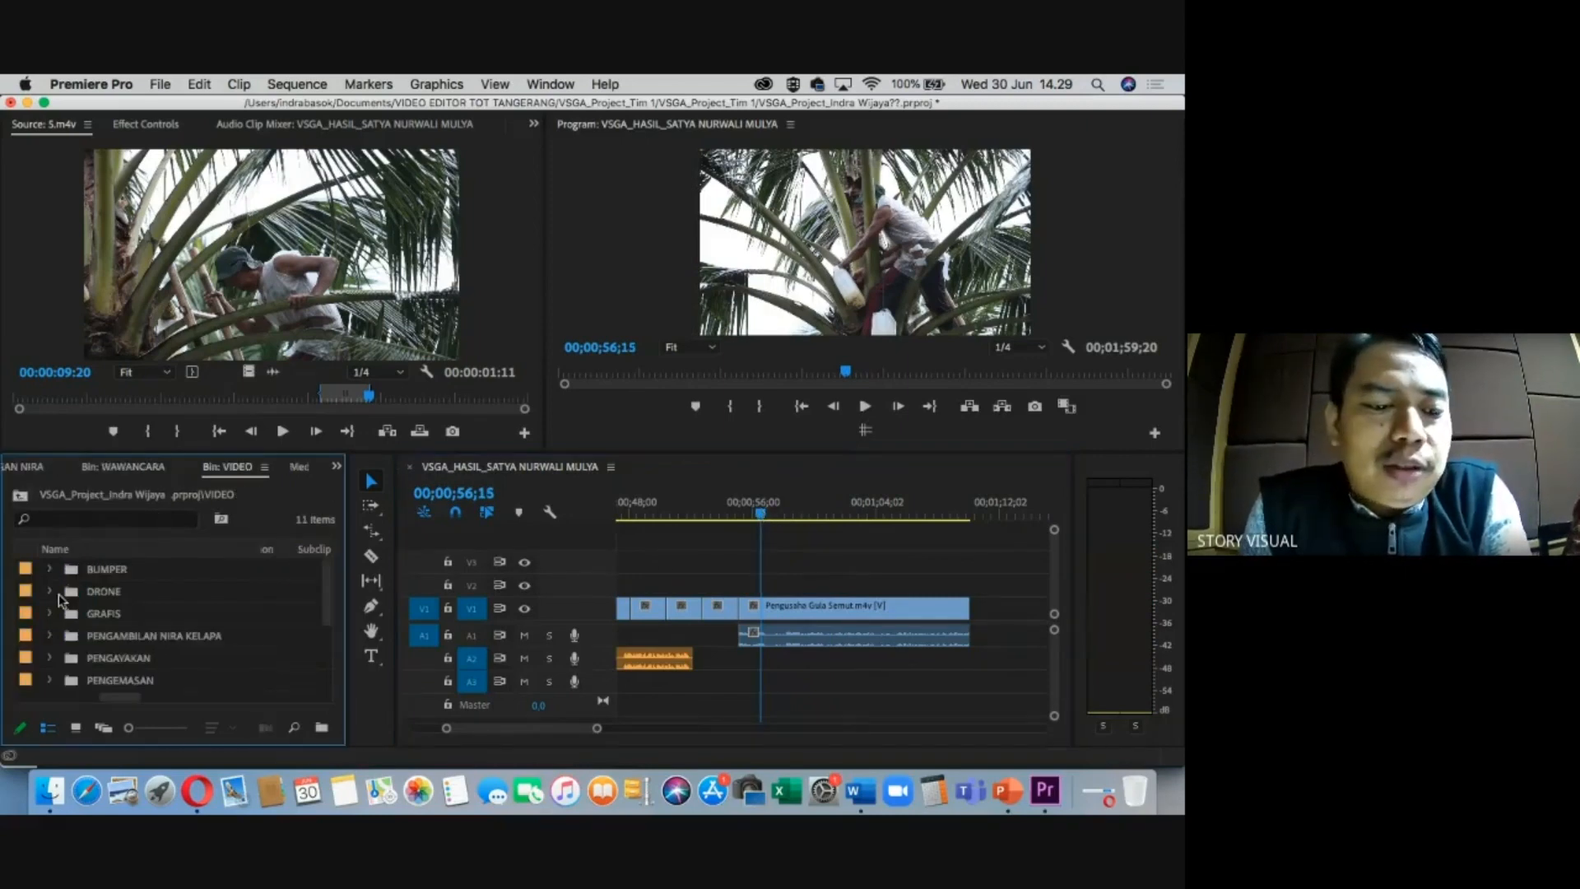
pyautogui.click(96, 614)
pyautogui.click(51, 614)
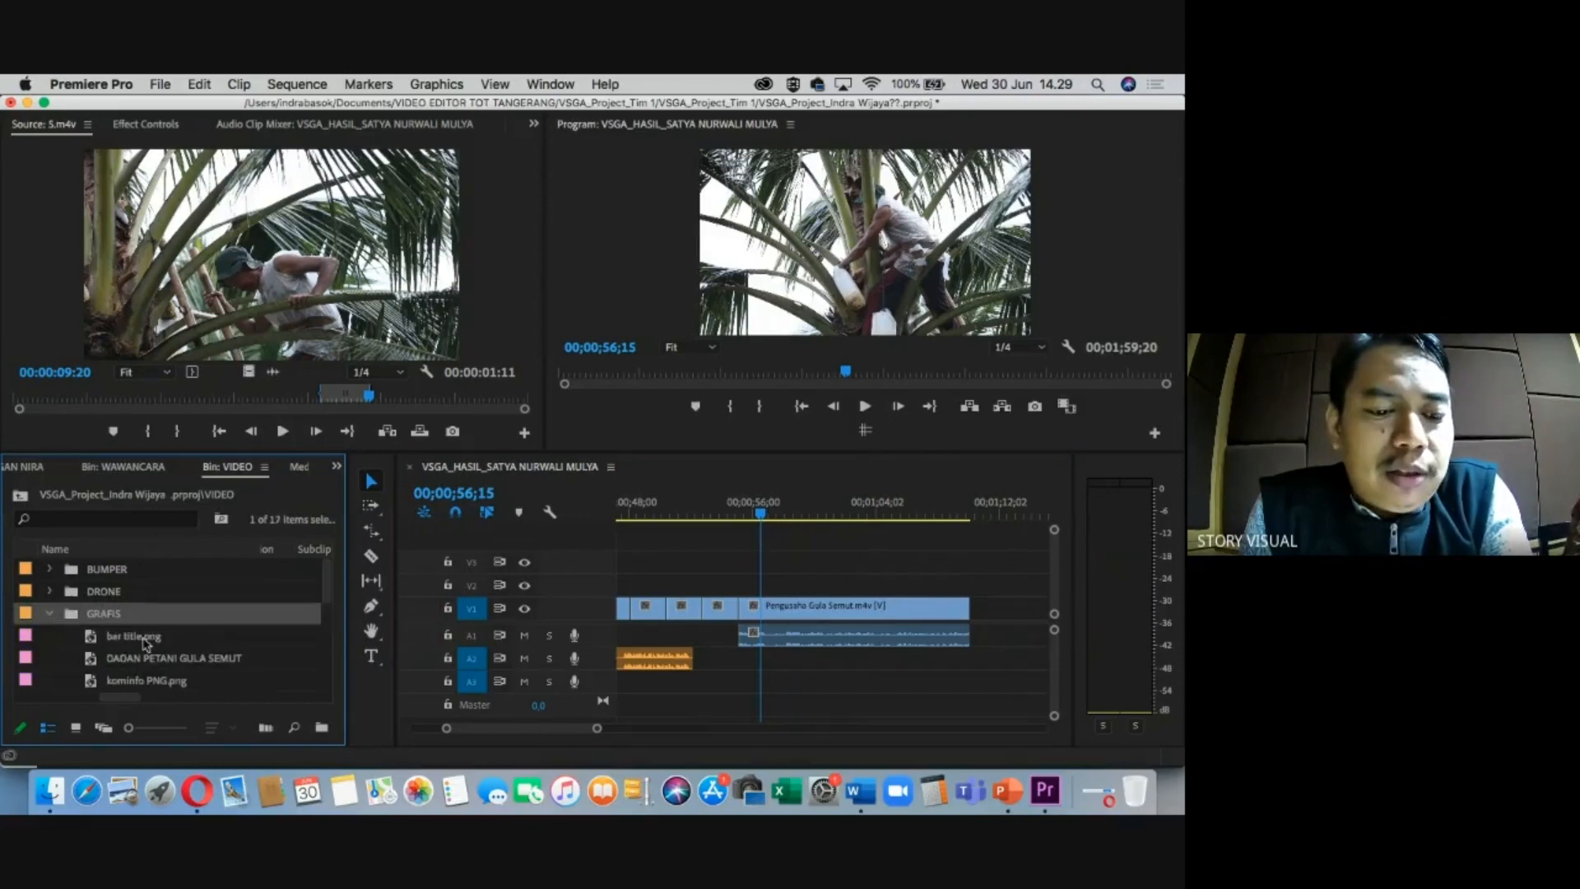
pyautogui.scroll(-1, 148, 642)
pyautogui.click(153, 640)
pyautogui.scroll(-3, 175, 663)
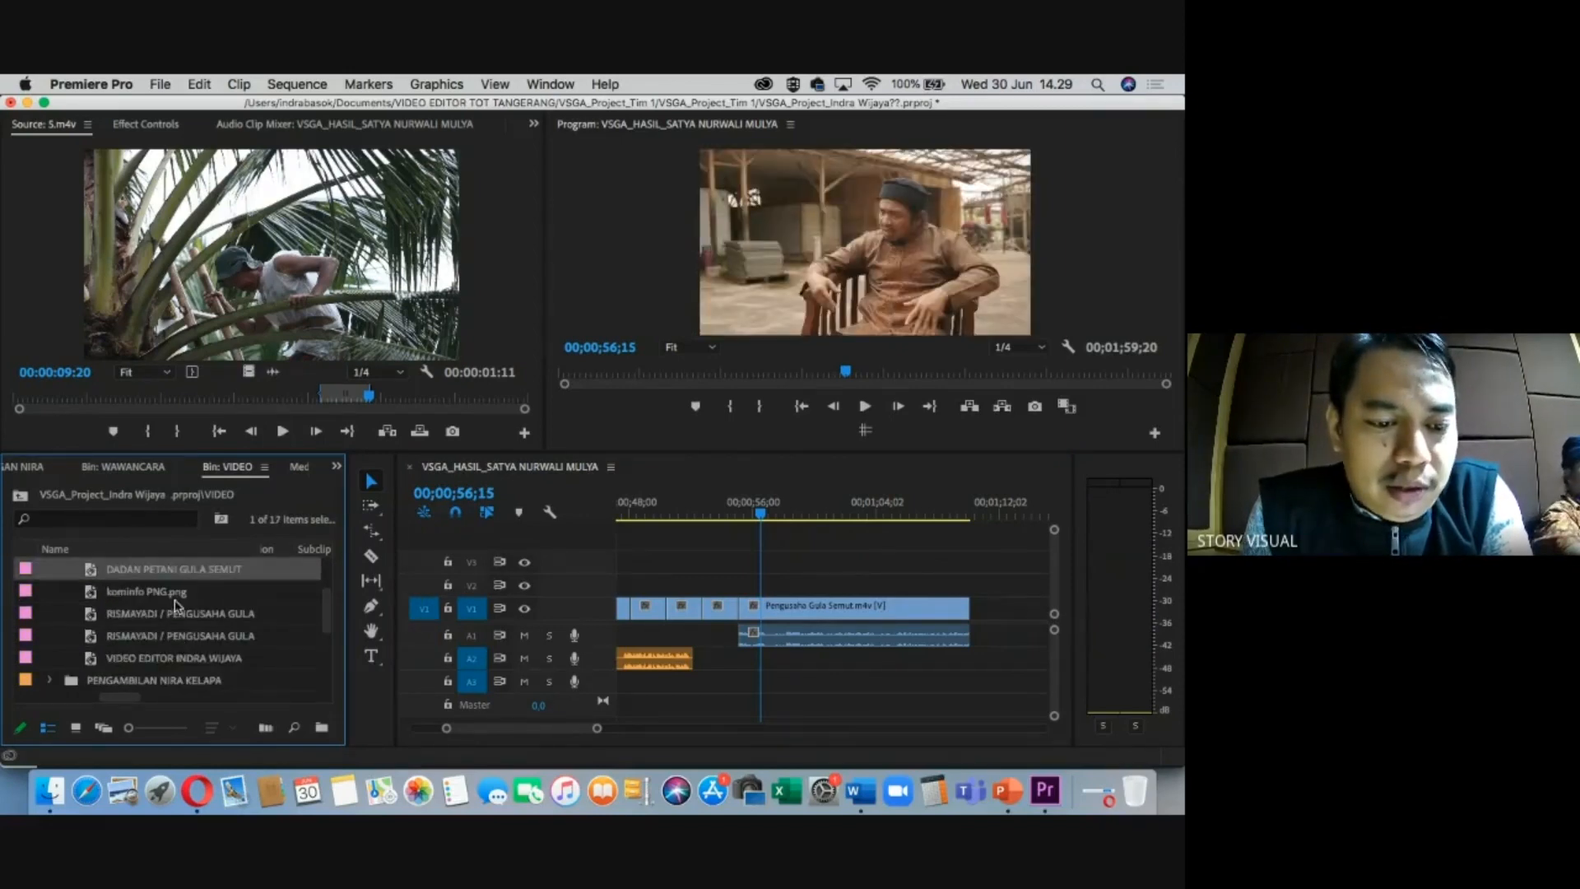
pyautogui.click(175, 598)
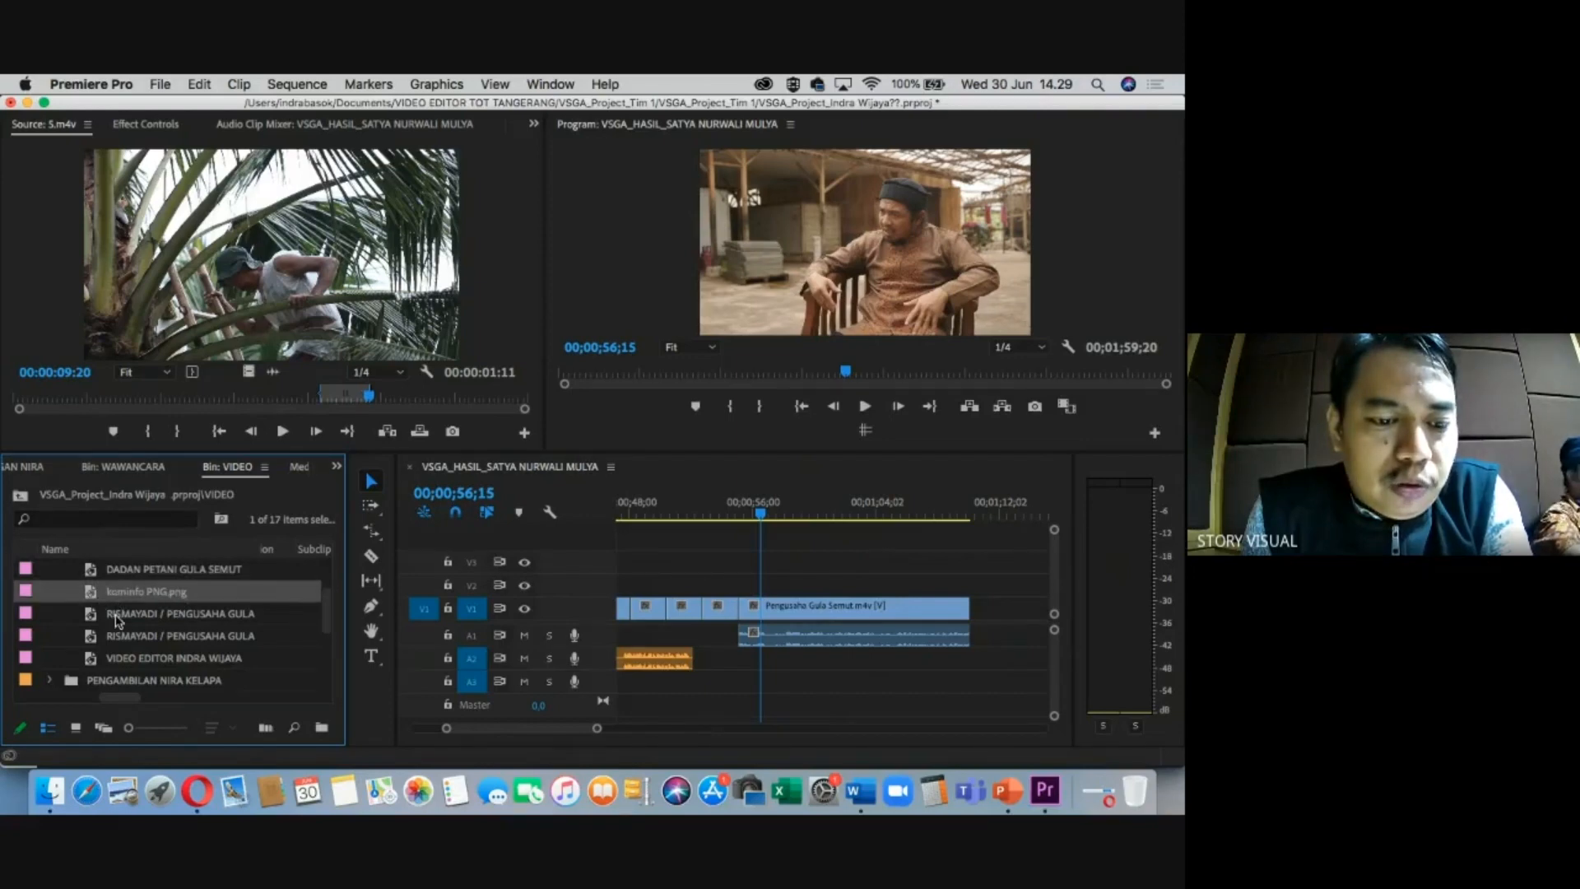
pyautogui.scroll(2, 117, 621)
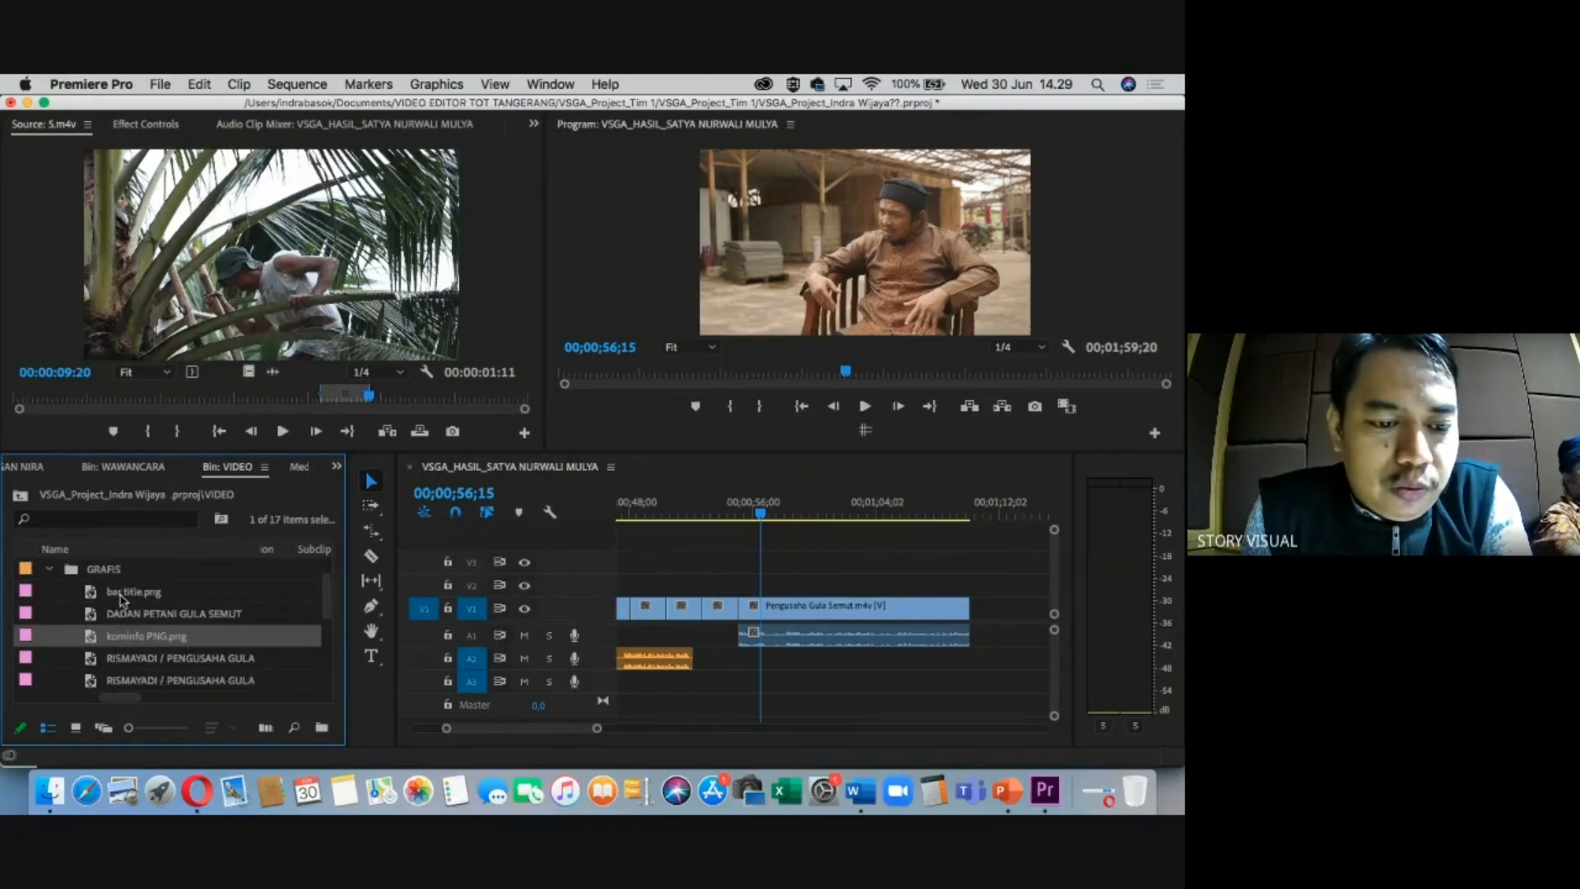
# Save the project and place bar title.png on V2 over the interview's start.
pyautogui.press('super+s')
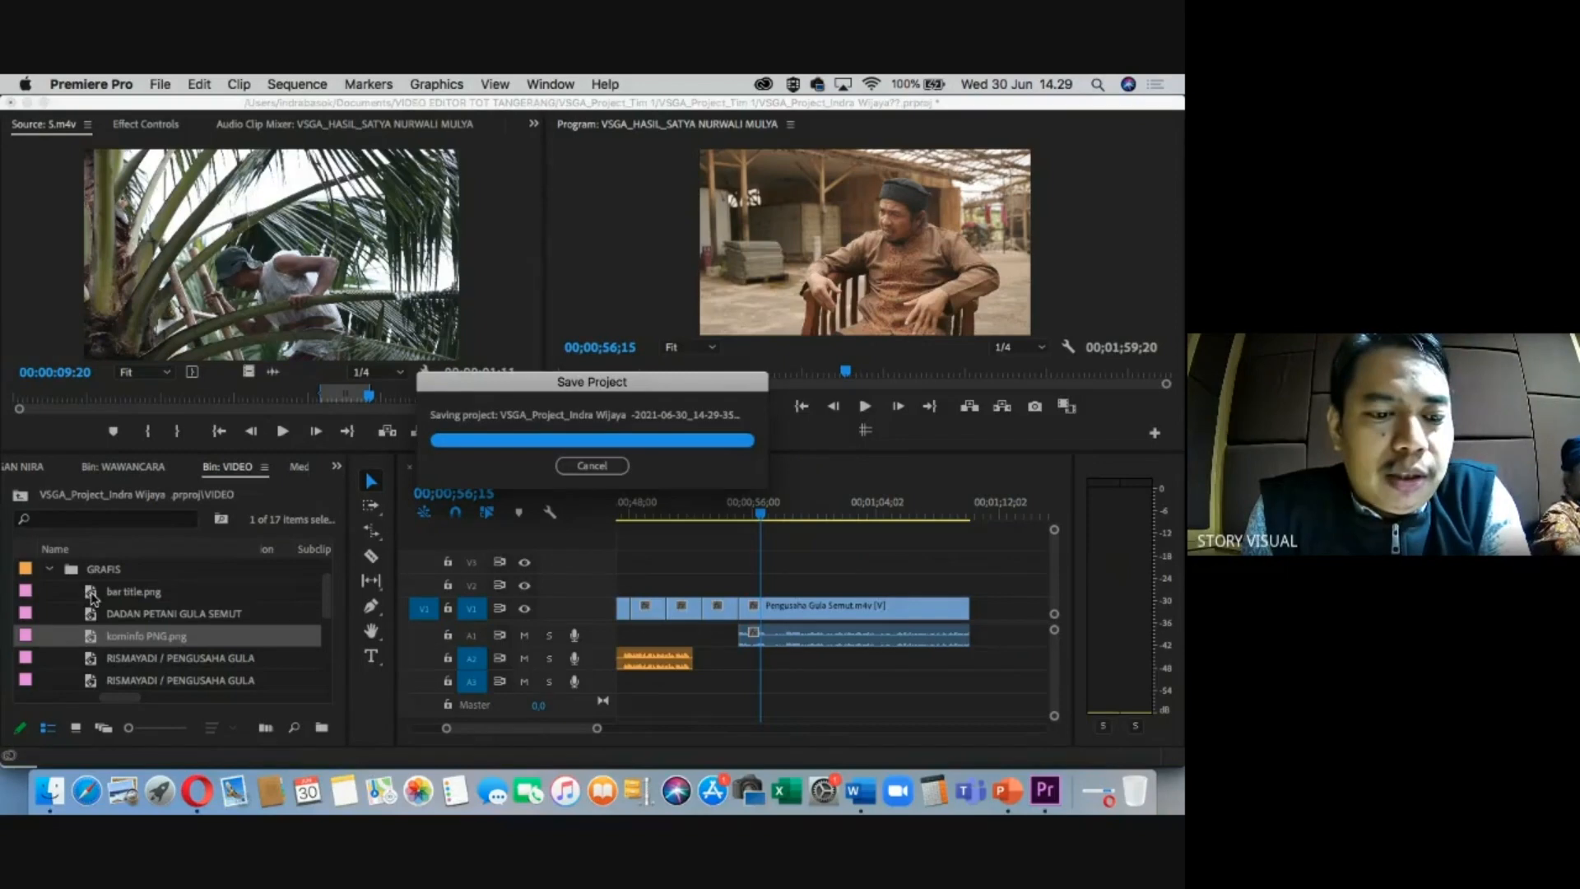
pyautogui.moveTo(93, 593); pyautogui.dragTo(762, 594)
pyautogui.click(785, 512)
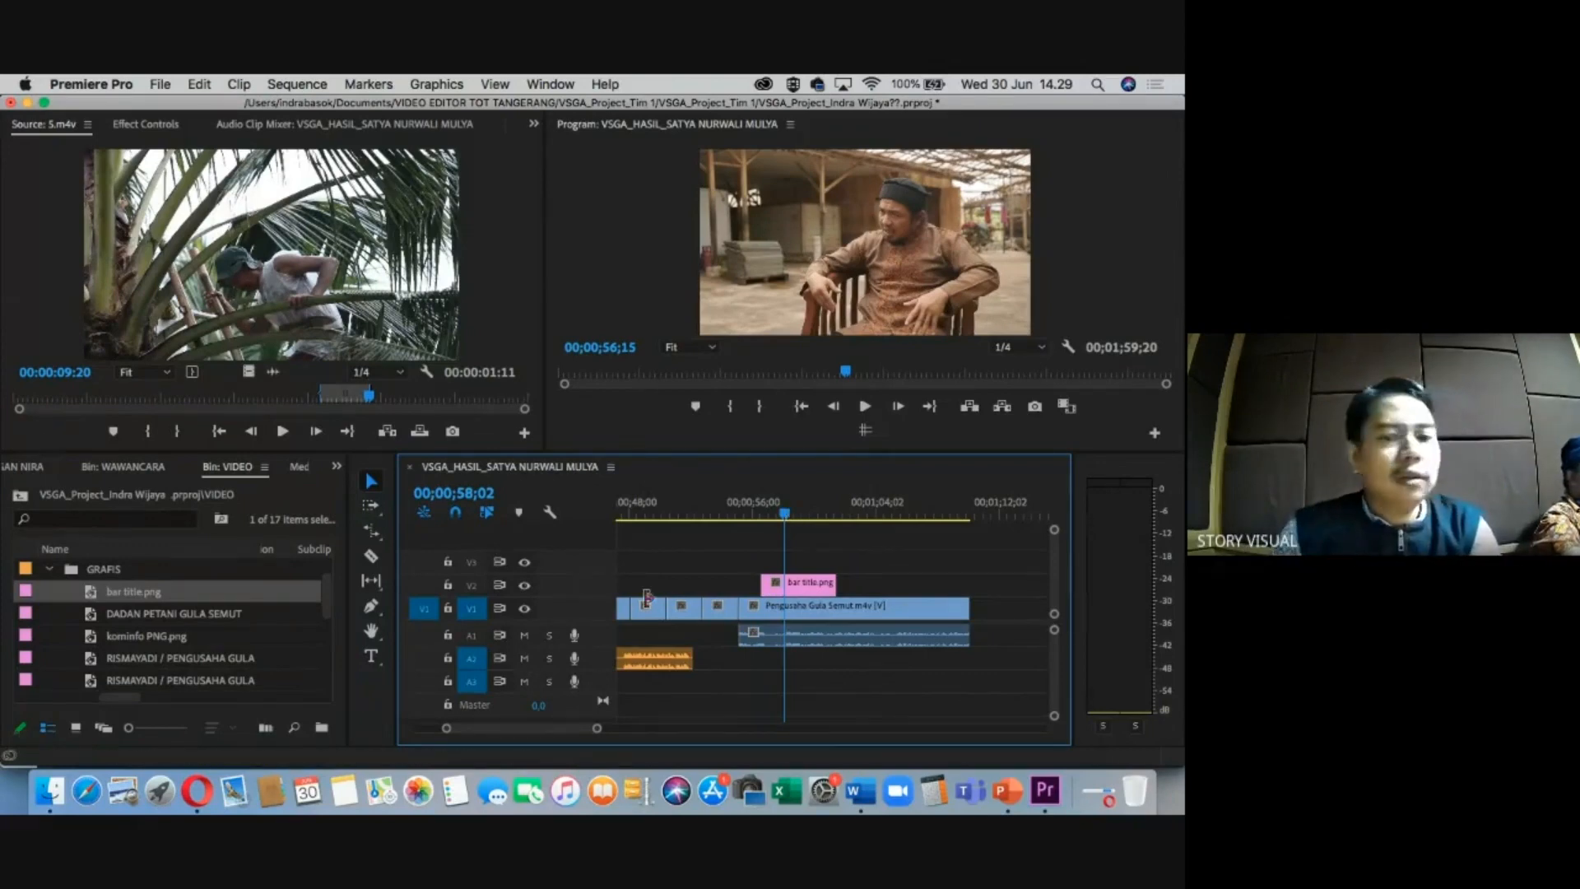
# Apply Scale to Frame Size to the bar title.png clip.
pyautogui.click(789, 512)
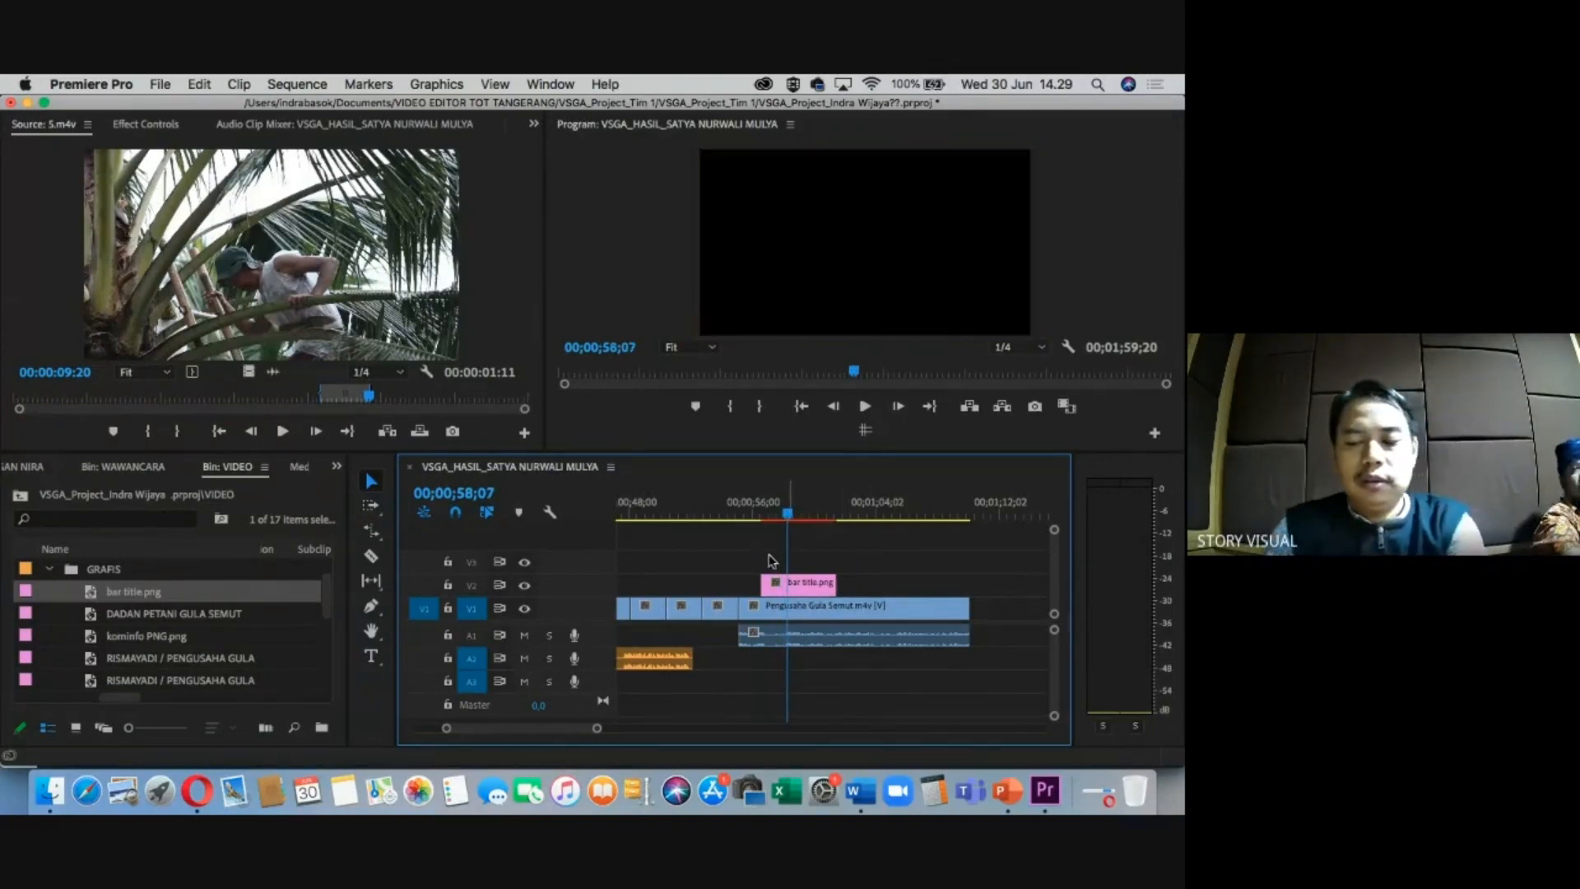
pyautogui.press('=')
pyautogui.moveTo(829, 515); pyautogui.dragTo(816, 511)
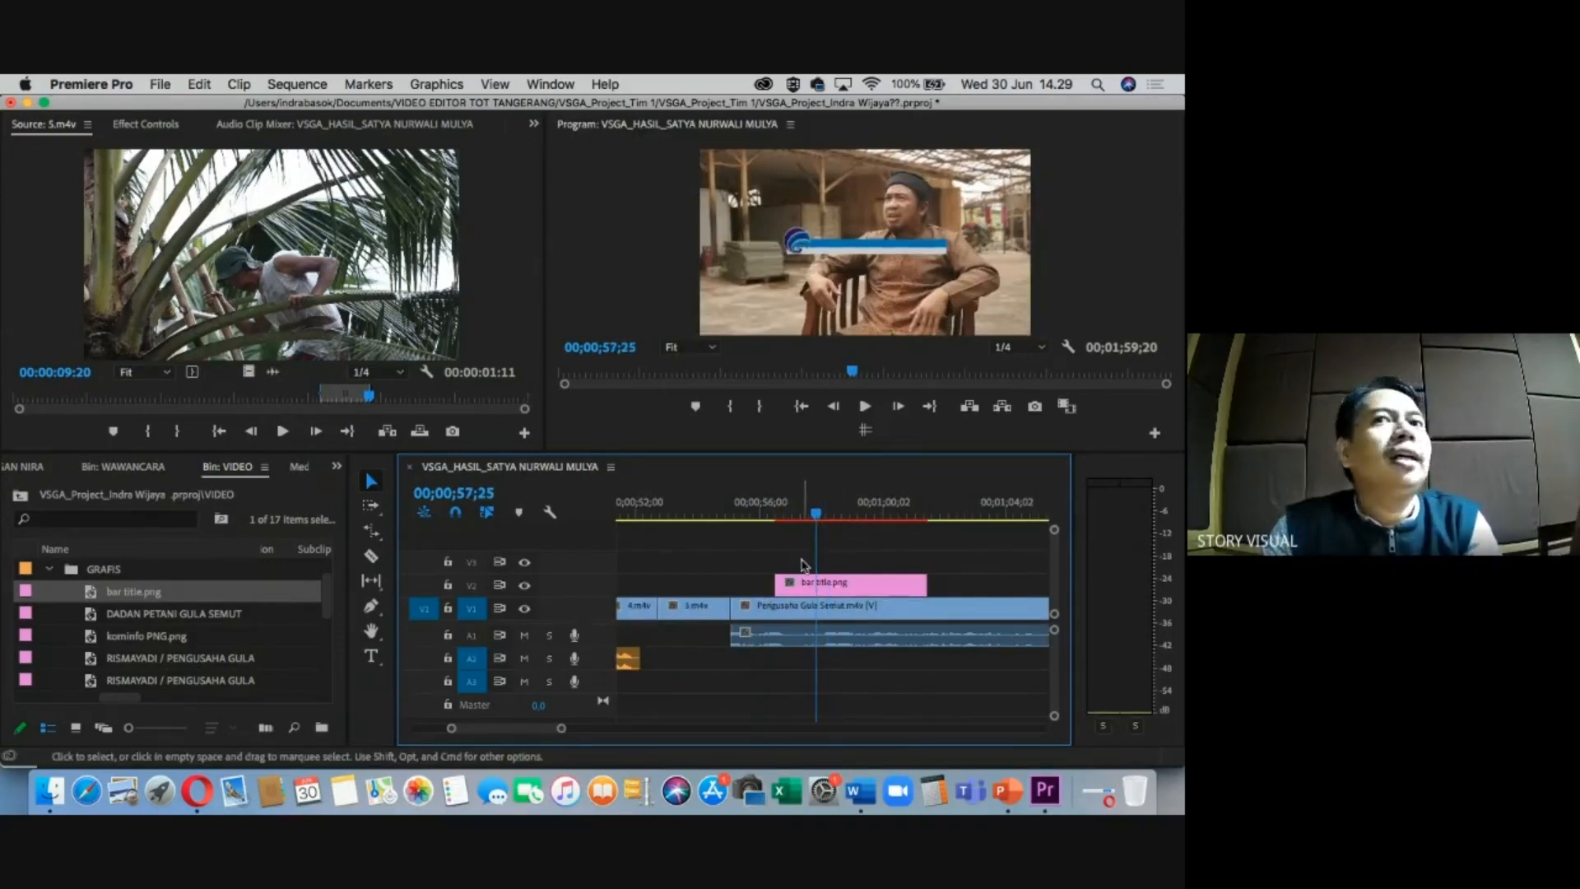
pyautogui.rightClick(851, 589)
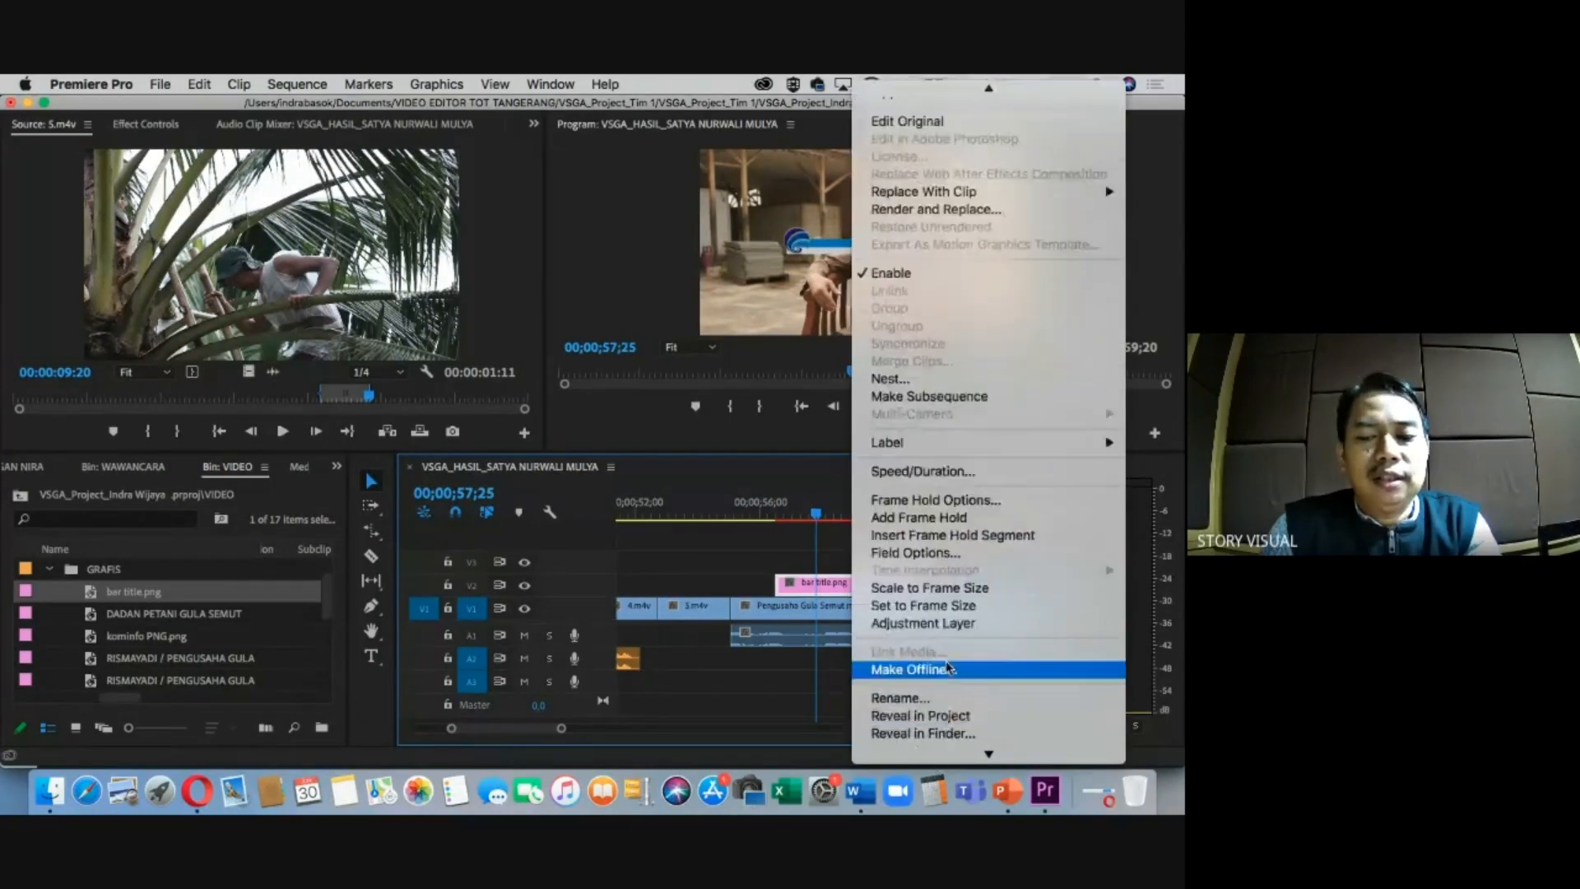
pyautogui.click(952, 592)
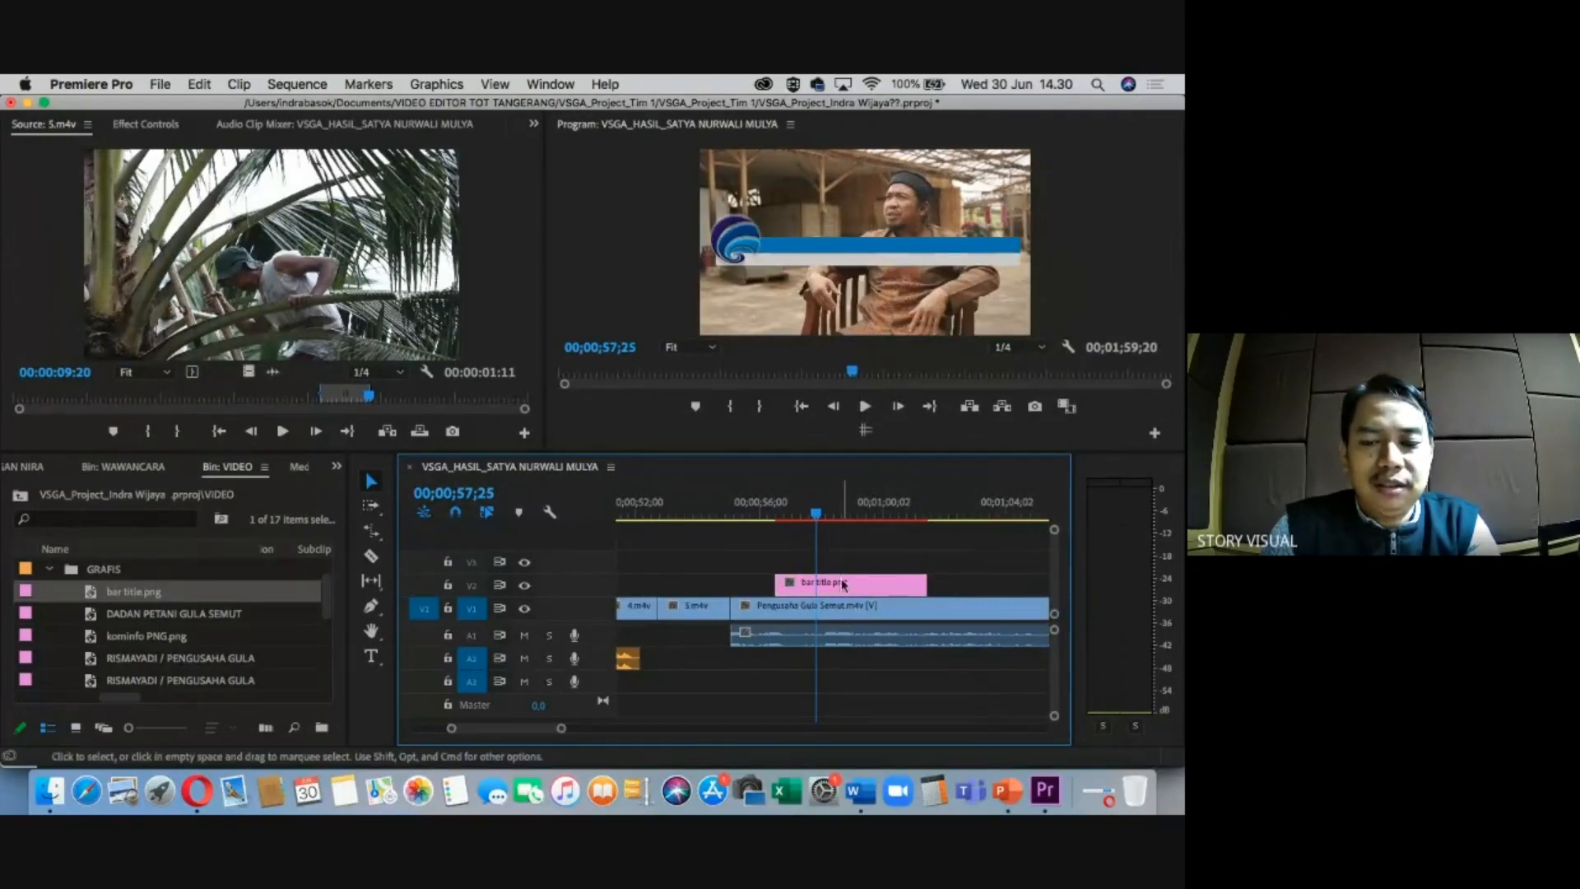
# Lower the bar title in Effect Controls to position 960, 823.
pyautogui.click(154, 128)
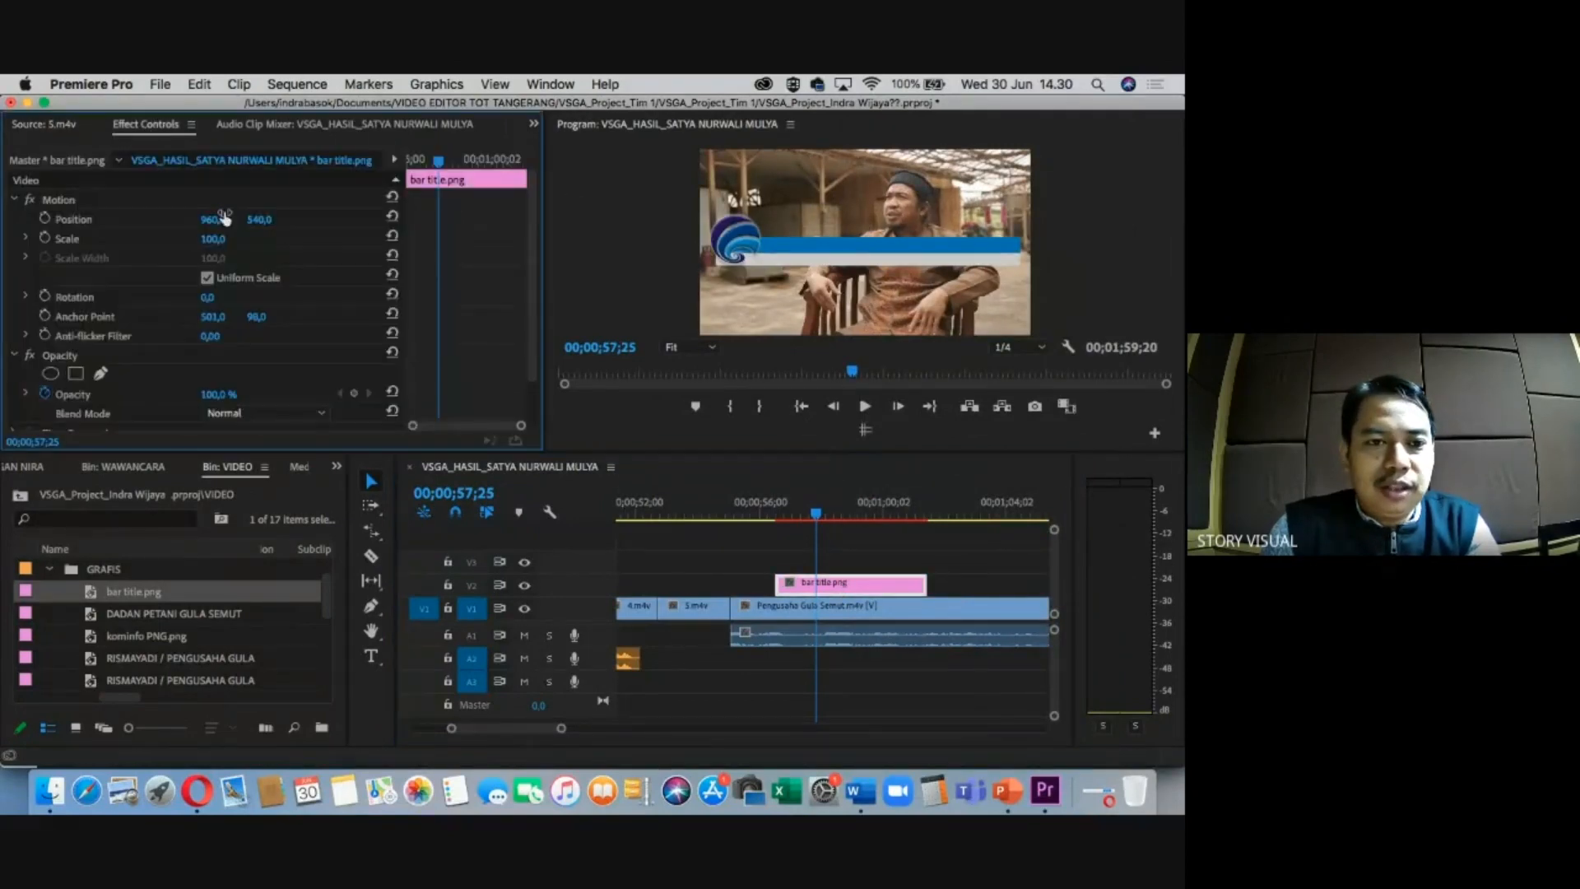
pyautogui.moveTo(250, 224); pyautogui.dragTo(253, 224)
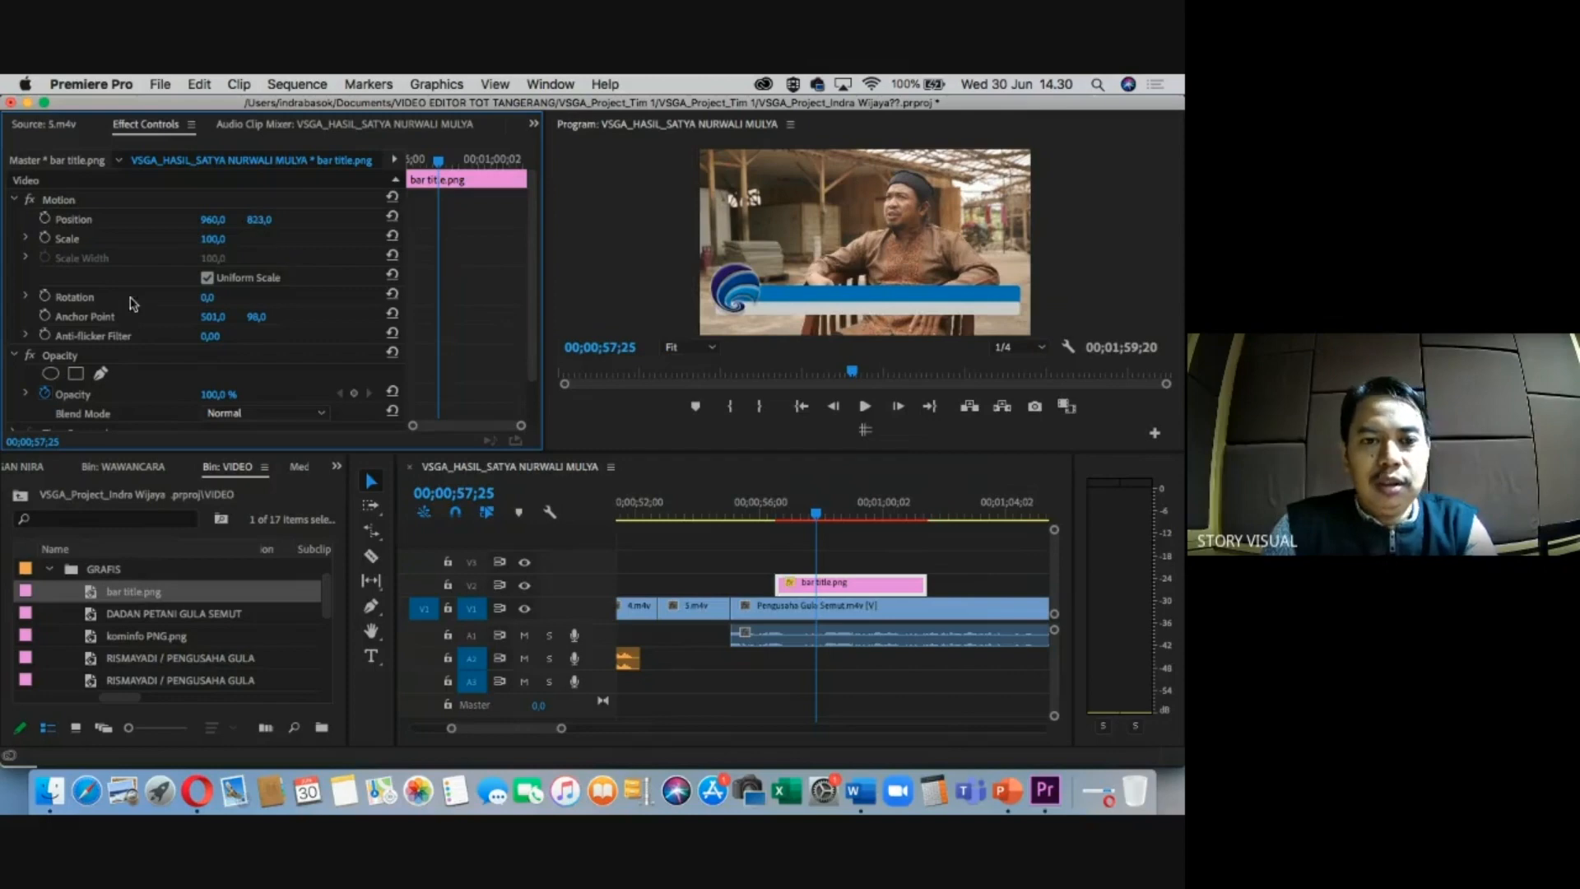
pyautogui.click(818, 515)
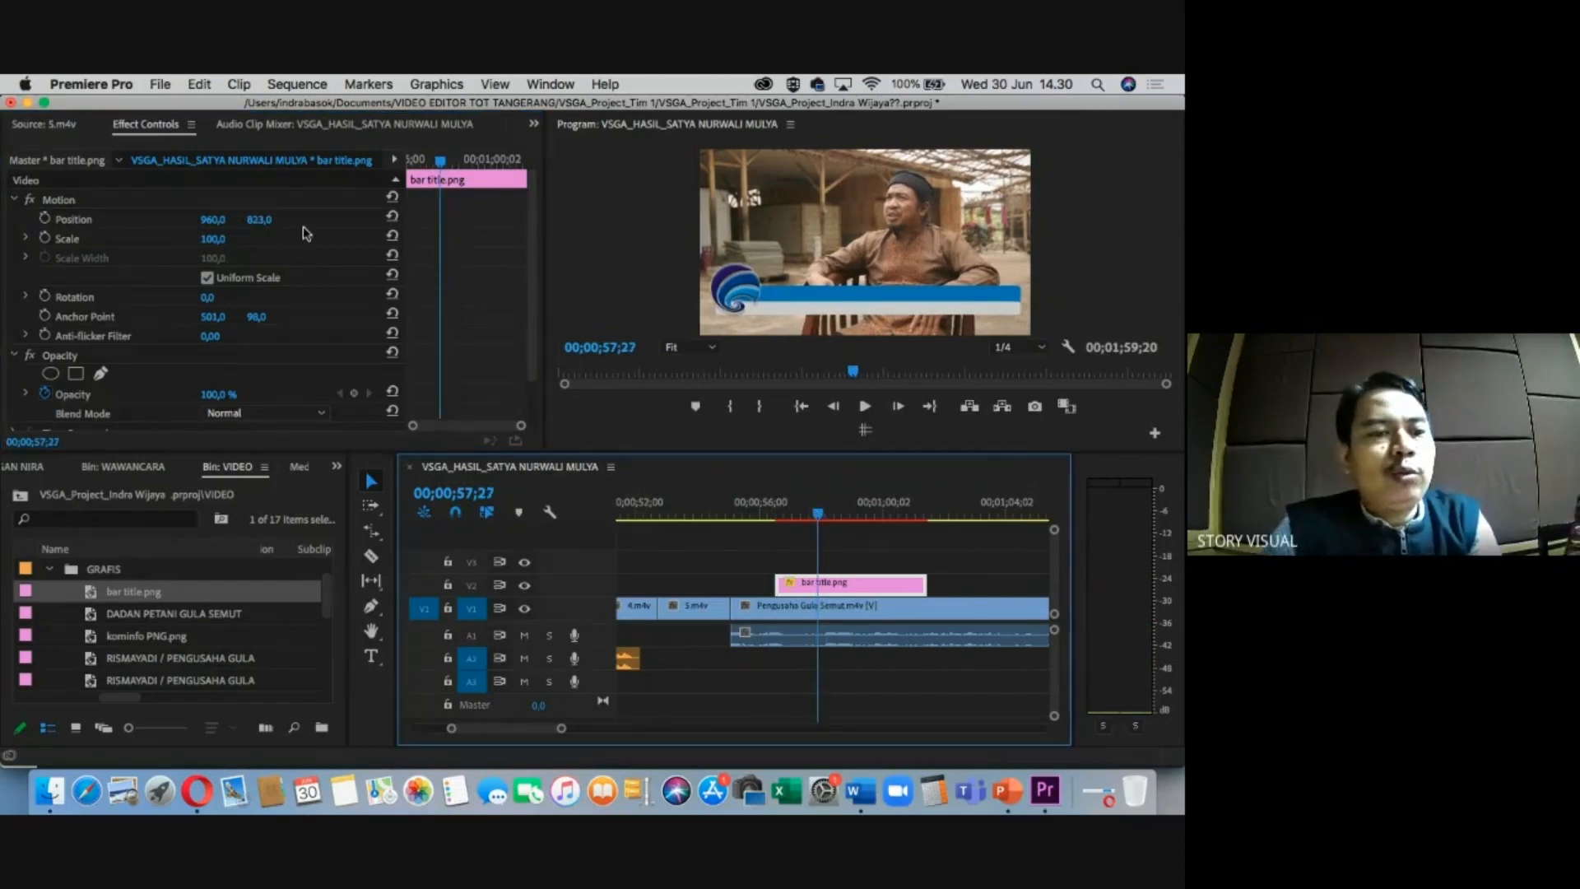
pyautogui.click(160, 84)
pyautogui.moveTo(197, 106)
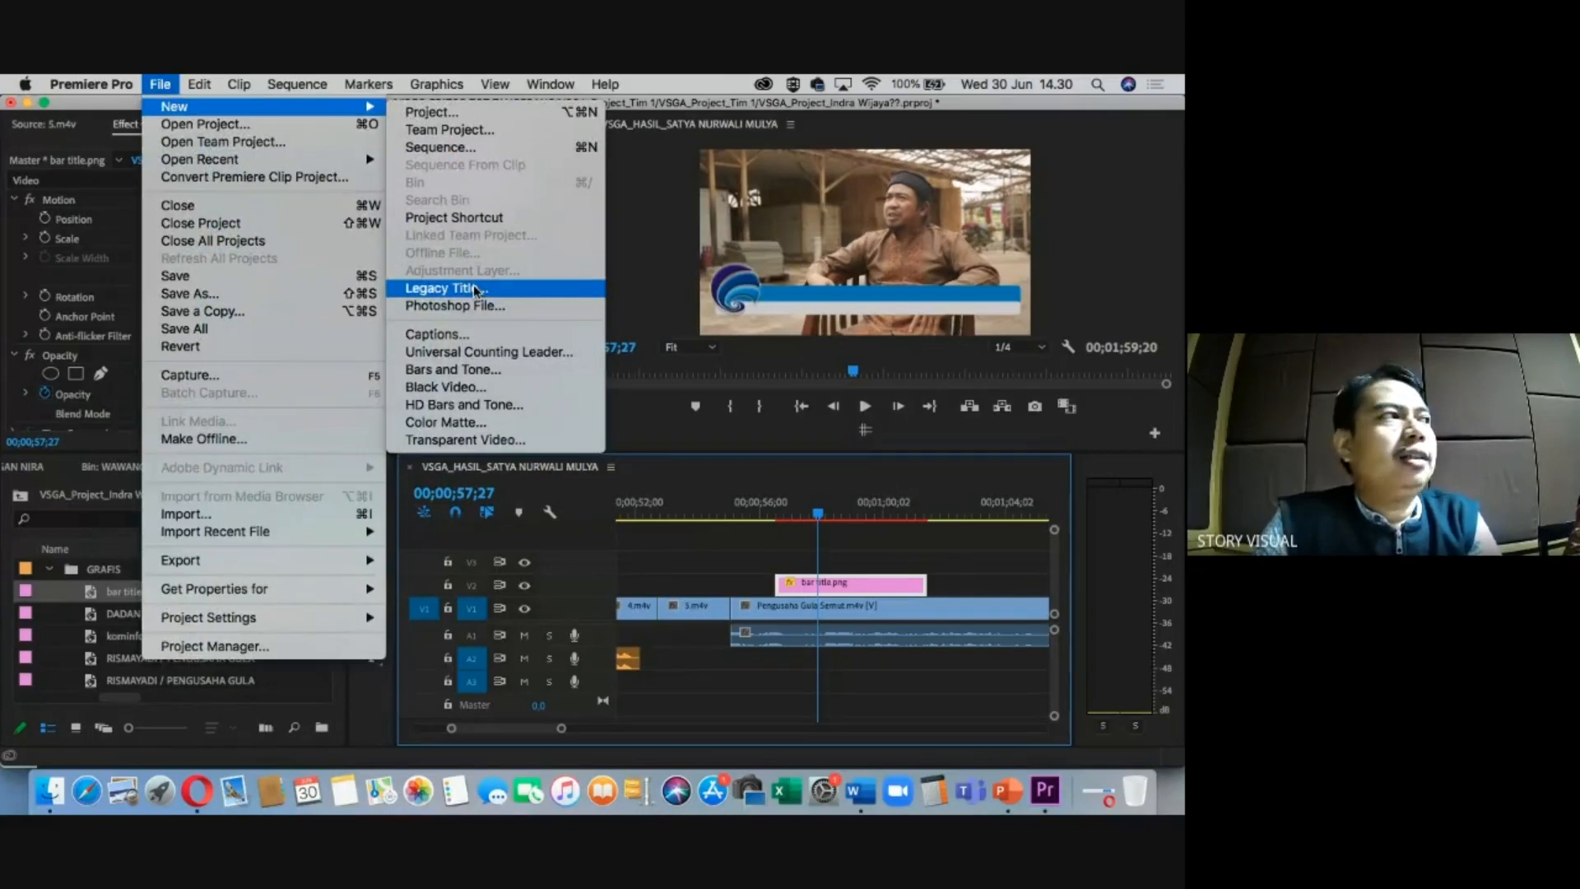
# Place the RISMAYADI / PENGUSAHA GULA title on V3 above the bar graphic.
pyautogui.click(715, 541)
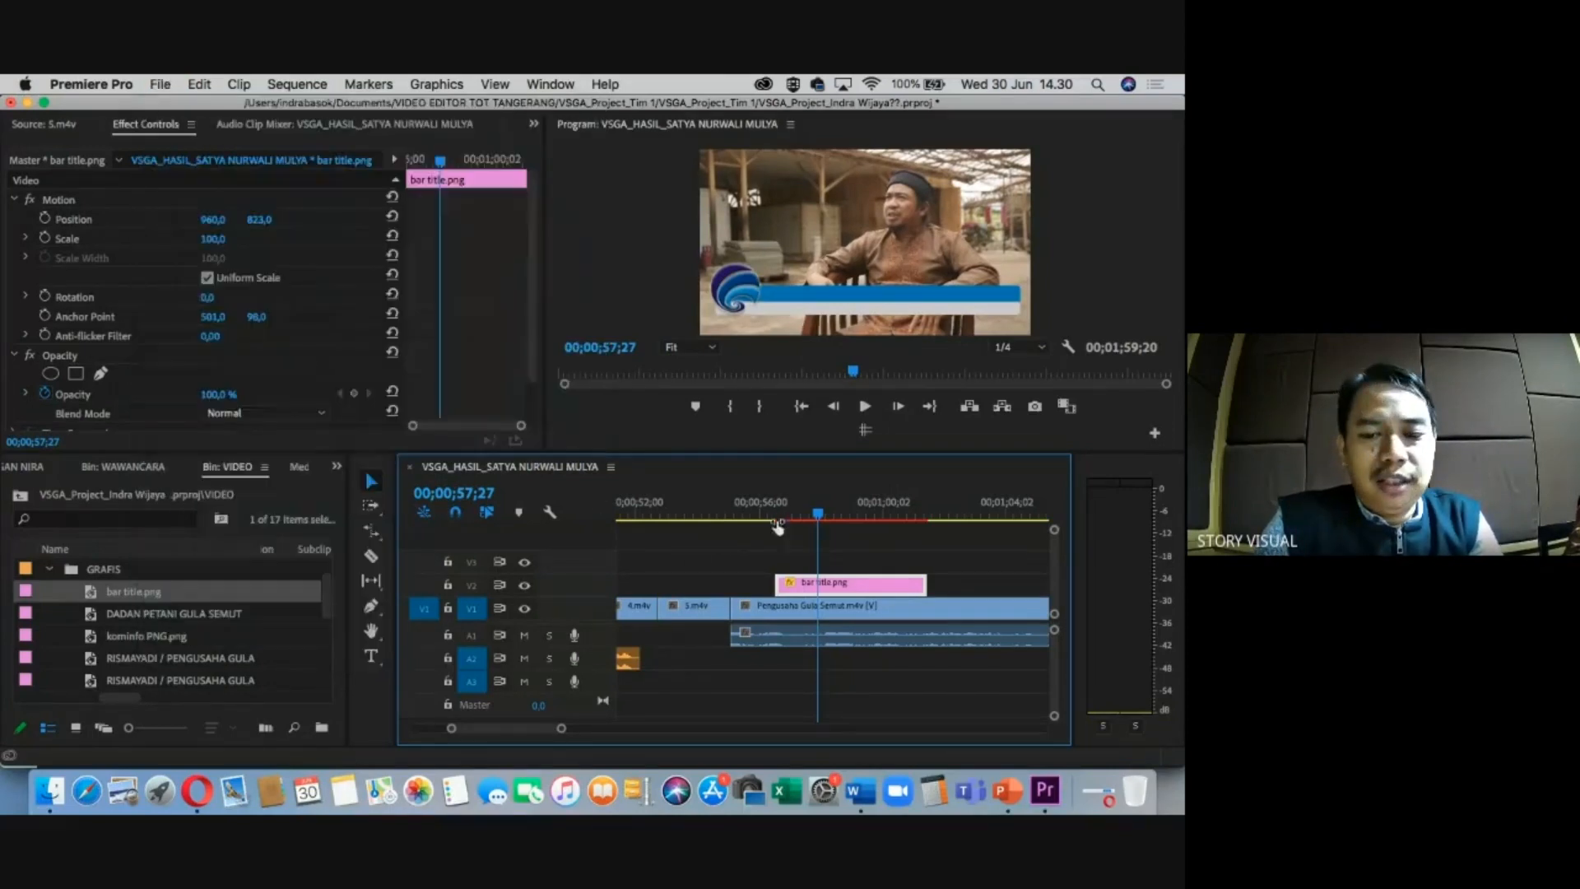
pyautogui.click(113, 640)
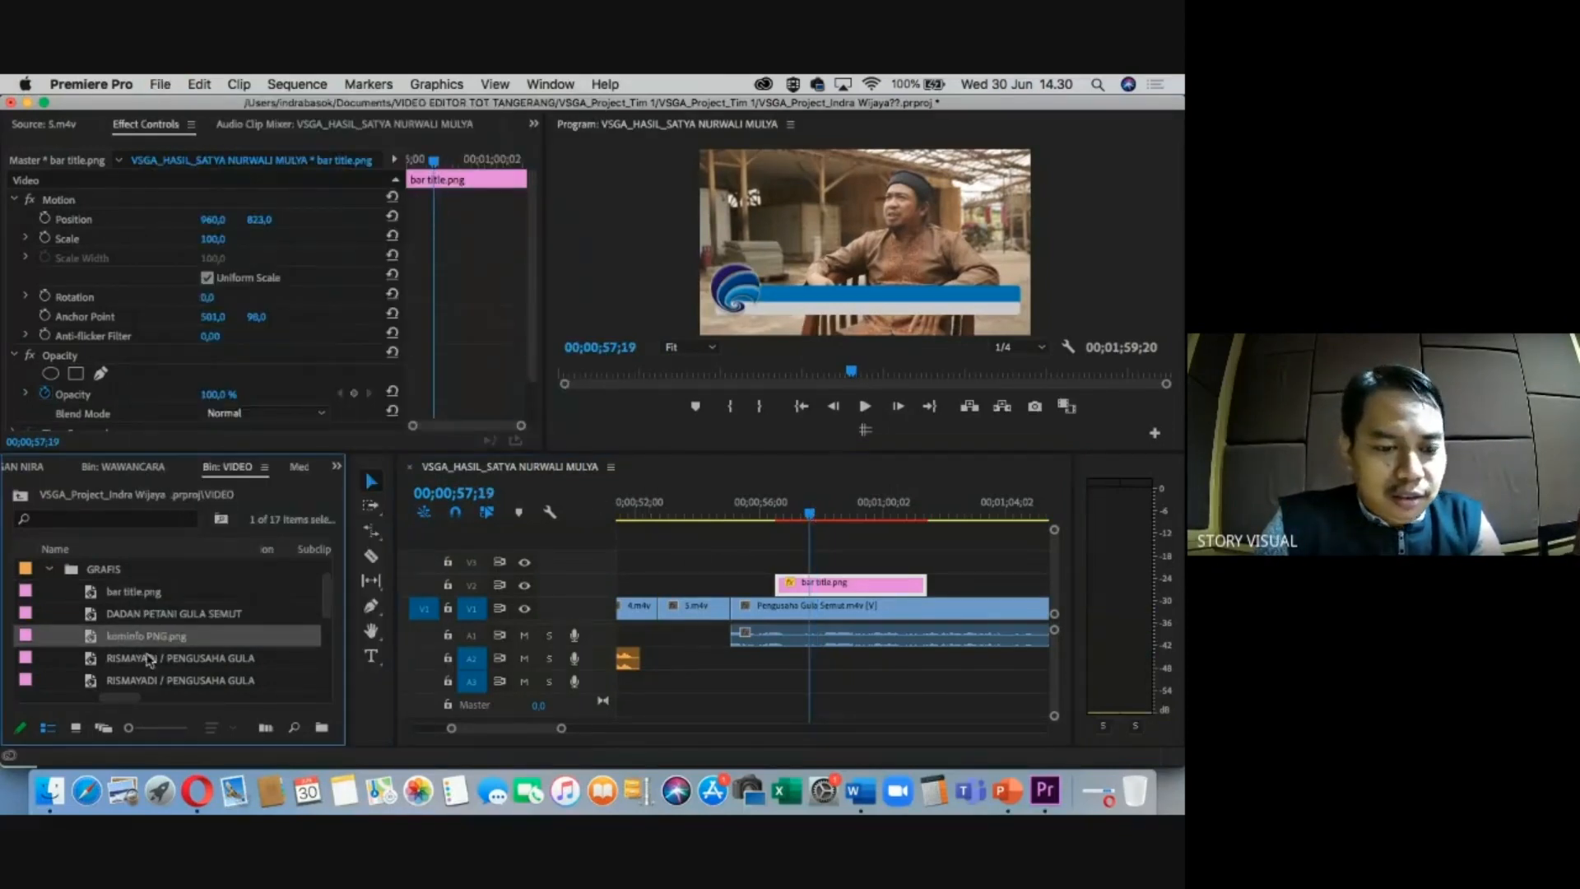
pyautogui.click(149, 658)
pyautogui.moveTo(681, 589); pyautogui.dragTo(800, 559)
pyautogui.click(815, 512)
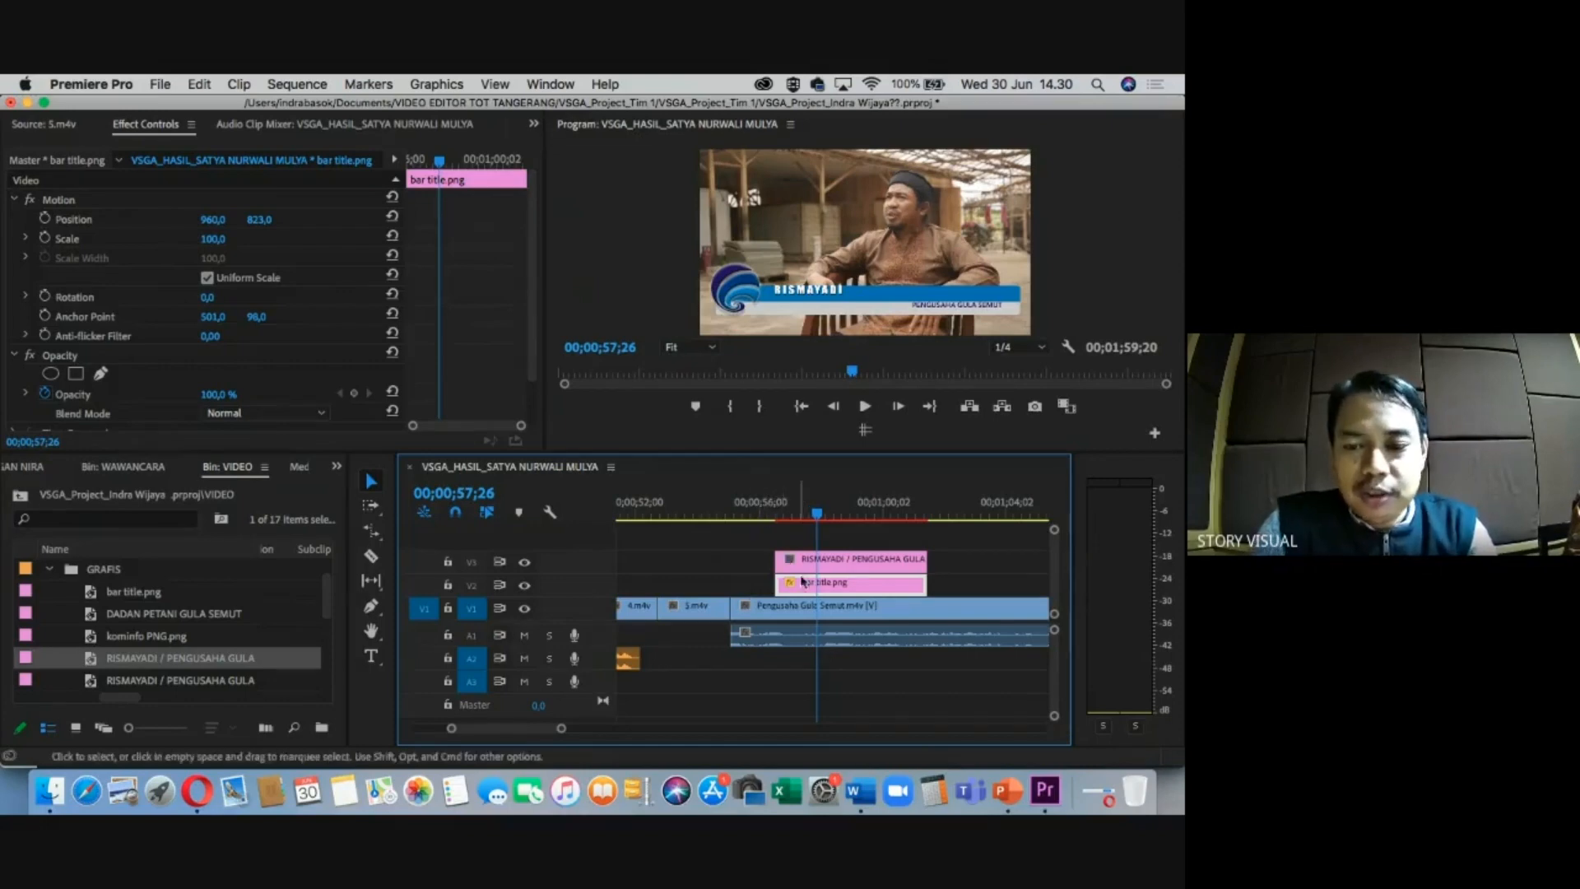
# Raise the bar title's Position Y to 798 to line up with the name.
pyautogui.click(257, 226)
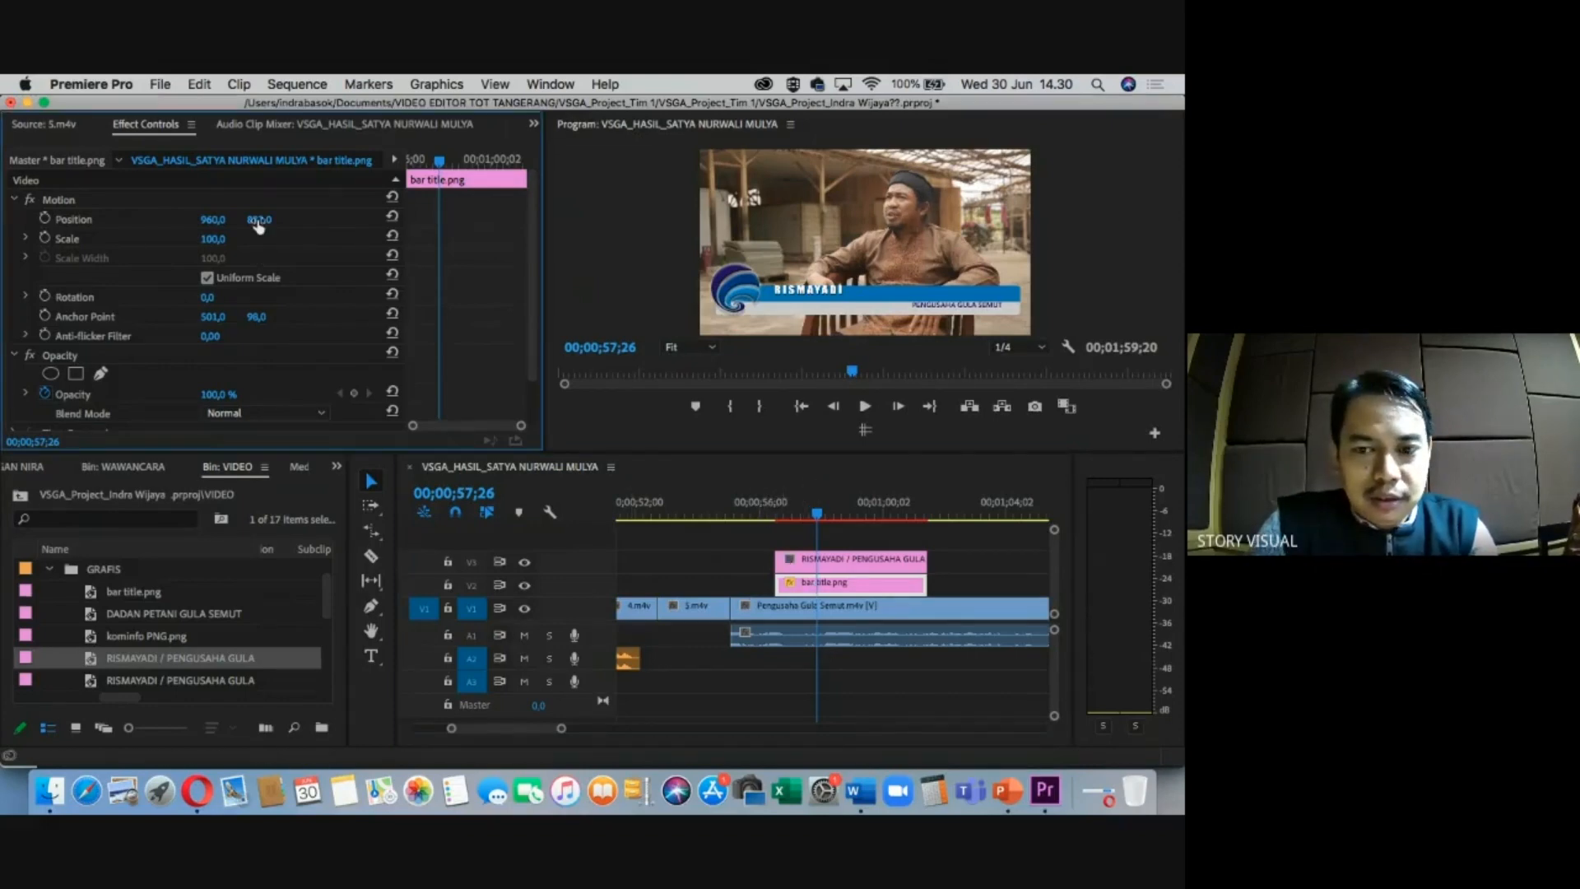
pyautogui.moveTo(257, 226); pyautogui.dragTo(258, 226)
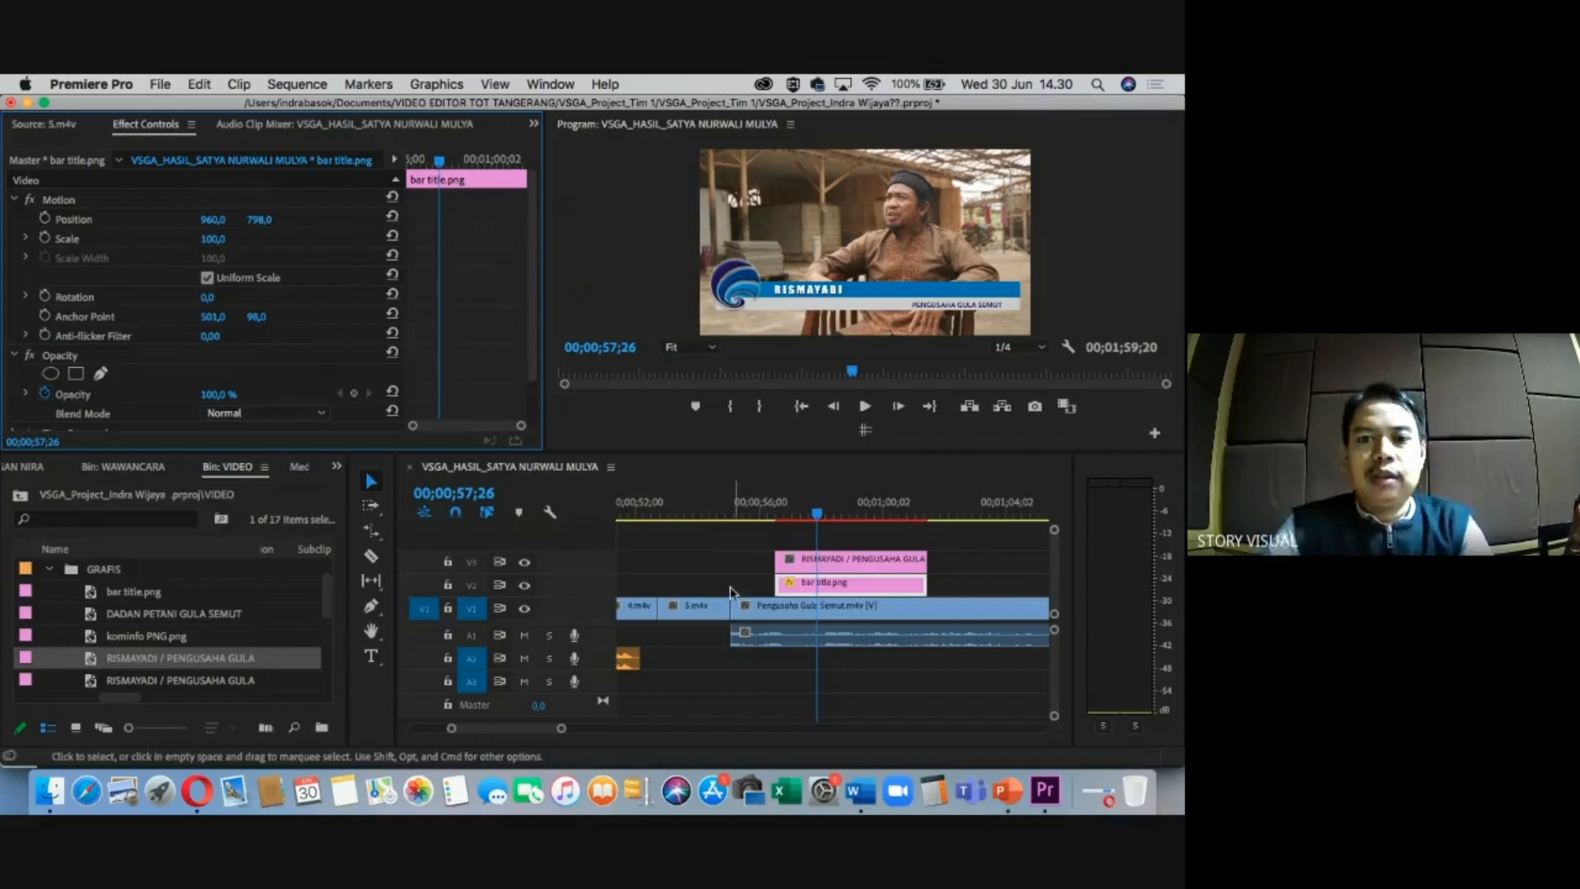
pyautogui.click(723, 564)
# Trim the RISMAYADI title to start a little later and end a little earlier.
pyautogui.moveTo(817, 517); pyautogui.dragTo(760, 517)
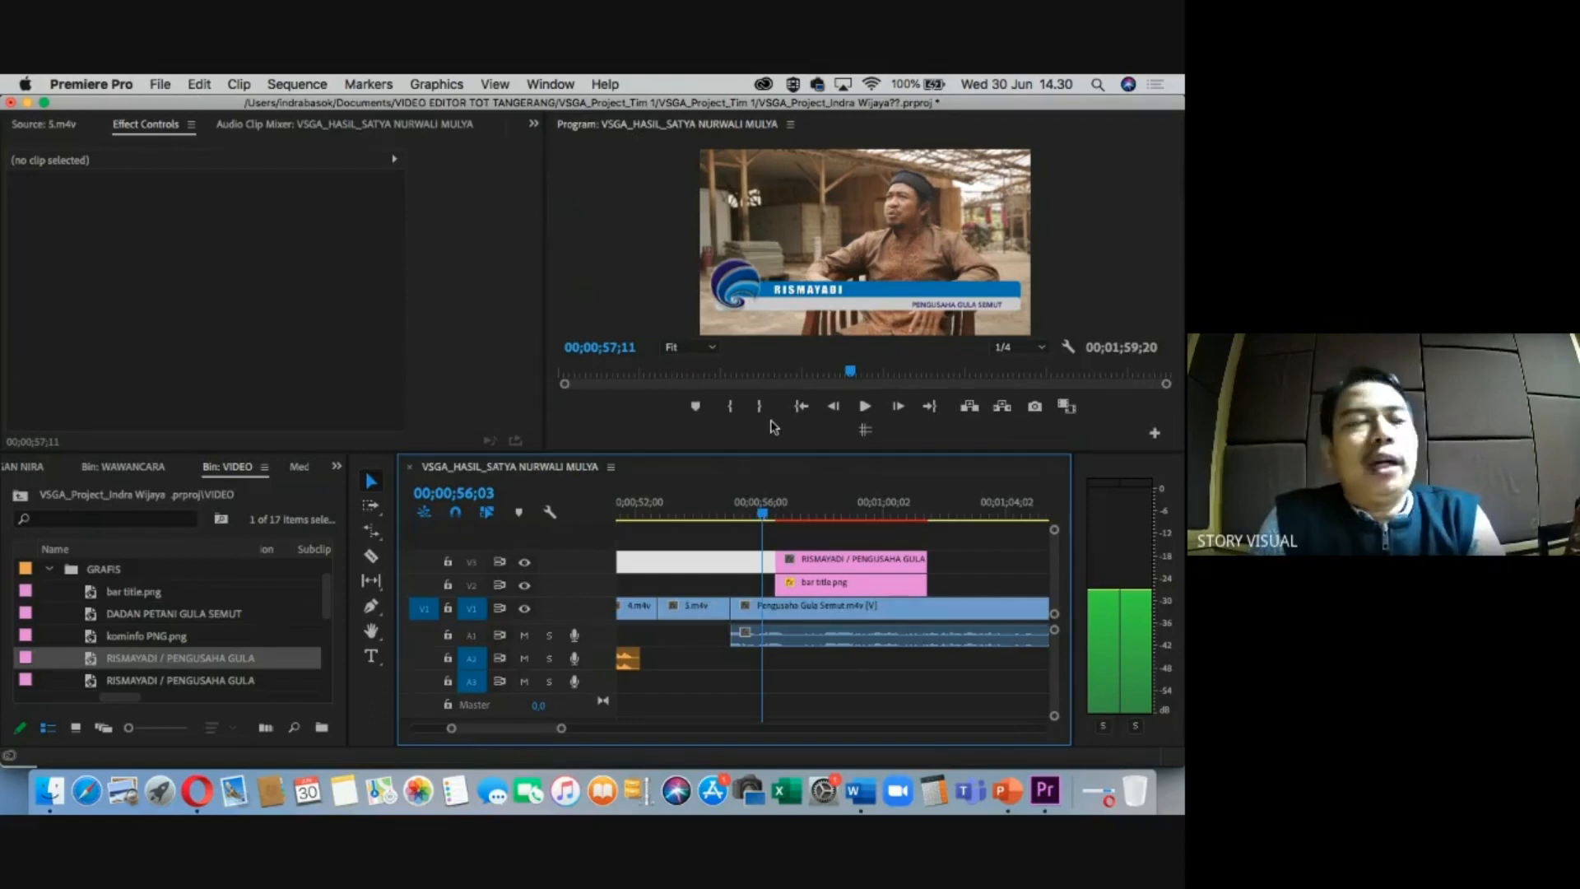
pyautogui.press('space')
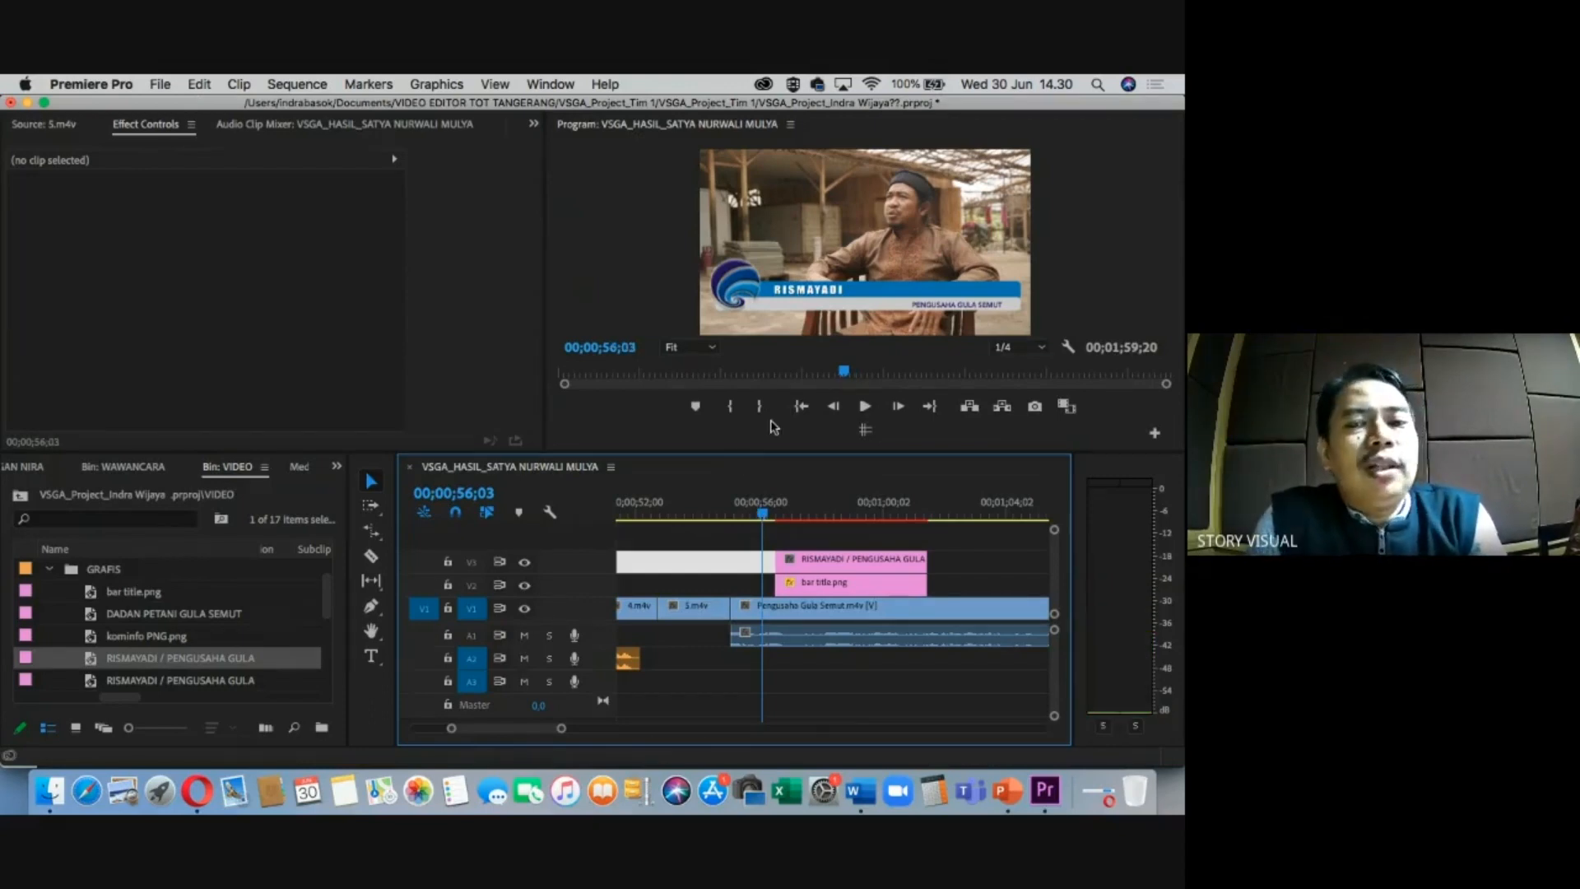
pyautogui.click(783, 534)
pyautogui.click(781, 559)
pyautogui.moveTo(781, 559); pyautogui.dragTo(794, 558)
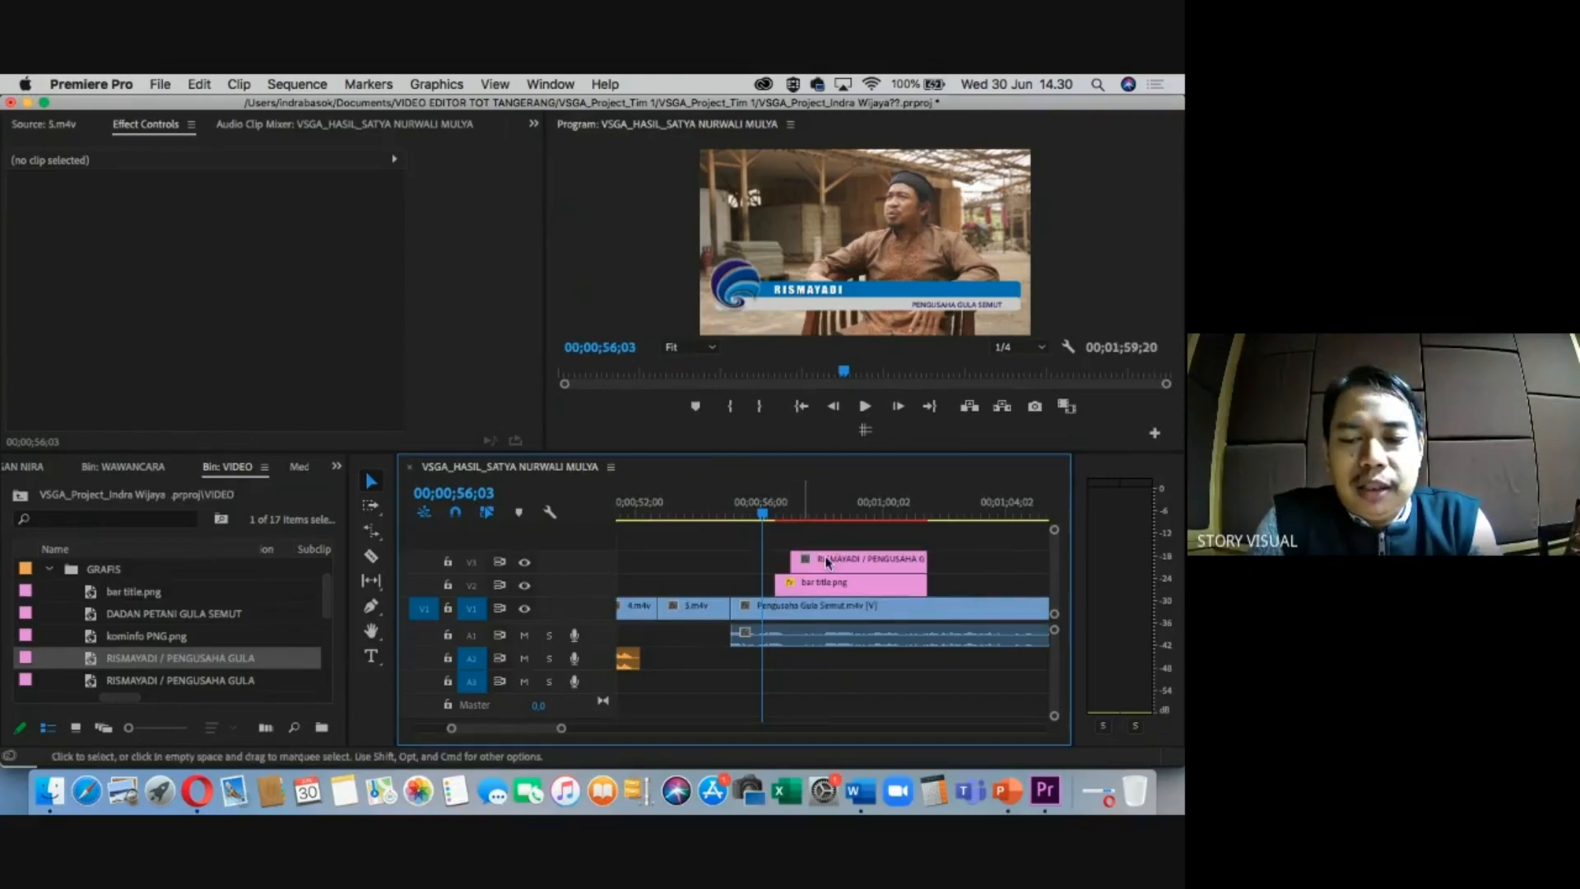
pyautogui.moveTo(922, 559); pyautogui.dragTo(902, 558)
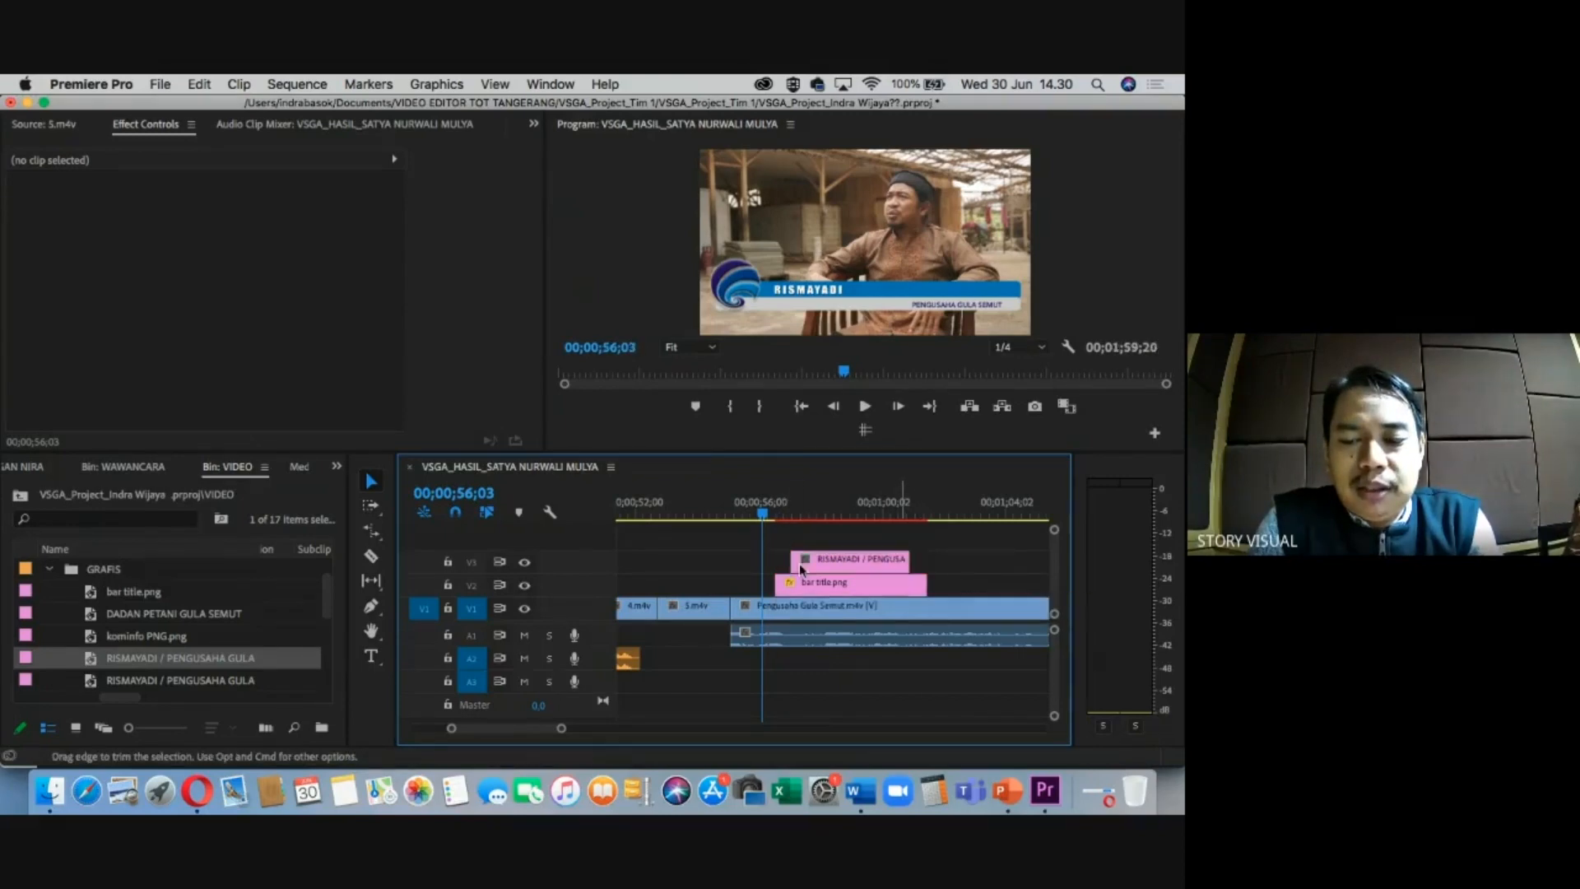
pyautogui.click(723, 560)
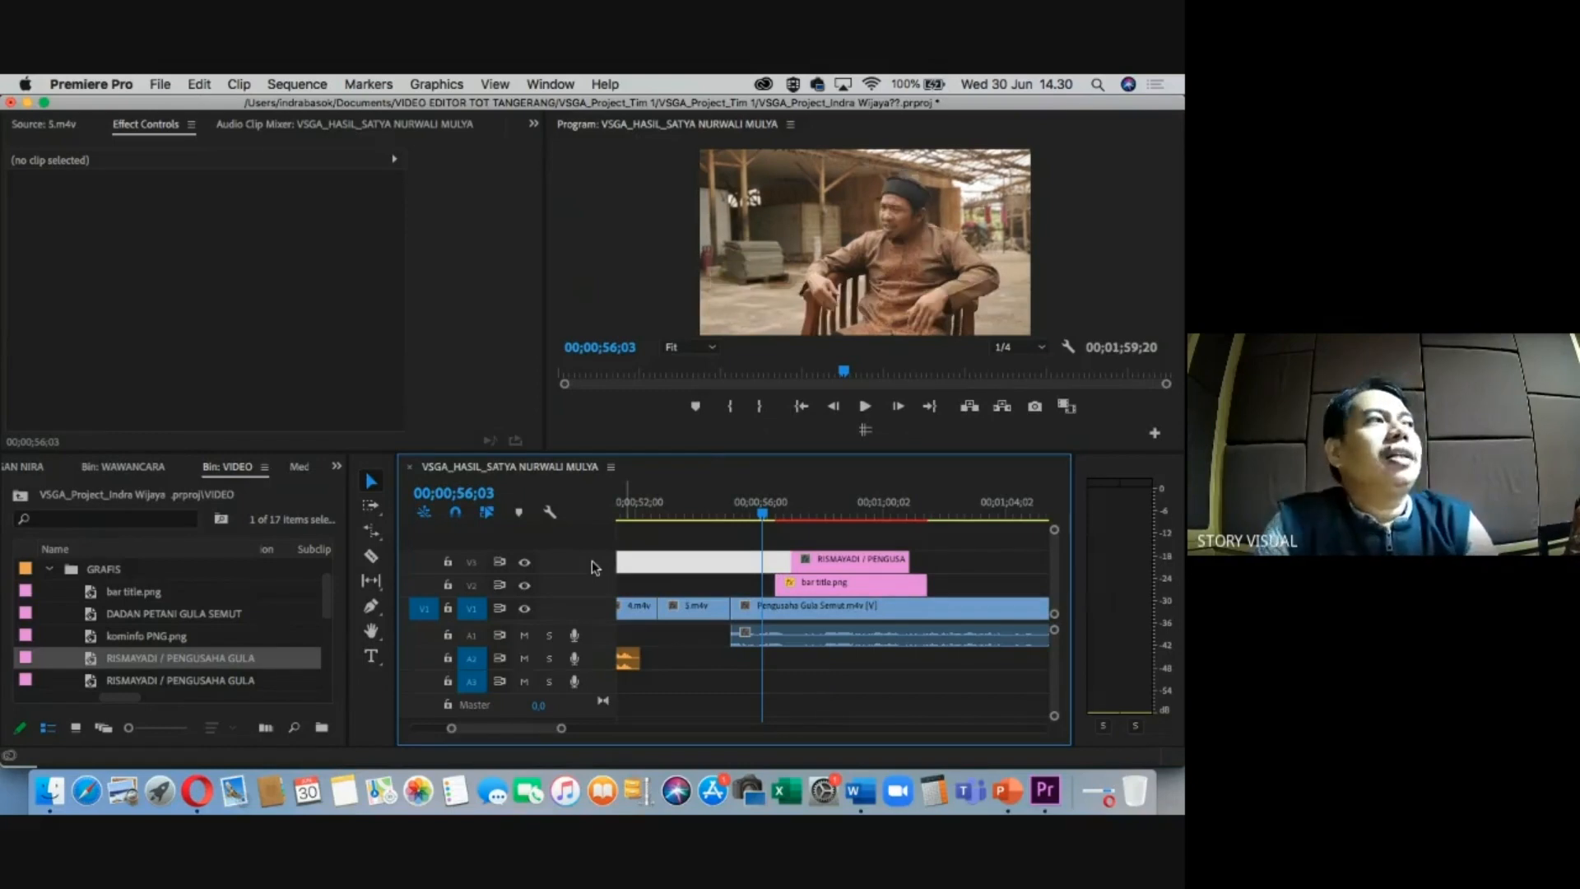
pyautogui.click(337, 465)
# Make Cross Dissolve the default and add it to both ends of the bar and name titles.
pyautogui.click(359, 404)
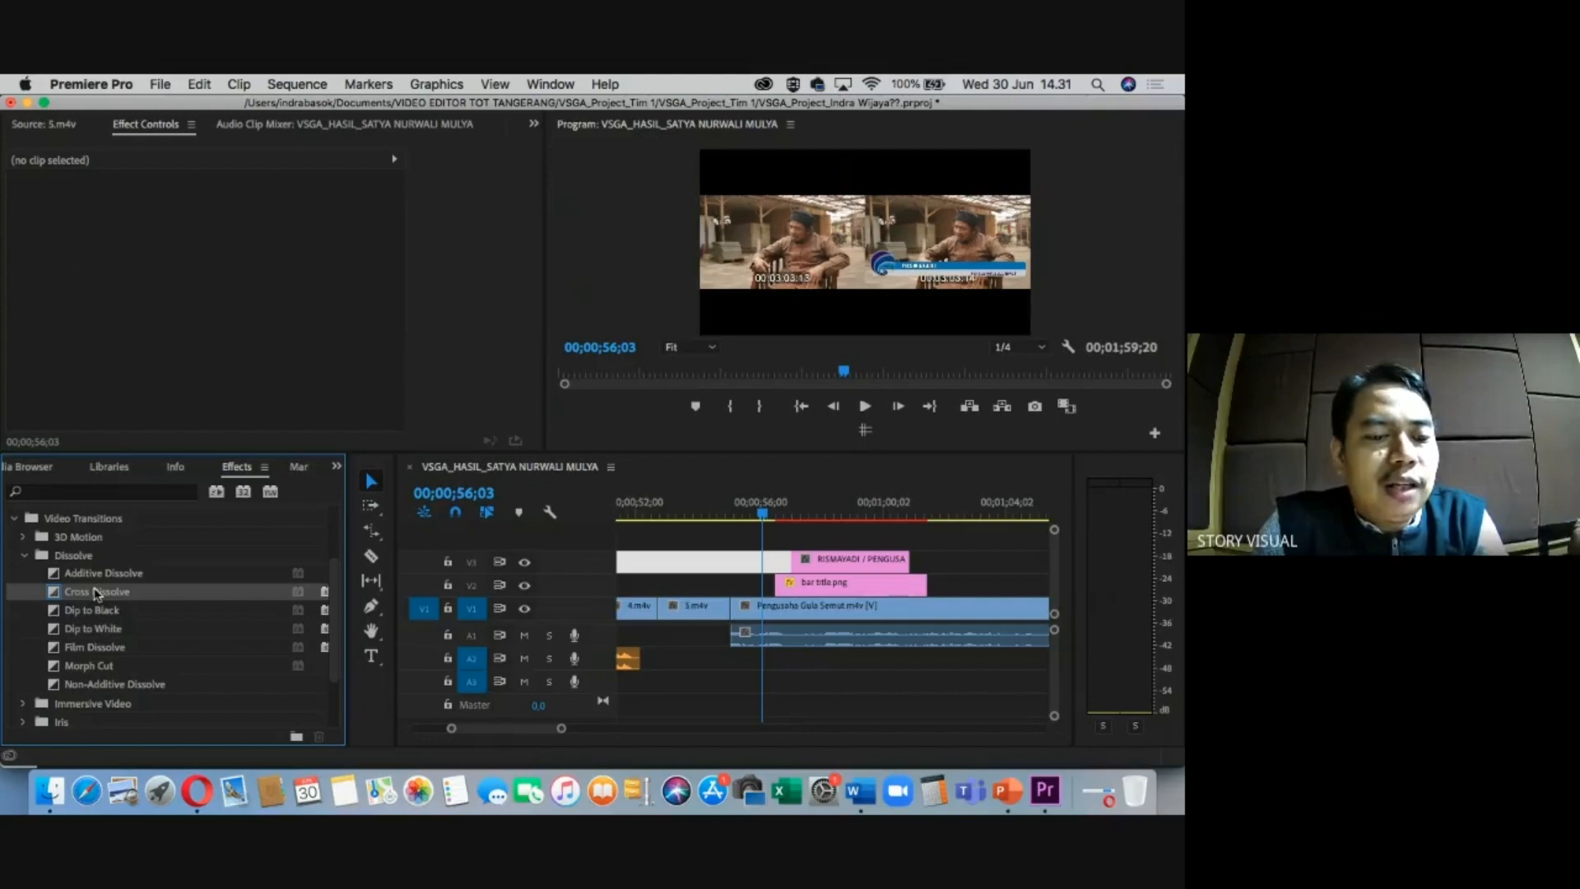
pyautogui.rightClick(102, 597)
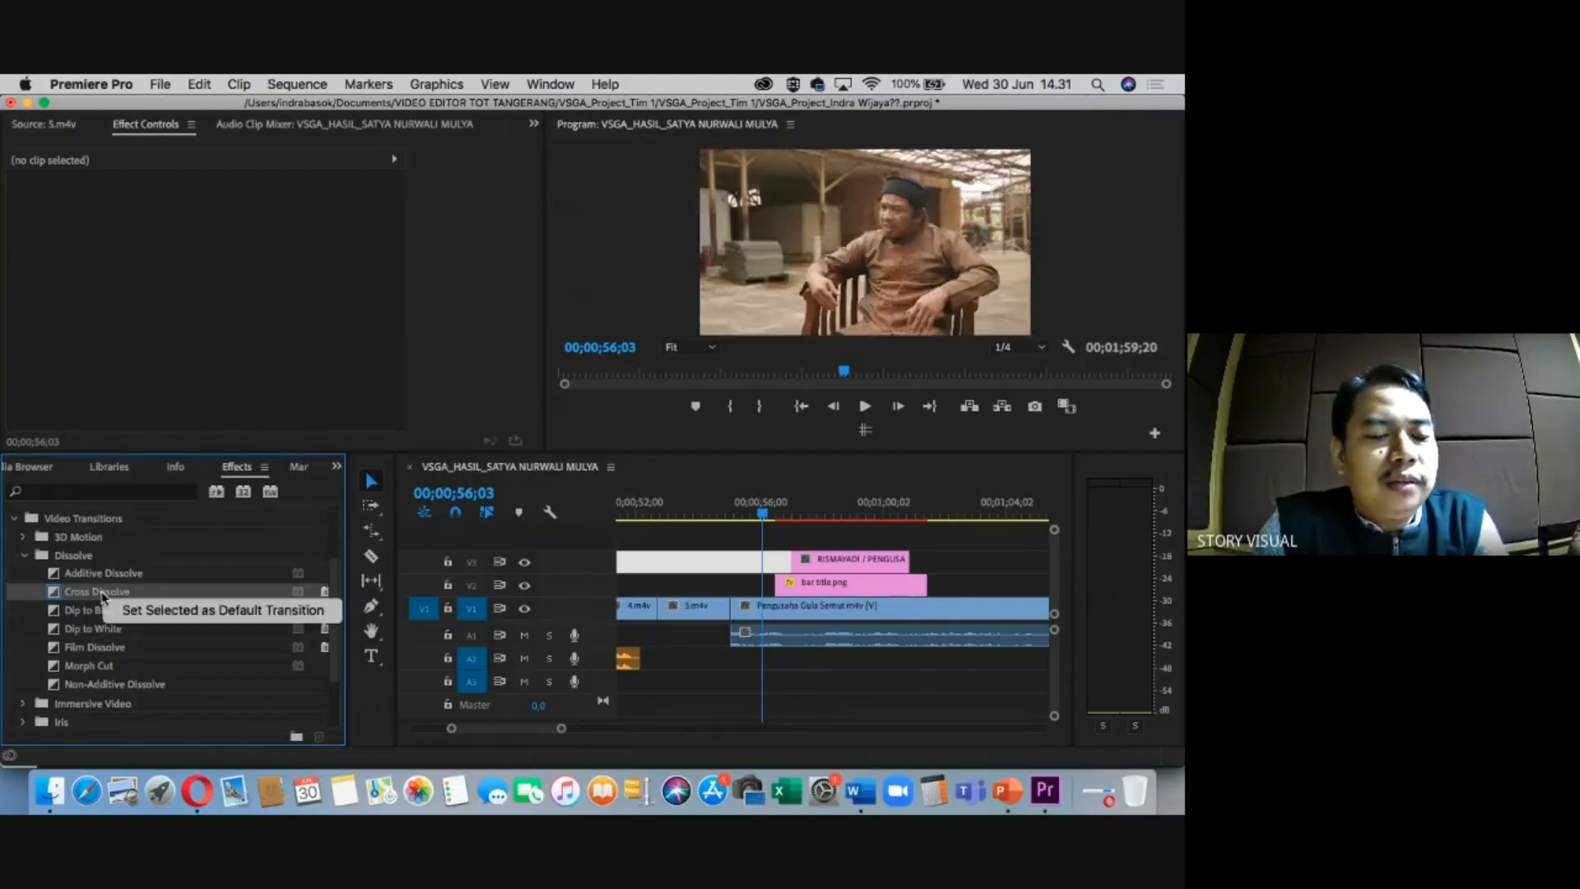
pyautogui.click(148, 611)
pyautogui.moveTo(804, 505); pyautogui.dragTo(807, 505)
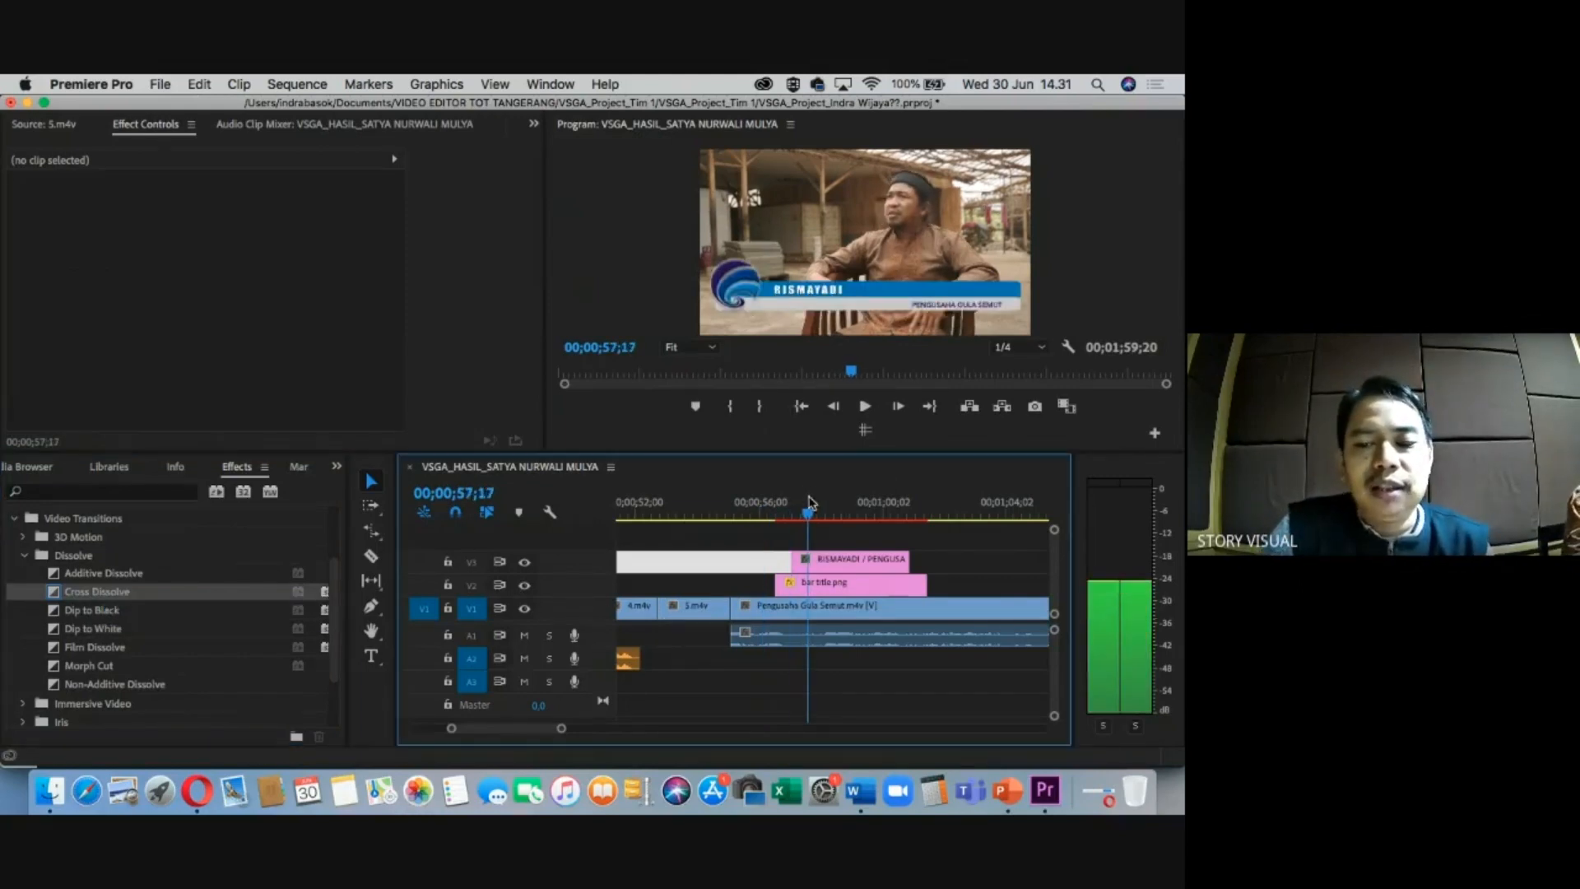
pyautogui.click(819, 592)
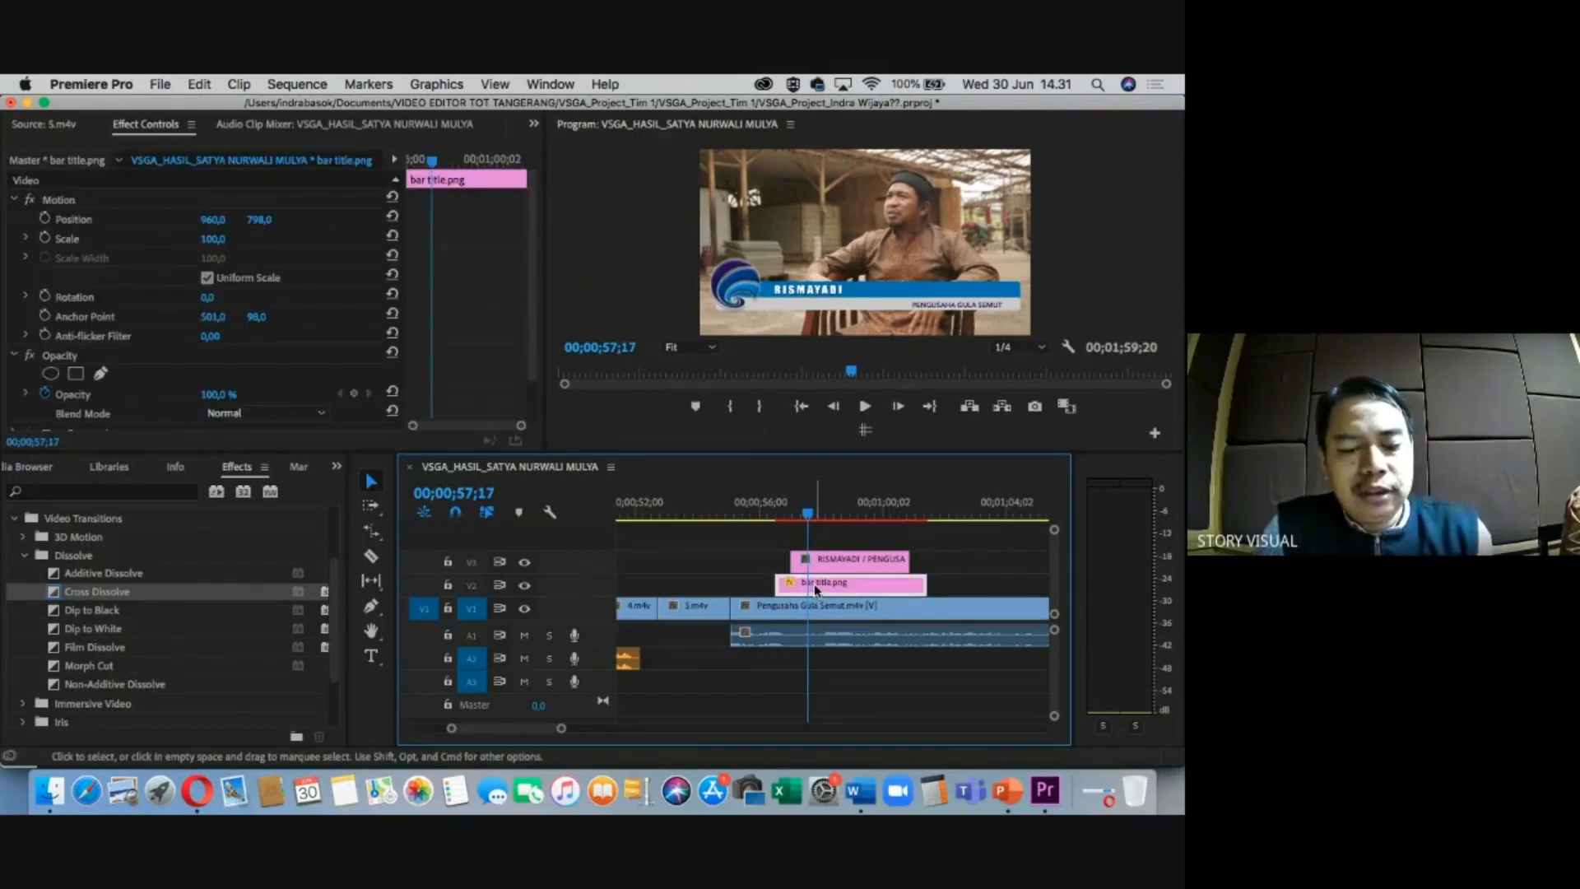
pyautogui.press('super+d')
pyautogui.click(830, 512)
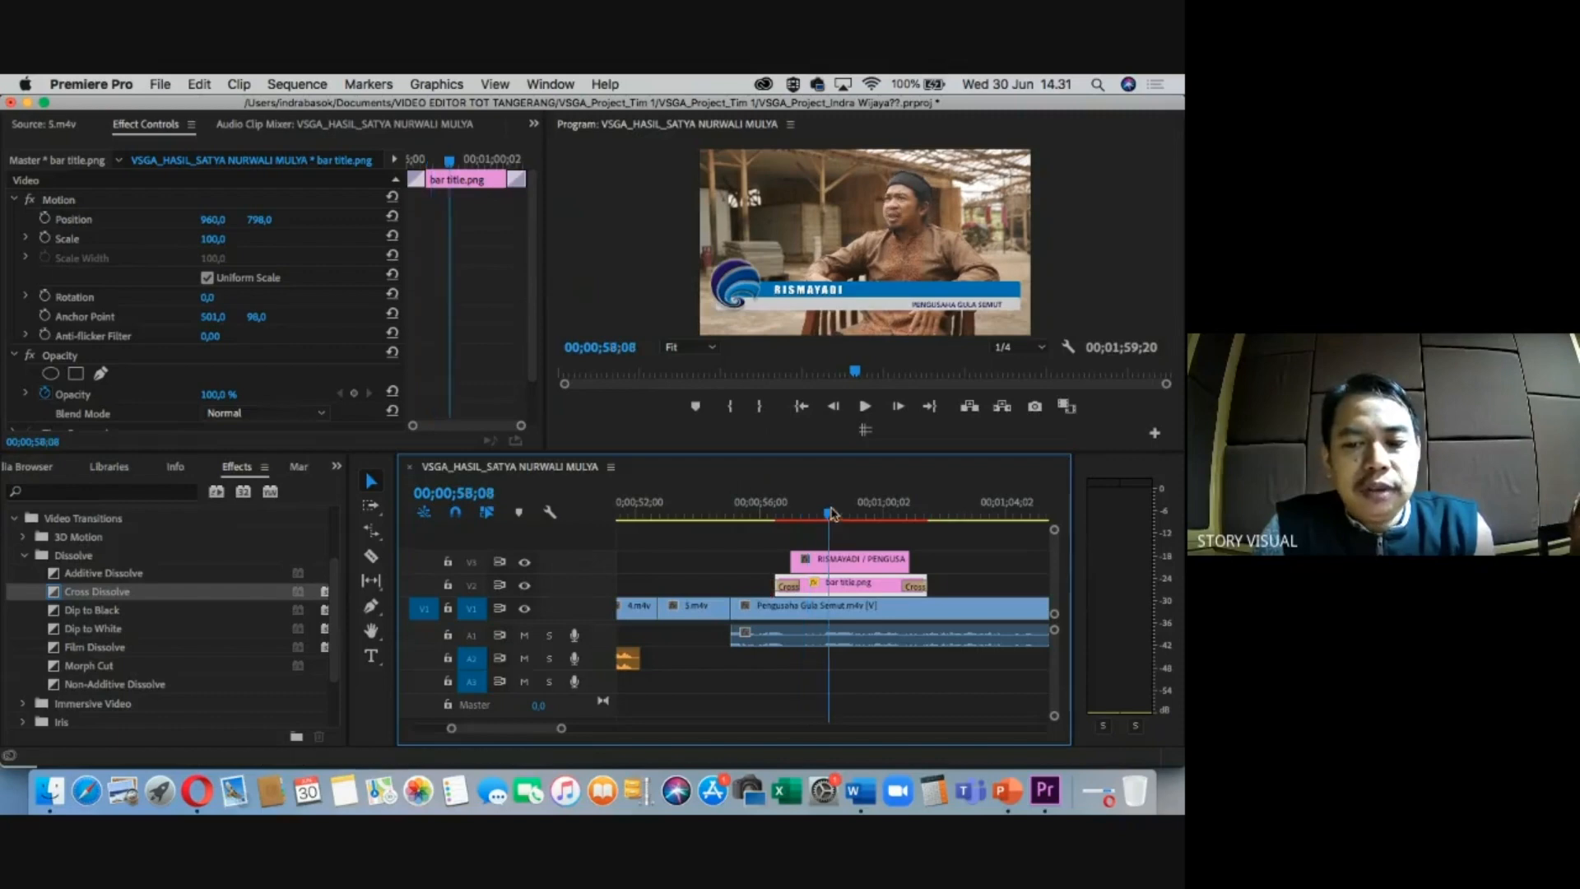
pyautogui.click(843, 563)
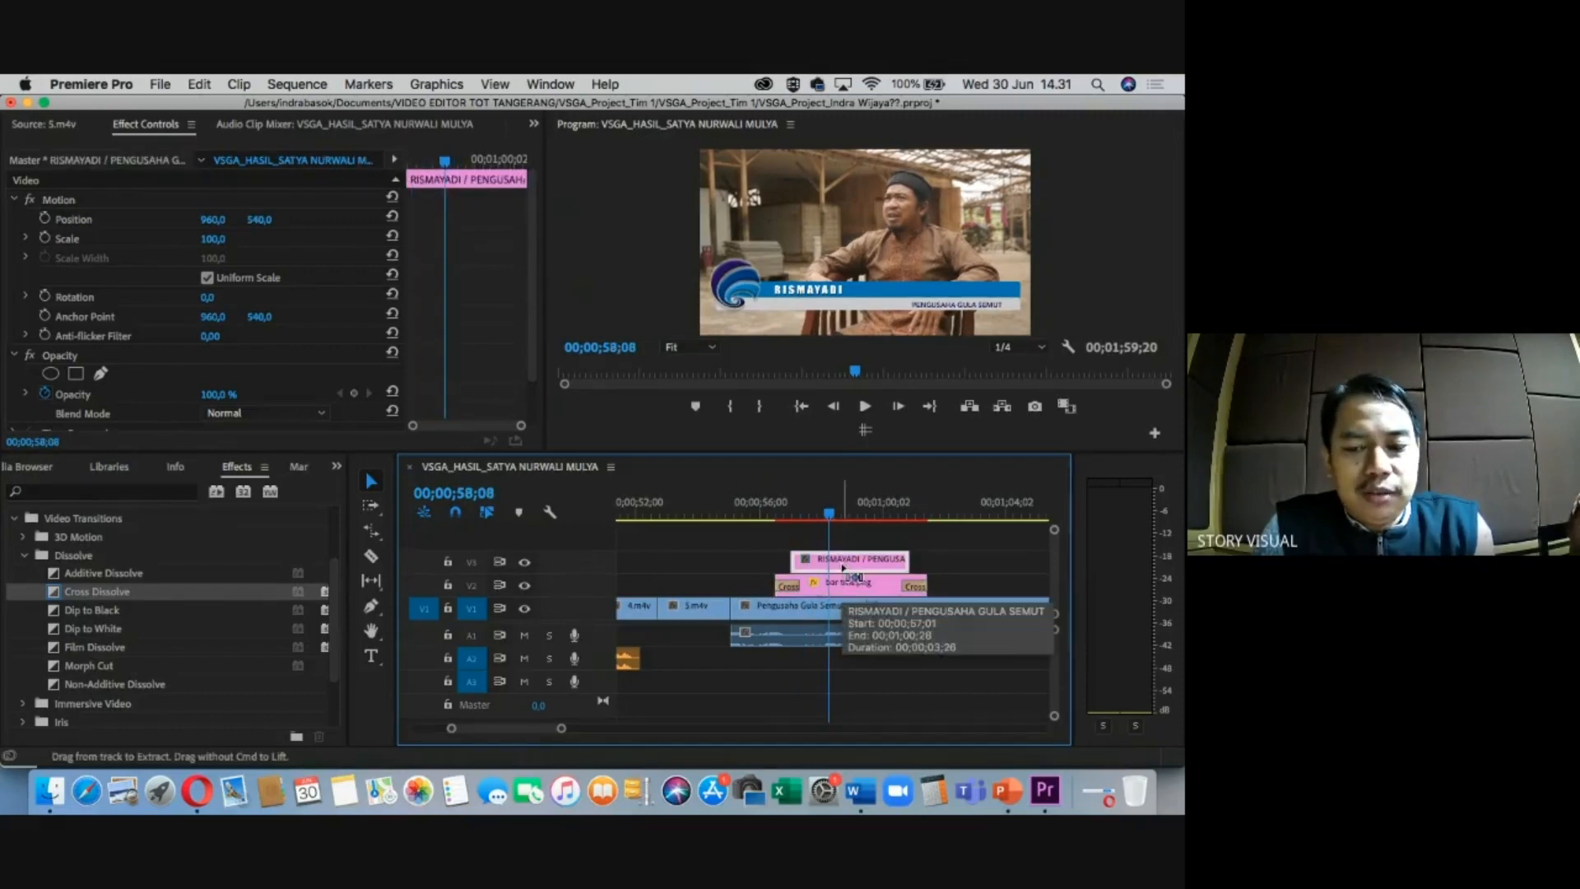
pyautogui.press('`')
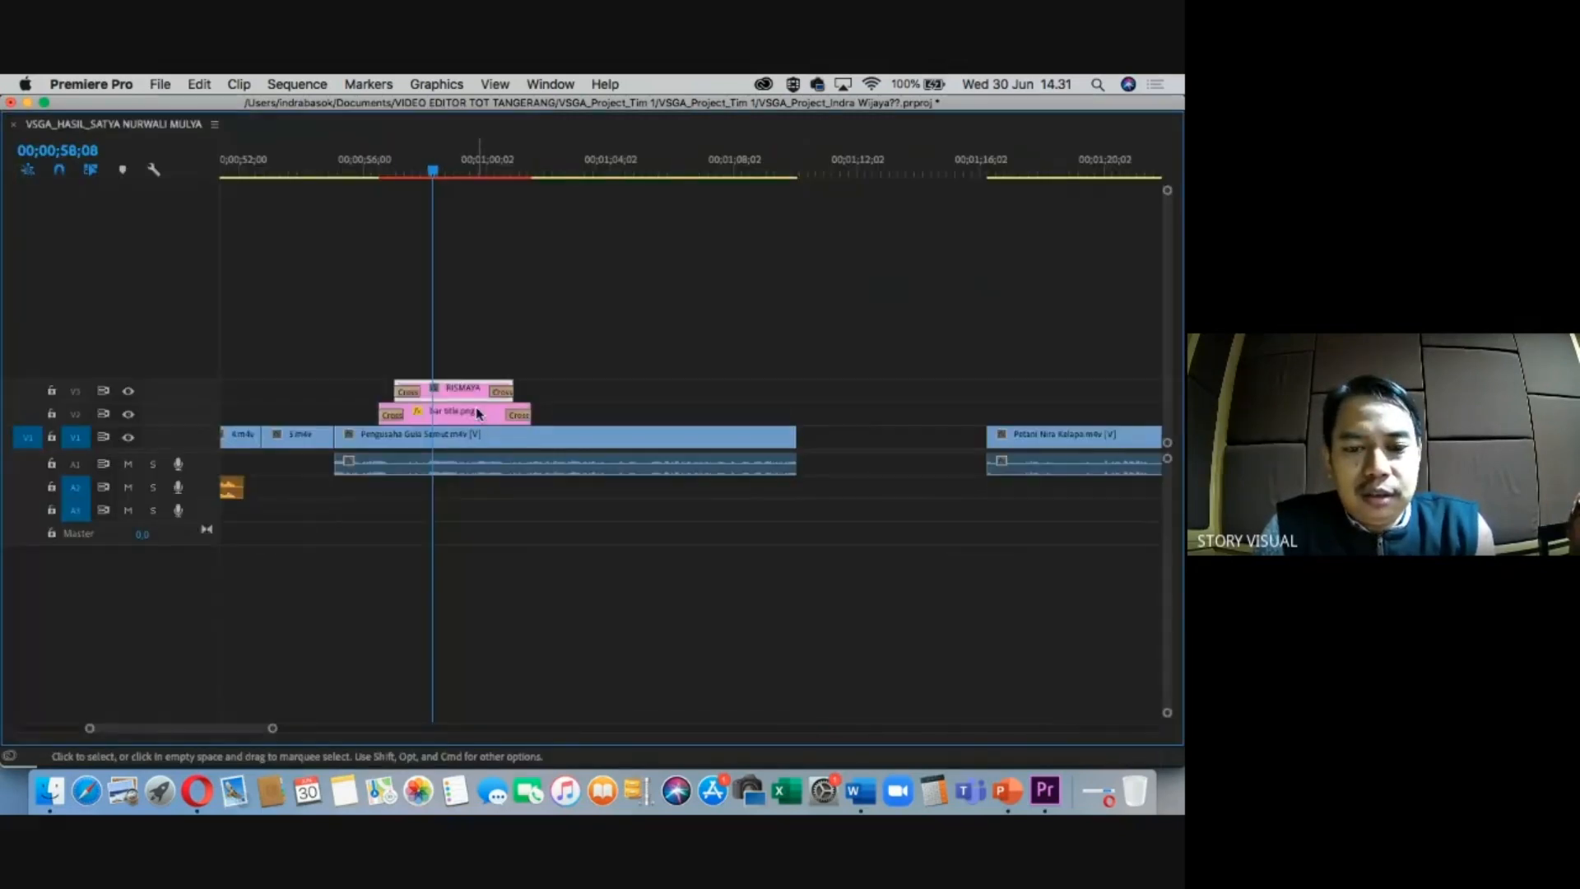
pyautogui.press('super+z')
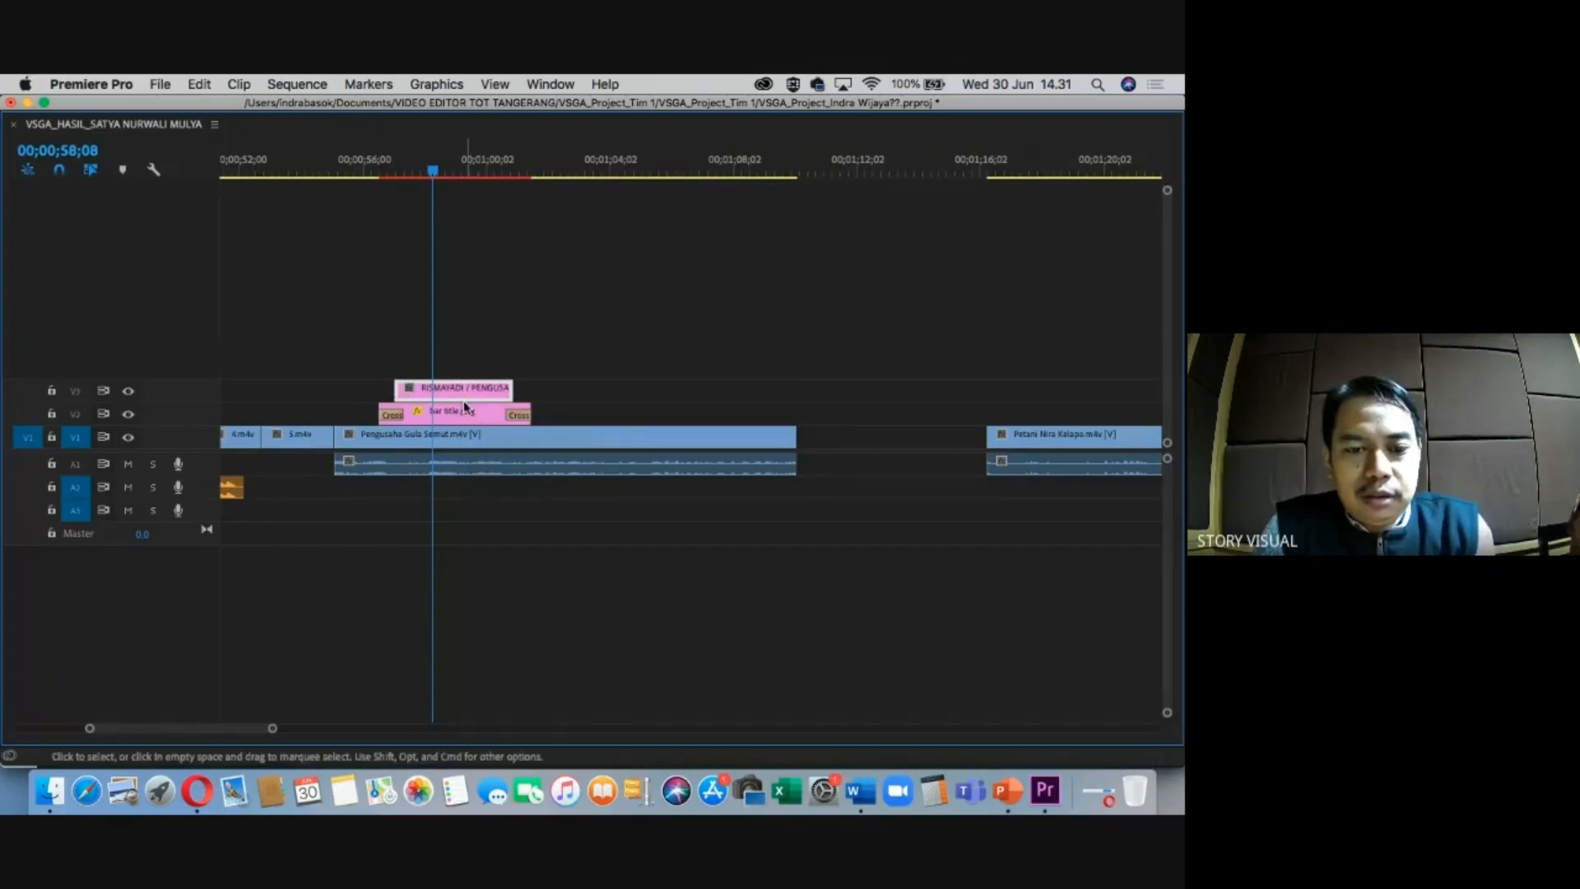
pyautogui.click(459, 411)
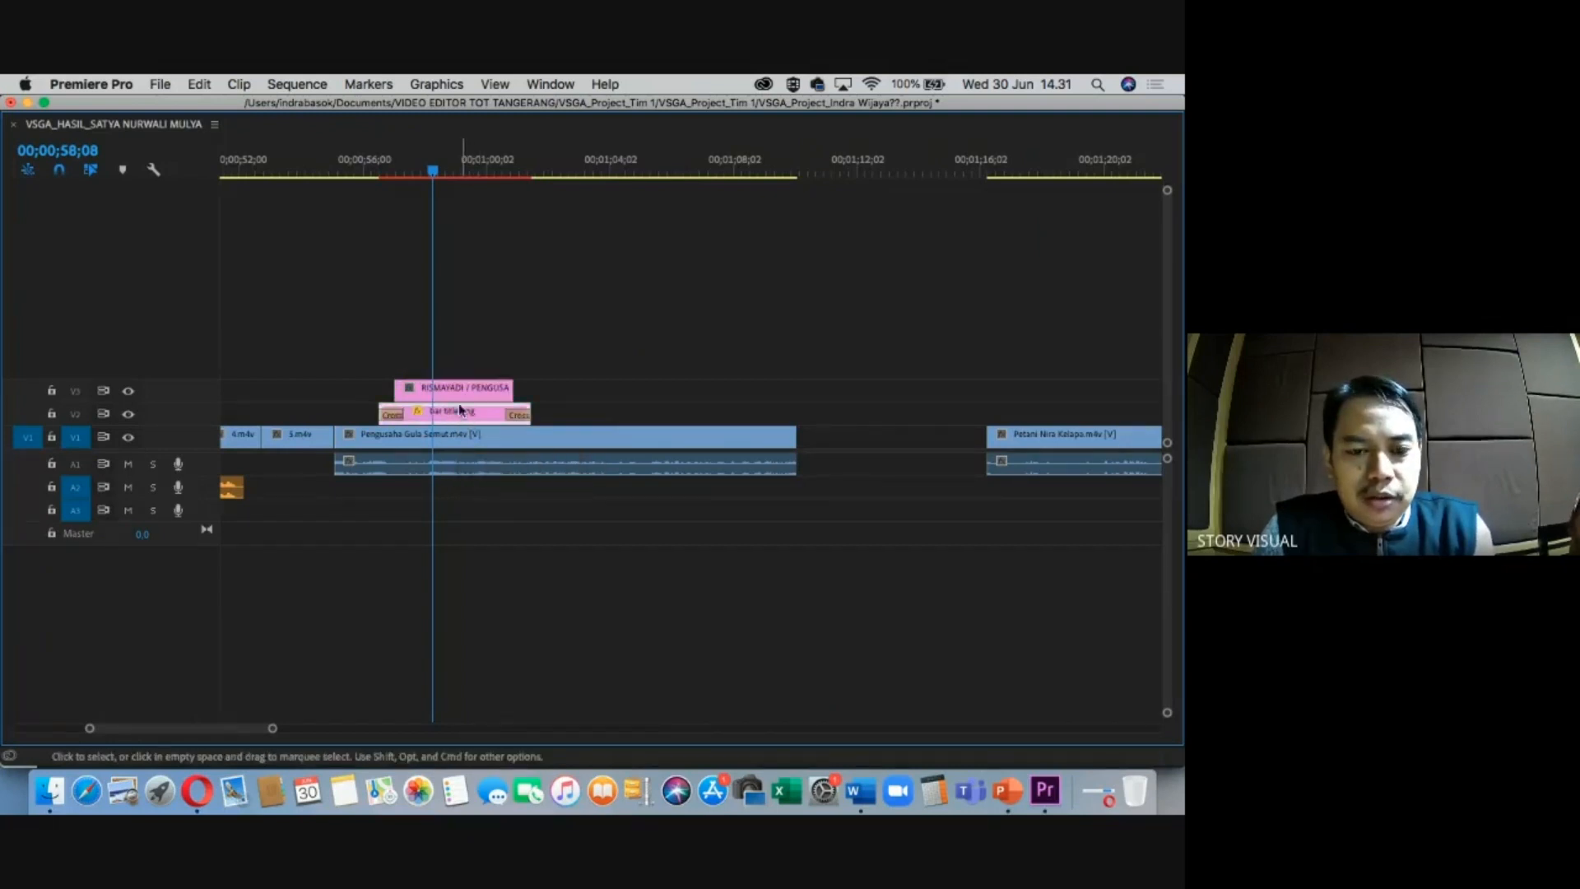
pyautogui.press('shift+super+z')
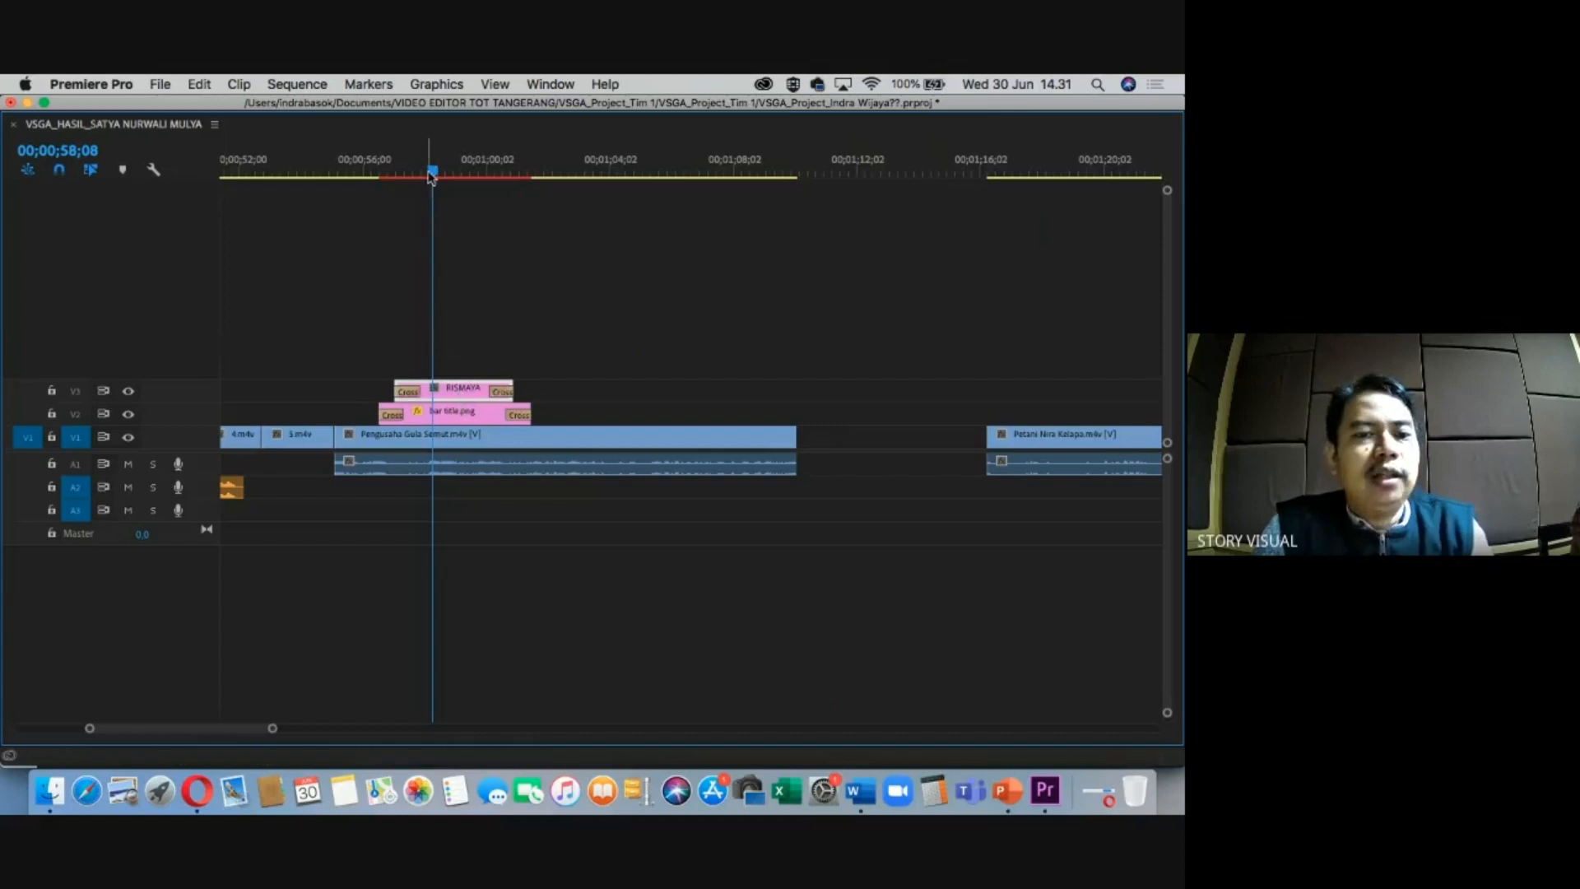
# Restore the full workspace and preview the interview with its name bar, zooming out.
pyautogui.moveTo(432, 177); pyautogui.dragTo(375, 188)
pyautogui.press('`')
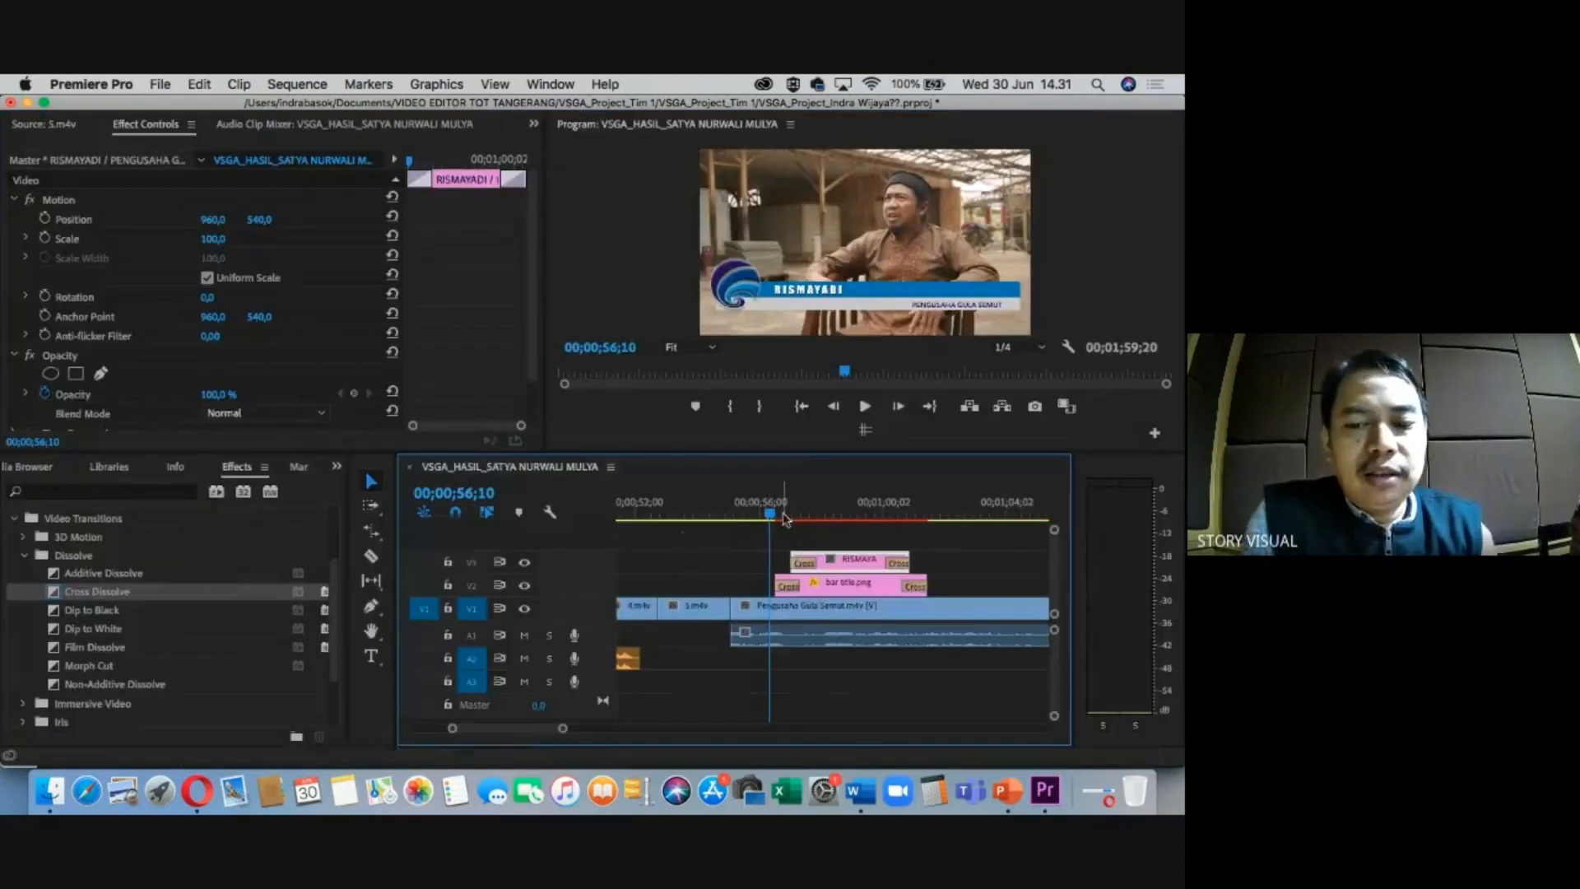
pyautogui.moveTo(780, 517); pyautogui.dragTo(817, 516)
pyautogui.press('-')
pyautogui.press('-')
pyautogui.press('-')
pyautogui.press('=')
pyautogui.press('=')
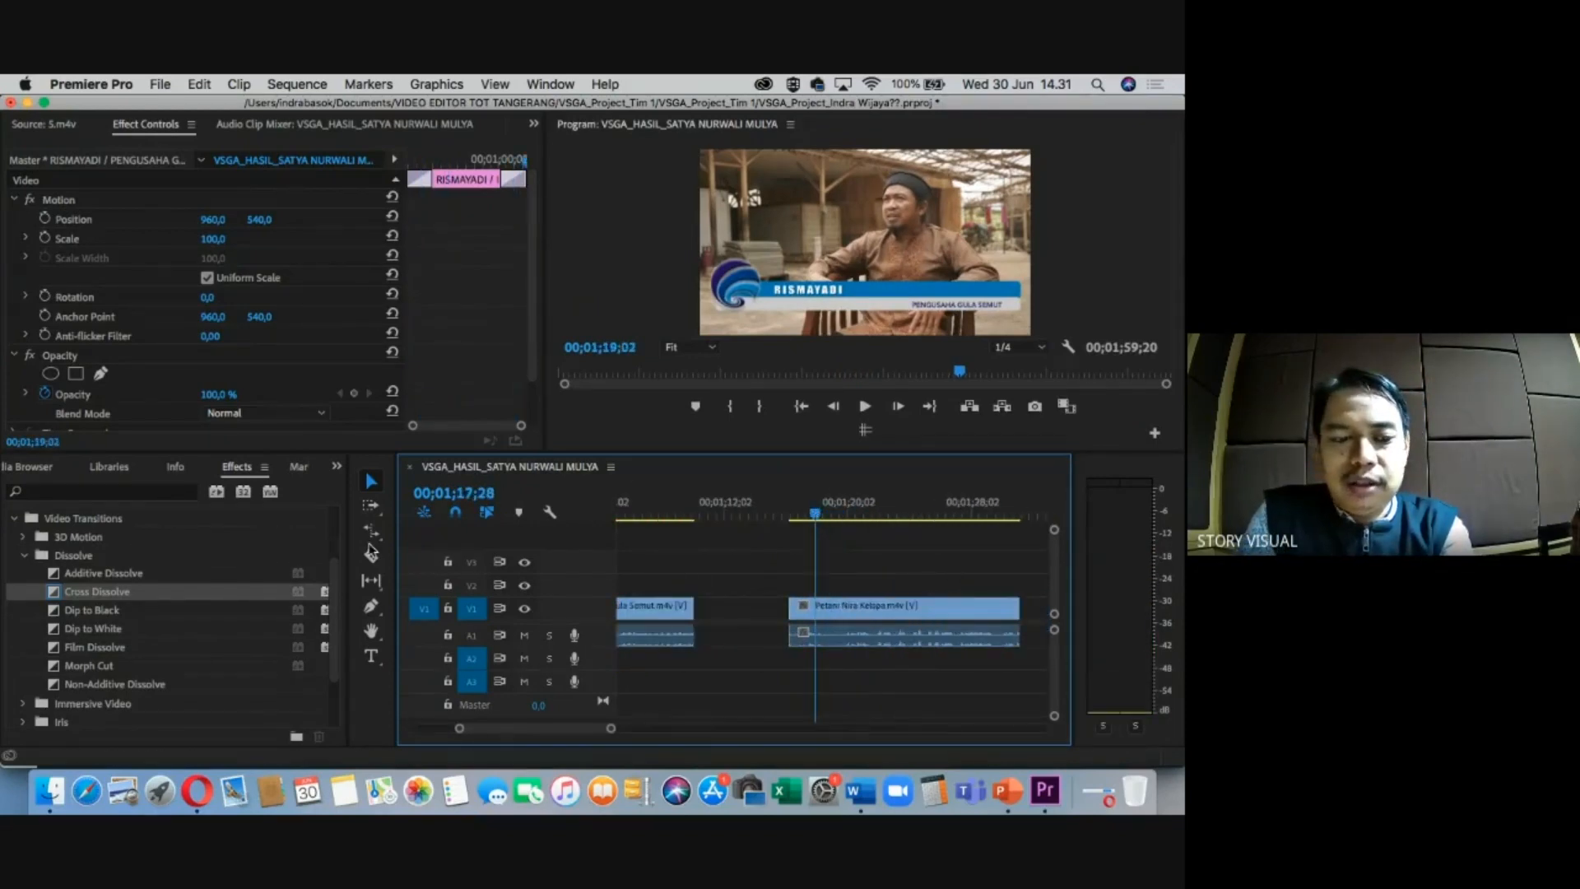
pyautogui.press('-')
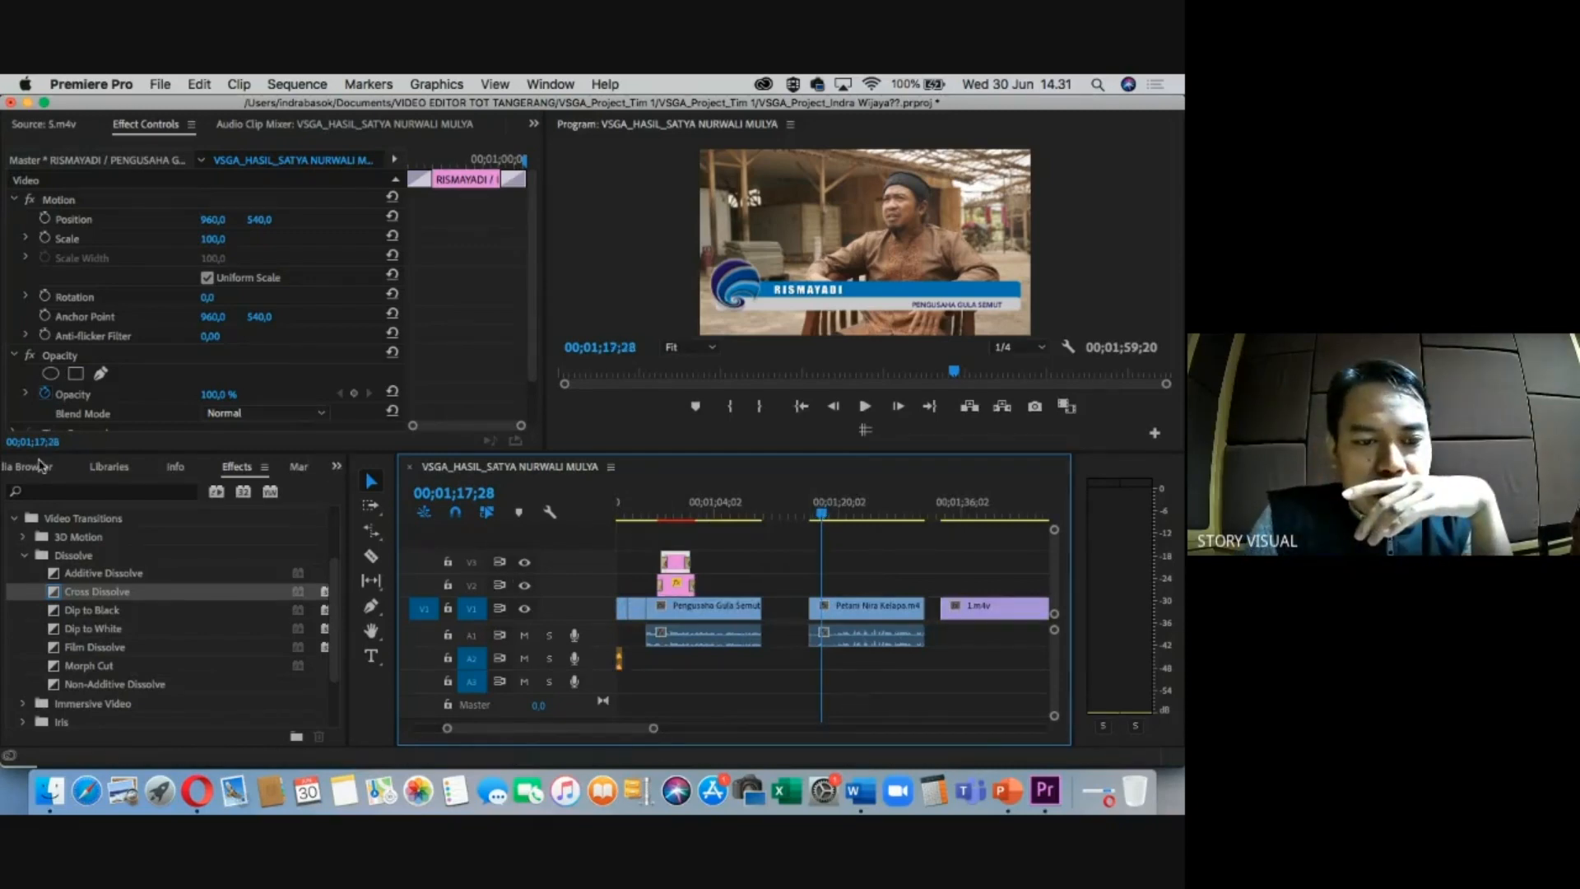
# Open the GRAFIS bin and look through the RISMAYADI and DADAN name titles.
pyautogui.click(337, 466)
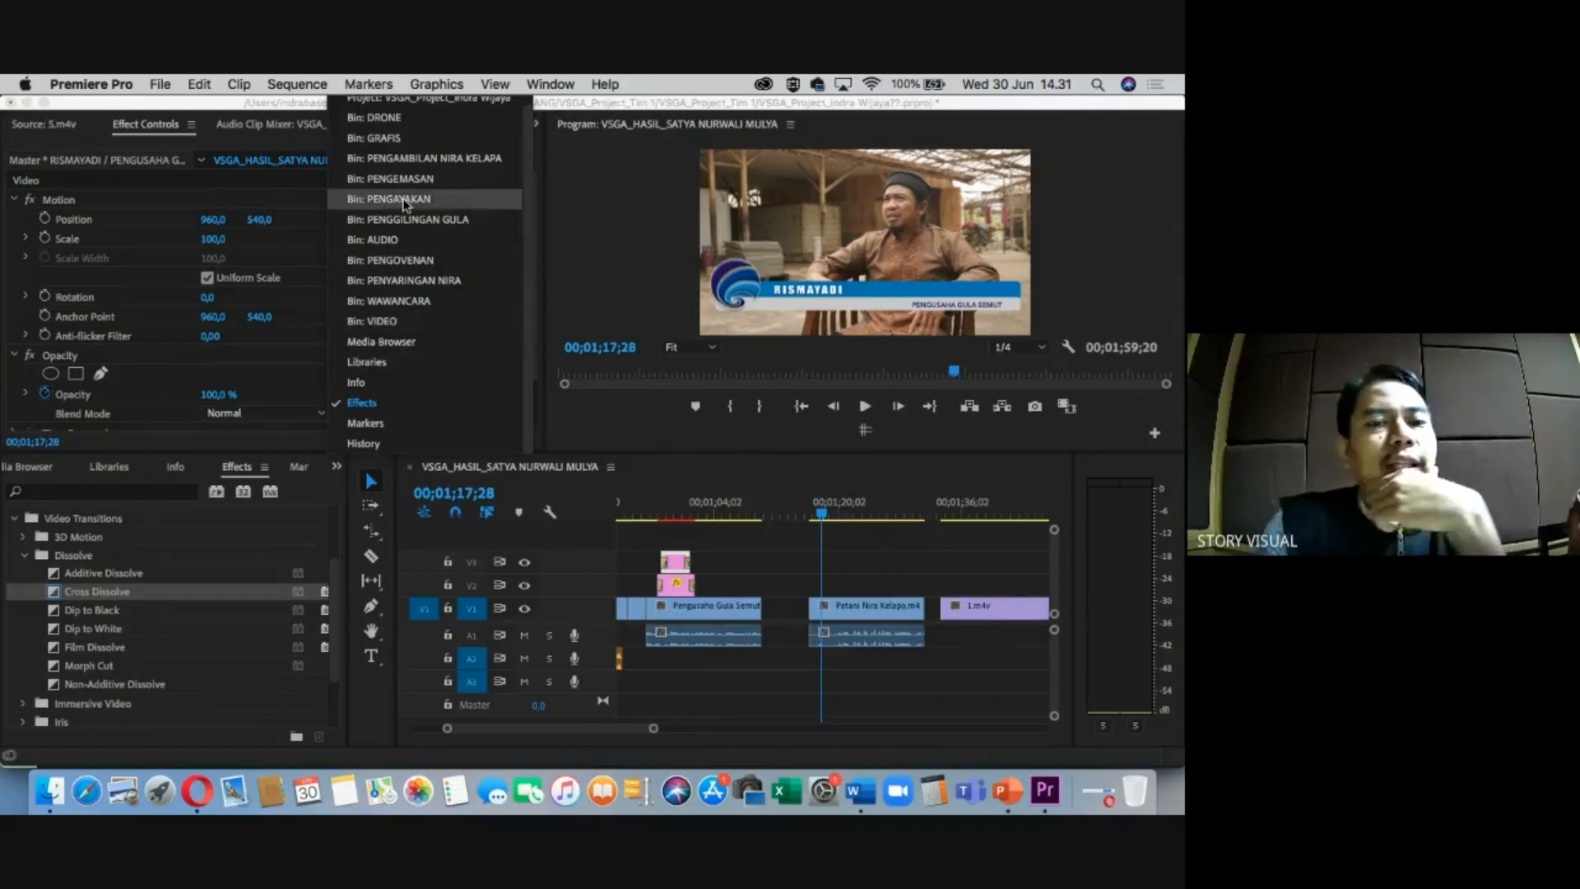
pyautogui.click(383, 138)
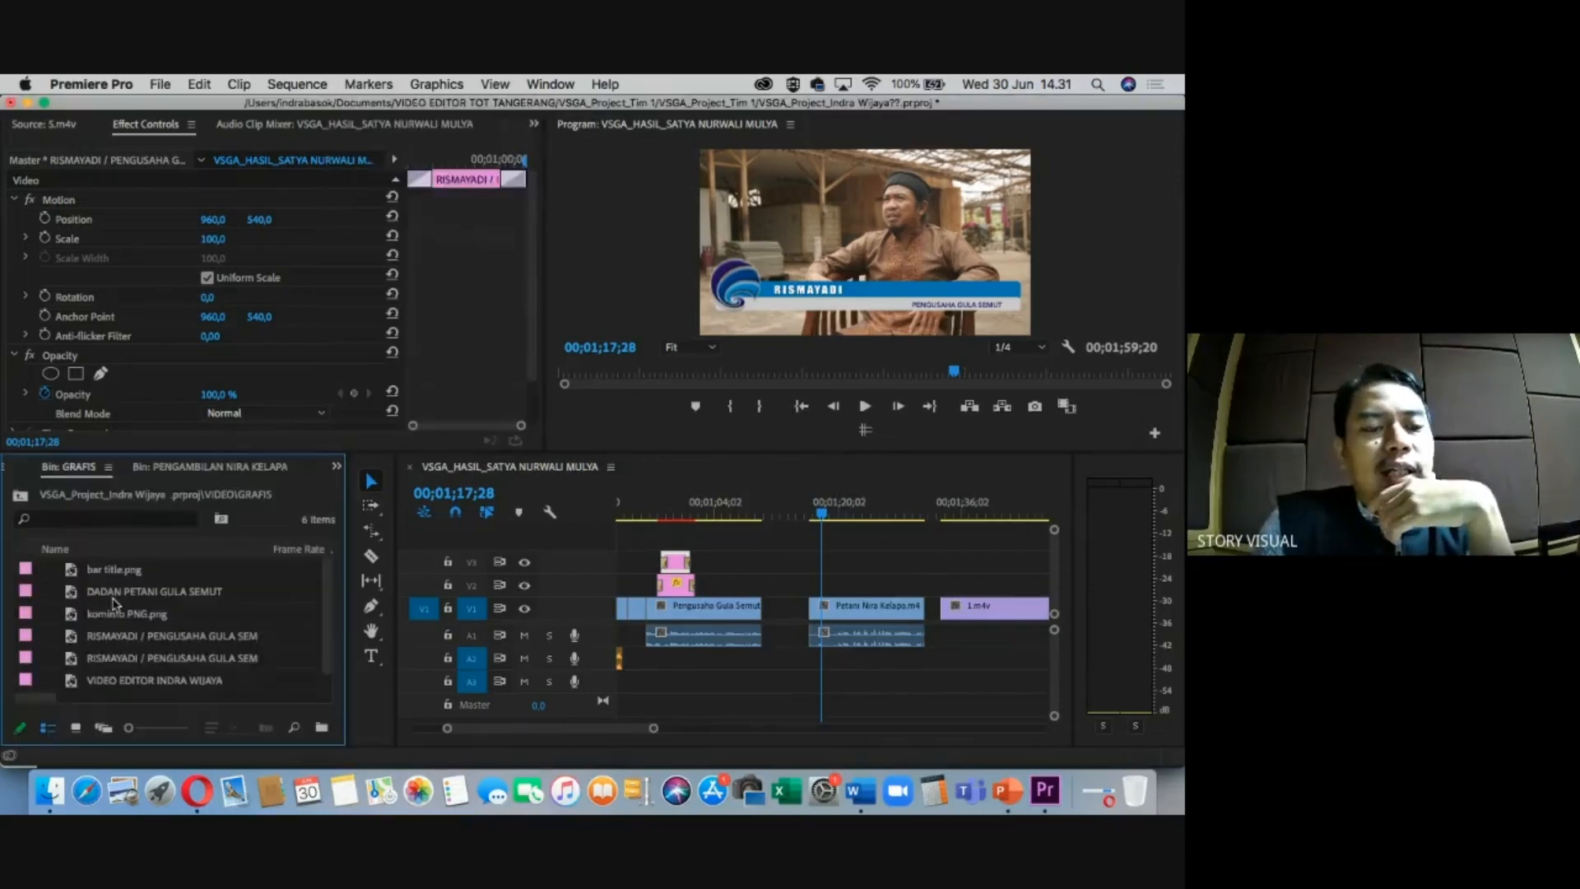
pyautogui.click(148, 640)
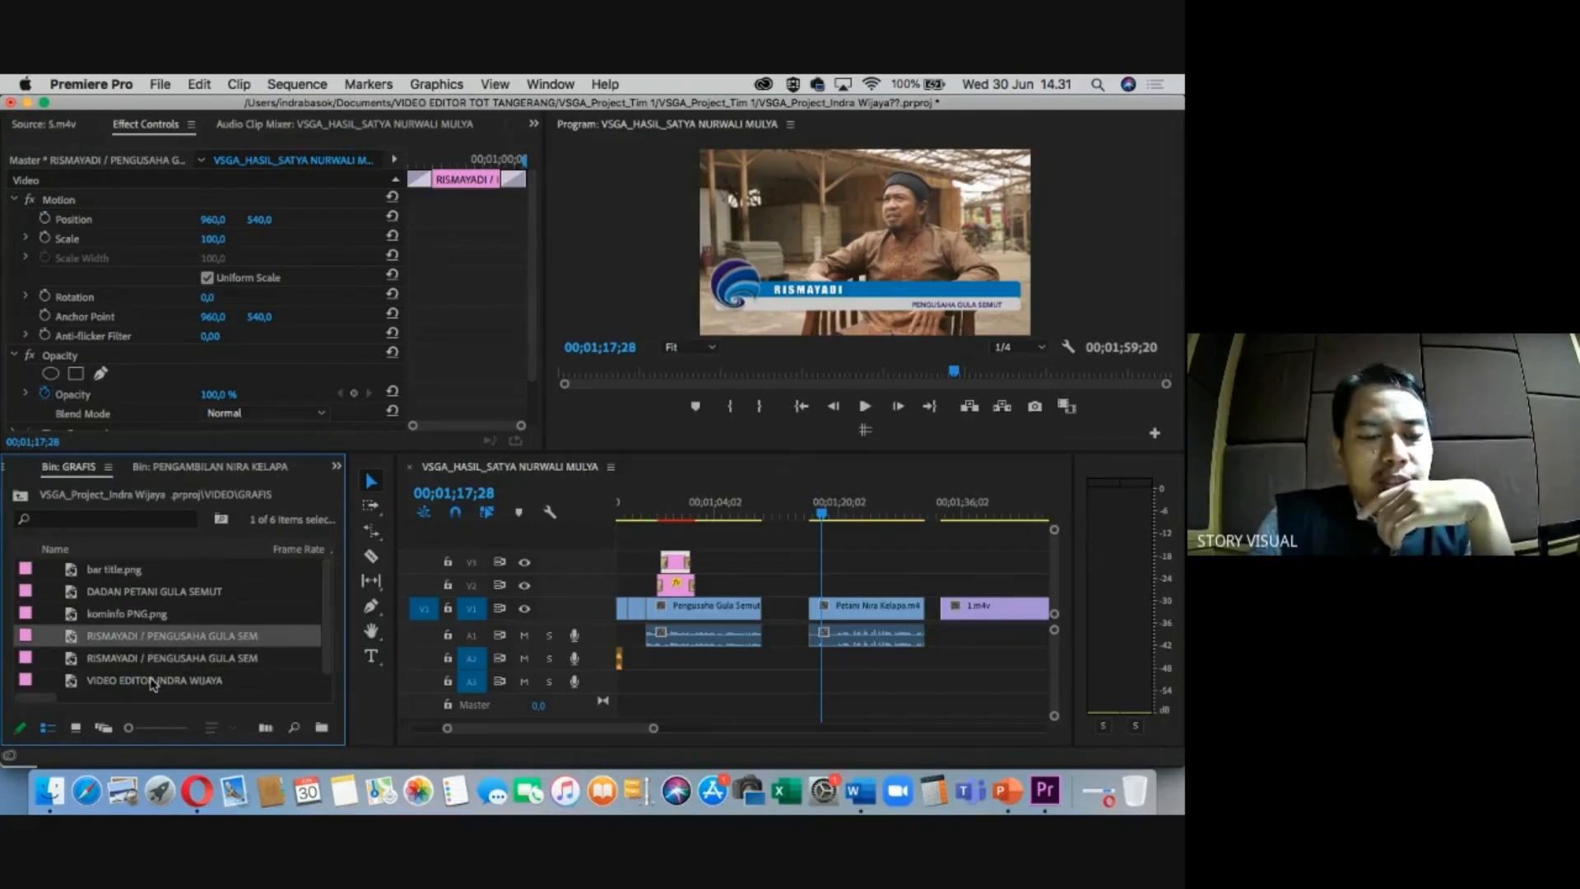
pyautogui.click(150, 594)
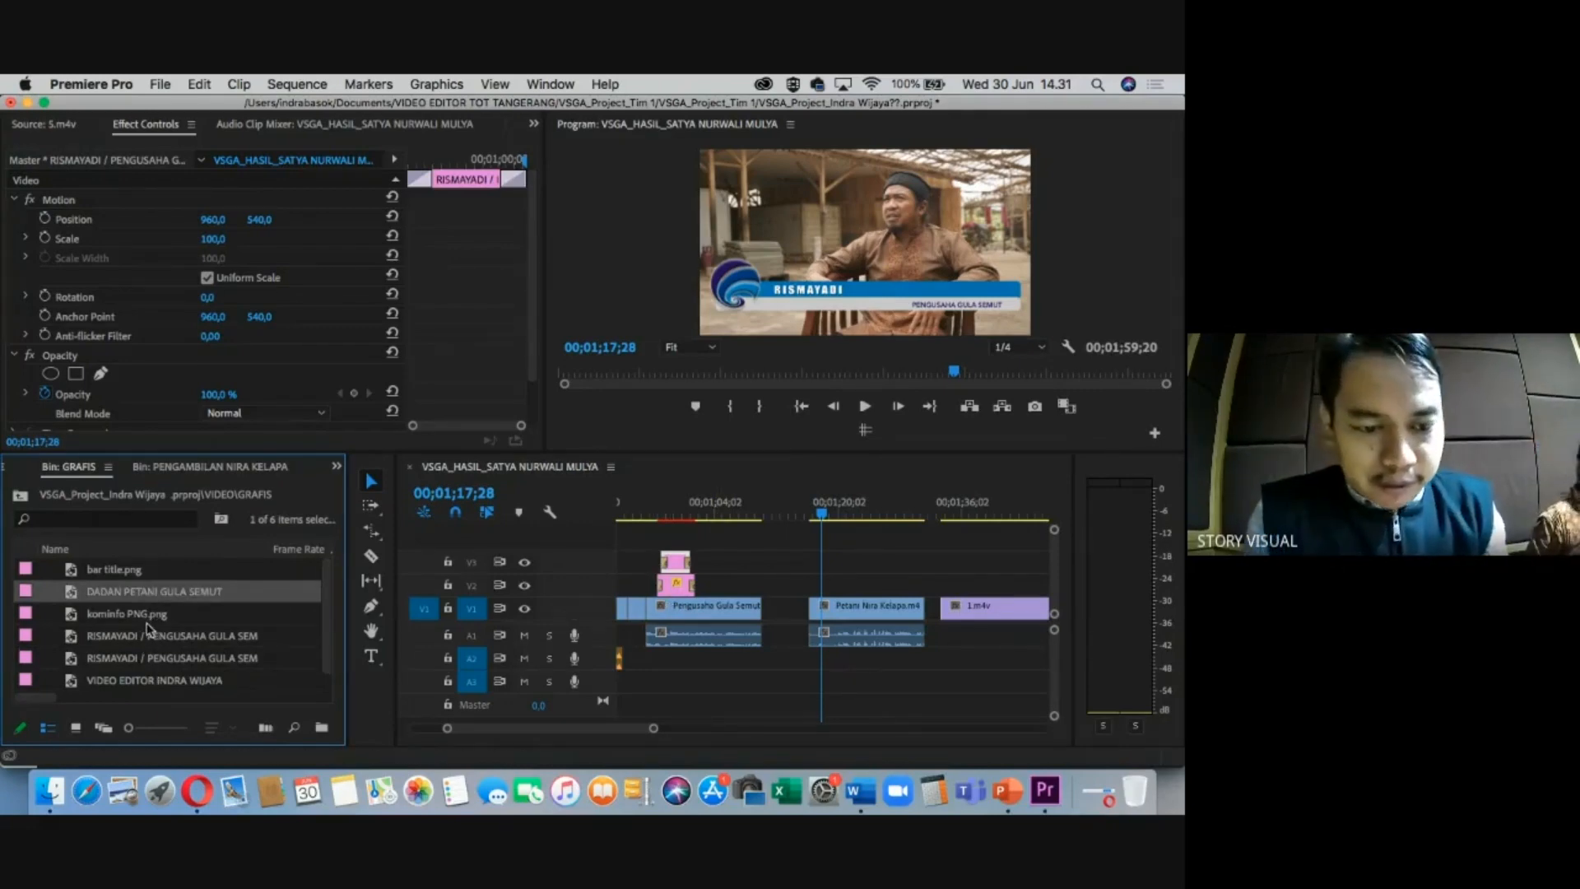
pyautogui.click(157, 637)
pyautogui.click(163, 659)
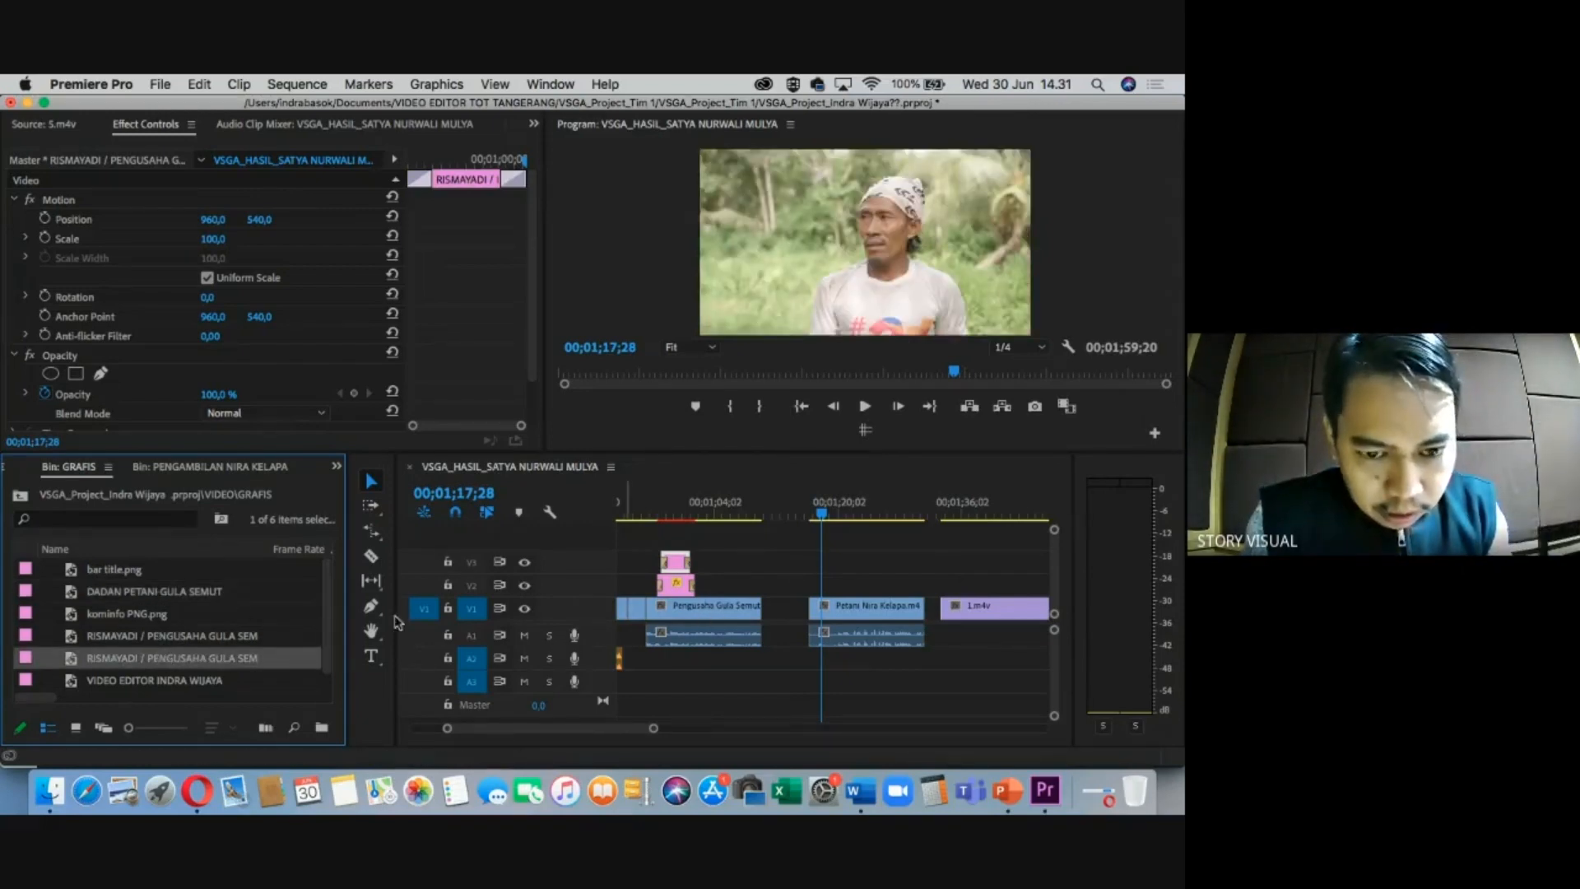
# Copy the bar title.png clip and paste it onto V2 over the Petani Nira Kelapa clip.
pyautogui.click(678, 590)
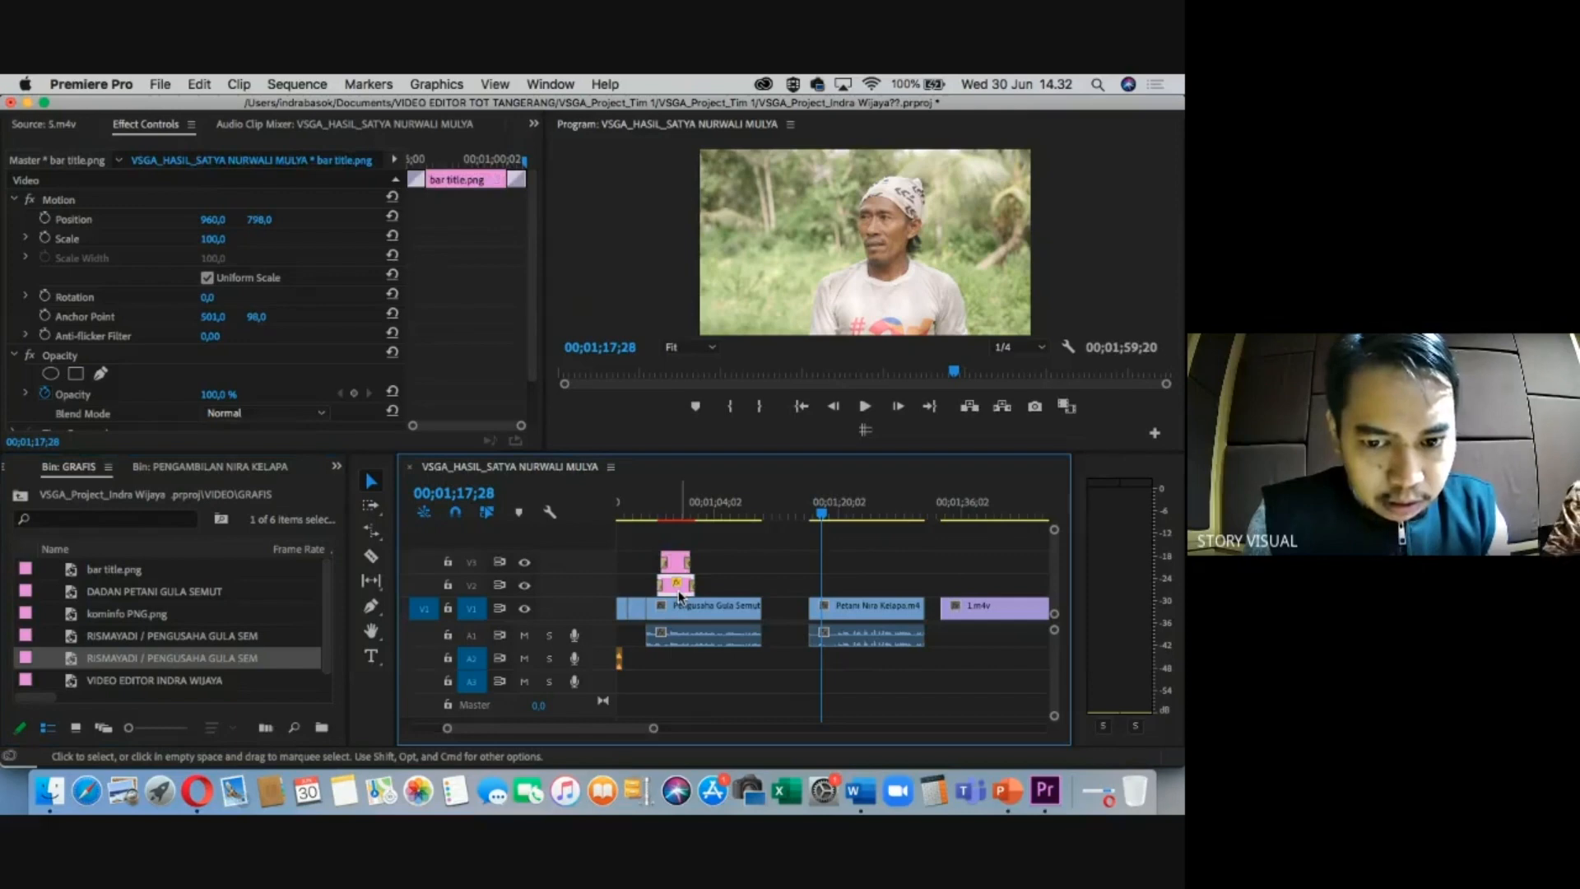
pyautogui.press('space')
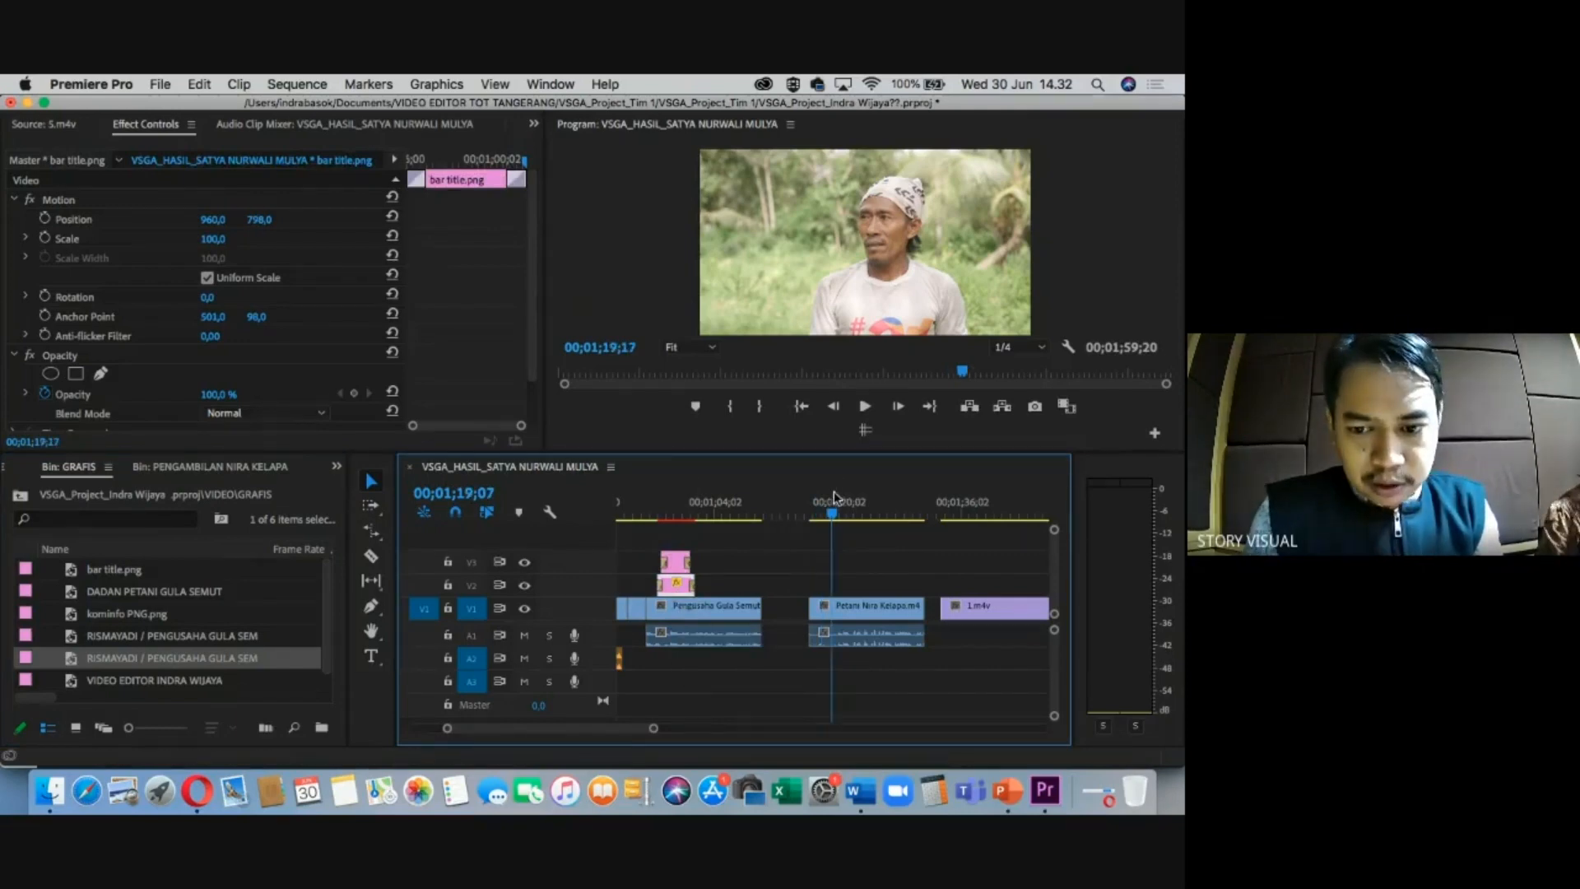
pyautogui.click(471, 586)
pyautogui.click(471, 608)
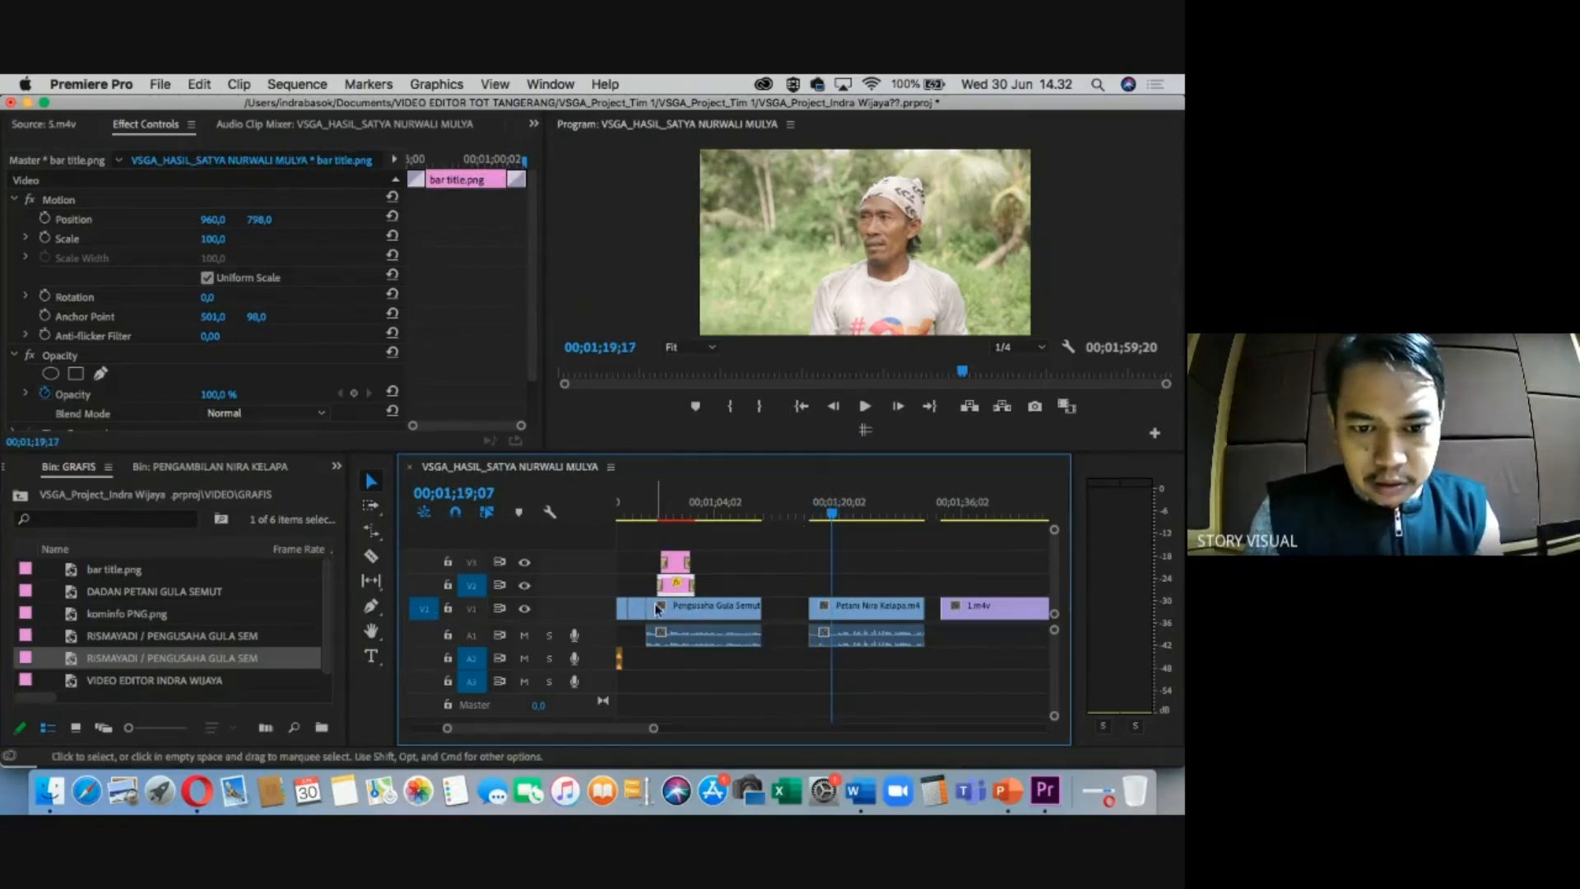
pyautogui.press('super+v')
# Place the DADAN PETANI GULA SEMUT title on V3 above the new bar title.
pyautogui.click(847, 512)
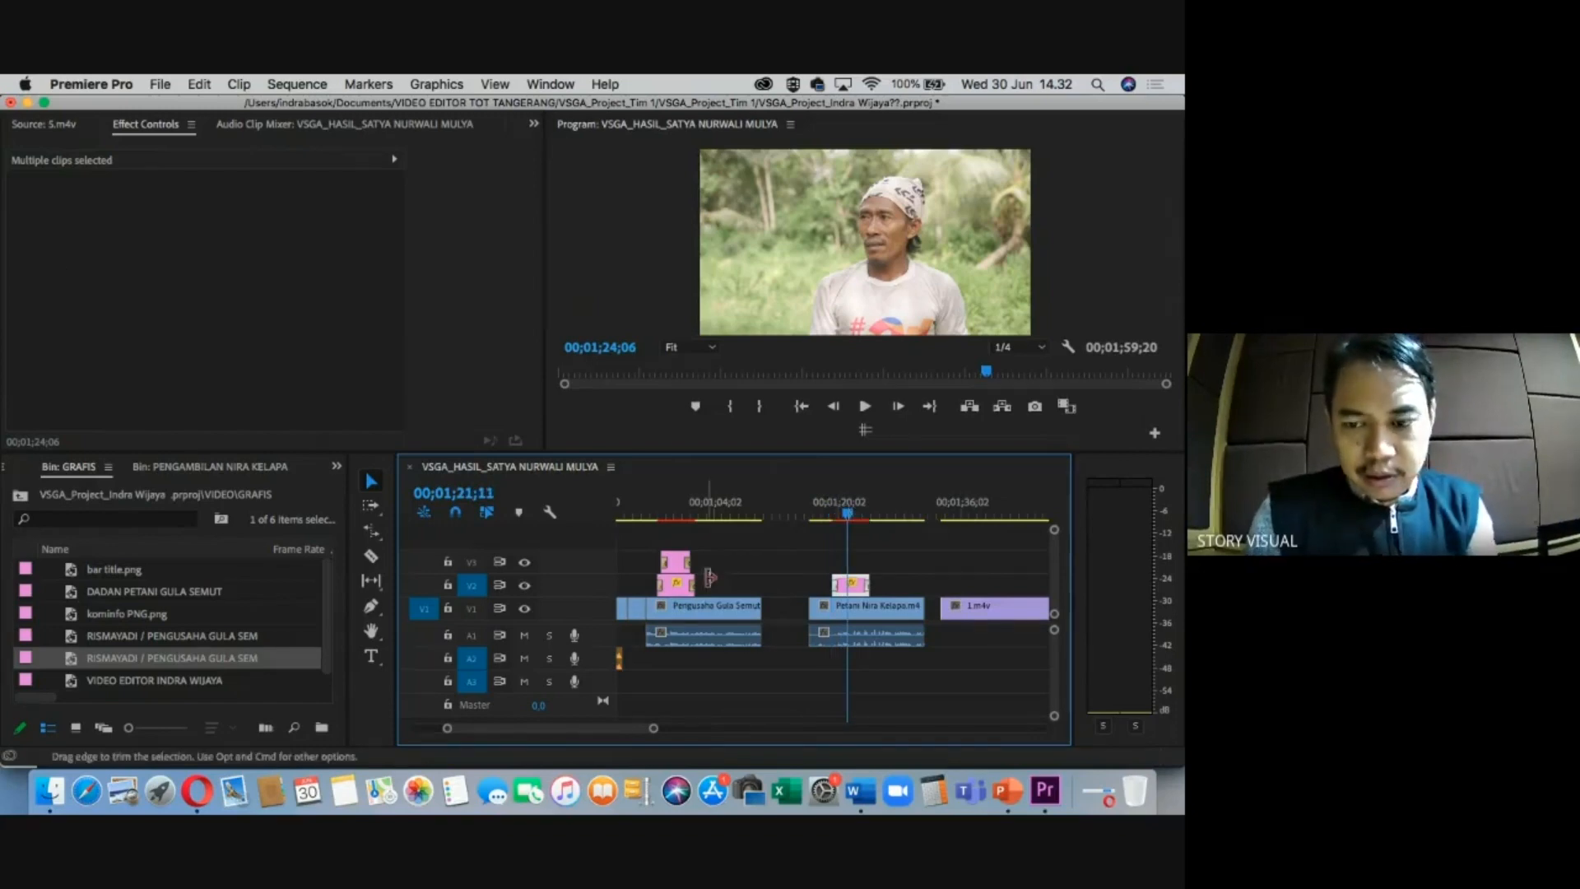
pyautogui.press('=')
pyautogui.press('=')
pyautogui.press('-')
pyautogui.moveTo(817, 510); pyautogui.dragTo(824, 511)
pyautogui.press('-')
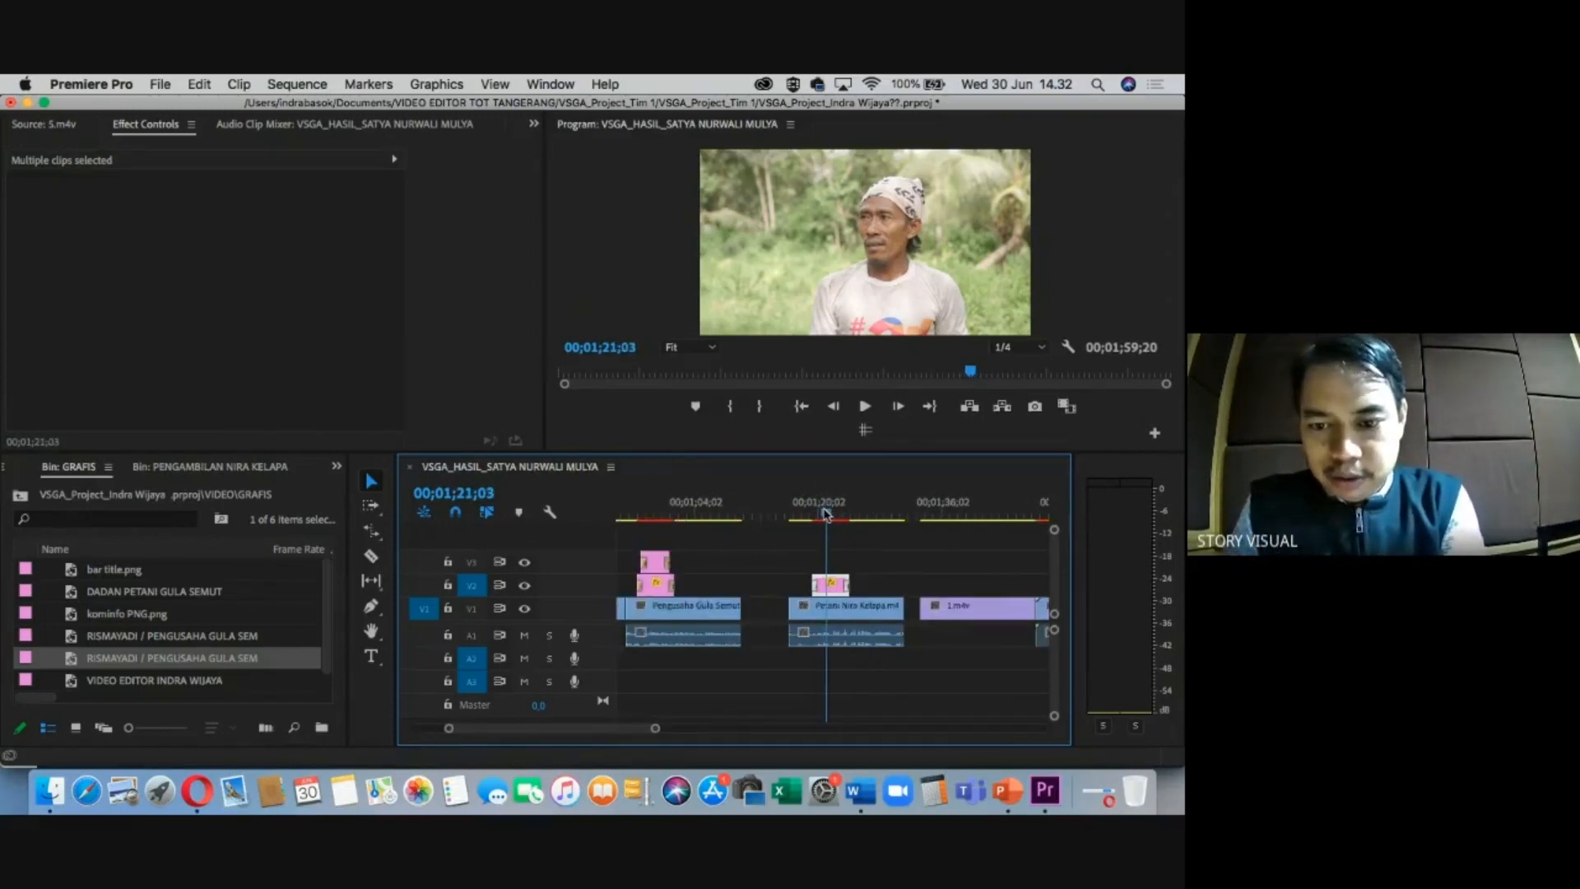
pyautogui.click(824, 511)
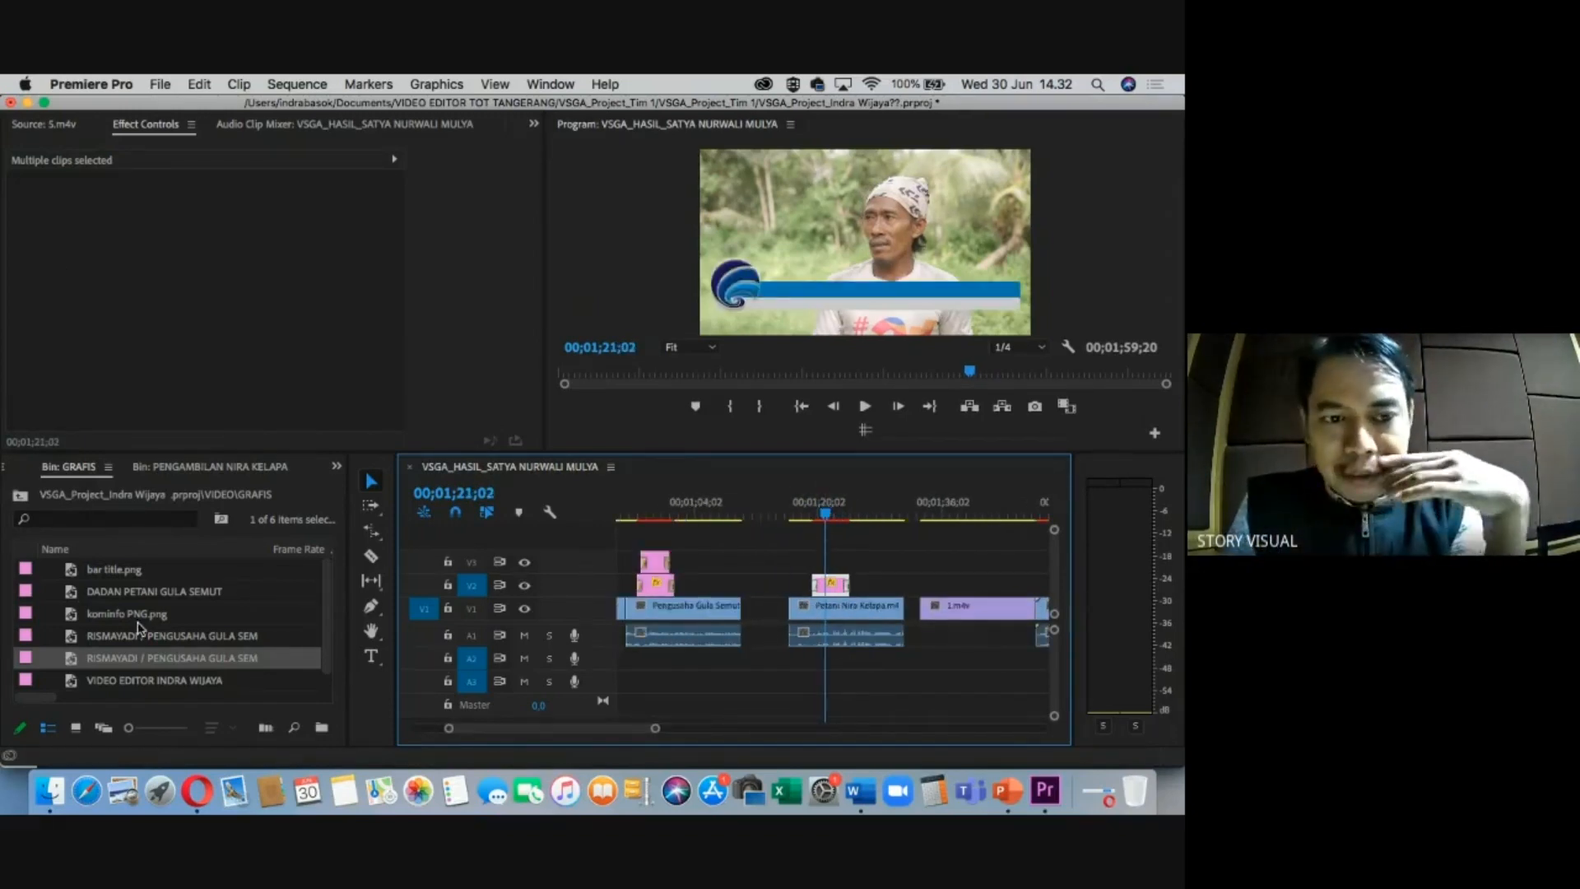
pyautogui.click(130, 594)
pyautogui.moveTo(243, 605); pyautogui.dragTo(830, 563)
# Split the DADAN title at 00;01;22;01 and delete its extra tail piece.
pyautogui.click(834, 510)
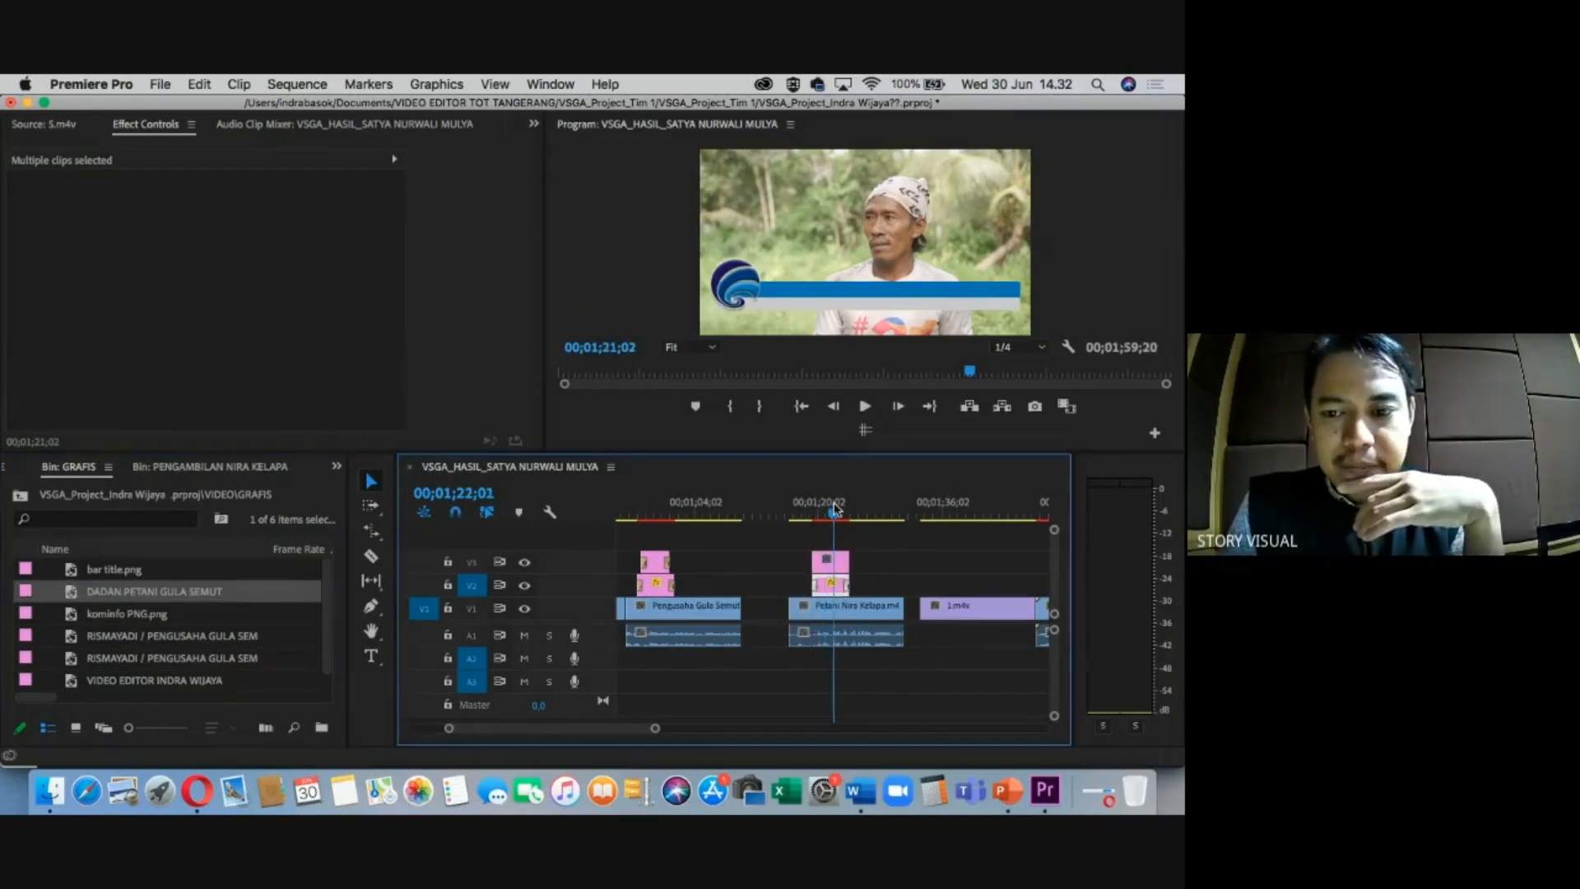
pyautogui.press('=')
pyautogui.press('=')
pyautogui.moveTo(825, 509); pyautogui.dragTo(814, 510)
pyautogui.press('c')
pyautogui.click(768, 560)
pyautogui.press('v')
pyautogui.click(883, 563)
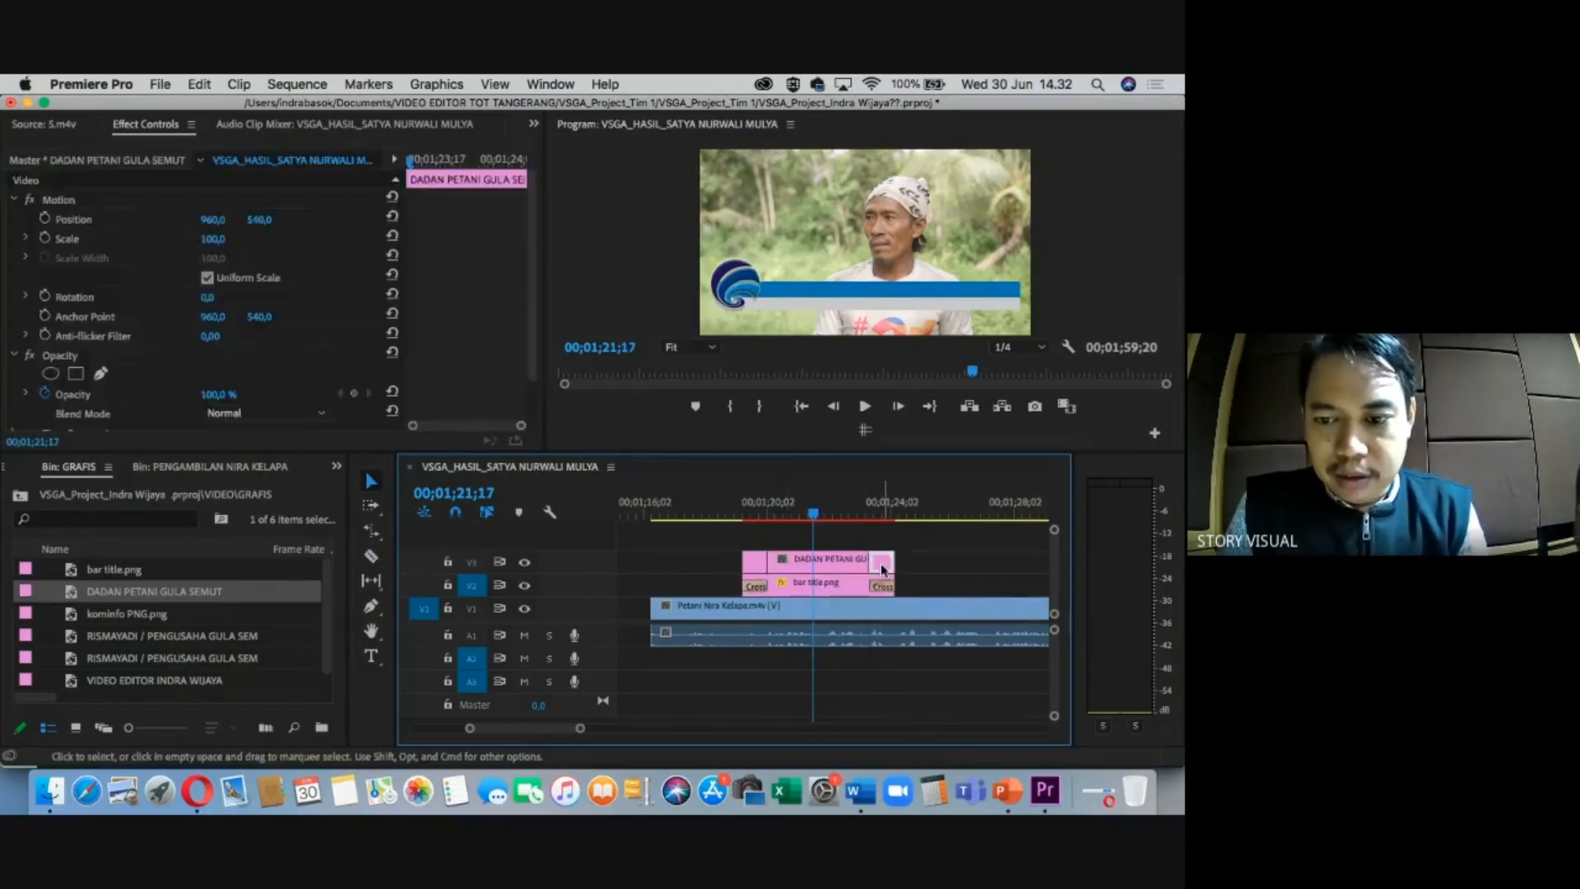
pyautogui.press('Delete')
pyautogui.press('Delete')
# Trim the DADAN title's start and add default cross dissolves with Cmd+D.
pyautogui.moveTo(813, 512); pyautogui.dragTo(809, 515)
pyautogui.click(792, 566)
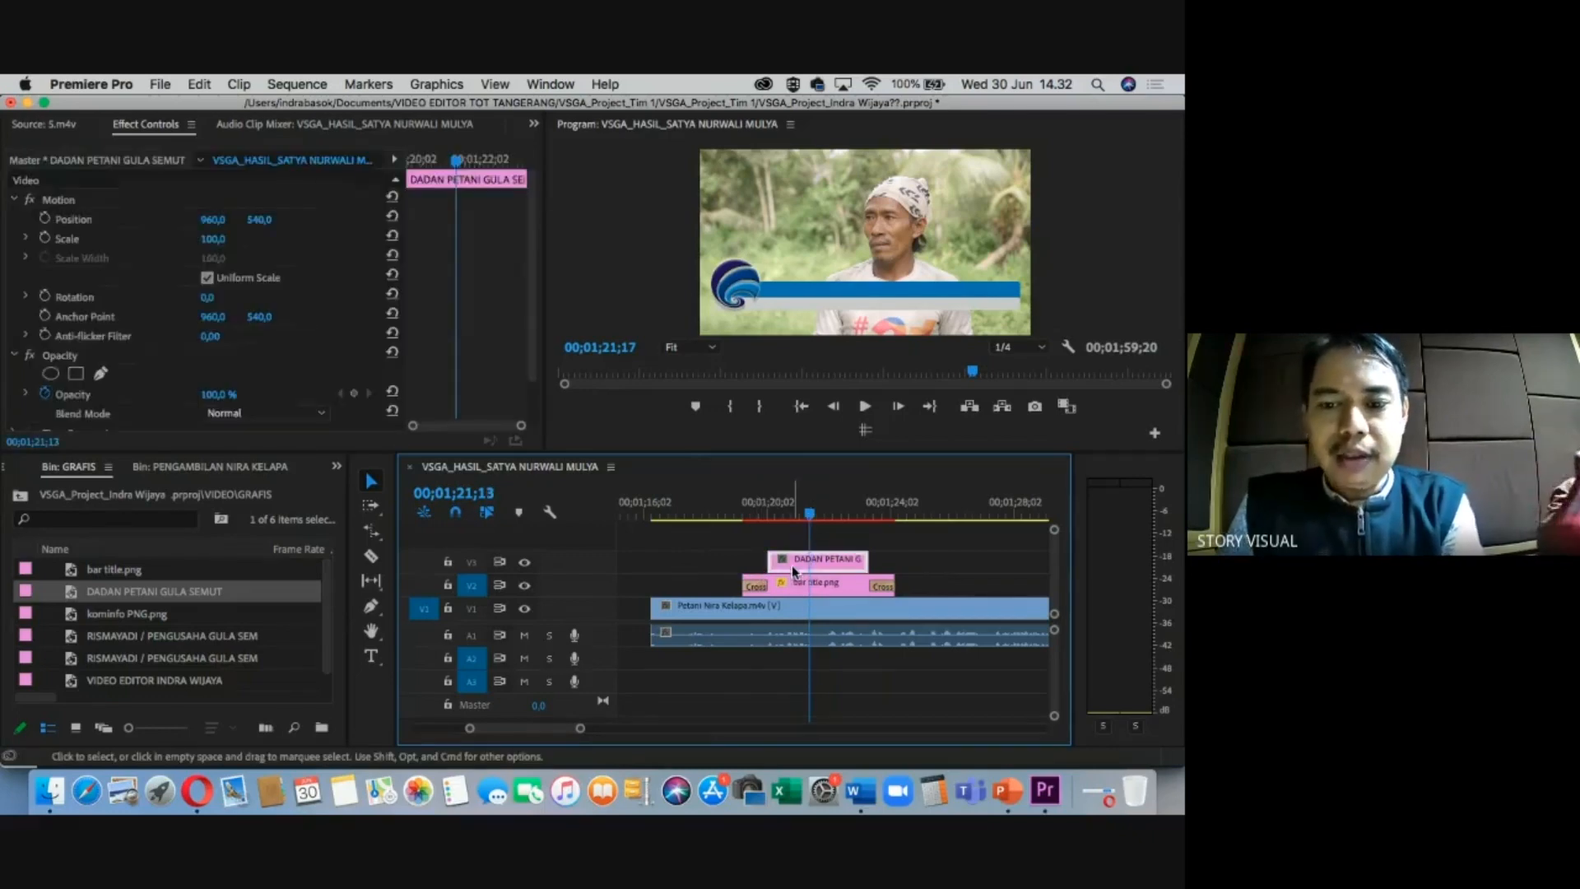
pyautogui.moveTo(793, 570); pyautogui.dragTo(790, 567)
pyautogui.press('super+d')
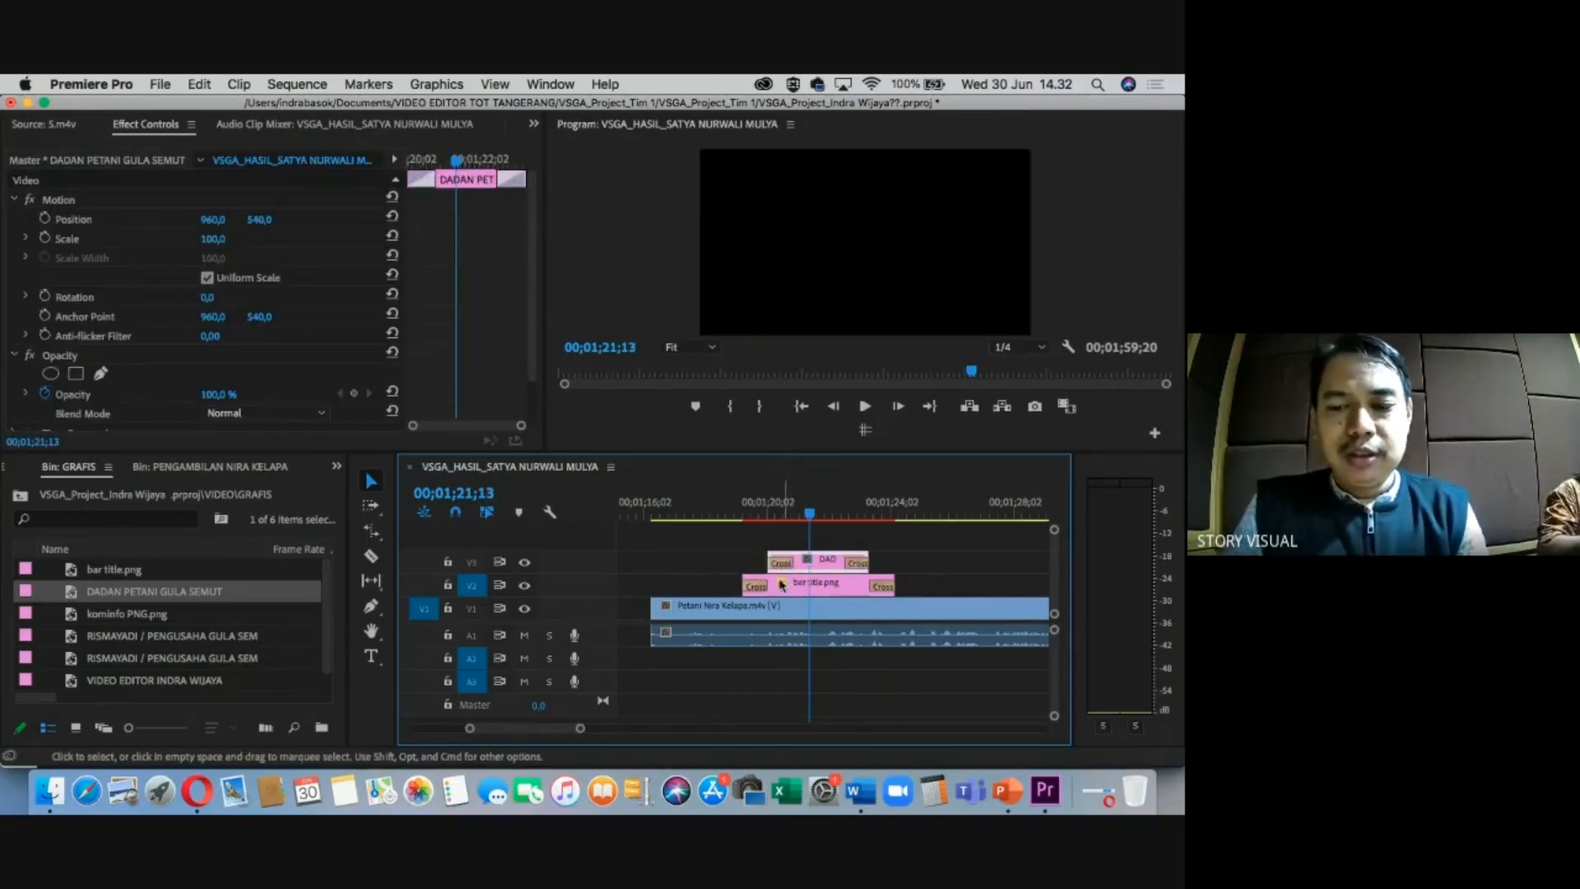
# Scrub through the sequence to preview the bar and name titles.
pyautogui.moveTo(777, 512); pyautogui.dragTo(734, 514)
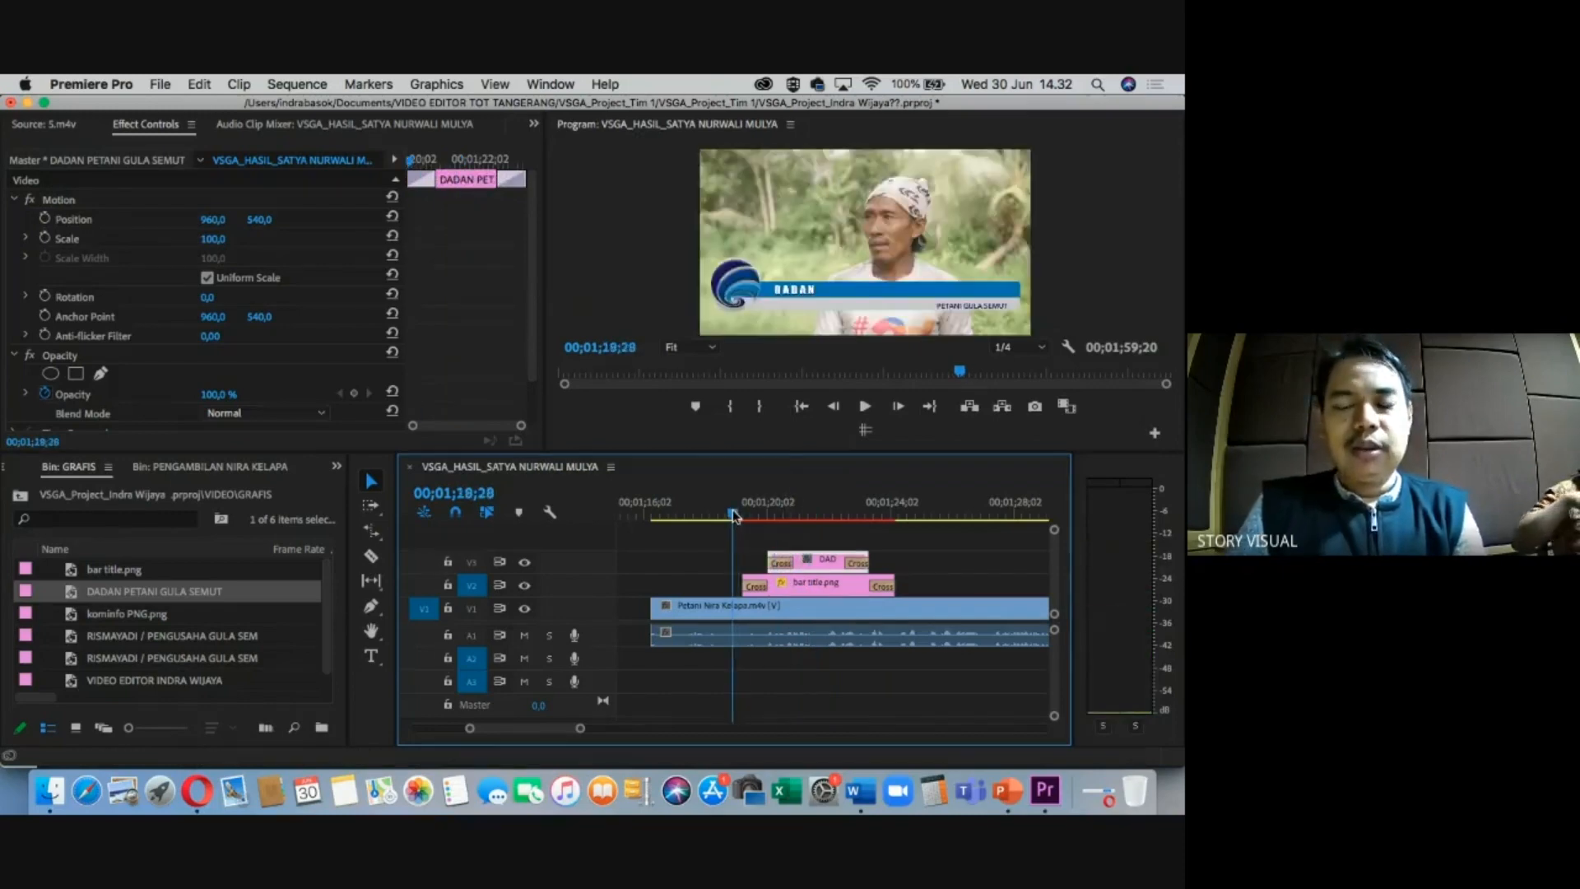
pyautogui.click(793, 504)
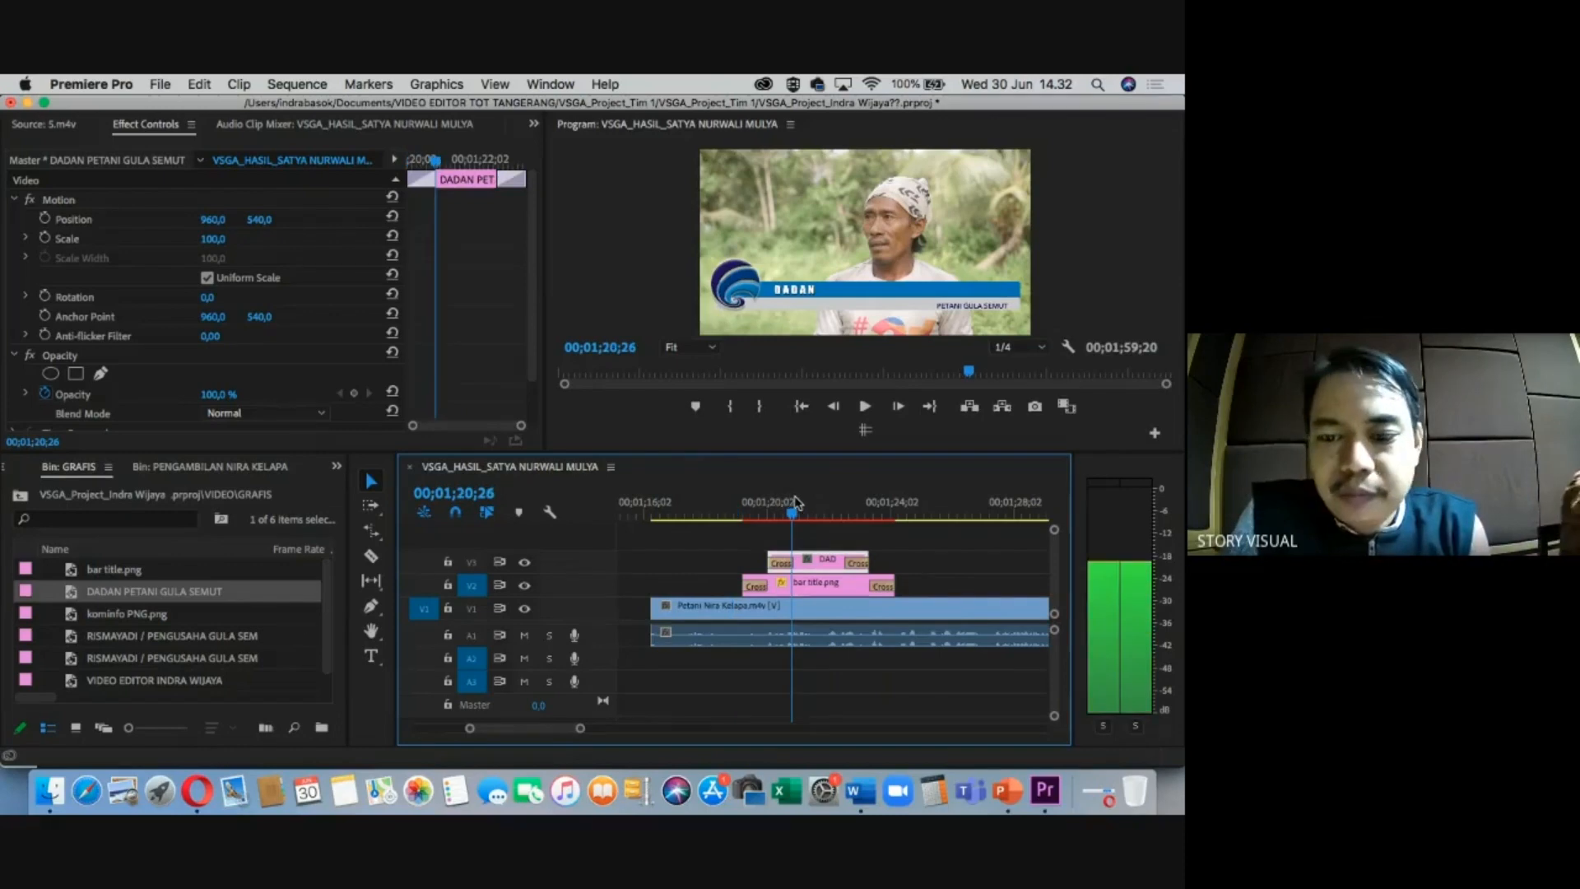
pyautogui.press('-')
pyautogui.press('-')
pyautogui.moveTo(793, 502); pyautogui.dragTo(896, 514)
# Move 1.m4v and its neighbouring clip about 3 seconds later.
pyautogui.press('=')
pyautogui.press('-')
pyautogui.moveTo(999, 585); pyautogui.dragTo(948, 613)
pyautogui.moveTo(894, 512); pyautogui.dragTo(824, 512)
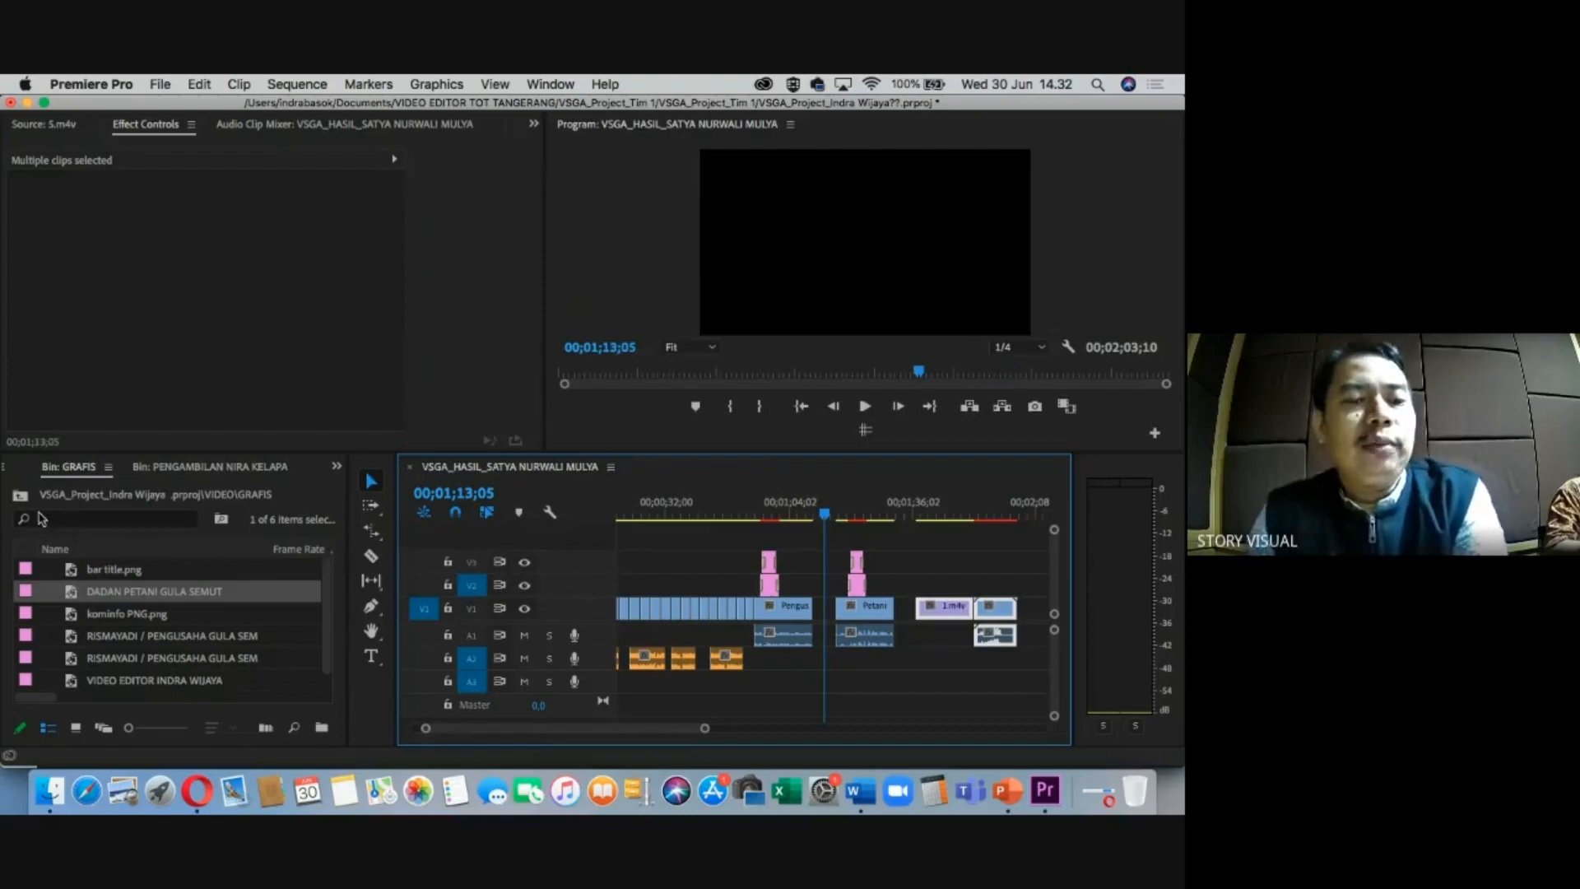
# Switch the Project panel to the VIDEO bin and show its footage folders.
pyautogui.click(20, 494)
pyautogui.click(90, 535)
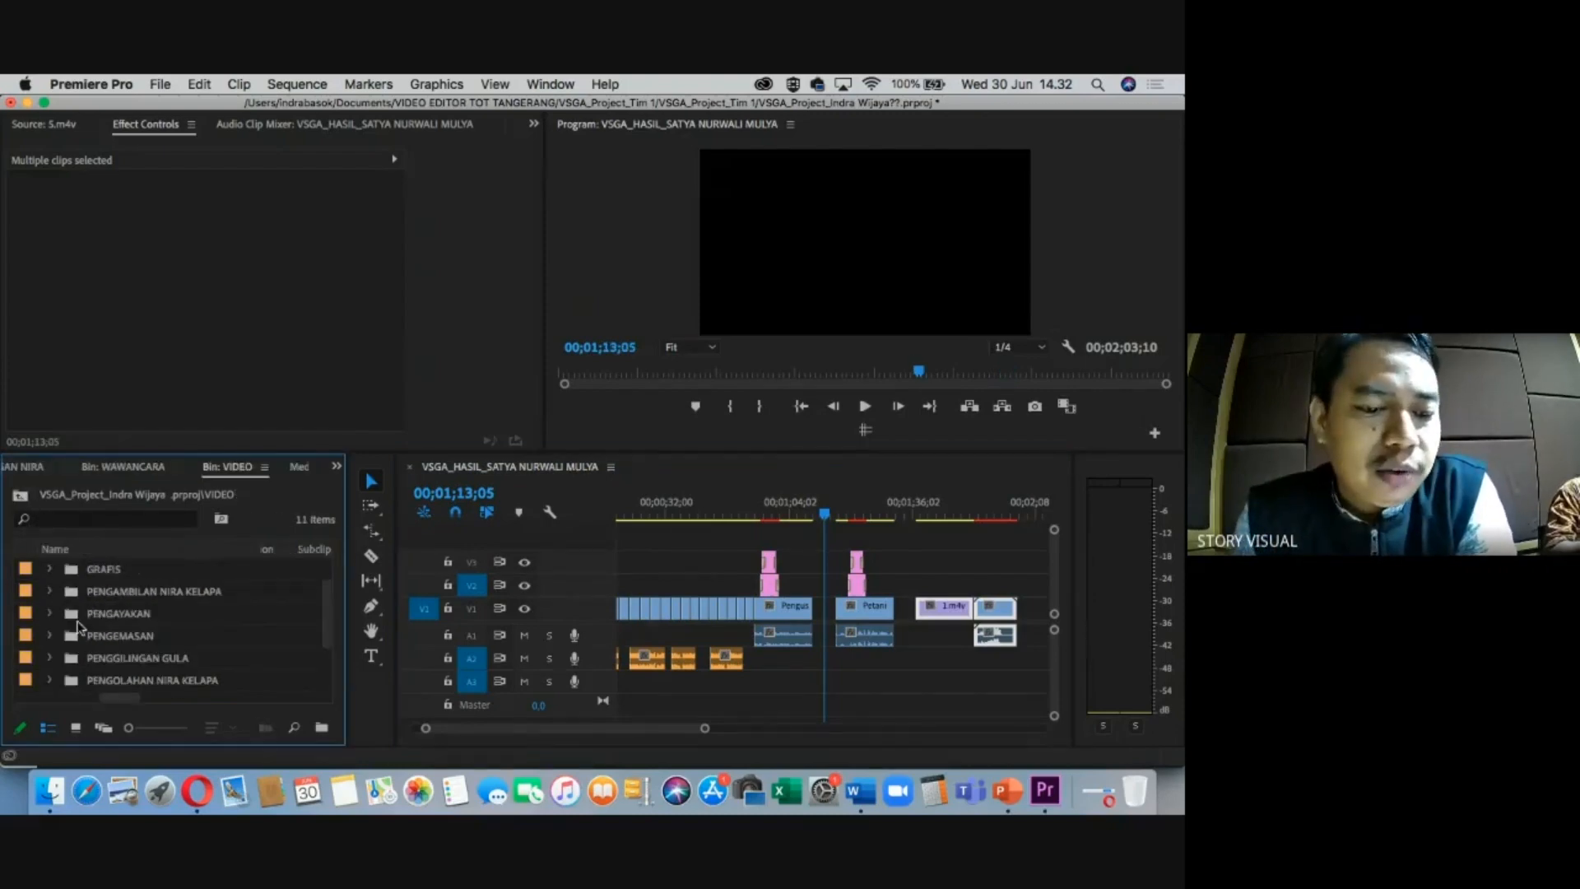
pyautogui.scroll(-2, 123, 650)
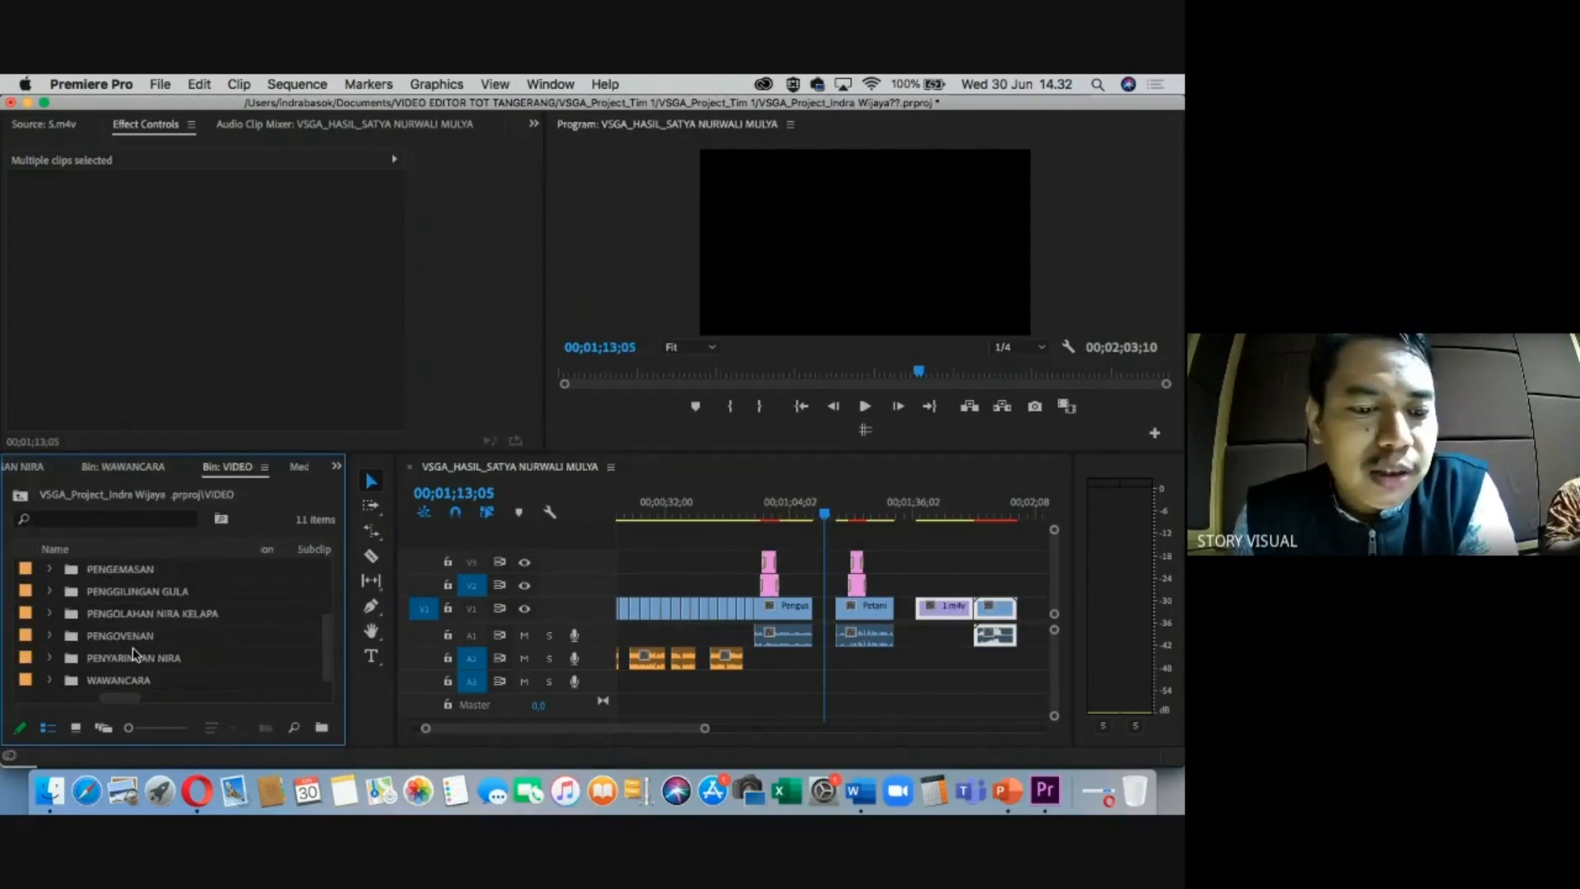
pyautogui.click(153, 619)
# Park the playhead at 00;01;12;03 and select the PENGAMBILAN NIRA KELAPA folder.
pyautogui.click(824, 516)
pyautogui.moveTo(824, 516); pyautogui.dragTo(822, 516)
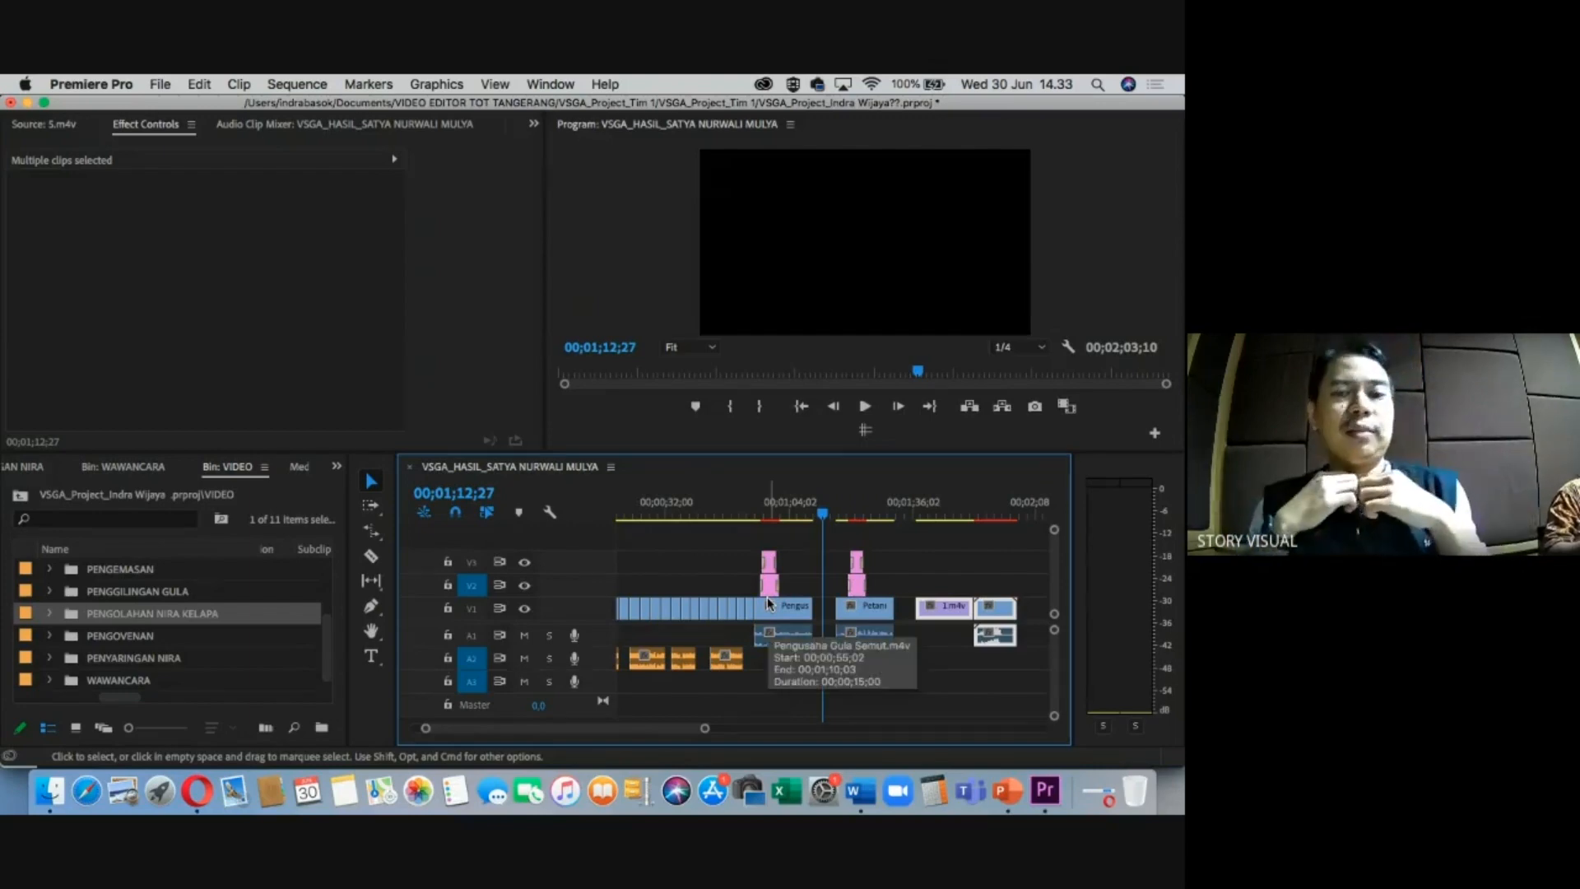
pyautogui.press('=')
pyautogui.press('=')
pyautogui.moveTo(830, 511); pyautogui.dragTo(818, 510)
pyautogui.press('-')
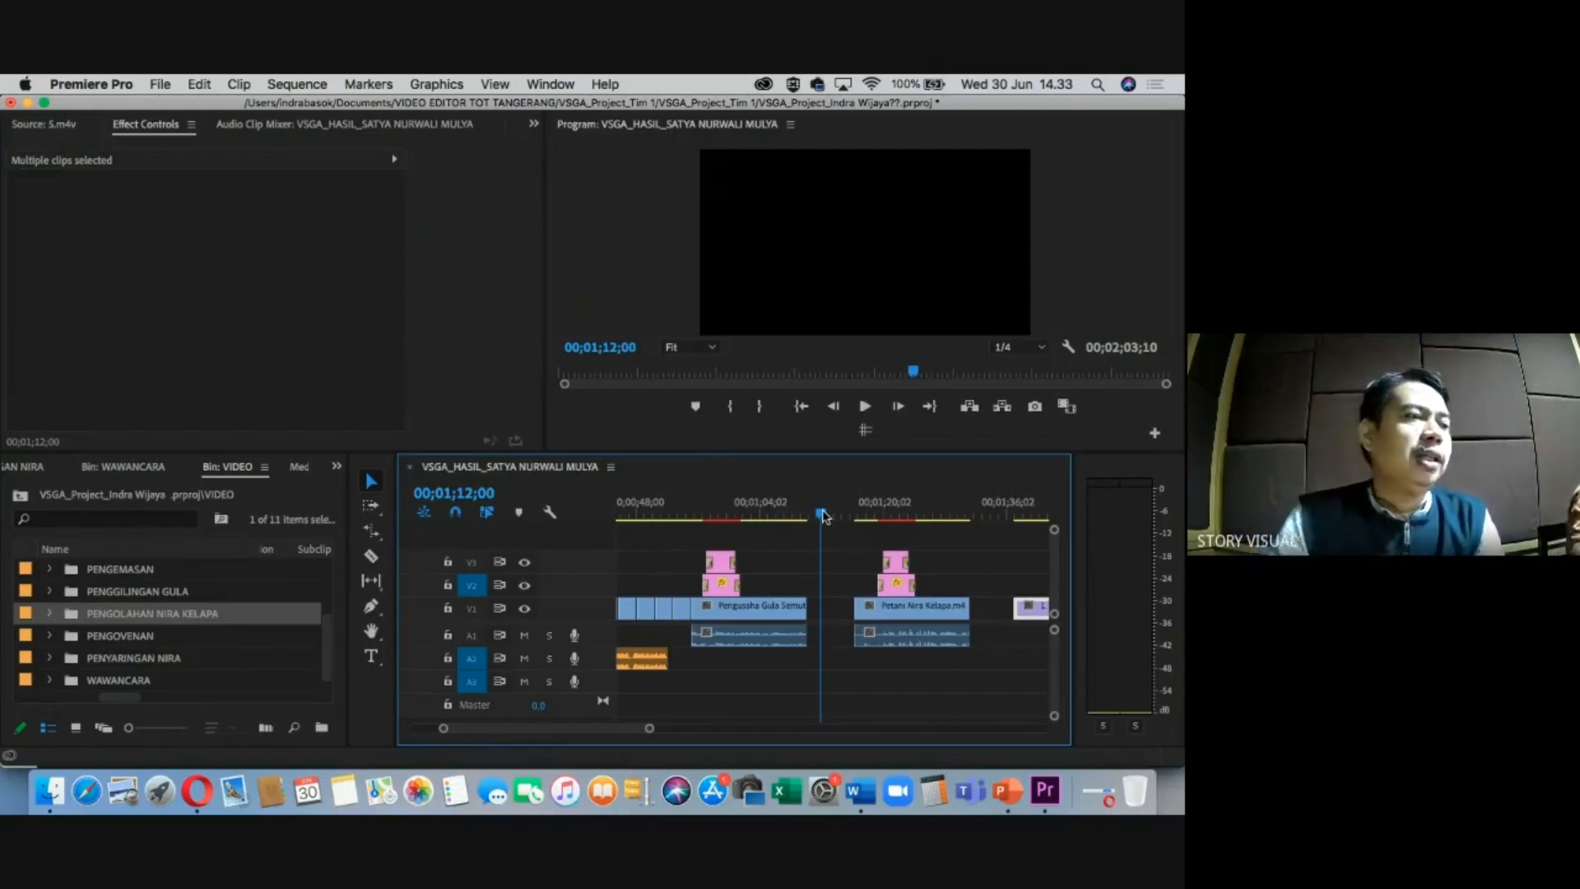
pyautogui.moveTo(823, 516); pyautogui.dragTo(816, 516)
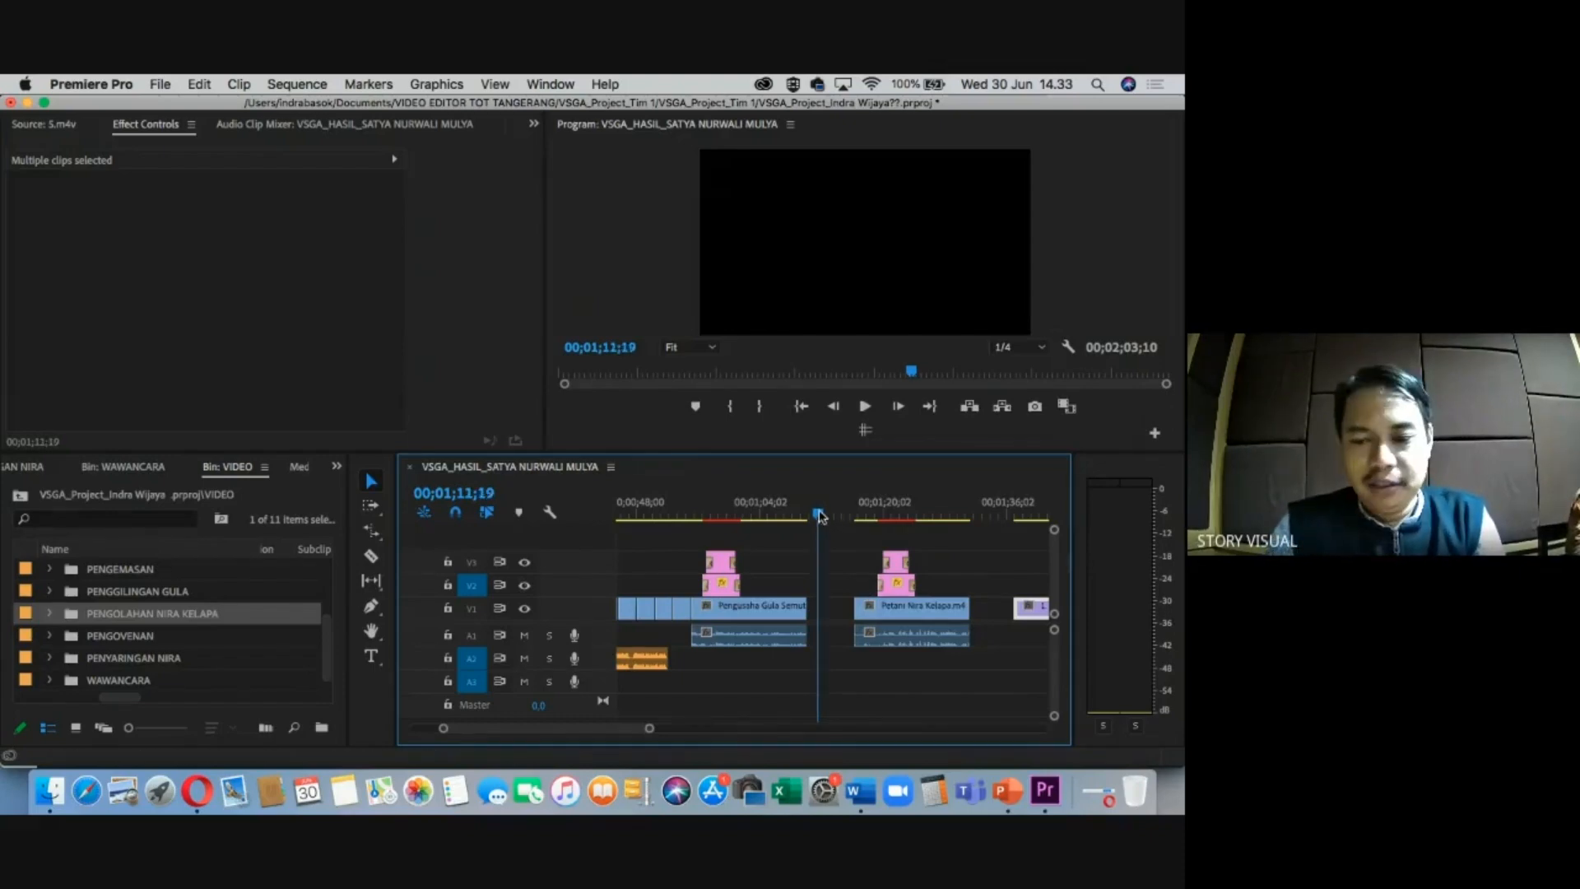
pyautogui.scroll(4, 124, 618)
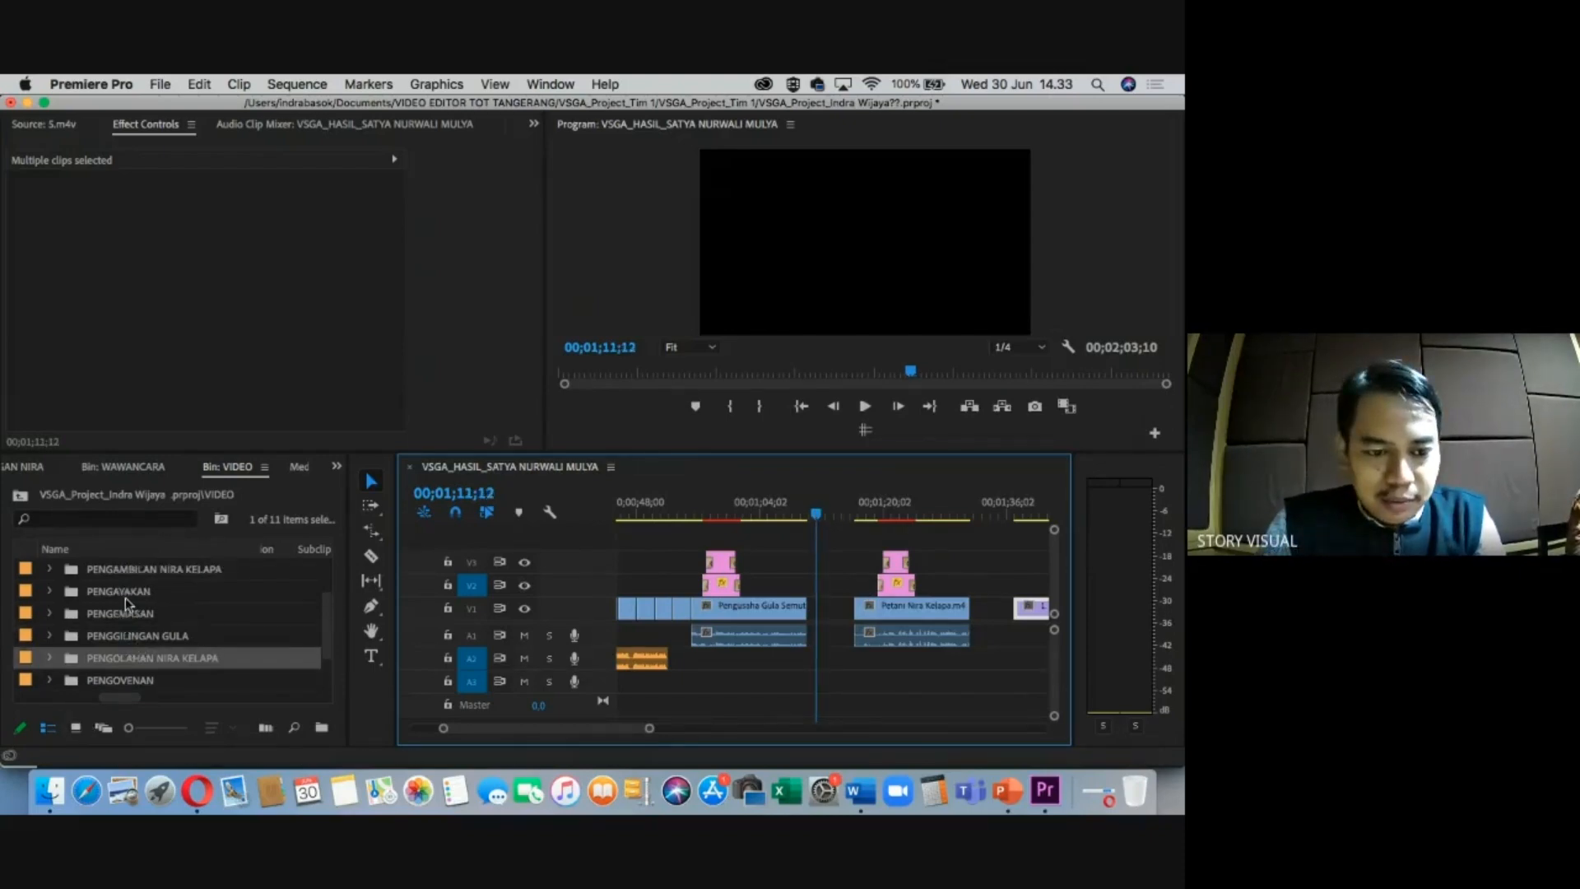
pyautogui.click(122, 616)
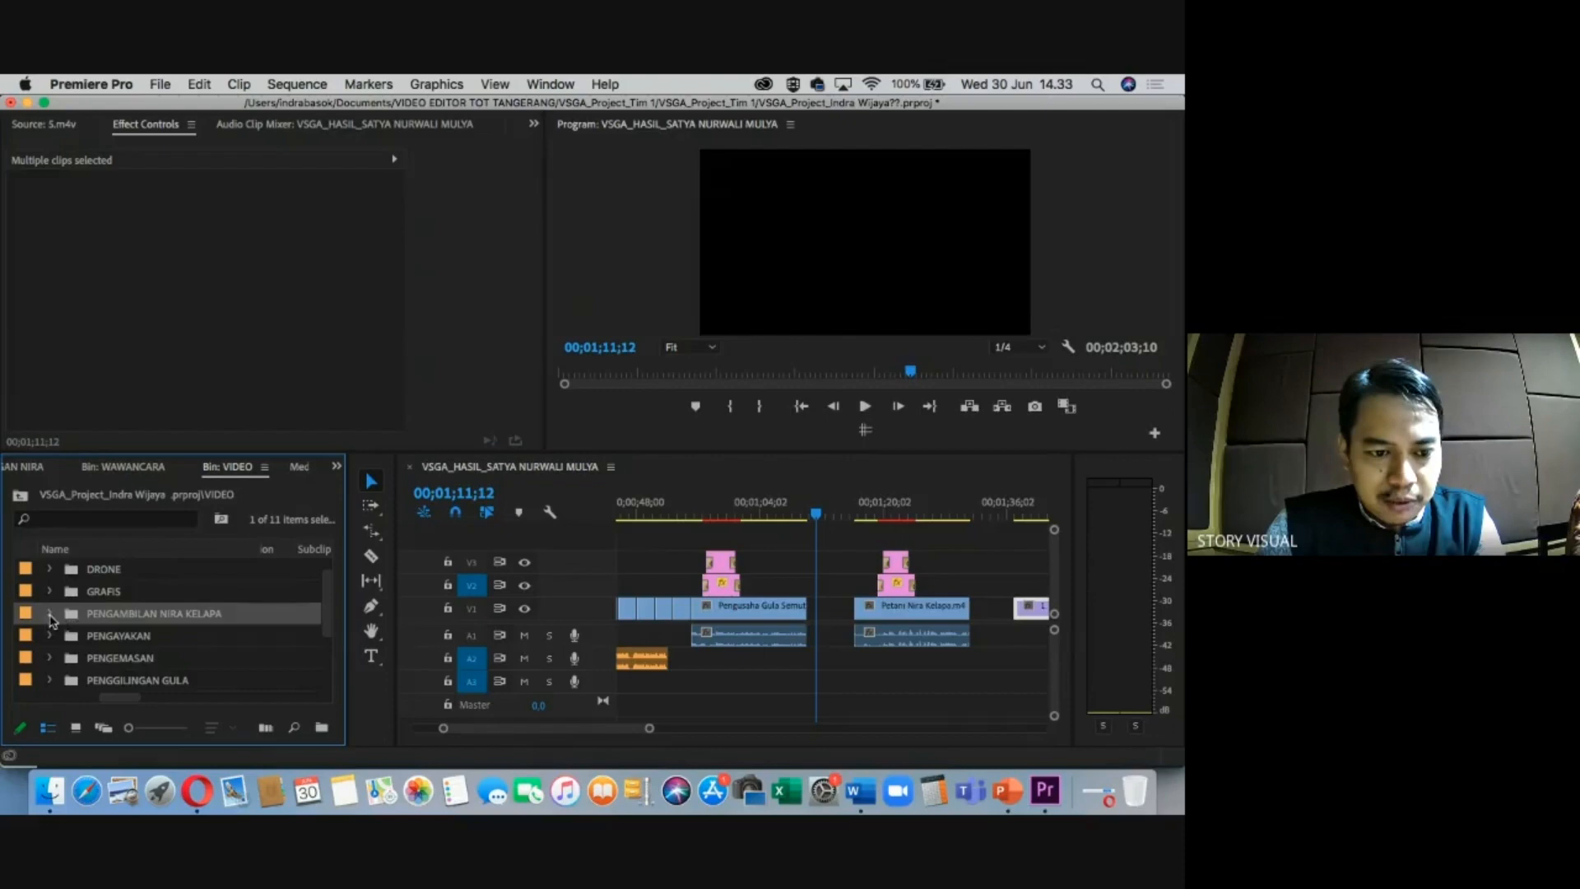
# Mark an In/Out excerpt of 4.m4v and drop it video-only on V2 at the playhead.
pyautogui.click(51, 615)
pyautogui.scroll(-4, 124, 642)
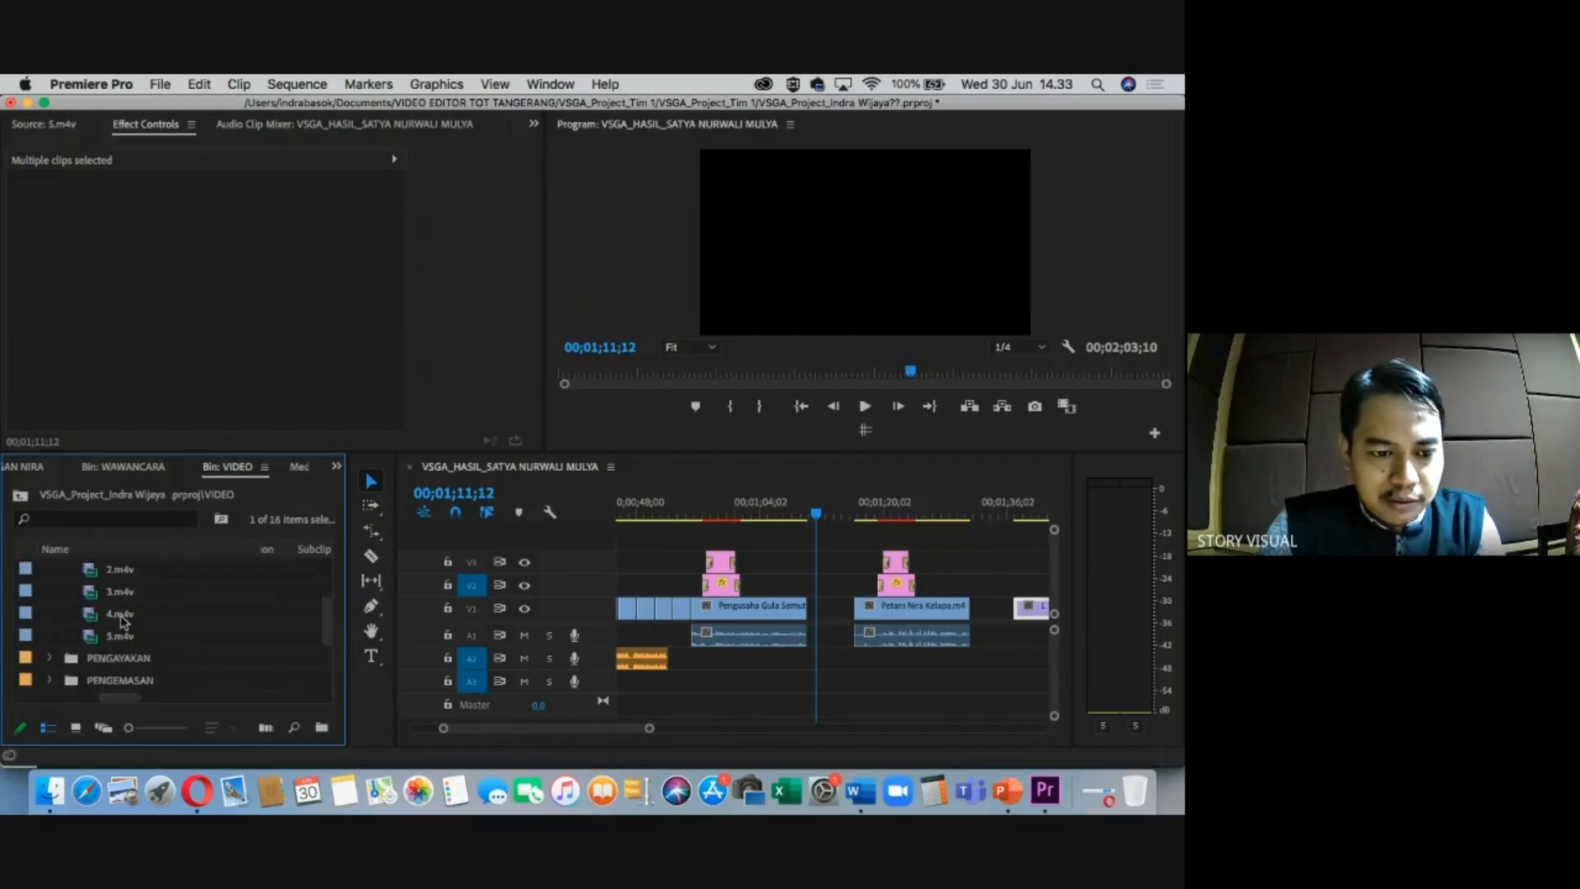
pyautogui.doubleClick(121, 616)
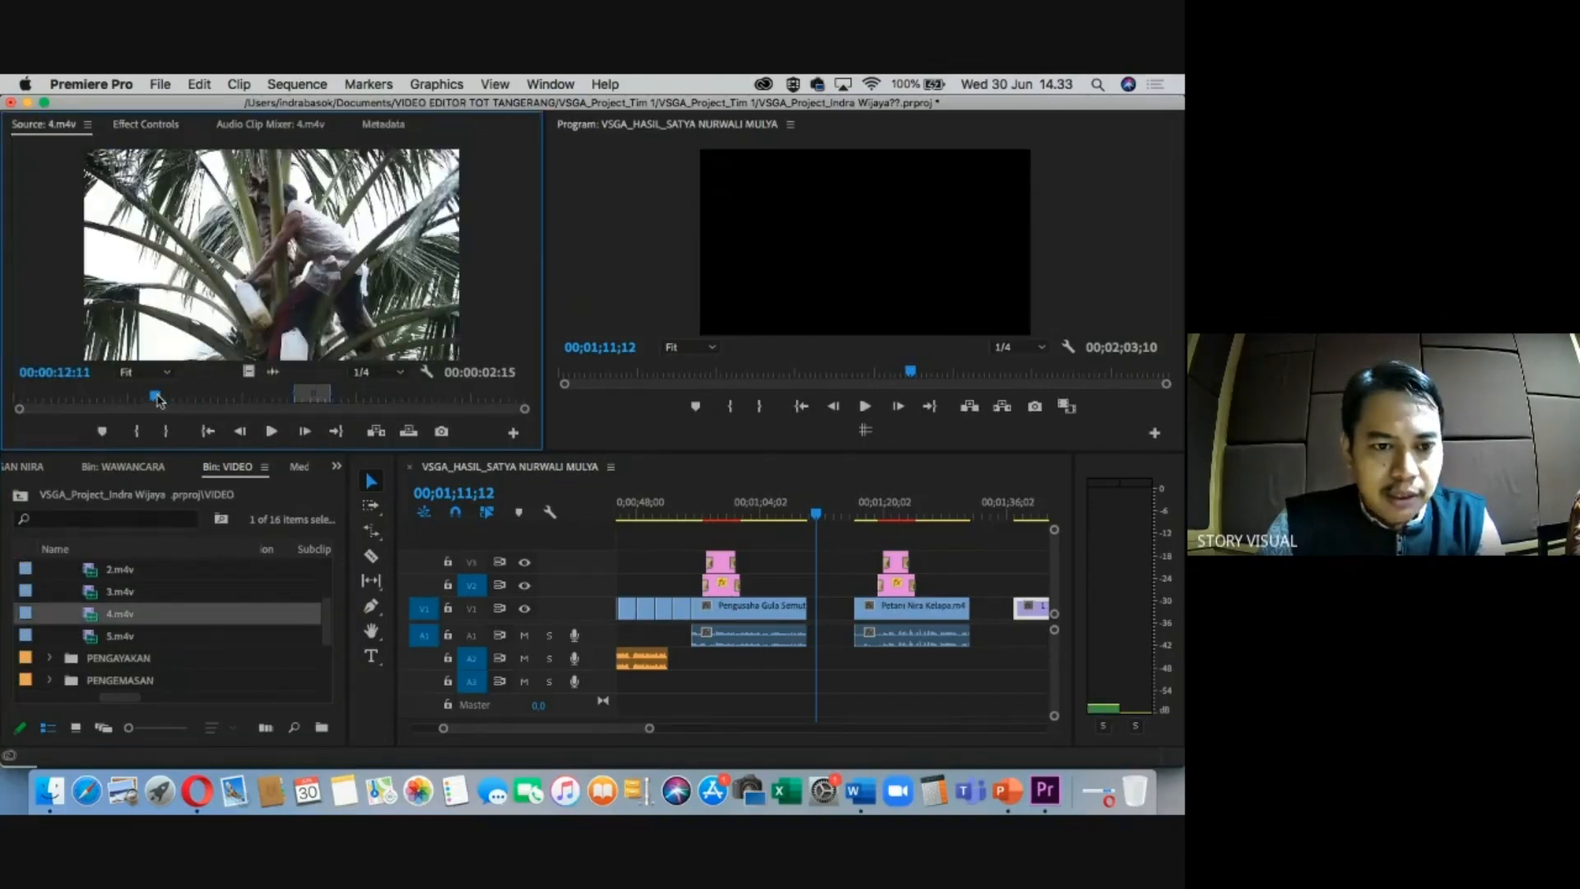
pyautogui.press('i')
pyautogui.moveTo(156, 398); pyautogui.dragTo(197, 399)
pyautogui.press('o')
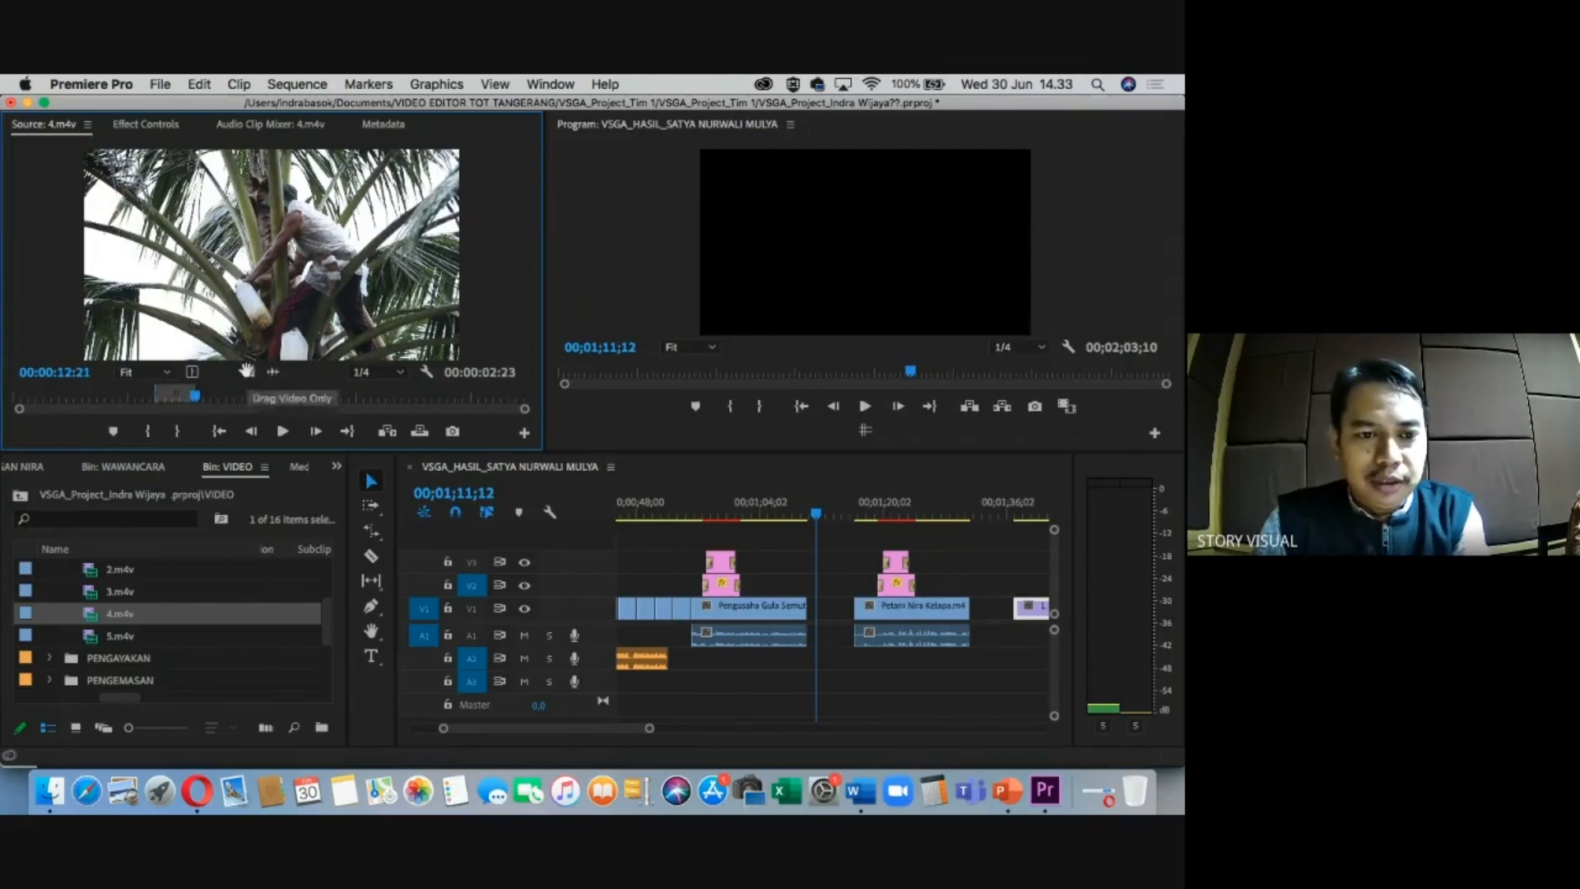
pyautogui.moveTo(244, 375); pyautogui.dragTo(816, 586)
# Extend the right edge of the 4.m4v cutaway on V2 by 15 frames.
pyautogui.click(819, 511)
pyautogui.press('=')
pyautogui.click(50, 659)
pyautogui.scroll(-5, 120, 683)
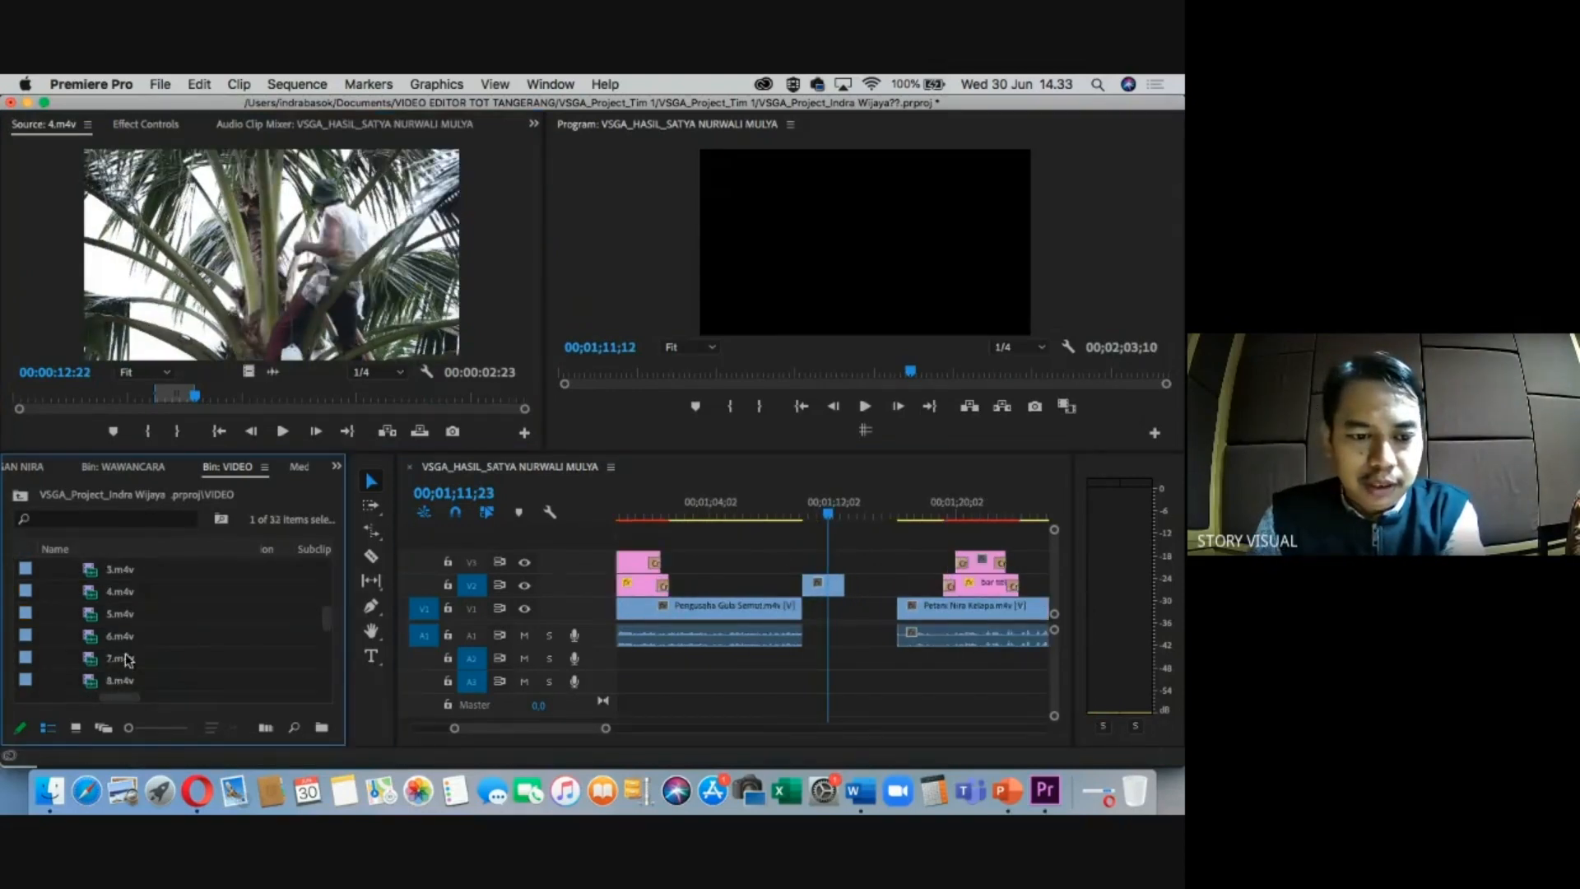
pyautogui.click(127, 659)
pyautogui.click(913, 503)
pyautogui.click(824, 581)
pyautogui.click(827, 504)
pyautogui.press('=')
pyautogui.moveTo(867, 583)
pyautogui.mouseDown()
pyautogui.moveTo(882, 583)
pyautogui.moveTo(848, 581)
pyautogui.mouseUp()
pyautogui.scroll(-10, 171, 591)
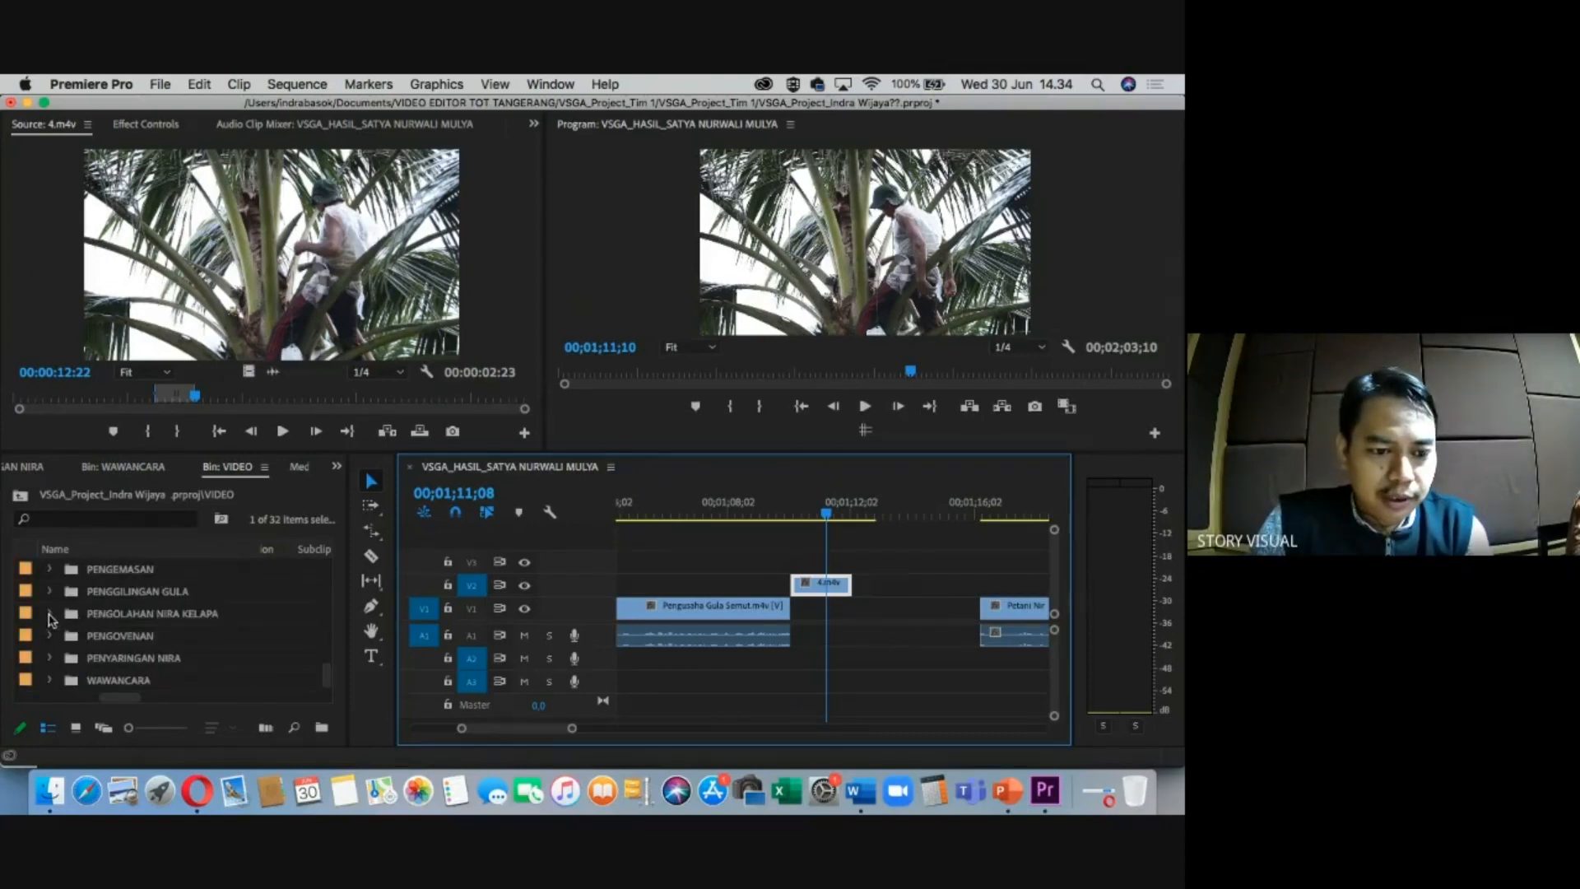
# Mark a short 2.m4v excerpt from PENGGILINGAN GULA and add it video-only to V2.
pyautogui.click(49, 591)
pyautogui.click(129, 642)
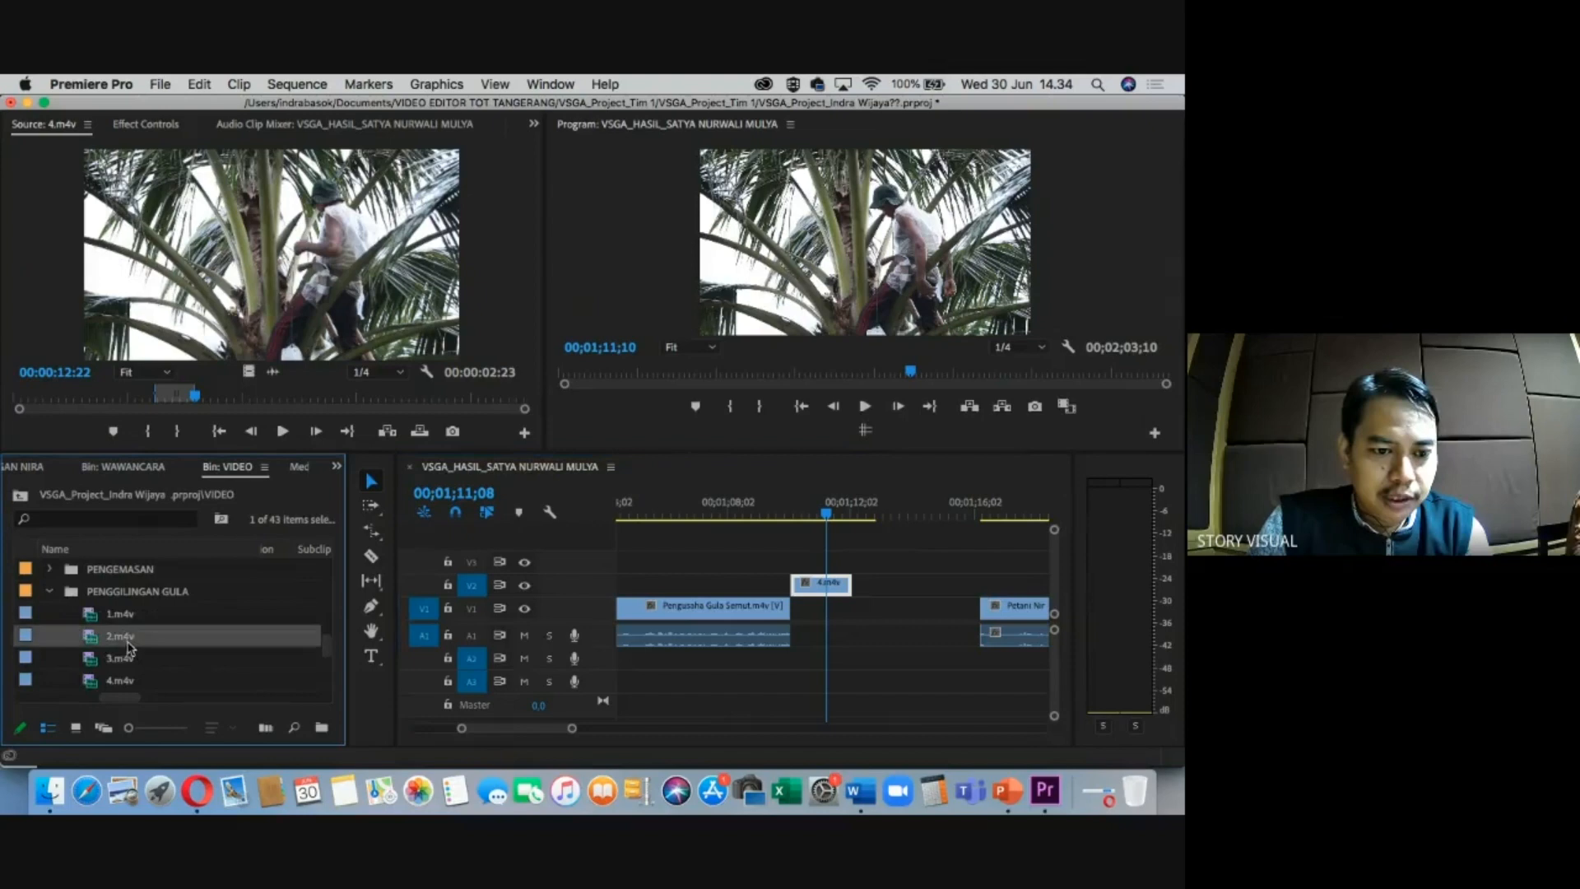
pyautogui.doubleClick(88, 642)
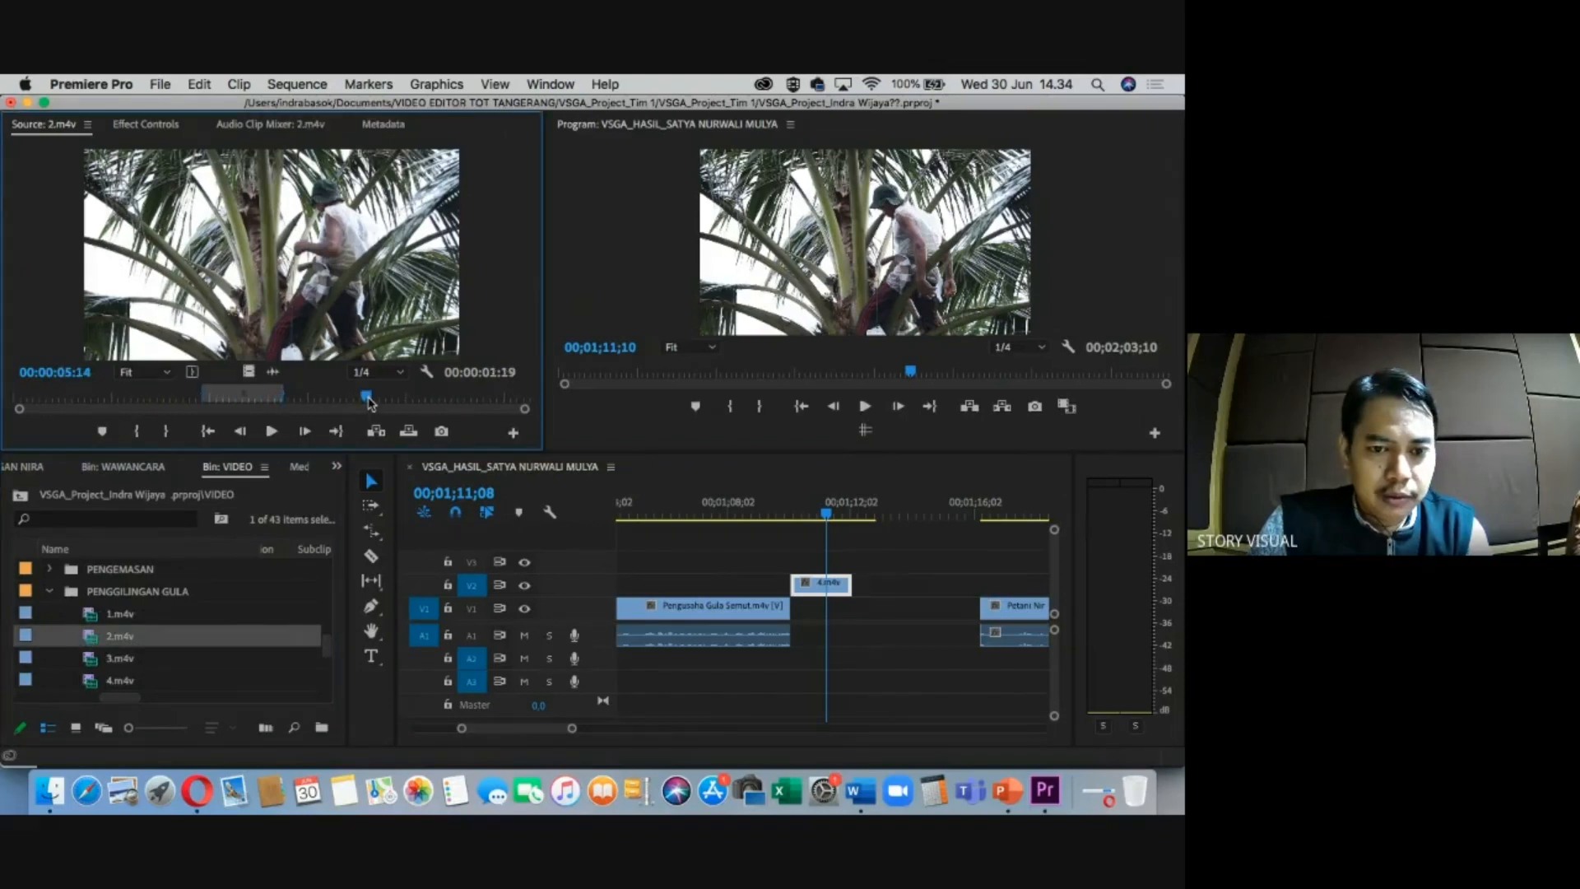
pyautogui.press('i')
pyautogui.moveTo(368, 397); pyautogui.dragTo(429, 397)
pyautogui.press('o')
pyautogui.moveTo(249, 372); pyautogui.dragTo(883, 584)
# Mark a 3.m4v excerpt from PENGOVENAN and place it on V2 right after 2.m4v.
pyautogui.scroll(-5, 113, 657)
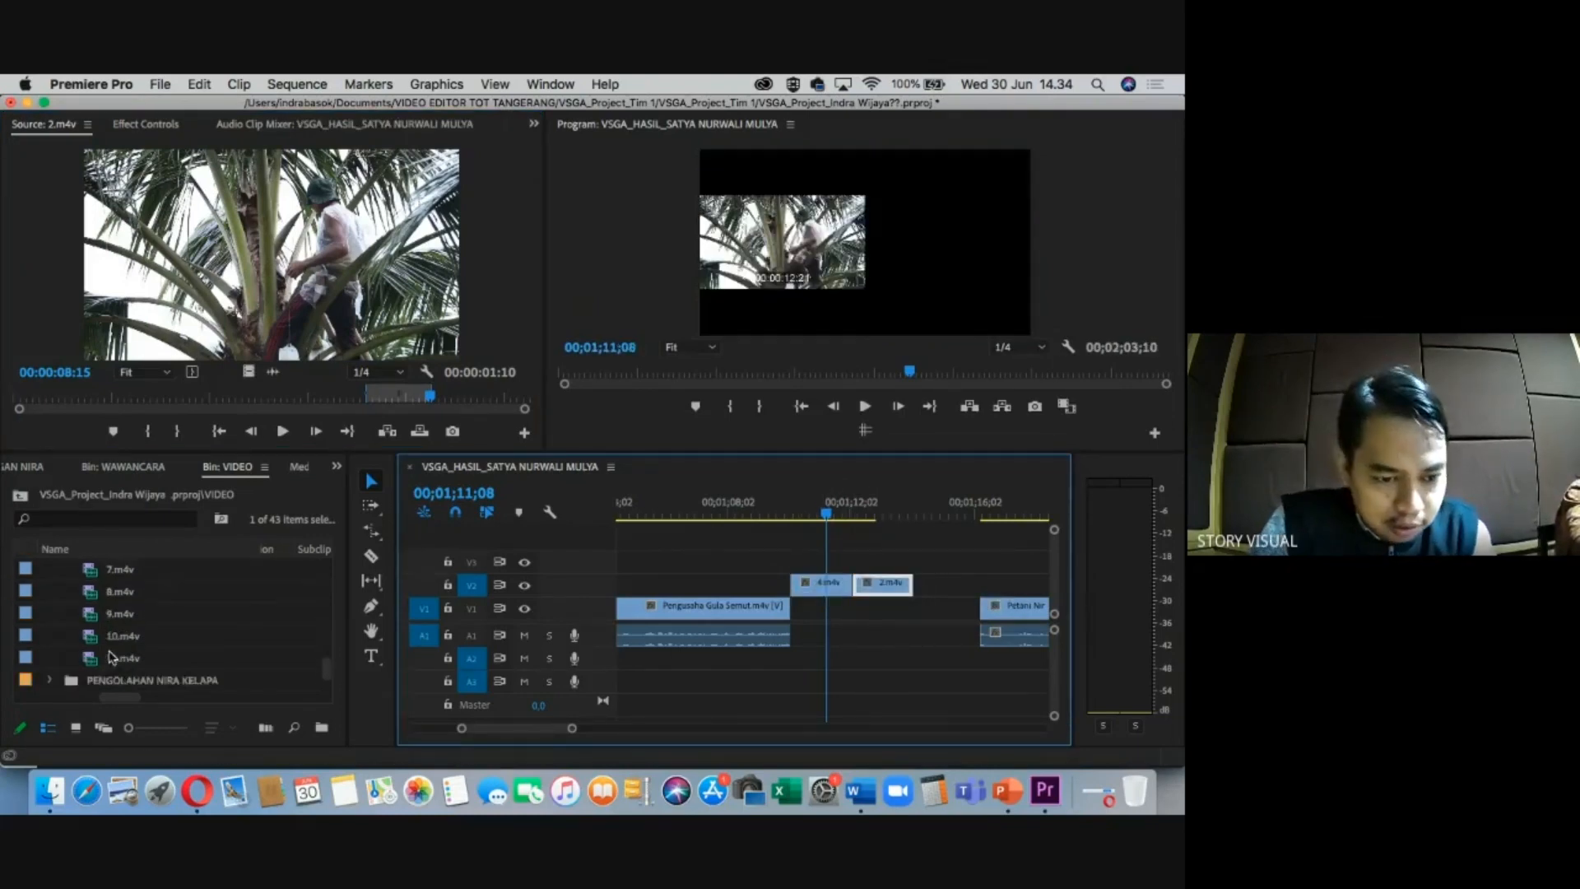
pyautogui.scroll(-3, 113, 656)
pyautogui.click(62, 653)
pyautogui.click(50, 636)
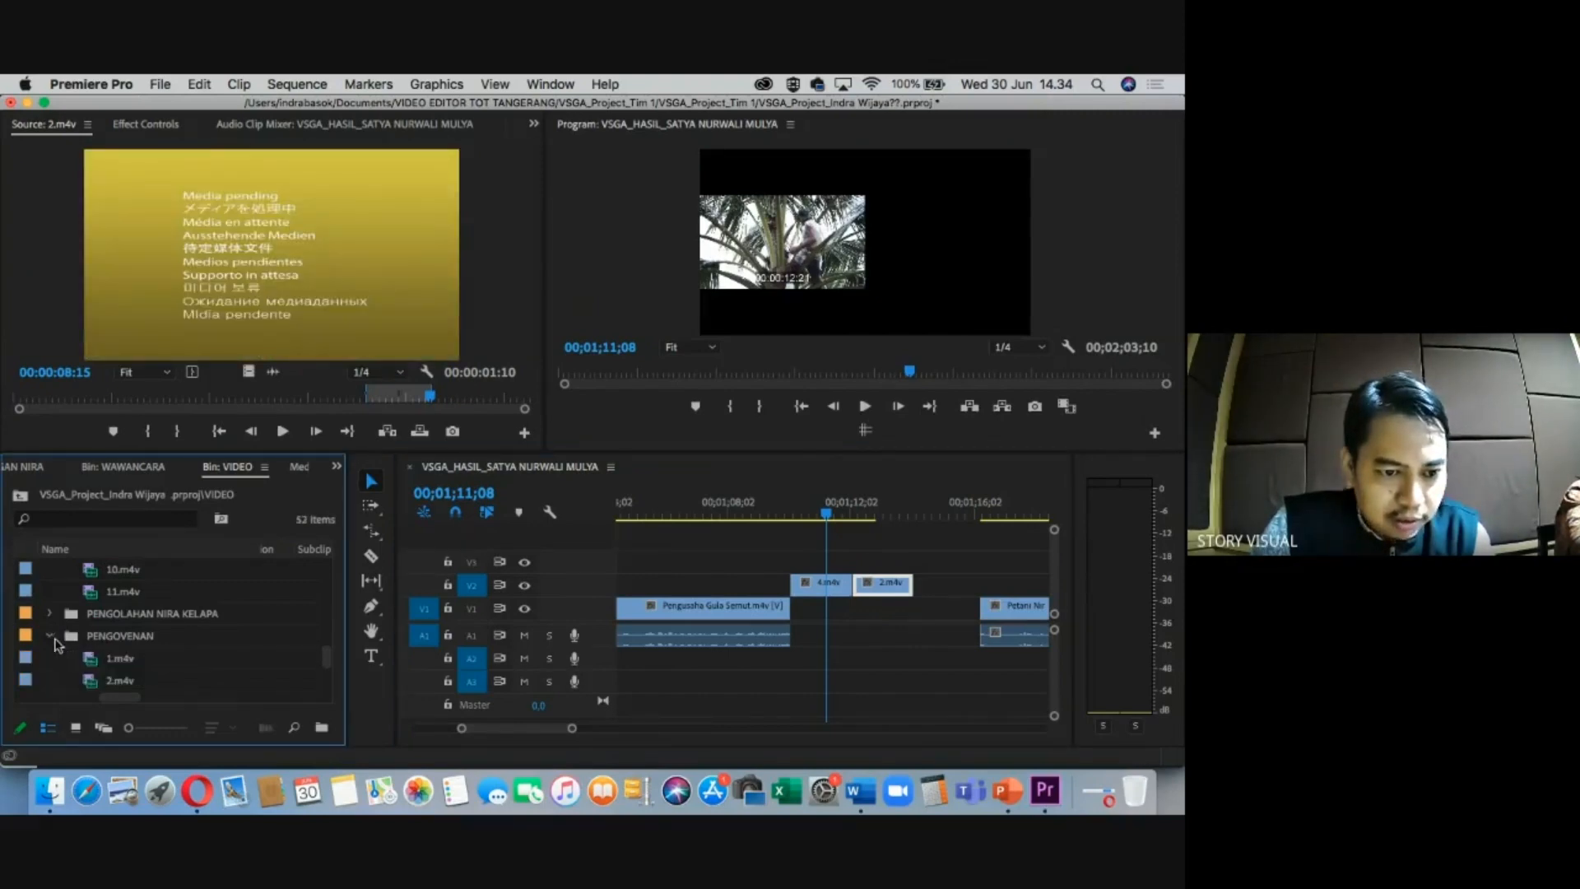
pyautogui.scroll(-2, 122, 663)
pyautogui.doubleClick(121, 659)
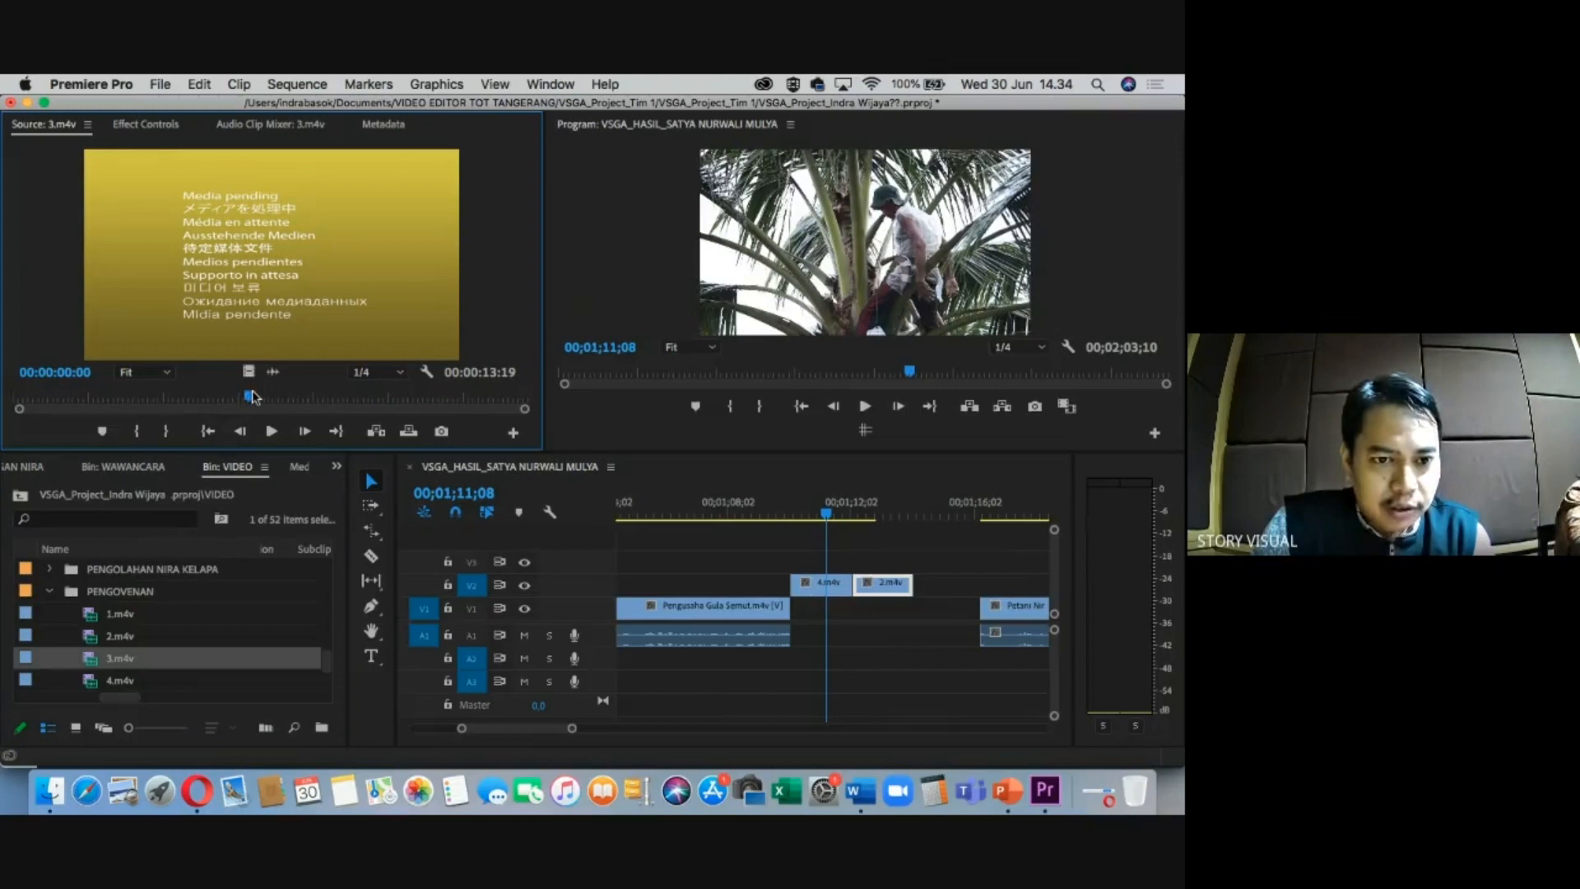
pyautogui.press('i')
pyautogui.click(334, 398)
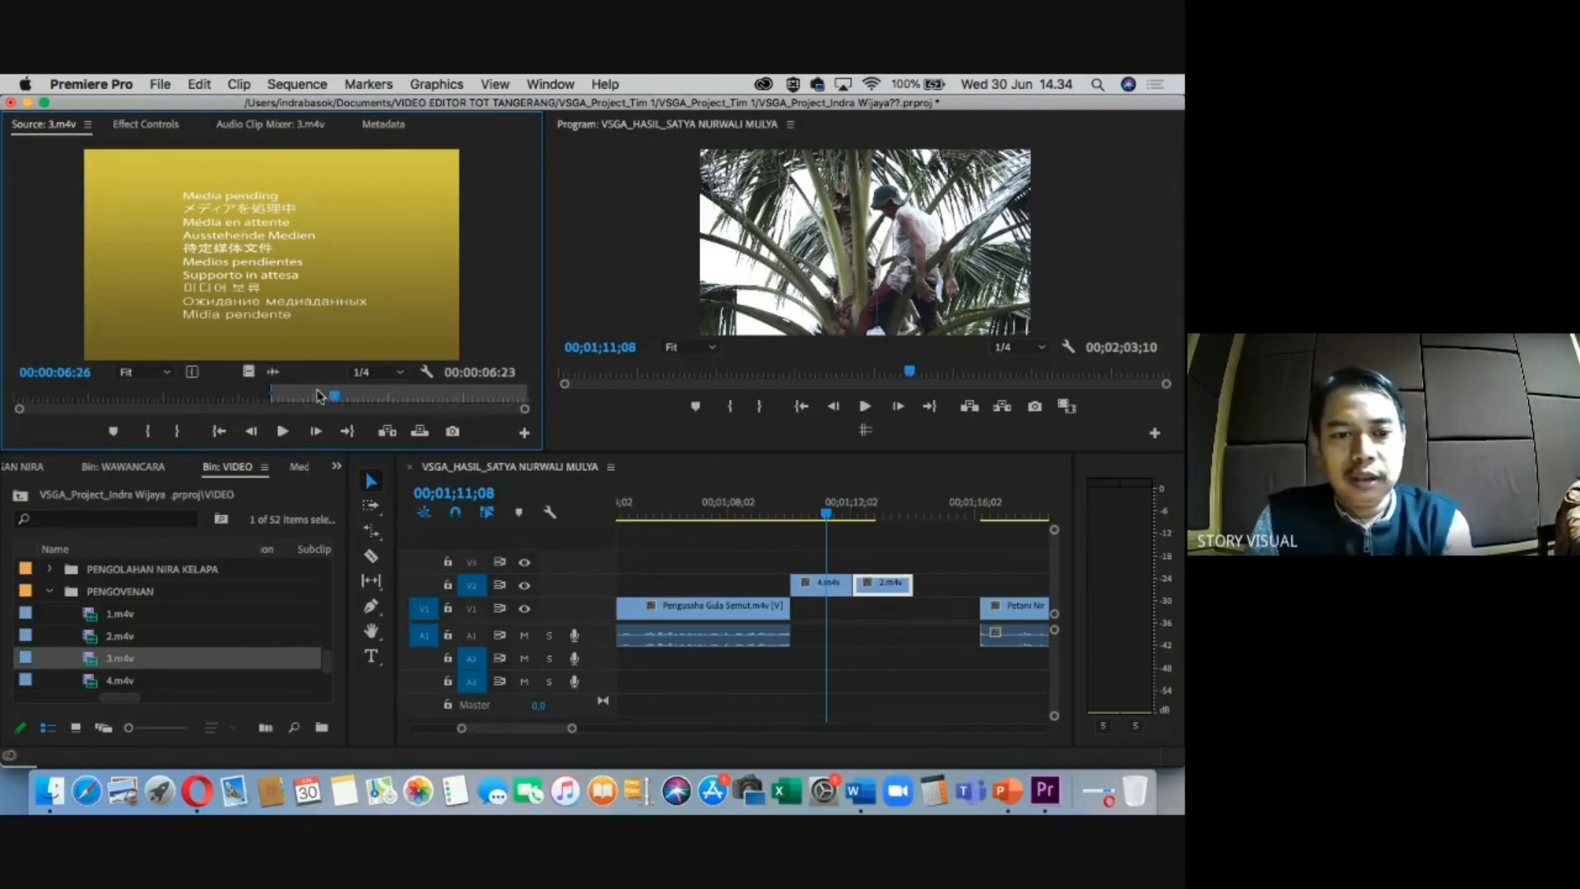
pyautogui.press('o')
pyautogui.moveTo(734, 513); pyautogui.dragTo(954, 584)
pyautogui.click(925, 514)
pyautogui.press('i')
pyautogui.rightClick(951, 517)
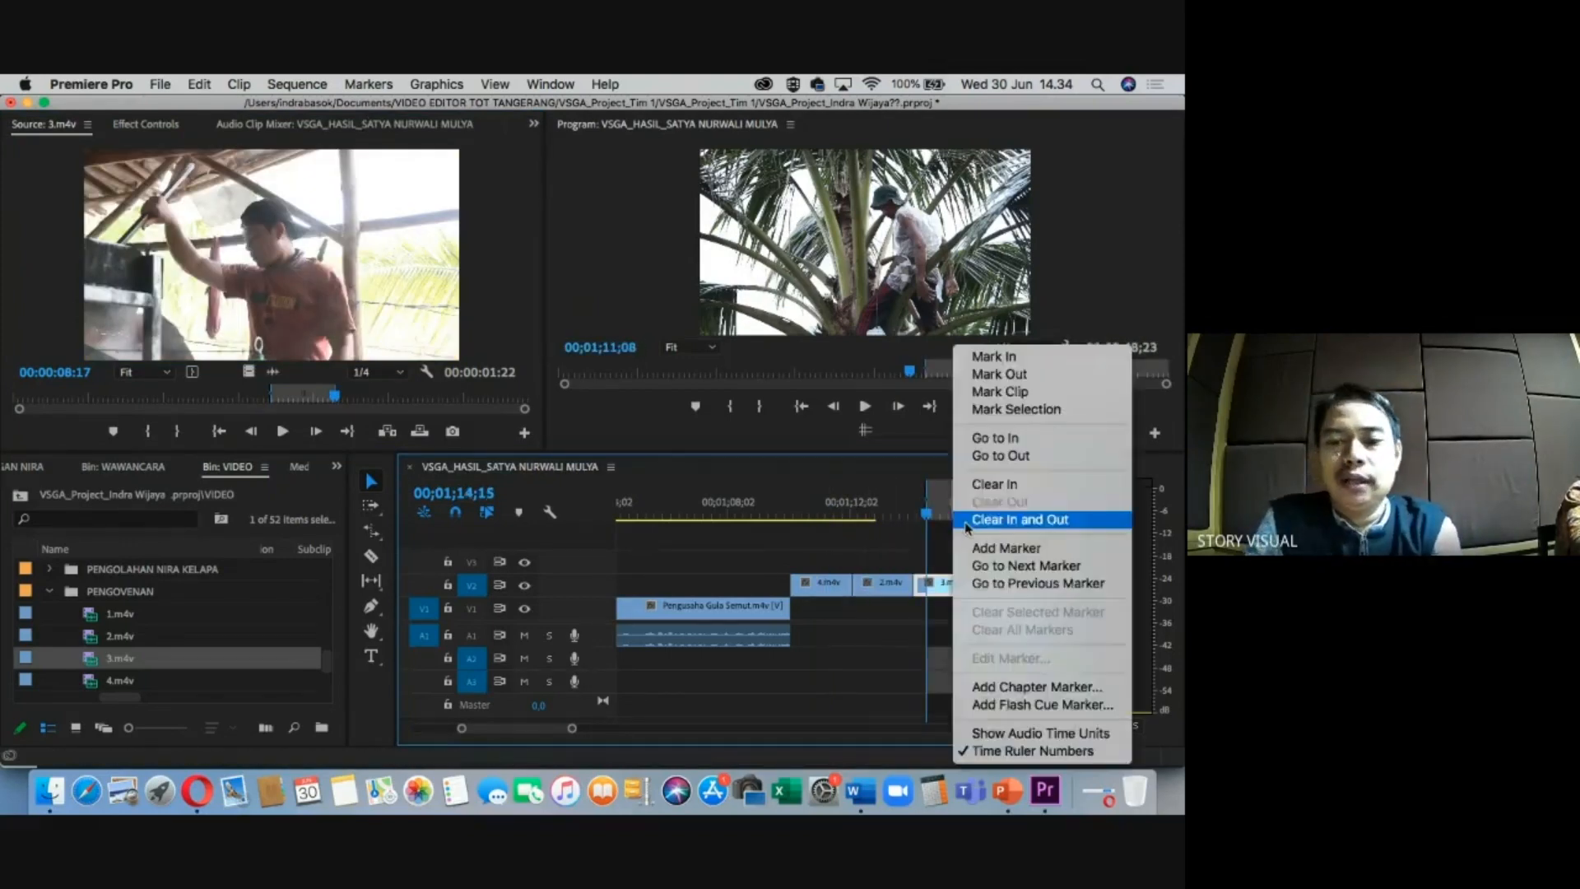
# Clear the sequence In/Out and move the three V2 cutaways down onto V1.
pyautogui.press('-')
pyautogui.click(903, 513)
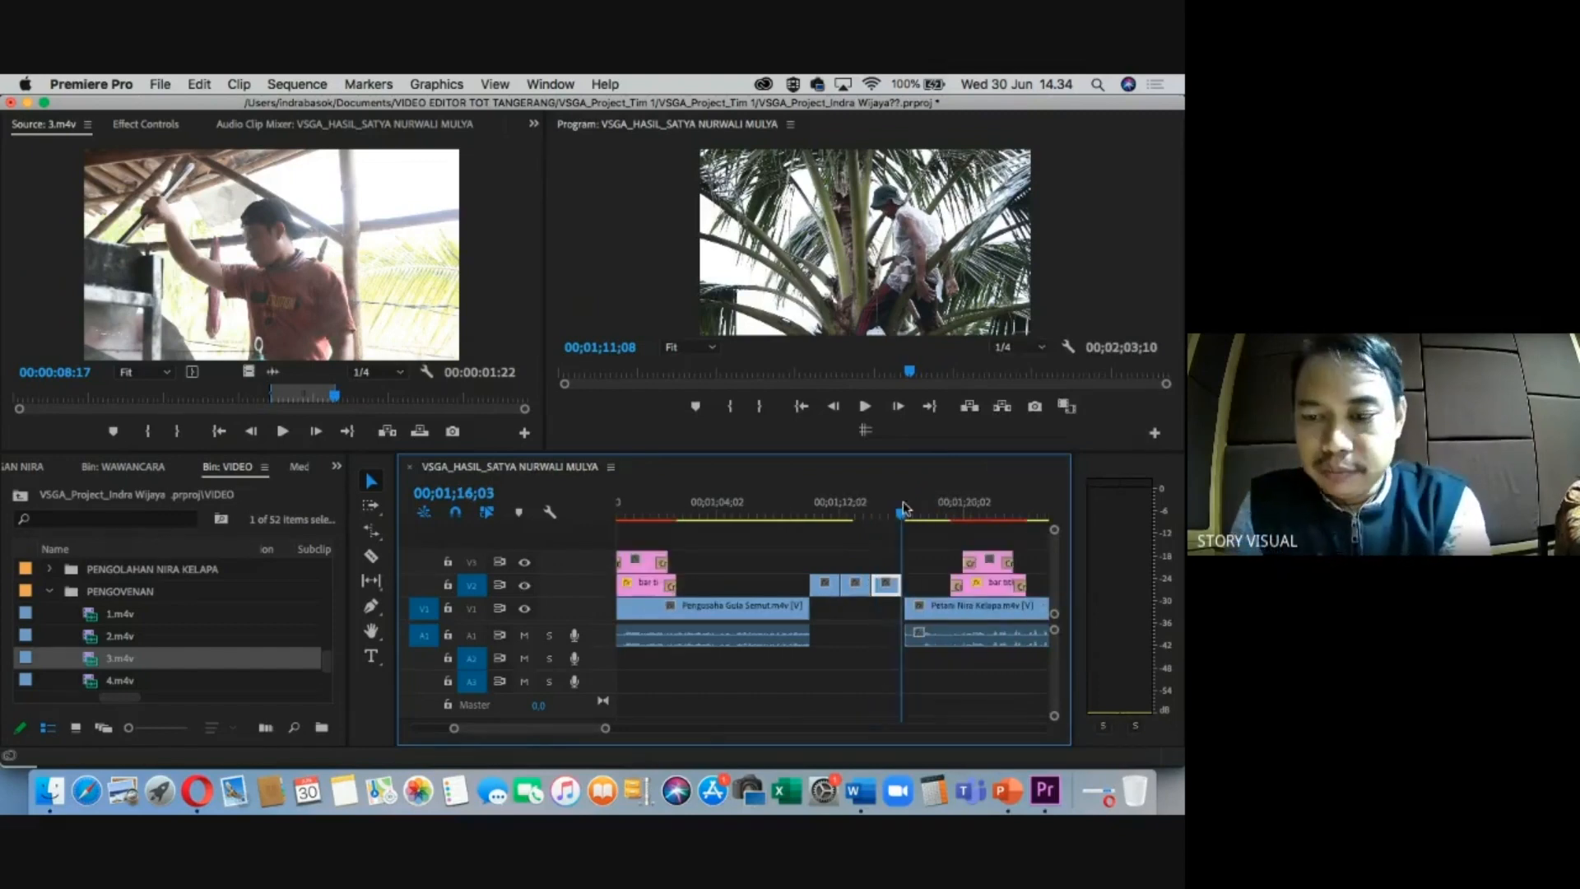
pyautogui.press('=')
pyautogui.press('=')
pyautogui.press('-')
pyautogui.moveTo(684, 541); pyautogui.dragTo(813, 575)
pyautogui.moveTo(794, 586); pyautogui.dragTo(795, 608)
# Ripple Delete the gap after 3.m4v so the Petani interview follows directly.
pyautogui.click(756, 513)
pyautogui.press('-')
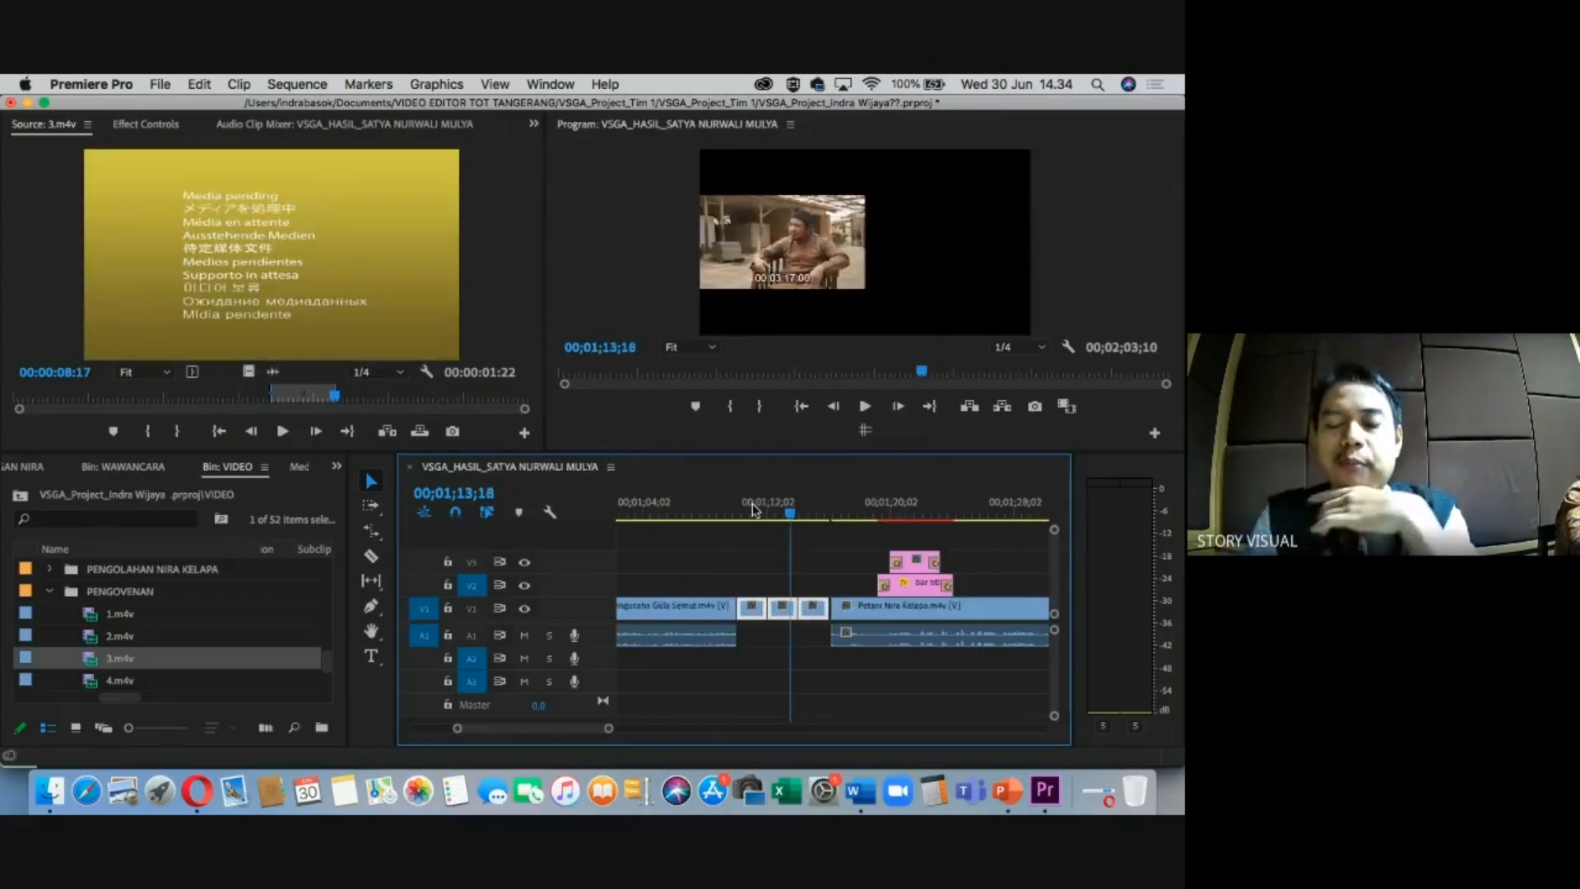
pyautogui.moveTo(752, 510); pyautogui.dragTo(826, 514)
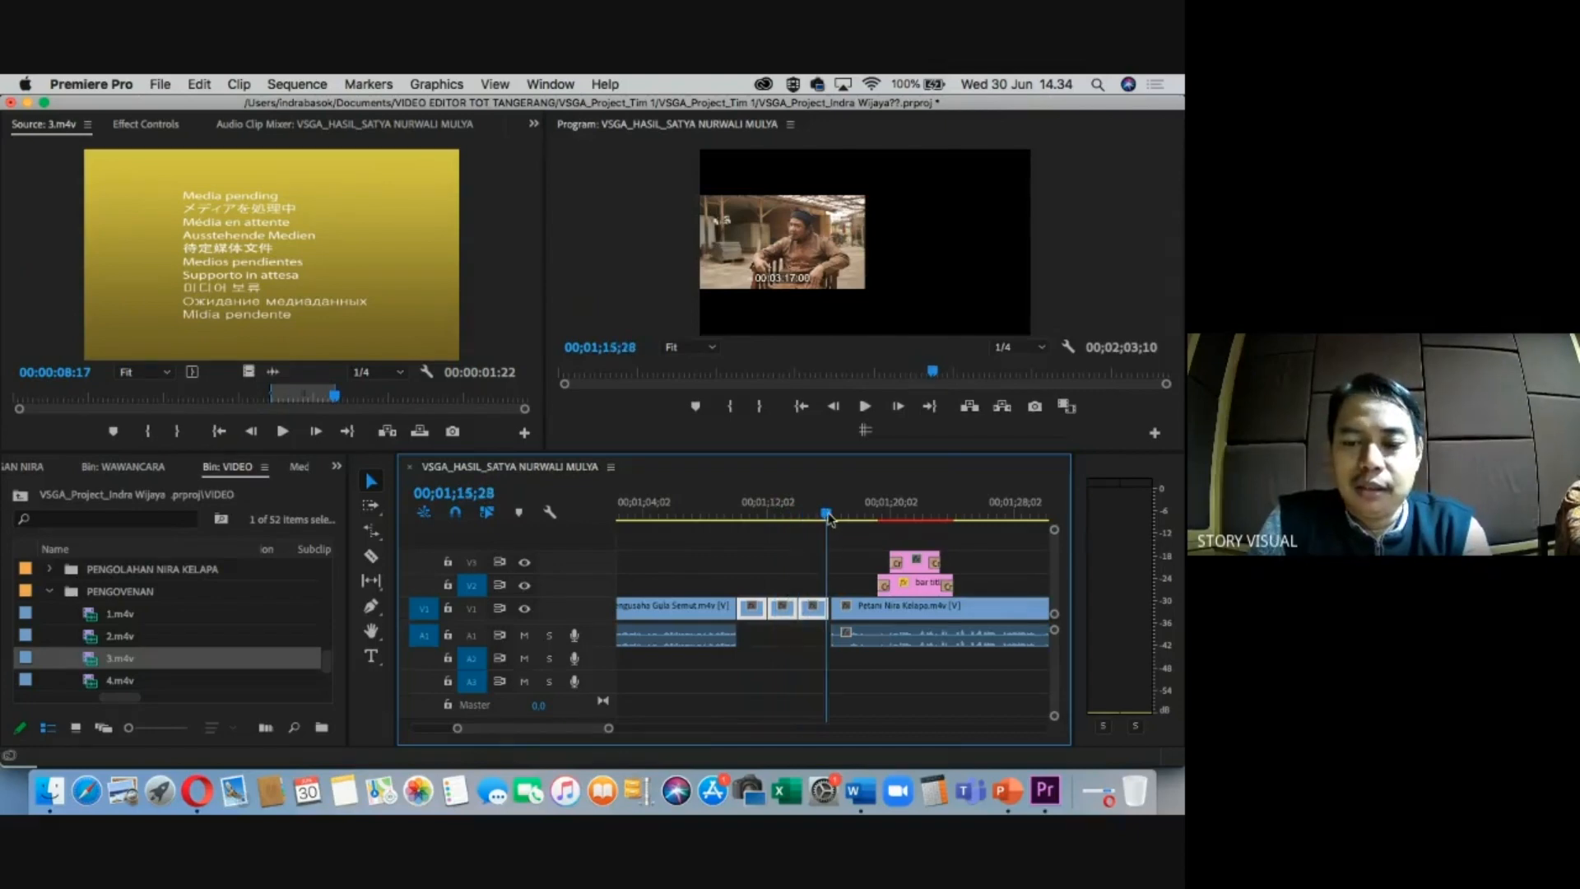
pyautogui.press('=')
pyautogui.rightClick(876, 610)
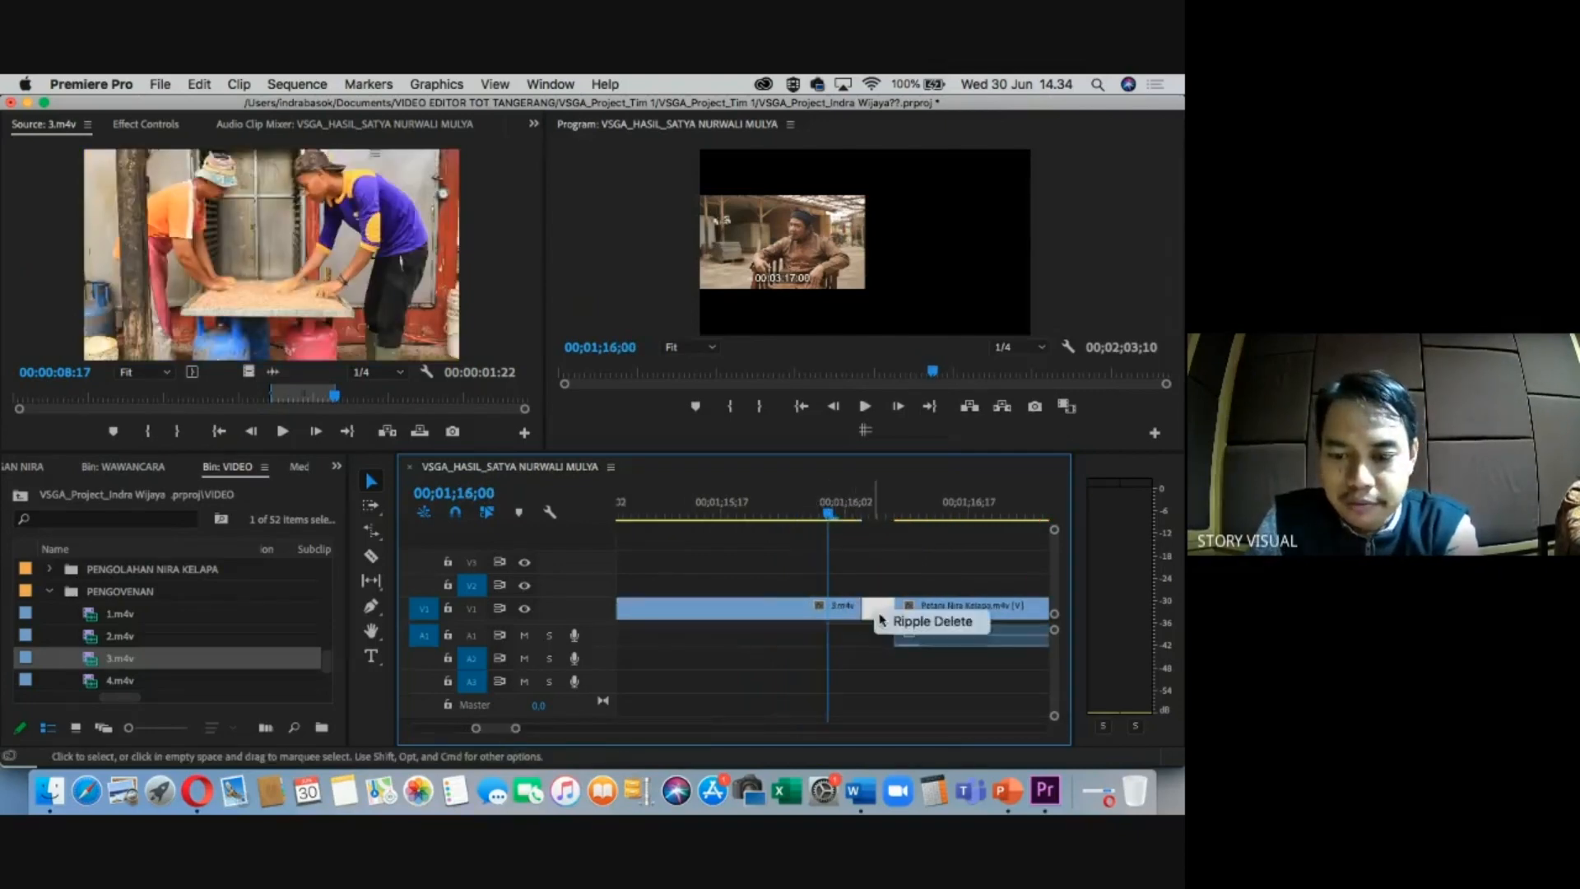
pyautogui.click(883, 621)
pyautogui.press('-')
pyautogui.press('-')
pyautogui.press('-')
pyautogui.press('-')
pyautogui.moveTo(834, 510); pyautogui.dragTo(910, 521)
pyautogui.press('-')
pyautogui.press('-')
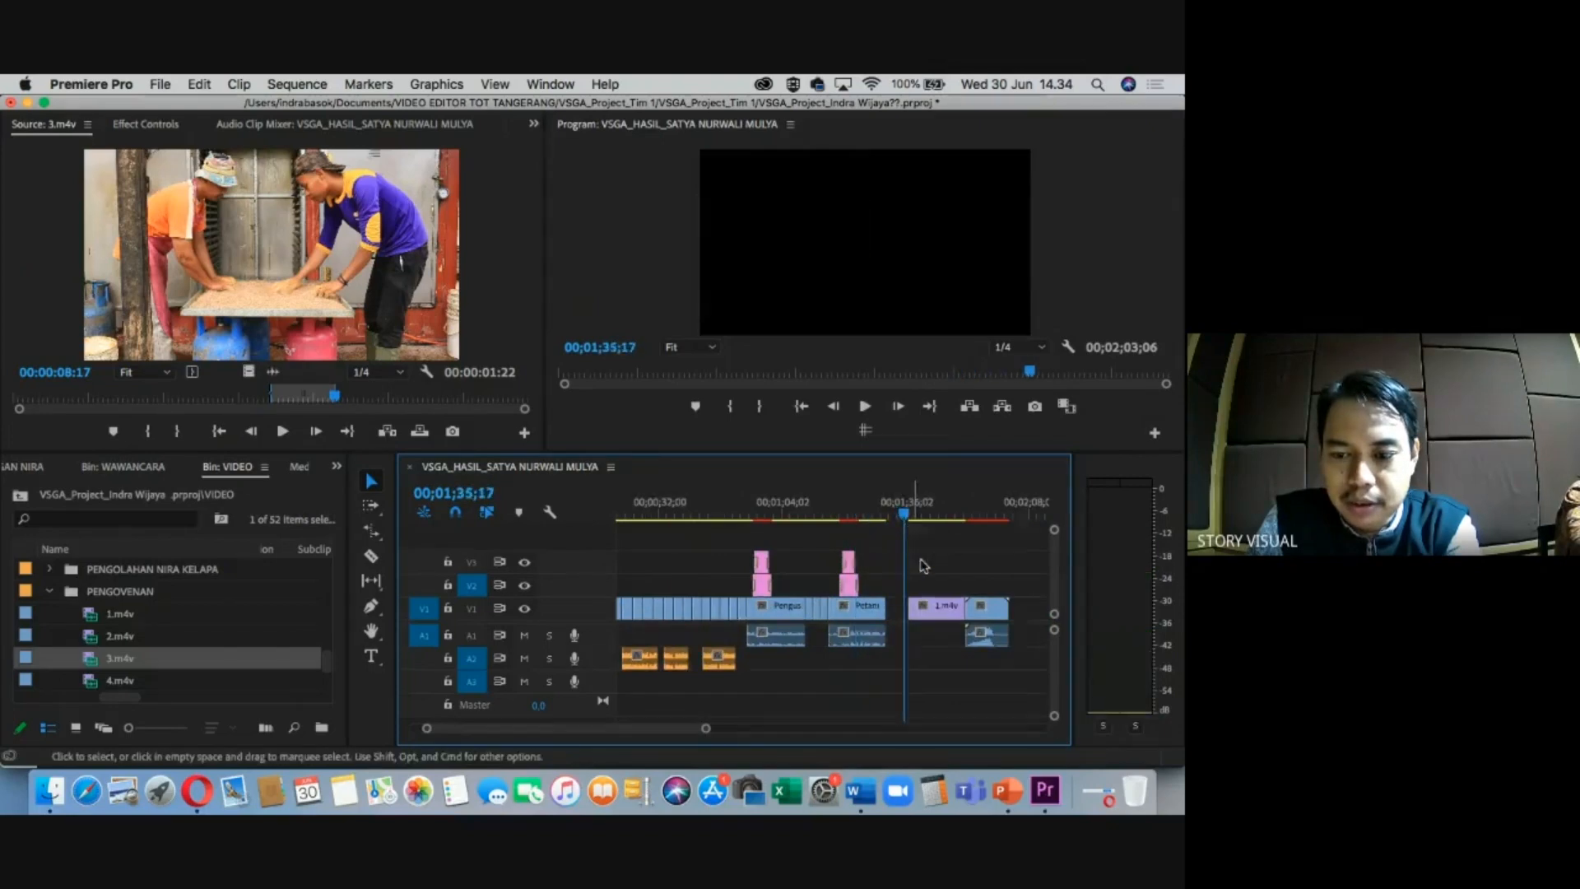
pyautogui.hscroll(3, 917, 559)
pyautogui.moveTo(980, 571); pyautogui.dragTo(938, 619)
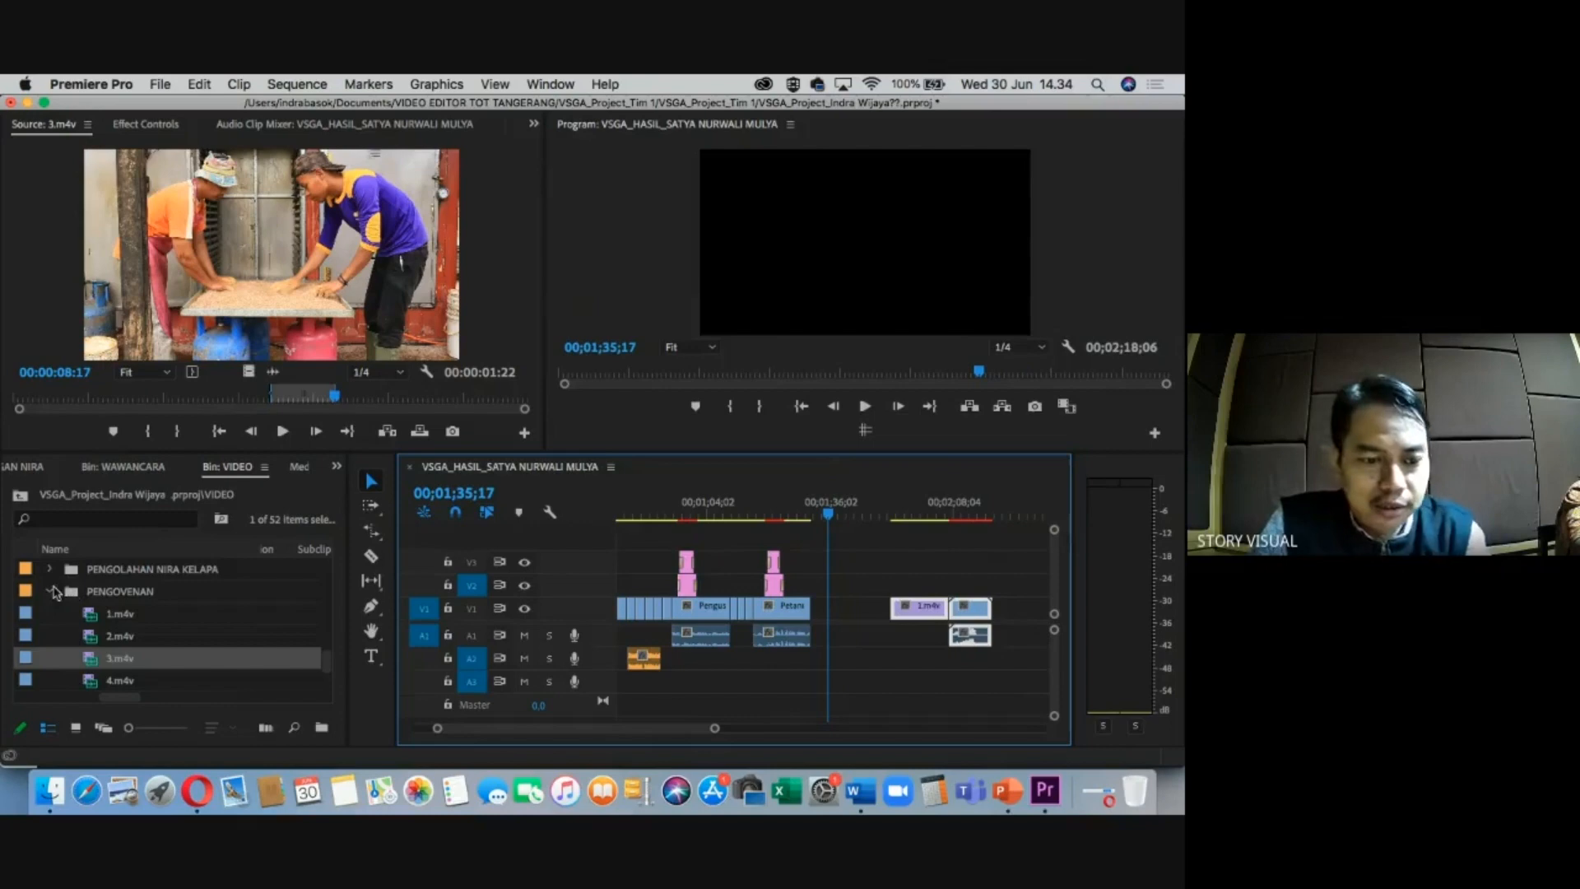
# Place a marked 1.m4v excerpt from PENYARINGAN NIRA on V1 after Petani Nira Kelapa, extending its end by three frames.
pyautogui.click(52, 592)
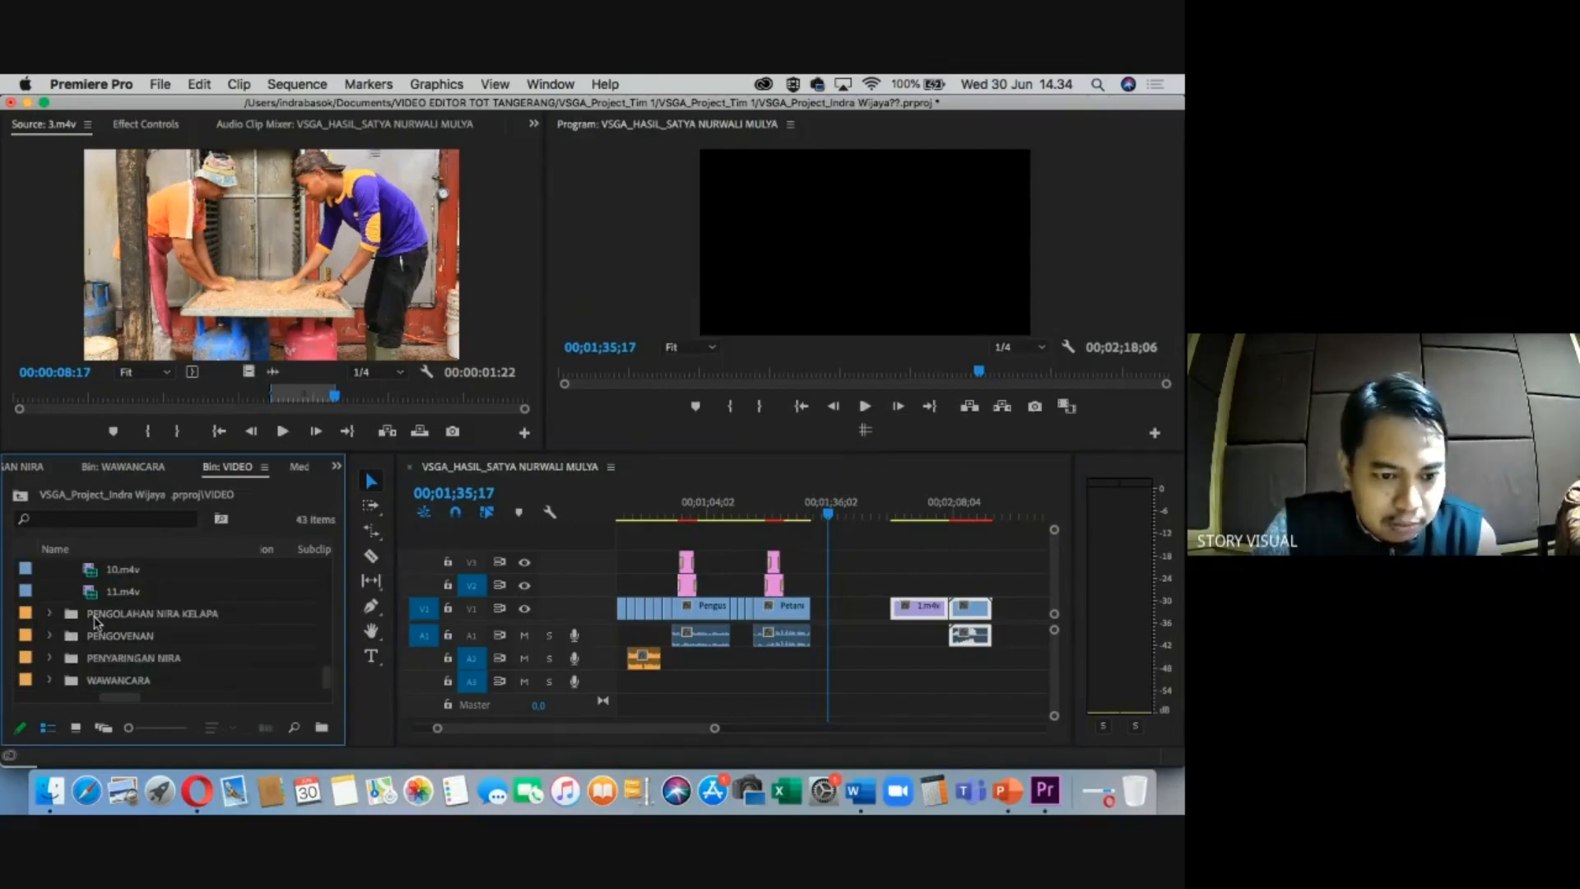
pyautogui.click(51, 659)
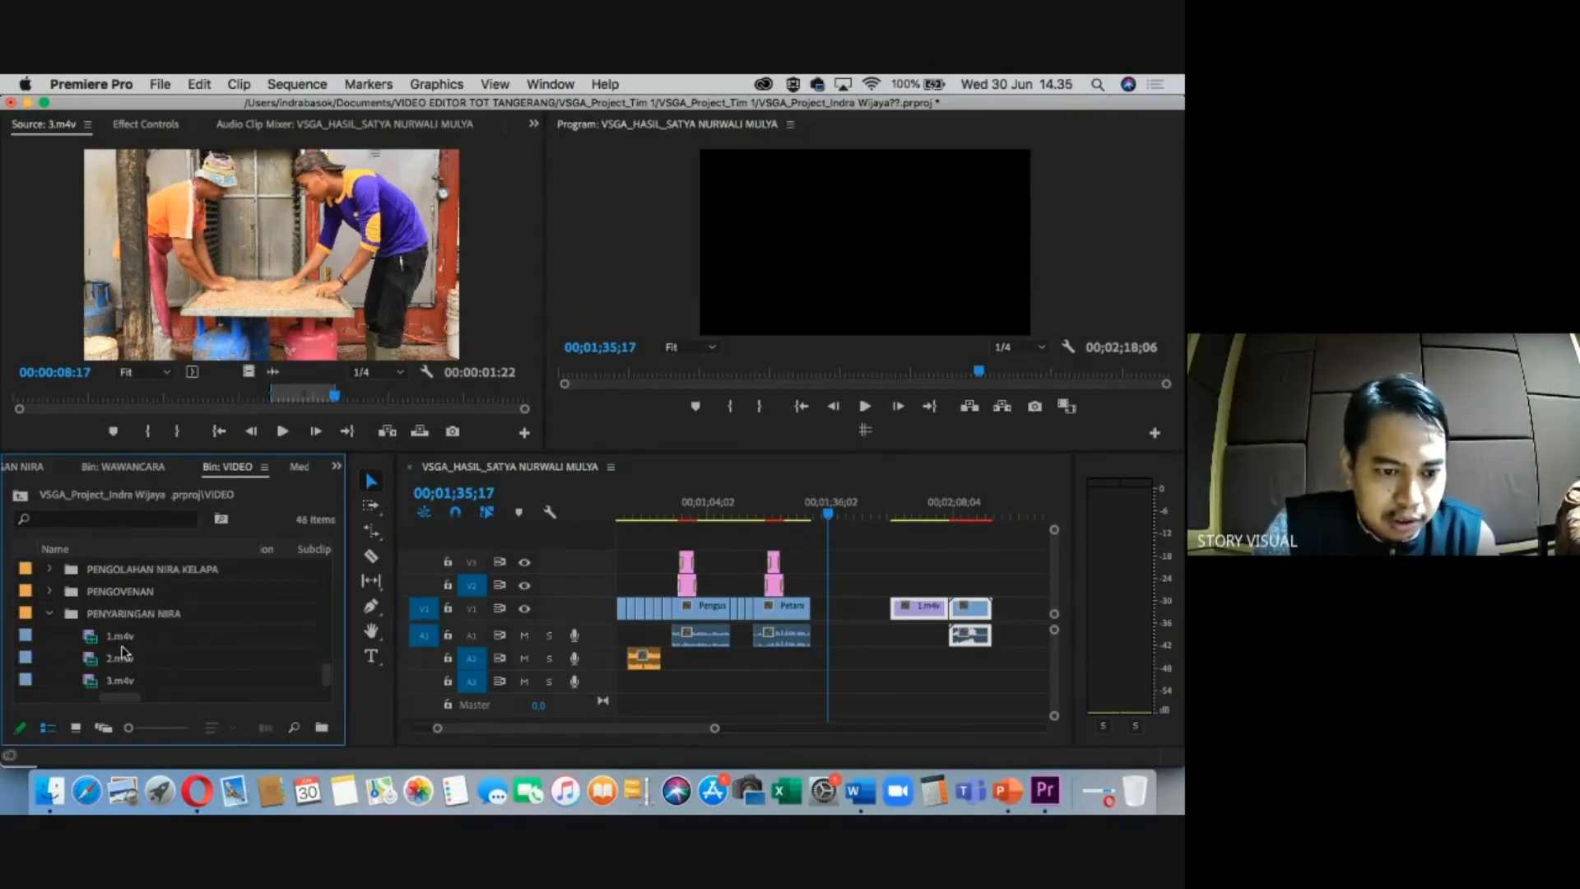
pyautogui.doubleClick(119, 636)
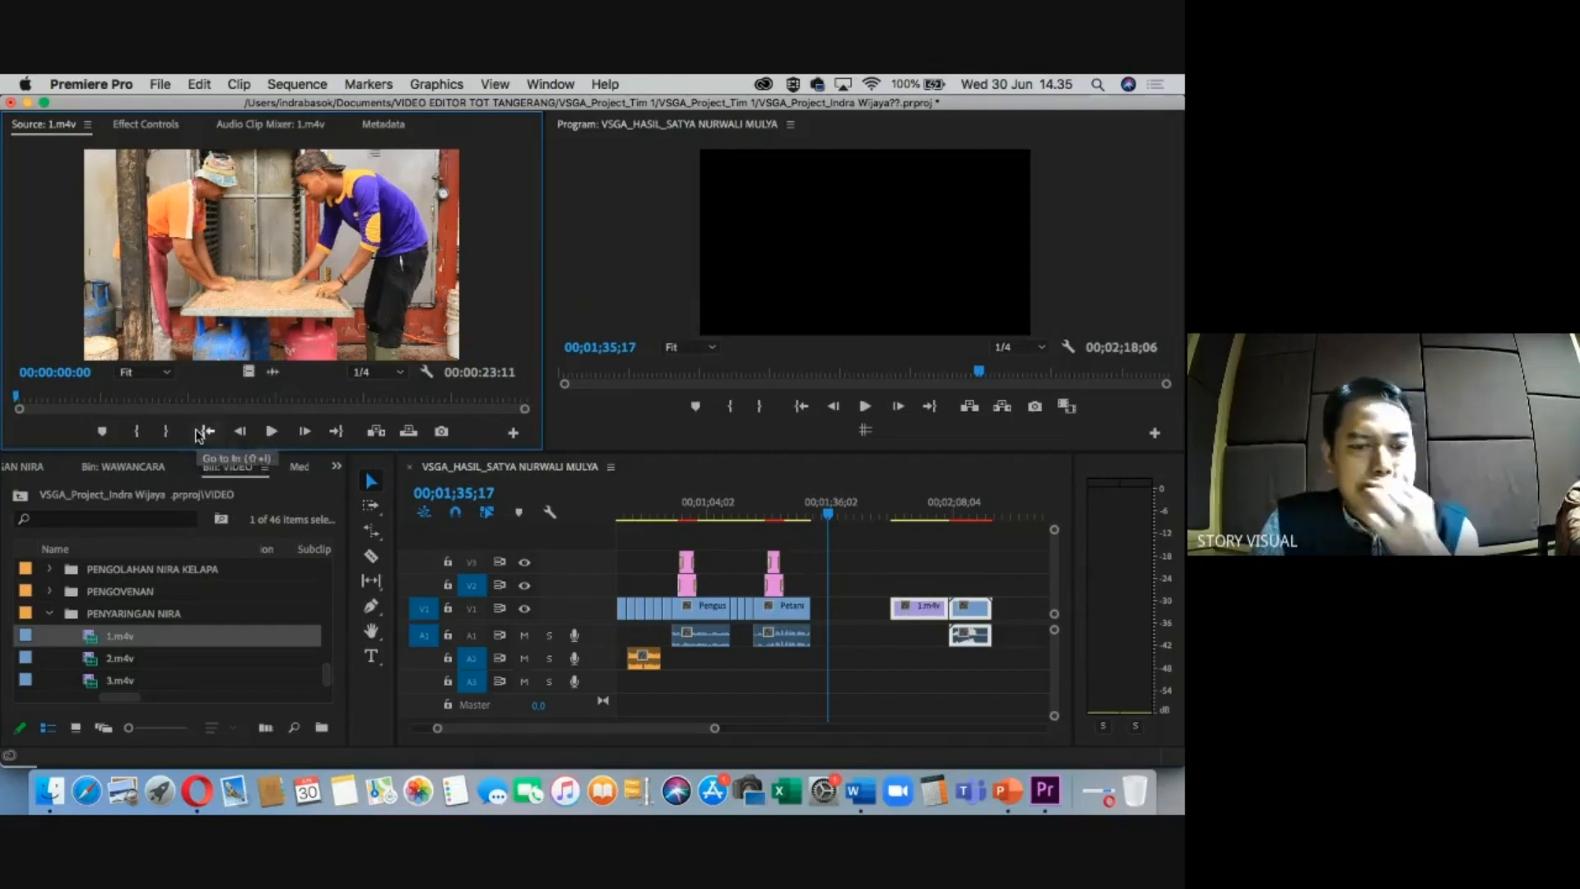
pyautogui.click(194, 398)
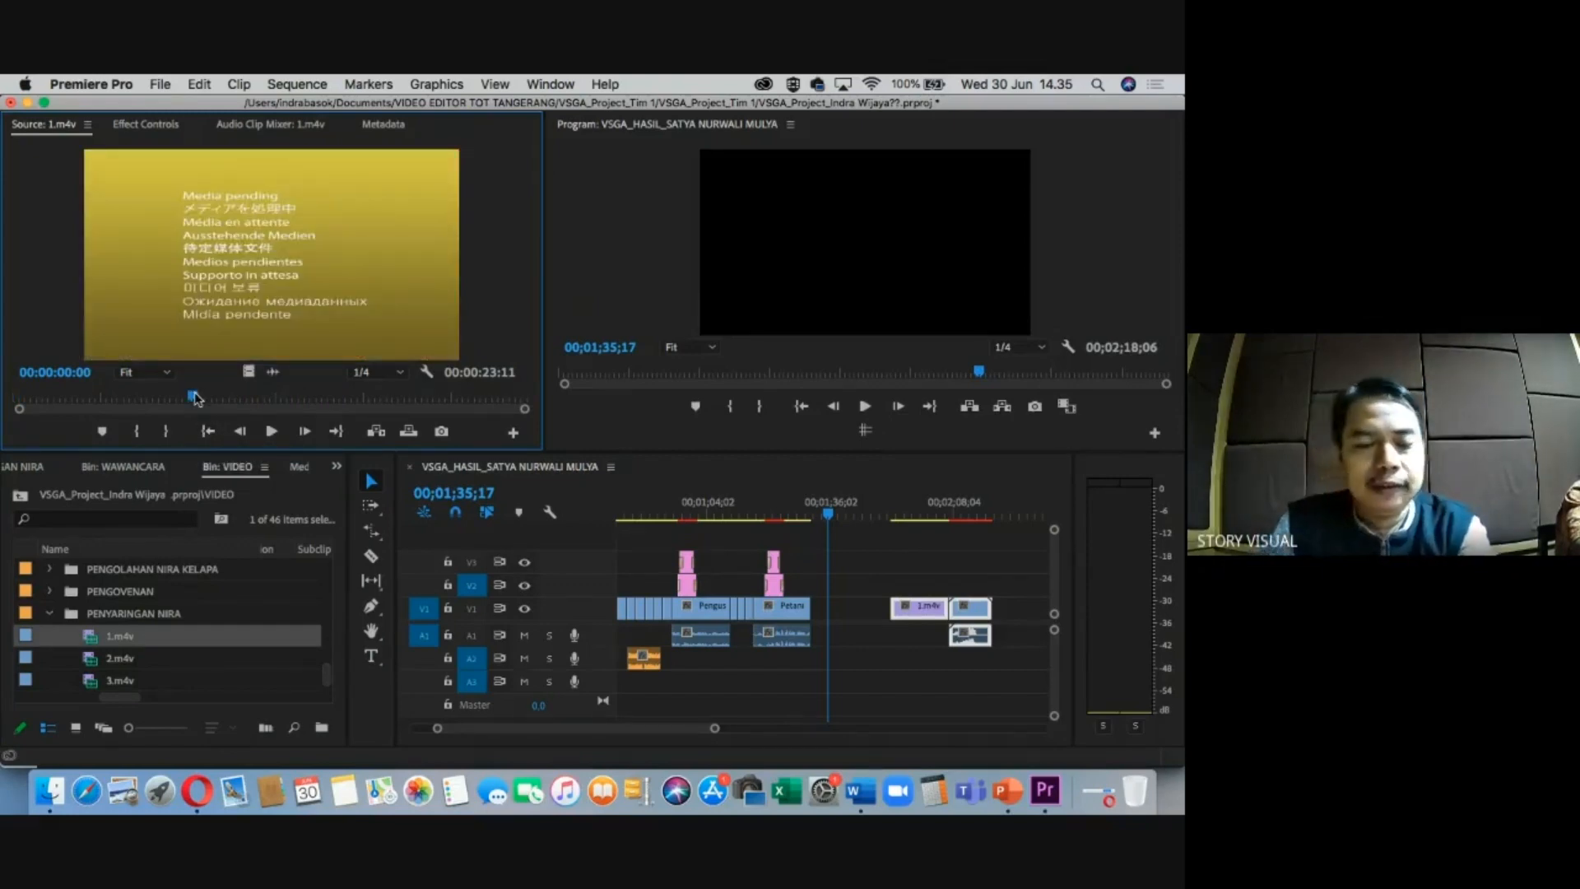
pyautogui.press('i')
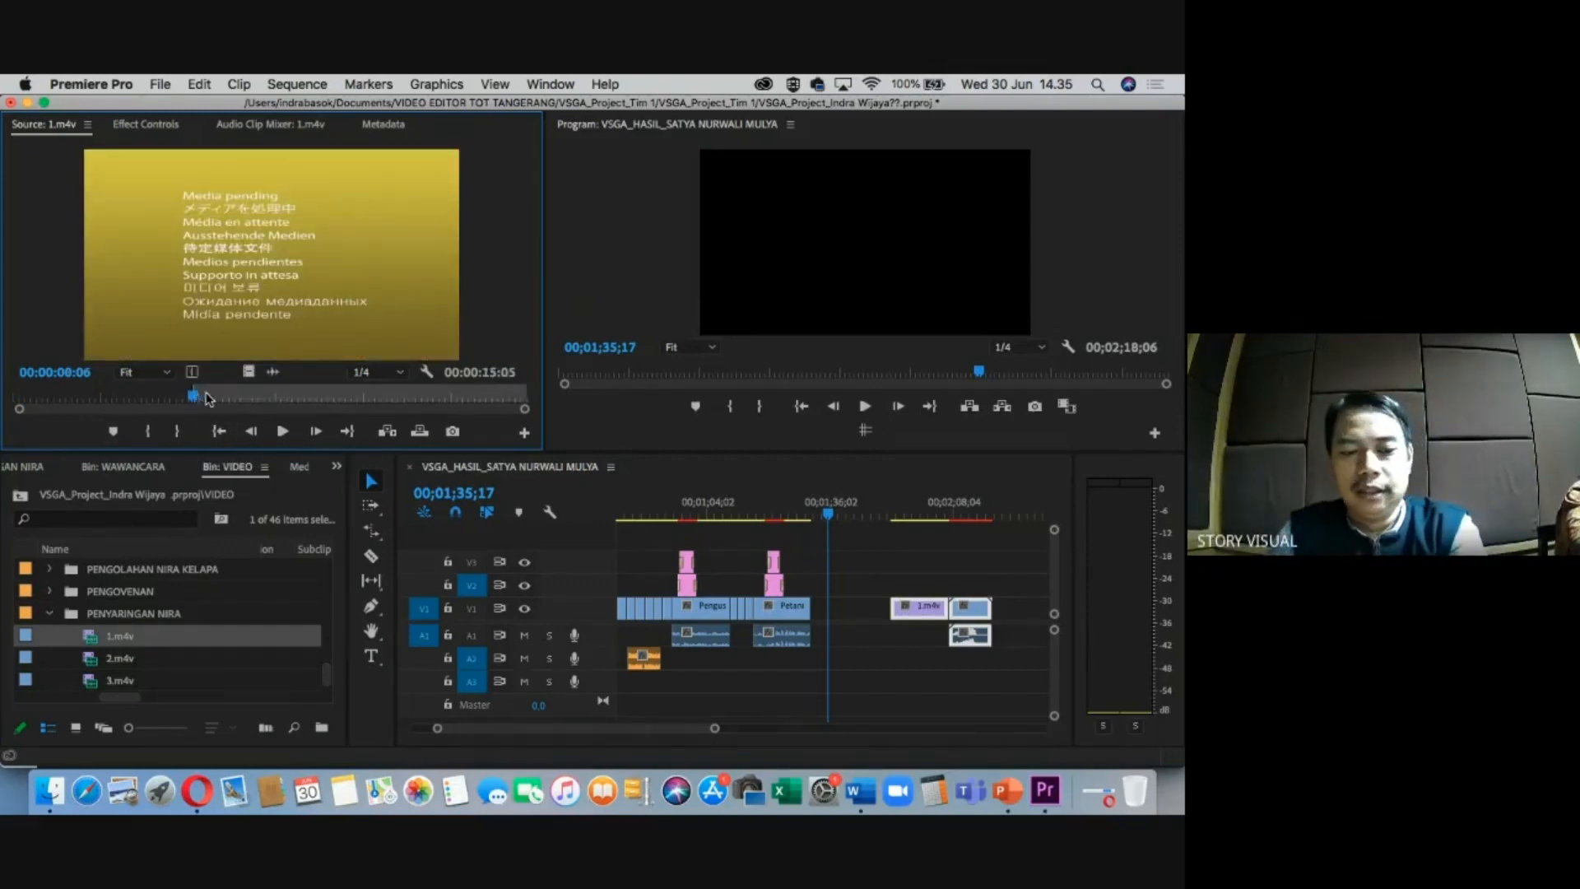
pyautogui.press('o')
pyautogui.moveTo(602, 466); pyautogui.dragTo(731, 607)
pyautogui.press('=')
pyautogui.press('=')
pyautogui.press('=')
pyautogui.click(781, 514)
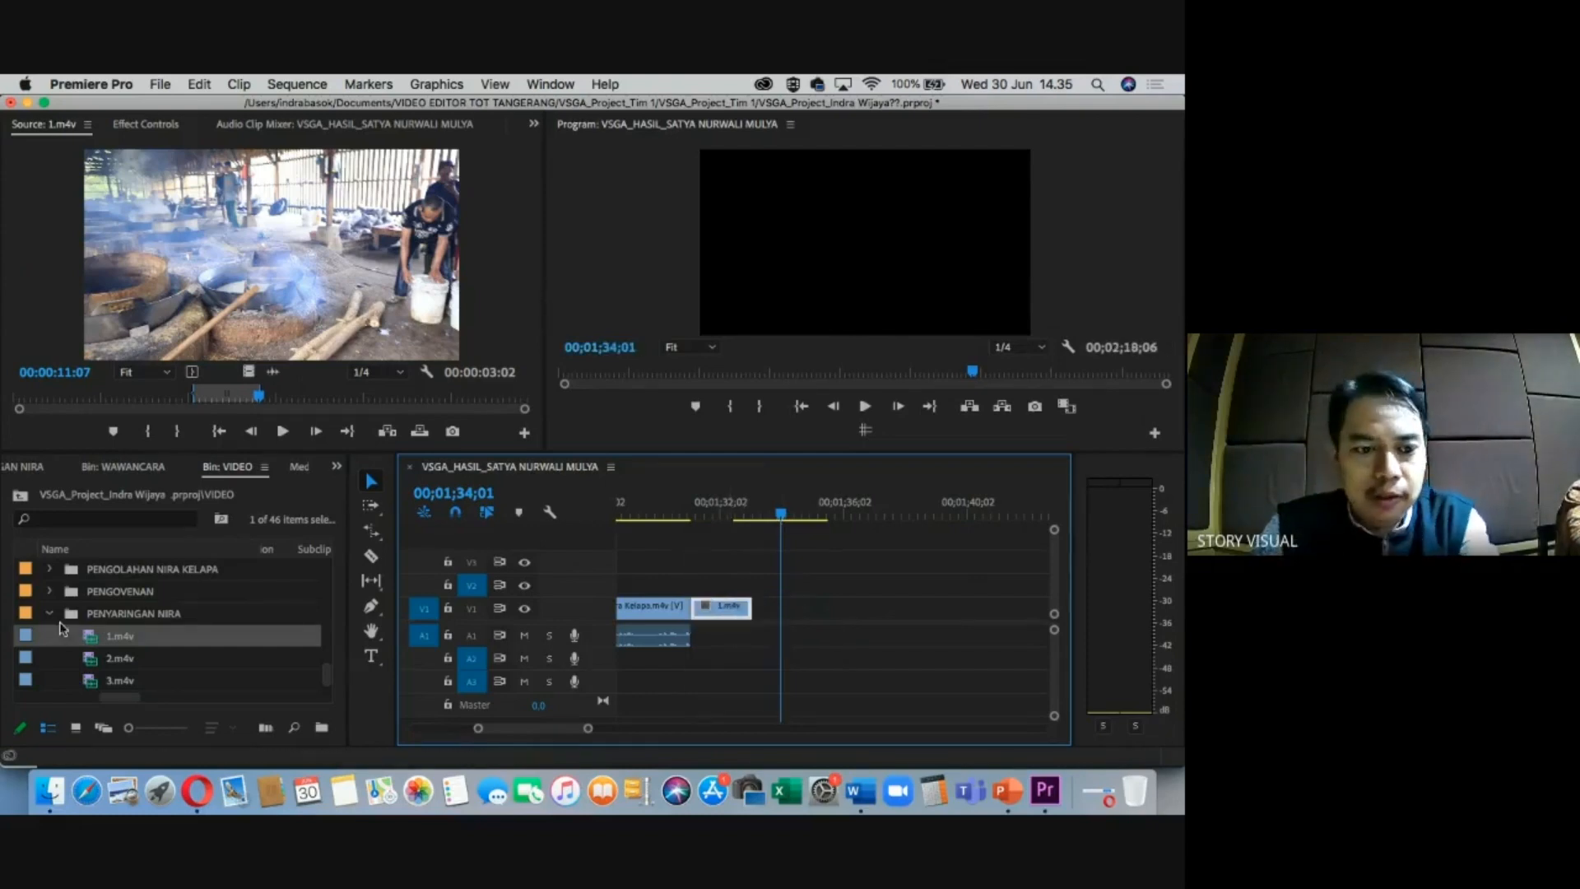
# Collapse the PENYARINGAN NIRA and PENGAYAKAN folders and browse to PENGGILINGAN GULA.
pyautogui.click(51, 612)
pyautogui.scroll(10, 80, 614)
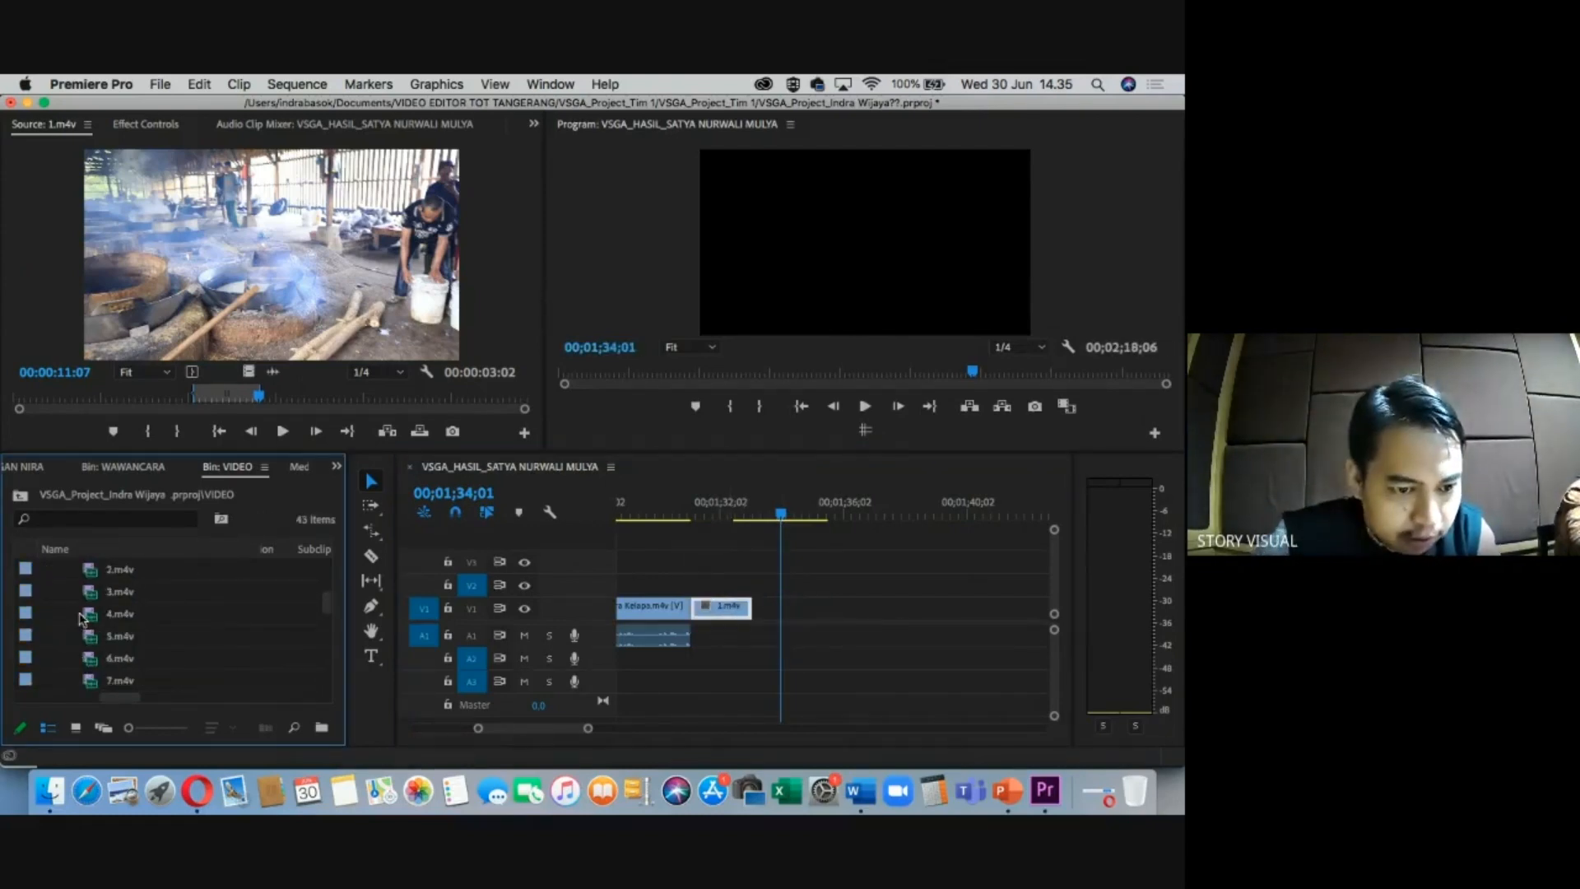
pyautogui.scroll(-3, 80, 619)
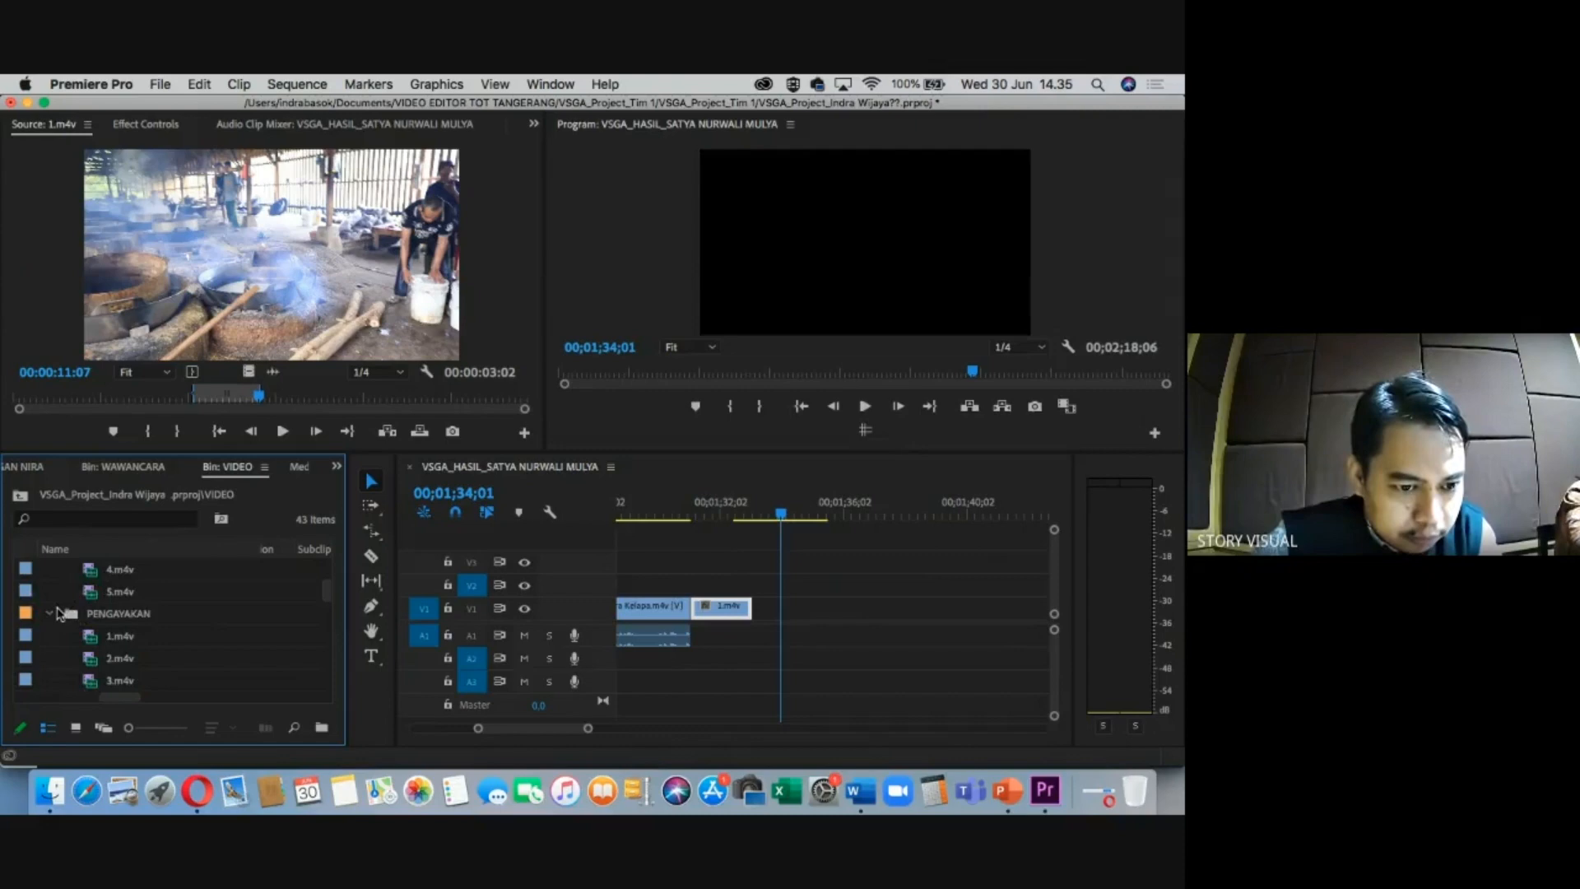
pyautogui.click(50, 614)
pyautogui.scroll(5, 73, 619)
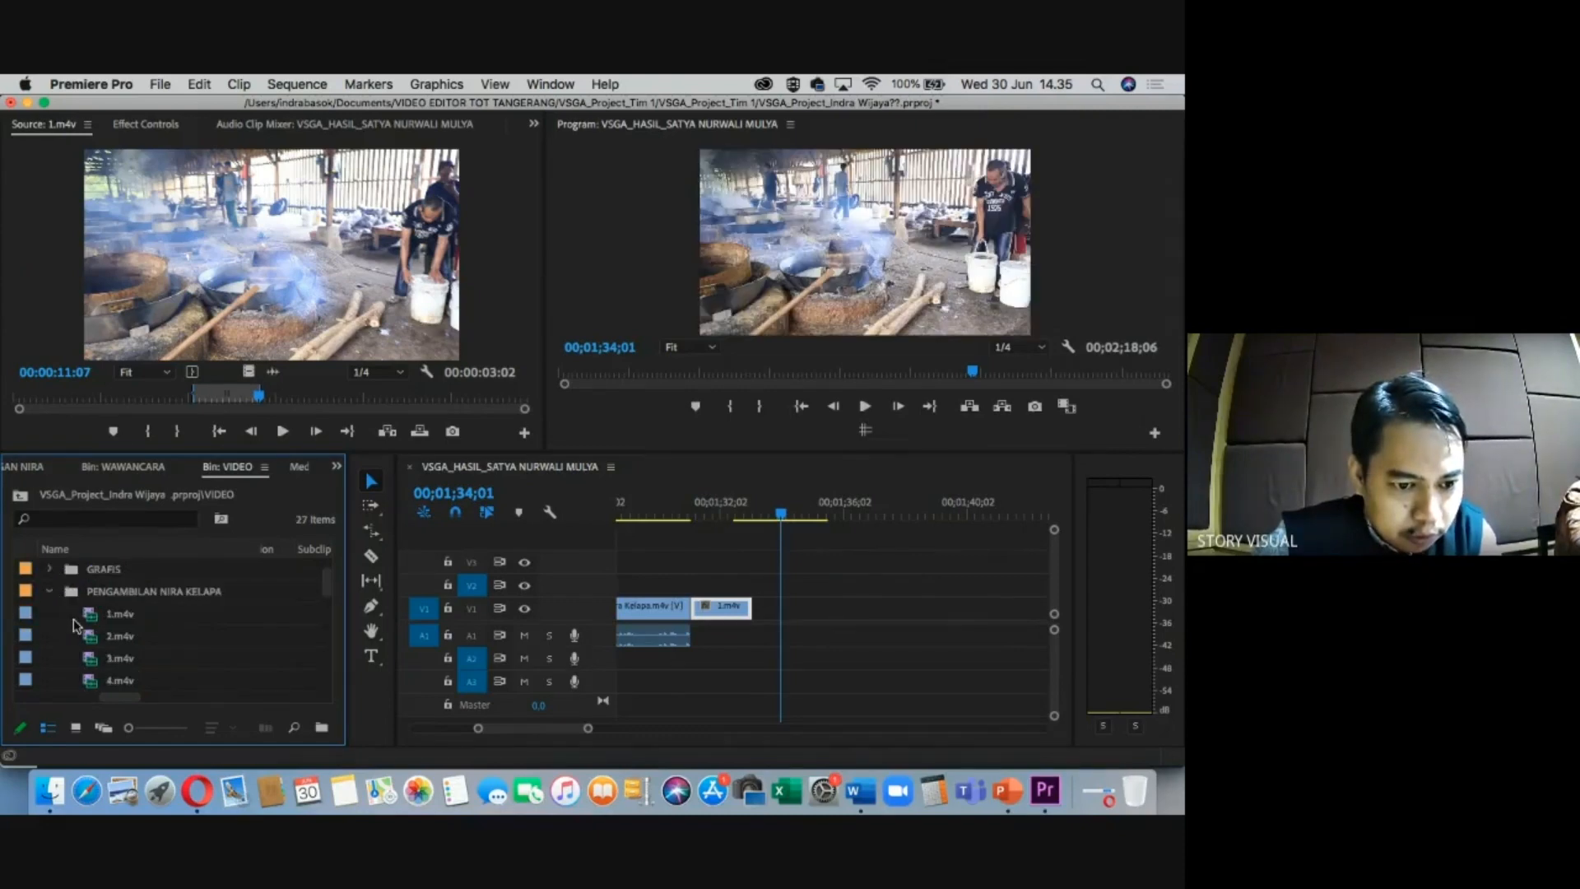
pyautogui.click(92, 614)
pyautogui.scroll(2, 105, 642)
pyautogui.scroll(-5, 102, 659)
pyautogui.click(95, 638)
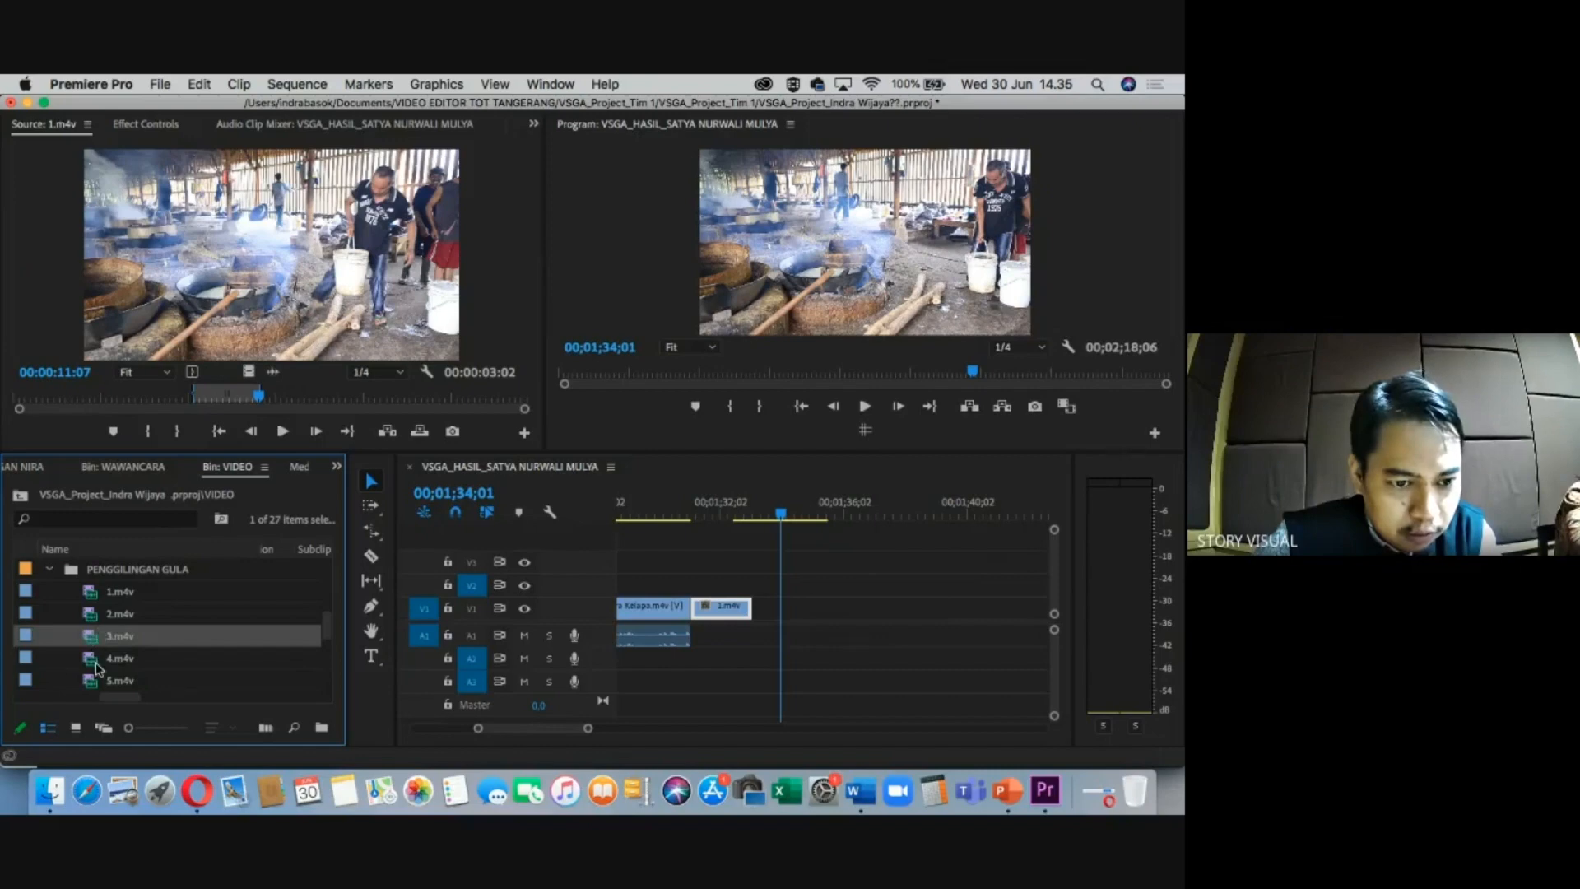
# Mark a 4.m4v excerpt from PENGGILINGAN GULA and place it on V2 above 1.m4v.
pyautogui.doubleClick(92, 663)
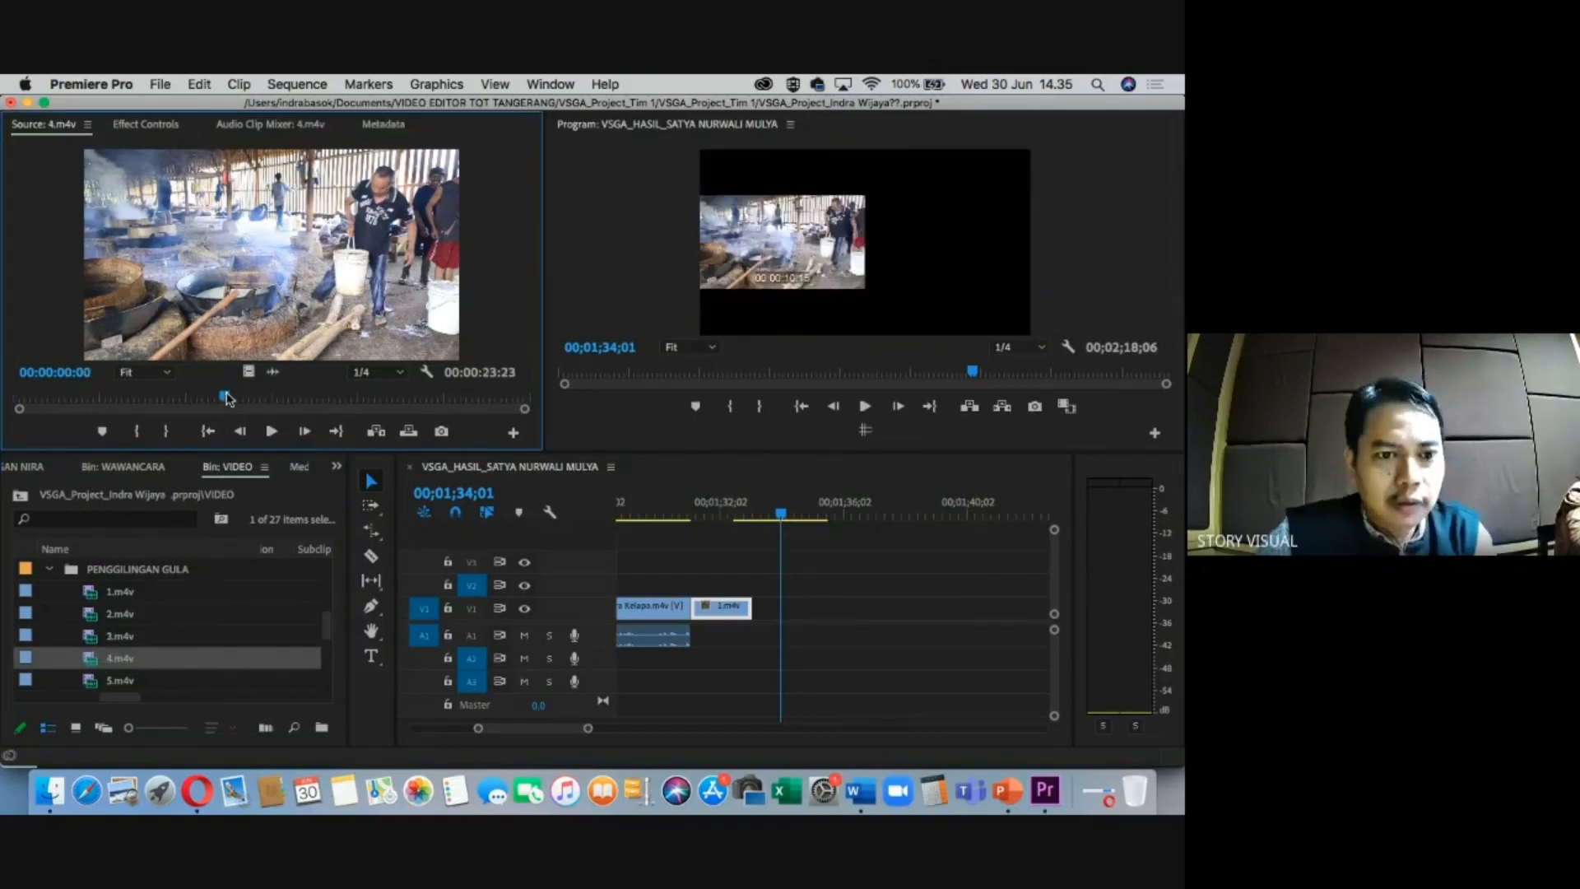
pyautogui.press('i')
pyautogui.click(290, 400)
pyautogui.press('o')
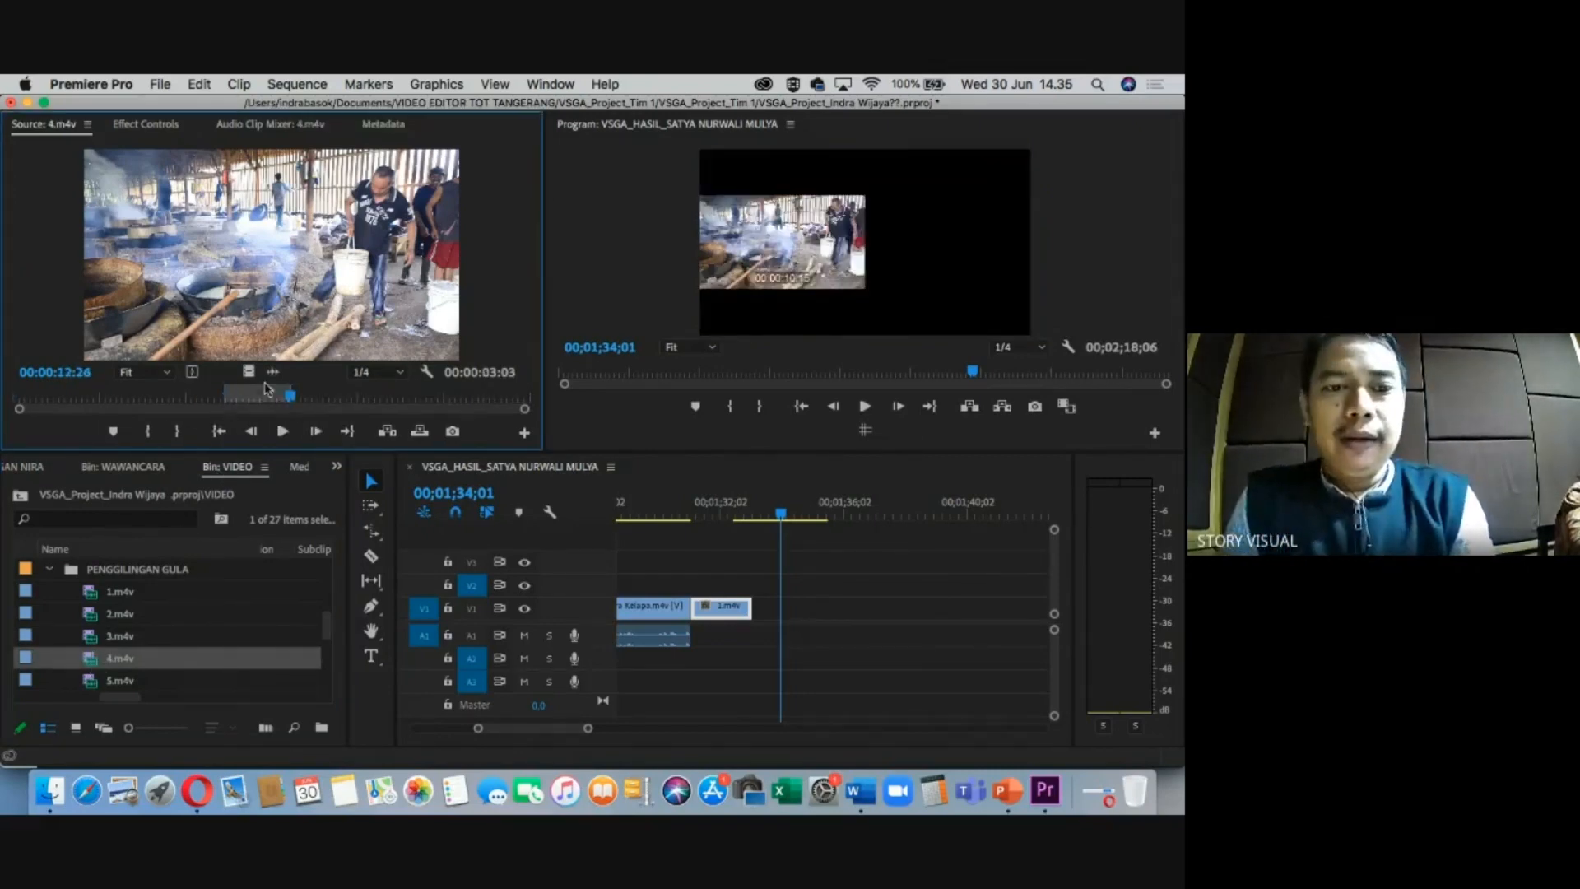
pyautogui.moveTo(248, 372); pyautogui.dragTo(764, 601)
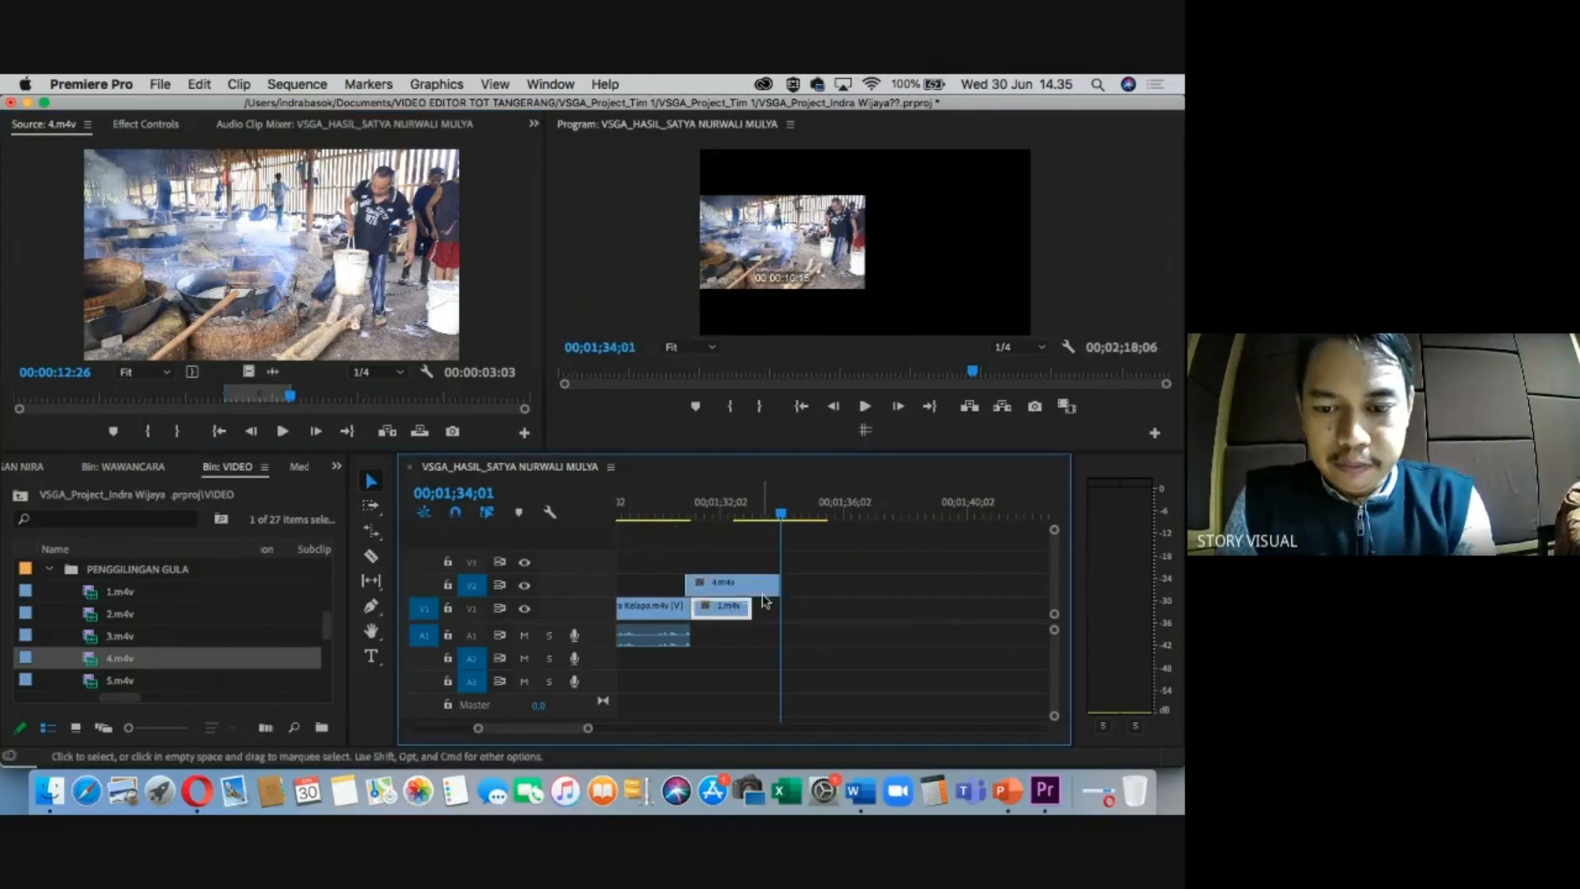
# Split the V2 4.m4v clip near its end and move it onto V1 right after 1.m4v.
pyautogui.press('c')
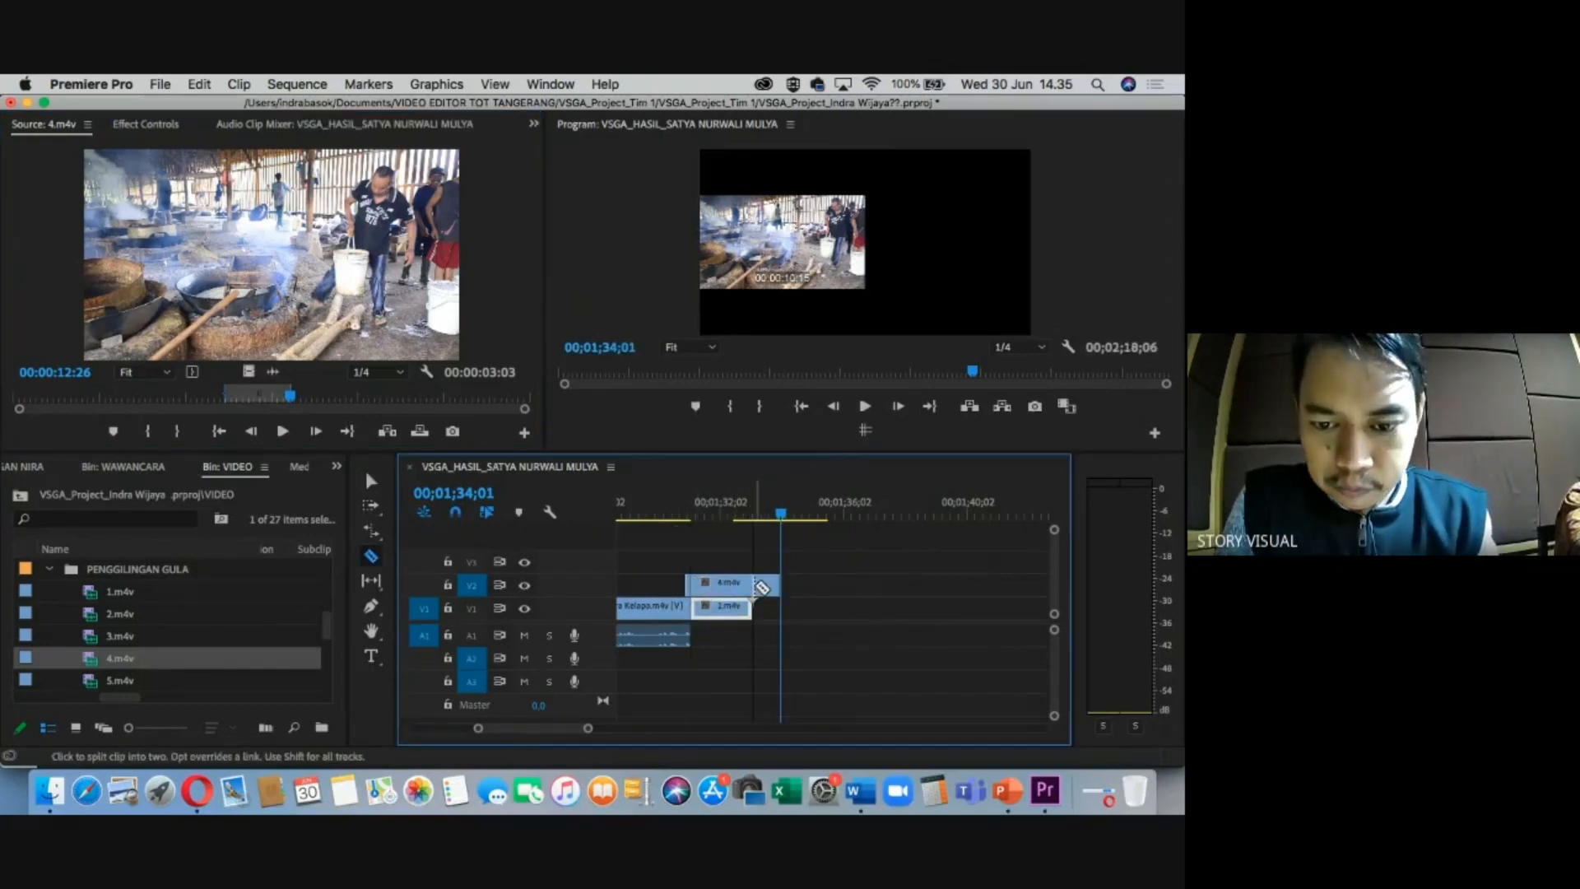
pyautogui.click(757, 586)
pyautogui.press('v')
pyautogui.press('-')
pyautogui.press('-')
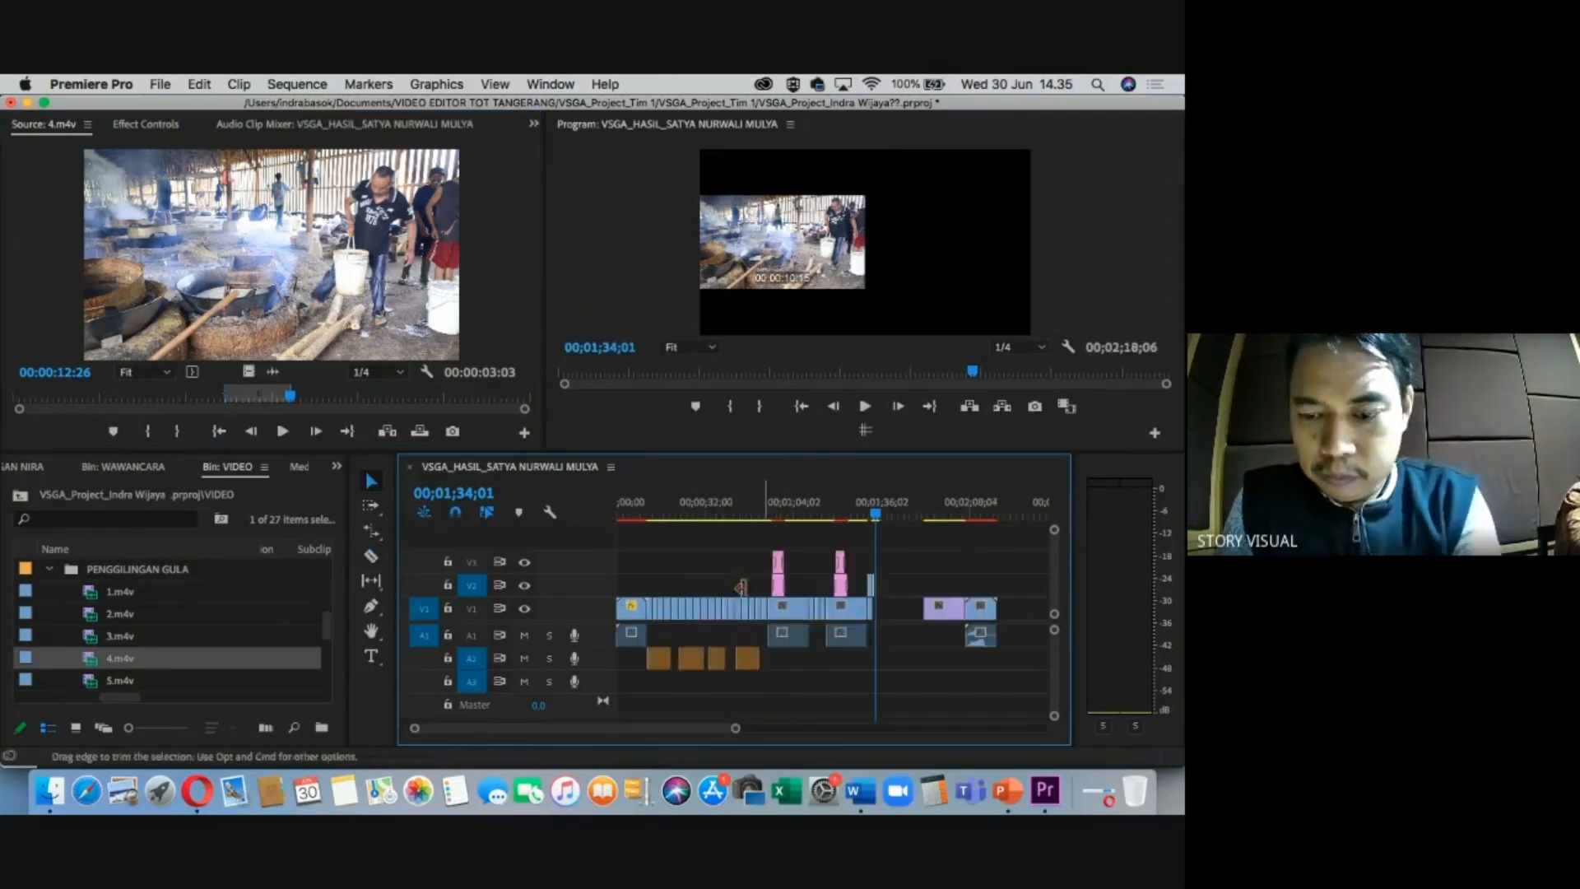
pyautogui.press('=')
pyautogui.press('=')
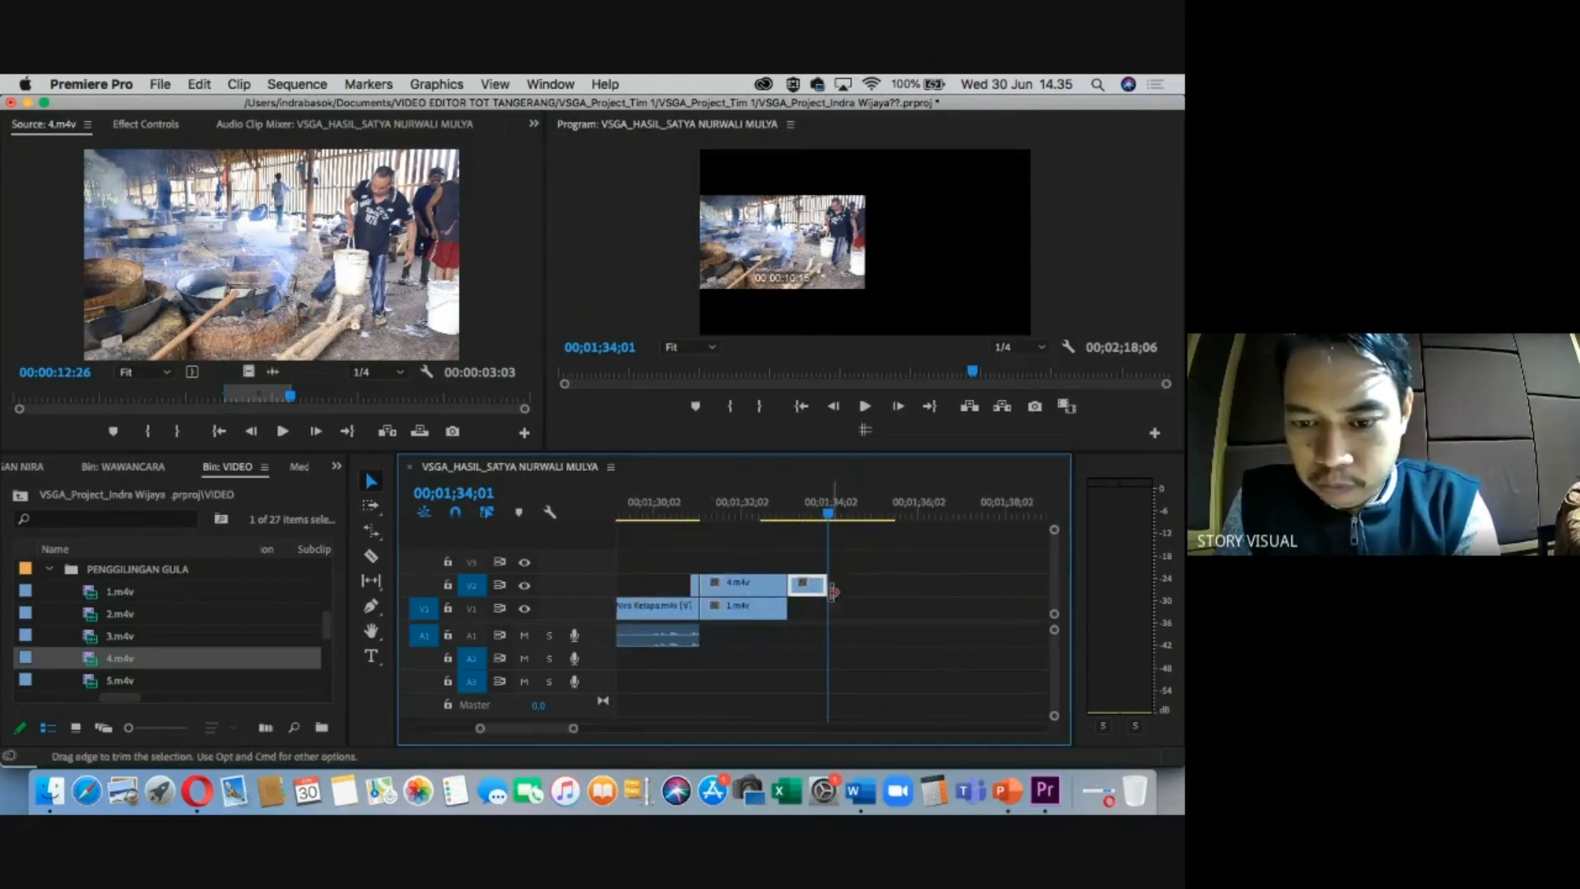
pyautogui.moveTo(664, 554); pyautogui.dragTo(696, 592)
pyautogui.moveTo(797, 514); pyautogui.dragTo(785, 515)
pyautogui.moveTo(741, 591); pyautogui.dragTo(835, 613)
pyautogui.moveTo(789, 514); pyautogui.dragTo(826, 529)
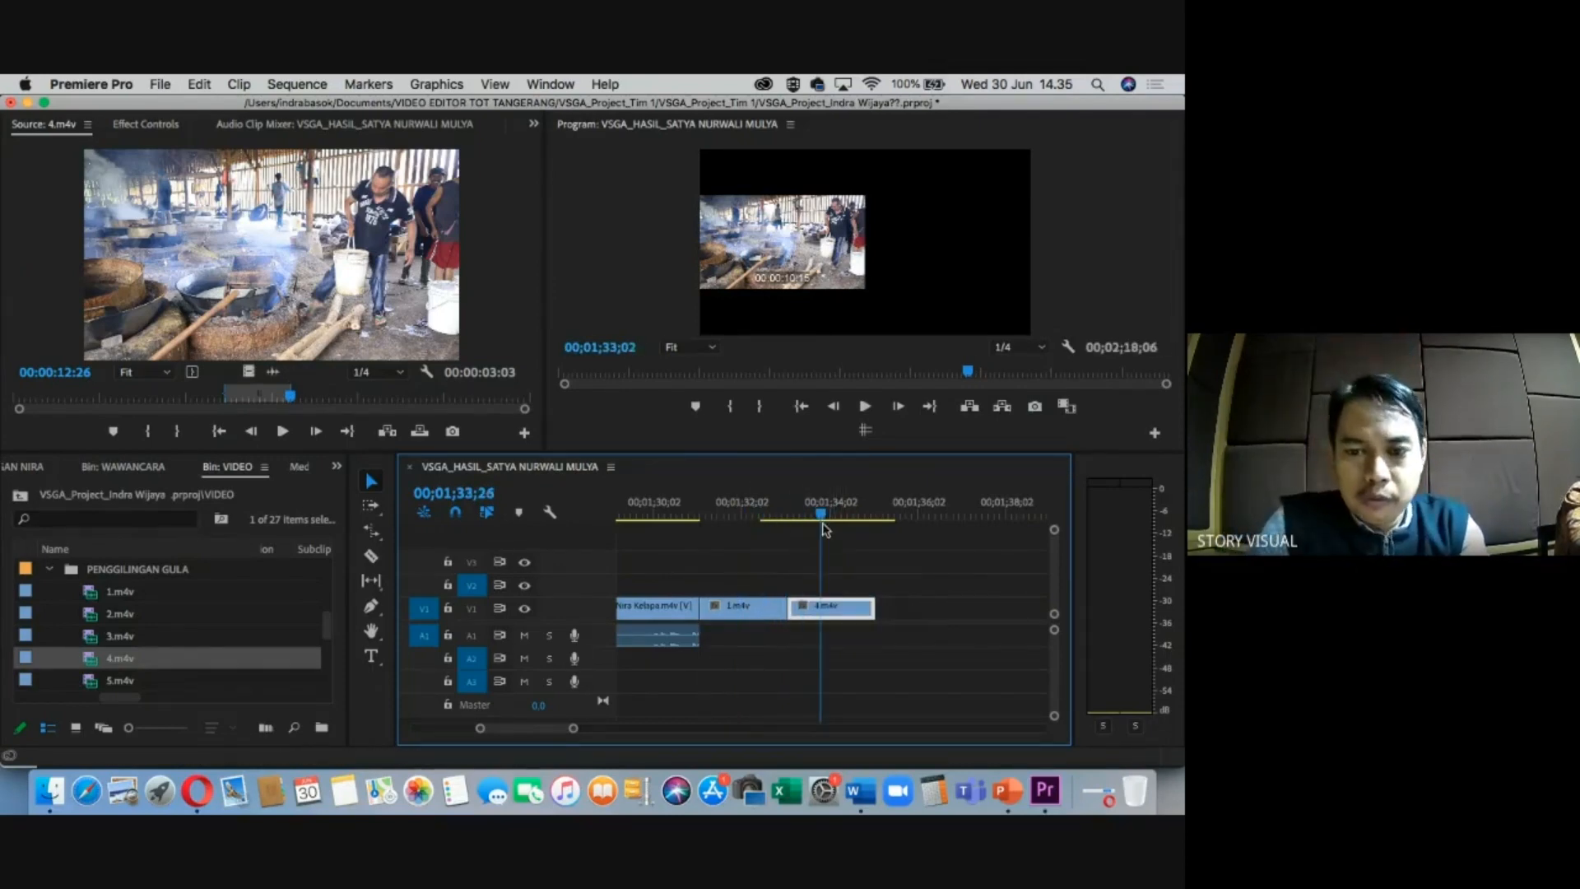
# Mark In/Out on 2.m4v from PENYARINGAN NIRA and place its video-only portion after 4.m4v on V1.
pyautogui.click(52, 571)
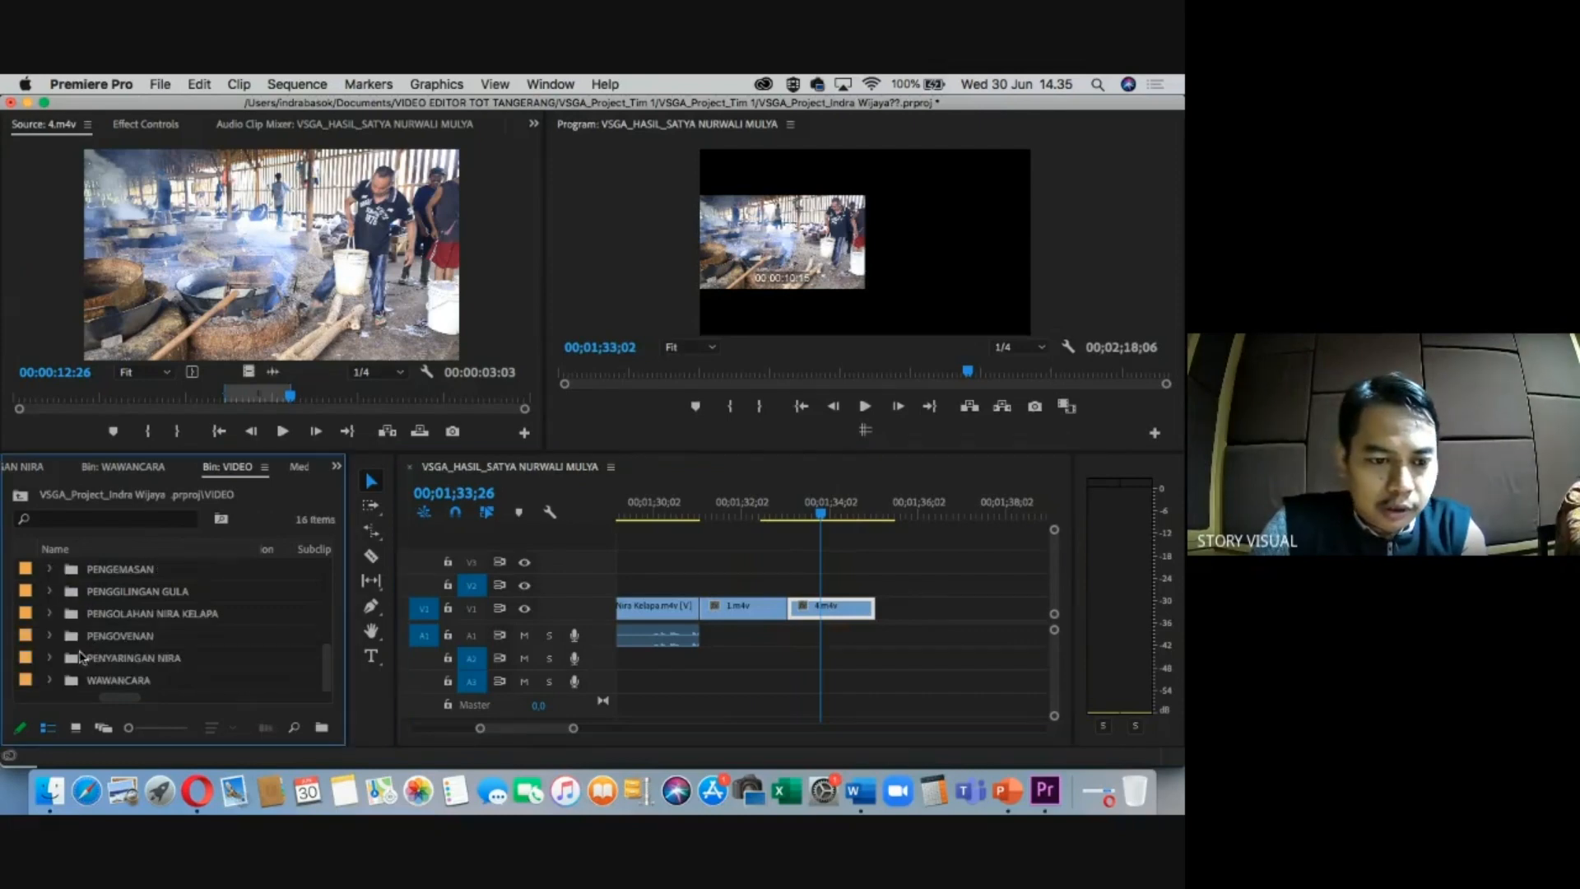
pyautogui.click(58, 660)
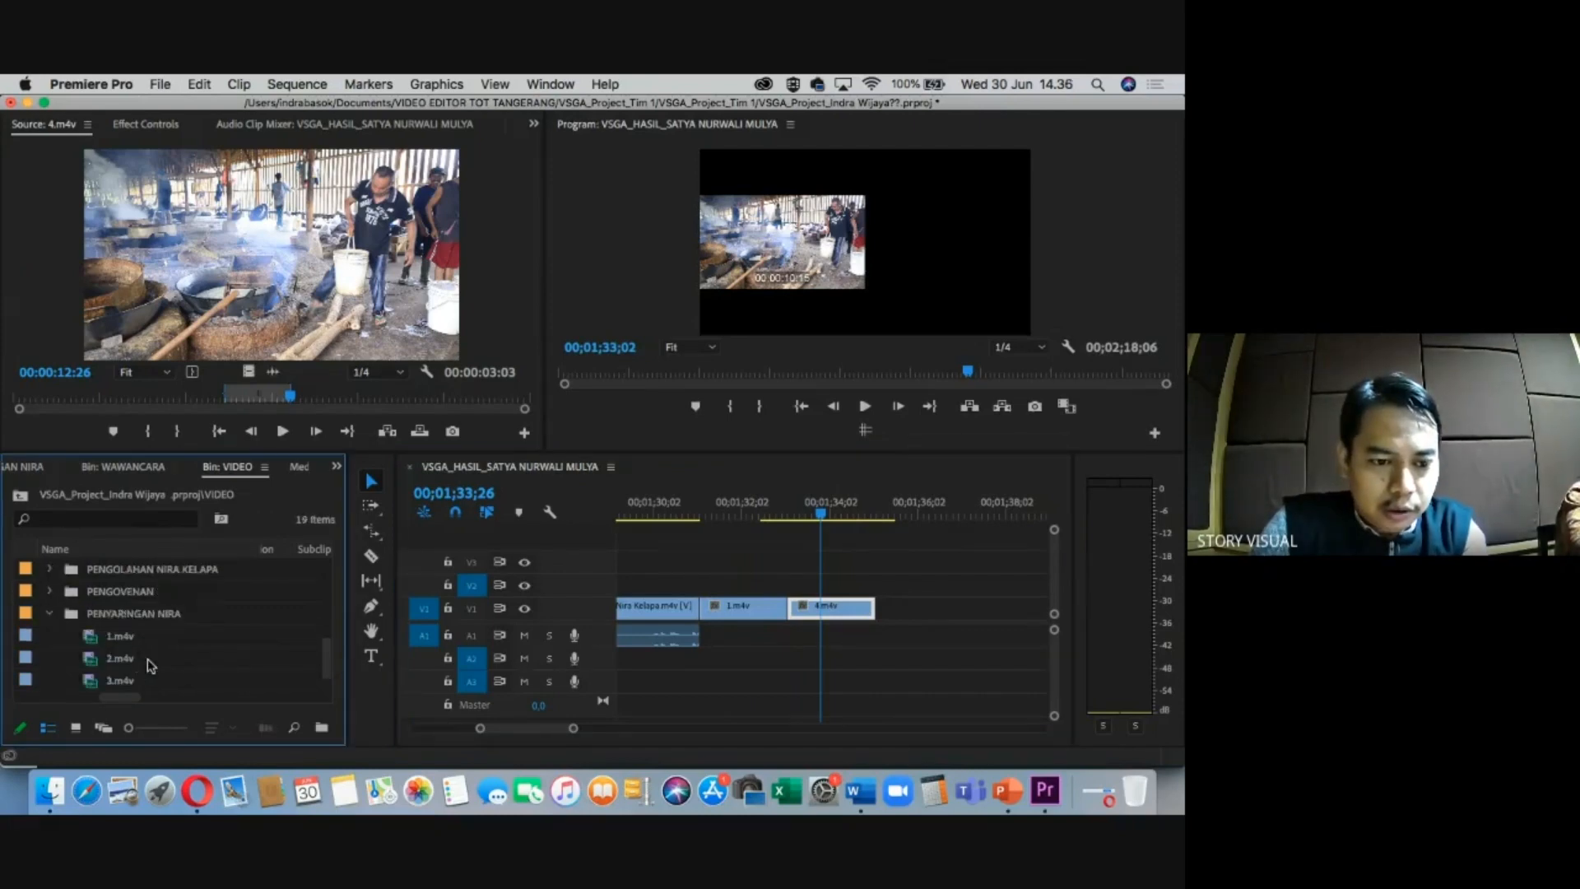
pyautogui.click(126, 642)
pyautogui.doubleClick(125, 642)
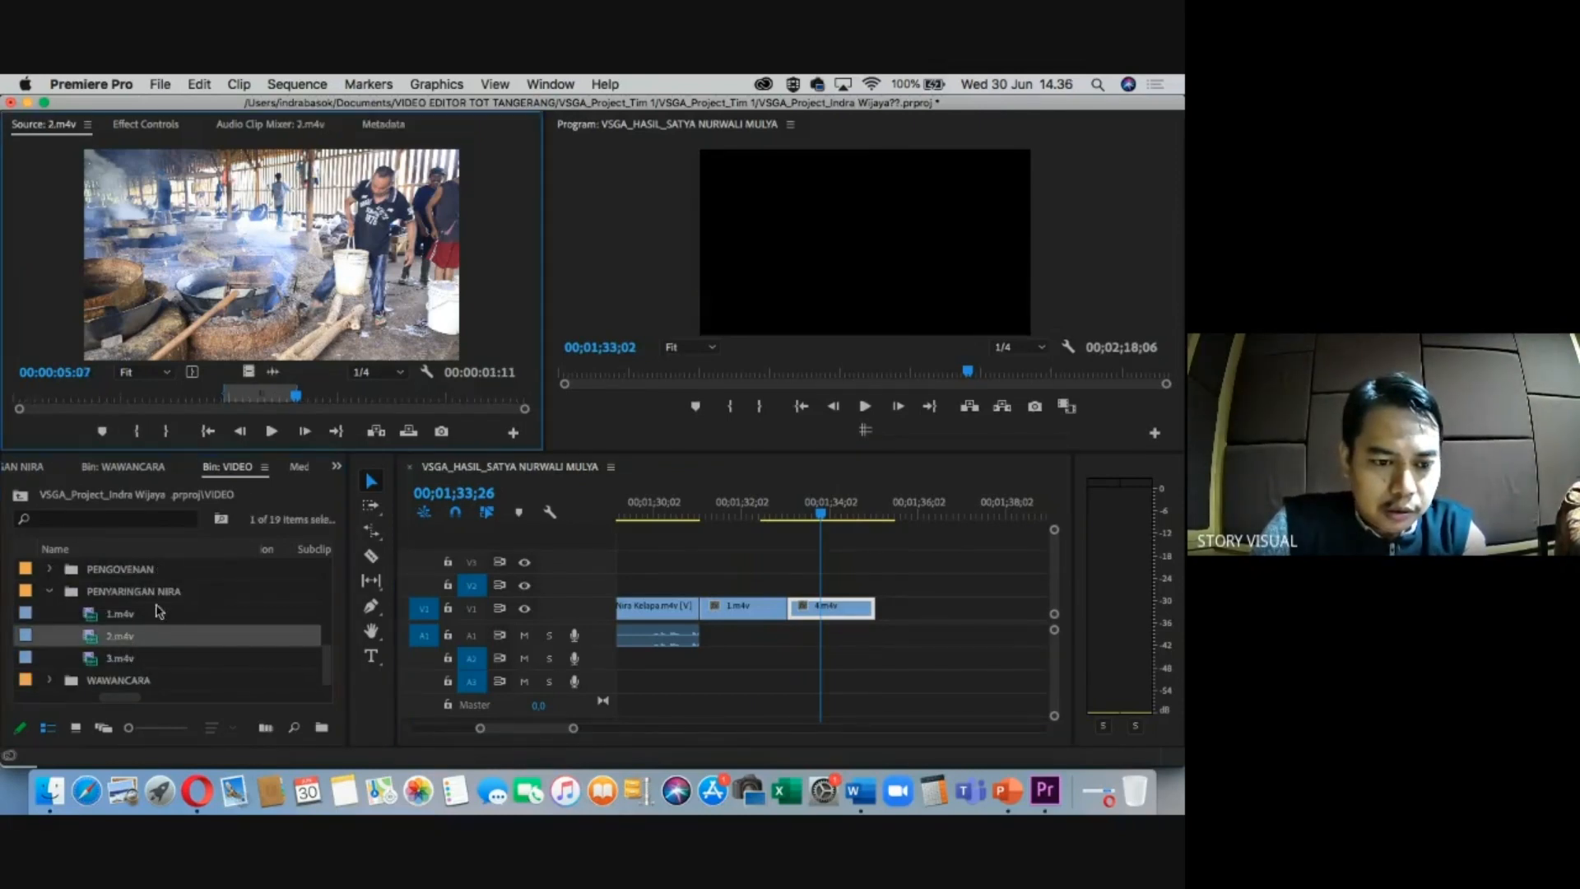
pyautogui.click(341, 399)
pyautogui.press('i')
pyautogui.press('o')
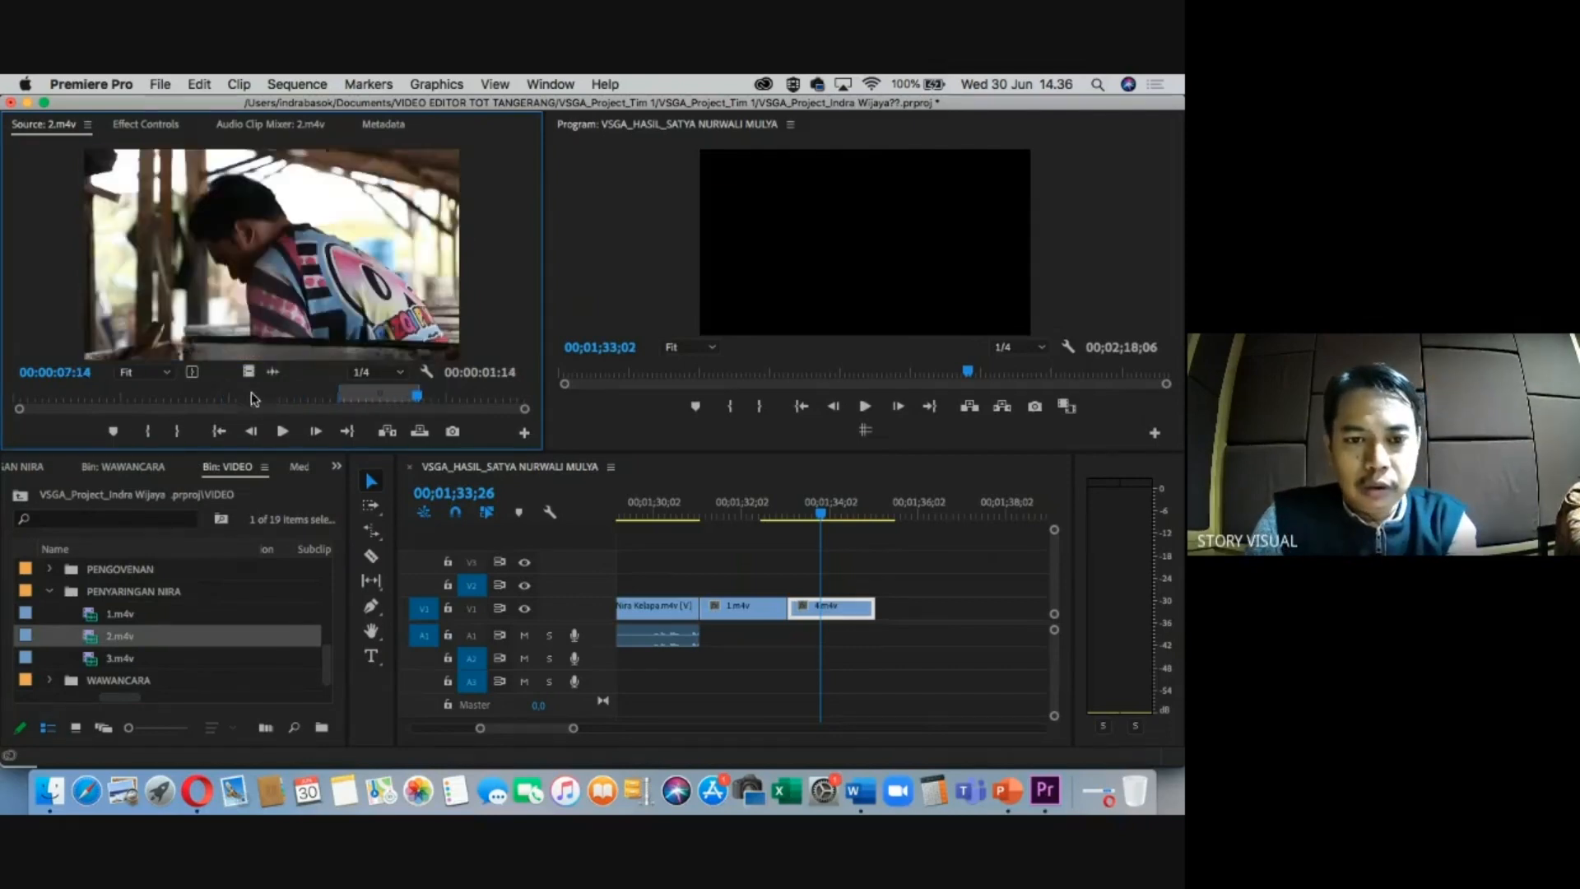
pyautogui.moveTo(248, 371); pyautogui.dragTo(941, 609)
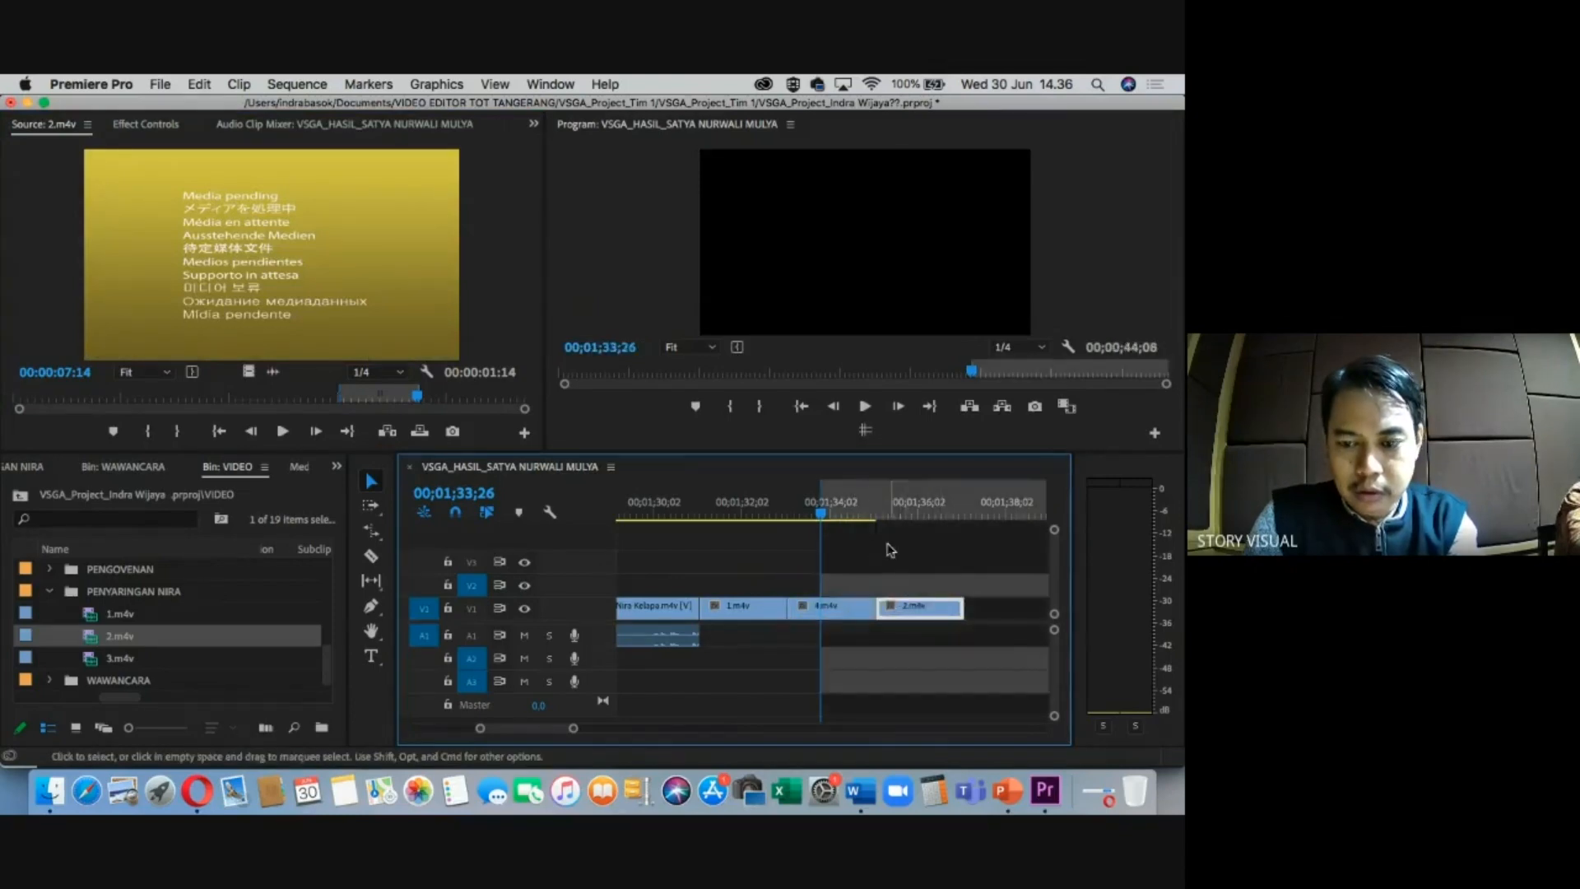
# Clear the sequence In/Out points and zoom out to reach the later part of the sequence.
pyautogui.rightClick(895, 506)
pyautogui.click(900, 519)
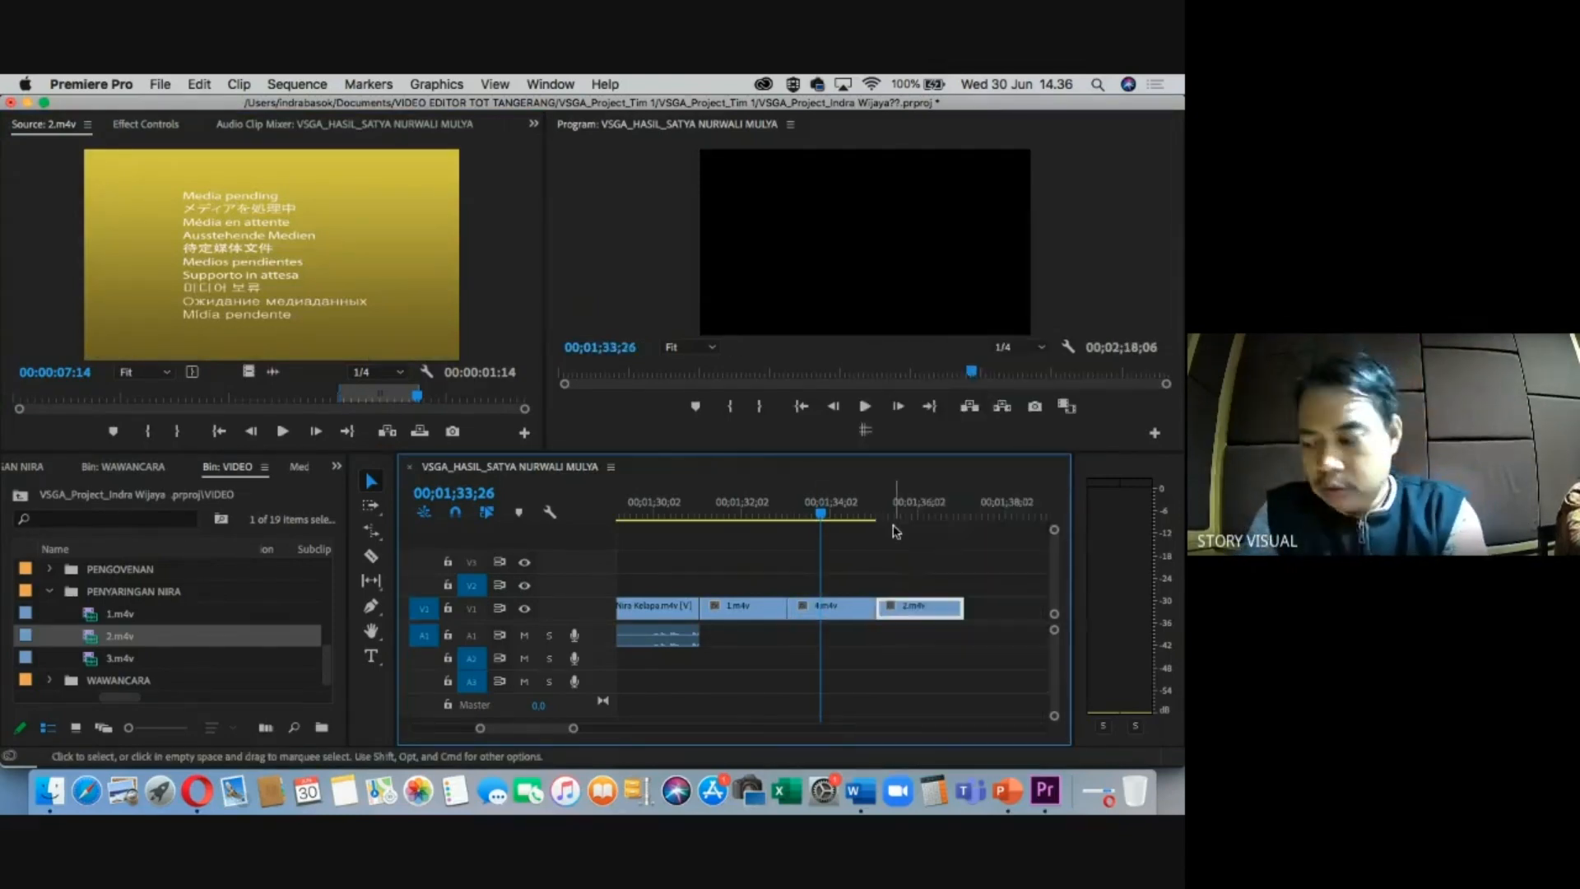
pyautogui.press('-')
pyautogui.moveTo(830, 511); pyautogui.dragTo(957, 516)
pyautogui.press('-')
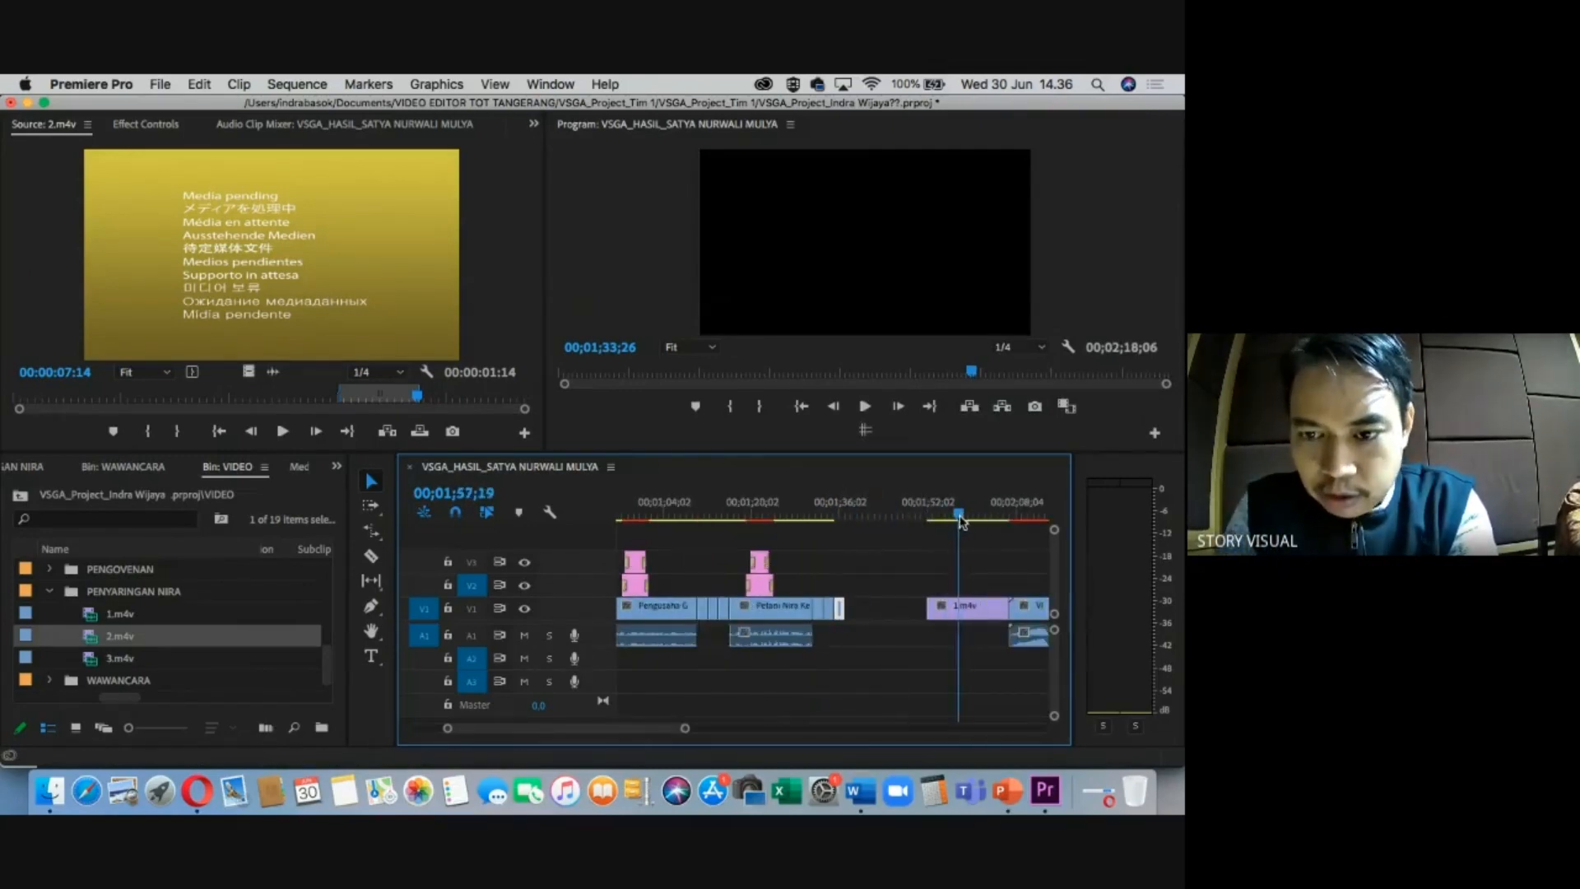
pyautogui.press('-')
pyautogui.press('=')
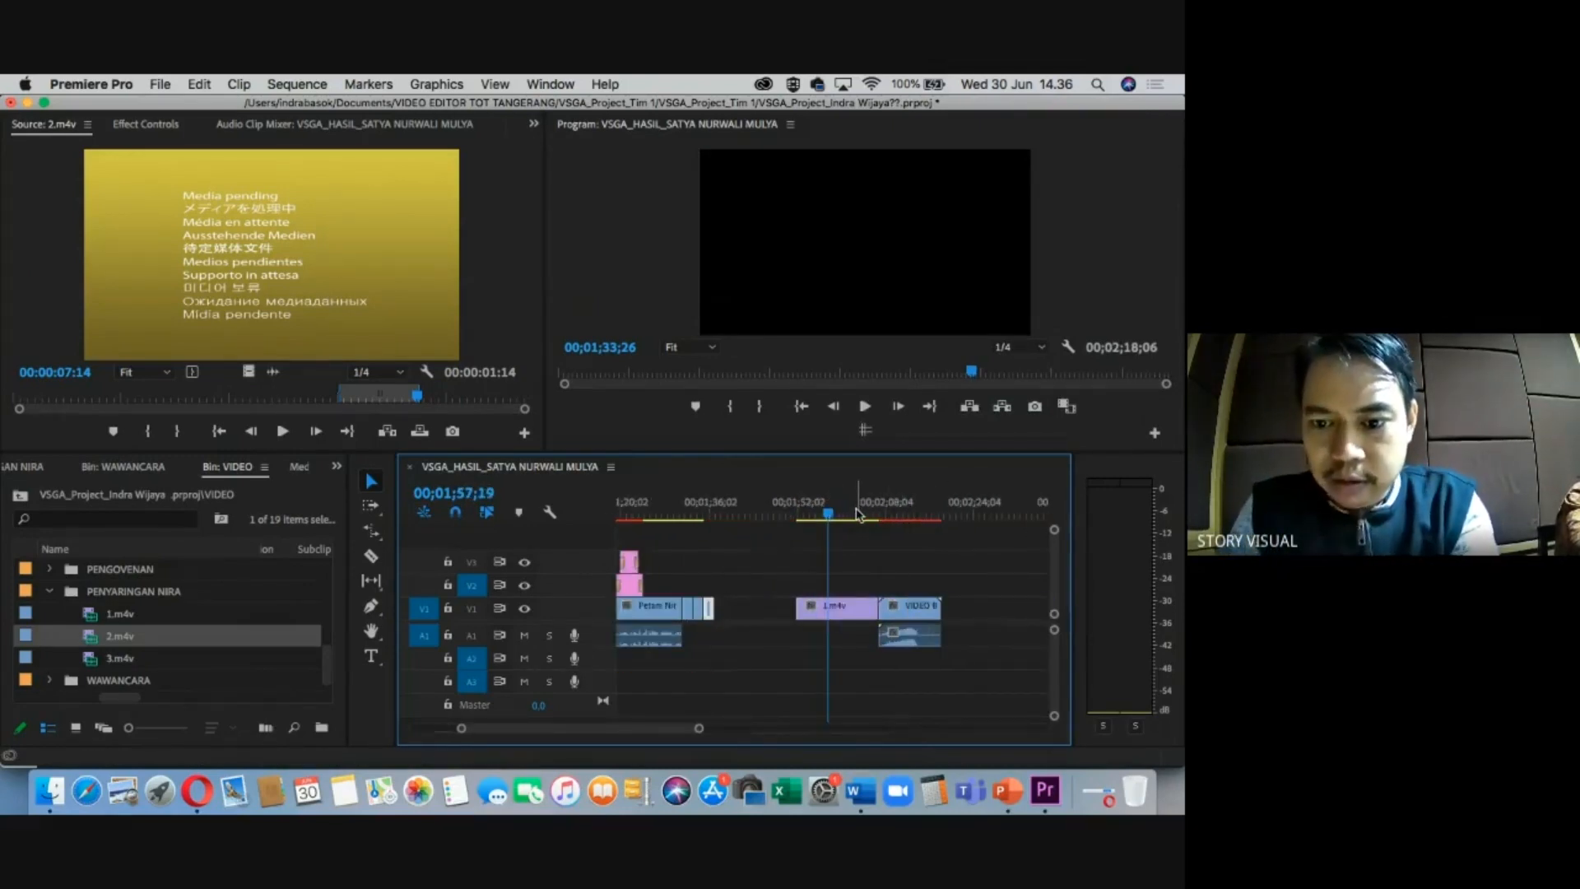
# Ripple Delete the empty V1 gap before 1.m4v, then review the join and park the playhead at 00;01;38;21.
pyautogui.click(763, 611)
pyautogui.rightClick(774, 623)
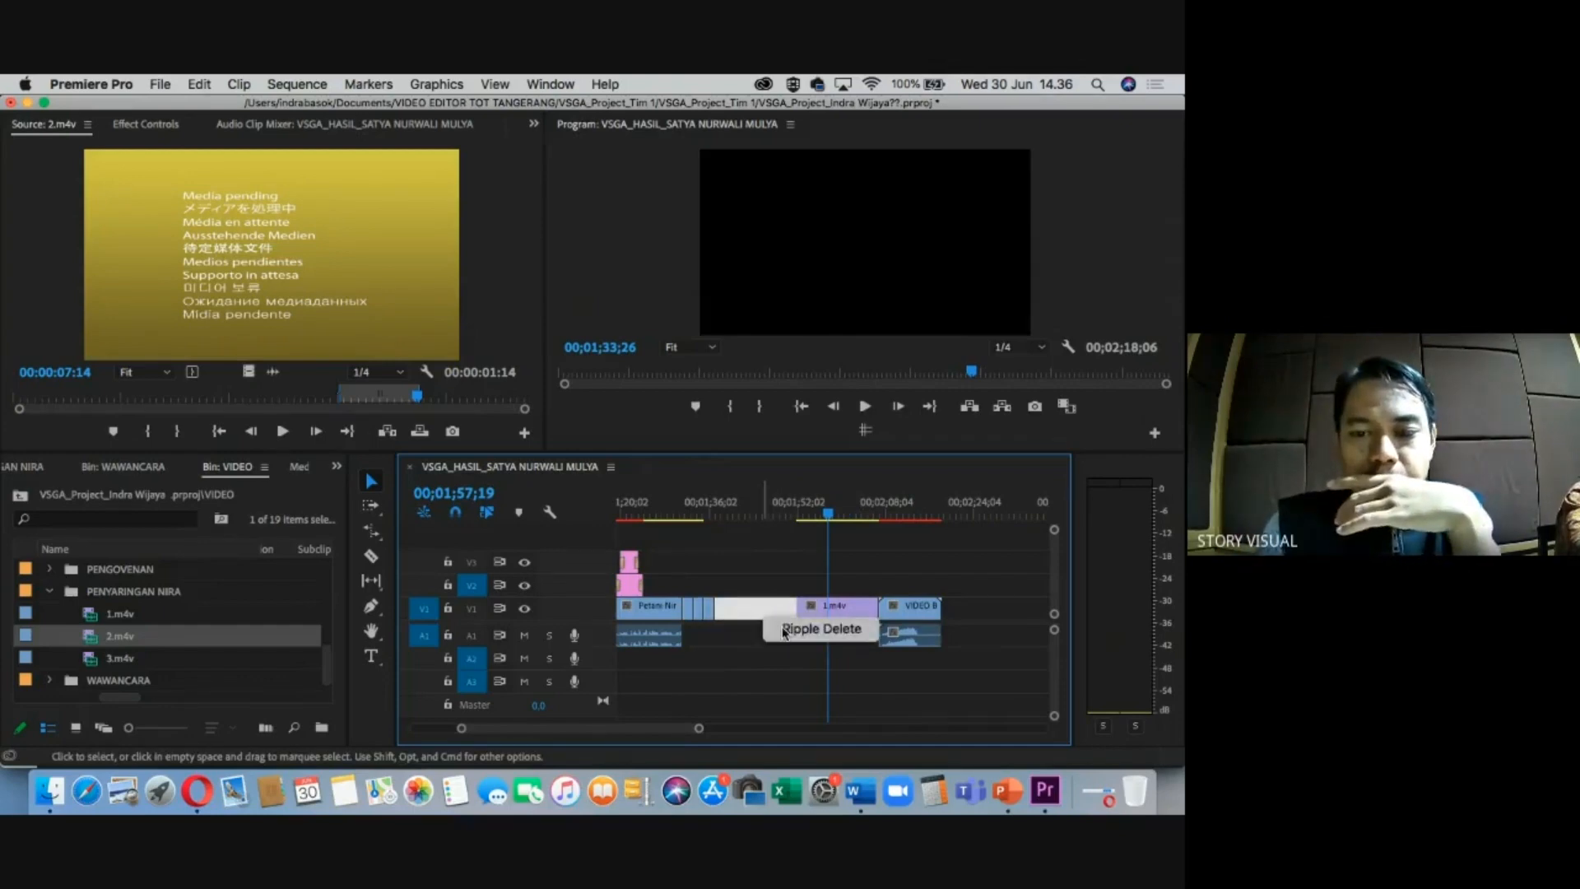
pyautogui.click(816, 628)
pyautogui.click(731, 503)
pyautogui.moveTo(732, 498); pyautogui.dragTo(738, 502)
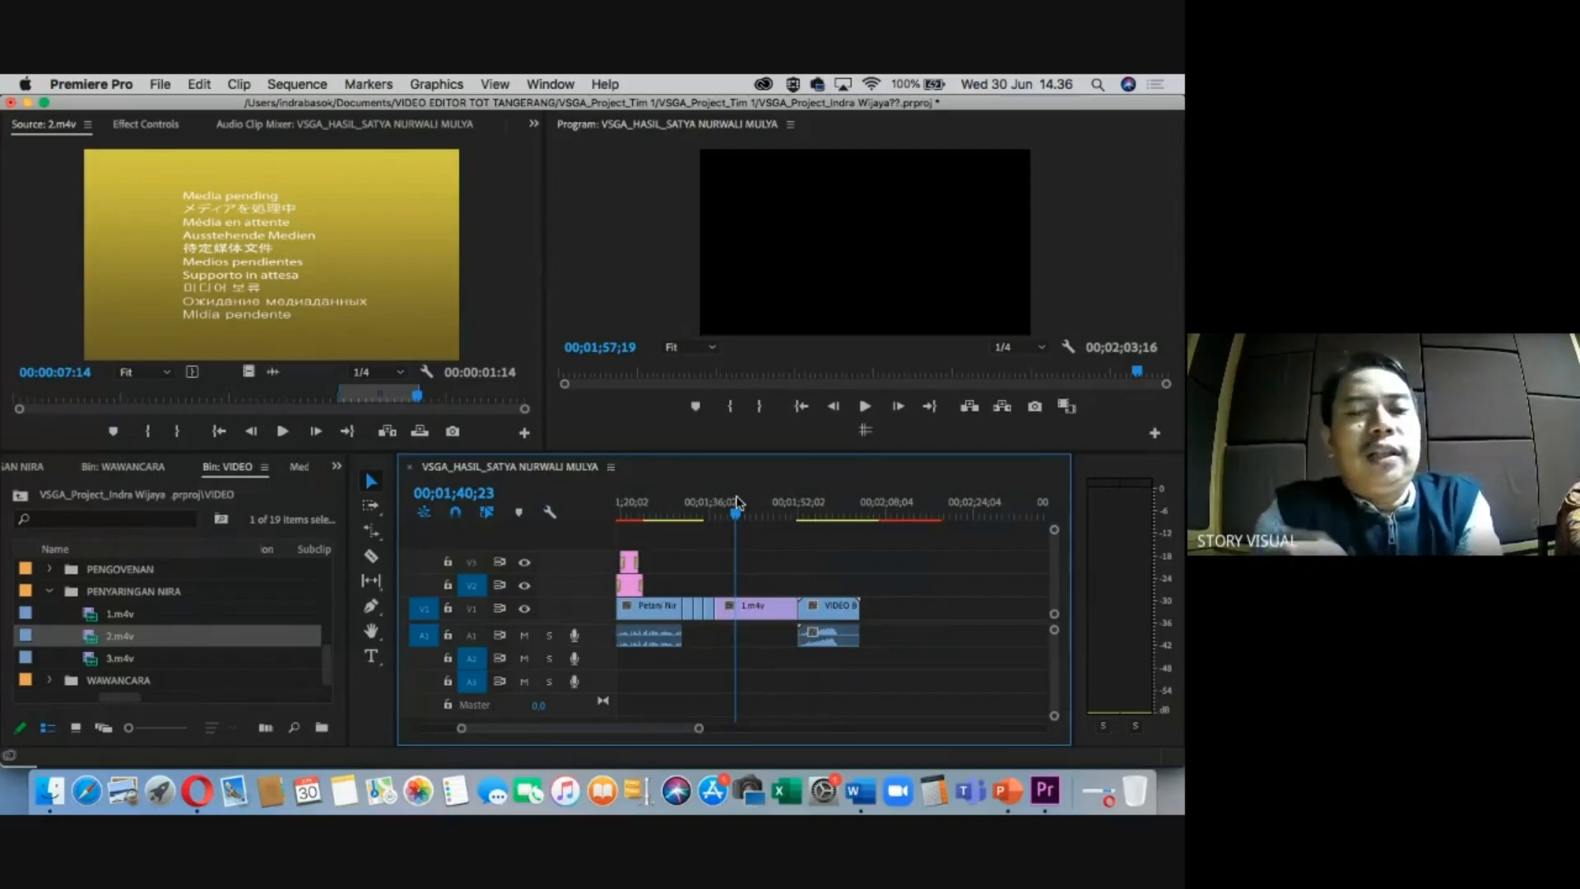
pyautogui.moveTo(734, 511)
pyautogui.mouseDown()
pyautogui.moveTo(825, 511)
pyautogui.moveTo(754, 522)
pyautogui.mouseUp()
pyautogui.press('-')
pyautogui.press('-')
pyautogui.press('=')
pyautogui.press('=')
pyautogui.click(782, 516)
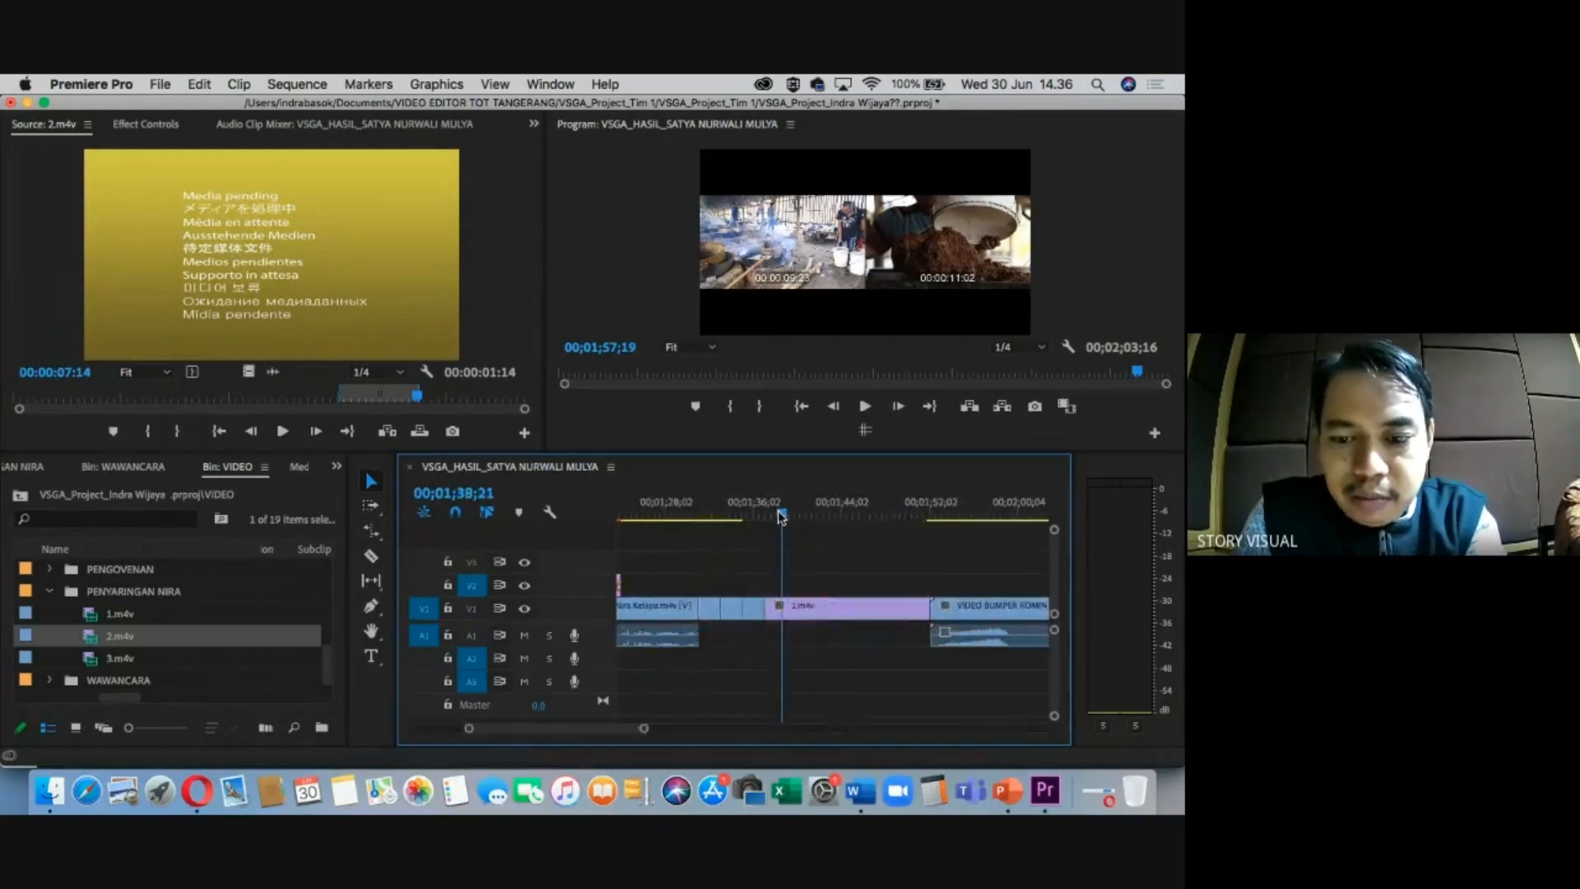
# Create a new Legacy Title with the default settings.
pyautogui.click(51, 591)
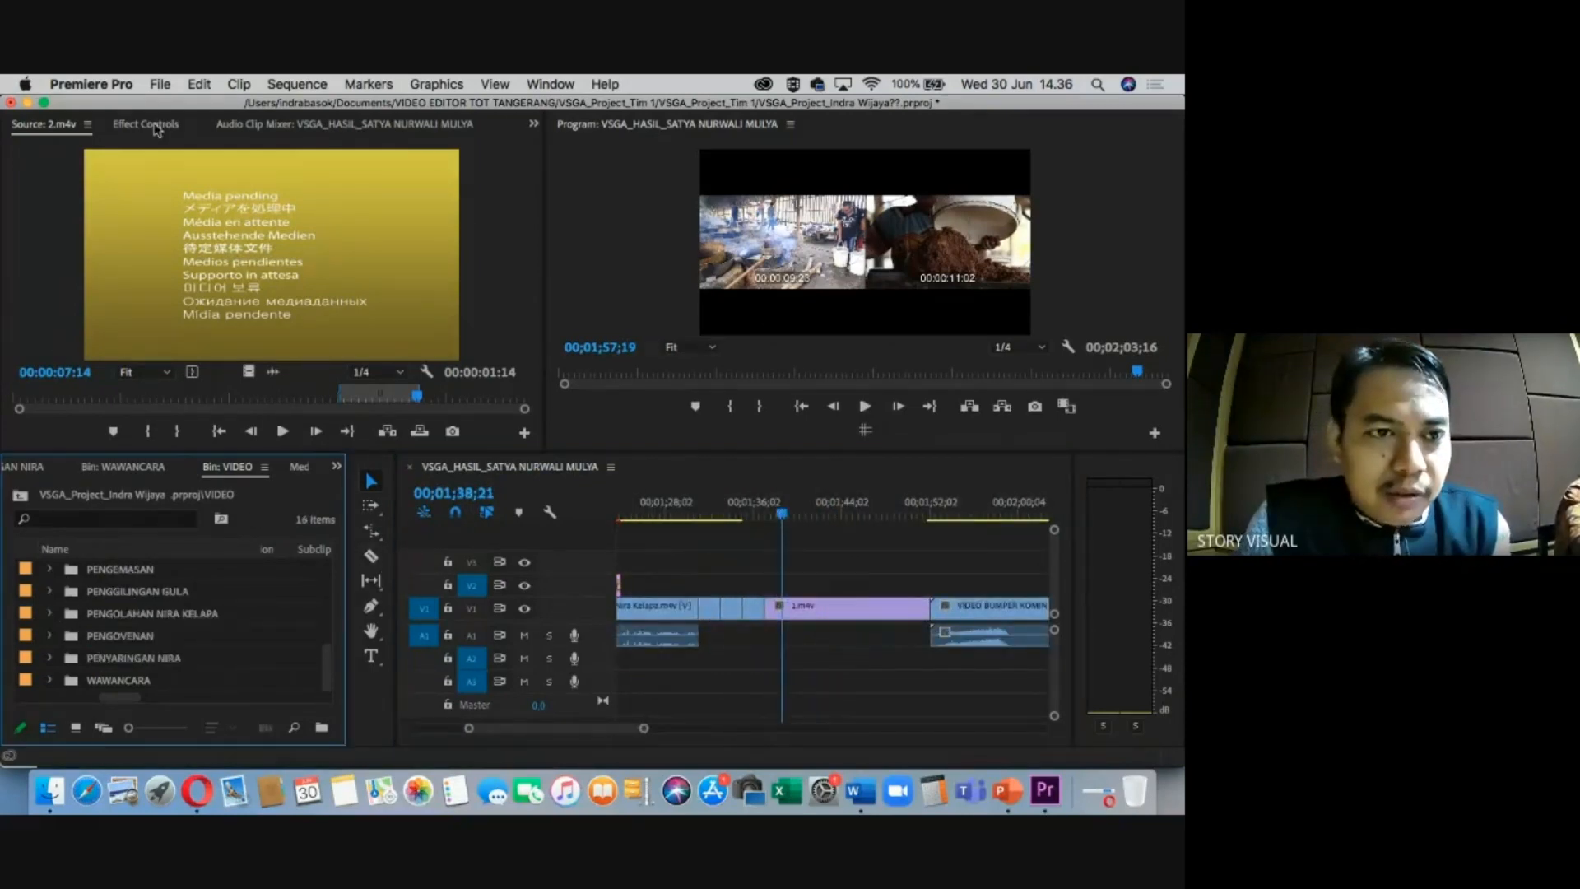
pyautogui.click(160, 90)
pyautogui.moveTo(177, 106)
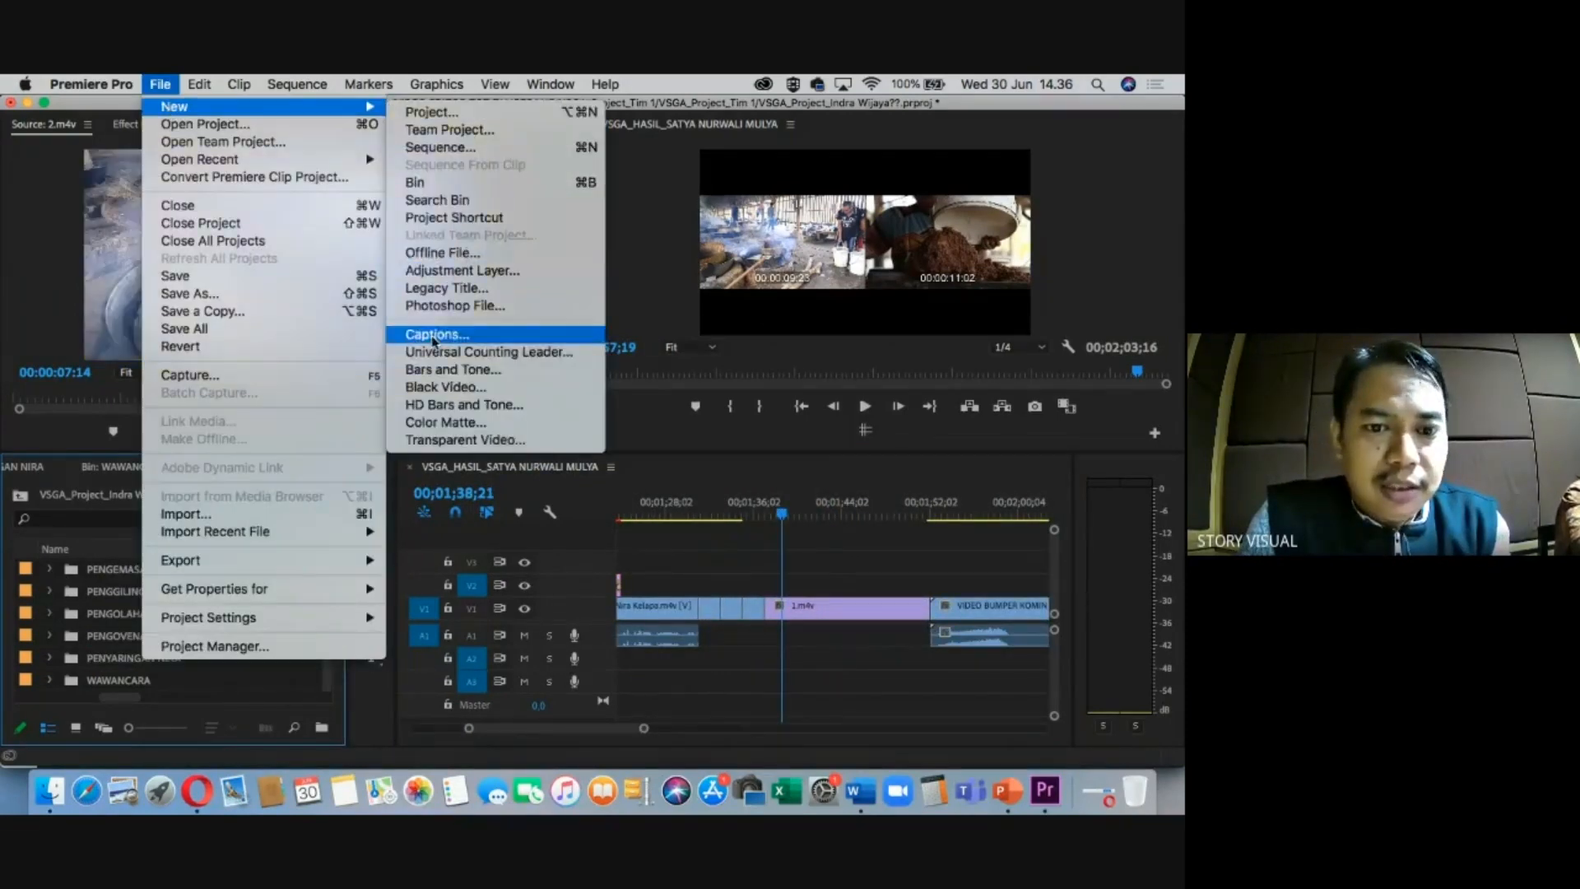
pyautogui.click(437, 290)
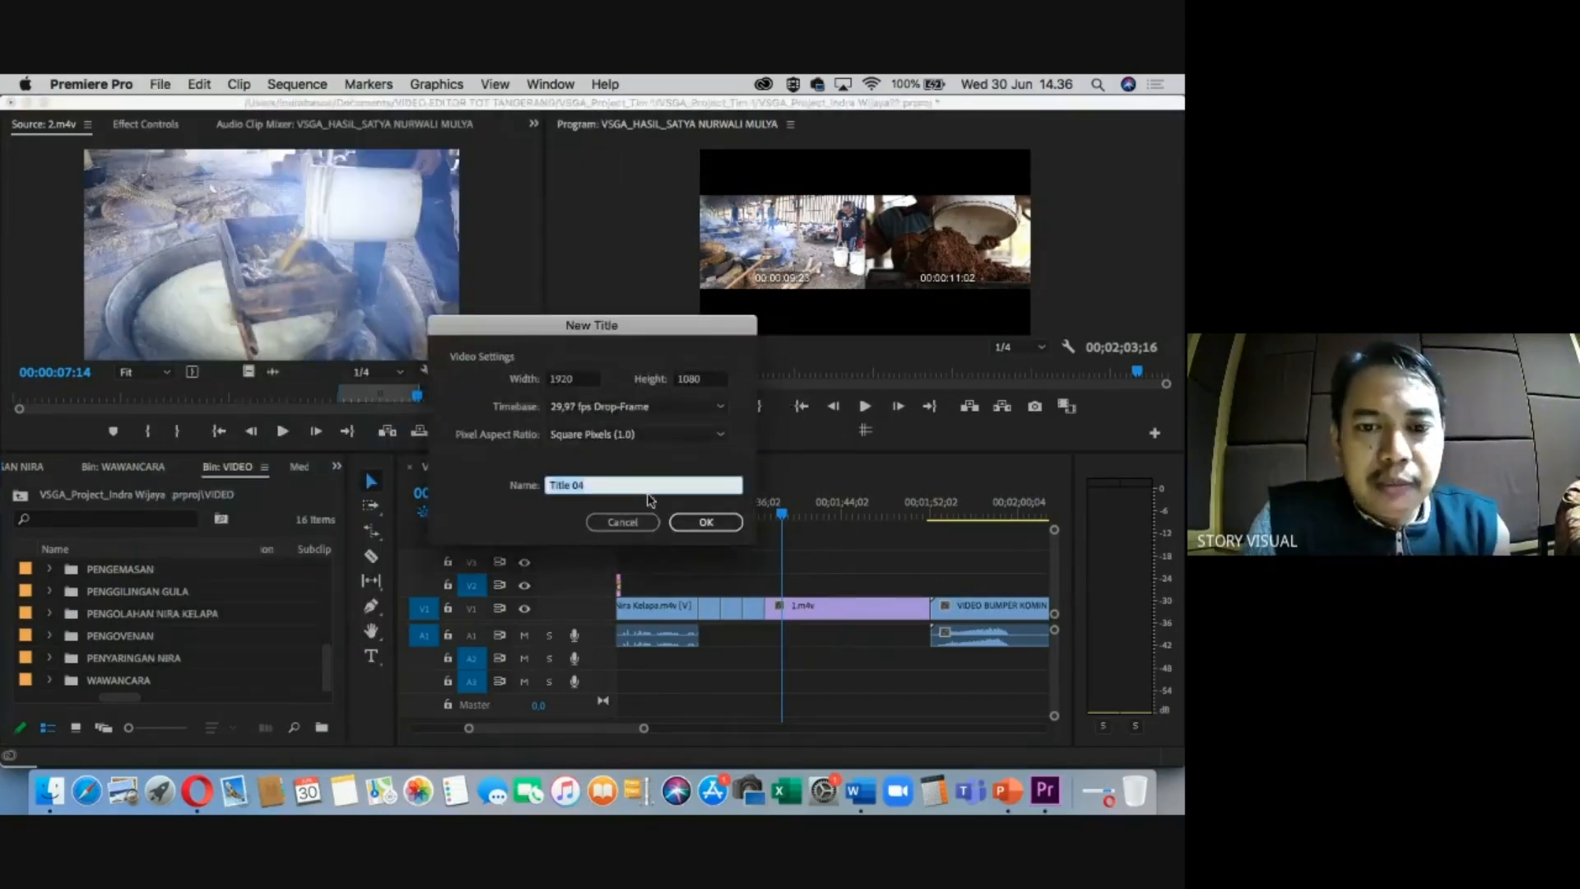
pyautogui.click(709, 523)
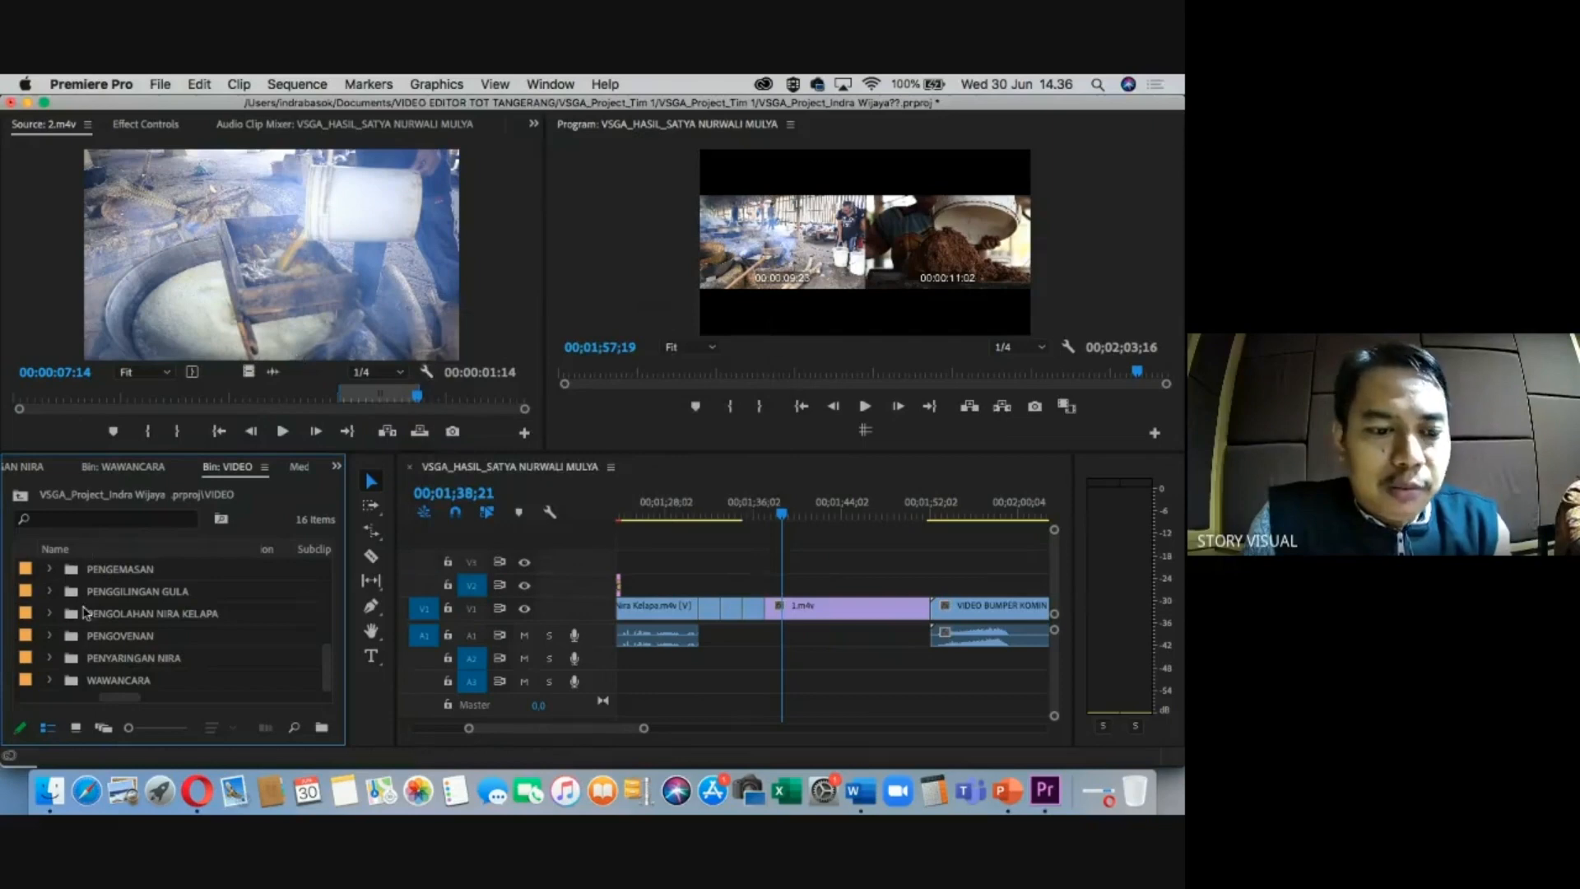
# Go to the project's top level and expand the GRAFIS bin to show its graphics.
pyautogui.click(20, 496)
pyautogui.click(50, 591)
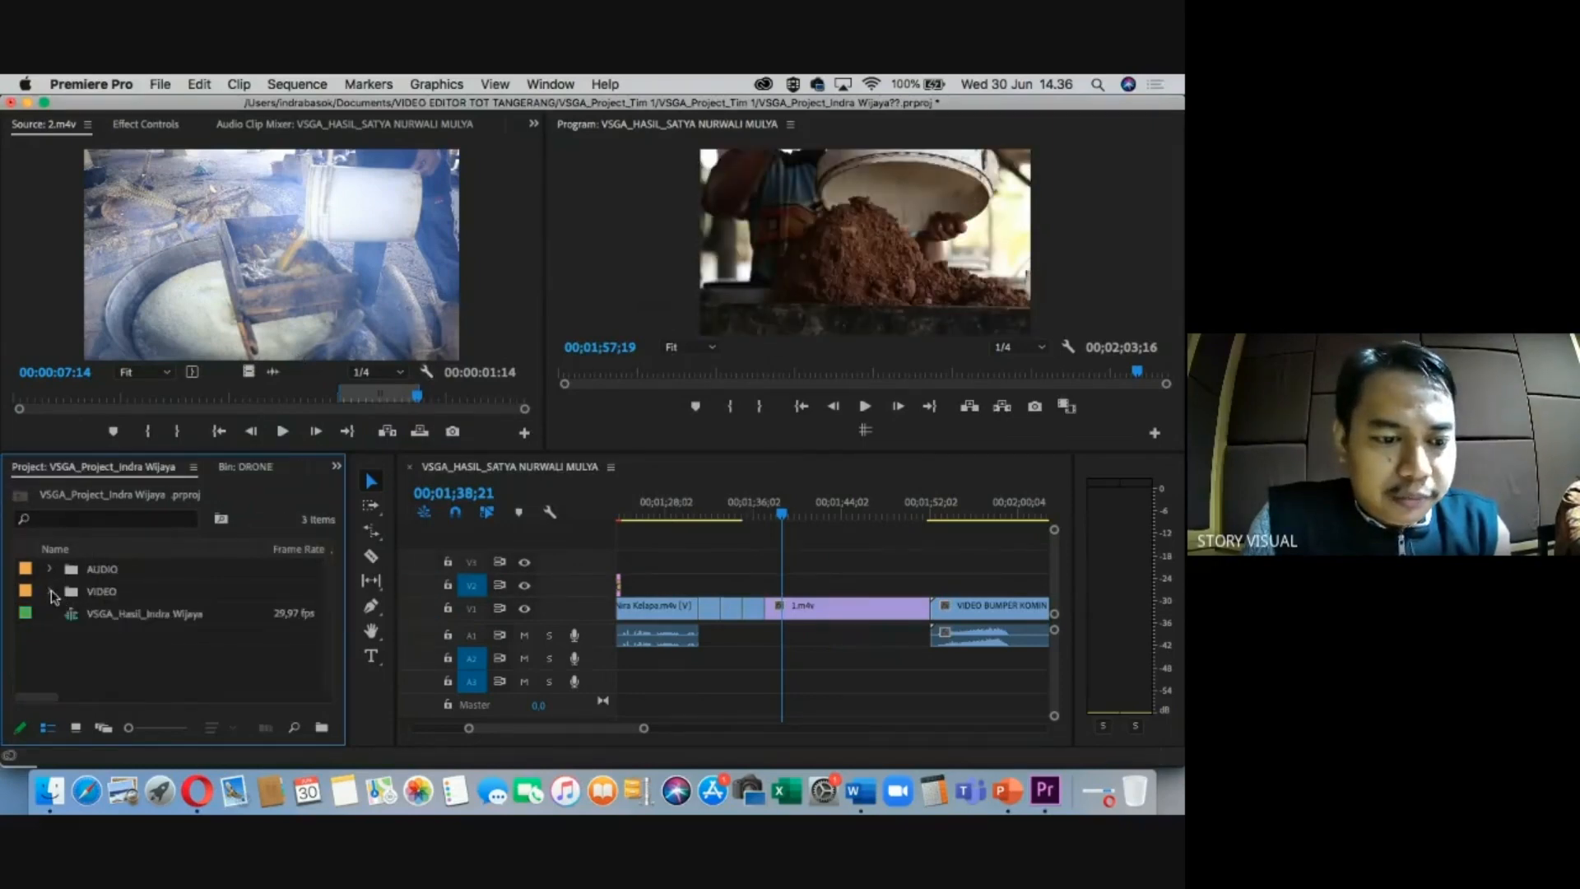
pyautogui.click(50, 590)
pyautogui.scroll(-1, 69, 629)
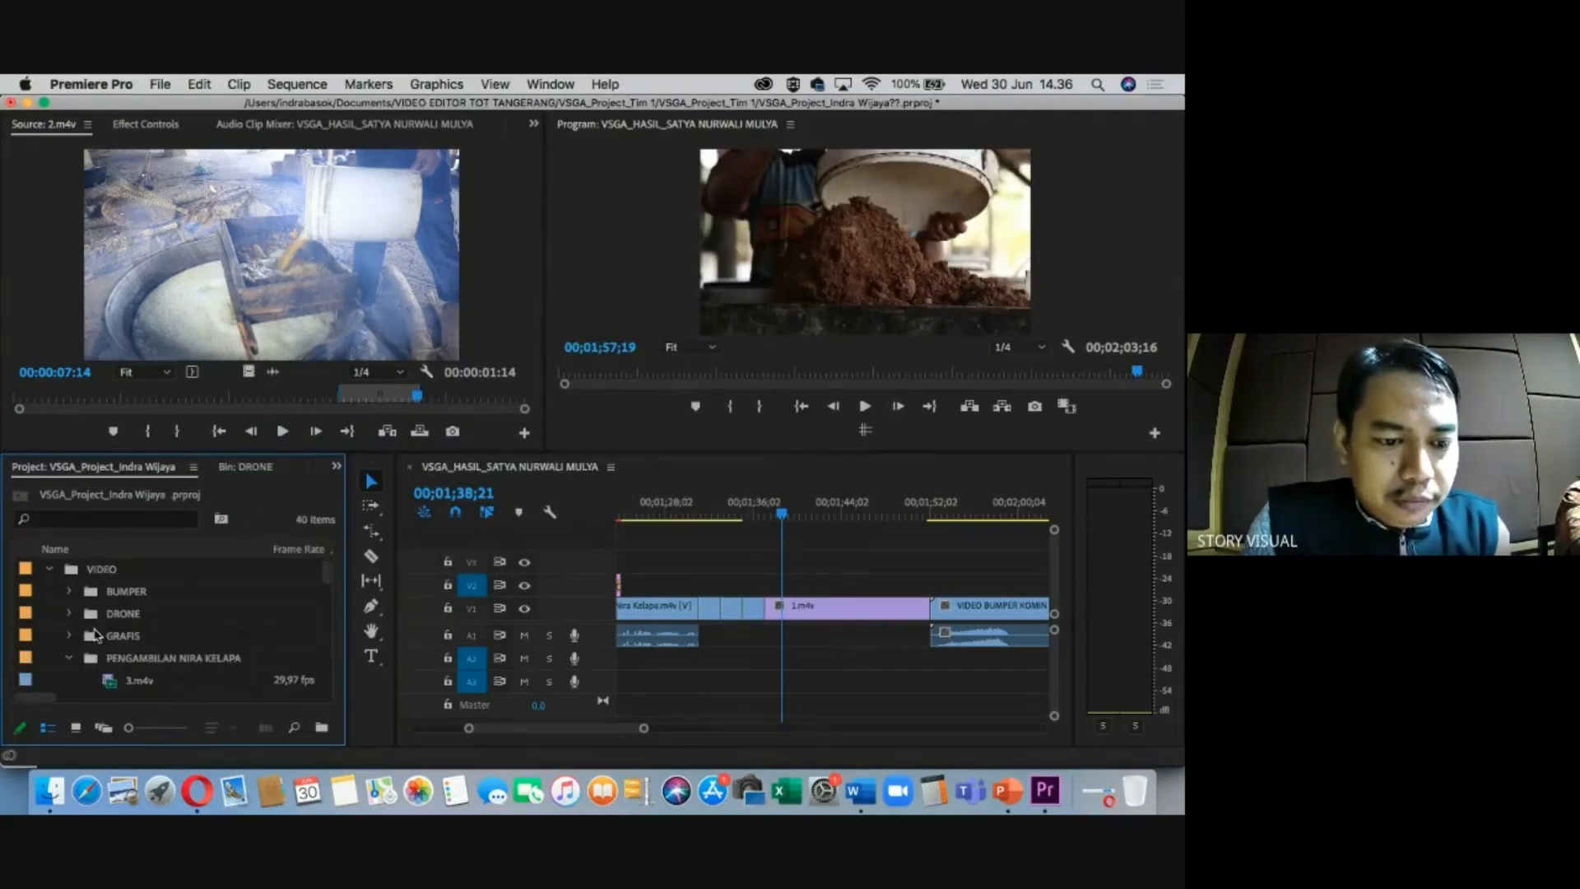
pyautogui.scroll(-1, 86, 639)
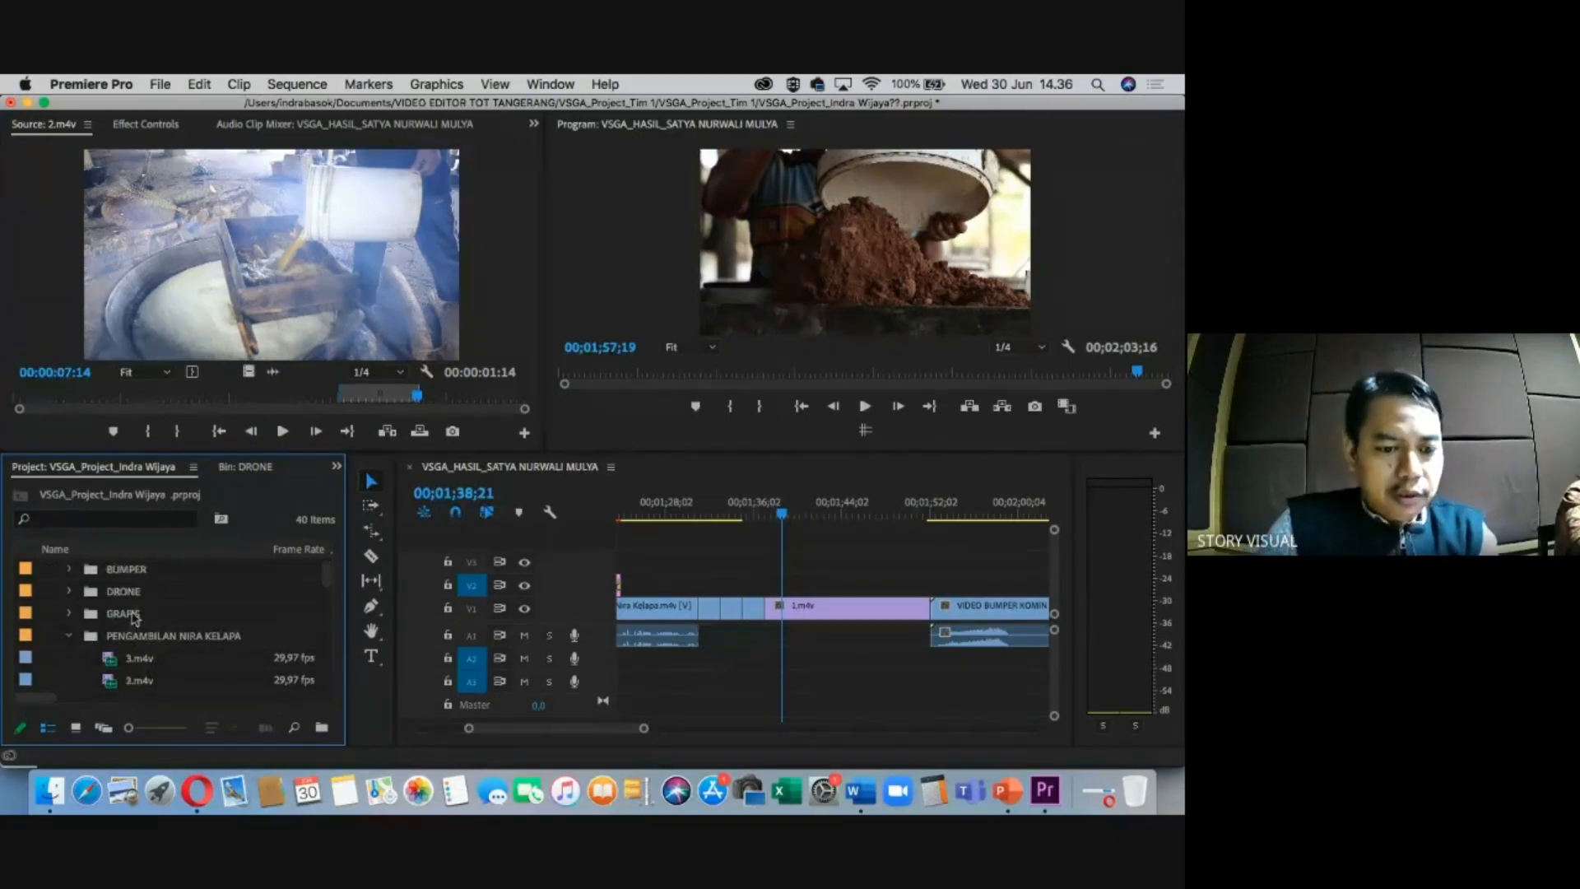
pyautogui.click(80, 617)
pyautogui.click(69, 613)
pyautogui.click(154, 638)
# Drop the VIDEO EDITOR credit title onto V2 near 00;01;38 and open it in the title editor.
pyautogui.scroll(-5, 155, 659)
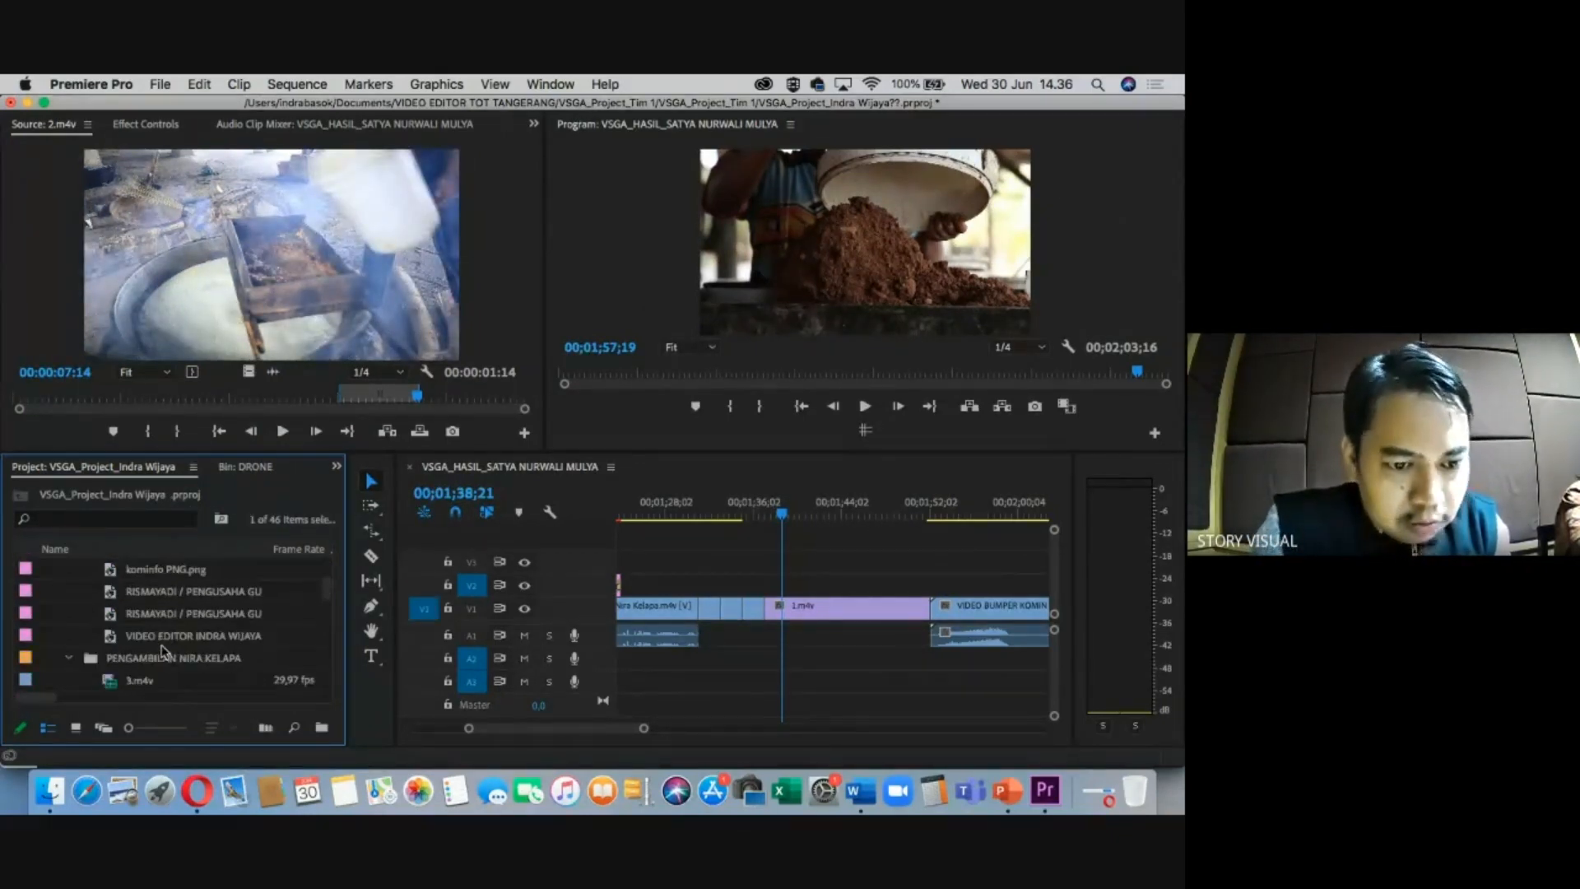
pyautogui.scroll(2, 162, 646)
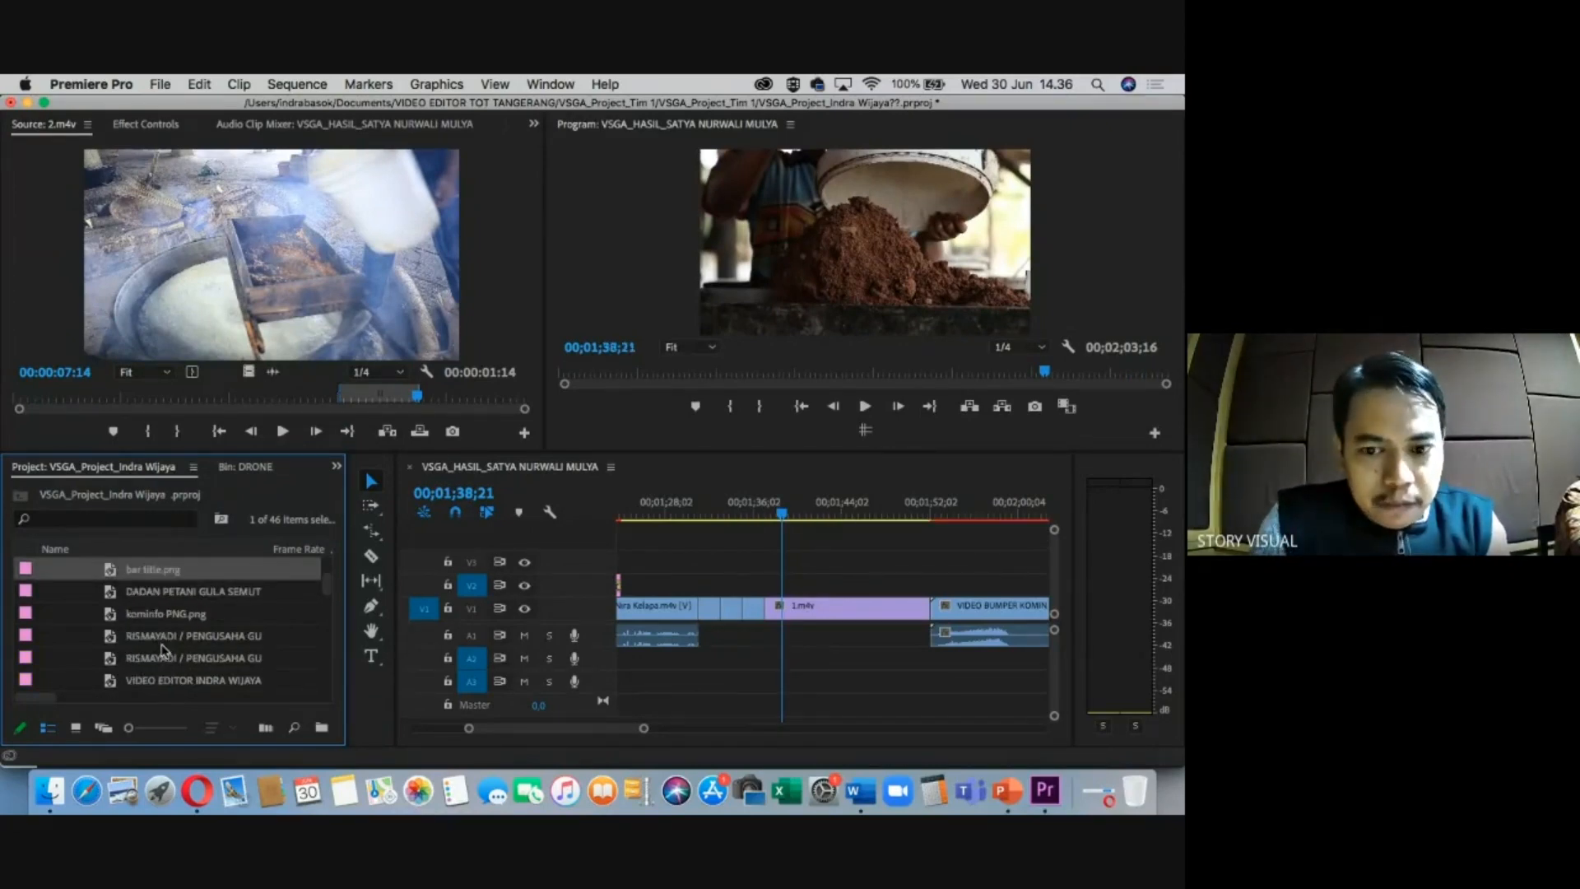
pyautogui.scroll(1, 162, 642)
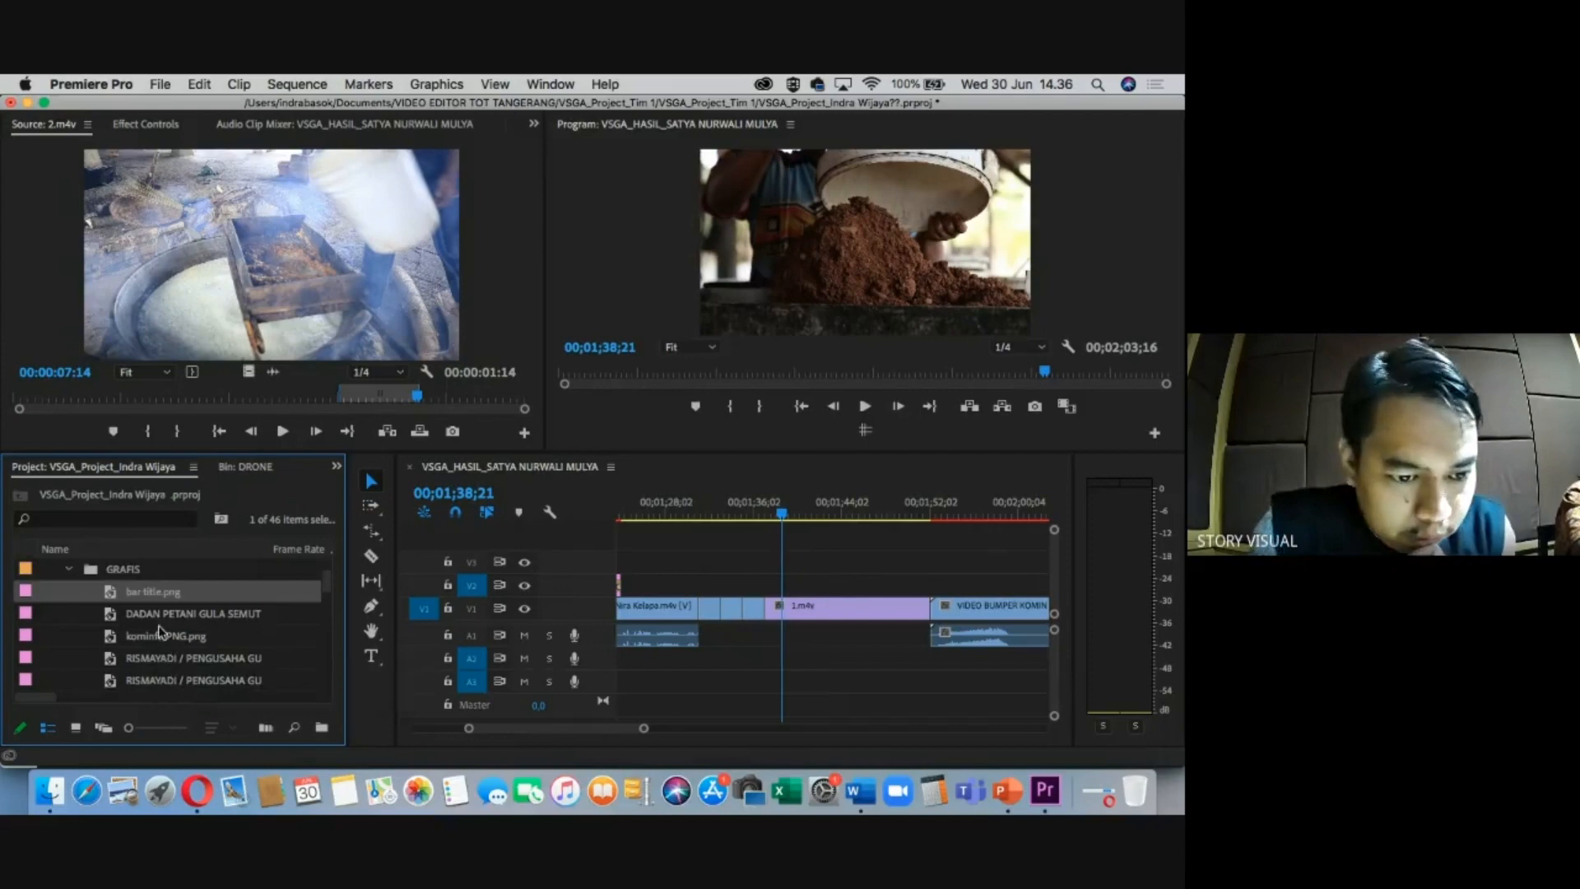
pyautogui.scroll(-2, 159, 622)
pyautogui.click(167, 661)
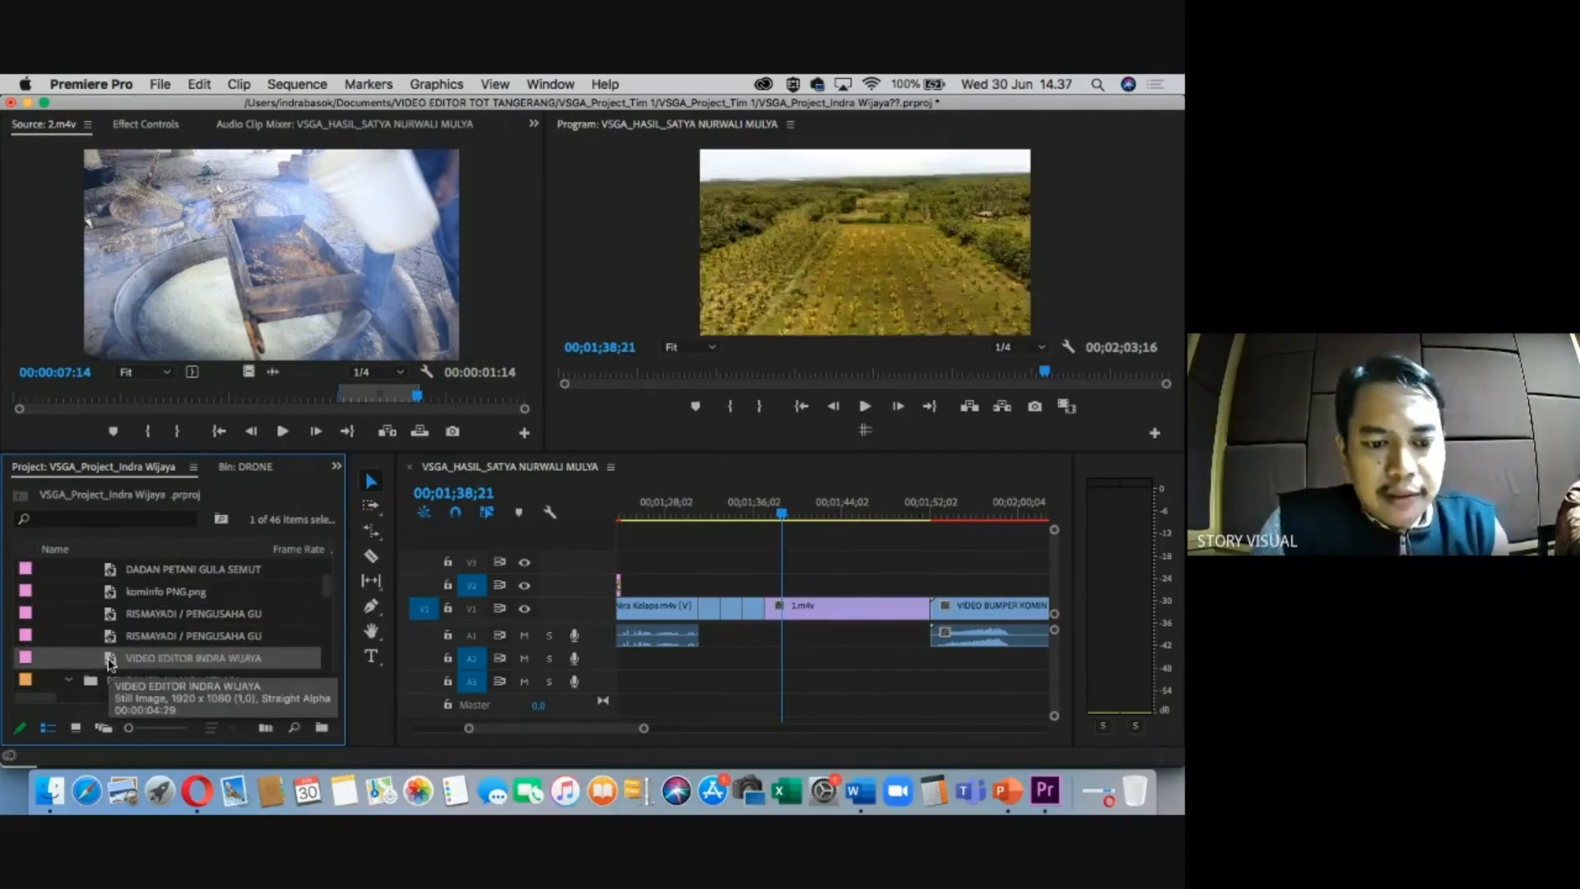
pyautogui.moveTo(790, 615); pyautogui.dragTo(811, 583)
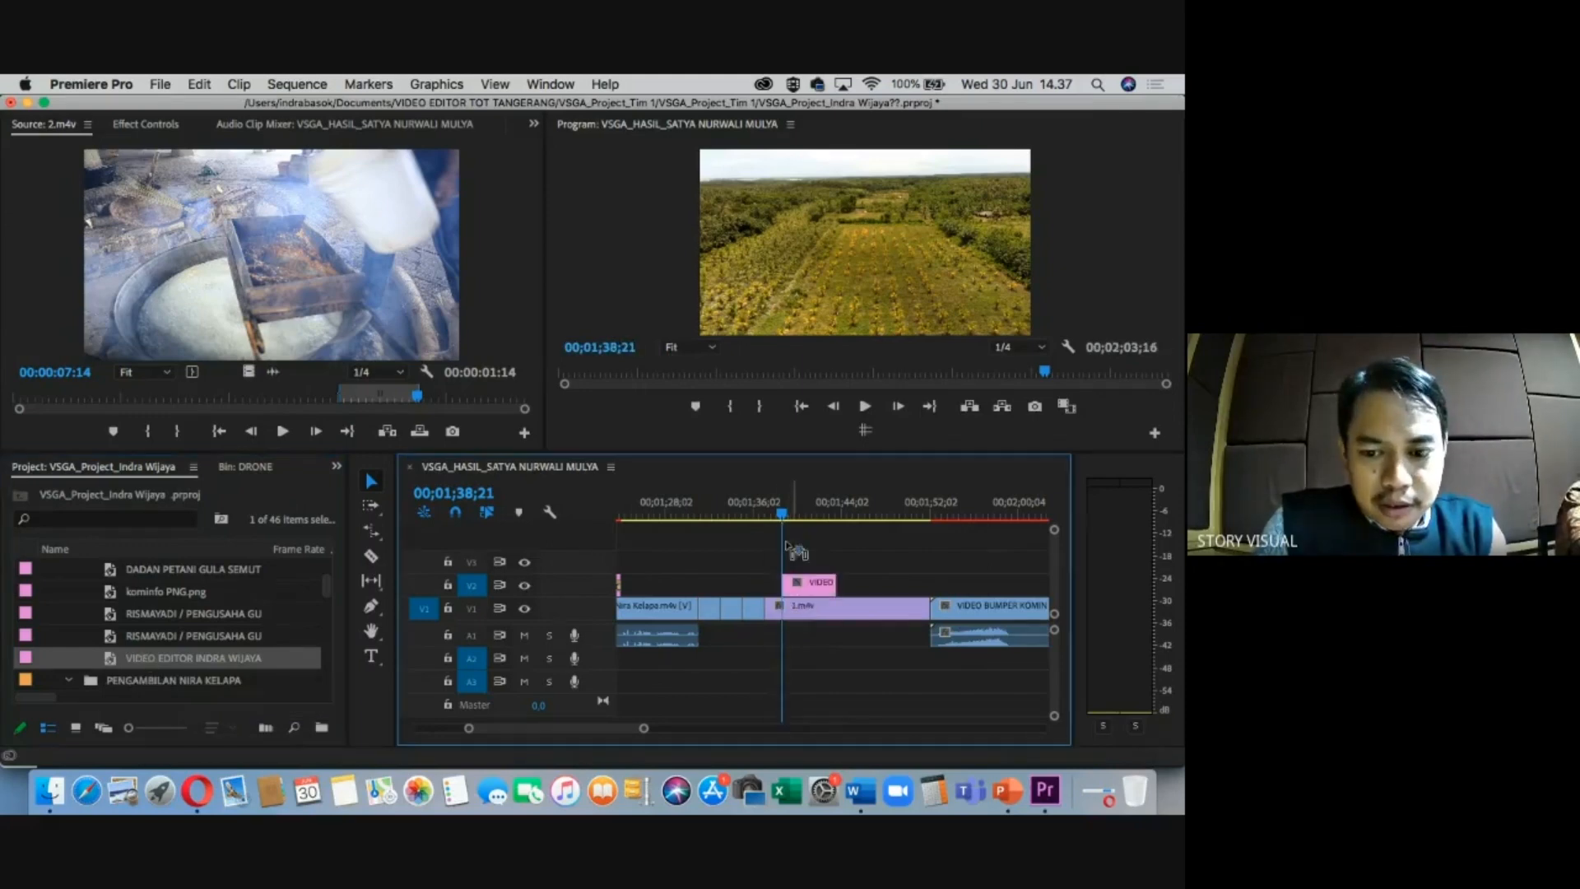
pyautogui.doubleClick(811, 585)
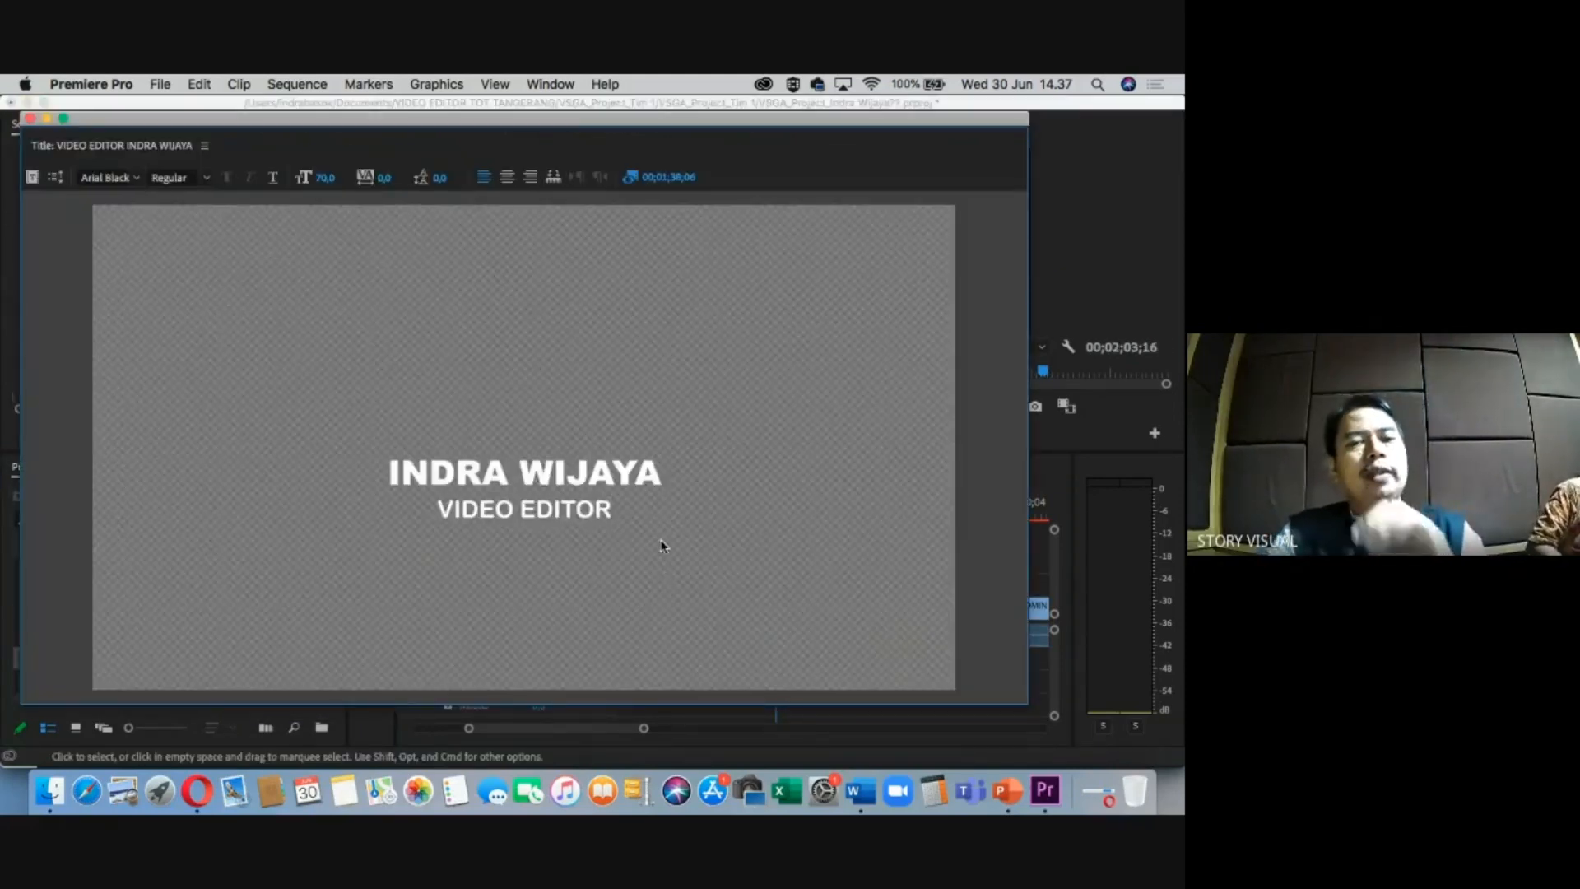
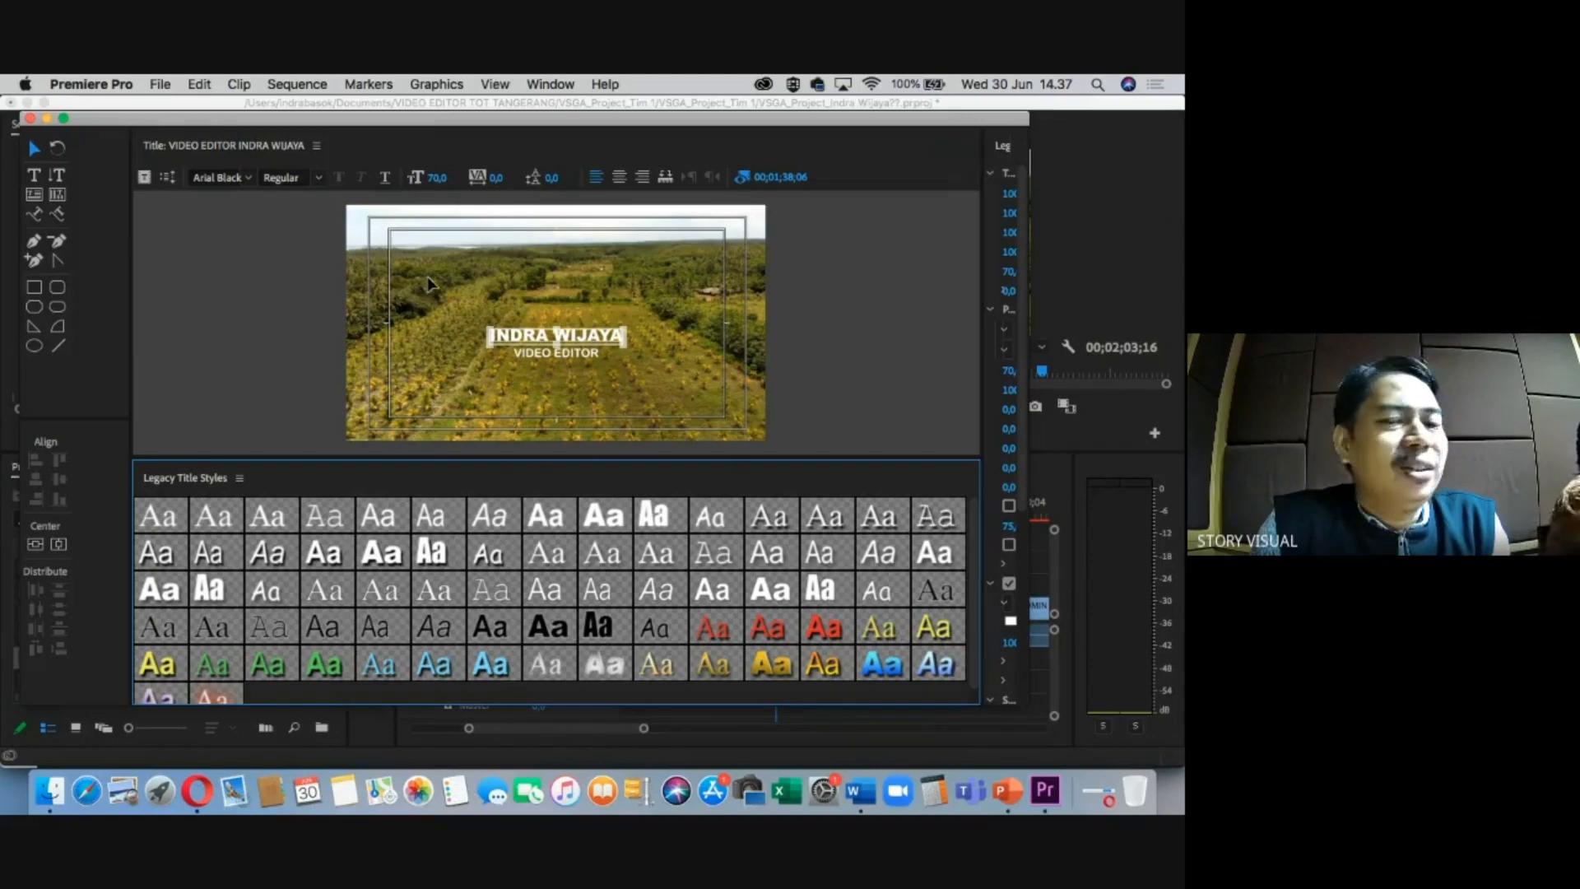
# Deselect the name text and start a new title based on the current name card.
pyautogui.click(433, 282)
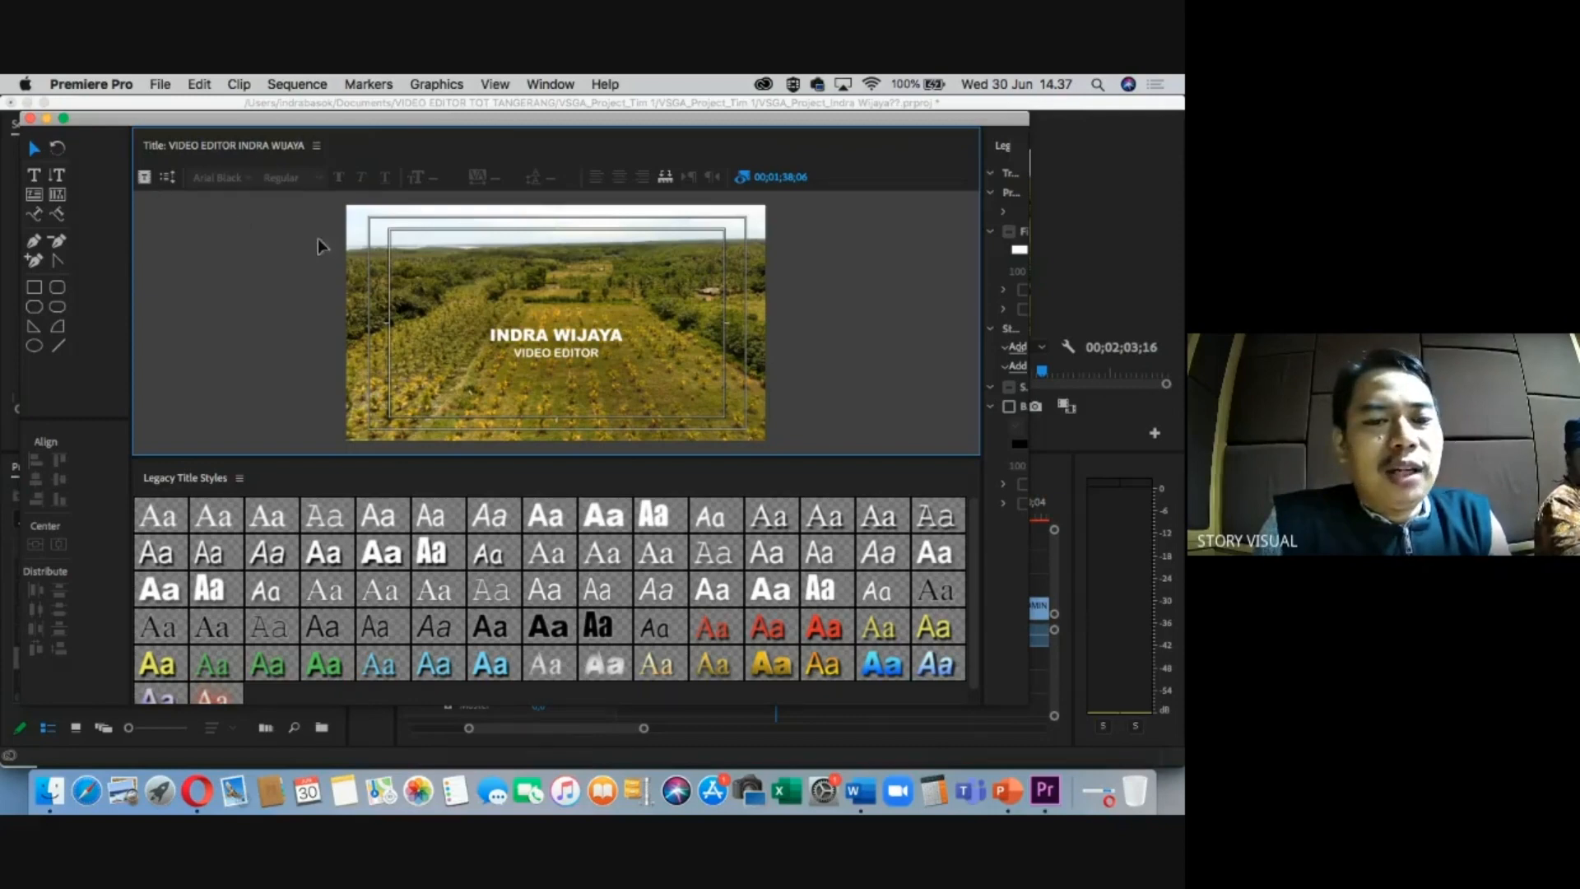
pyautogui.click(145, 178)
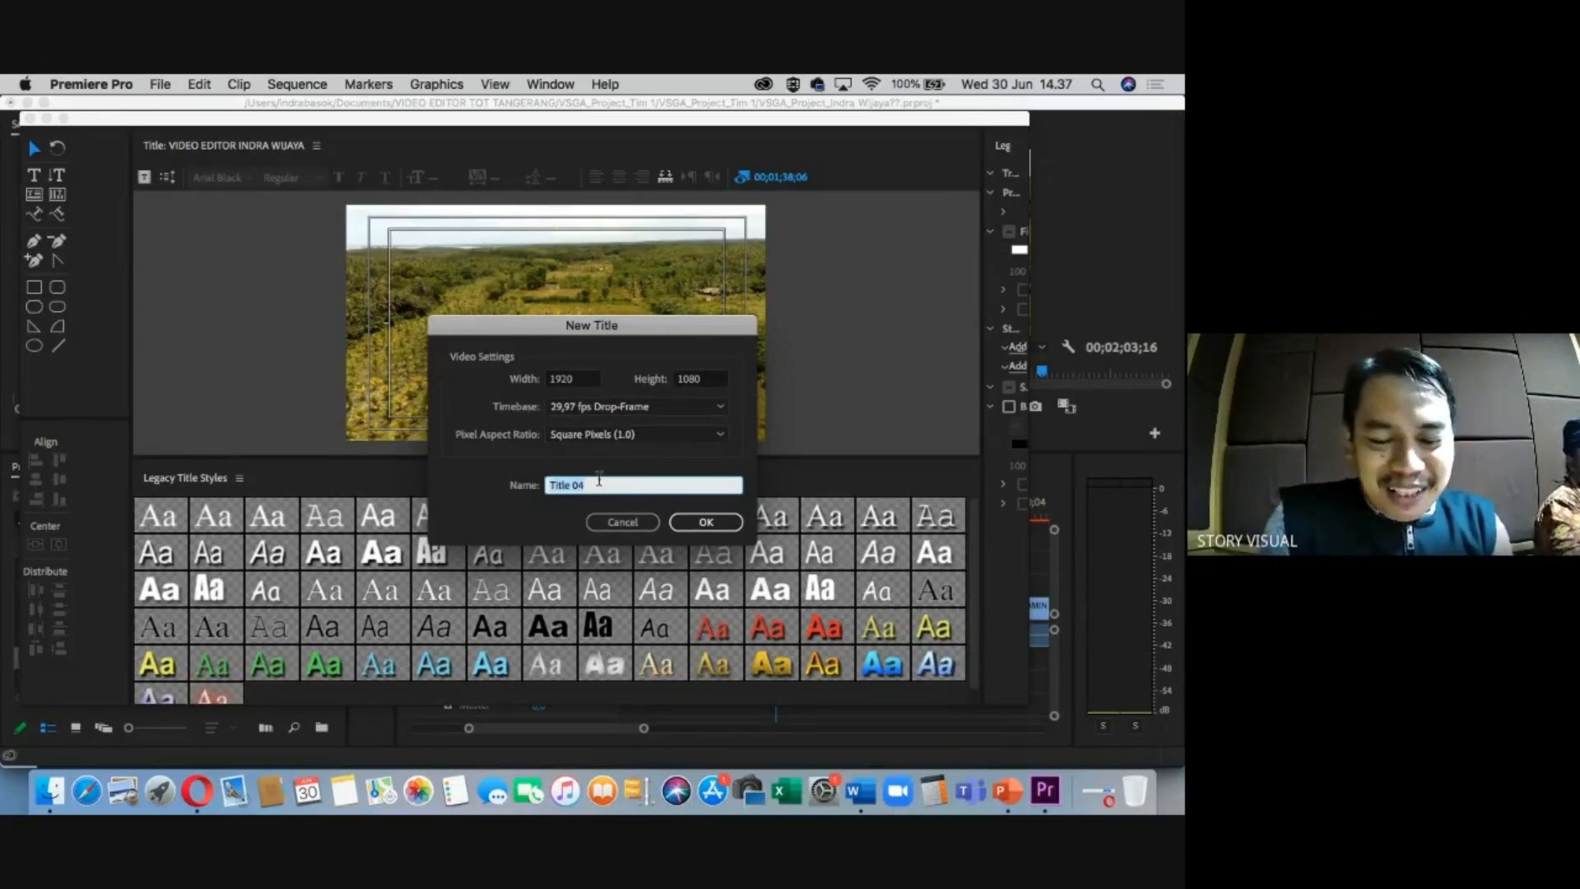
# Name the new title after the next person and confirm the New Title dialog.
pyautogui.write('saty')
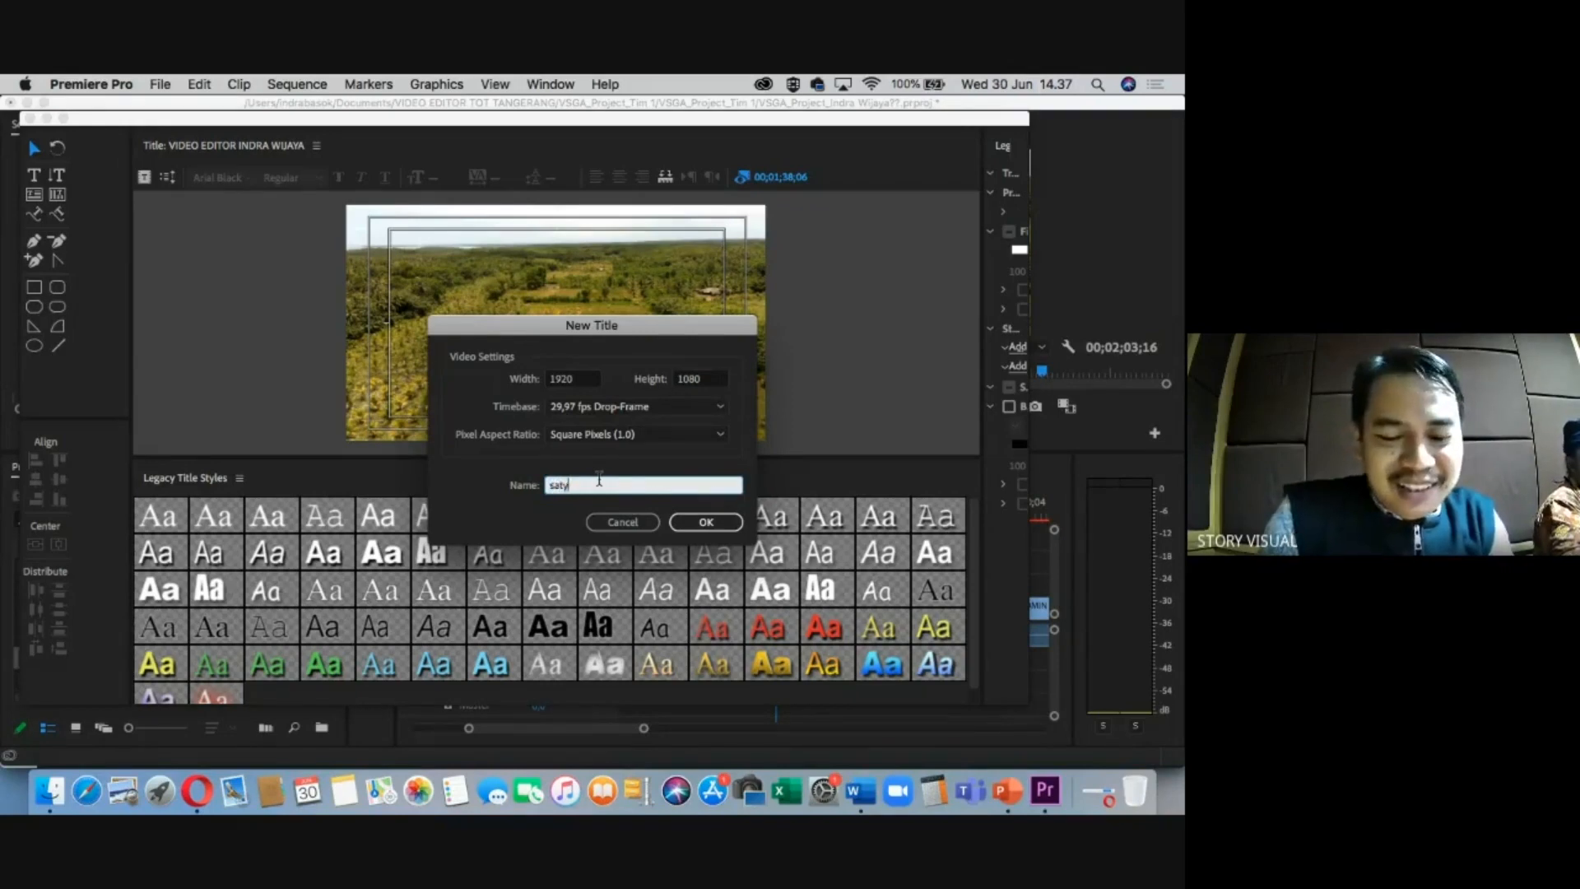
pyautogui.press('BackSpace')
pyautogui.press('BackSpace')
pyautogui.press('BackSpace')
pyautogui.press('BackSpace')
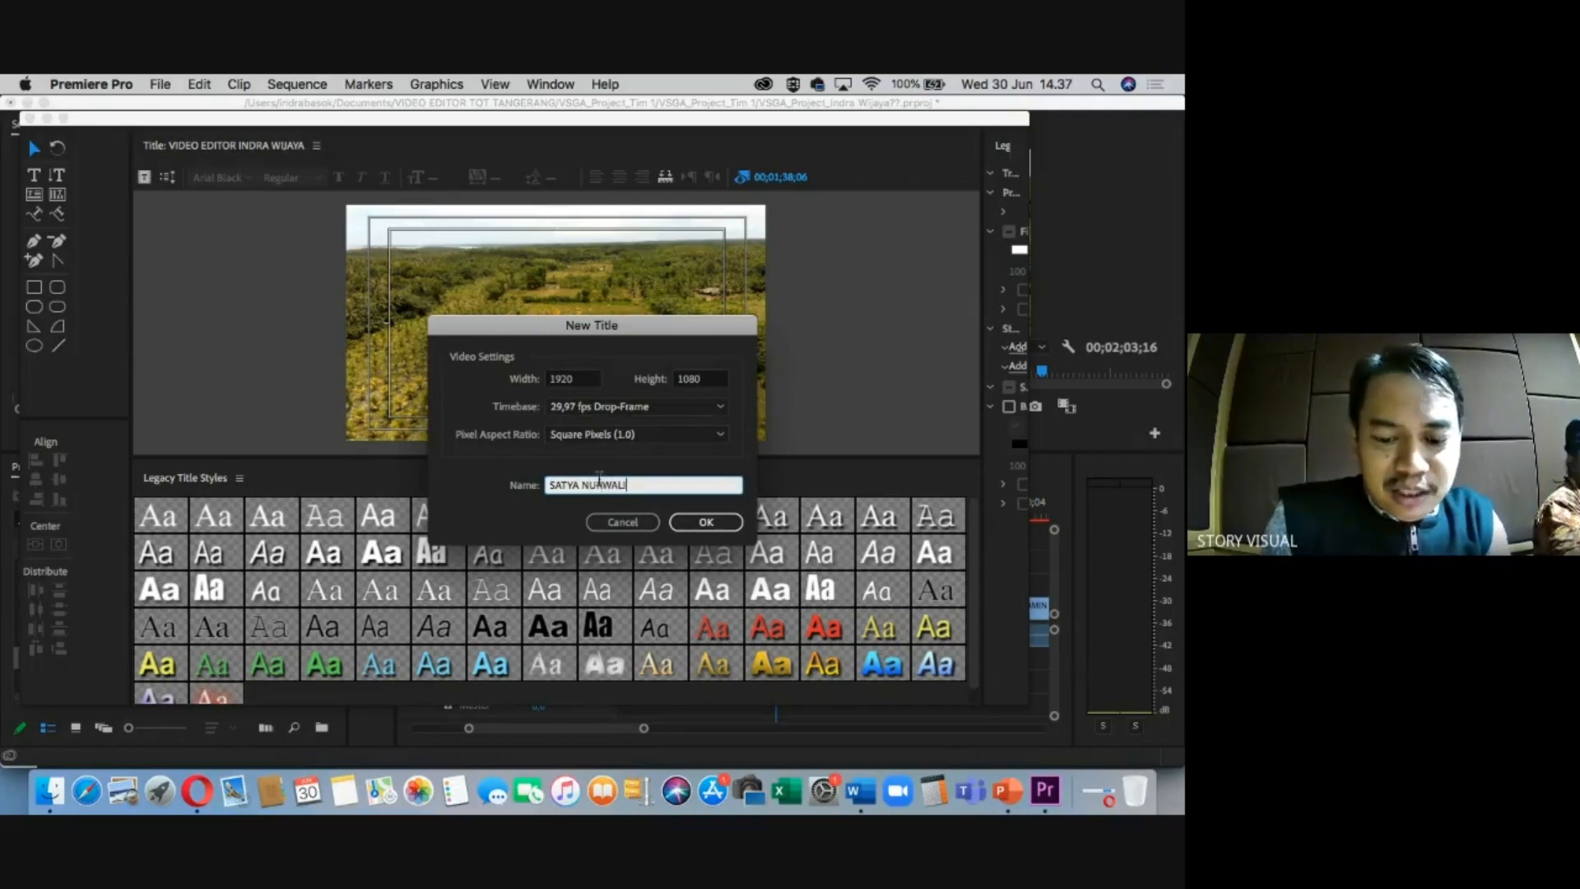
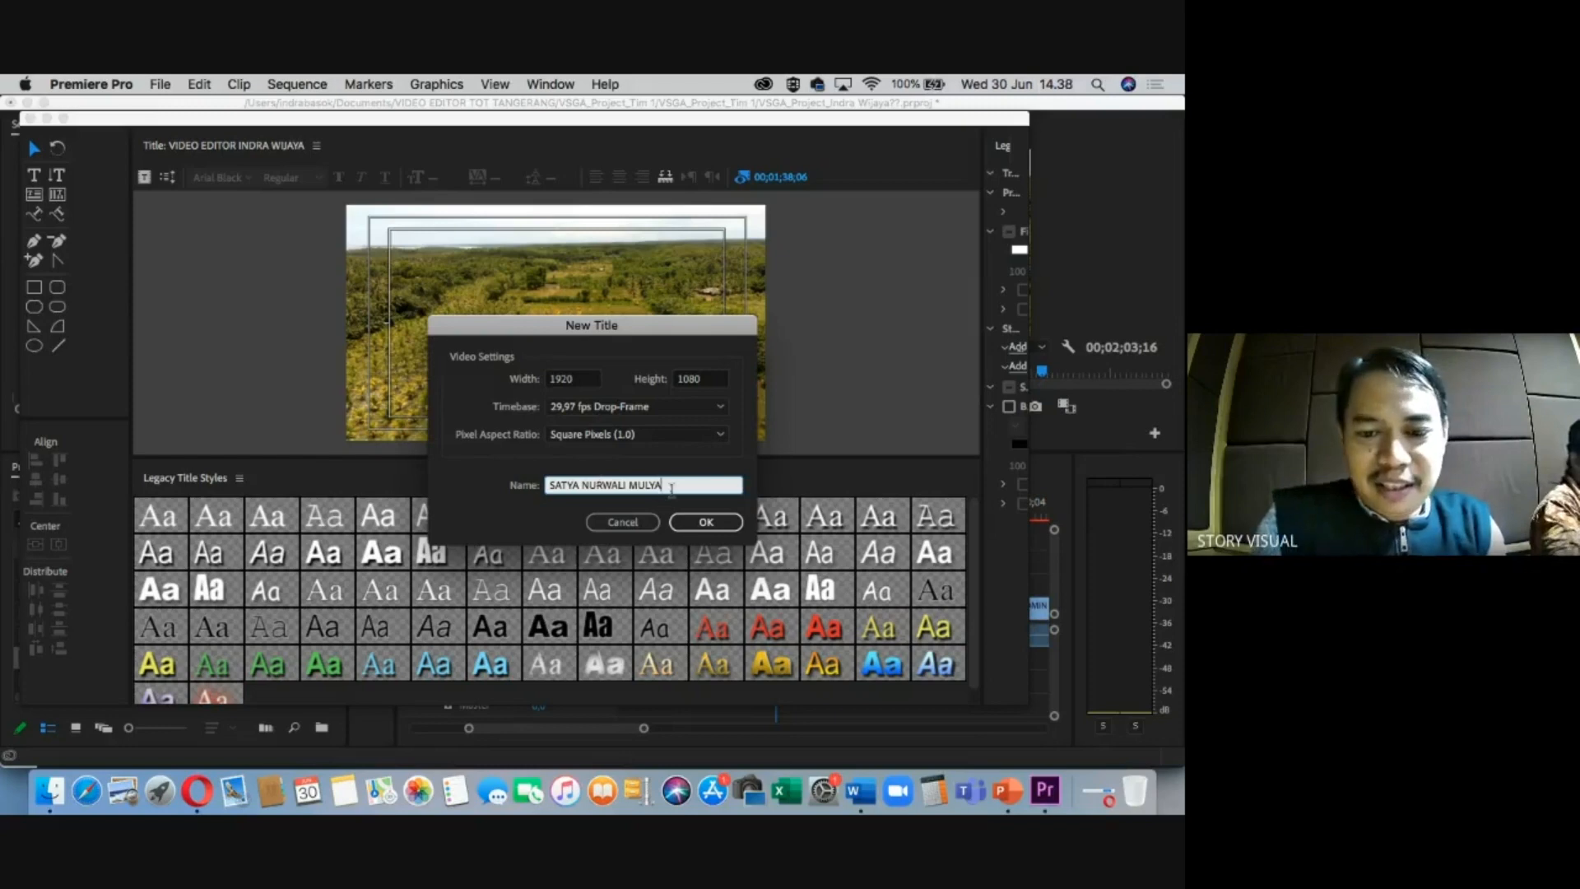
pyautogui.moveTo(674, 487); pyautogui.dragTo(467, 488)
pyautogui.press('super+c')
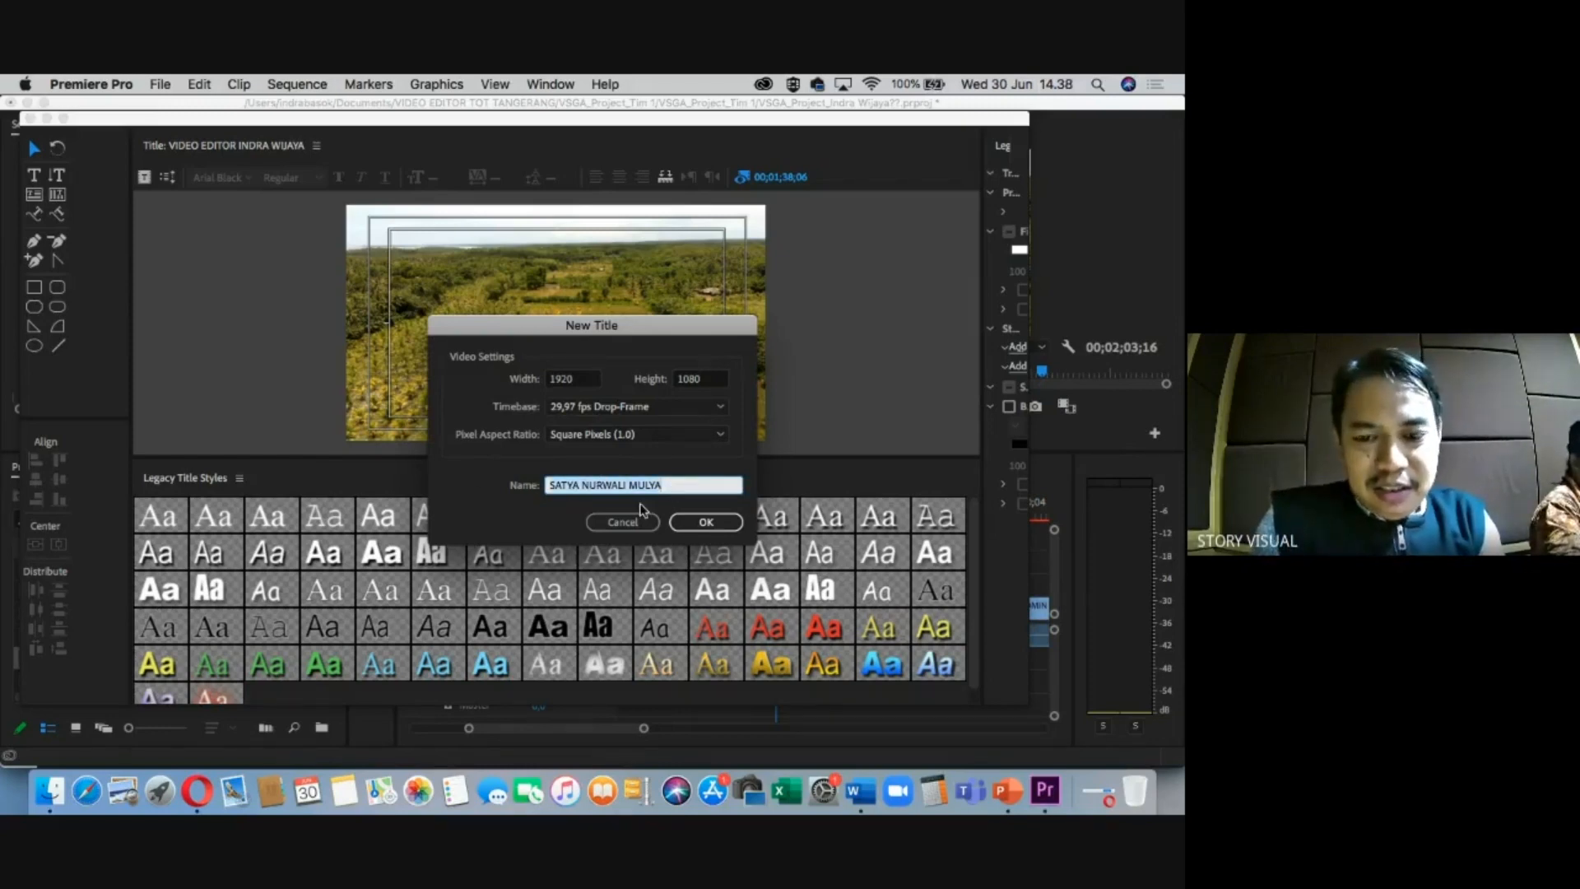
pyautogui.click(706, 522)
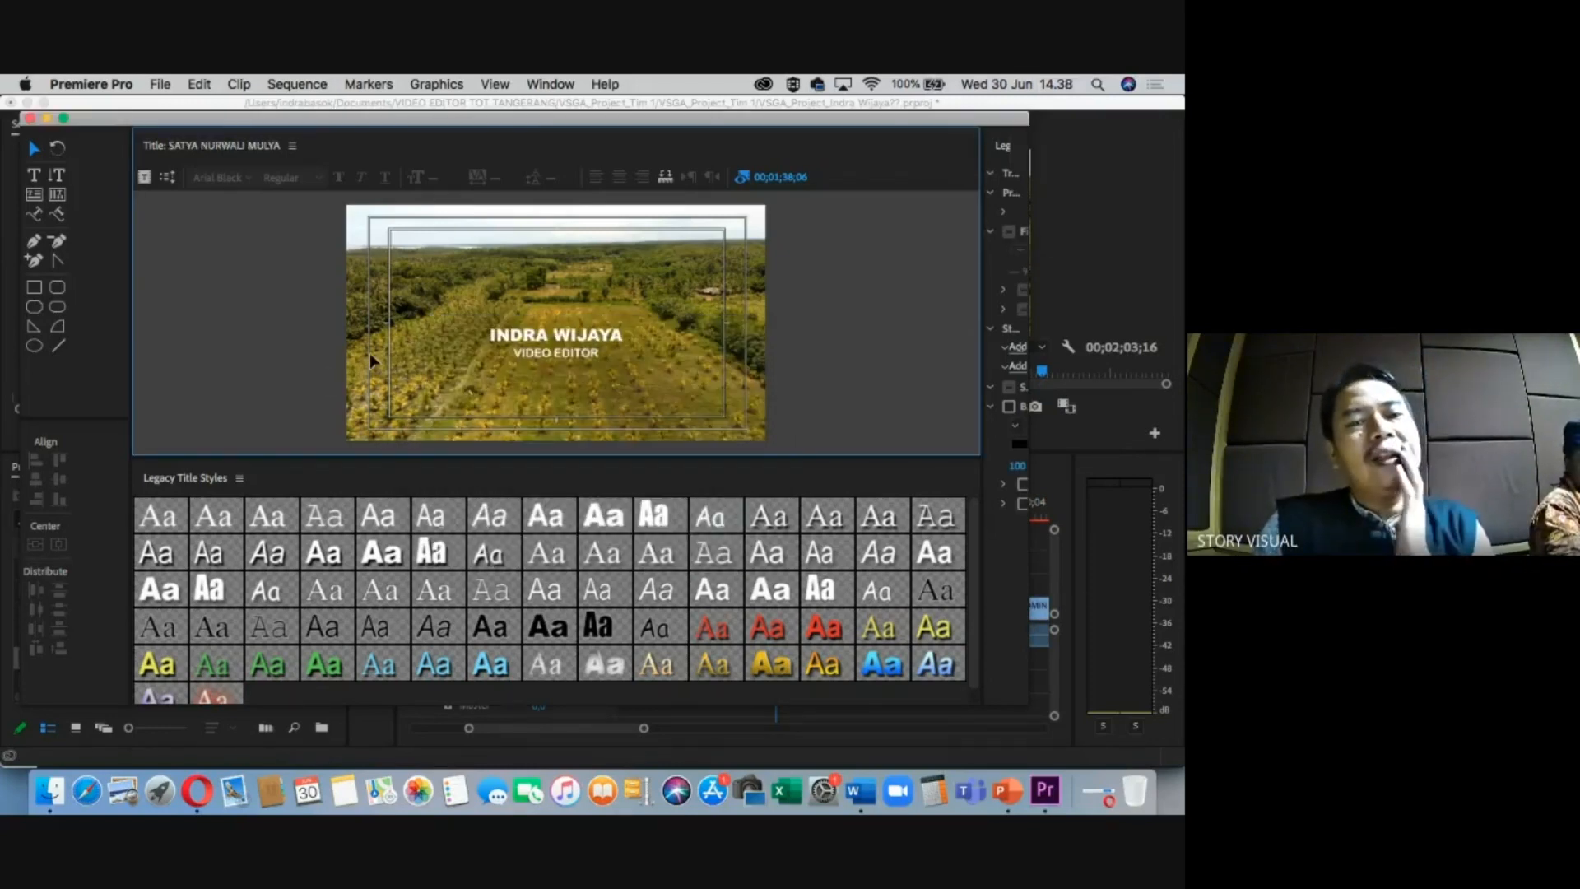
# Paste the new person's name into the card, centre it horizontally, and close the title editor.
pyautogui.click(517, 339)
pyautogui.doubleClick(517, 339)
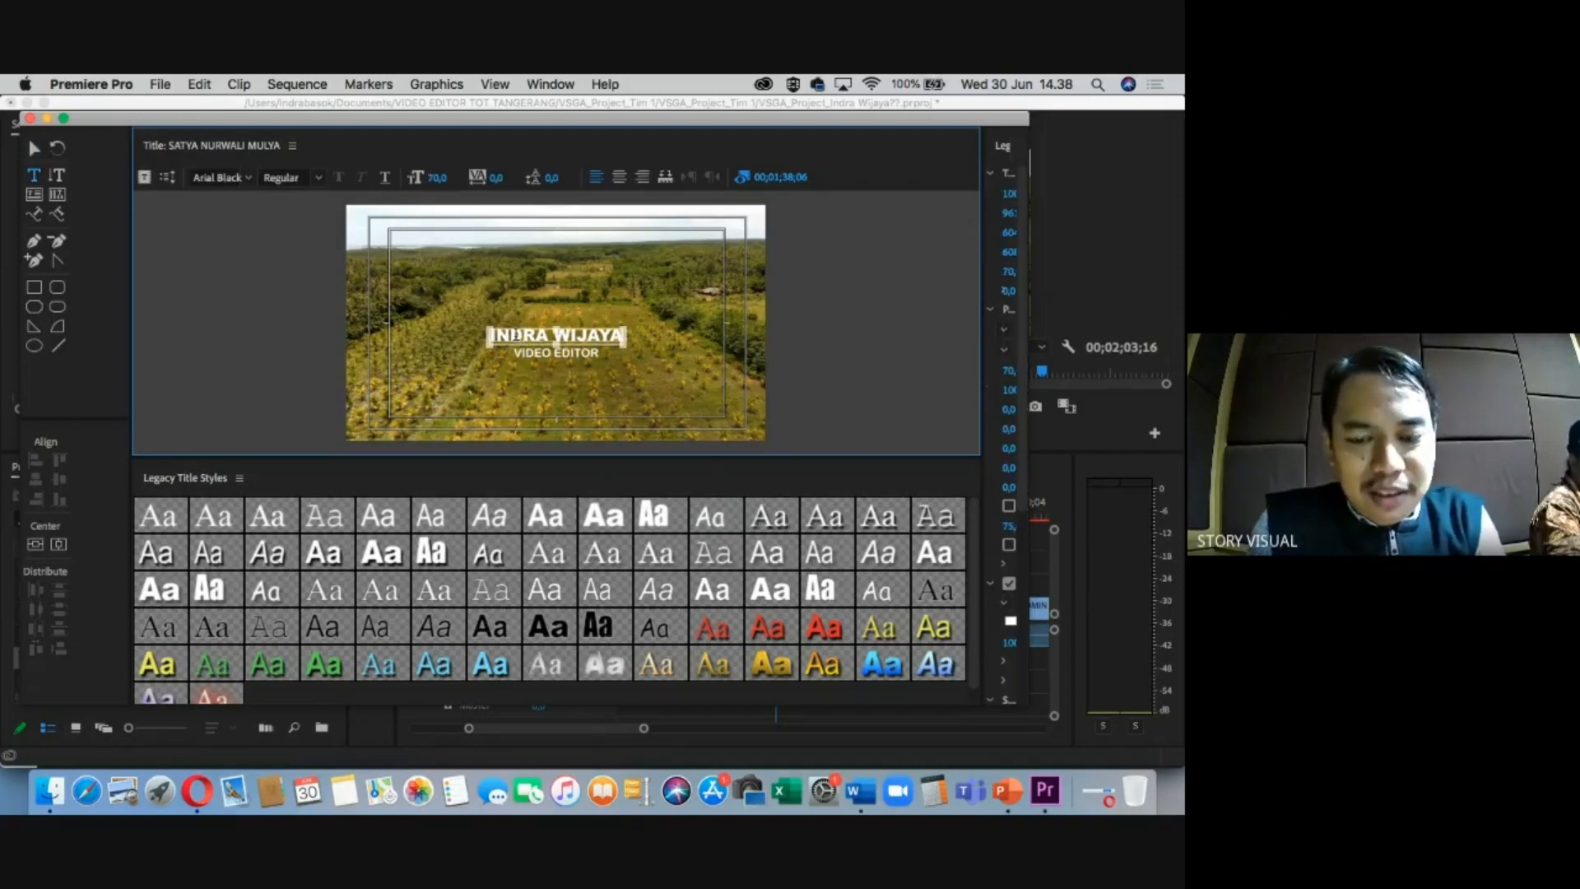
pyautogui.press('super+v')
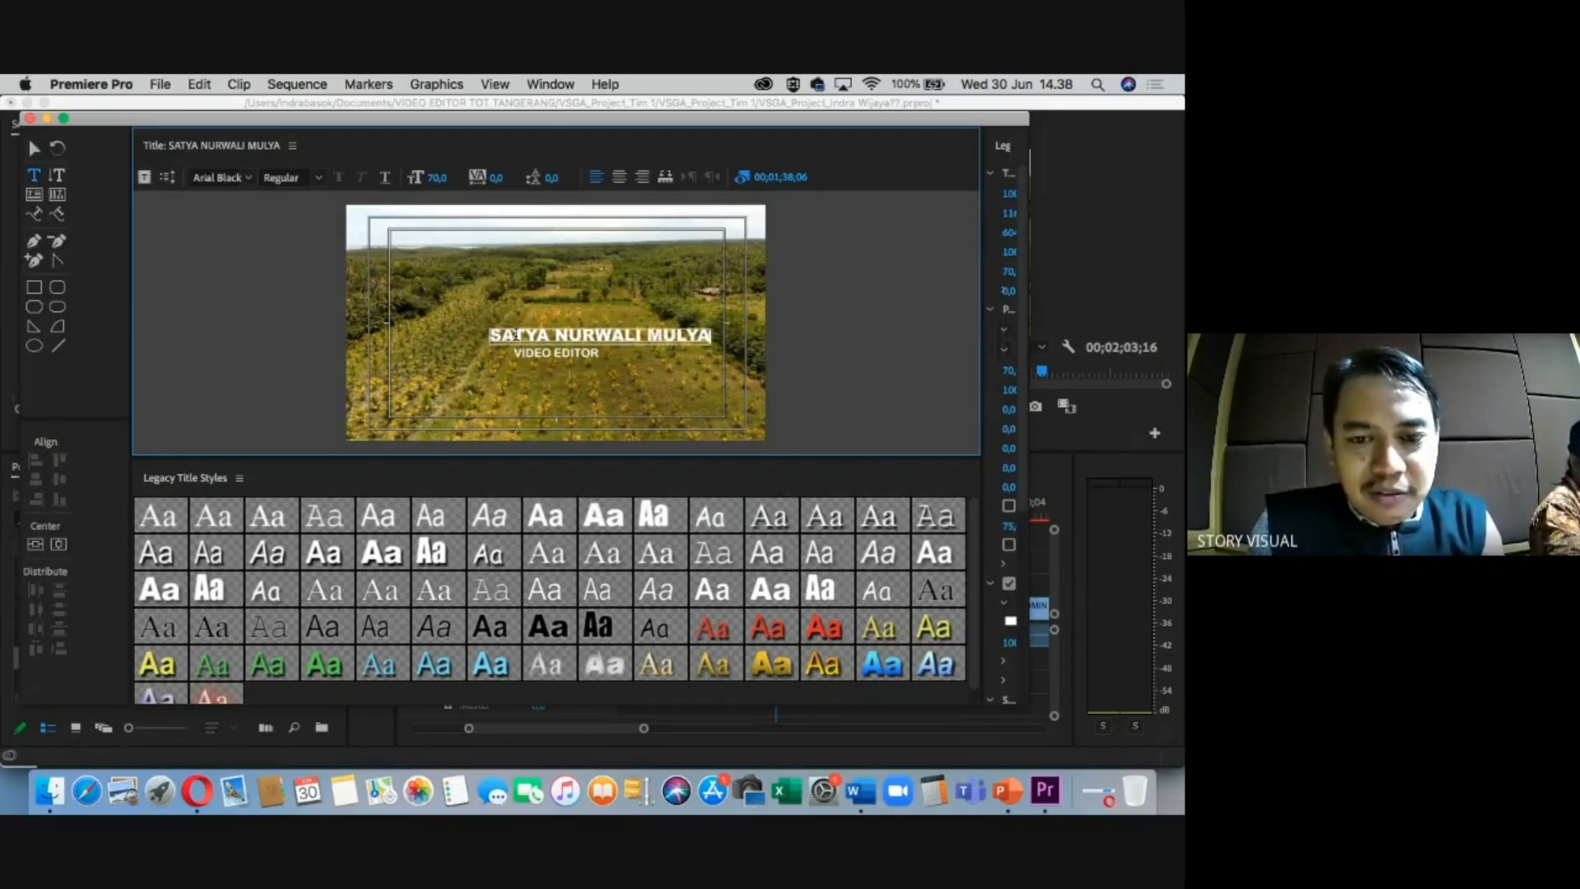
pyautogui.click(35, 146)
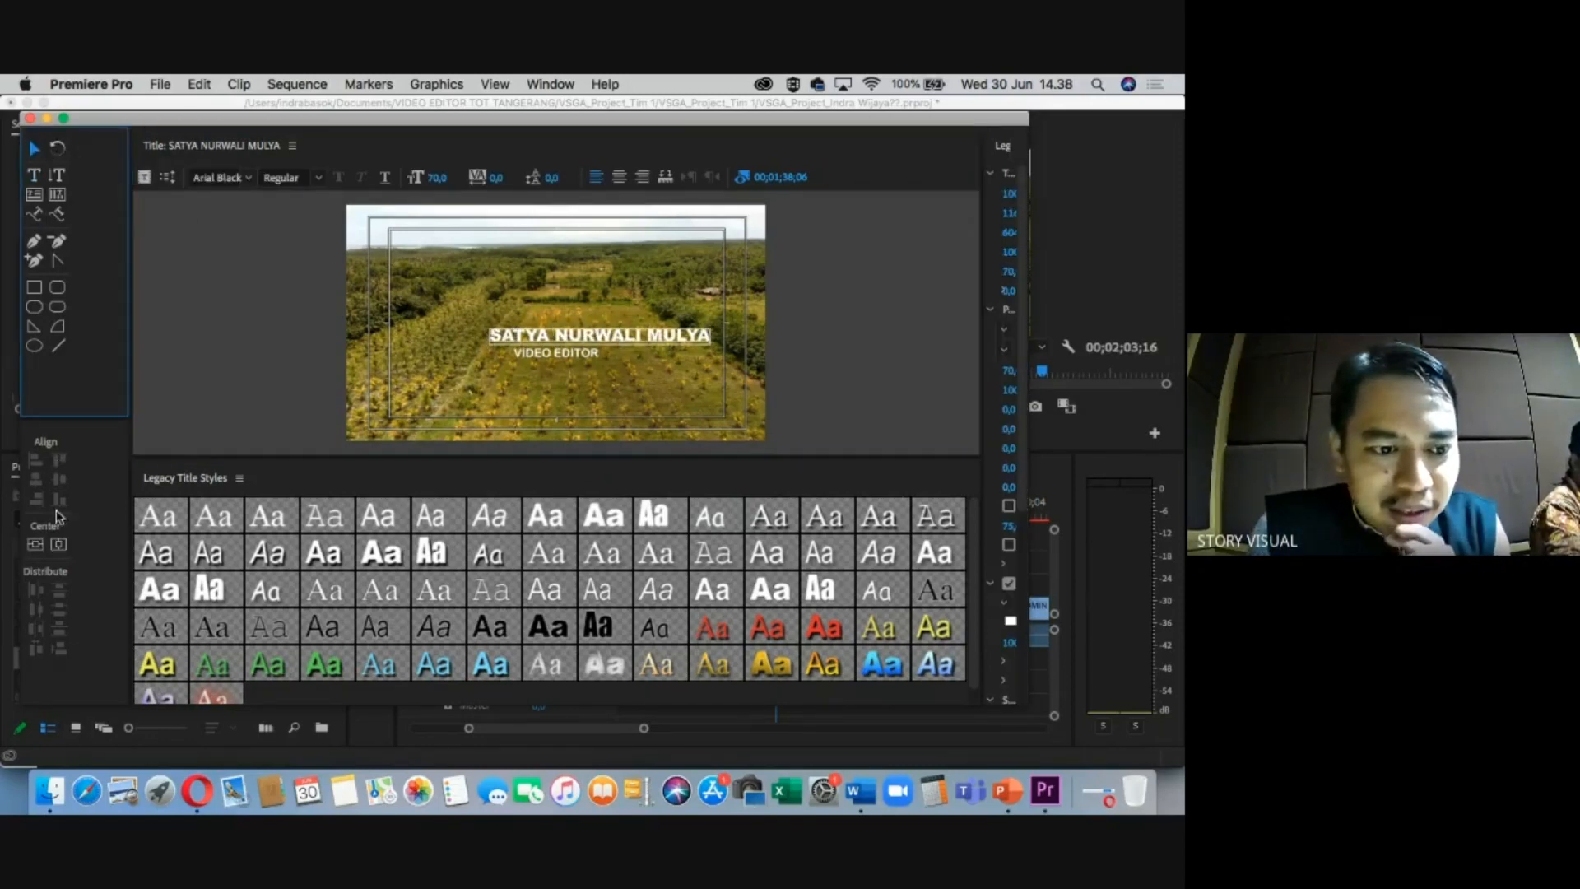
pyautogui.click(57, 544)
pyautogui.click(293, 330)
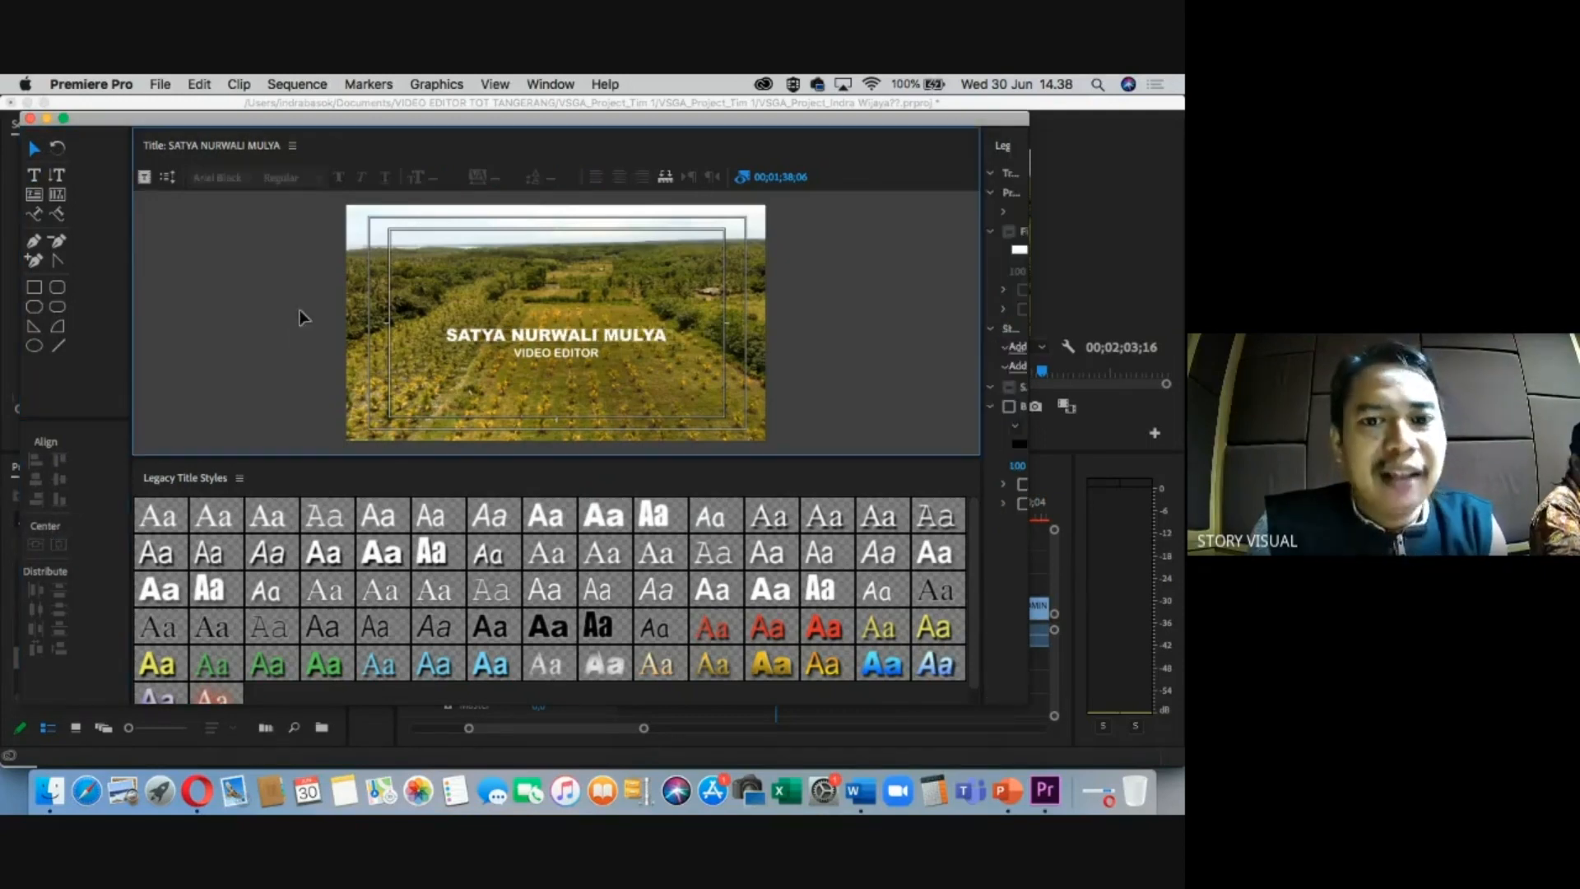
pyautogui.click(28, 119)
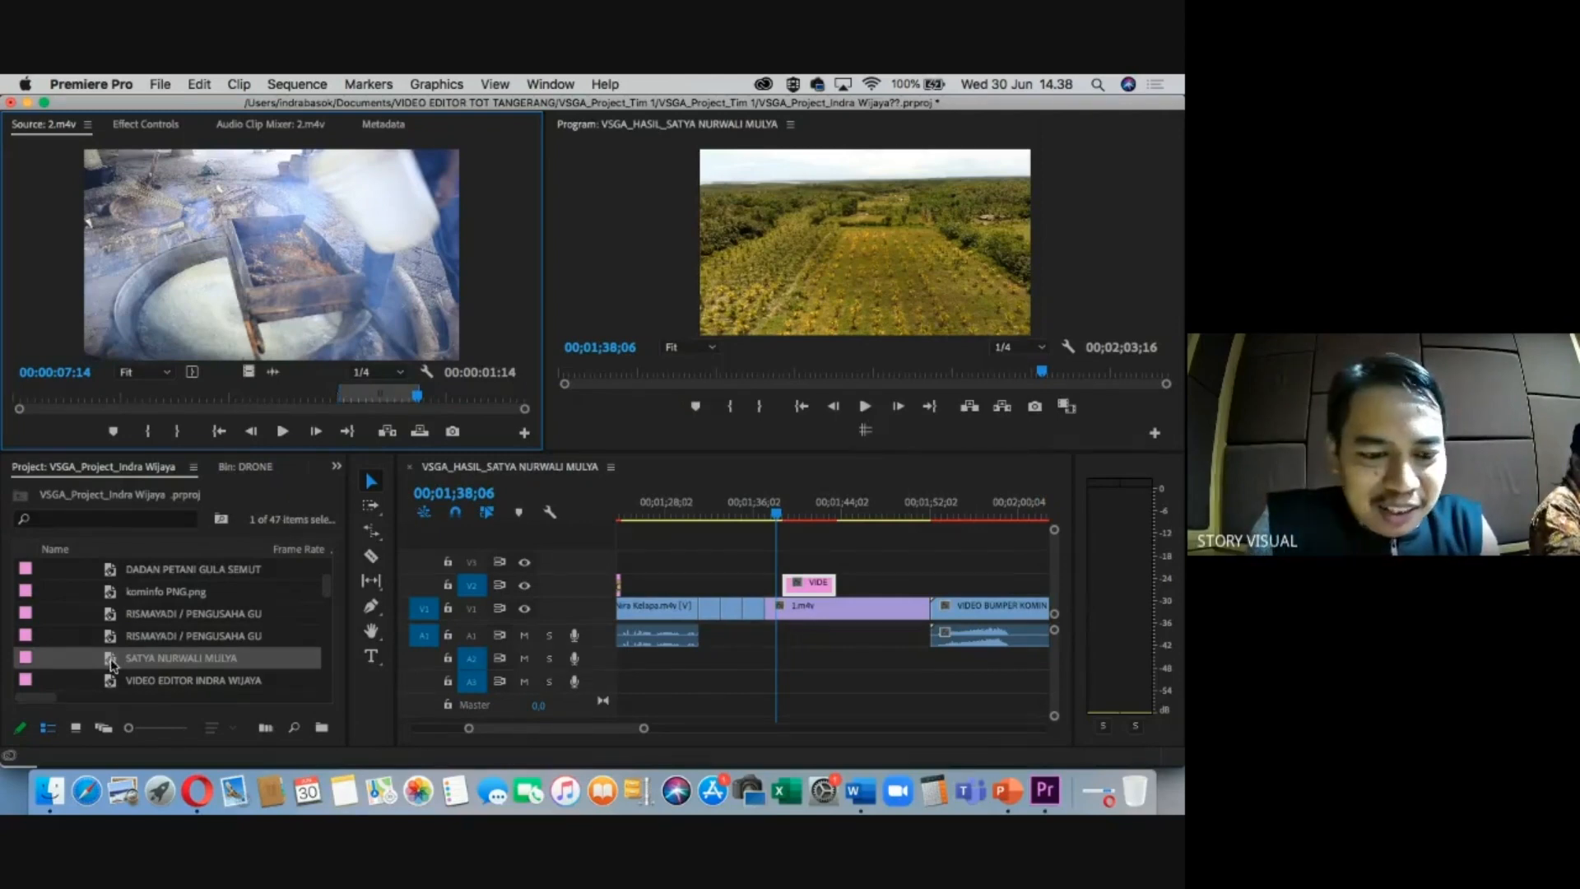
# Place the new name card on V3, delete the old card on V2, and move the new one into V2.
pyautogui.moveTo(111, 665); pyautogui.dragTo(813, 561)
pyautogui.click(814, 509)
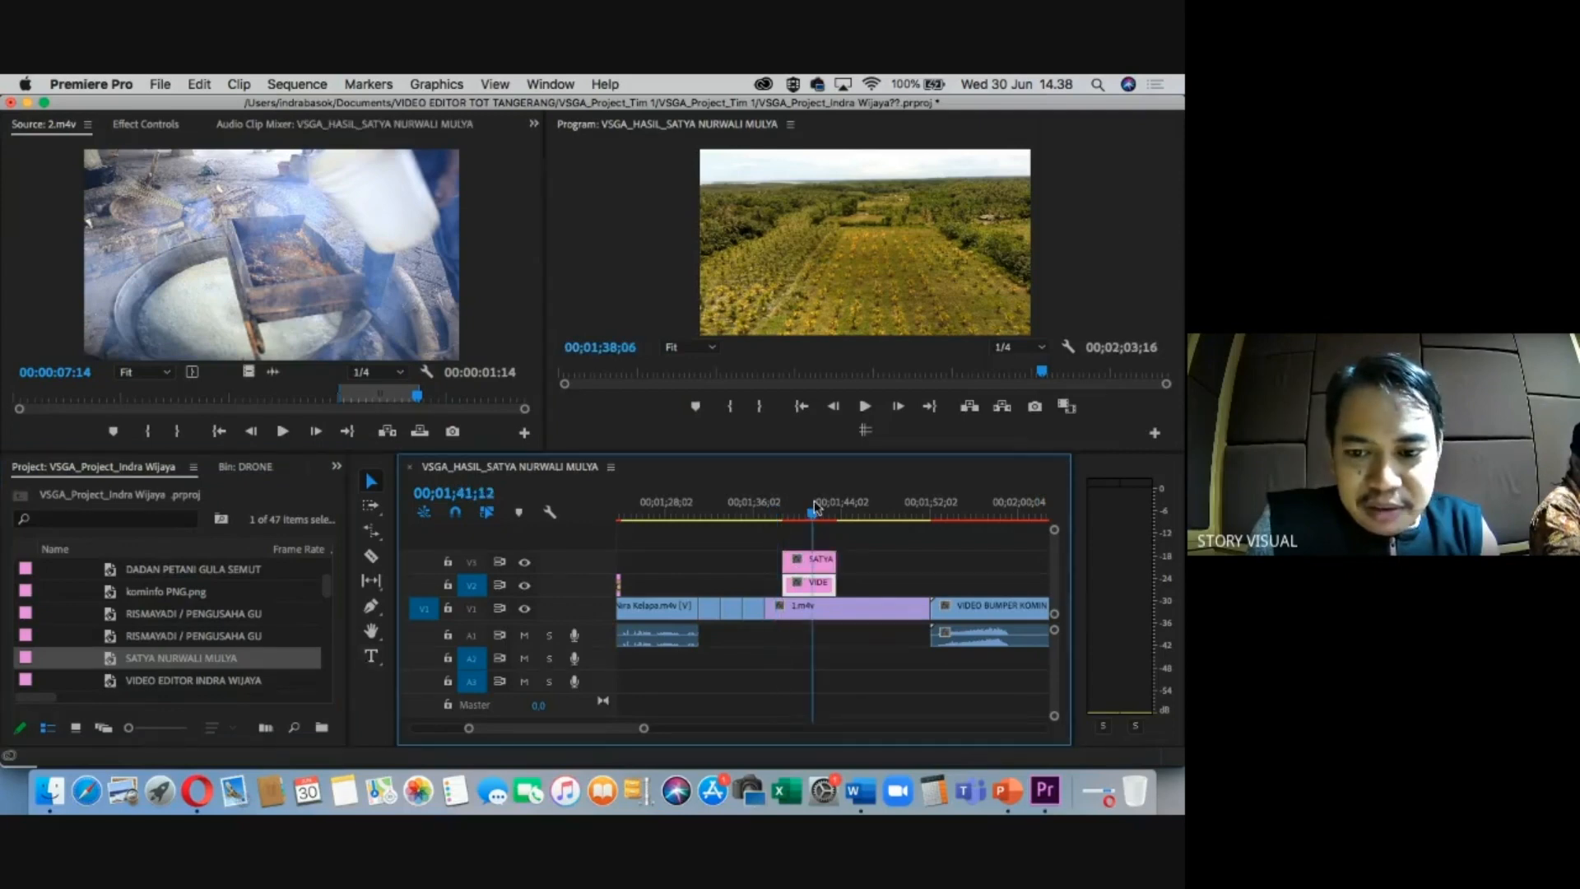
pyautogui.press('=')
pyautogui.press('=')
pyautogui.click(789, 509)
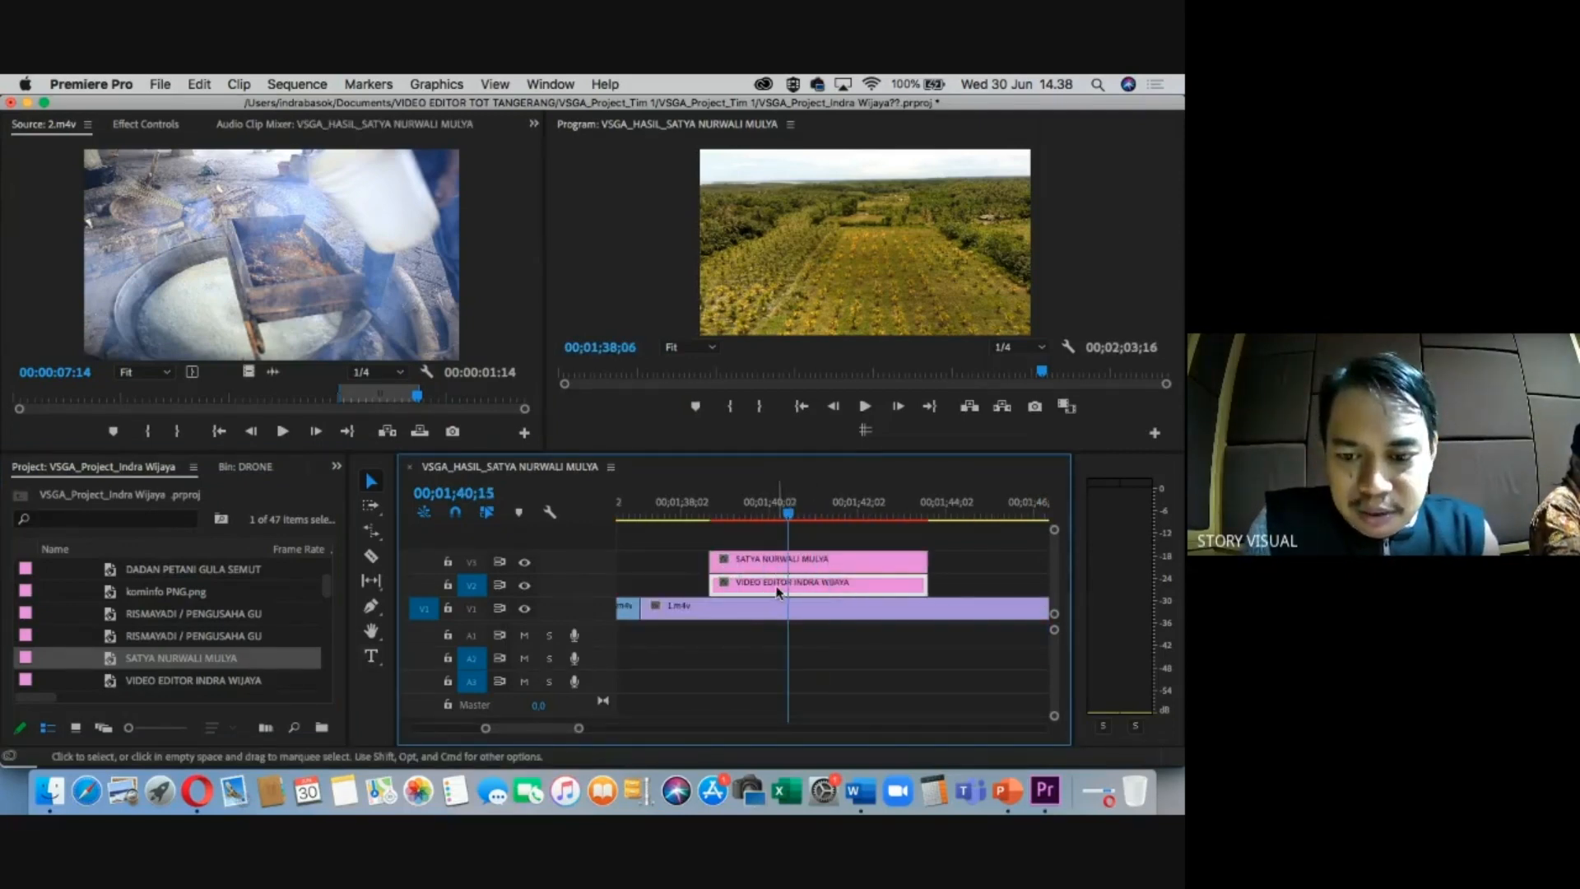
pyautogui.click(767, 557)
pyautogui.click(770, 585)
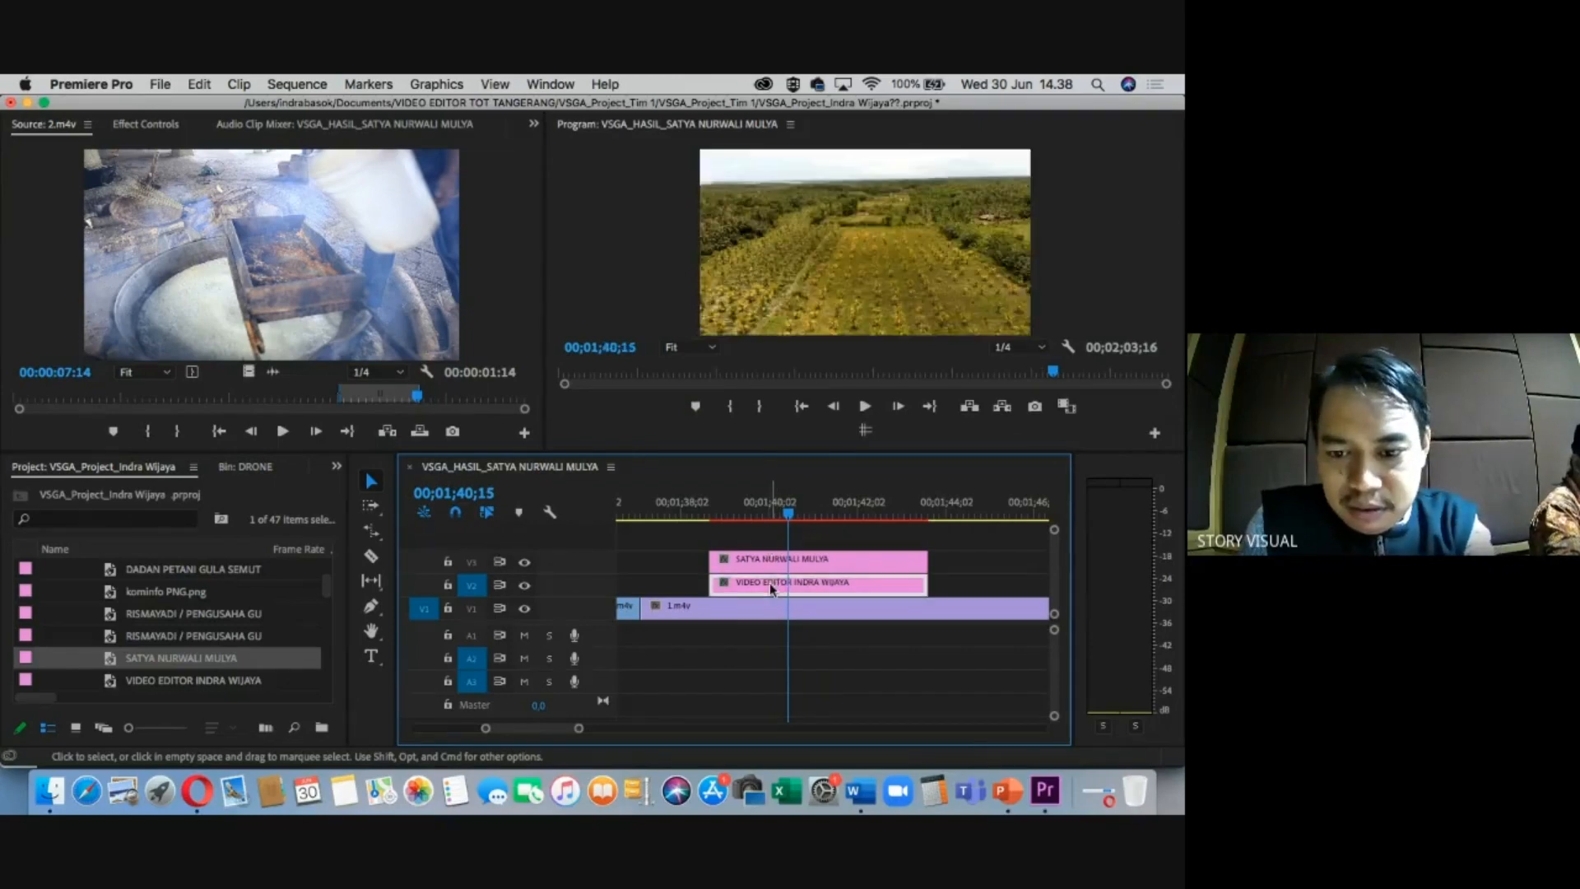
pyautogui.press('Delete')
pyautogui.moveTo(776, 564); pyautogui.dragTo(783, 586)
# Play back and scrub through the section with the new name card, then show the whole sequence.
pyautogui.moveTo(772, 505); pyautogui.dragTo(677, 510)
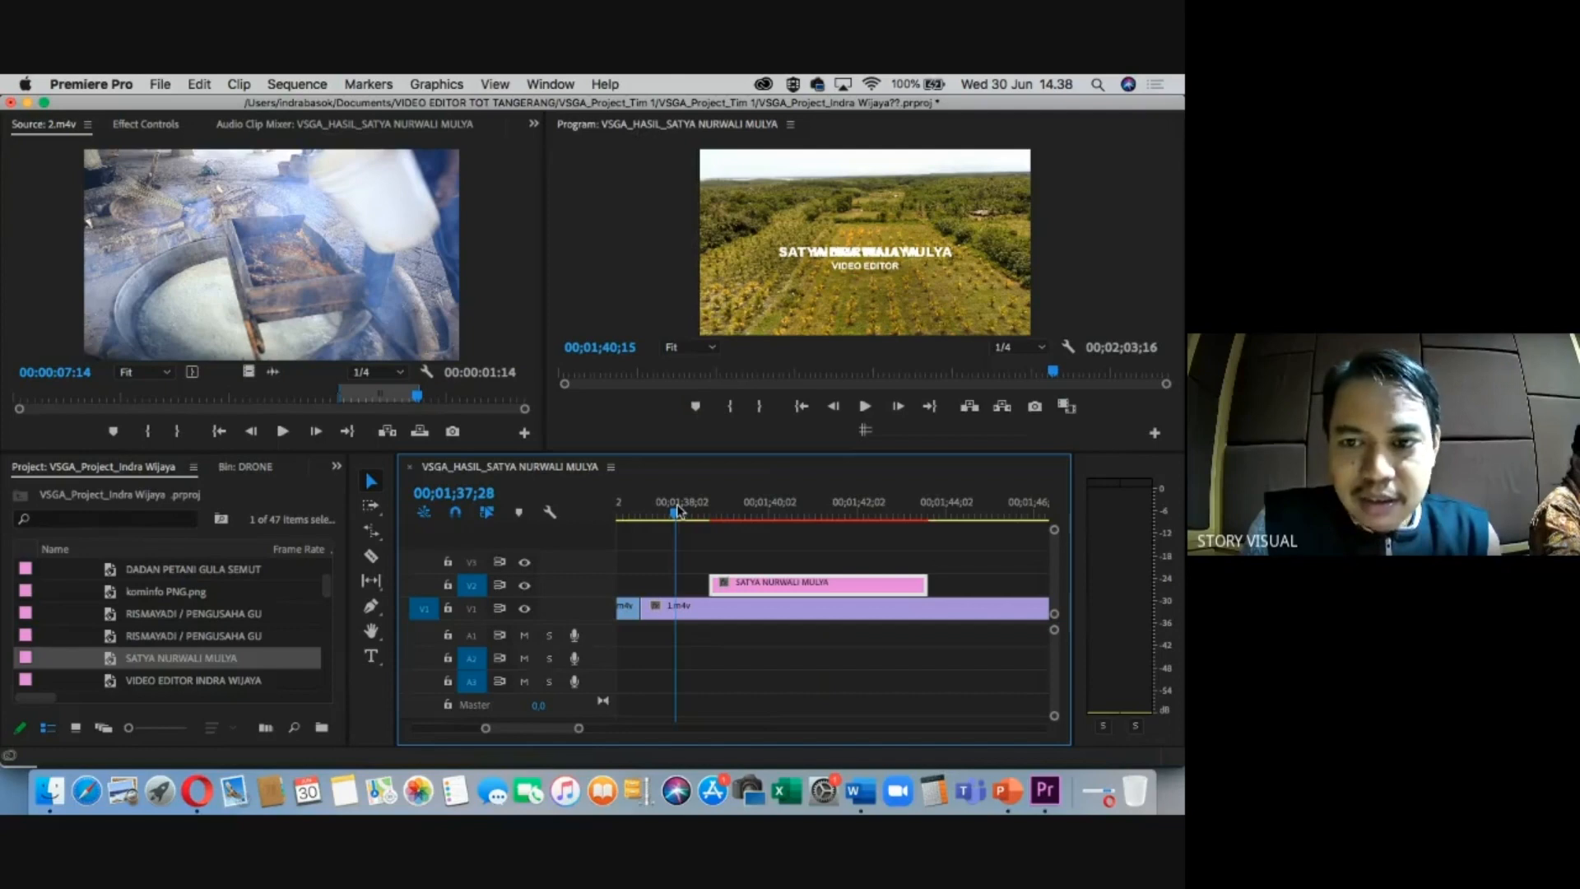
pyautogui.press('space')
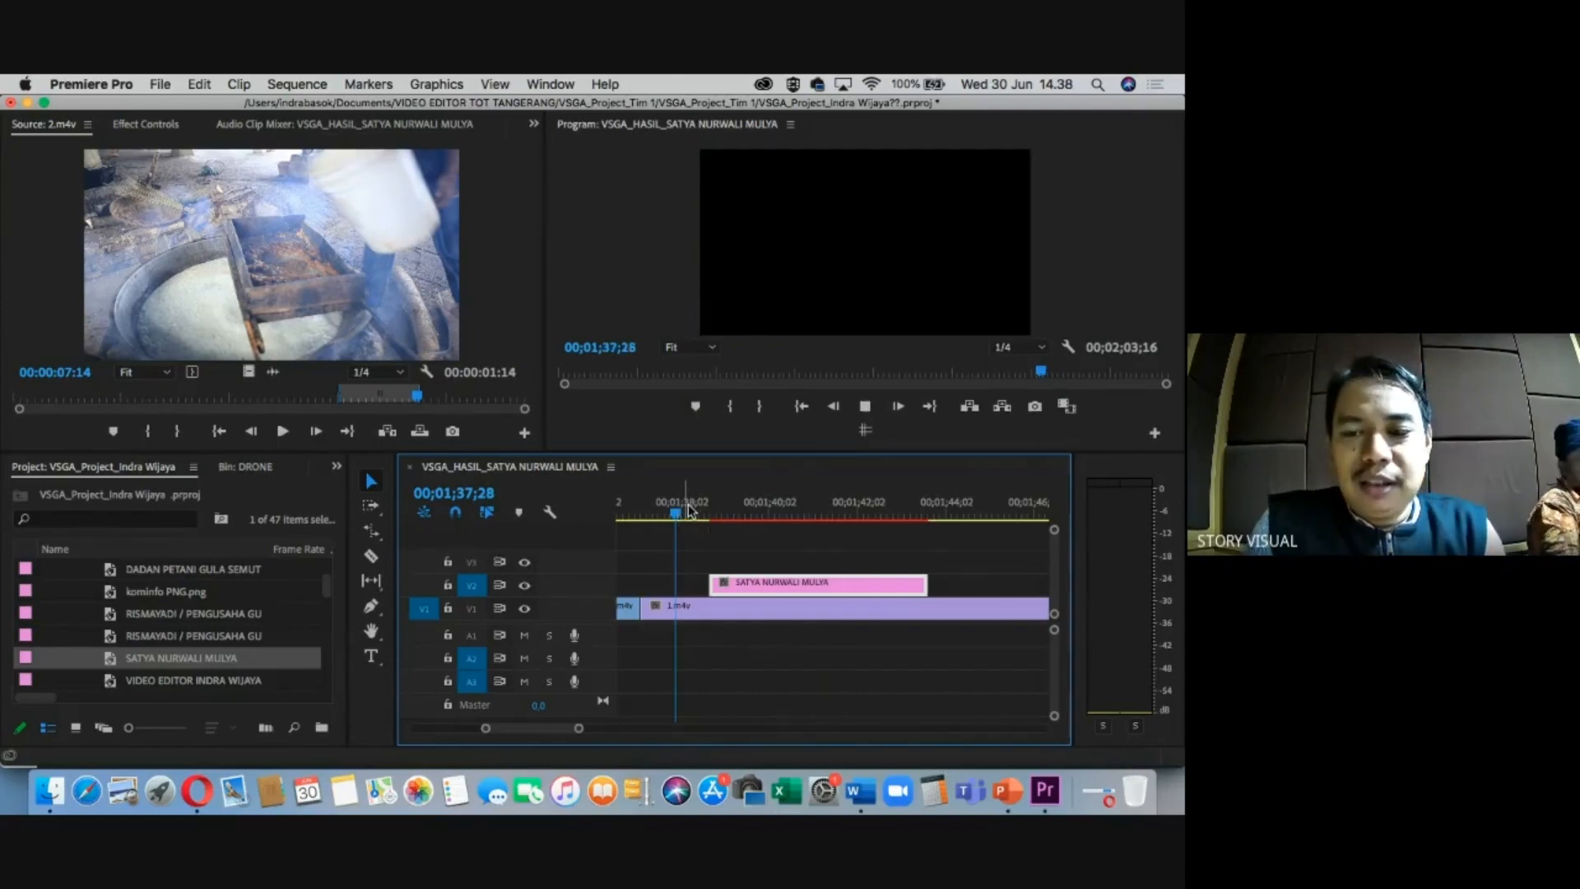
pyautogui.moveTo(713, 510); pyautogui.dragTo(756, 512)
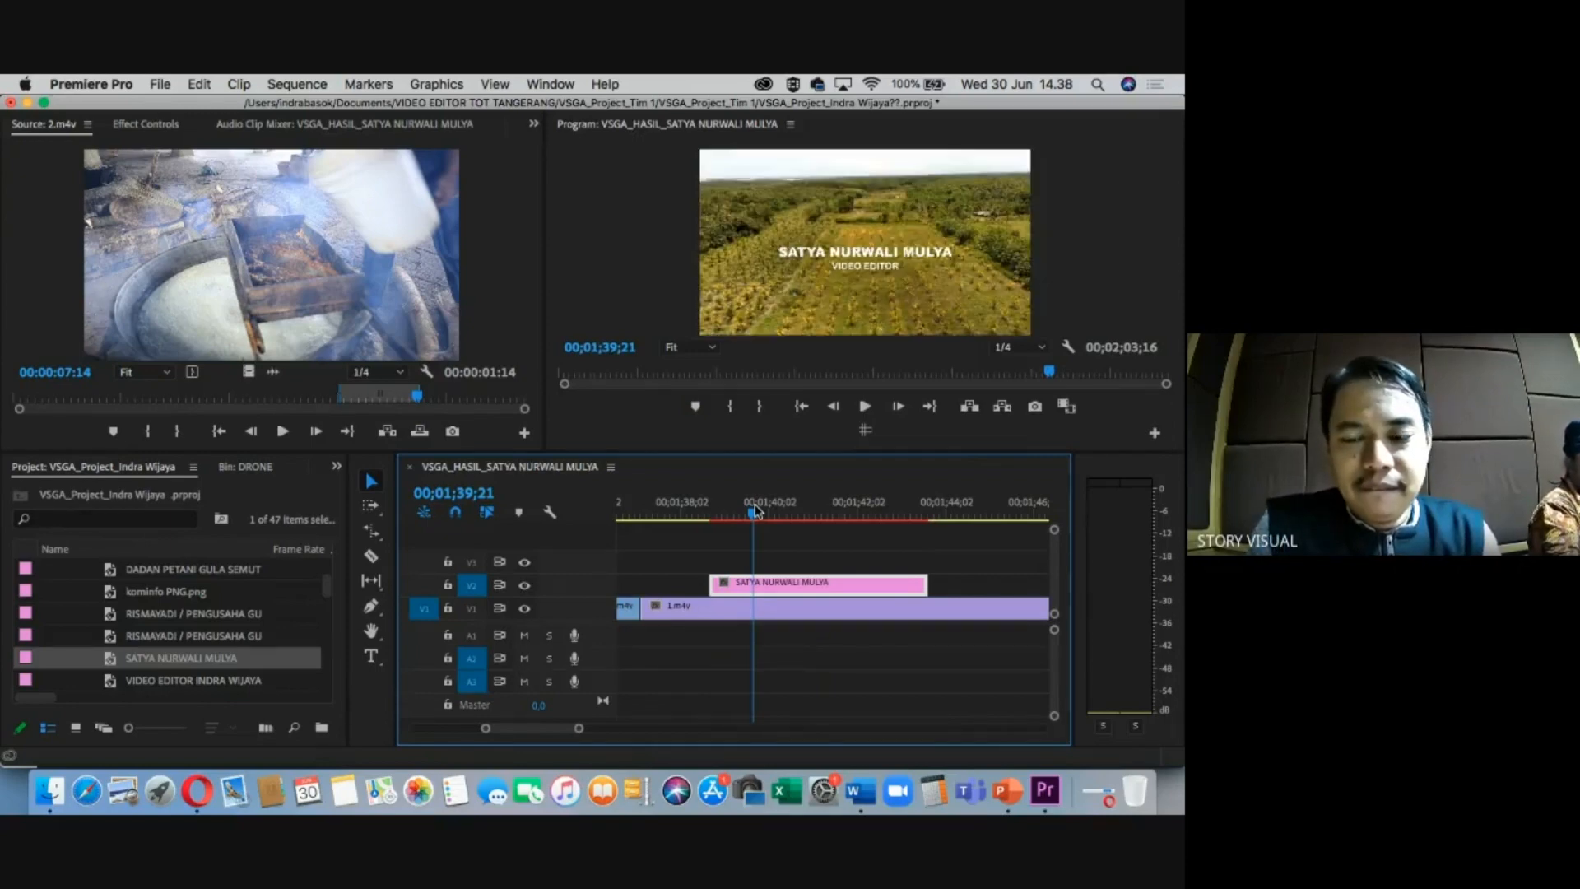
pyautogui.moveTo(758, 512); pyautogui.dragTo(609, 511)
pyautogui.press('-')
pyautogui.press('-')
pyautogui.press('-')
pyautogui.press('-')
pyautogui.press('-')
pyautogui.press('=')
pyautogui.press('=')
pyautogui.press('-')
pyautogui.press('-')
pyautogui.press('=')
pyautogui.press('=')
pyautogui.press('=')
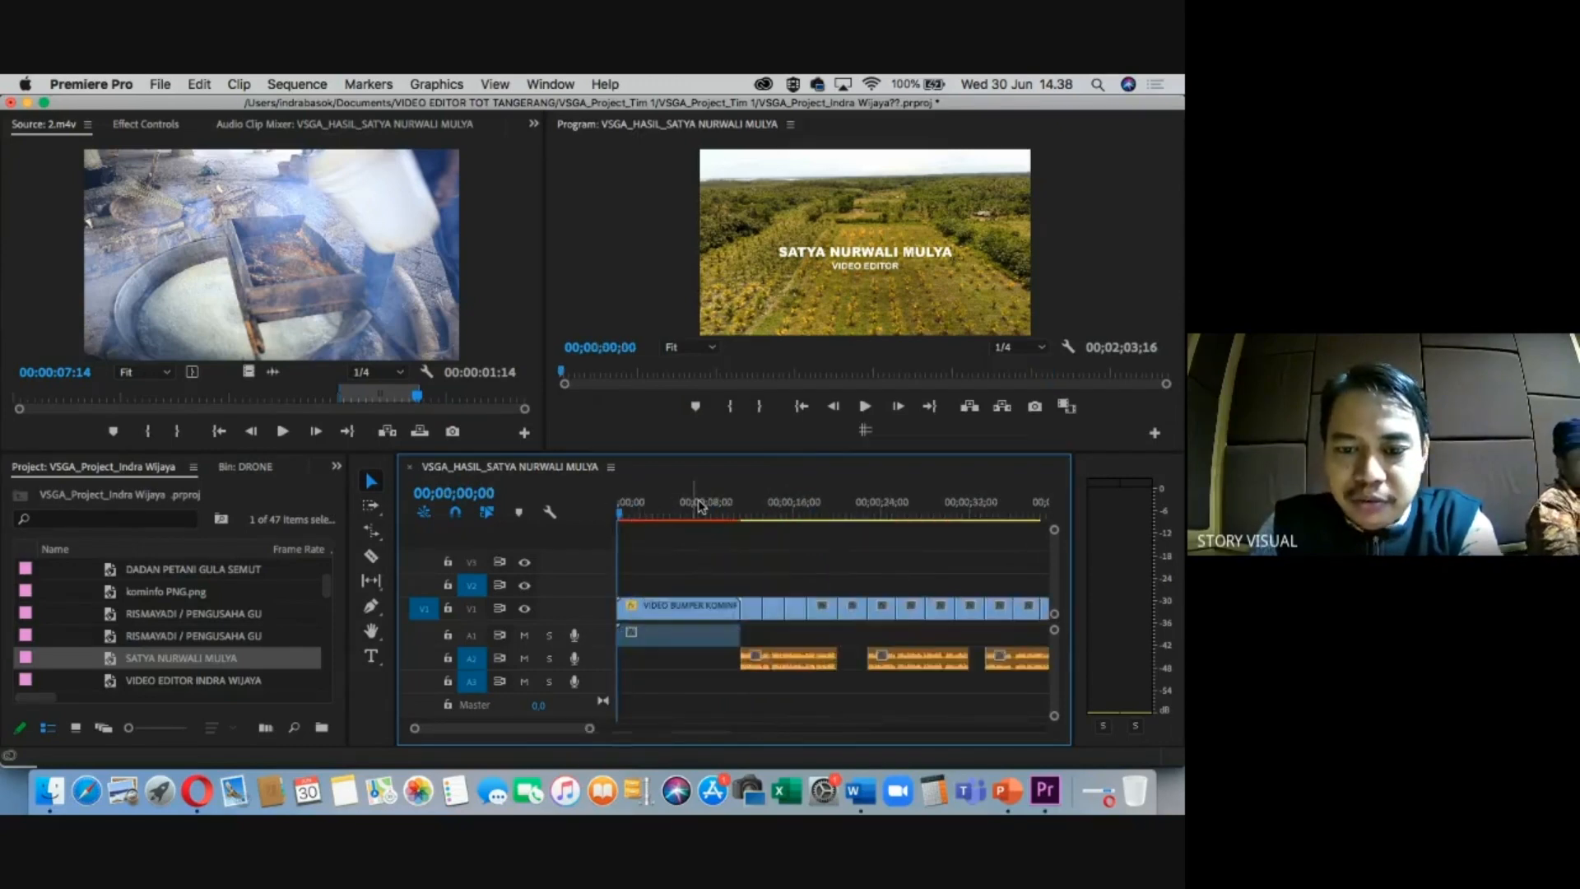
pyautogui.press('-')
pyautogui.press('-')
pyautogui.press('-')
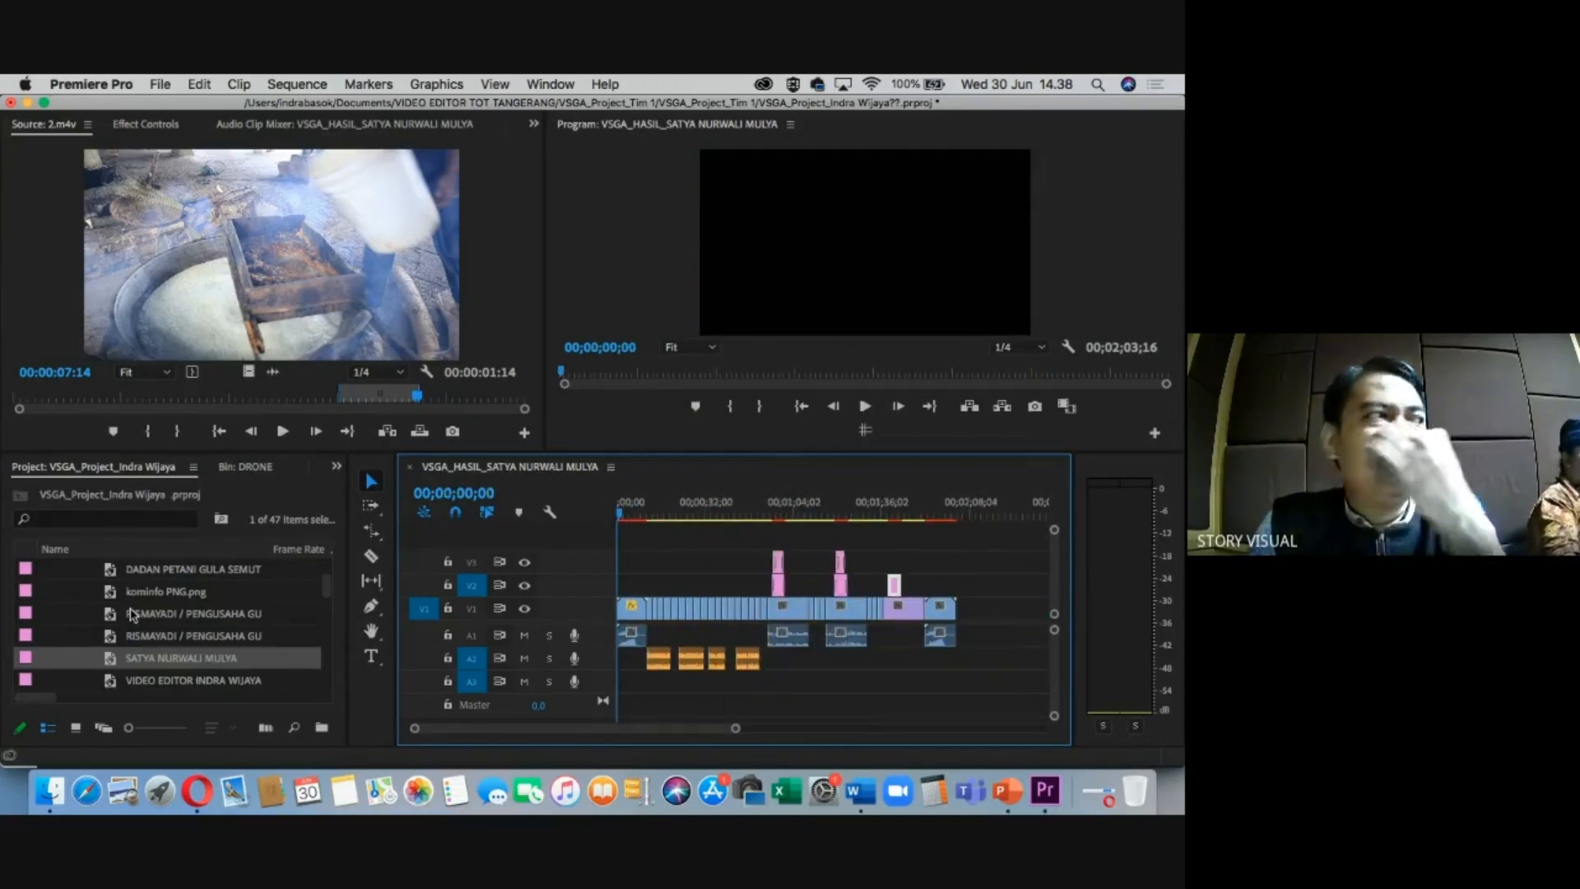
# Expand the AUDIO bin and add Soft Feeling - Cheel.mp3 to audio track A3.
pyautogui.scroll(10, 136, 613)
pyautogui.click(50, 591)
pyautogui.click(49, 569)
pyautogui.click(121, 602)
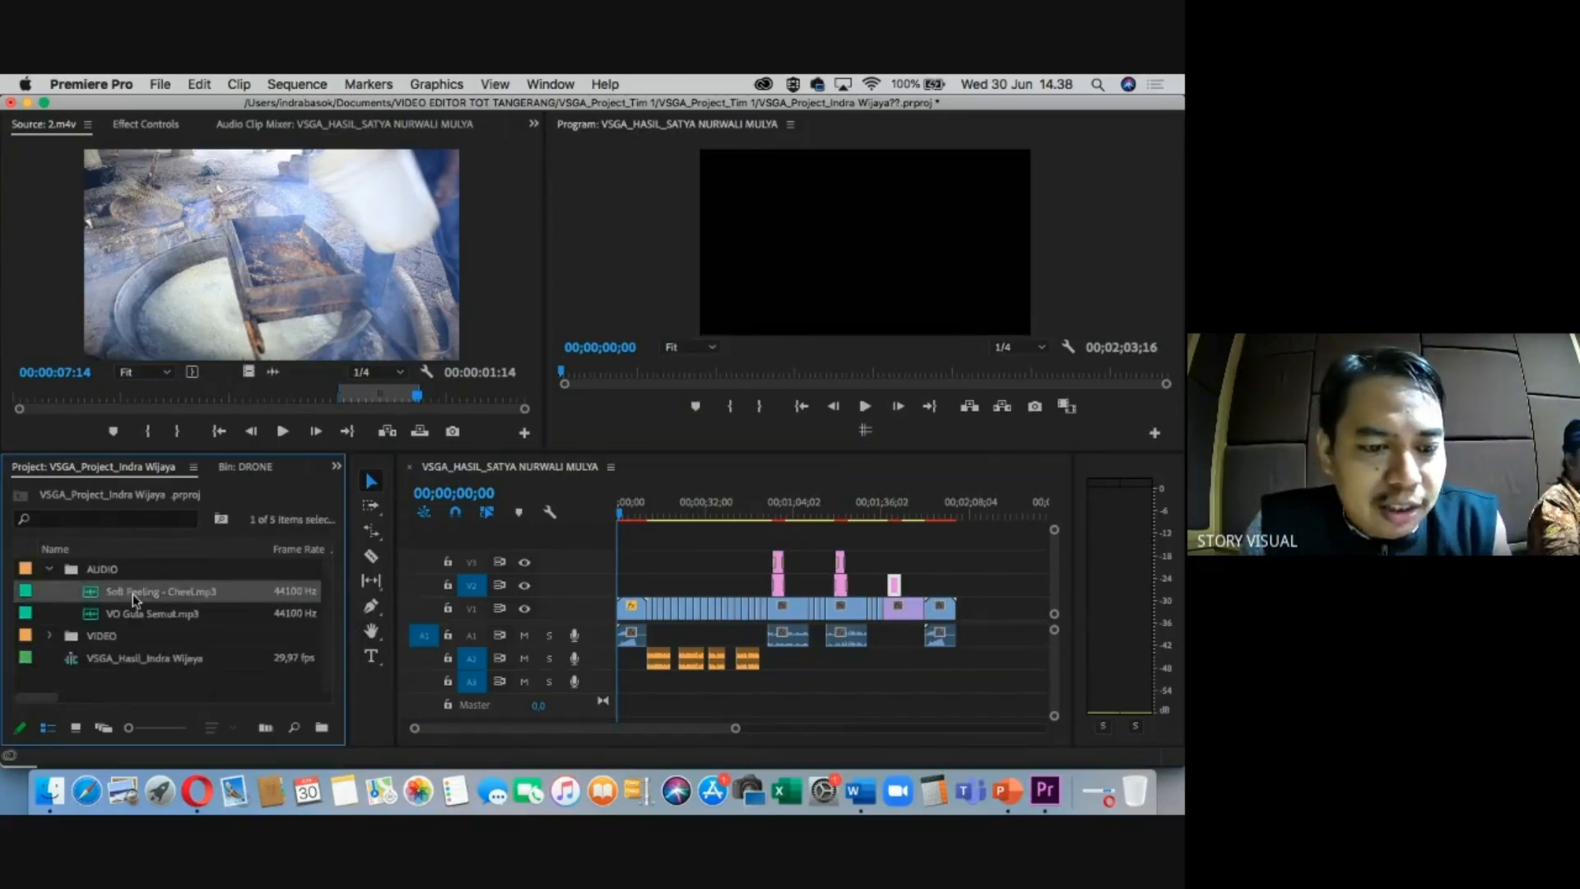
pyautogui.doubleClick(96, 602)
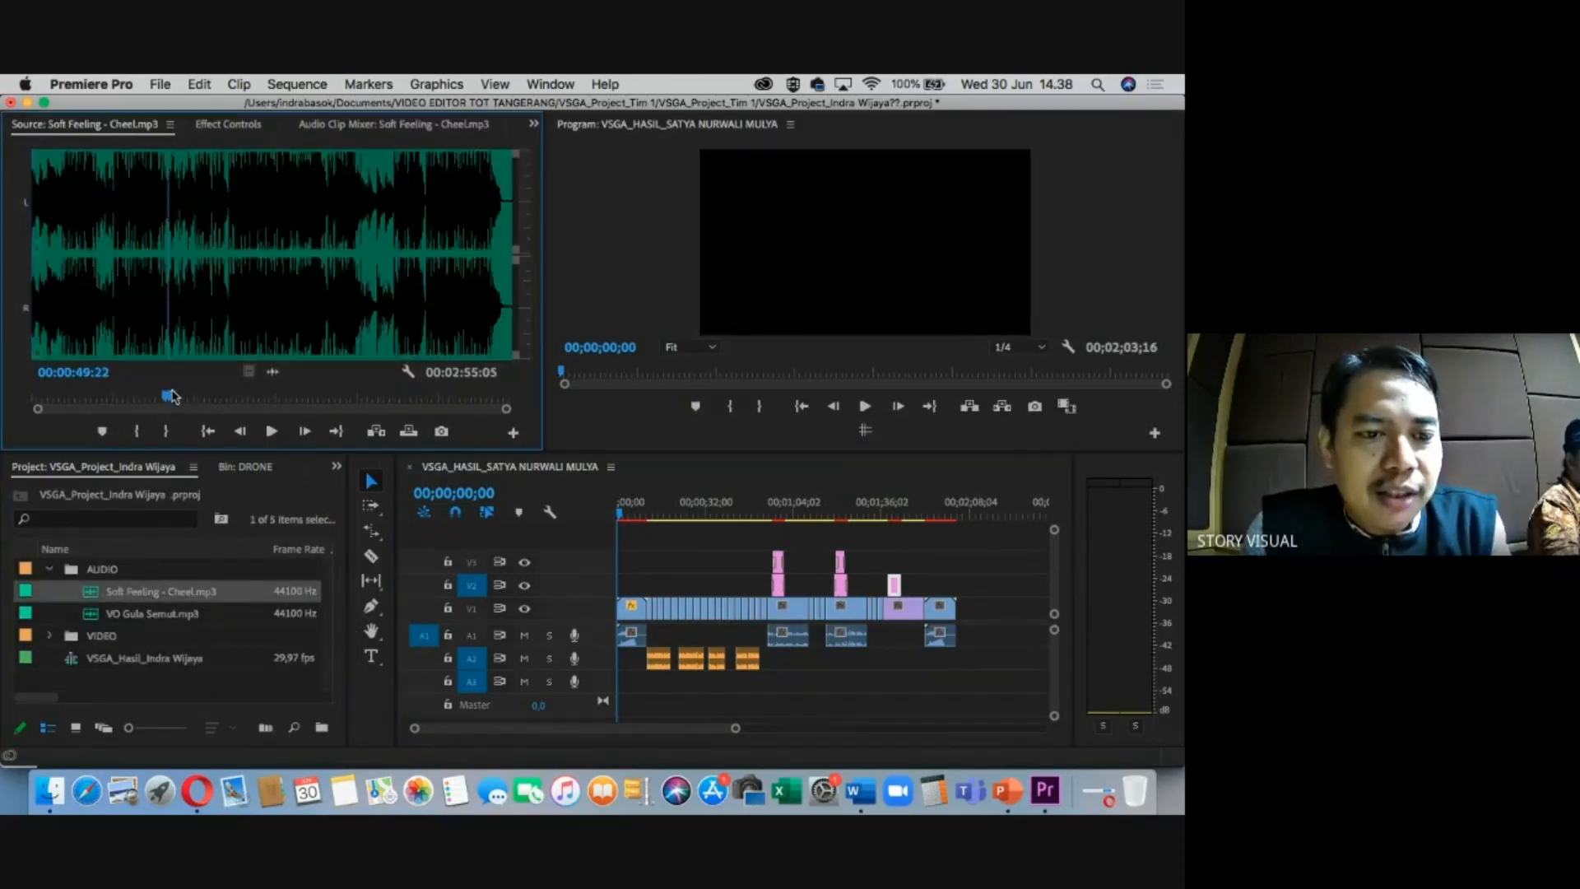
pyautogui.click(640, 506)
pyautogui.press('=')
pyautogui.press('=')
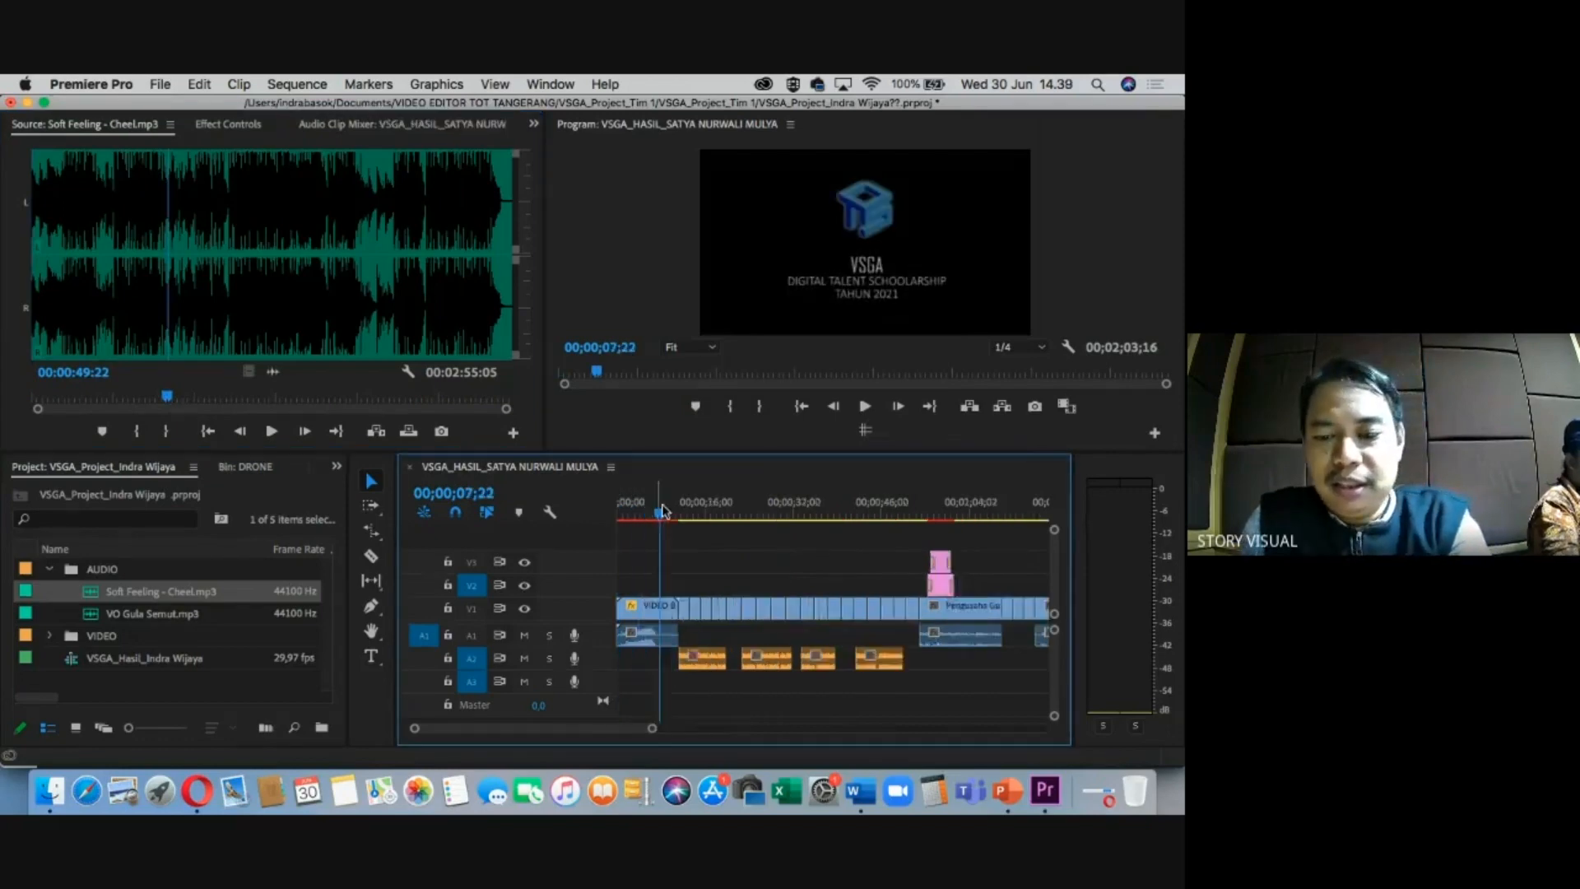
pyautogui.press('-')
pyautogui.press('=')
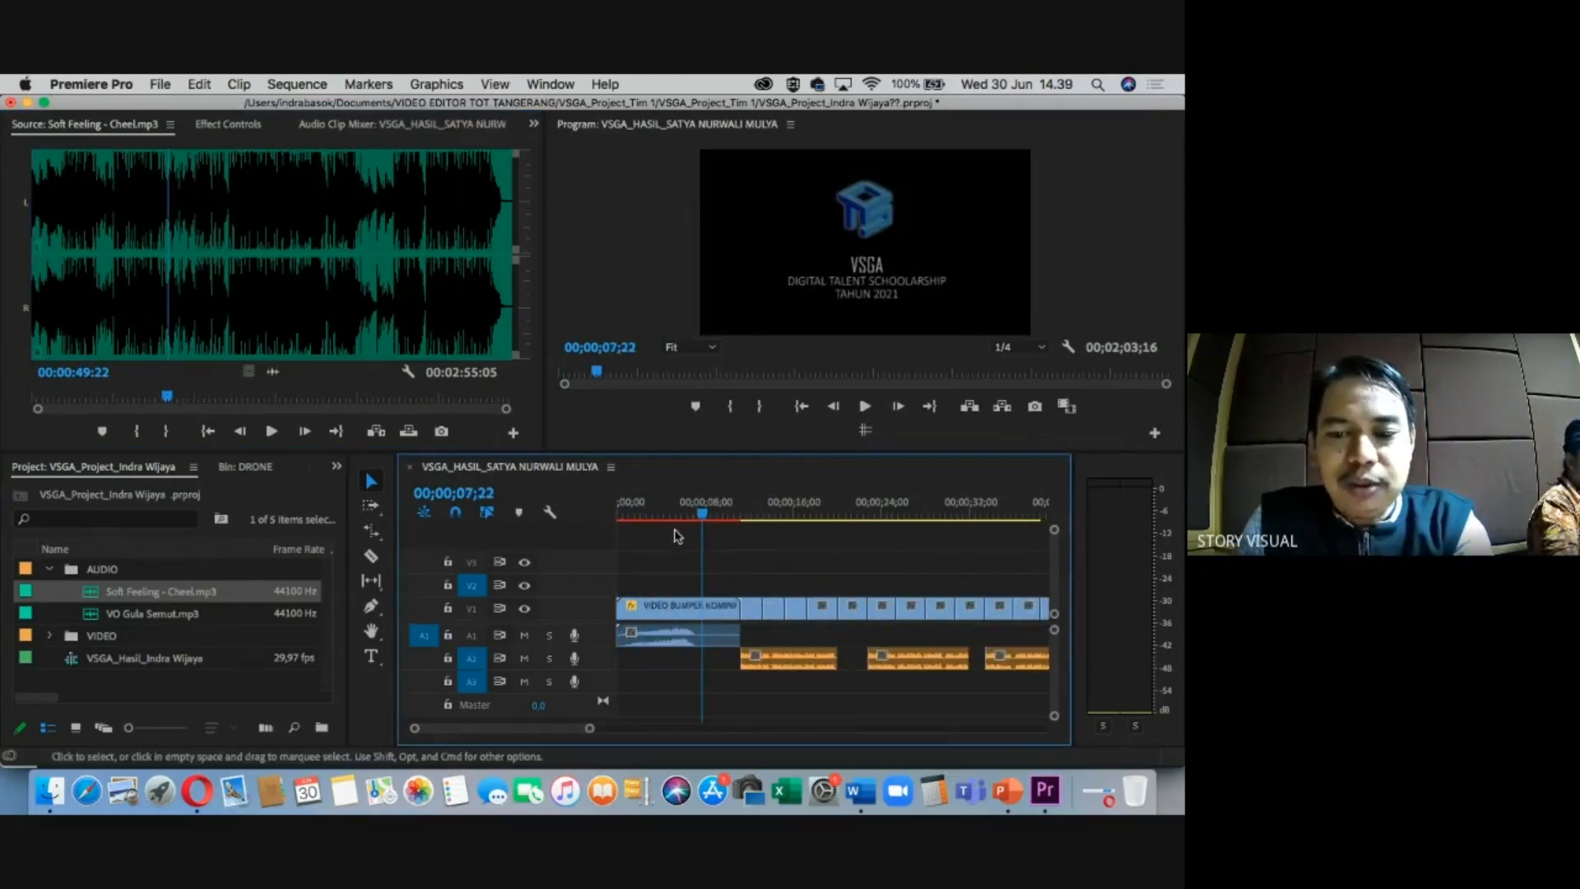
pyautogui.moveTo(273, 374); pyautogui.dragTo(728, 676)
# Shift the music clip on A3 to start at about 00;00;06;28.
pyautogui.click(710, 496)
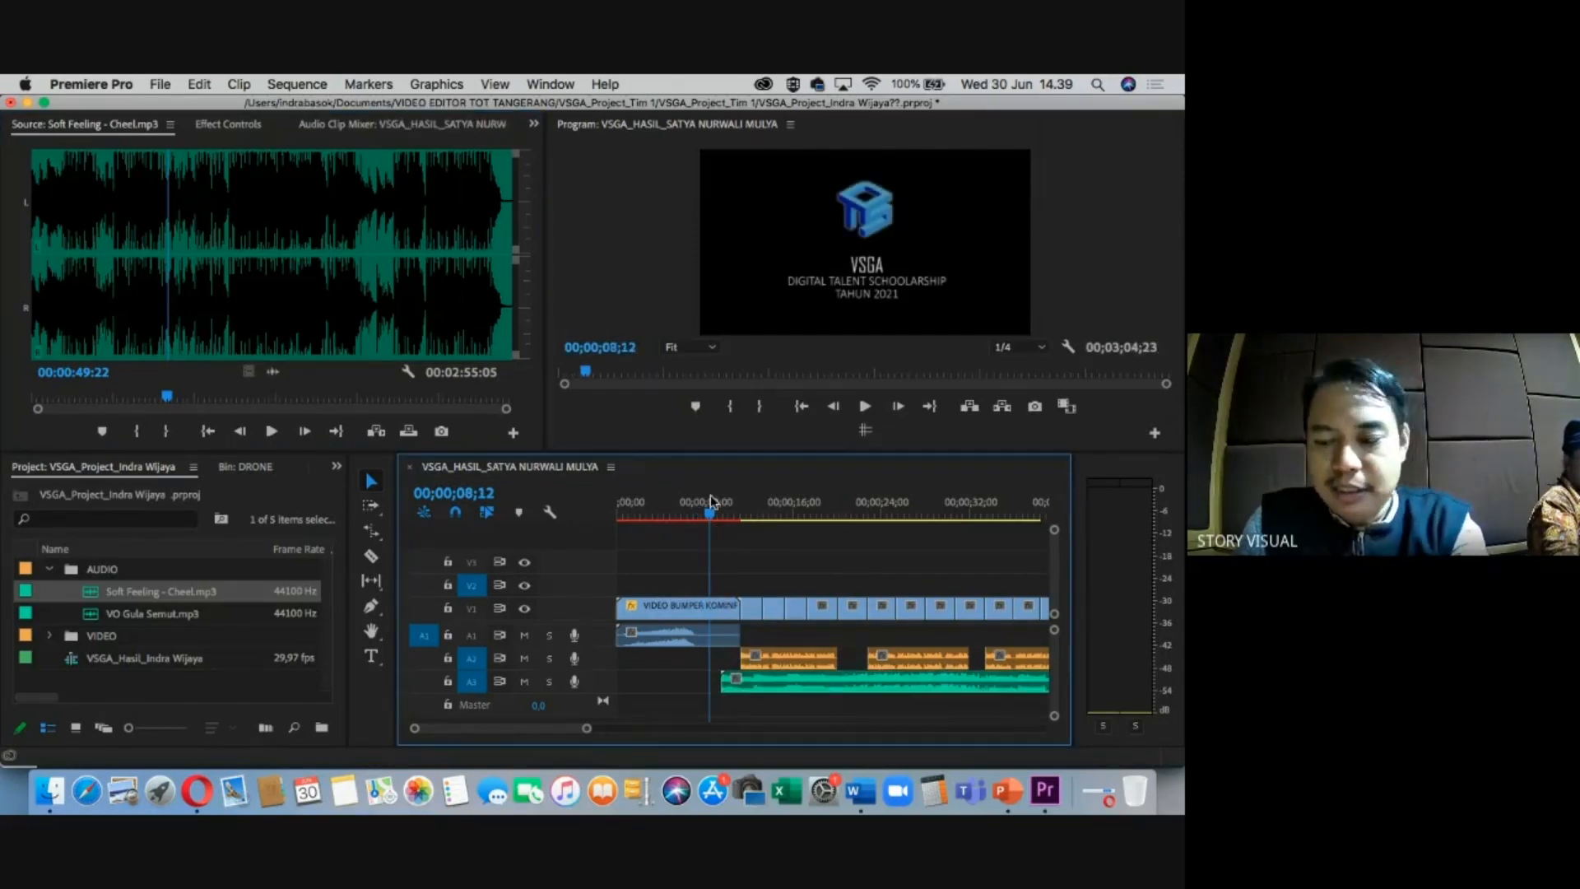
pyautogui.press('=')
pyautogui.press('=')
pyautogui.moveTo(786, 497)
pyautogui.mouseDown()
pyautogui.moveTo(752, 502)
pyautogui.moveTo(765, 503)
pyautogui.mouseUp()
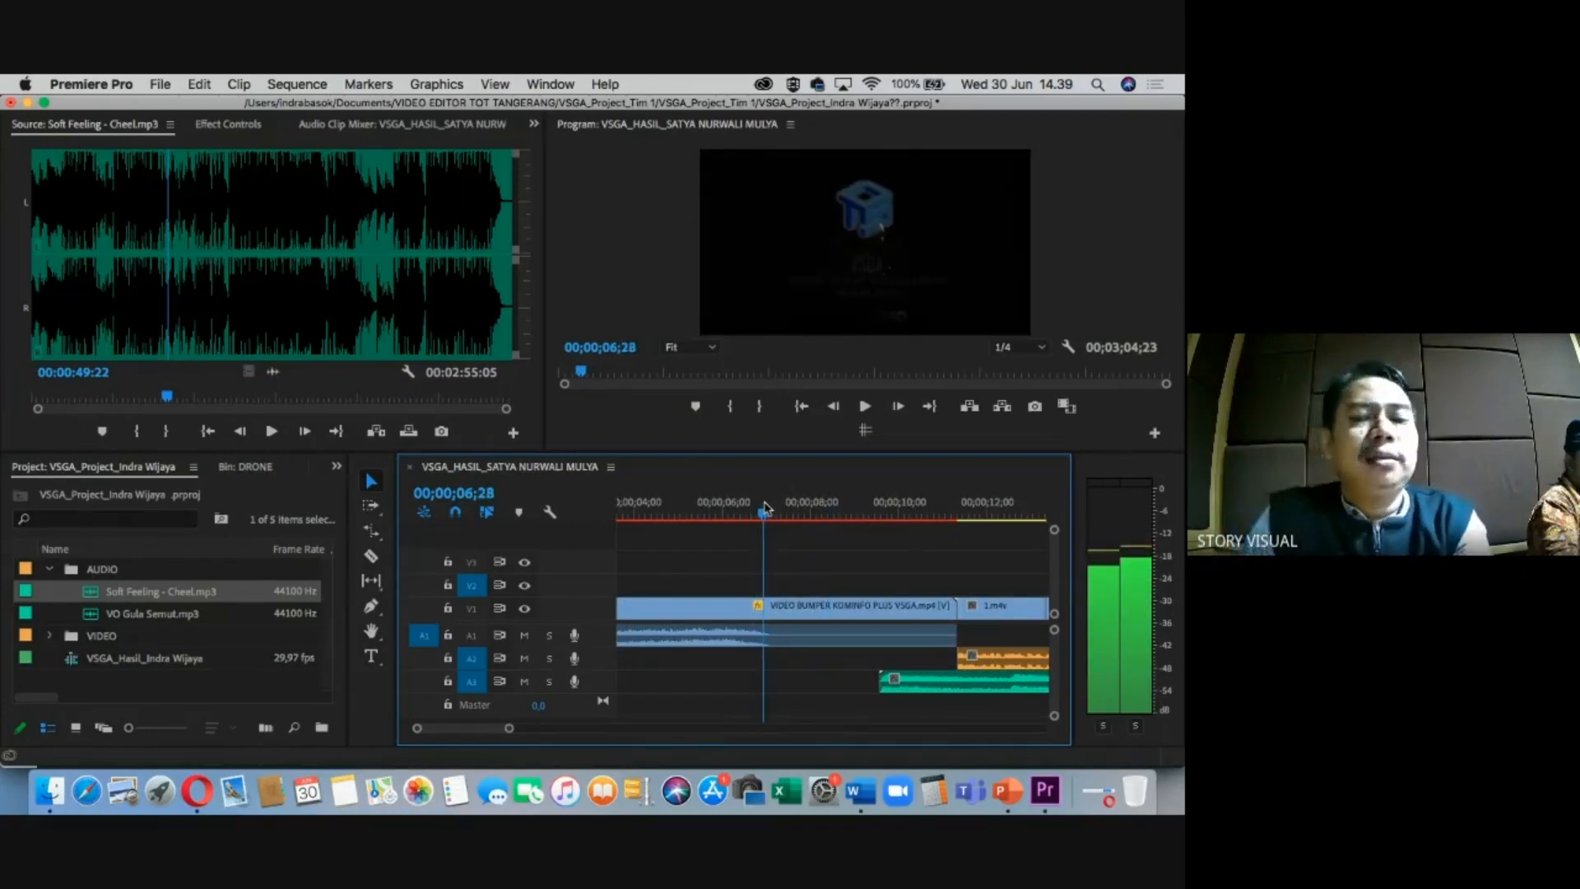
pyautogui.press('-')
pyautogui.moveTo(874, 685); pyautogui.dragTo(810, 684)
# Cut the music at 00;00;07;00 and delete the stray one-frame sliver.
pyautogui.press('=')
pyautogui.press('=')
pyautogui.press('=')
pyautogui.press('=')
pyautogui.click(855, 500)
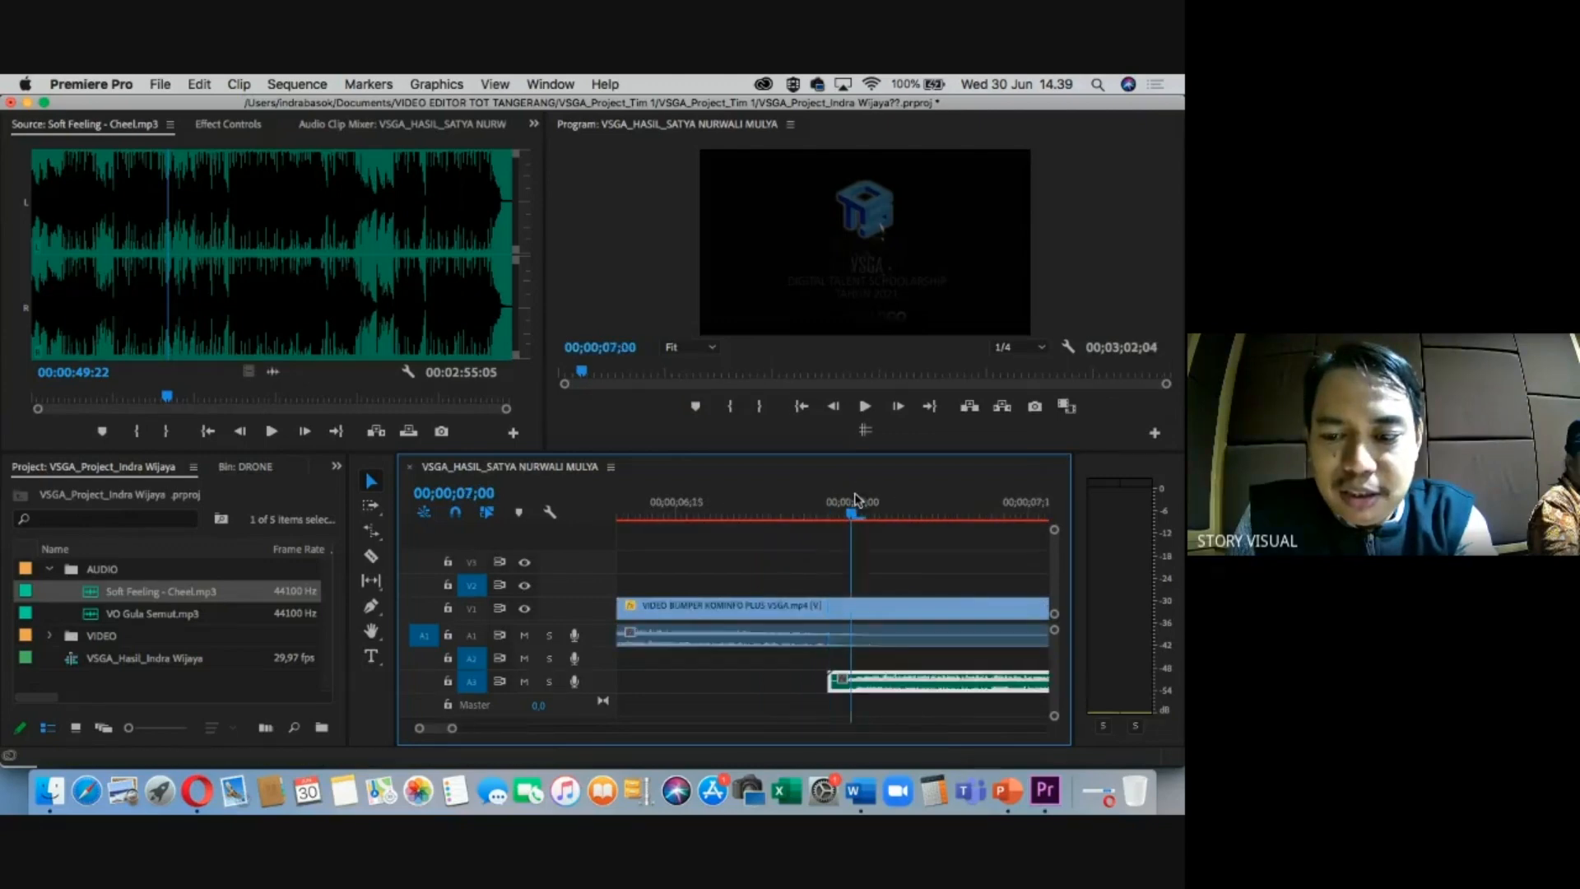
pyautogui.press('=')
pyautogui.press('c')
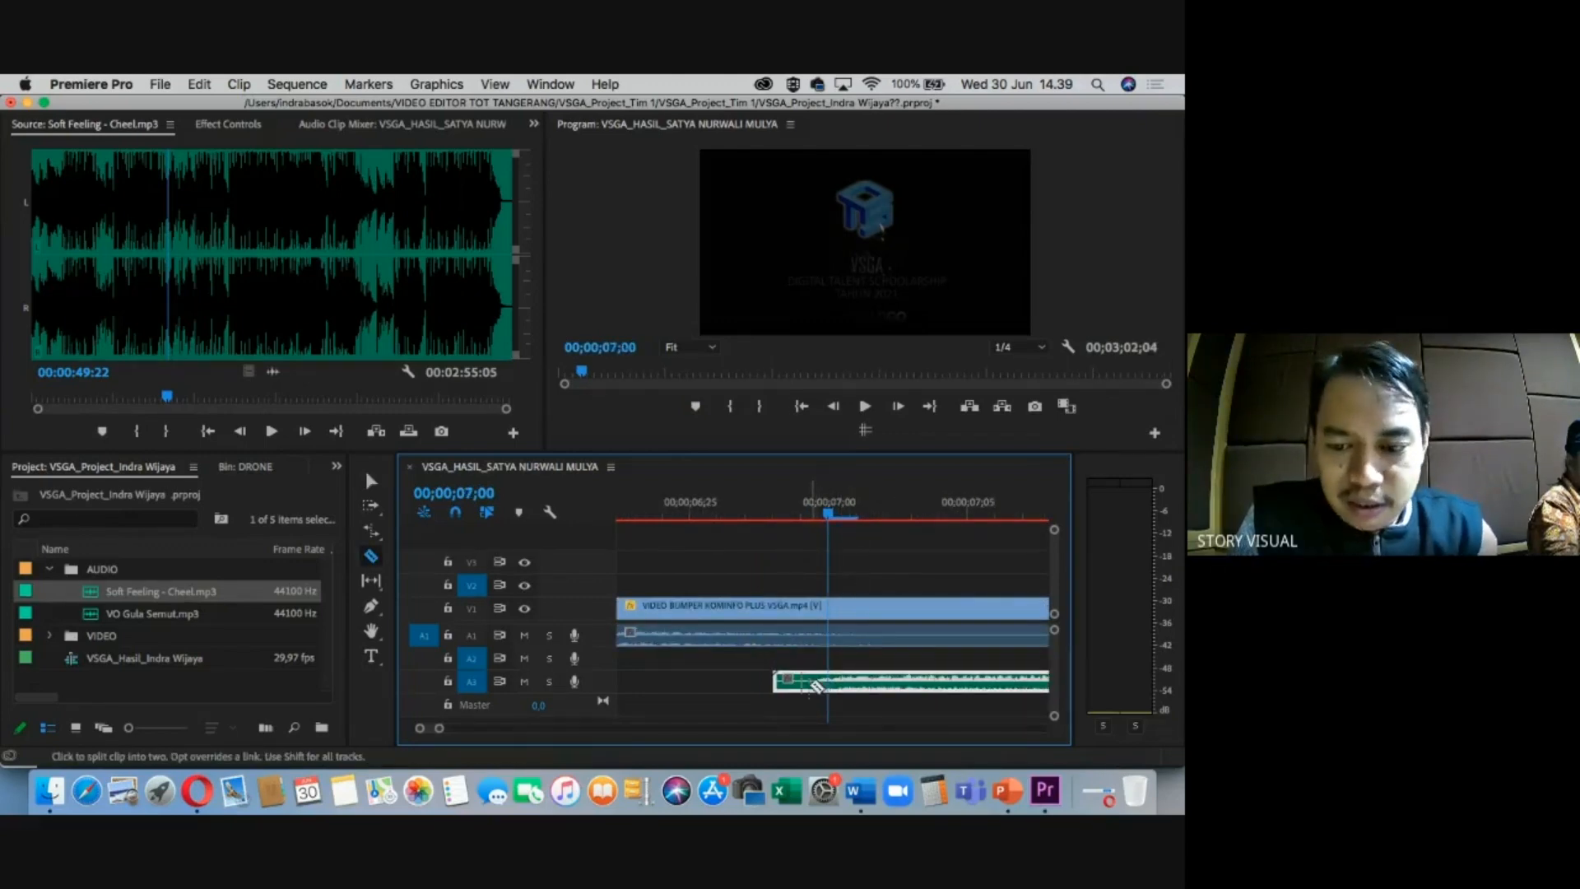
pyautogui.click(812, 684)
pyautogui.press('v')
pyautogui.click(793, 683)
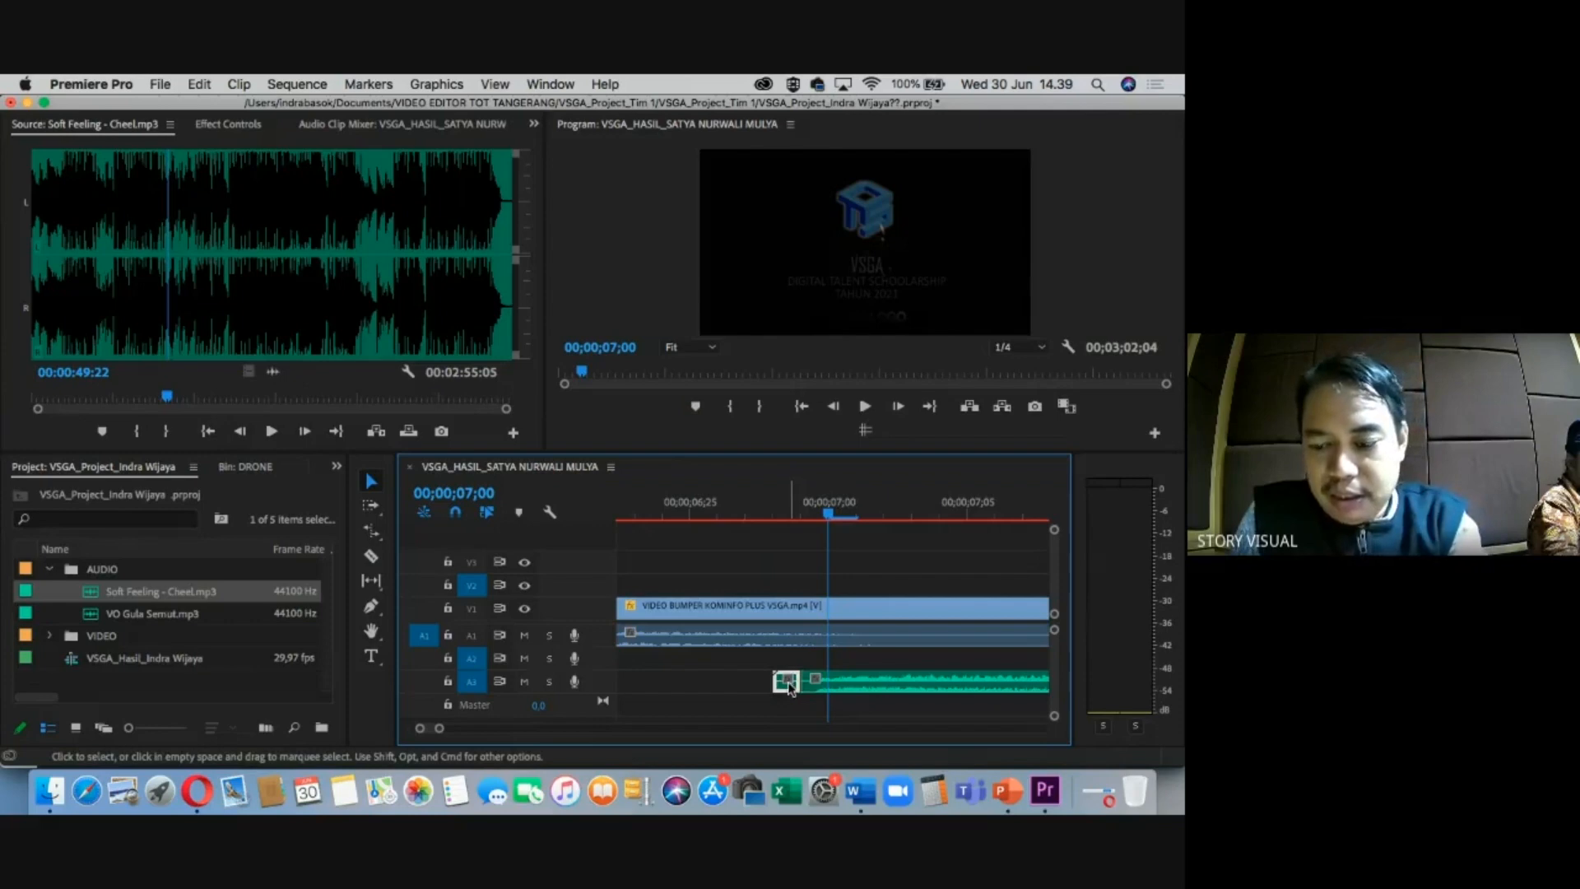
pyautogui.press('Delete')
# Delete the trailing music clip at the sequence end and fit the whole sequence.
pyautogui.press('-')
pyautogui.press('-')
pyautogui.press('-')
pyautogui.press('-')
pyautogui.press('-')
pyautogui.press('-')
pyautogui.press('-')
pyautogui.press('-')
pyautogui.moveTo(830, 511); pyautogui.dragTo(1020, 512)
pyautogui.press('=')
pyautogui.press('=')
pyautogui.press('=')
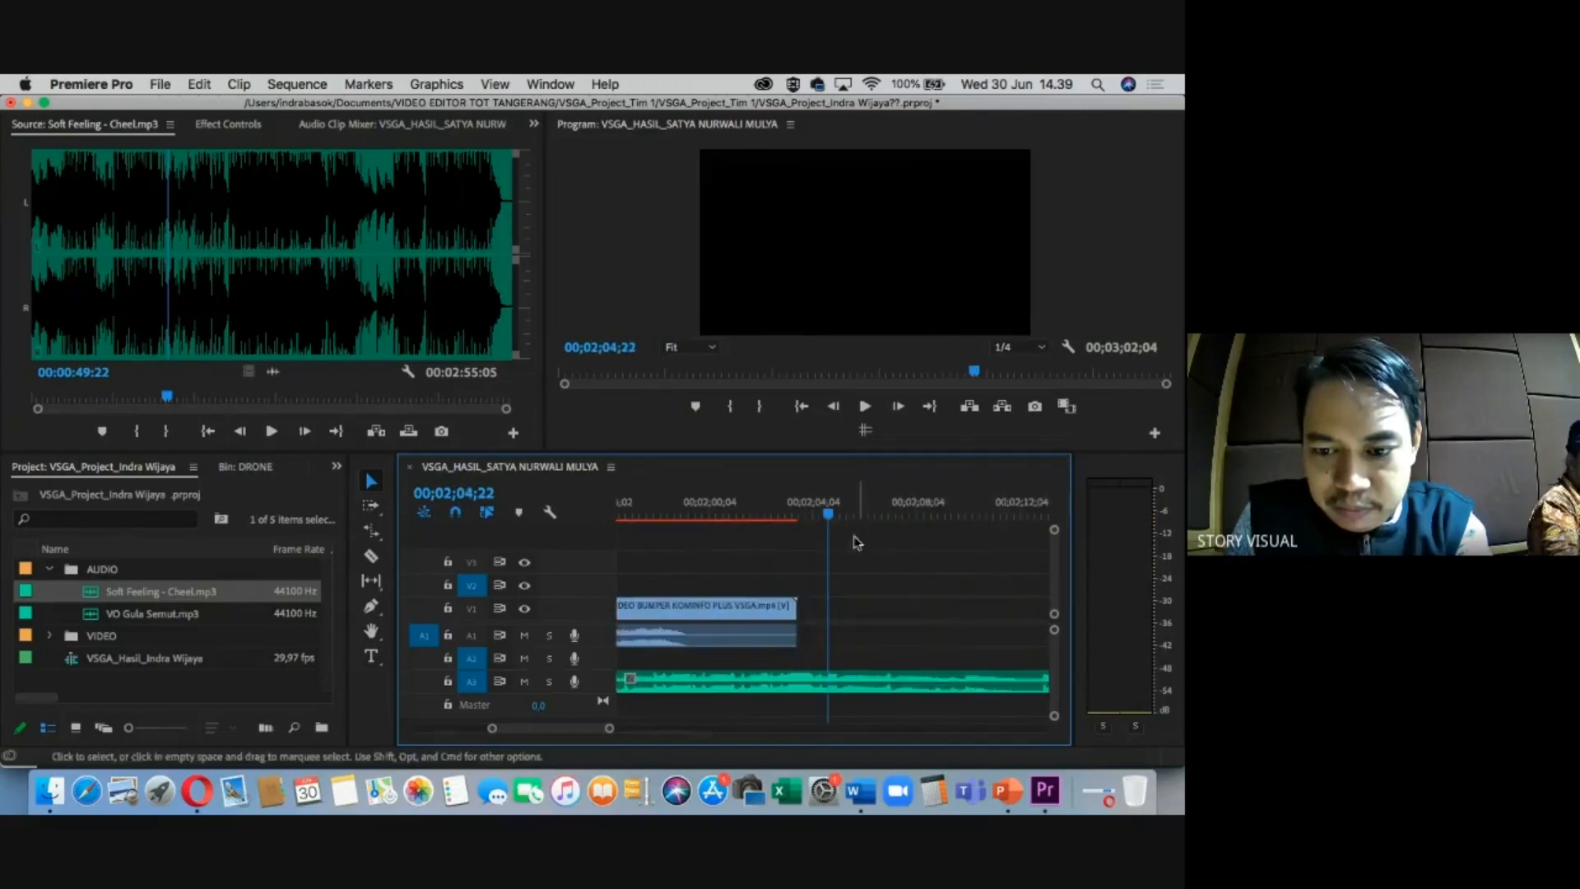
pyautogui.press('-')
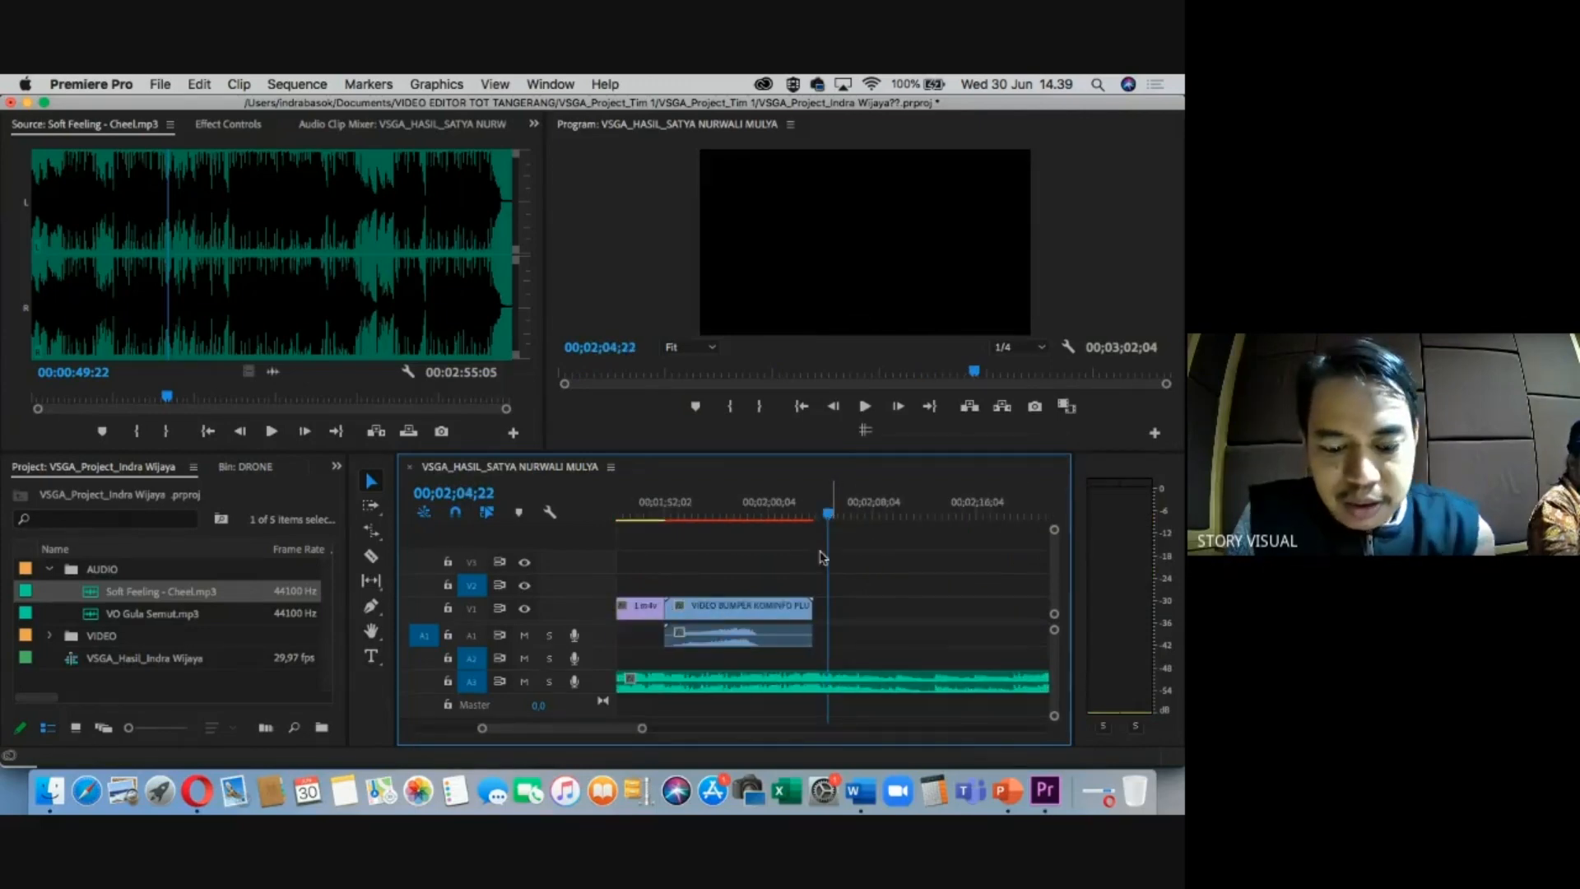
pyautogui.click(703, 687)
pyautogui.press('Delete')
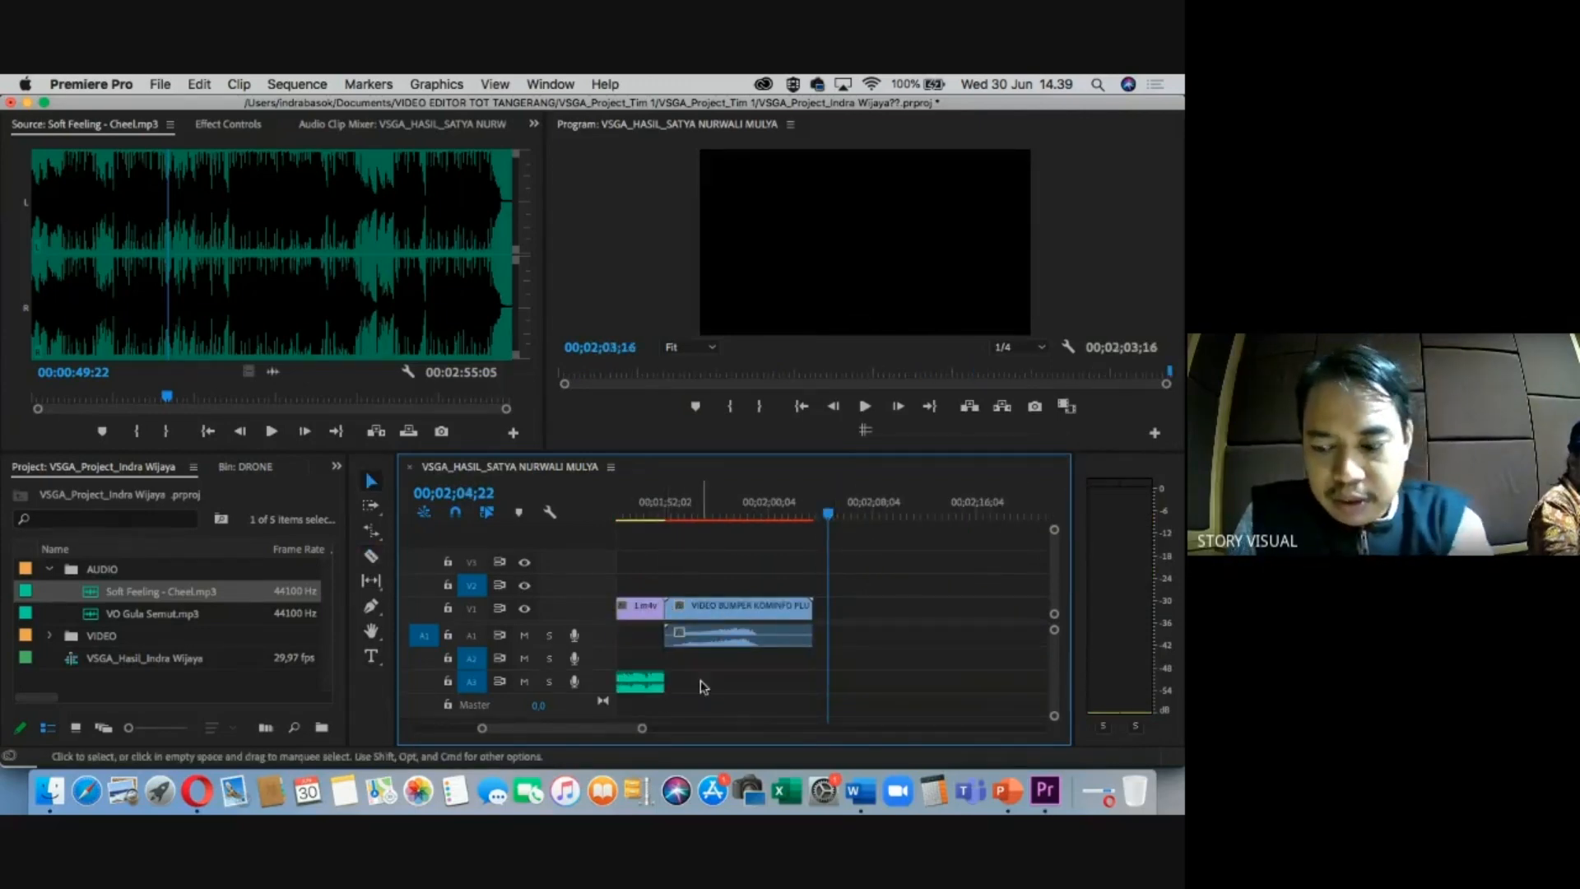
pyautogui.press('-')
pyautogui.press('-')
pyautogui.press('-')
pyautogui.press('-')
pyautogui.click(655, 502)
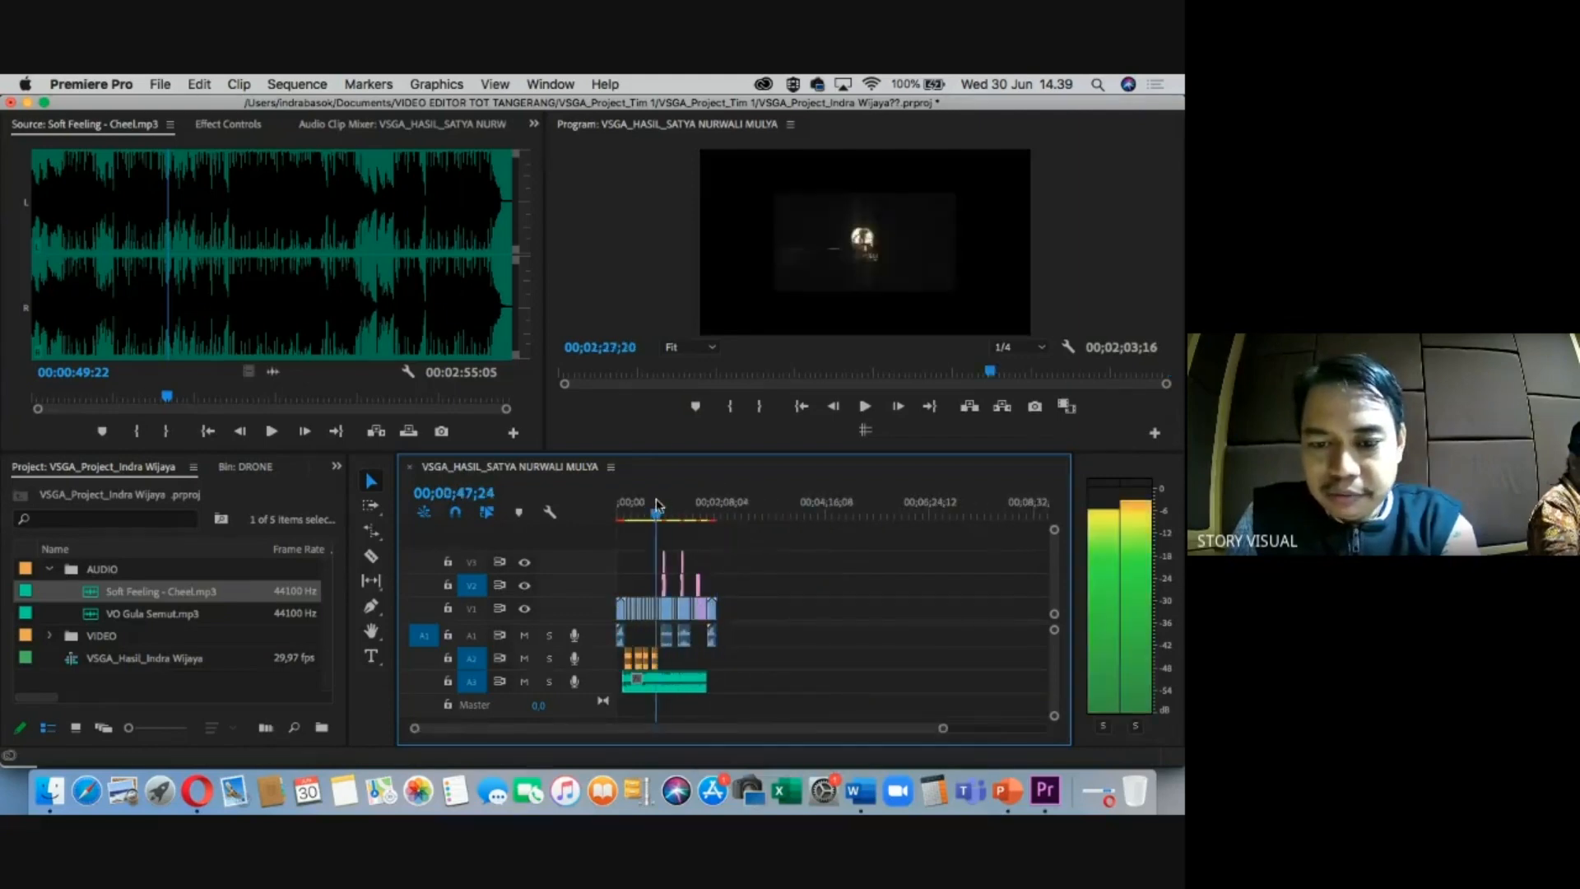
pyautogui.press('=')
pyautogui.press('=')
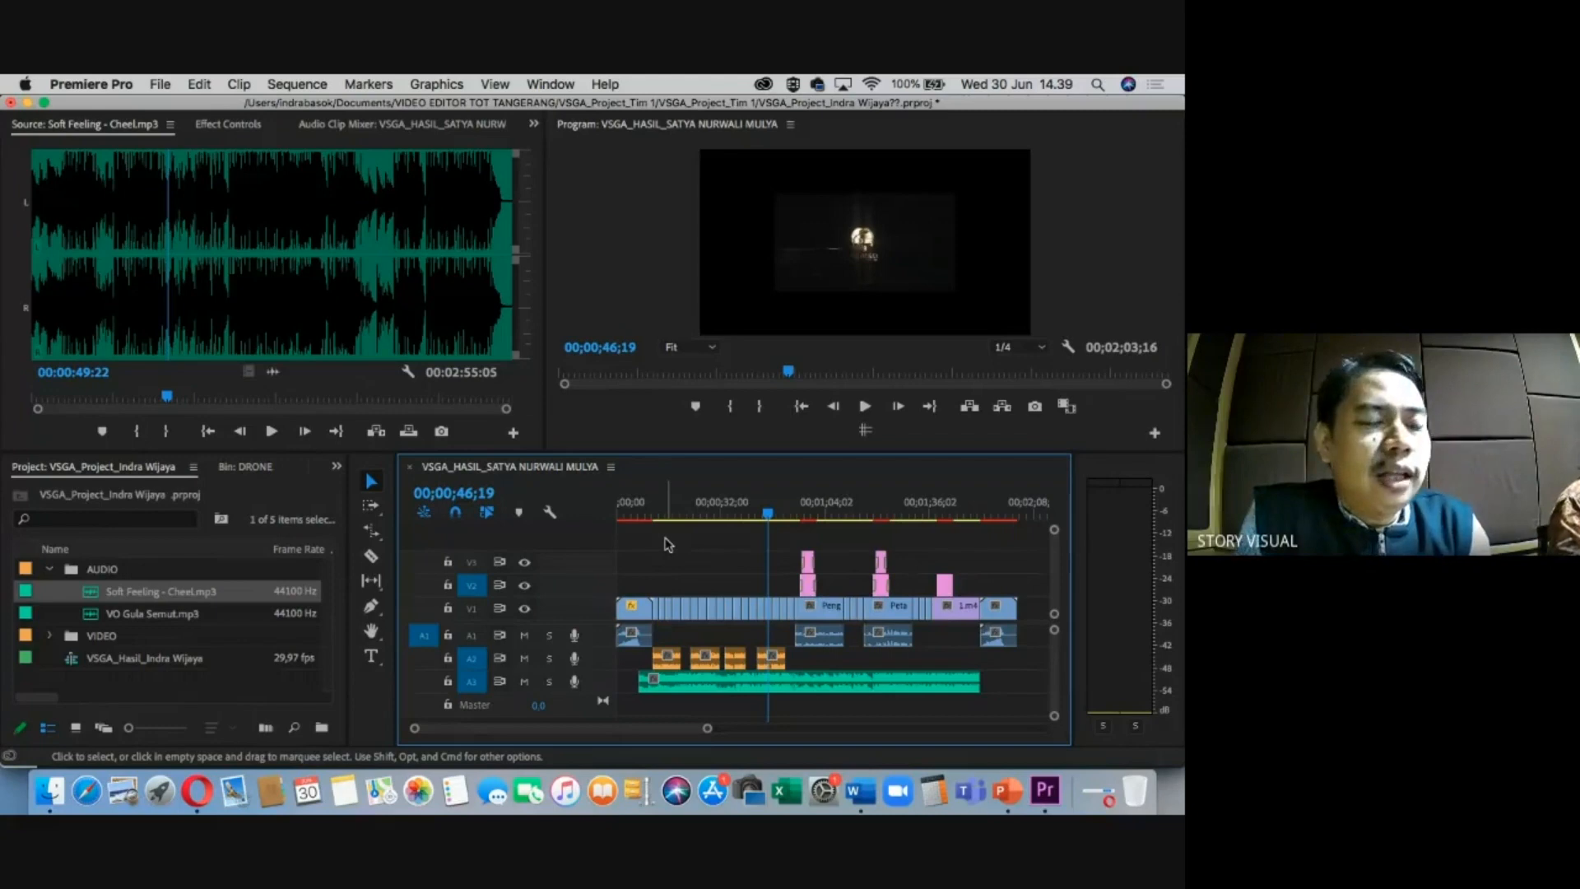
# Maximize the timeline, fit the whole sequence in view, and select the Pengusaha Gula clip.
pyautogui.press('`')
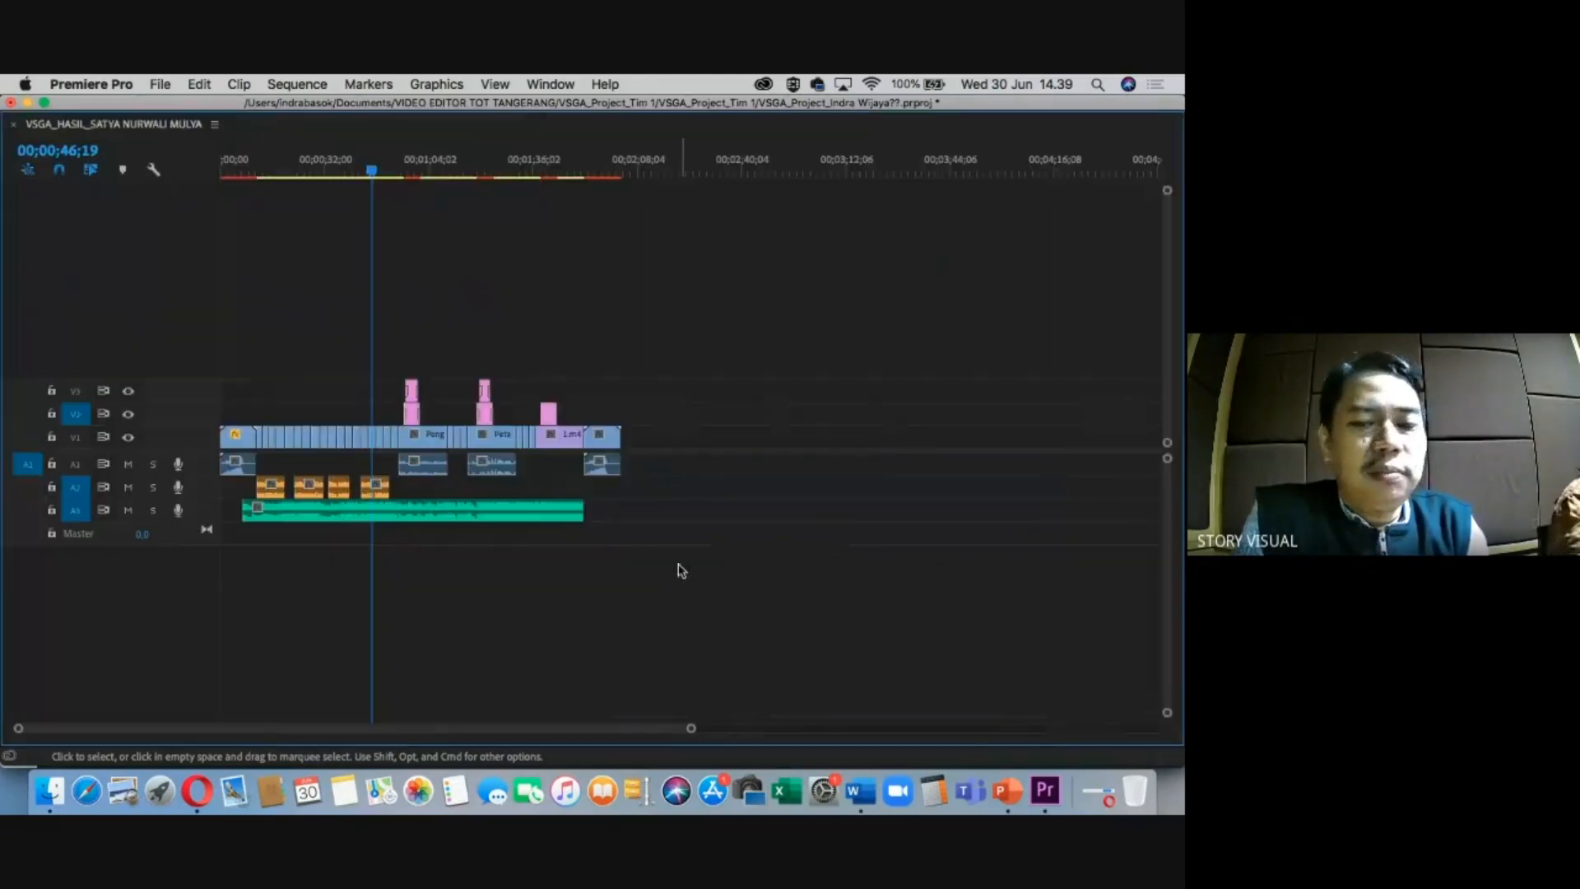
pyautogui.press('=')
pyautogui.press('-')
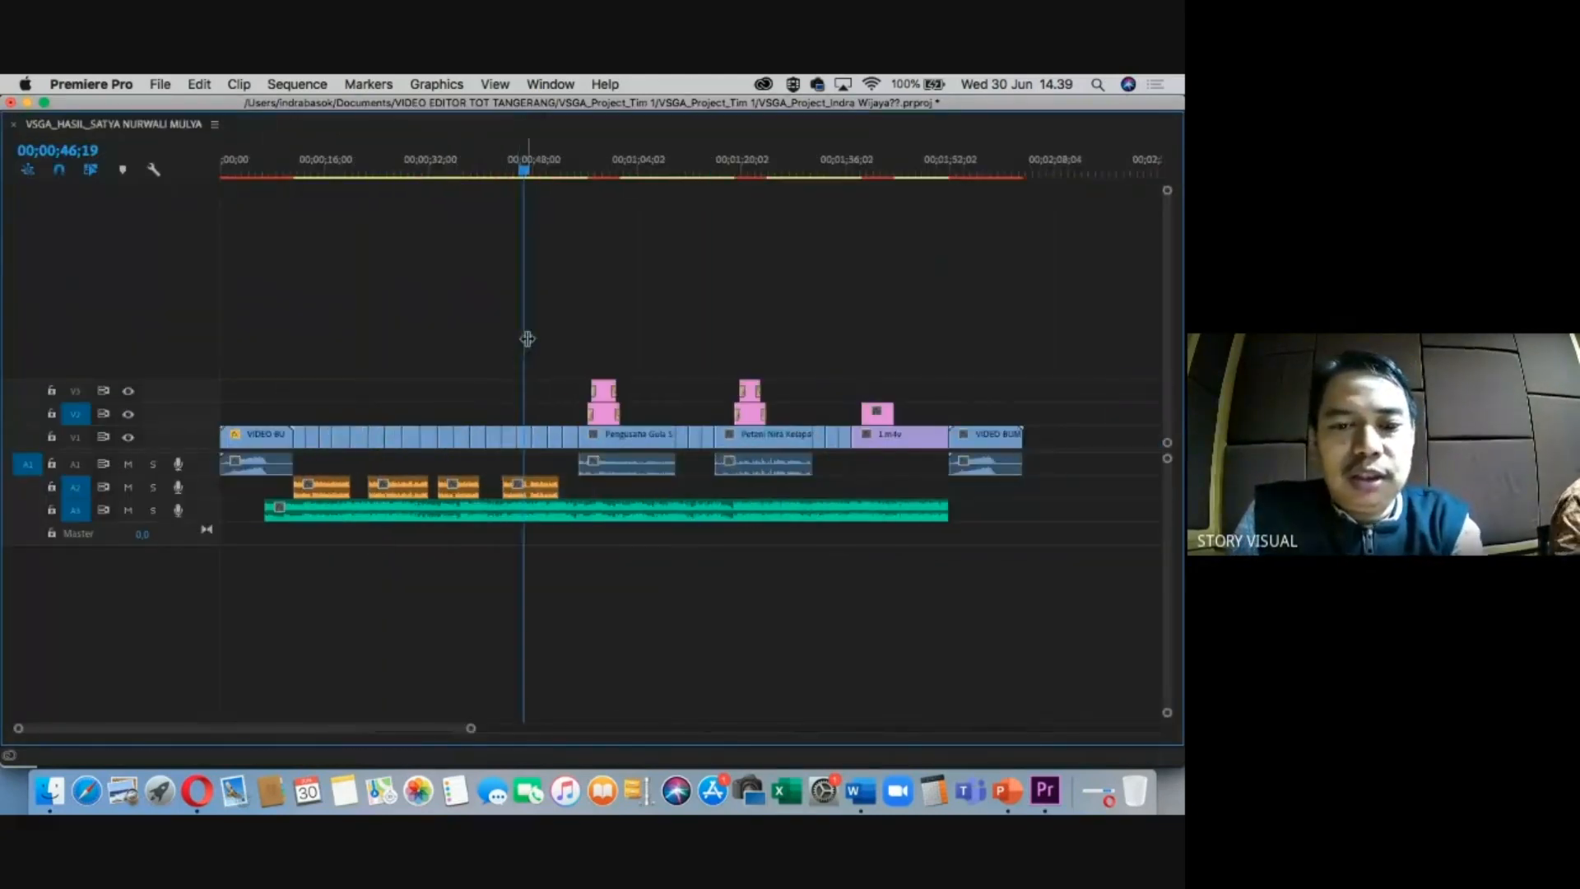
pyautogui.moveTo(344, 173); pyautogui.dragTo(296, 176)
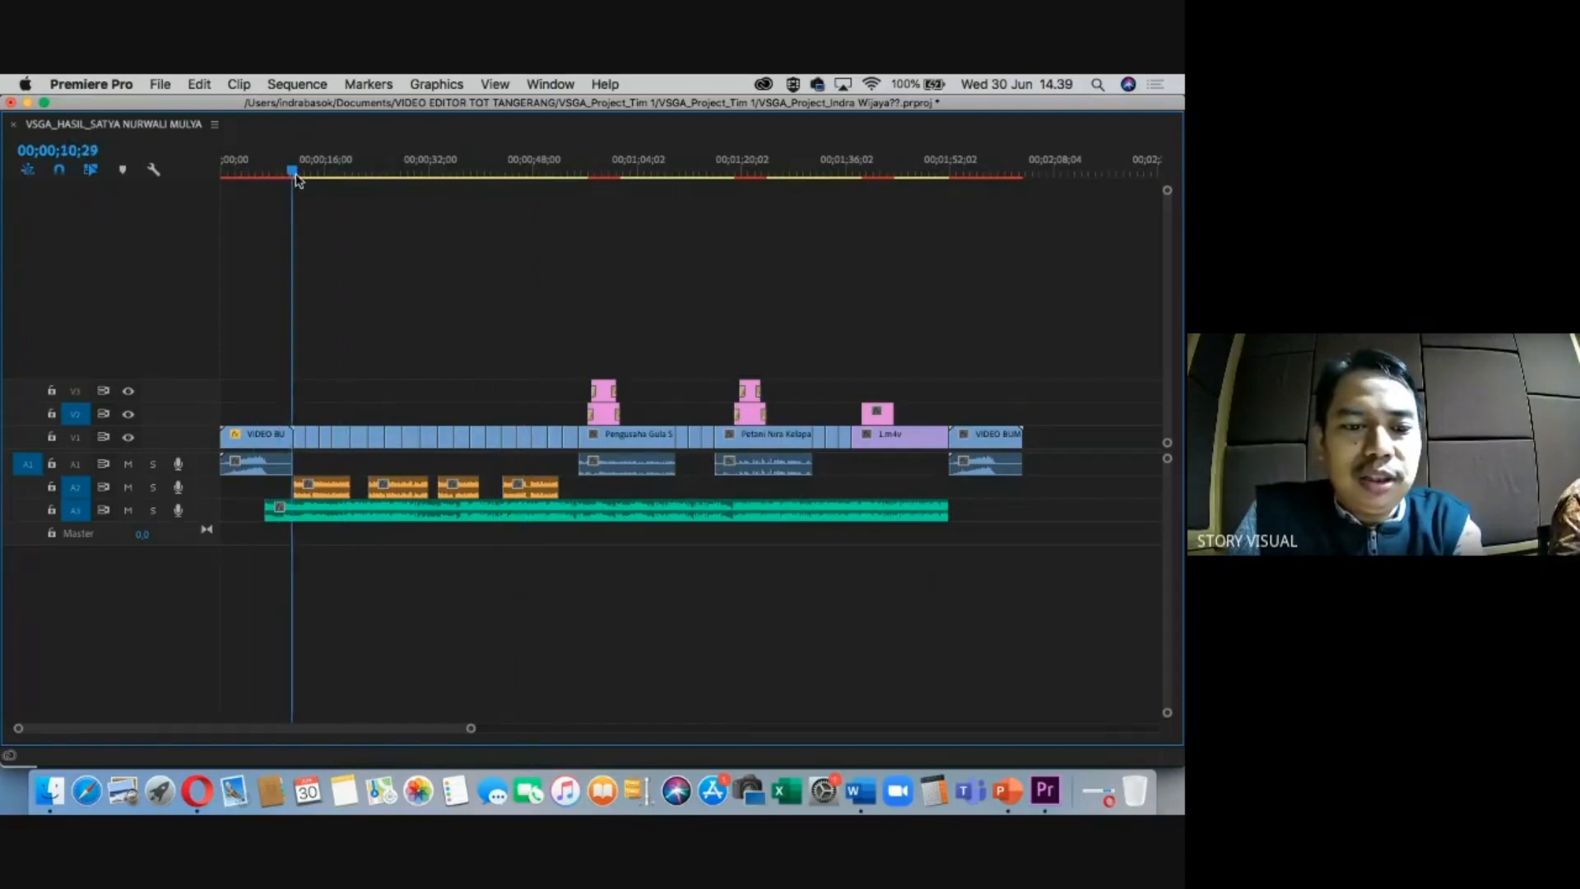
pyautogui.press('=')
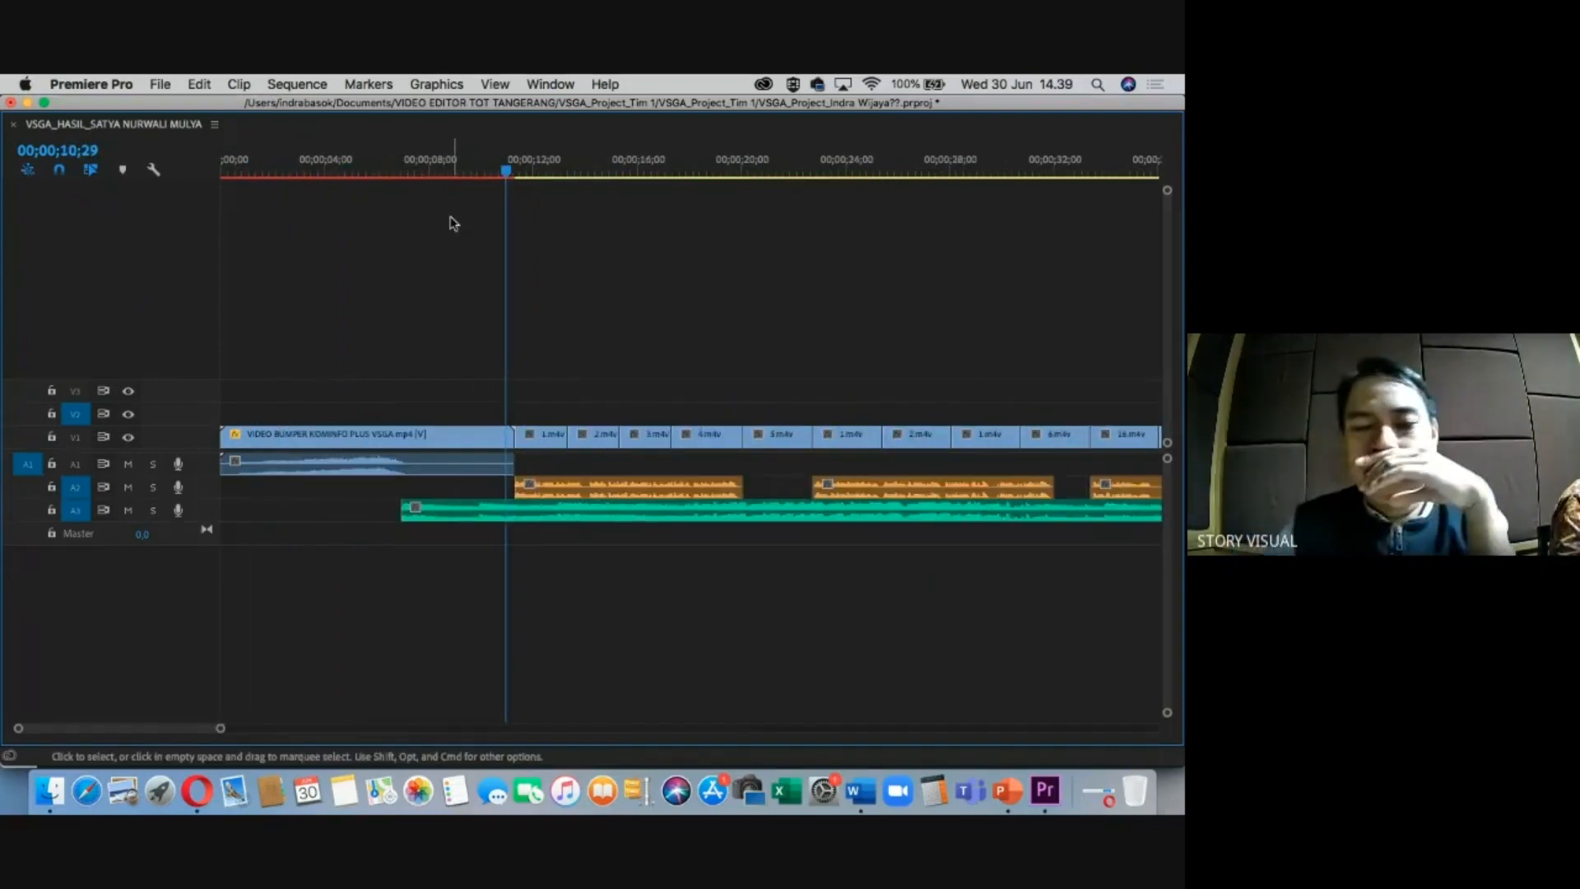
pyautogui.press('-')
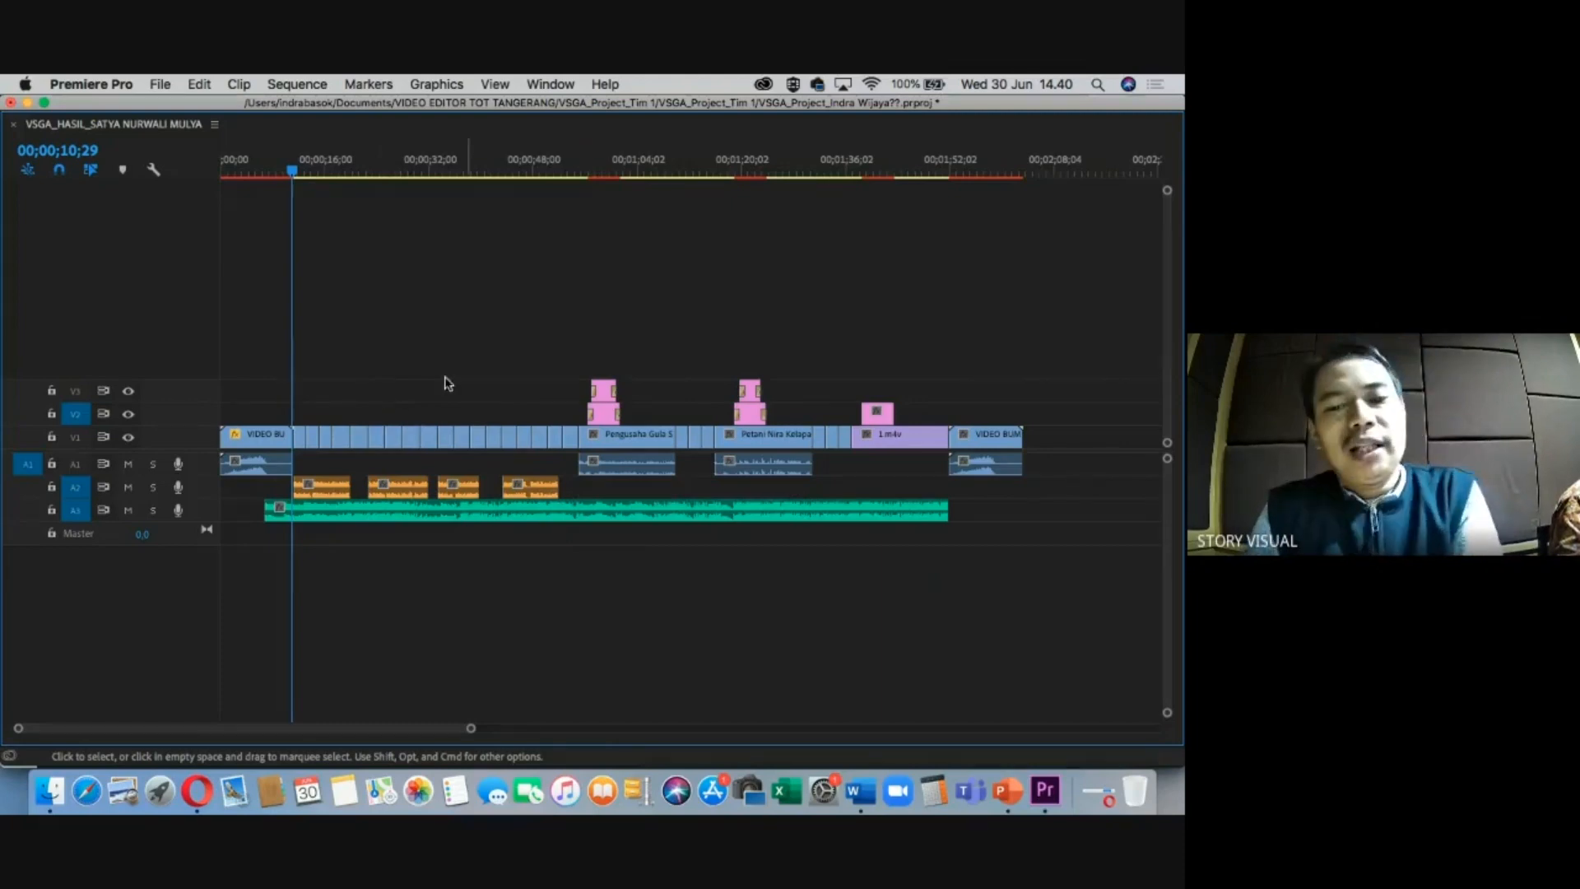
pyautogui.click(623, 445)
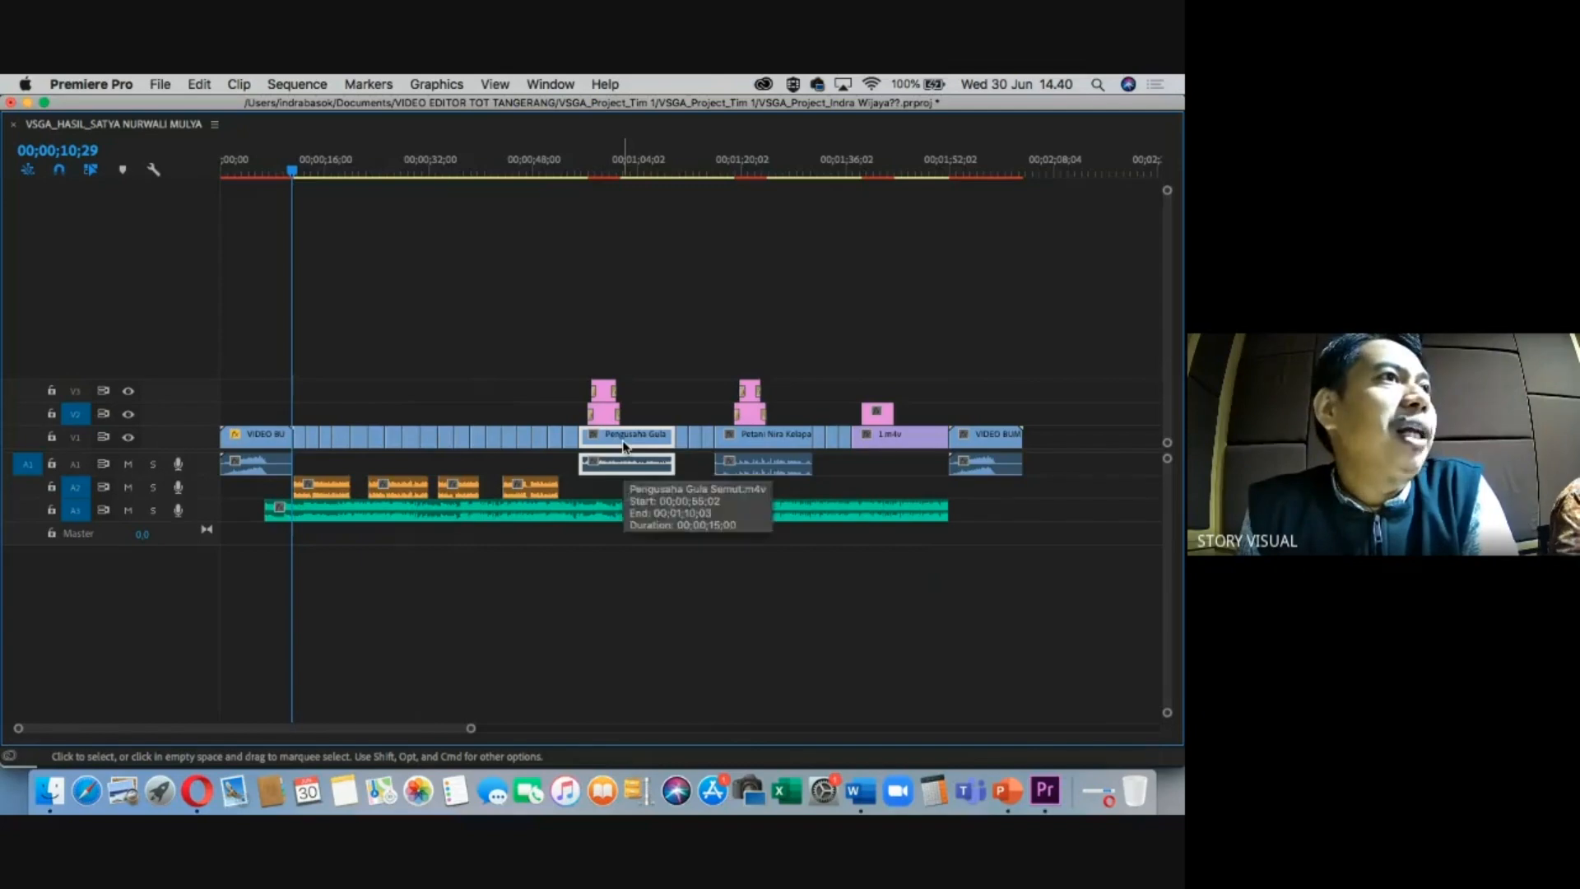
pyautogui.rightClick(624, 444)
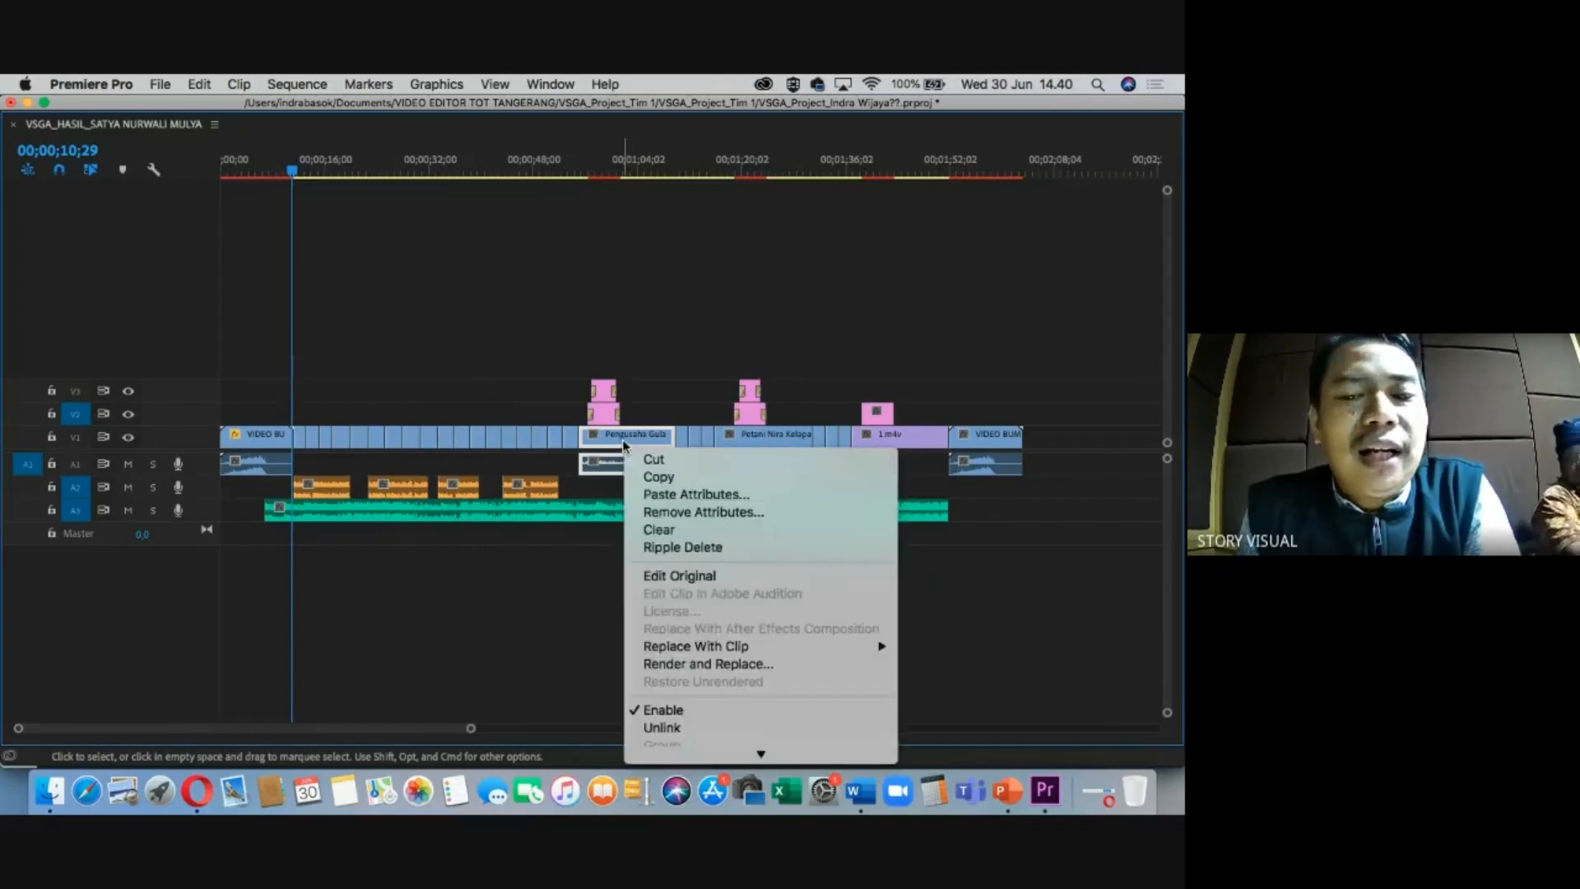
pyautogui.click(554, 592)
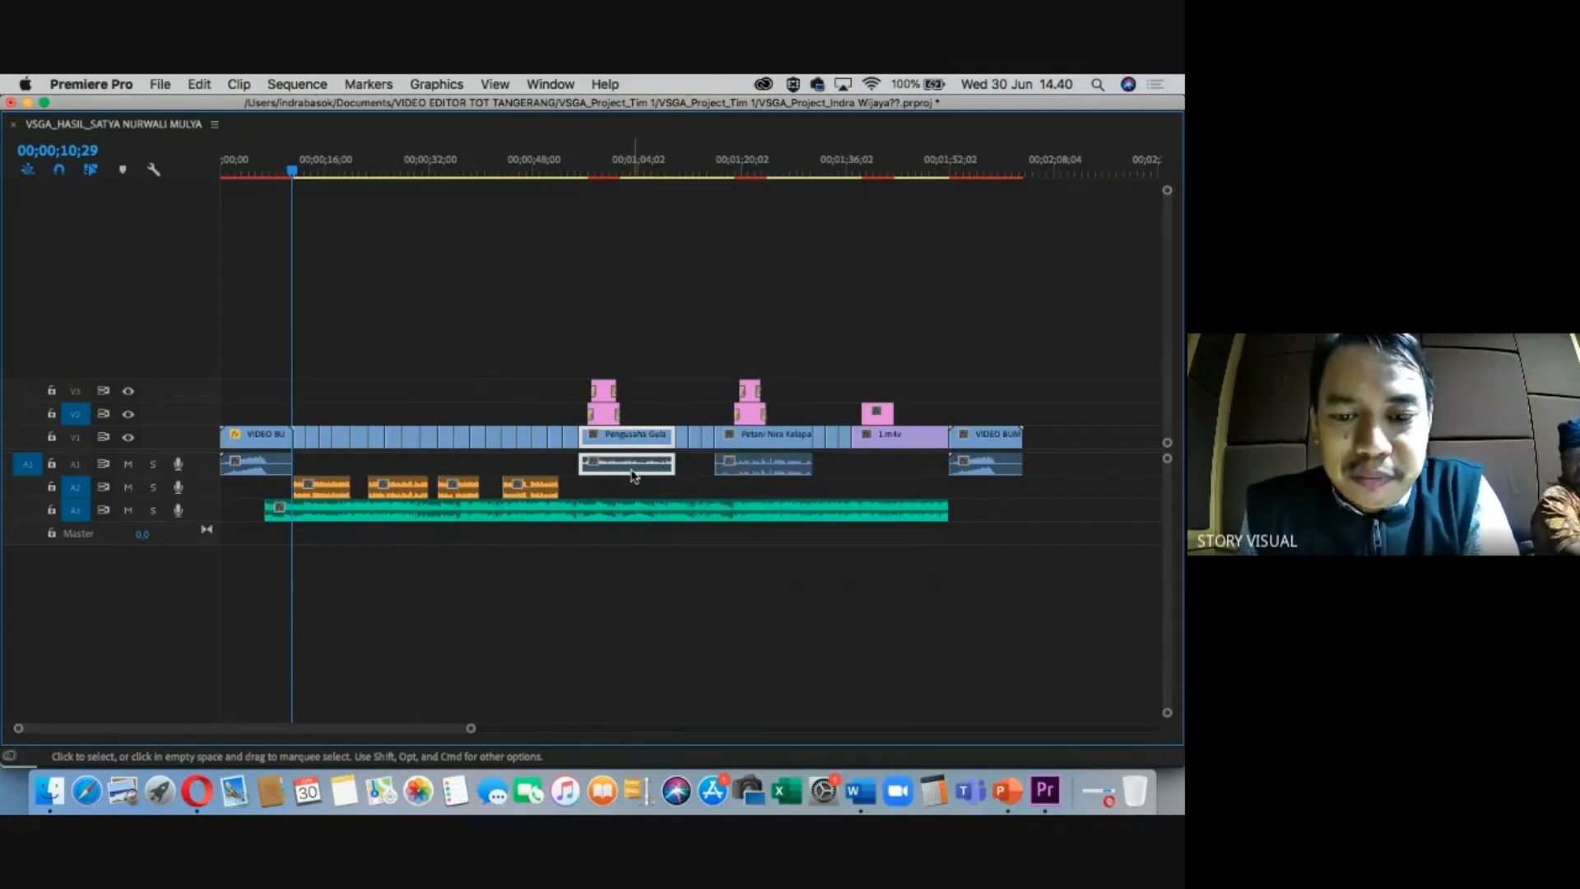
pyautogui.rightClick(632, 475)
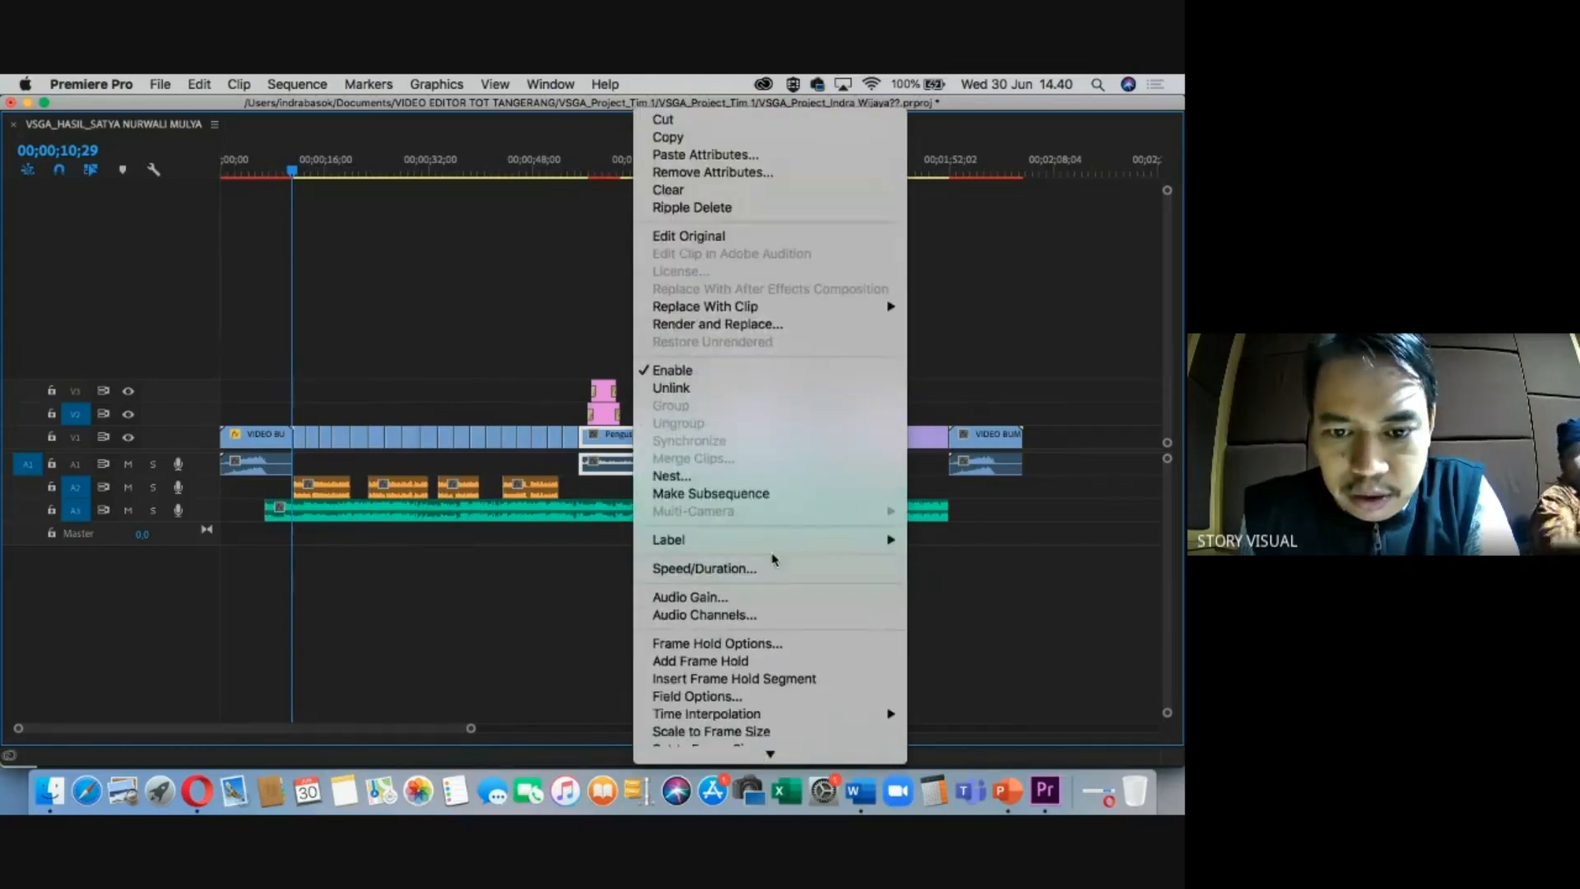
pyautogui.moveTo(773, 541)
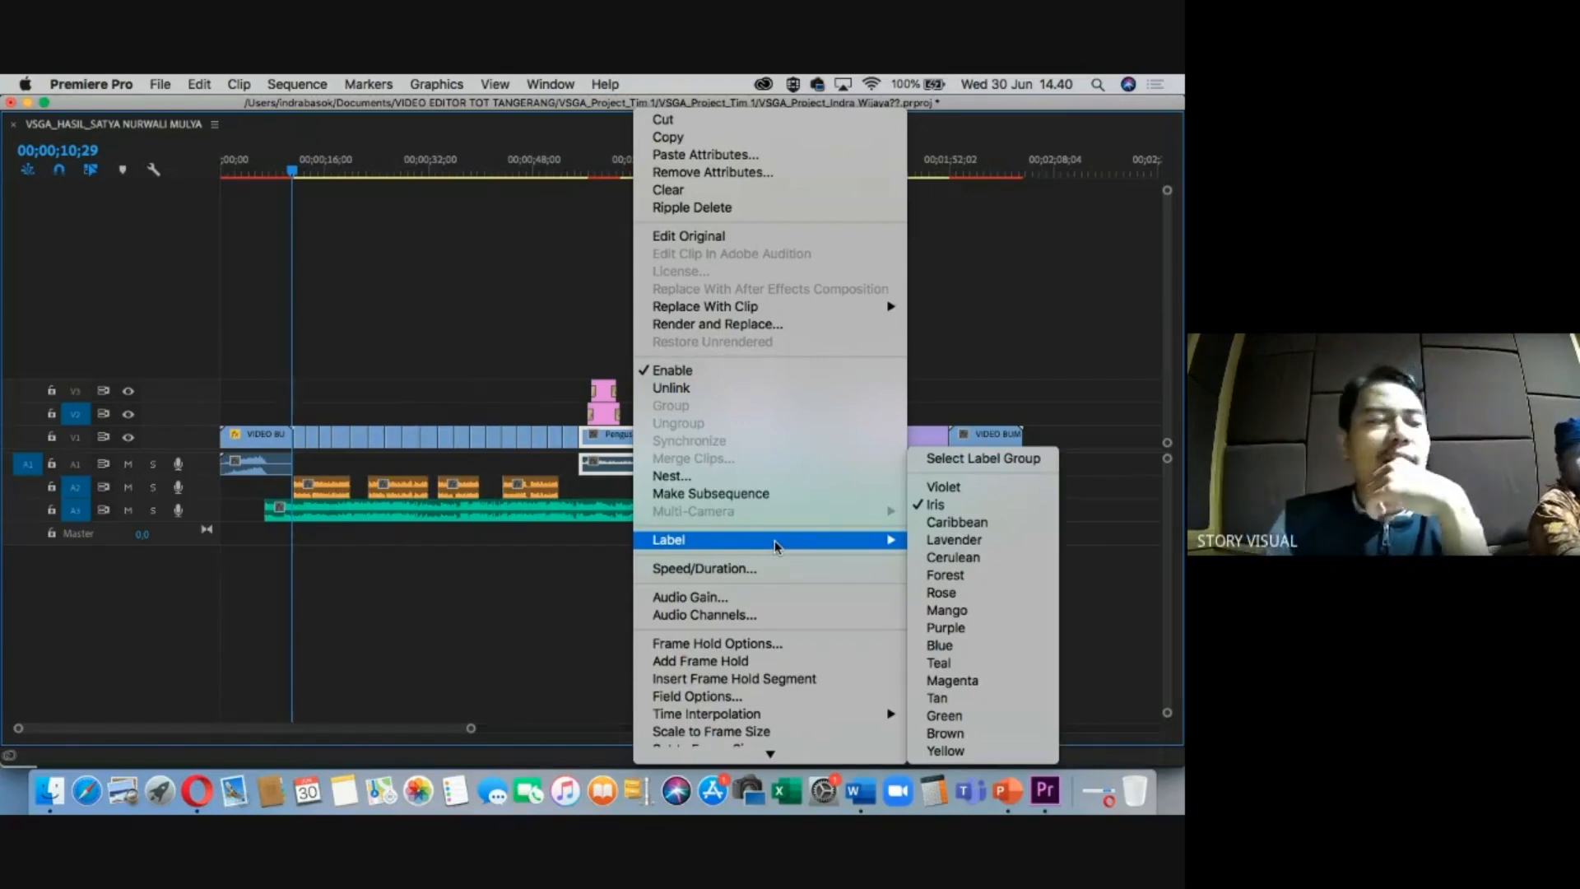
pyautogui.click(869, 784)
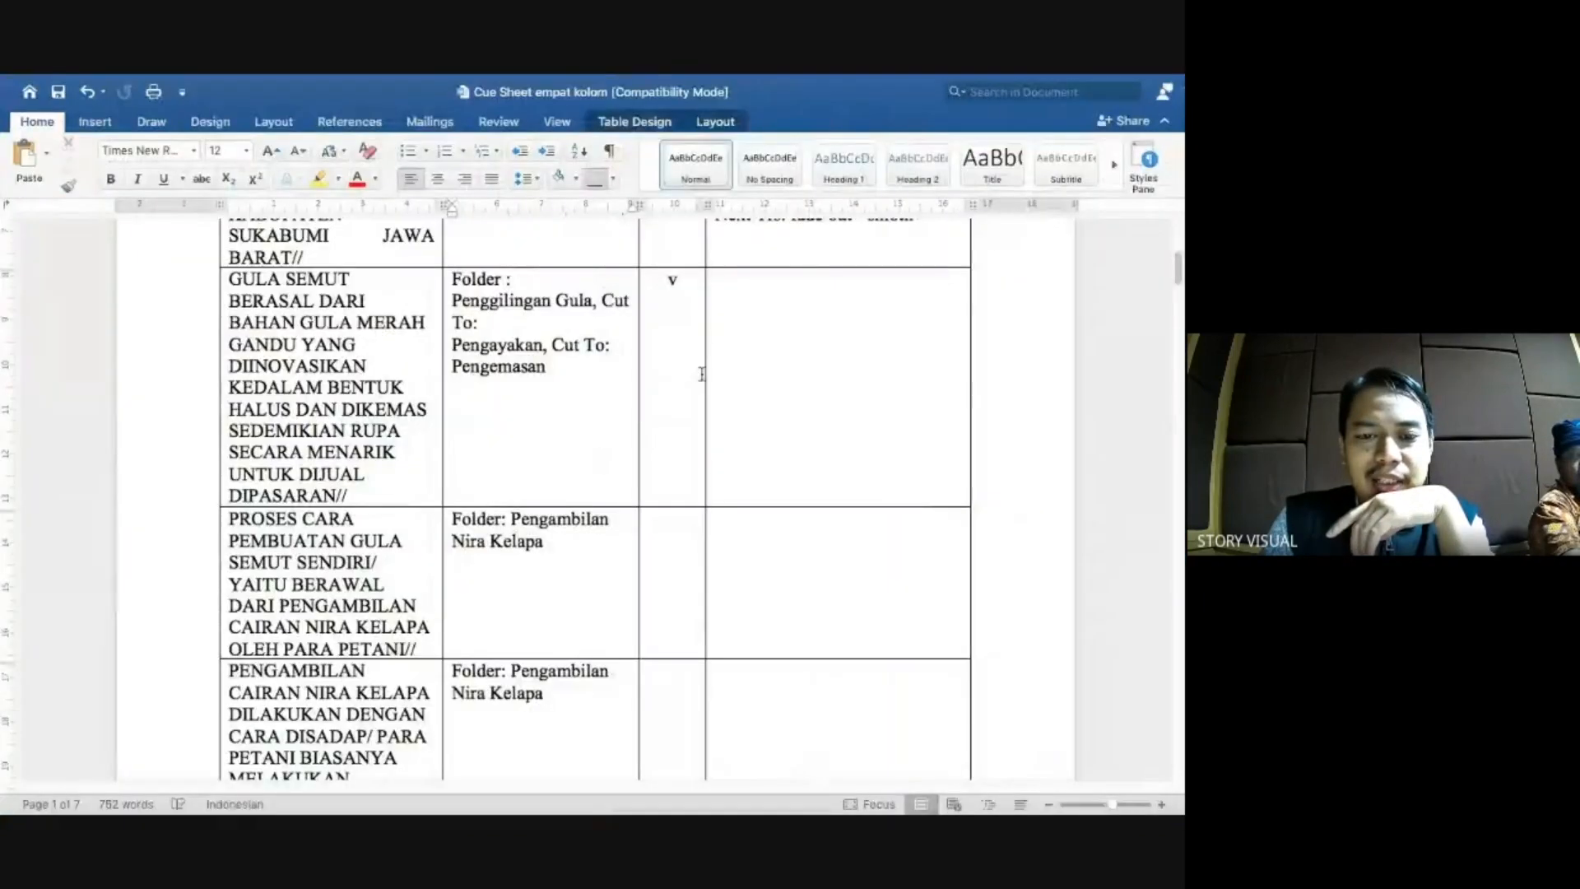
pyautogui.scroll(2, 716, 378)
# Enter LABEL ROSE in the gula semut row's empty fourth-column cell, then return to the Premiere timeline.
pyautogui.click(762, 403)
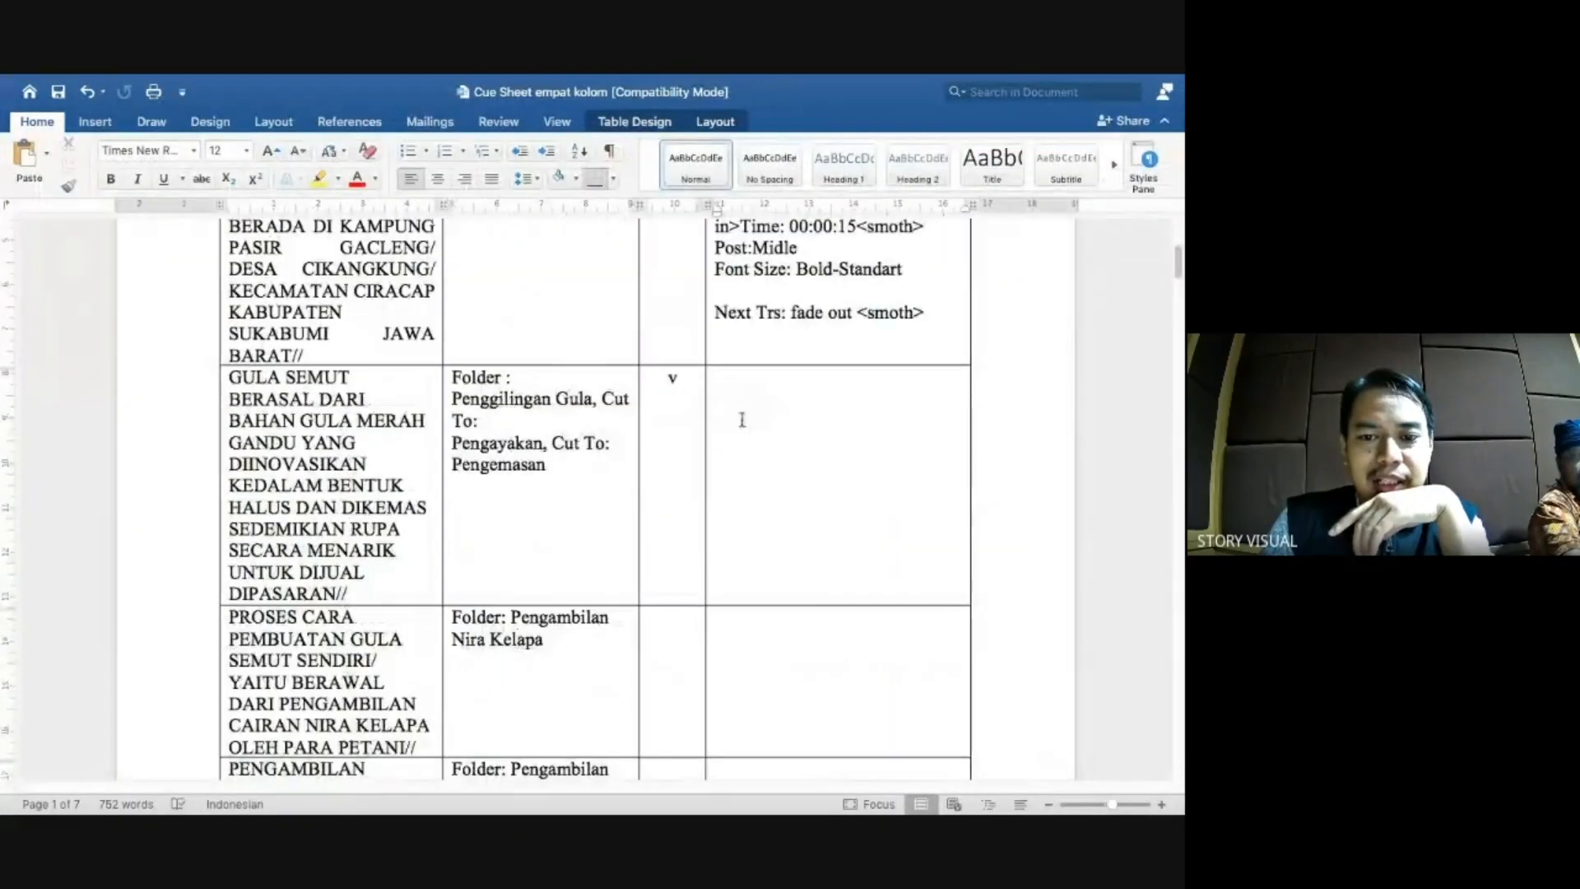
pyautogui.write('LABEL')
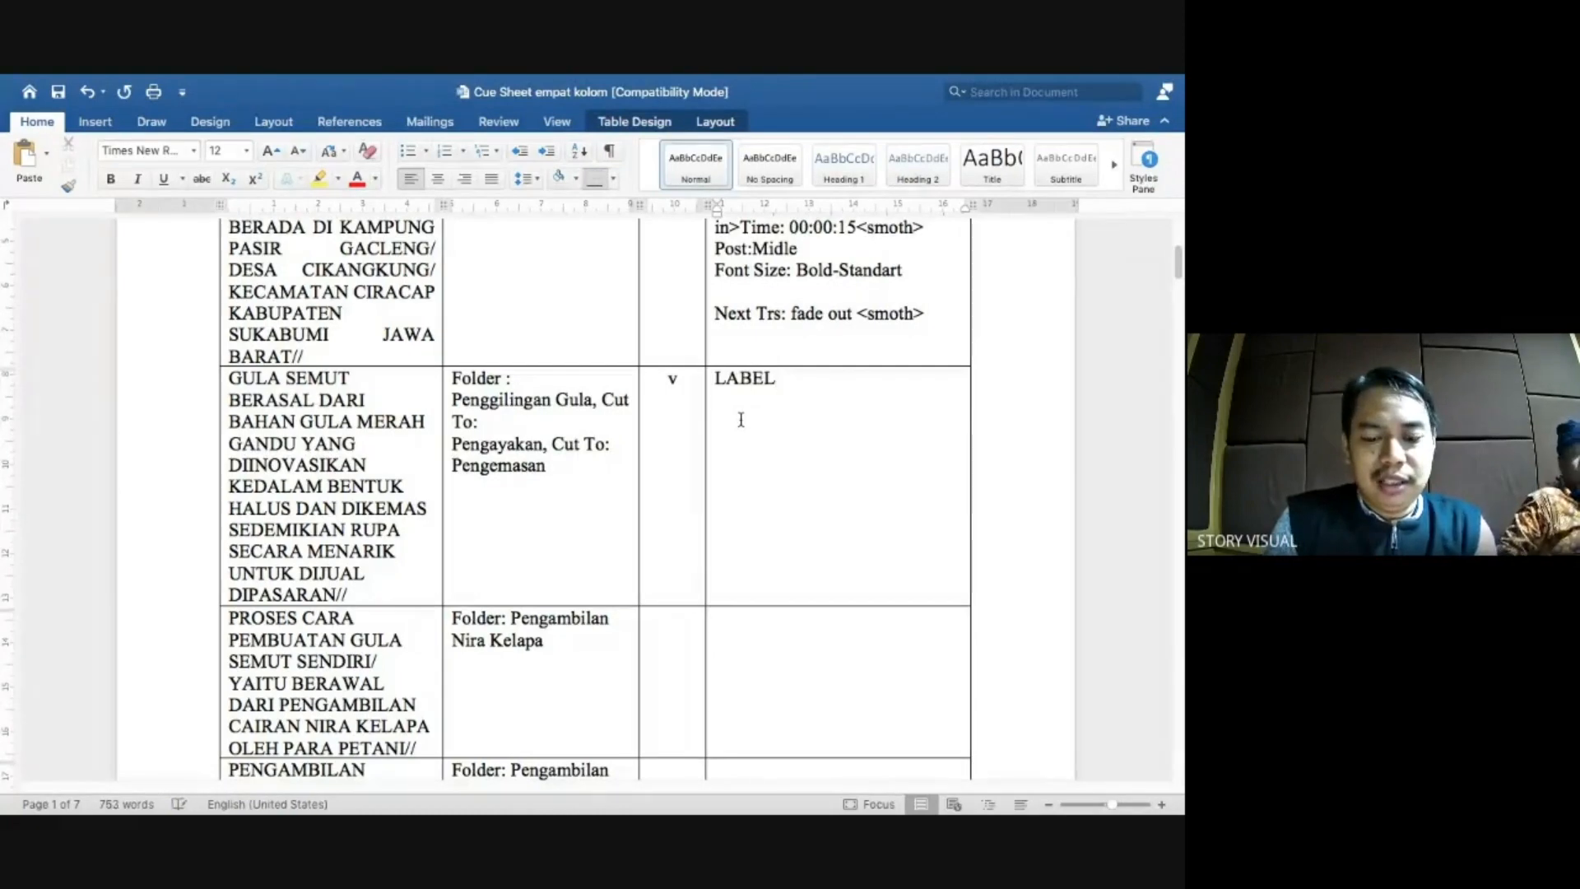
pyautogui.write('ROSE')
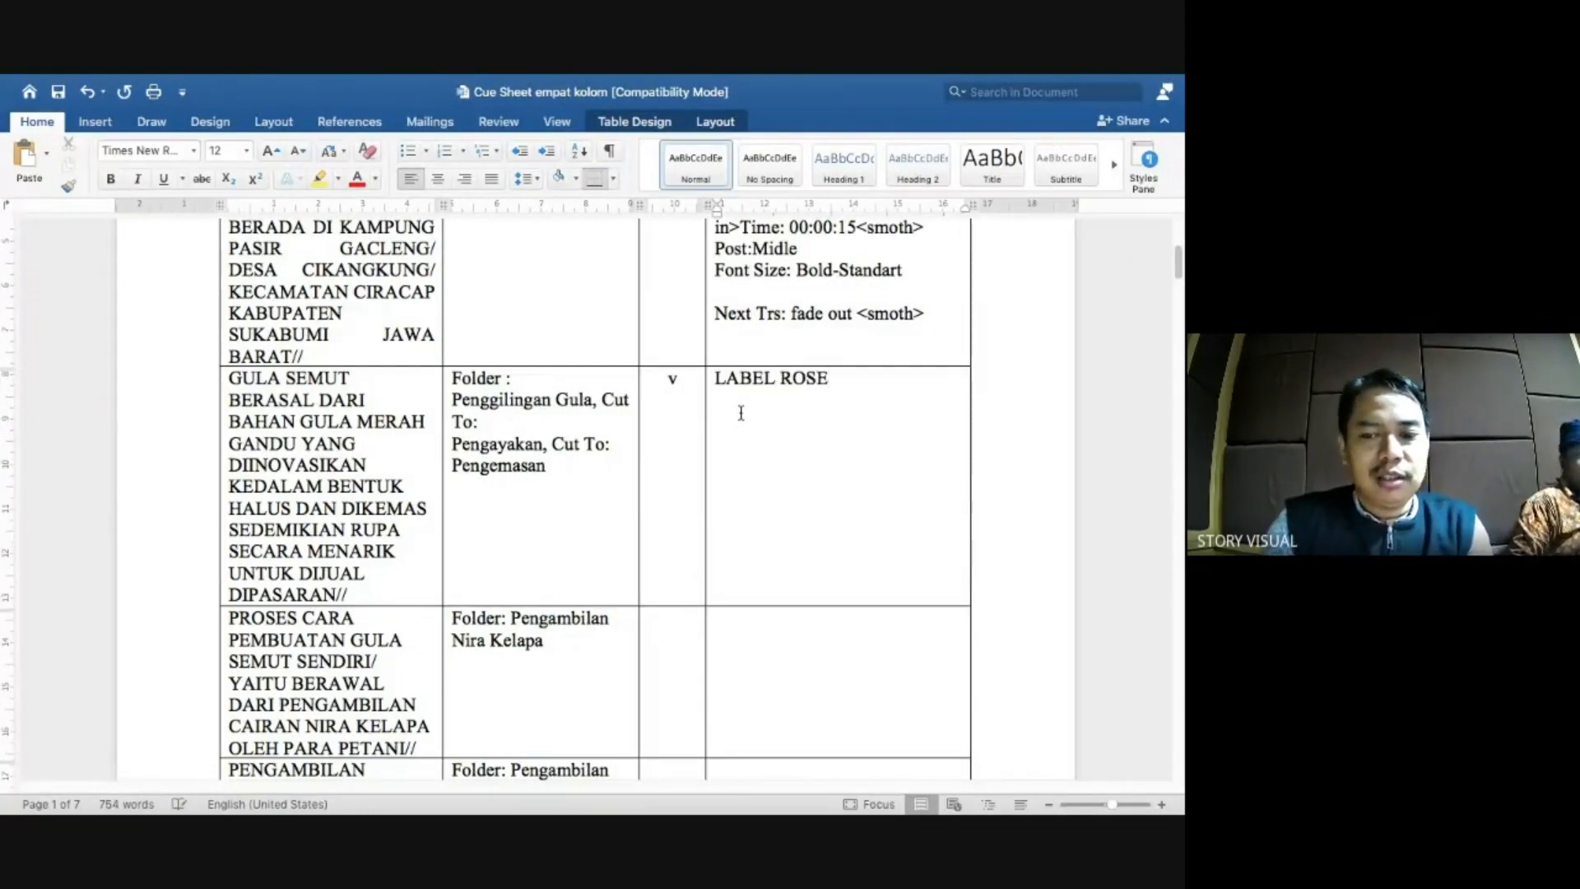
pyautogui.press('super+Tab')
pyautogui.click(603, 171)
pyautogui.press('=')
pyautogui.press('=')
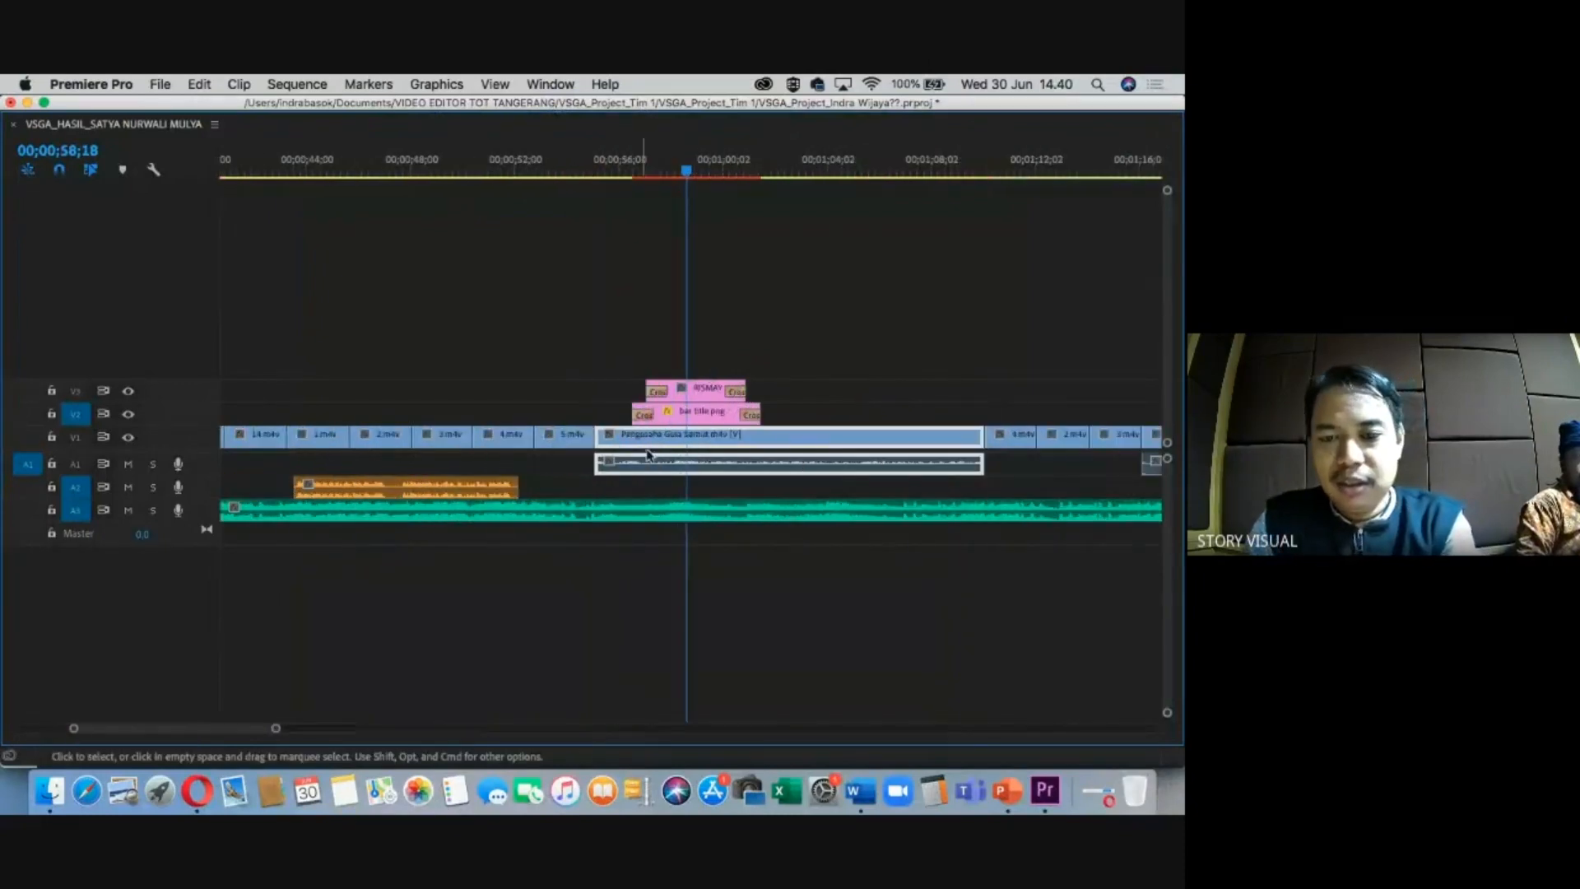
# Give the Pengusaha Gula Semut clip the Rose label colour.
pyautogui.rightClick(681, 442)
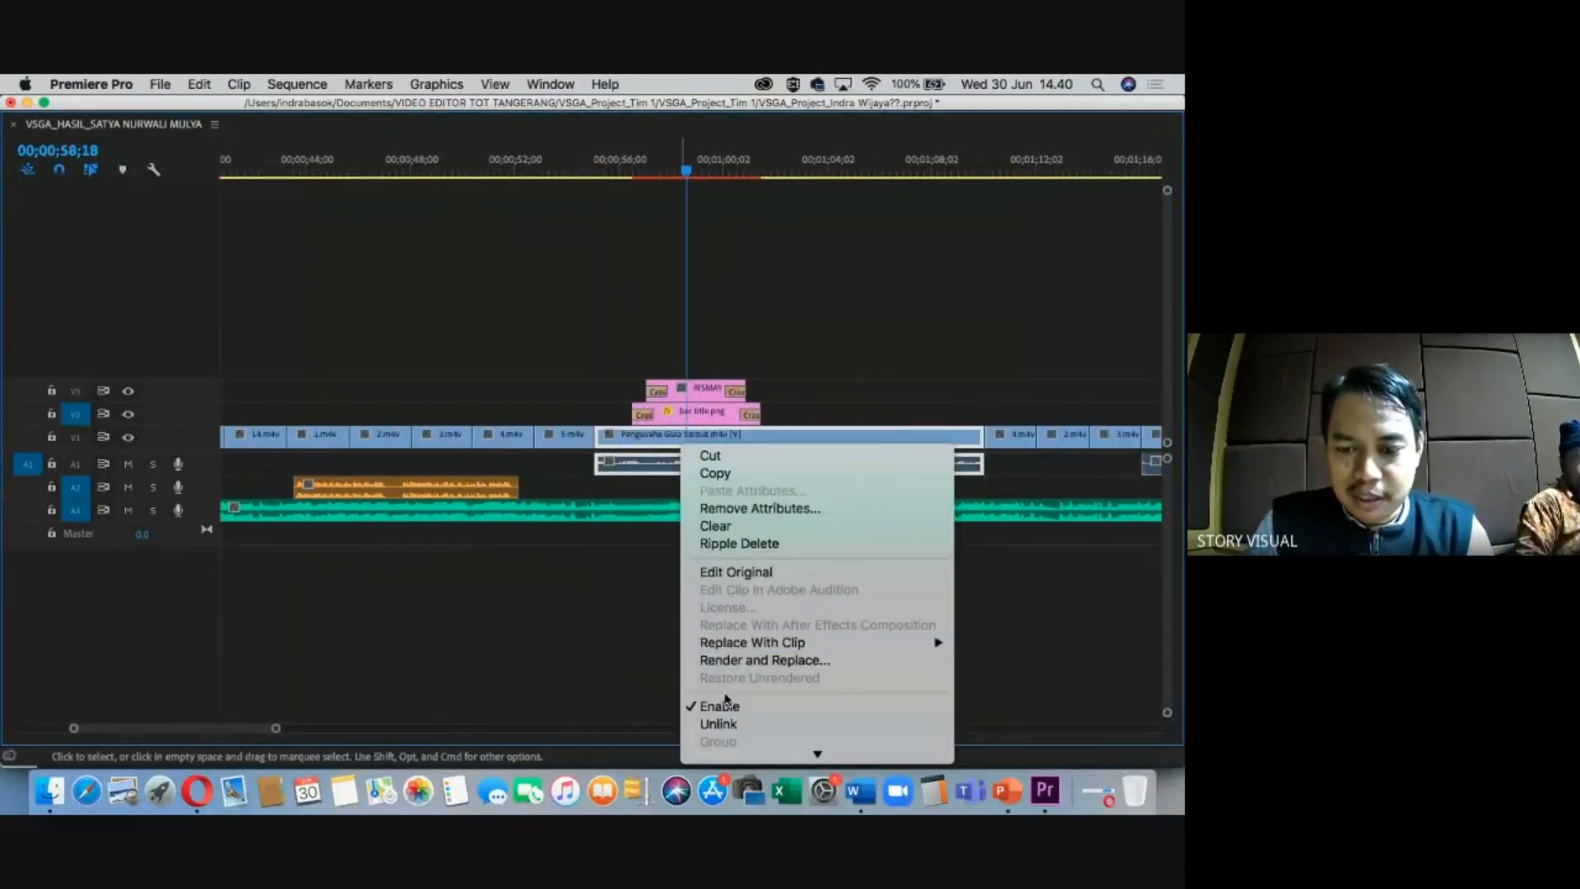
pyautogui.scroll(-5, 791, 700)
pyautogui.moveTo(833, 576)
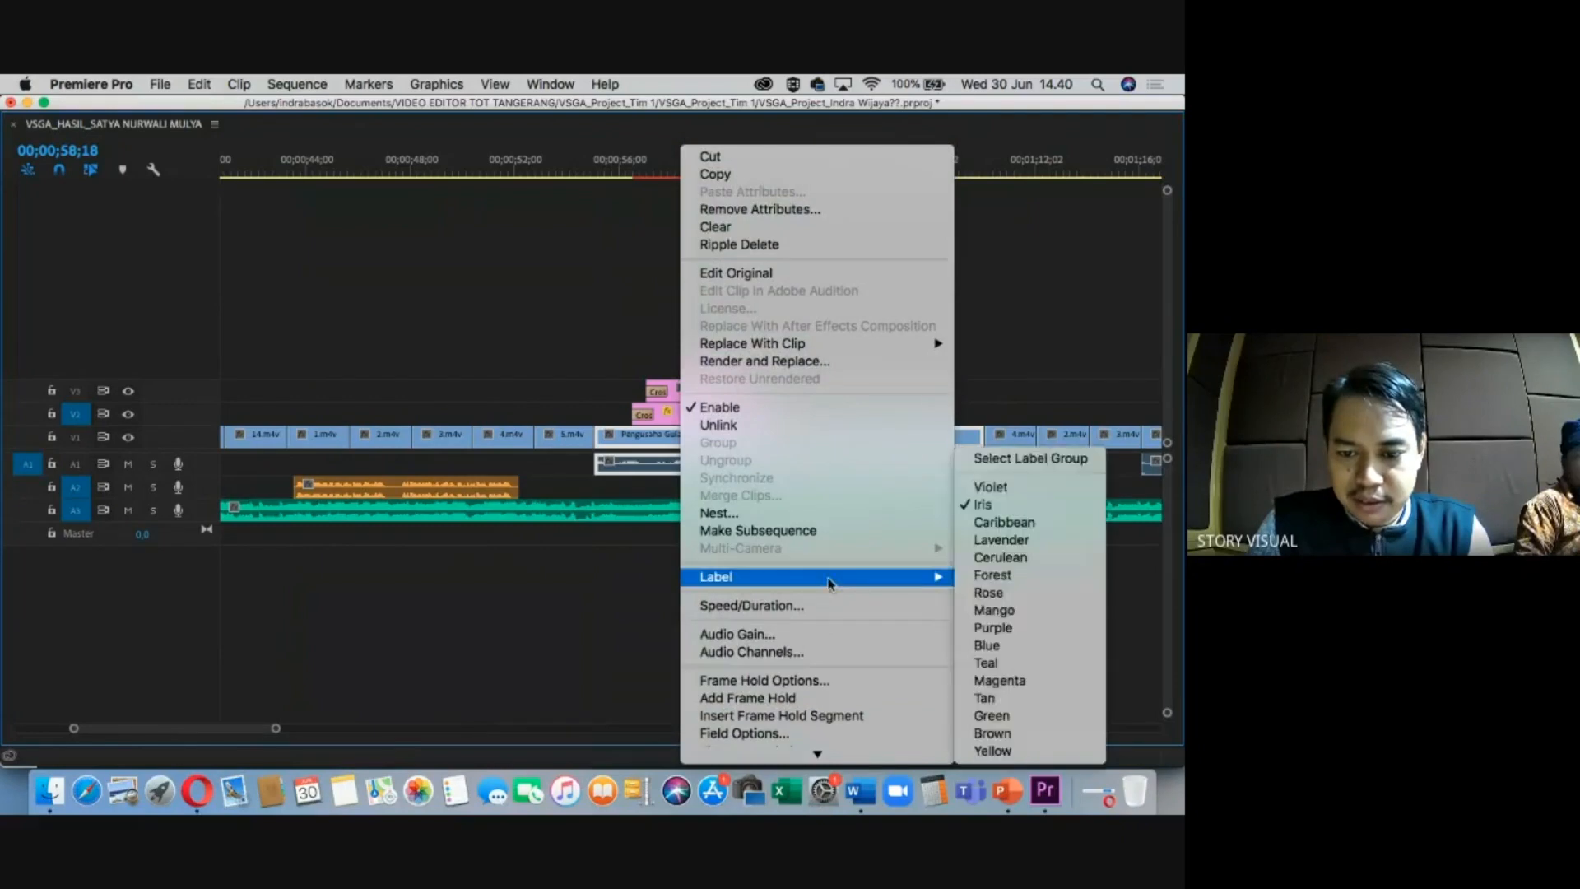
pyautogui.click(988, 592)
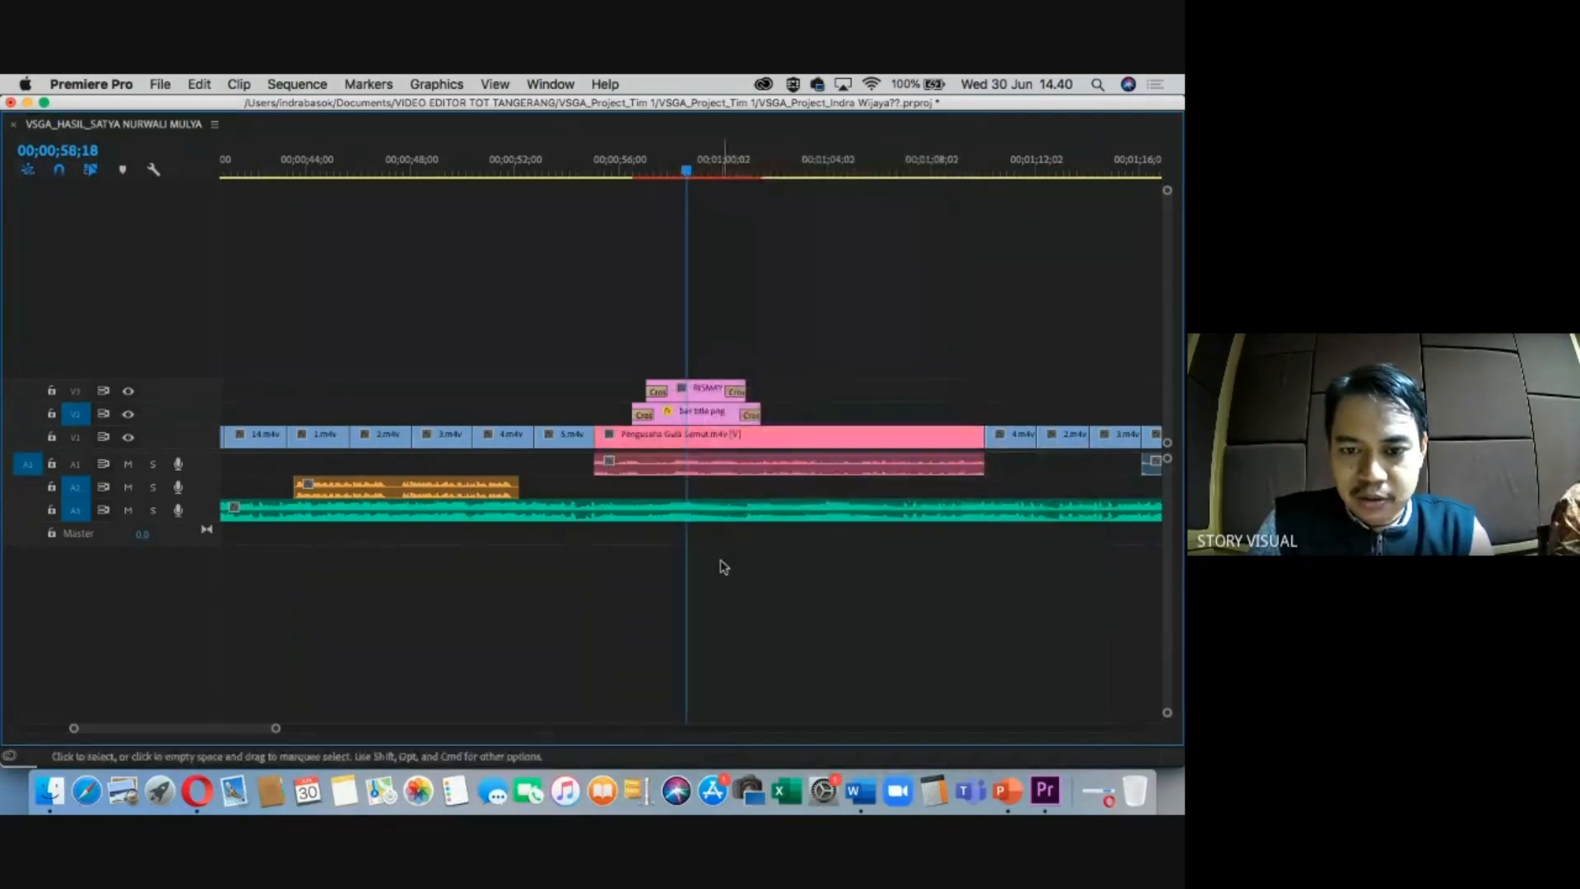
pyautogui.click(766, 446)
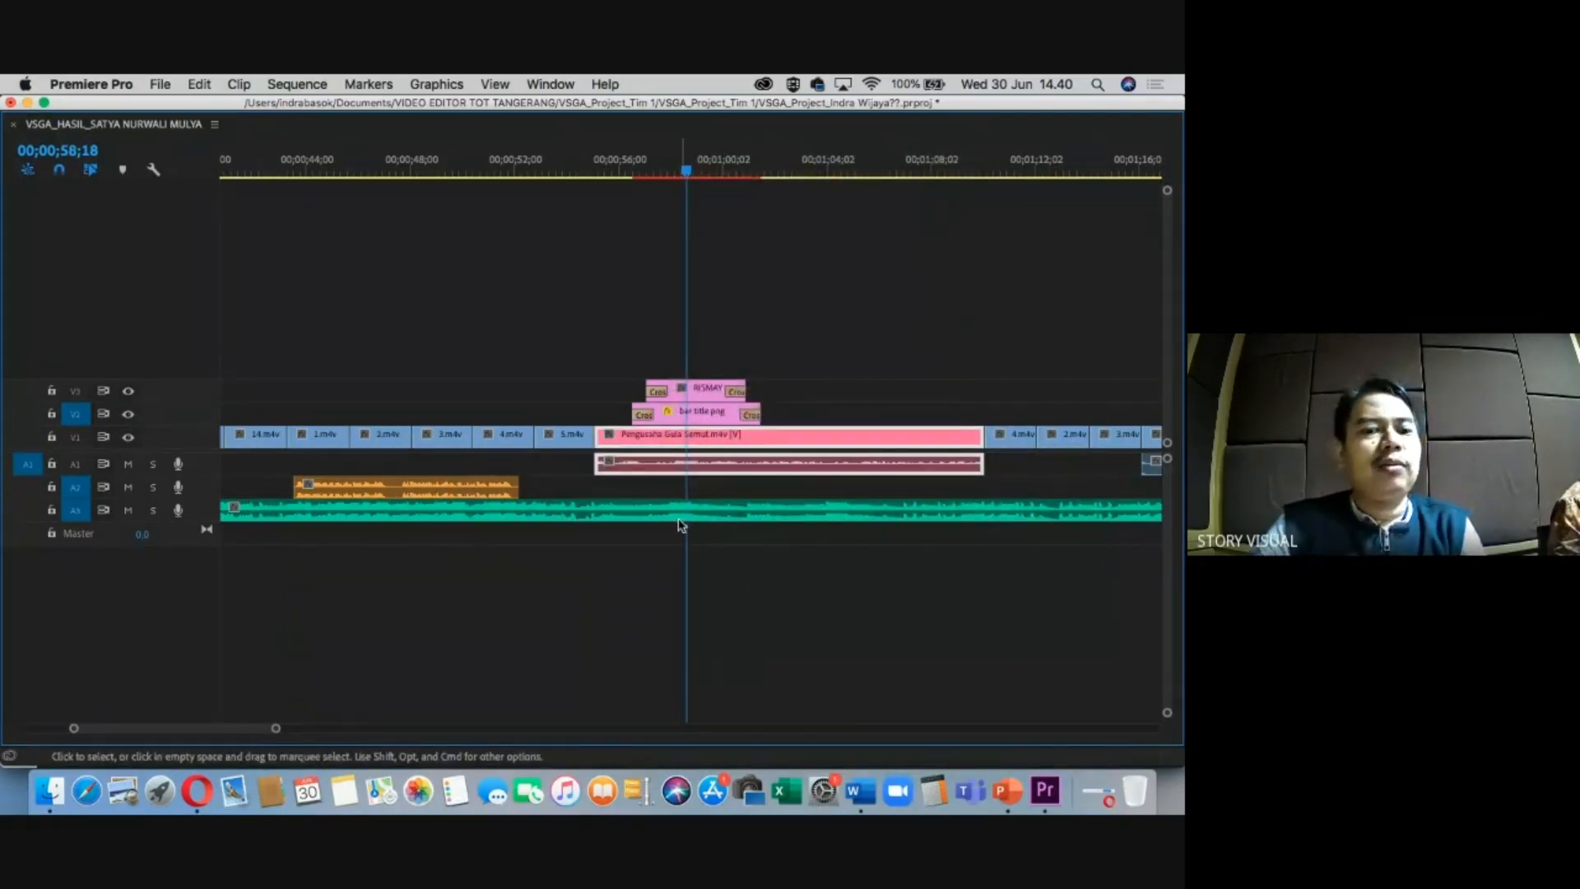
pyautogui.click(481, 495)
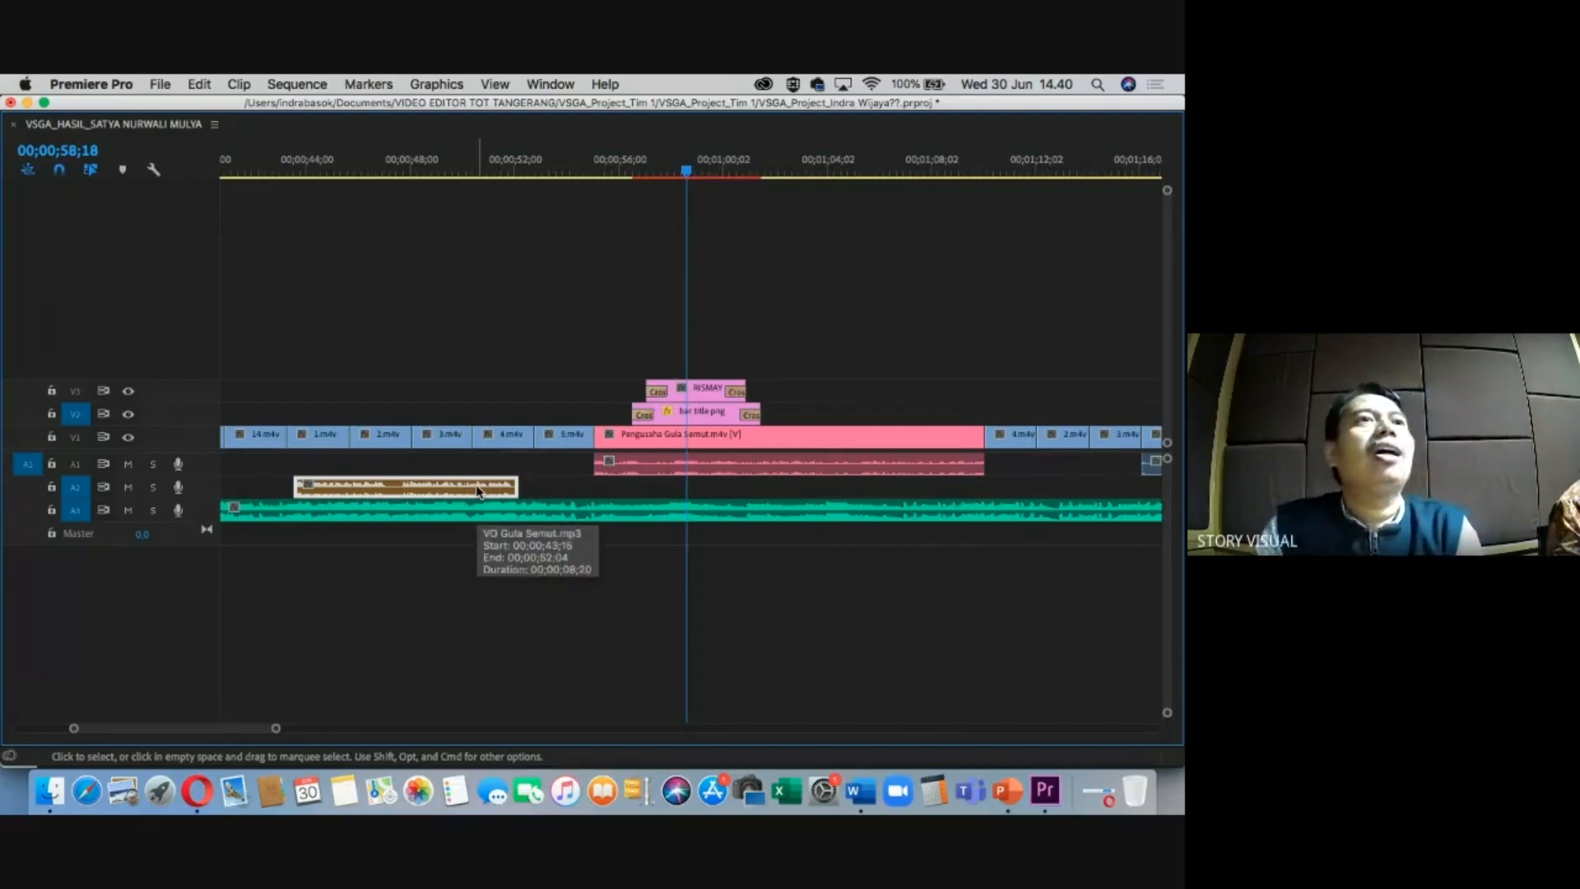
pyautogui.click(546, 565)
# Label the Petani Nira Kelapa clip Rose as well.
pyautogui.click(709, 169)
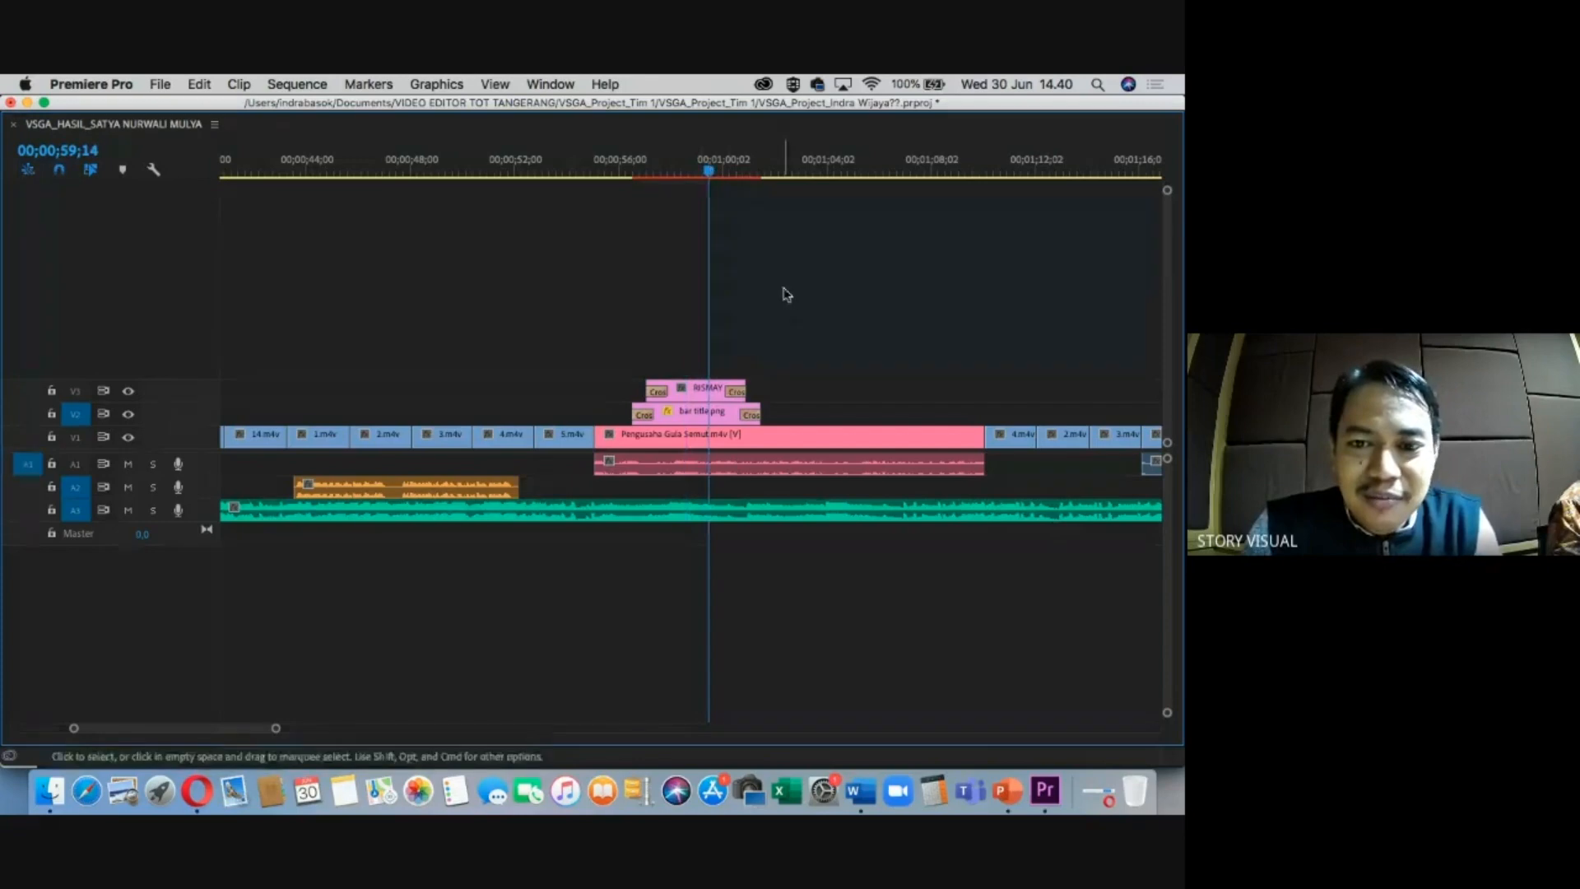
pyautogui.press('\\')
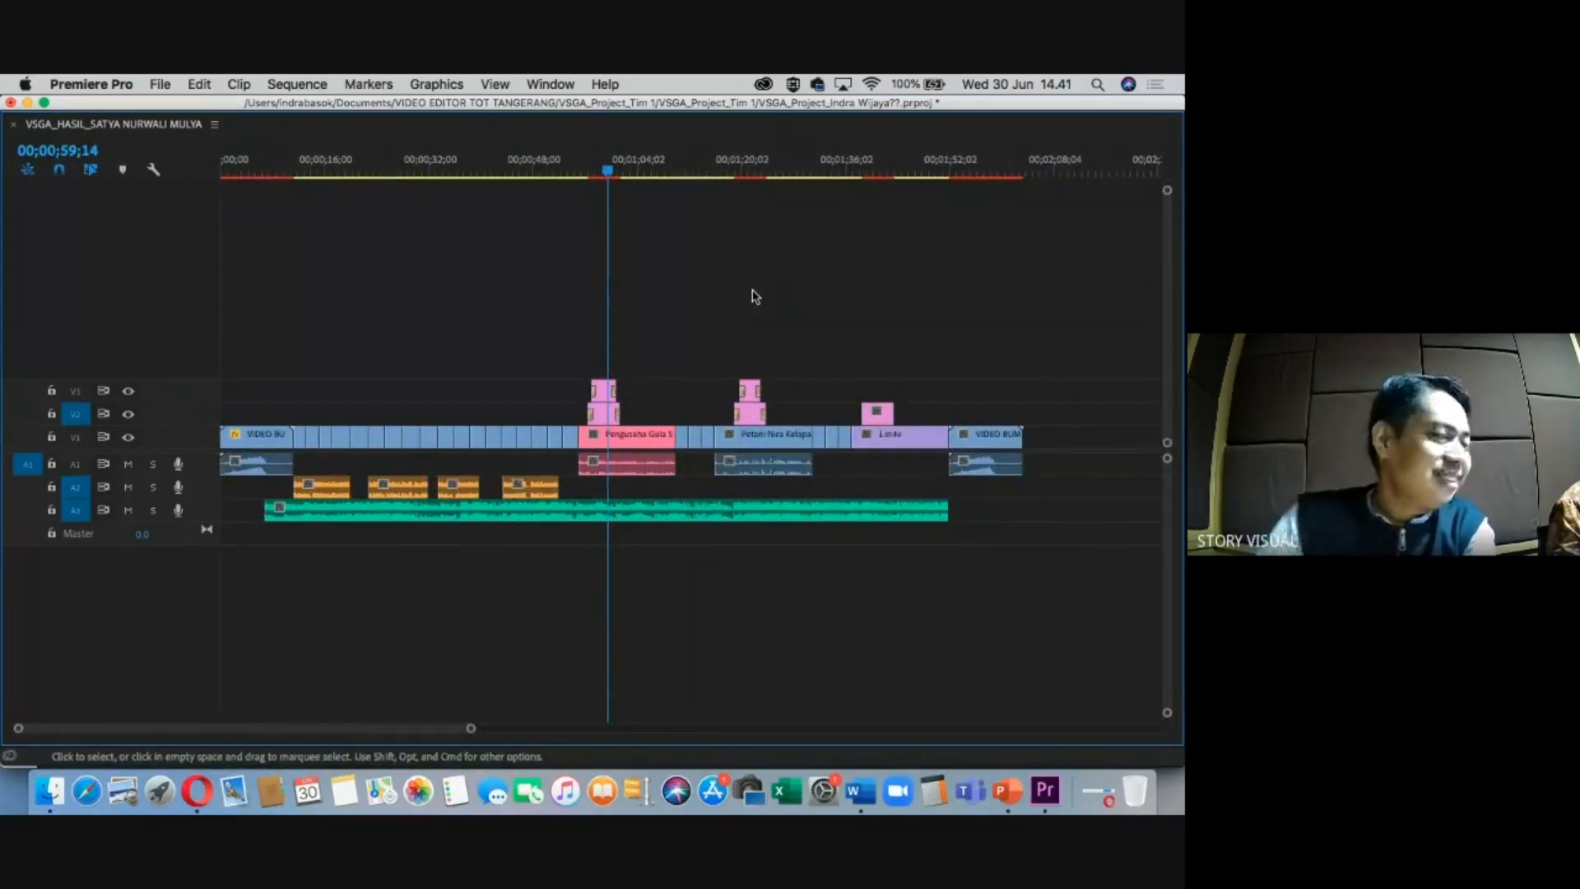
pyautogui.press('\\')
pyautogui.click(982, 173)
pyautogui.press('=')
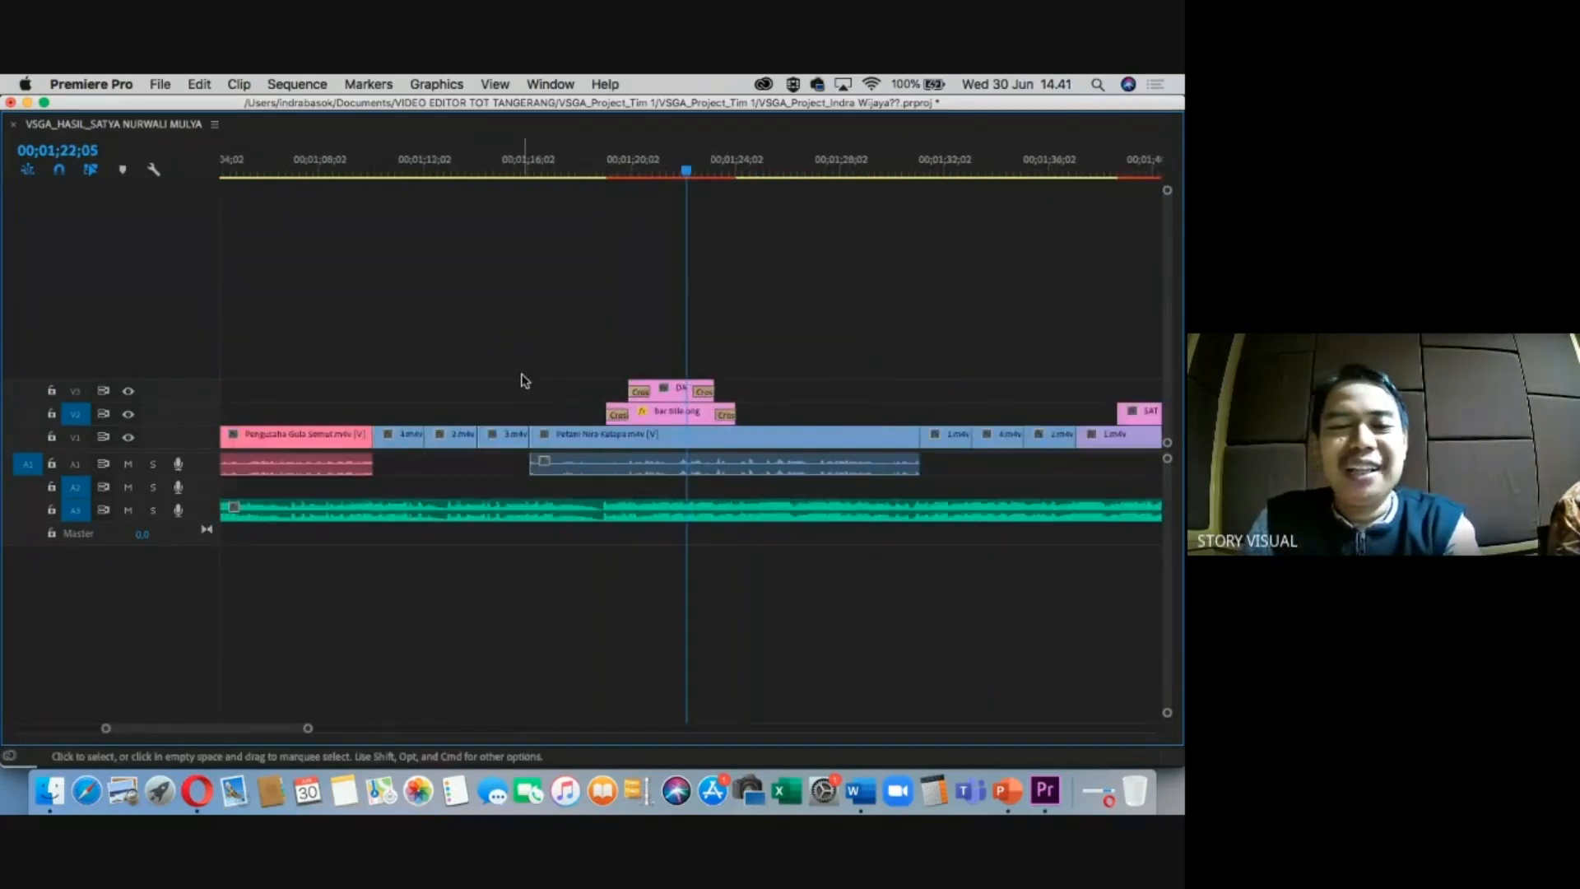
pyautogui.press('-')
pyautogui.rightClick(673, 438)
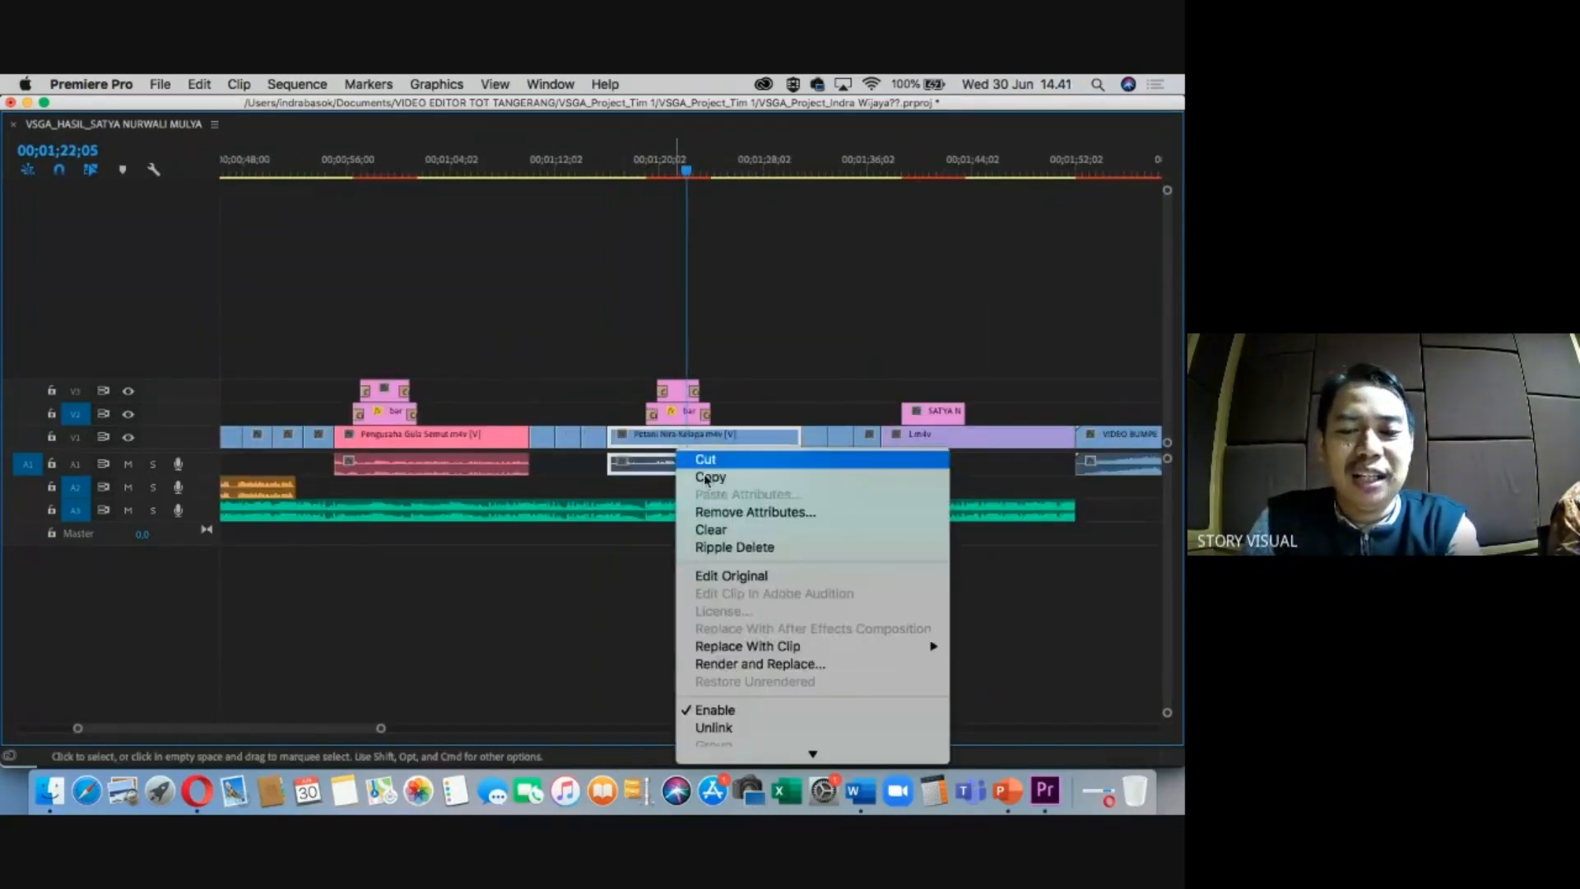
pyautogui.moveTo(756, 688)
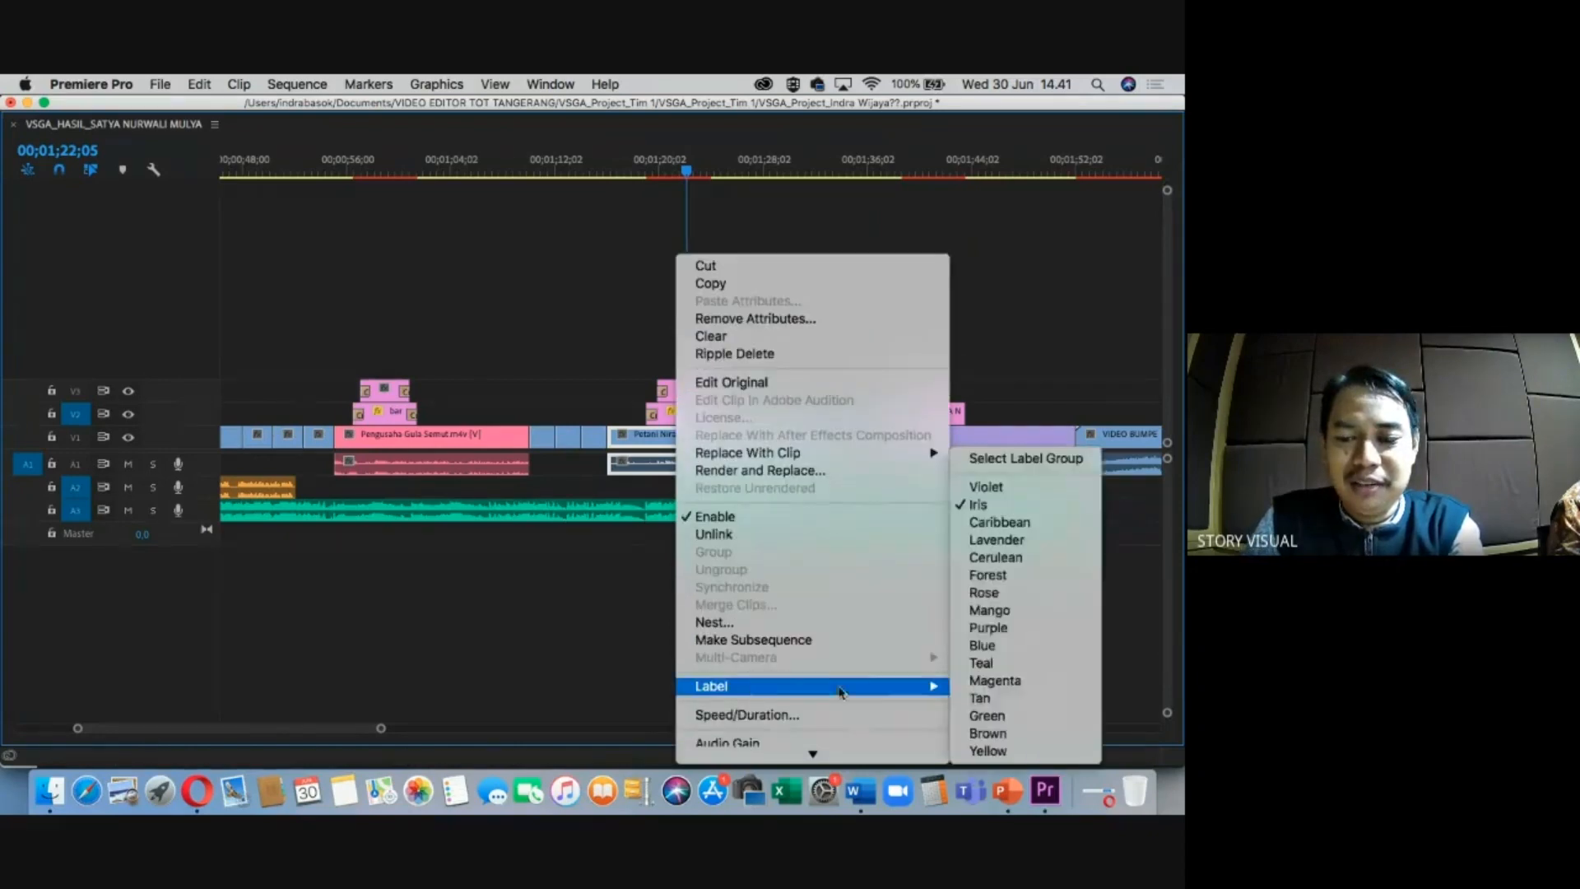
pyautogui.click(987, 594)
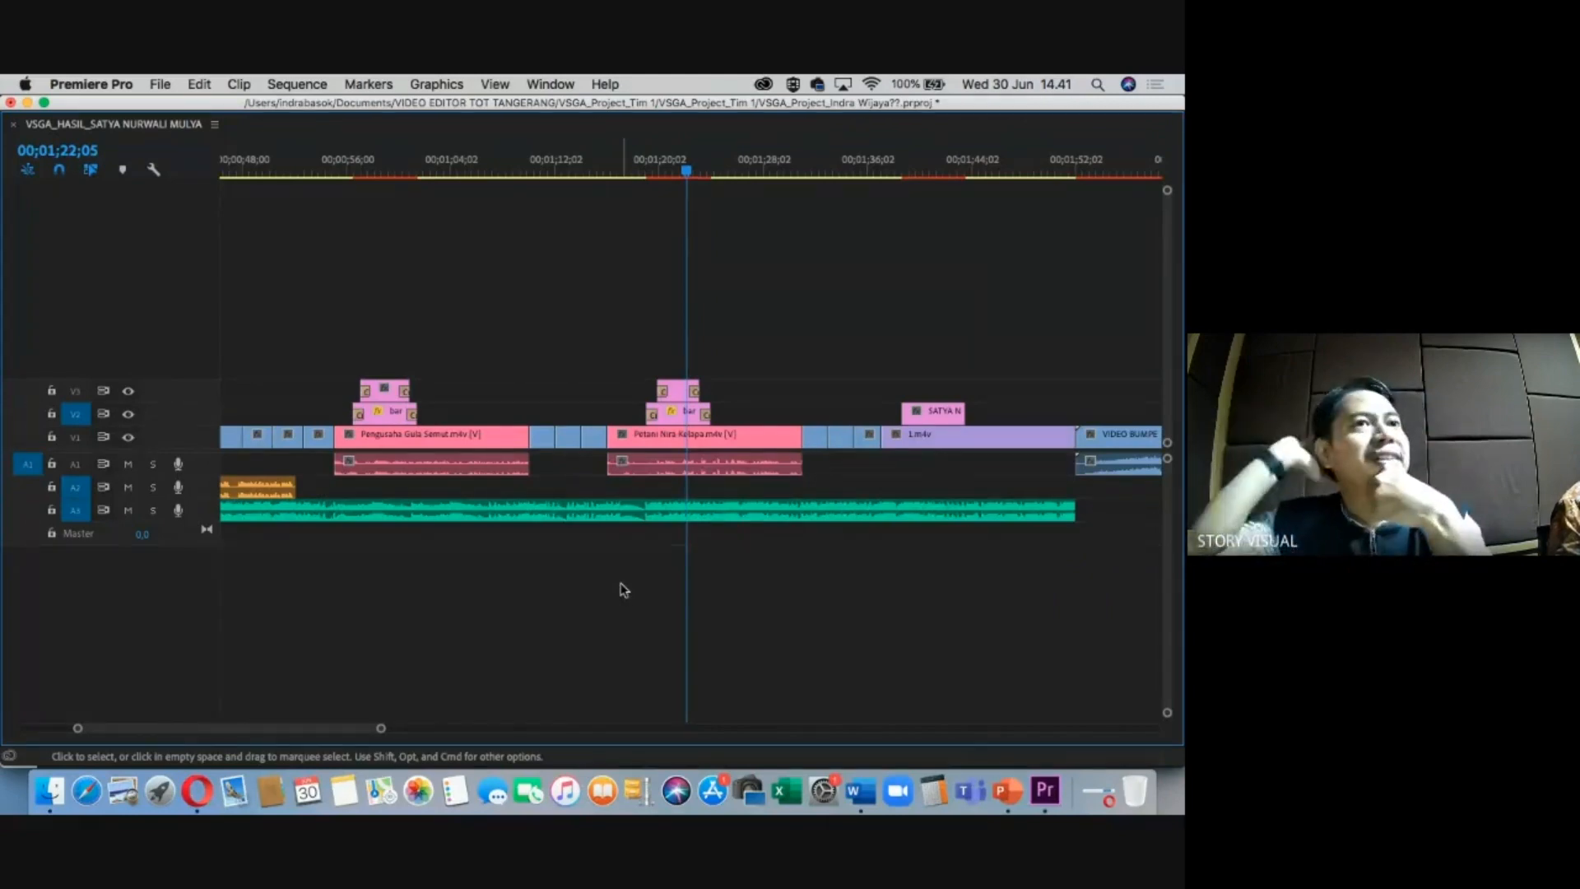
pyautogui.press('-')
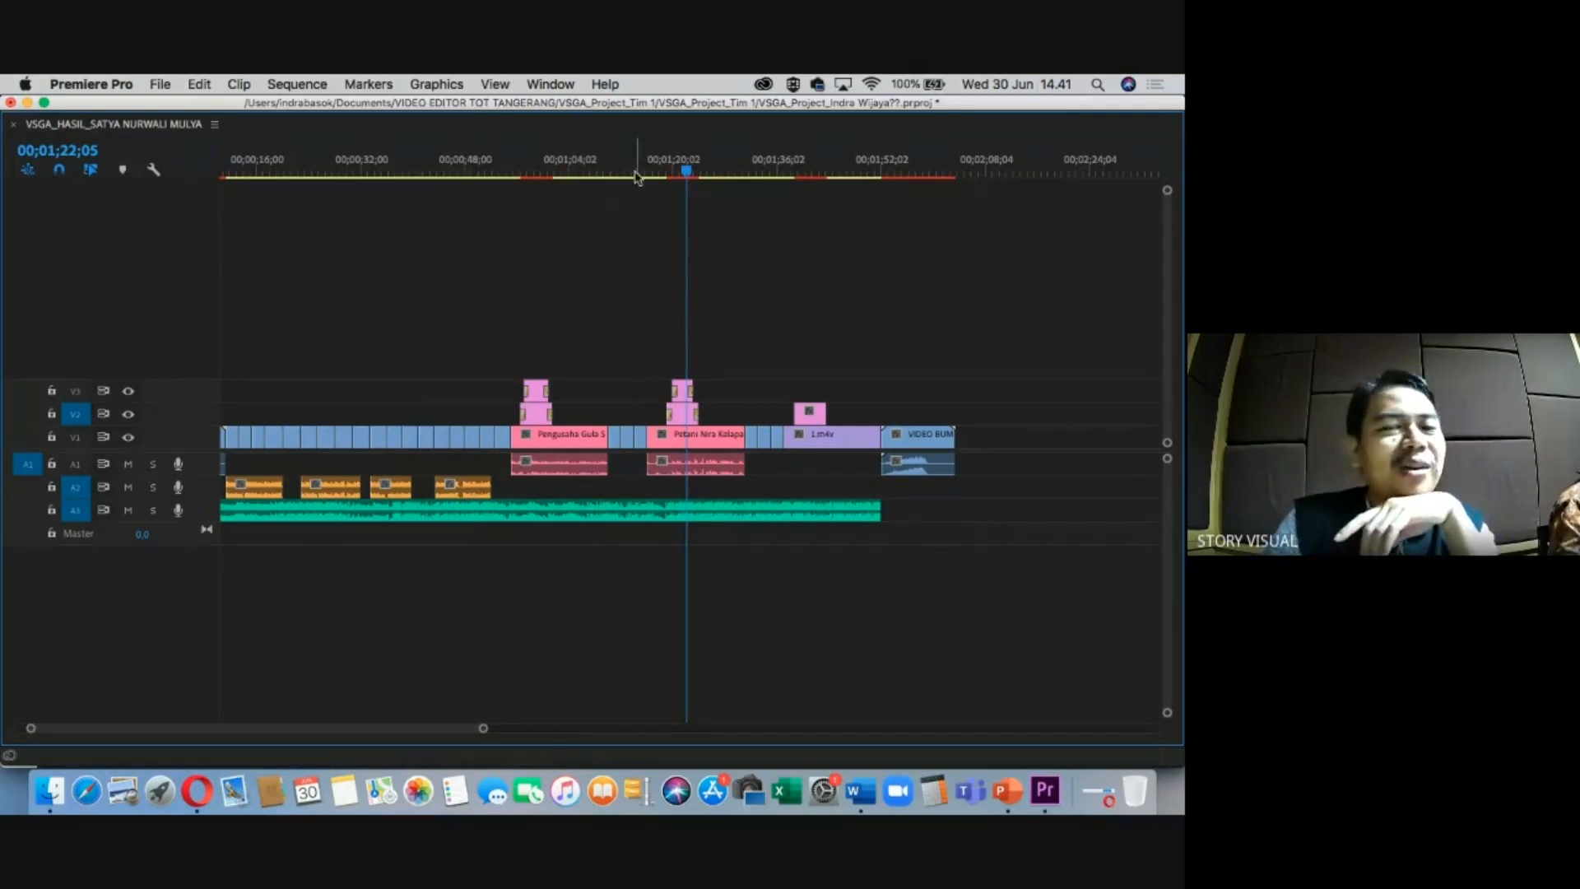
# Scrub through the opening and the Gula Semut part near 00;01;03;28, then bring up the Word cue sheet.
pyautogui.moveTo(580, 174); pyautogui.dragTo(264, 222)
pyautogui.press('-')
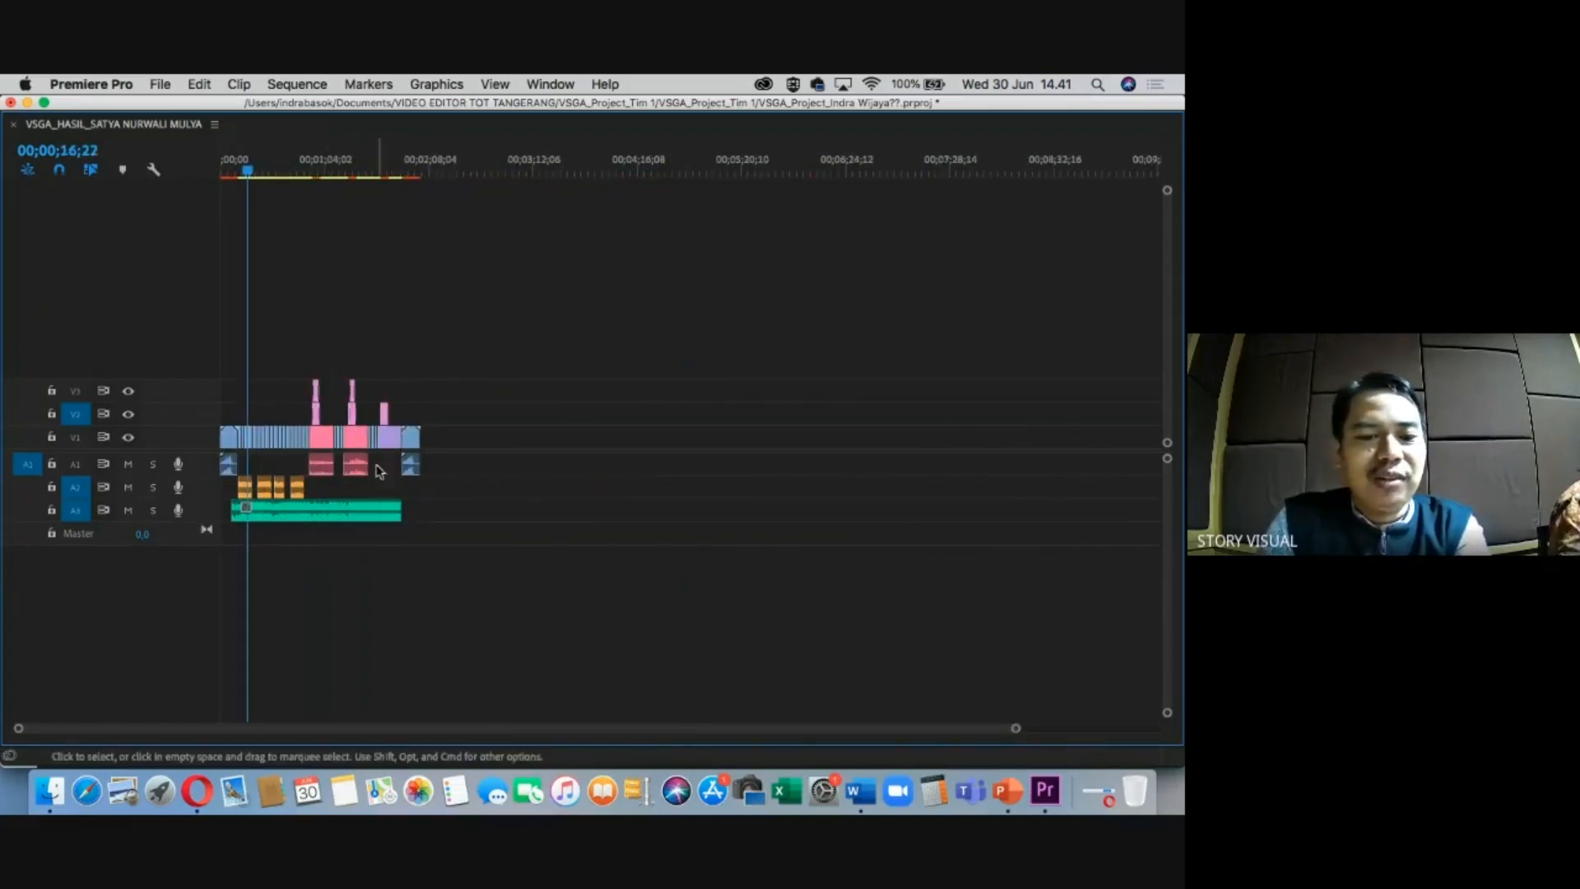
pyautogui.press('=')
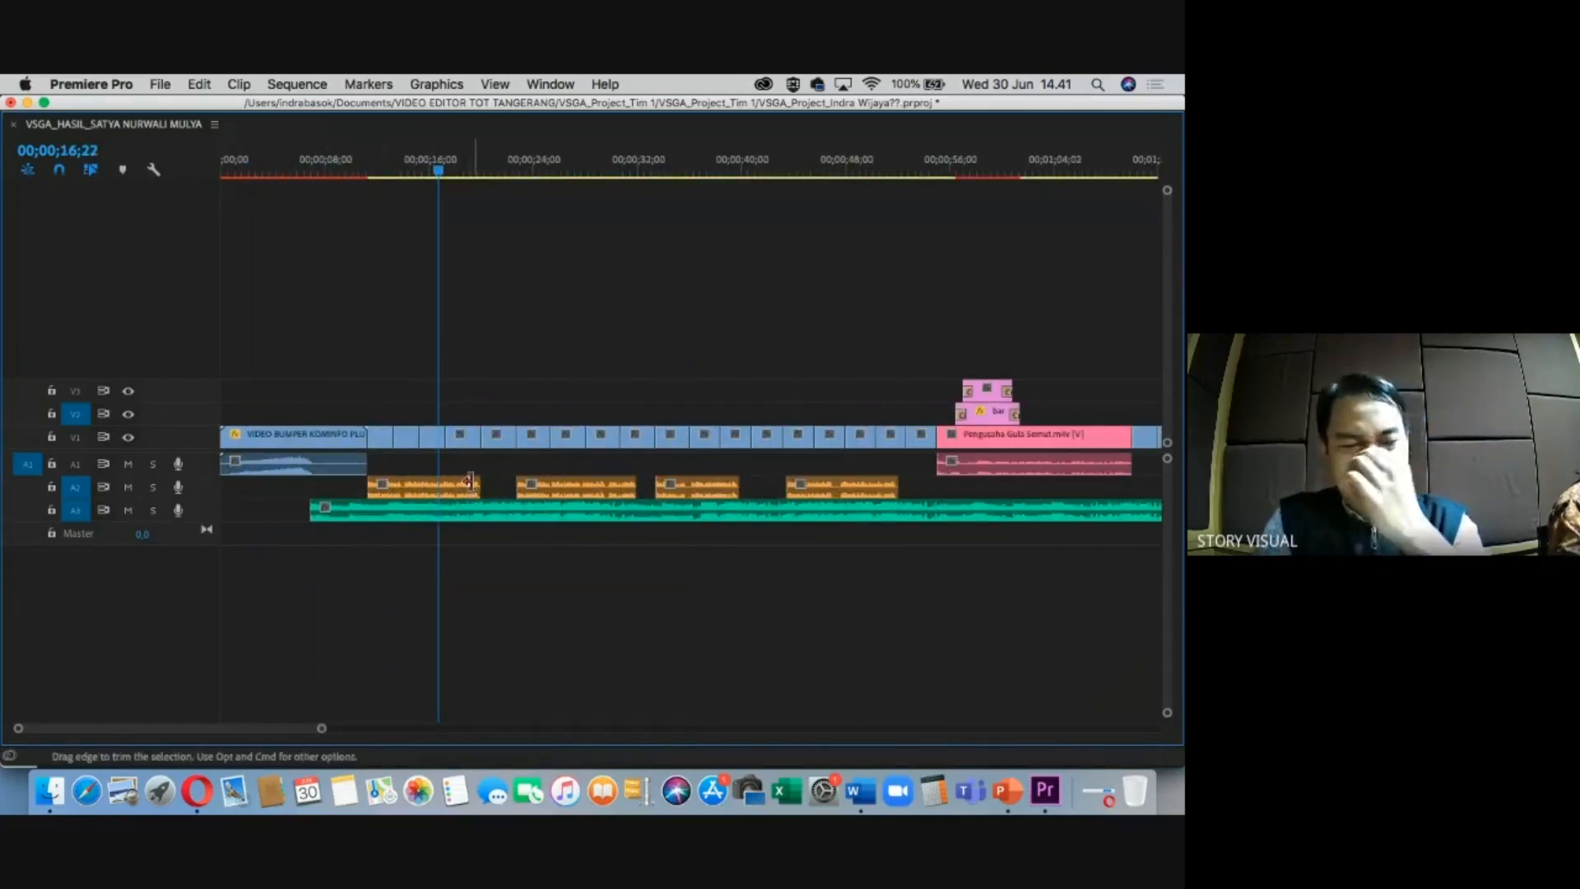
pyautogui.click(1034, 175)
pyautogui.press('-')
pyautogui.press('=')
pyautogui.press('=')
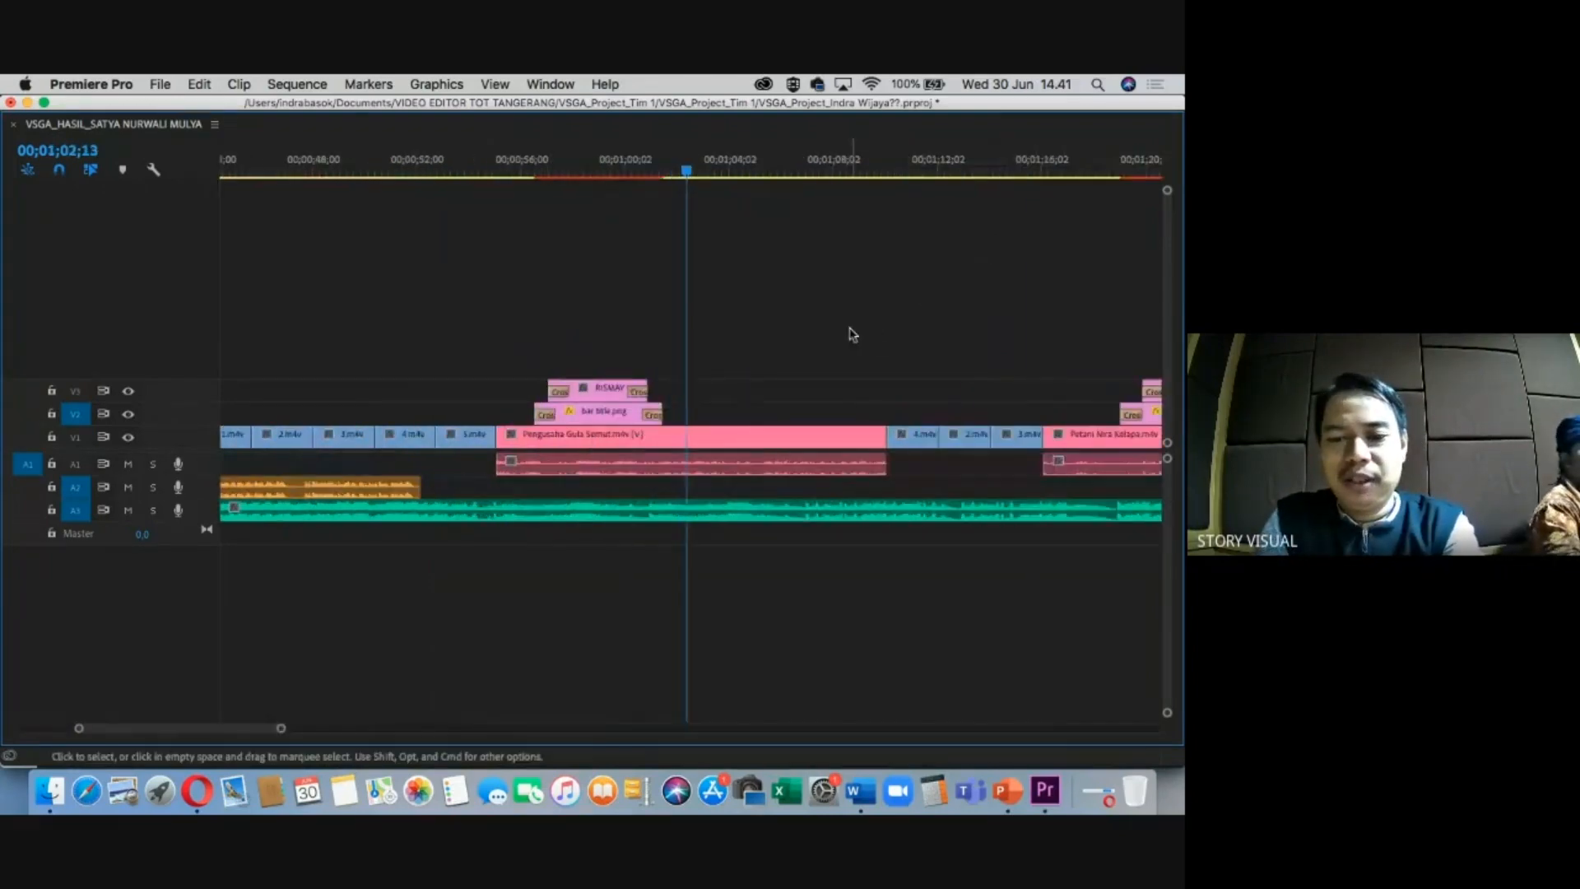
pyautogui.click(701, 172)
pyautogui.moveTo(704, 175); pyautogui.dragTo(726, 175)
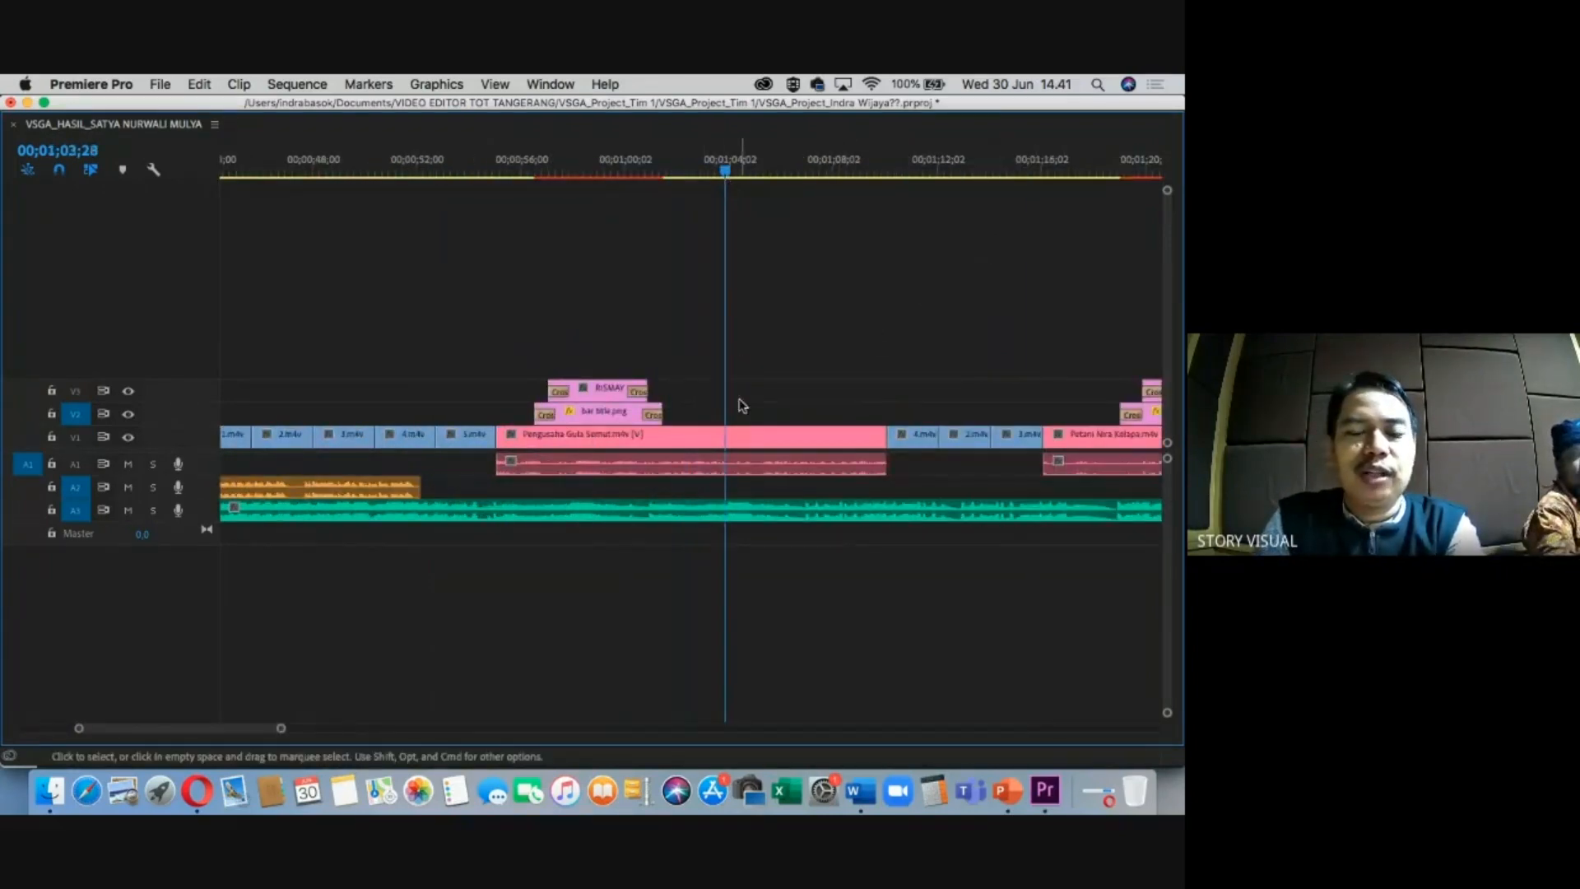
pyautogui.press('-')
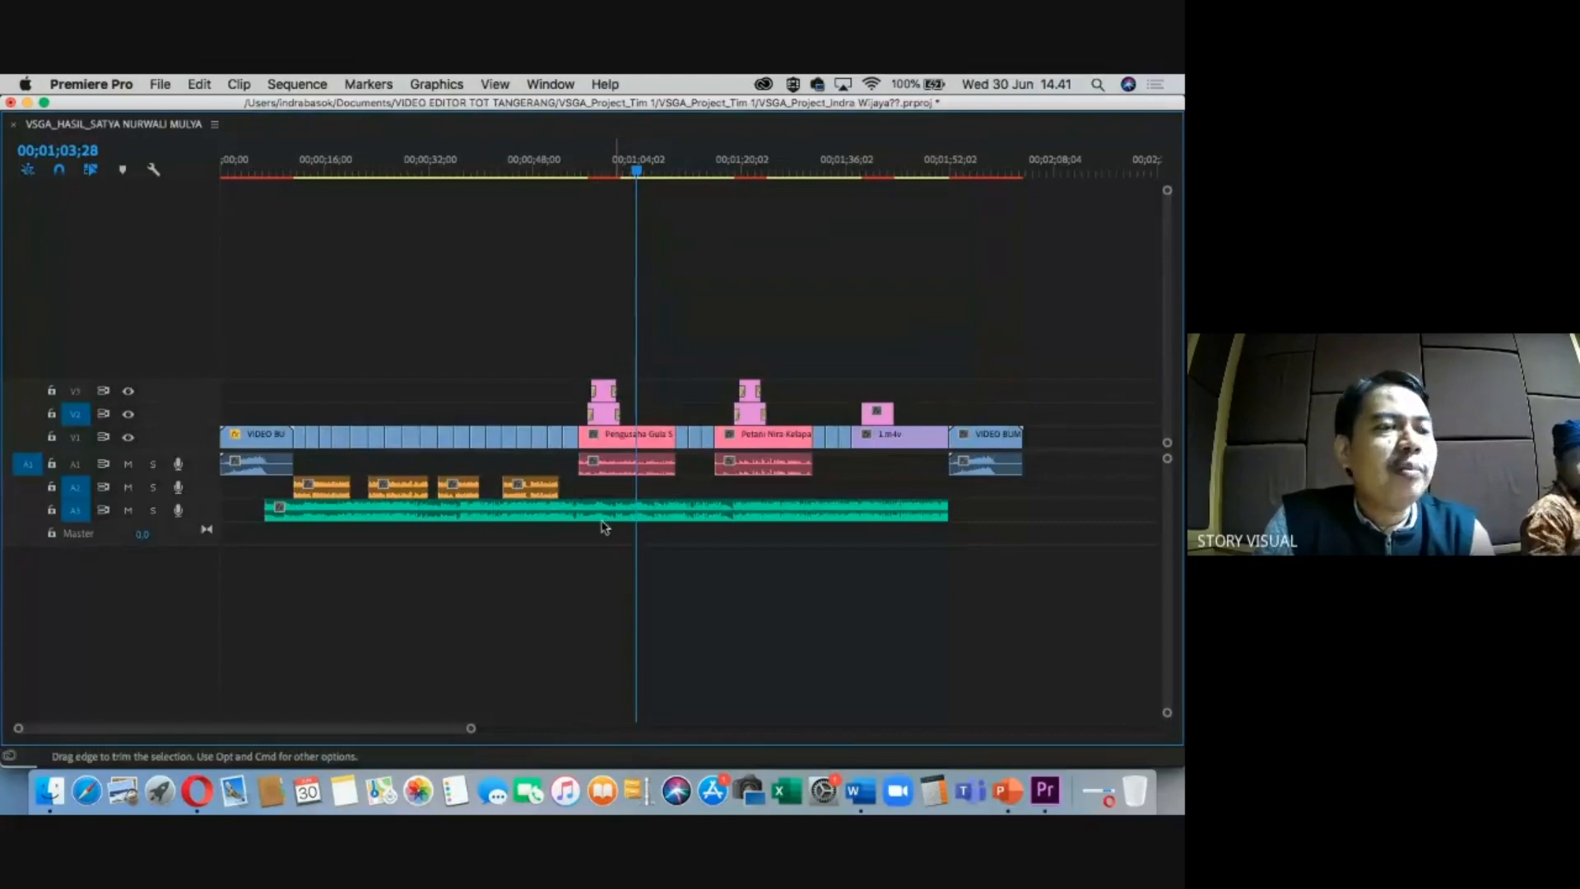
pyautogui.click(861, 790)
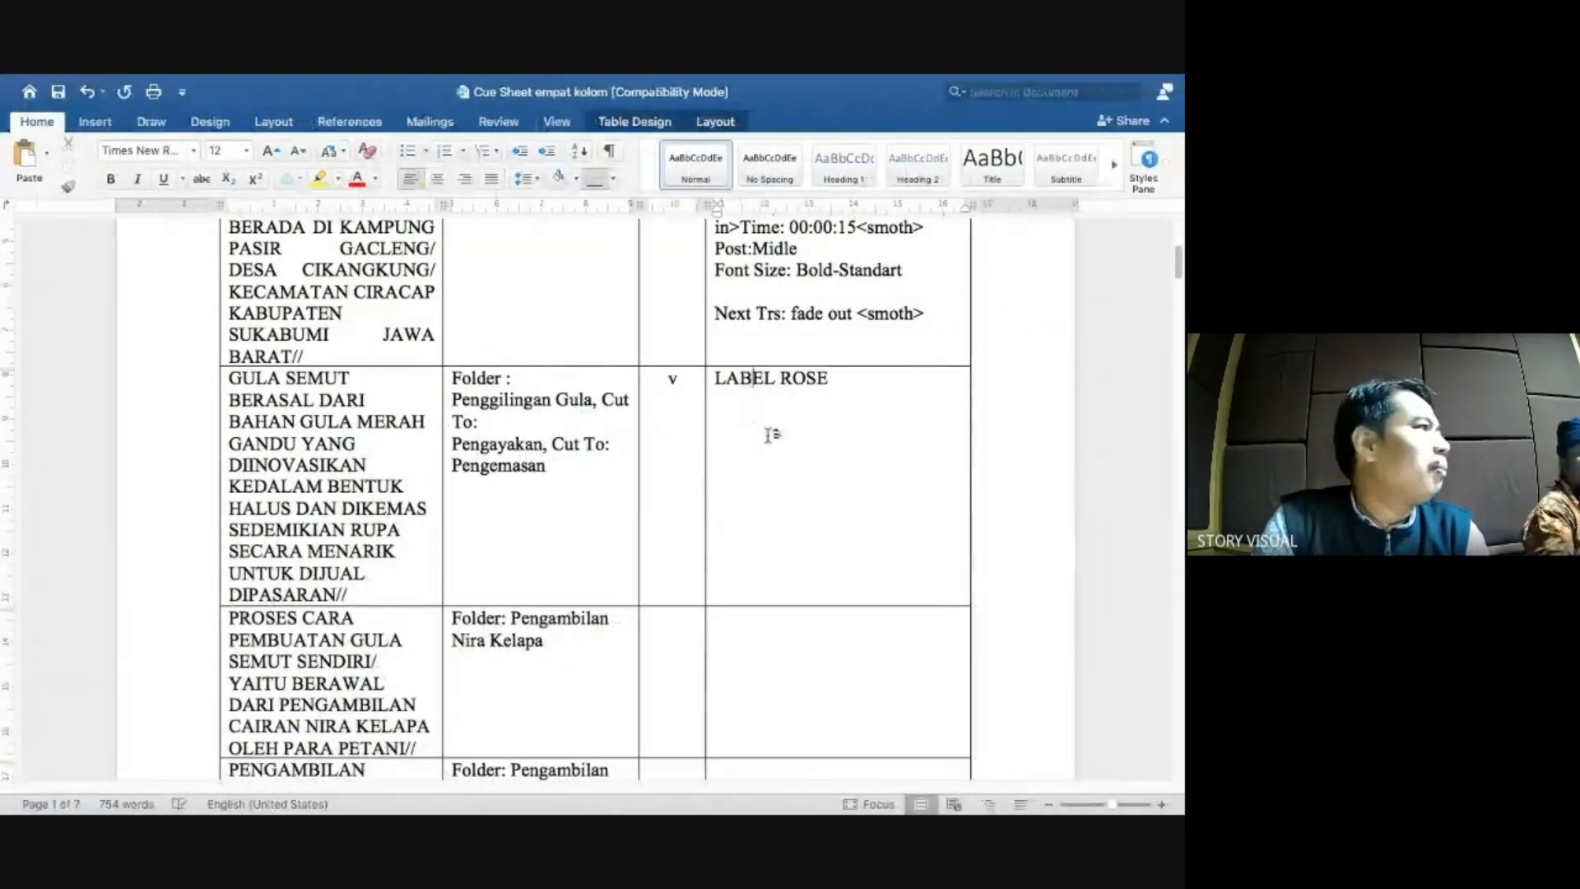
# Scroll the cue sheet up to the header and back to LABEL ROSE, then return to Premiere Pro.
pyautogui.scroll(4, 774, 421)
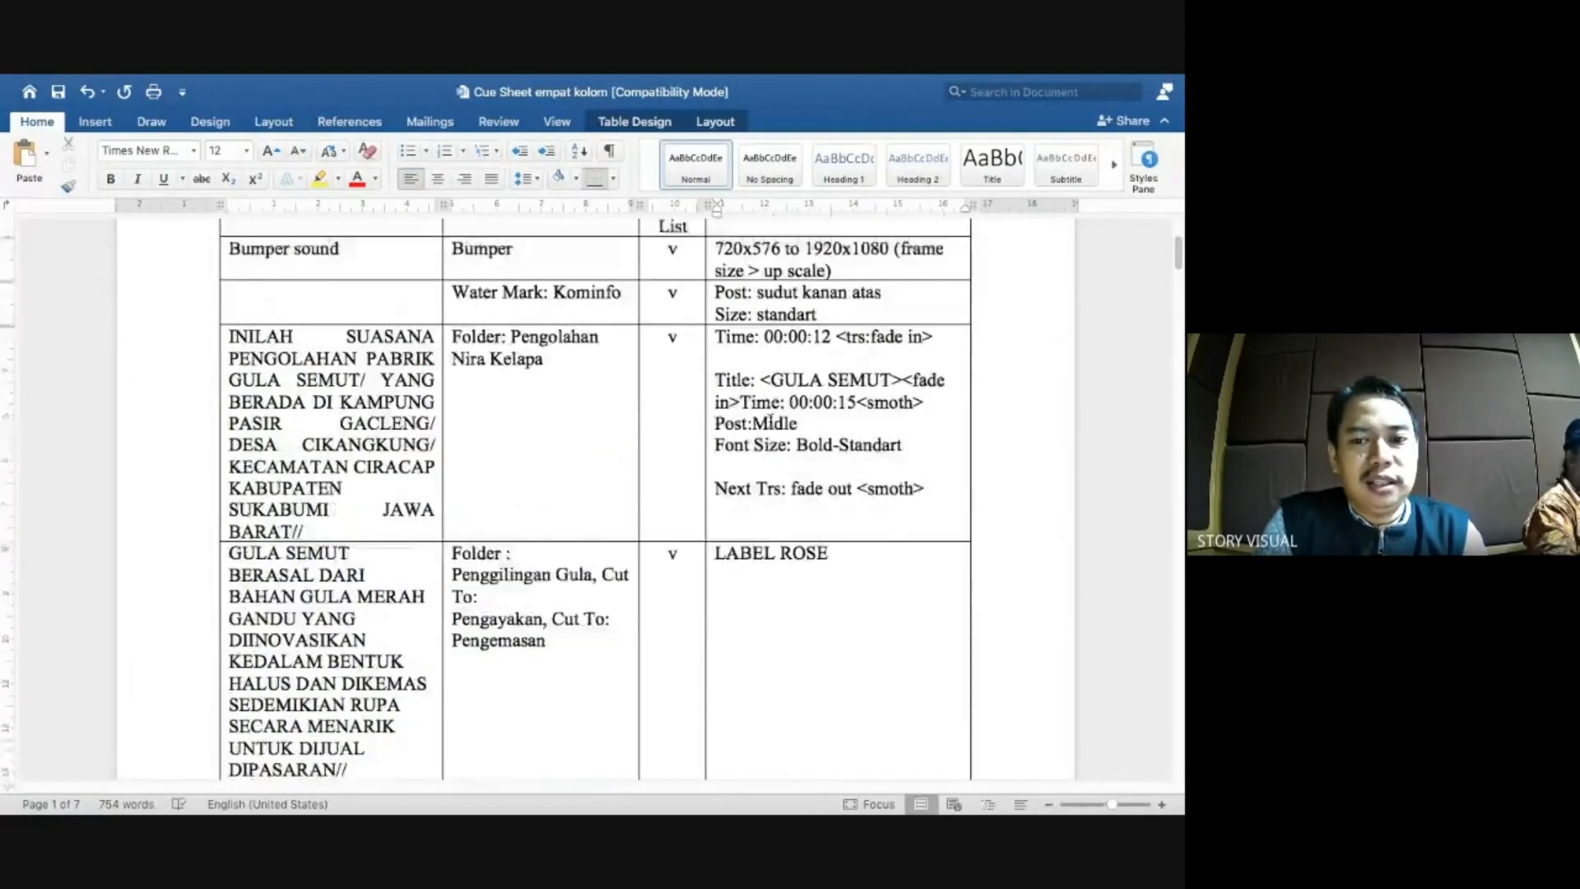
pyautogui.scroll(3, 771, 421)
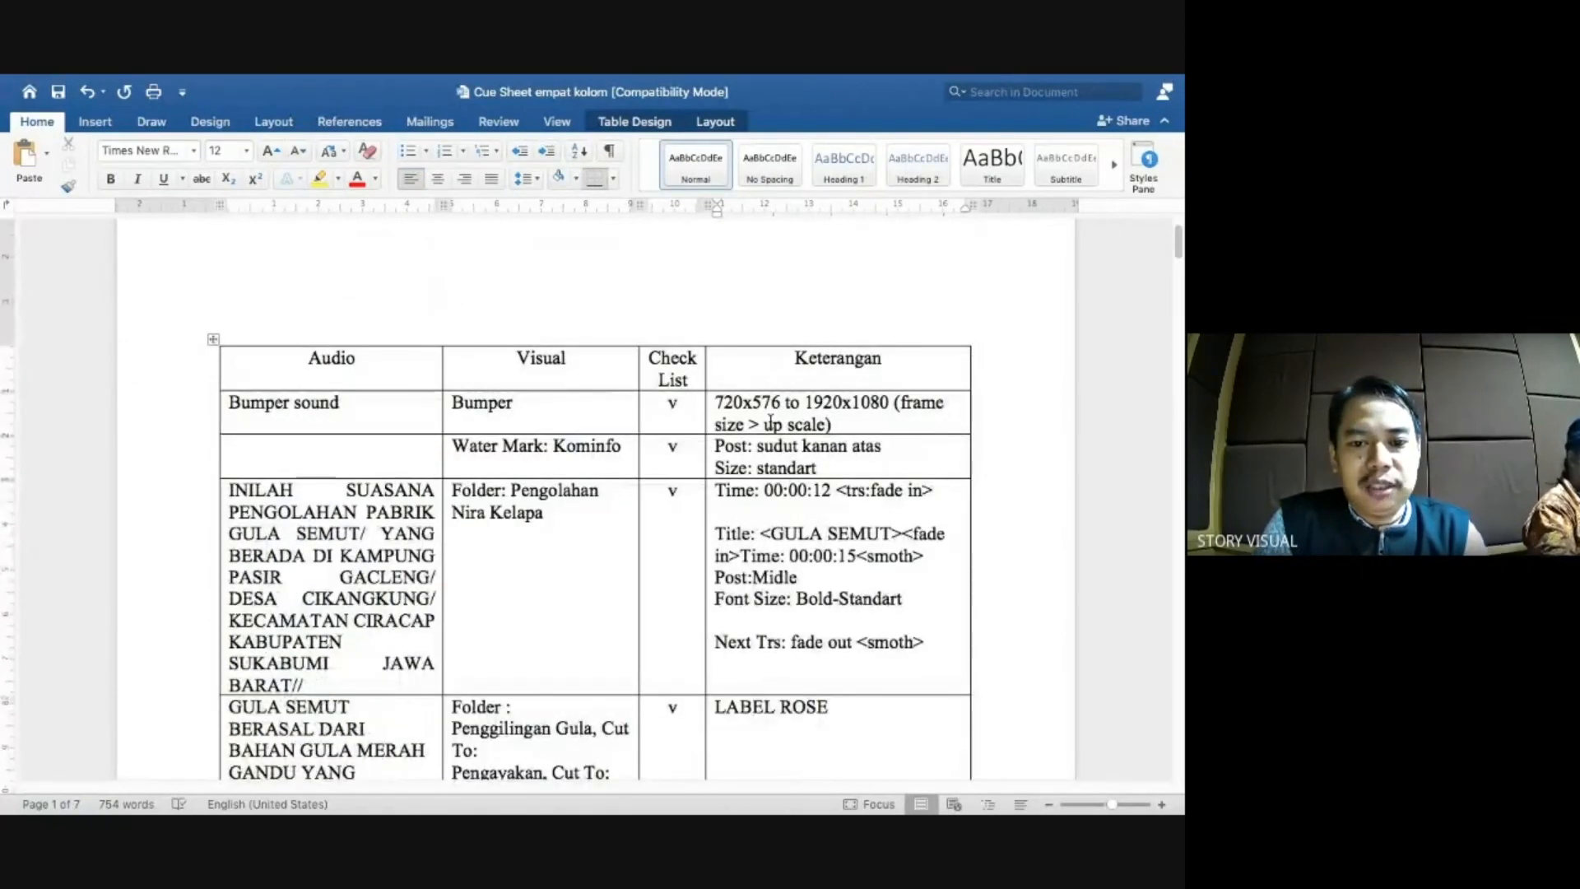
pyautogui.scroll(-1, 768, 434)
pyautogui.scroll(-2, 786, 531)
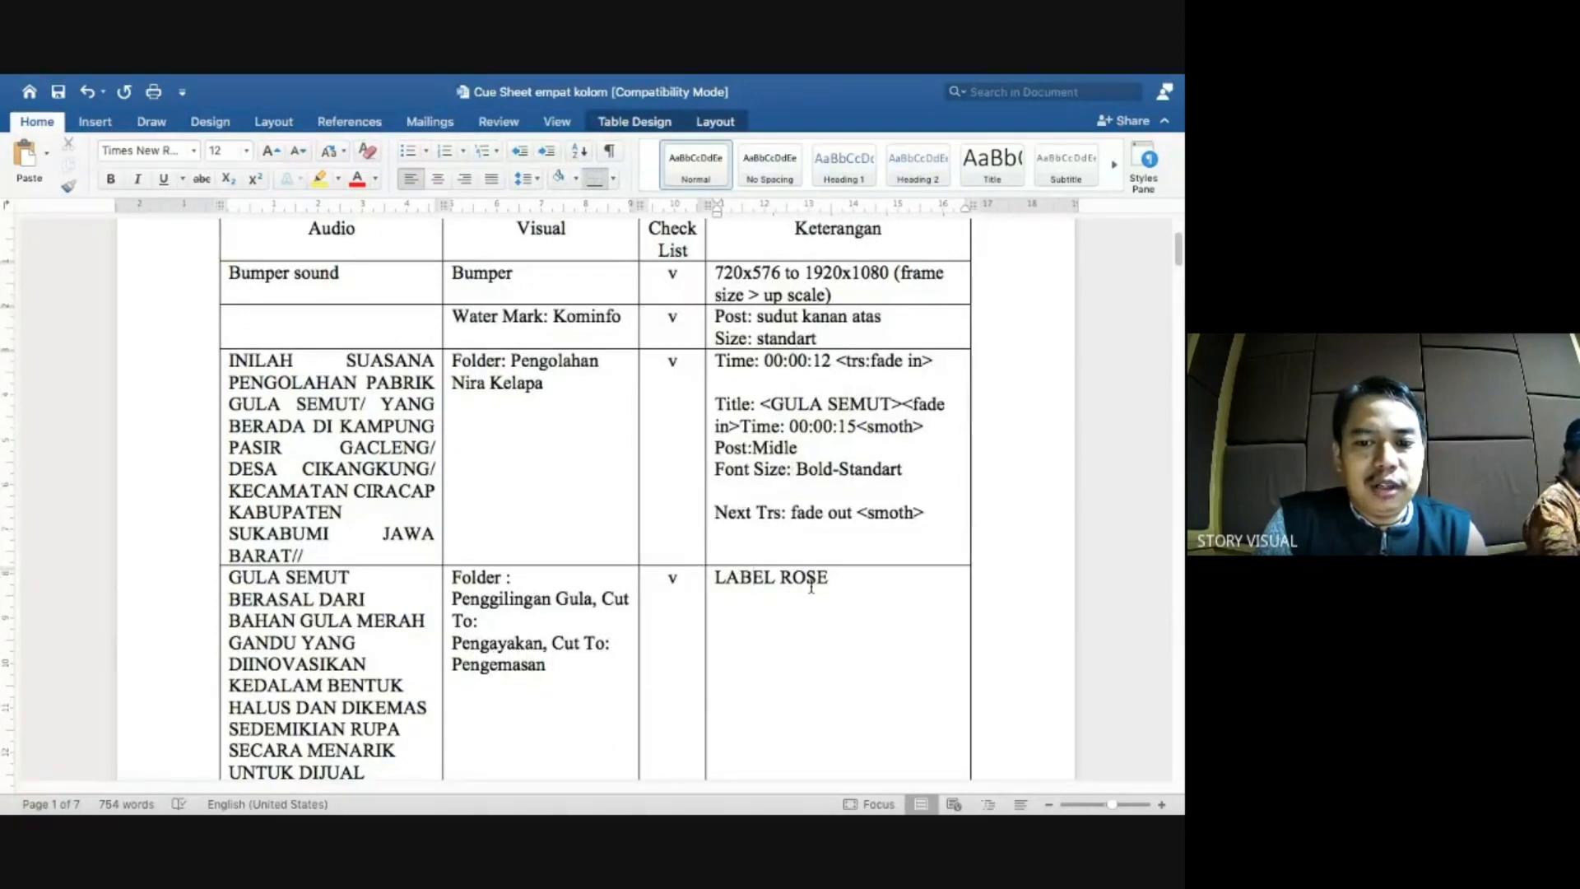
pyautogui.hotkey('ctrl', 'Left')
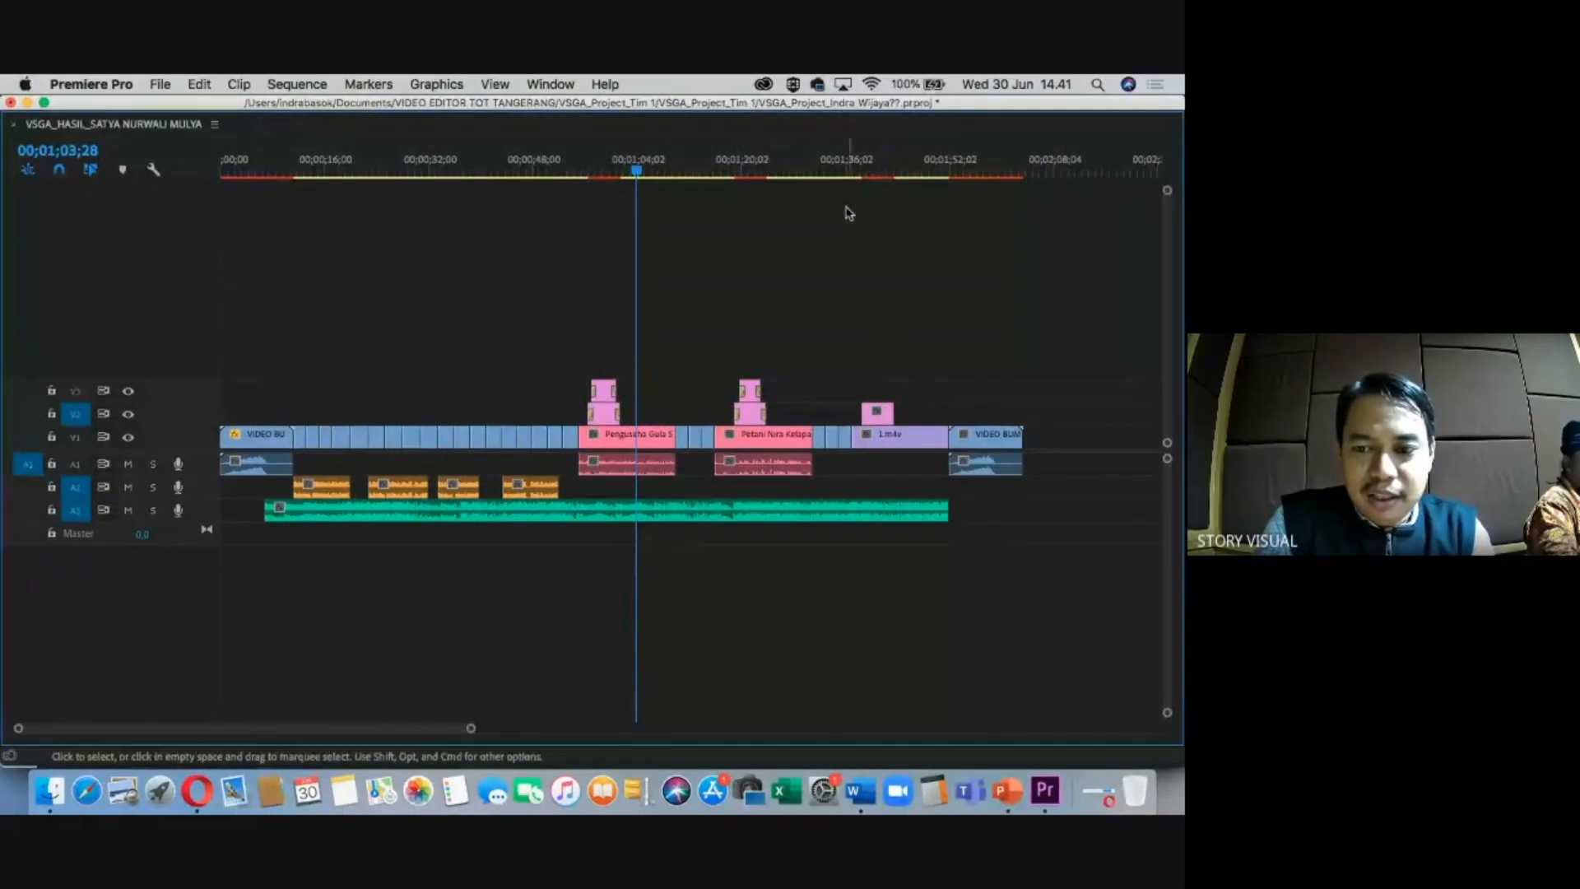
# Scrub the sequence to about 29 seconds and restore the full multi-panel workspace.
pyautogui.click(426, 170)
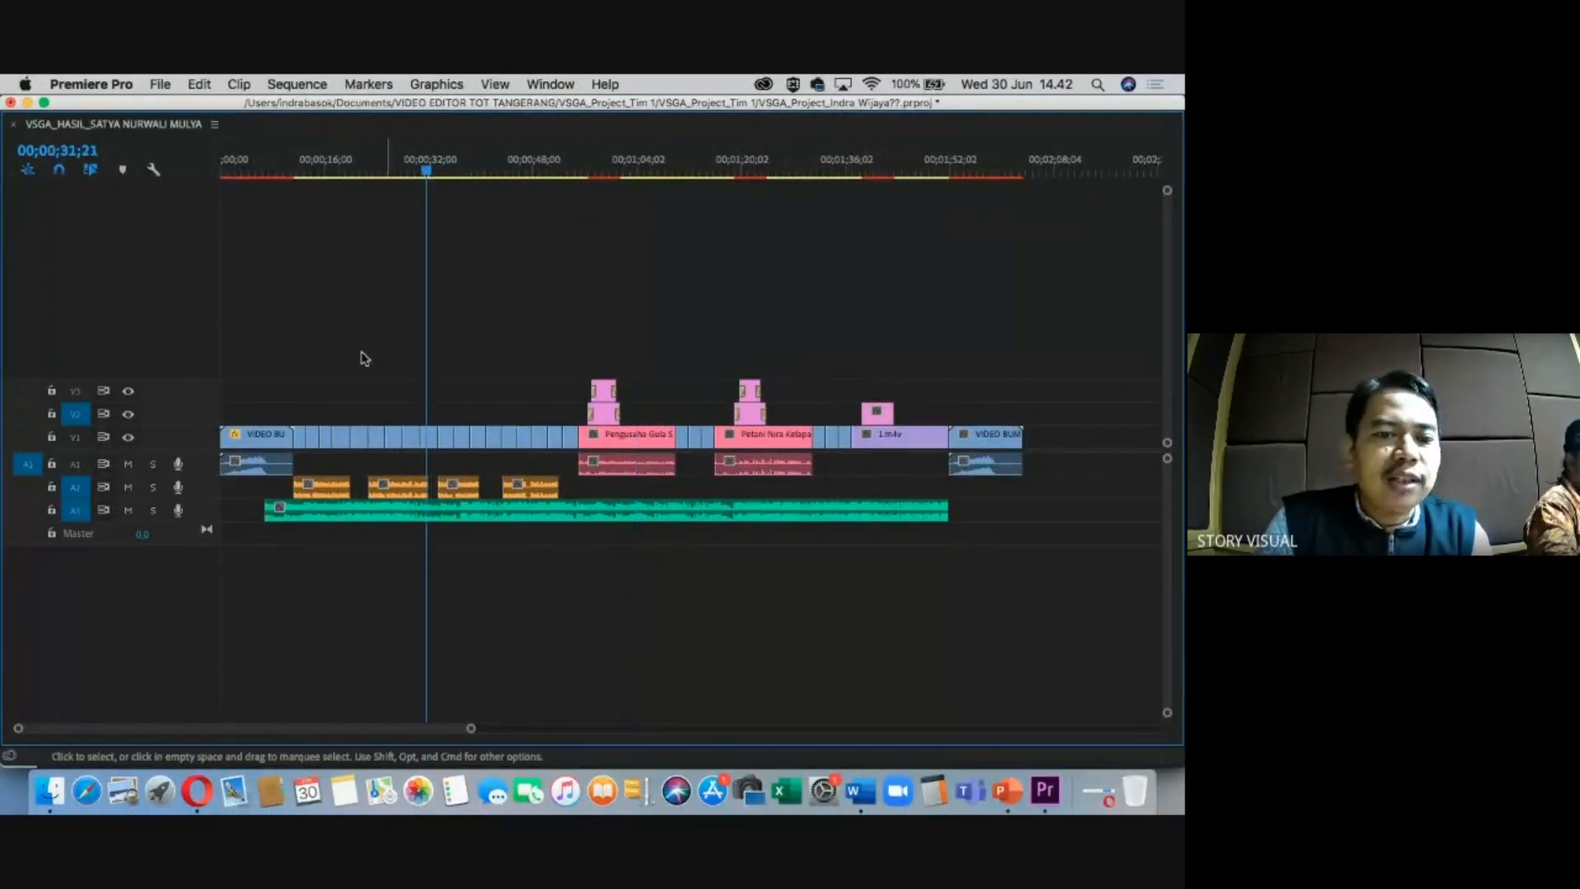
pyautogui.rightClick(376, 442)
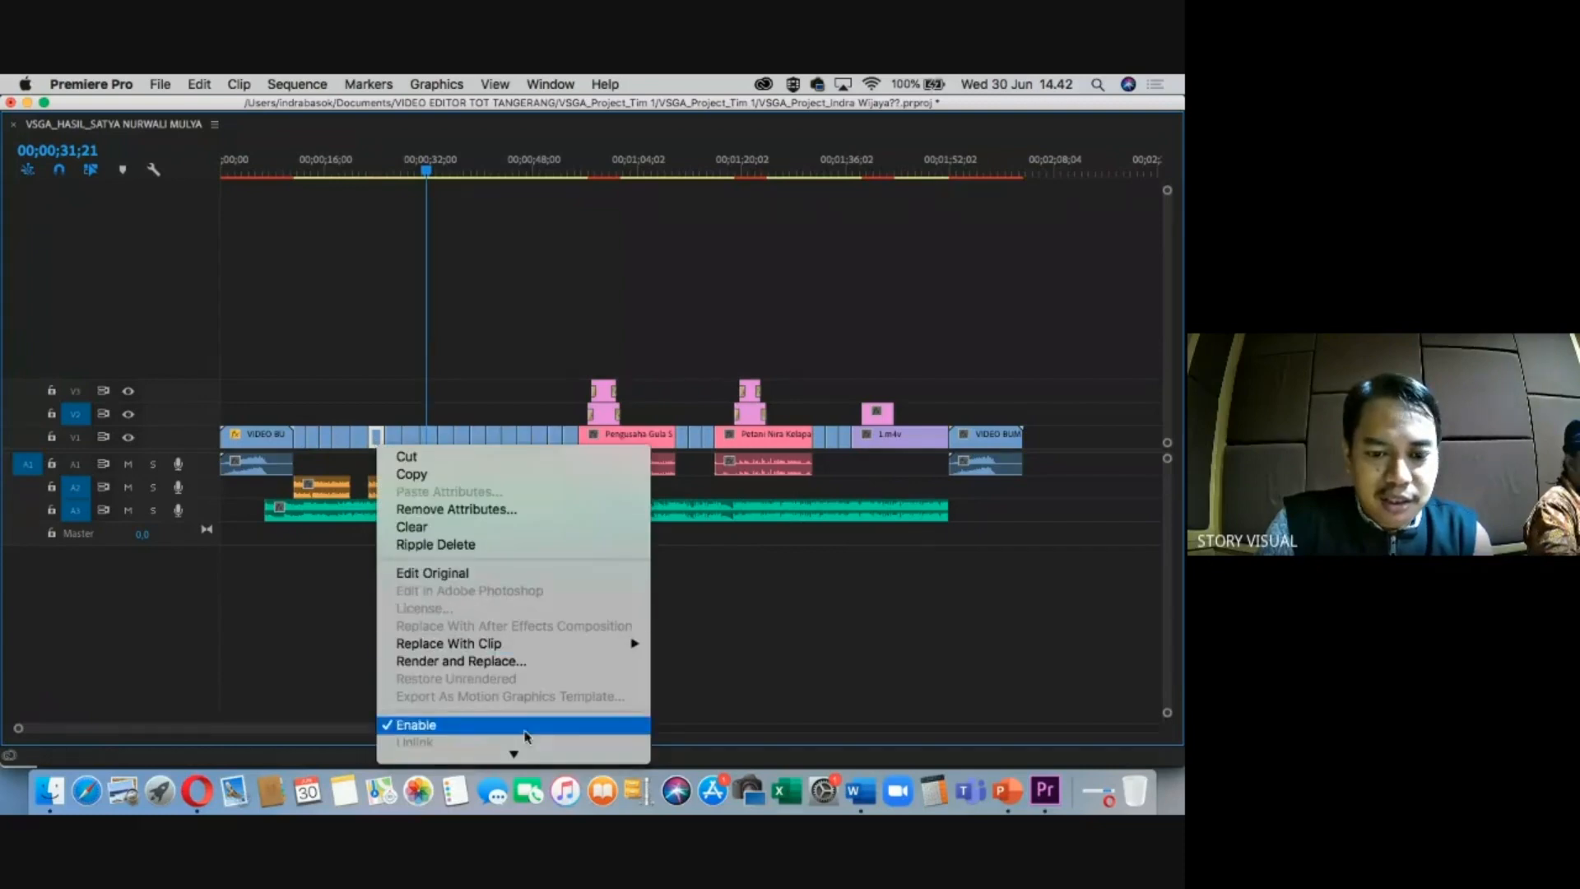
pyautogui.moveTo(593, 601)
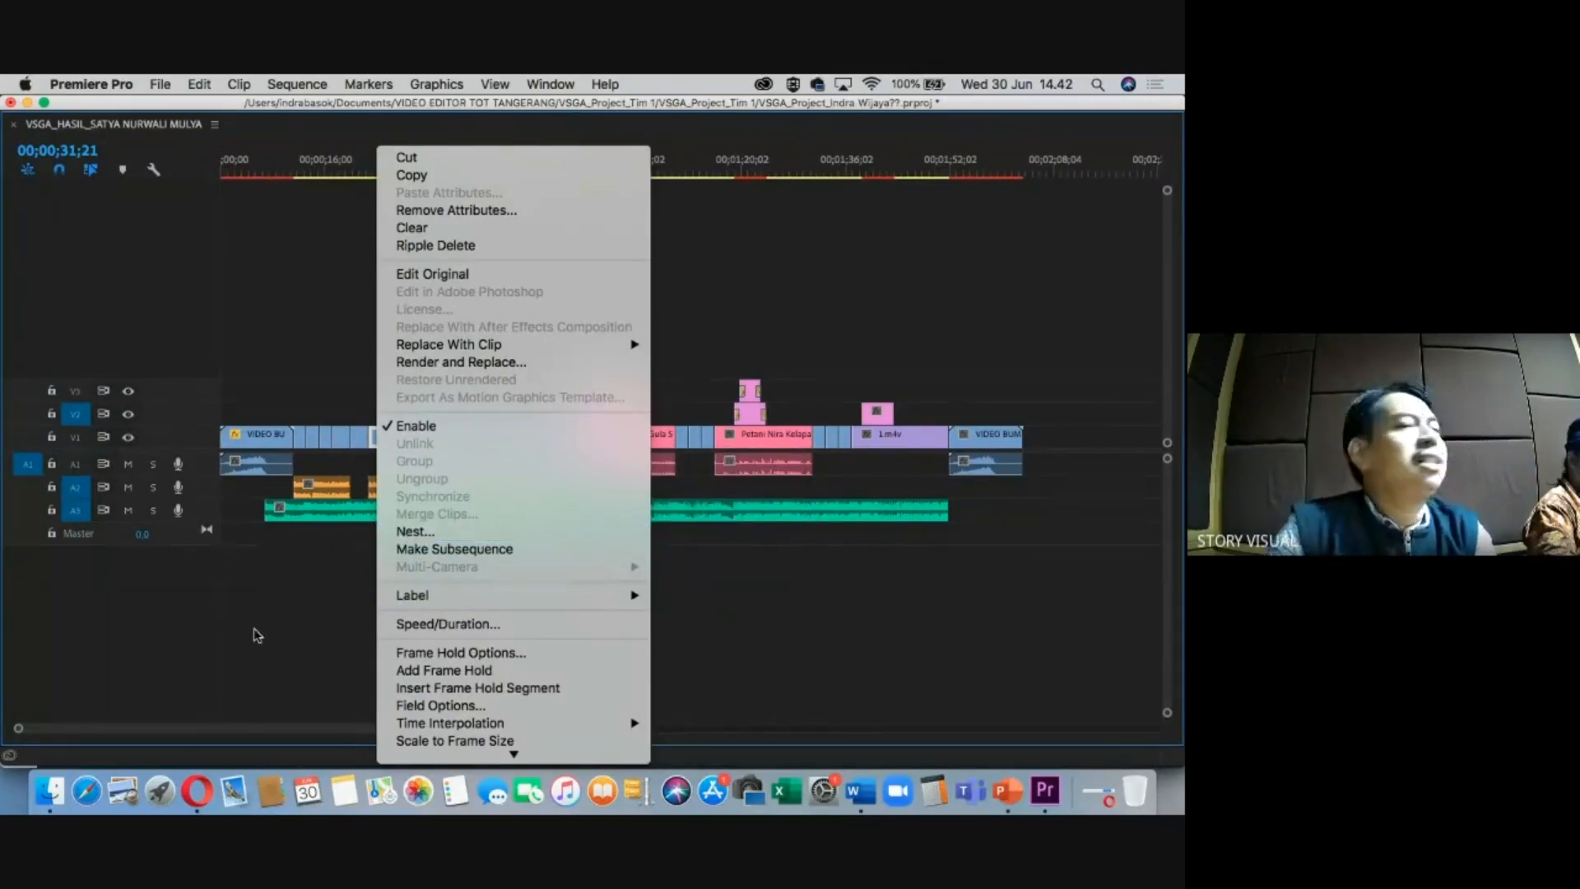
pyautogui.click(292, 646)
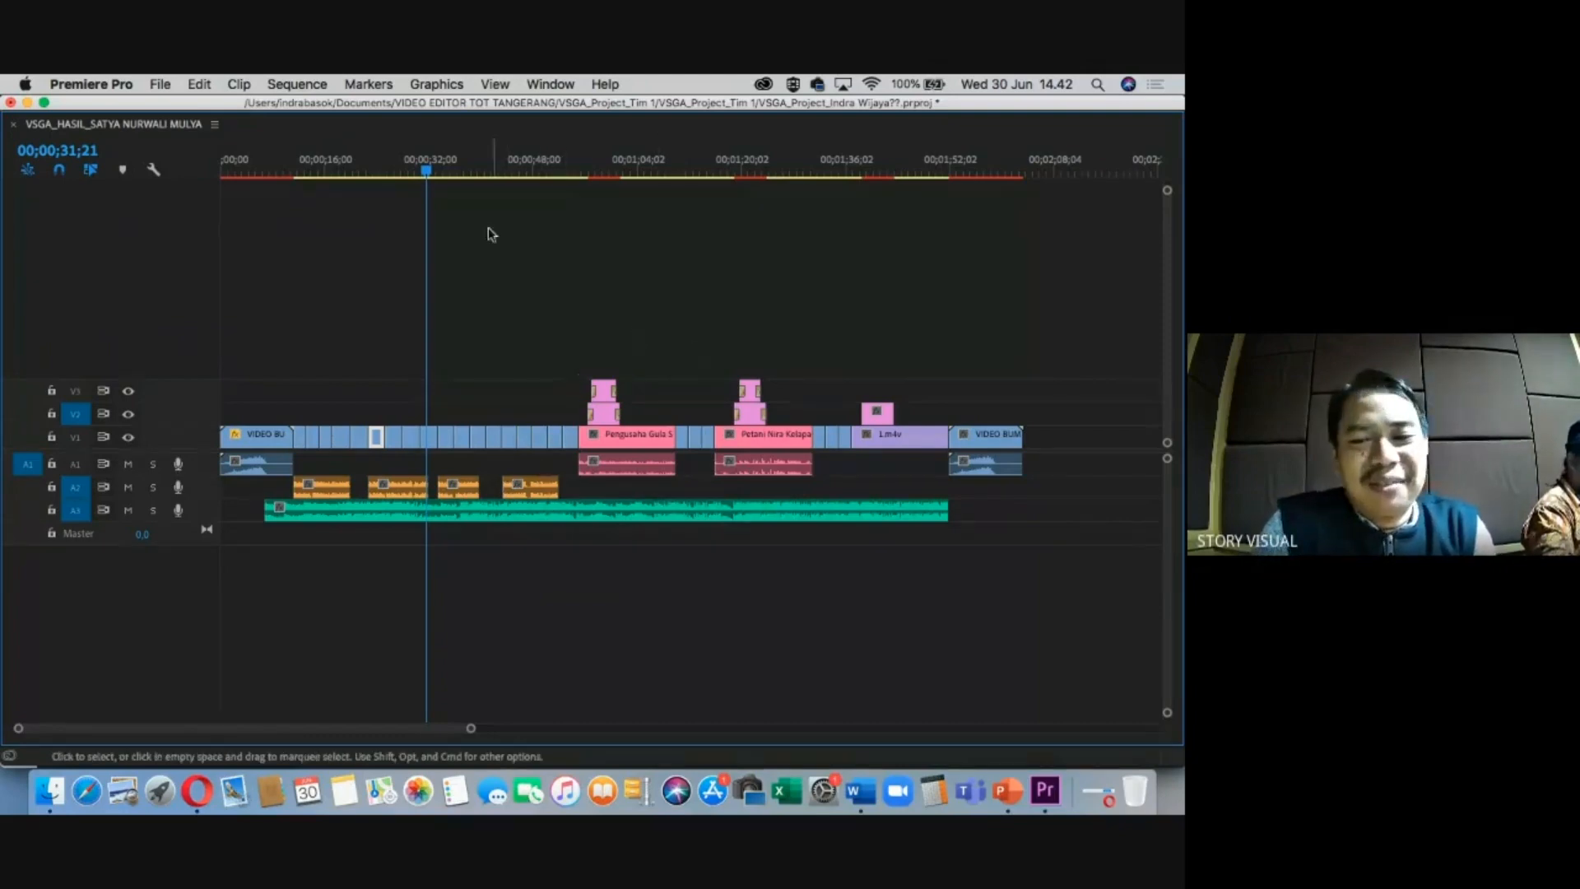
pyautogui.click(448, 172)
pyautogui.moveTo(450, 174); pyautogui.dragTo(409, 273)
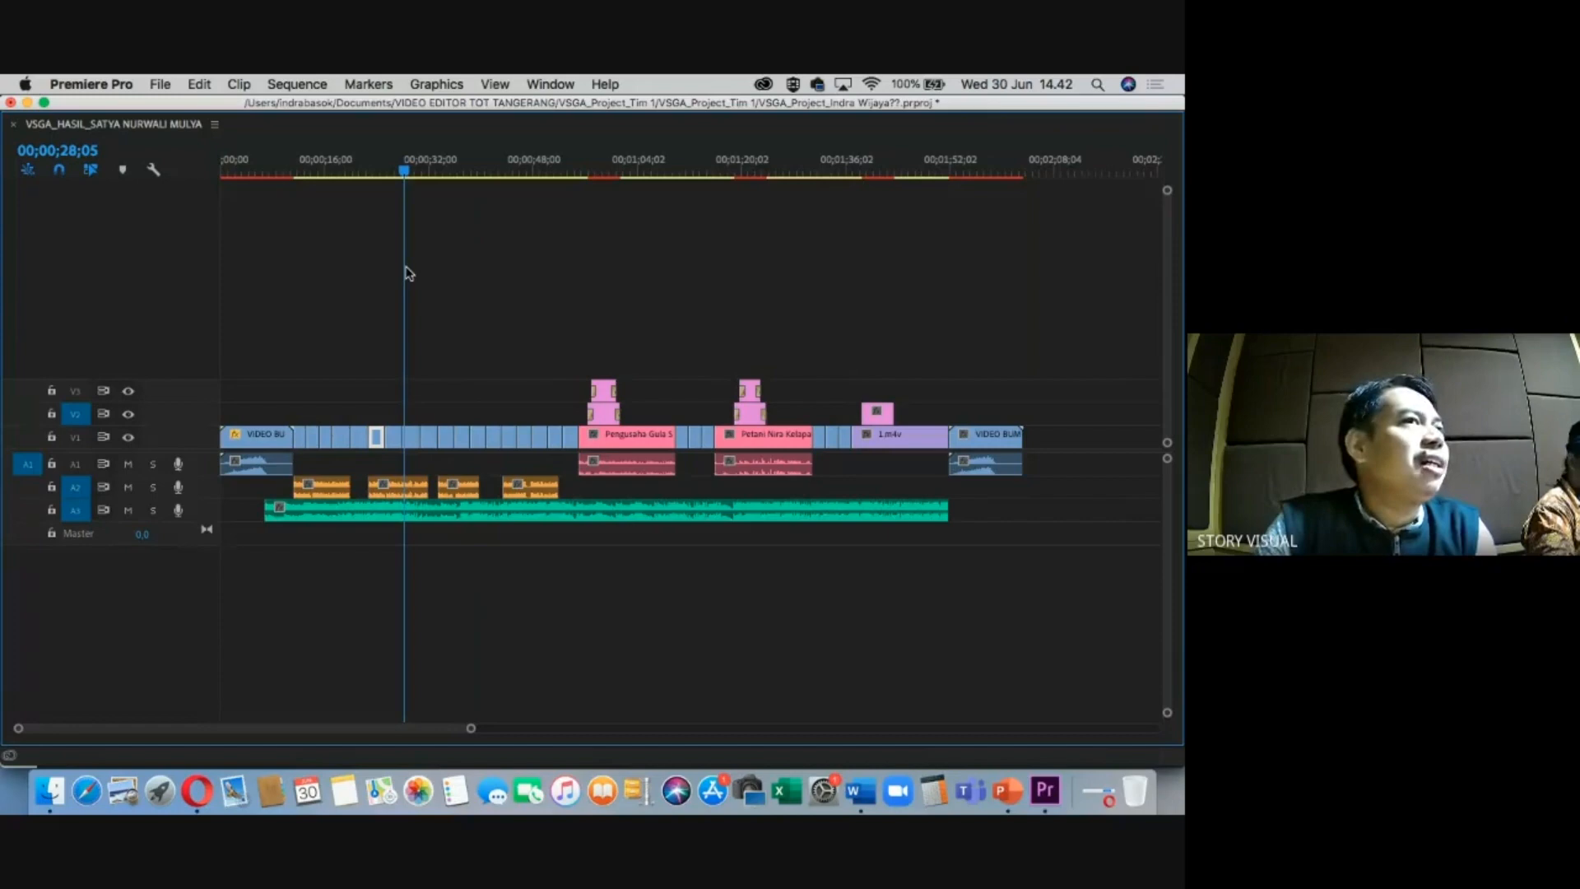
pyautogui.moveTo(409, 273); pyautogui.dragTo(402, 277)
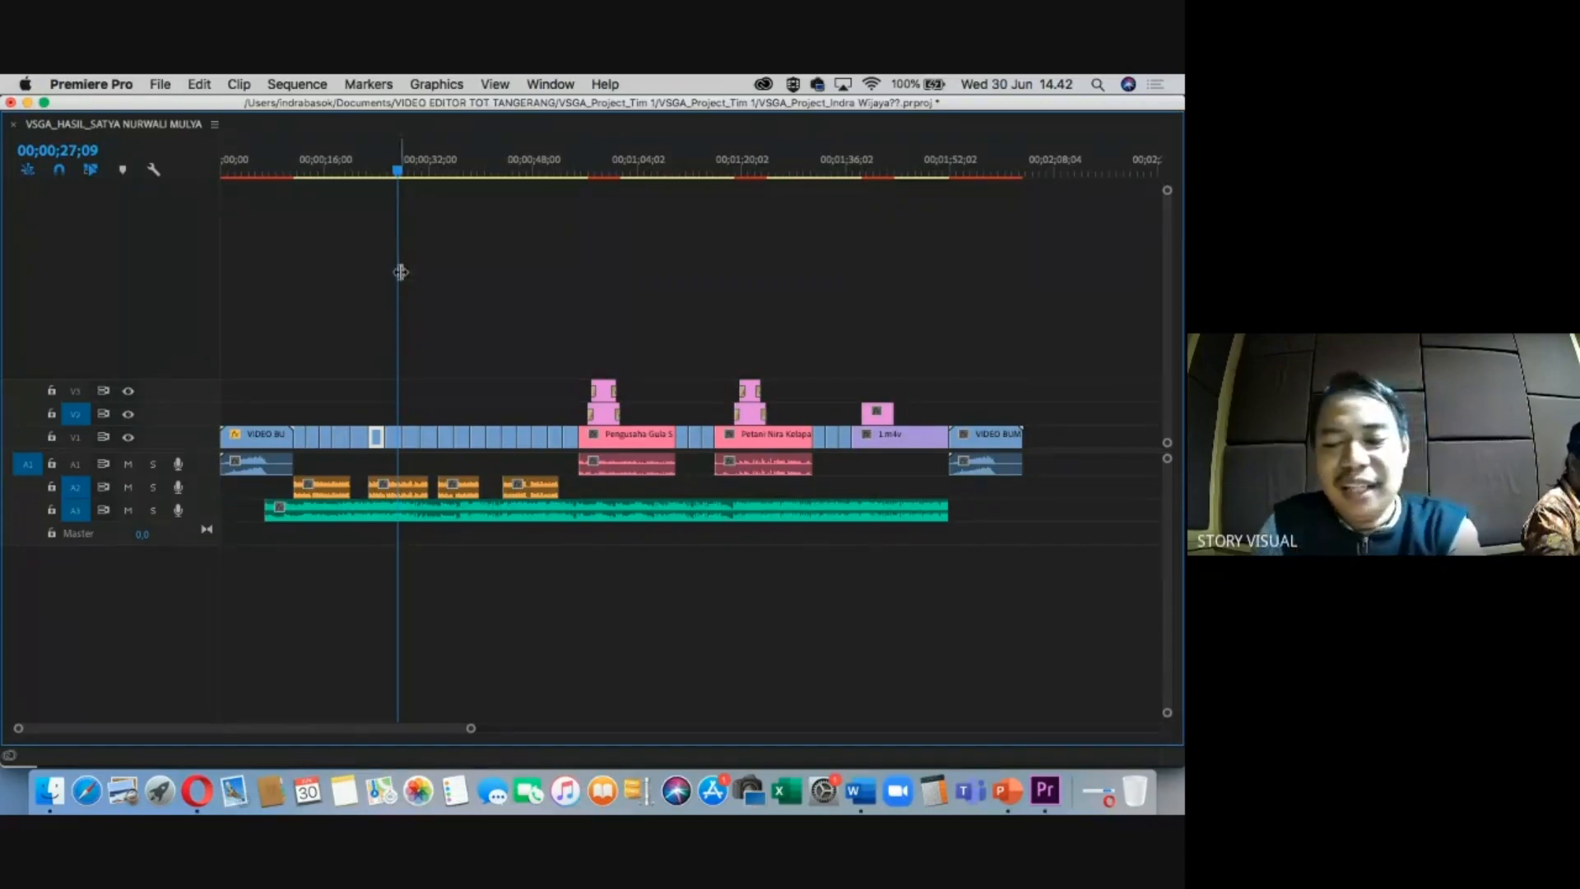
pyautogui.press('=')
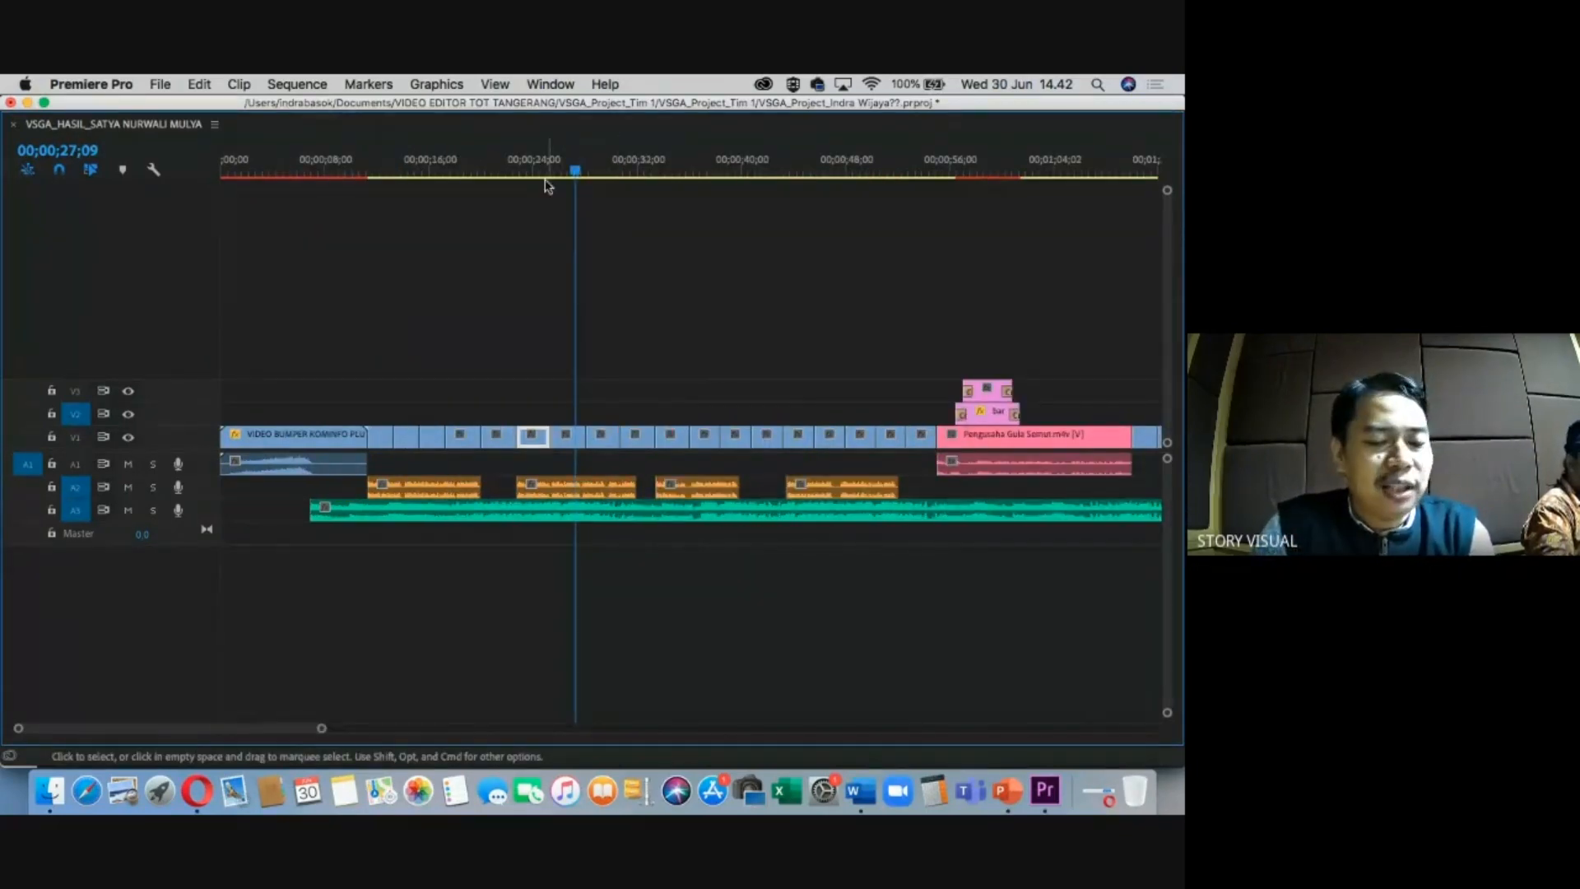
pyautogui.press('`')
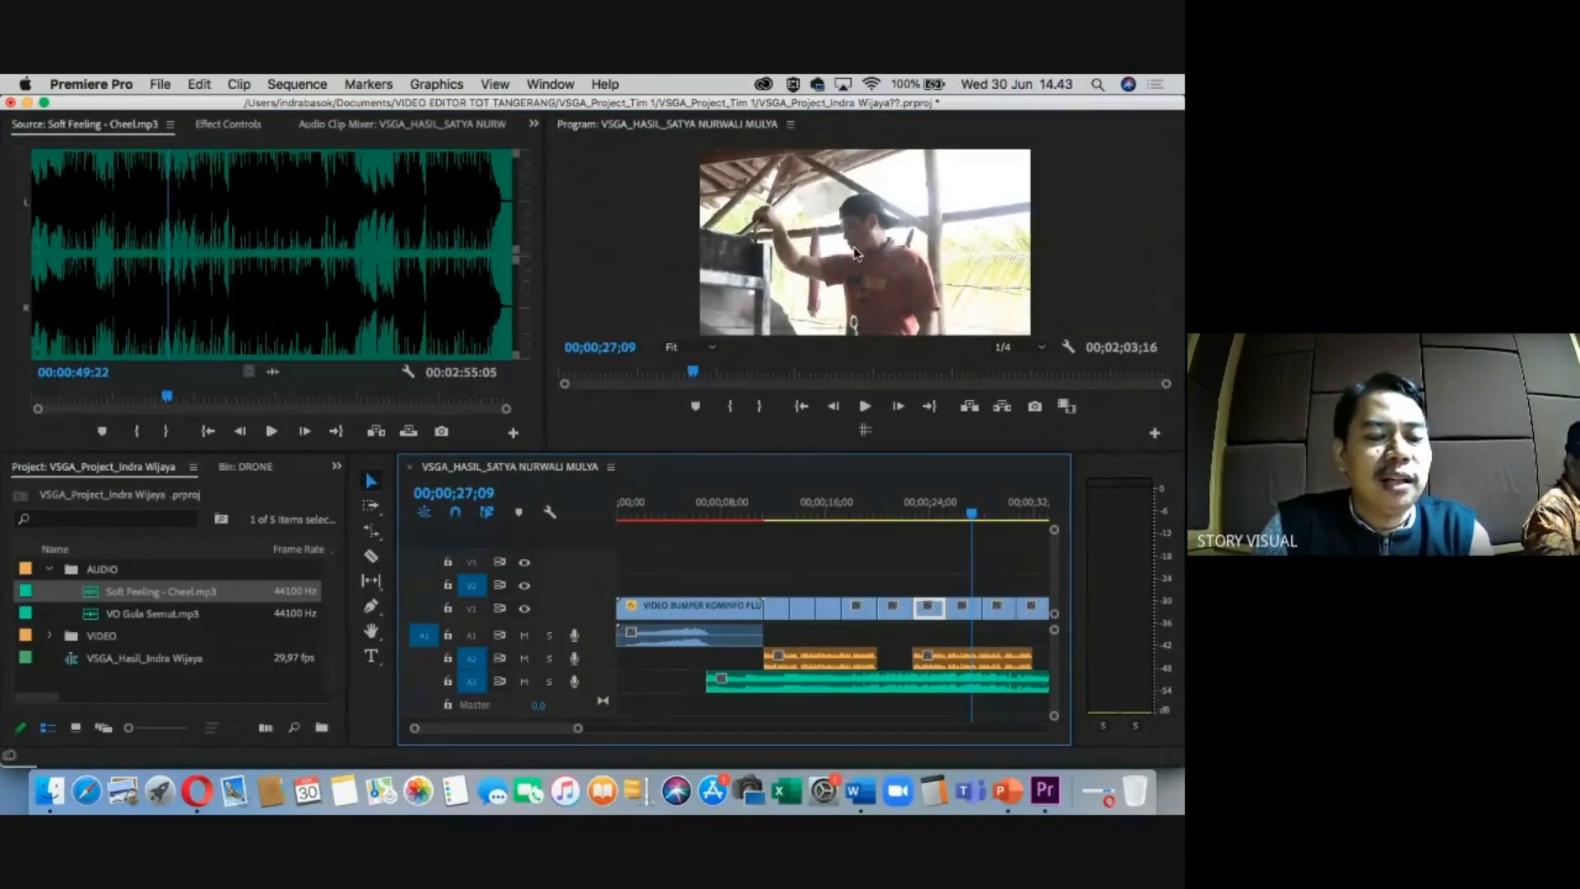
# Save the project and try maximizing the Program, Project, Source and Timeline panels, then restore the layout.
pyautogui.press('super+s')
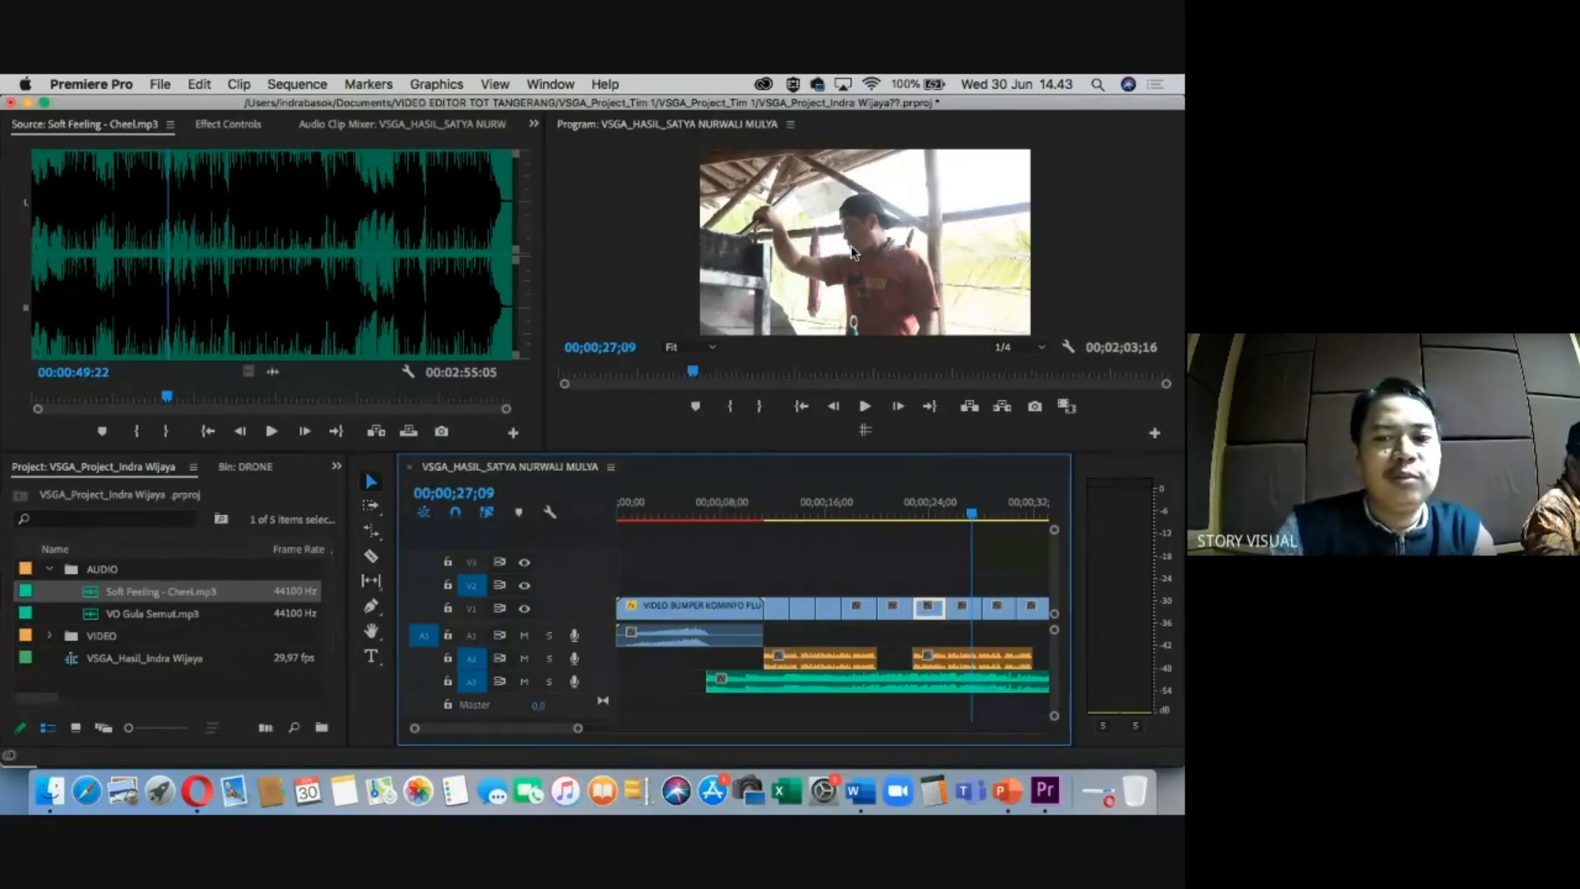
pyautogui.press('`')
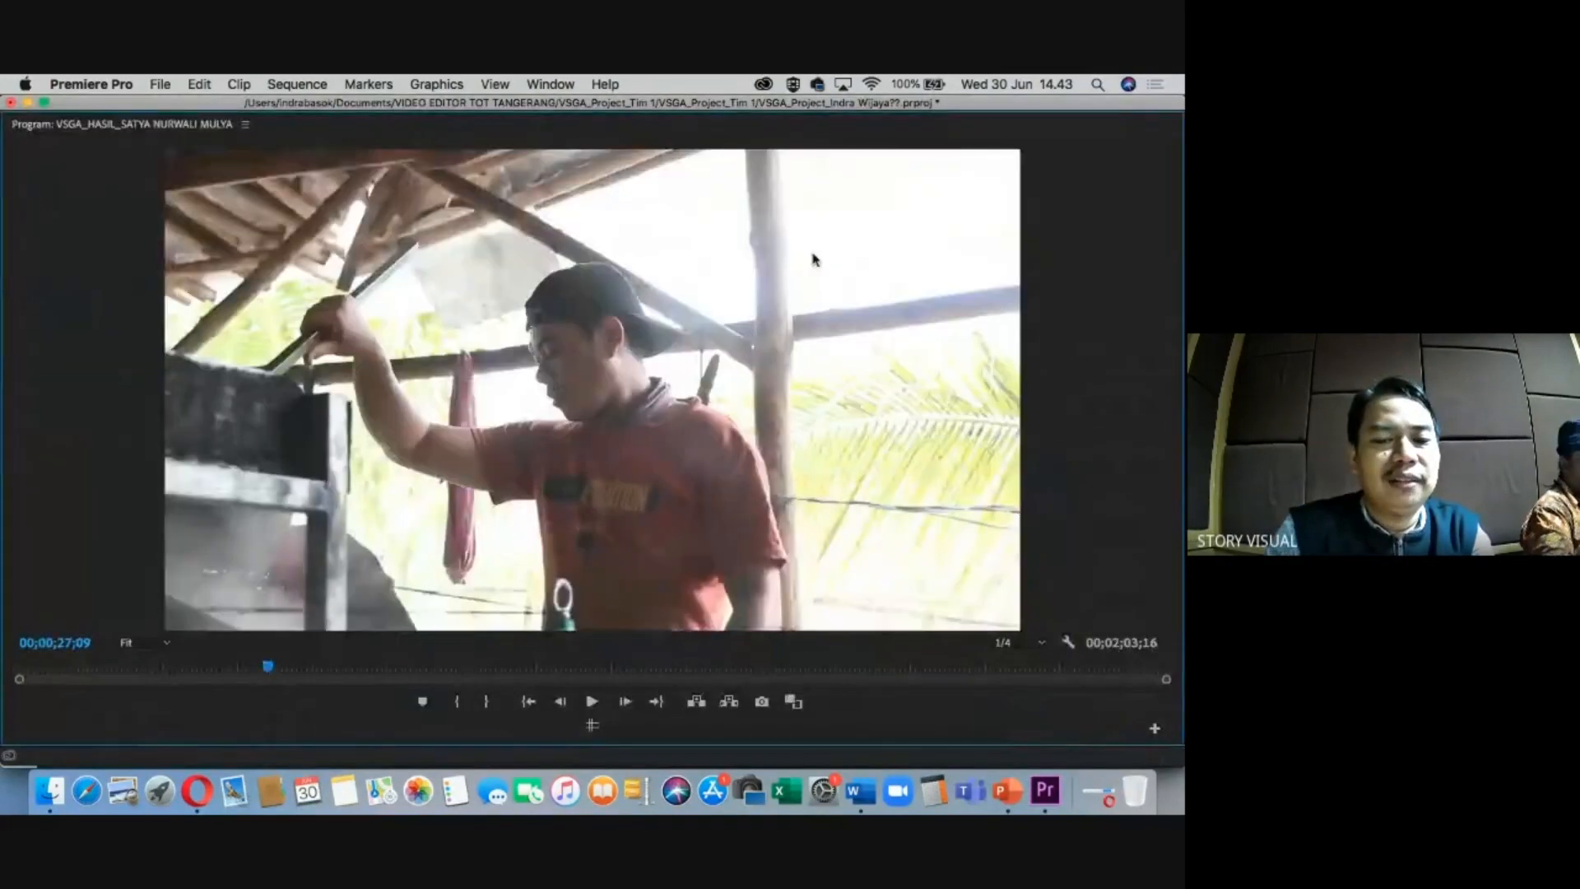
pyautogui.press('`')
pyautogui.press('`')
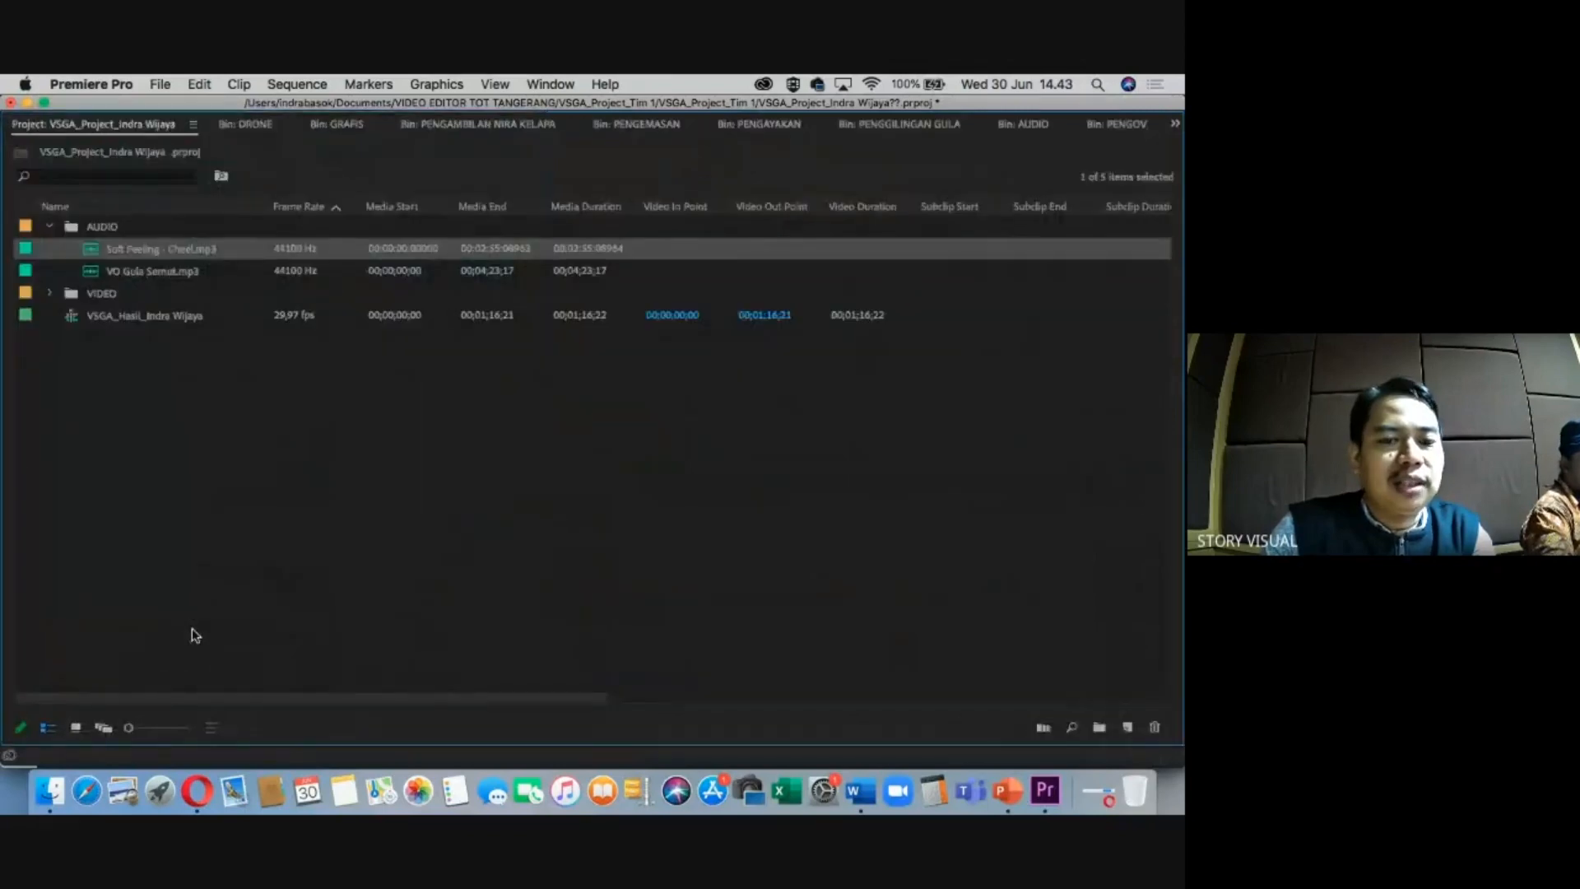
pyautogui.press('`')
pyautogui.press('`')
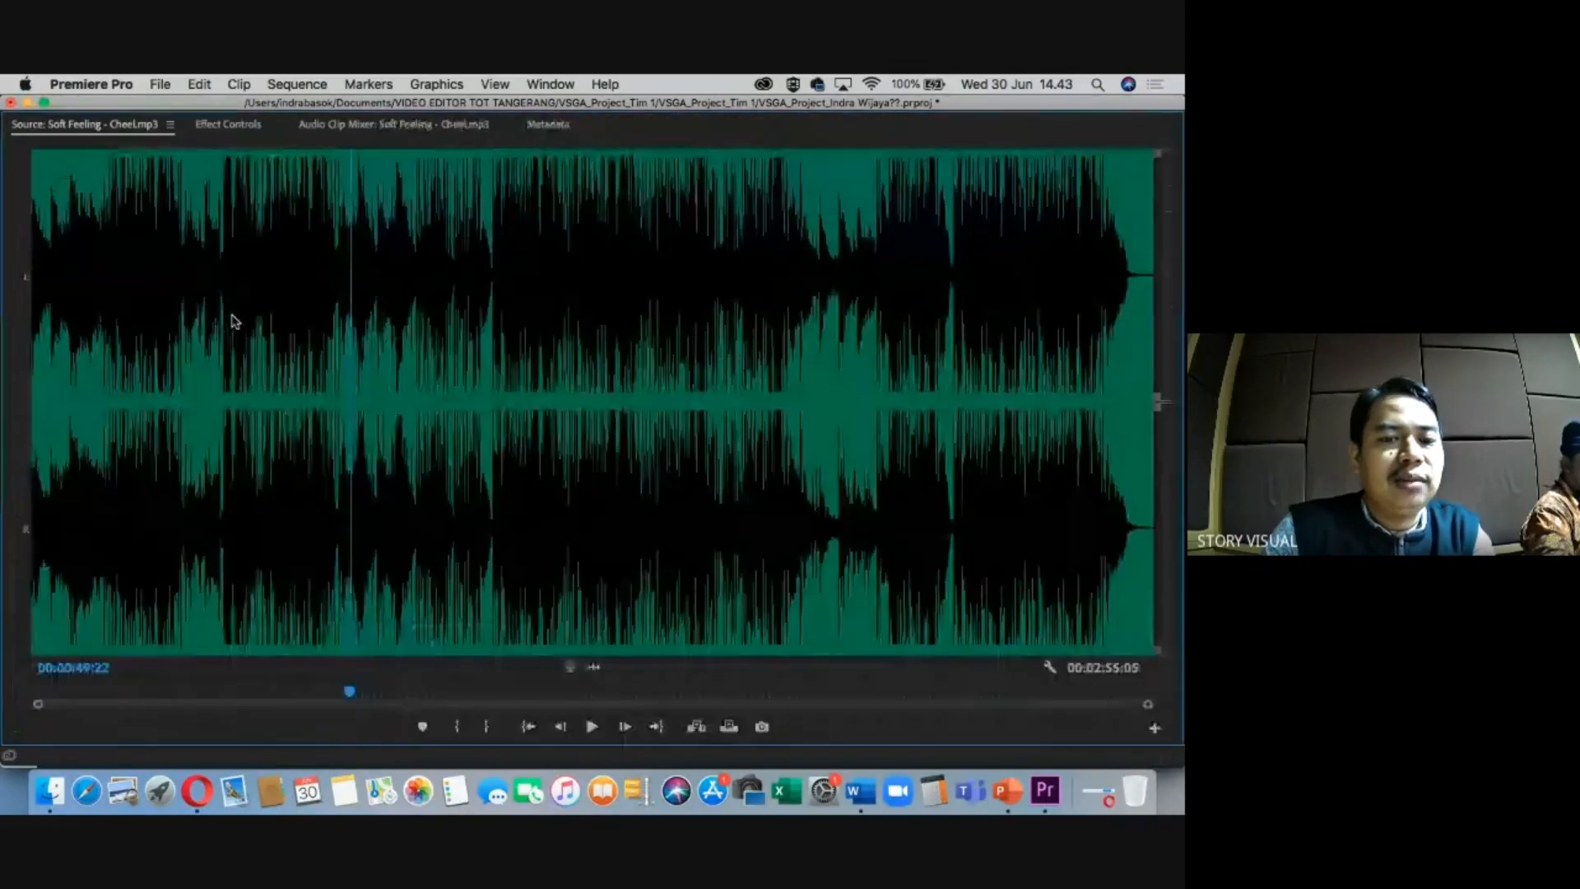
pyautogui.press('`')
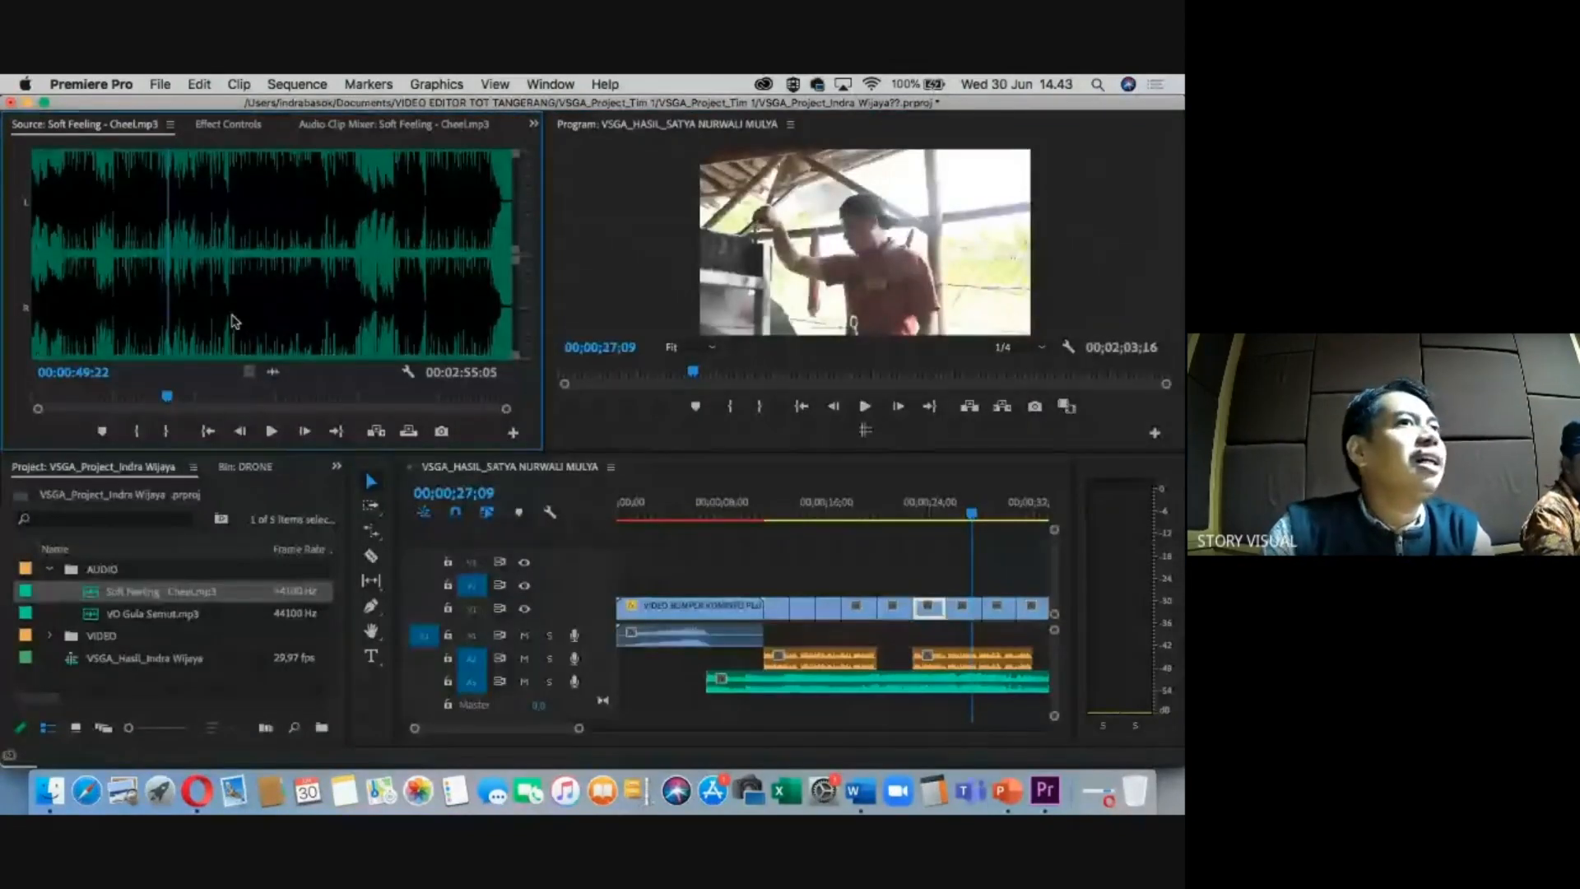
pyautogui.press('`')
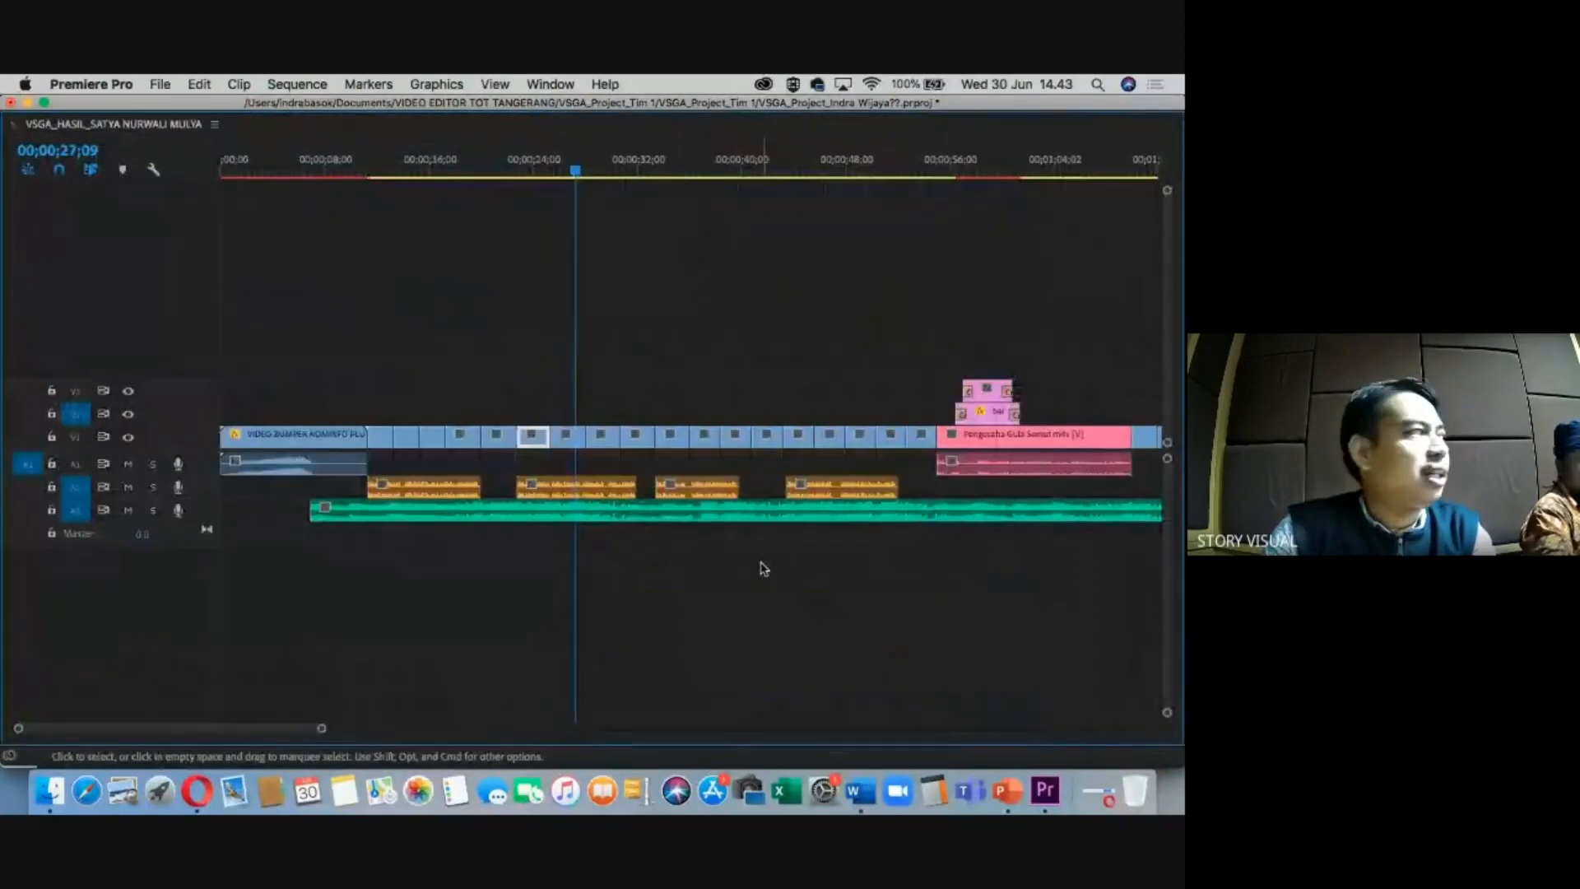
pyautogui.press('`')
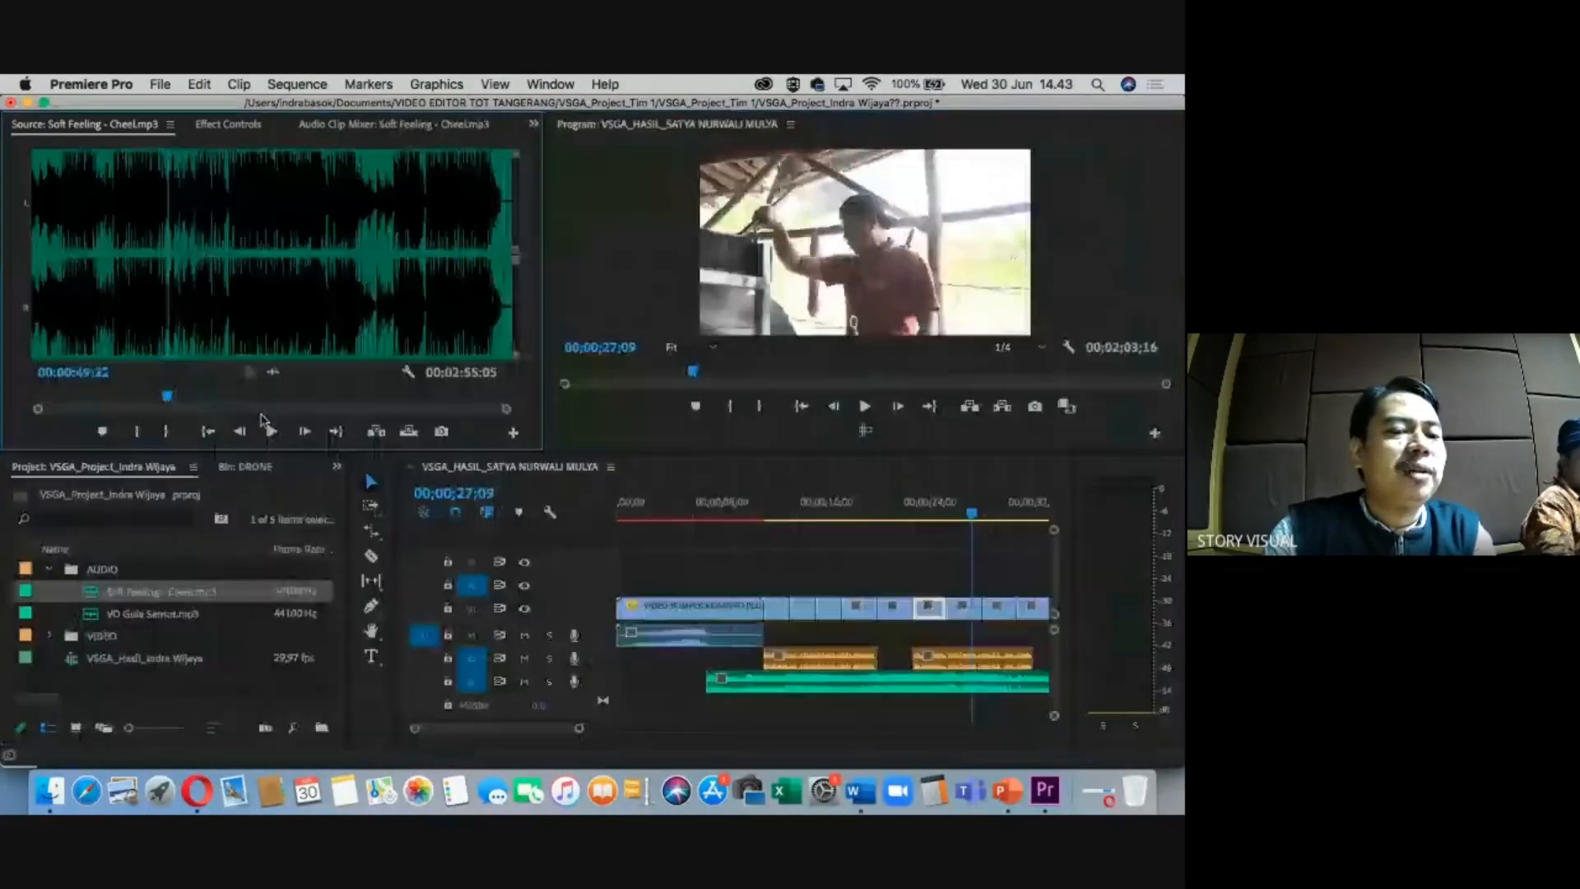
pyautogui.press('`')
pyautogui.press('`')
pyautogui.press('`')
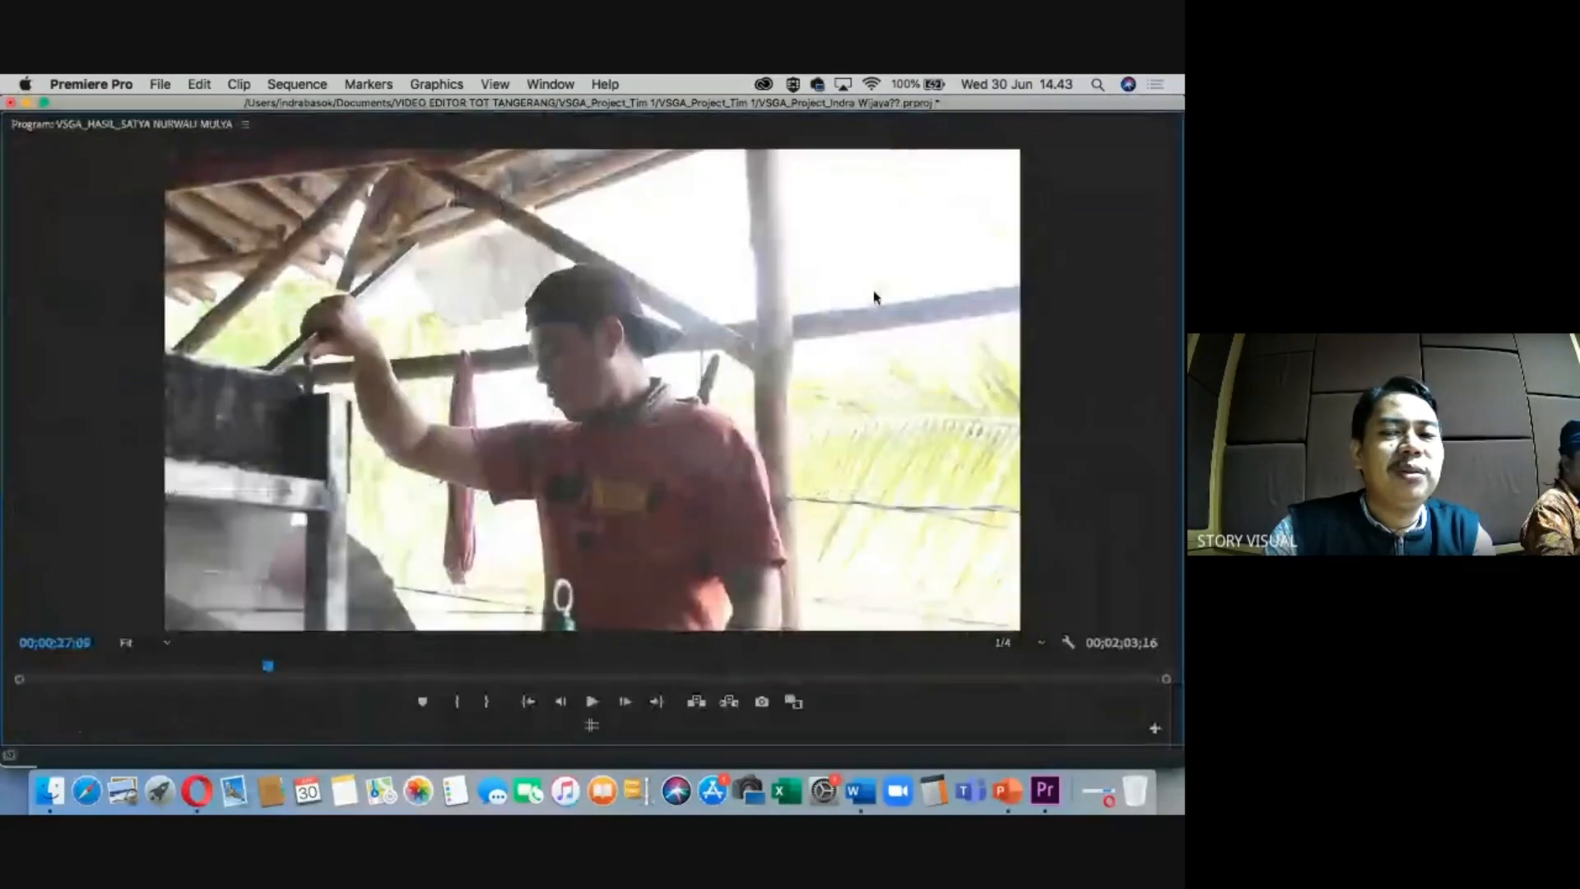
pyautogui.press('`')
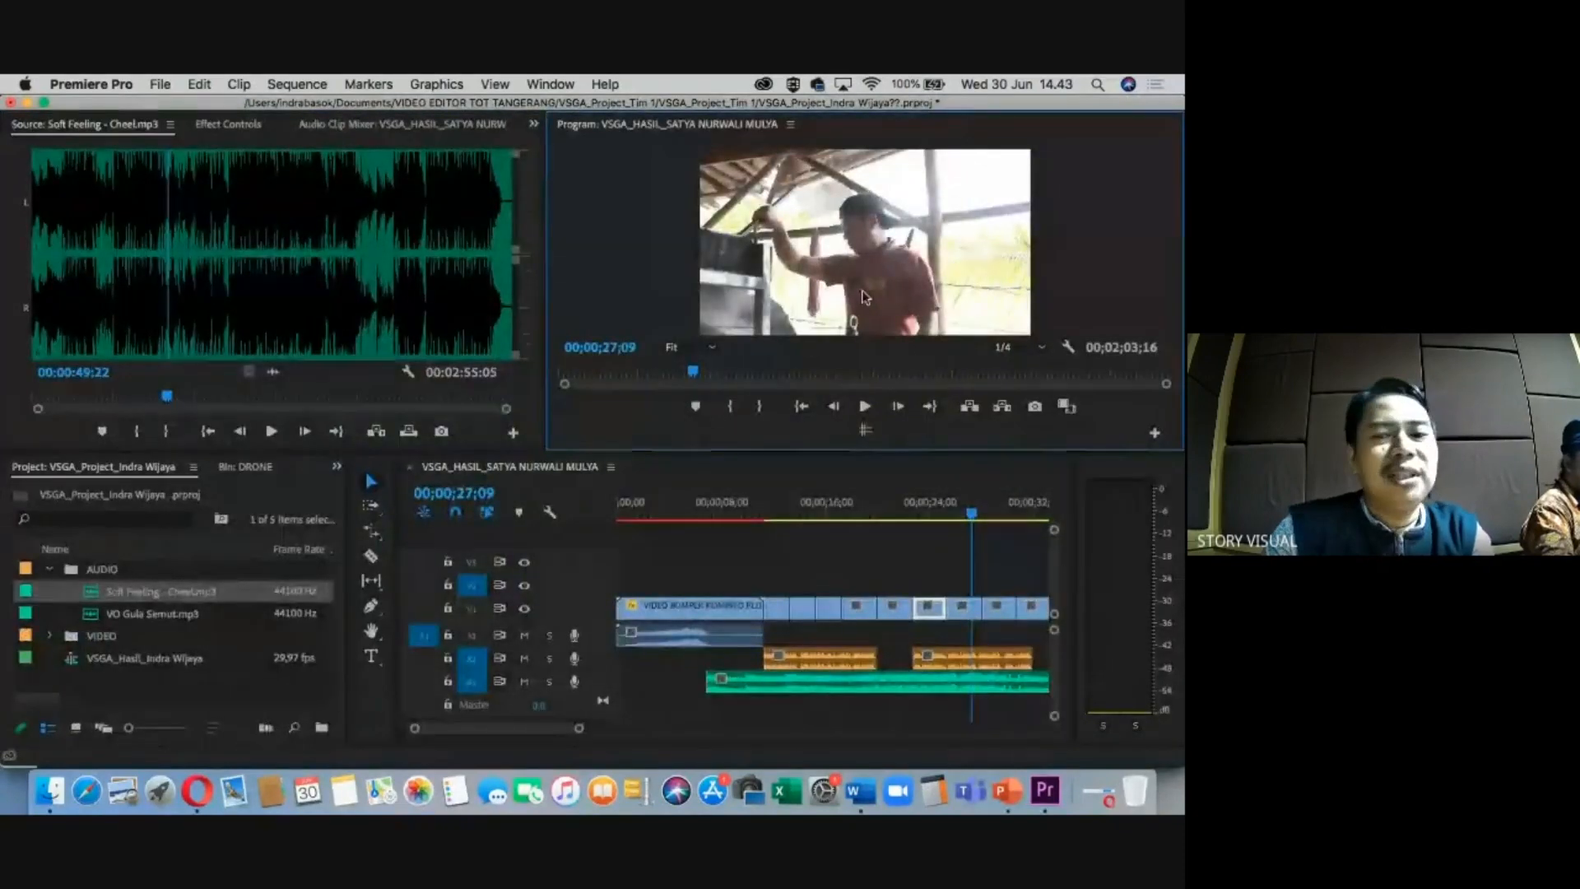
# Play the sequence full screen, then return with the playhead at 00;00;16;21 and the timeline zoomed to fit.
pyautogui.press('`')
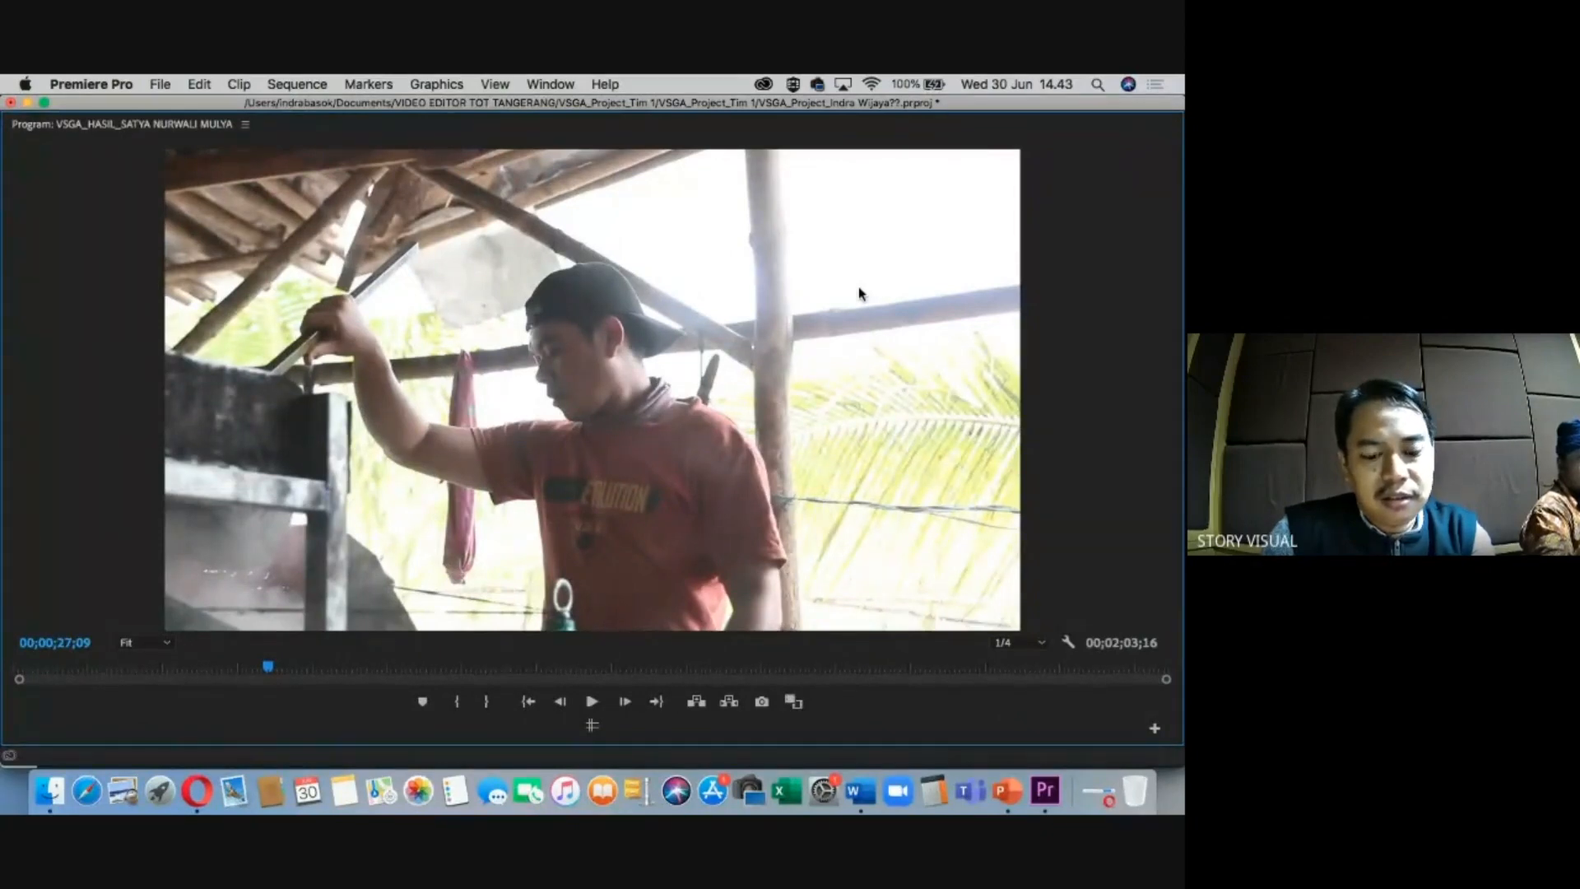
pyautogui.hotkey('ctrl', '`')
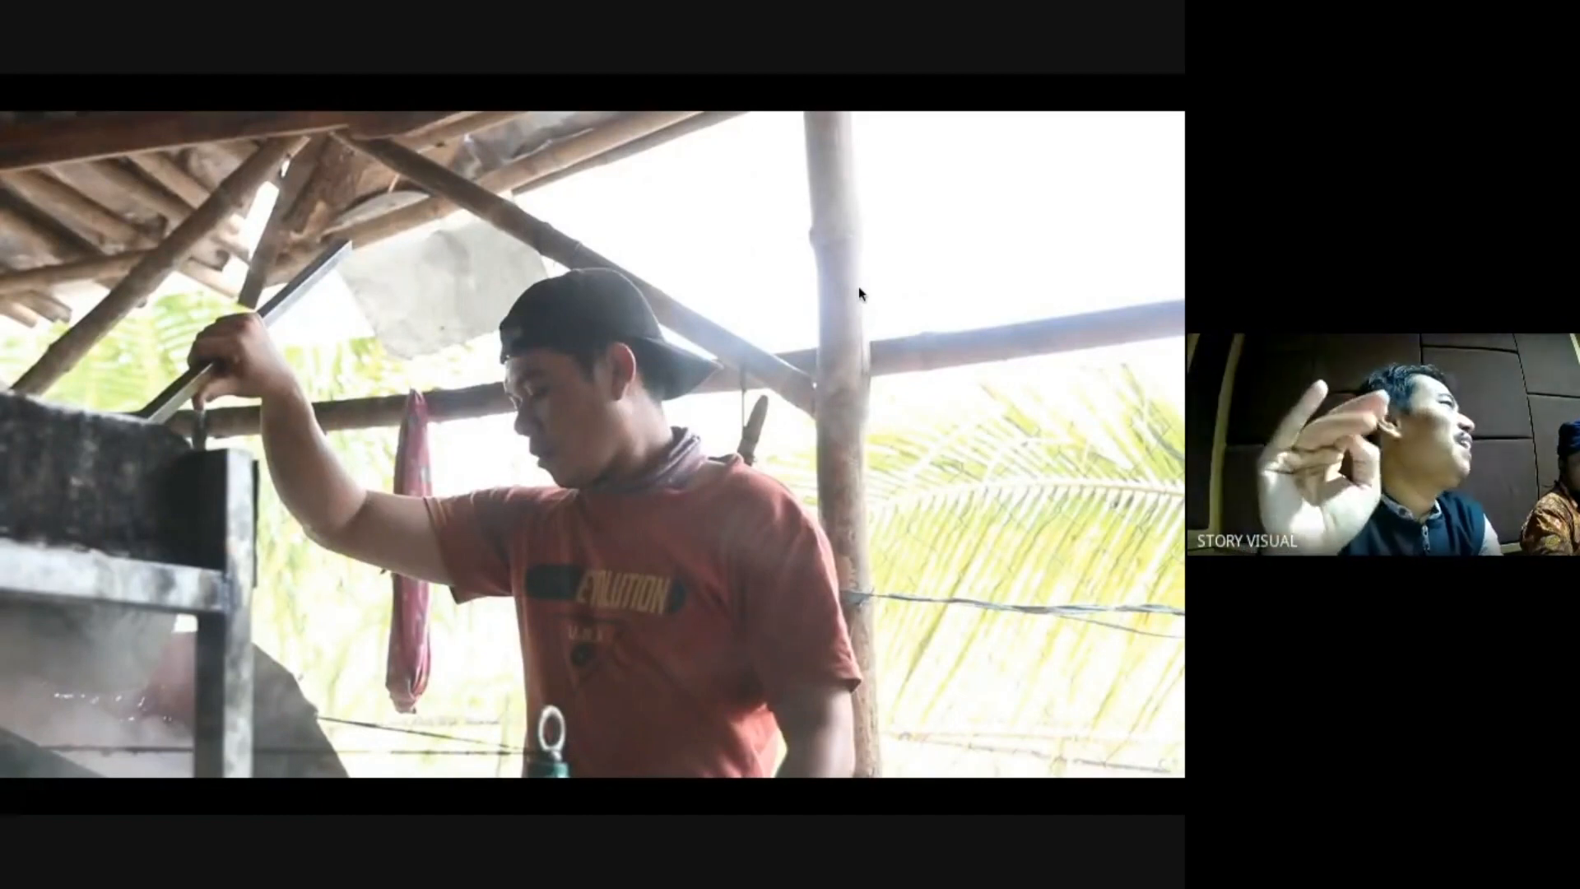
pyautogui.press('Escape')
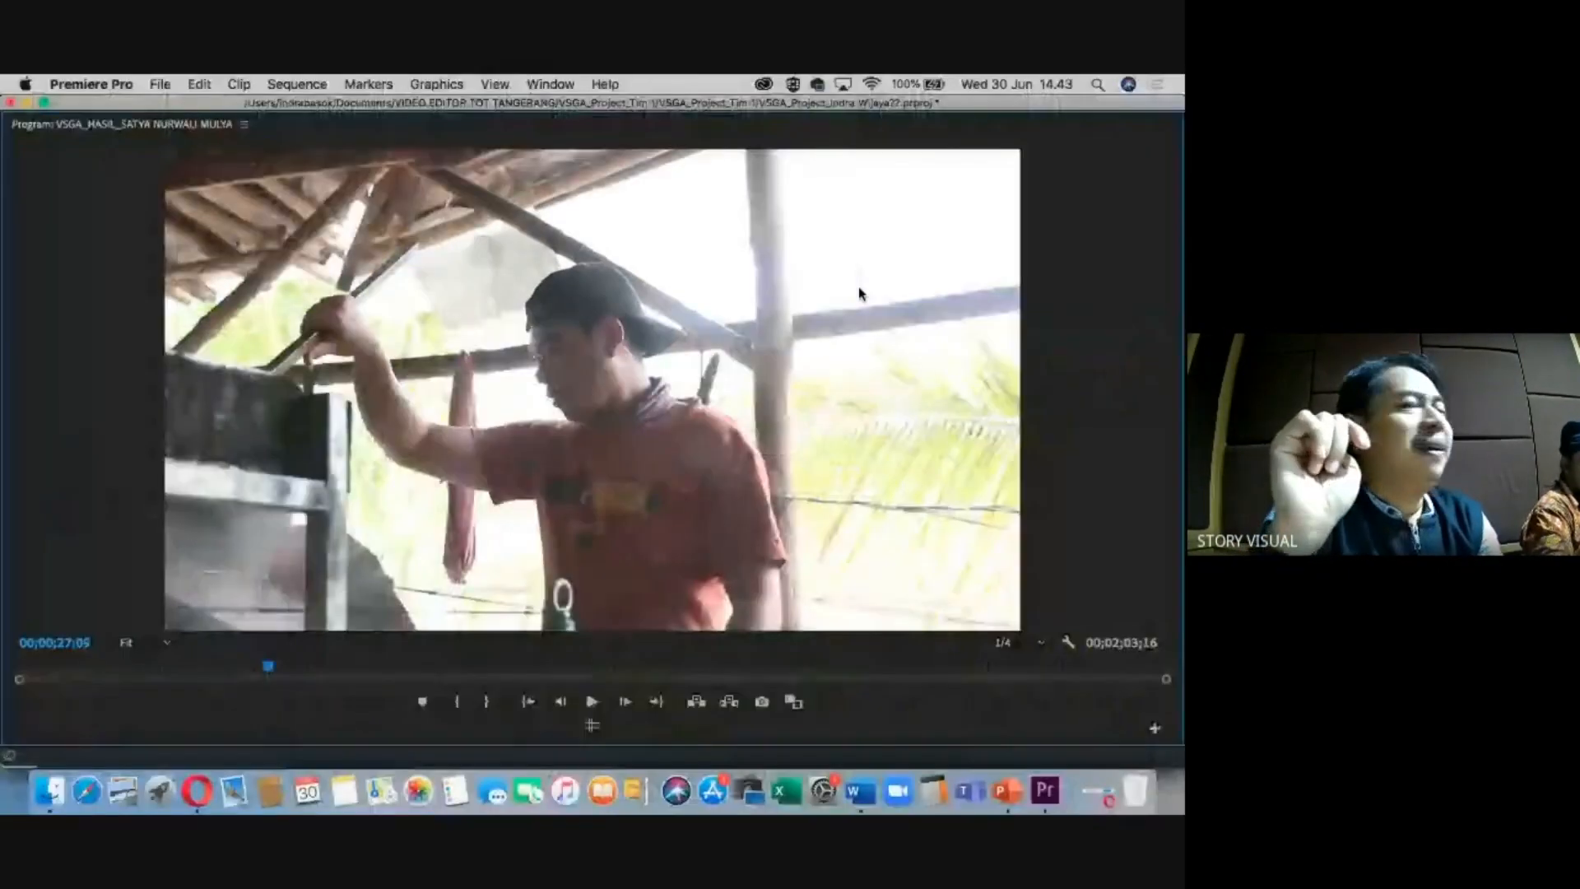
pyautogui.press('`')
pyautogui.click(835, 500)
pyautogui.press('-')
pyautogui.press('-')
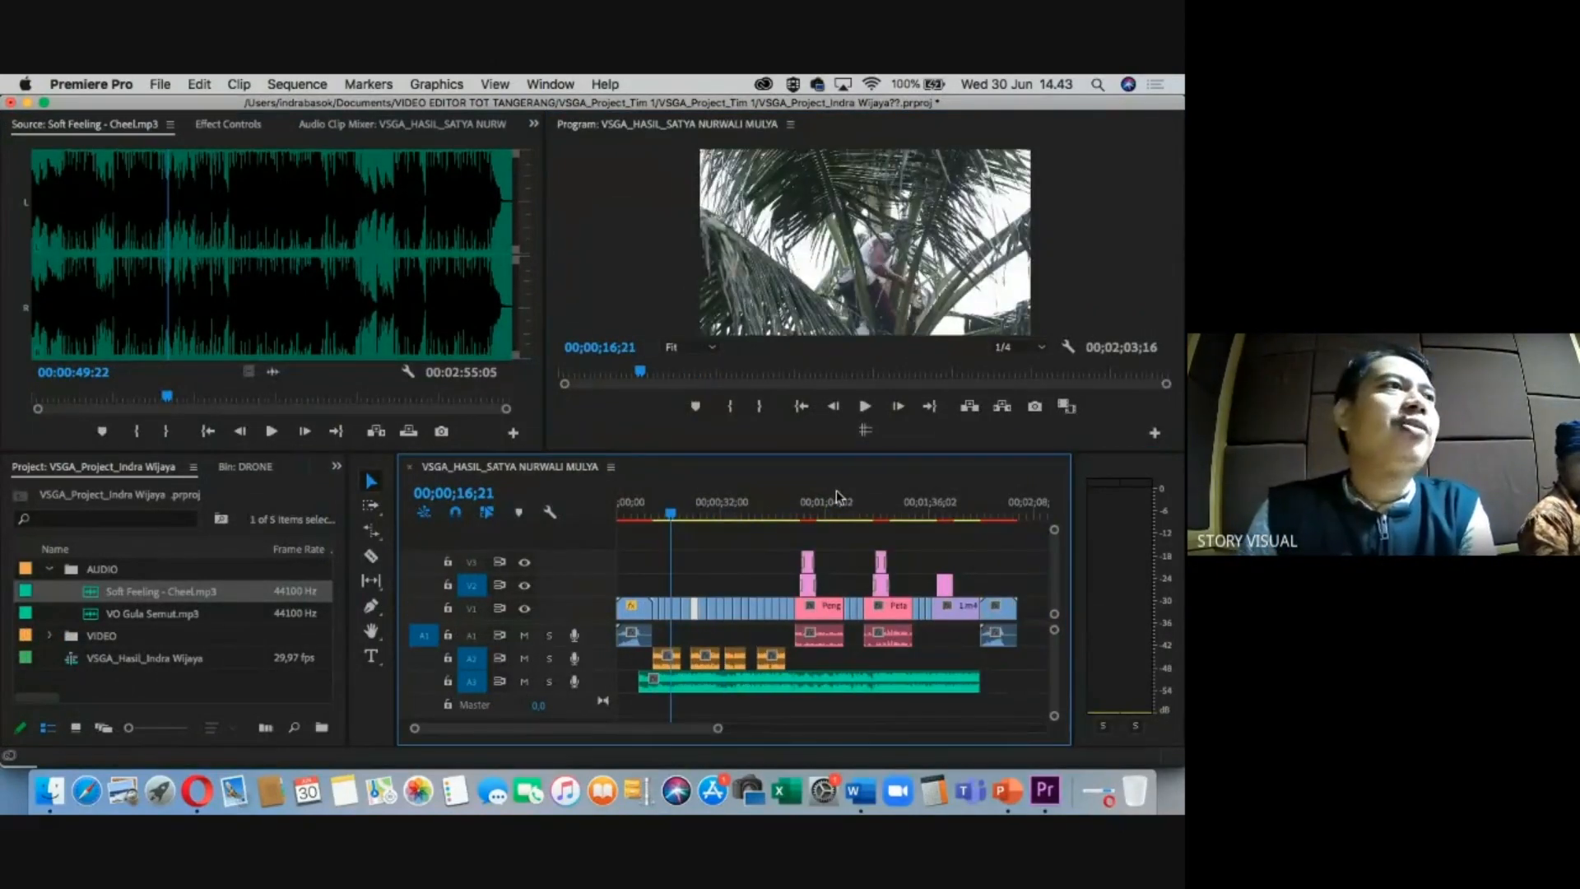
# In the Effects panel, set Audio Transitions > Crossfade > Constant Gain as the default transition.
pyautogui.click(337, 466)
pyautogui.click(377, 412)
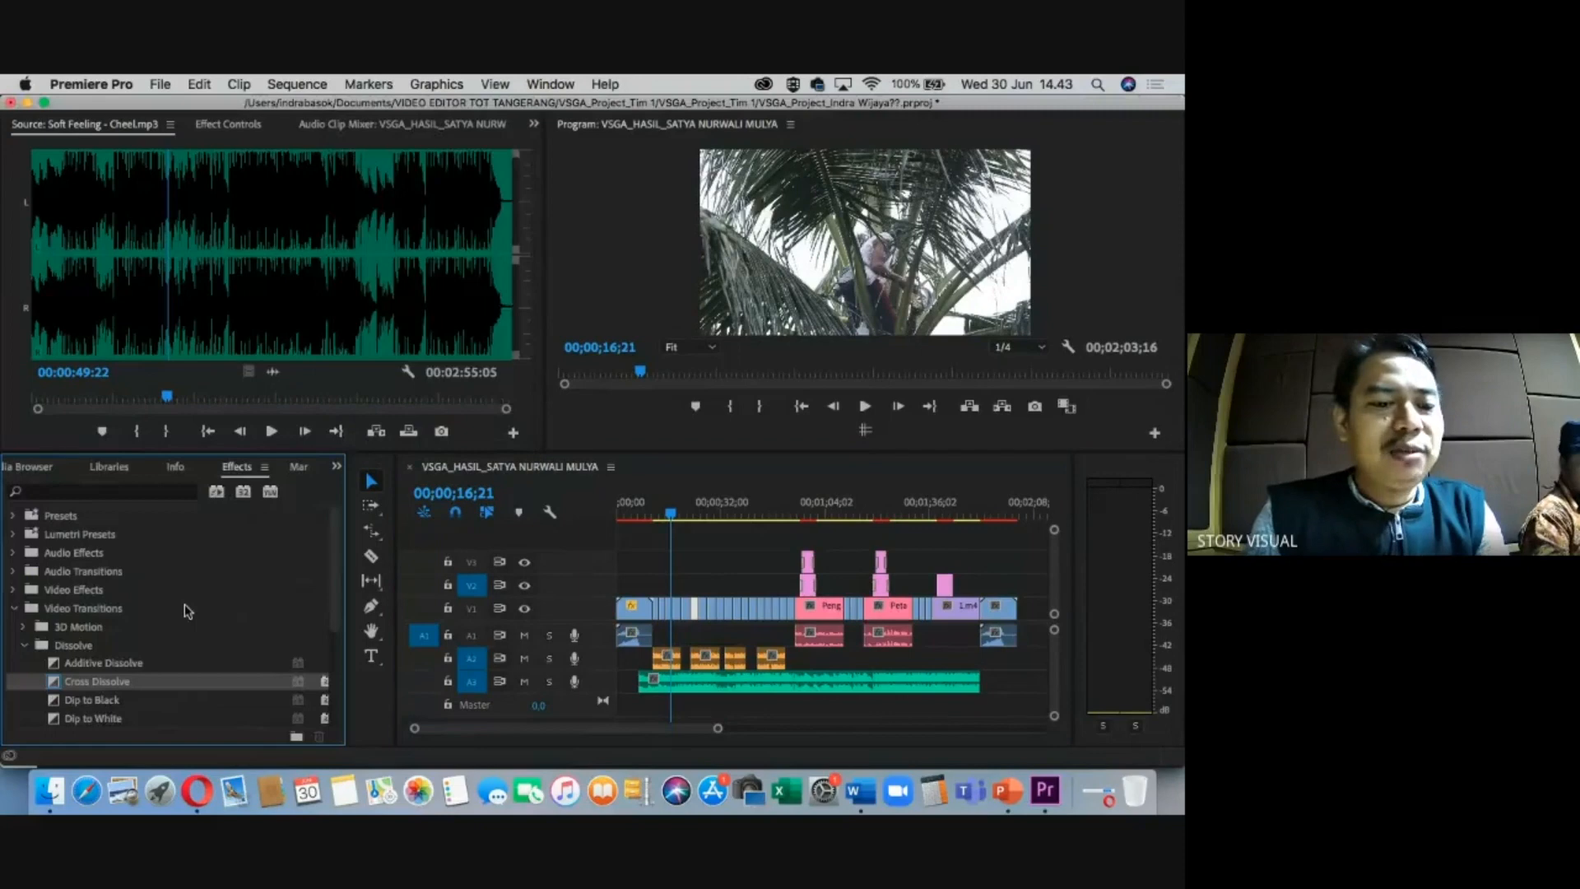
pyautogui.click(24, 647)
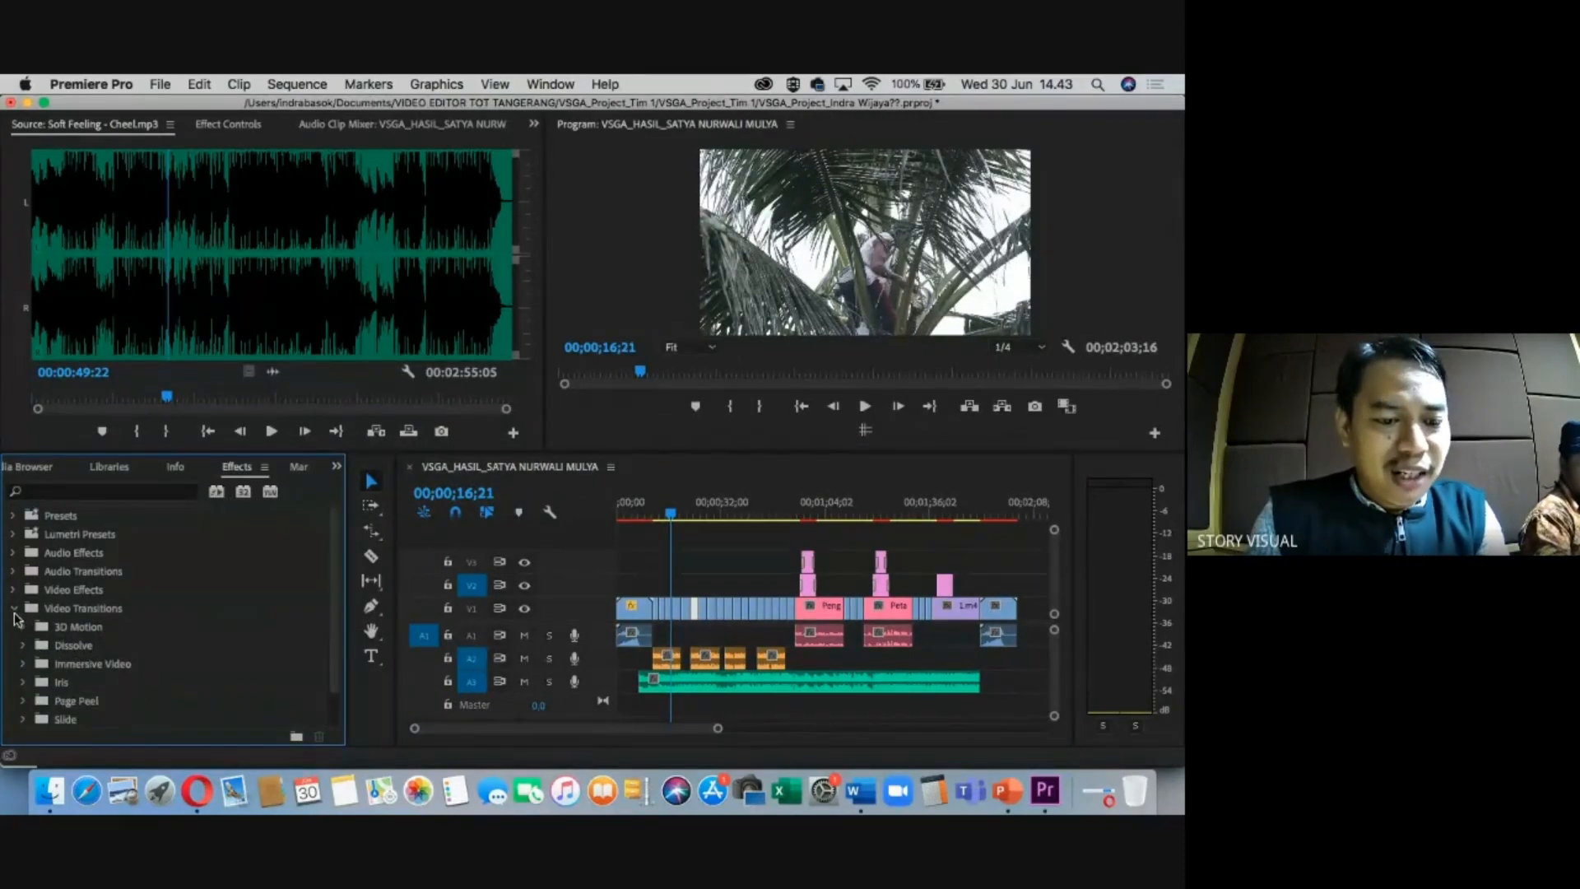
pyautogui.click(14, 611)
pyautogui.click(15, 574)
pyautogui.click(14, 573)
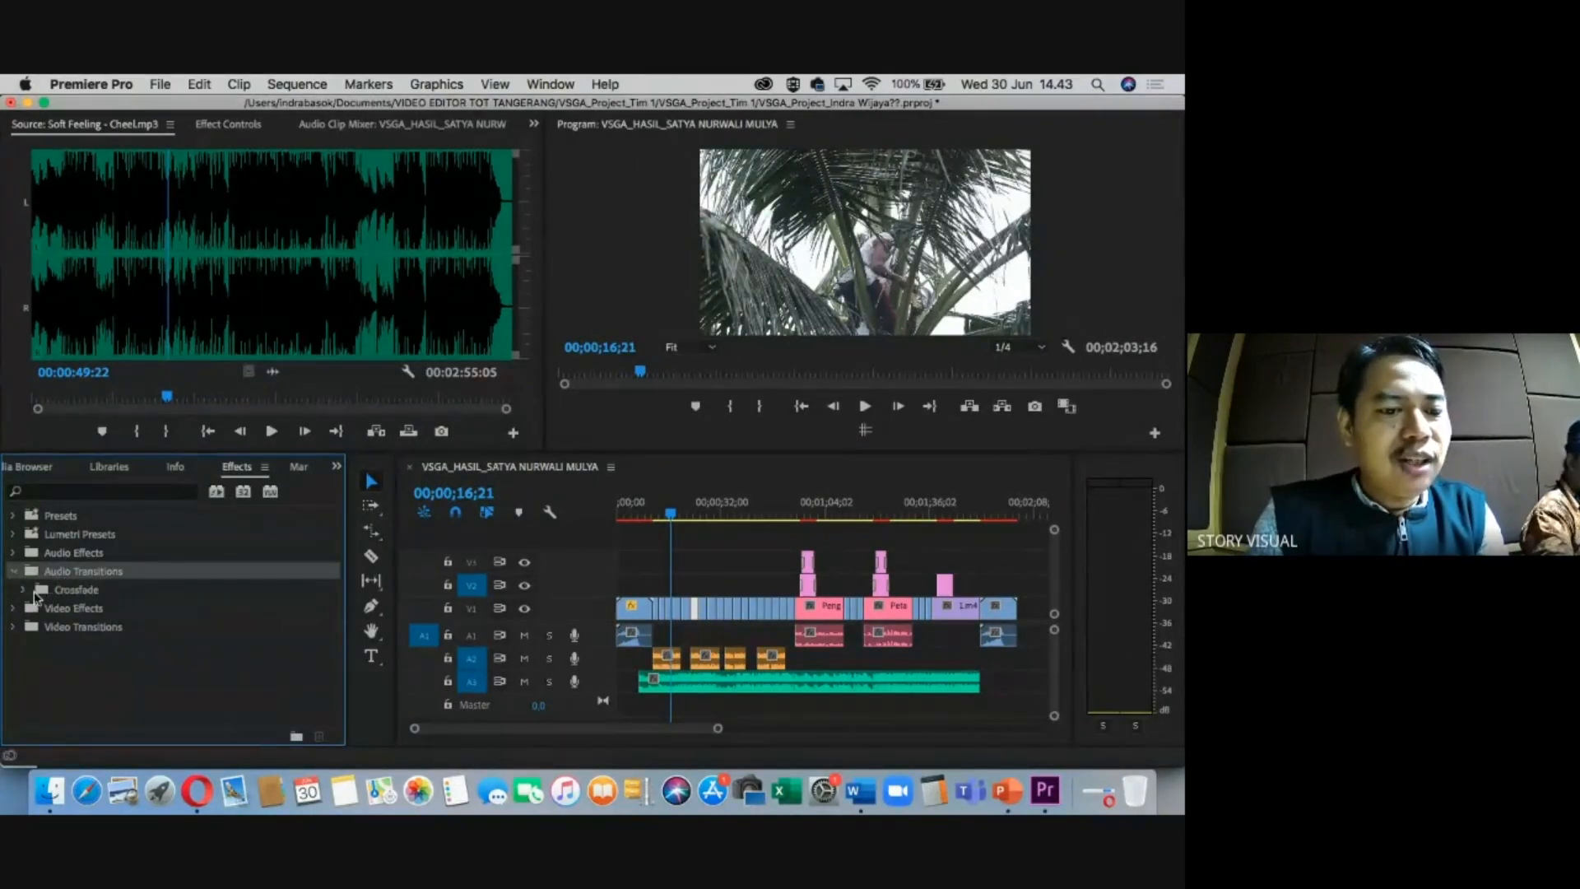
pyautogui.click(23, 590)
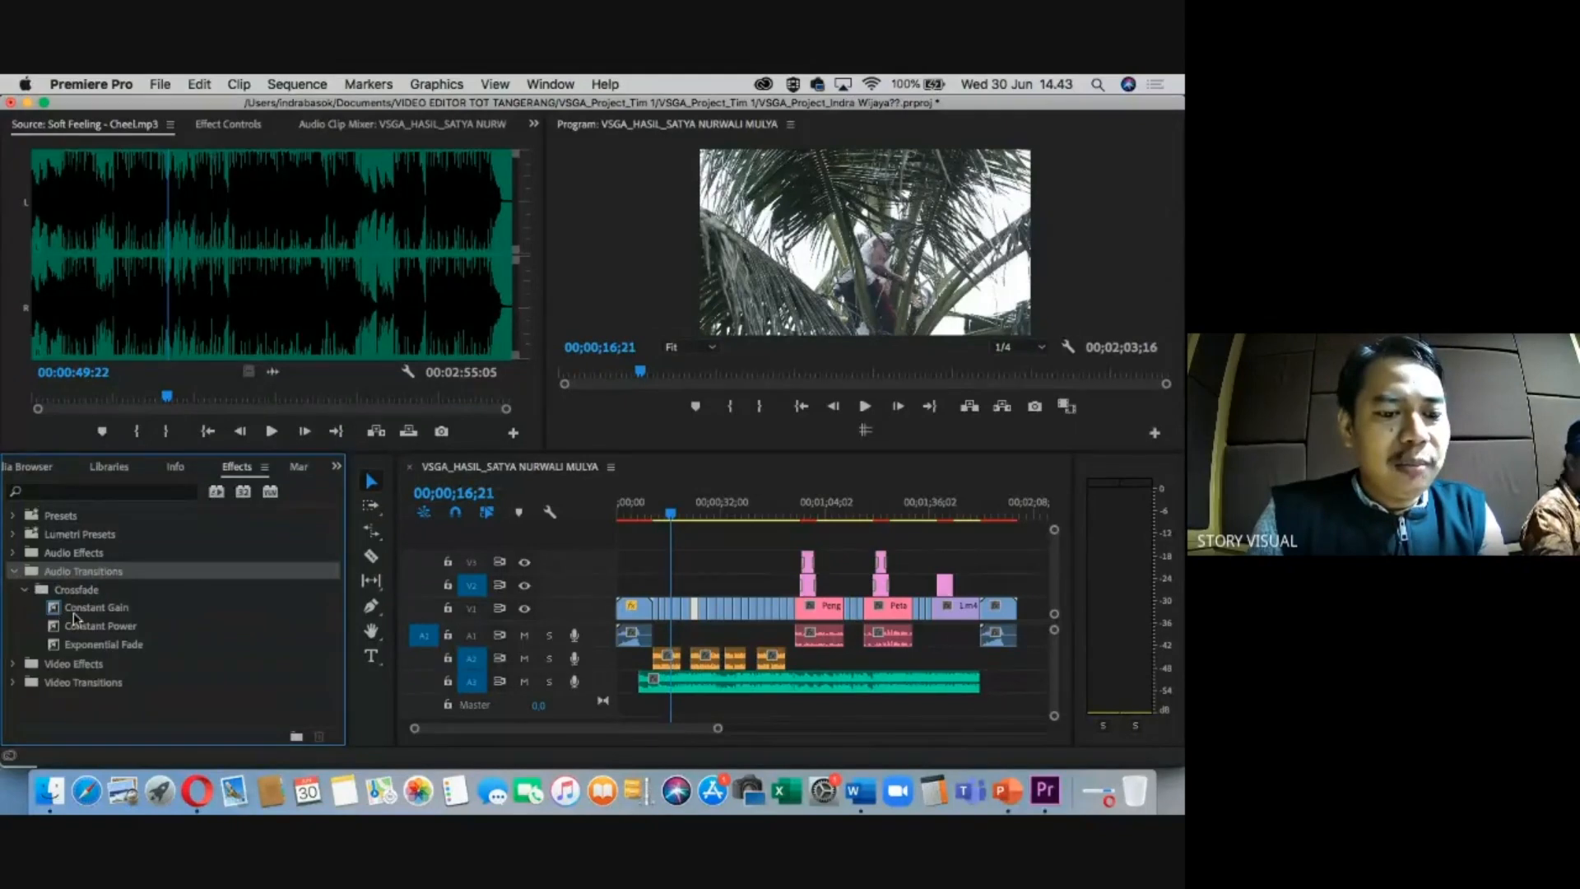
pyautogui.click(91, 606)
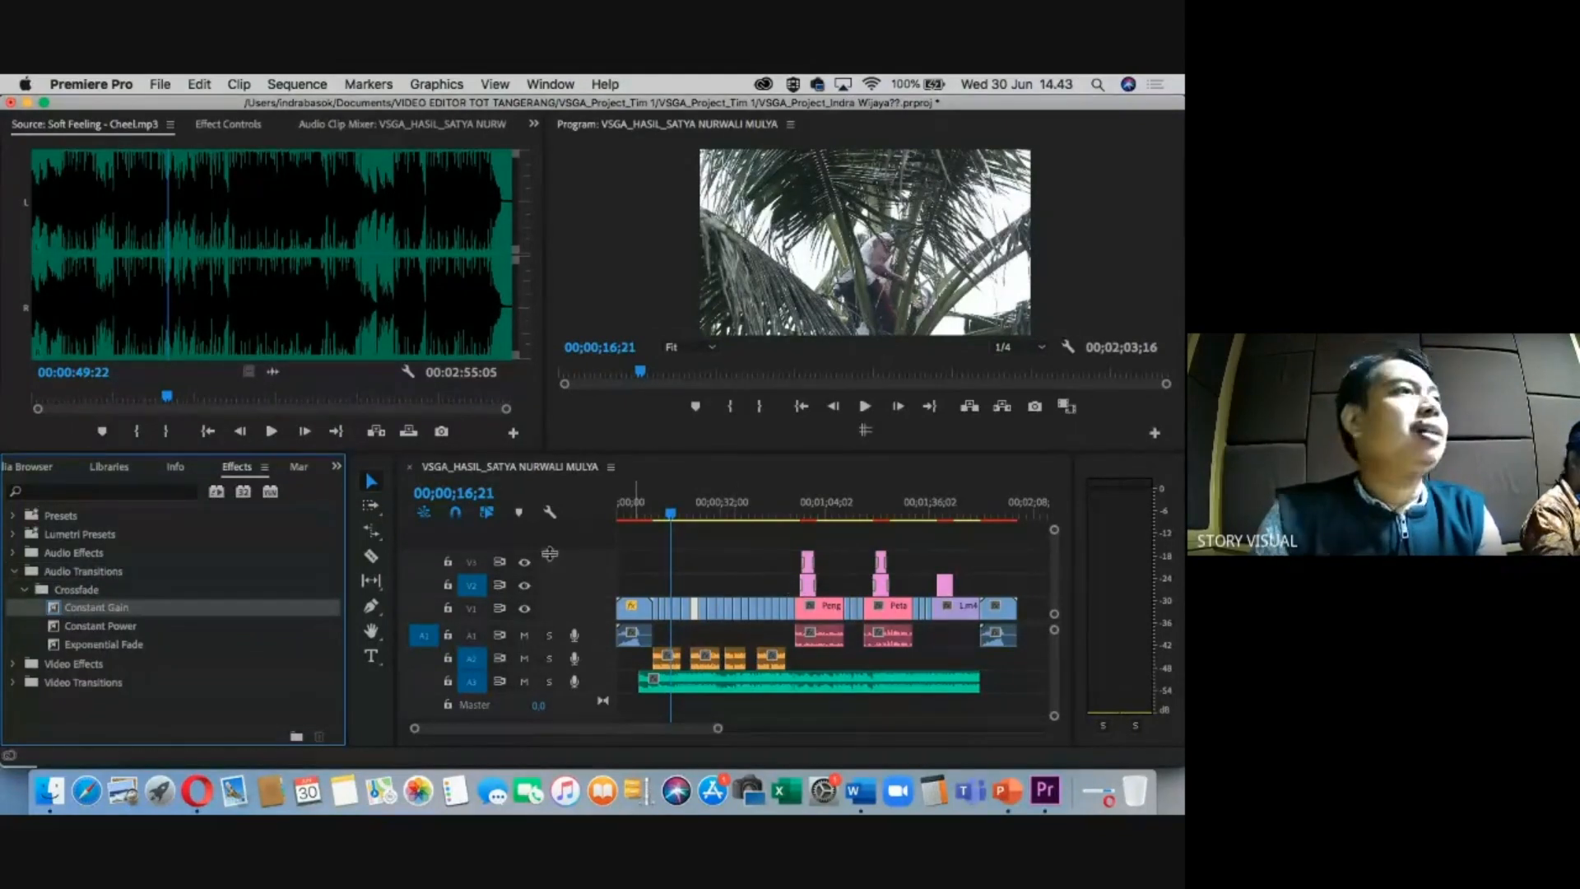
pyautogui.rightClick(122, 616)
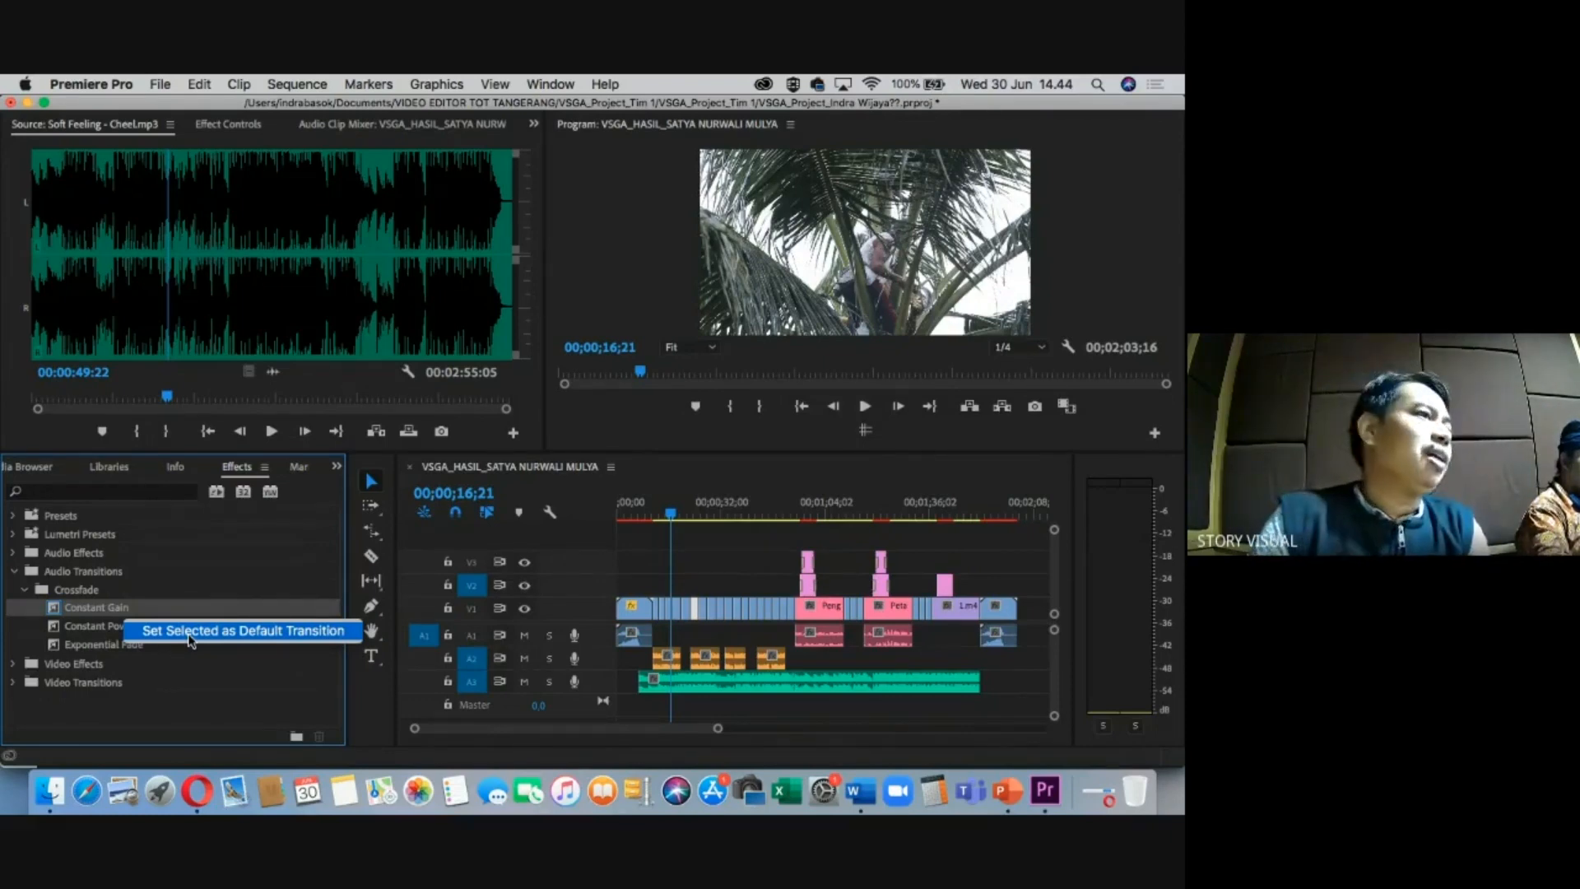
pyautogui.click(778, 718)
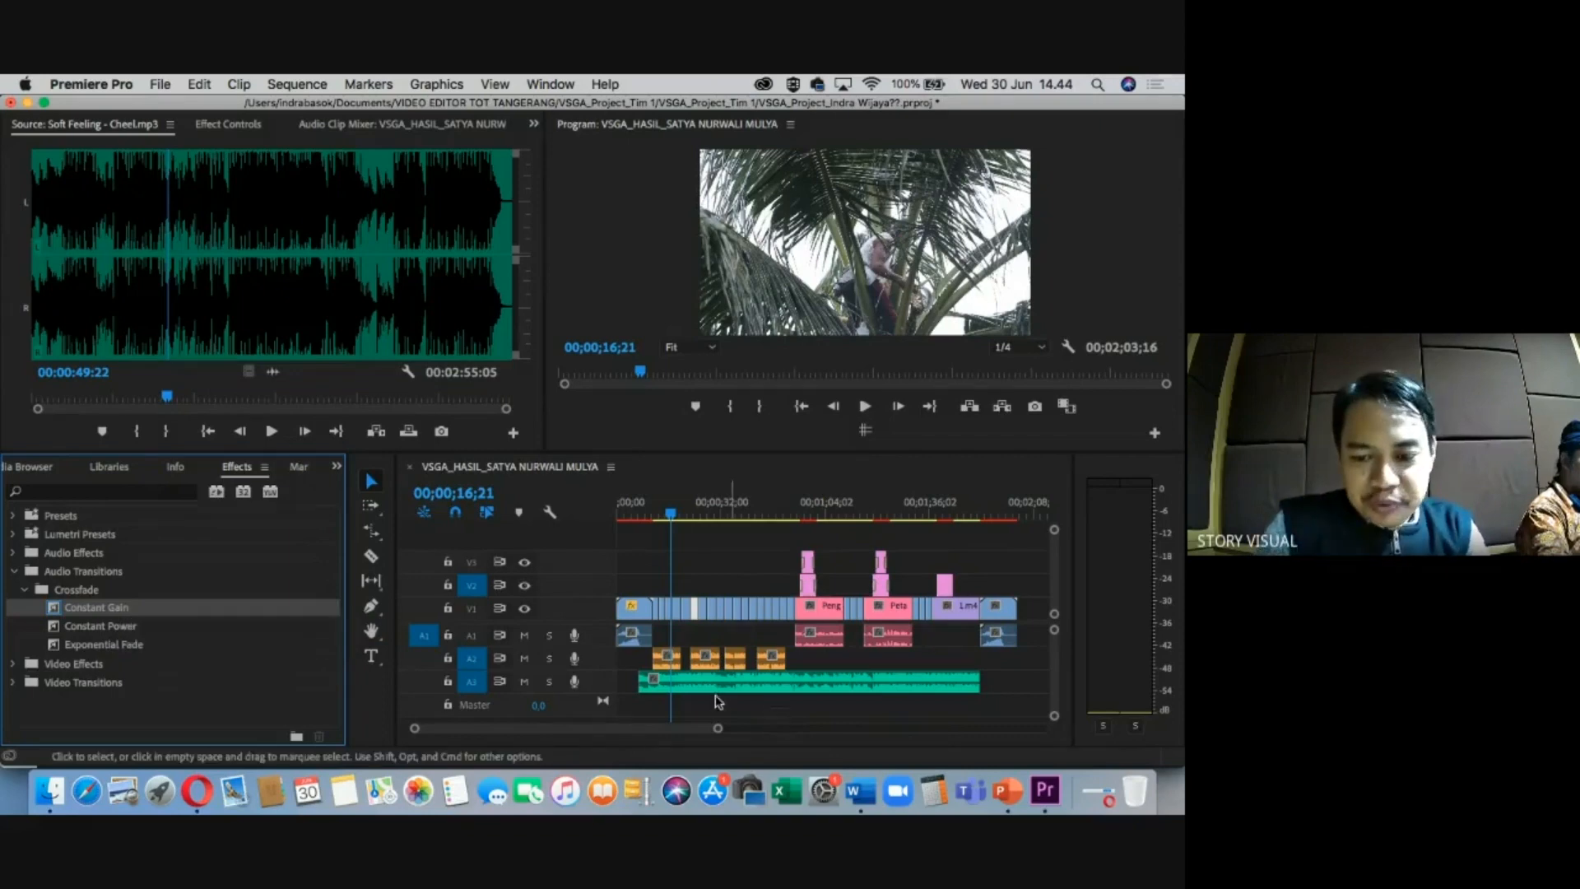
# Maximize and zoom the timeline, then razor-cut A3 at the edges of the first two voice-over clips.
pyautogui.press('`')
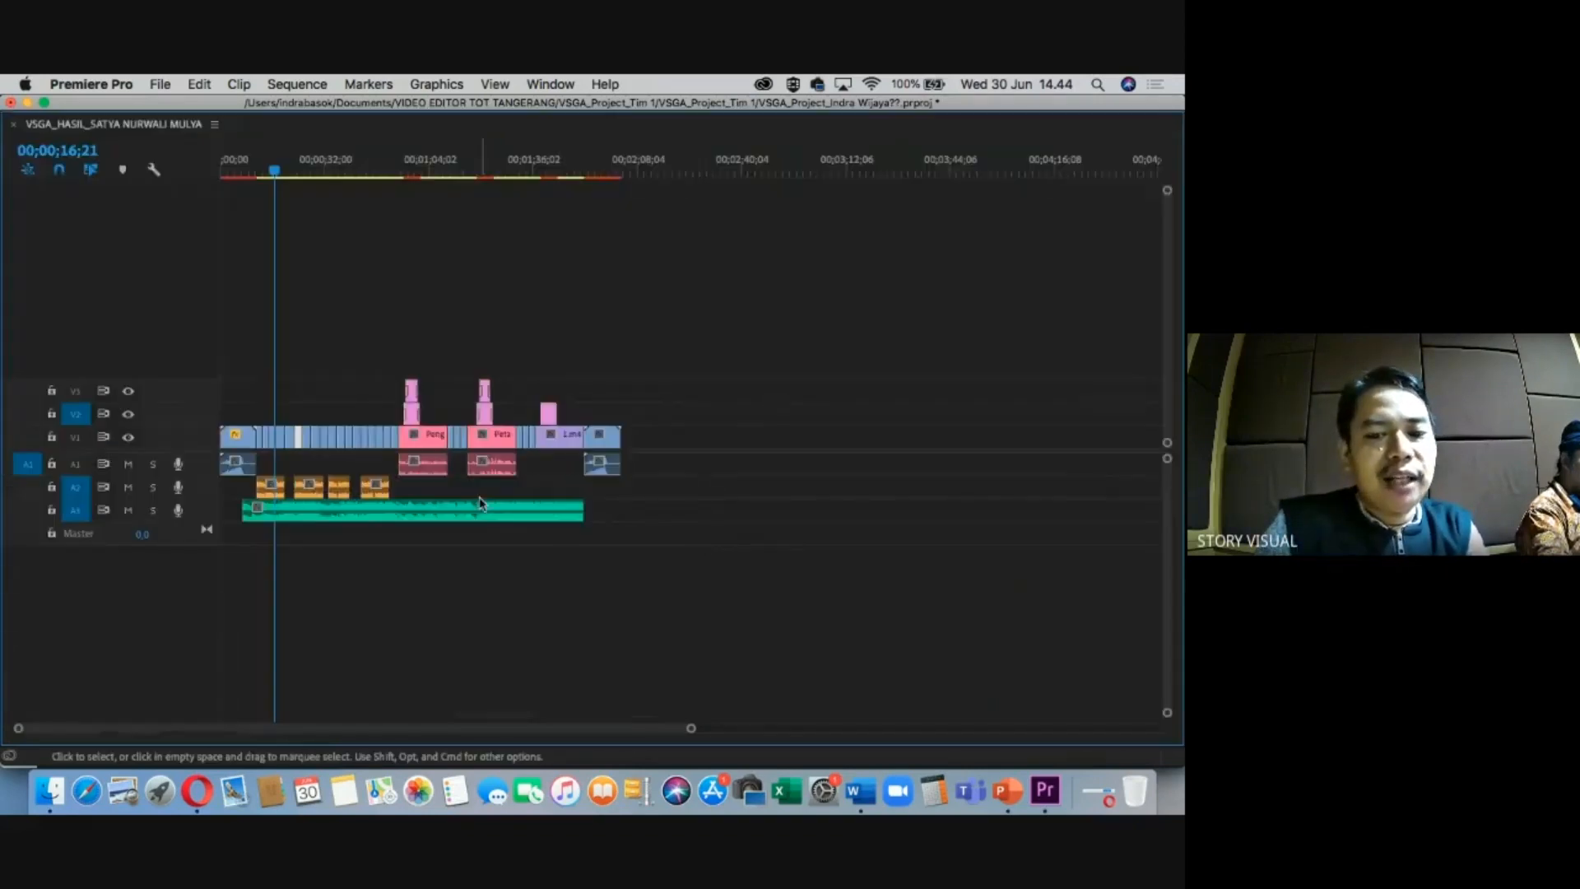
pyautogui.press('=')
pyautogui.press('=')
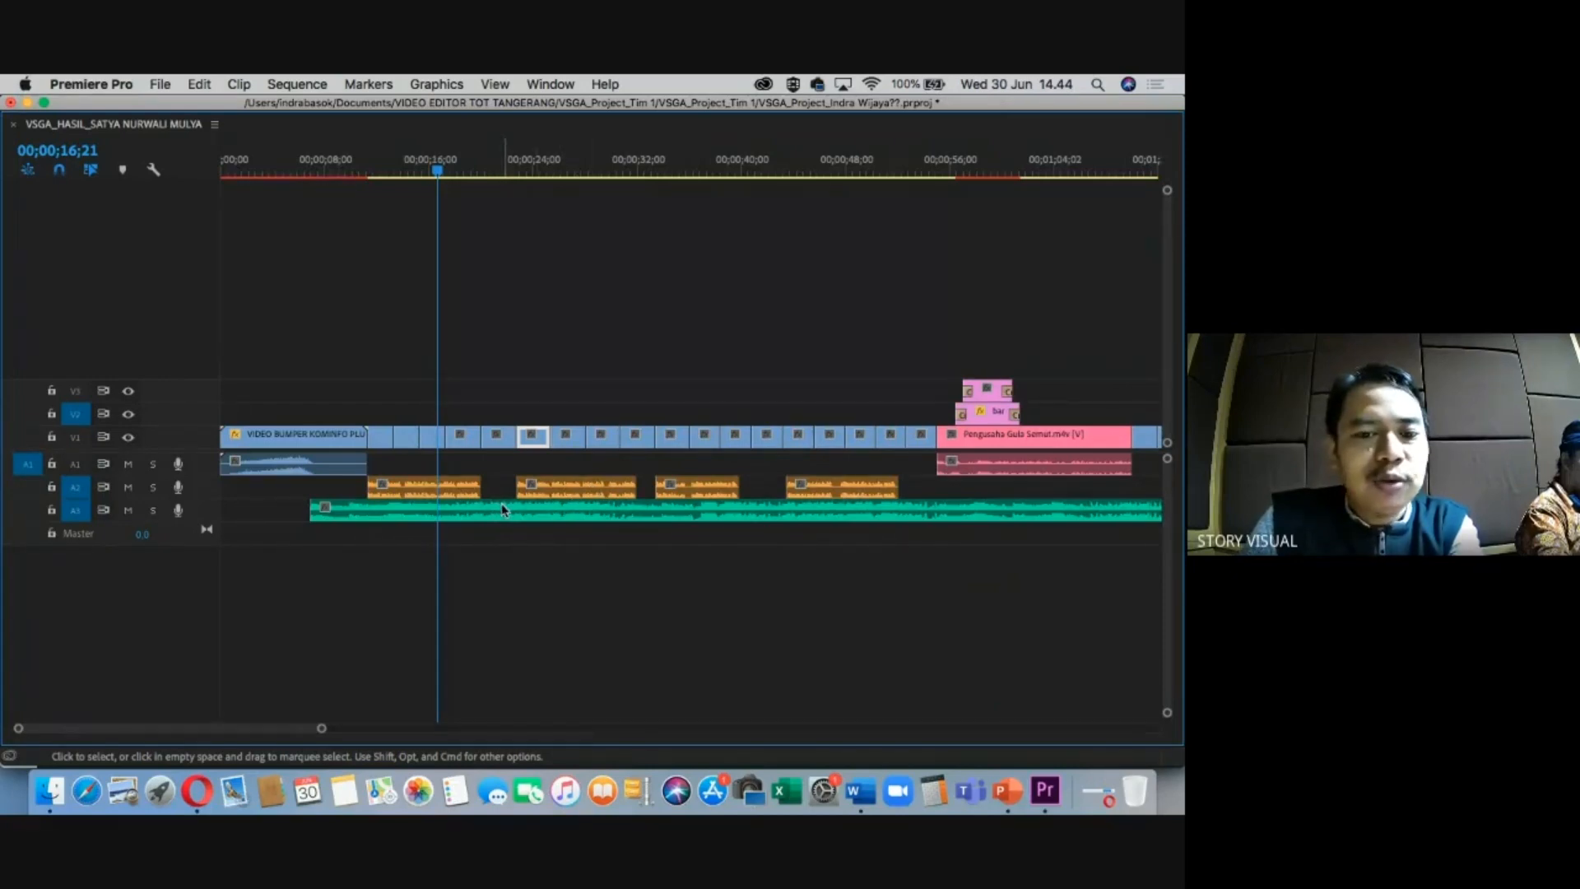
pyautogui.press('c')
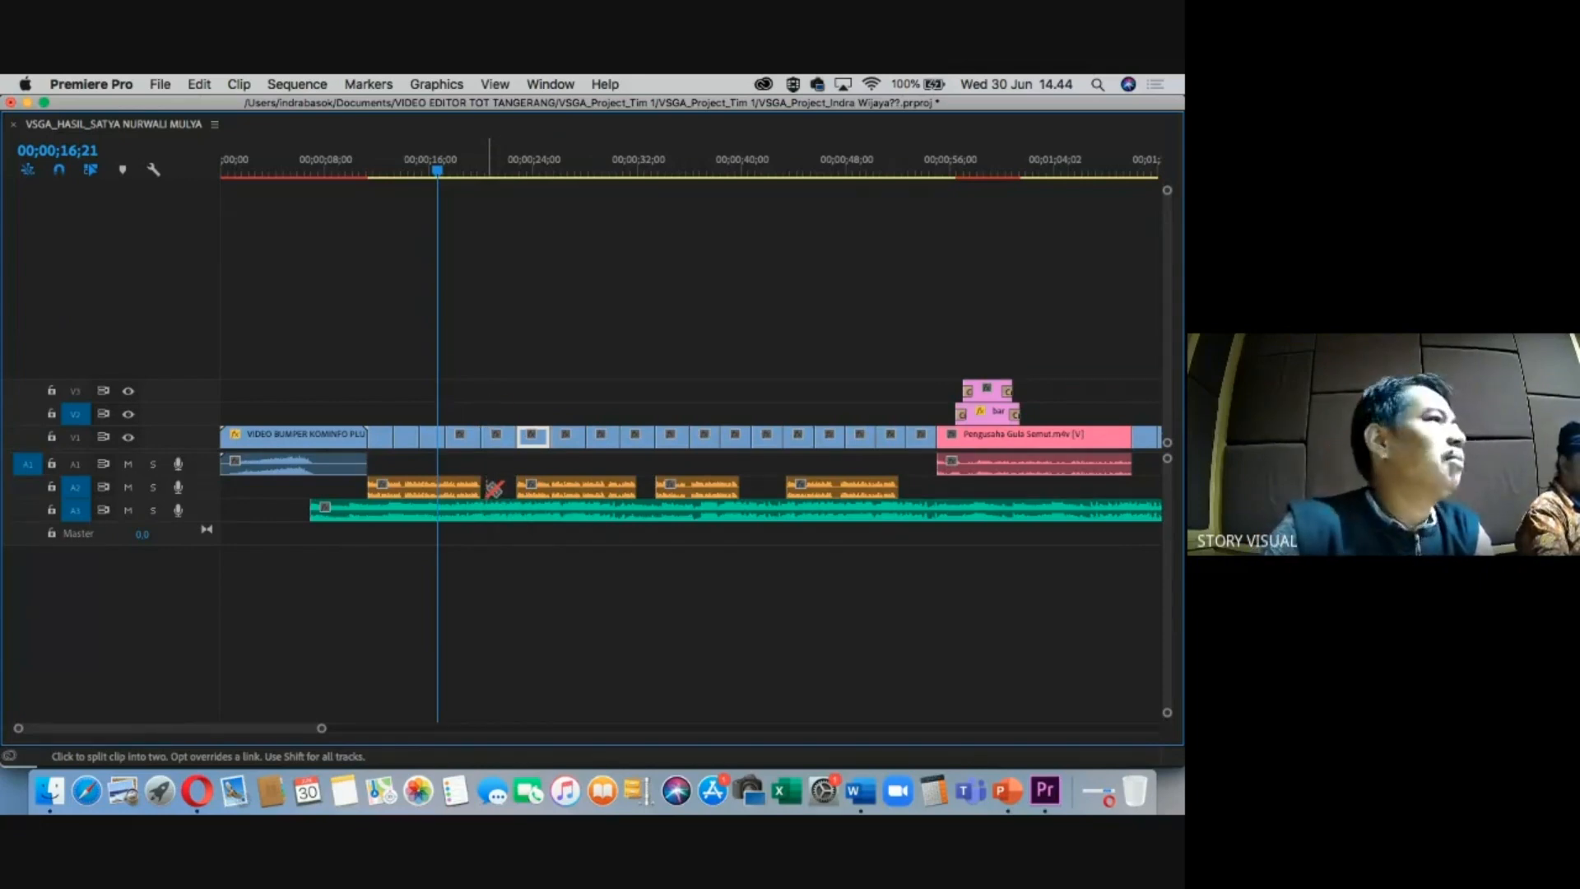
pyautogui.click(486, 511)
pyautogui.click(517, 510)
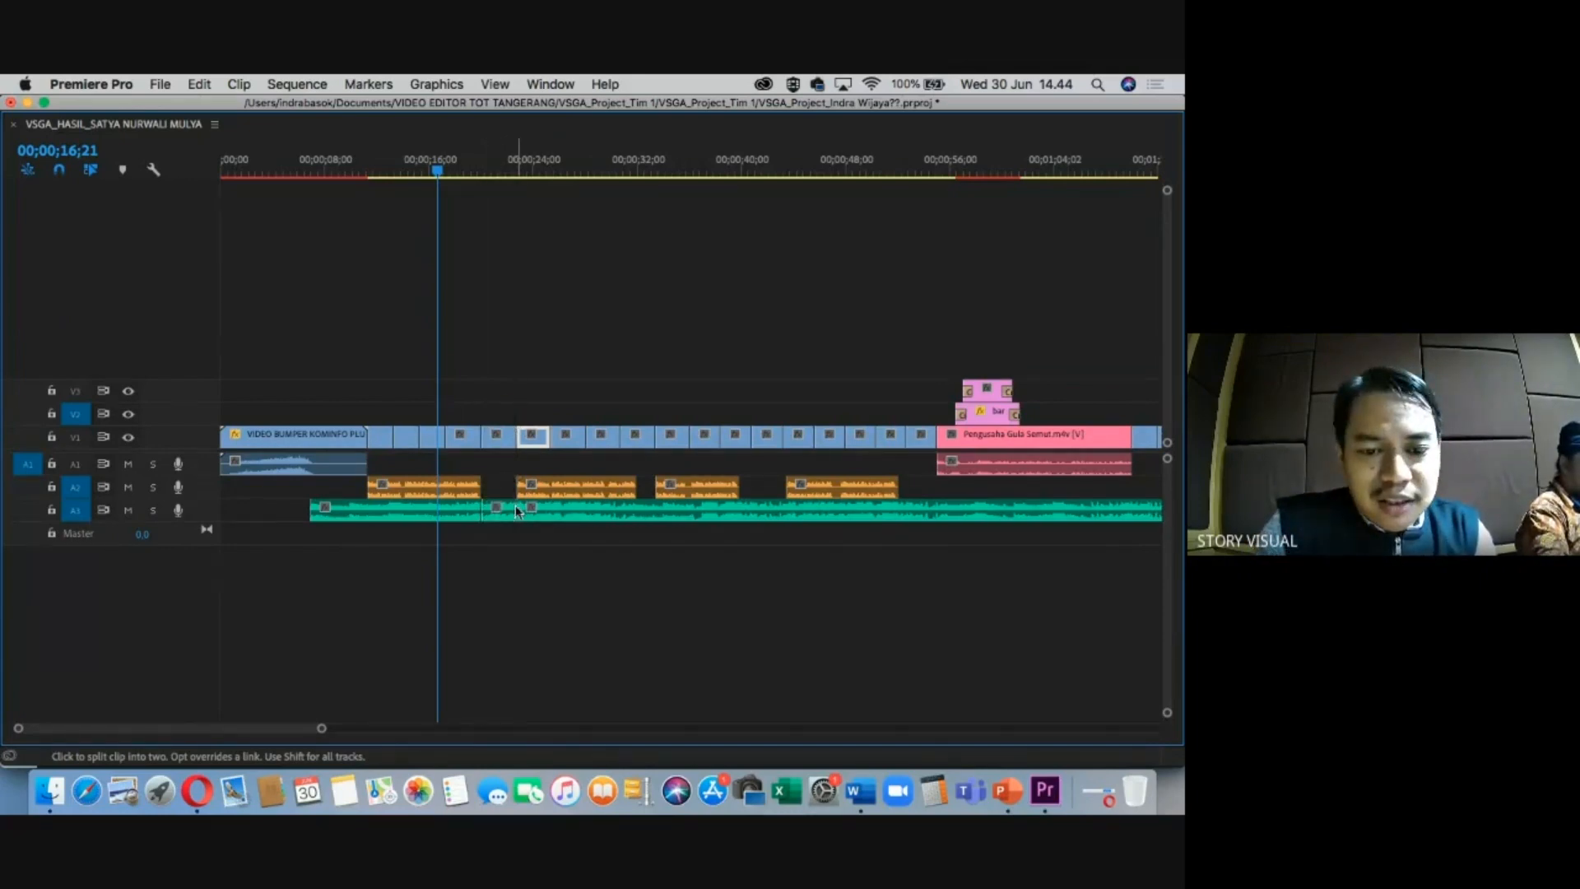
pyautogui.click(368, 511)
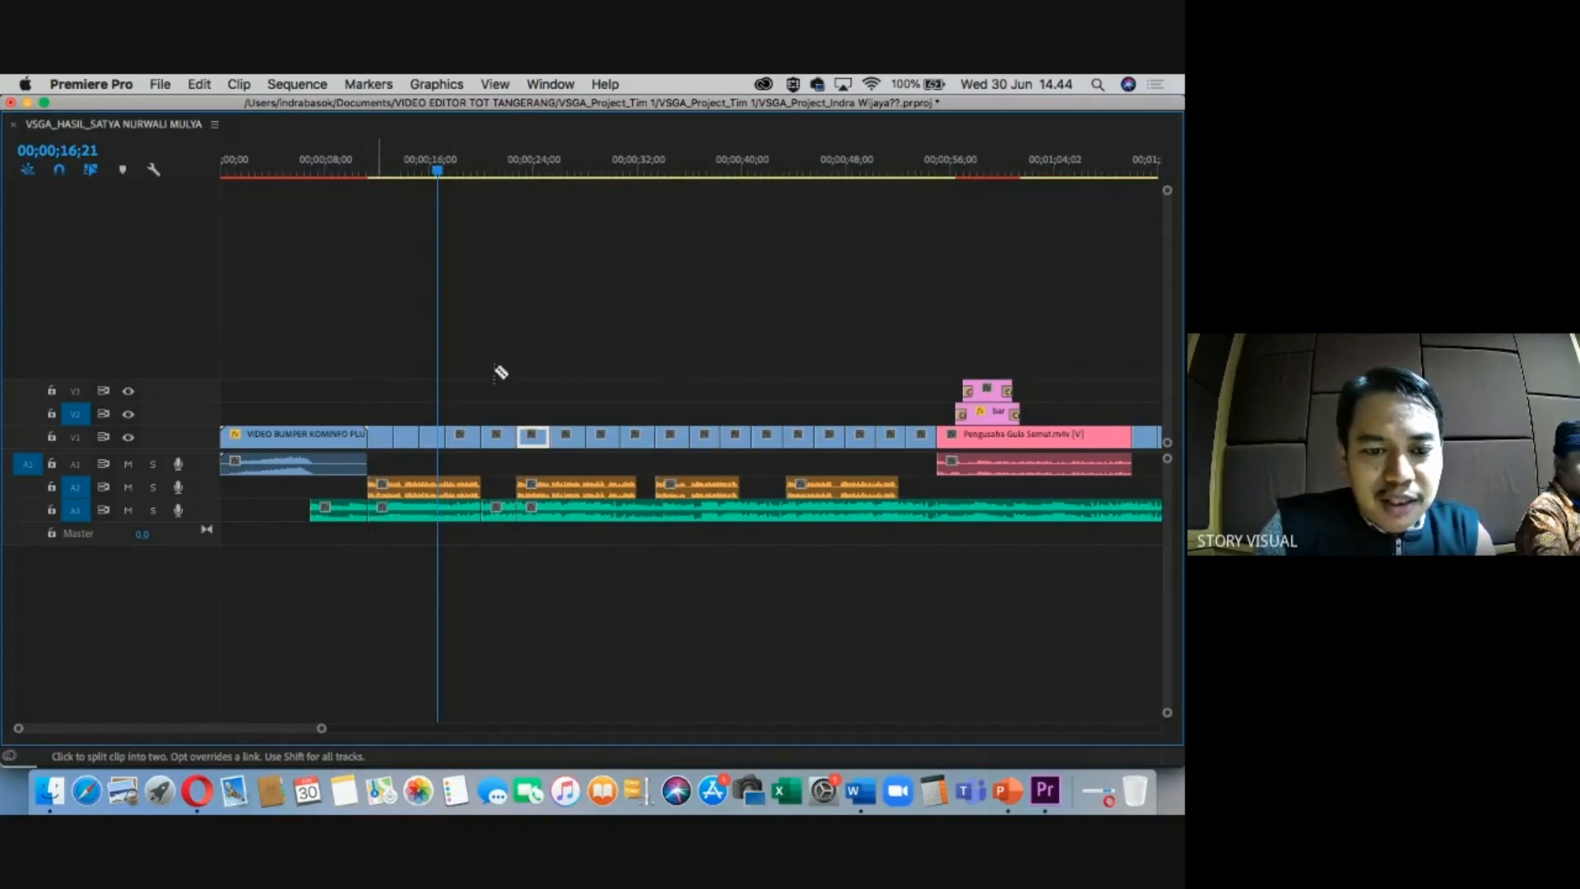
pyautogui.click(639, 511)
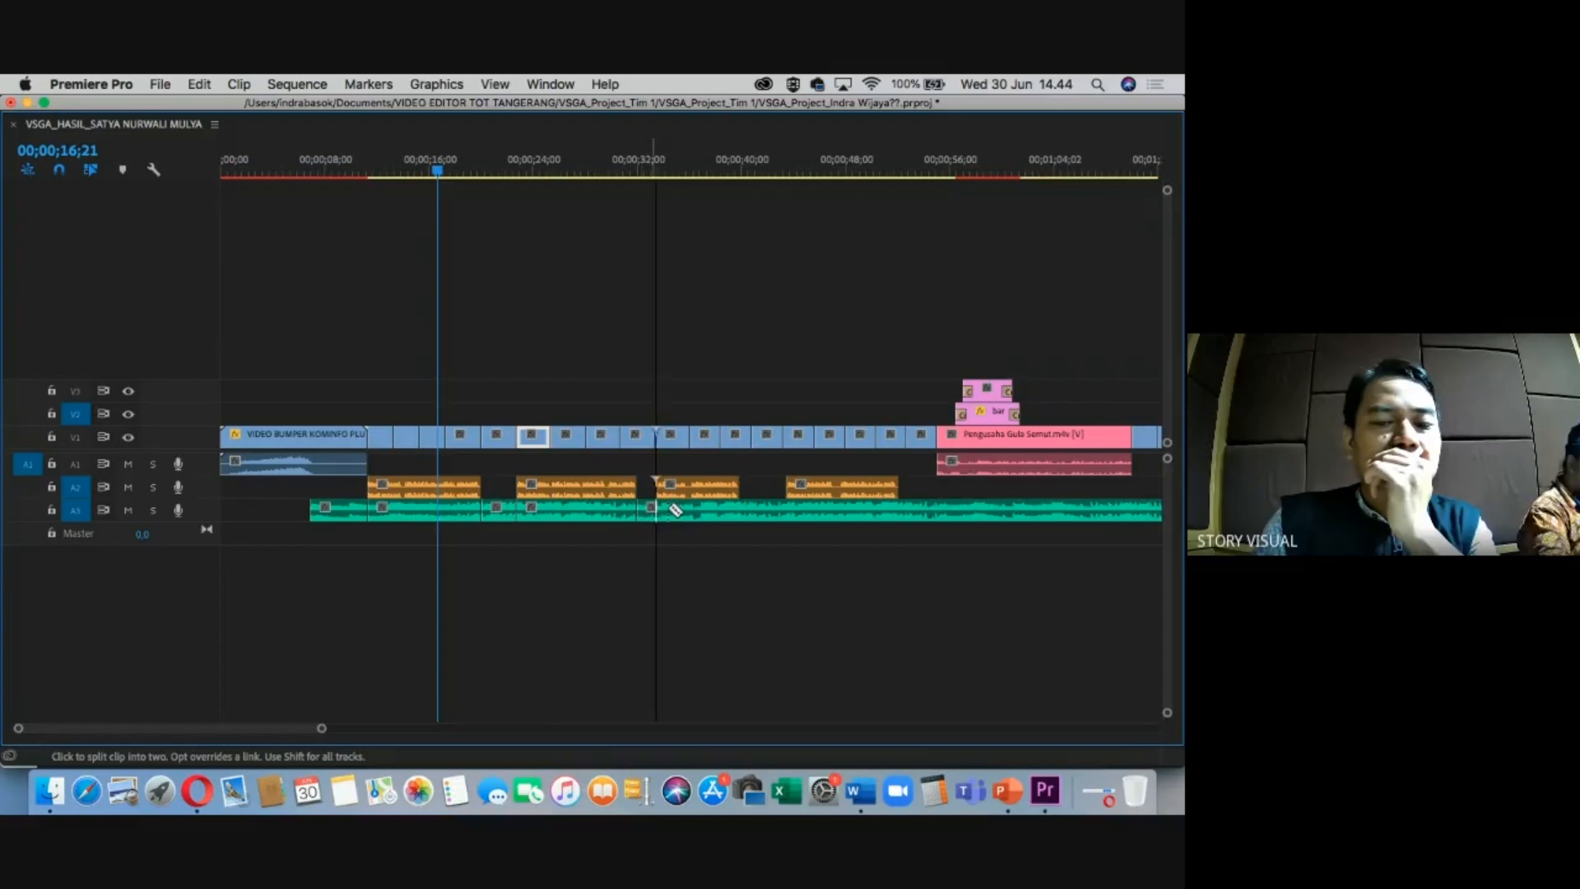
# Cut A3 around the third and fourth voice-over clips, at the interview start and near its end.
pyautogui.click(658, 511)
pyautogui.click(740, 511)
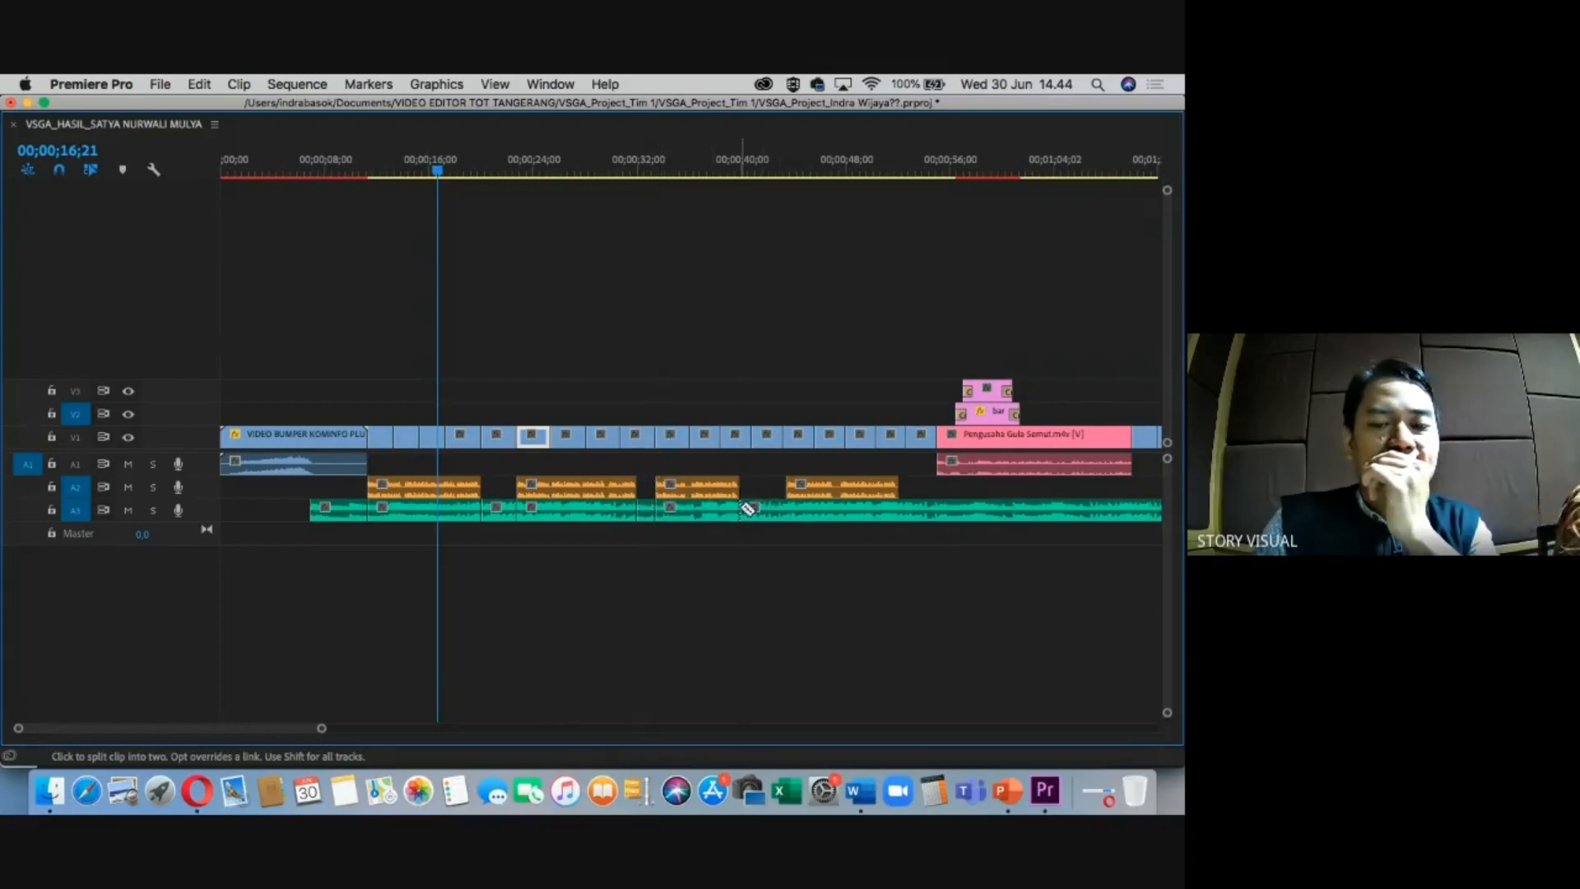
pyautogui.click(788, 511)
pyautogui.click(900, 512)
pyautogui.click(938, 511)
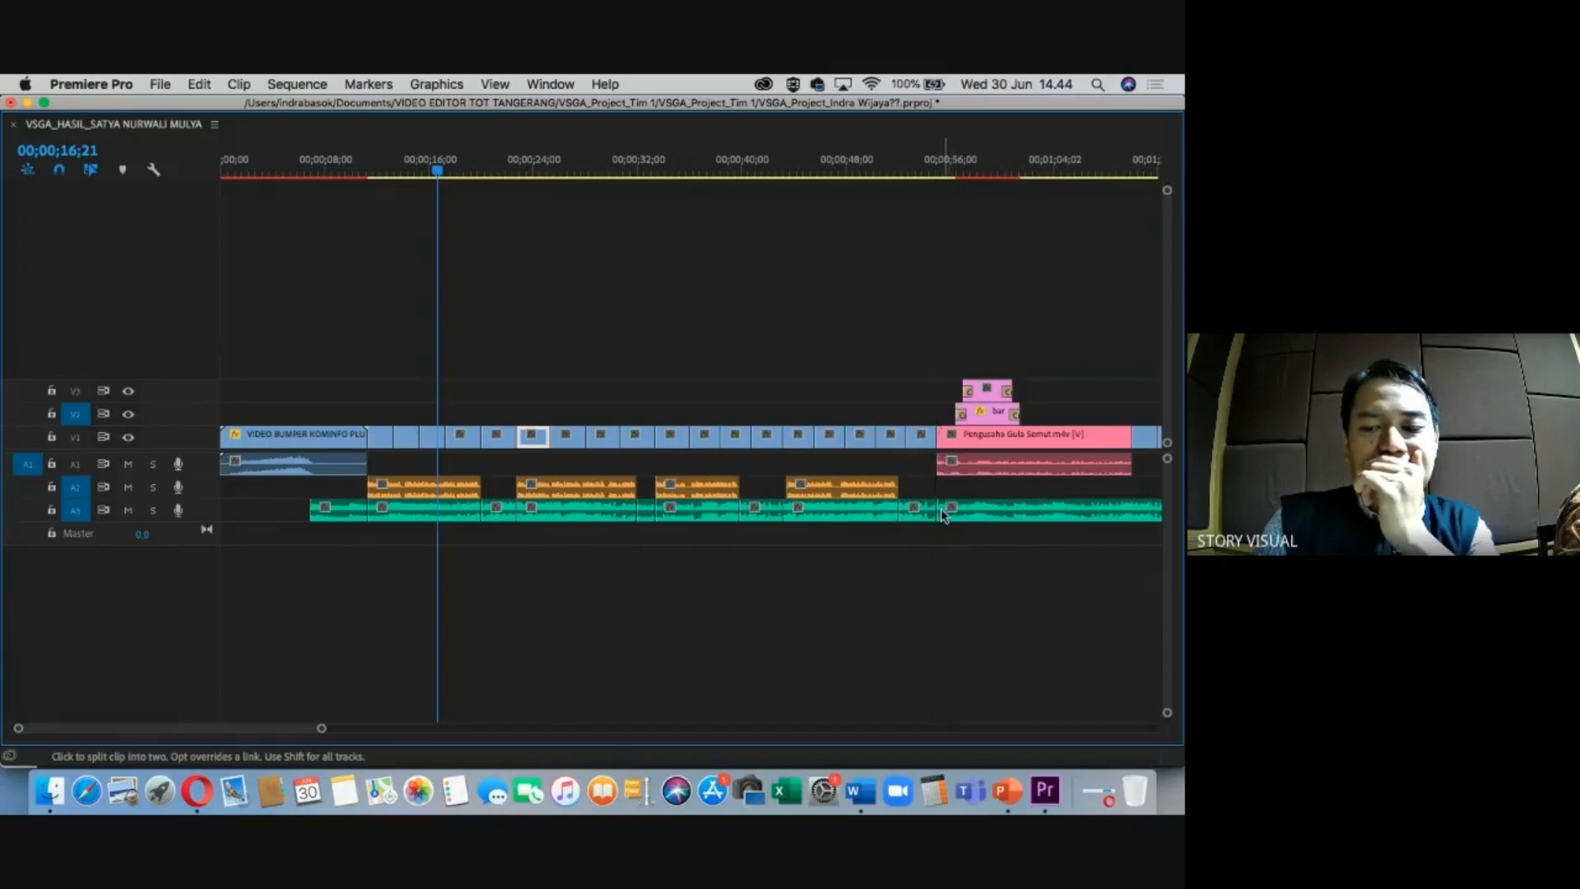
pyautogui.click(1133, 511)
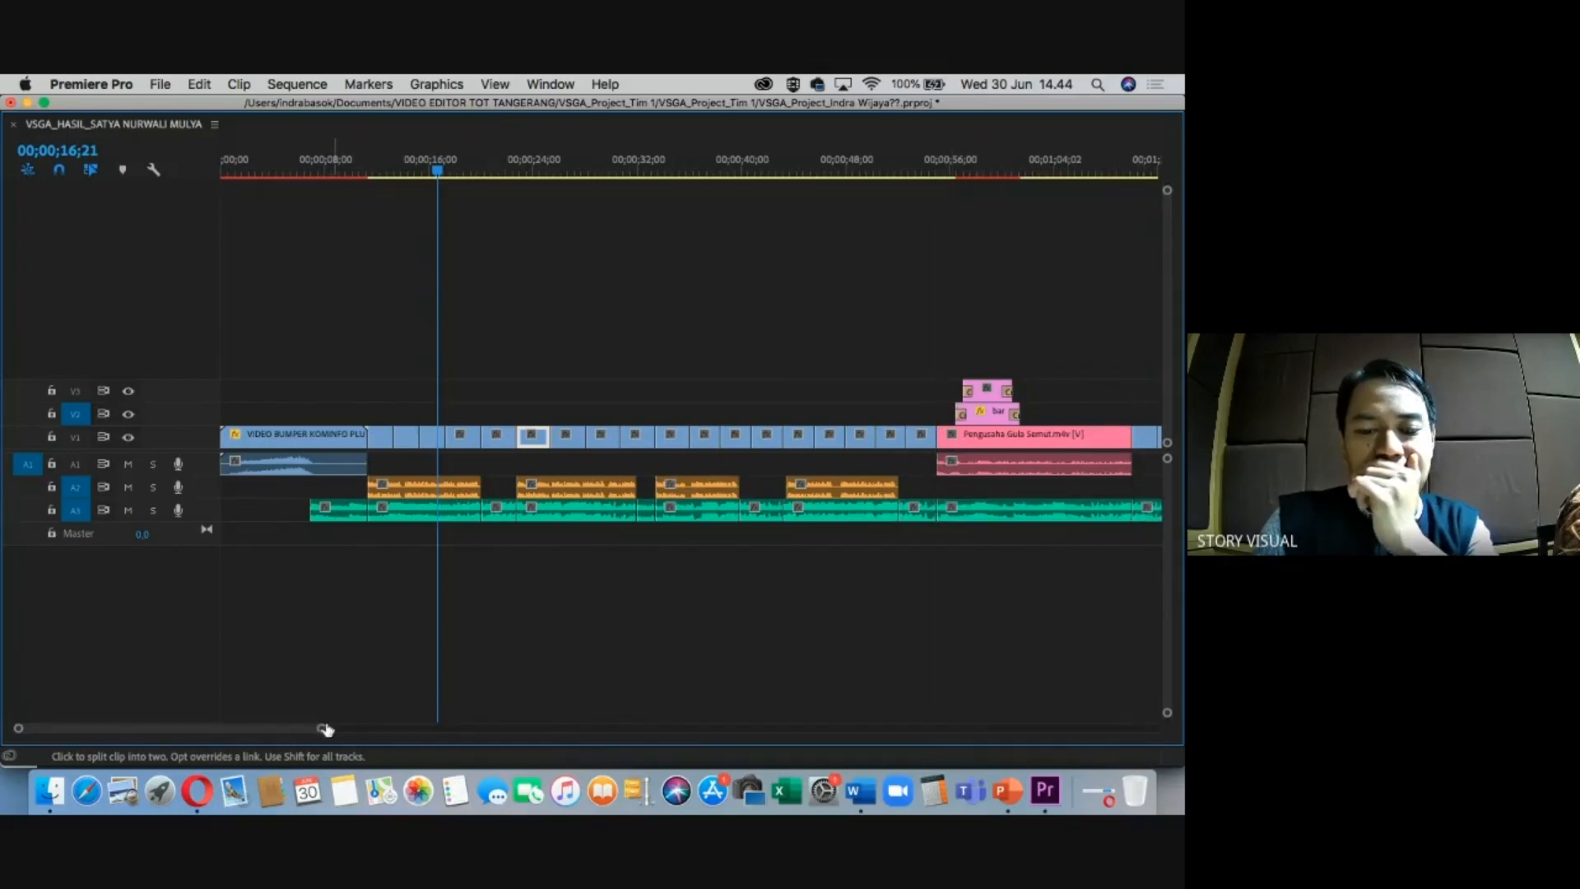
# Scroll later in the sequence, razor-cut A3 under the interview clips, and return to the Selection tool.
pyautogui.moveTo(322, 728); pyautogui.dragTo(356, 733)
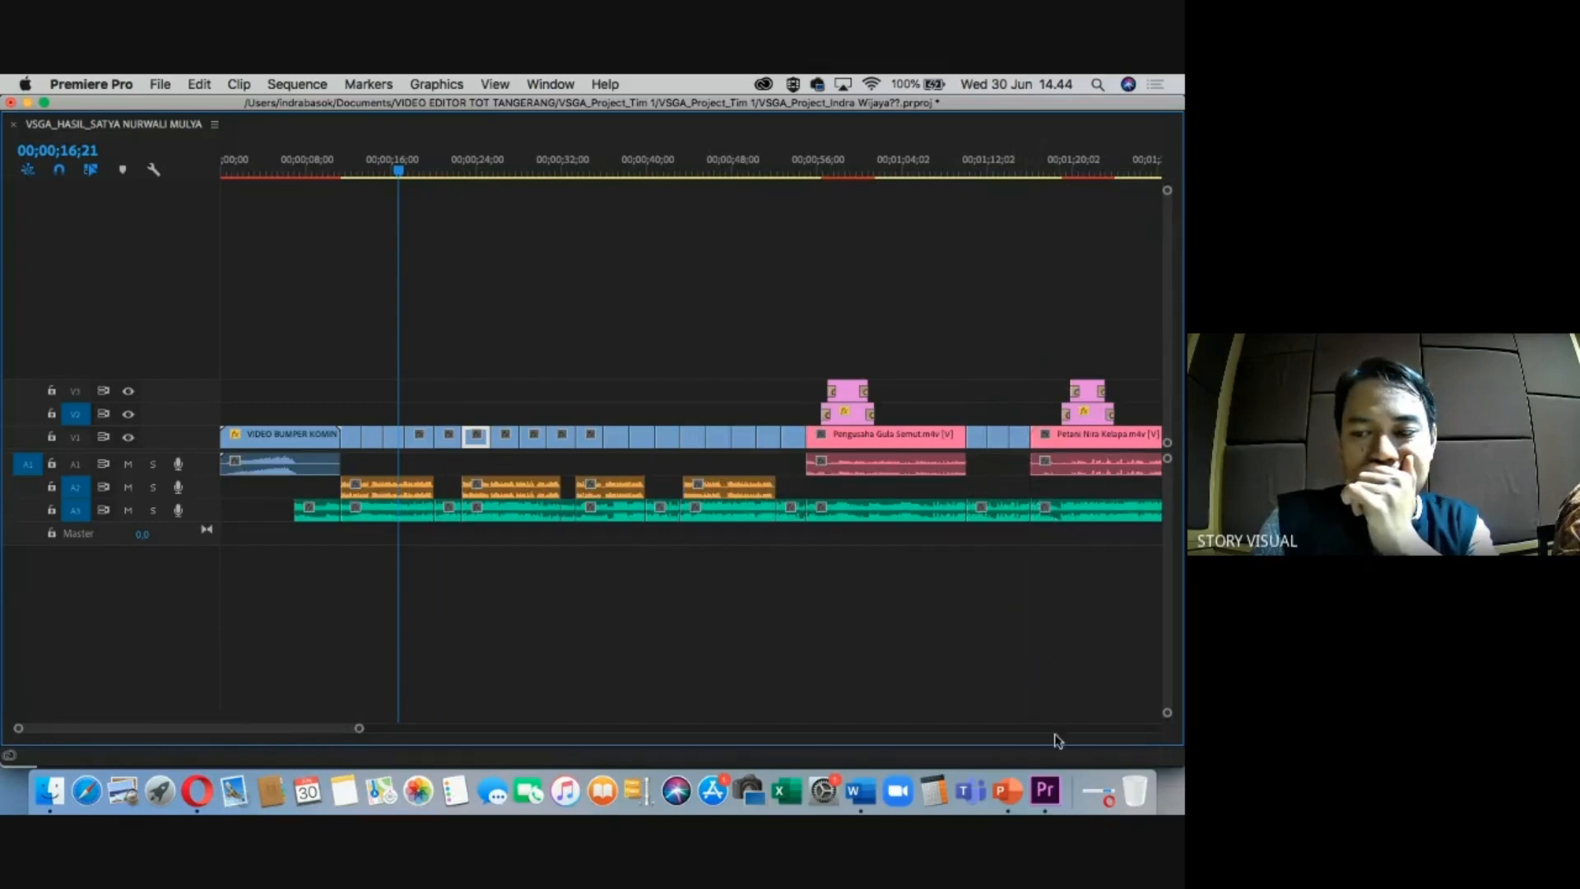
pyautogui.moveTo(360, 733); pyautogui.dragTo(390, 735)
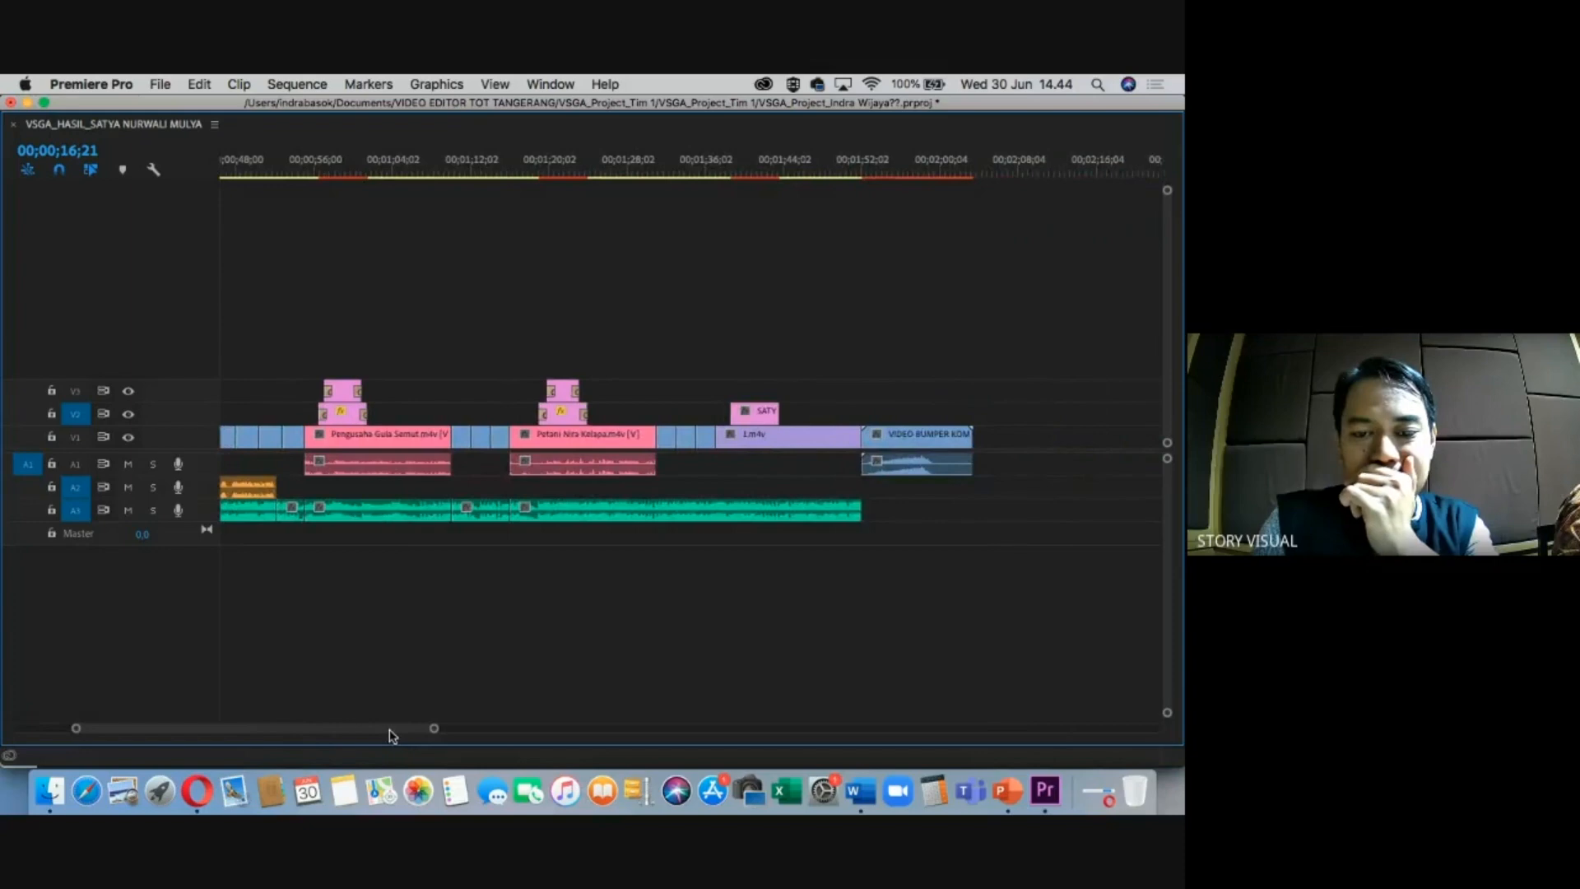
pyautogui.click(678, 508)
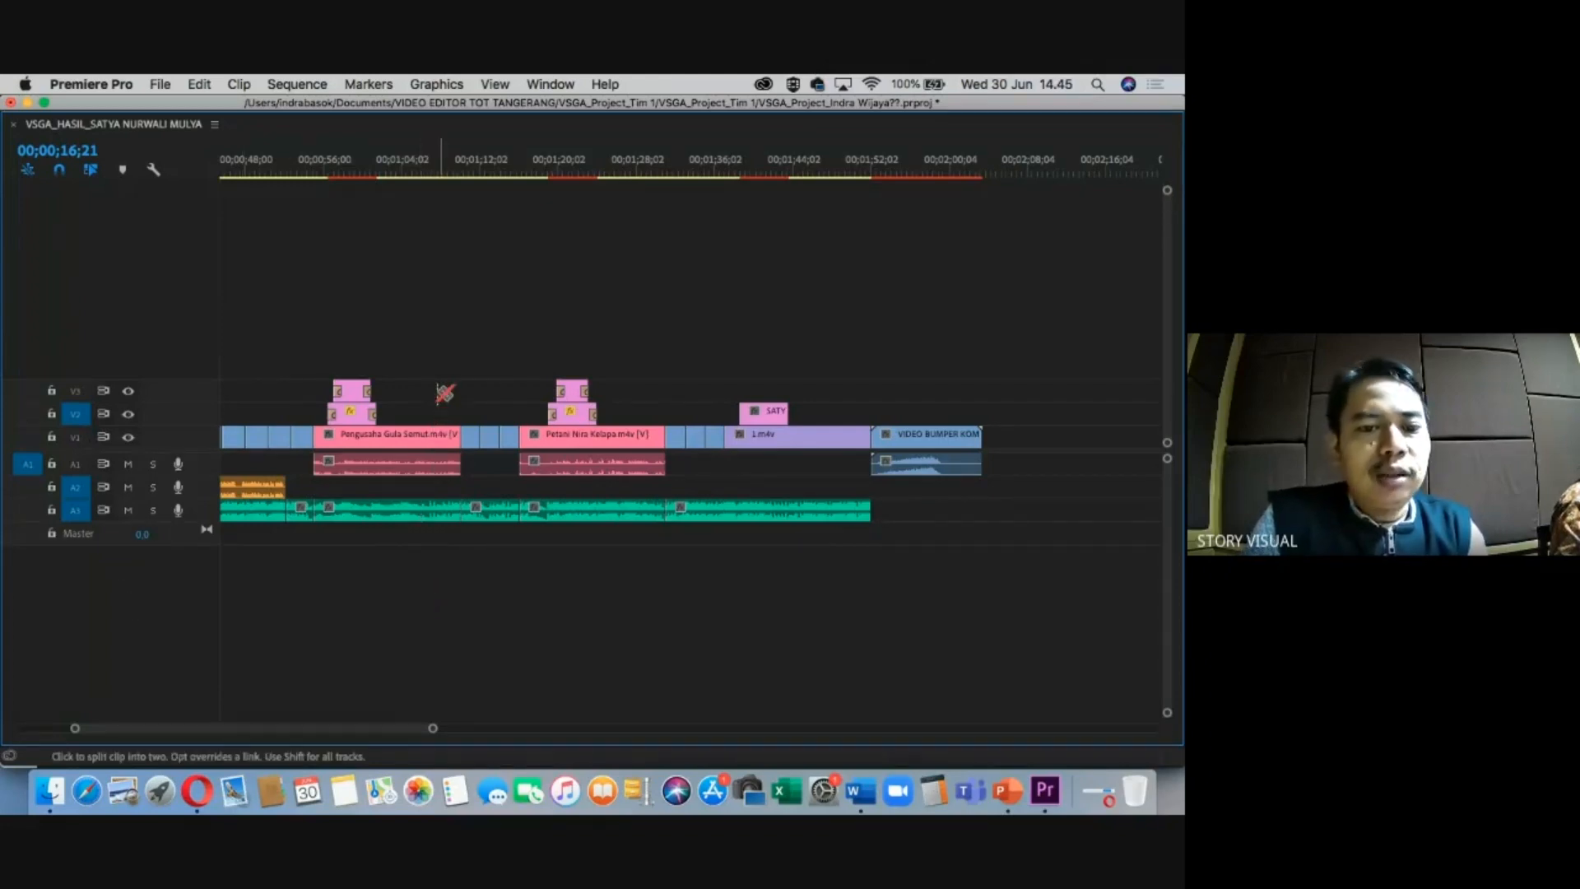
pyautogui.press('v')
# Toggle between the Razor, Selection and Track Select tools, ending on Selection, and scroll back.
pyautogui.press('c')
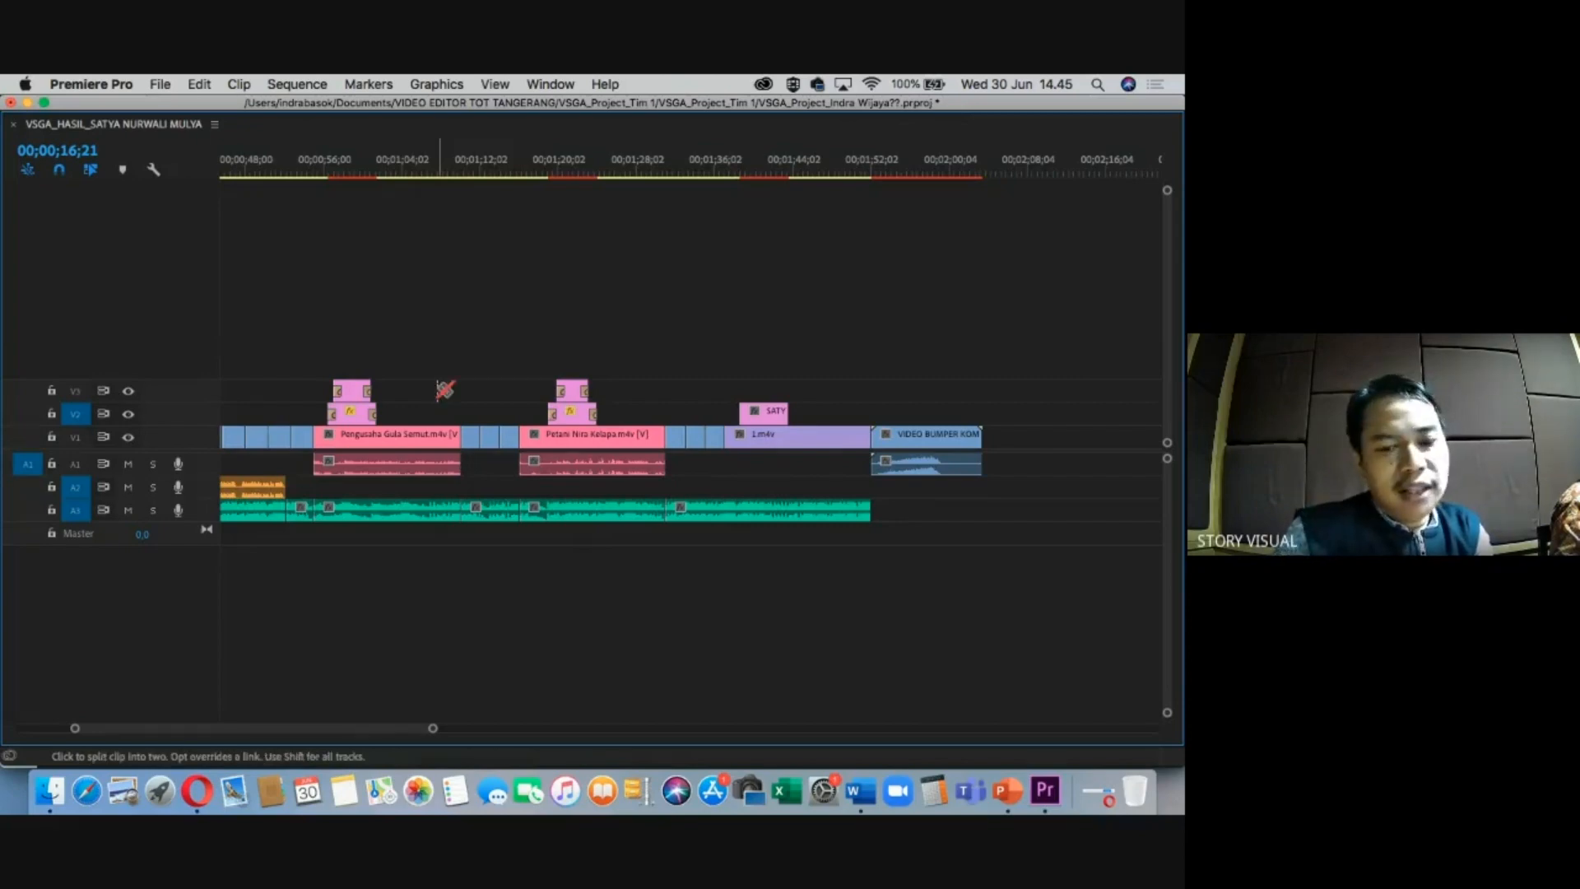
pyautogui.press('v')
pyautogui.press('c')
pyautogui.press('v')
pyautogui.press('c')
pyautogui.press('v')
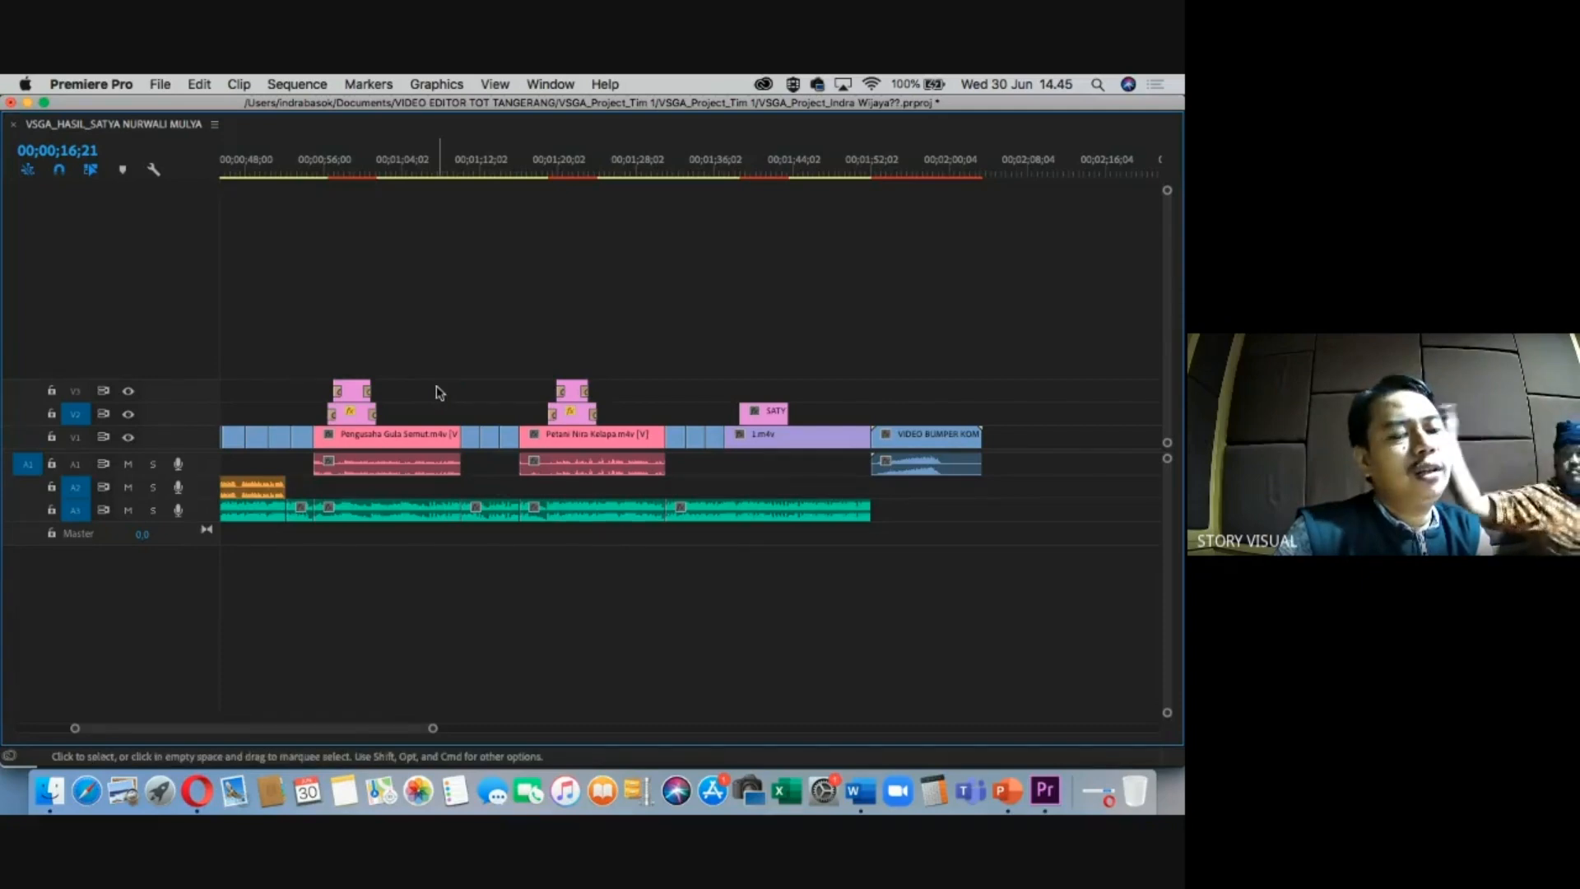
pyautogui.press('a')
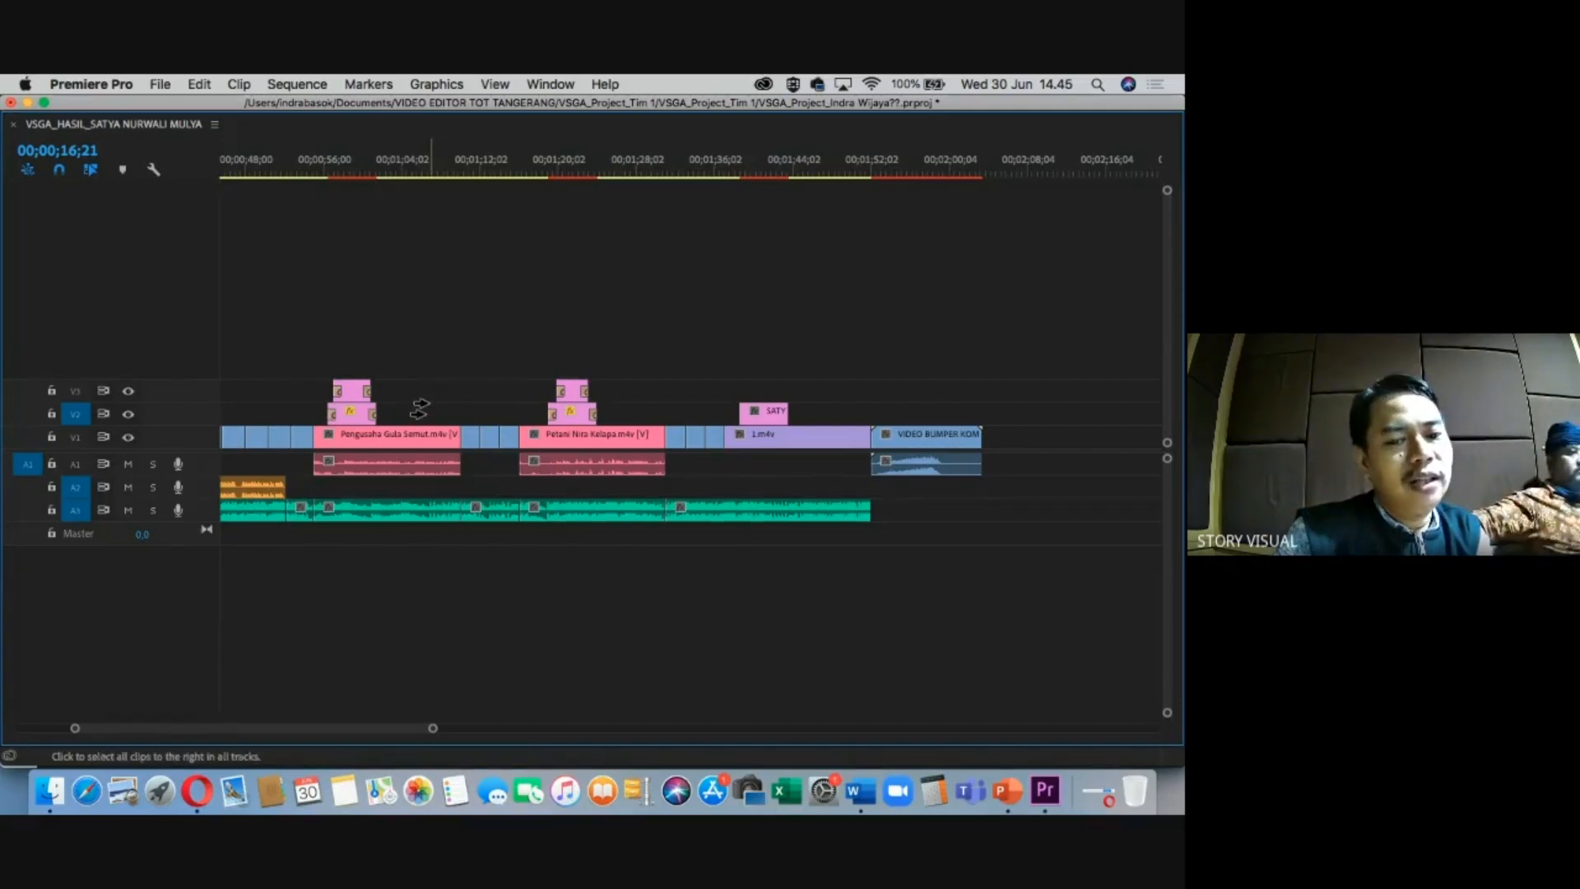
pyautogui.press('v')
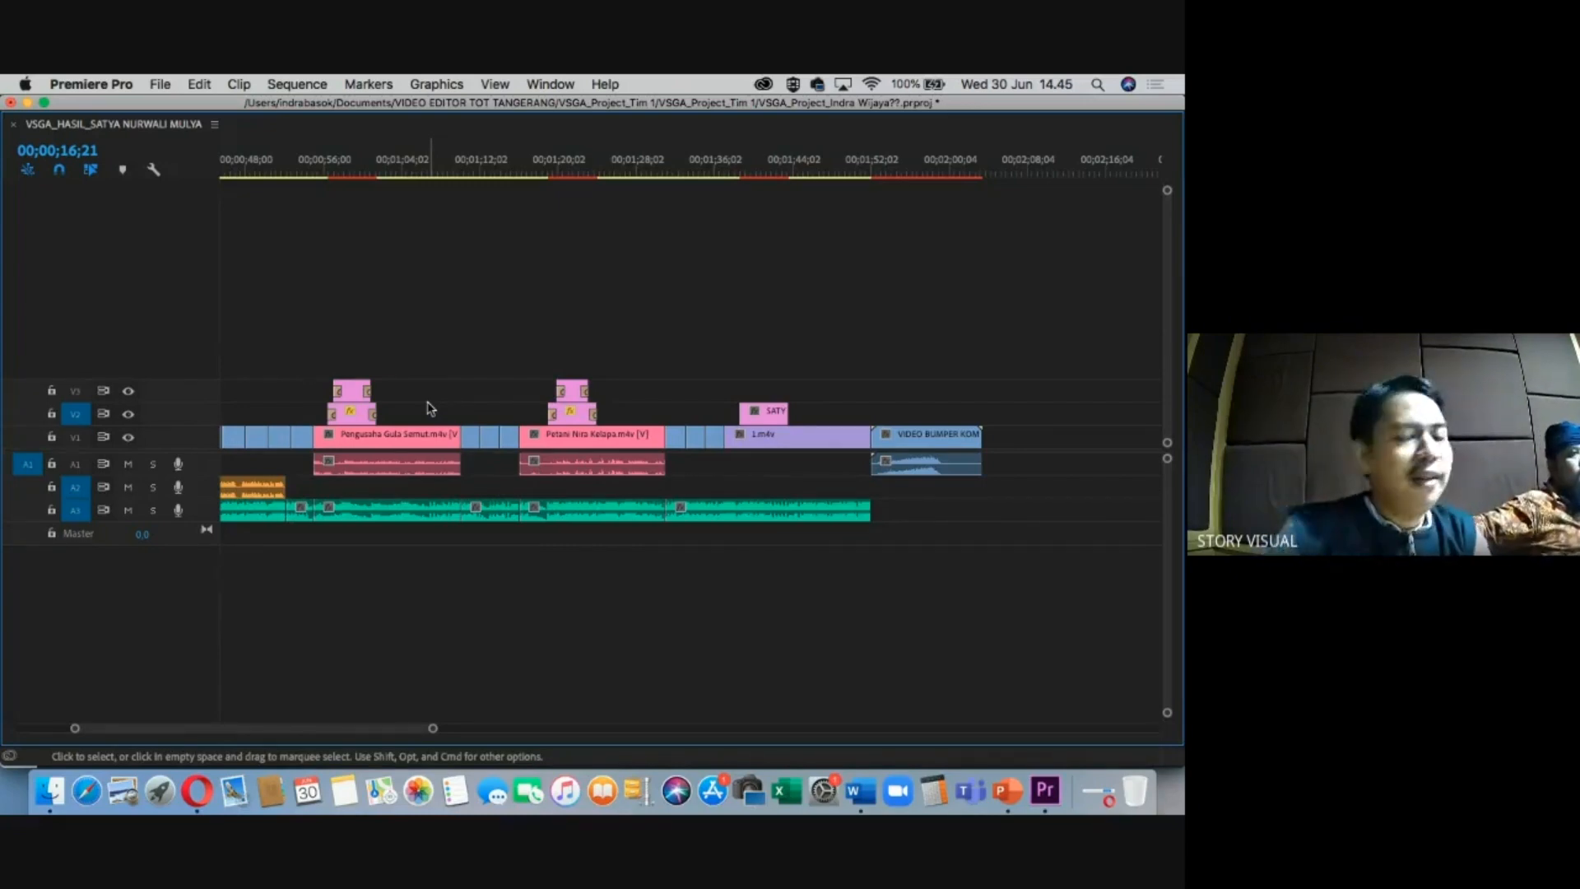
pyautogui.moveTo(432, 729); pyautogui.dragTo(353, 727)
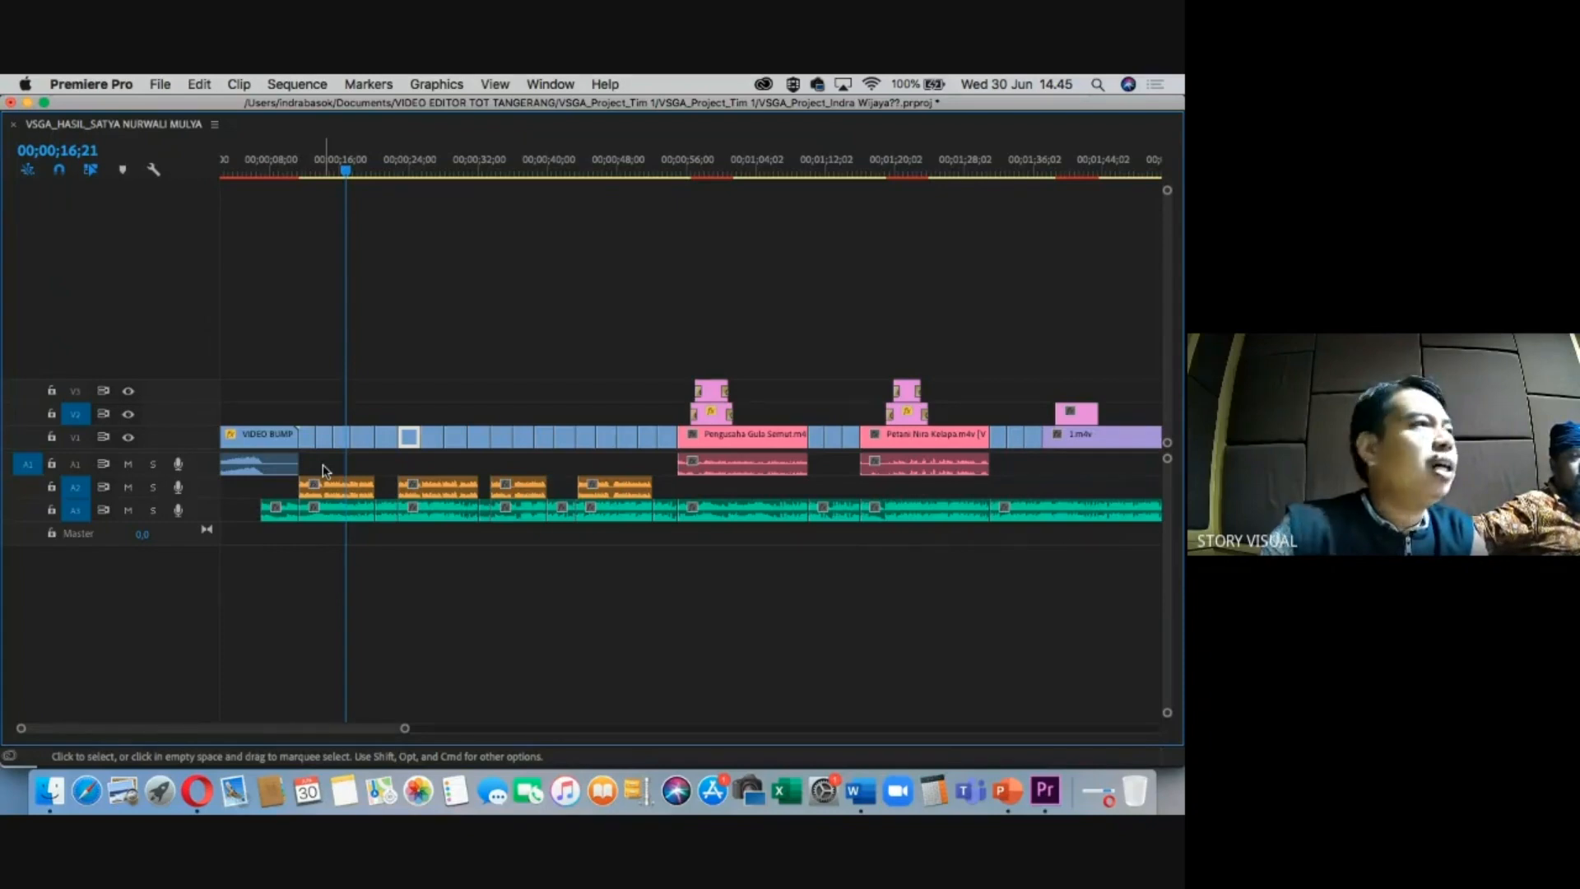
# Select the four A2 voice-over clips and undo the crossfades on their edges.
pyautogui.moveTo(324, 465); pyautogui.dragTo(641, 493)
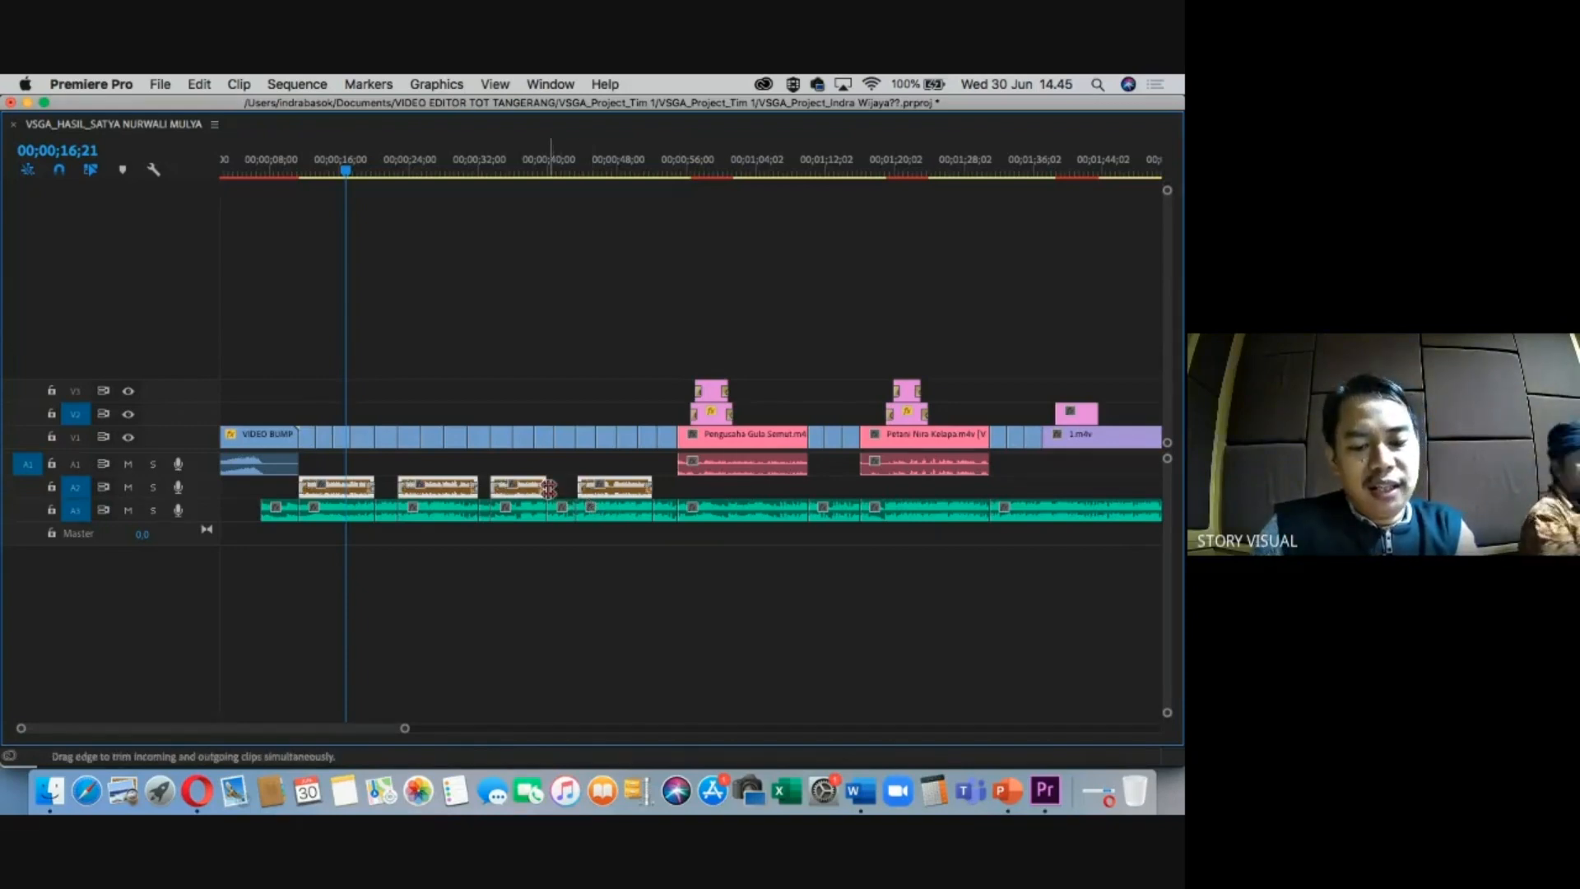
pyautogui.click(407, 560)
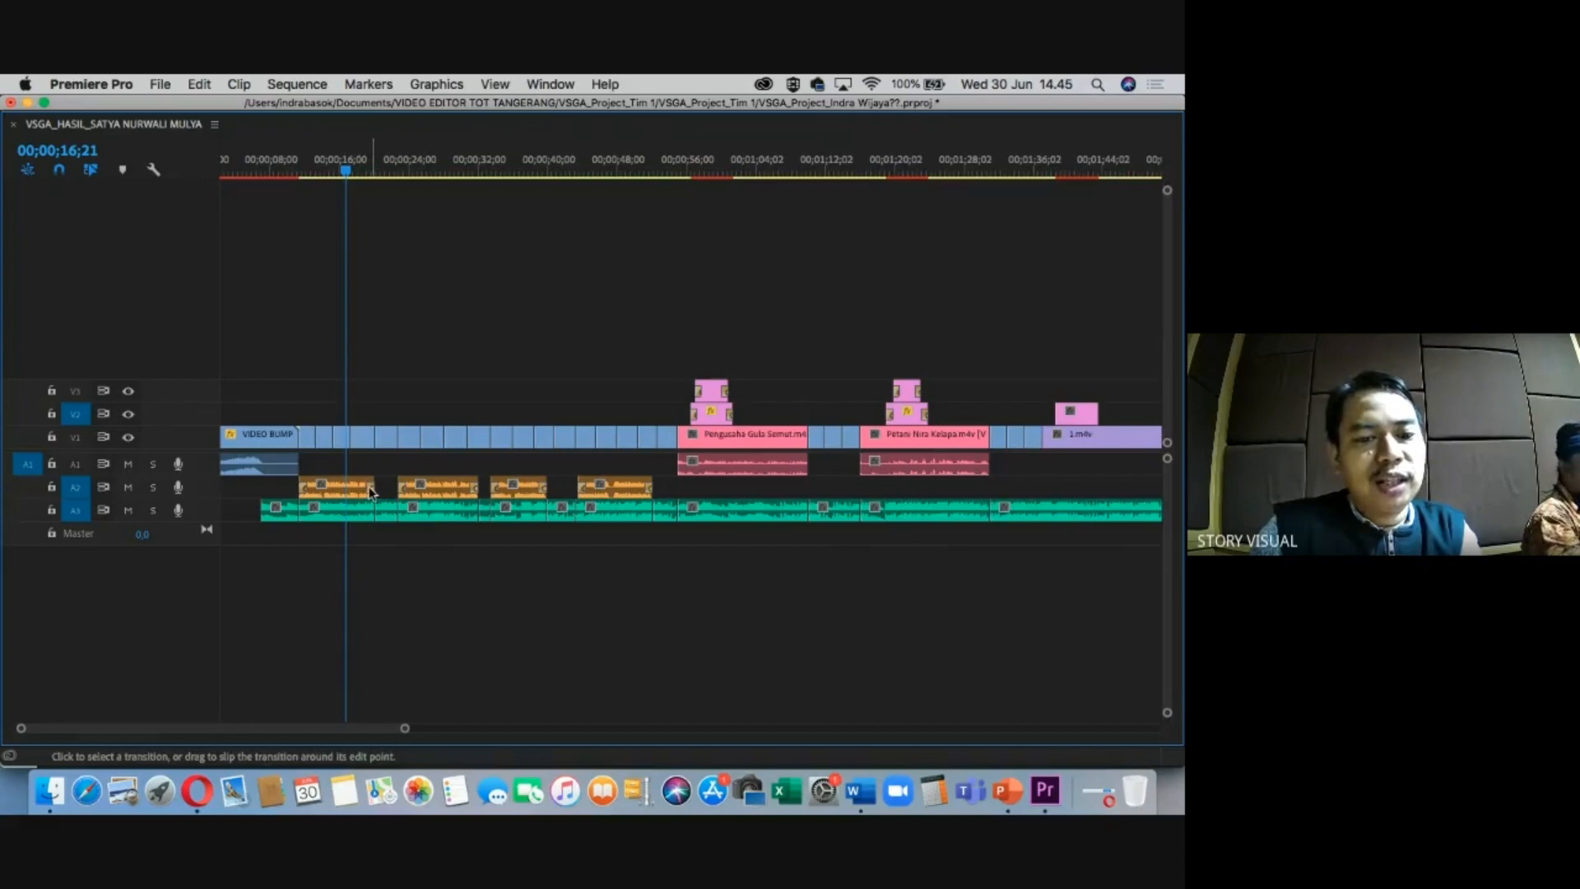
pyautogui.press('=')
pyautogui.press('=')
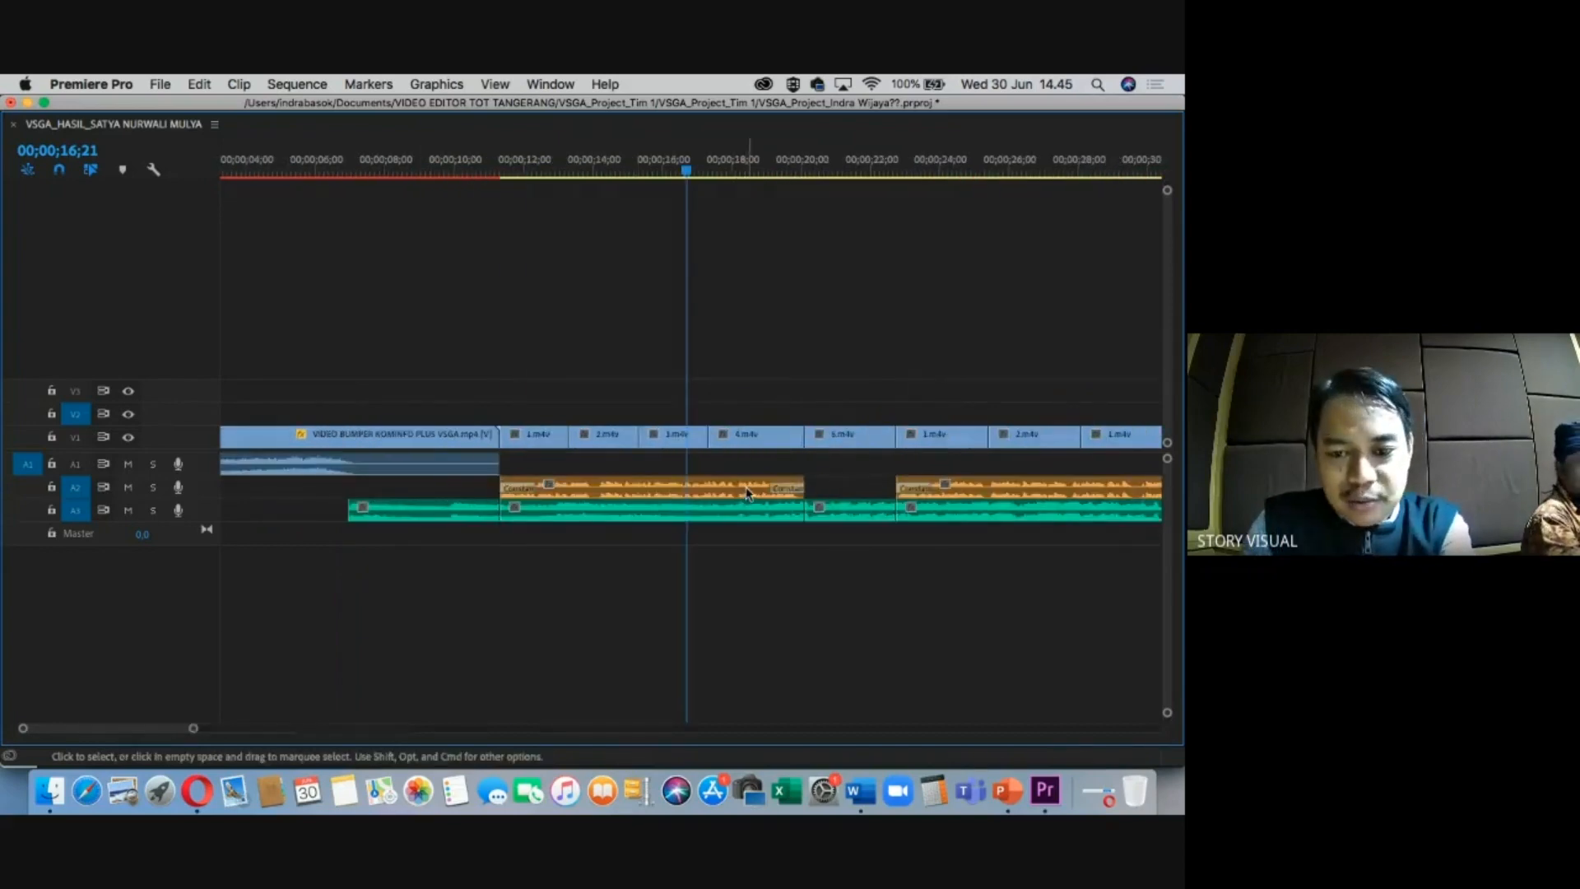
pyautogui.press('super+z')
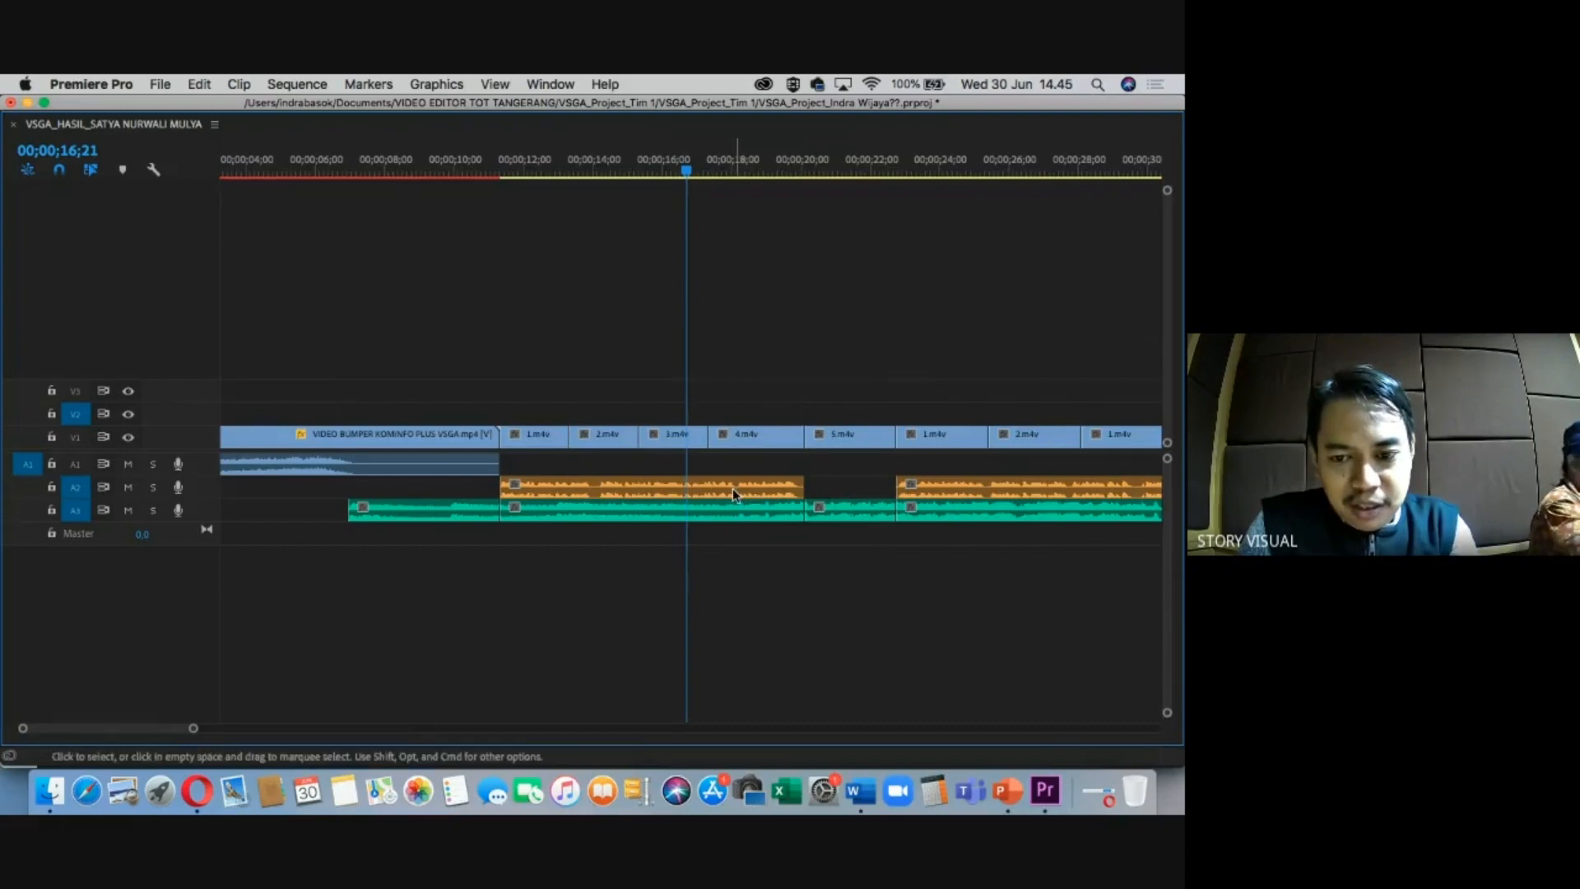
pyautogui.press('-')
# Select the three A2 clips and apply Constant Gain transitions to both their ends.
pyautogui.moveTo(1107, 466); pyautogui.dragTo(526, 458)
pyautogui.press('=')
pyautogui.press('=')
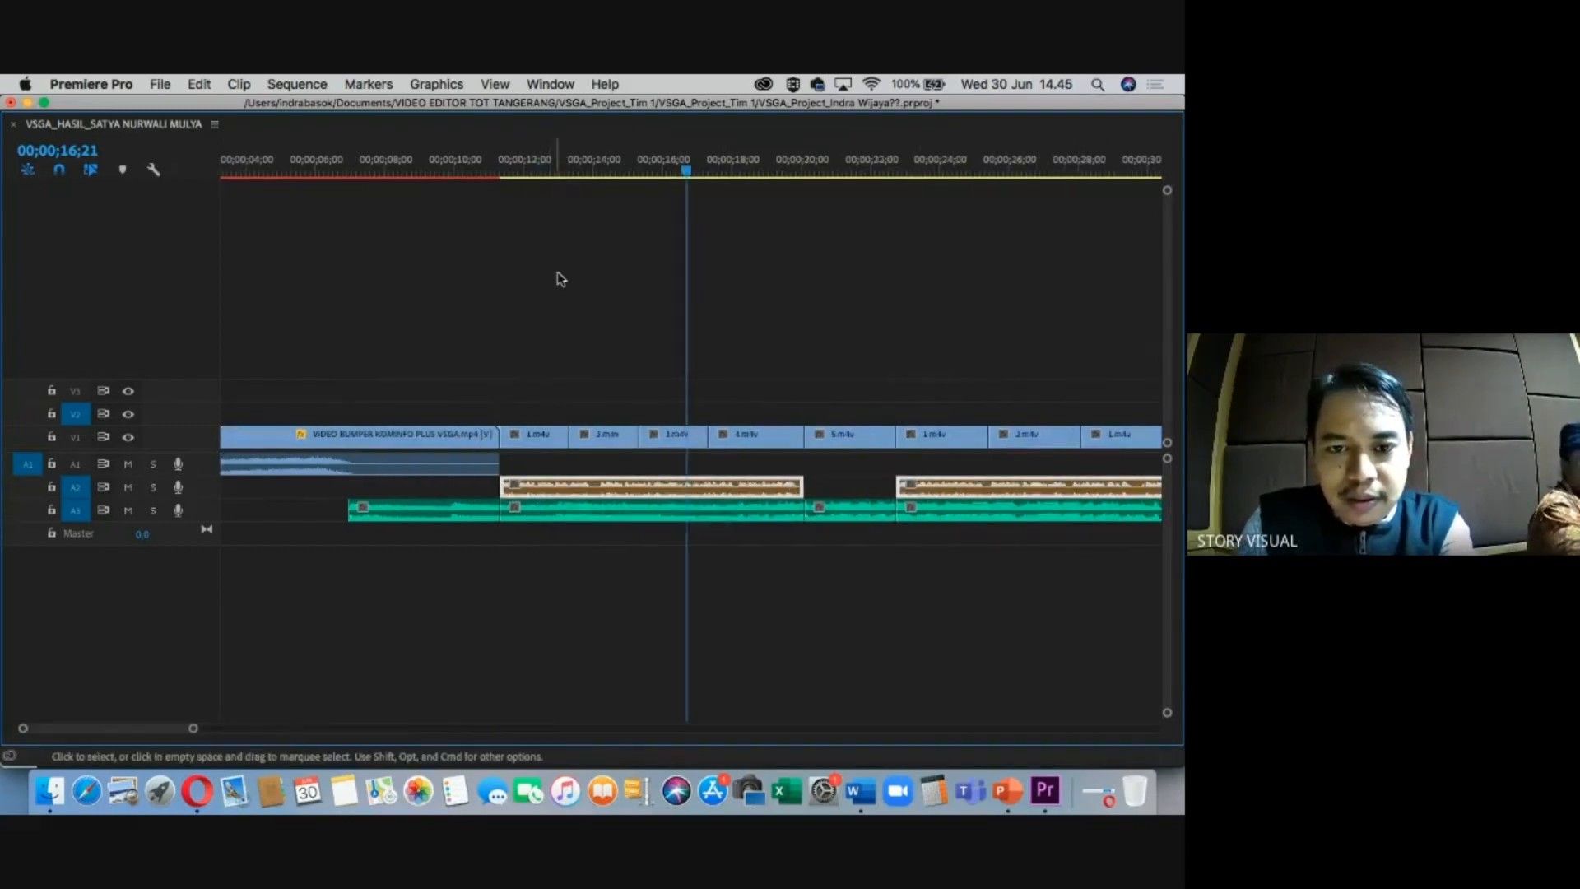
pyautogui.press('super+shift+d')
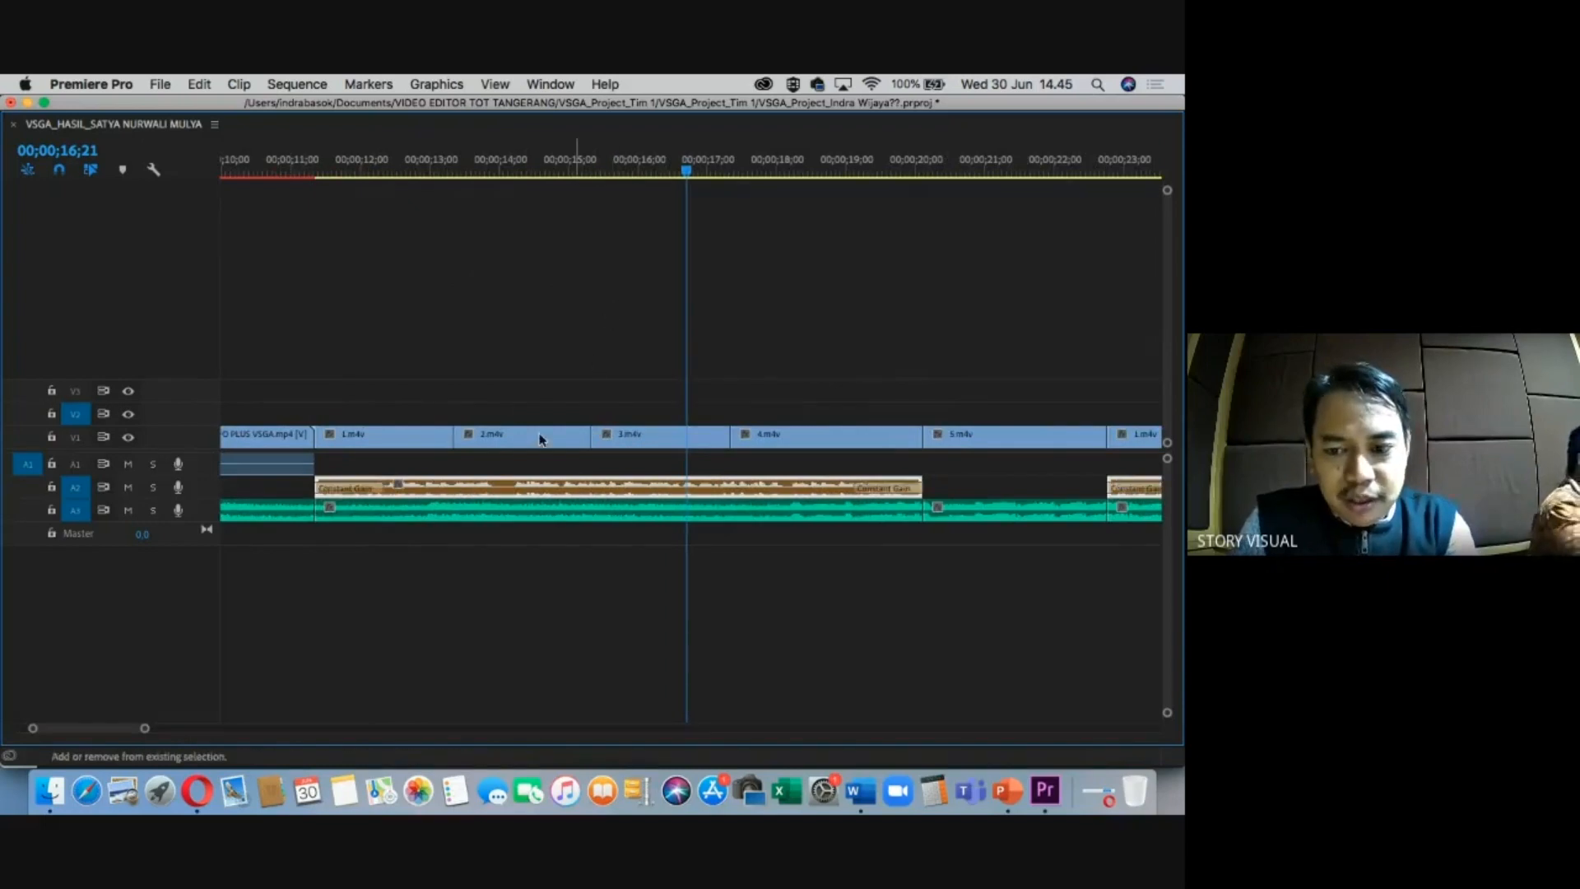
pyautogui.click(383, 562)
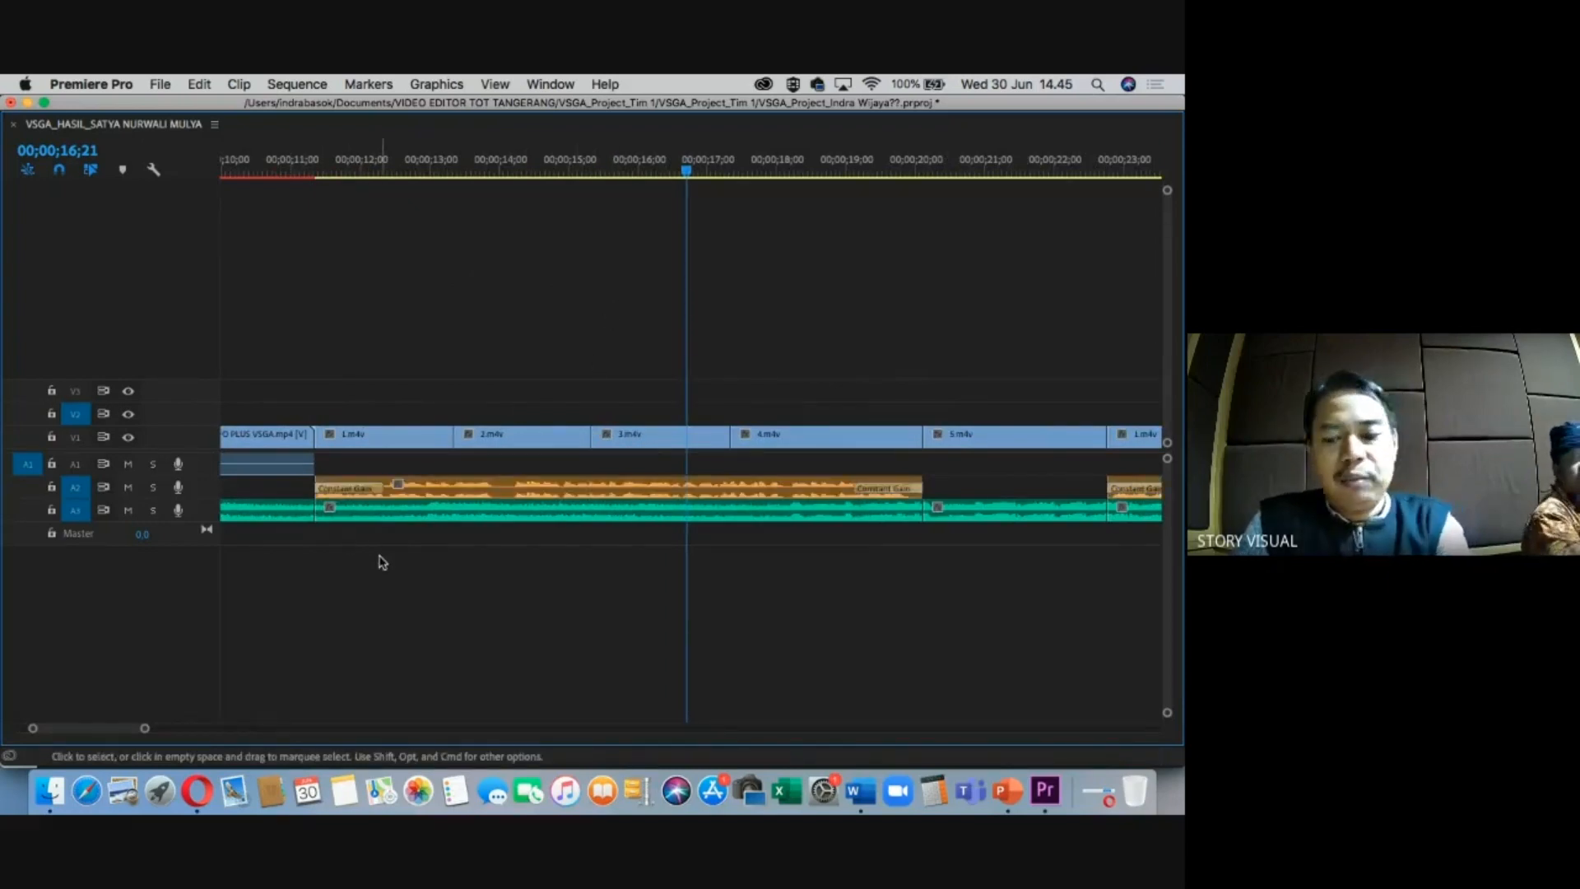
pyautogui.press('-')
pyautogui.press('-')
pyautogui.press('-')
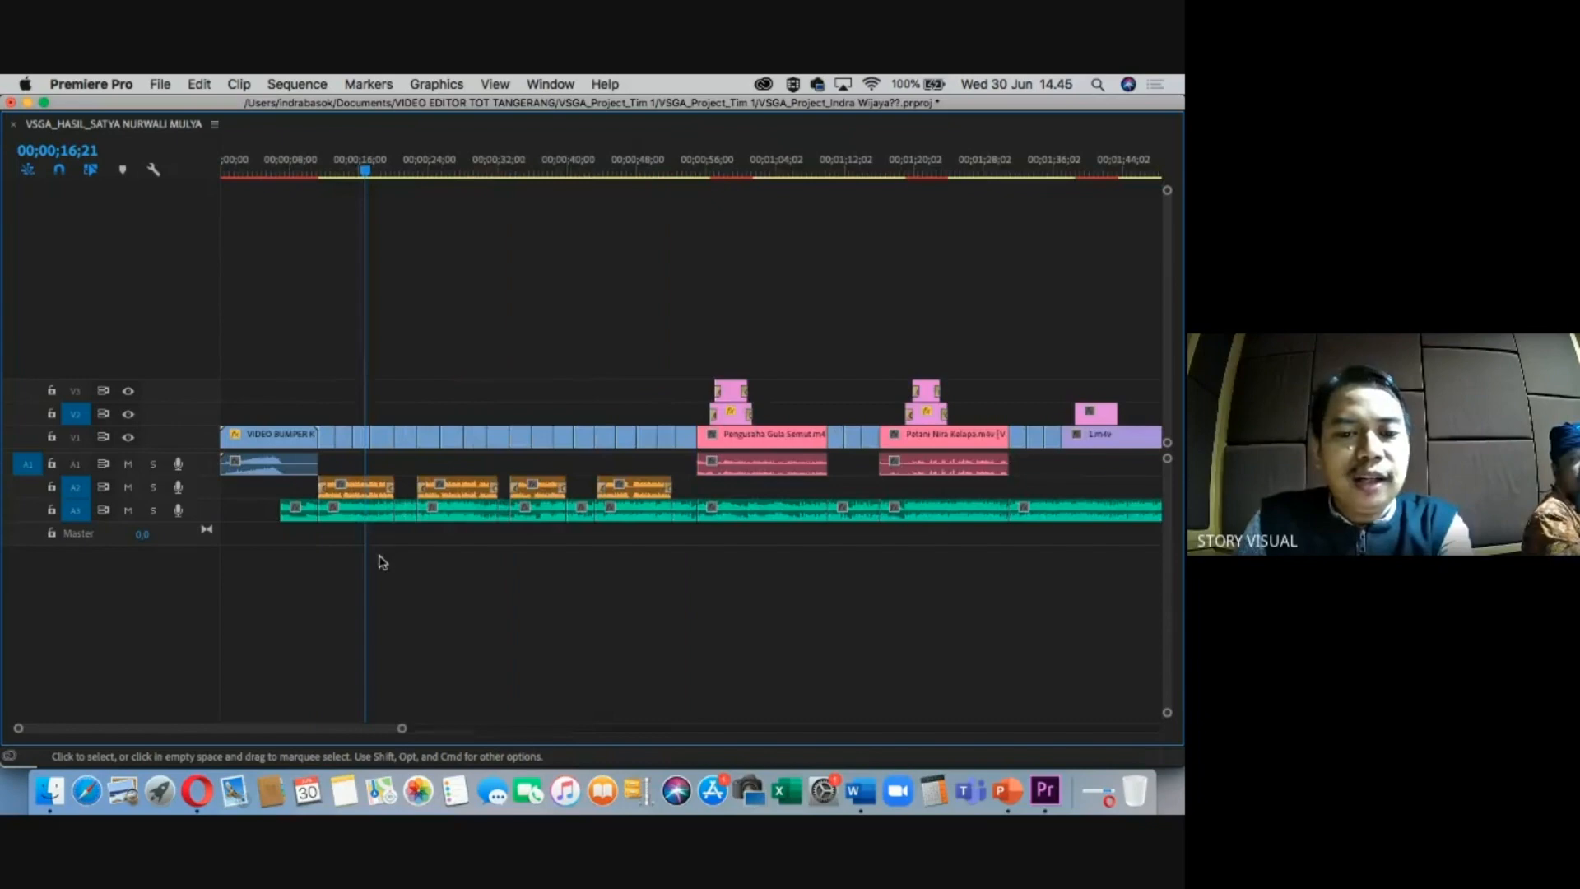
# Marquee-select the A3 music pieces, inspect the edits around 00;00;30;13, then deselect.
pyautogui.moveTo(287, 564); pyautogui.dragTo(1077, 510)
pyautogui.click(368, 164)
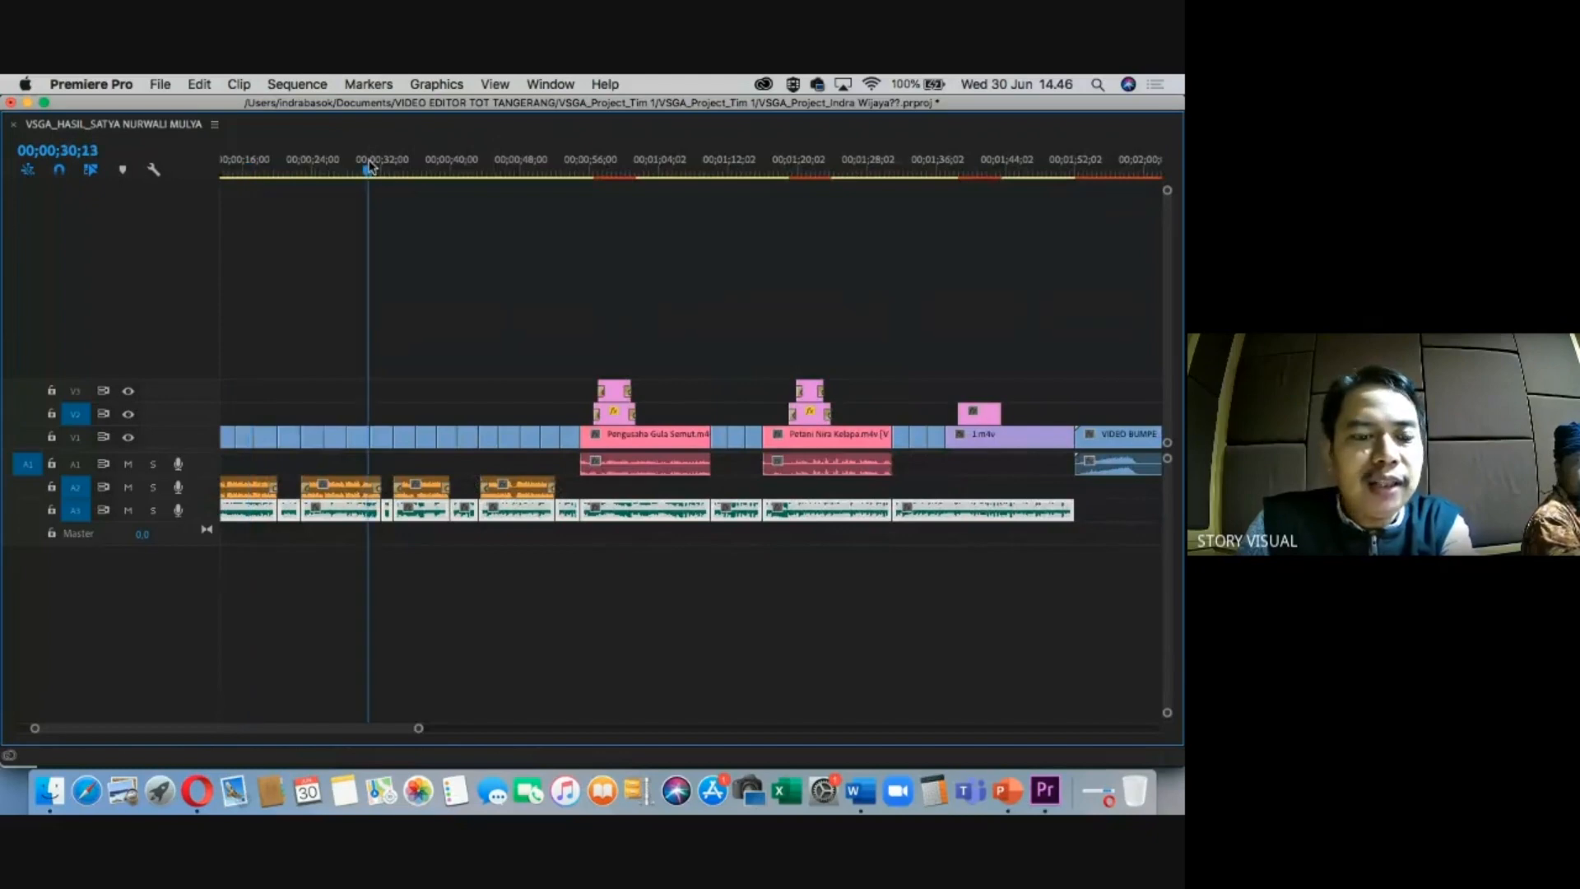
pyautogui.press('=')
pyautogui.press('=')
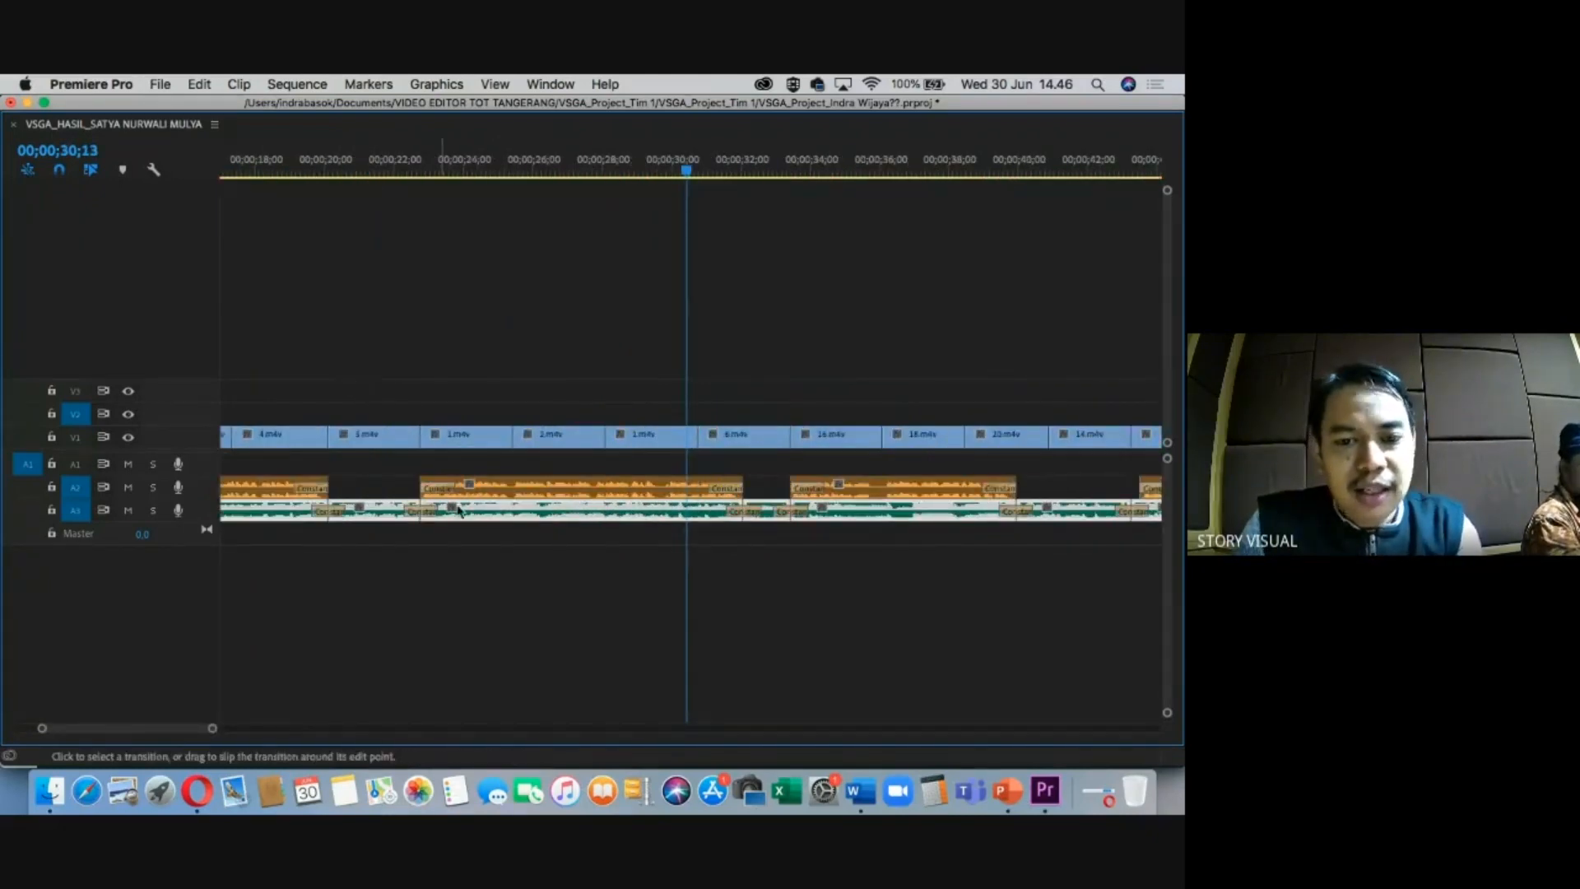
pyautogui.click(488, 553)
pyautogui.press('-')
pyautogui.press('-')
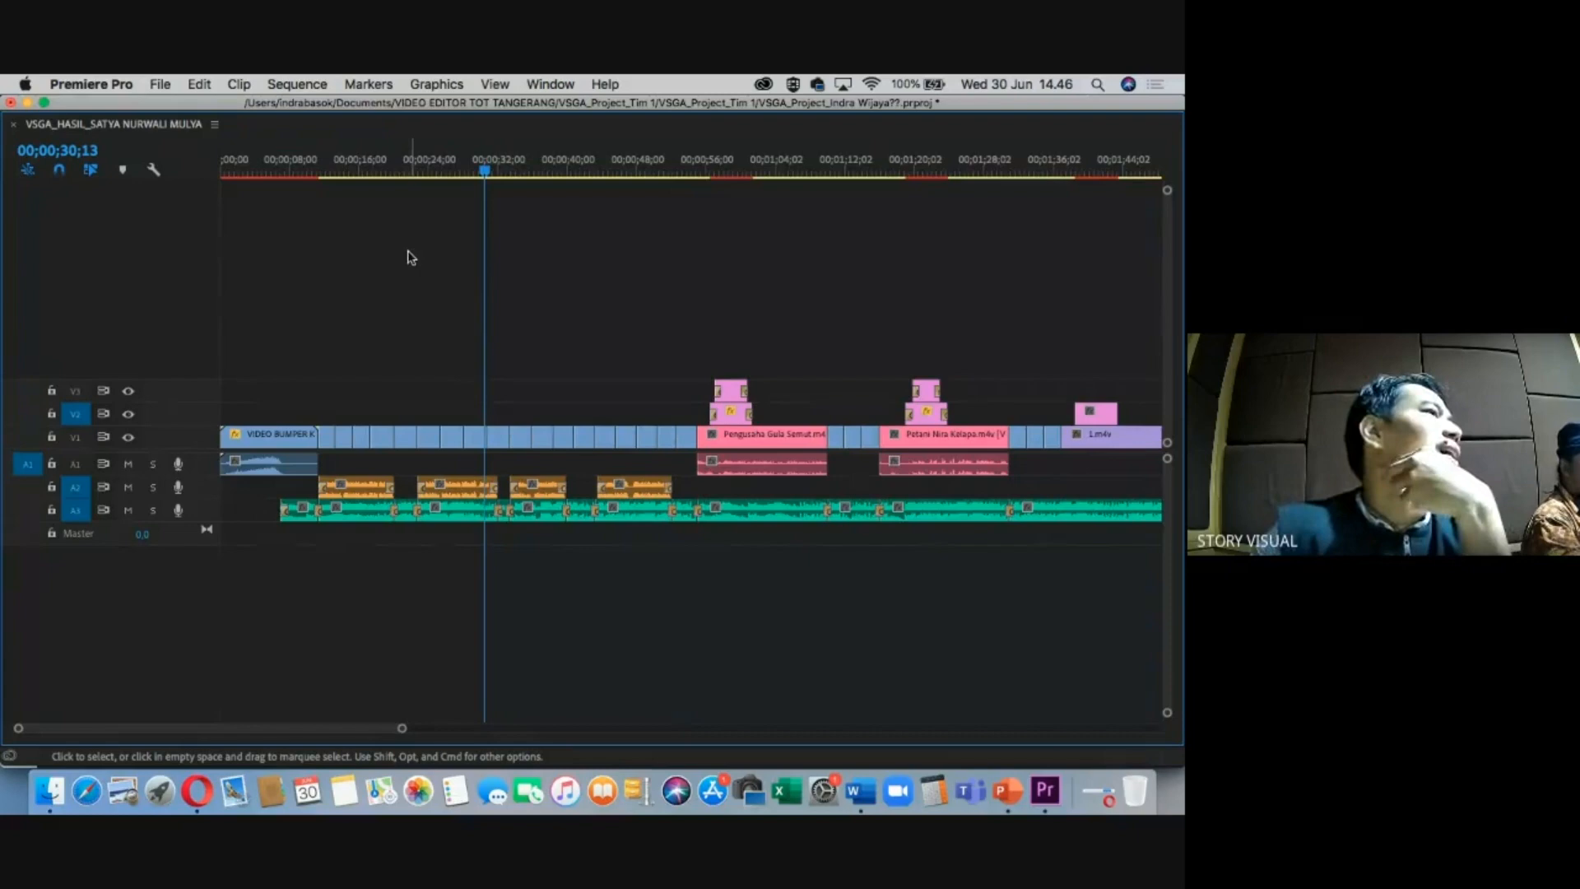
# Move the playhead to 00;00;09;04 near the start and select the first A3 music clip.
pyautogui.click(331, 163)
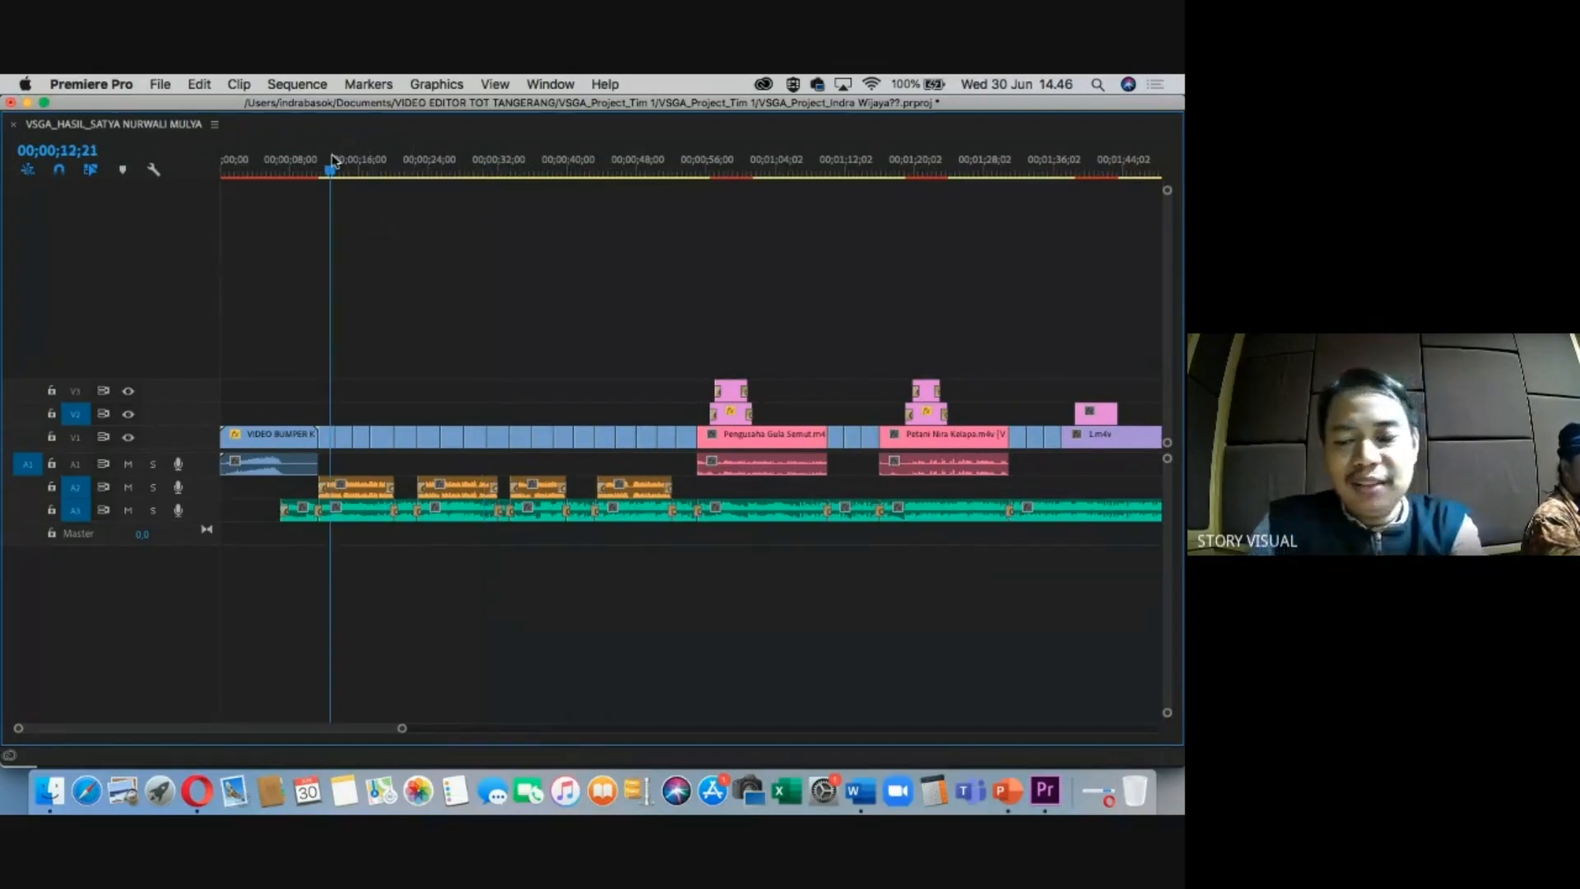
pyautogui.press('=')
pyautogui.press('=')
pyautogui.click(527, 171)
pyautogui.moveTo(524, 177); pyautogui.dragTo(540, 180)
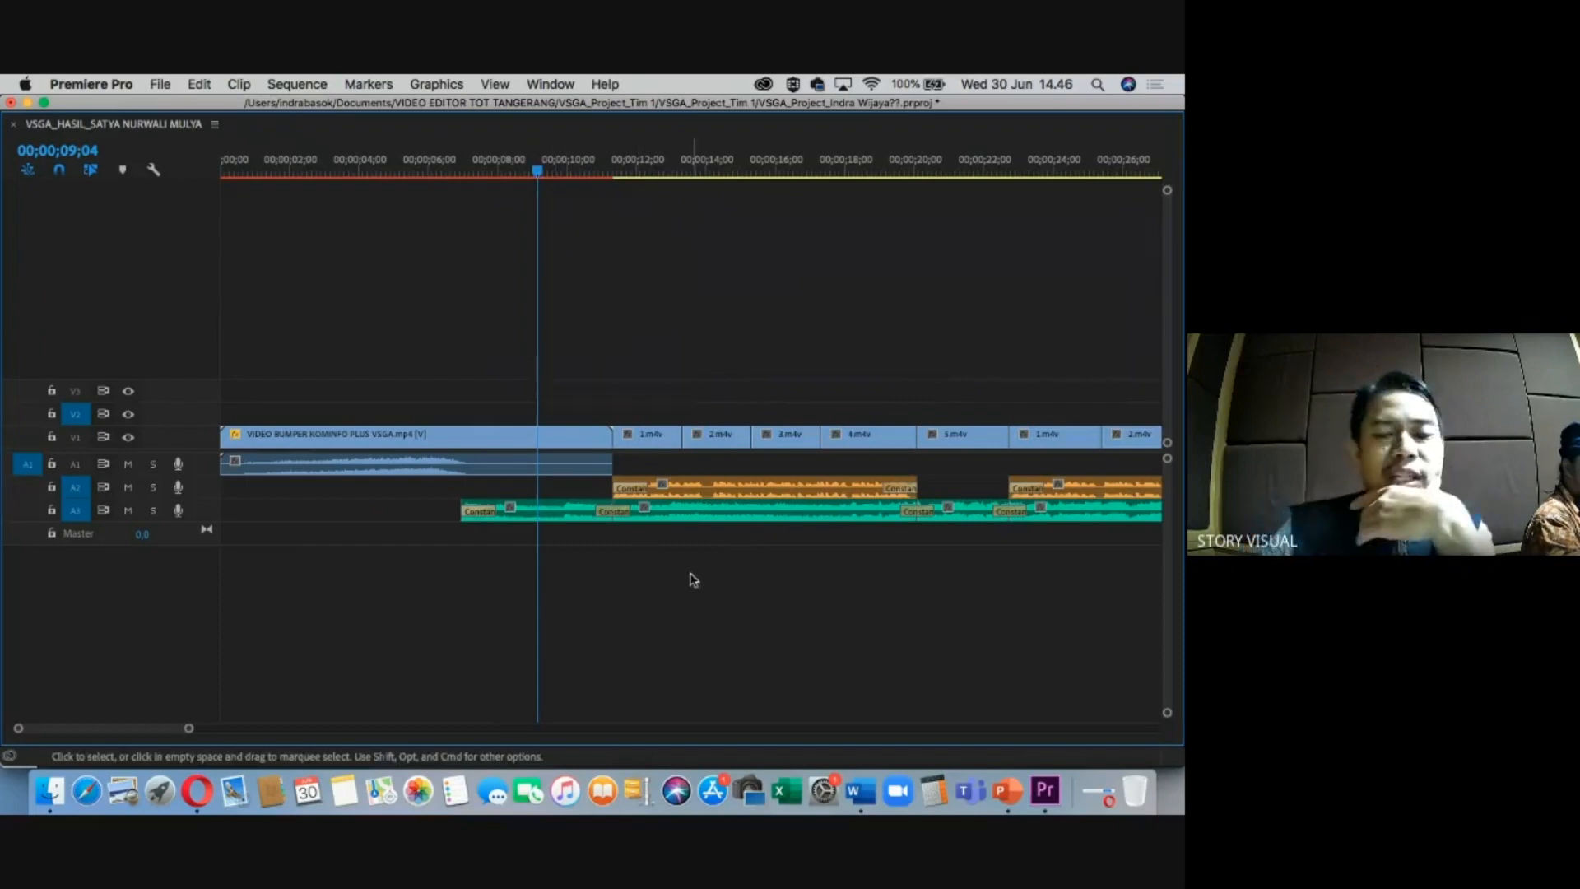
pyautogui.click(551, 520)
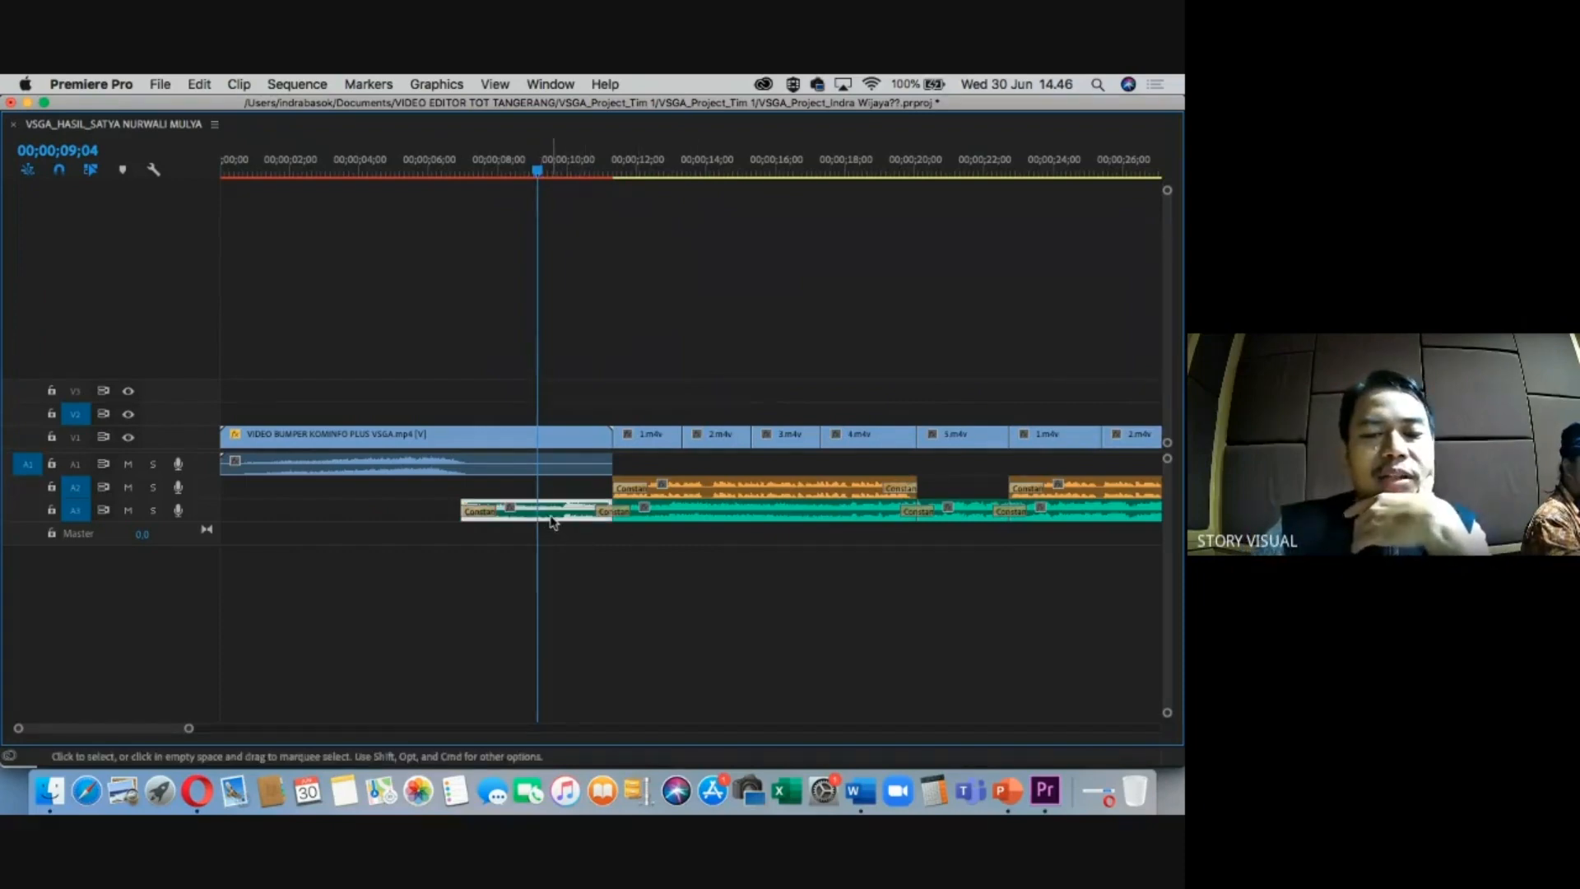
# Open Audio Gain for the first A3 clip from its context menu, then cancel it.
pyautogui.rightClick(551, 517)
pyautogui.moveTo(600, 757)
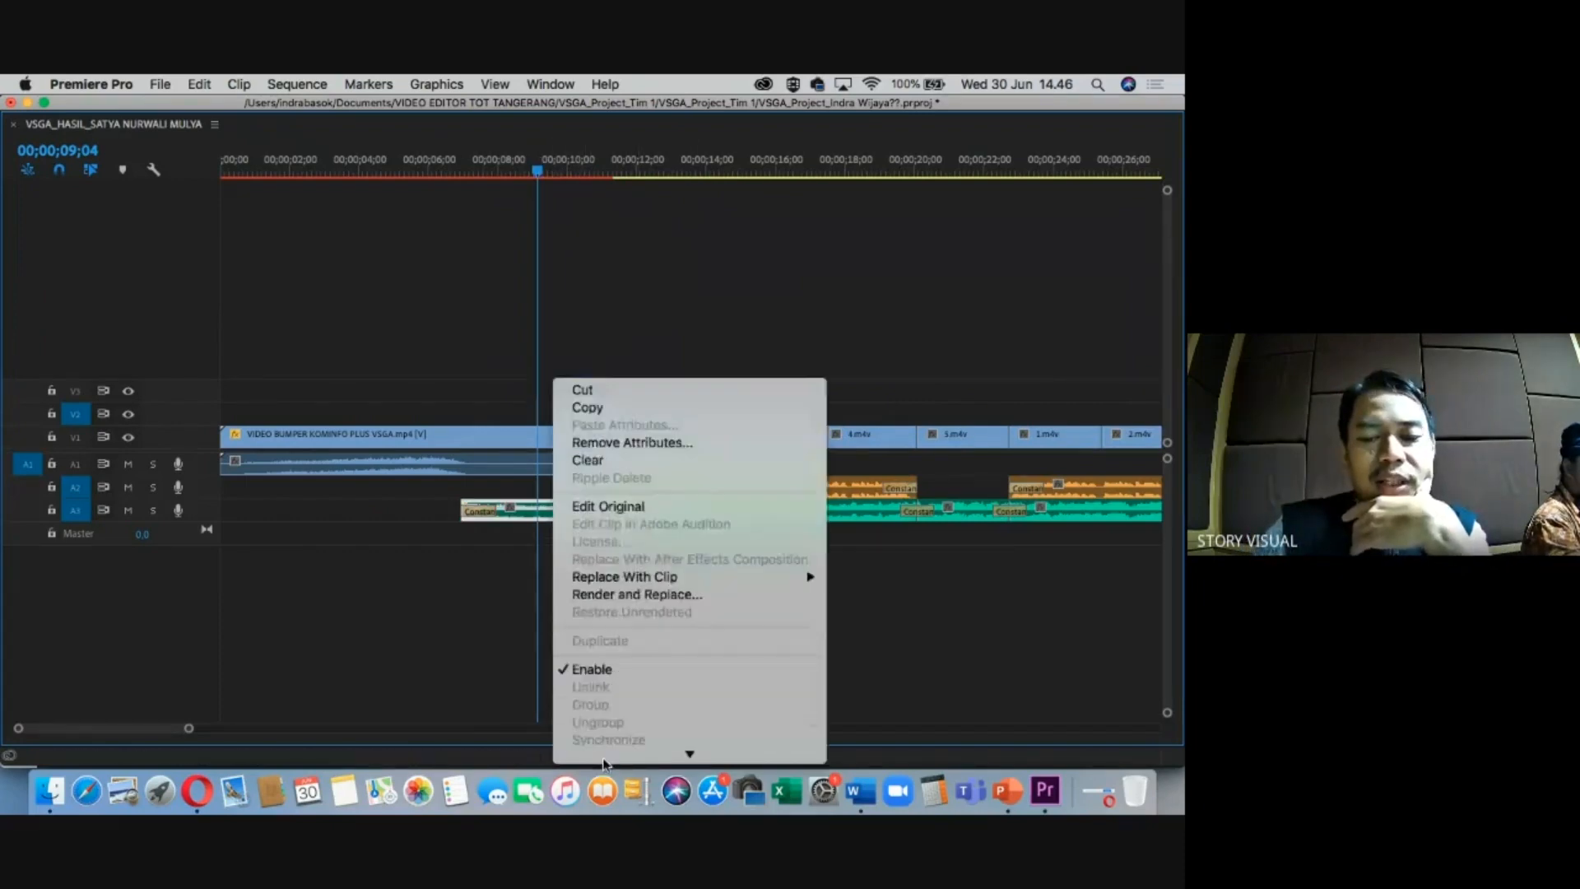
pyautogui.click(605, 596)
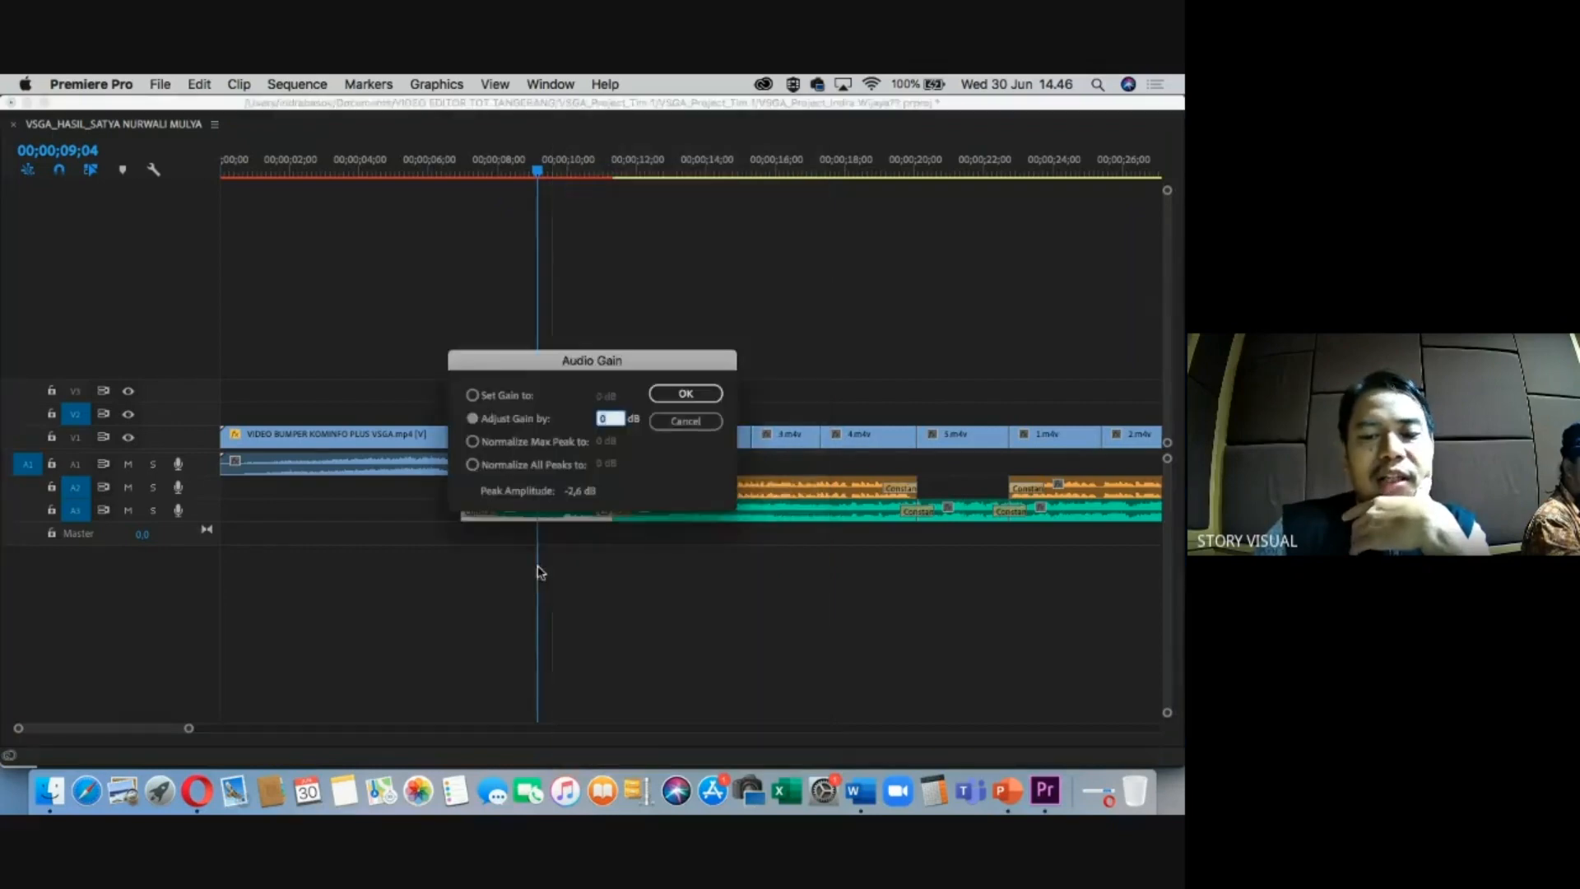
pyautogui.click(677, 419)
pyautogui.click(647, 593)
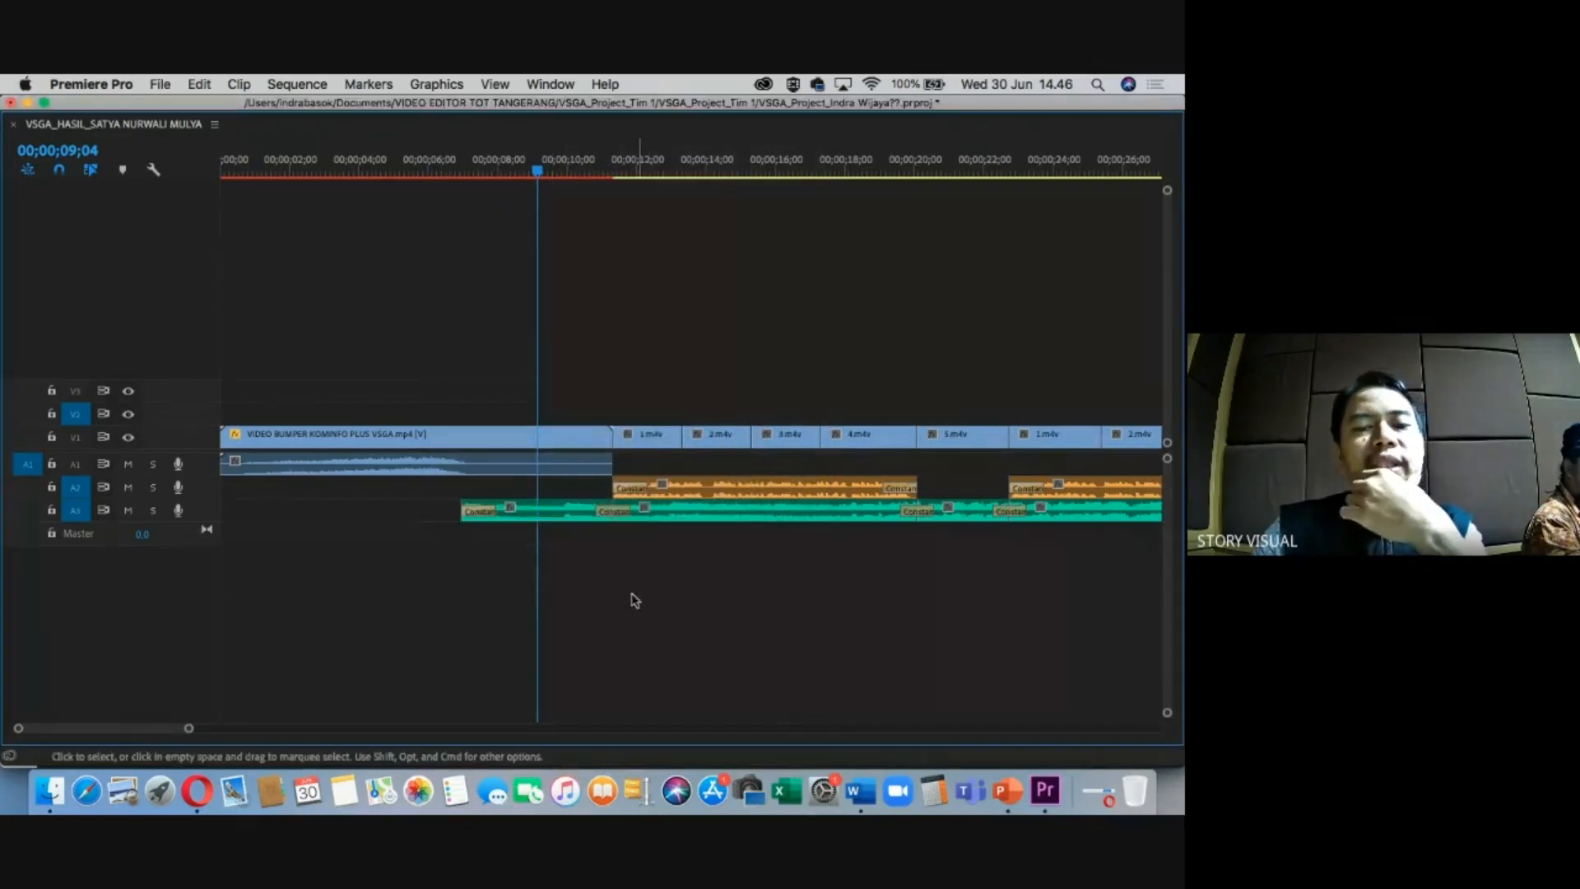
# Select an A3 music clip near the start and open its Audio Gain dialog with G at -13 dB.
pyautogui.press('-')
pyautogui.press('-')
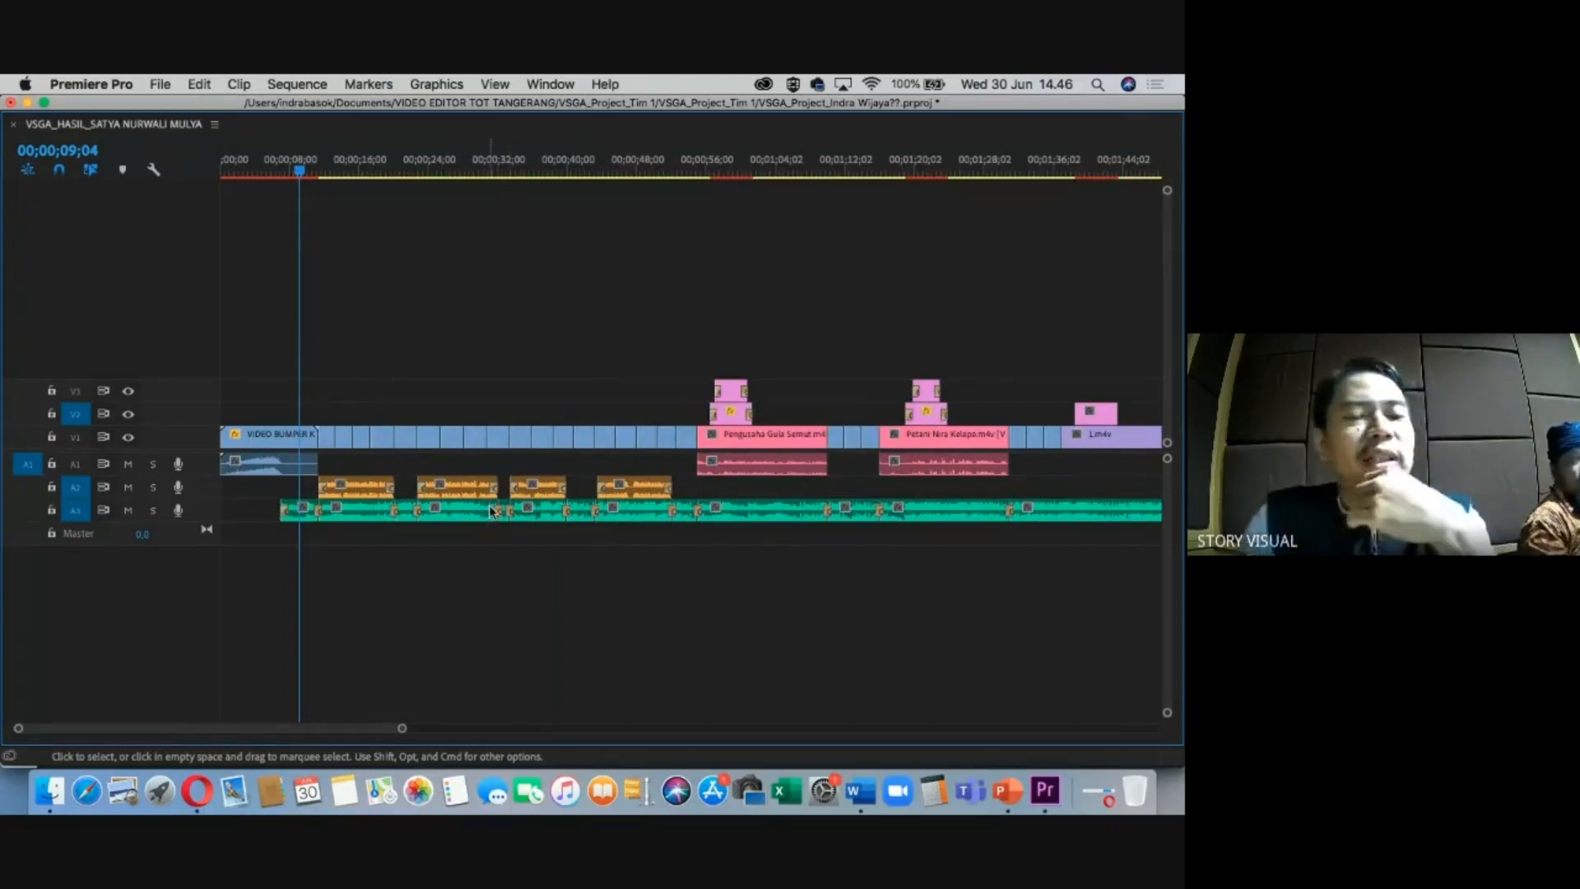
pyautogui.press('=')
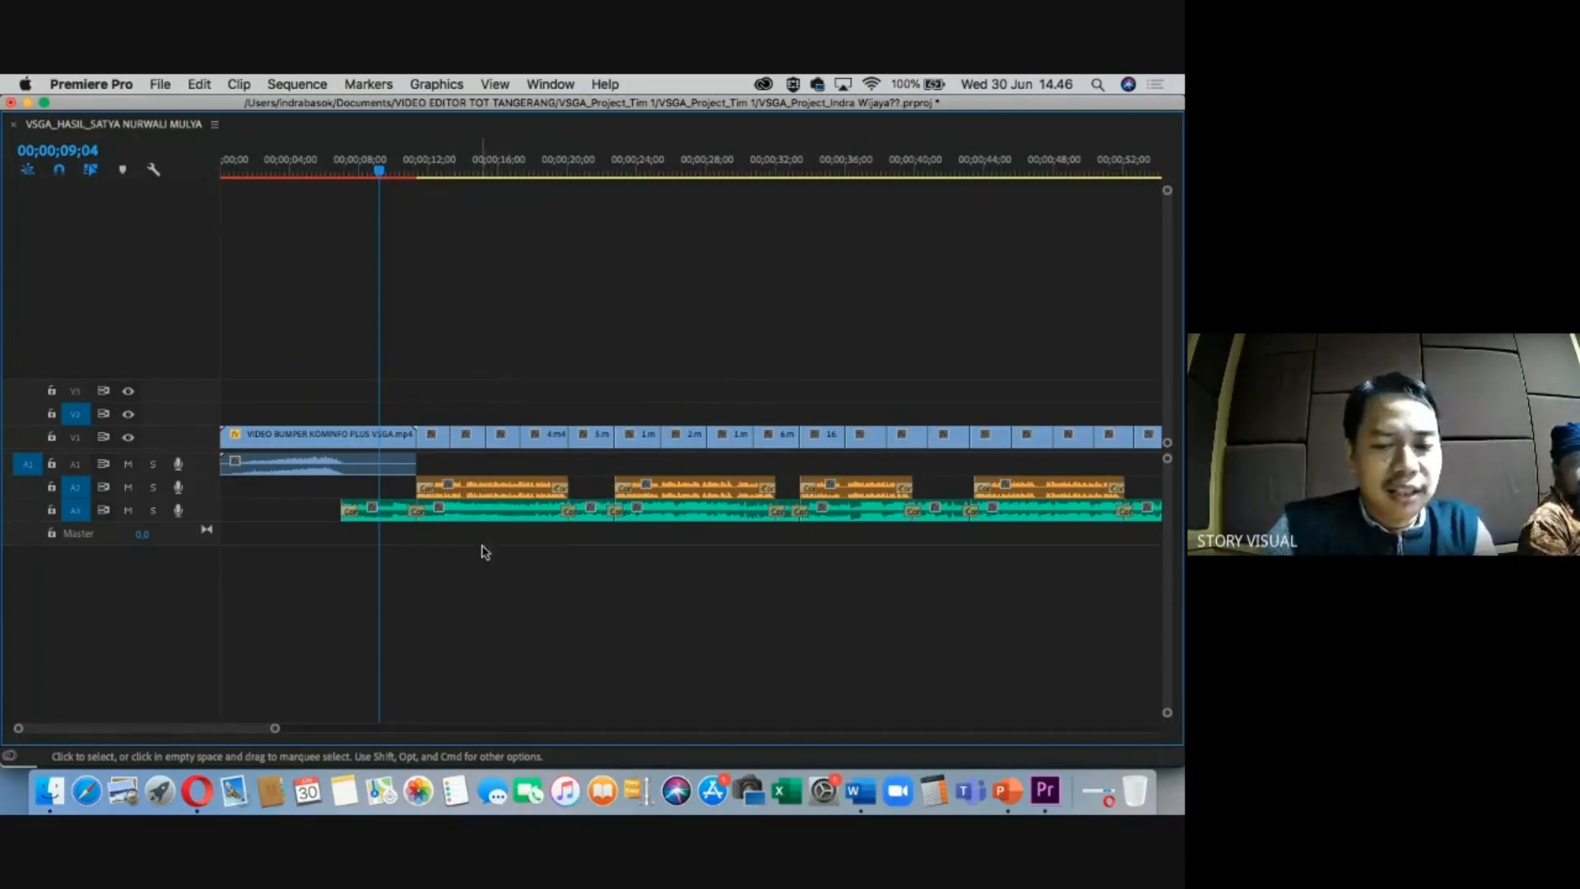
pyautogui.click(490, 518)
pyautogui.press('g')
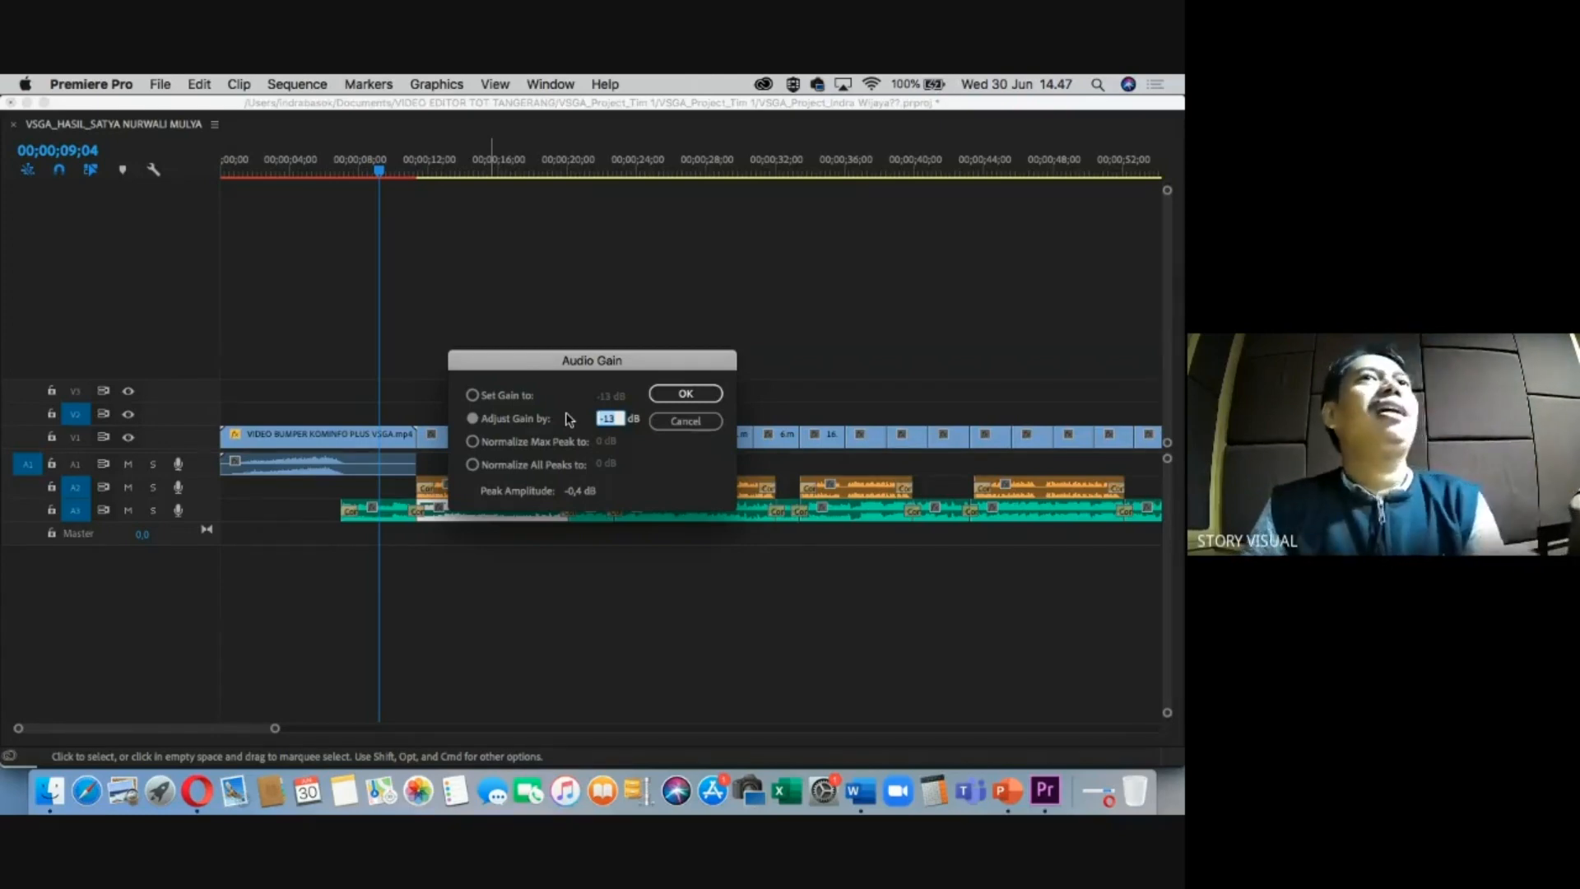
# Apply the -13 dB gain, then lower the next two A3 music clips by 13 dB.
pyautogui.click(684, 396)
pyautogui.click(647, 584)
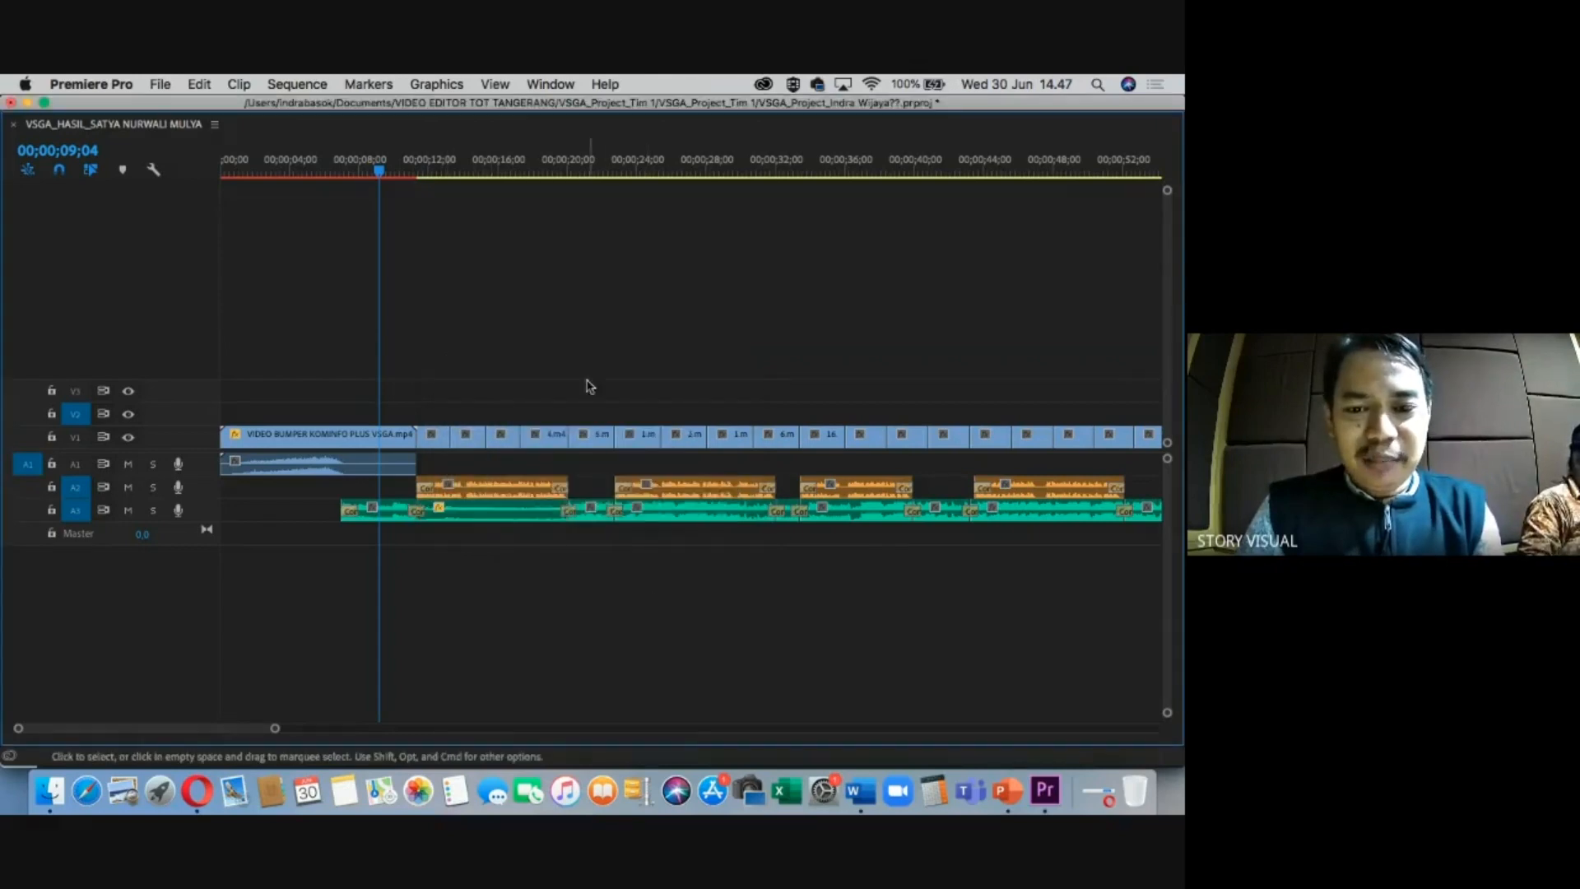
pyautogui.moveTo(618, 170); pyautogui.dragTo(675, 195)
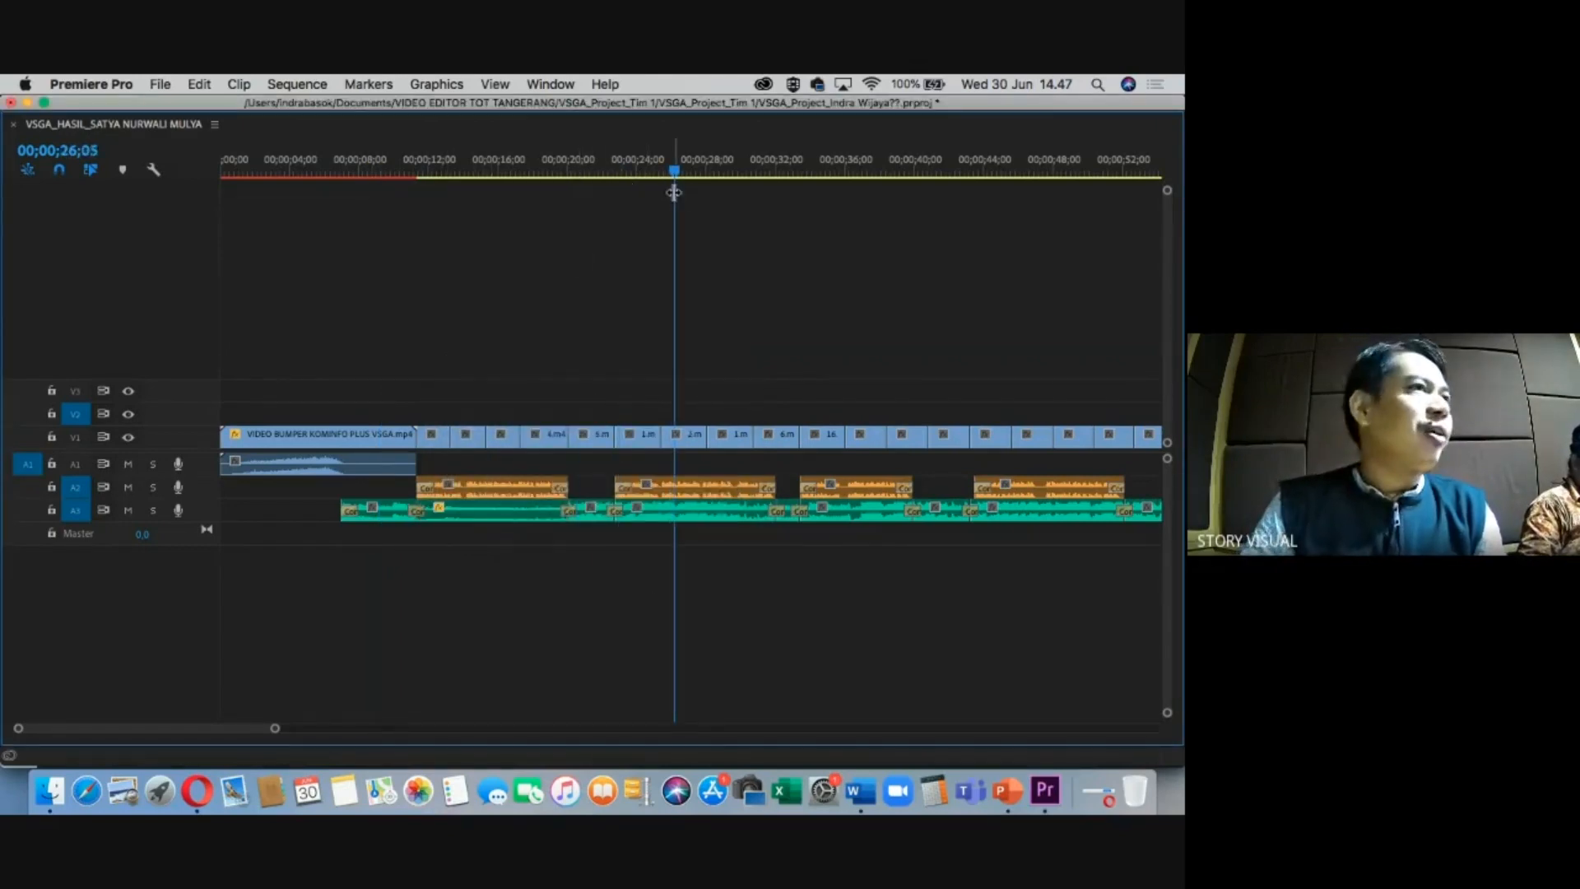
pyautogui.click(680, 519)
pyautogui.press('g')
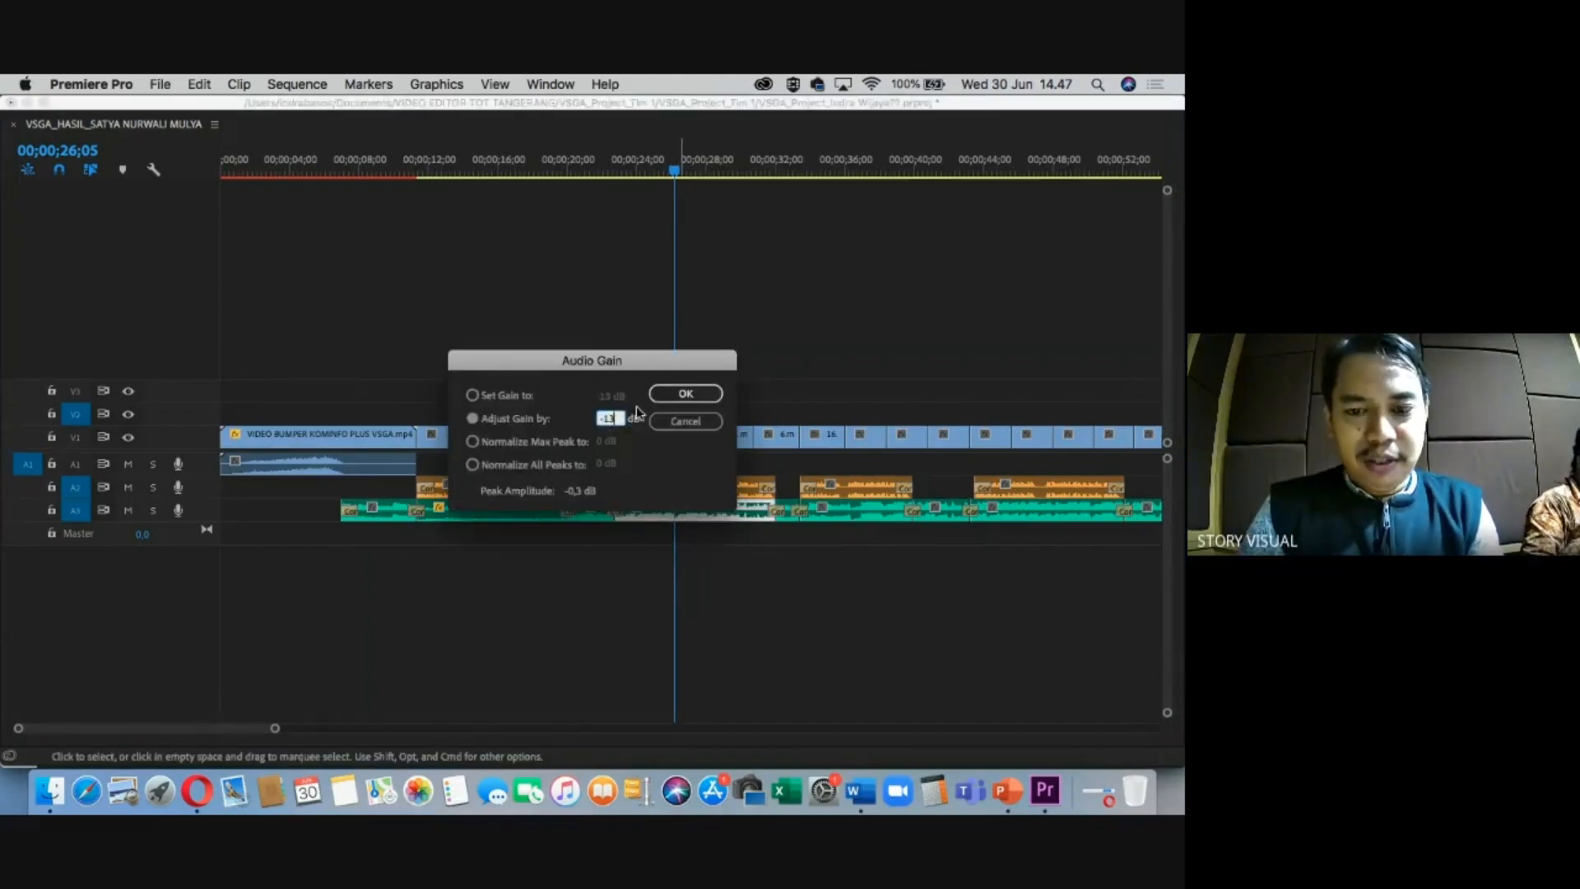
pyautogui.click(667, 394)
pyautogui.click(860, 518)
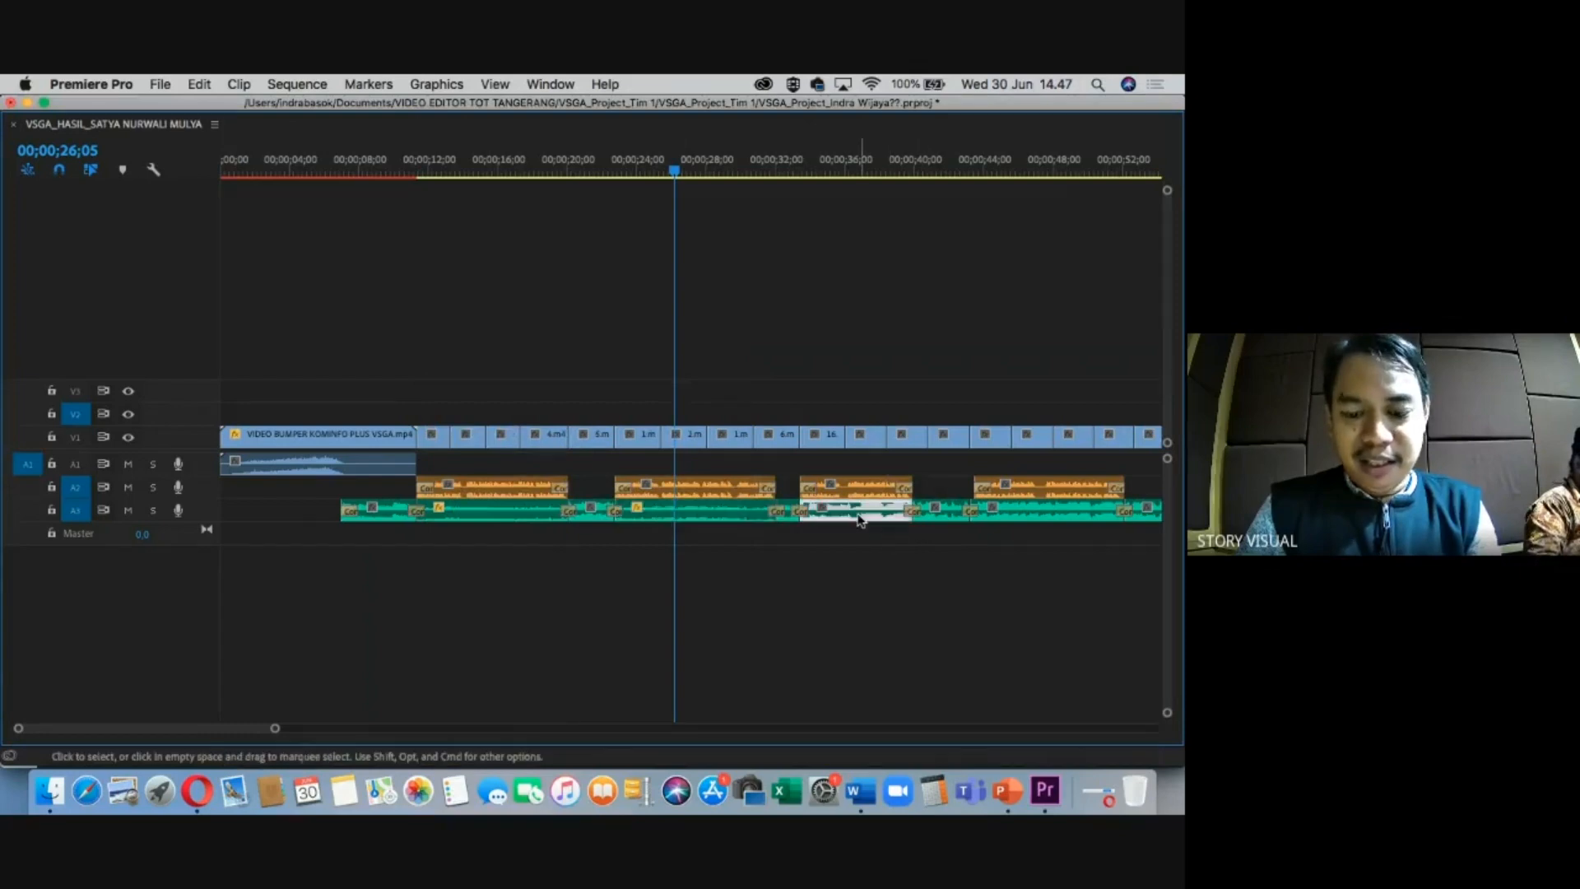
pyautogui.press('g')
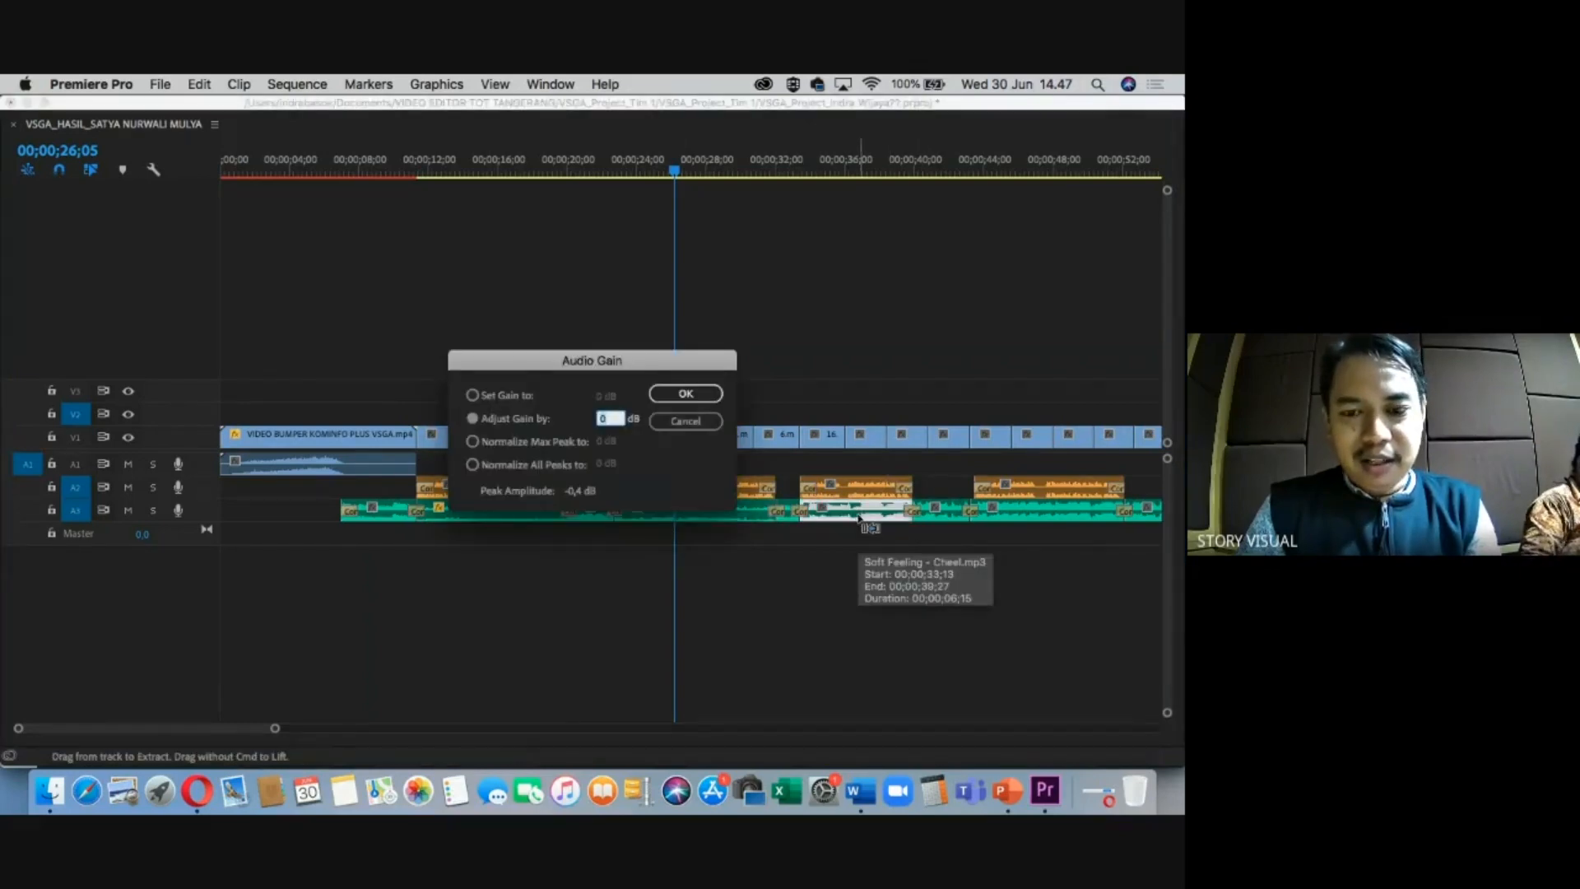
pyautogui.click(685, 395)
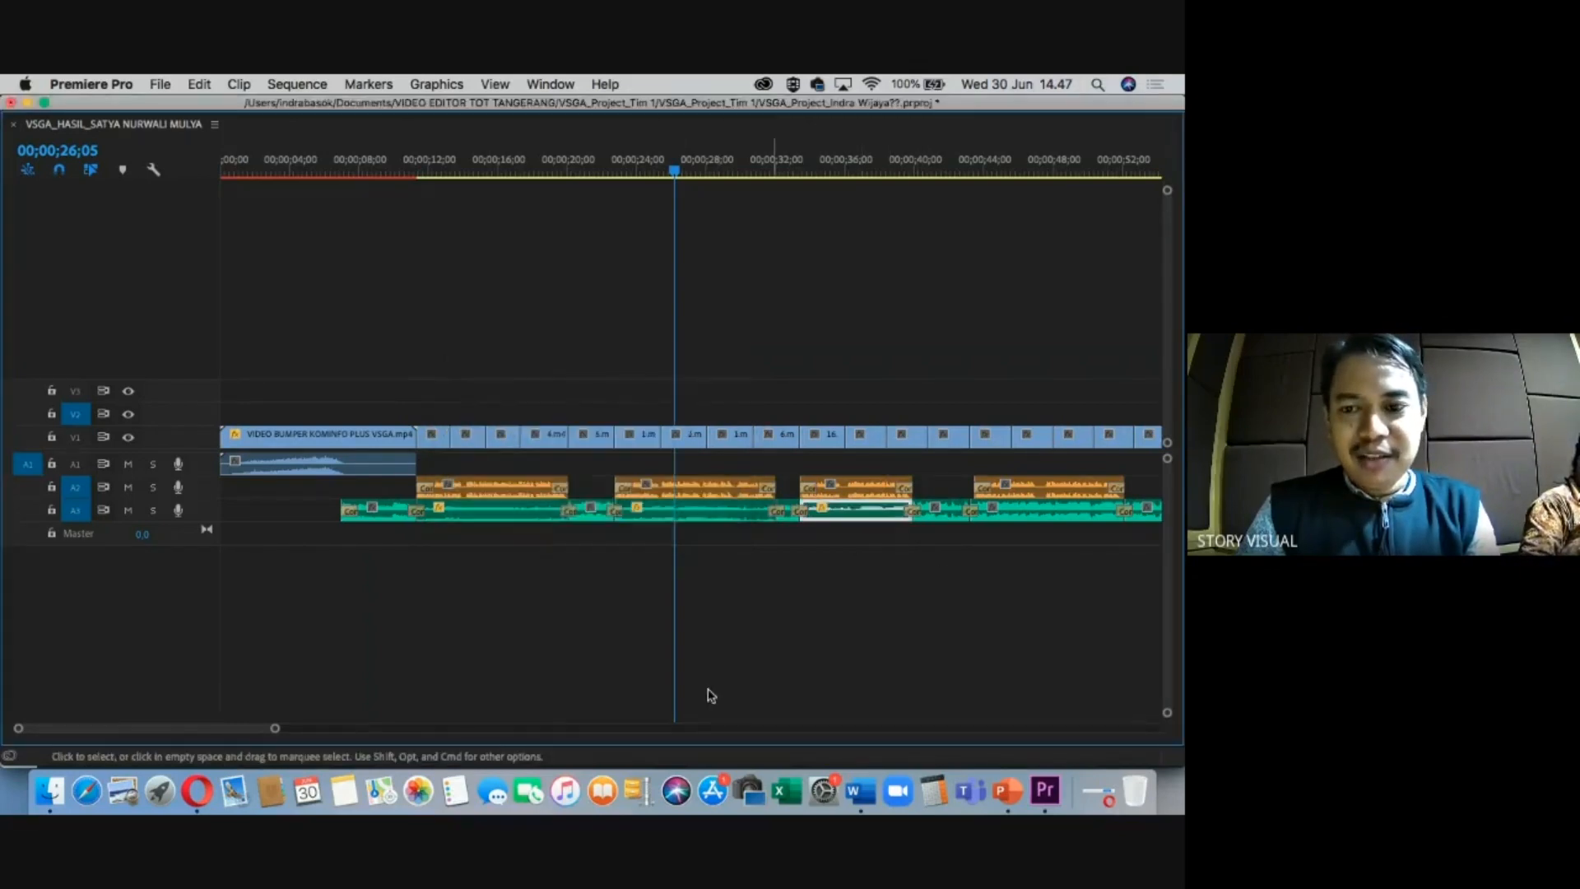
# Lower three more A3 clips by 13 dB, including those under Pengusaha Gula Semut and Petani Nira Kelapa.
pyautogui.moveTo(242, 735); pyautogui.dragTo(265, 734)
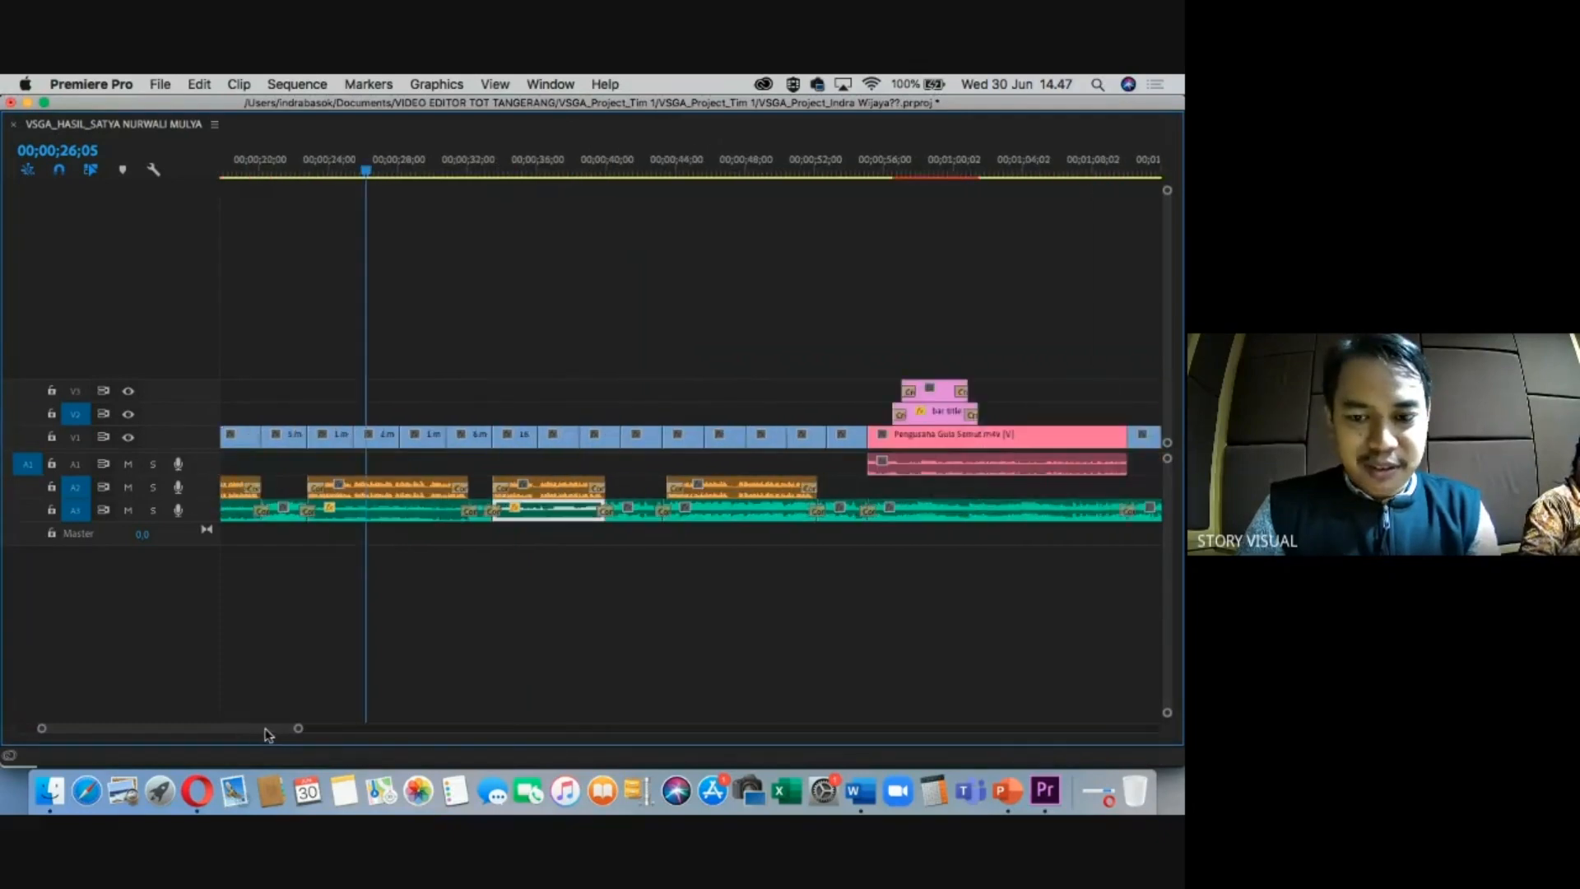
pyautogui.click(726, 512)
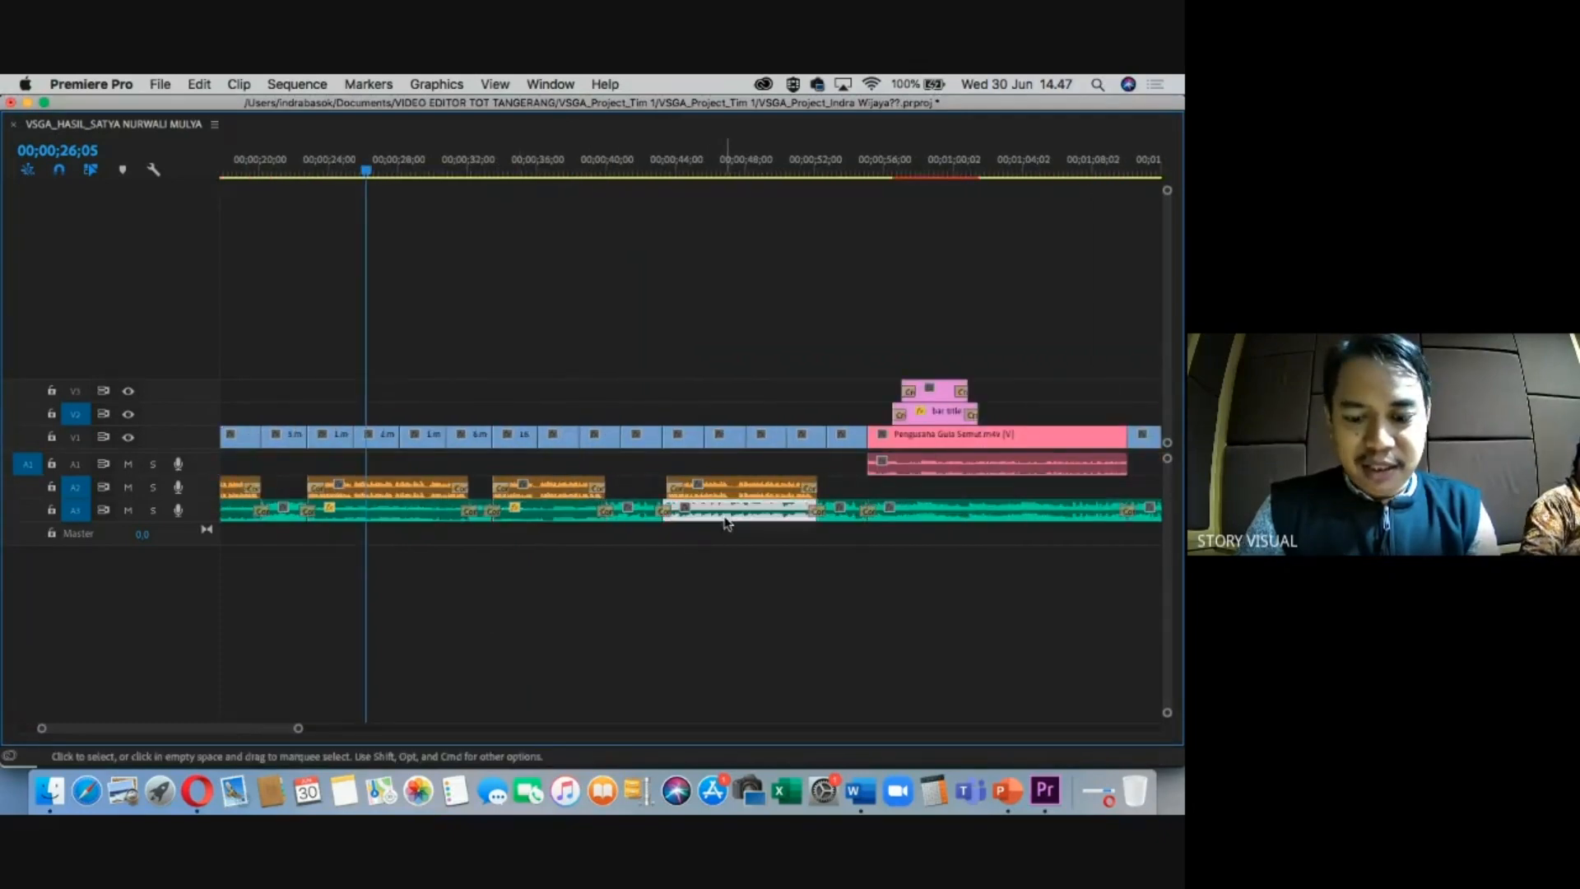
pyautogui.press('g')
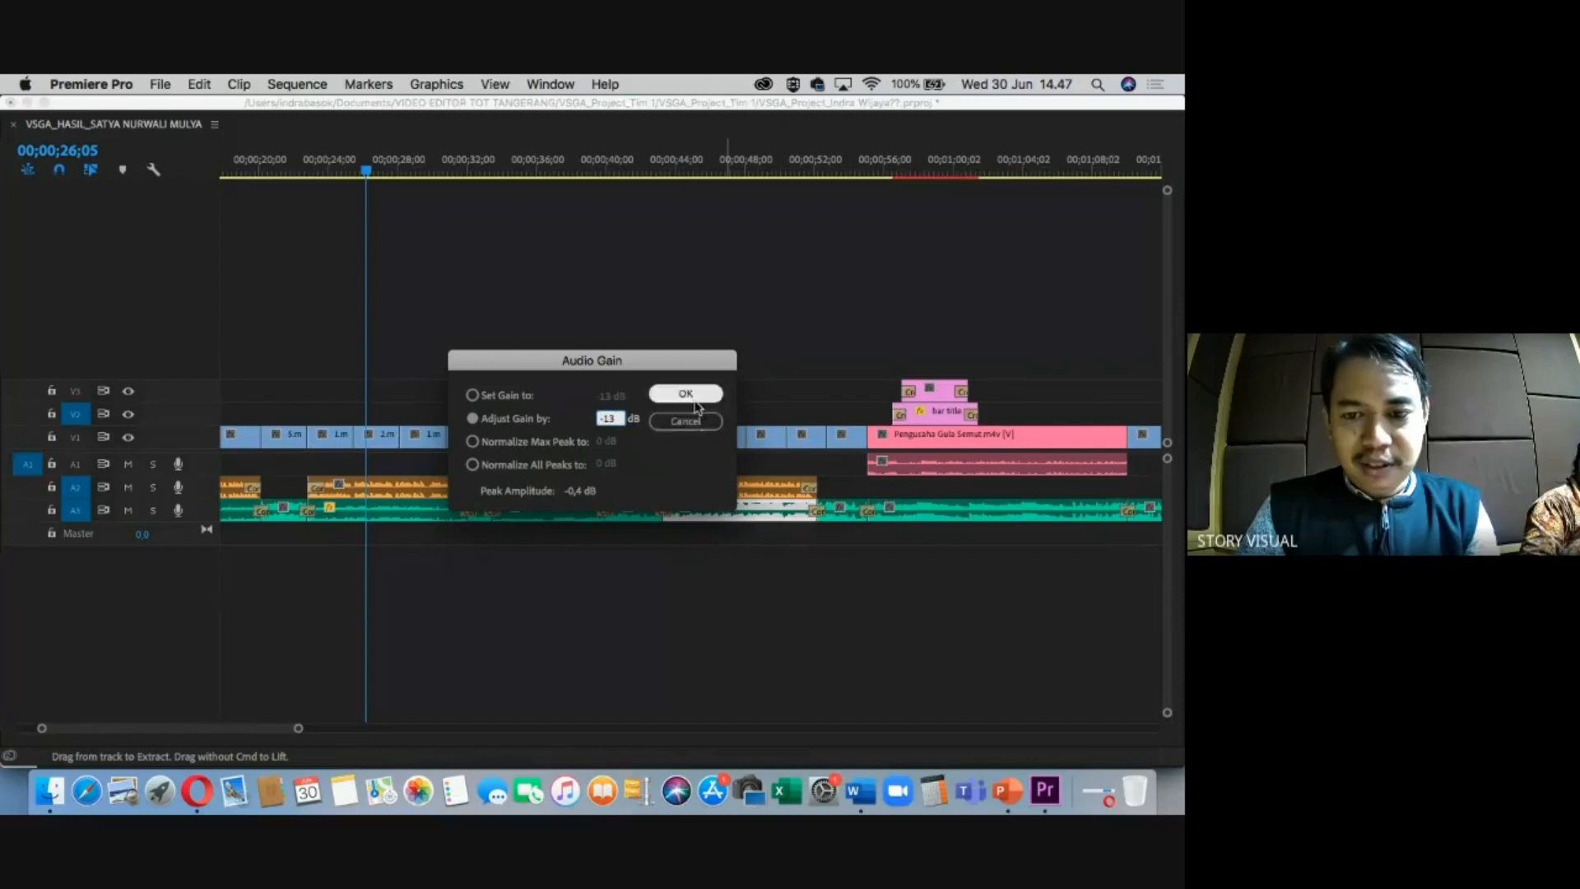
pyautogui.click(694, 400)
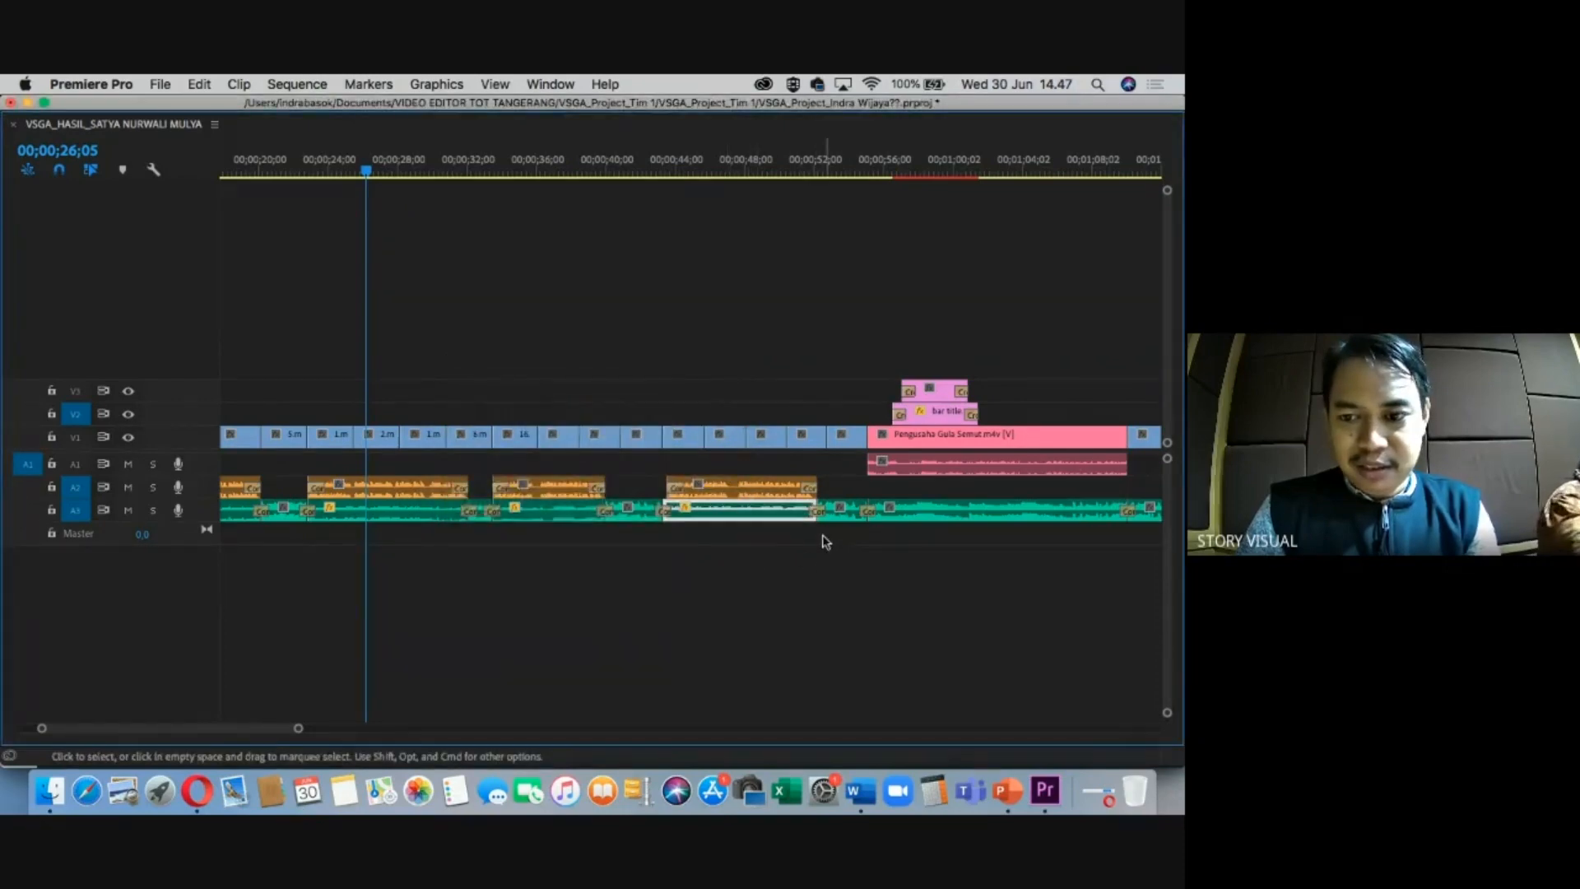
pyautogui.click(899, 512)
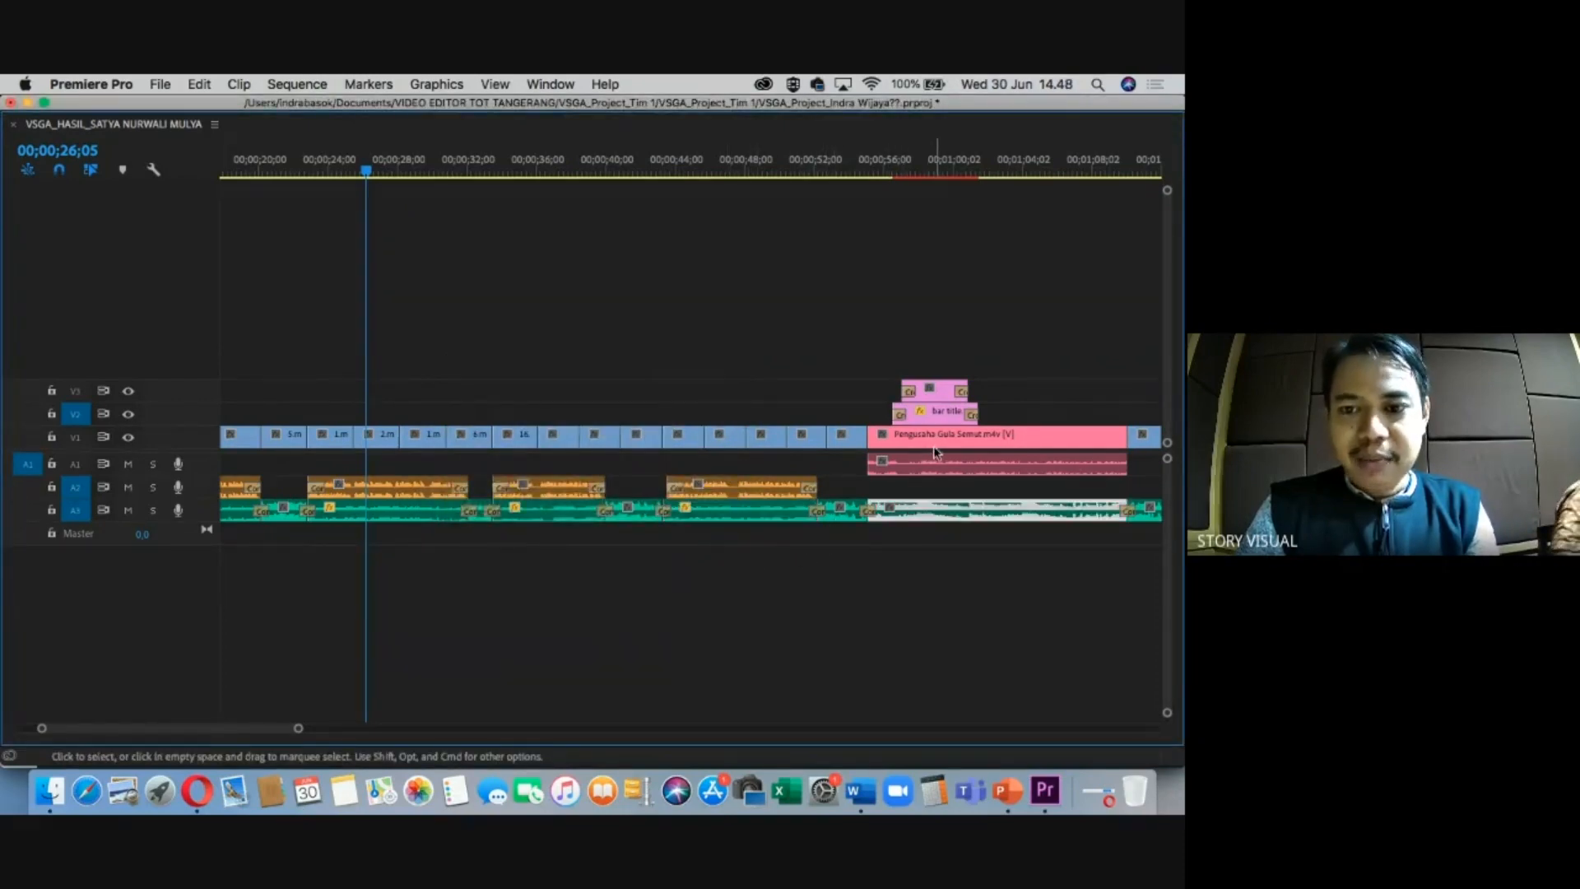
pyautogui.press('g')
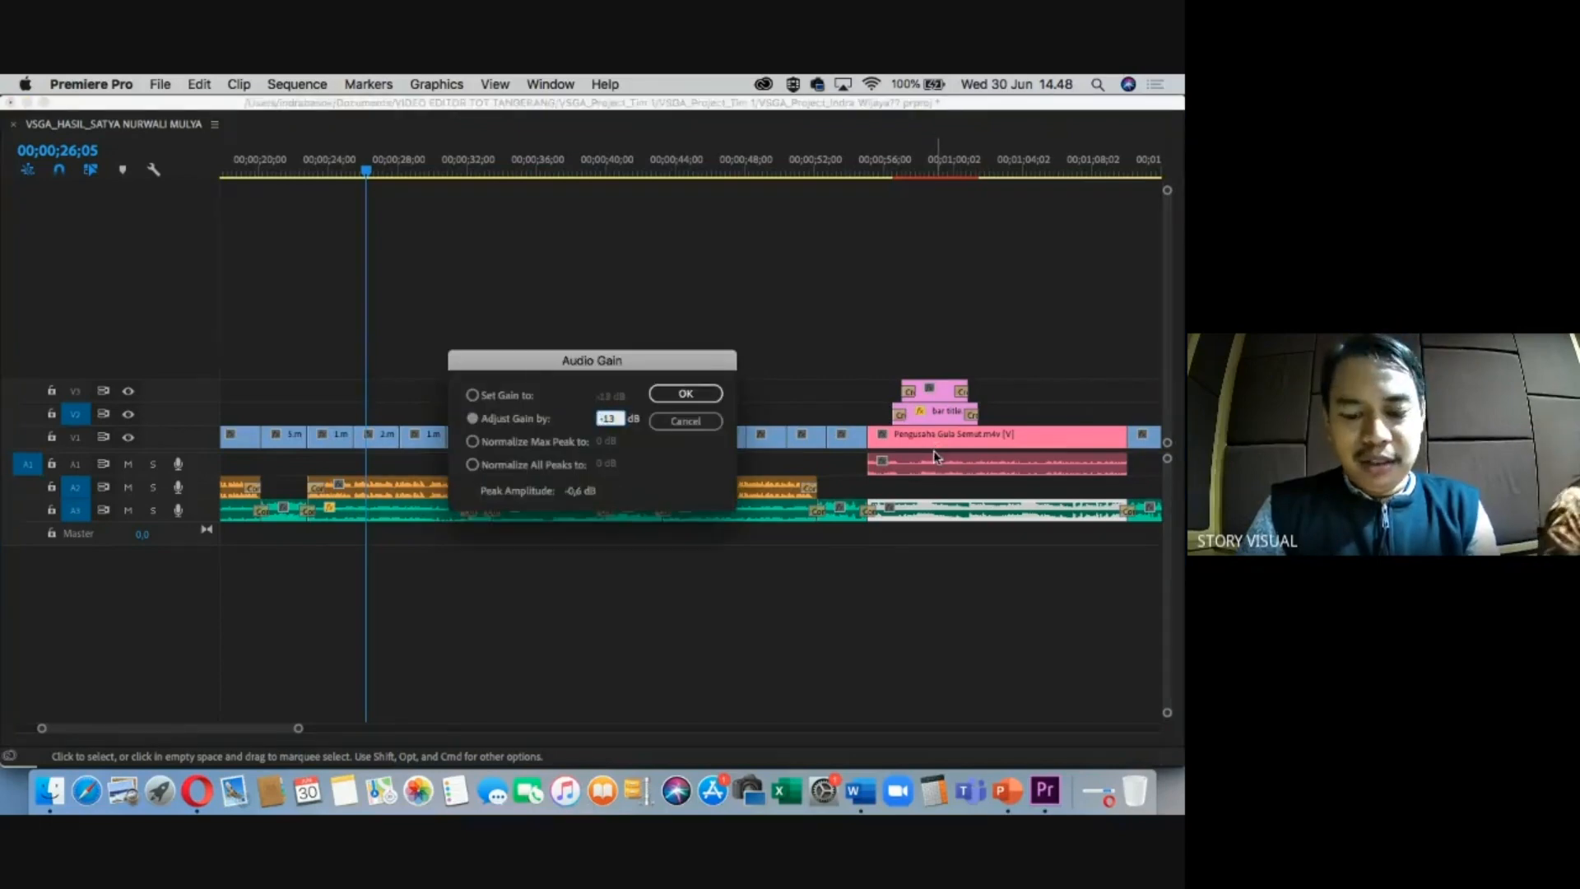
pyautogui.click(684, 400)
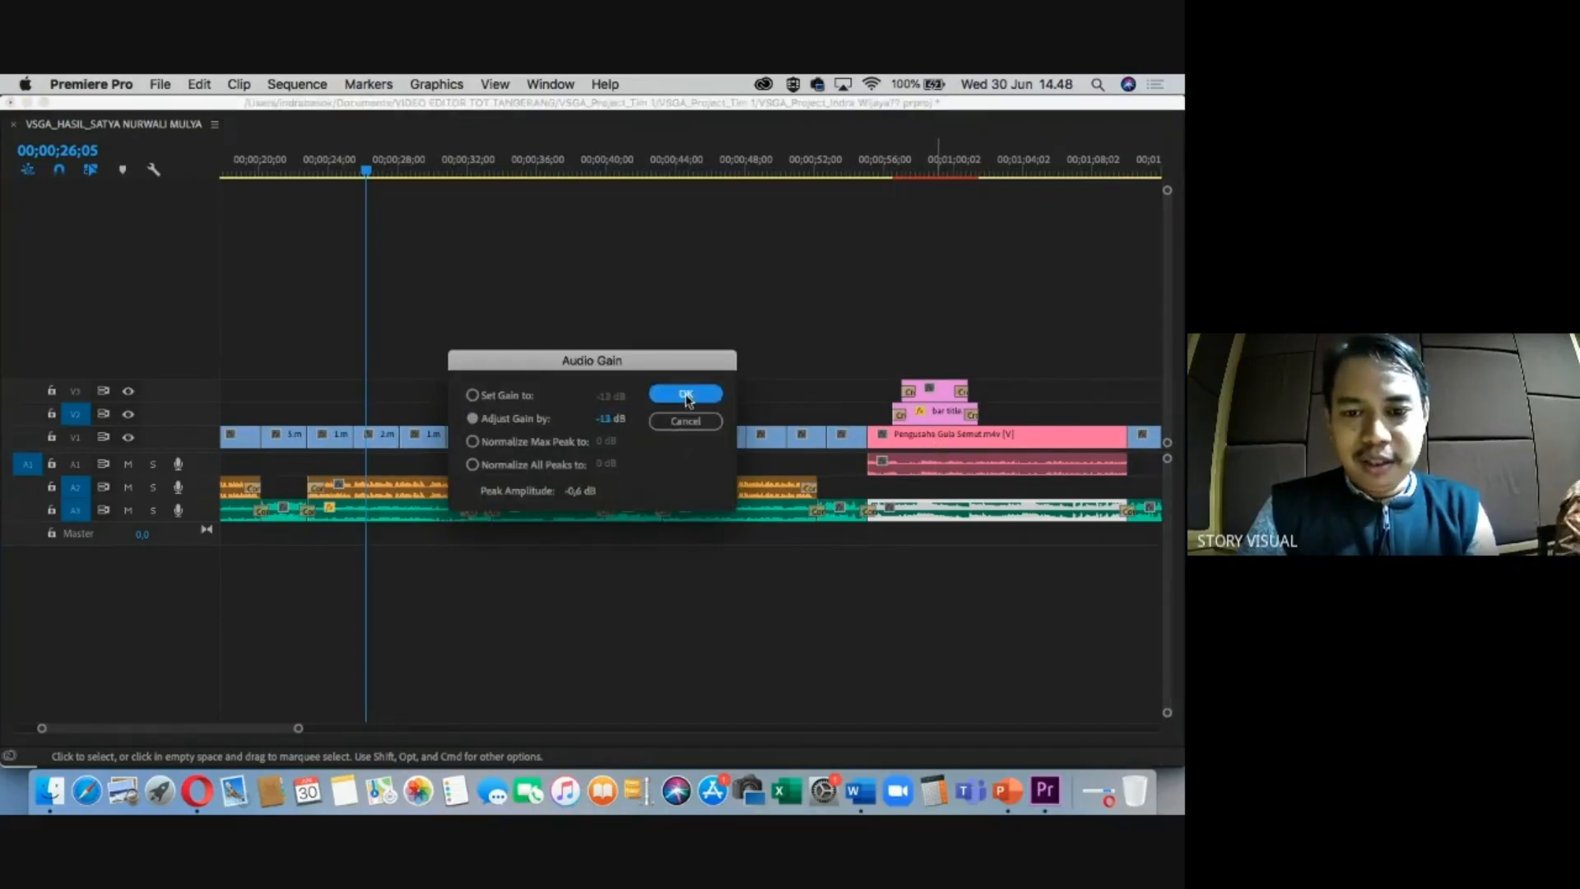
pyautogui.moveTo(289, 732); pyautogui.dragTo(330, 731)
pyautogui.click(809, 517)
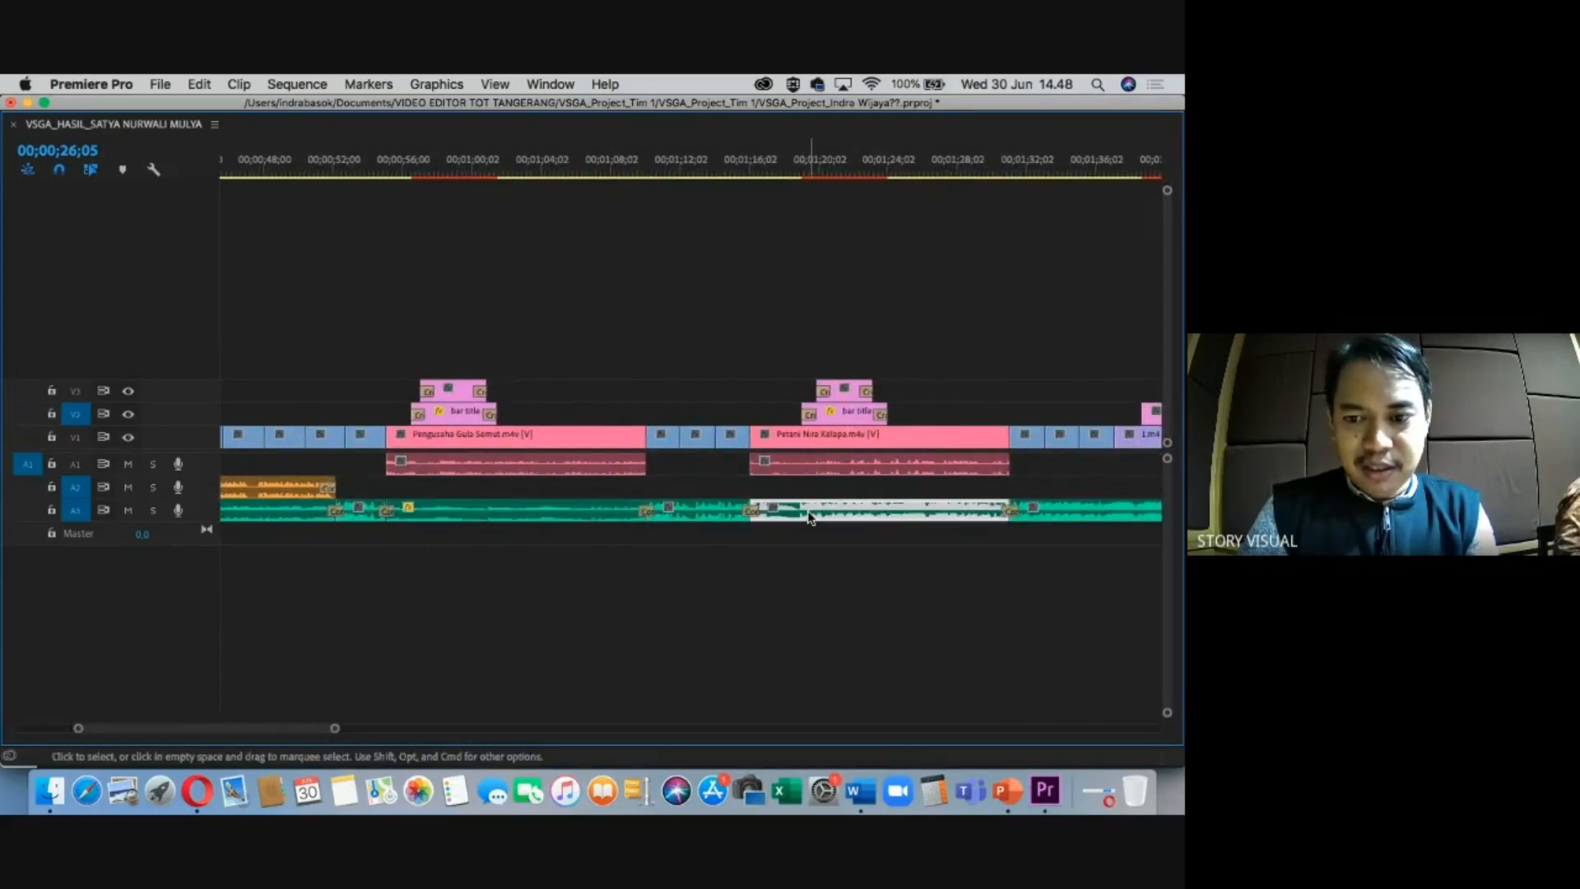
pyautogui.press('g')
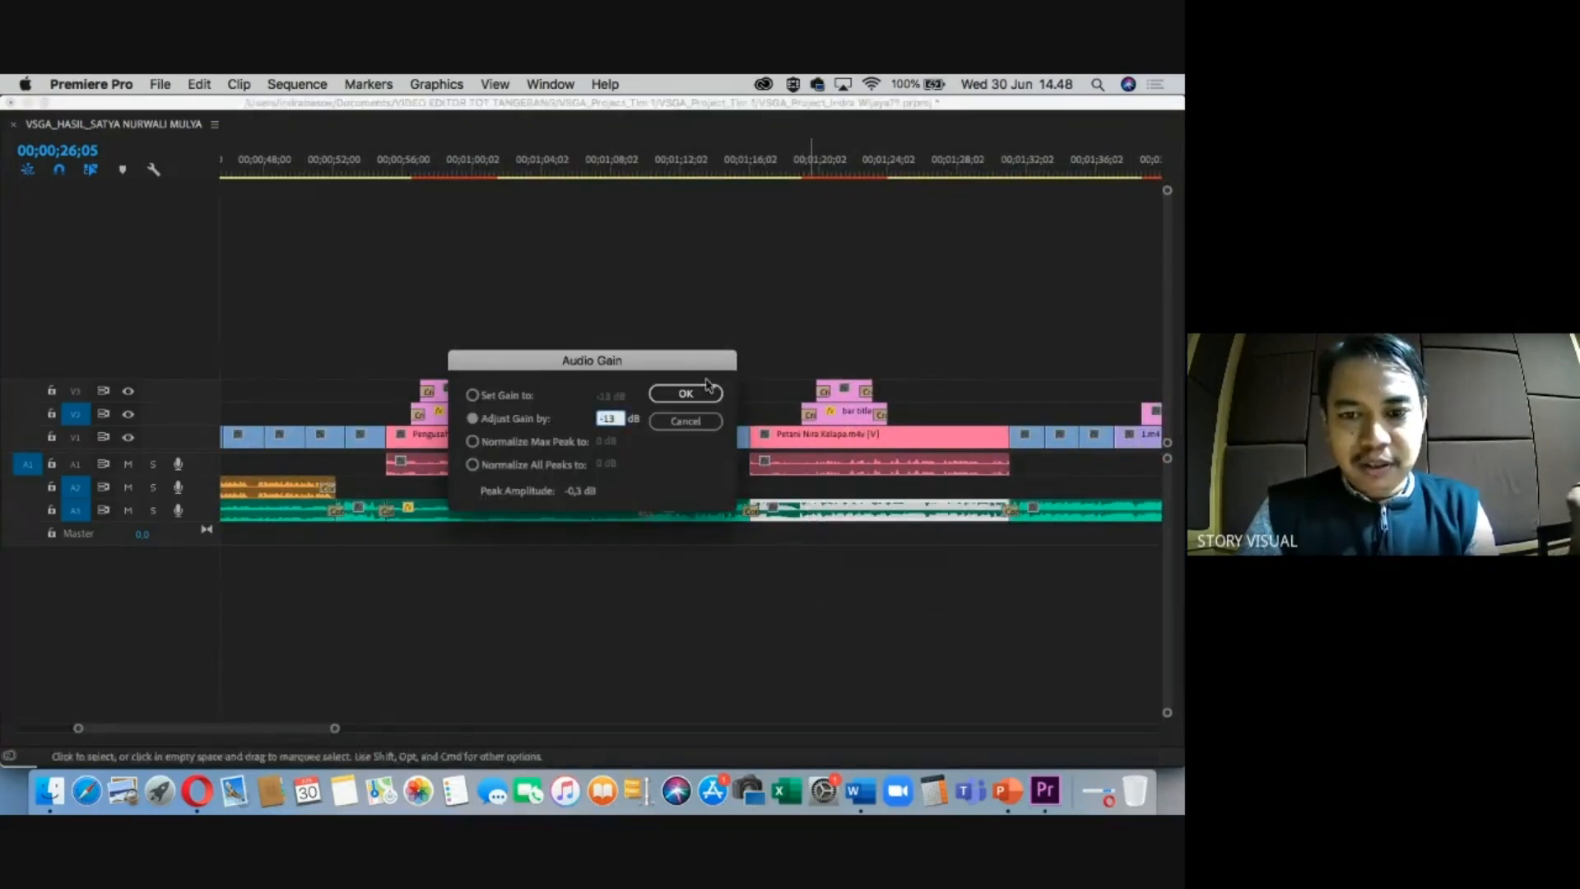
pyautogui.click(705, 388)
pyautogui.moveTo(319, 732); pyautogui.dragTo(356, 735)
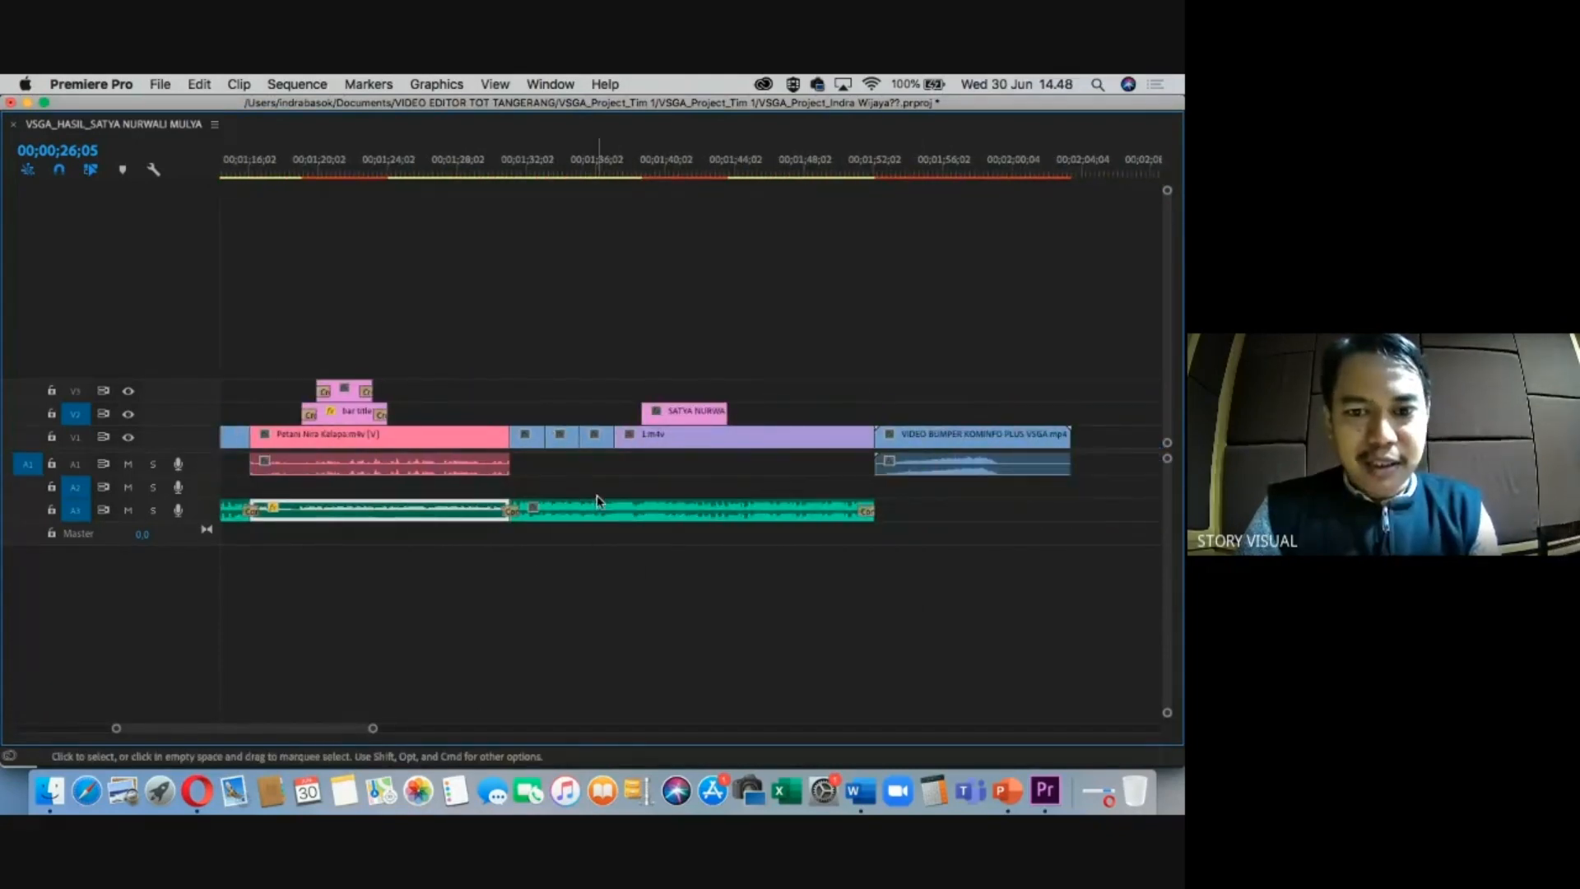
pyautogui.click(616, 512)
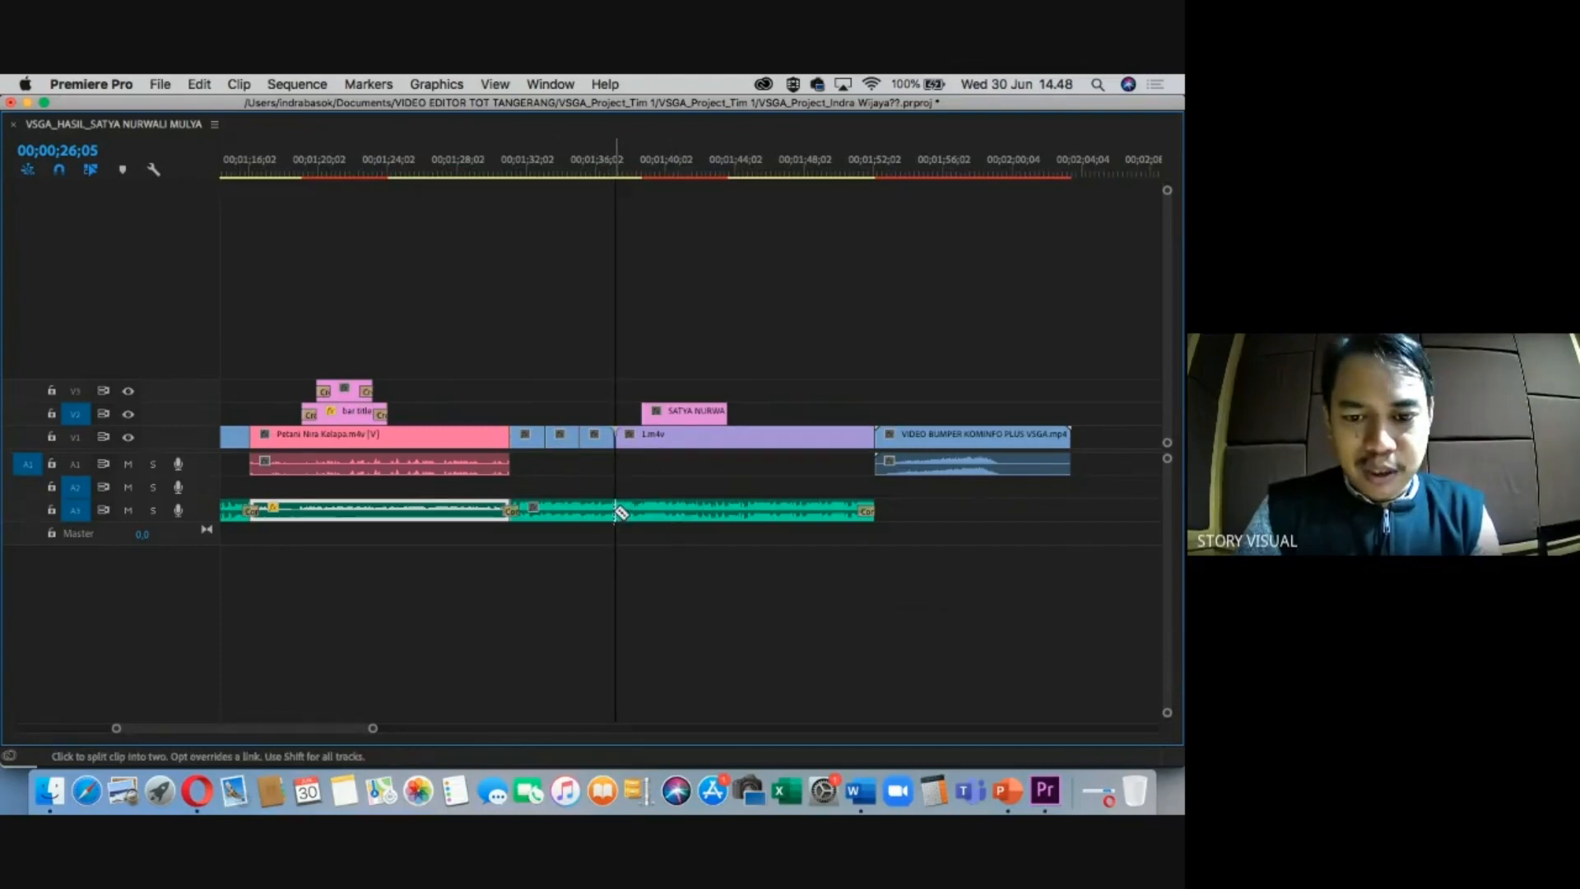
pyautogui.click(563, 516)
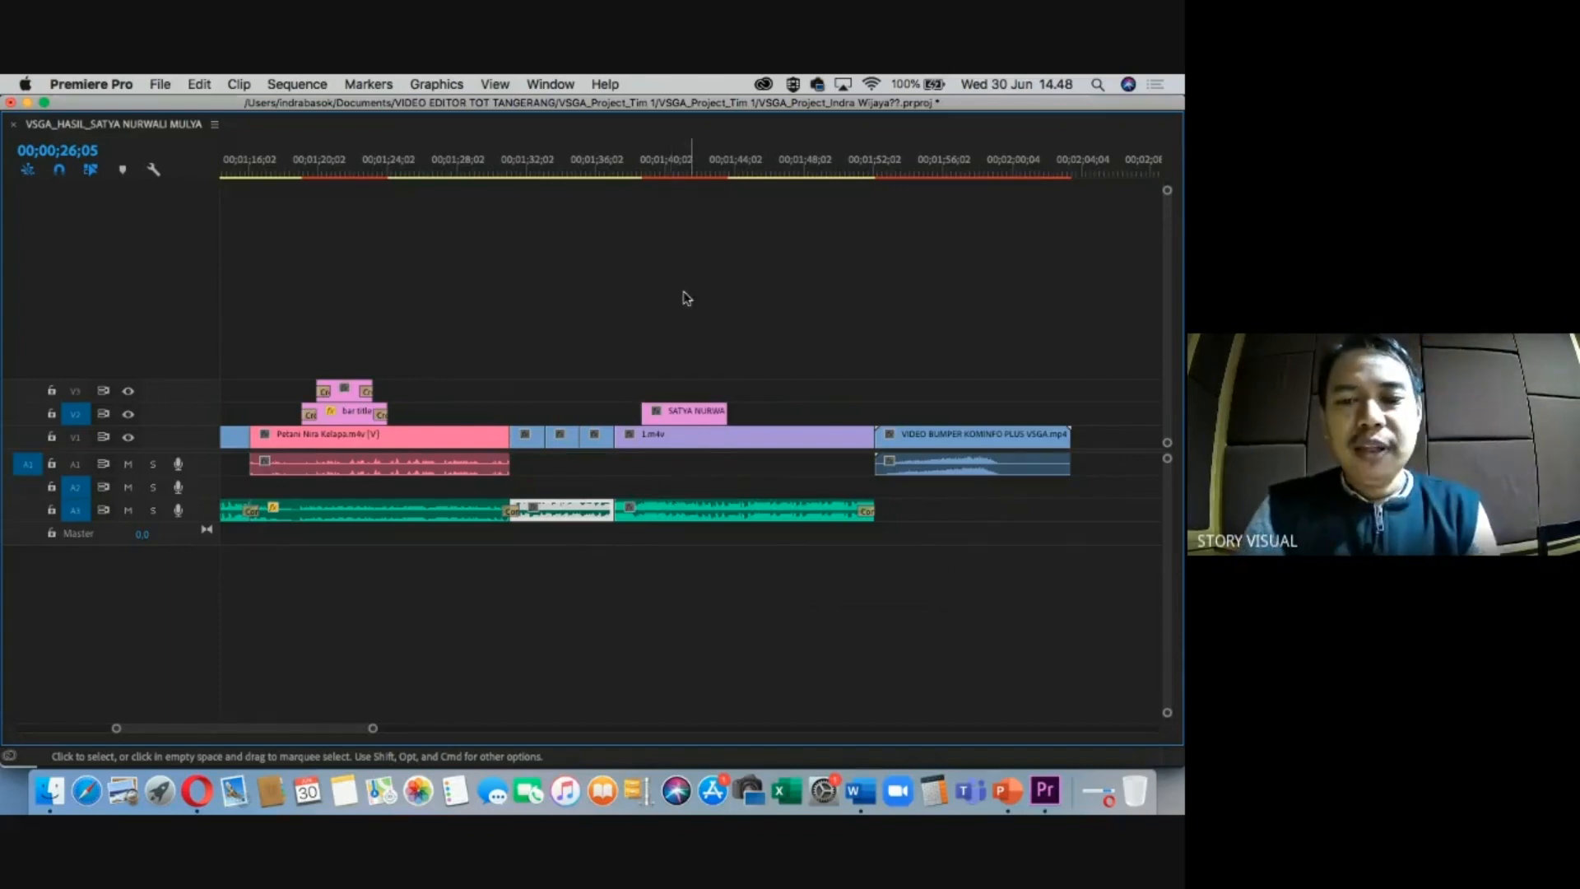
pyautogui.press('super+z')
pyautogui.click(607, 539)
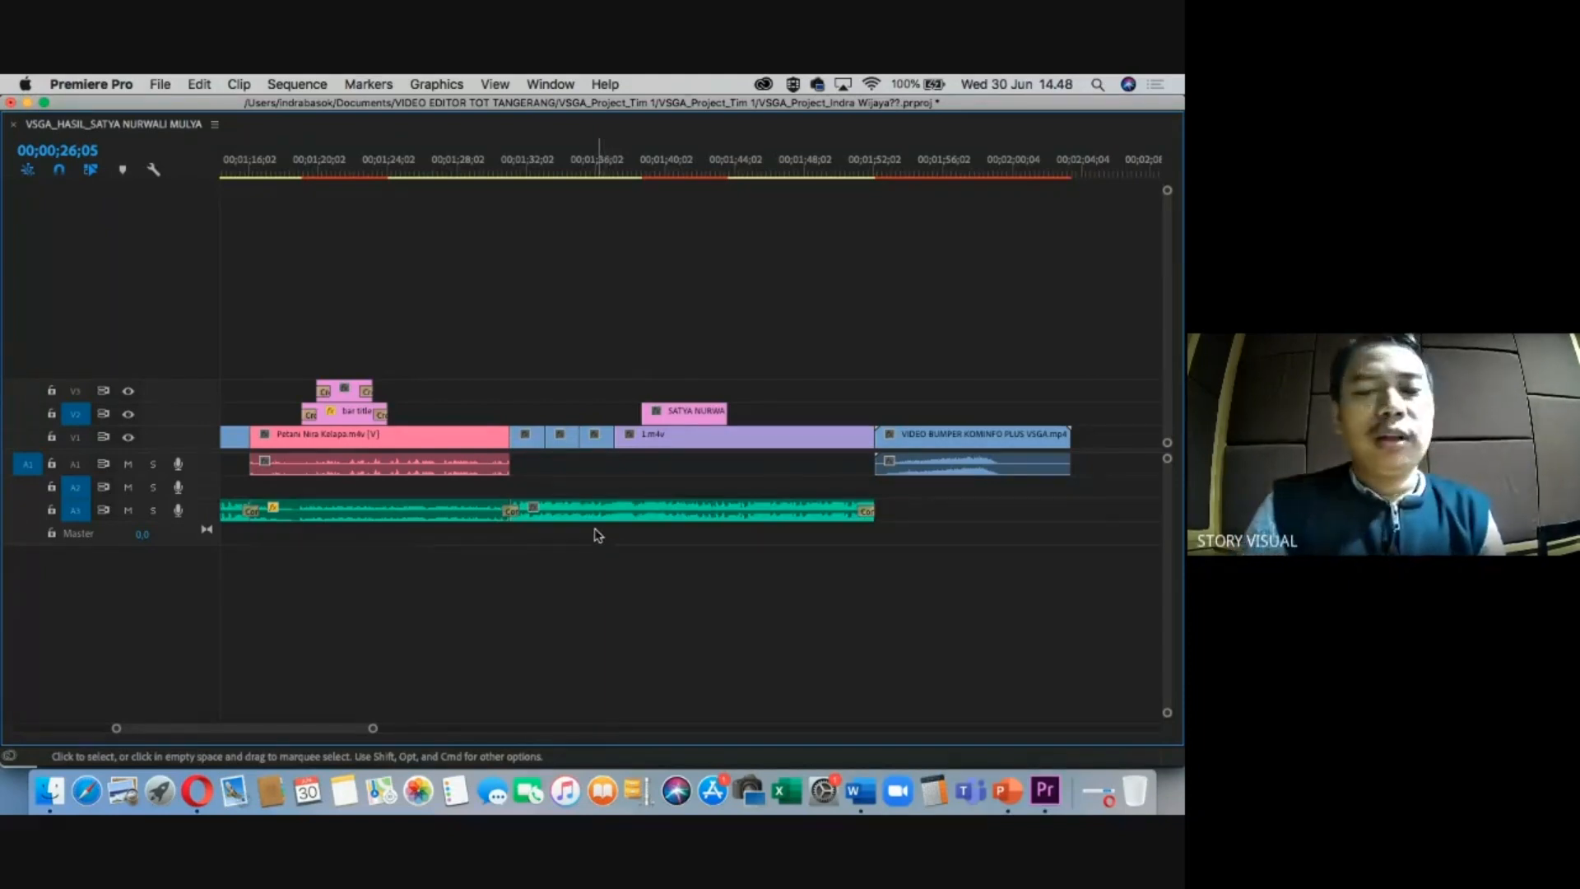
pyautogui.click(633, 512)
pyautogui.click(653, 167)
pyautogui.click(729, 563)
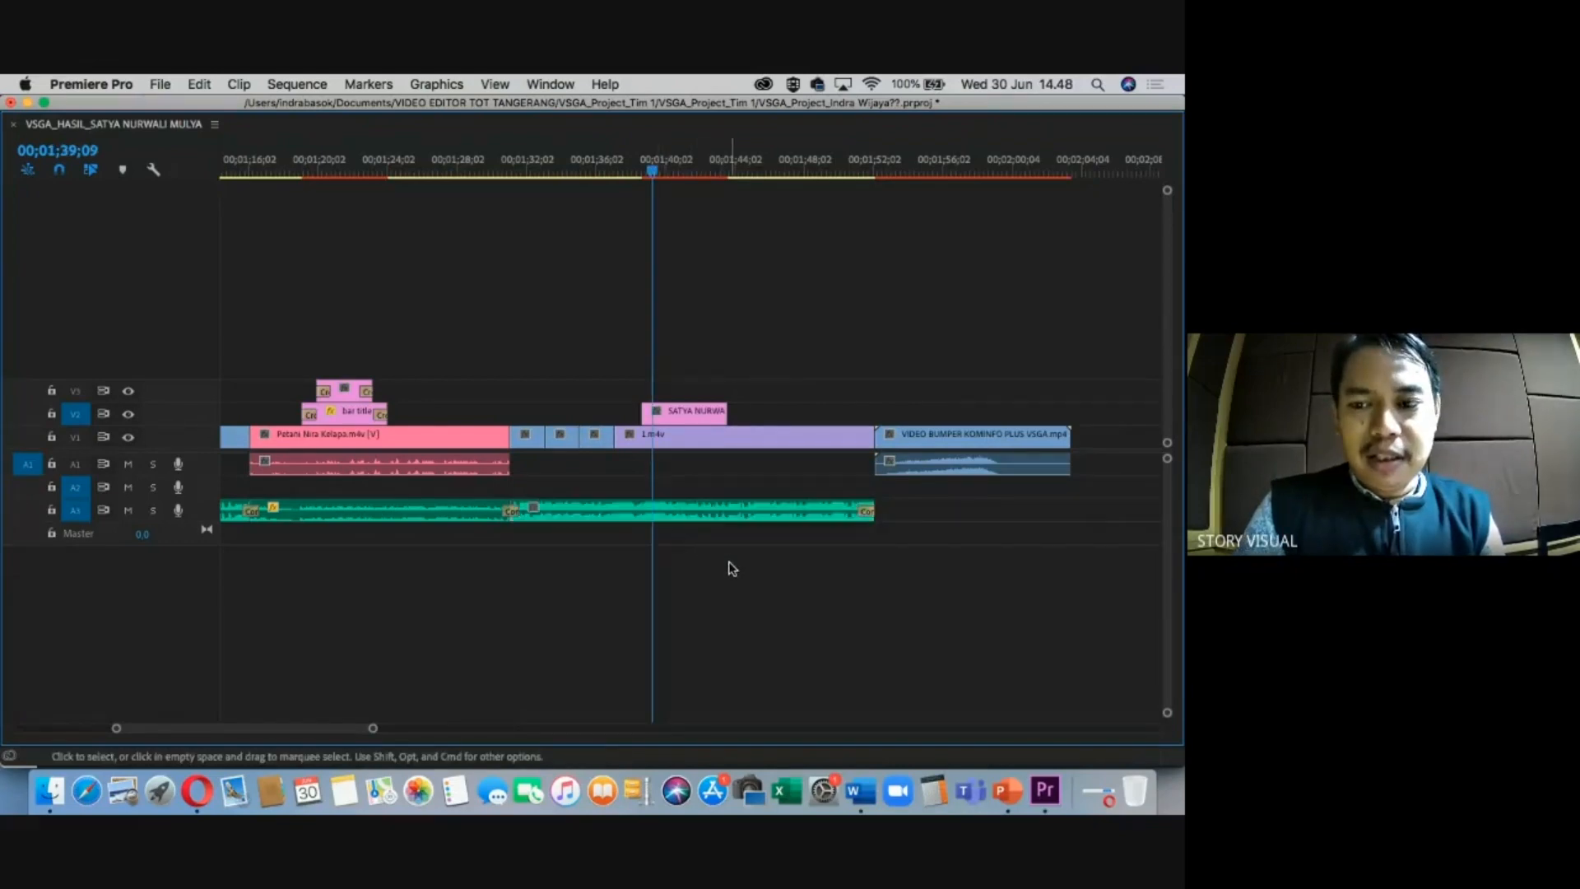
# Jump to the sequence start, restore the normal workspace and start playback.
pyautogui.press('-')
pyautogui.press('-')
pyautogui.press('-')
pyautogui.press('-')
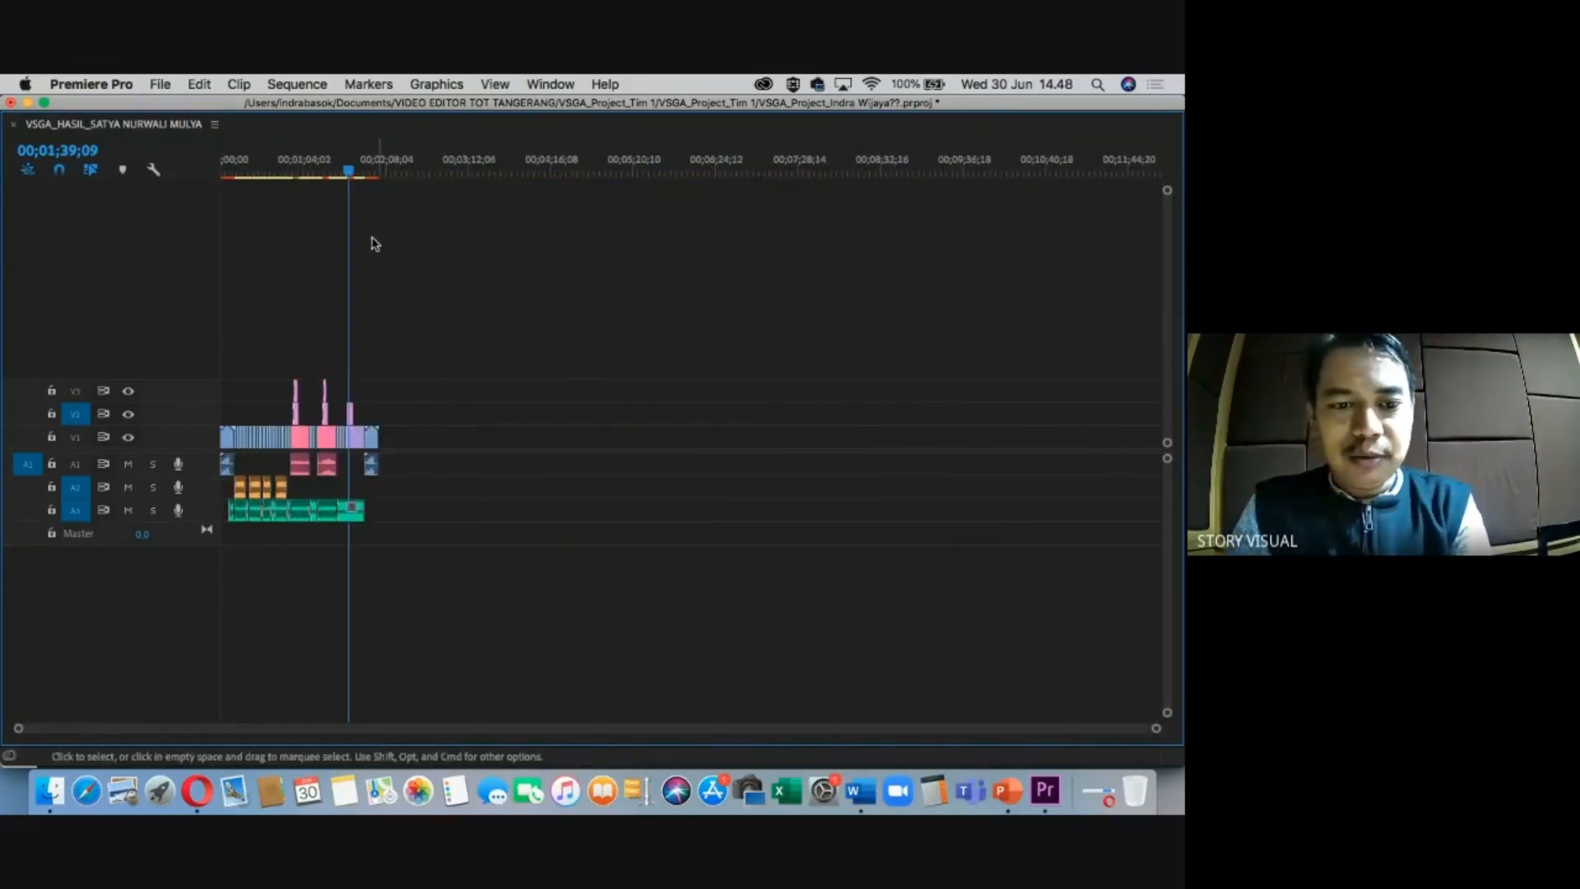
pyautogui.press('Home')
pyautogui.press('=')
pyautogui.press('=')
pyautogui.press('=')
pyautogui.press('=')
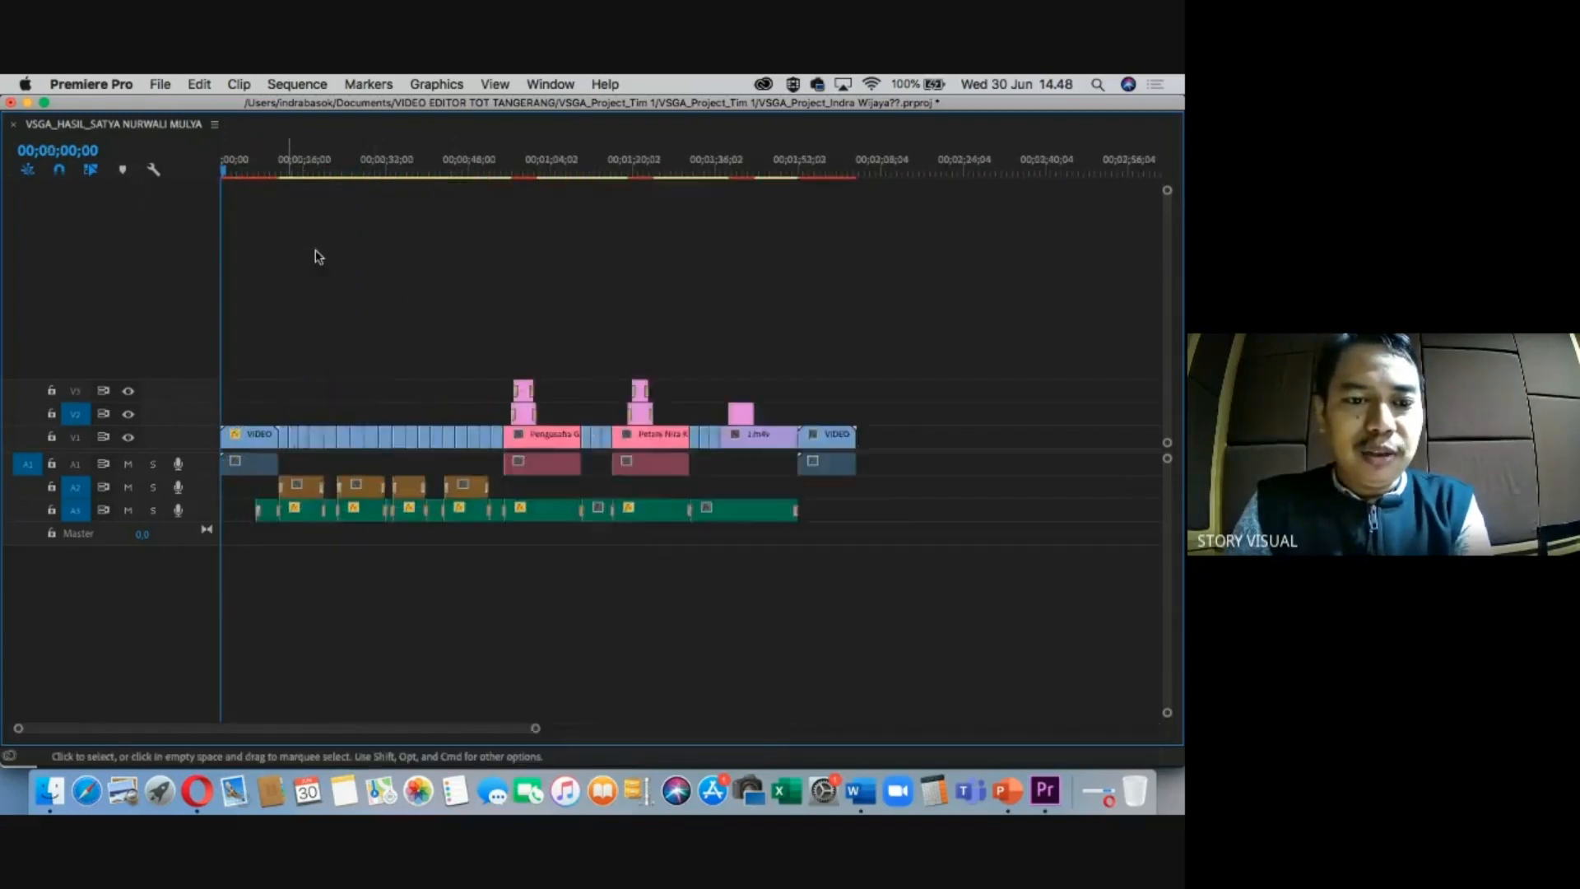
pyautogui.press('-')
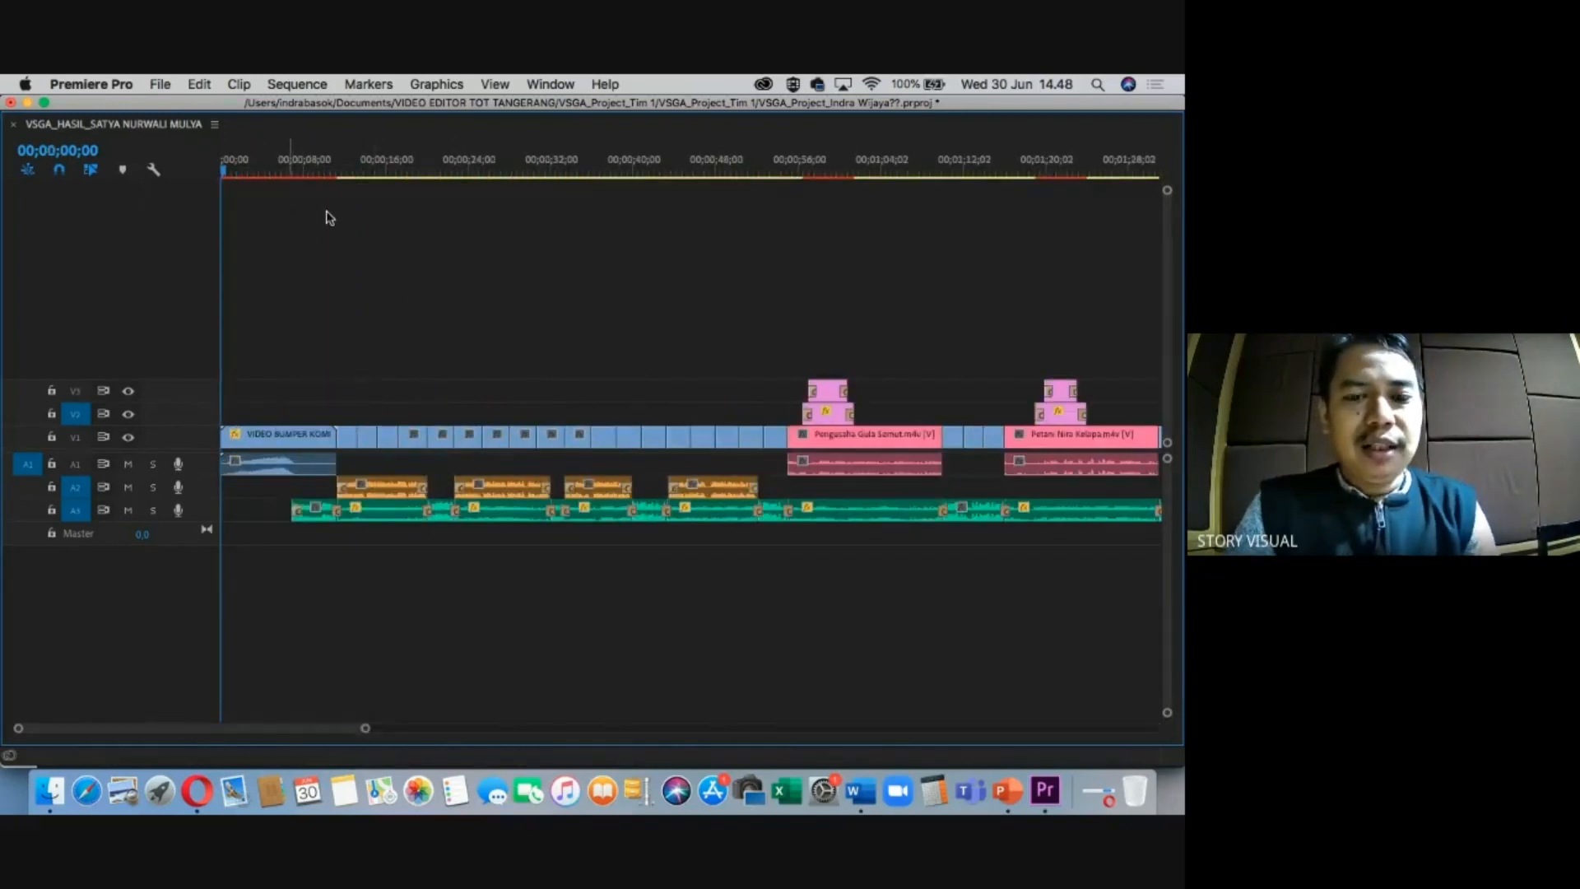
pyautogui.press('`')
pyautogui.click(865, 406)
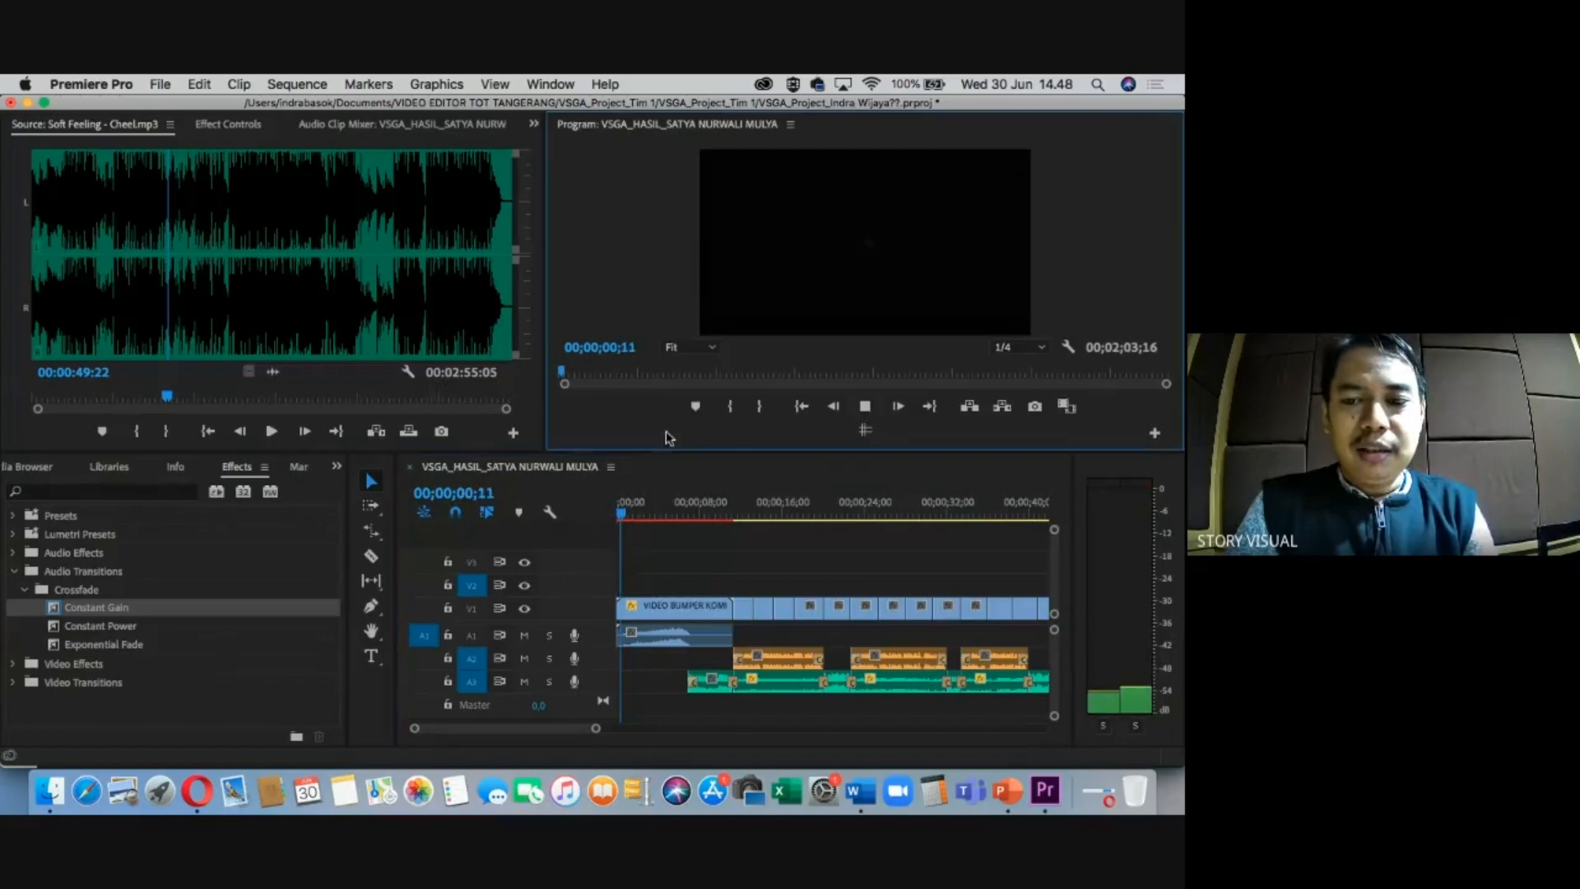
# Watch the sequence full screen, then stop at 00;00;13;03 and scrub back through the timeline.
pyautogui.press('`')
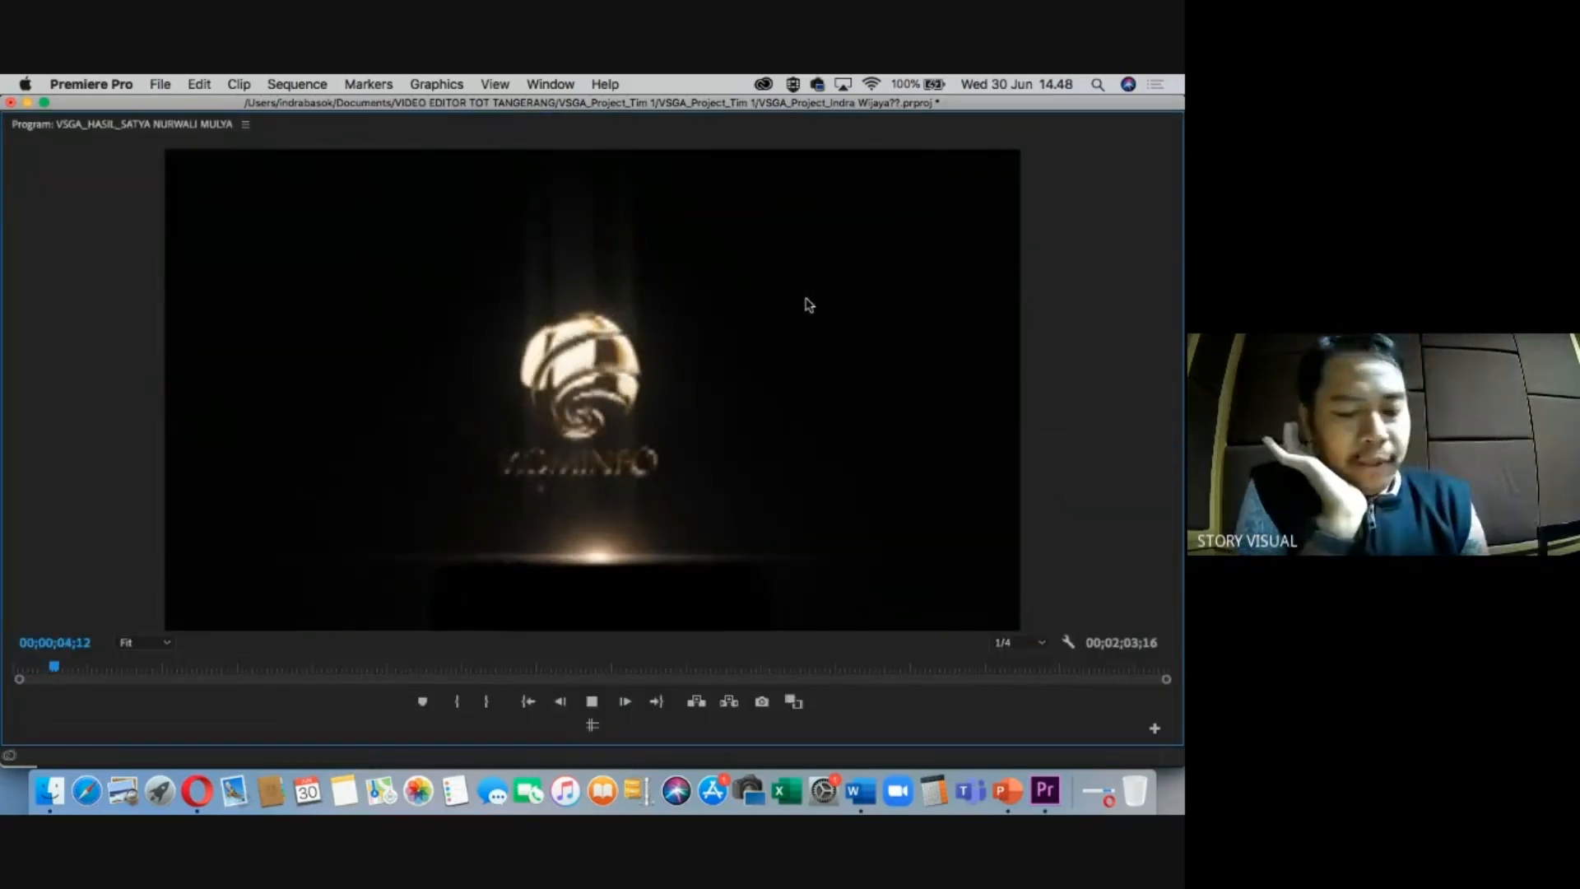
pyautogui.hotkey('ctrl', '`')
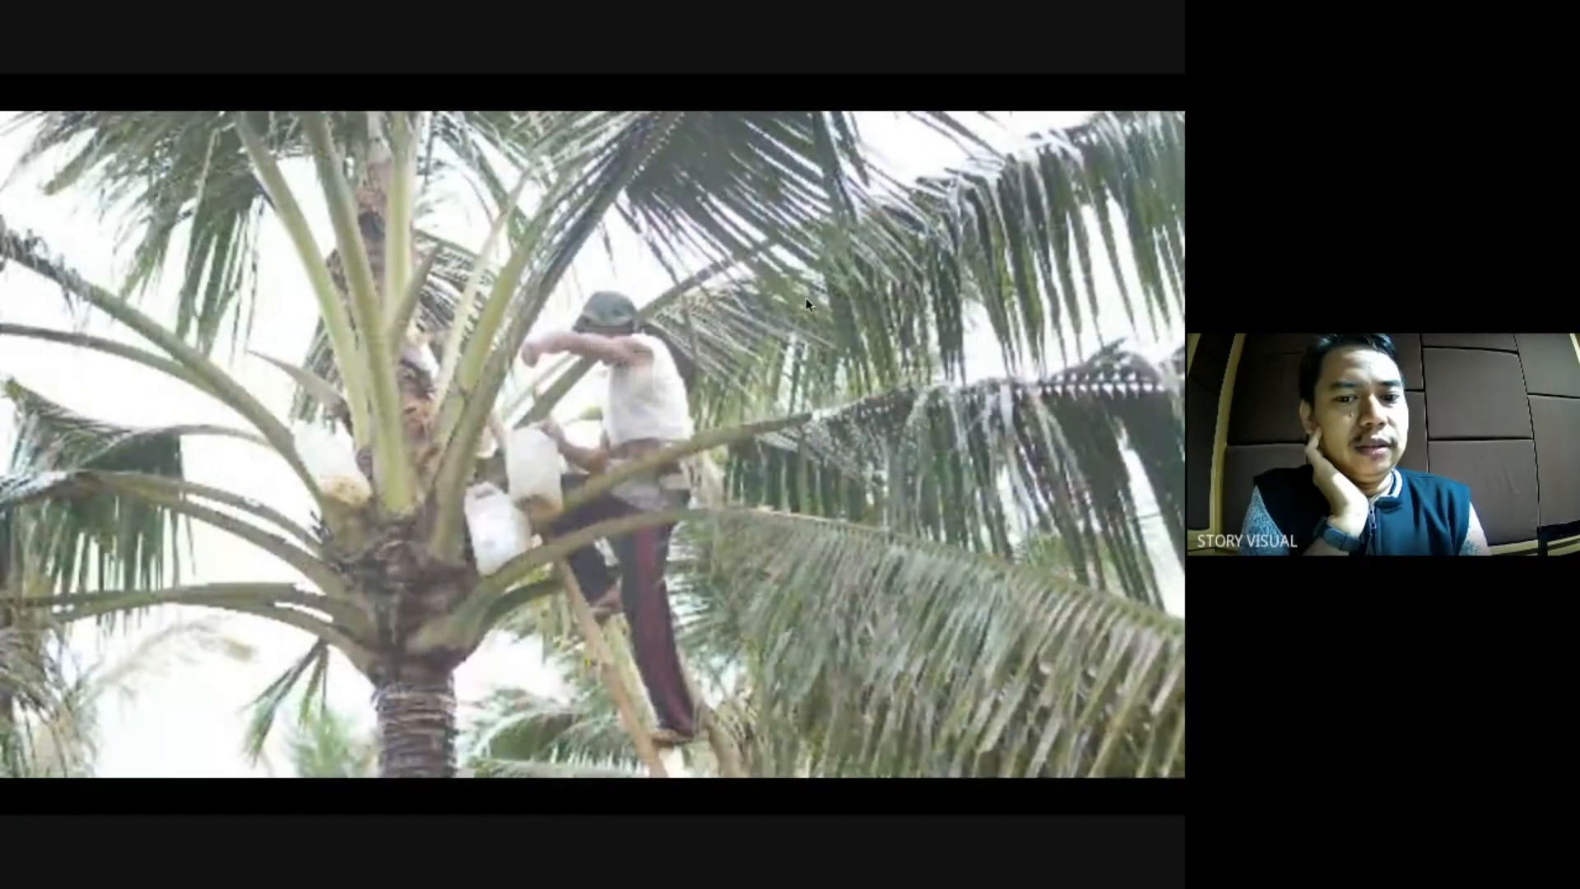
pyautogui.press('Escape')
pyautogui.press('`')
pyautogui.click(754, 508)
pyautogui.press('-')
pyautogui.press('-')
pyautogui.press('-')
pyautogui.moveTo(715, 503); pyautogui.dragTo(600, 511)
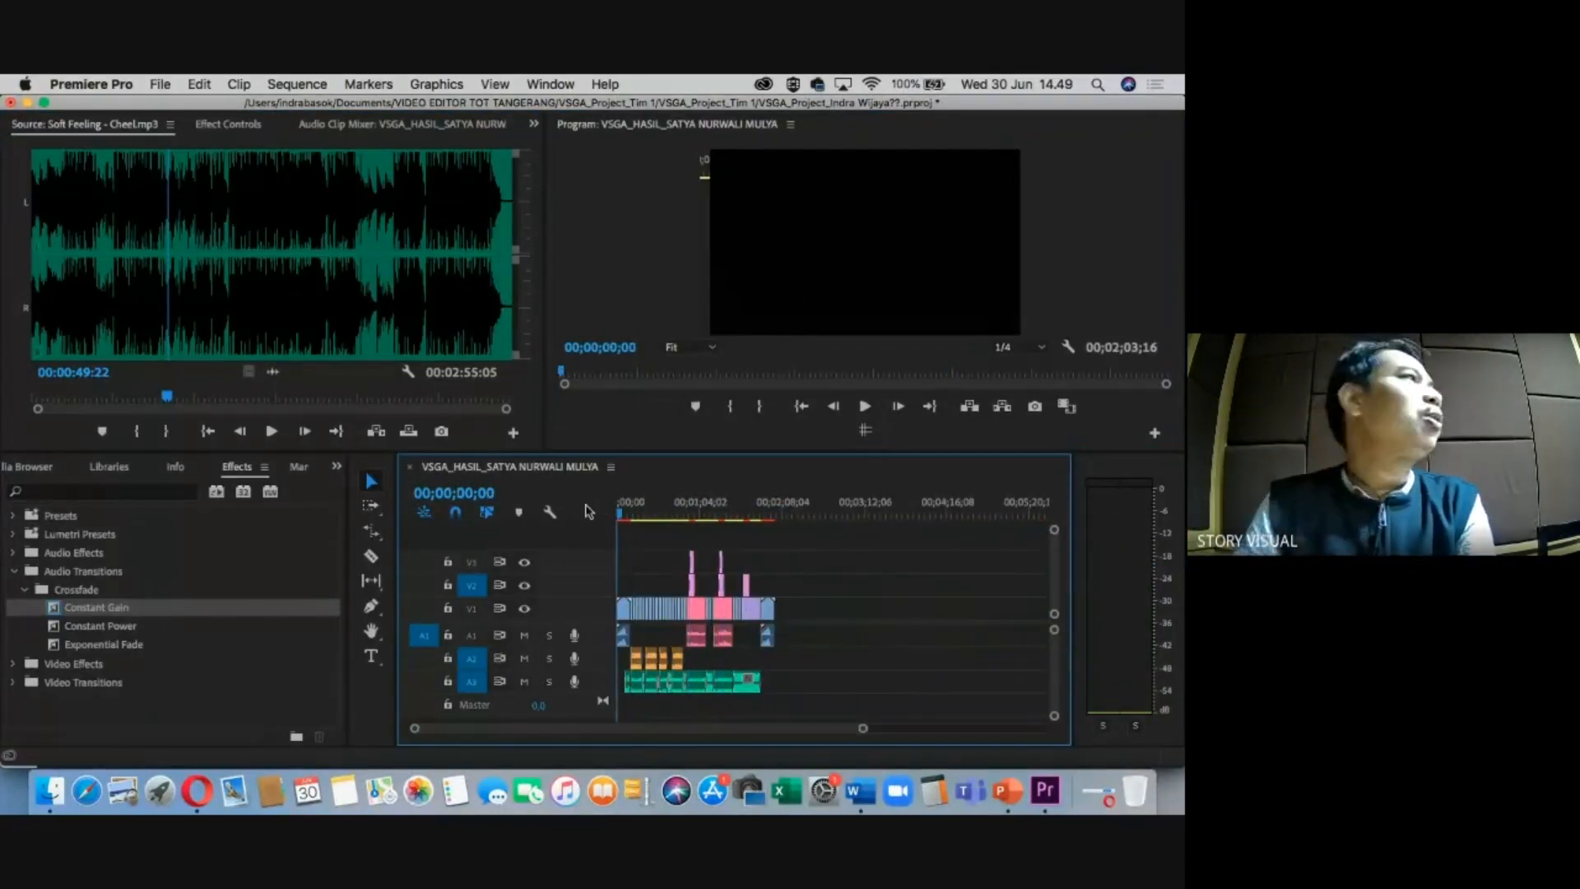
pyautogui.press('=')
pyautogui.press('=')
pyautogui.press('=')
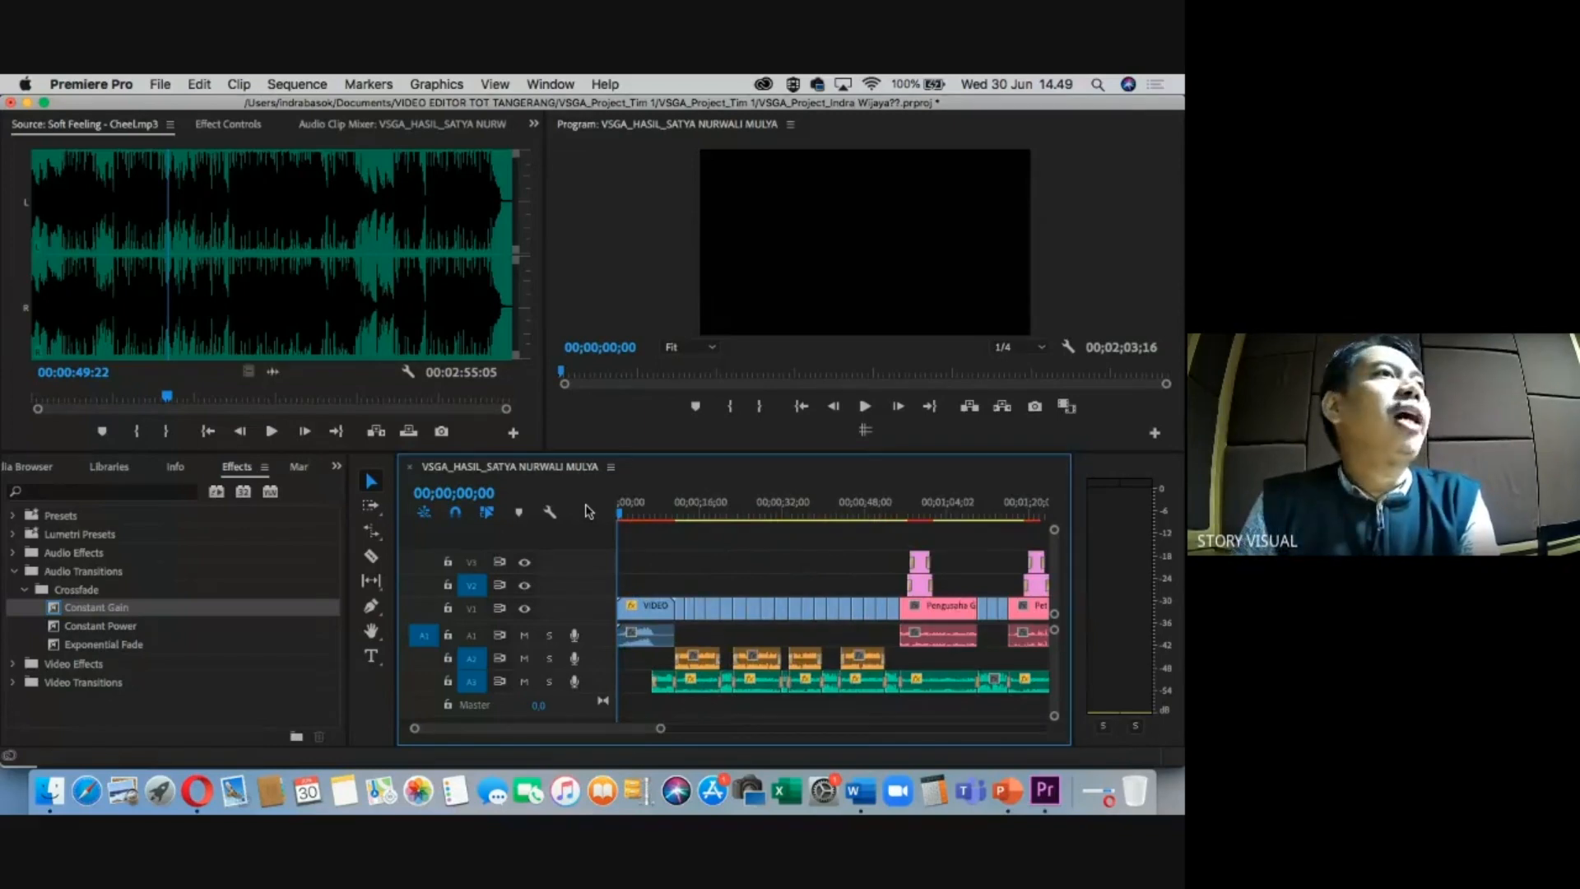
pyautogui.press('-')
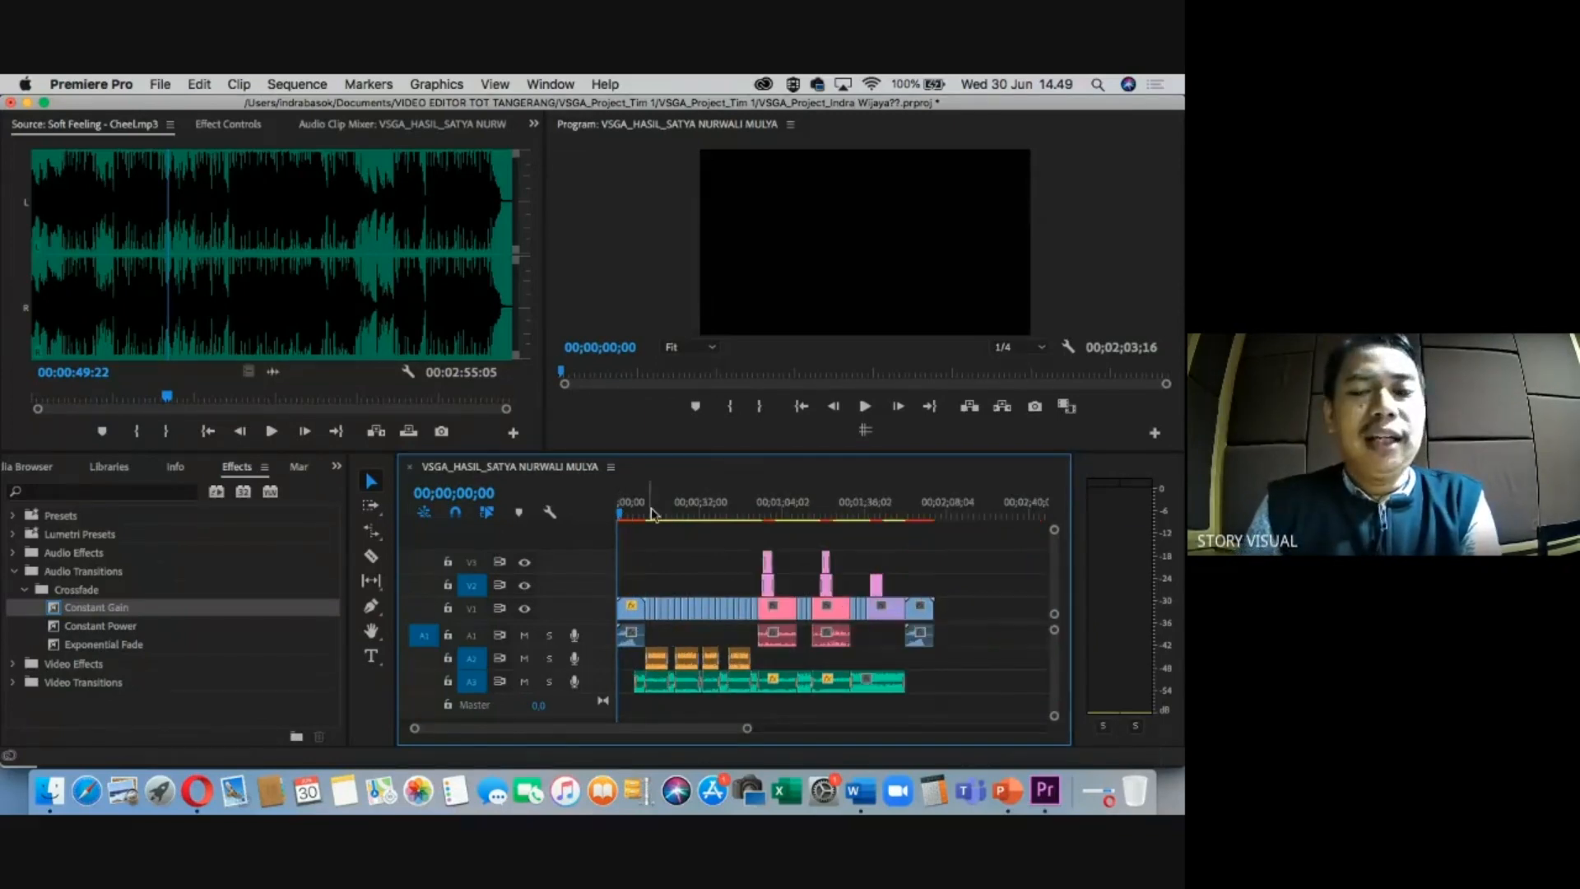
pyautogui.press('=')
pyautogui.press('=')
pyautogui.moveTo(638, 512); pyautogui.dragTo(599, 510)
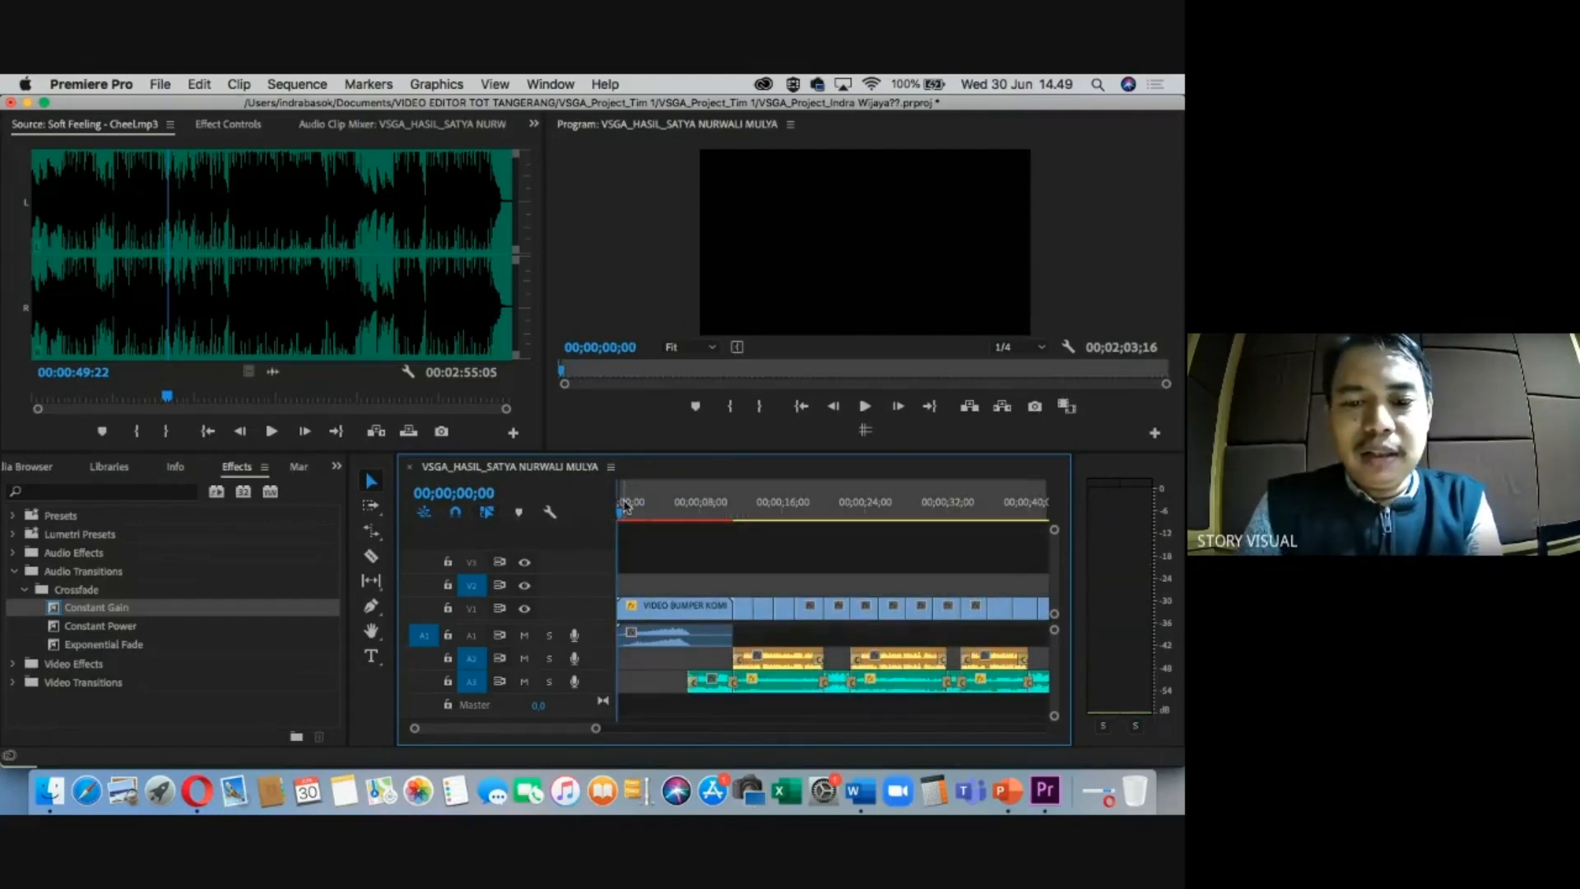
pyautogui.moveTo(638, 515); pyautogui.dragTo(699, 507)
pyautogui.press('-')
pyautogui.press('-')
pyautogui.press('=')
pyautogui.press('=')
pyautogui.press('=')
pyautogui.press('=')
pyautogui.press('=')
pyautogui.click(813, 511)
pyautogui.press('=')
pyautogui.press('=')
pyautogui.press('=')
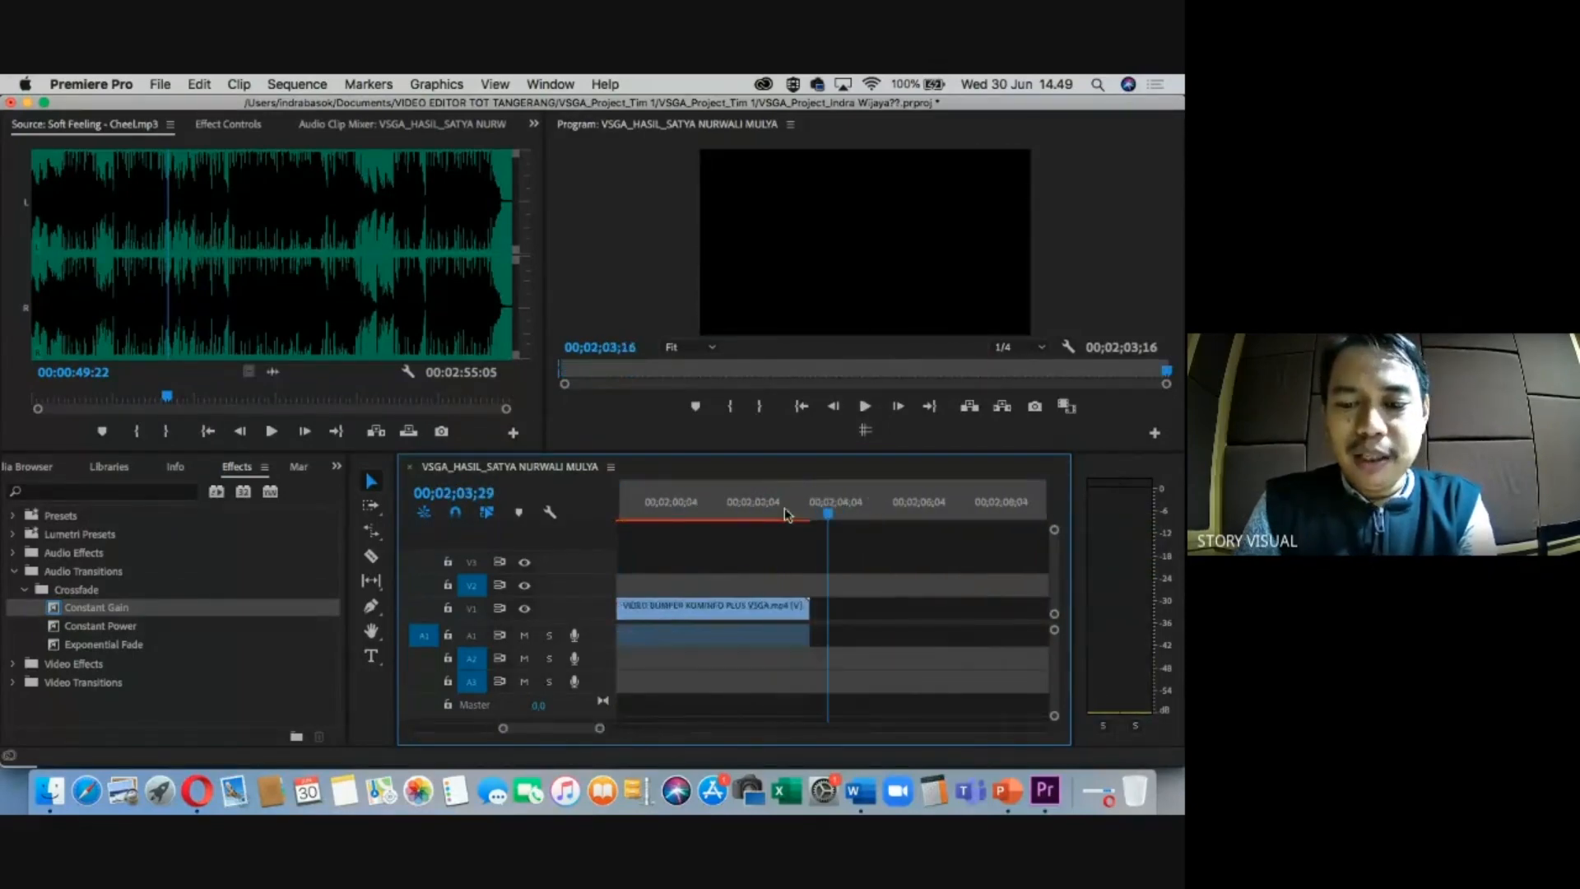
pyautogui.moveTo(815, 511); pyautogui.dragTo(690, 515)
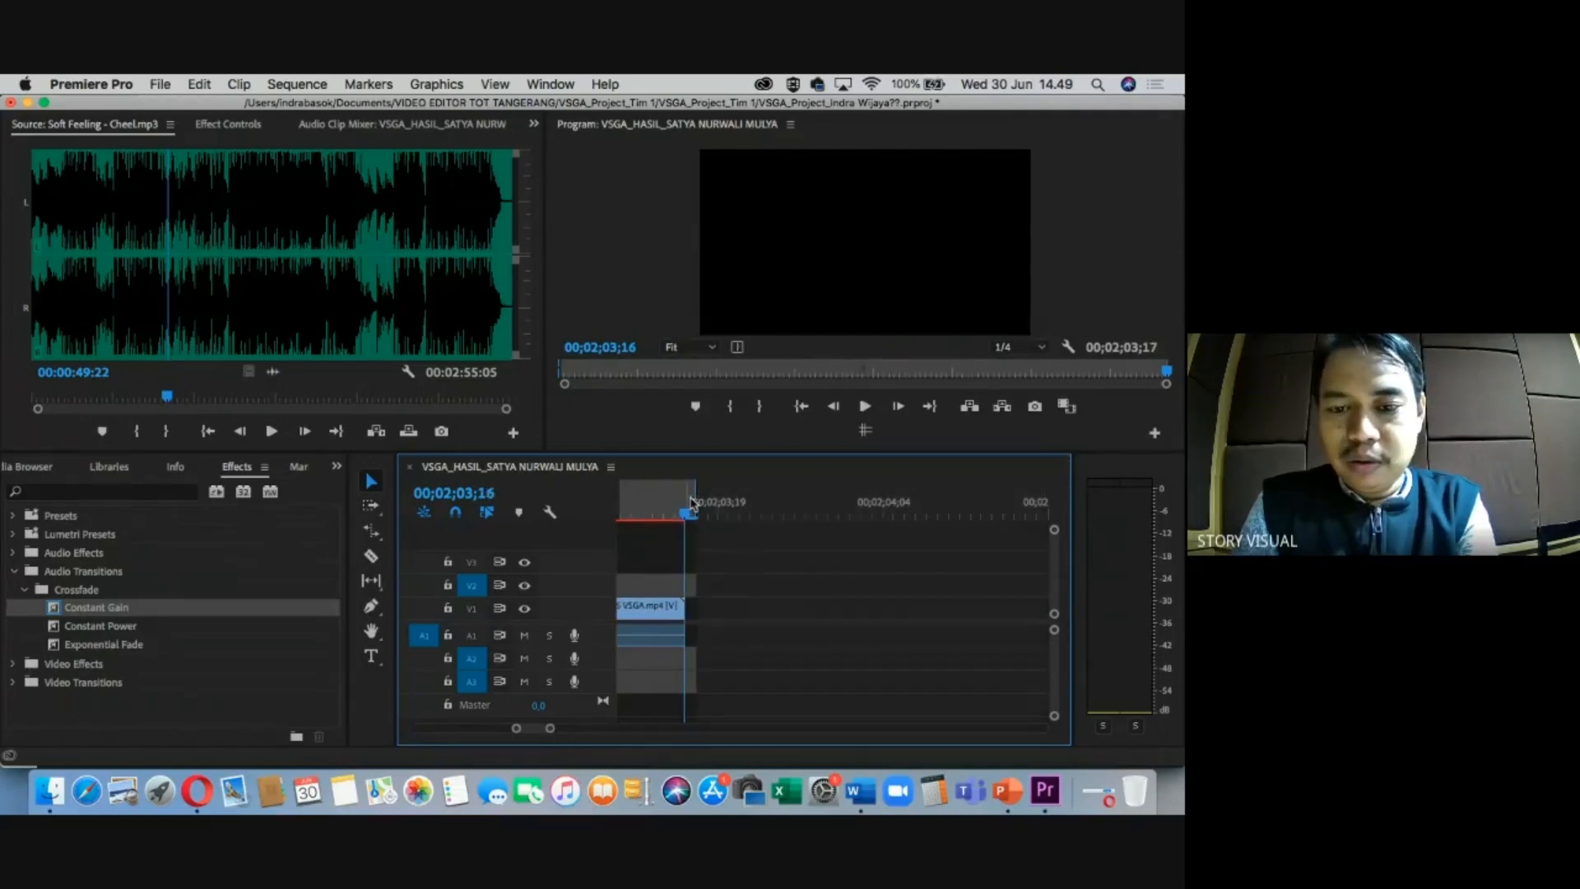
pyautogui.press('-')
pyautogui.press('-')
pyautogui.press('-')
pyautogui.press('-')
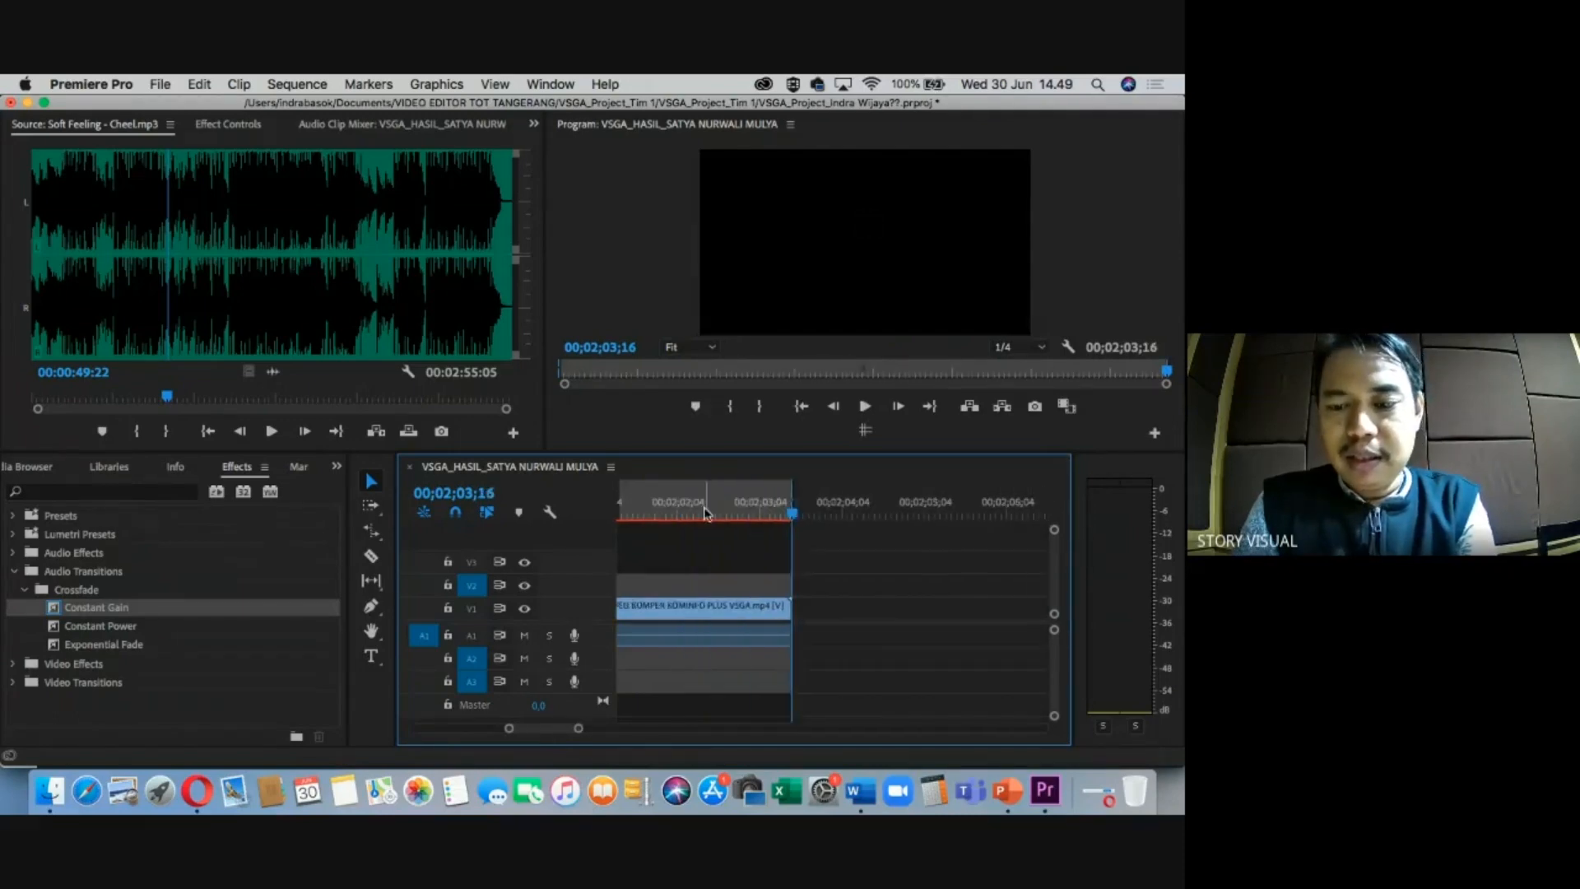
pyautogui.click(696, 503)
pyautogui.press('-')
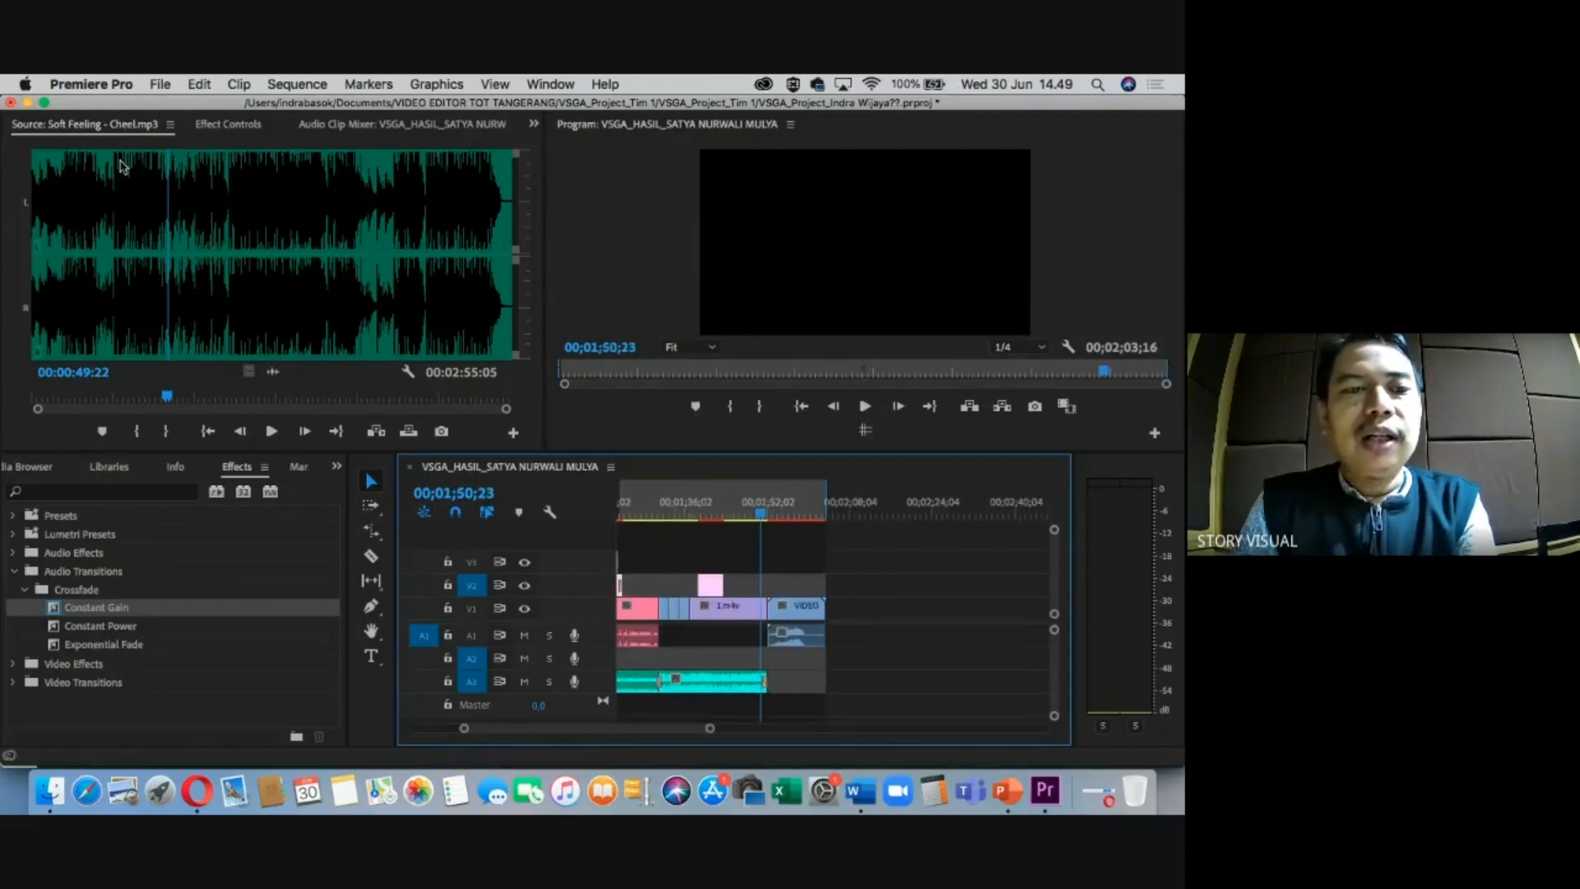
pyautogui.click(161, 85)
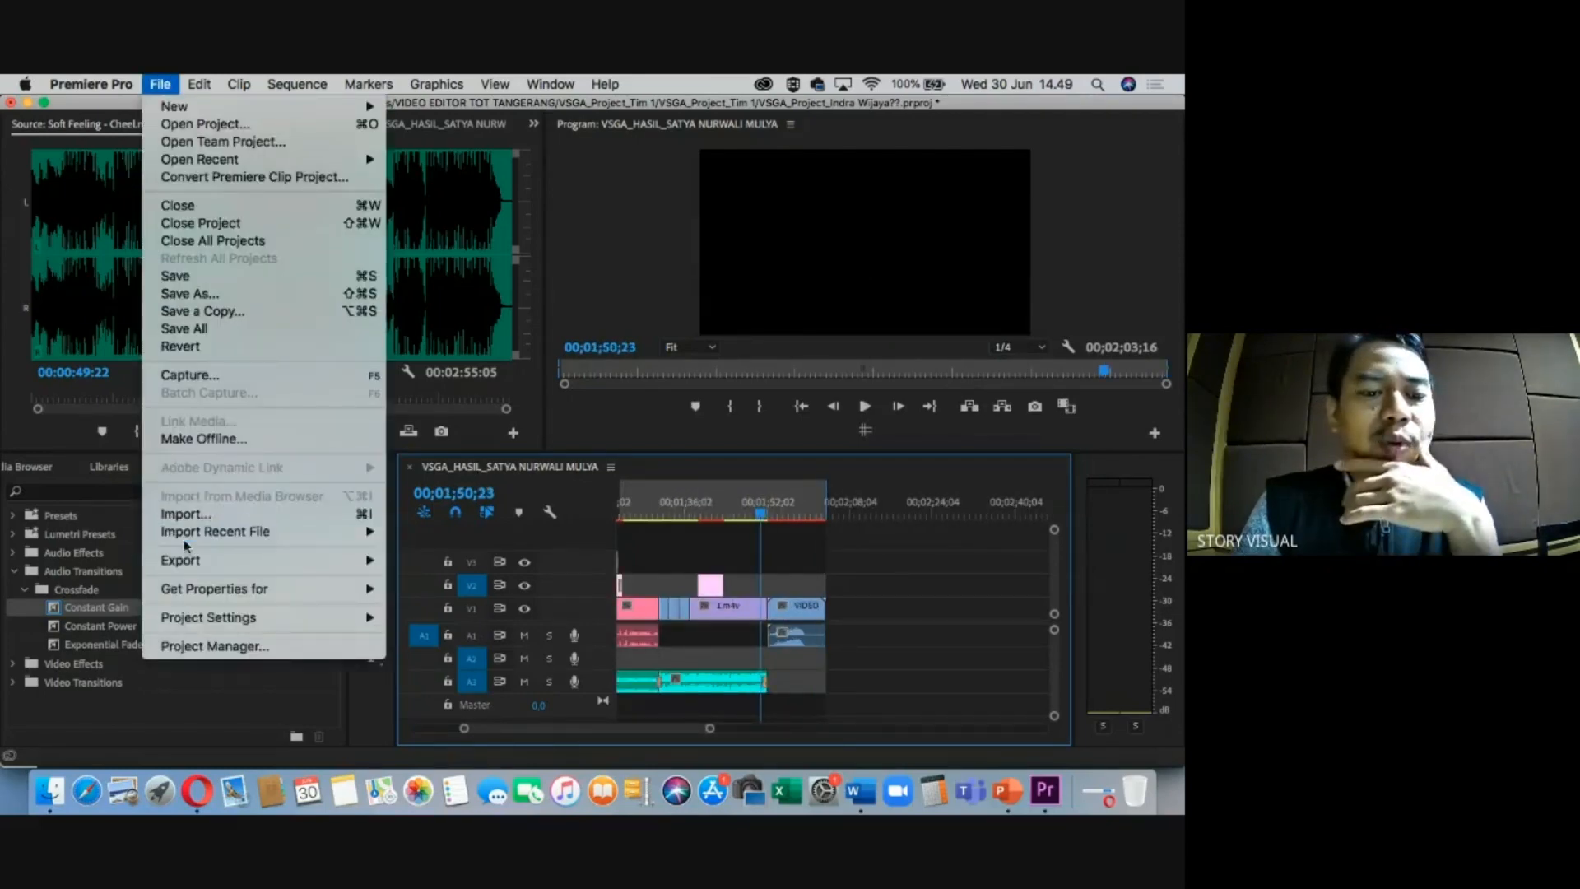
# Open Export Settings at 00;01;54;09, keeping H.264 format and the Match Source - High bitrate preset.
pyautogui.moveTo(200, 563)
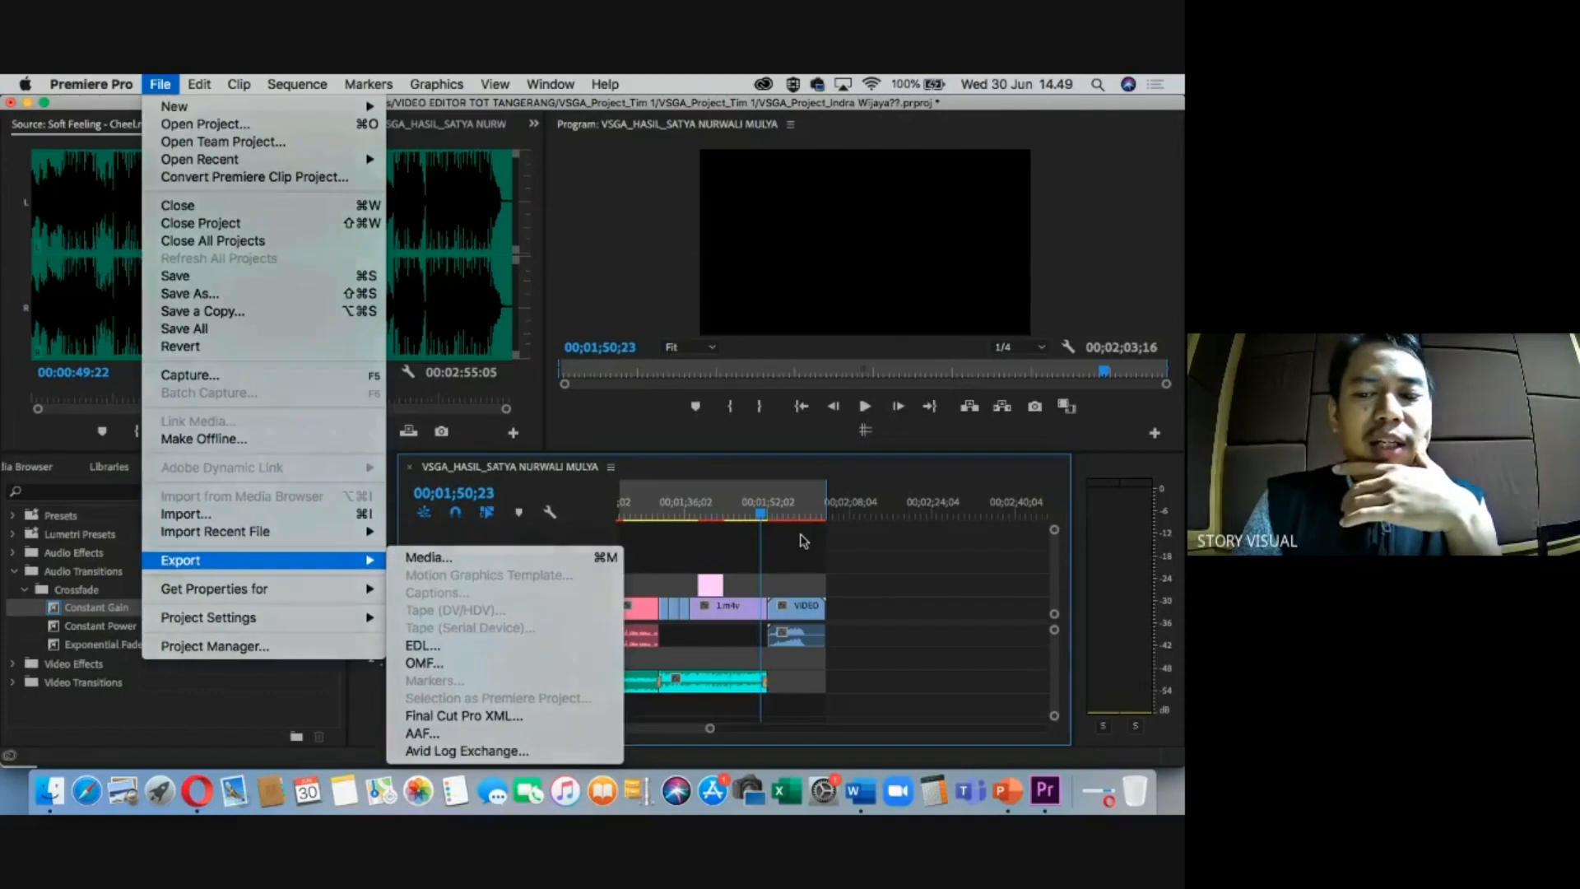
pyautogui.click(774, 509)
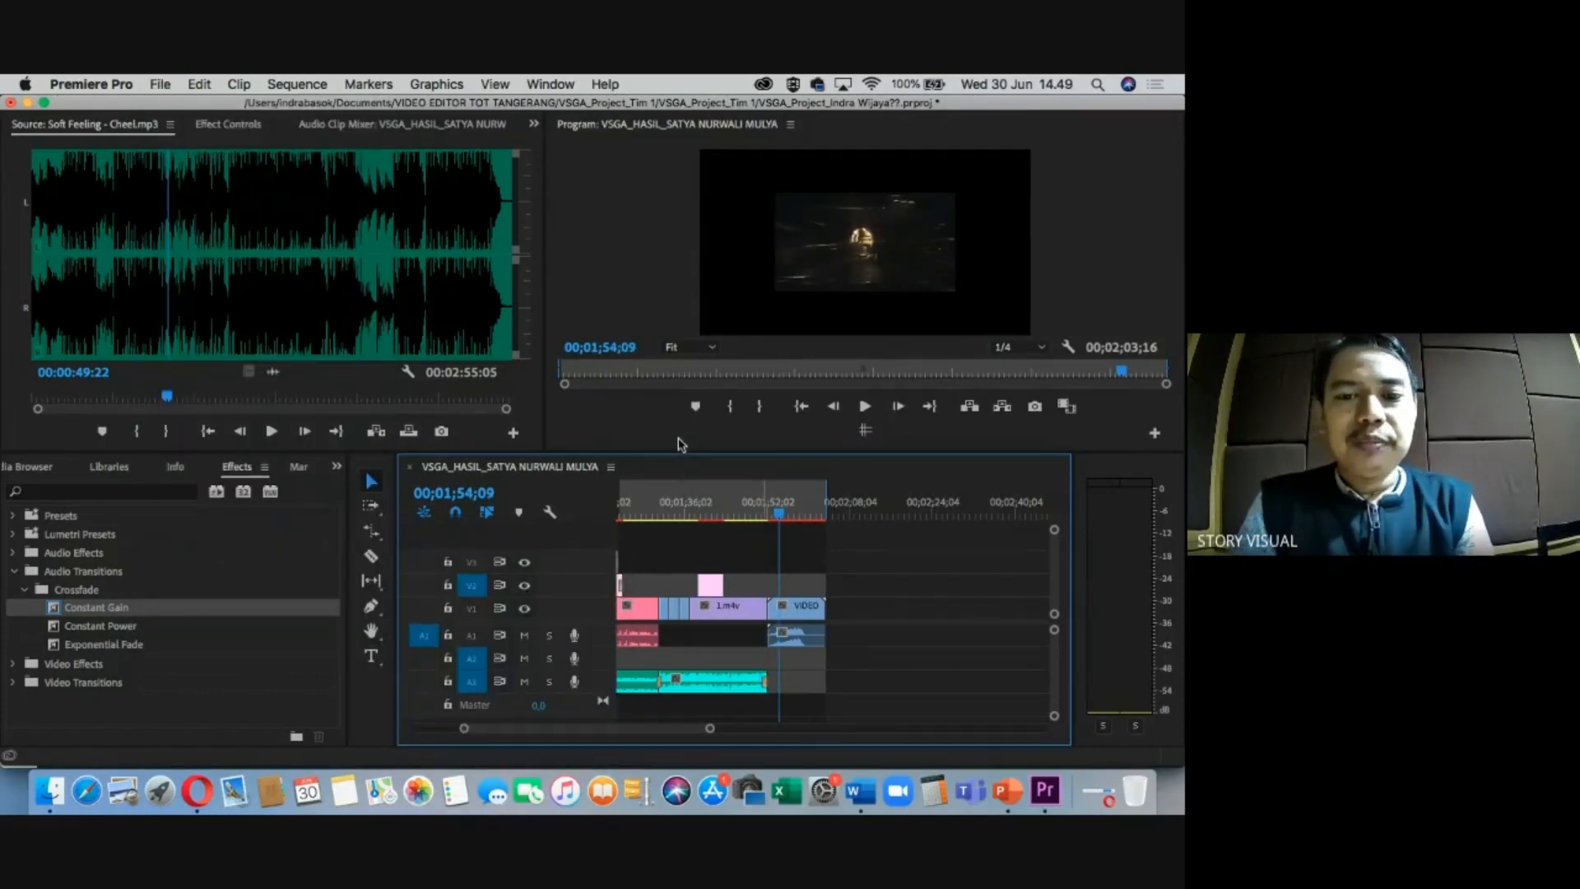
pyautogui.press('super+m')
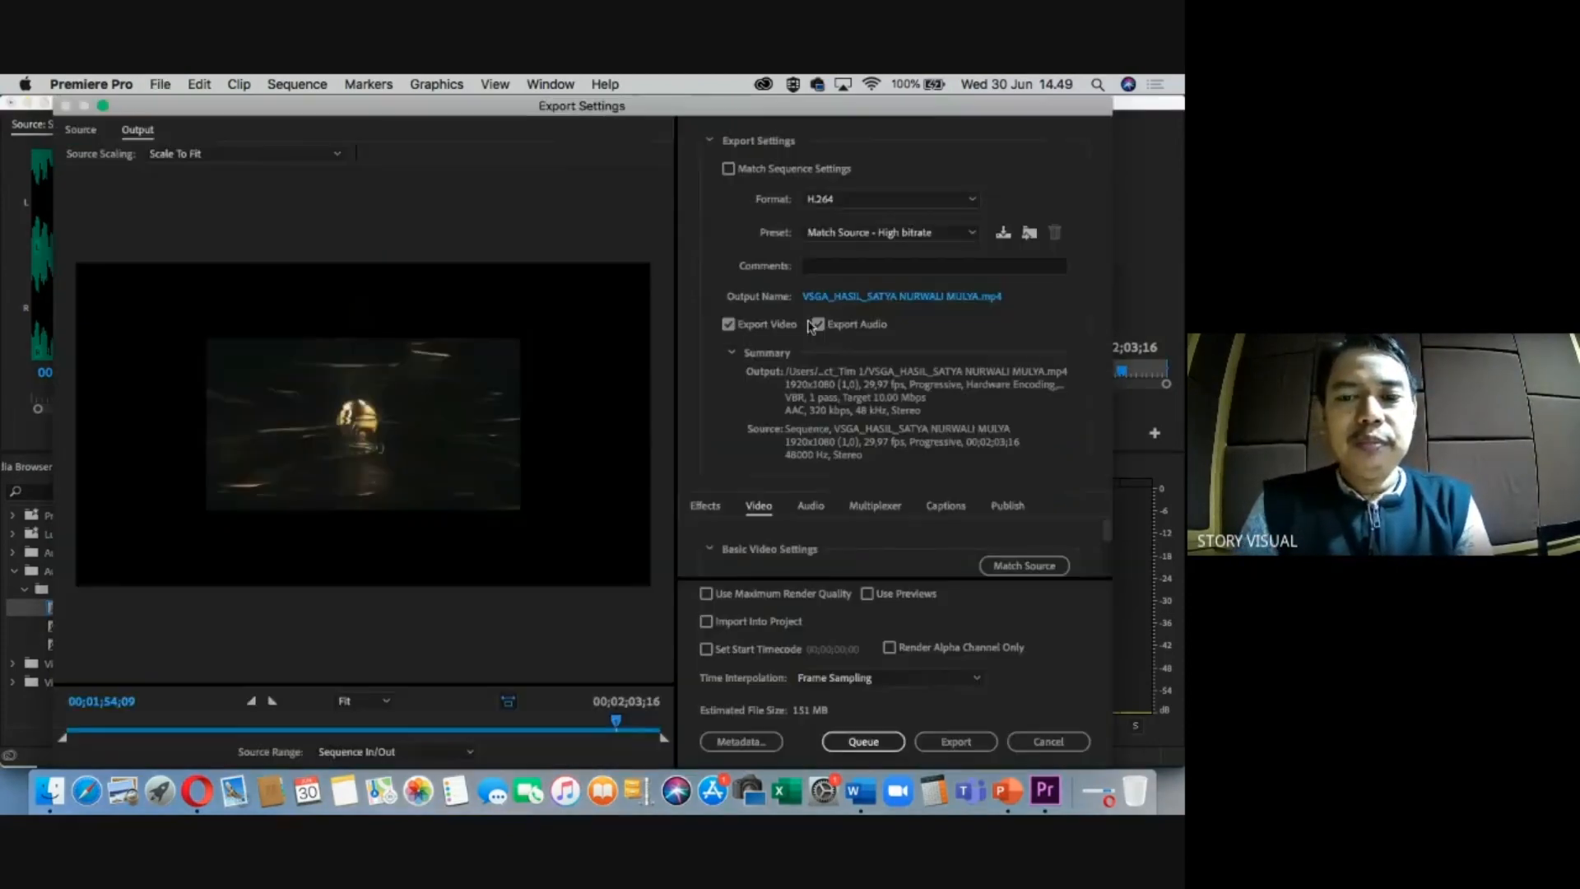
pyautogui.click(845, 209)
pyautogui.click(848, 377)
pyautogui.click(860, 234)
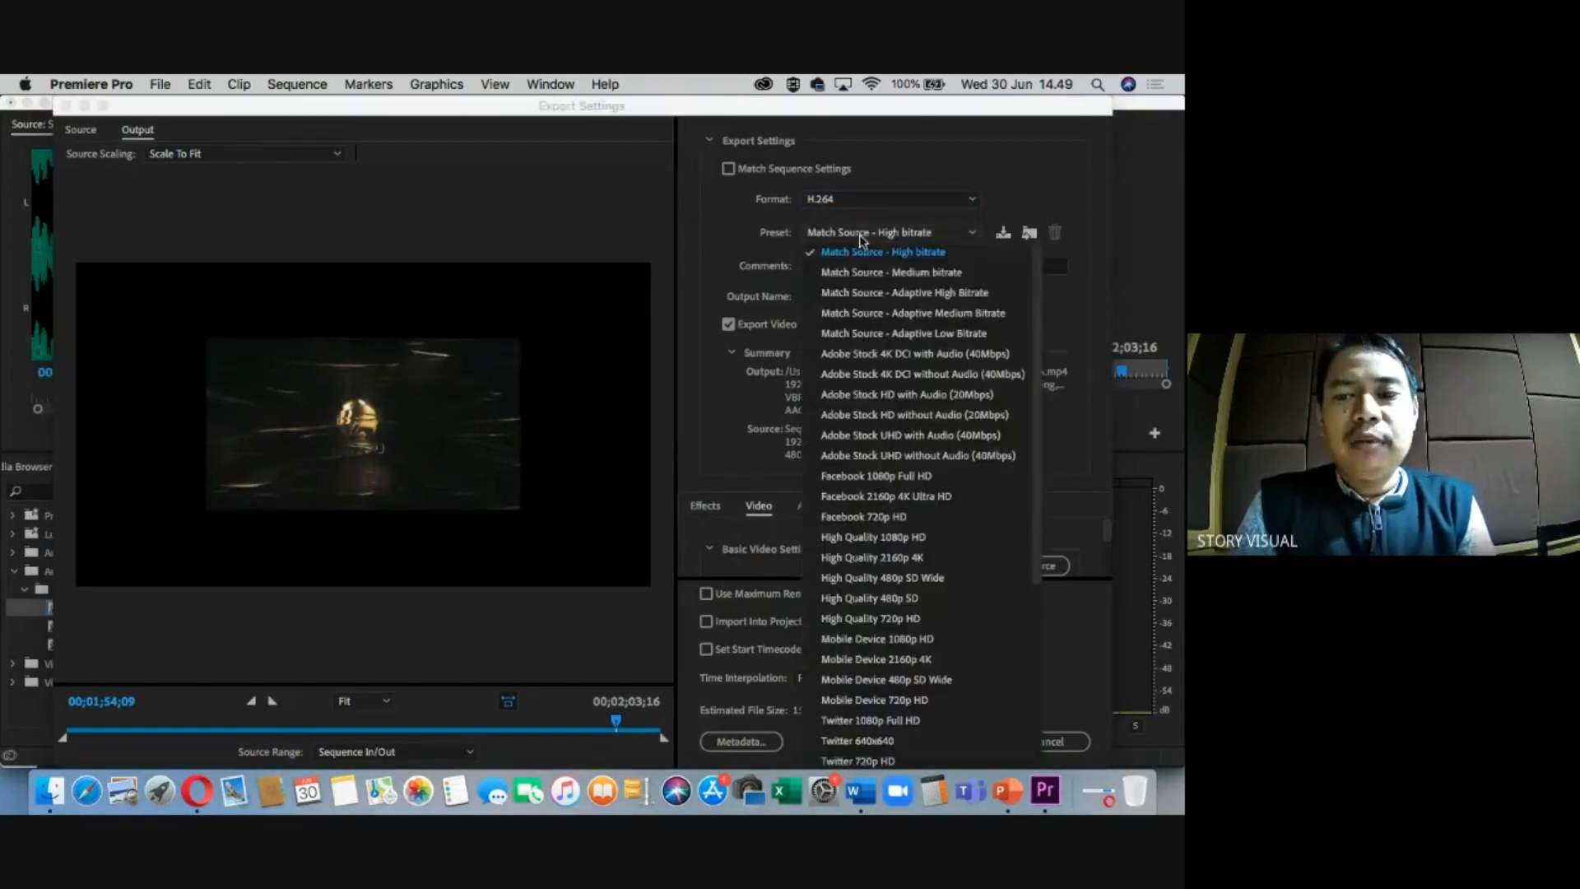
pyautogui.click(866, 253)
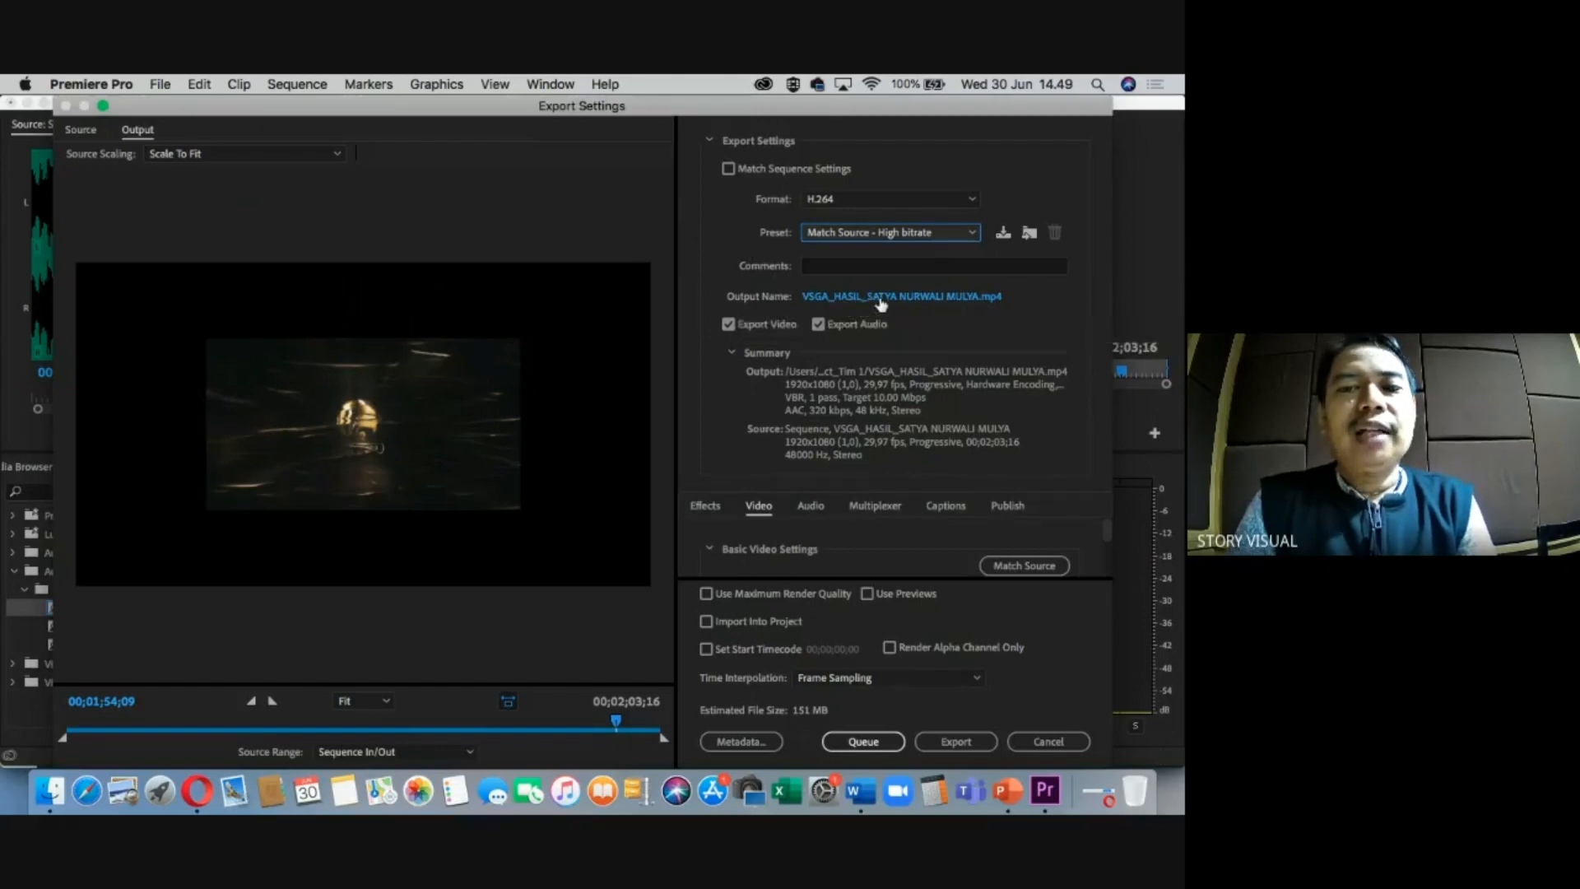
# Toggle Export Video and Export Audio off and back on, leaving both enabled.
pyautogui.click(728, 325)
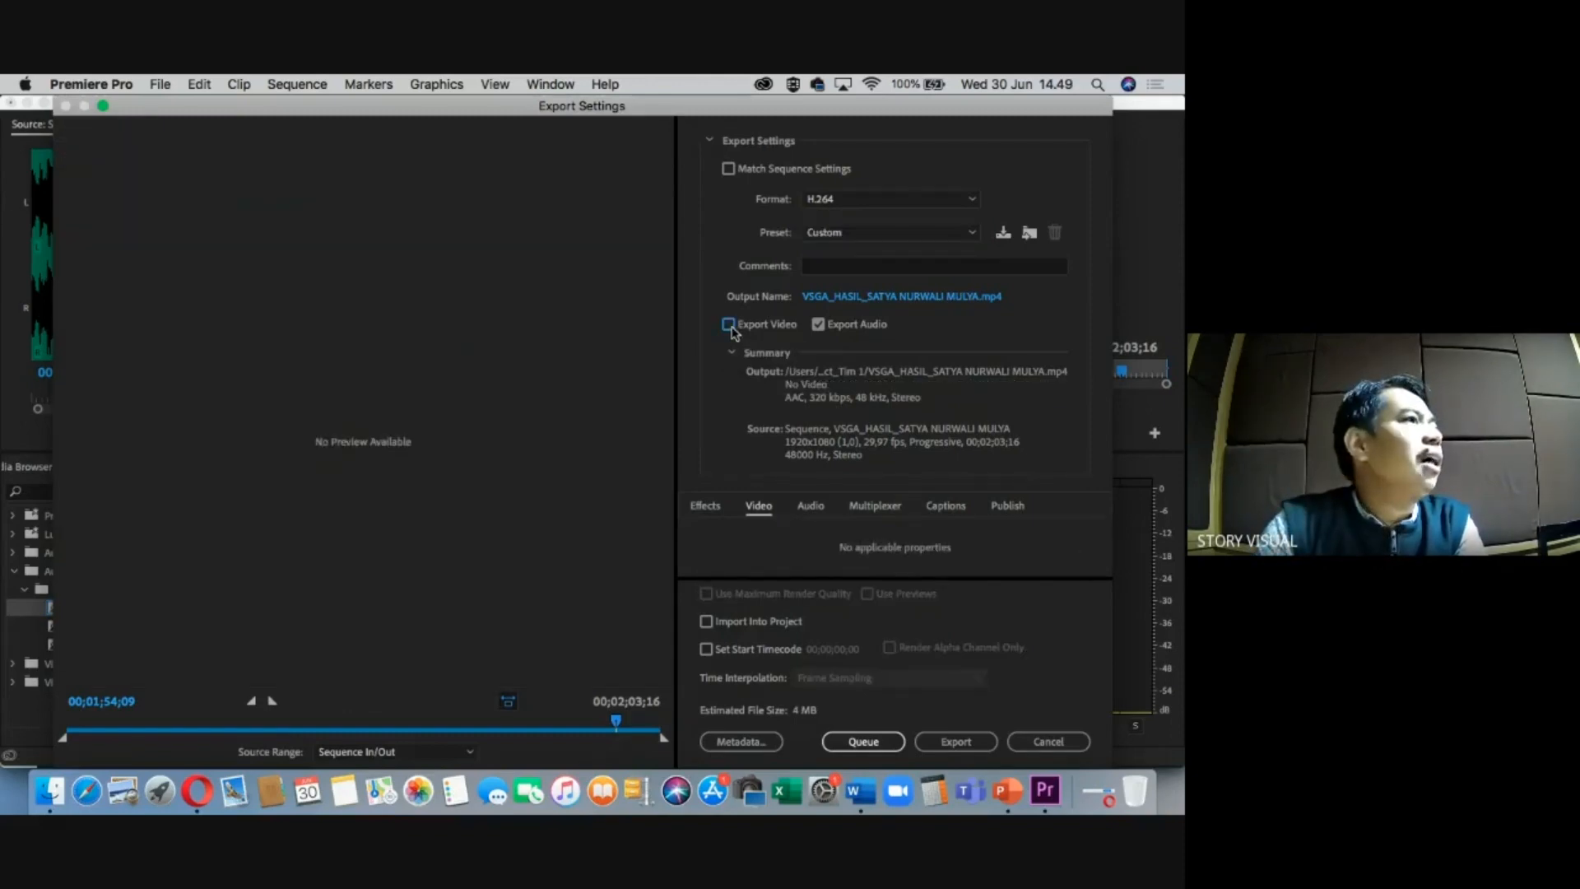
pyautogui.click(728, 325)
pyautogui.click(818, 324)
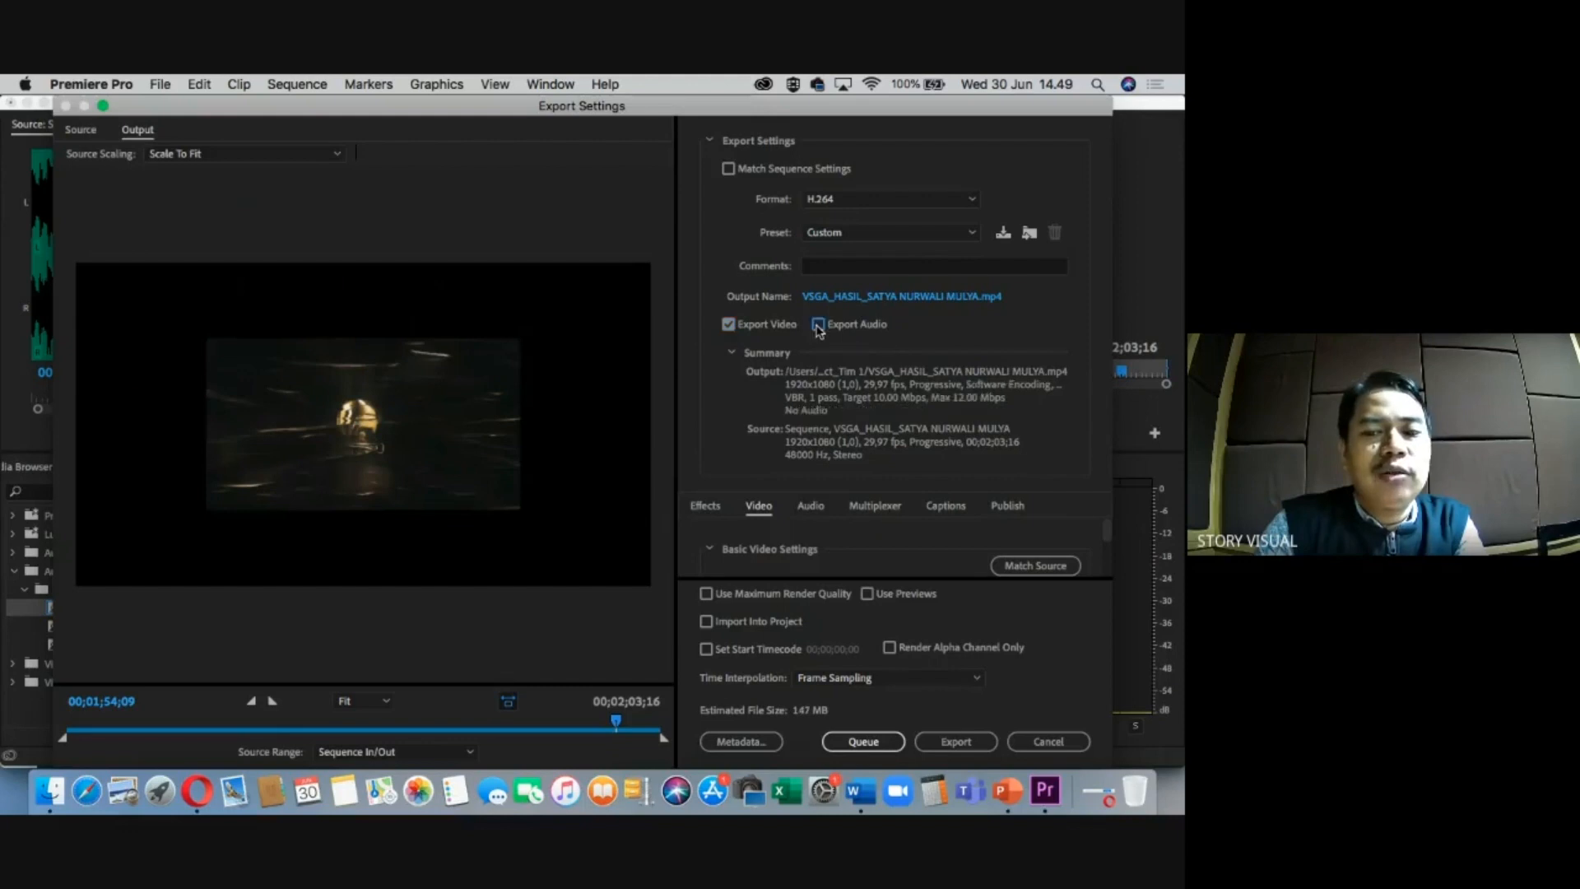
pyautogui.click(818, 325)
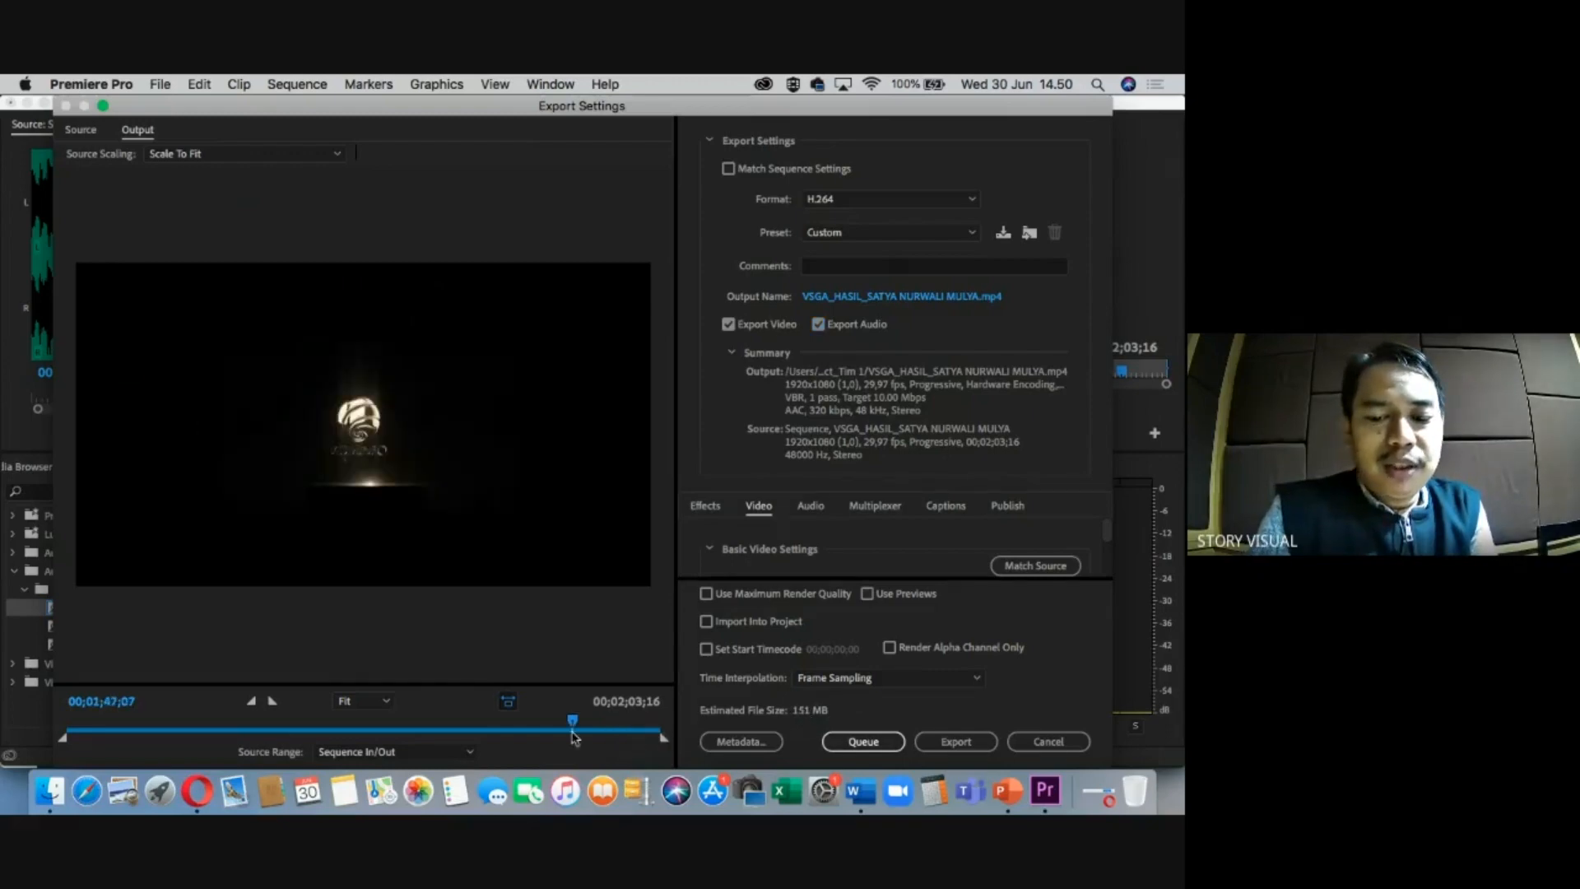
# Reset the export range to the full sequence, export the MP4, and return to the Google Meet call in Opera.
pyautogui.moveTo(661, 741); pyautogui.dragTo(407, 731)
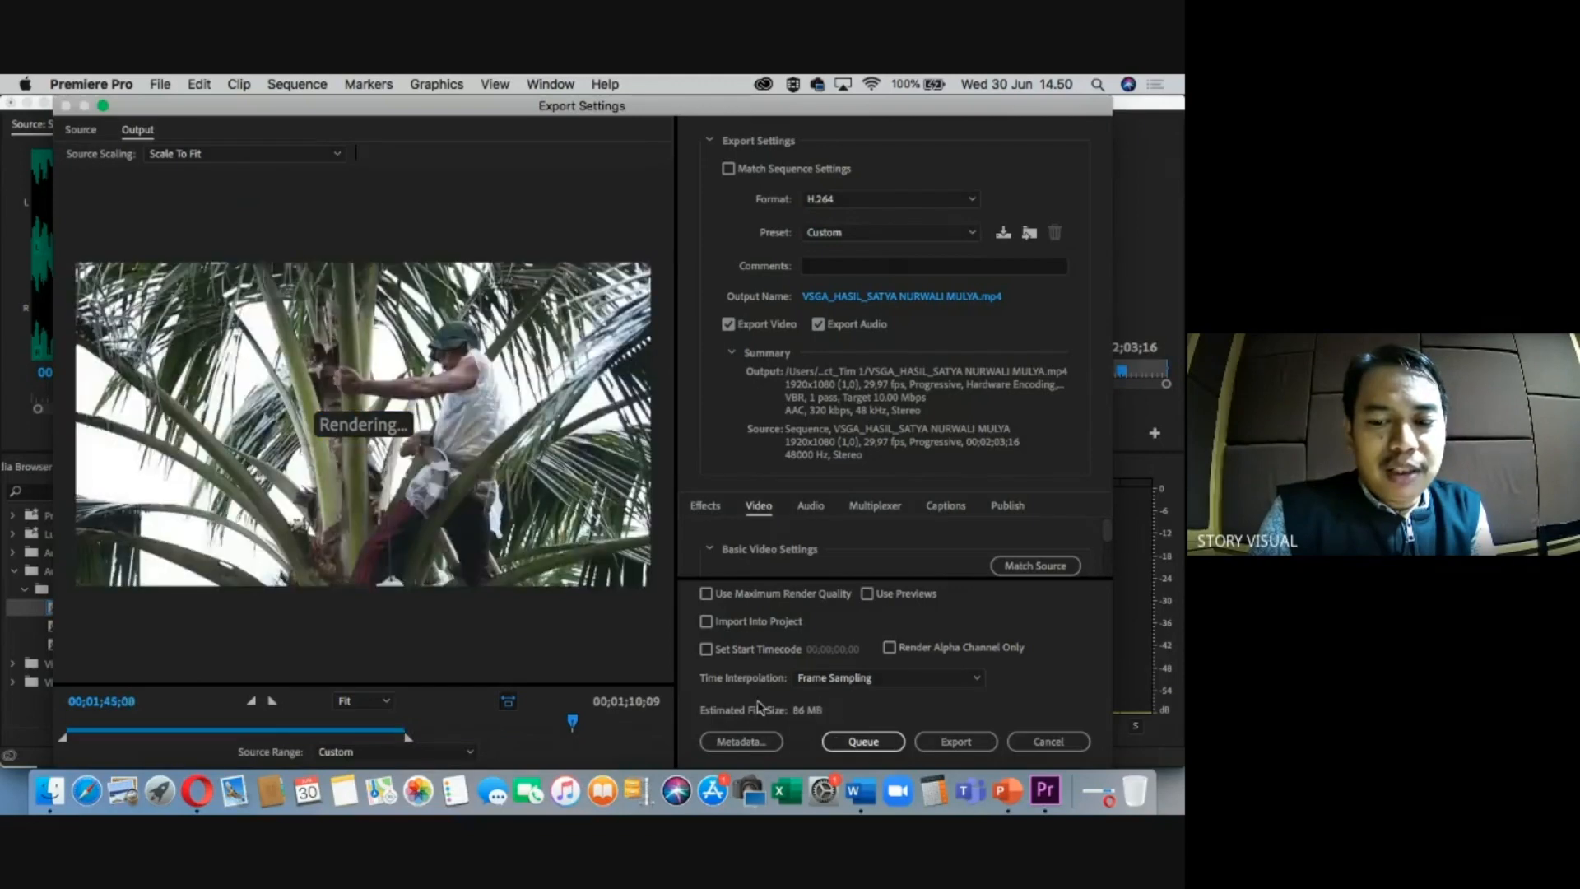
pyautogui.moveTo(407, 741); pyautogui.dragTo(698, 731)
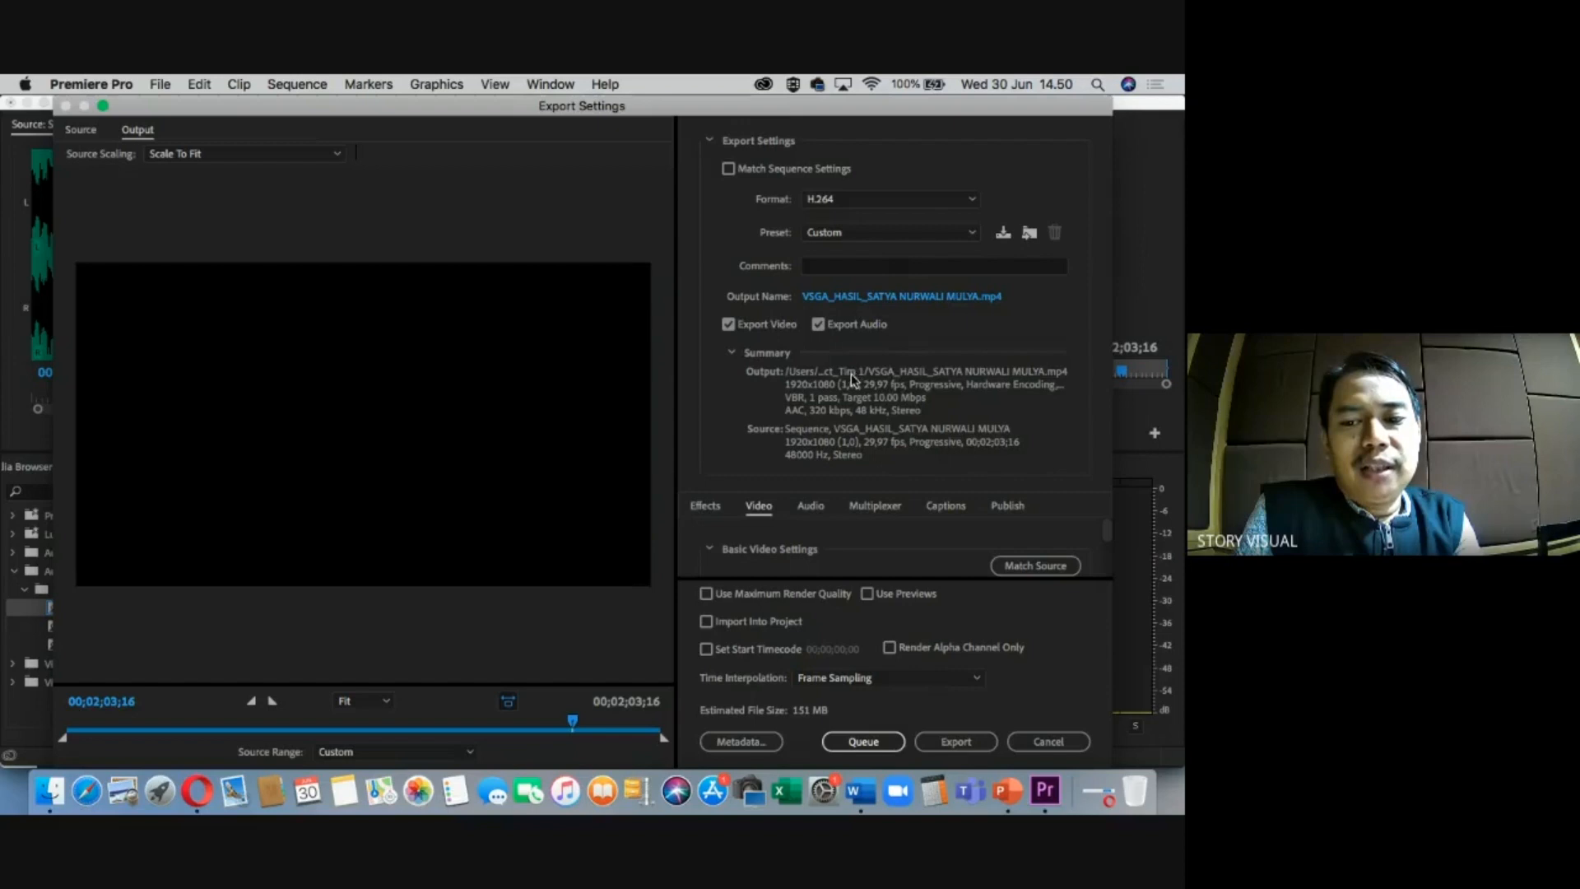
pyautogui.click(948, 743)
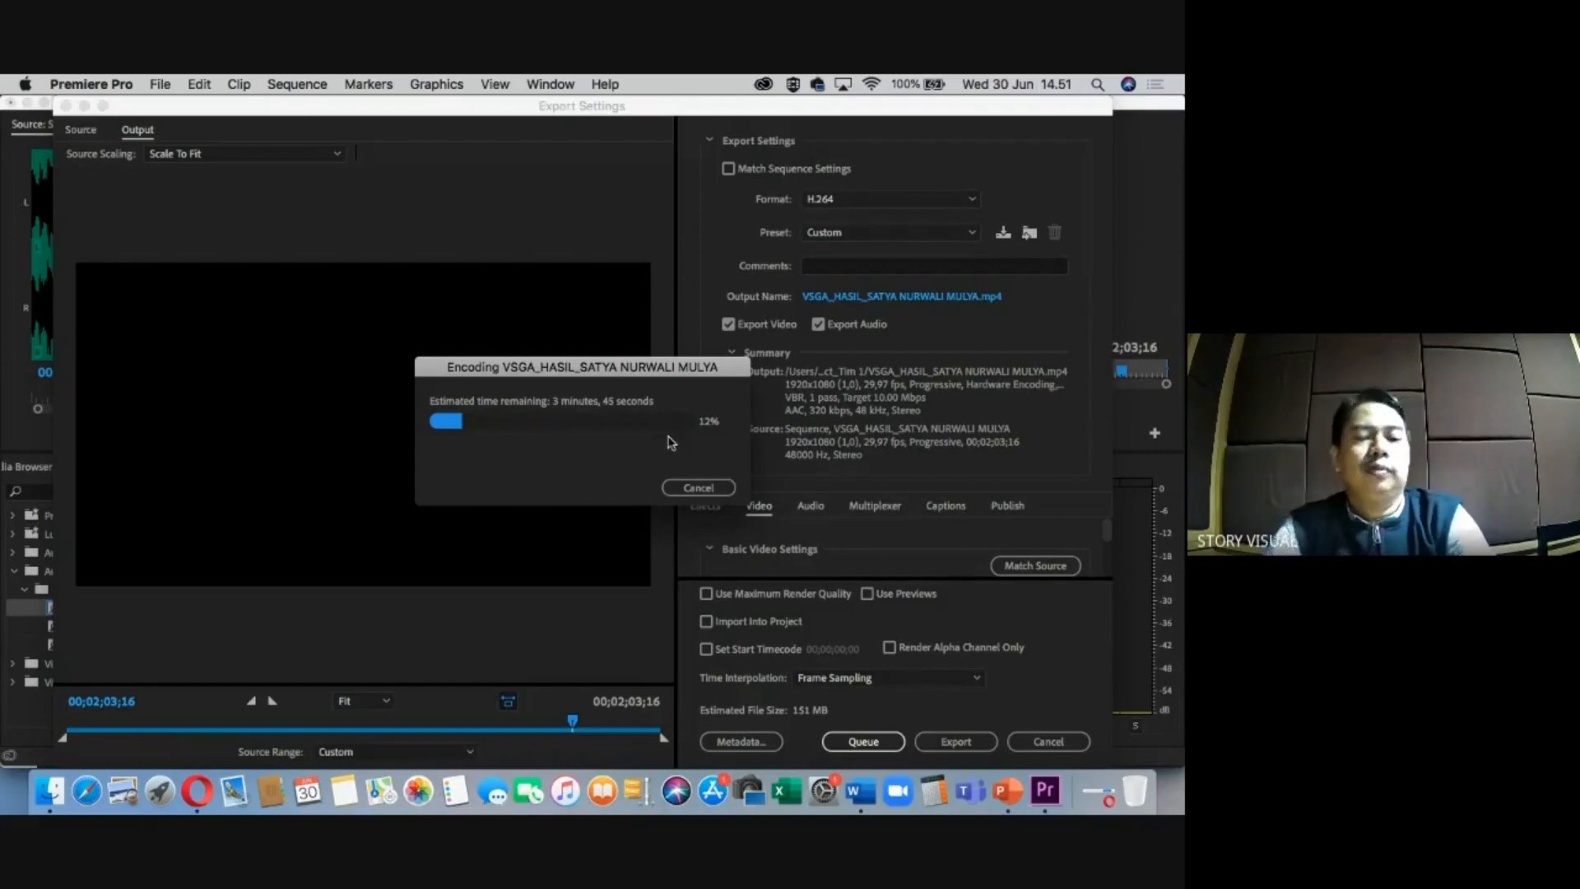
pyautogui.click(195, 791)
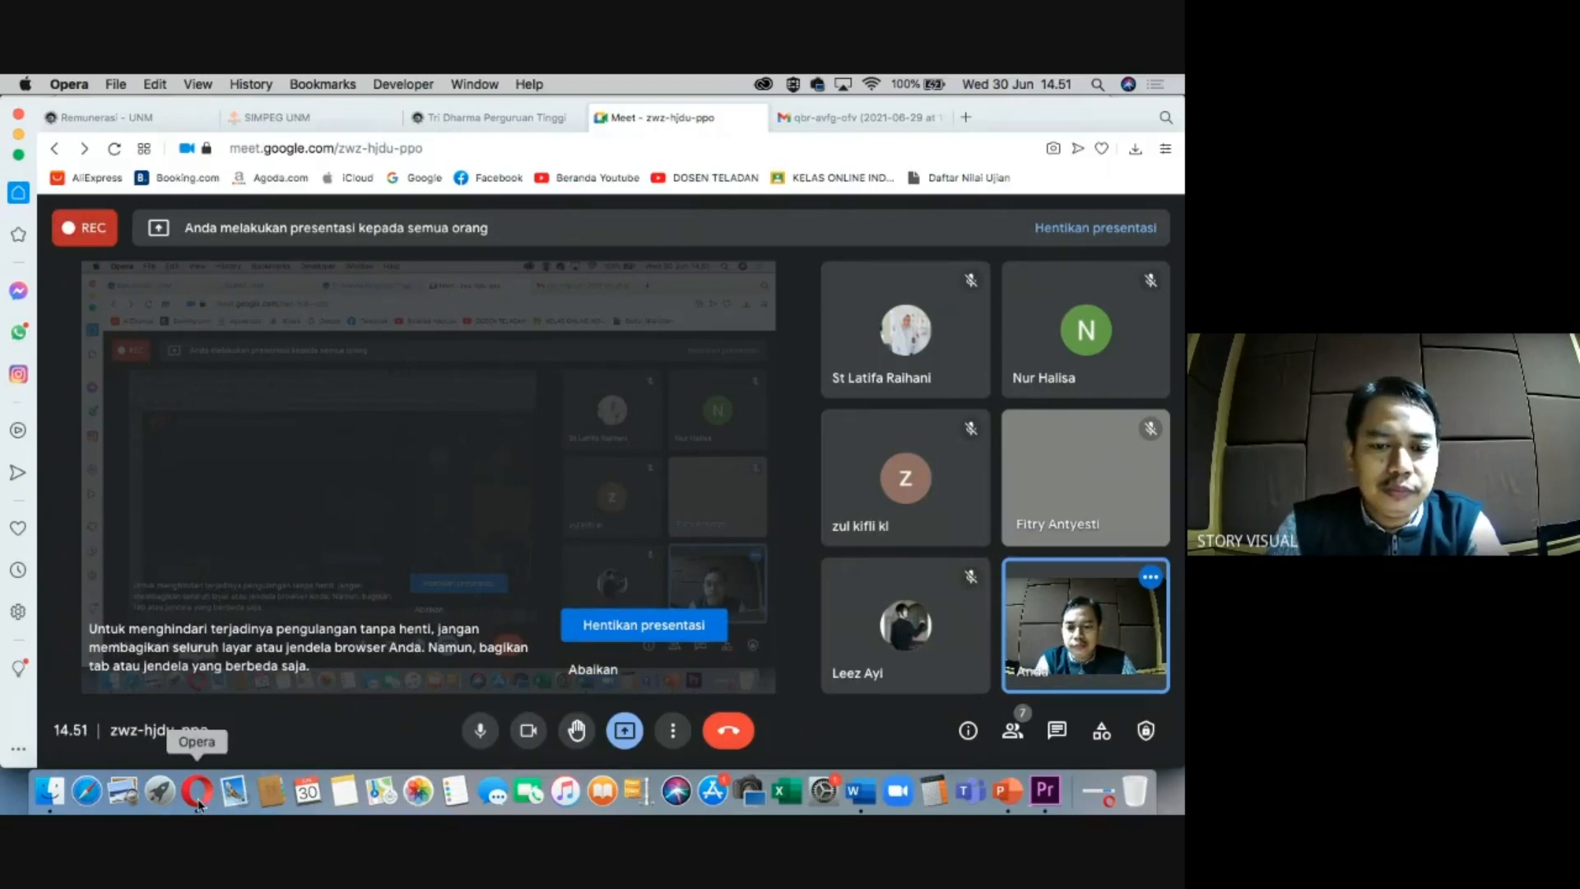
# Return to Premiere Pro to check the MP4 export, now 46% encoded.
pyautogui.click(49, 791)
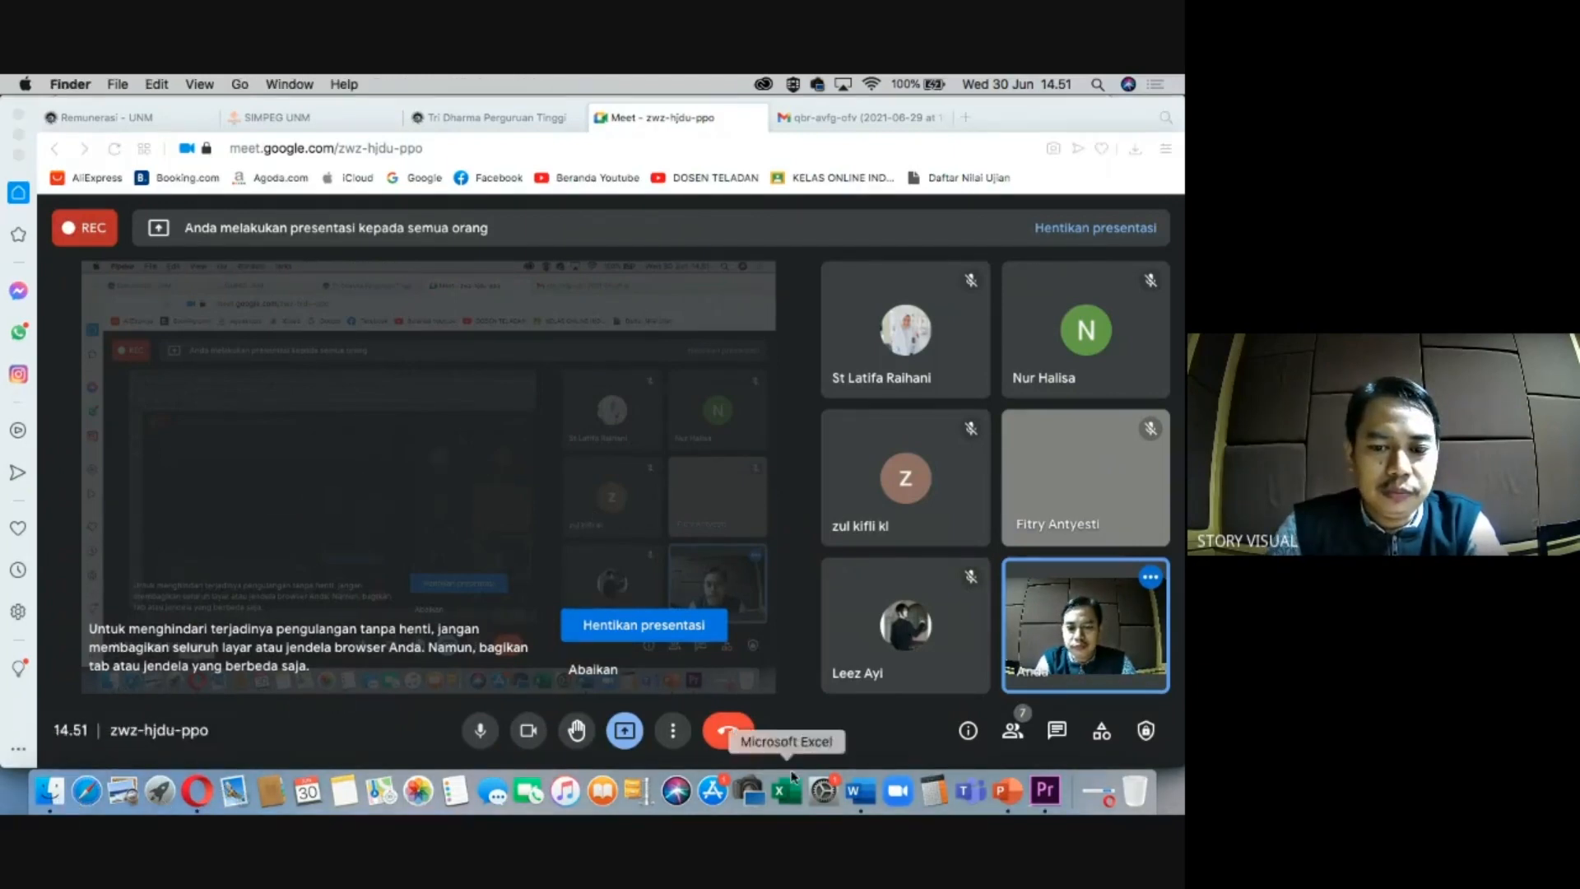
pyautogui.click(1045, 791)
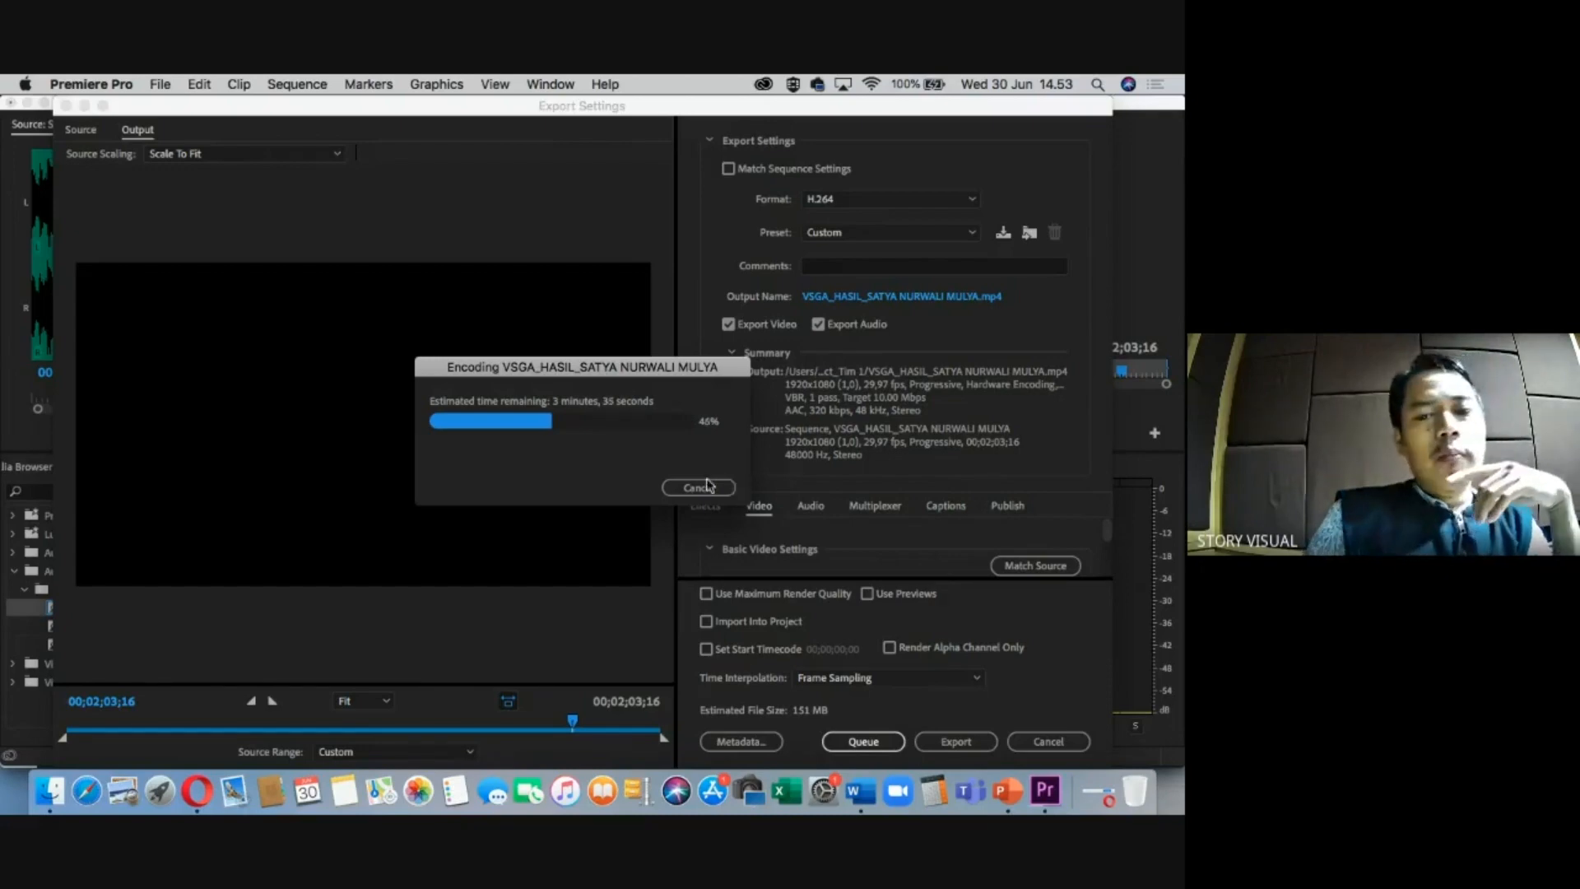
# Shift the Encoding dialog slightly right and bring the Google Meet call in Opera forward.
pyautogui.moveTo(595, 377); pyautogui.dragTo(610, 376)
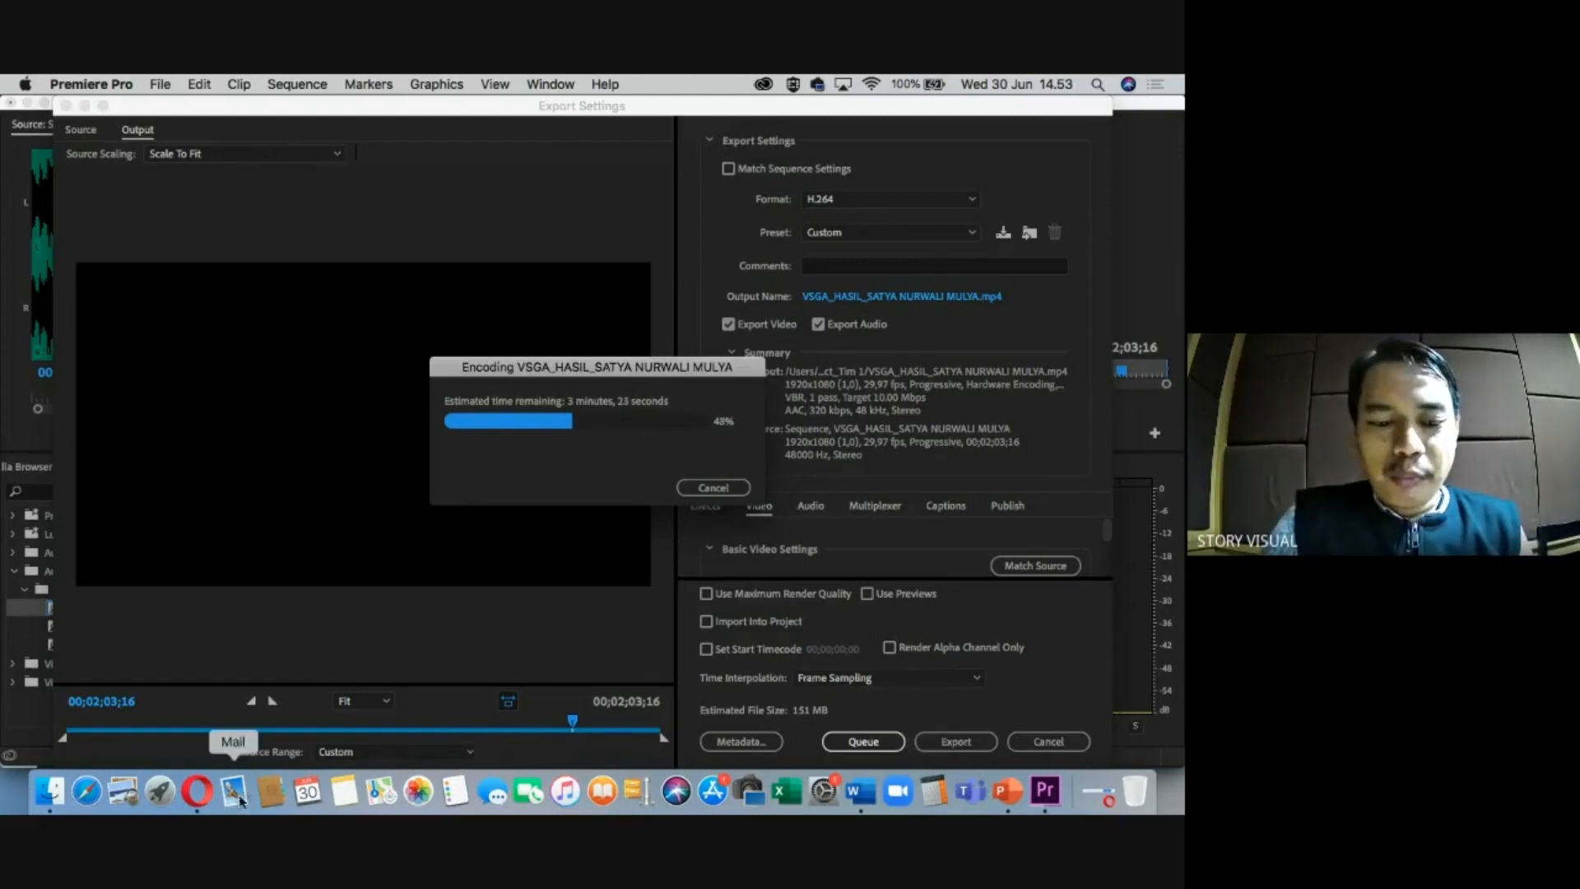
pyautogui.click(209, 801)
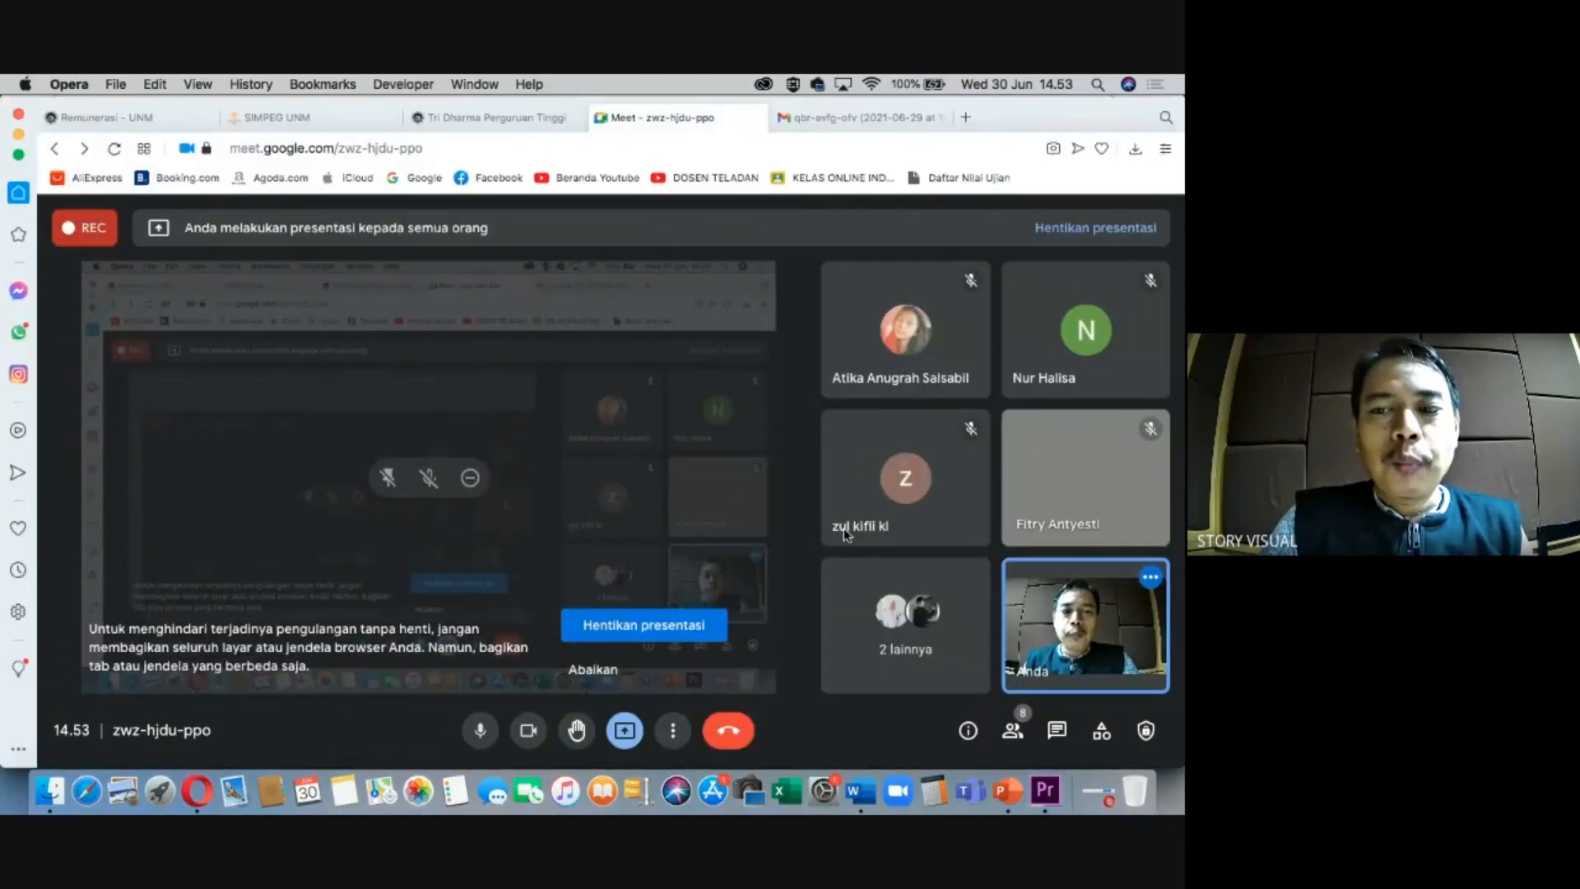
# Check the Meet participant list, then minimise a Finder window and return to the Premiere export at 50%.
pyautogui.click(1018, 728)
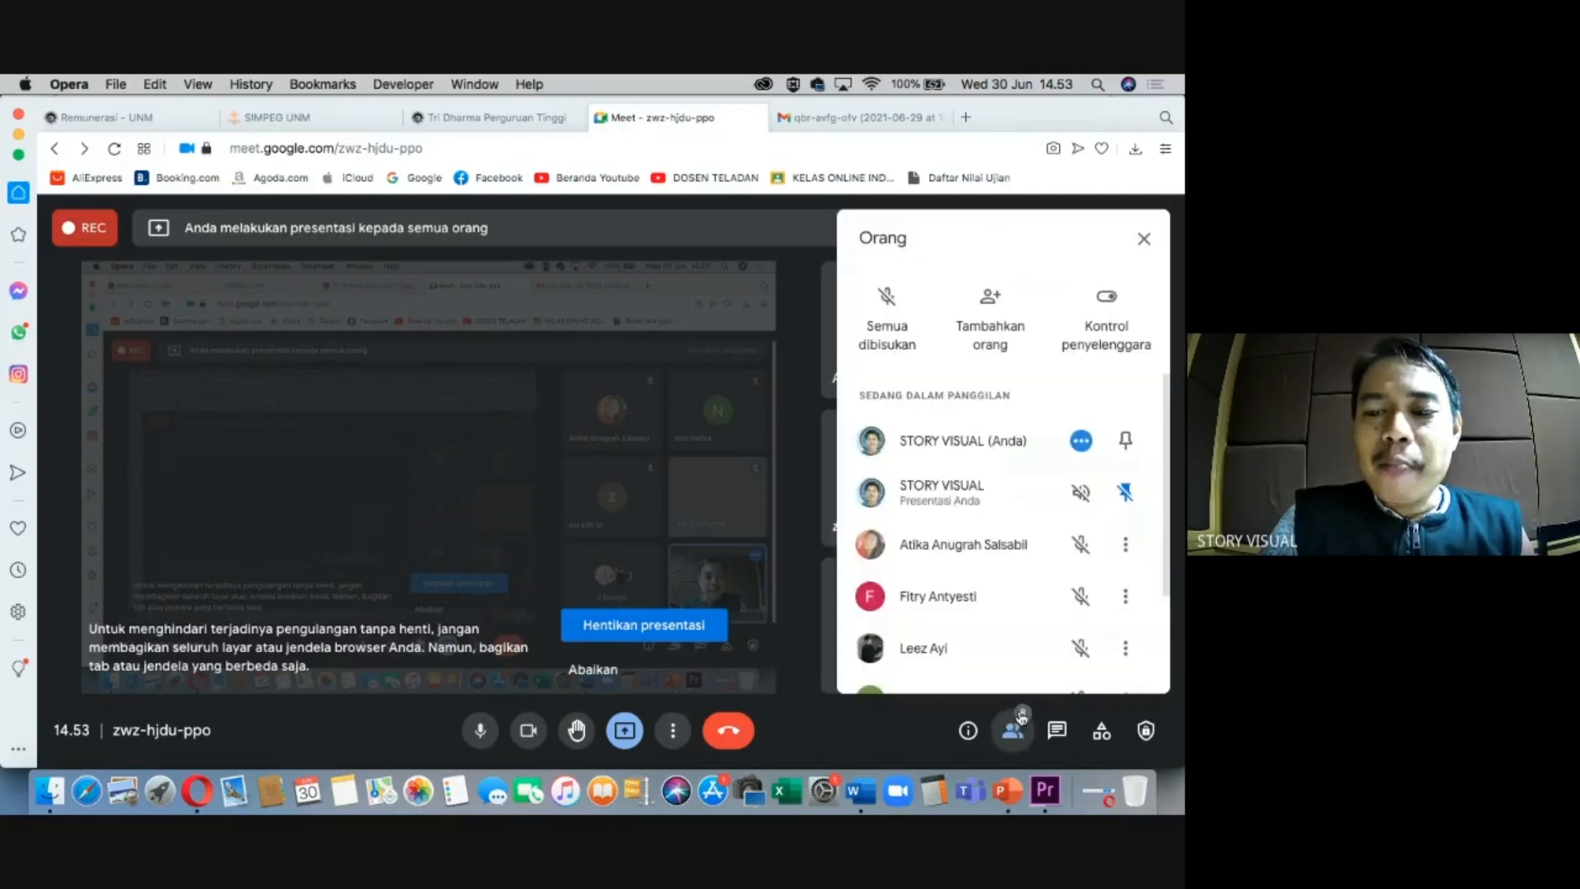
pyautogui.scroll(-3, 952, 541)
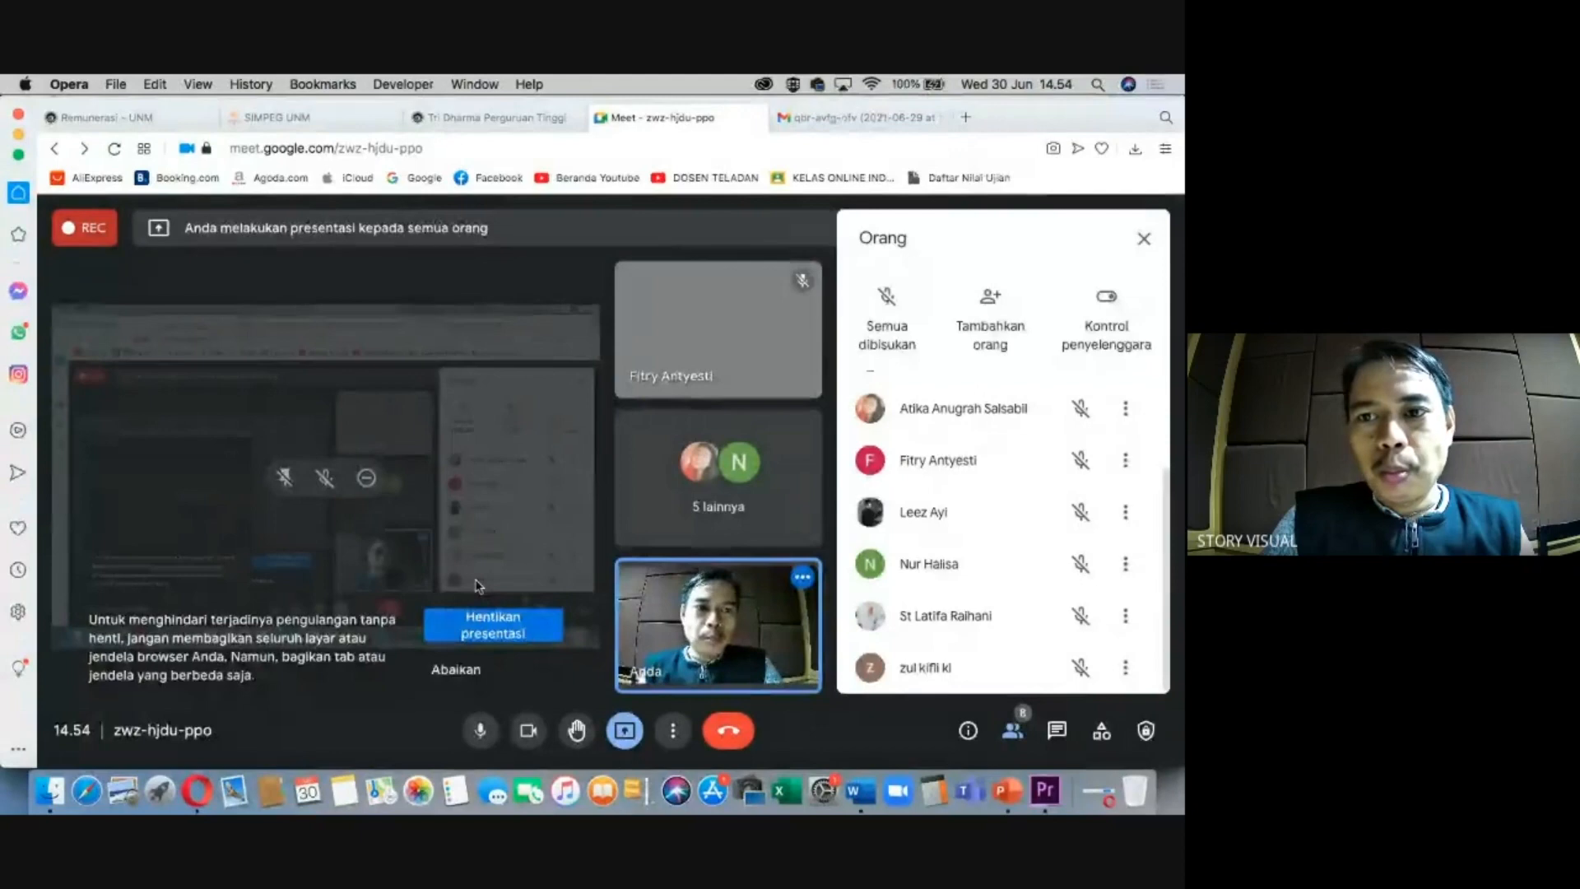
pyautogui.click(54, 795)
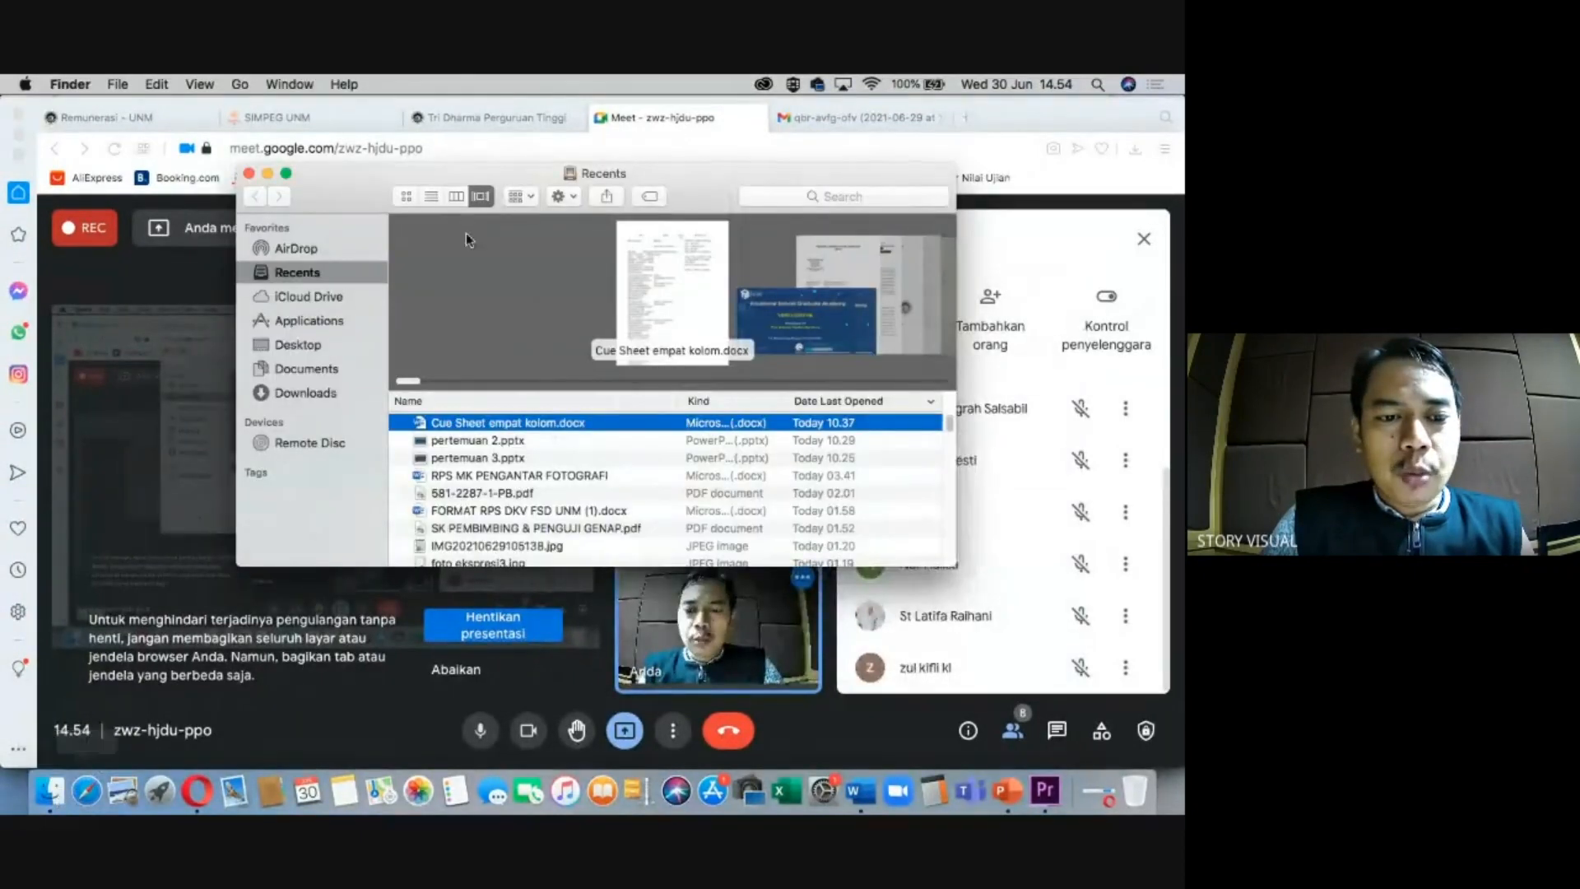
pyautogui.click(270, 174)
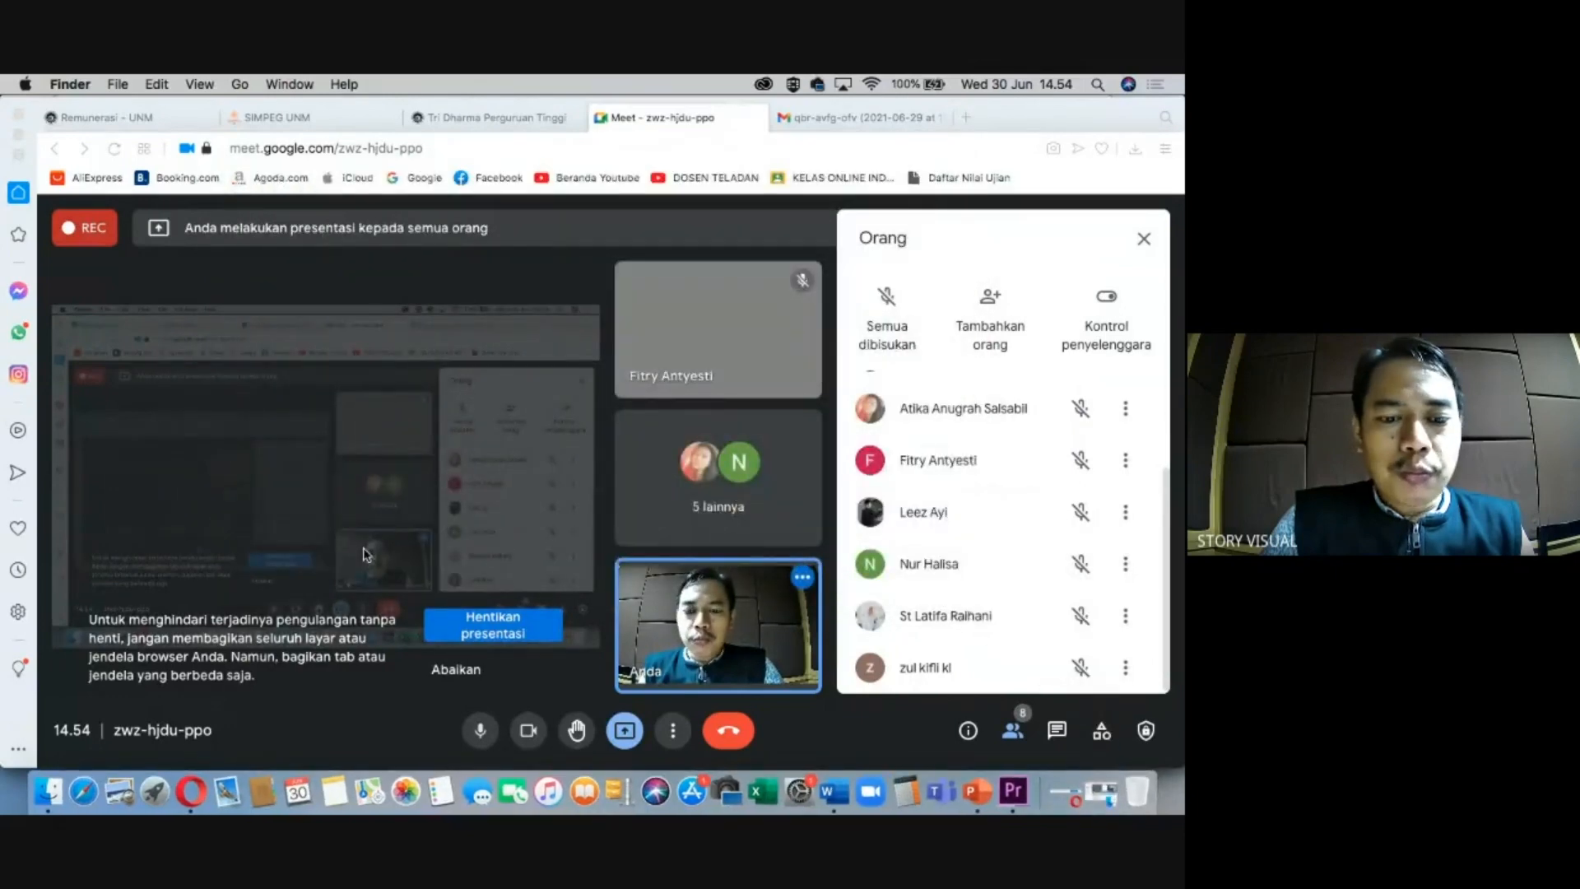
pyautogui.click(1012, 792)
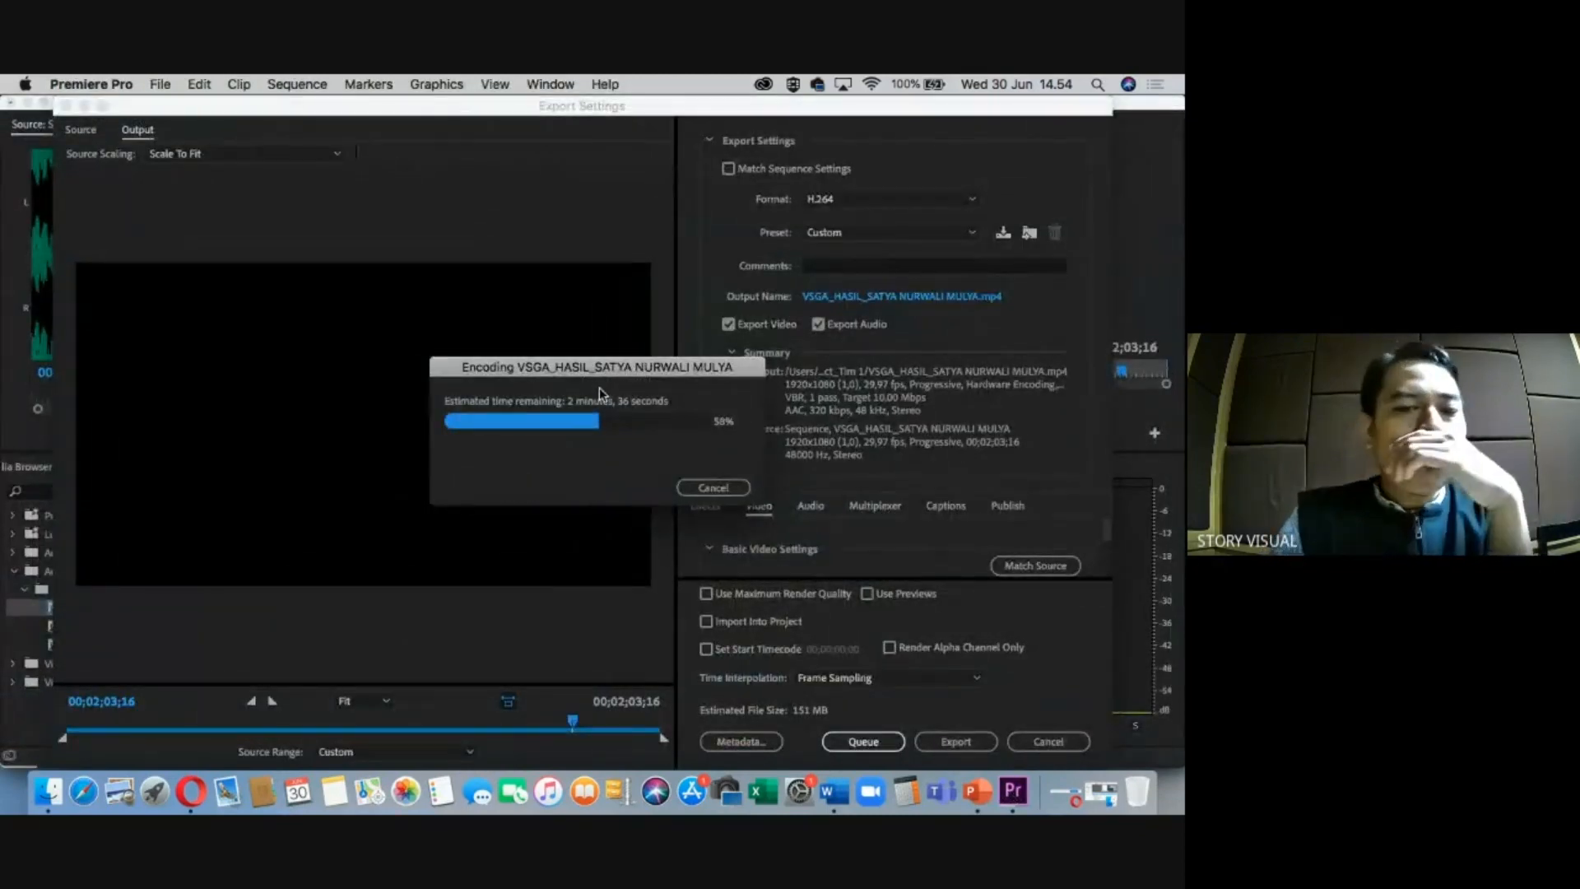
# Let the H.264 MP4 export finish, then set the timeline playhead to about 1:47.
pyautogui.moveTo(606, 372); pyautogui.dragTo(591, 370)
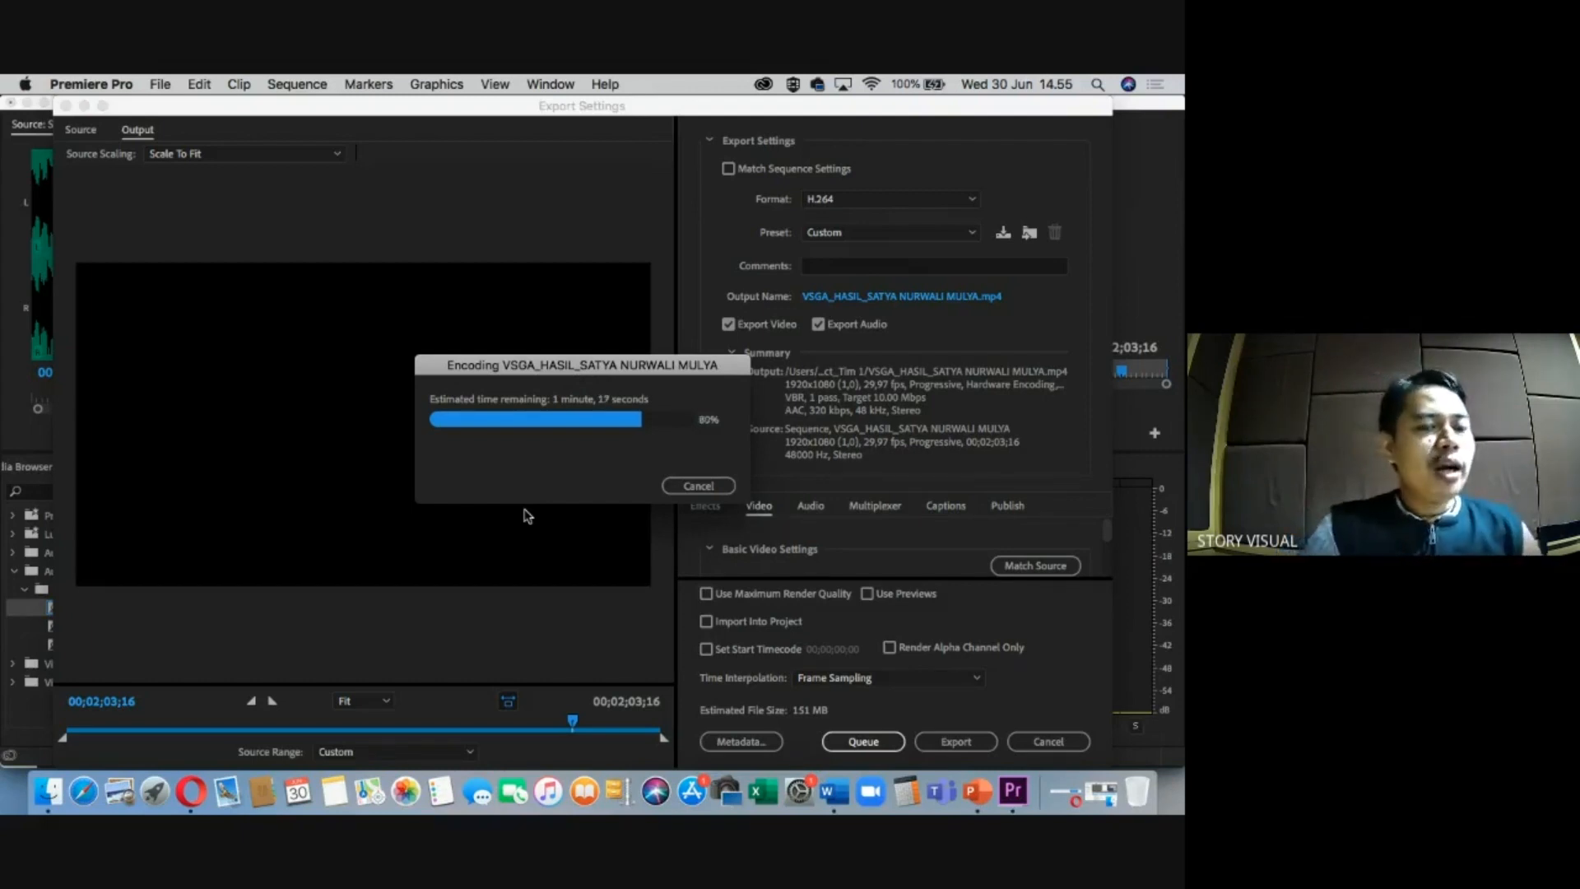
pyautogui.moveTo(557, 371); pyautogui.dragTo(513, 372)
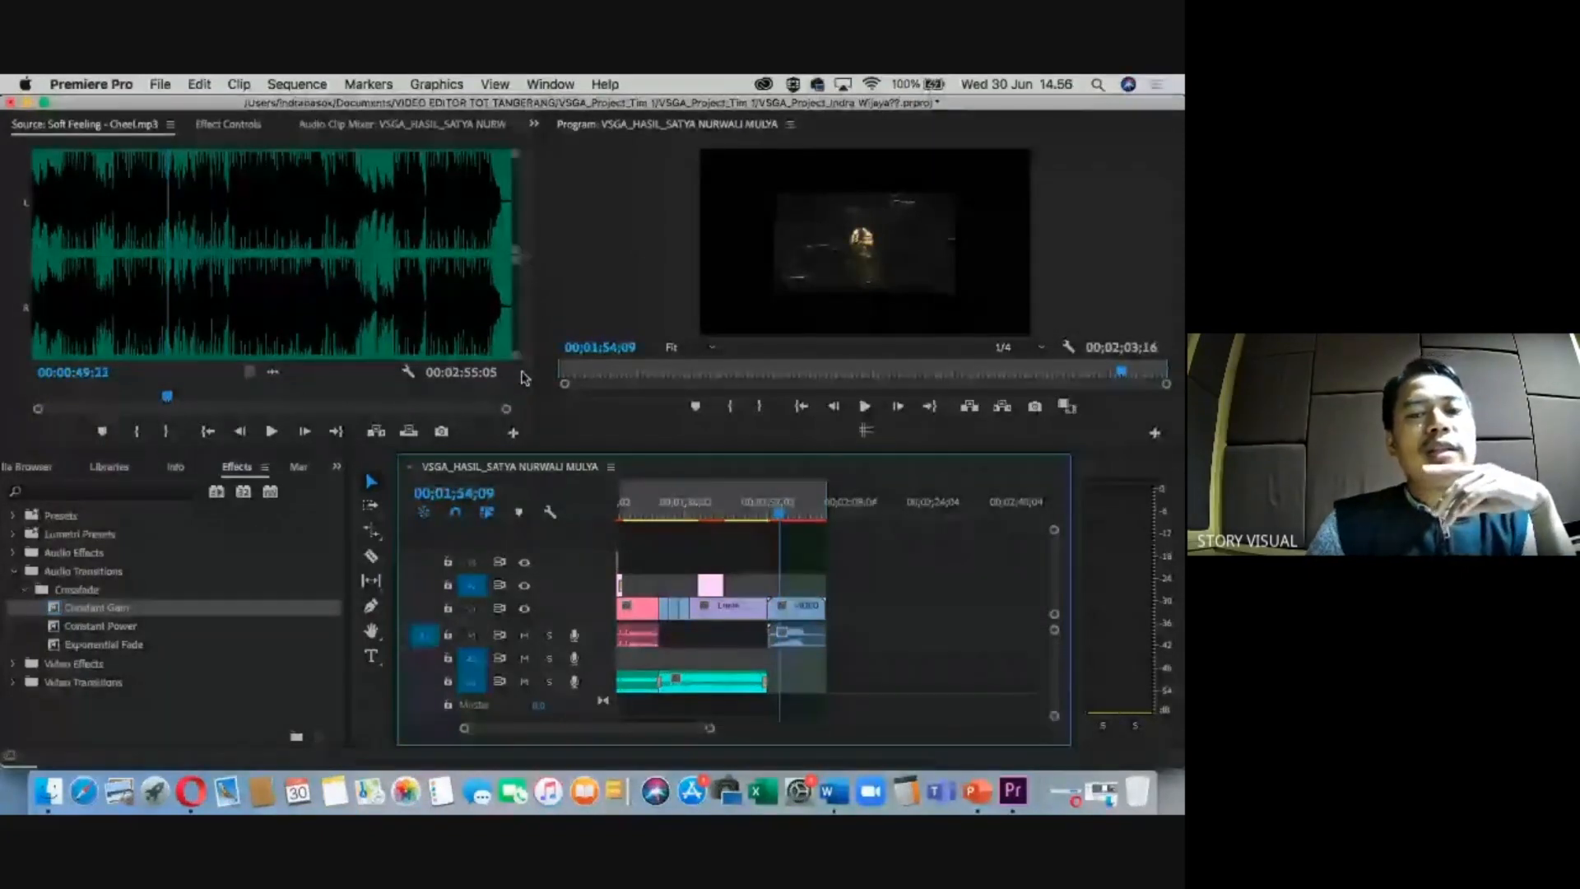
pyautogui.click(737, 509)
pyautogui.moveTo(738, 511); pyautogui.dragTo(743, 510)
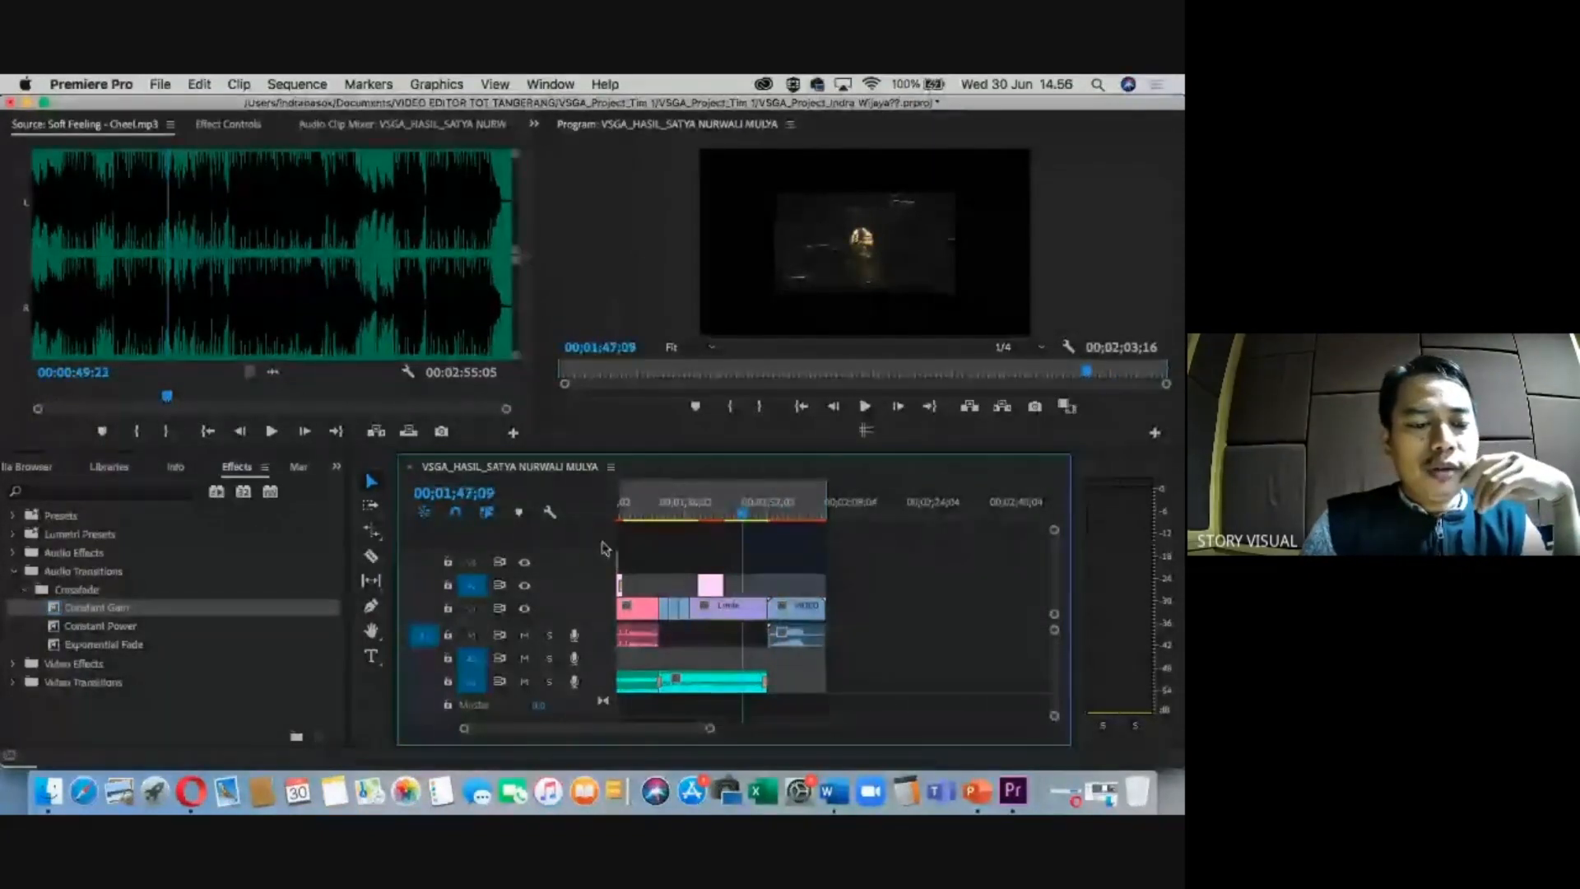
pyautogui.click(55, 794)
# Open Documents > VIDEO EDITOR TOT TANGERANG > VSGA_Project_Tim 1 > VSGA_Project_Tim 1 in Finder.
pyautogui.click(54, 793)
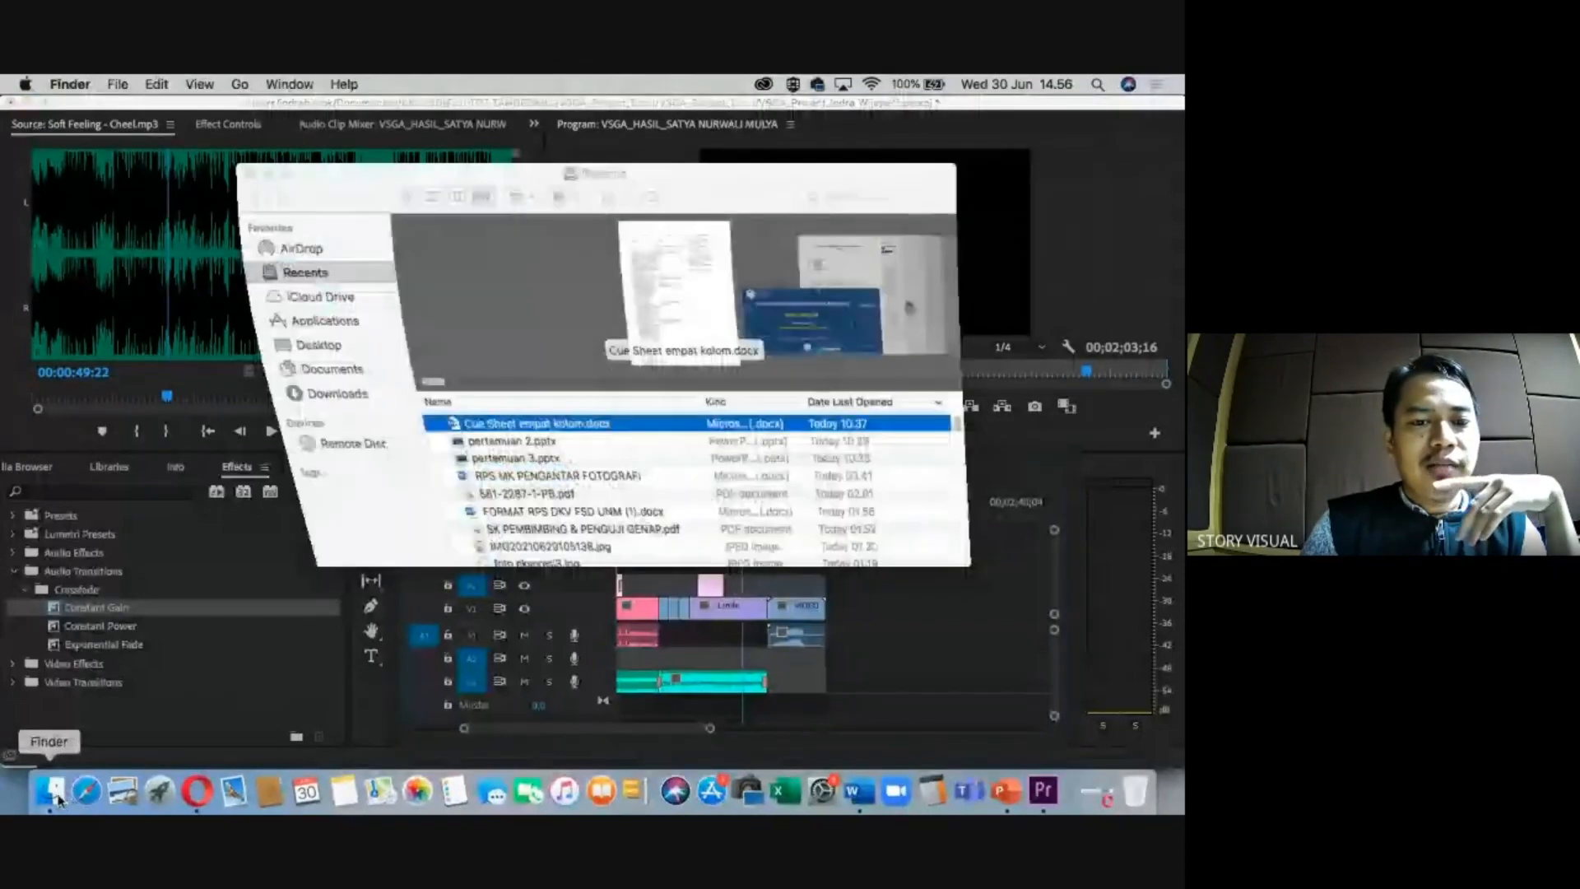
pyautogui.click(309, 368)
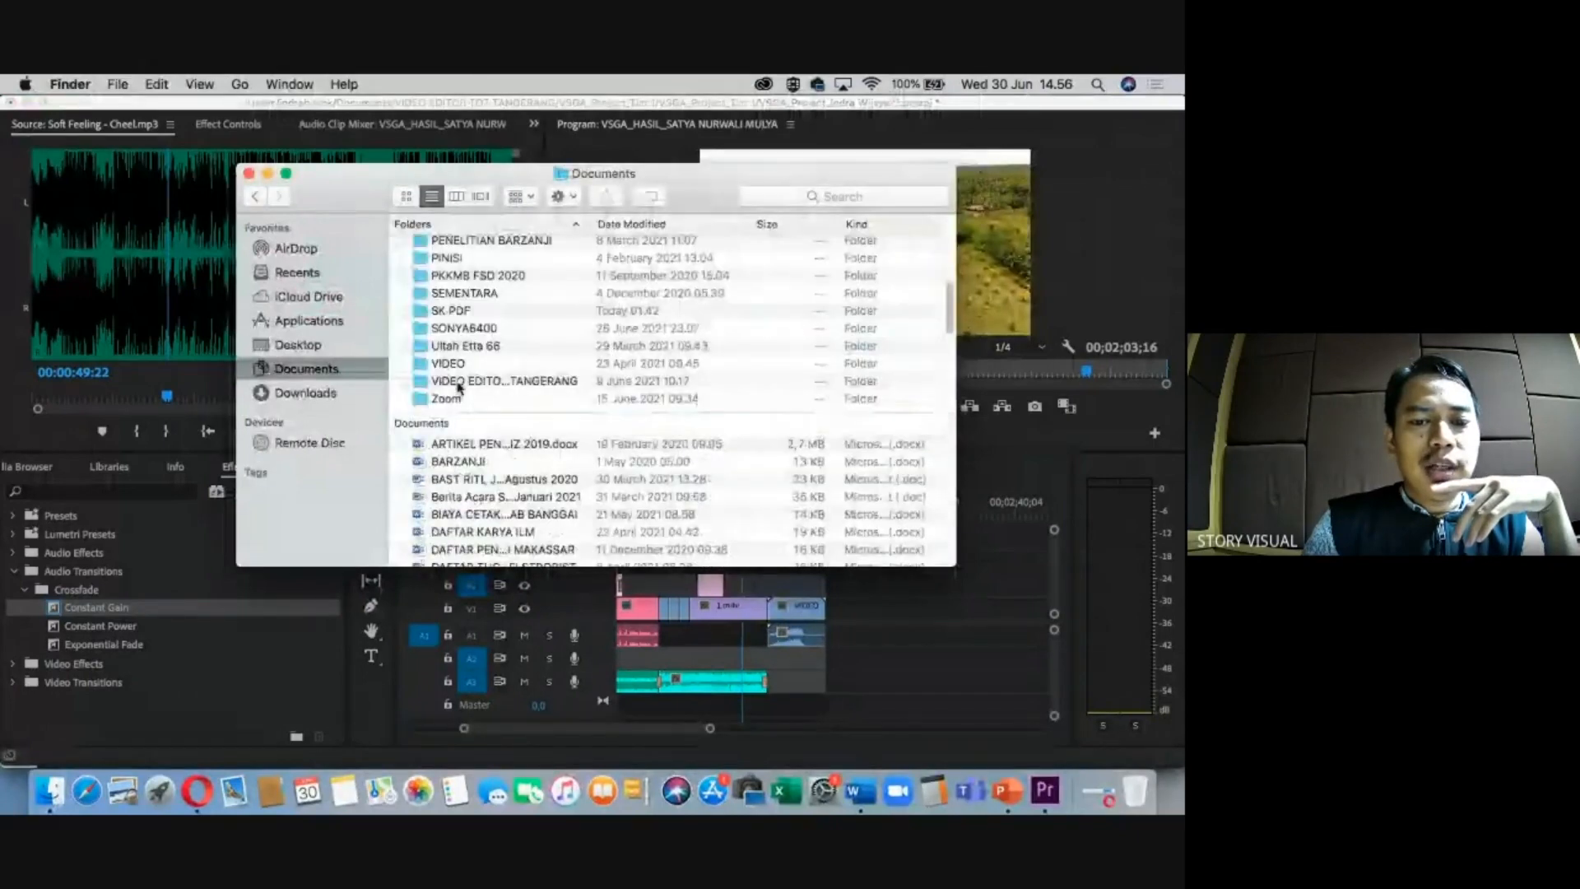
pyautogui.doubleClick(459, 382)
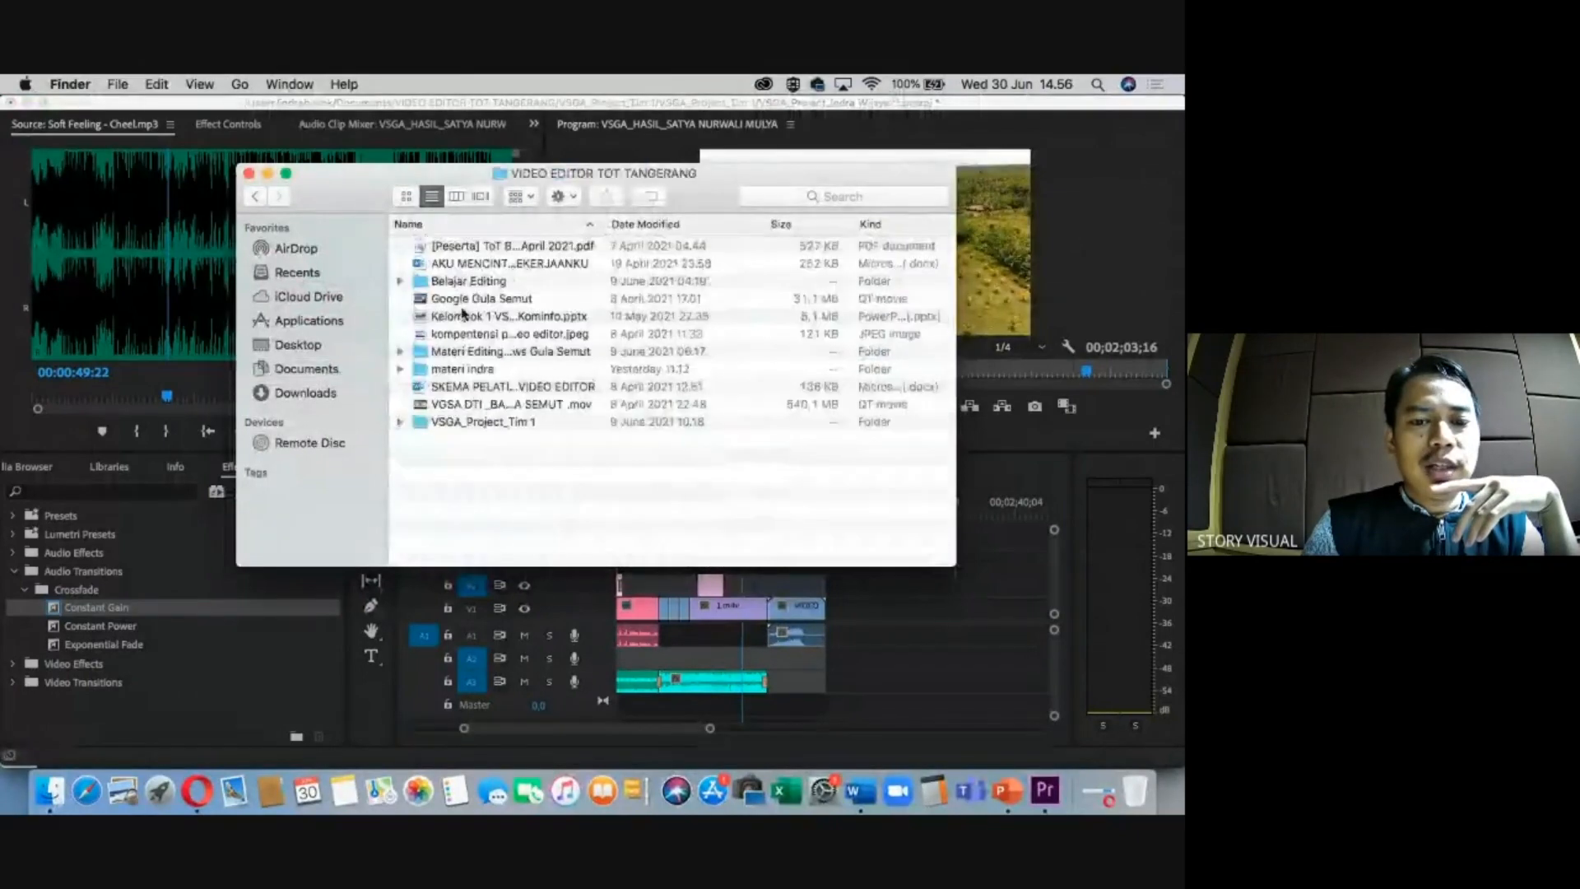
pyautogui.doubleClick(463, 421)
pyautogui.click(474, 265)
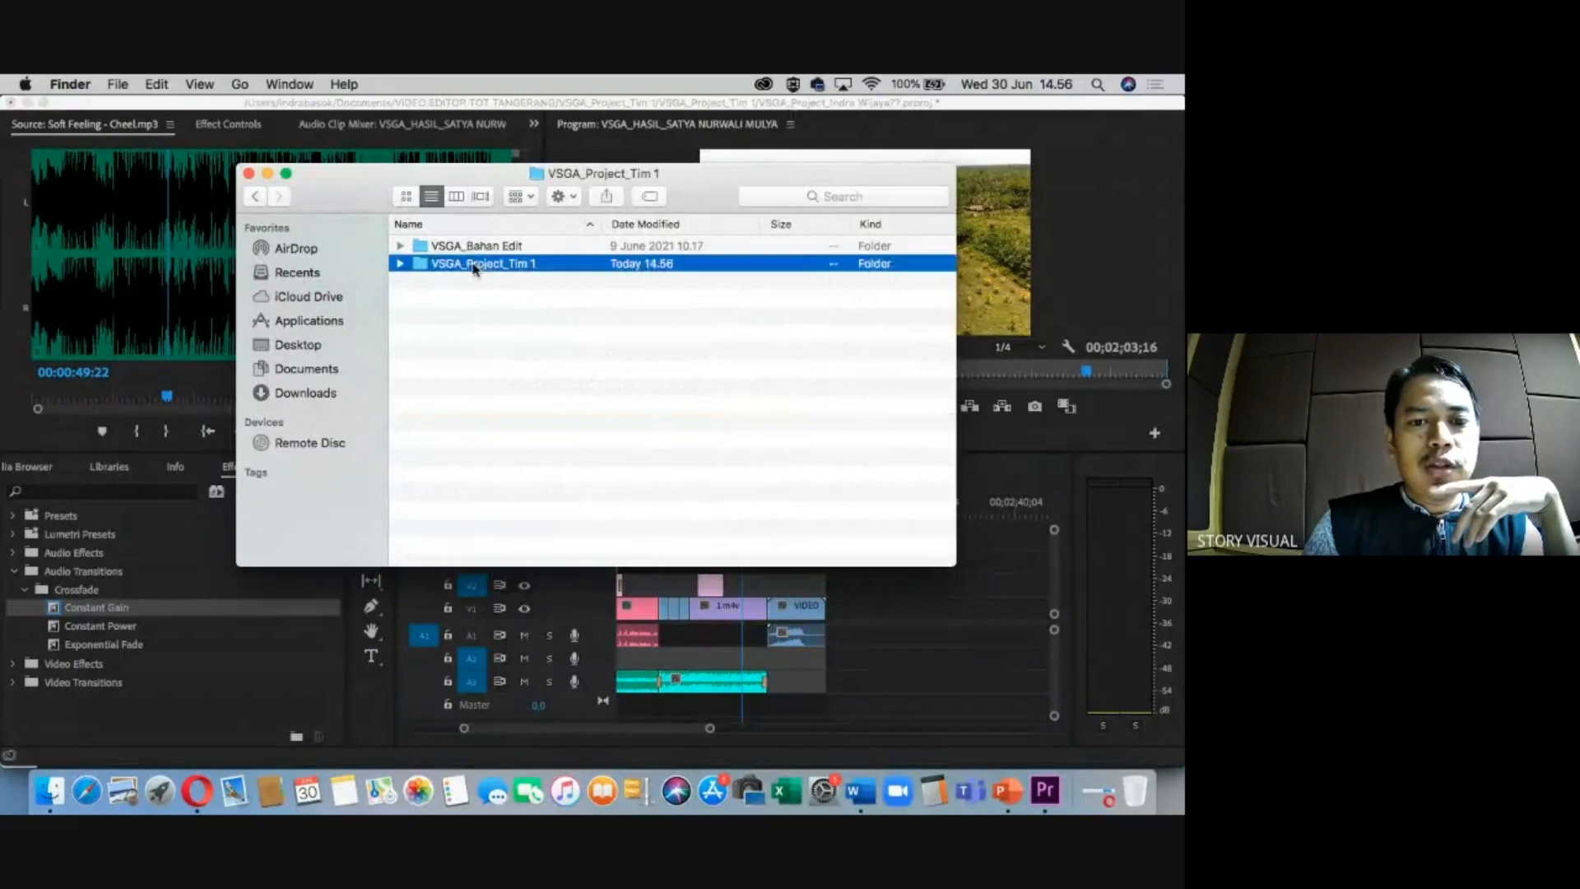
pyautogui.doubleClick(474, 265)
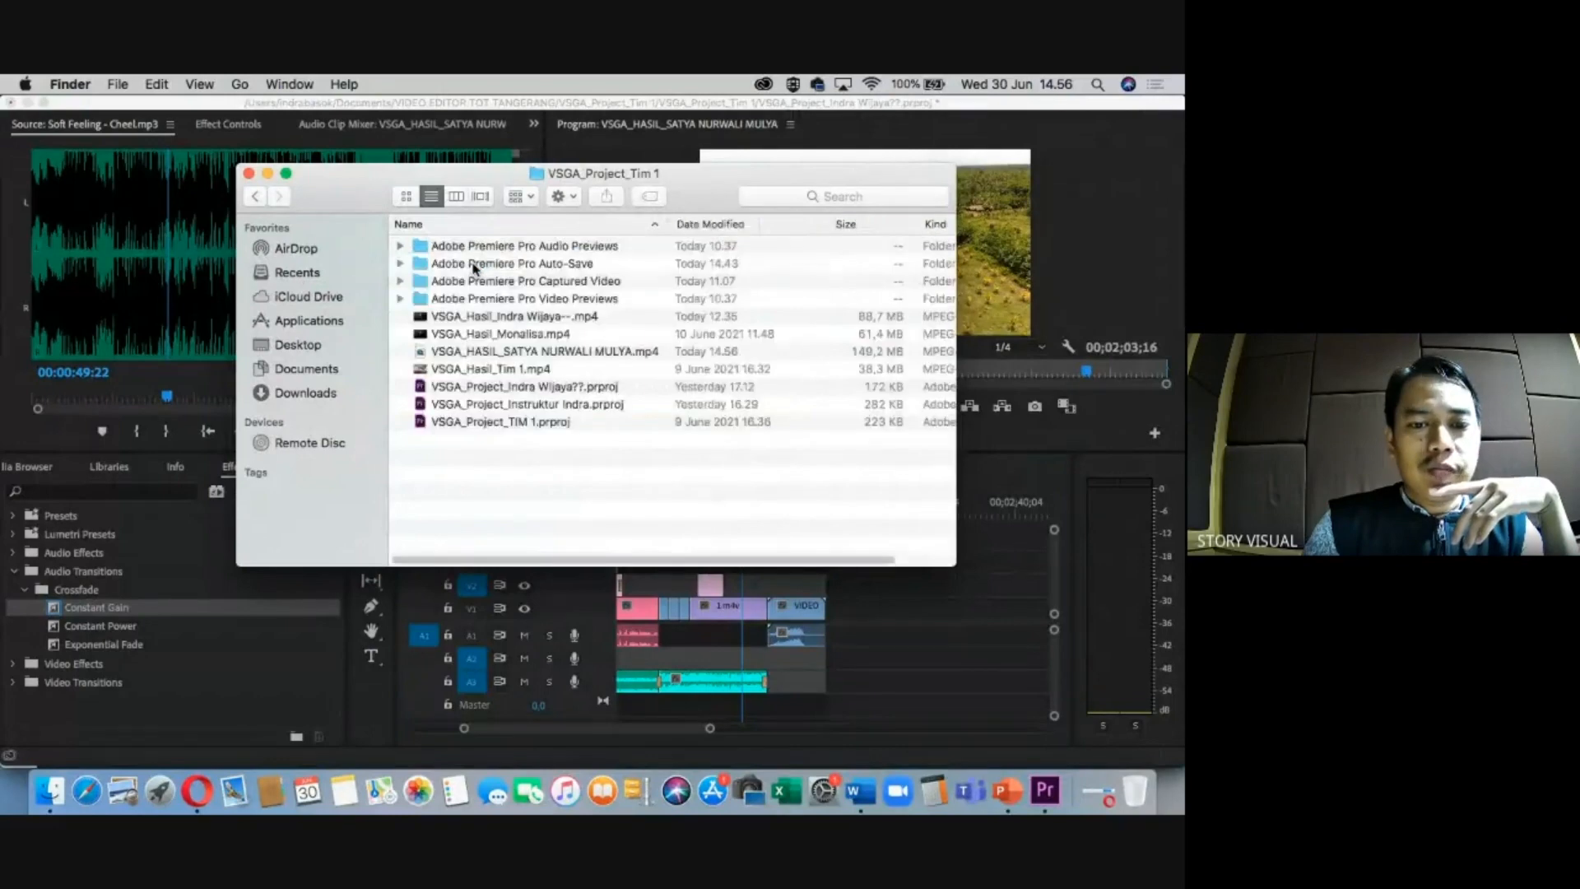
# Preview the newly exported 149.2 MB MP4 in Quick Look at full screen.
pyautogui.click(498, 354)
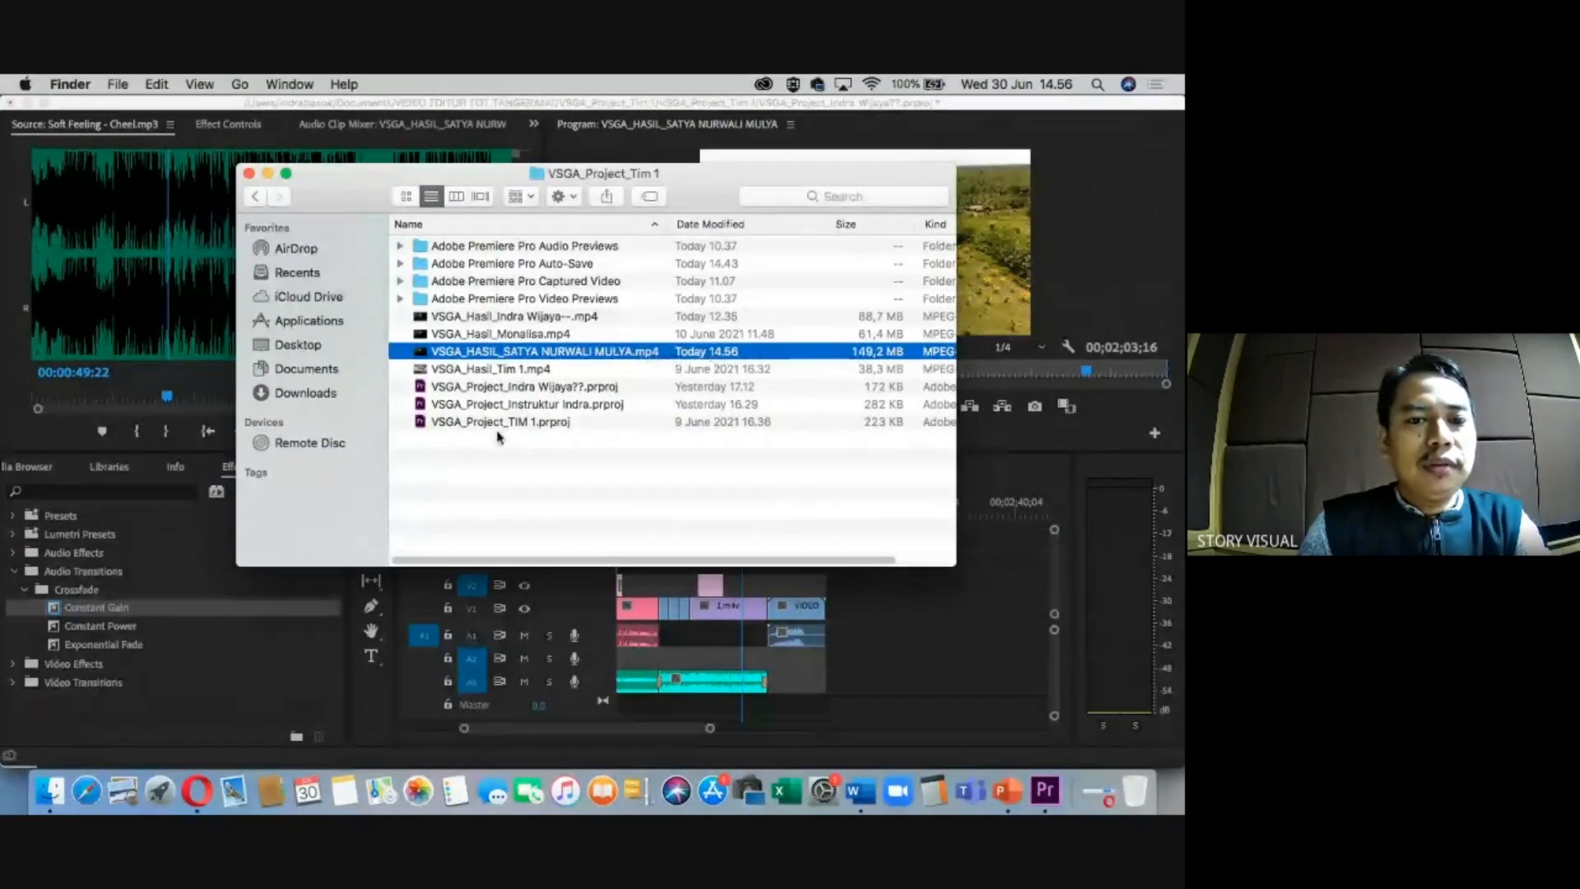
pyautogui.press('space')
pyautogui.click(255, 205)
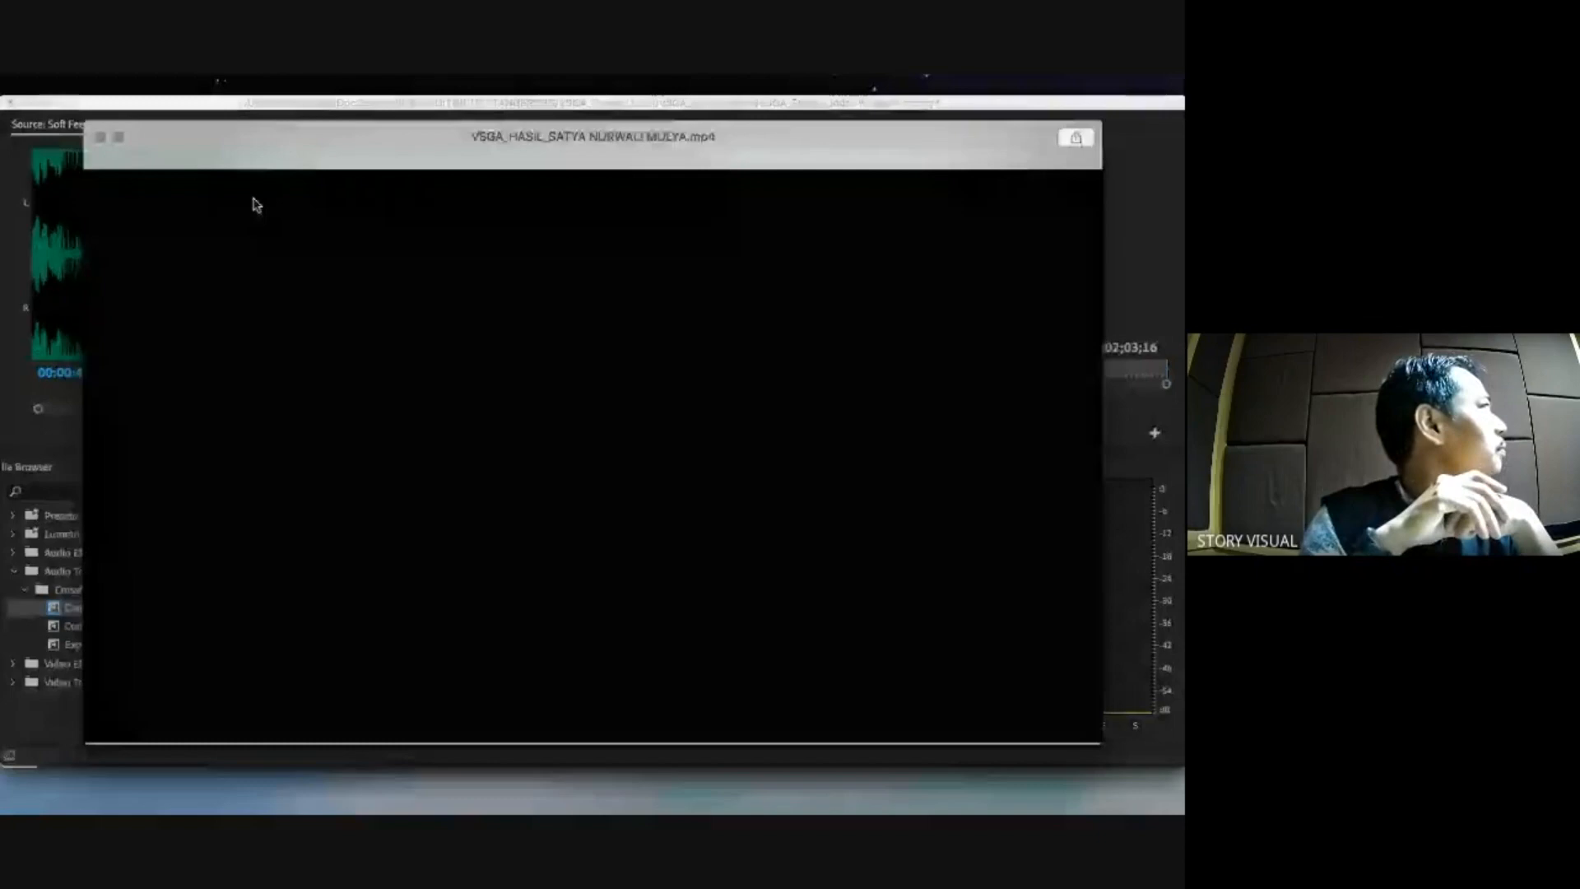
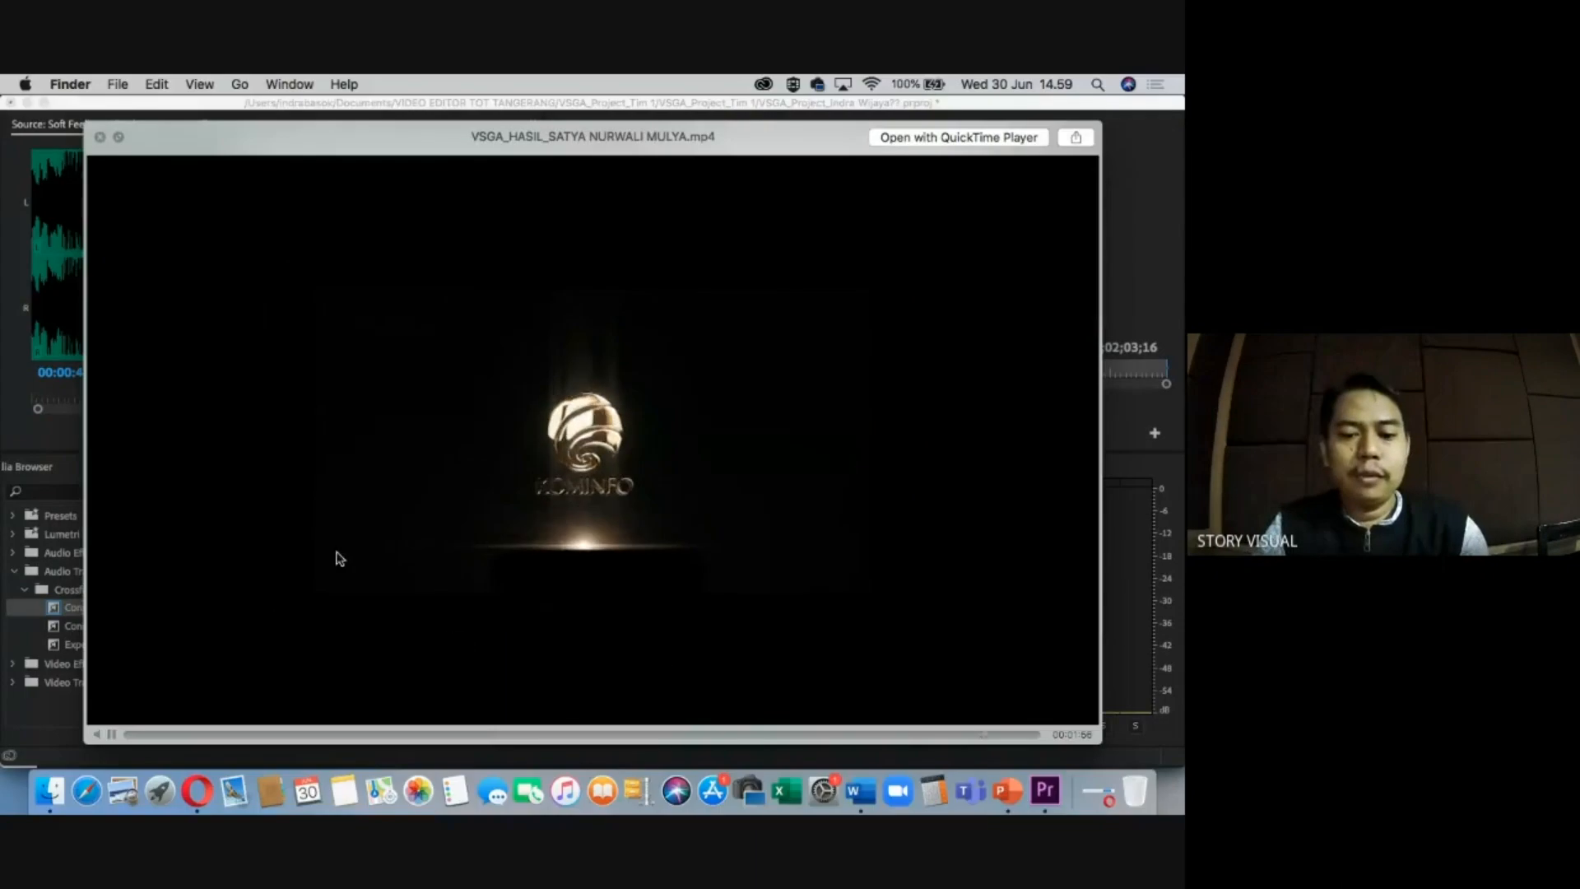
# Close the exported MP4's Quick Look preview and the project folder window in Finder.
pyautogui.click(100, 138)
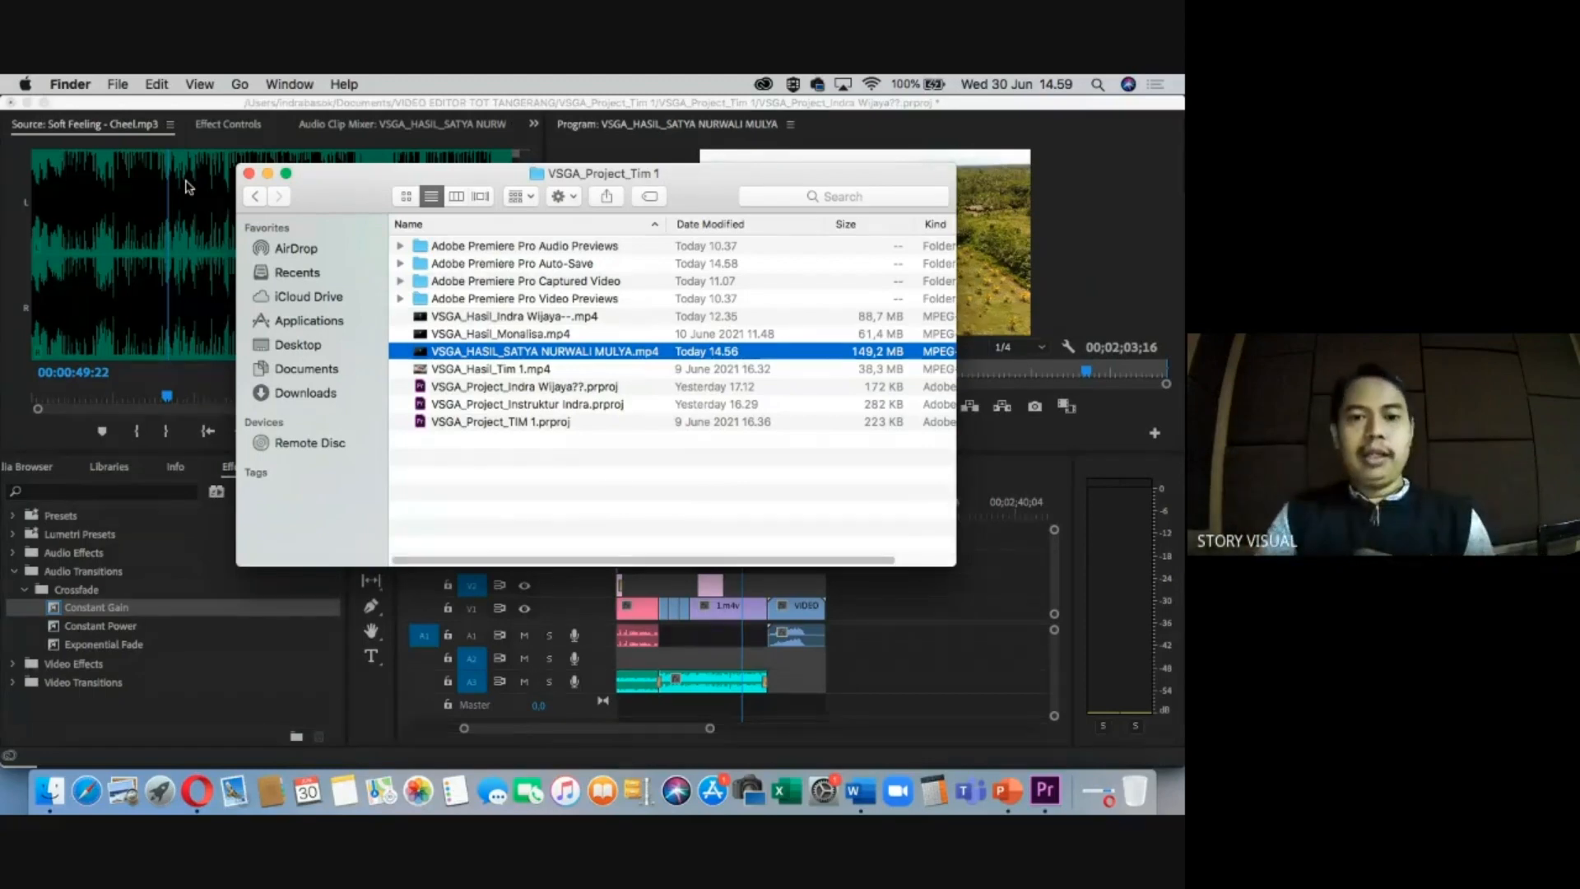
pyautogui.click(250, 175)
# Locate and select kominfo PNG.png in the GRAFIS folder of Bin: VIDEO.
pyautogui.click(700, 514)
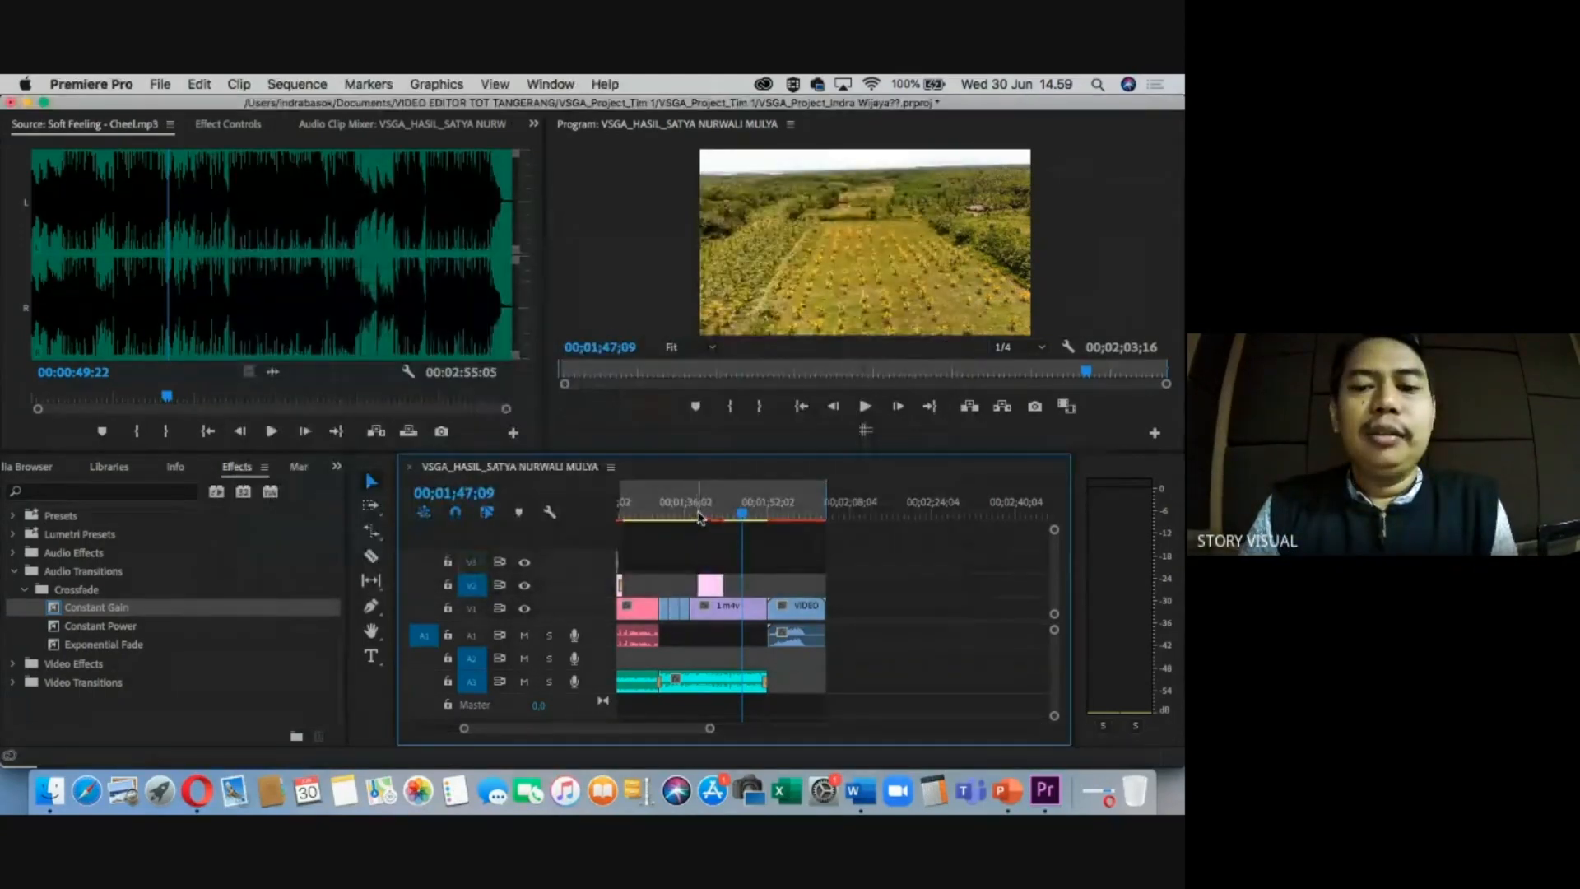
pyautogui.moveTo(738, 518); pyautogui.dragTo(596, 511)
pyautogui.press('-')
pyautogui.press('-')
pyautogui.press('=')
pyautogui.press('-')
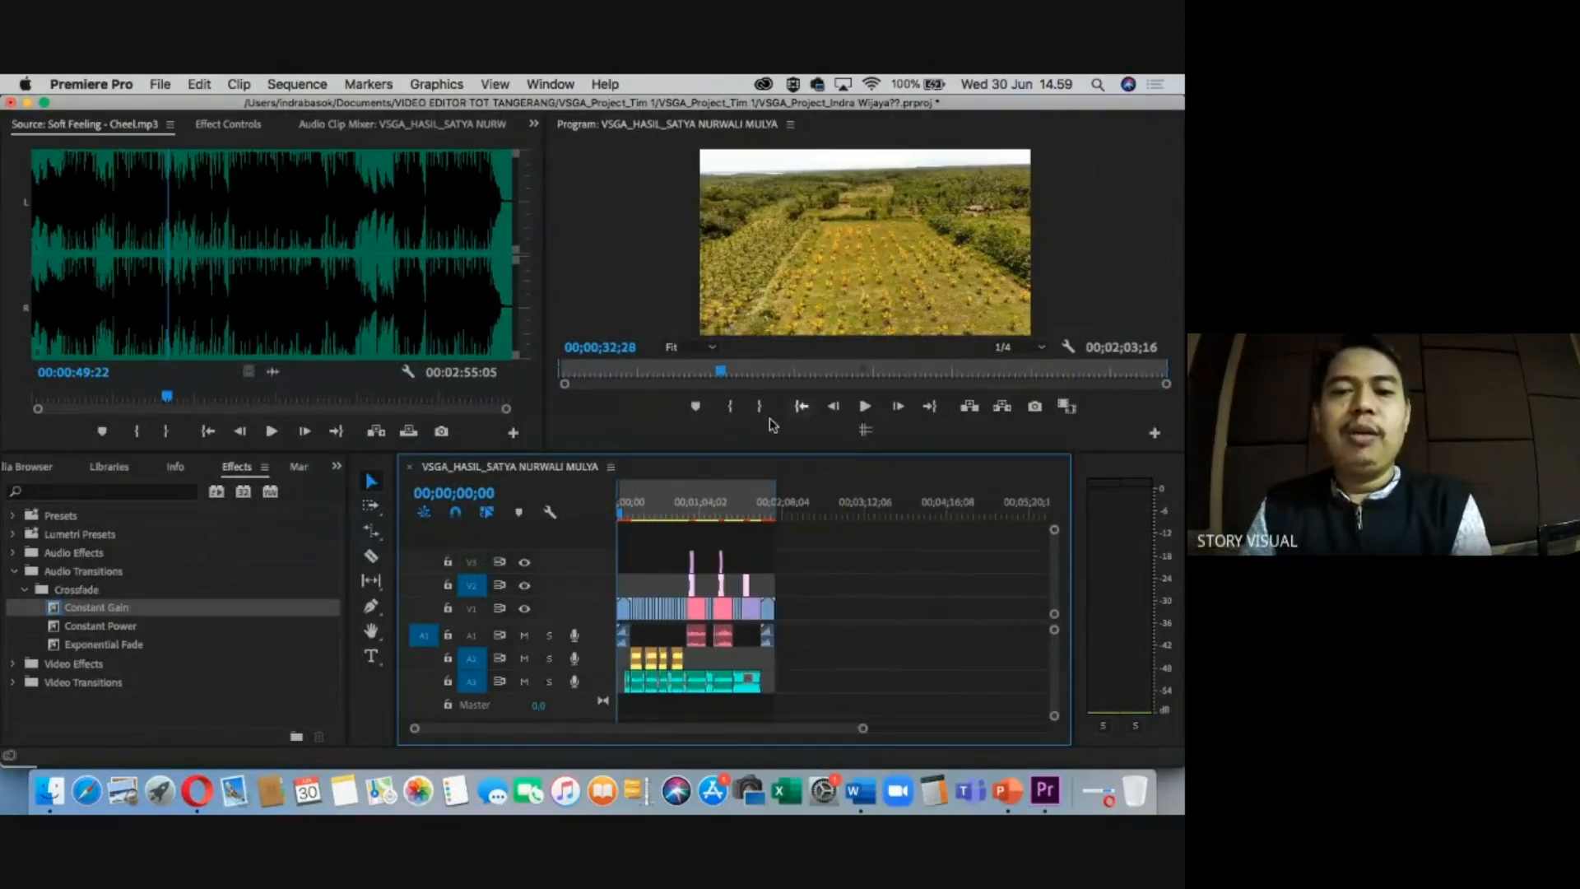
pyautogui.press('=')
pyautogui.press('=')
pyautogui.press('=')
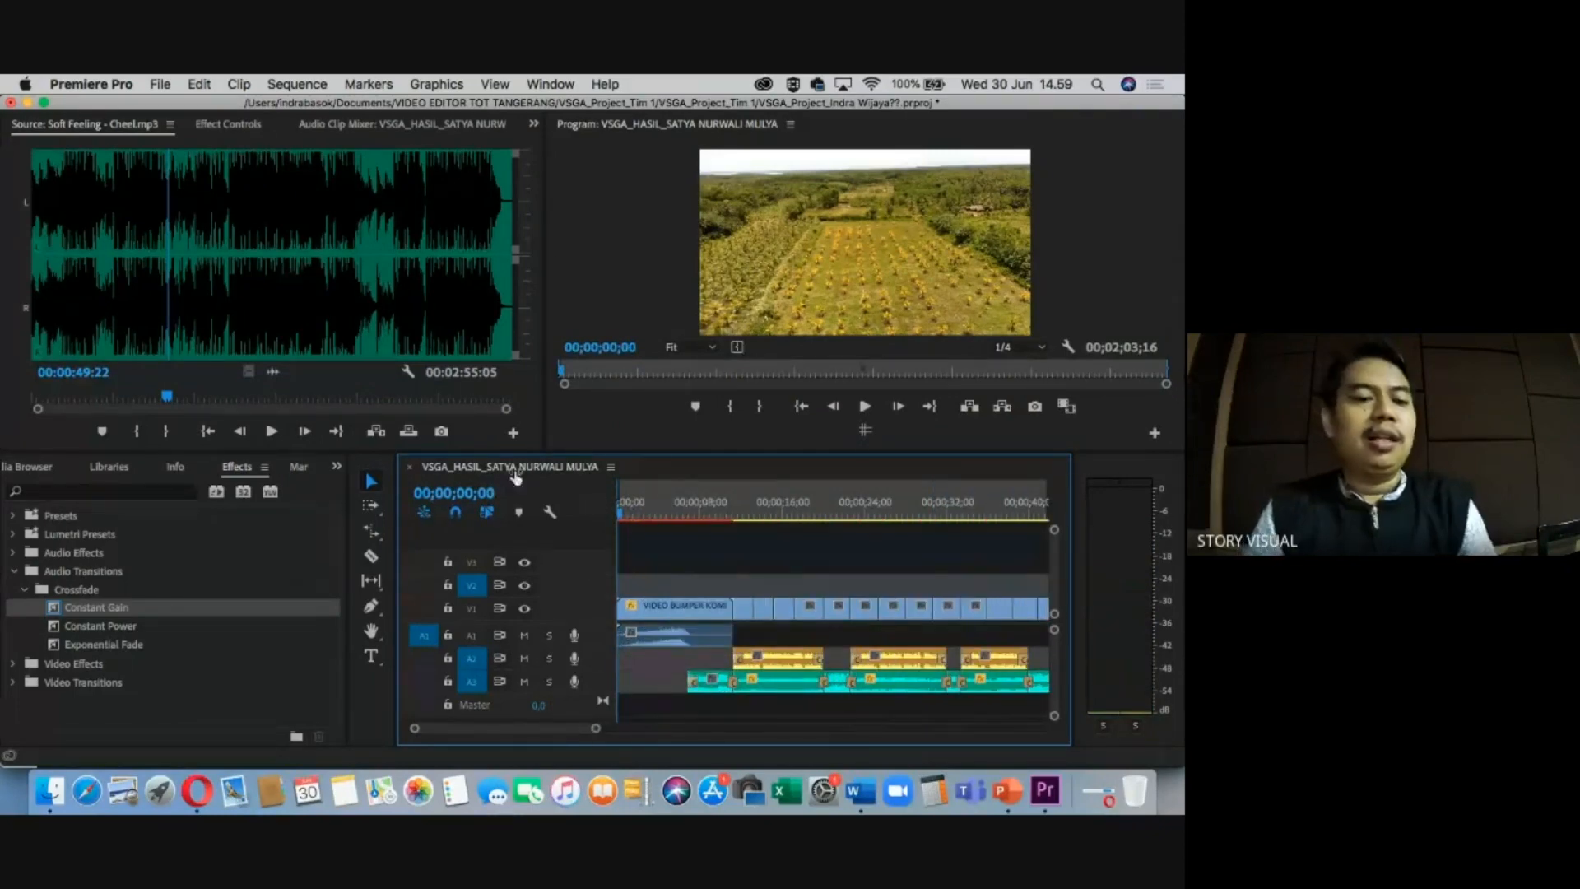
pyautogui.click(24, 590)
pyautogui.click(336, 467)
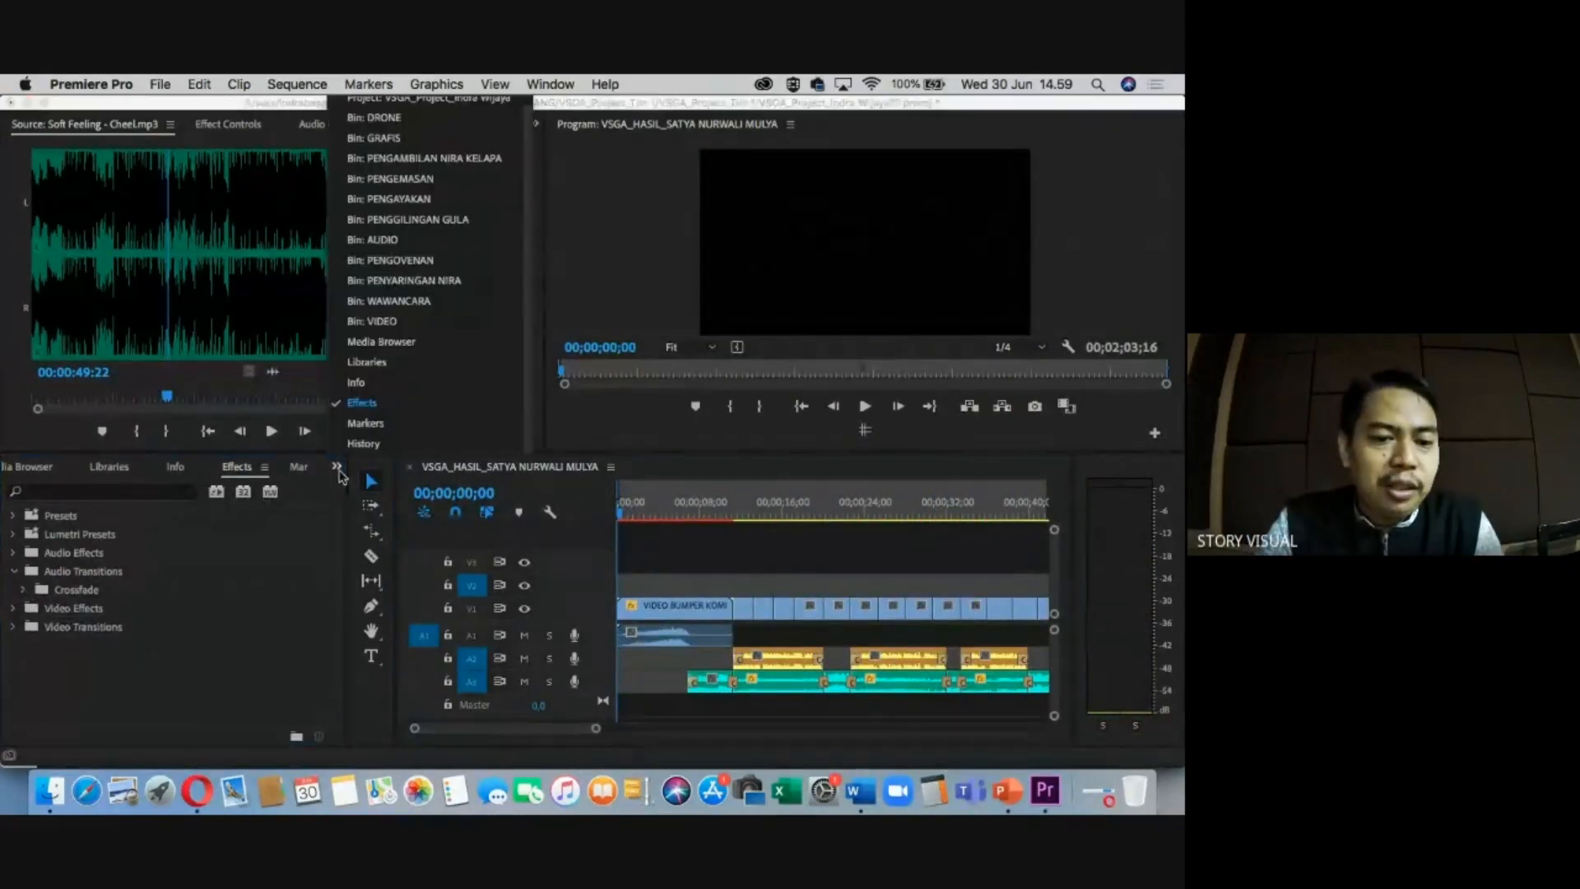
pyautogui.click(381, 321)
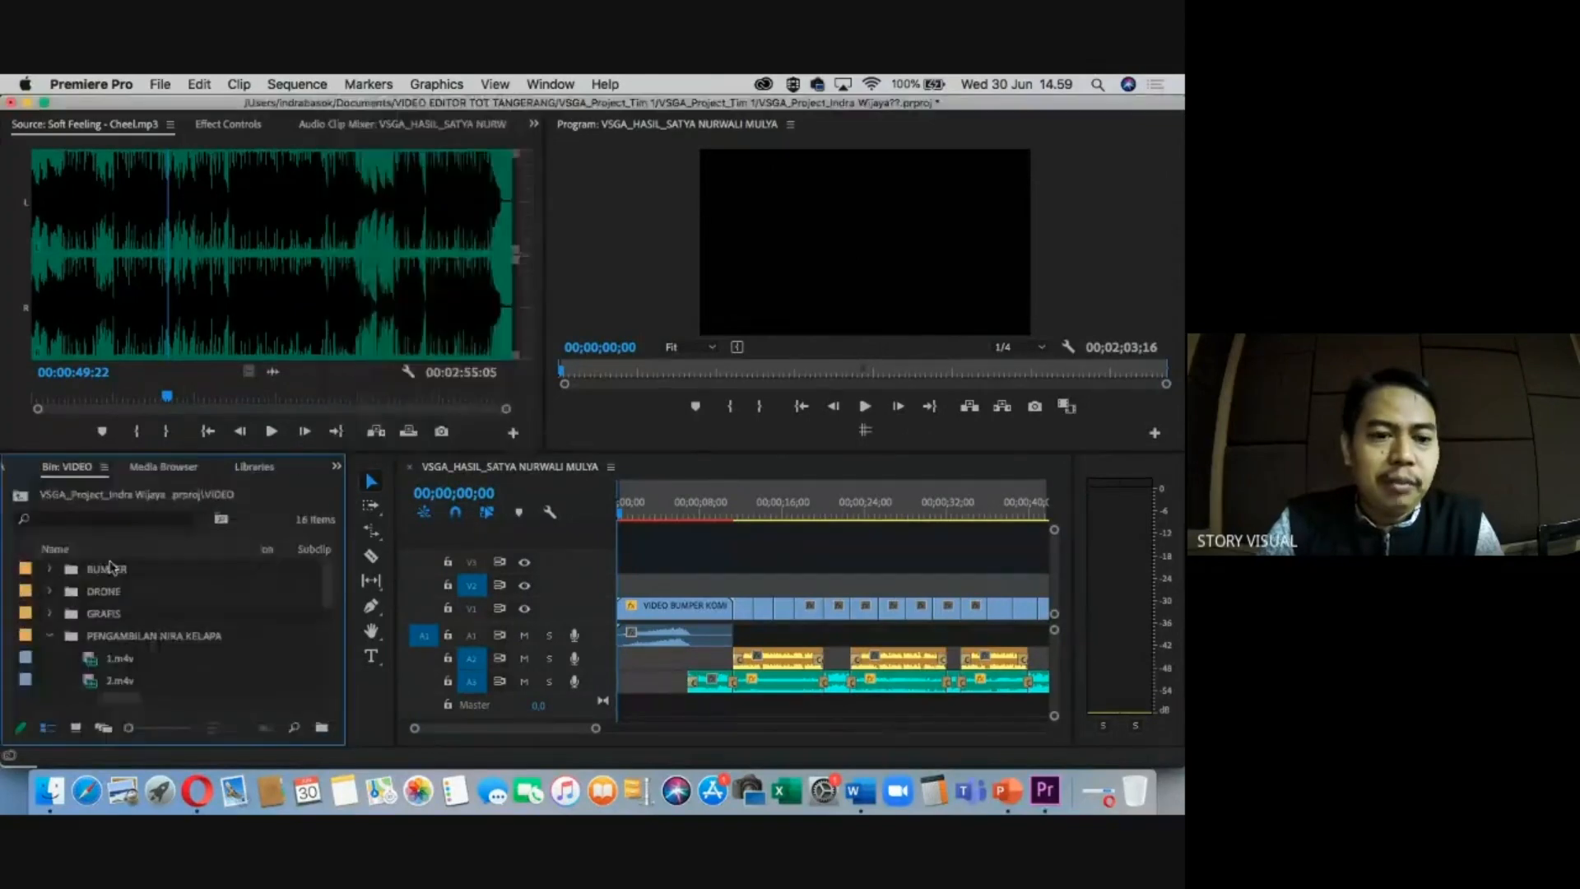
pyautogui.click(48, 636)
pyautogui.click(50, 613)
pyautogui.click(114, 635)
pyautogui.scroll(-1, 153, 656)
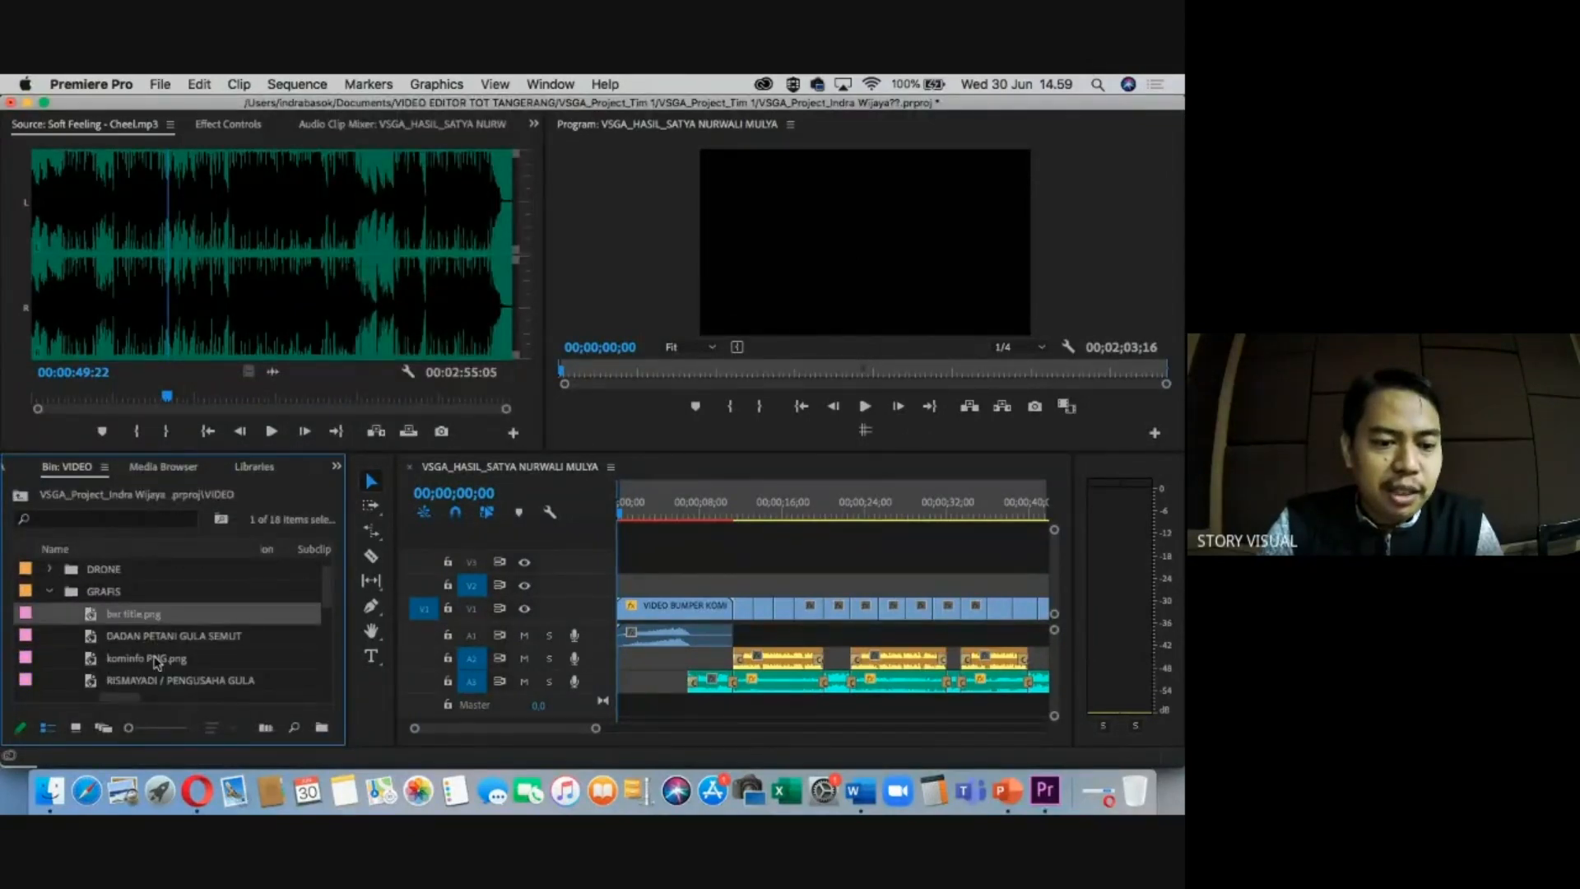
pyautogui.click(157, 661)
# Place the kominfo logo on a new V4 track and stretch it across the whole sequence.
pyautogui.moveTo(93, 665); pyautogui.dragTo(632, 590)
pyautogui.moveTo(648, 502); pyautogui.dragTo(641, 501)
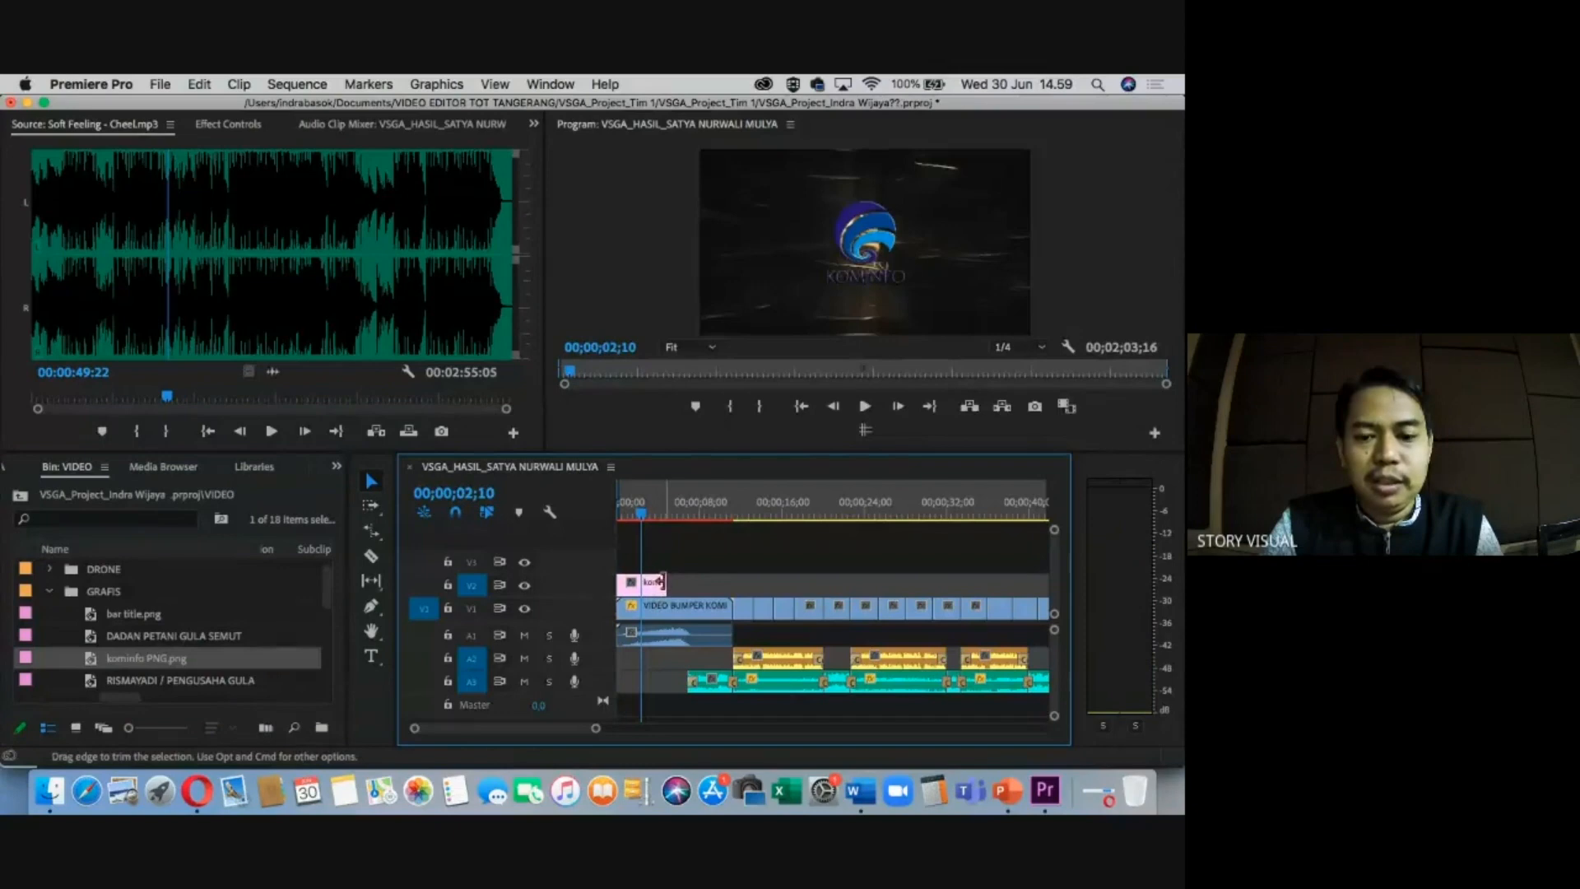
pyautogui.moveTo(662, 581); pyautogui.dragTo(1010, 583)
pyautogui.press('-')
pyautogui.press('-')
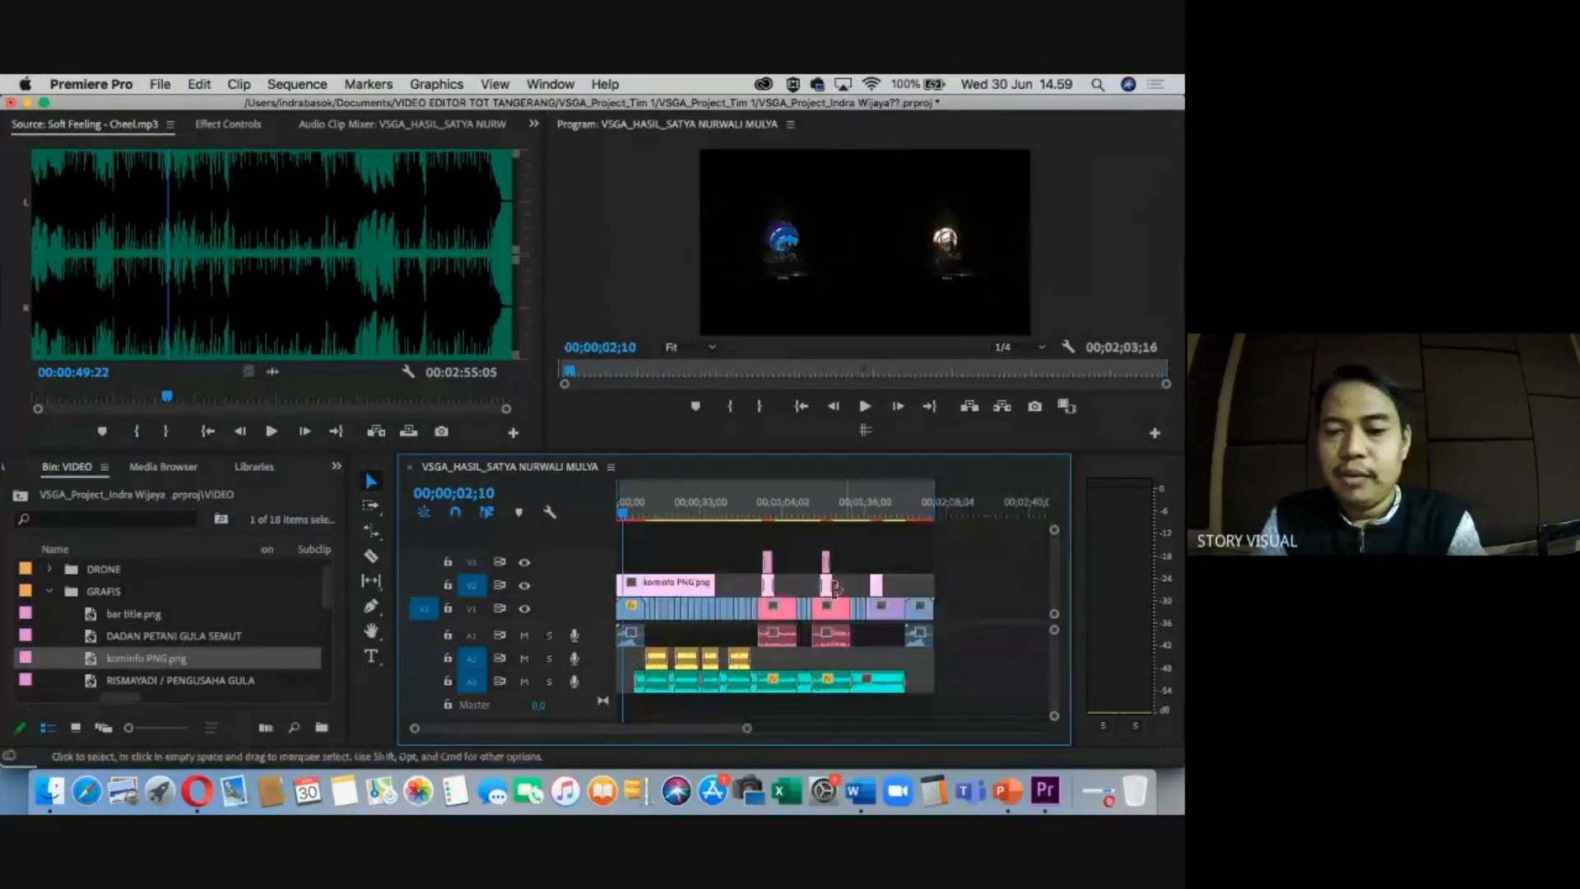
pyautogui.moveTo(696, 576); pyautogui.dragTo(933, 540)
pyautogui.moveTo(698, 505); pyautogui.dragTo(730, 505)
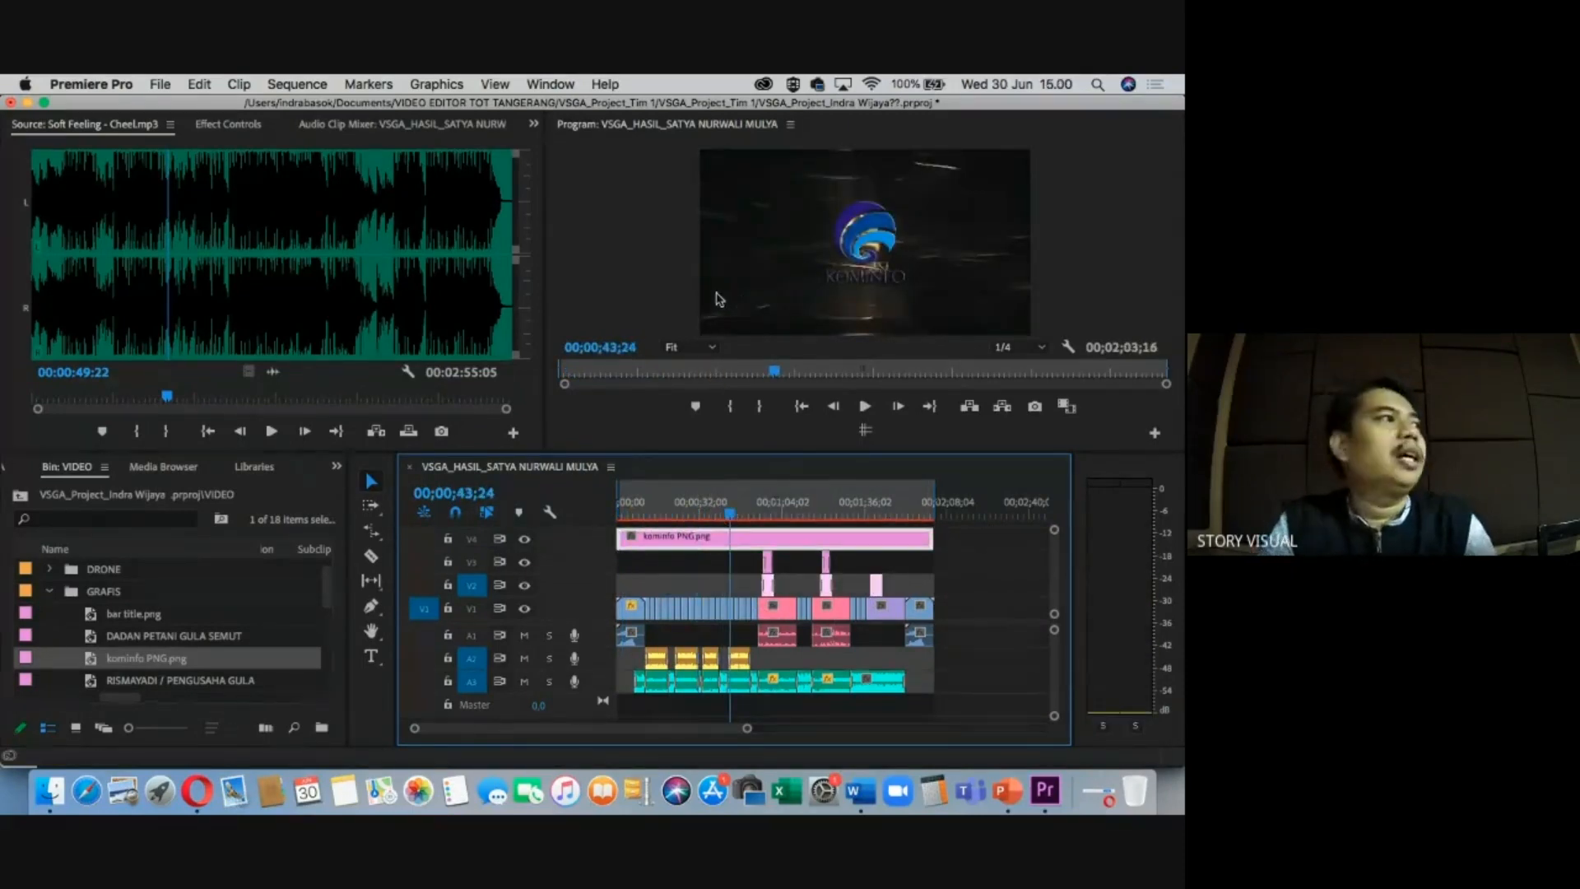
# Select the kominfo clip on V4 and set its Motion Scale to 45.
pyautogui.click(705, 564)
pyautogui.click(710, 542)
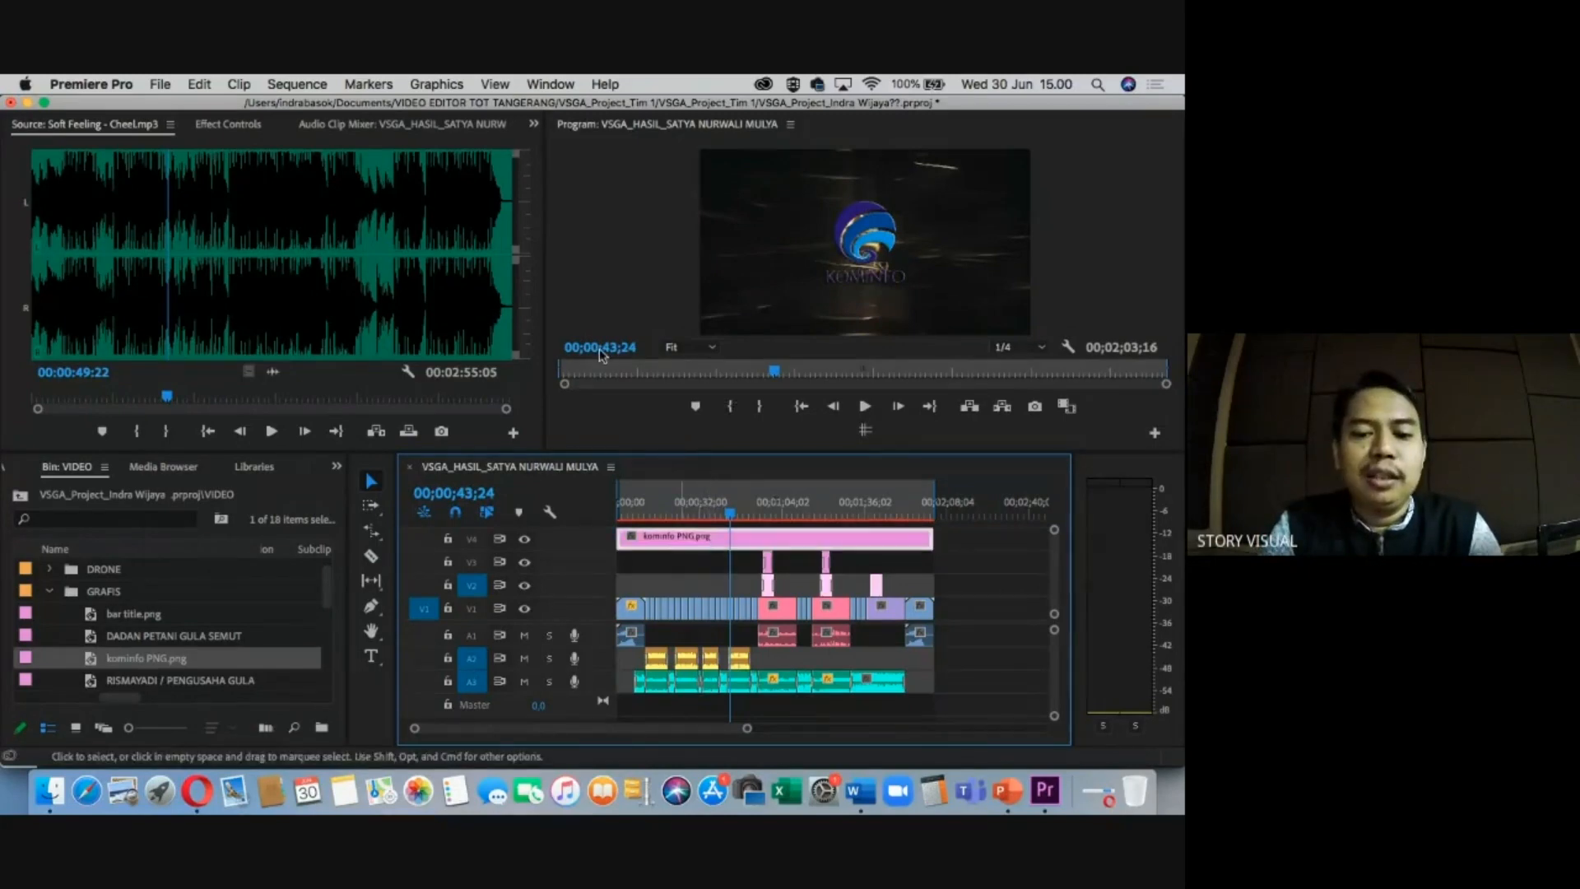
pyautogui.click(228, 124)
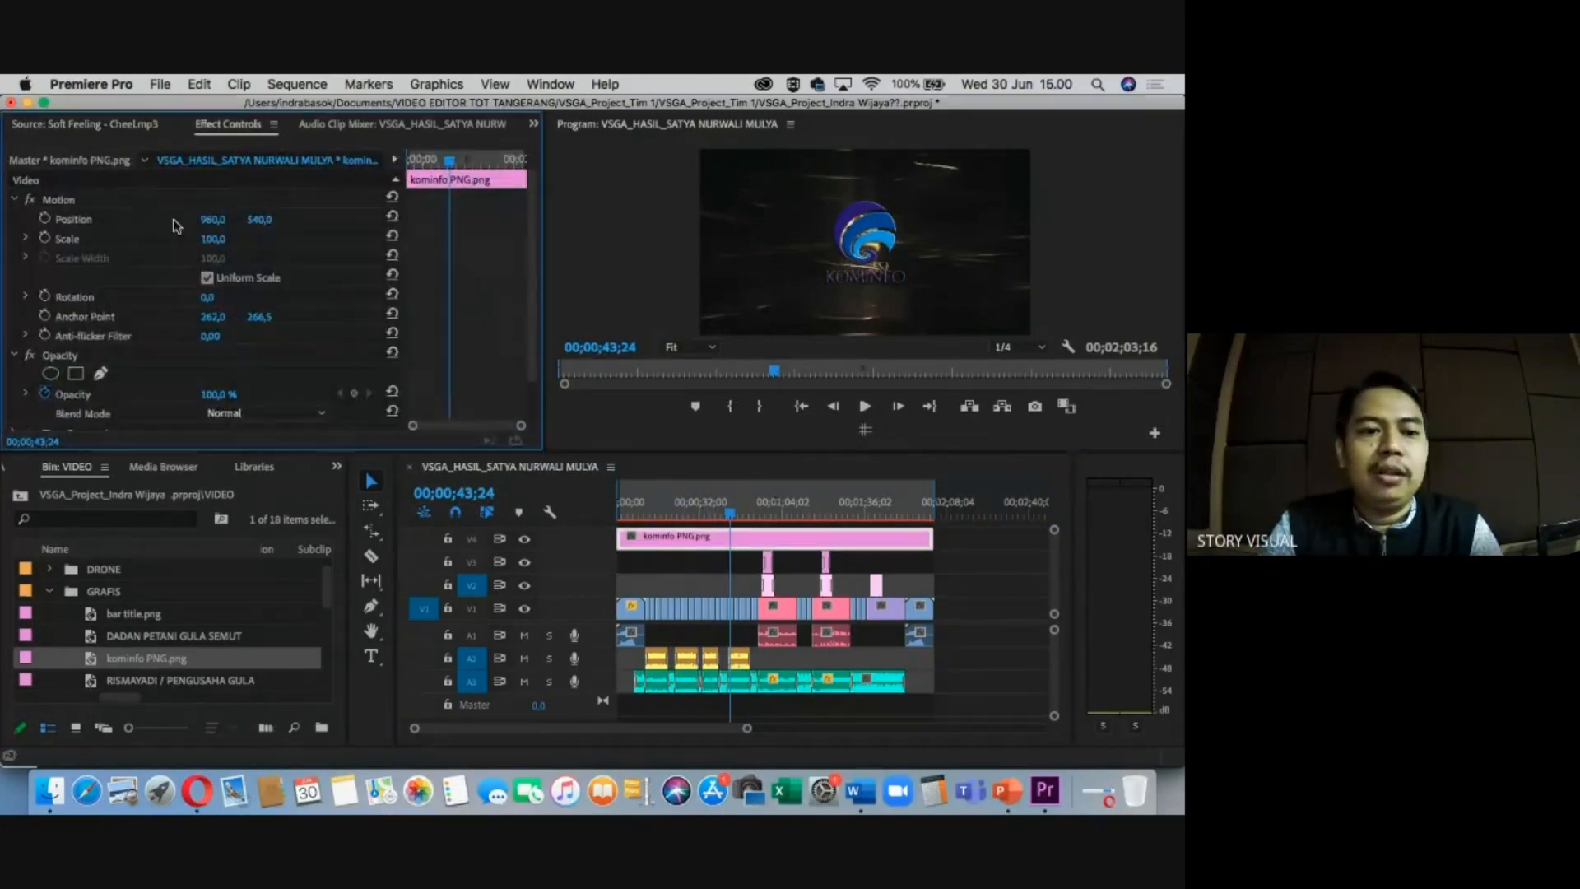
pyautogui.click(46, 203)
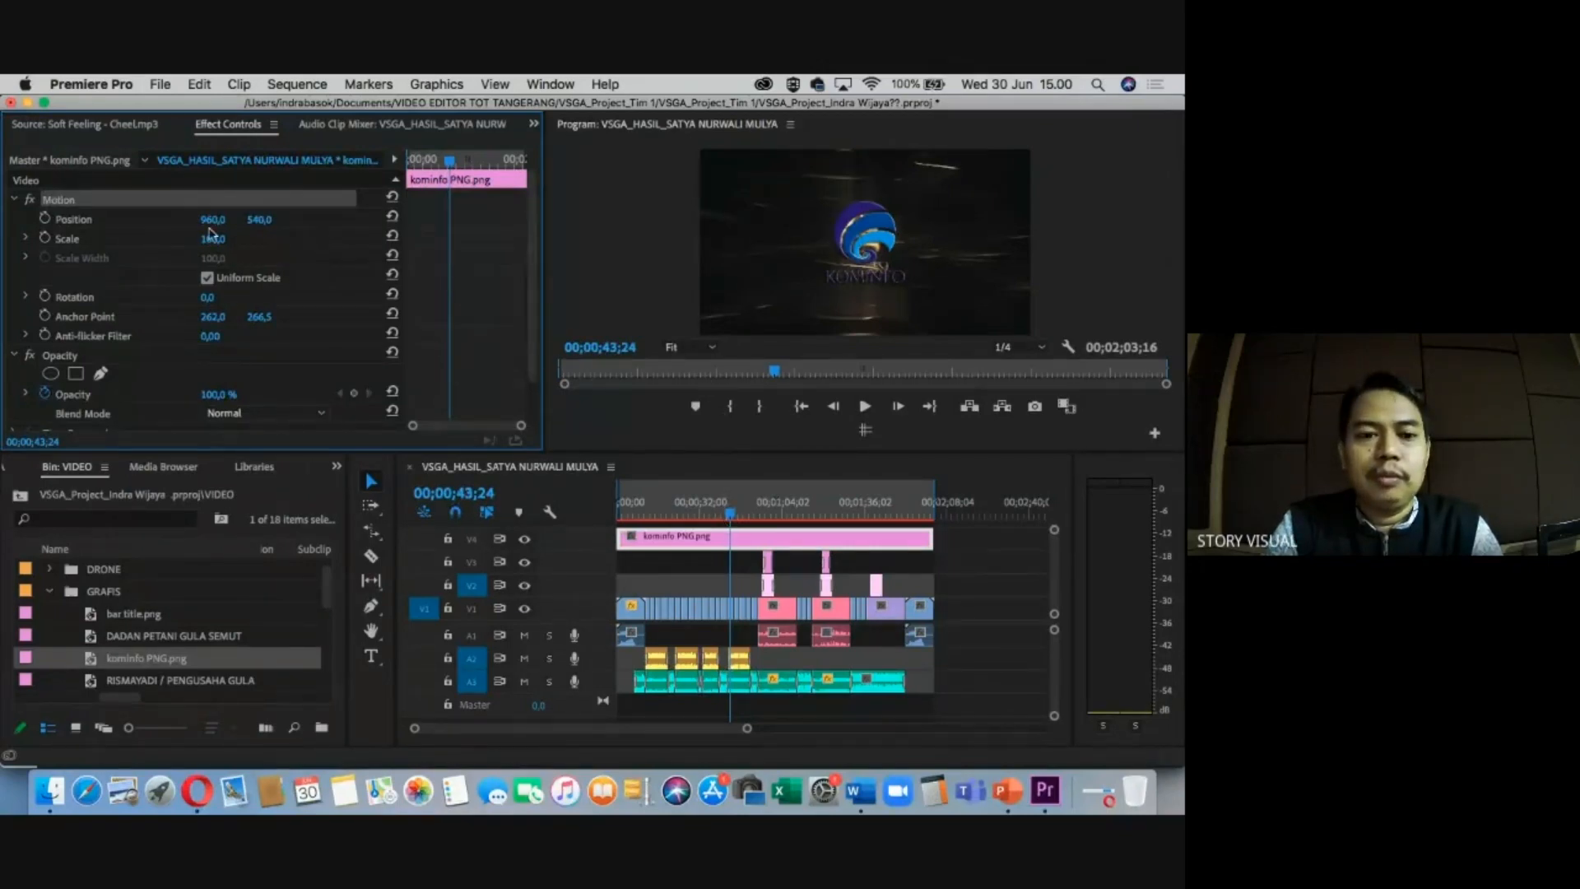
pyautogui.click(722, 514)
pyautogui.moveTo(724, 516); pyautogui.dragTo(730, 514)
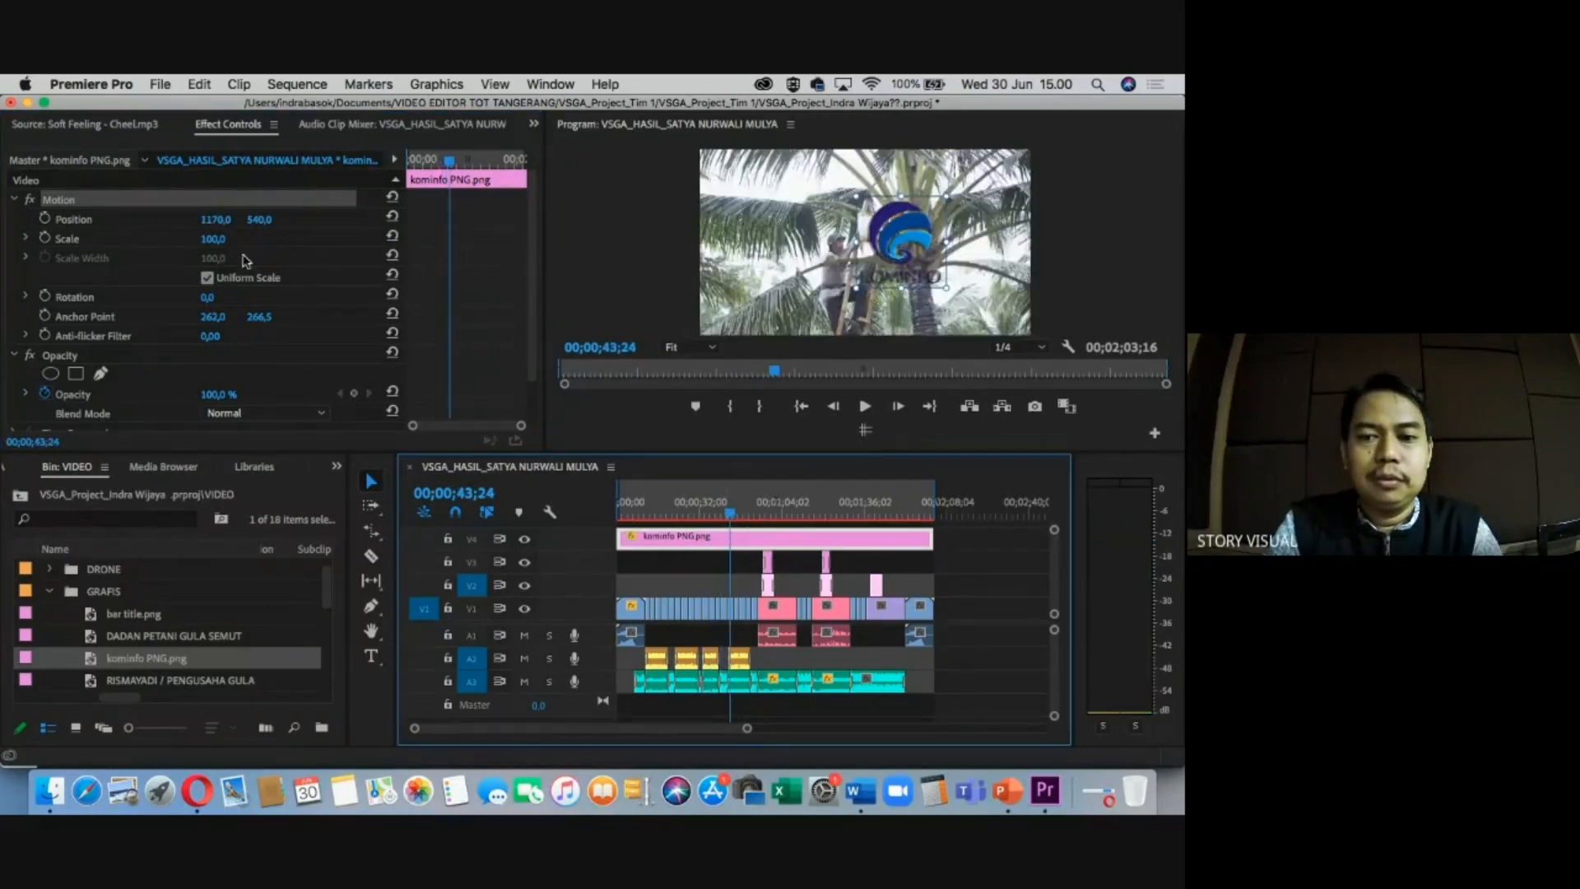
pyautogui.moveTo(213, 221); pyautogui.dragTo(258, 229)
pyautogui.click(217, 239)
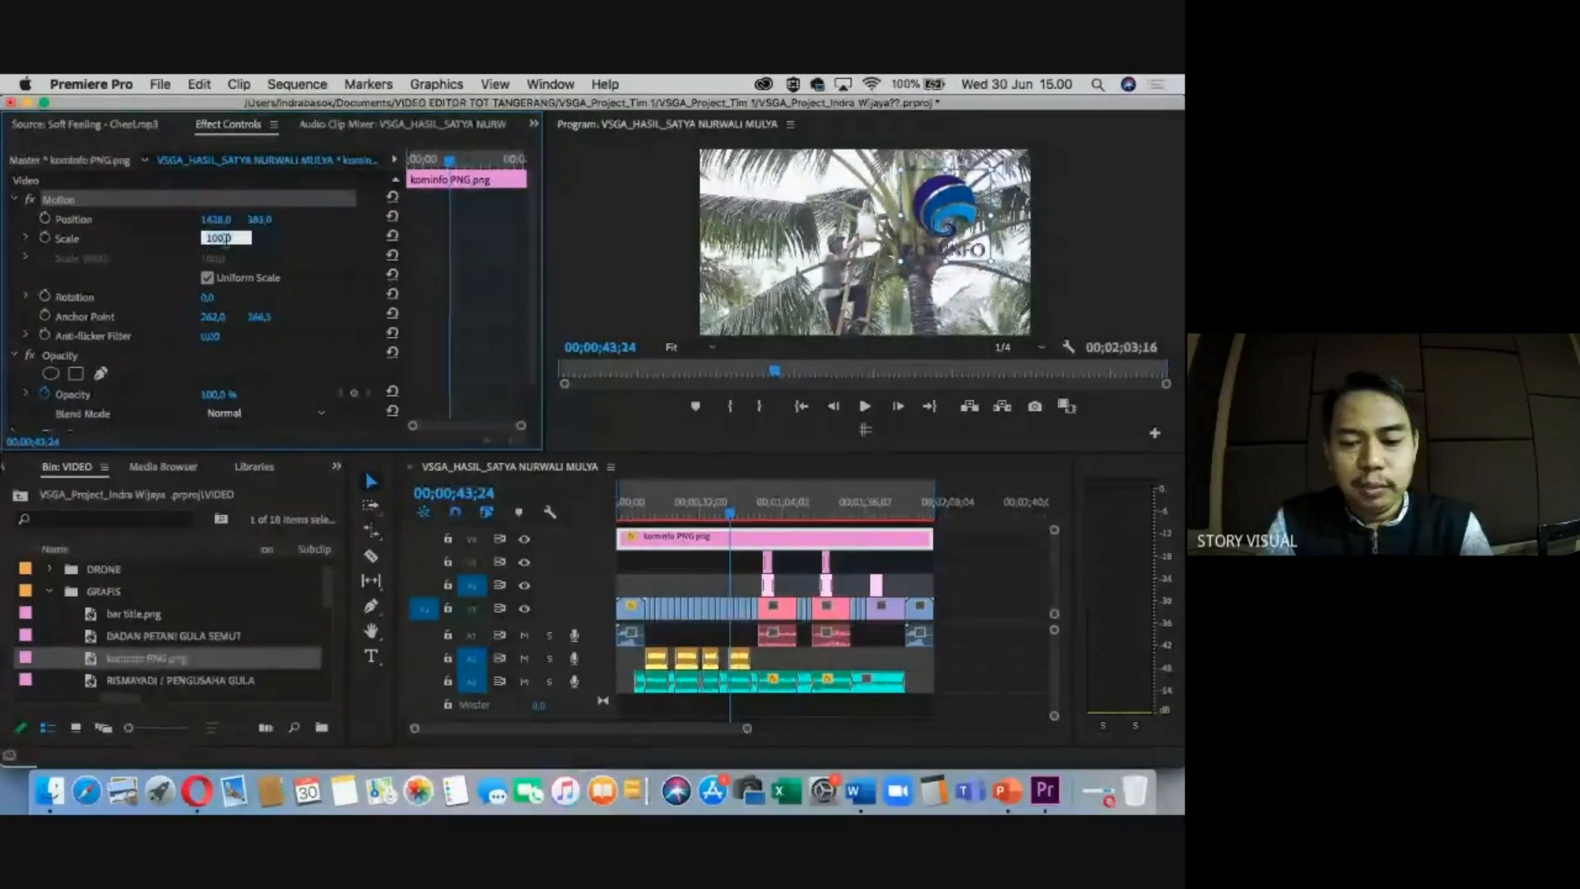
pyautogui.write('45')
pyautogui.press('Return')
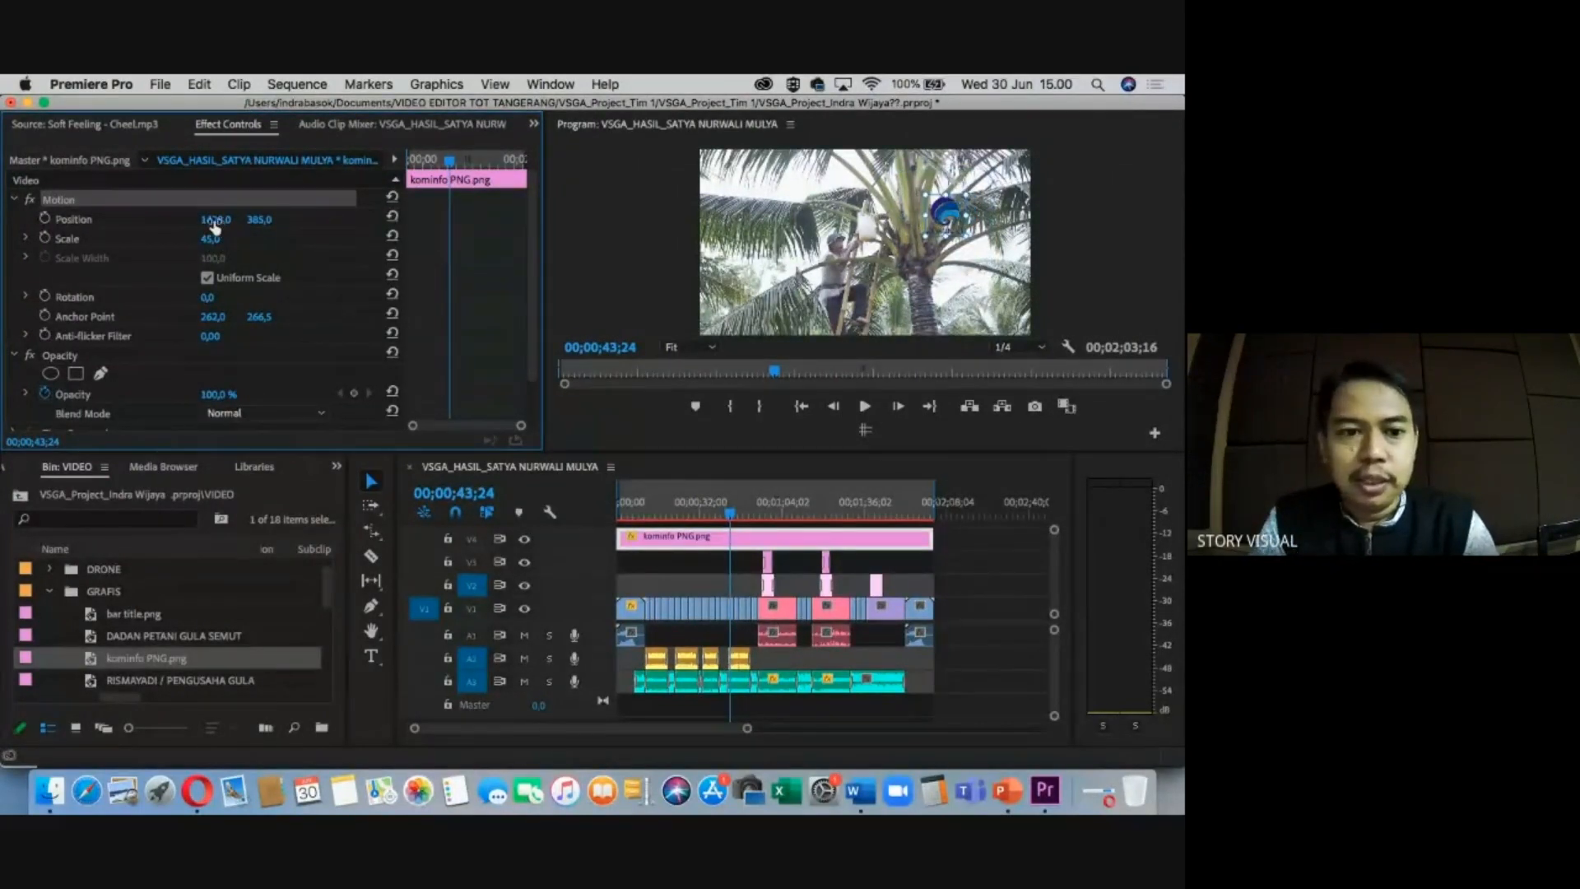
# Move the logo to the top-right corner at Position 1600, 184.
pyautogui.moveTo(213, 225); pyautogui.dragTo(269, 220)
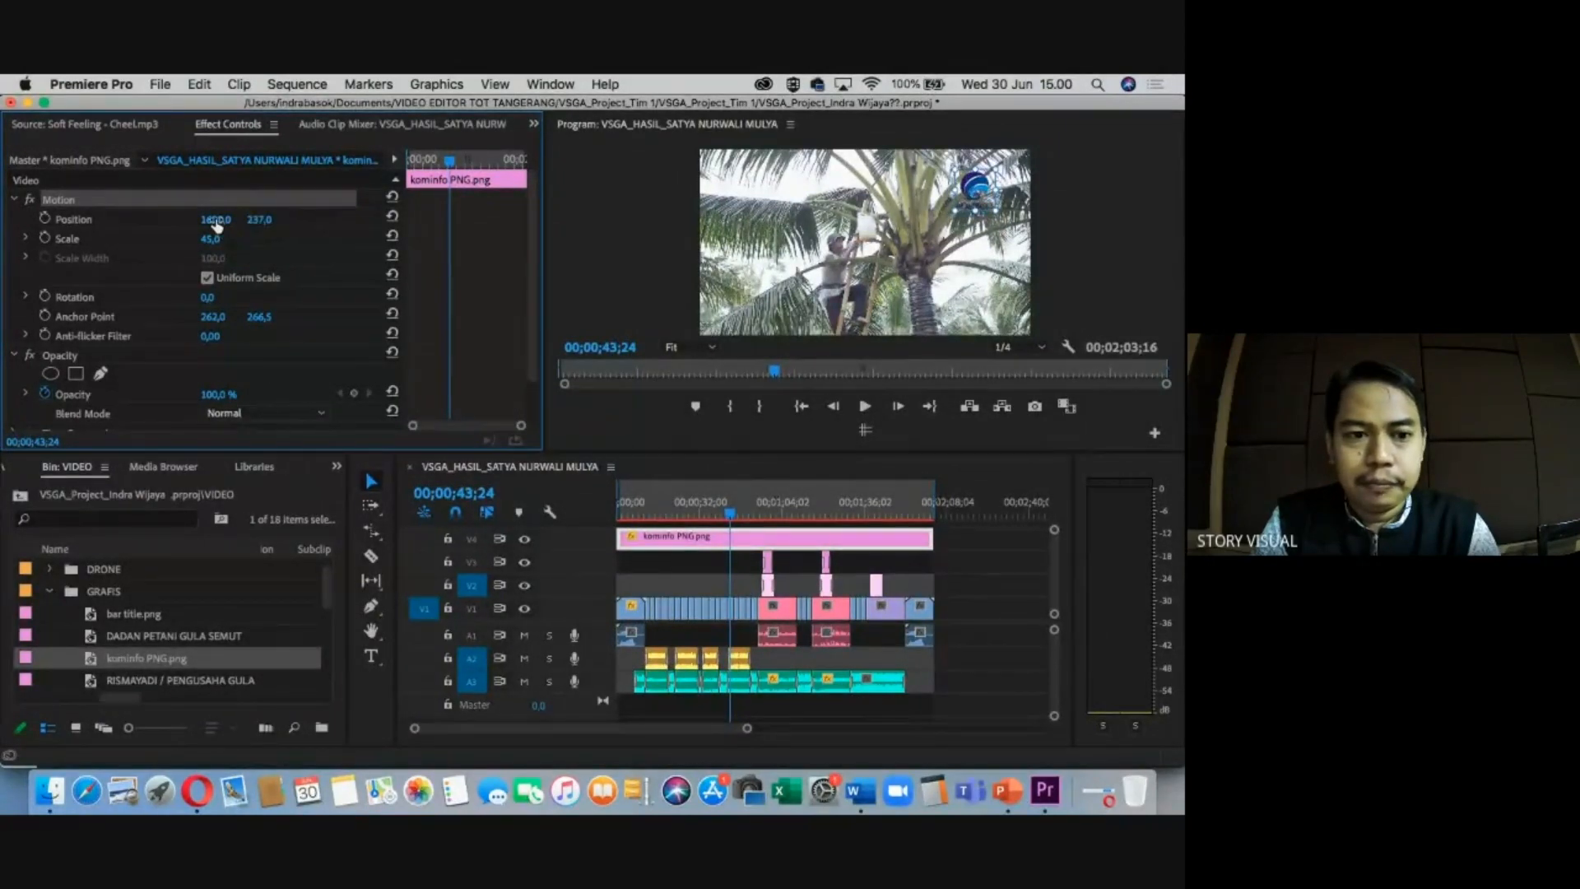
pyautogui.click(674, 567)
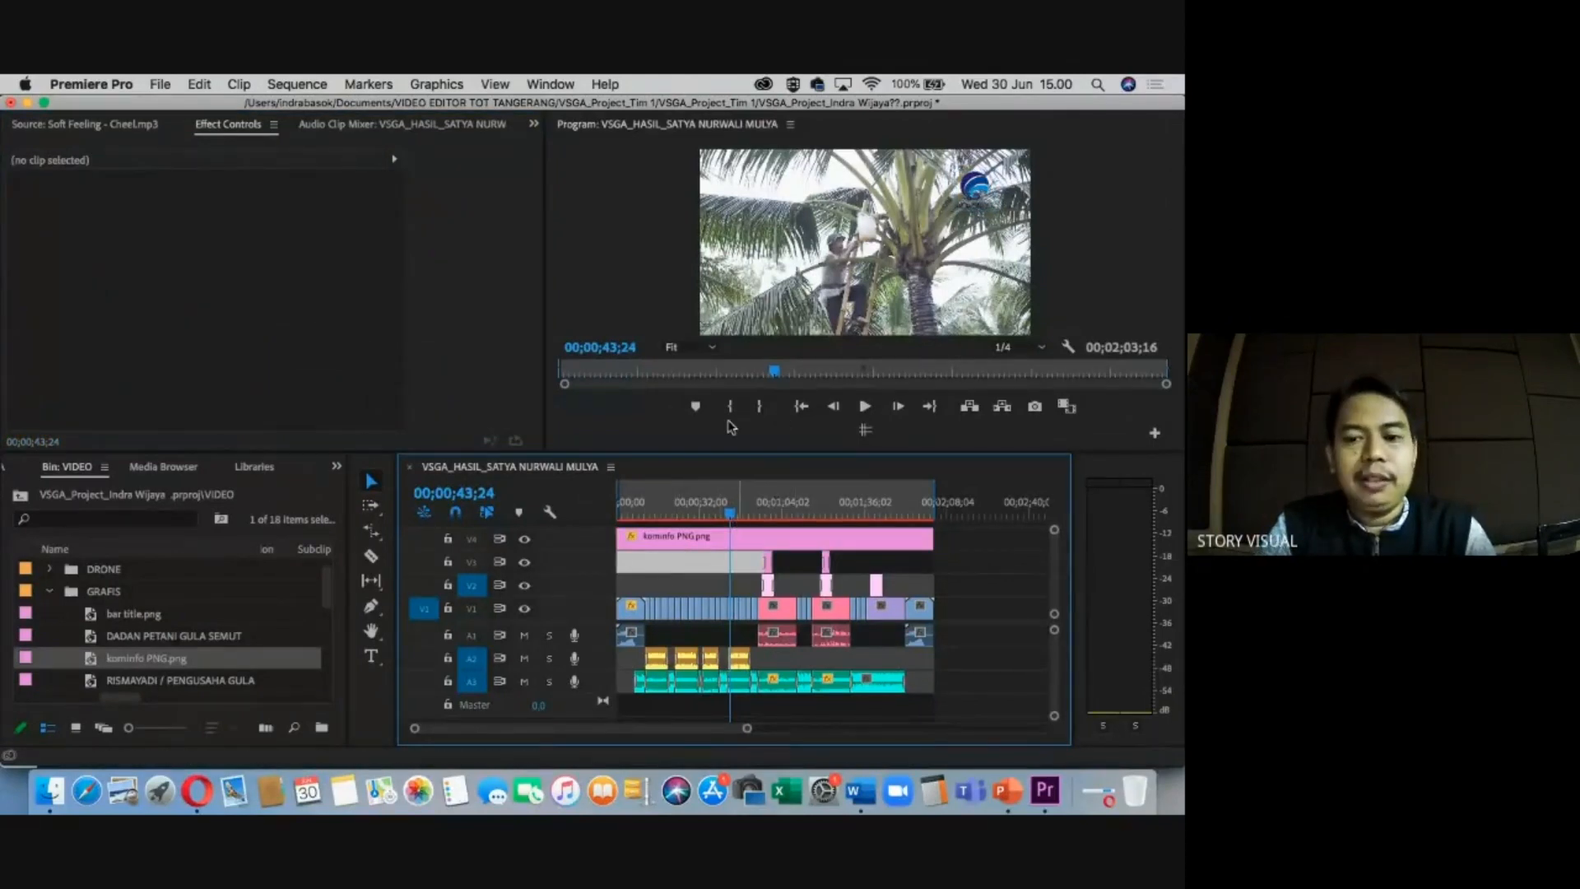
pyautogui.press('`')
pyautogui.press('`')
pyautogui.click(734, 512)
pyautogui.click(757, 512)
pyautogui.click(757, 540)
pyautogui.click(256, 222)
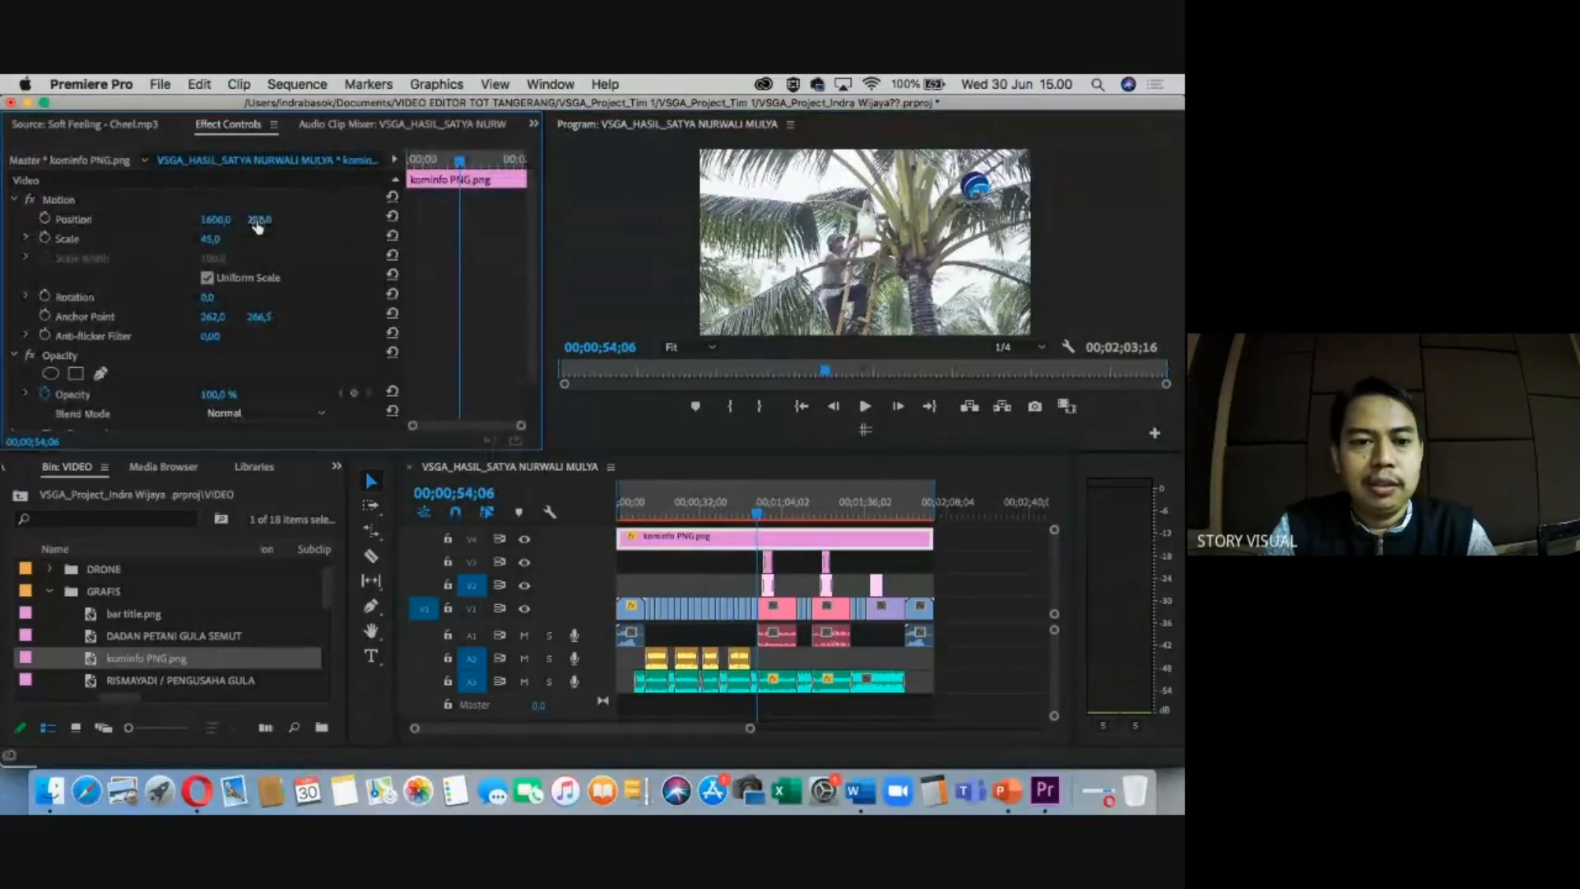
pyautogui.moveTo(258, 224); pyautogui.dragTo(279, 224)
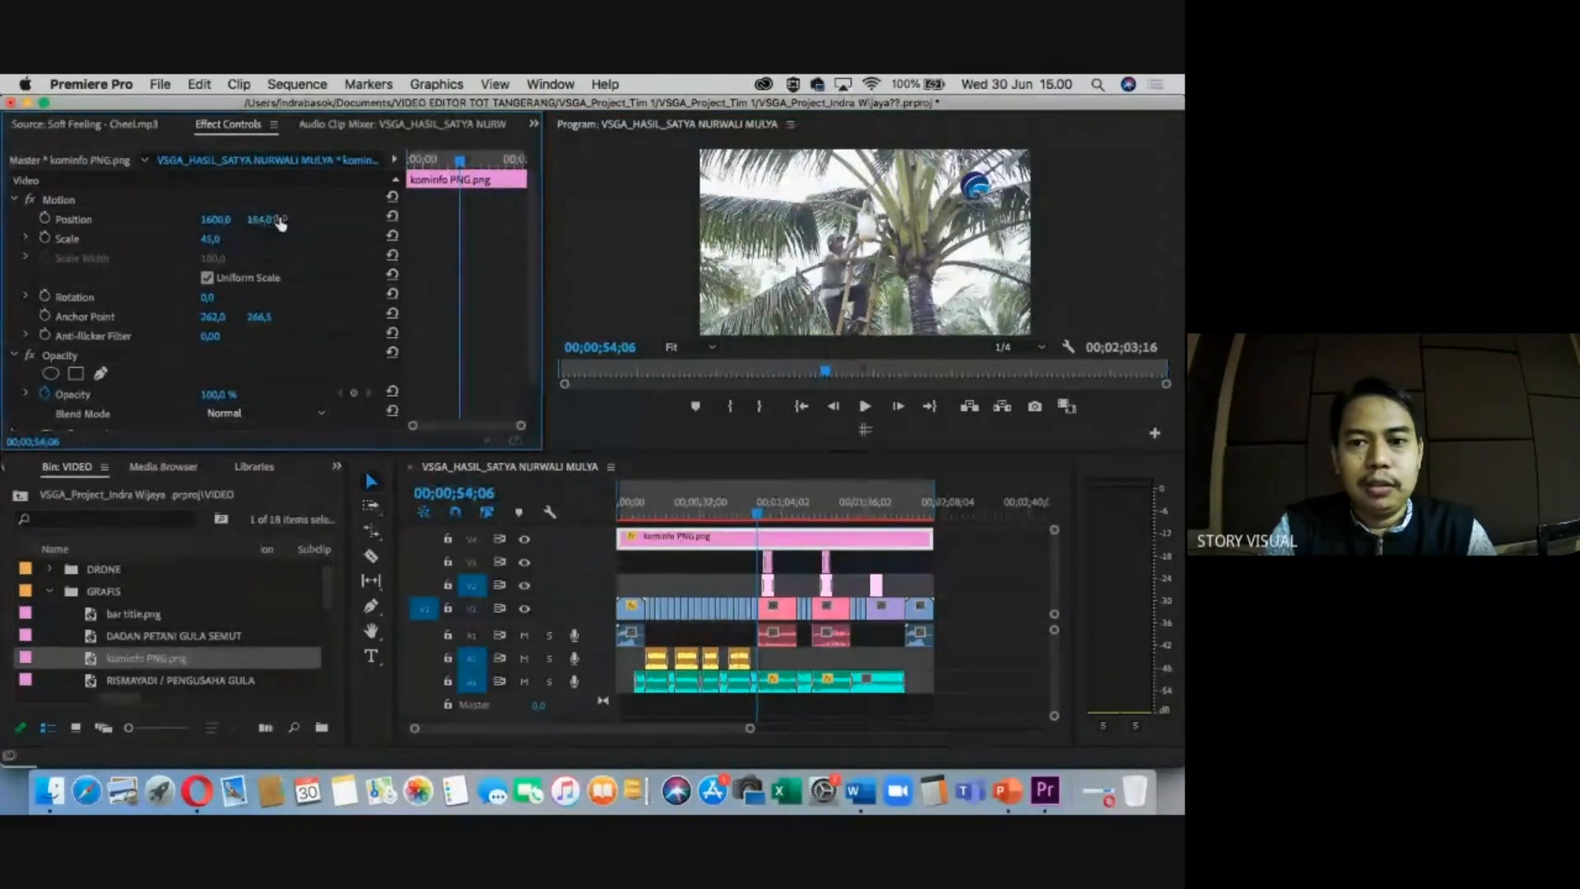
pyautogui.click(222, 214)
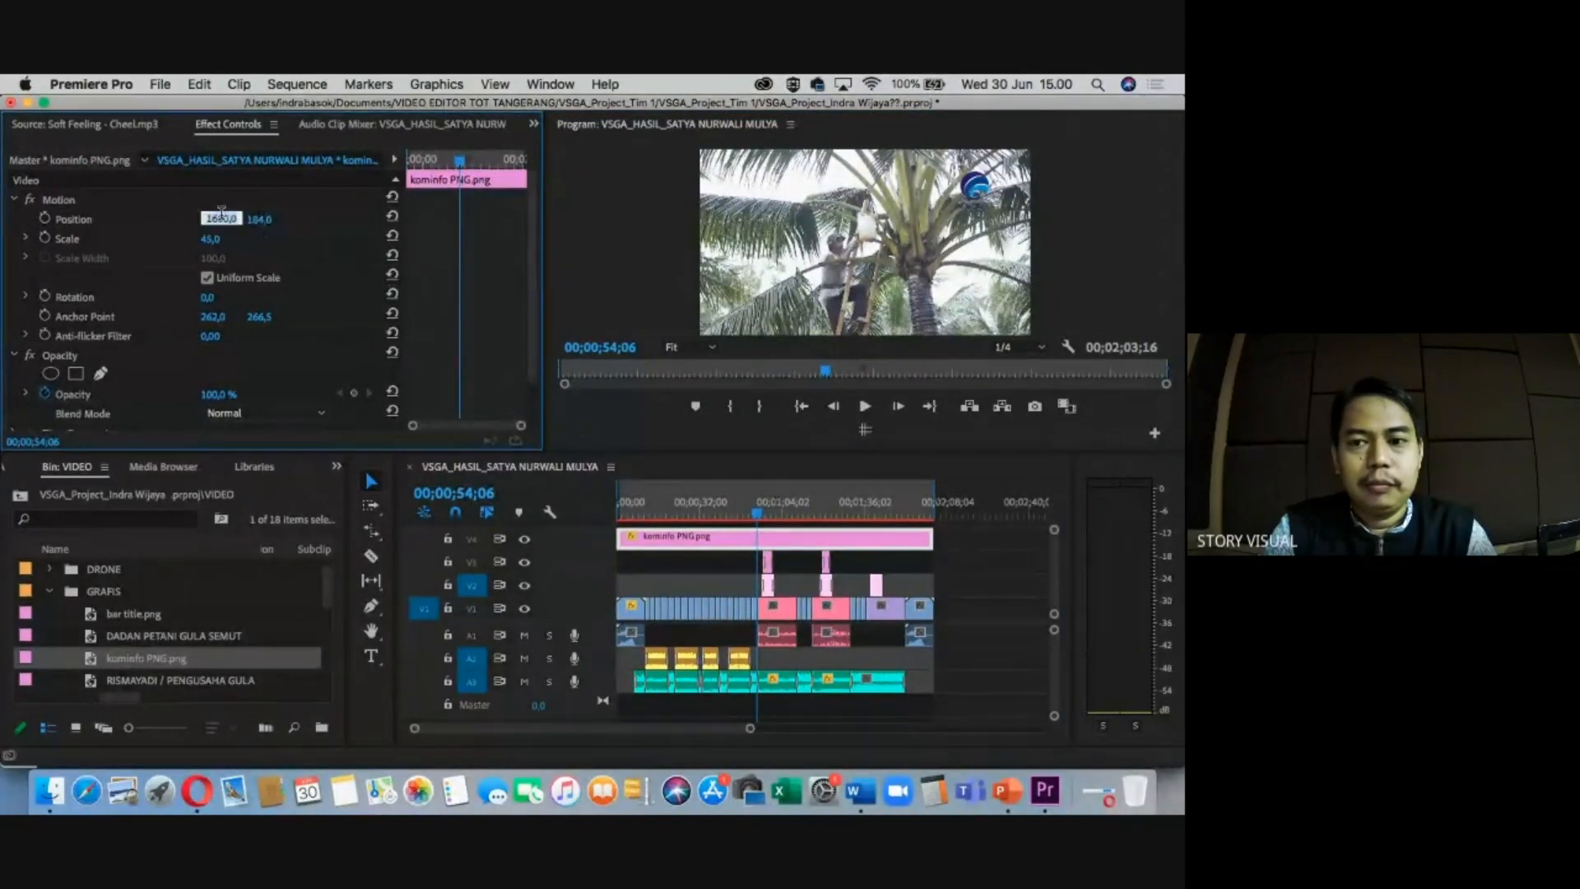
pyautogui.click(307, 245)
# Check the watermark on the shots at about 21 seconds, 30 seconds and the opening.
pyautogui.moveTo(757, 502); pyautogui.dragTo(672, 500)
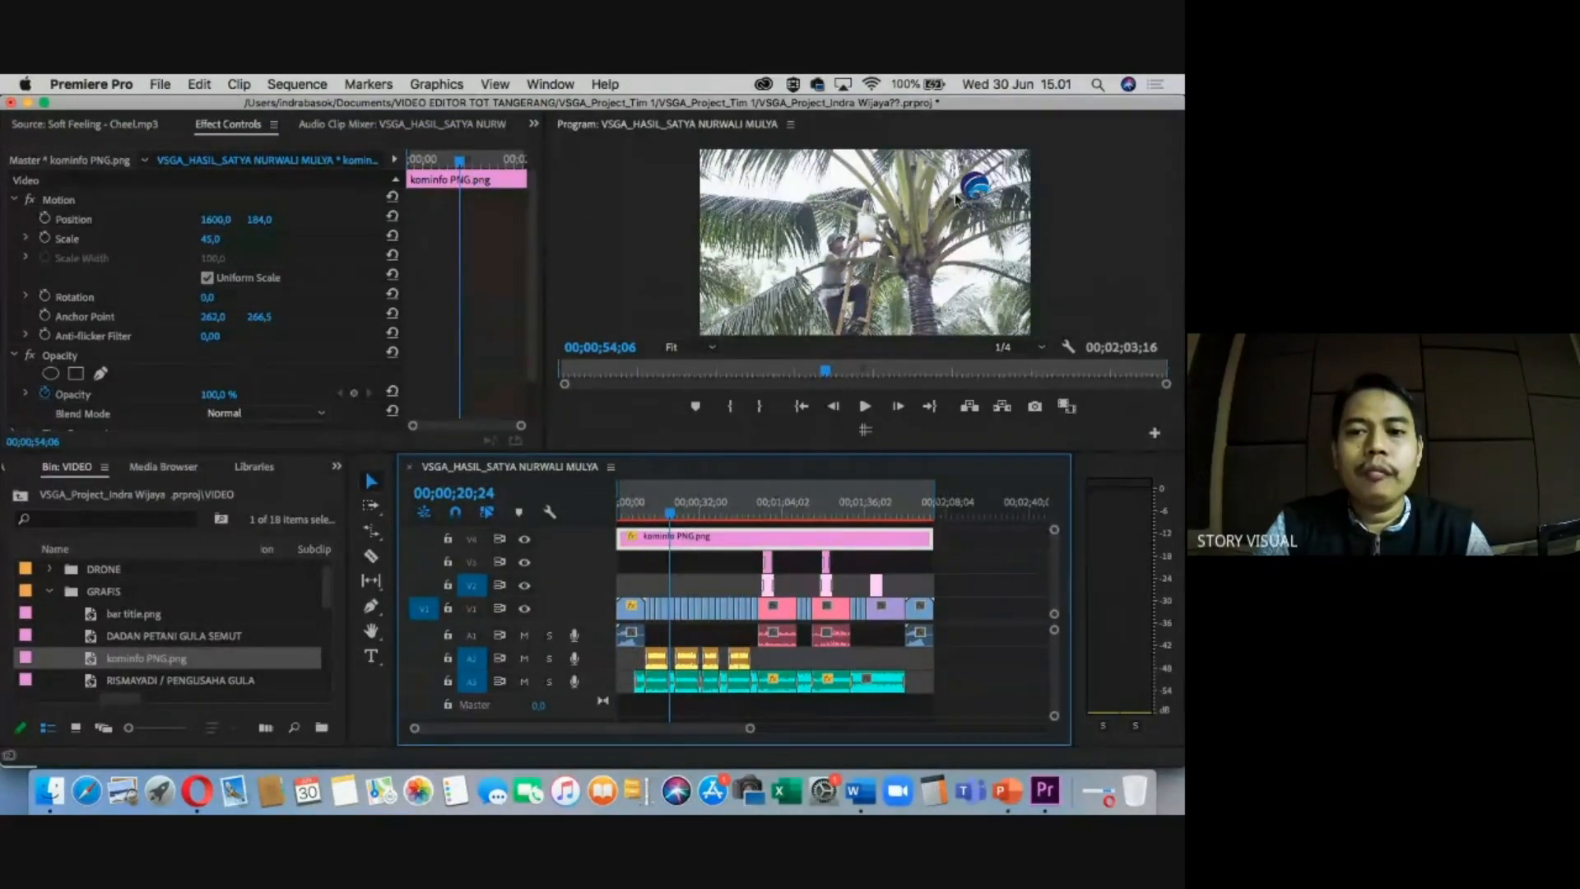
pyautogui.click(694, 502)
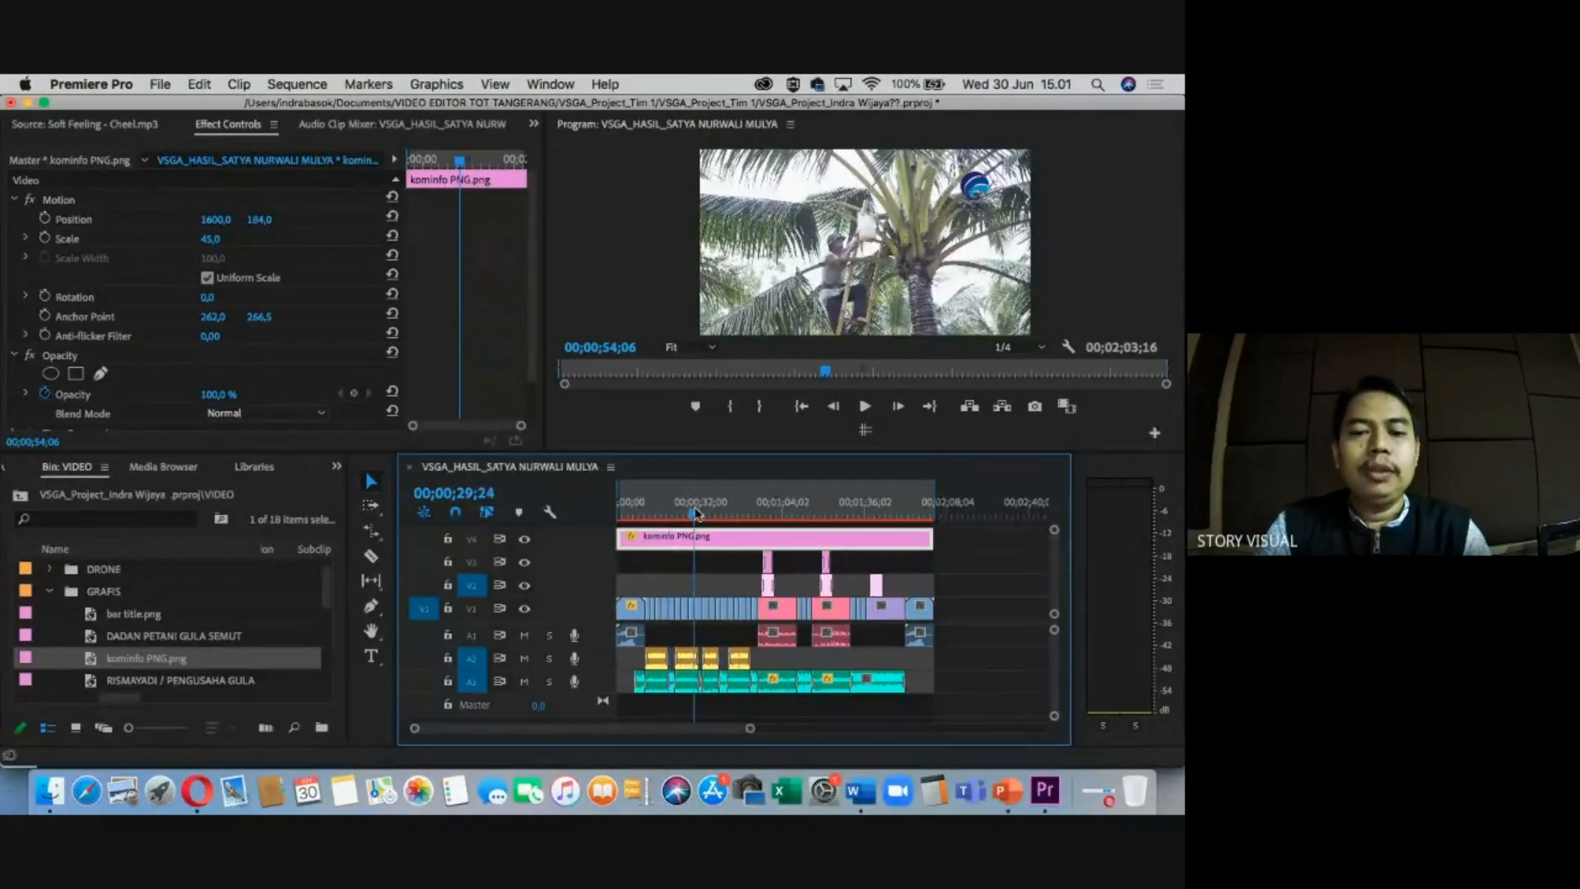
pyautogui.click(704, 570)
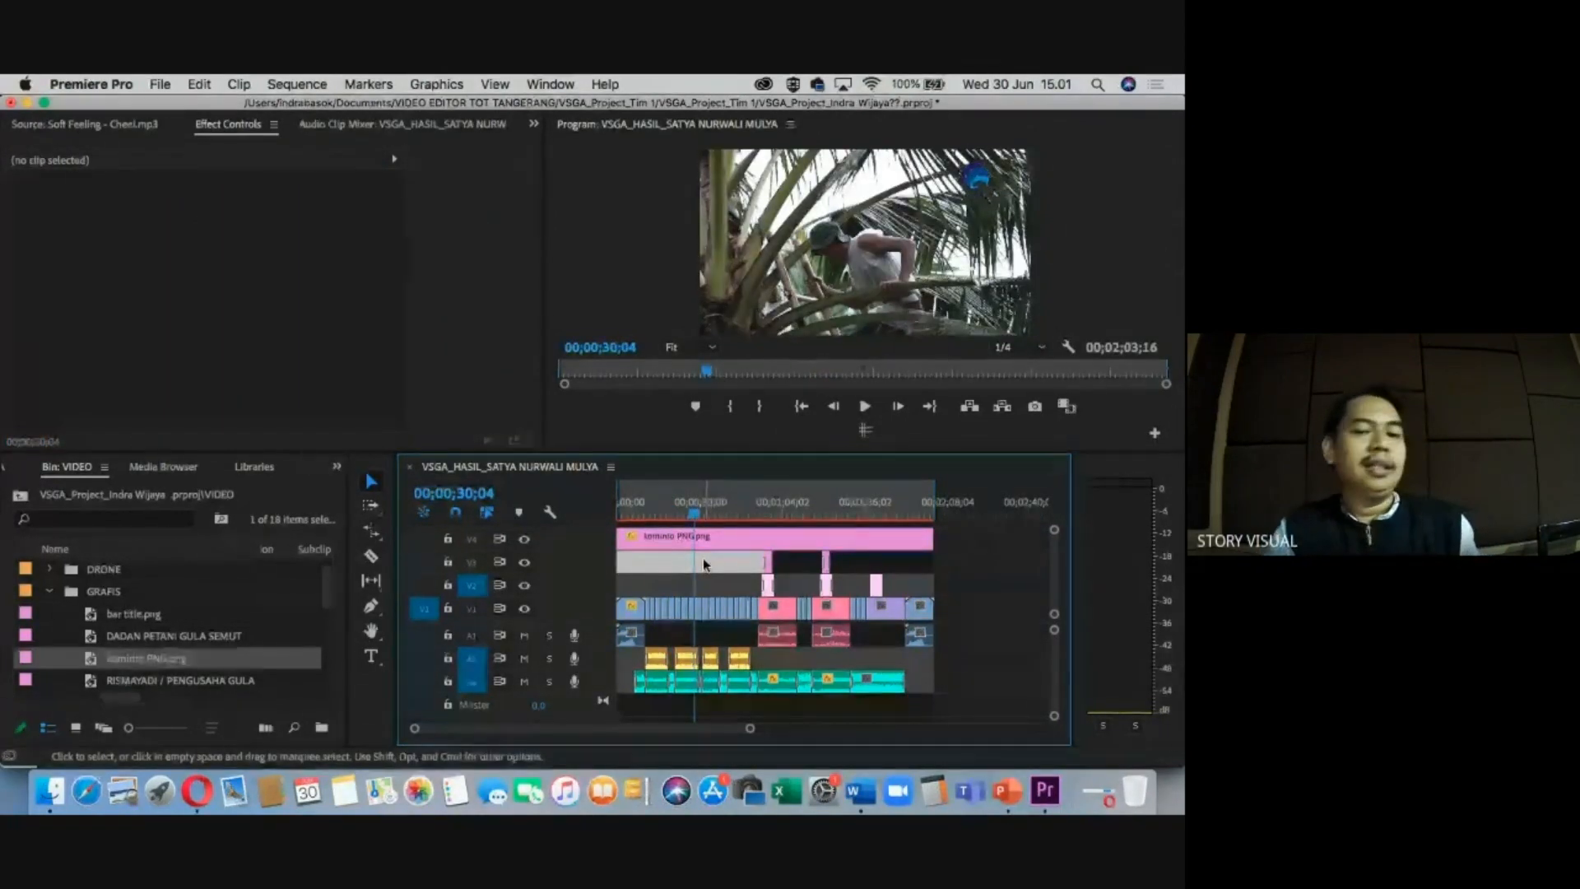
pyautogui.click(710, 535)
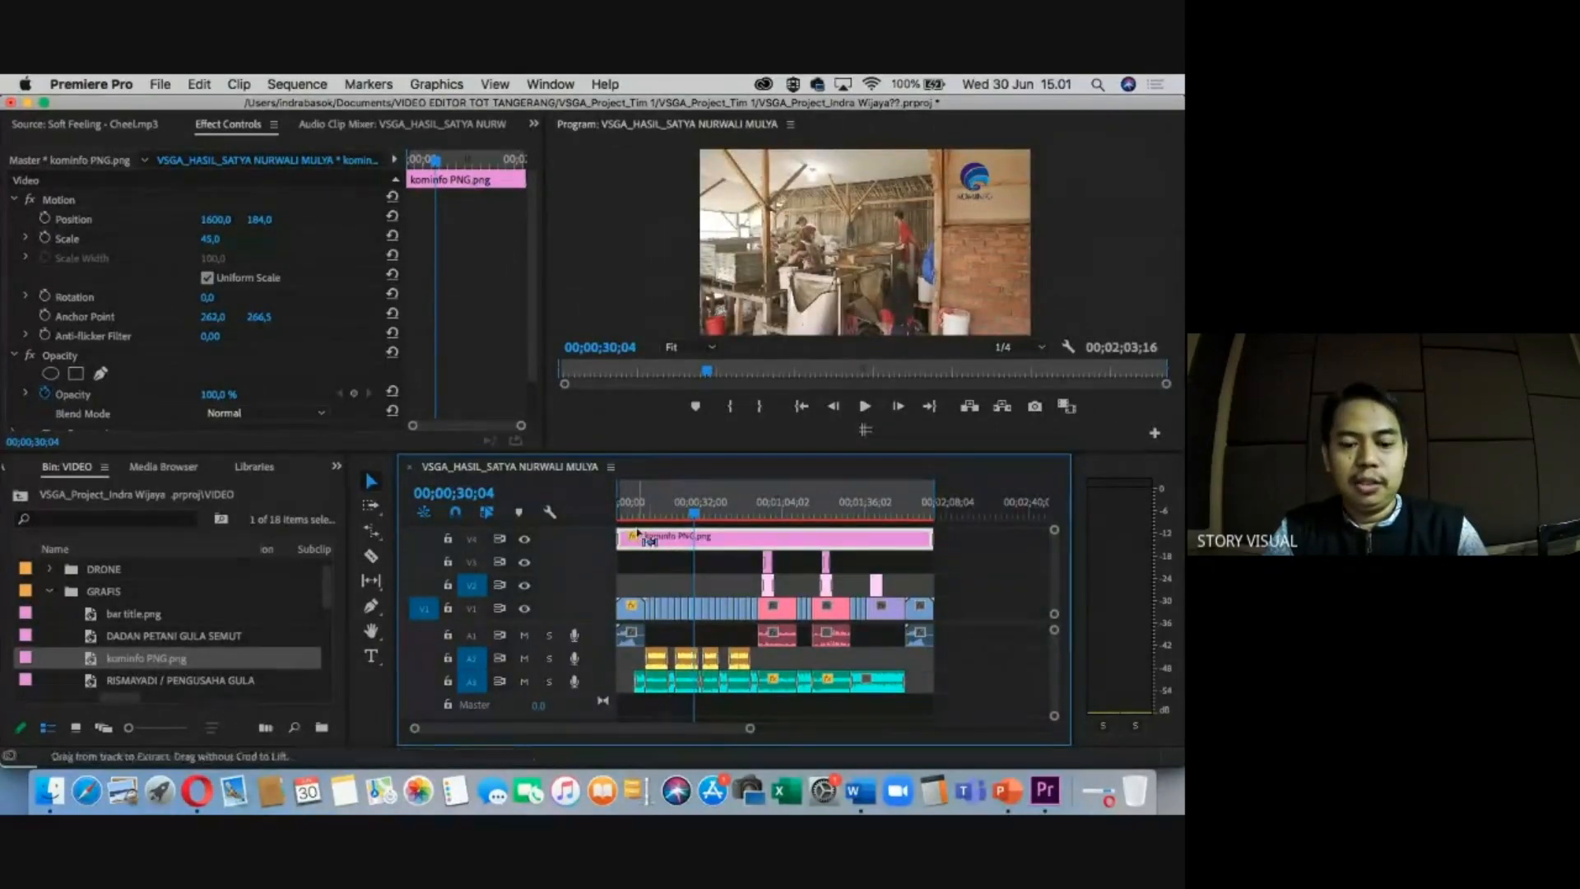
pyautogui.click(629, 504)
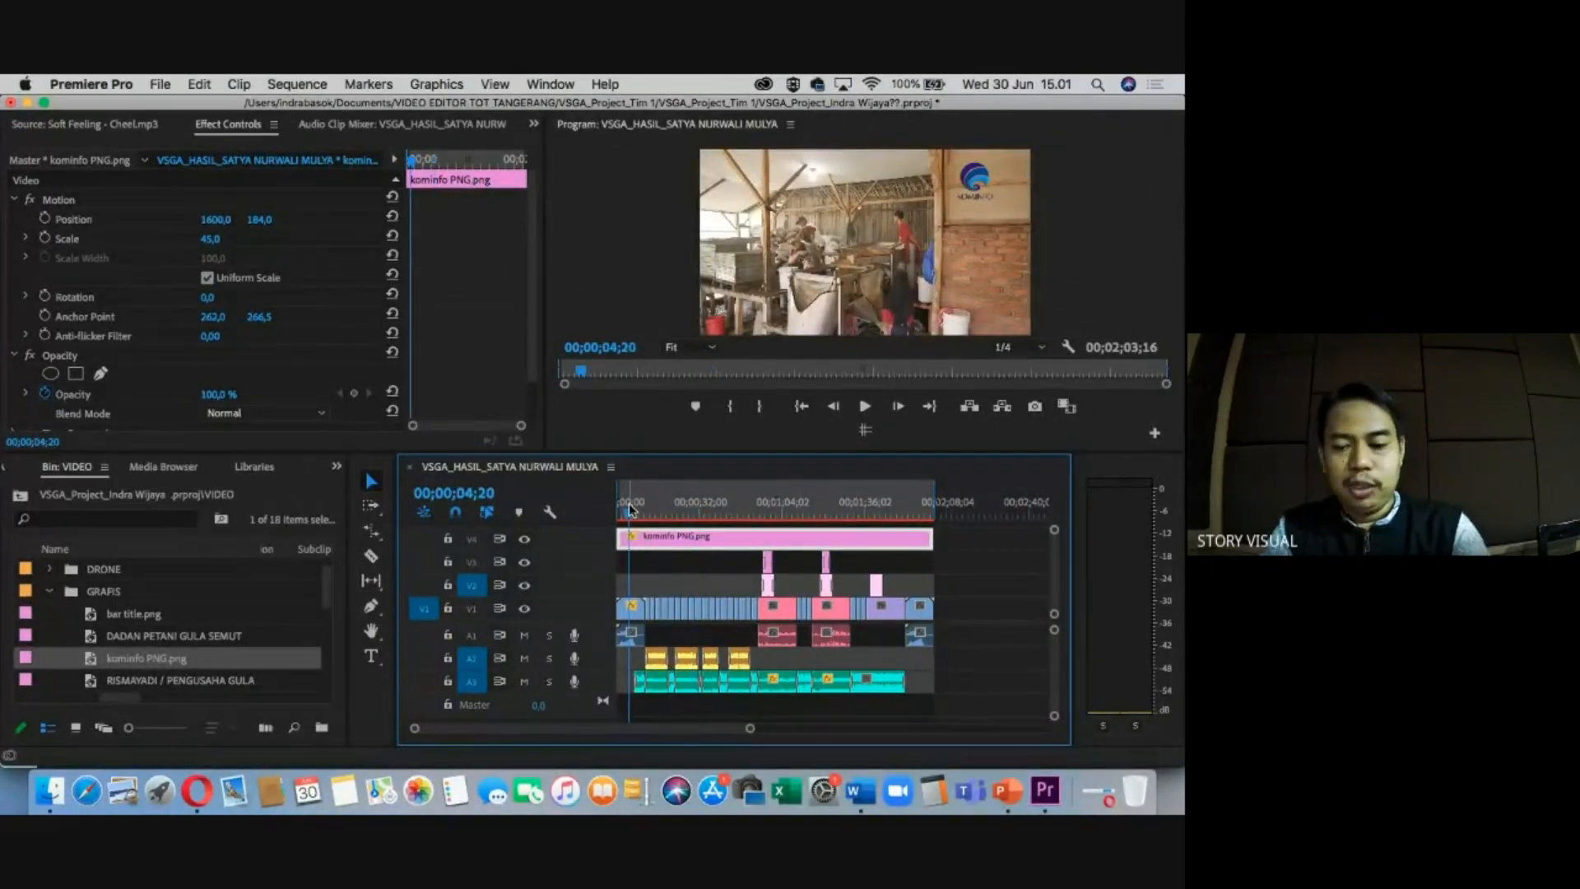
pyautogui.press('=')
pyautogui.press('=')
pyautogui.press('=')
# In the maximized timeline, apply the default transition at the logo clip's start.
pyautogui.press('`')
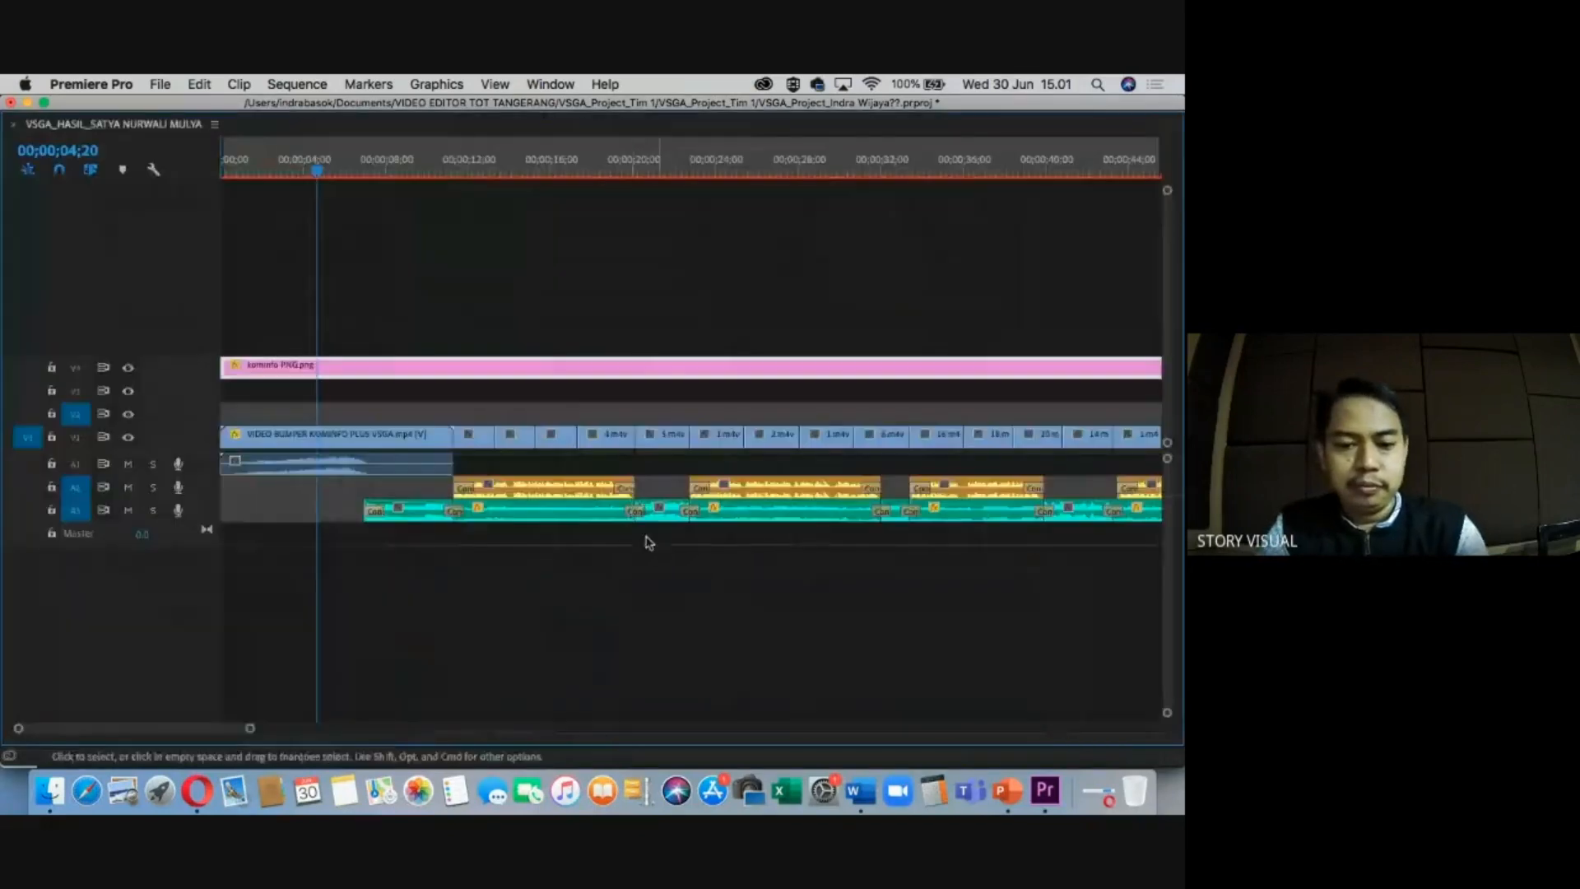
pyautogui.moveTo(257, 172); pyautogui.dragTo(246, 173)
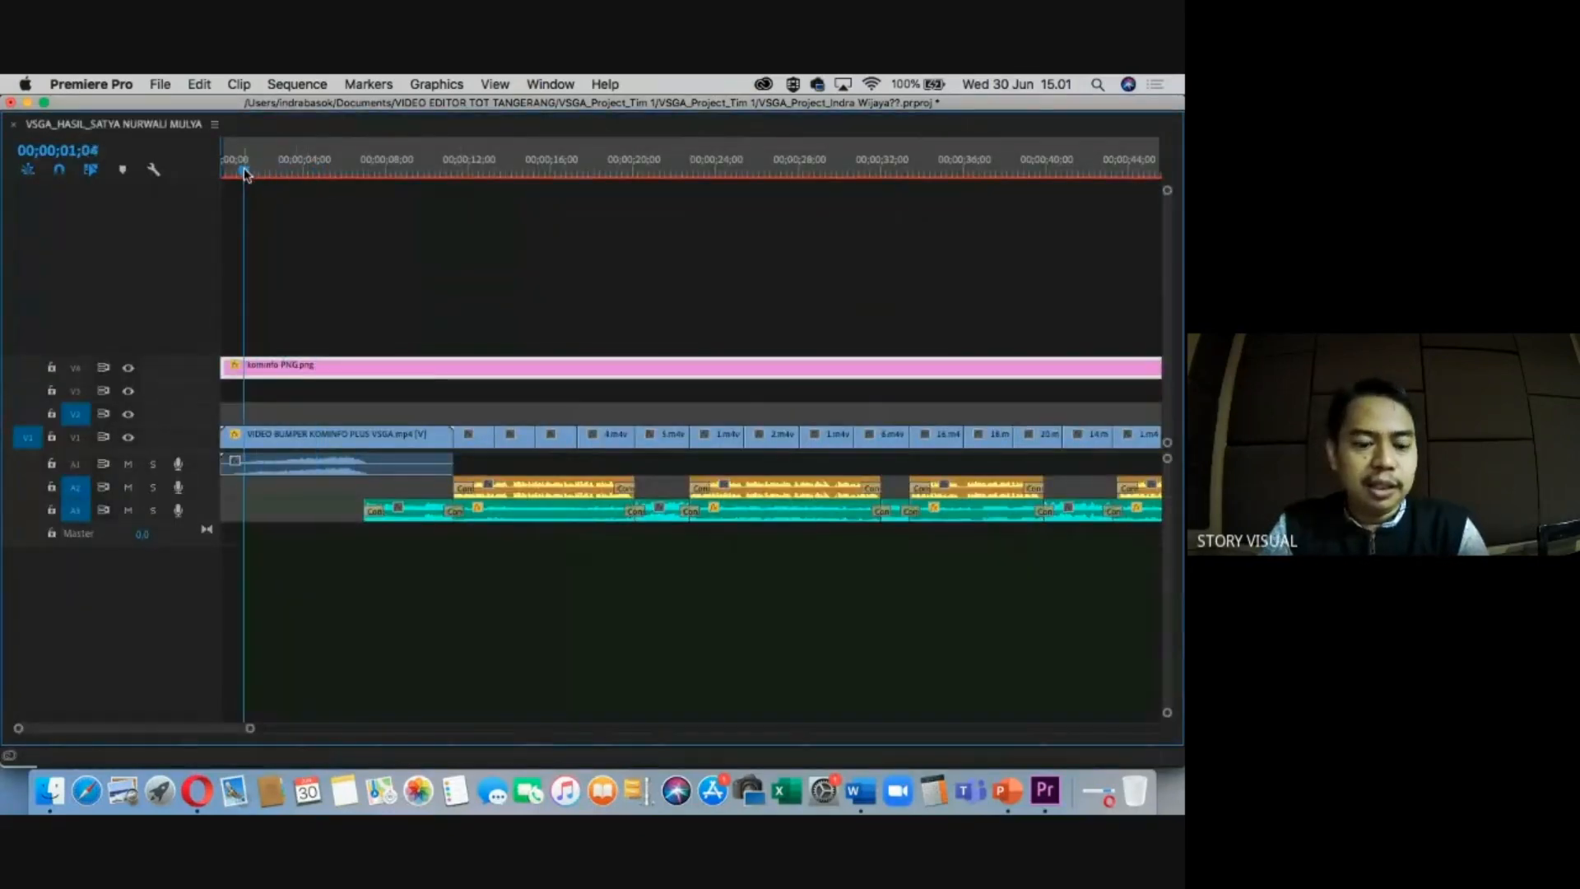
pyautogui.press('super+d')
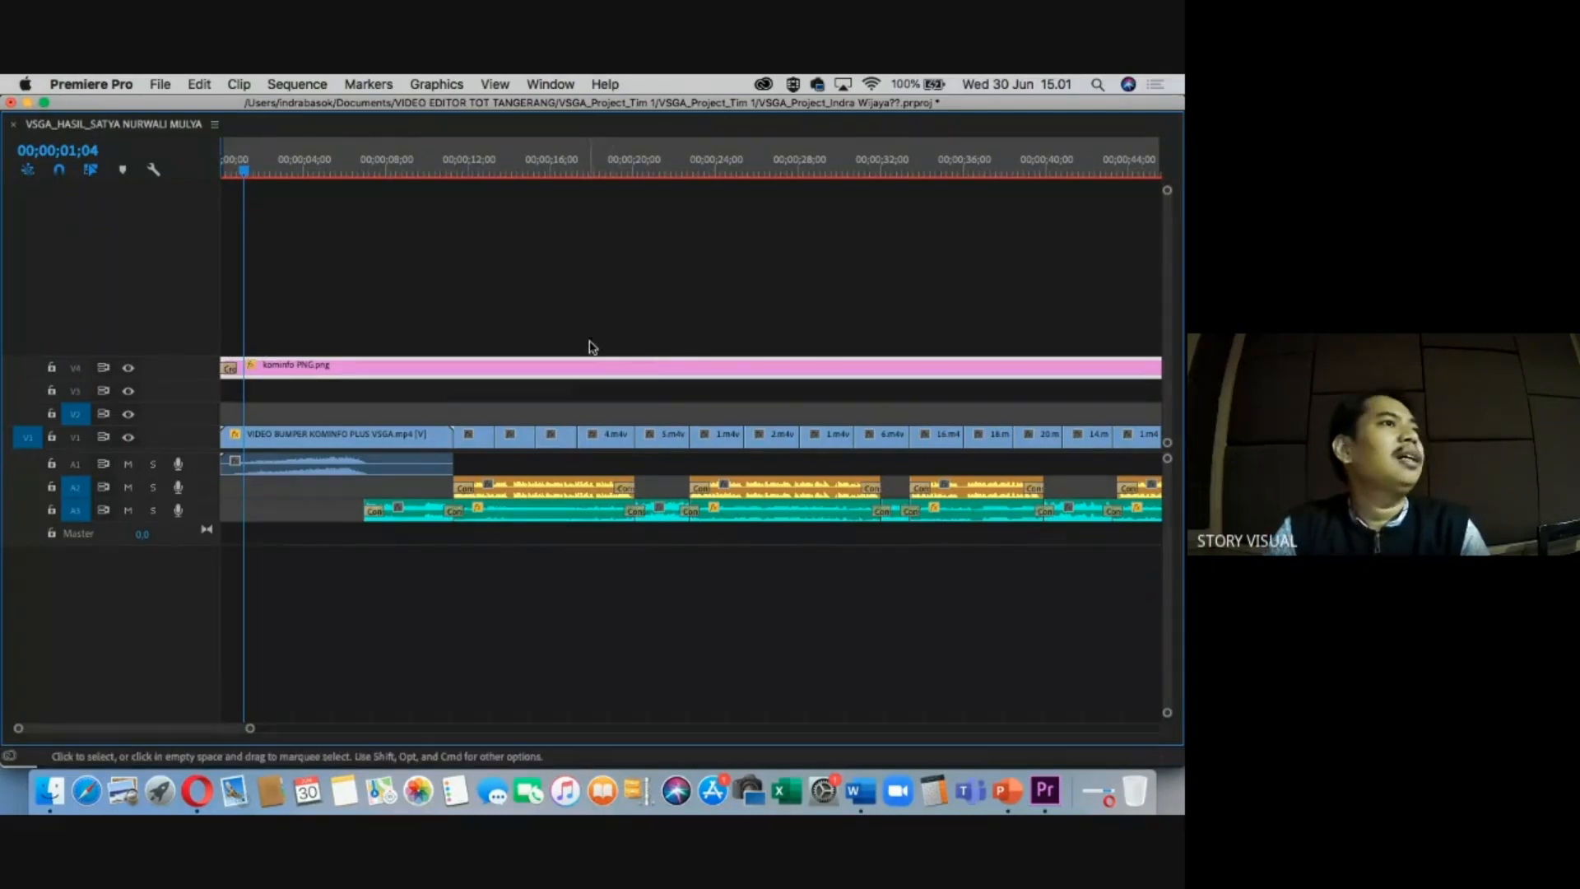
pyautogui.click(669, 171)
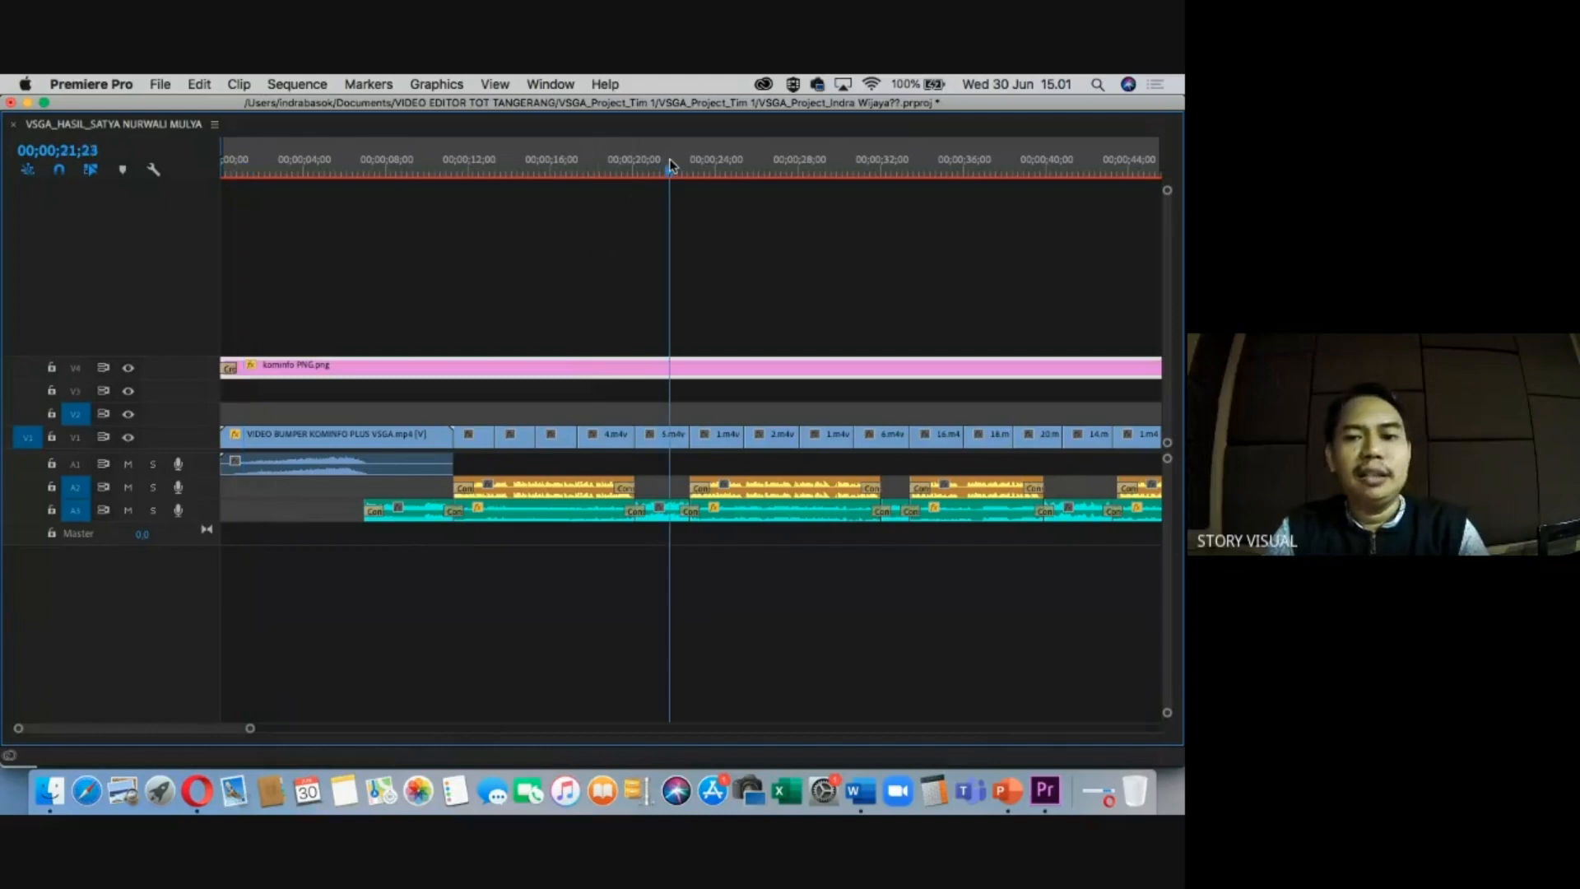
pyautogui.press('-')
pyautogui.press('-')
pyautogui.click(845, 170)
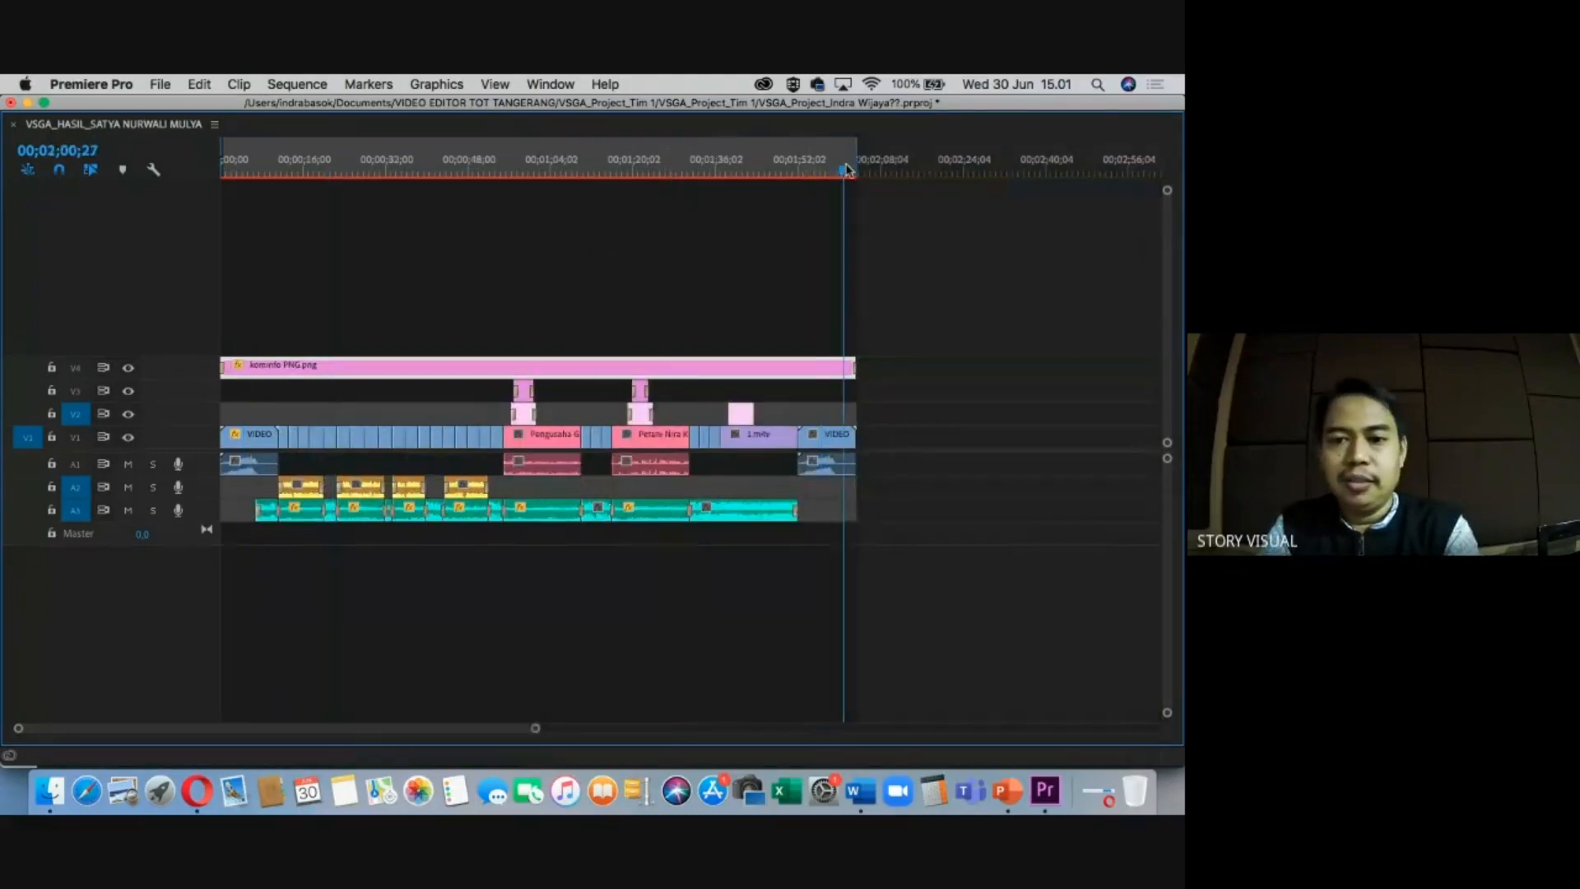
# Restore the full editing workspace with the playhead at 00;01;45;09, then switch to Finder.
pyautogui.press('=')
pyautogui.press('=')
pyautogui.press('=')
pyautogui.press('-')
pyautogui.click(617, 175)
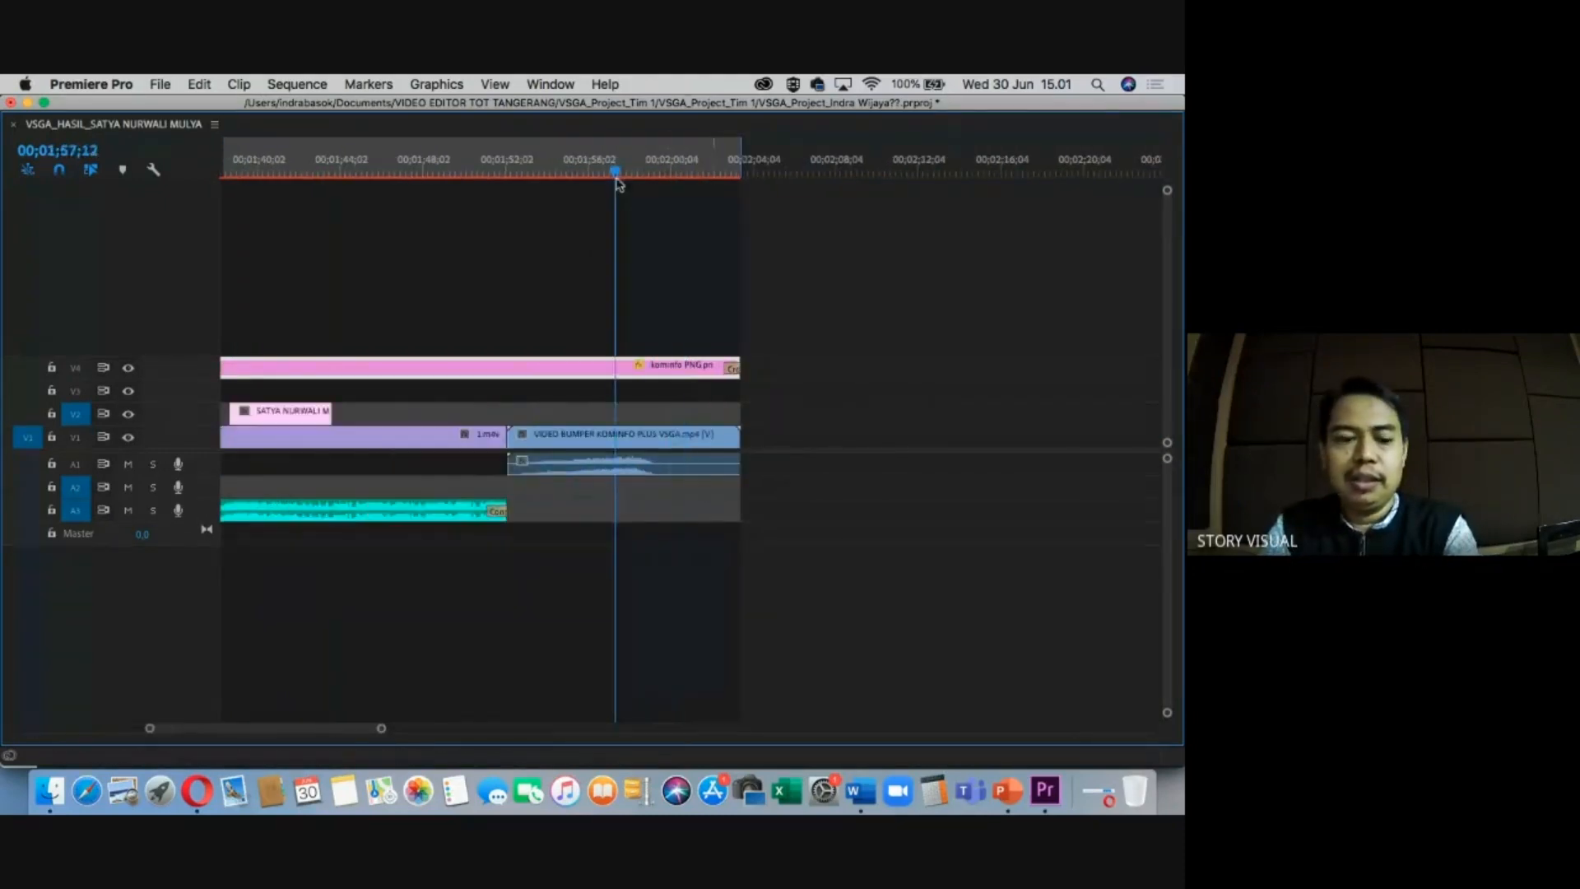
pyautogui.press('`')
pyautogui.click(764, 500)
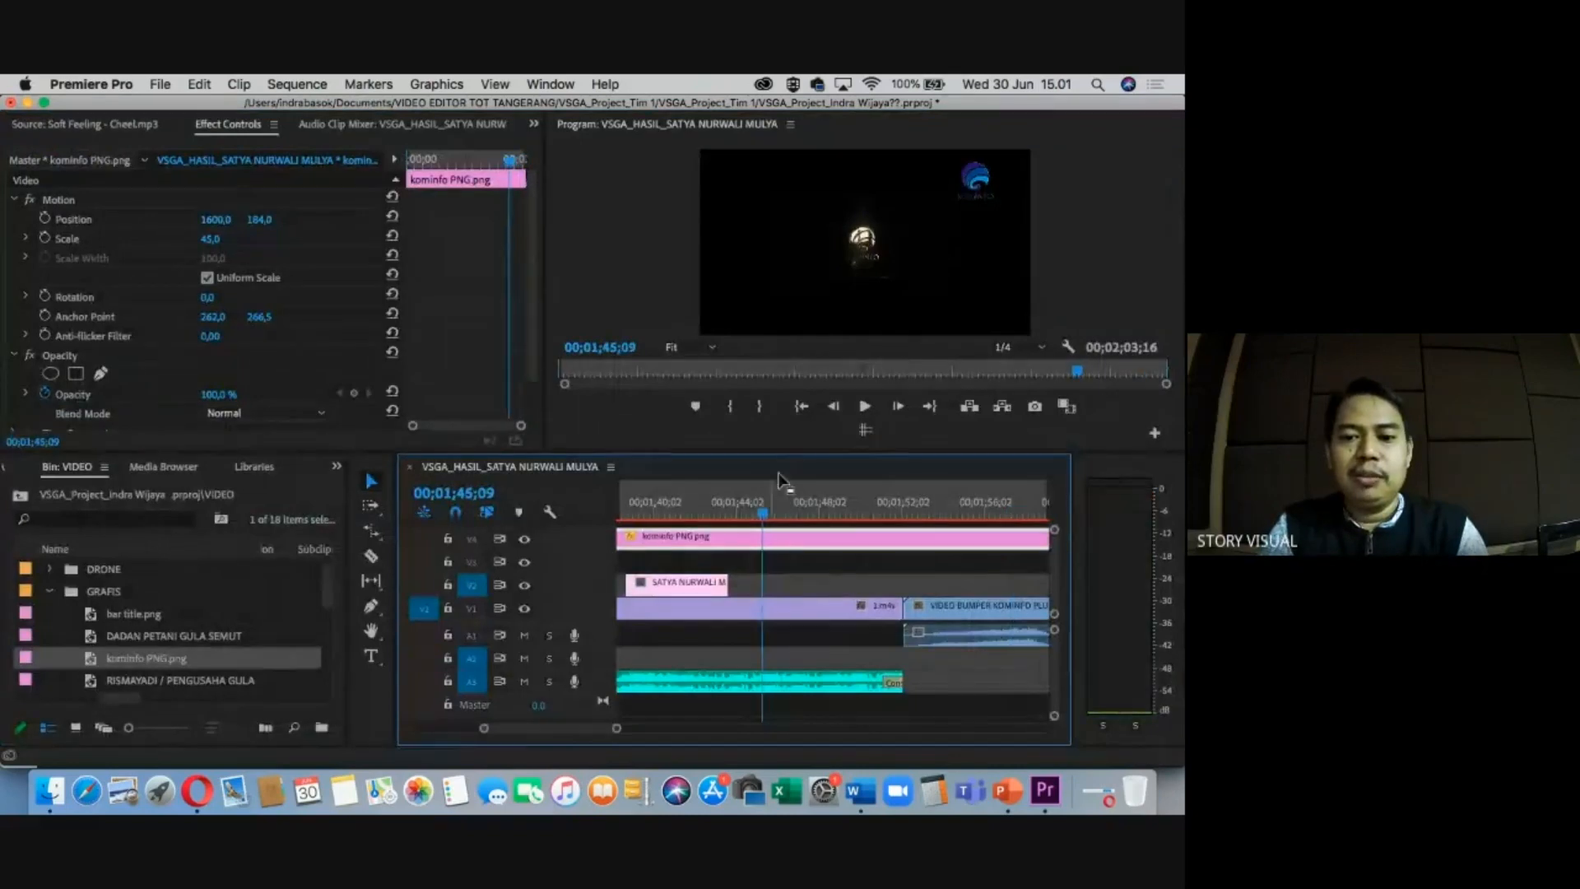
pyautogui.click(50, 792)
# Quick-look the 88,7 MB exported VSGA_Hasil mp4 in Documents > VIDEO EDITOR TOT TANGERANG > VSGA_Project_Tim 1.
pyautogui.click(50, 792)
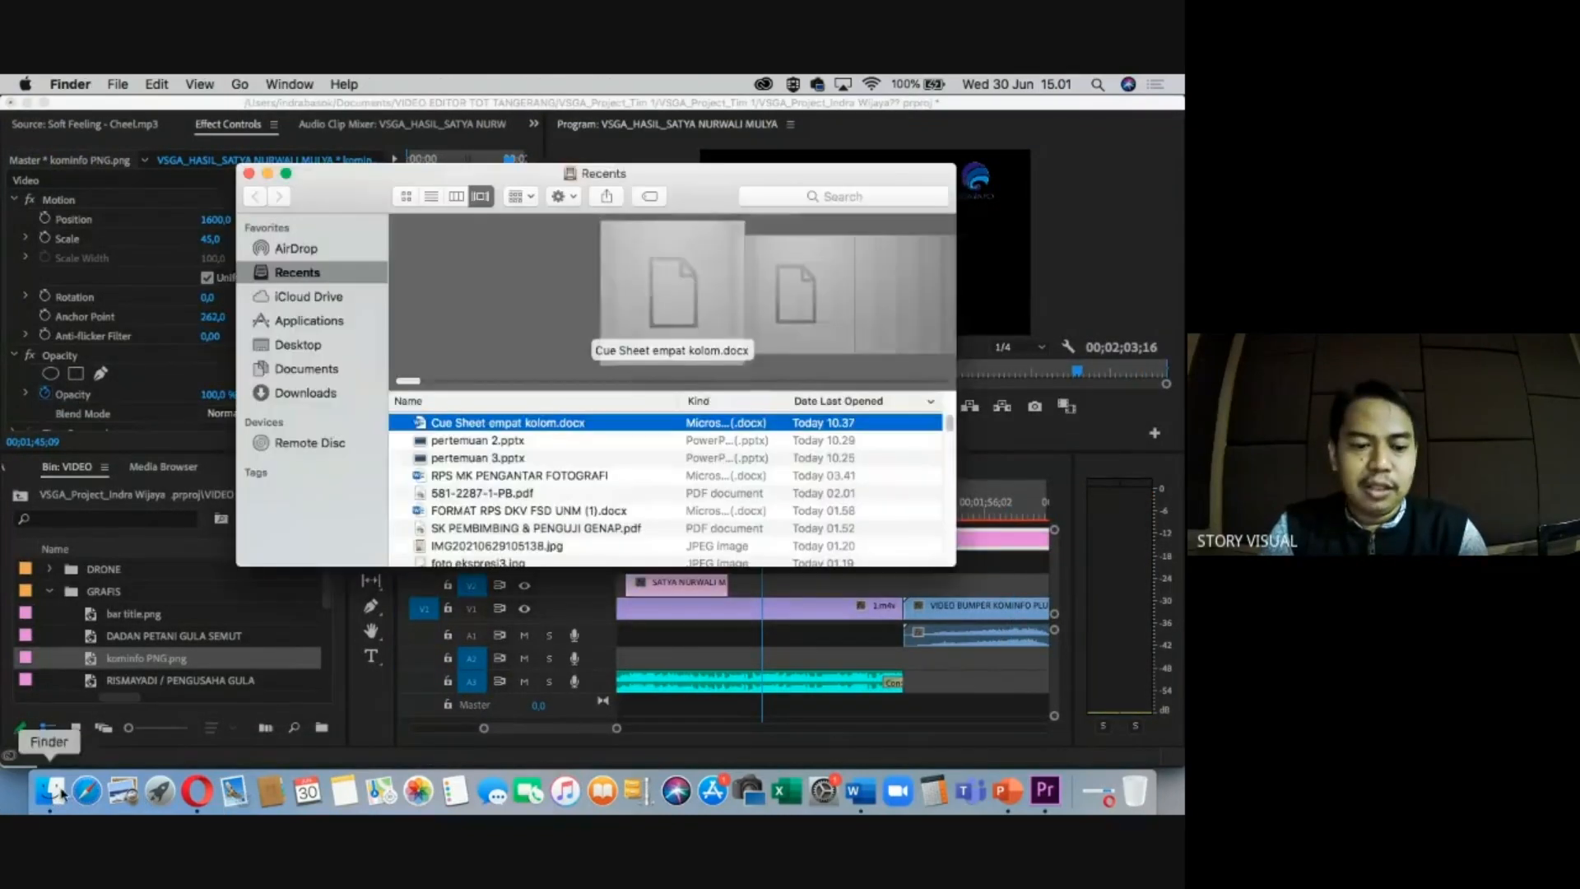
pyautogui.click(288, 372)
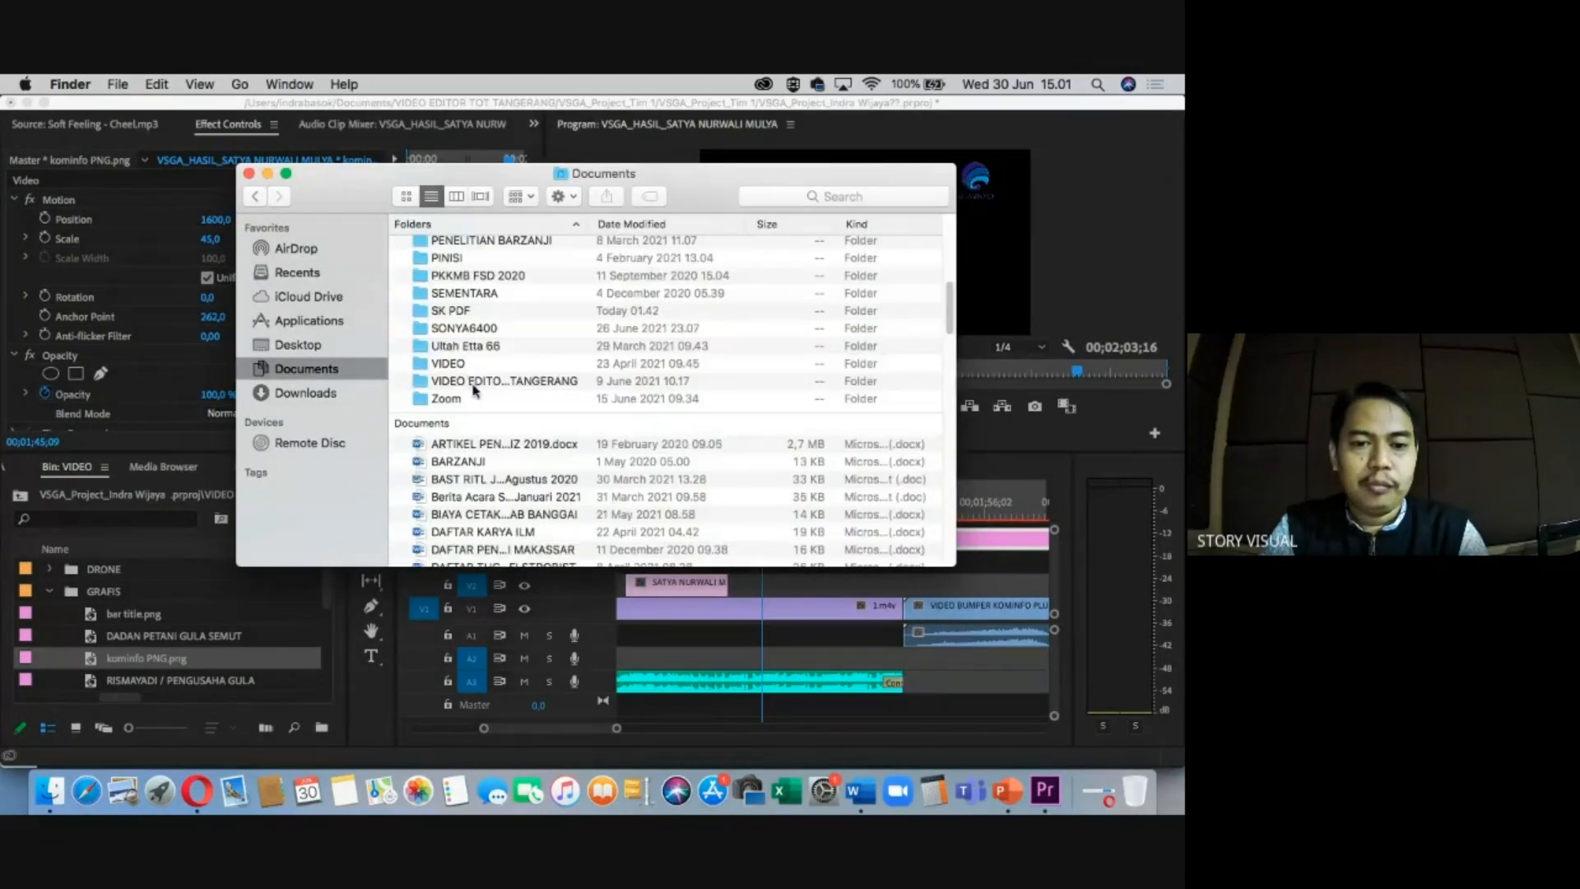
pyautogui.click(475, 383)
pyautogui.doubleClick(474, 383)
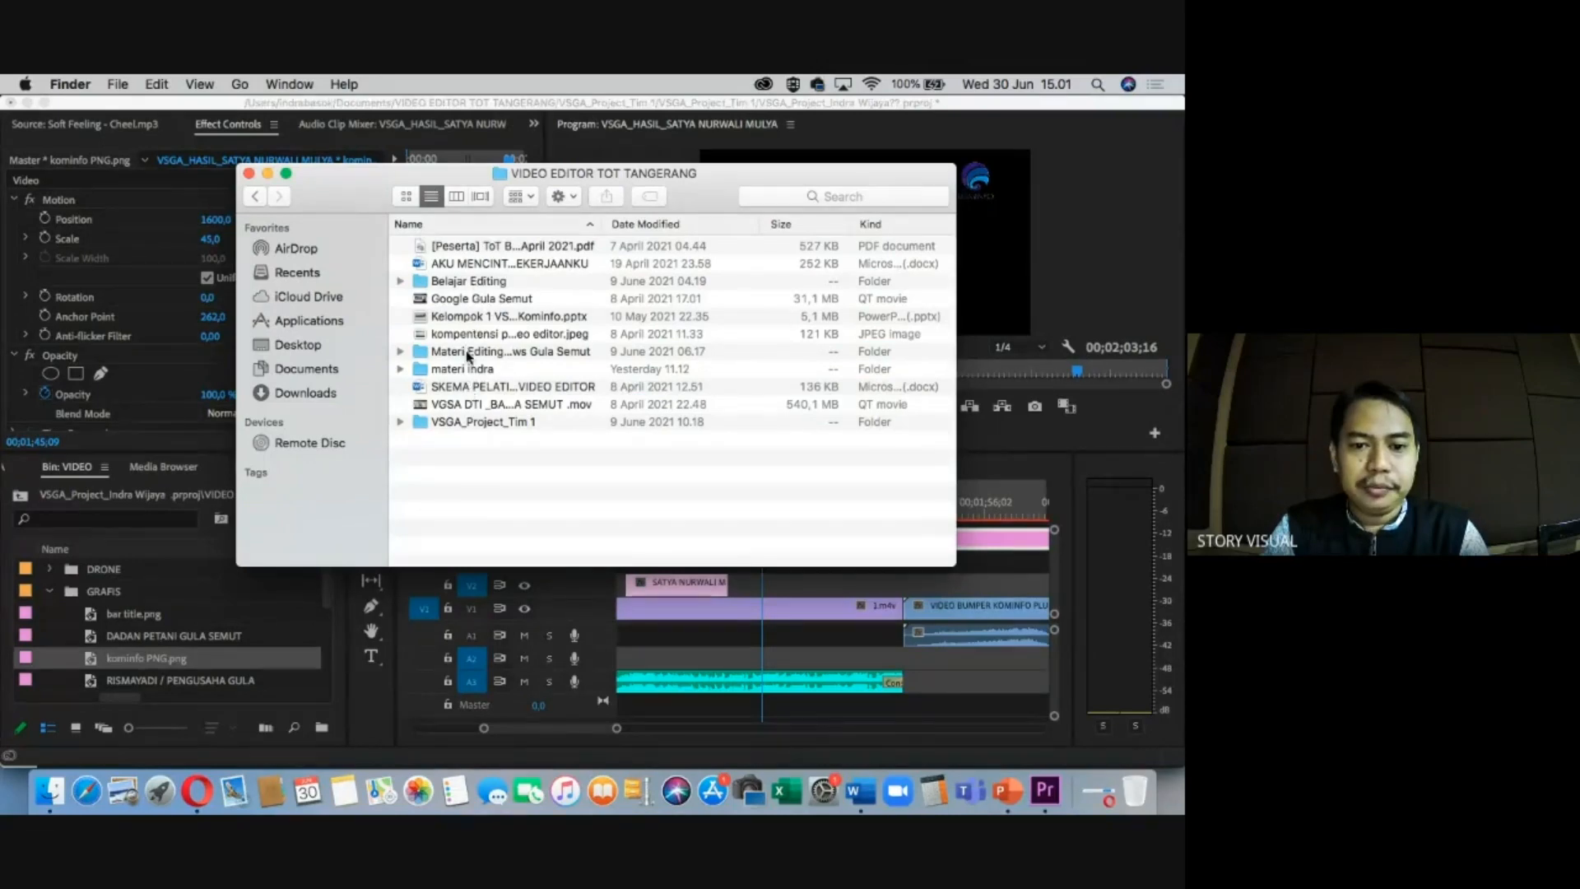
pyautogui.doubleClick(473, 422)
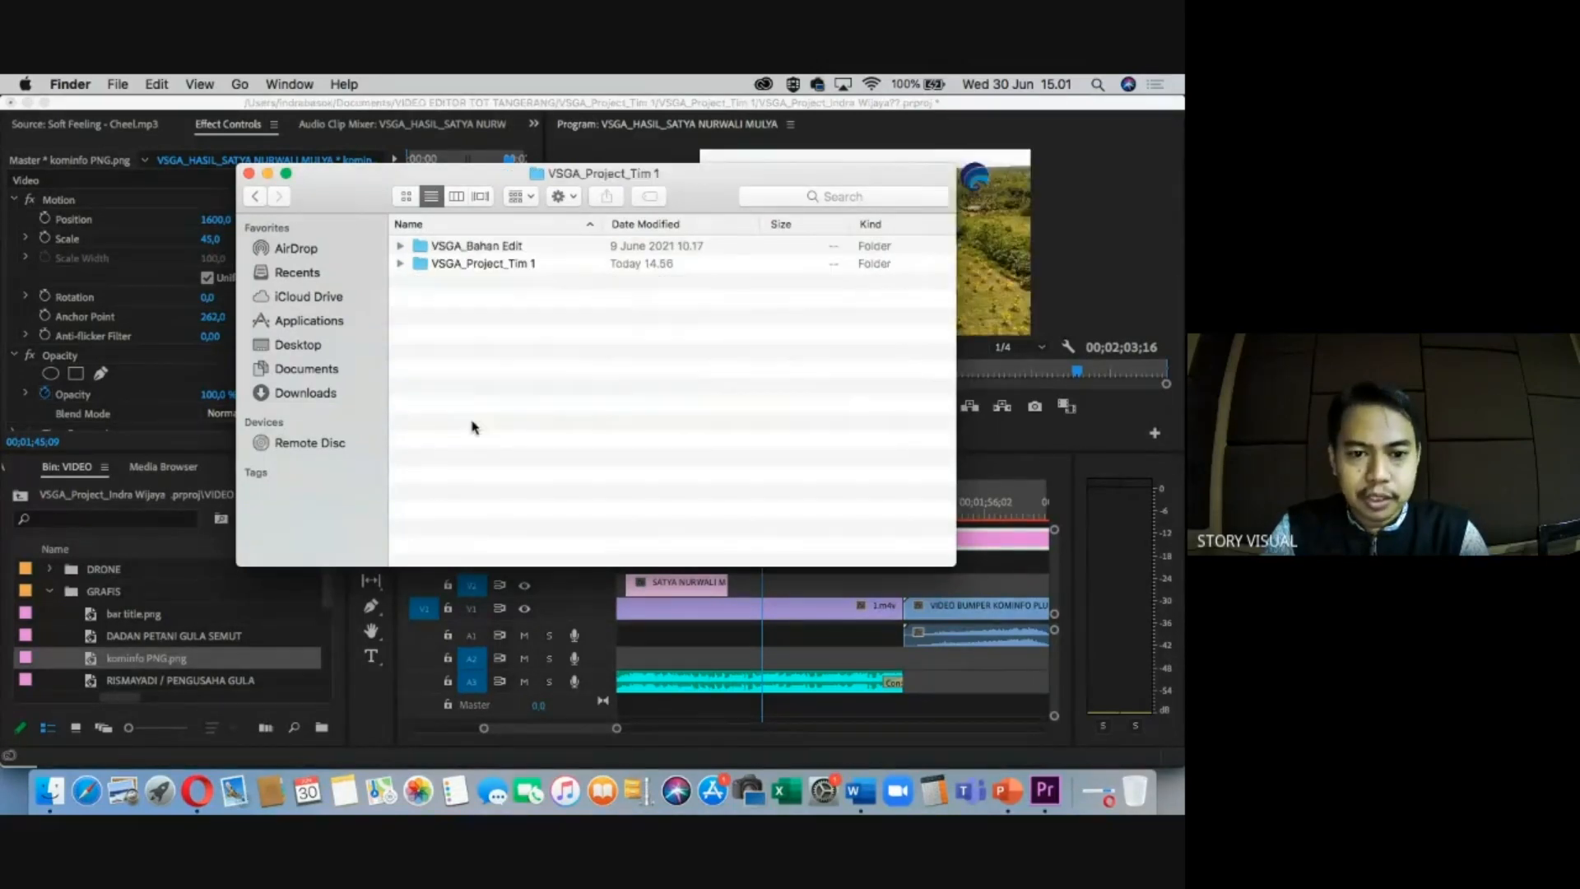
pyautogui.doubleClick(474, 265)
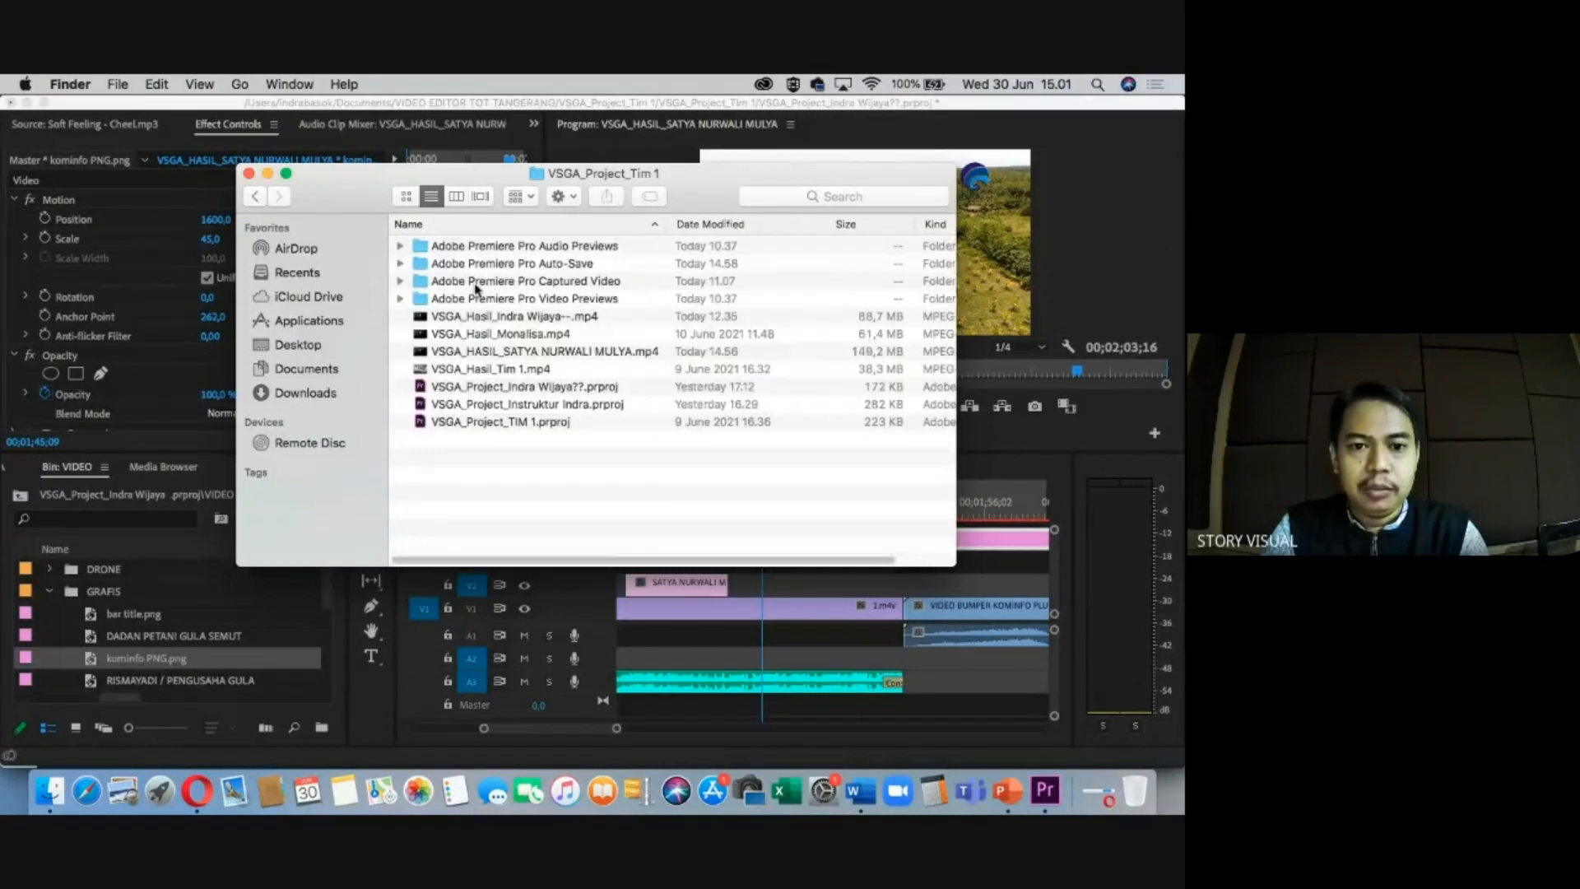
pyautogui.click(480, 370)
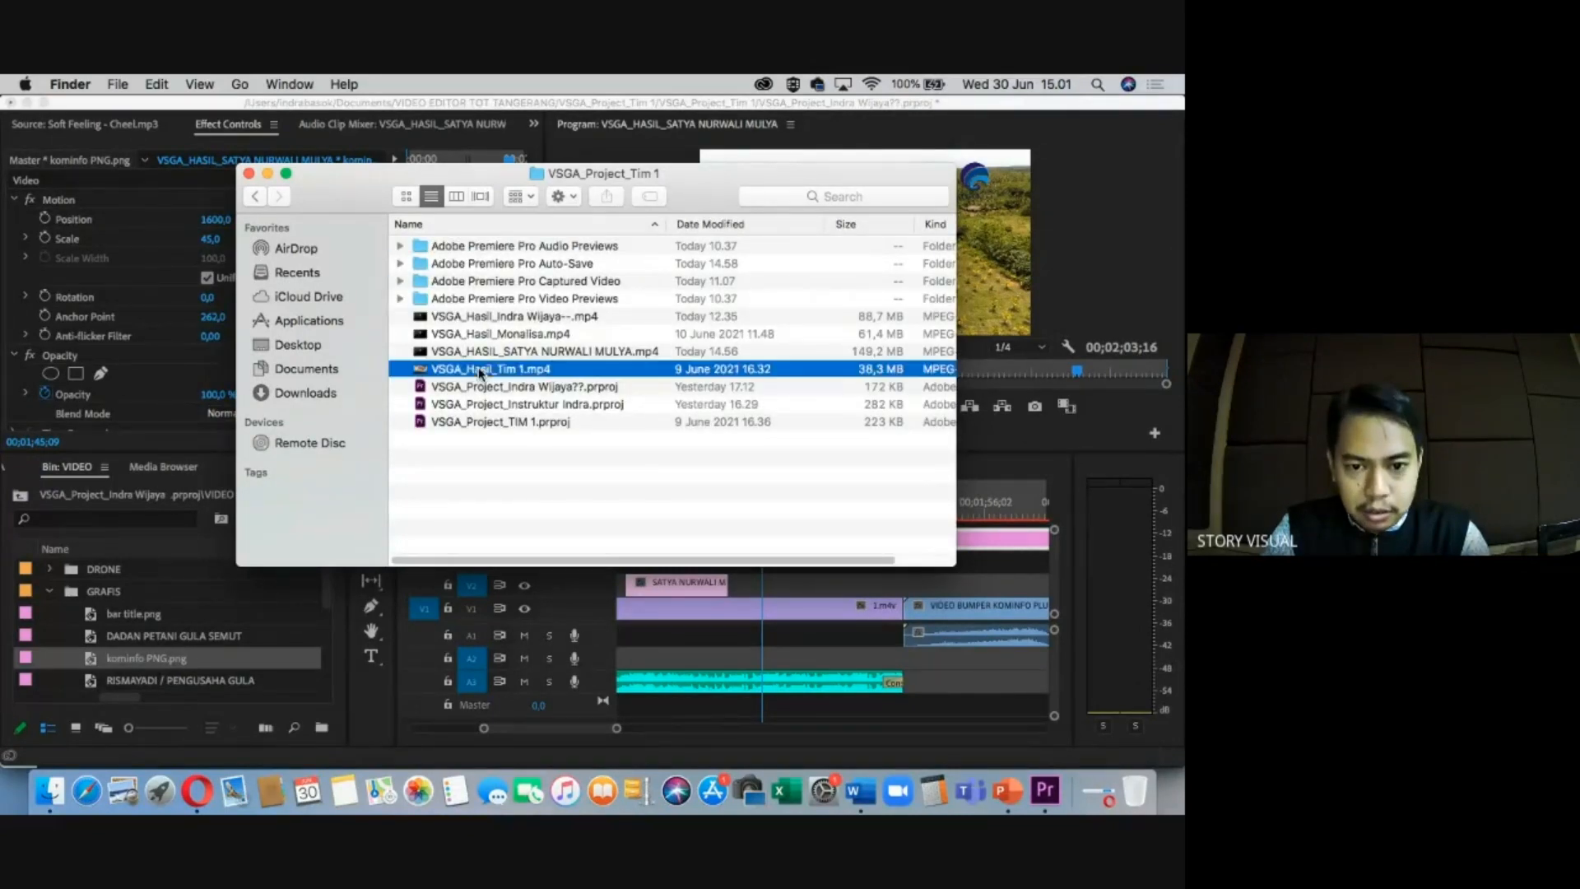
pyautogui.click(489, 353)
pyautogui.click(496, 319)
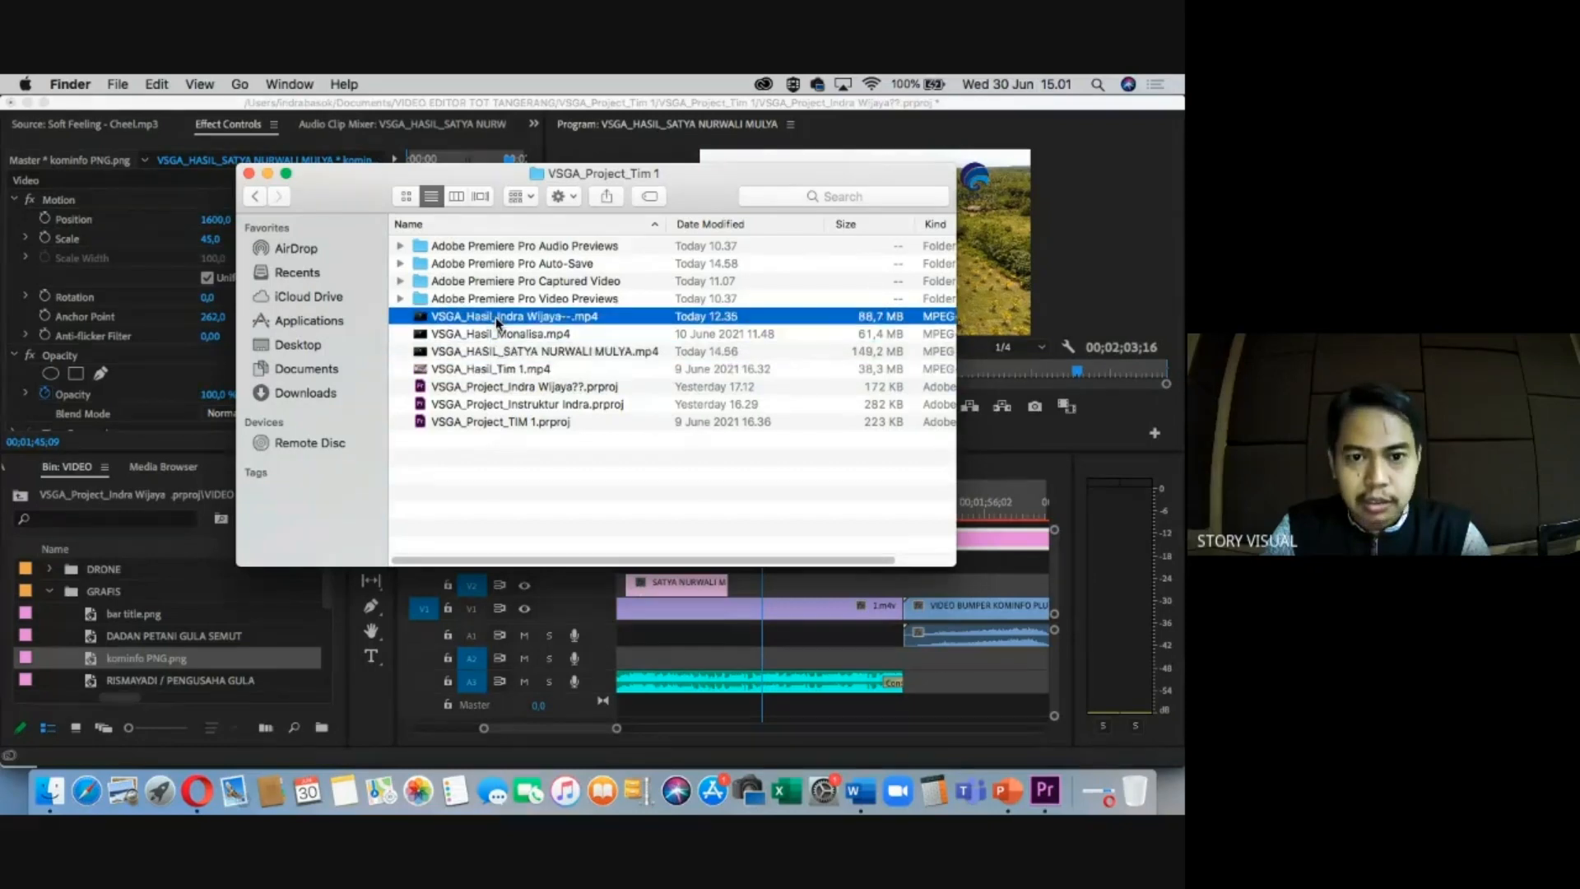
pyautogui.press('space')
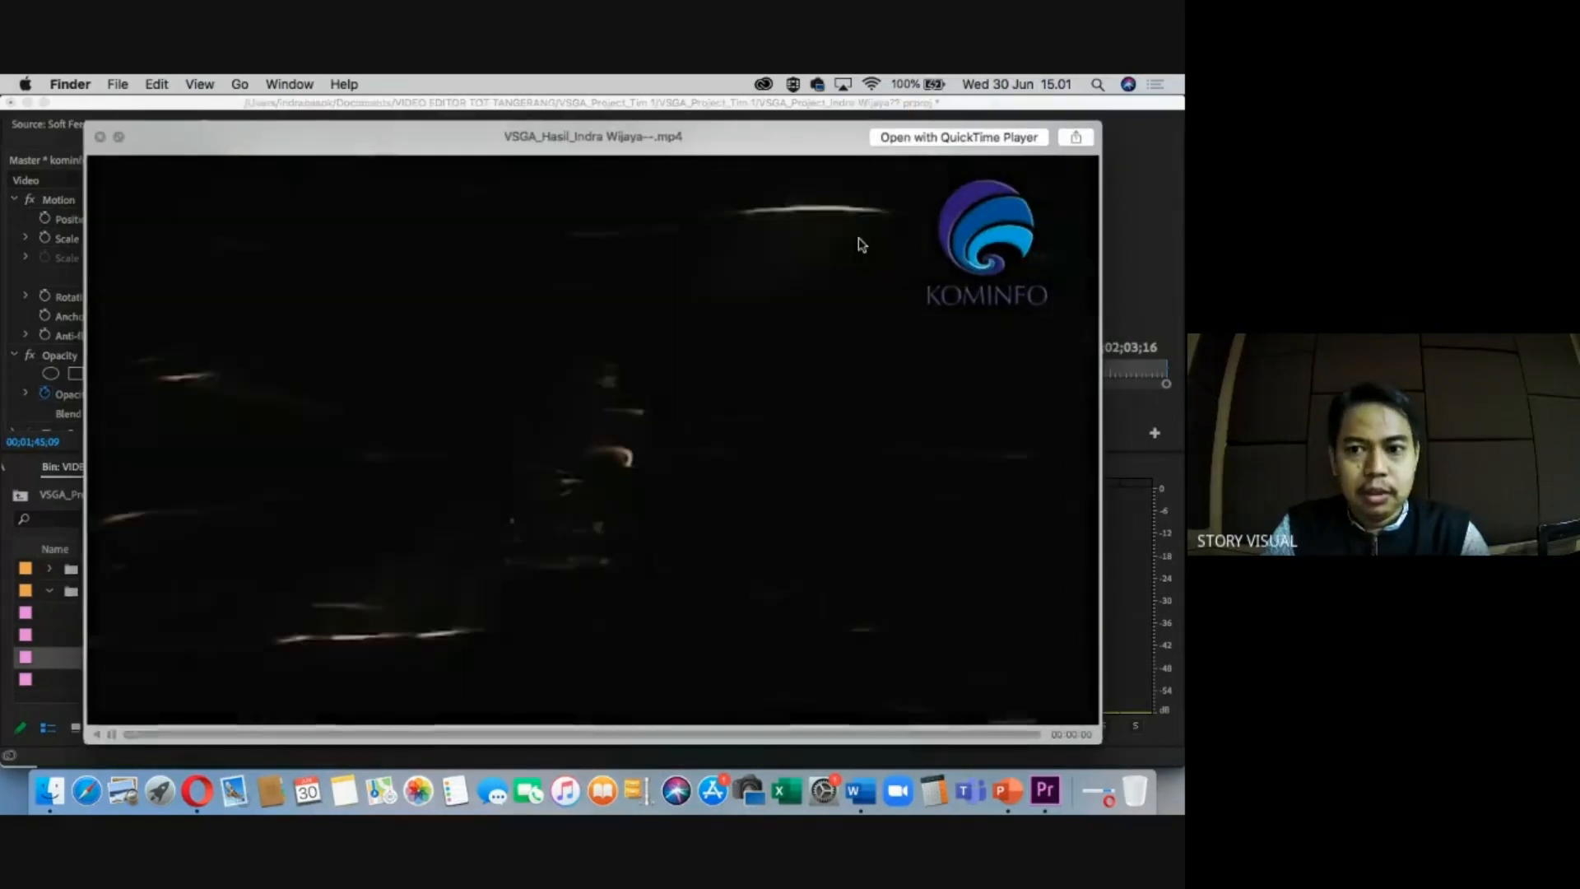
# Watch the exported video full screen, skipping ahead to about 1:06 and back toward the intro.
pyautogui.click(119, 137)
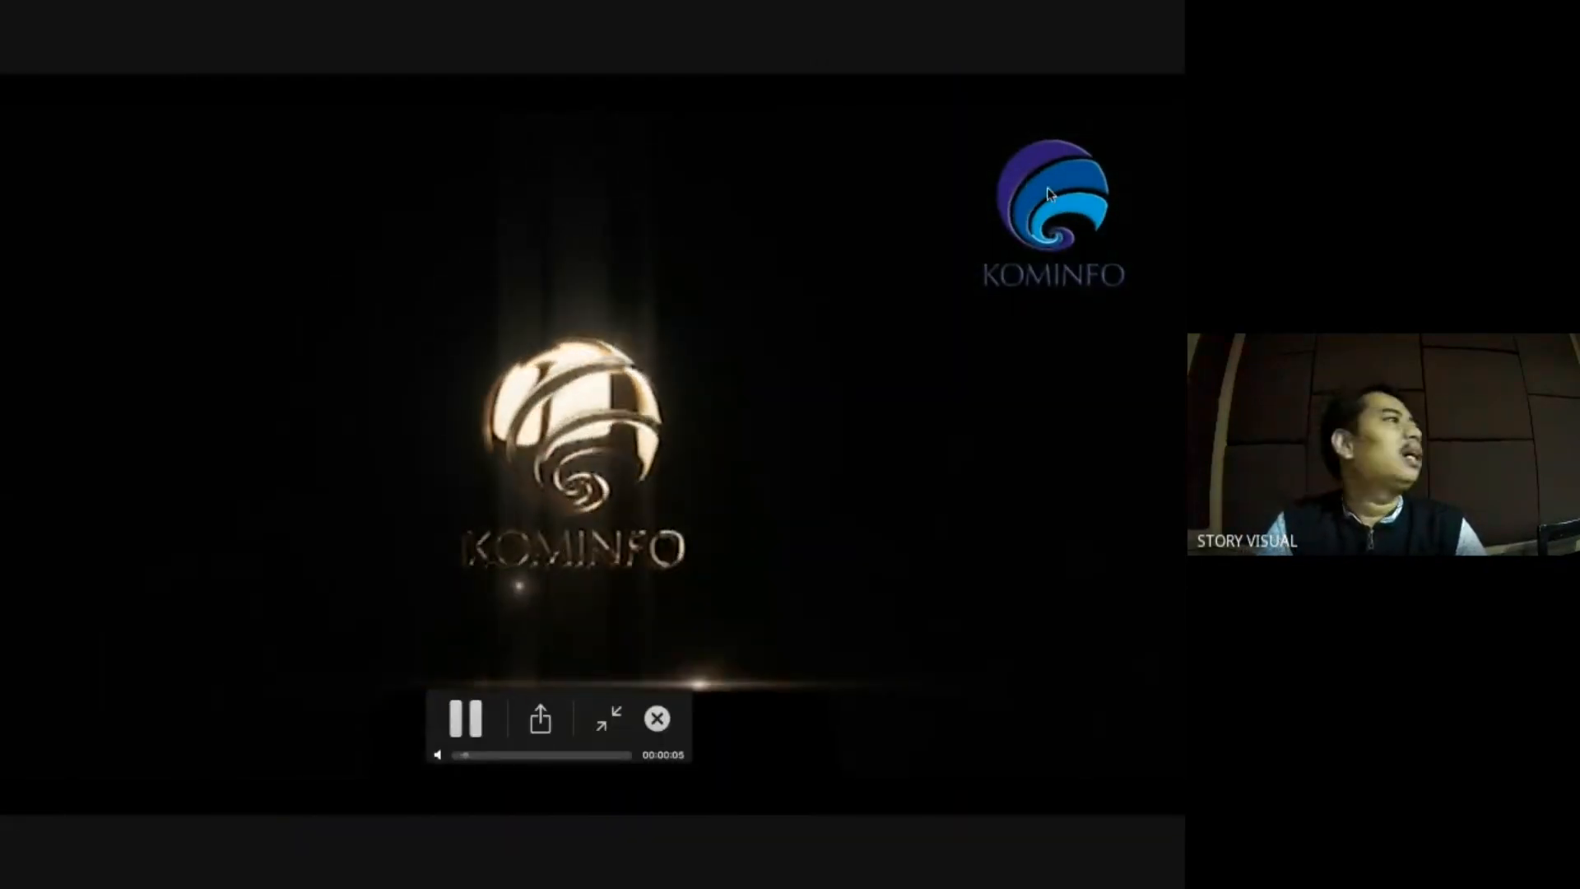
pyautogui.click(504, 756)
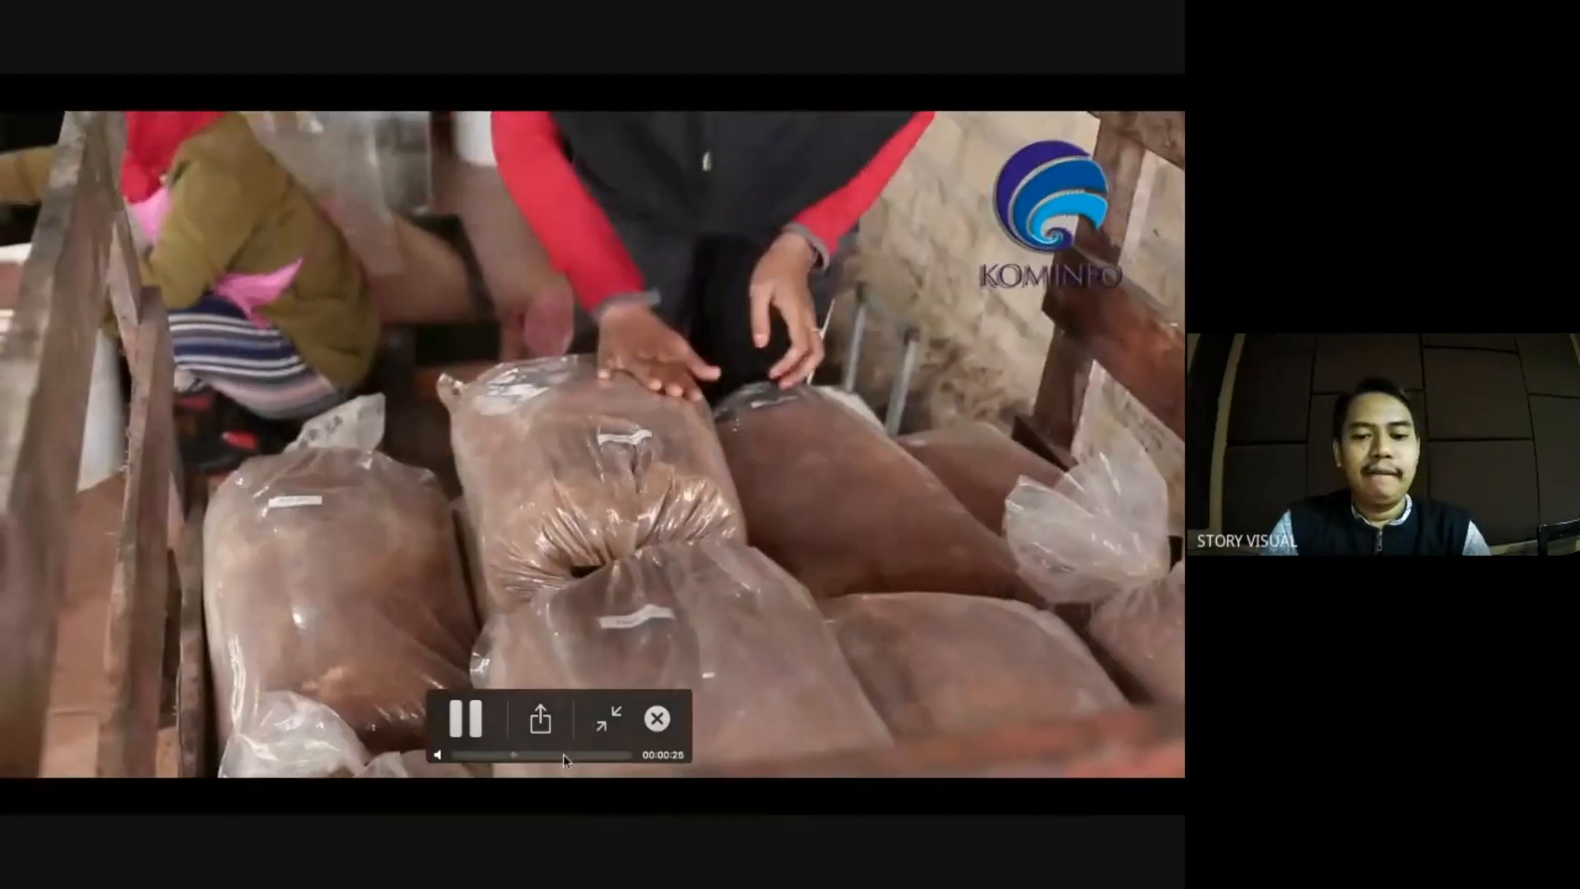
pyautogui.click(564, 755)
pyautogui.click(592, 755)
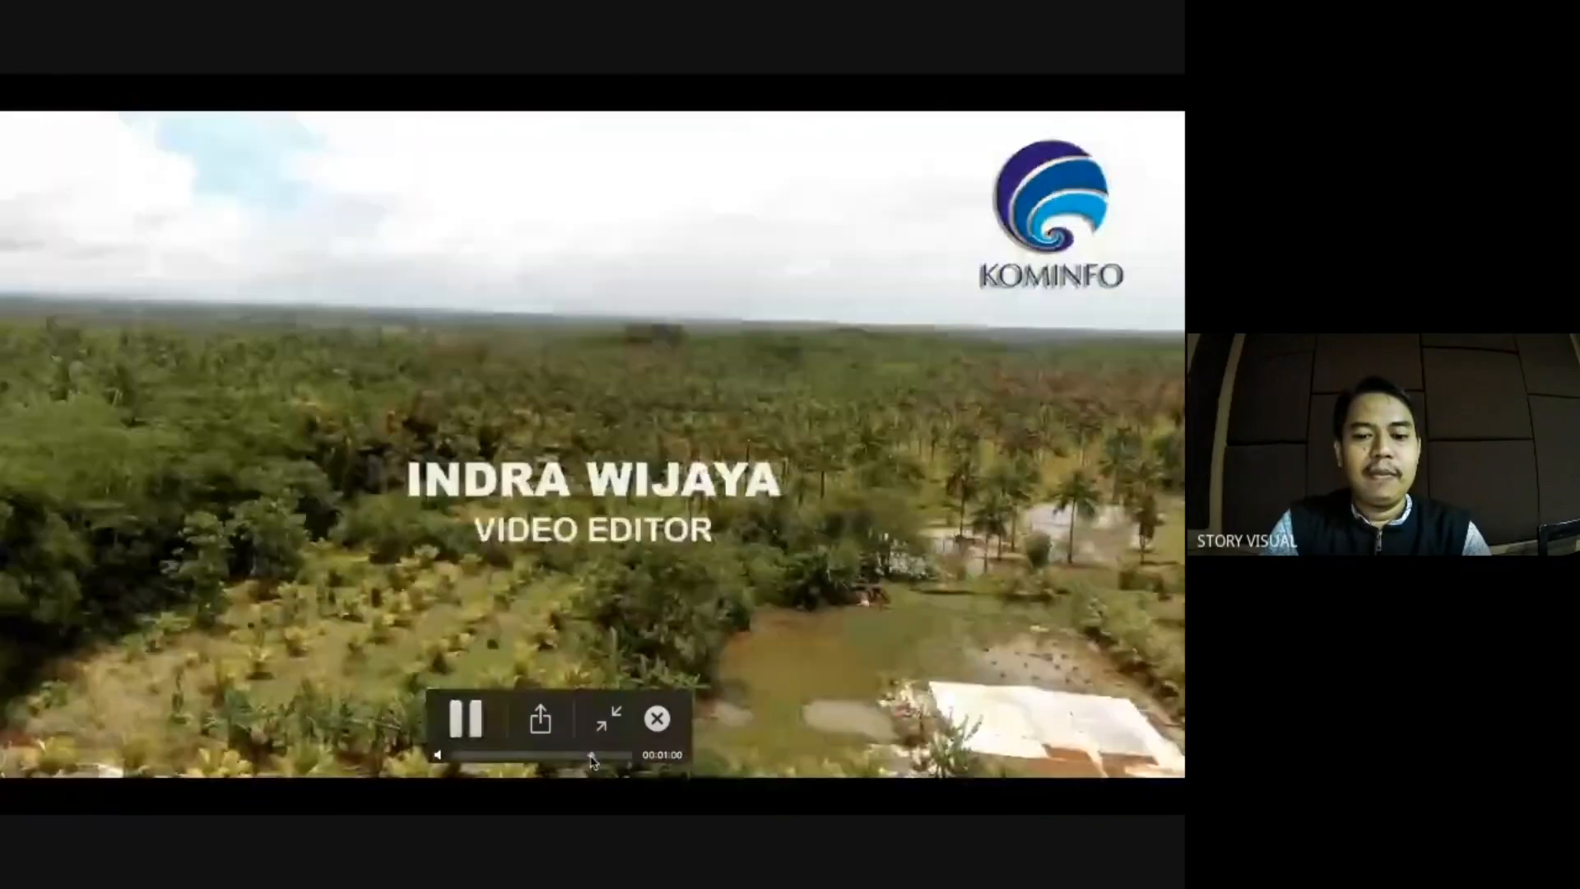
pyautogui.click(602, 755)
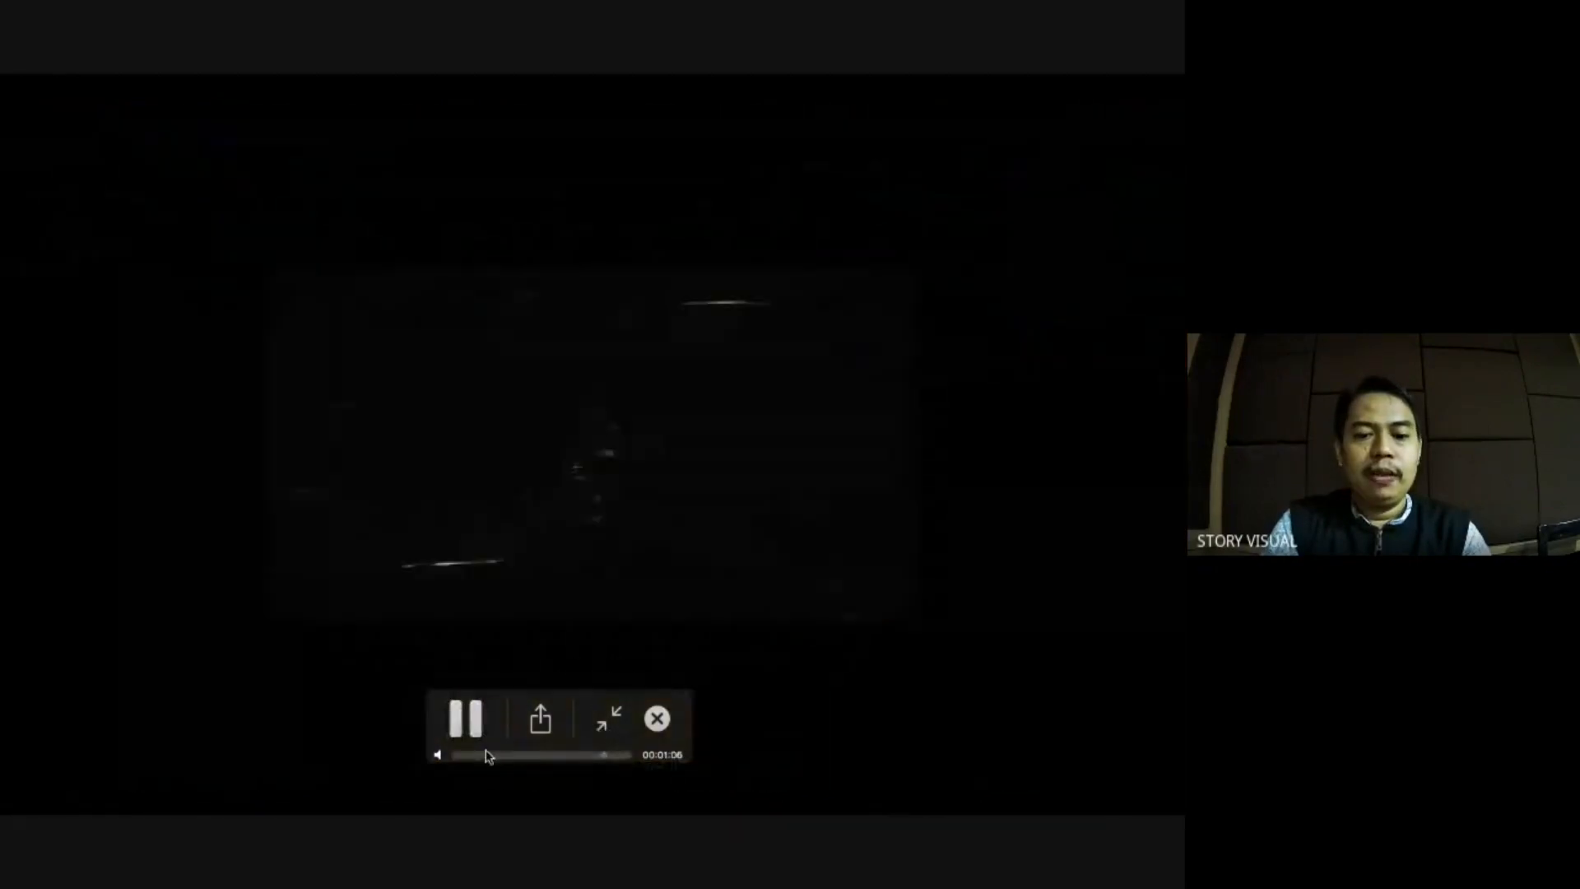
pyautogui.moveTo(488, 756); pyautogui.dragTo(541, 751)
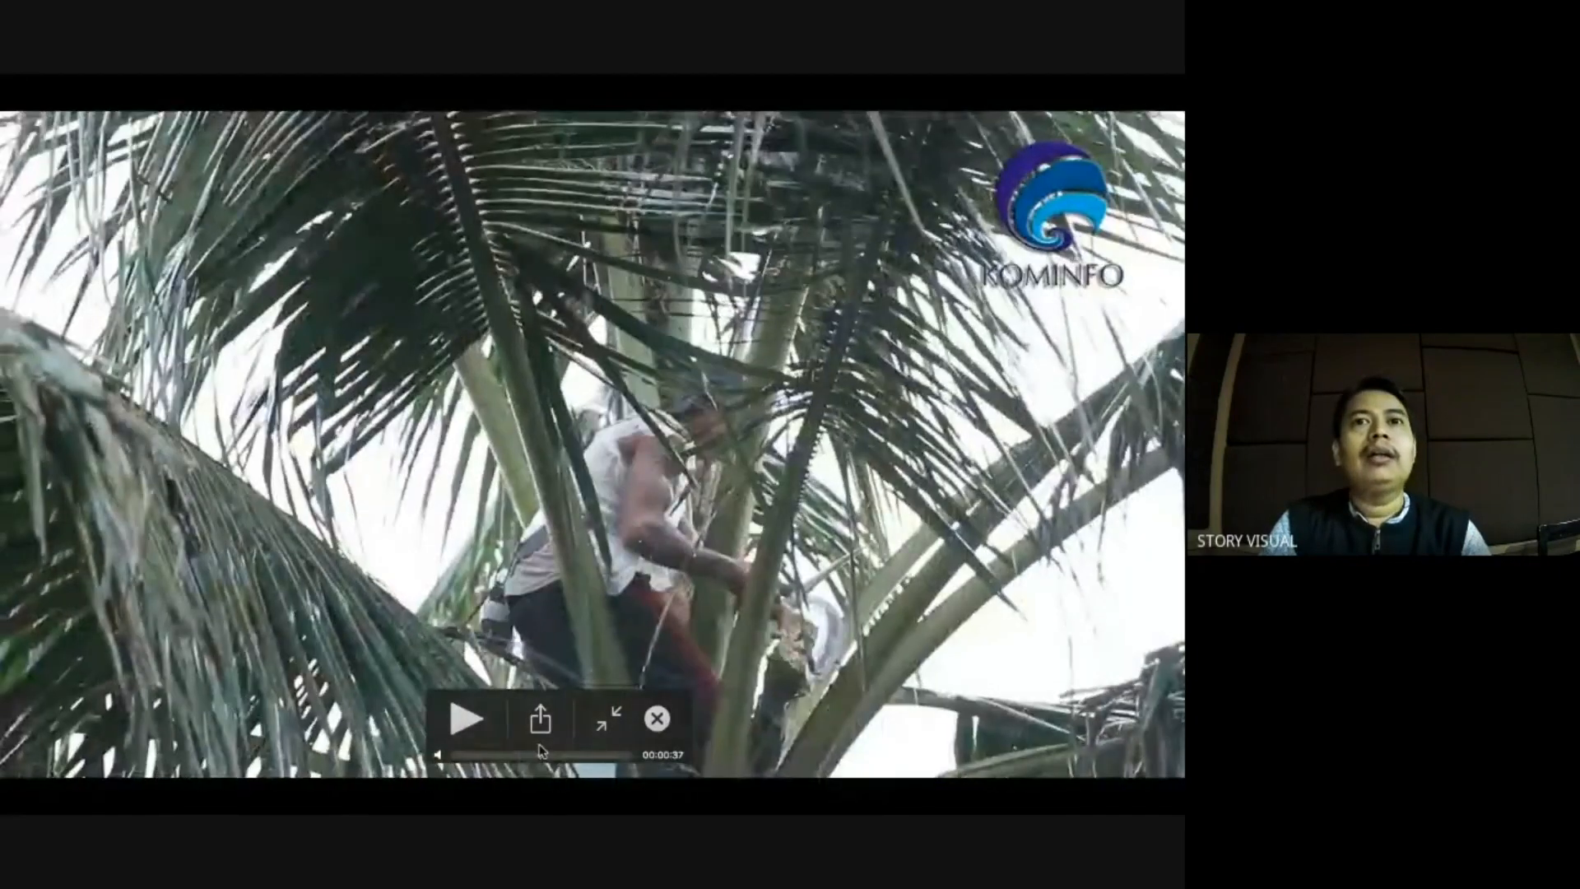
pyautogui.click(470, 721)
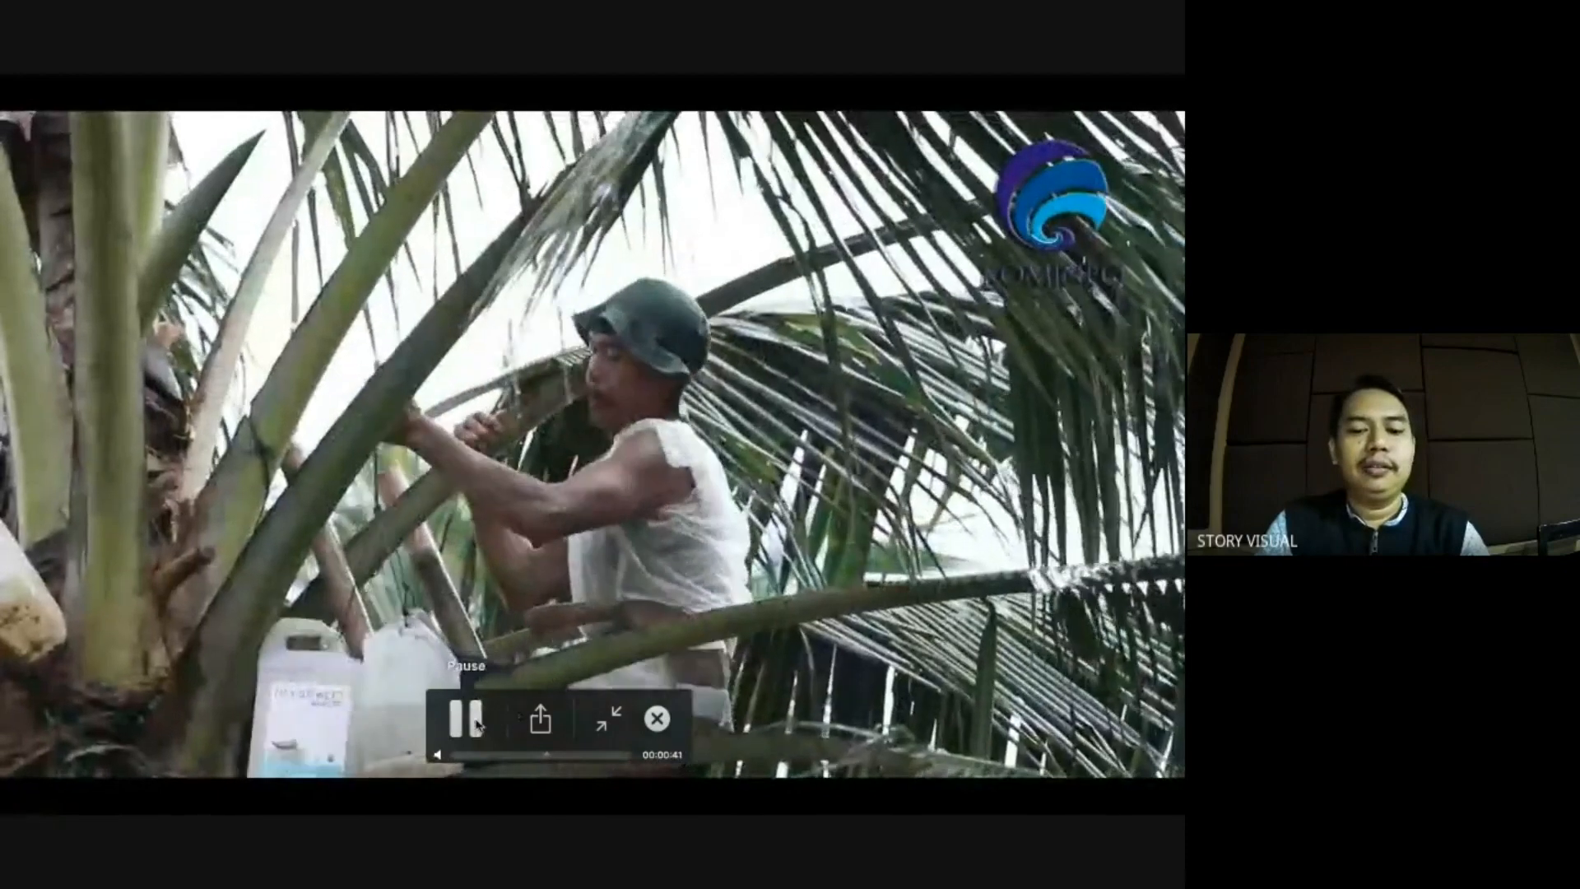
pyautogui.click(478, 724)
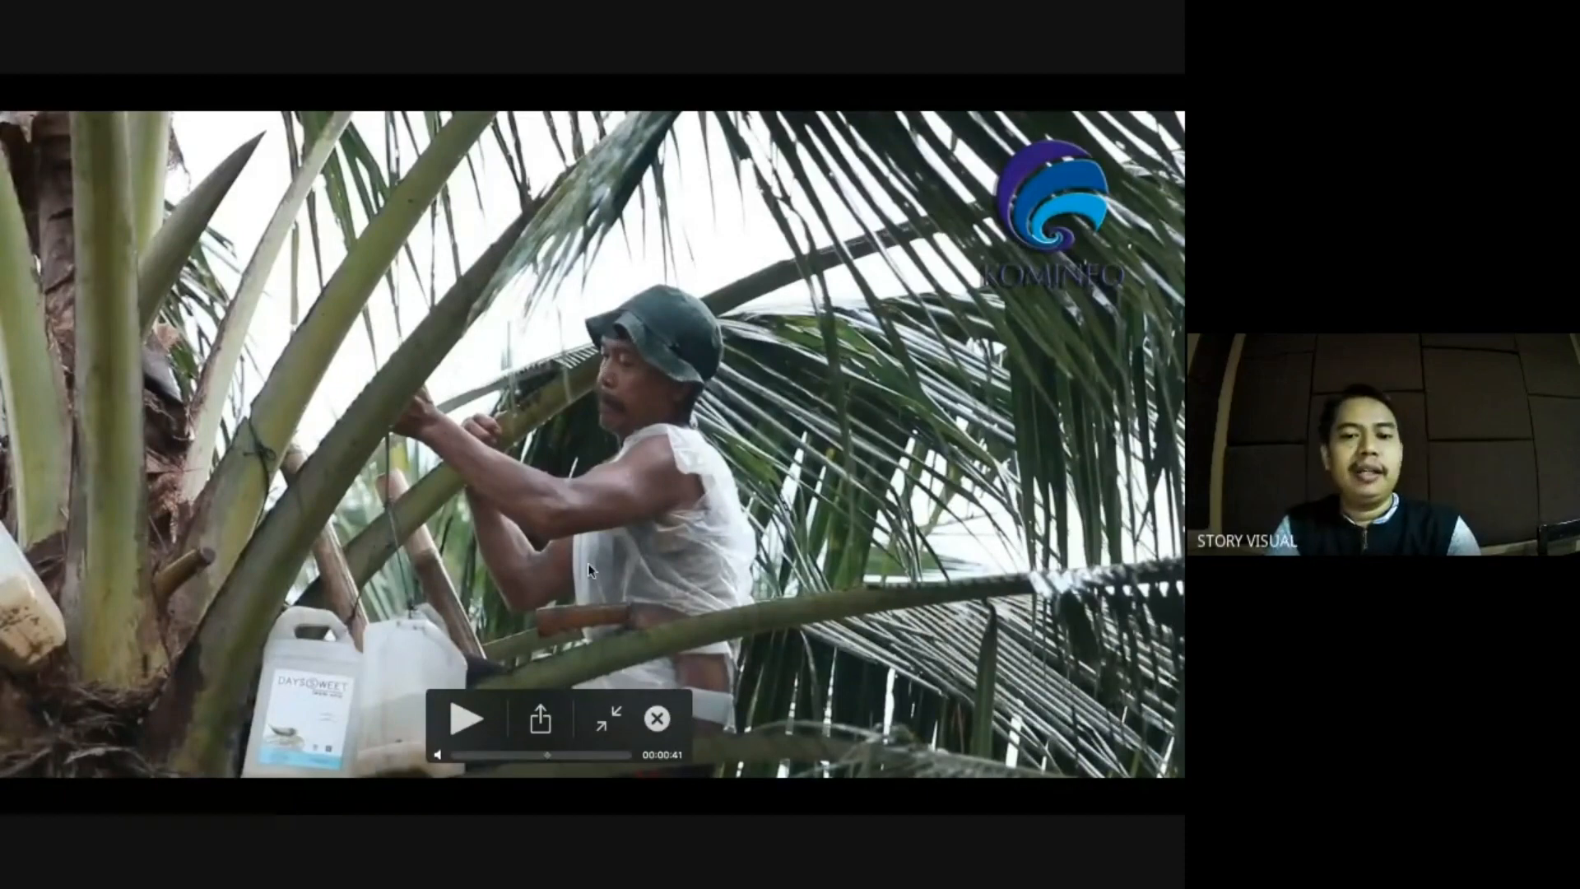
# Exit full screen and close both the preview and the Finder window.
pyautogui.click(609, 720)
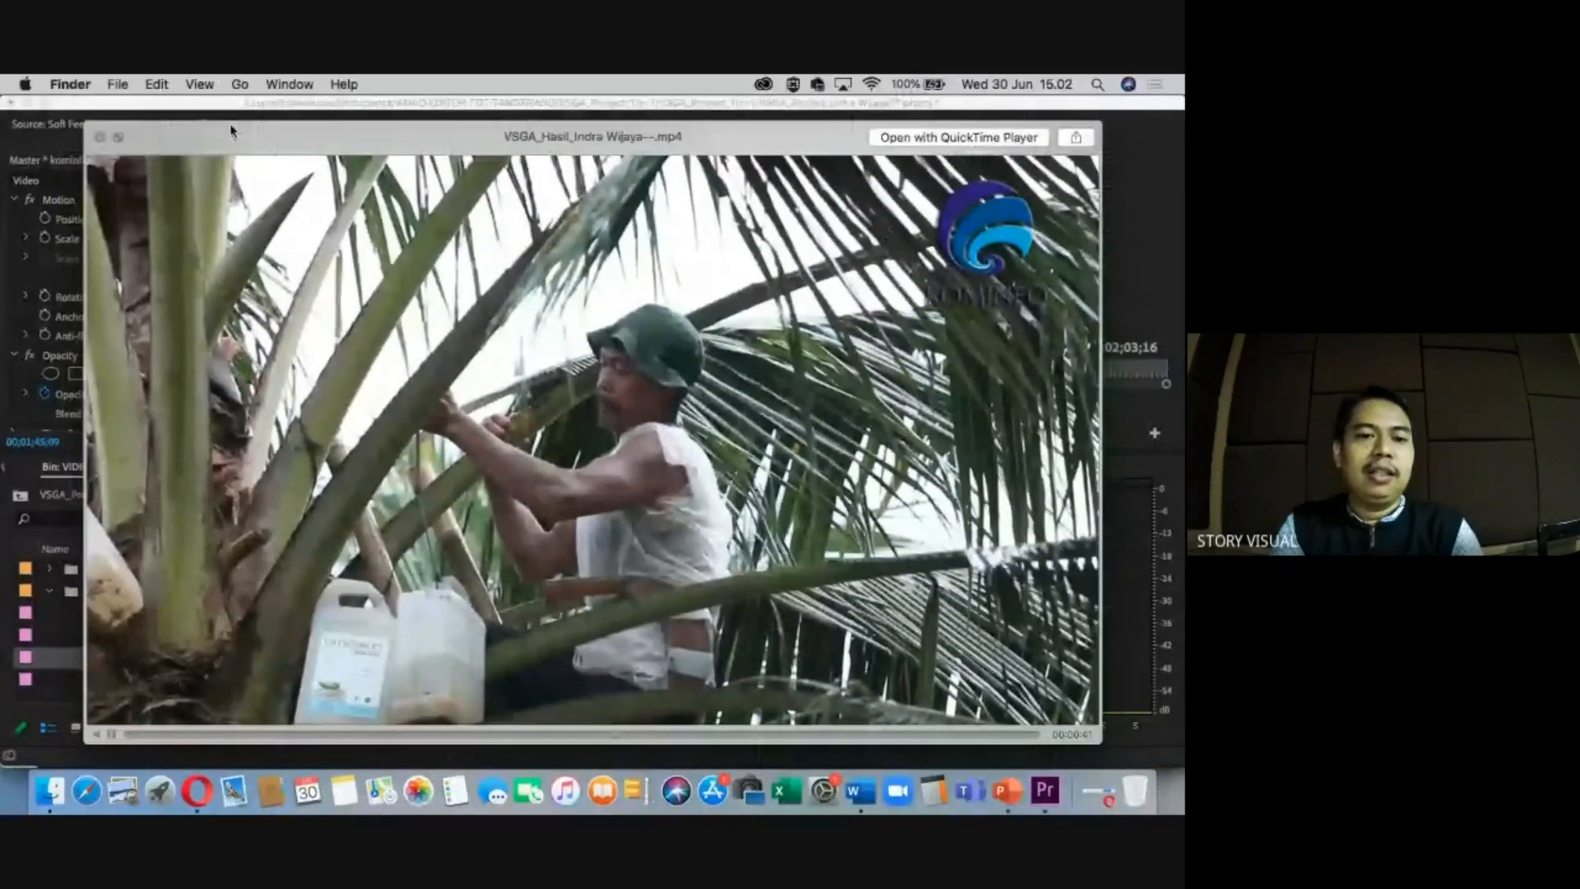
pyautogui.click(100, 137)
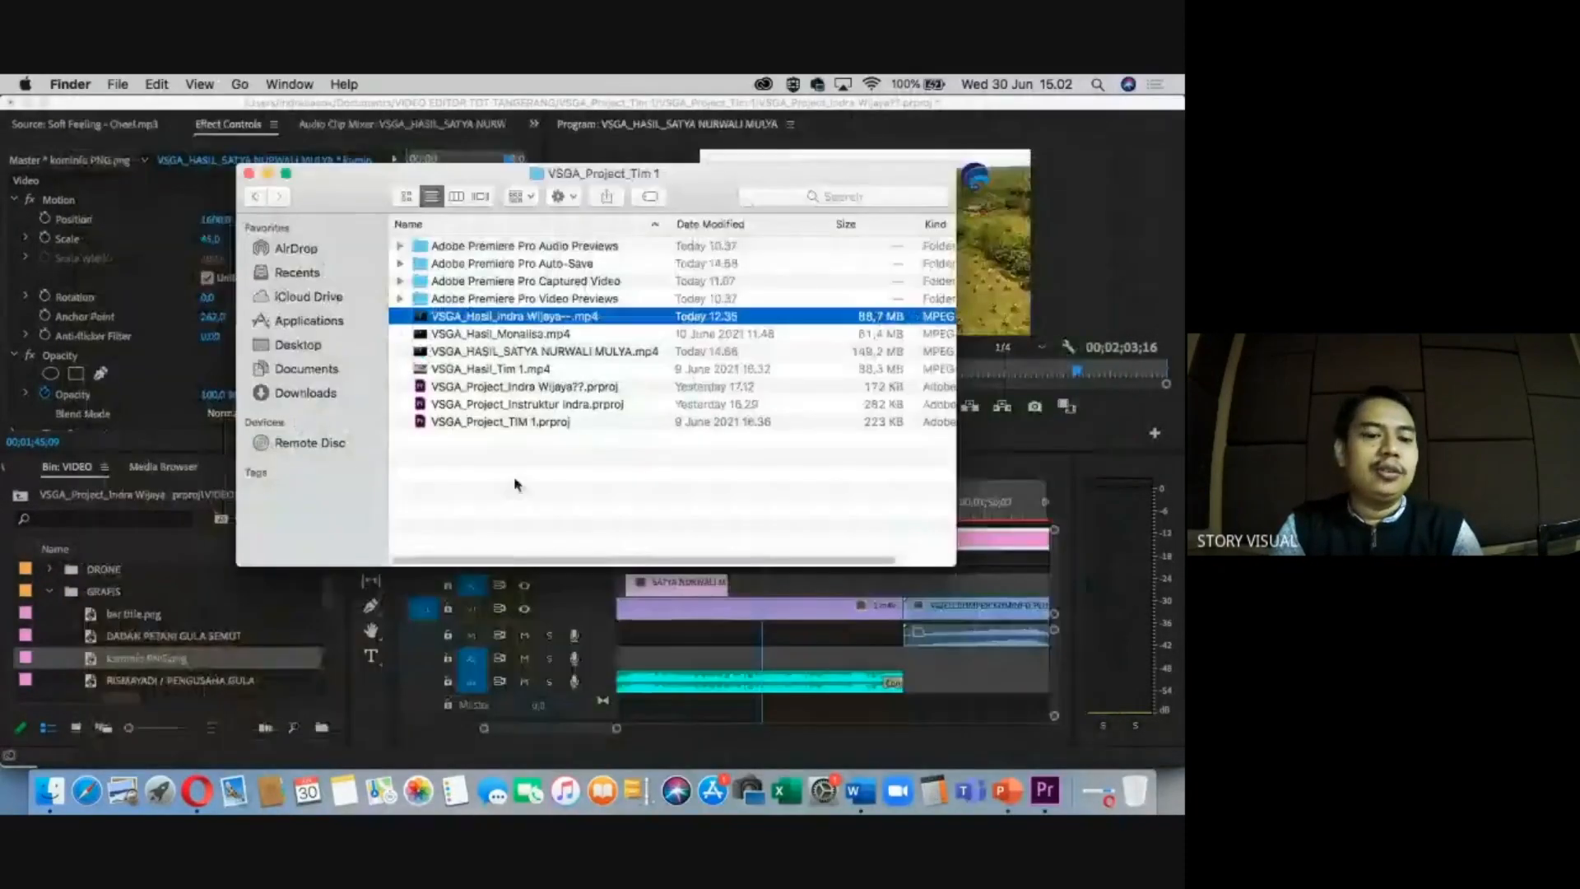
pyautogui.click(248, 173)
# Razor the kominfo logo clip at the opening bumper's end and delete the piece before it.
pyautogui.click(656, 503)
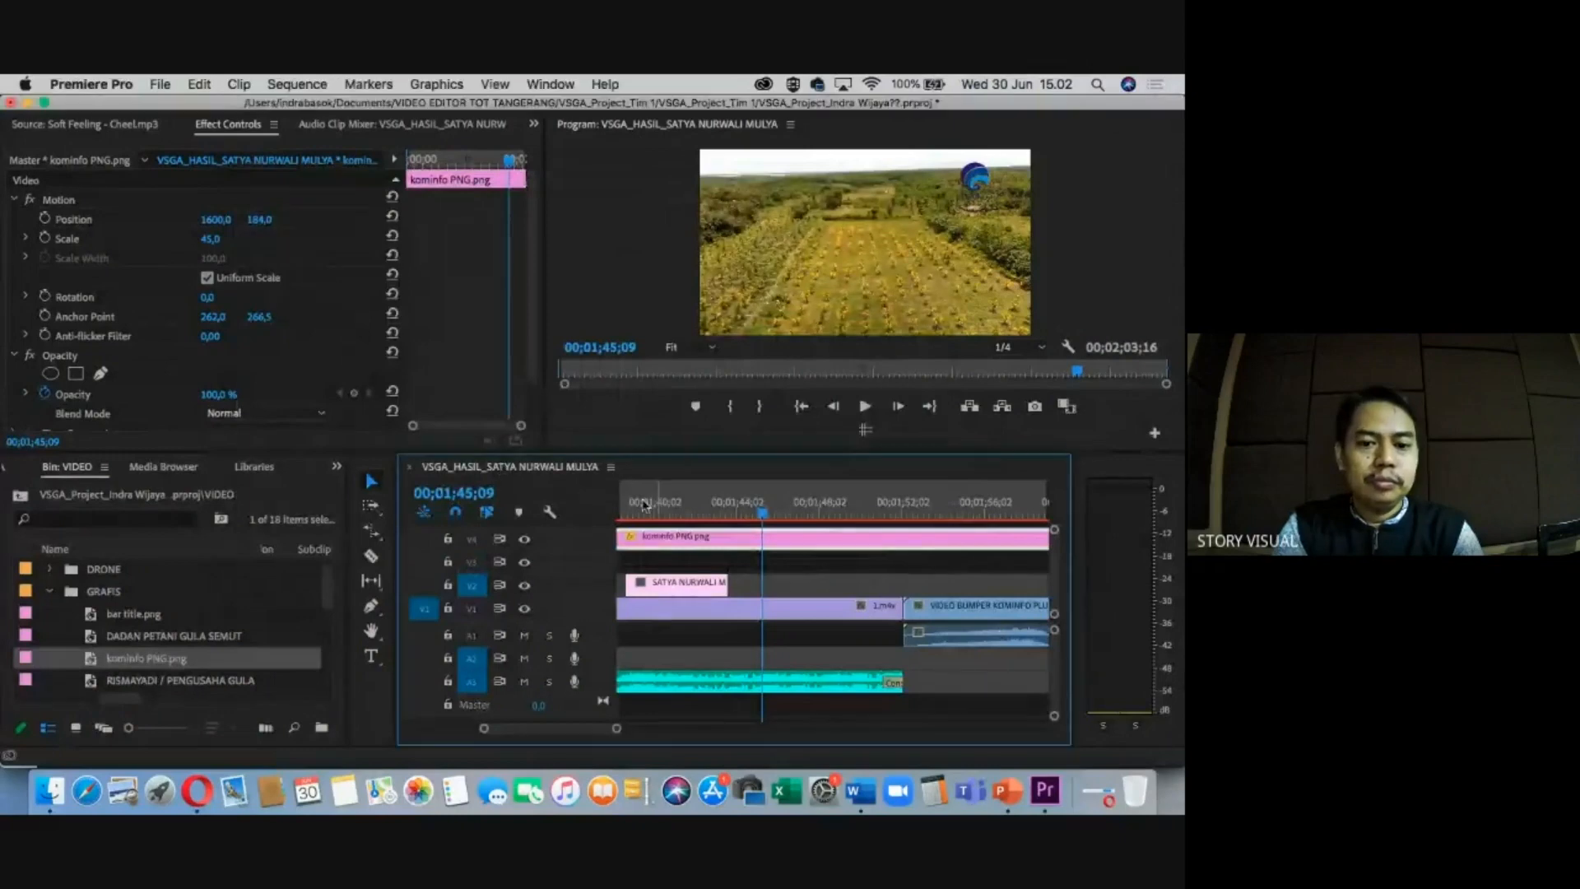
pyautogui.click(645, 505)
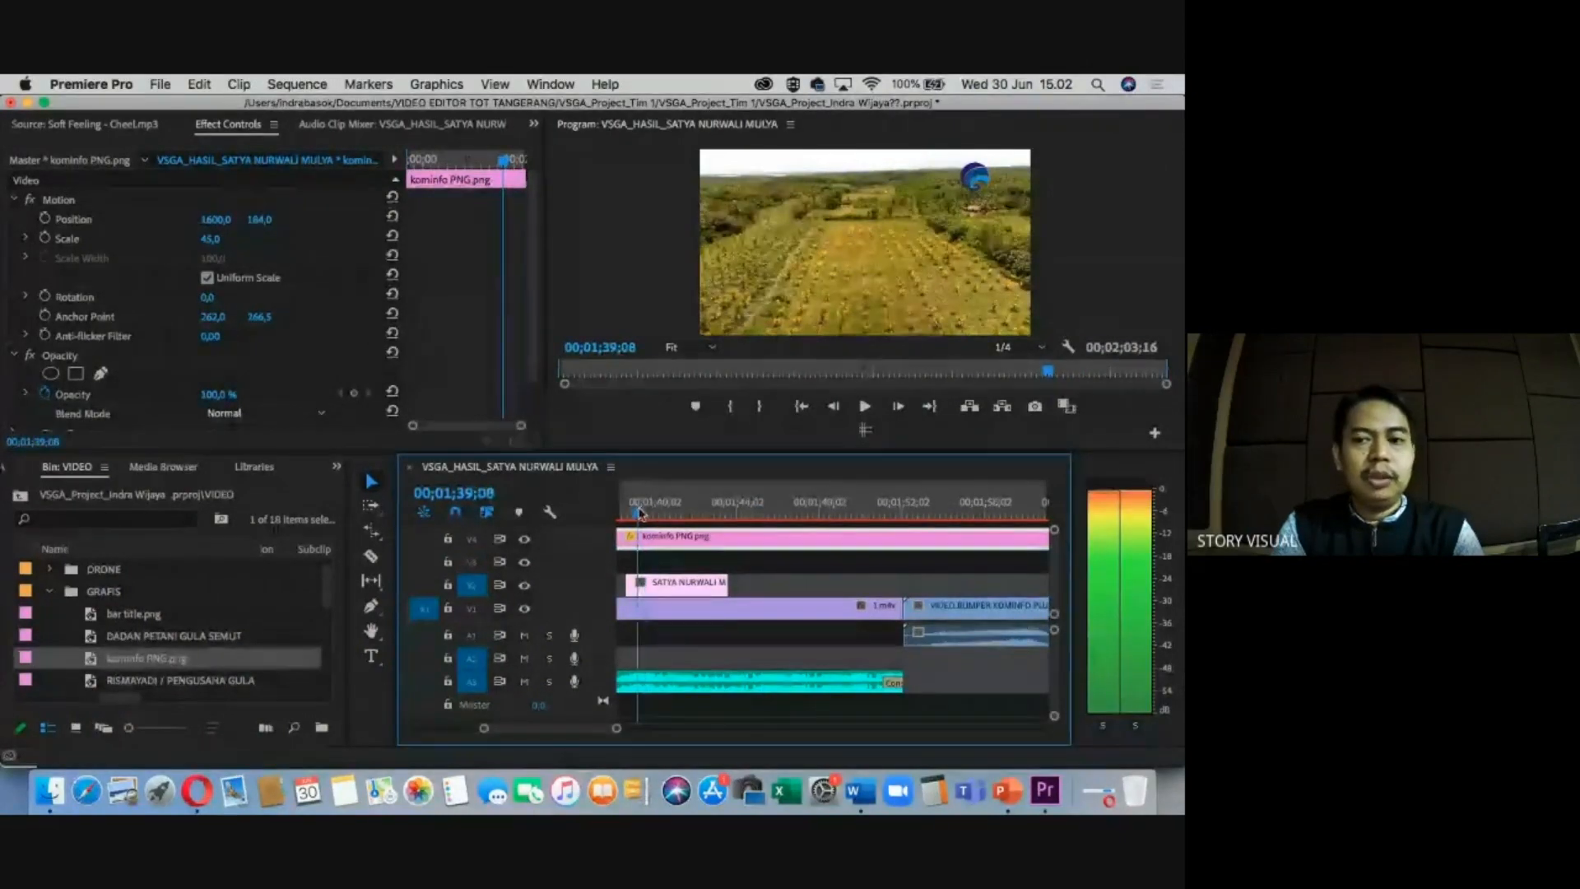
pyautogui.moveTo(640, 513); pyautogui.dragTo(634, 513)
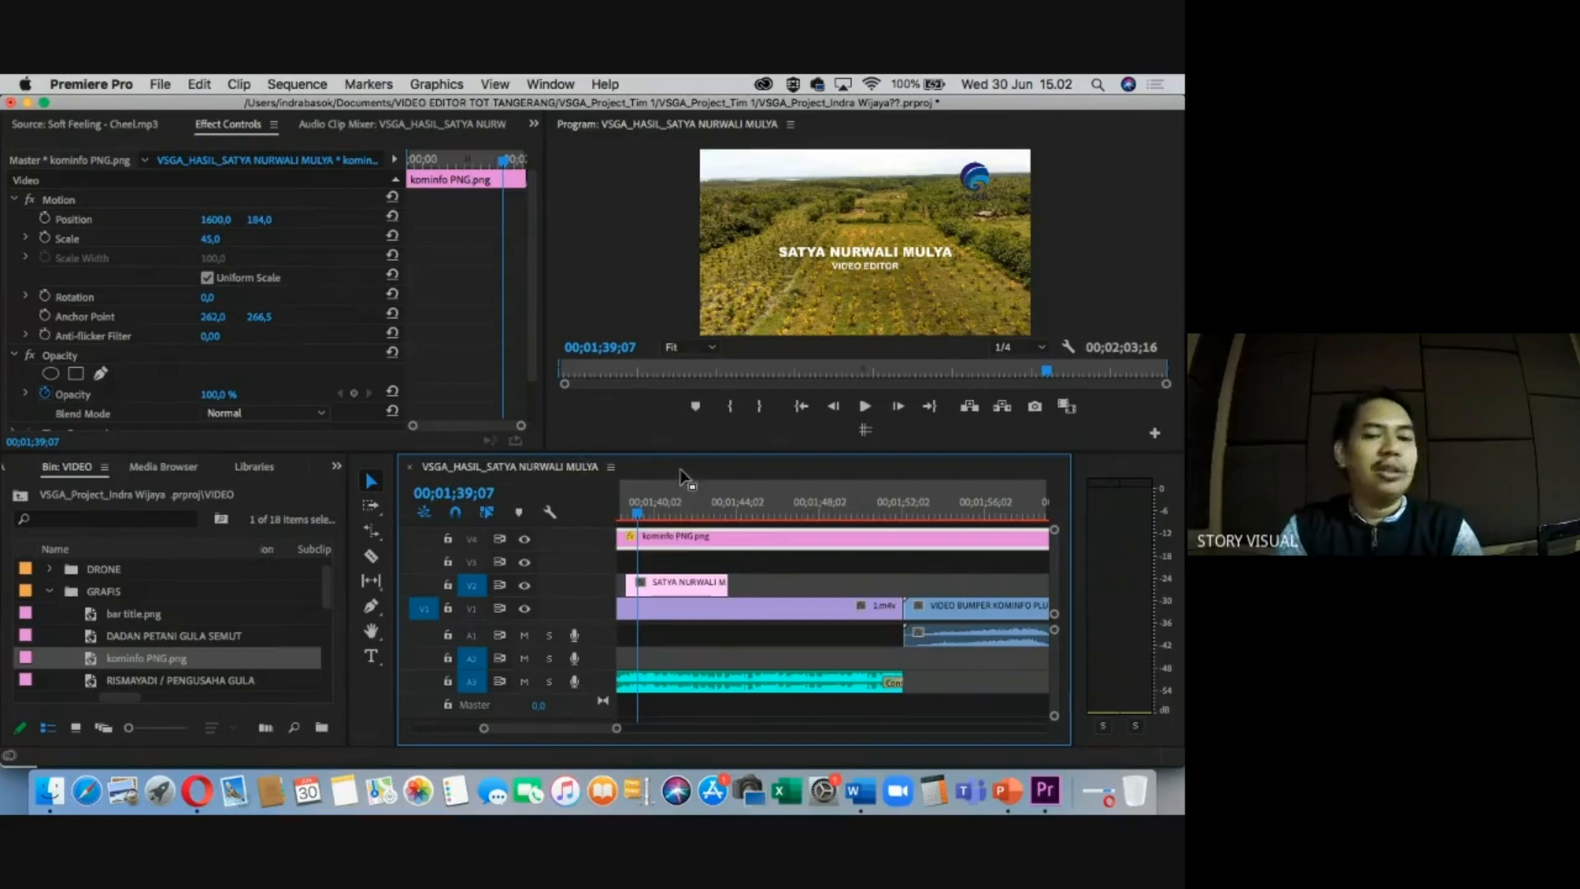
pyautogui.click(634, 512)
pyautogui.press('=')
pyautogui.press('=')
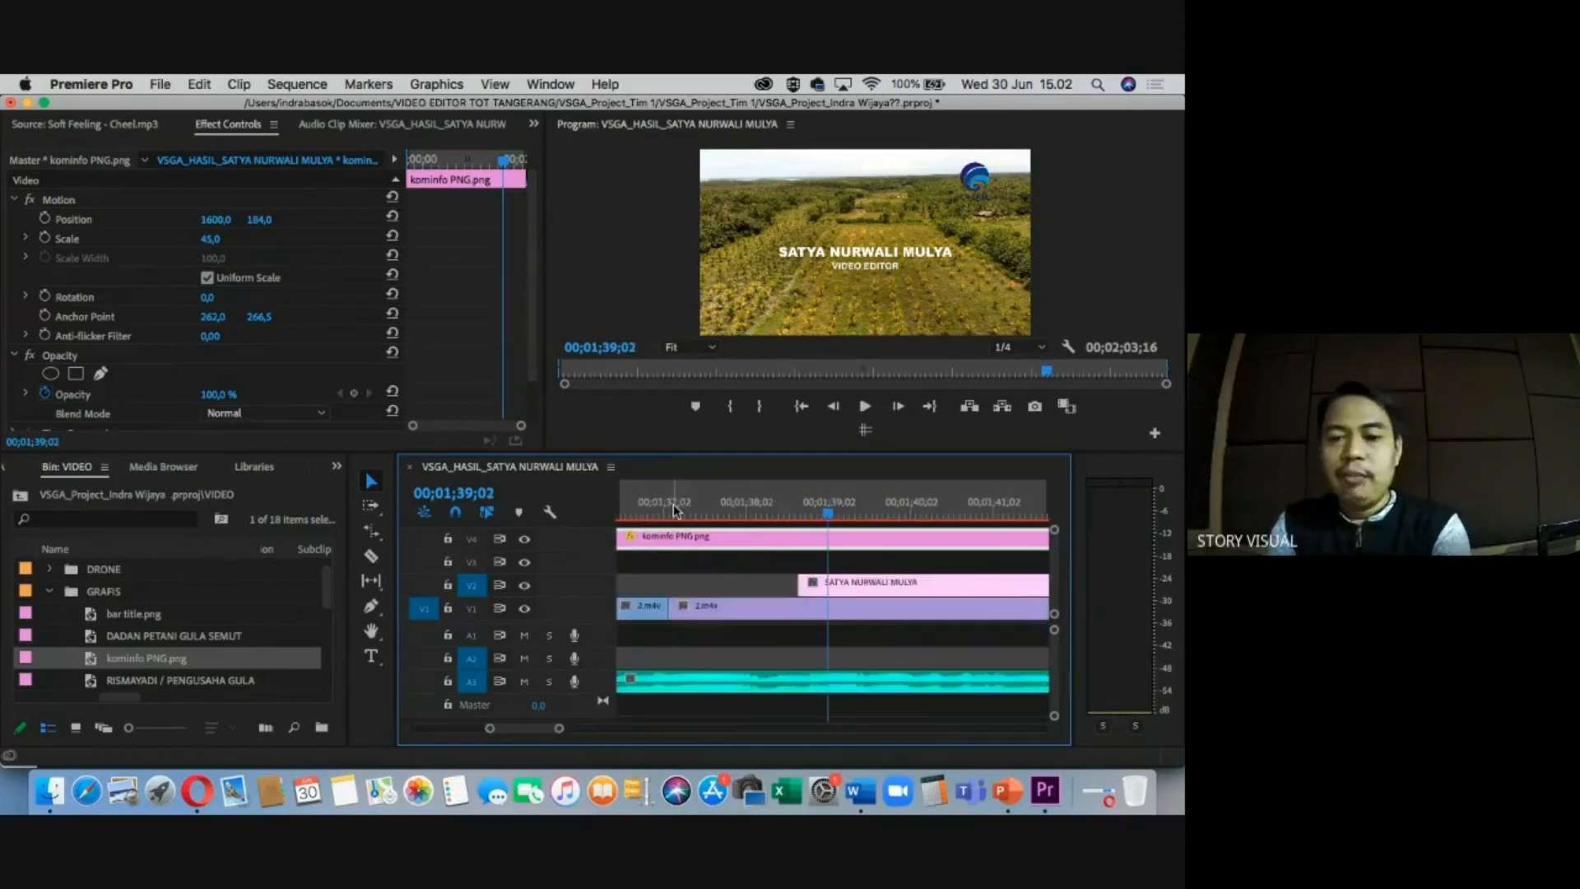
pyautogui.moveTo(674, 510); pyautogui.dragTo(609, 520)
pyautogui.click(667, 510)
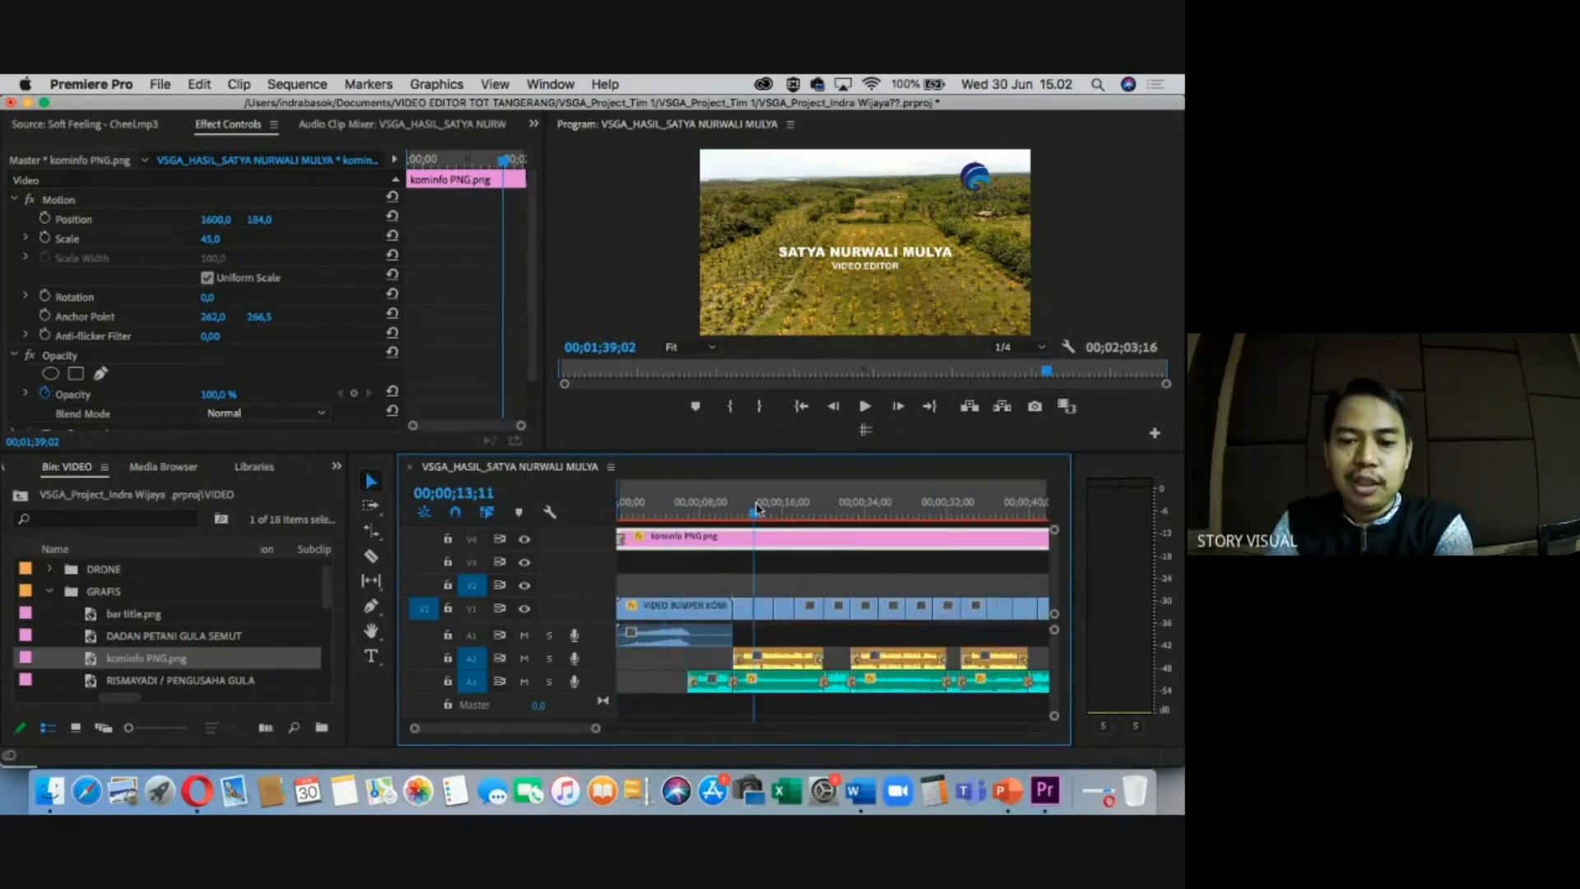
pyautogui.press('c')
pyautogui.click(733, 544)
pyautogui.press('v')
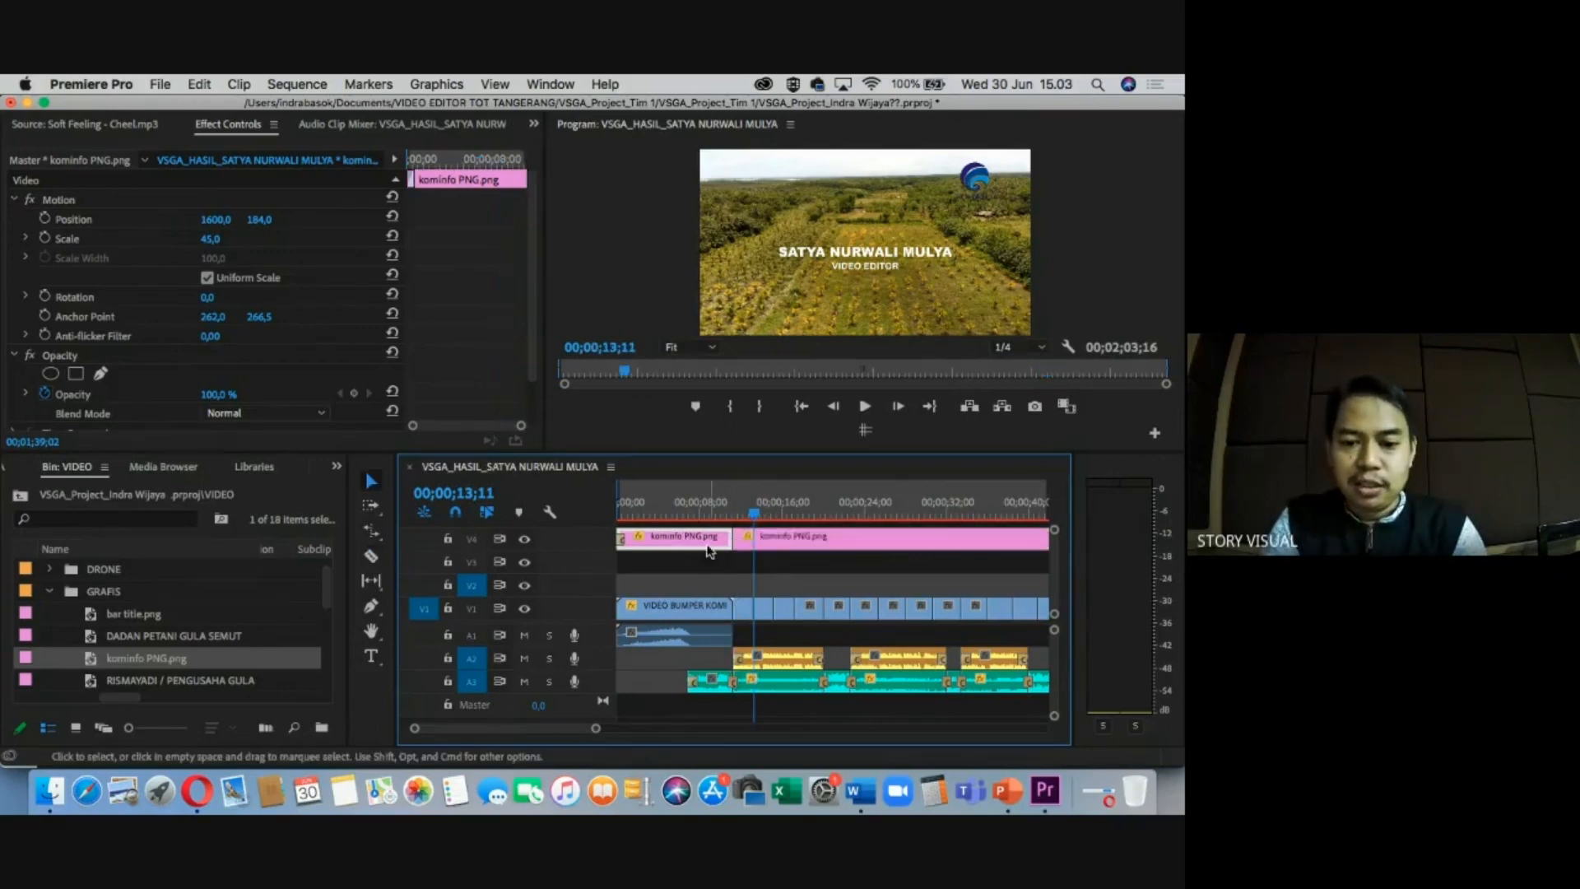
pyautogui.press('Delete')
pyautogui.click(770, 541)
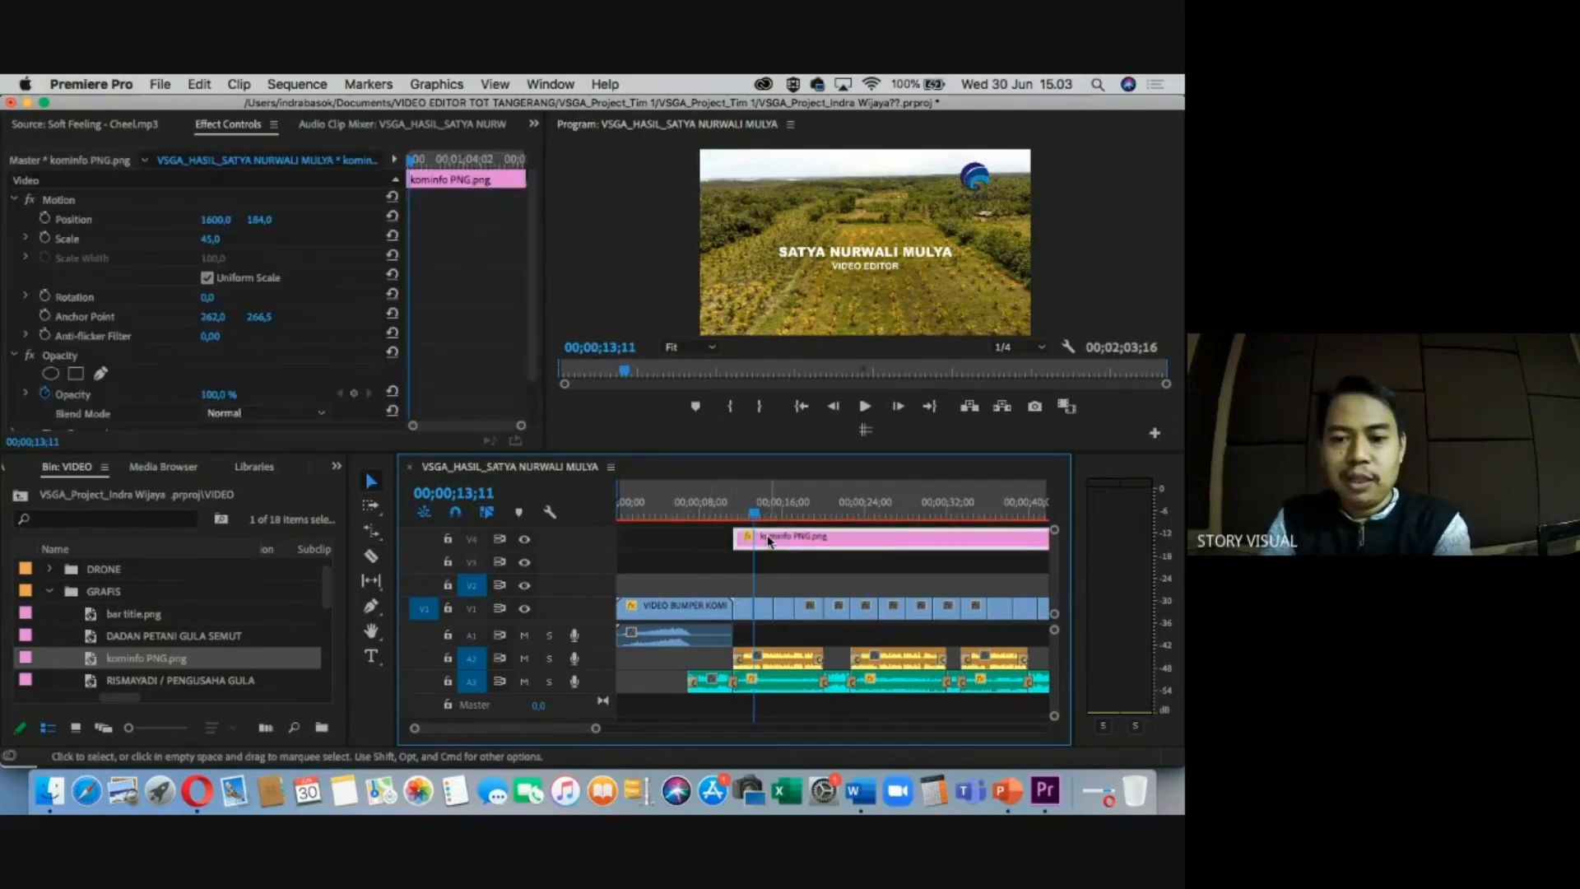
pyautogui.moveTo(732, 506); pyautogui.dragTo(819, 505)
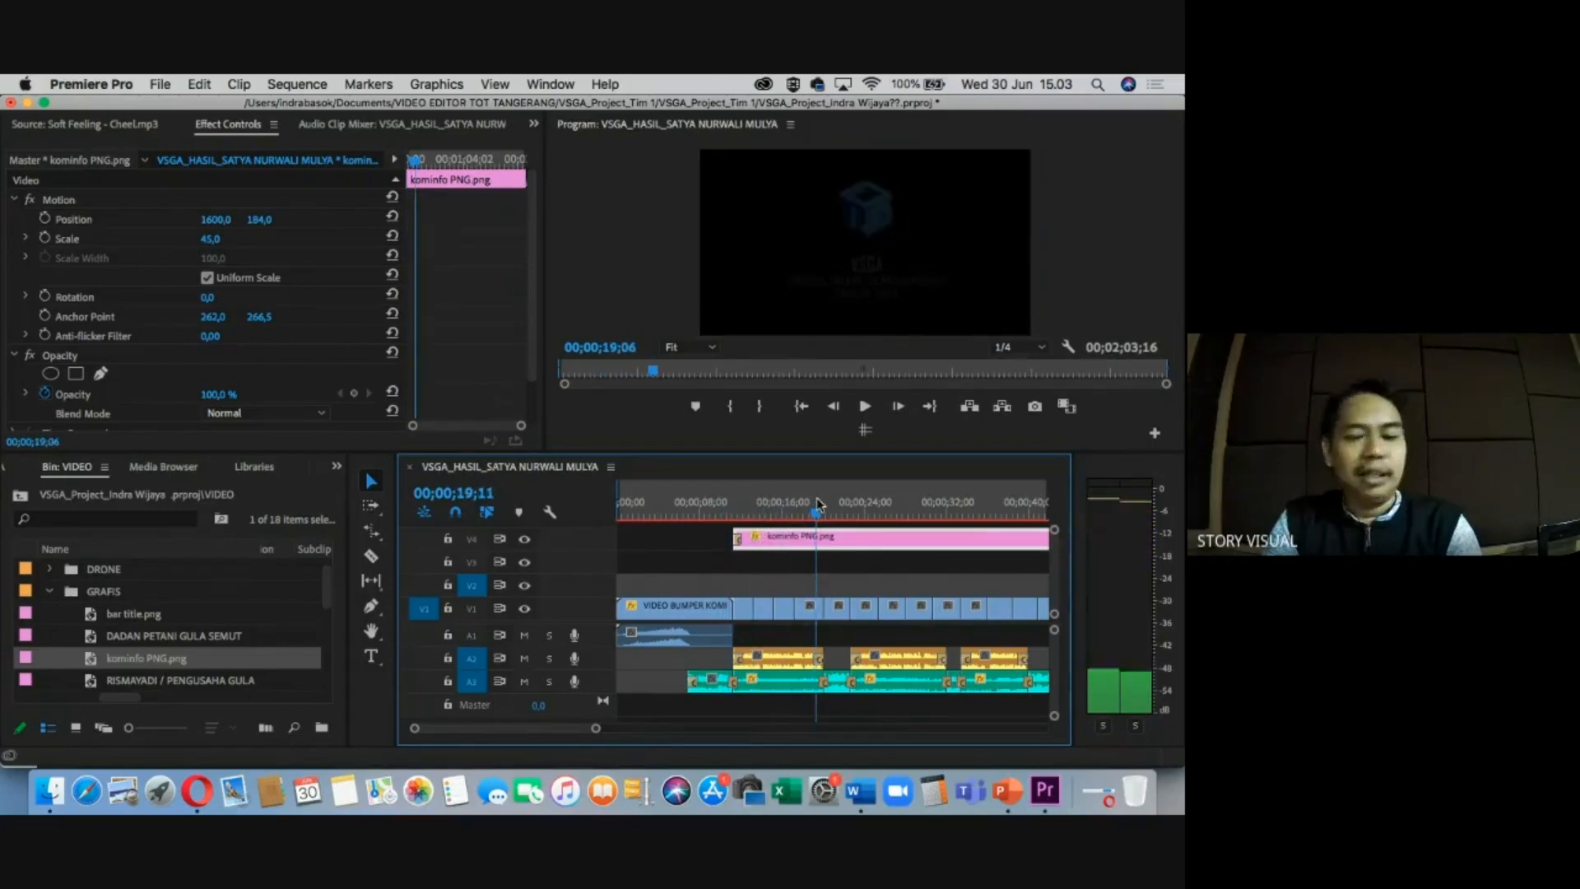
# Cut the logo where the closing bumper starts, delete the end piece, then return to Opera's Meet call.
pyautogui.press('\\')
pyautogui.click(766, 498)
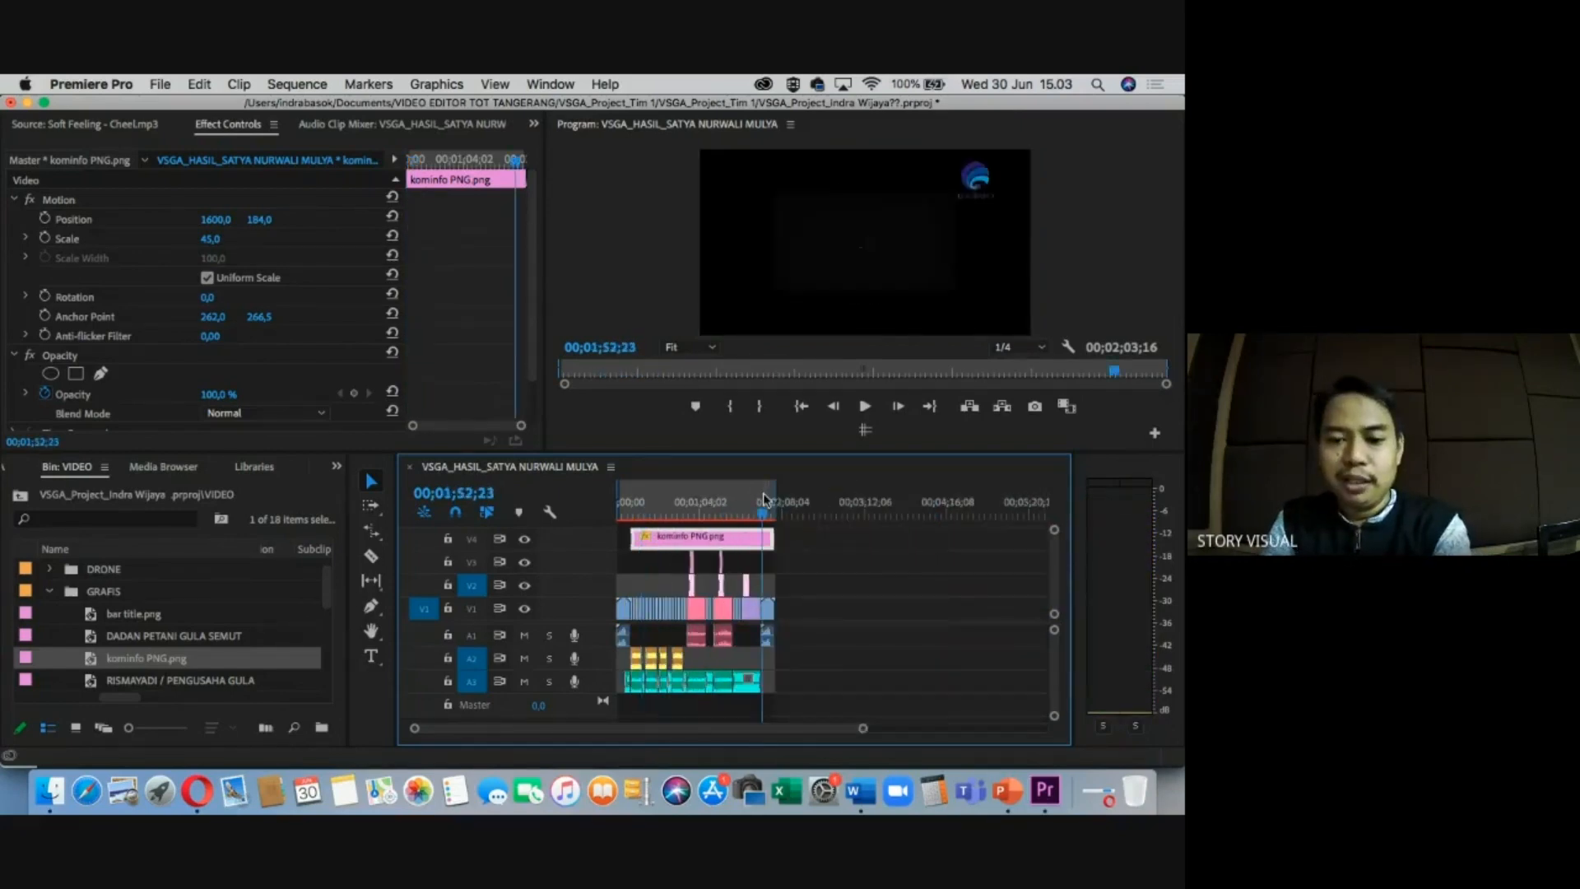
pyautogui.press('\\')
pyautogui.press('c')
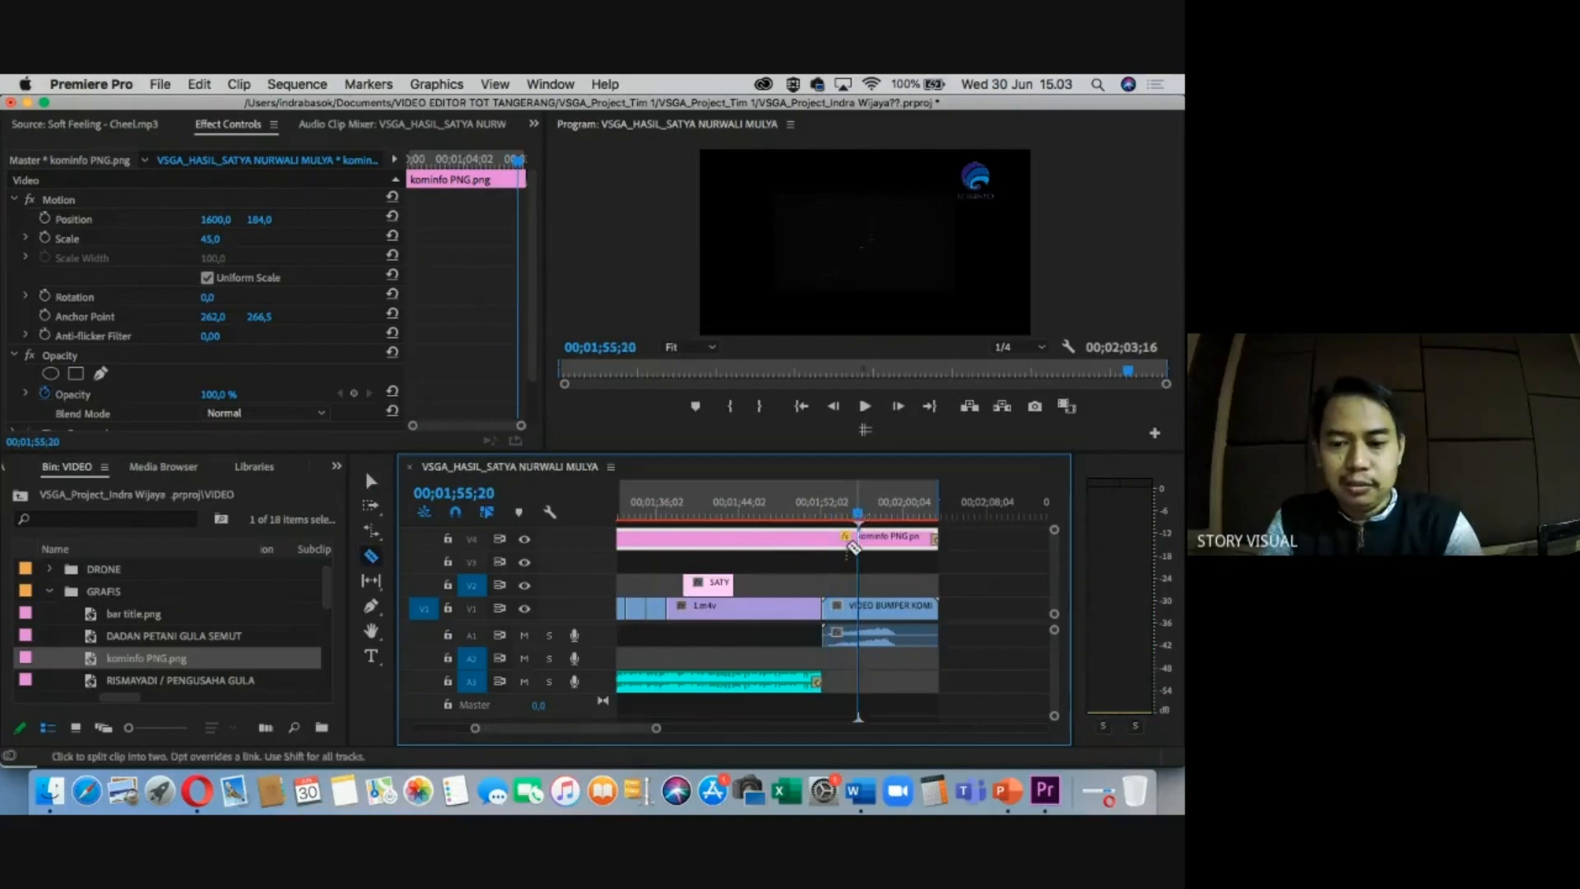
pyautogui.click(823, 540)
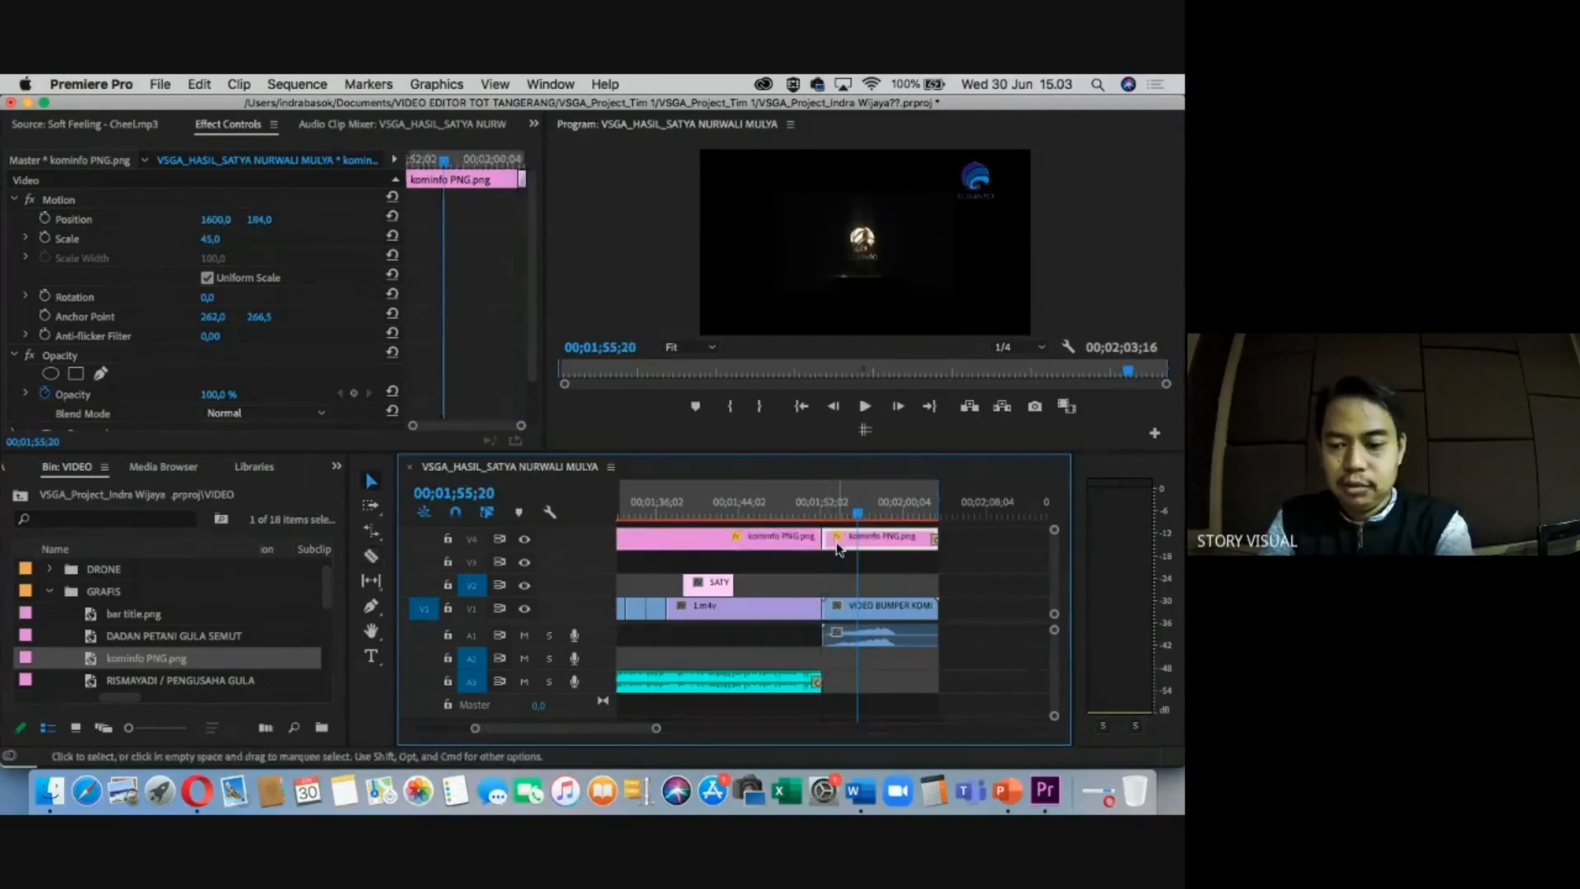
pyautogui.press('Delete')
pyautogui.click(774, 543)
pyautogui.moveTo(809, 503); pyautogui.dragTo(769, 500)
pyautogui.press('-')
pyautogui.press('-')
pyautogui.press('-')
pyautogui.press('-')
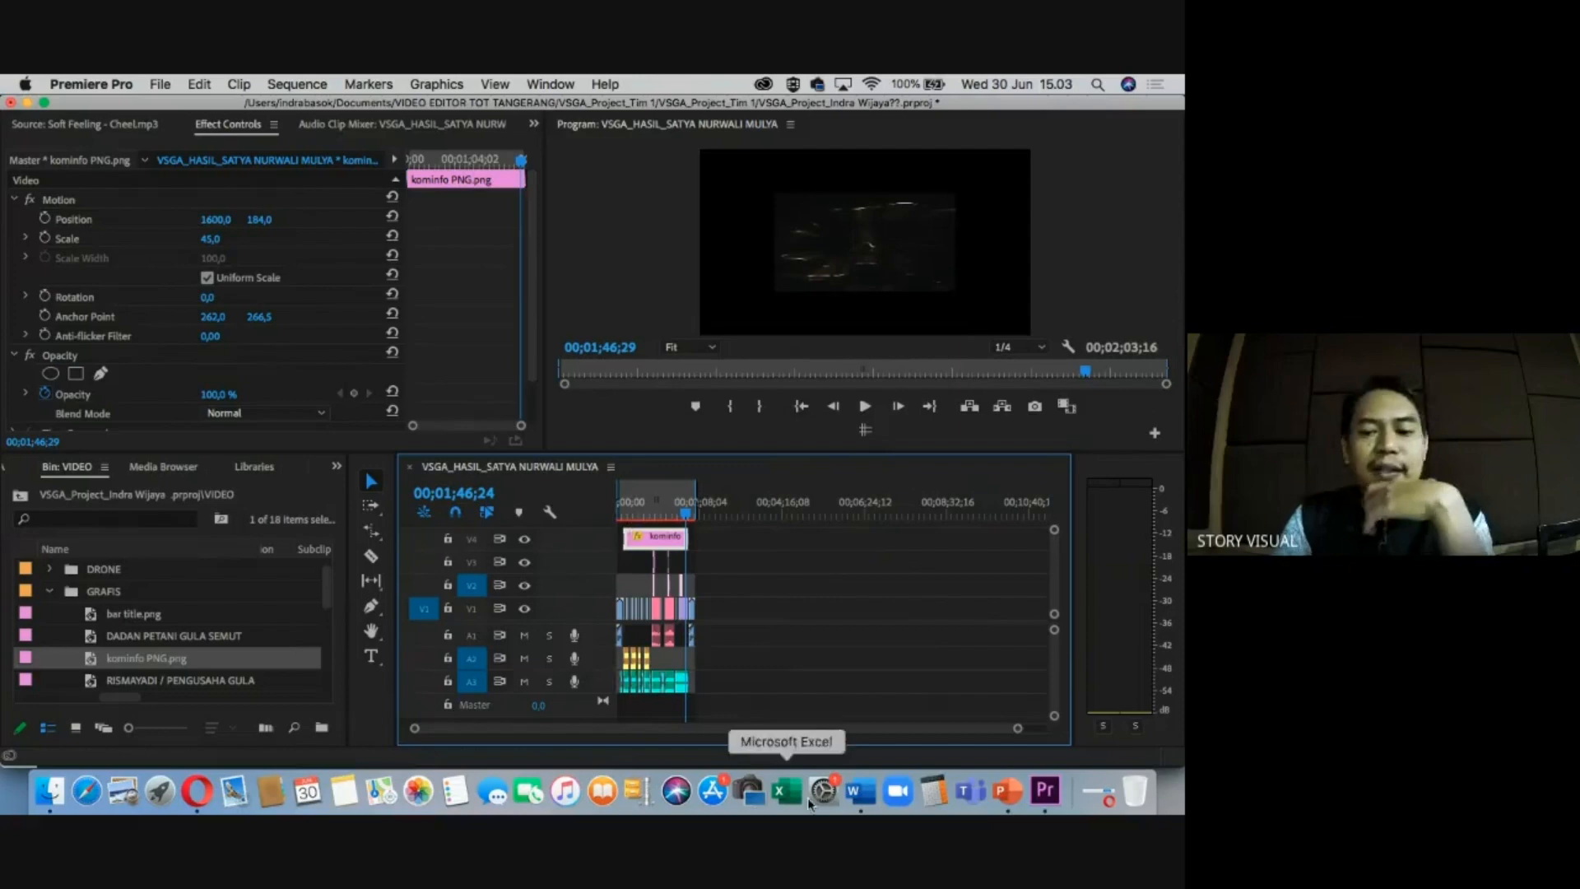
pyautogui.click(195, 792)
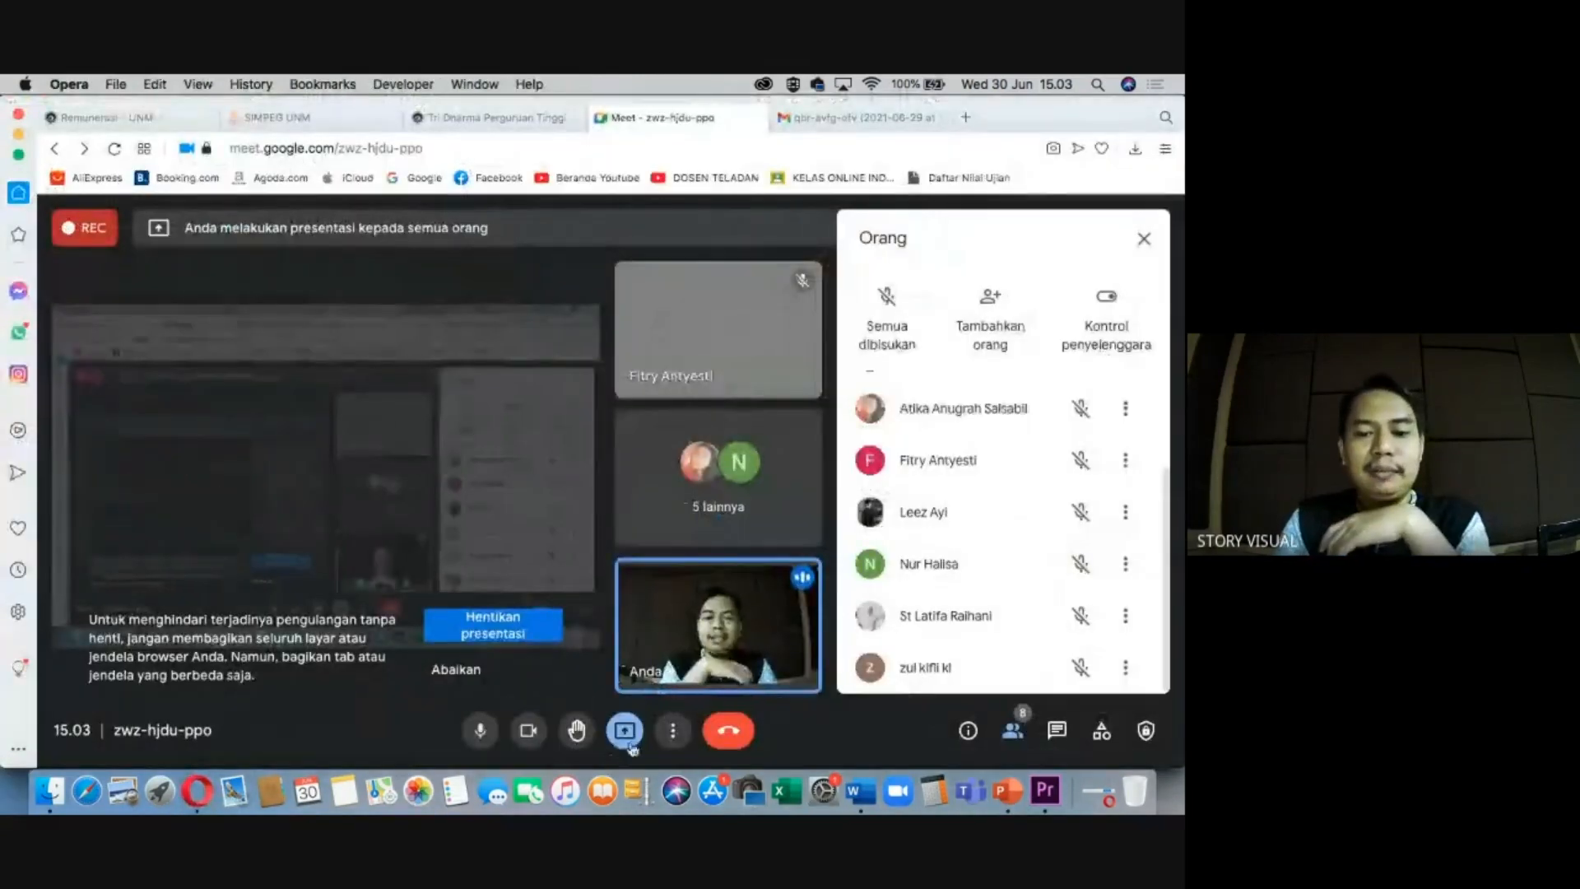